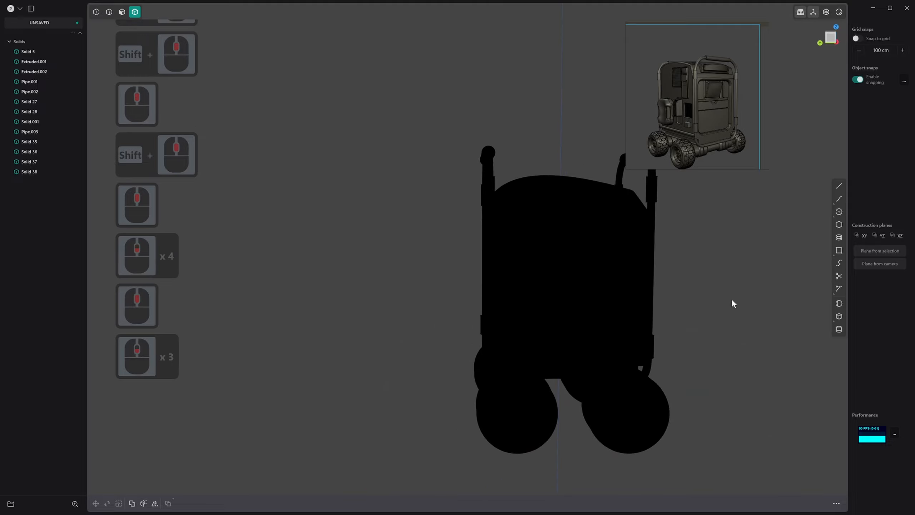
# Move one tubular outer frame about 7.23 cm outward from the body along the Y axis
pyautogui.scroll(-7, 721, 303)
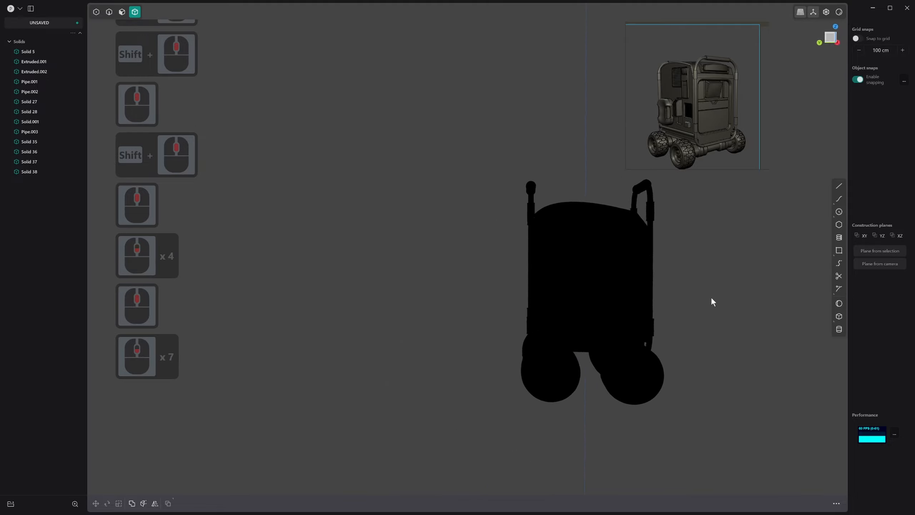
pyautogui.scroll(4, 580, 302)
pyautogui.scroll(2, 502, 287)
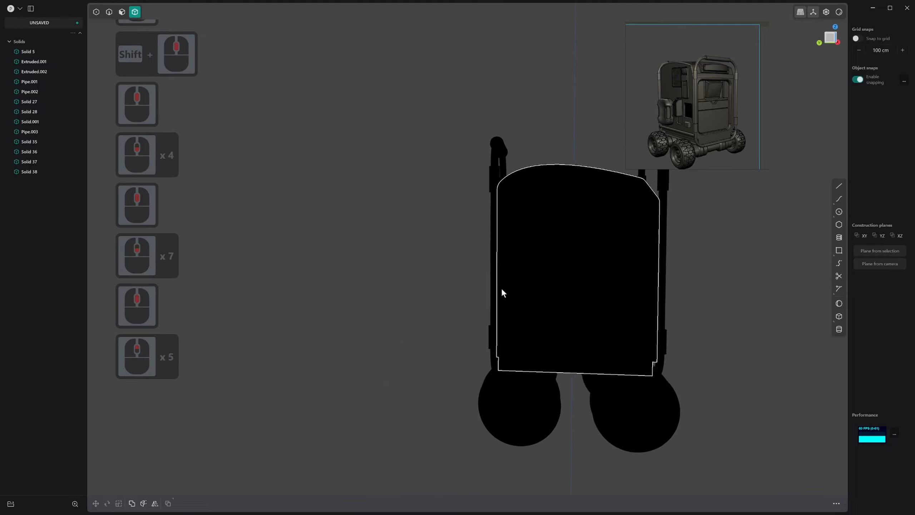
pyautogui.click(494, 268)
pyautogui.press('g')
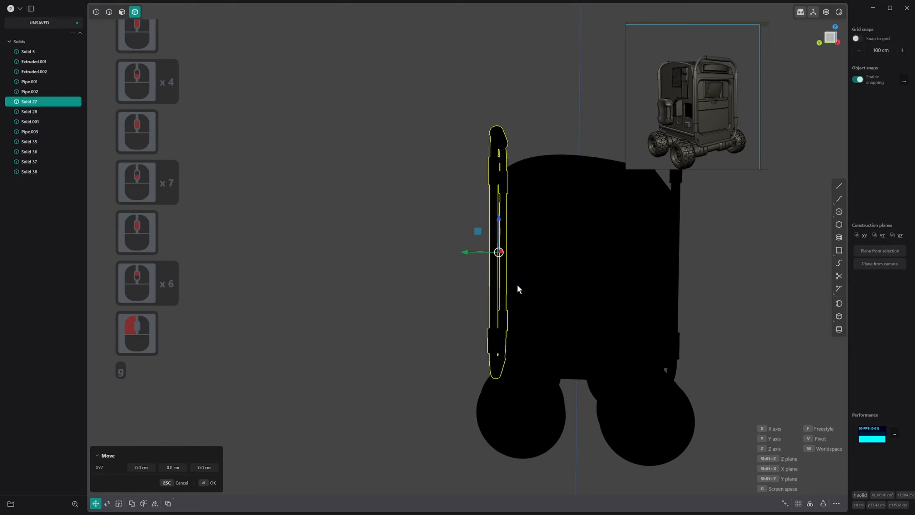
pyautogui.moveTo(473, 251); pyautogui.dragTo(466, 250)
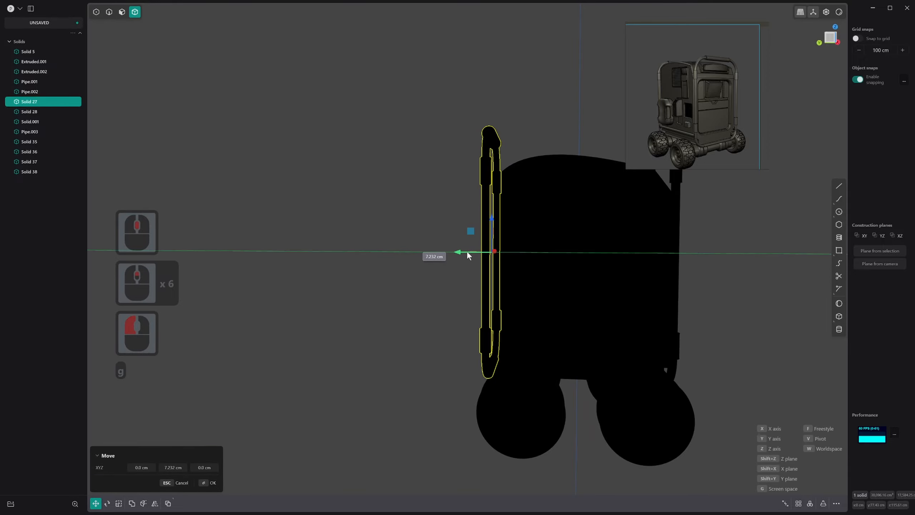
pyautogui.rightClick(466, 251)
# Change the viewport shading from the black silhouette to the grey metallic matcap
pyautogui.rightClick(836, 15)
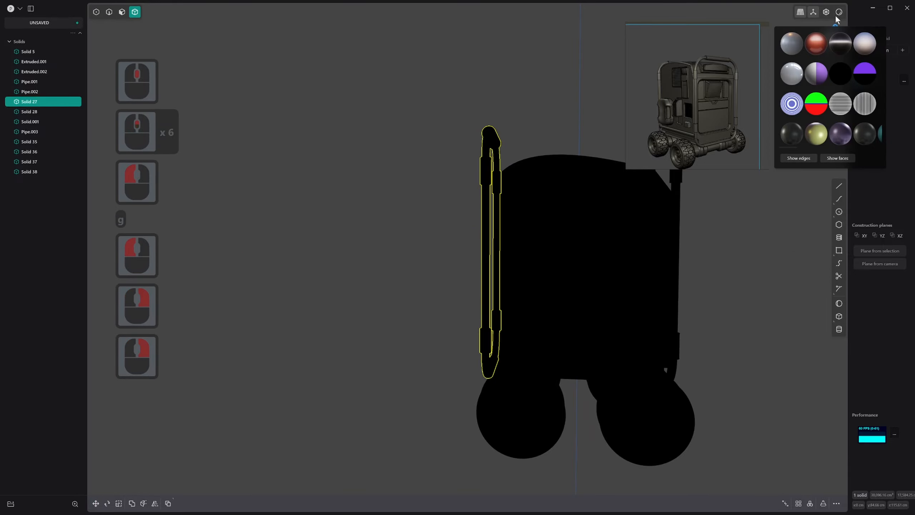
pyautogui.click(795, 47)
pyautogui.scroll(1, 501, 338)
pyautogui.scroll(2, 501, 338)
pyautogui.moveTo(501, 339)
pyautogui.mouseDown(button='middle')
pyautogui.moveTo(540, 370)
pyautogui.moveTo(489, 350)
pyautogui.mouseUp(button='middle')
pyautogui.scroll(6, 511, 350)
pyautogui.press('3')
pyautogui.click(488, 348)
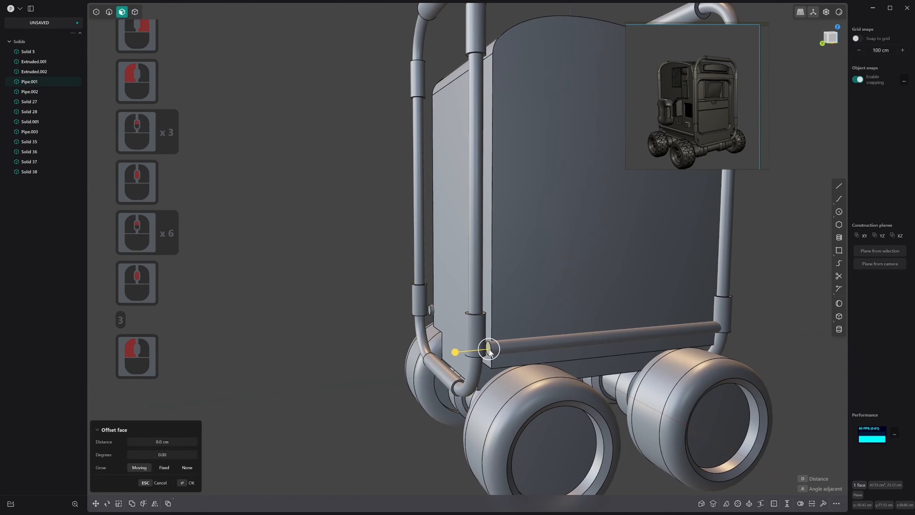
pyautogui.press('4')
pyautogui.click(523, 346)
pyautogui.click(530, 344)
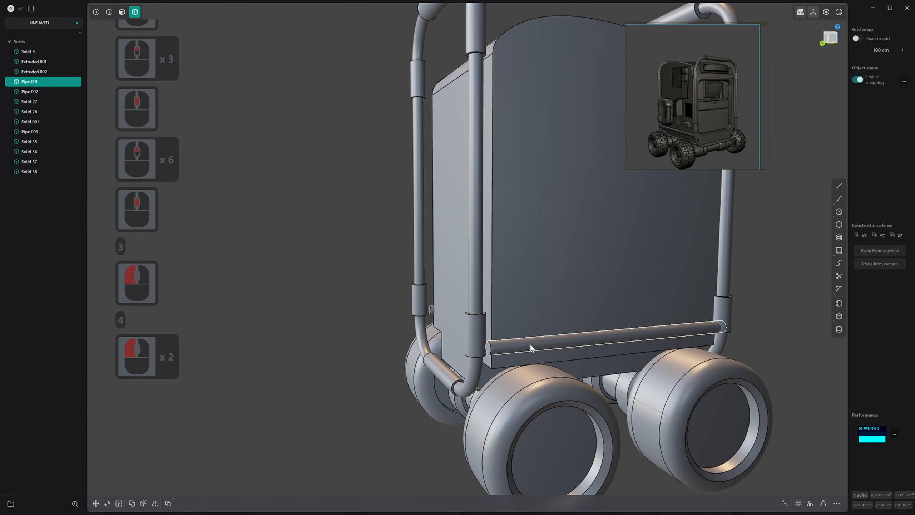
pyautogui.press('4')
pyautogui.click(531, 343)
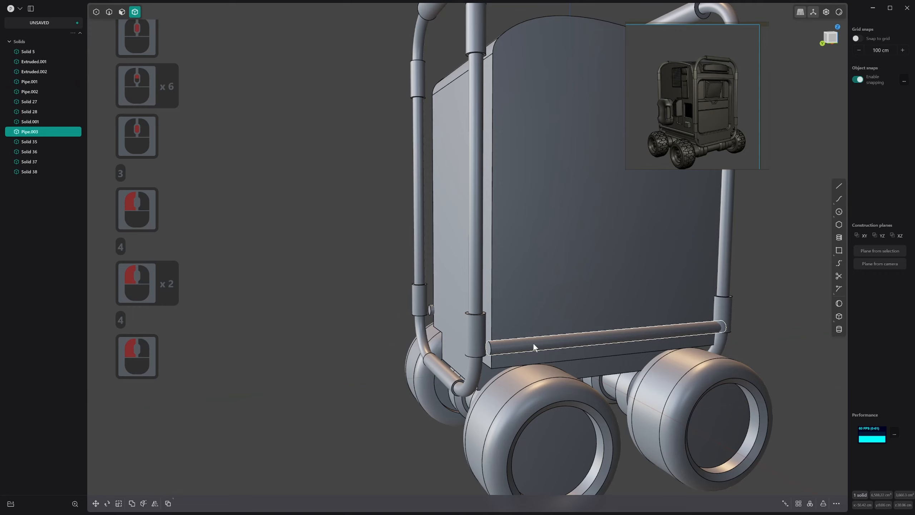
# Move the faces of the moved frame's lower collar beside the cross pipe up about 13 cm along the Z axis
pyautogui.moveTo(481, 341); pyautogui.dragTo(484, 301, button='middle')
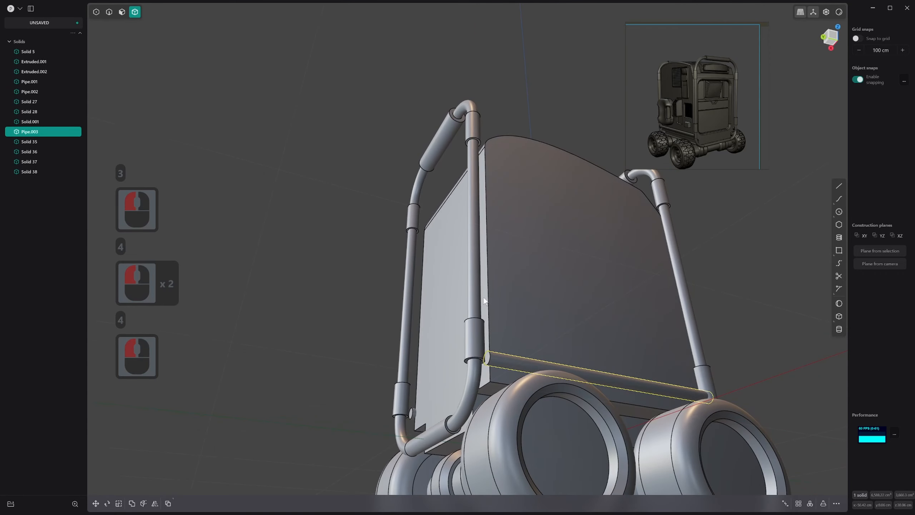
pyautogui.press('3')
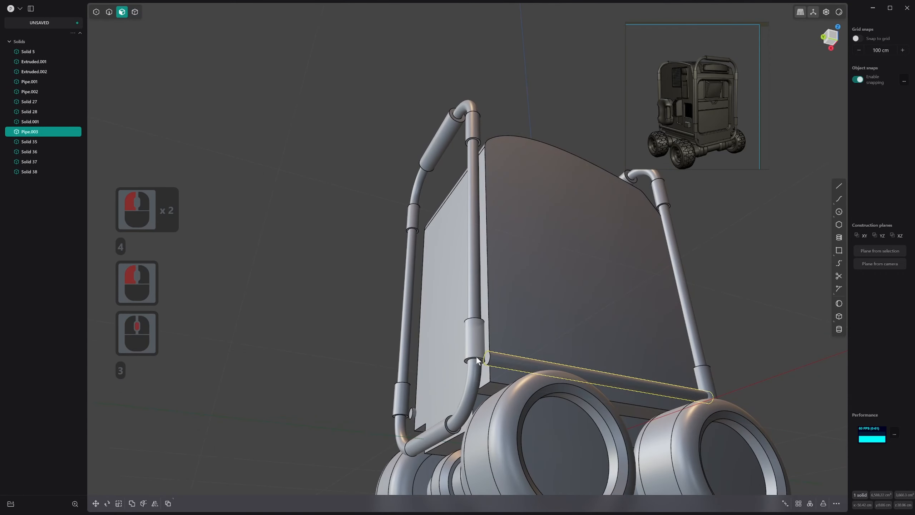
pyautogui.press('3')
pyautogui.click(476, 360)
pyautogui.keyDown('shift'); pyautogui.click(476, 358); pyautogui.keyUp('shift')
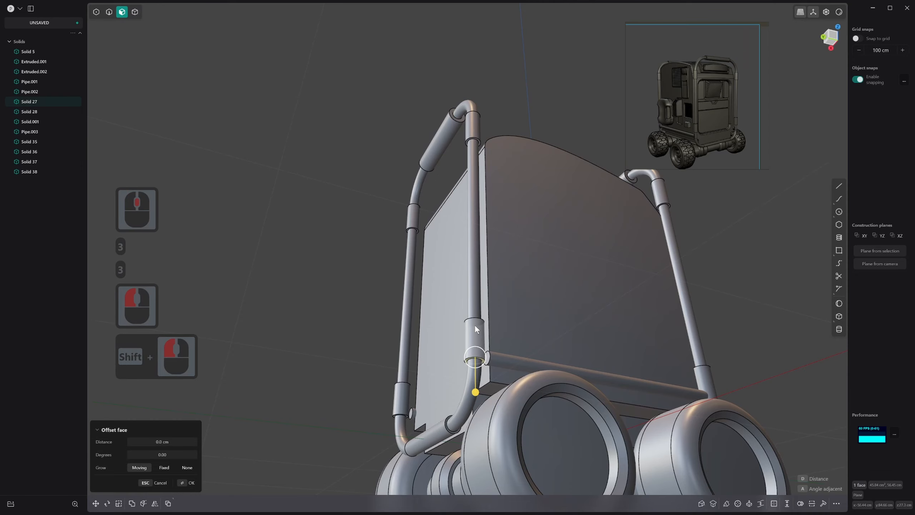
pyautogui.moveTo(476, 359); pyautogui.dragTo(481, 316, button='middle')
pyautogui.keyDown('shift'); pyautogui.click(474, 329); pyautogui.keyUp('shift')
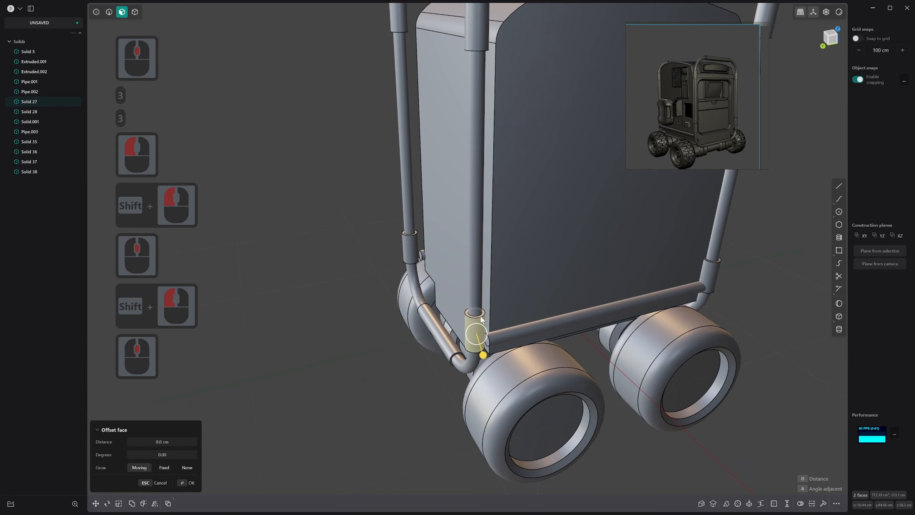
pyautogui.keyDown('shift'); pyautogui.click(481, 316); pyautogui.keyUp('shift')
pyautogui.press('g')
pyautogui.press('f')
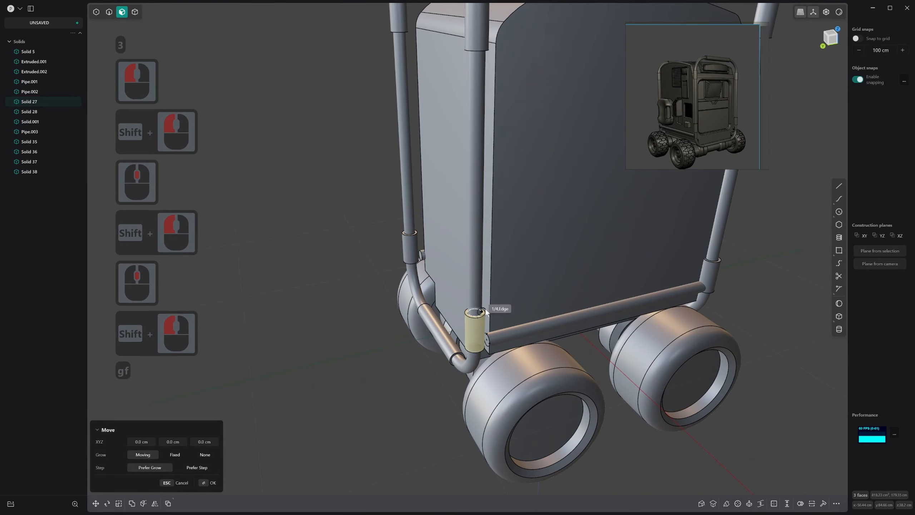
pyautogui.press('Escape')
pyautogui.press('g')
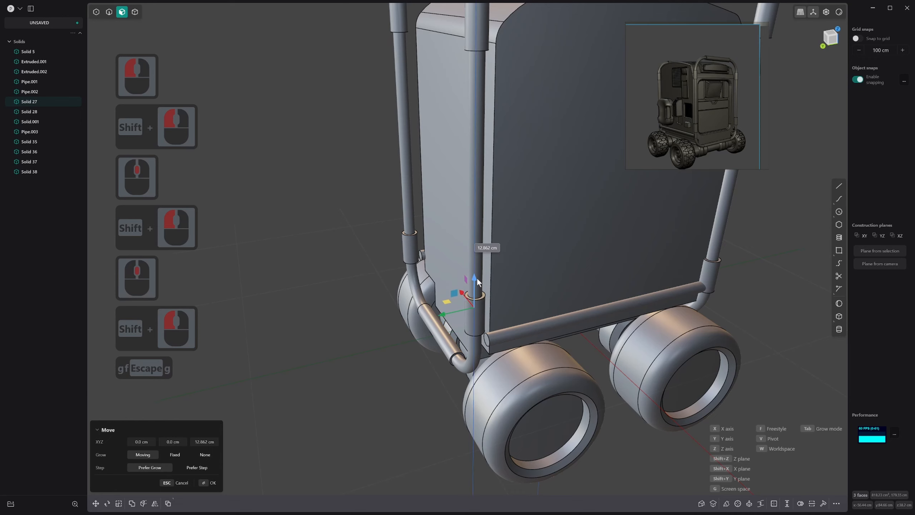
pyautogui.click(476, 278)
pyautogui.moveTo(477, 270); pyautogui.dragTo(513, 306, button='middle')
pyautogui.rightClick(473, 332)
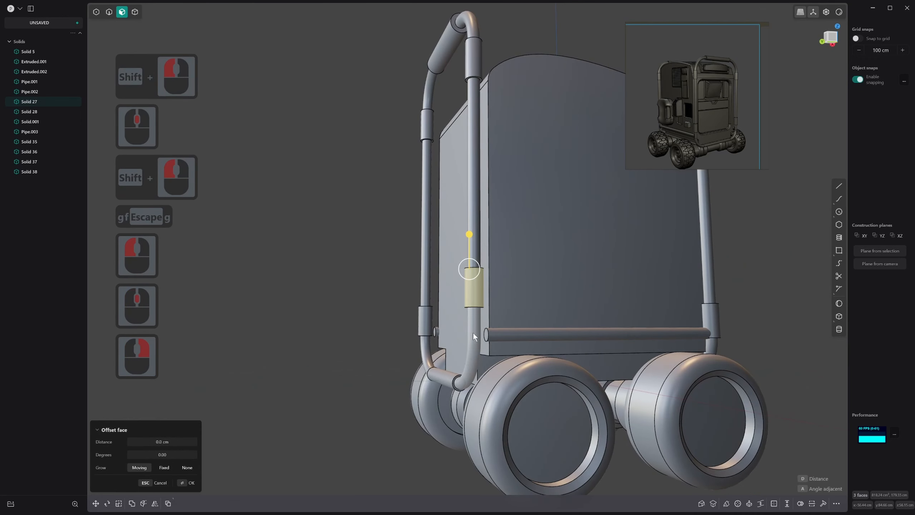
# Mirror the tubular frame onto itself across X, slicing at the mirror plane and merging the halves to match the raised collar
pyautogui.press('4')
pyautogui.click(477, 226)
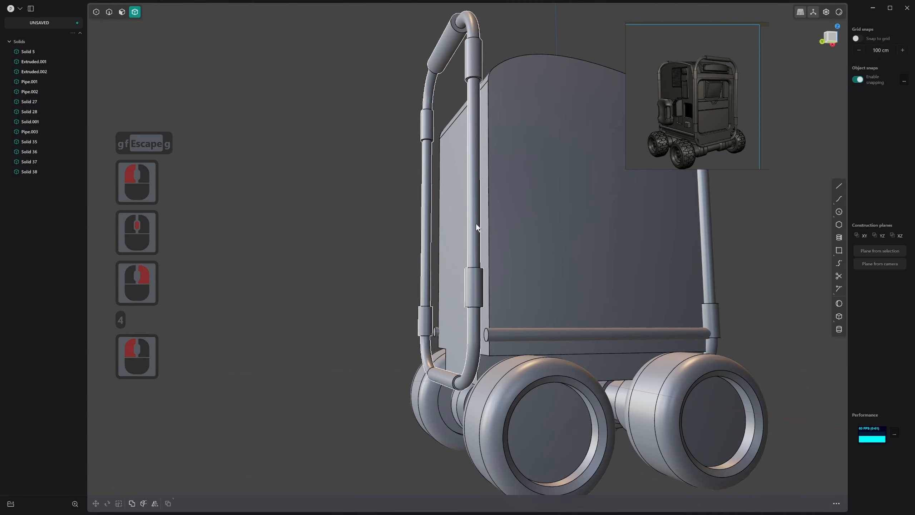
pyautogui.doubleClick(476, 227)
pyautogui.hotkey('alt', 'x')
pyautogui.moveTo(551, 396); pyautogui.dragTo(575, 375, button='middle')
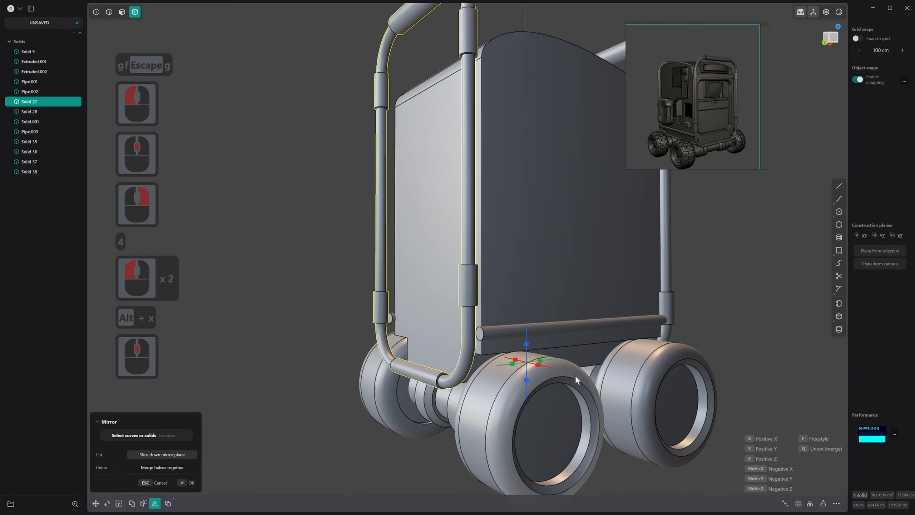
pyautogui.click(539, 370)
pyautogui.press('q')
pyautogui.rightClick(572, 335)
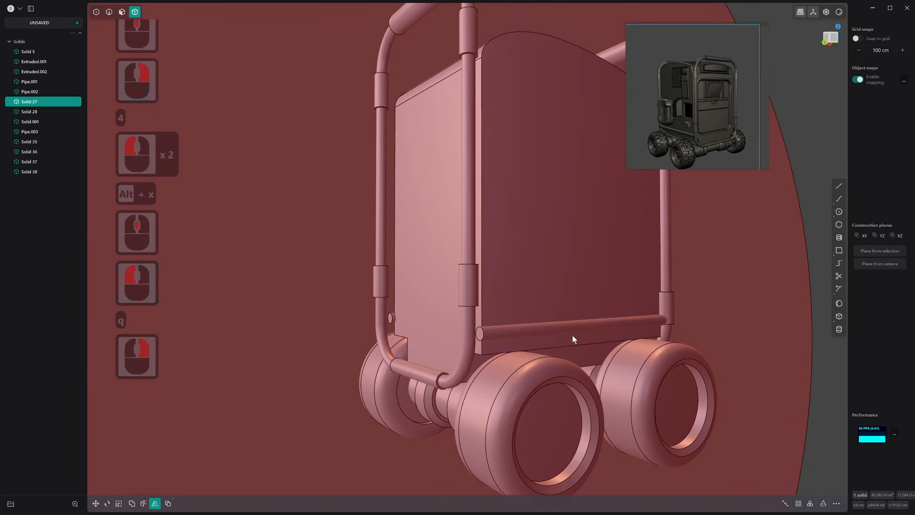
# Delete the old tubular frame on the opposite side of the body
pyautogui.scroll(-6, 577, 332)
pyautogui.keyDown('shift'); pyautogui.moveTo(588, 327); pyautogui.dragTo(617, 303, button='middle'); pyautogui.keyUp('shift')
pyautogui.click(631, 285)
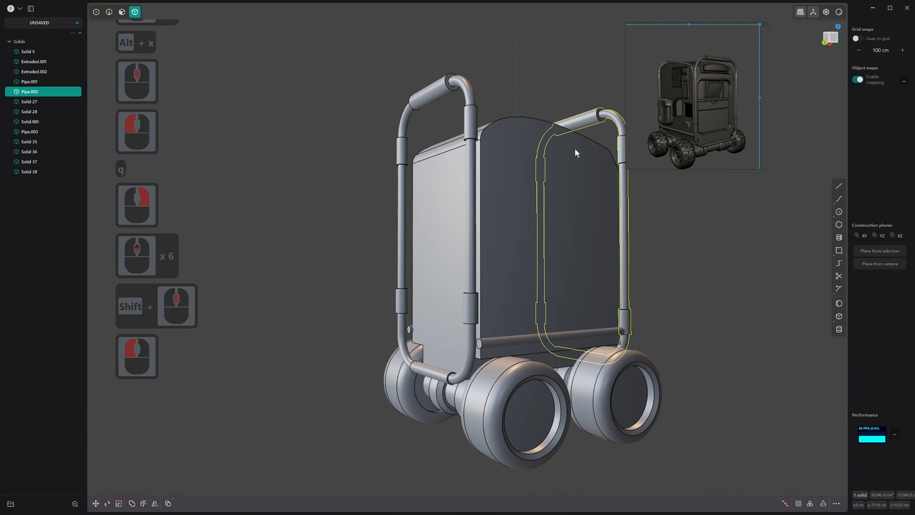
pyautogui.press('x')
# Mirror the edited tubular frame along the Y axis onto the opposite side of the body
pyautogui.click(472, 306)
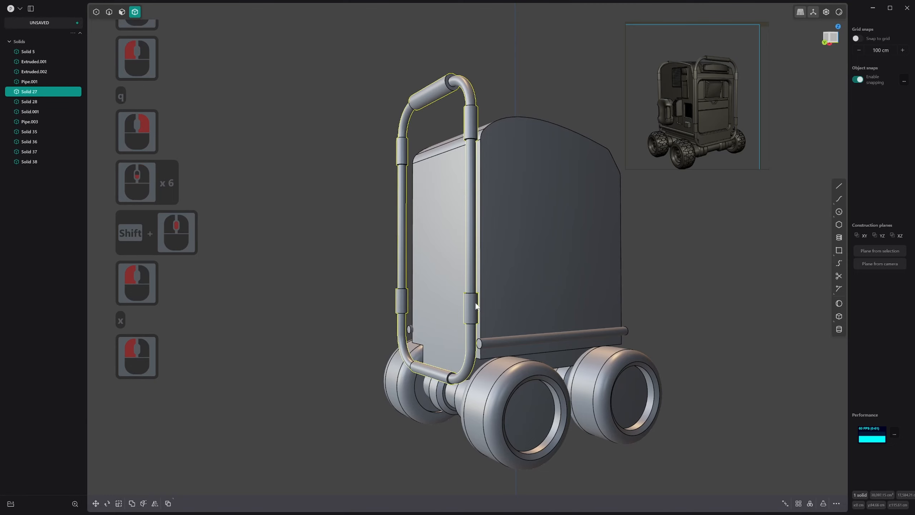
pyautogui.hotkey('alt', 'x')
pyautogui.scroll(1, 476, 343)
pyautogui.click(522, 354)
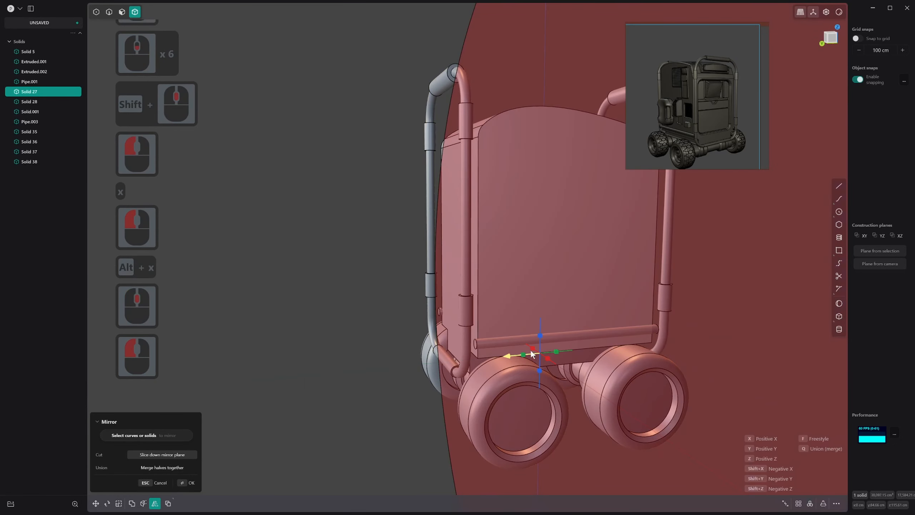
pyautogui.rightClick(587, 326)
# Lengthen the lower cross pipe by scaling it about 1.107 along the Y axis
pyautogui.moveTo(588, 326); pyautogui.dragTo(492, 334, button='middle')
pyautogui.click(521, 330)
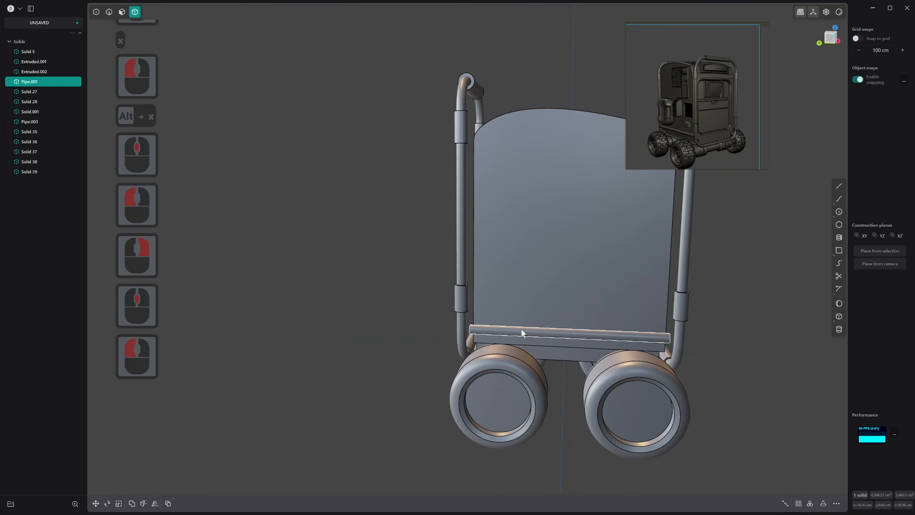
pyautogui.press('s')
pyautogui.moveTo(532, 329); pyautogui.dragTo(534, 327)
pyautogui.moveTo(590, 326); pyautogui.dragTo(544, 317, button='middle')
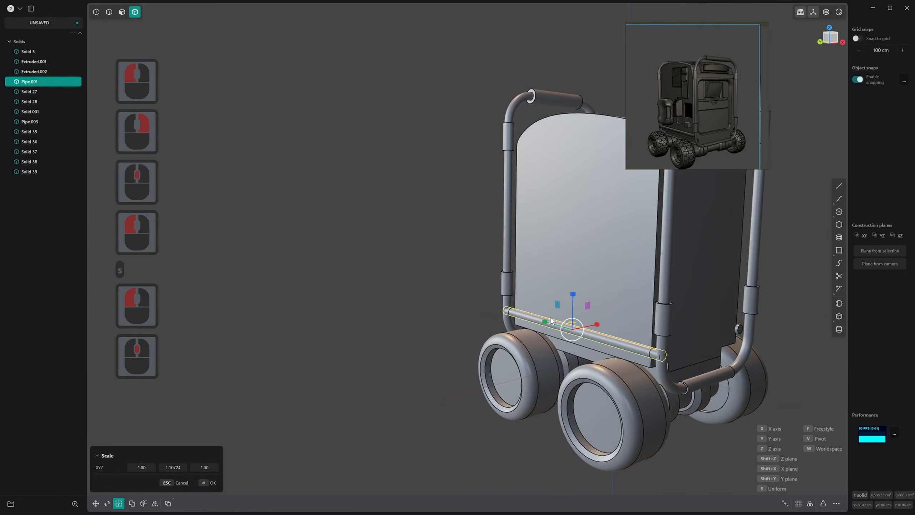
pyautogui.rightClick(553, 319)
# Run Delete Redundant Topology on the lengthened lower cross pipe
pyautogui.scroll(3, 605, 345)
pyautogui.moveTo(605, 346); pyautogui.dragTo(657, 362, button='middle')
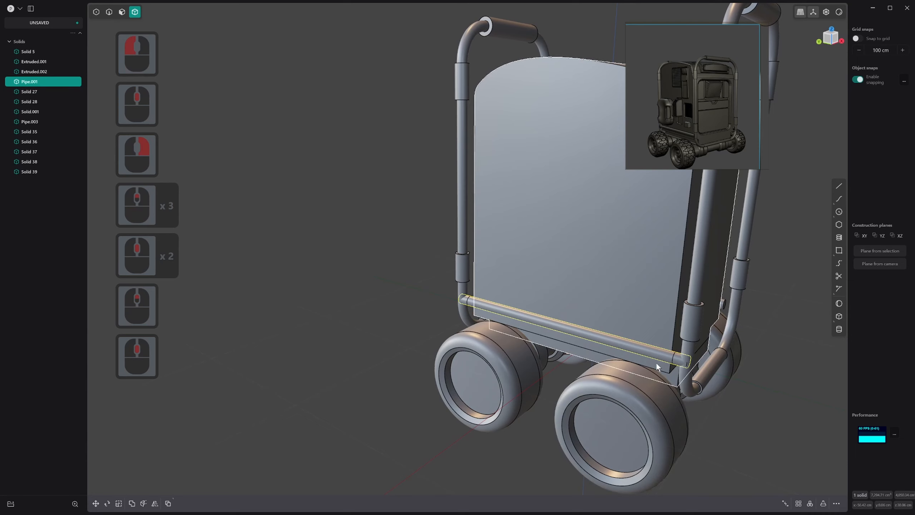
pyautogui.write('fred')
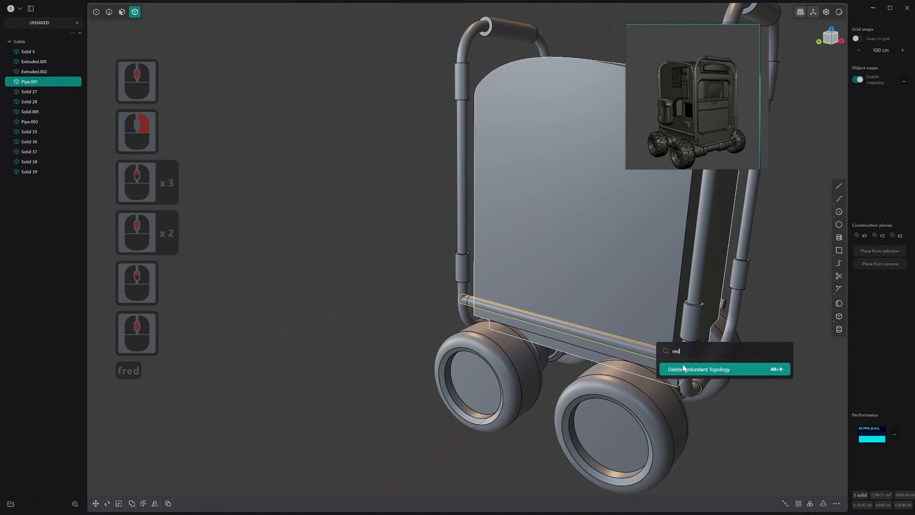
pyautogui.click(698, 368)
# Select the duplicate shorter pipe overlapping the lengthened cross pipe and delete it
pyautogui.press('3')
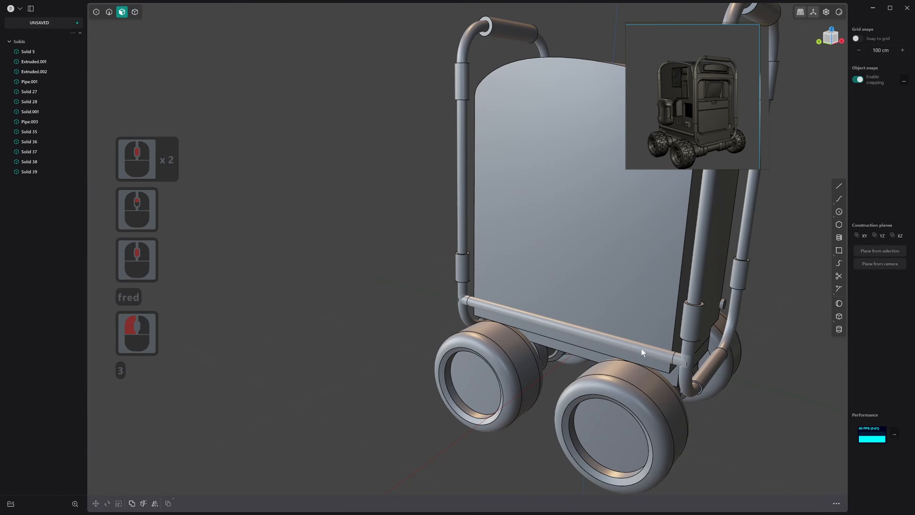
pyautogui.click(641, 354)
pyautogui.press('4')
pyautogui.click(668, 355)
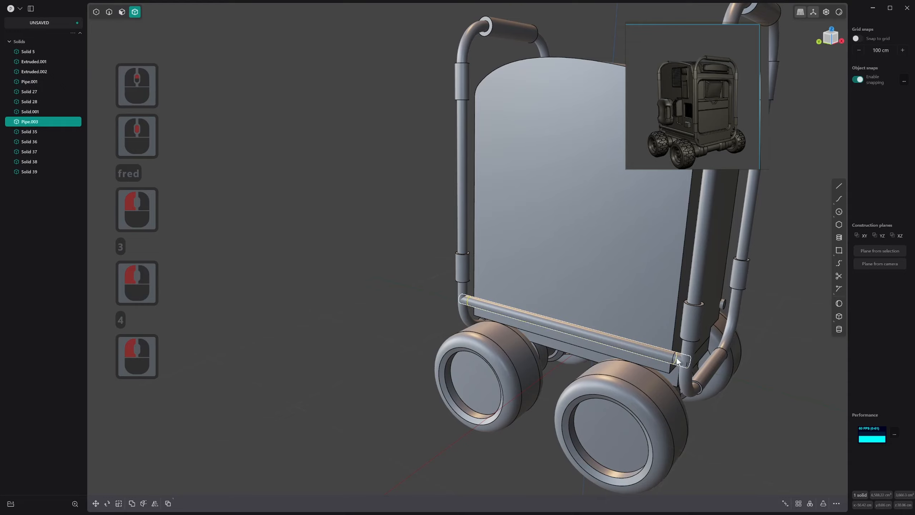
pyautogui.click(667, 357)
pyautogui.click(665, 356)
pyautogui.click(665, 356)
pyautogui.click(657, 352)
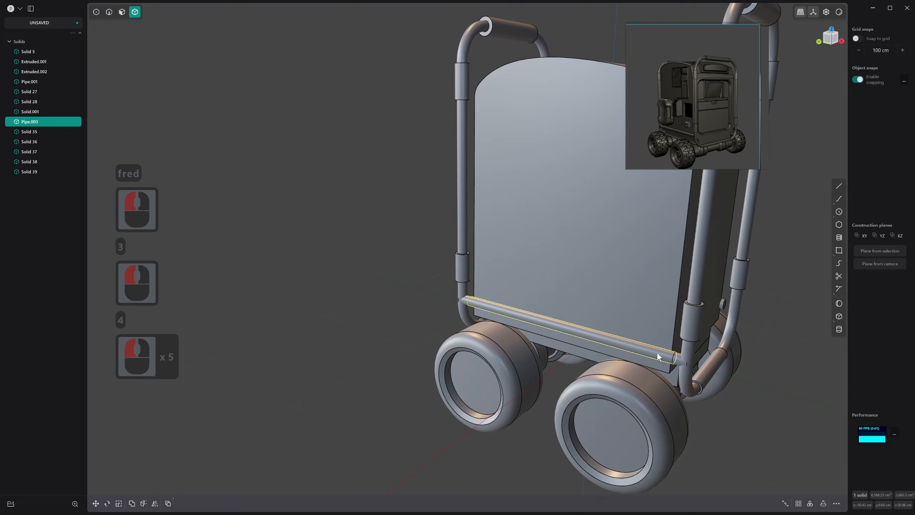
pyautogui.press('x')
# Shorten the remaining lower cross pipe by scaling it about 0.984 along the Y axis
pyautogui.click(660, 354)
pyautogui.scroll(-3, 660, 353)
pyautogui.keyDown('shift'); pyautogui.moveTo(660, 353); pyautogui.dragTo(587, 330, button='middle'); pyautogui.keyUp('shift')
pyautogui.scroll(-1, 639, 323)
pyautogui.moveTo(587, 330); pyautogui.dragTo(535, 335, button='middle')
pyautogui.keyDown('shift'); pyautogui.moveTo(604, 380); pyautogui.dragTo(687, 390, button='middle'); pyautogui.keyUp('shift')
pyautogui.scroll(8, 566, 390)
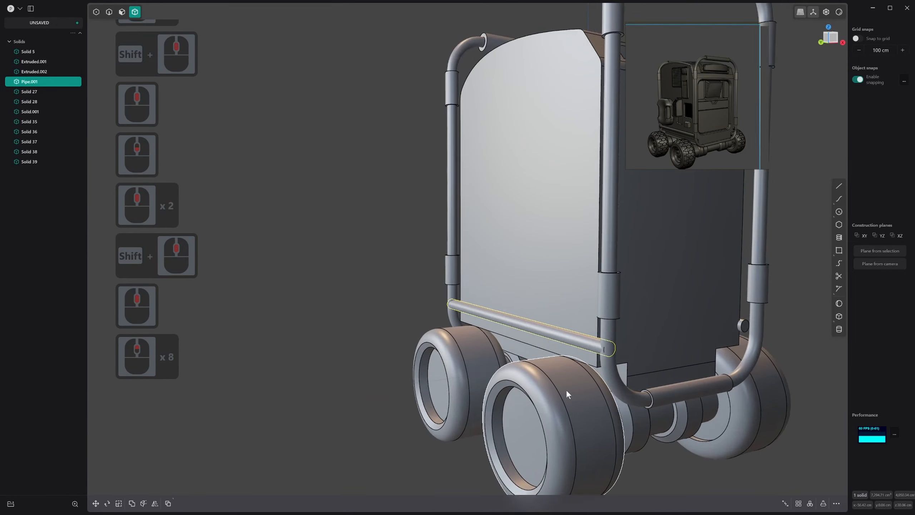
pyautogui.scroll(14, 567, 390)
pyautogui.moveTo(629, 379); pyautogui.dragTo(654, 369, button='middle')
pyautogui.press('s')
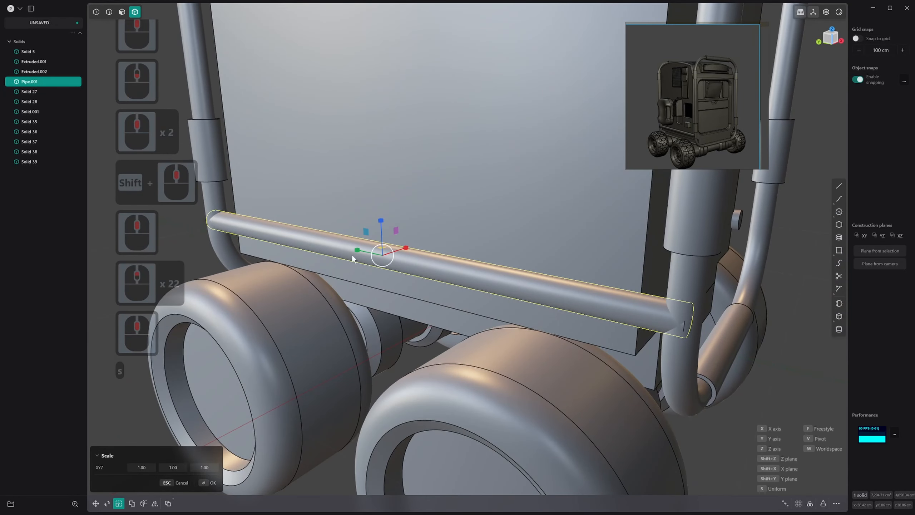
pyautogui.moveTo(356, 250); pyautogui.dragTo(358, 252)
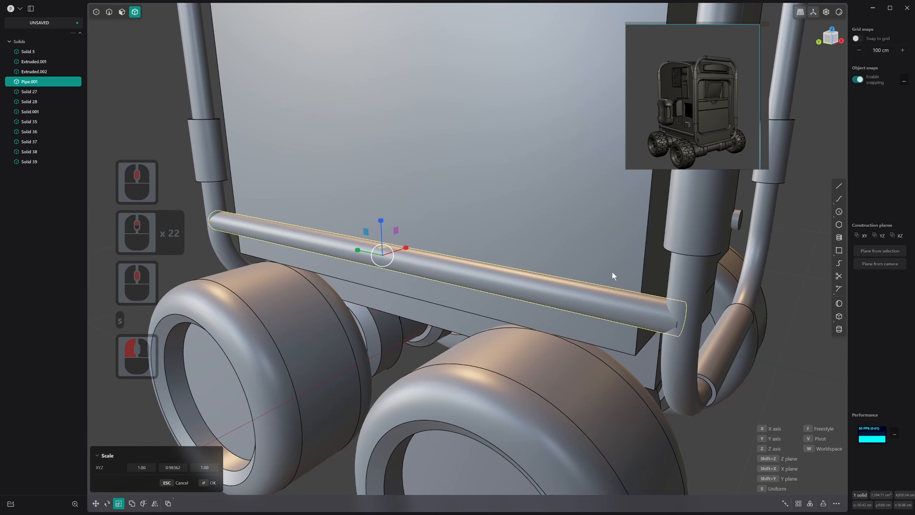
pyautogui.rightClick(598, 289)
# Offset the outer cylindrical face of the lower cross pipe slightly to adjust its thickness
pyautogui.press('2')
pyautogui.click(592, 298)
pyautogui.press('3')
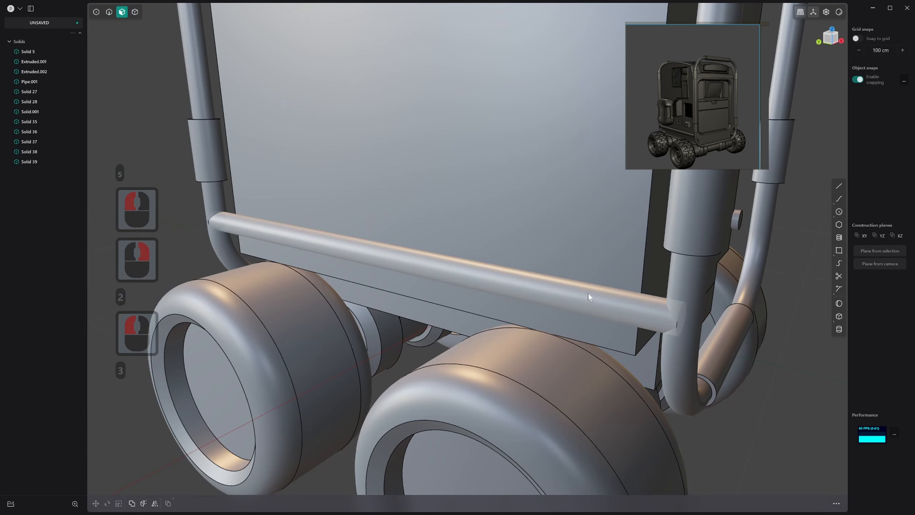
pyautogui.click(580, 295)
pyautogui.moveTo(566, 287); pyautogui.dragTo(566, 288)
pyautogui.rightClick(565, 288)
pyautogui.scroll(-2, 631, 300)
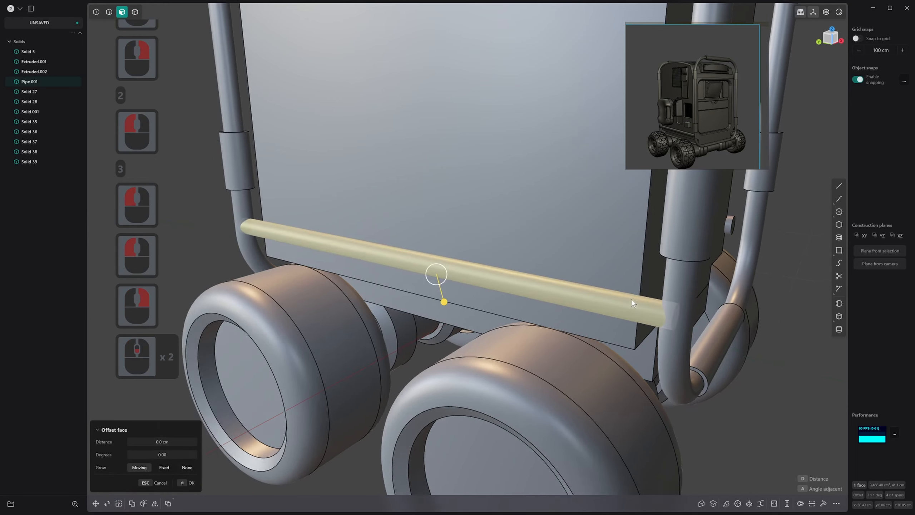
pyautogui.scroll(-14, 632, 299)
# Try to delete the outer face of the lower cross pipe on the opposite side of the body
pyautogui.moveTo(631, 300); pyautogui.dragTo(343, 303, button='middle')
pyautogui.moveTo(702, 314); pyautogui.dragTo(671, 313, button='middle')
pyautogui.press('3')
pyautogui.click(671, 314)
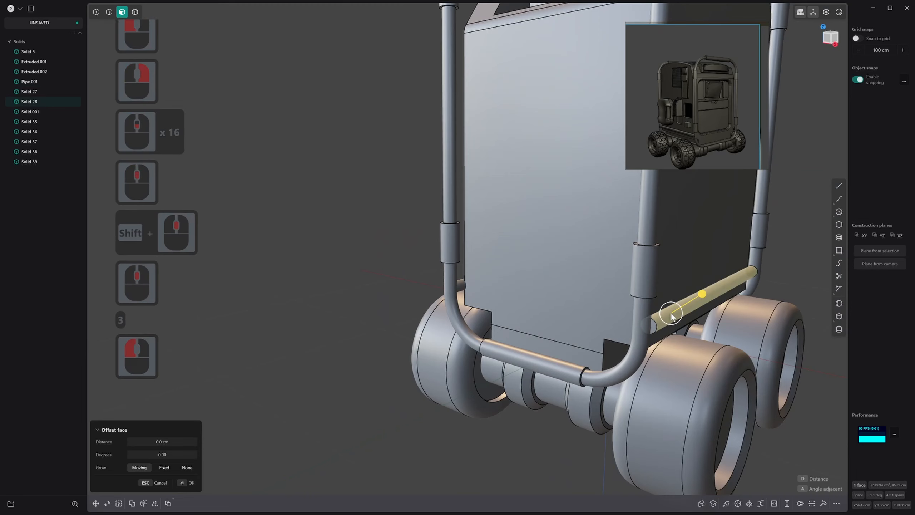
pyautogui.press('x')
pyautogui.click(456, 290)
pyautogui.hotkey('alt', 'x')
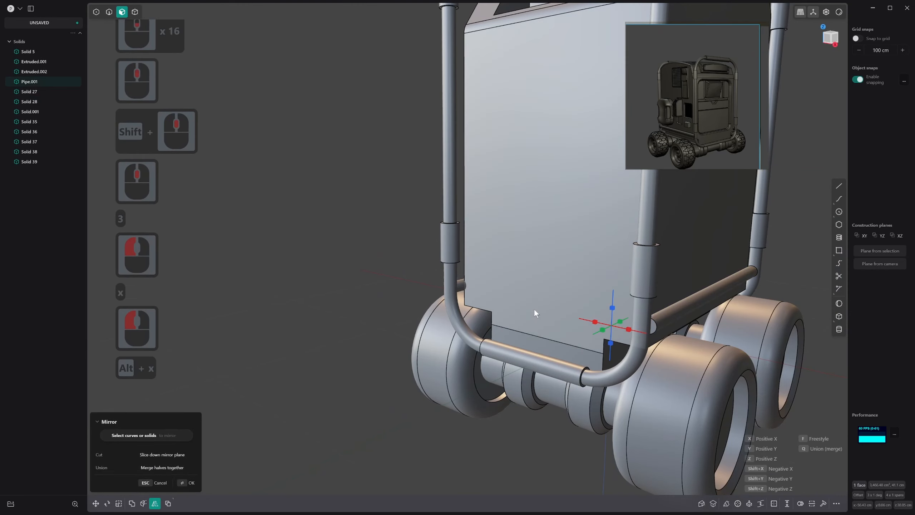
pyautogui.press('Escape')
pyautogui.press('3')
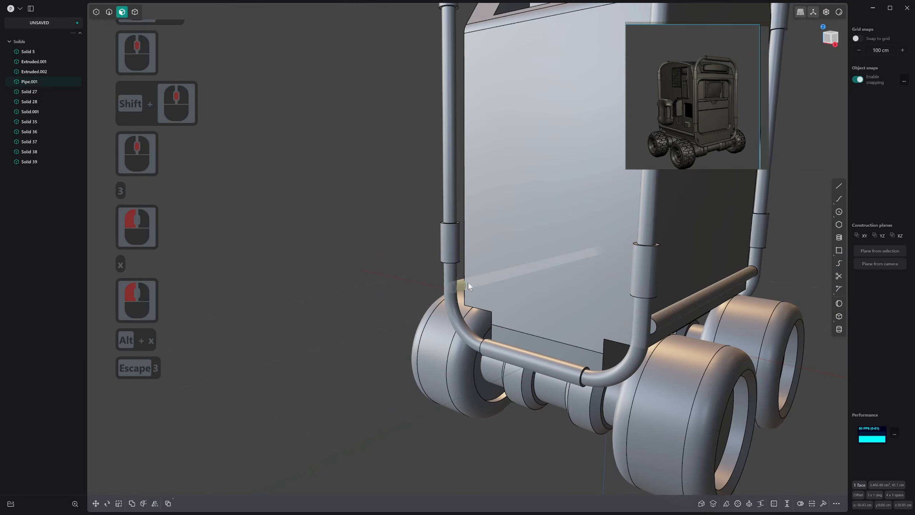
pyautogui.click(463, 285)
pyautogui.click(684, 306)
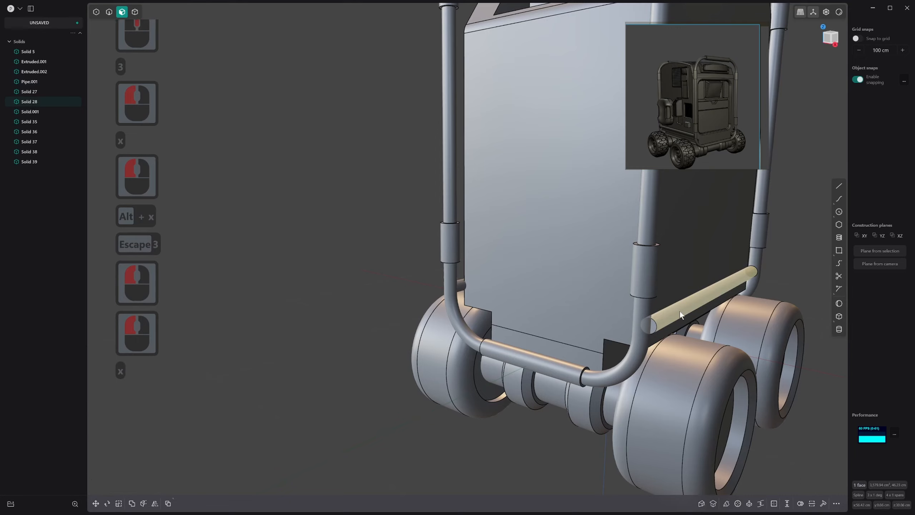
# Delete both overlapping solids of the lower cross pipe on the near side of the body
pyautogui.press('4')
pyautogui.click(679, 311)
pyautogui.press('x')
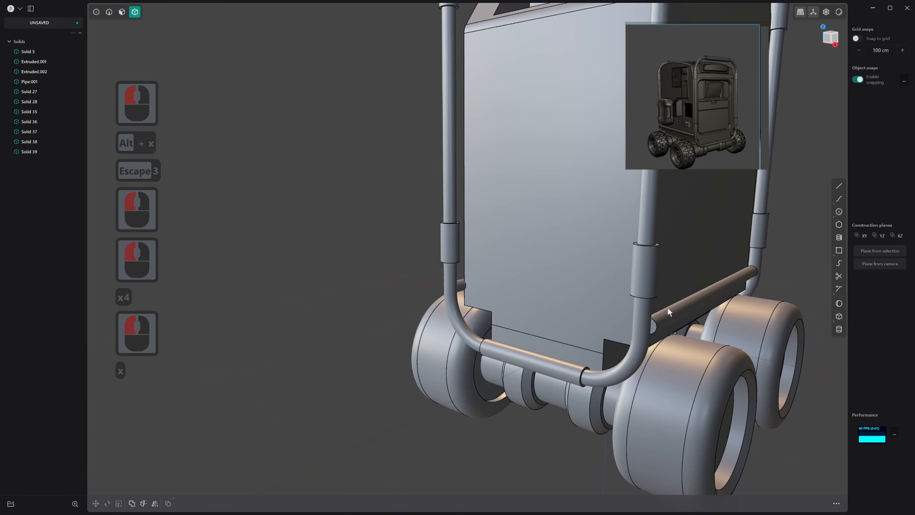
pyautogui.click(671, 310)
pyautogui.press('x')
# Mirror the remaining lower cross pipe across the body to the opposite side
pyautogui.click(464, 284)
pyautogui.hotkey('alt', 'x')
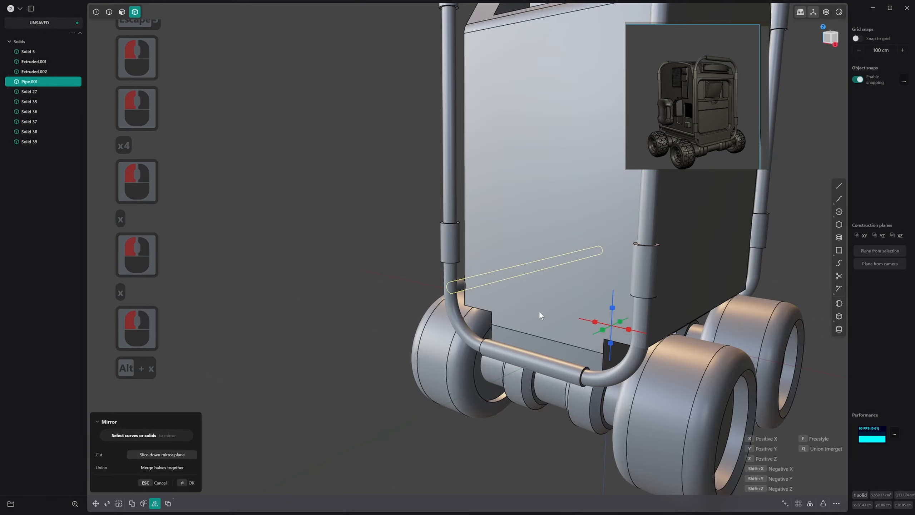
pyautogui.click(565, 315)
pyautogui.moveTo(592, 319); pyautogui.dragTo(629, 352, button='middle')
pyautogui.rightClick(609, 340)
pyautogui.scroll(-15, 592, 346)
pyautogui.scroll(-12, 684, 333)
pyautogui.scroll(20, 631, 350)
pyautogui.keyDown('shift'); pyautogui.scroll(12, 648, 339); pyautogui.keyUp('shift')
# Boolean union both tubular frames with the two lower cross pipes into a single solid
pyautogui.keyDown('shift'); pyautogui.scroll(10, 706, 311); pyautogui.keyUp('shift')
pyautogui.scroll(3, 710, 234)
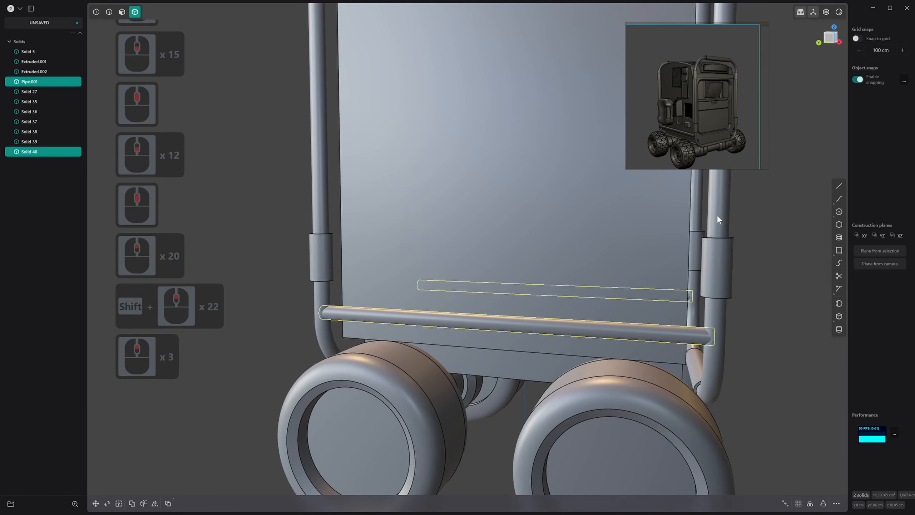
pyautogui.keyDown('shift'); pyautogui.click(717, 216); pyautogui.keyUp('shift')
pyautogui.keyDown('shift'); pyautogui.click(331, 249); pyautogui.keyUp('shift')
pyautogui.scroll(-13, 476, 332)
pyautogui.keyDown('shift'); pyautogui.scroll(-6, 613, 407); pyautogui.keyUp('shift')
# Fillet the four edges where the lower cross pipes meet the tubular frames by about 2.25 cm
pyautogui.scroll(2, 547, 411)
pyautogui.keyDown('shift'); pyautogui.moveTo(551, 400); pyautogui.dragTo(546, 421, button='middle'); pyautogui.keyUp('shift')
pyautogui.press('q')
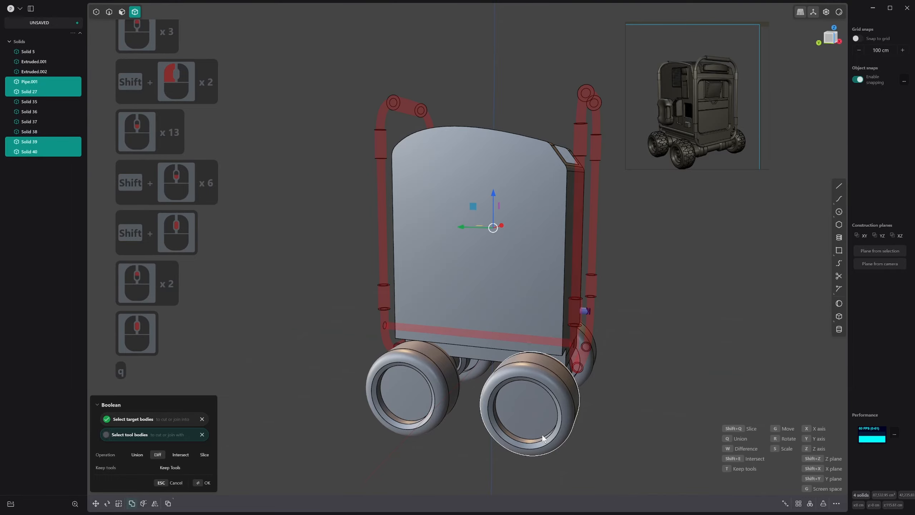
pyautogui.press('q')
pyautogui.rightClick(659, 359)
pyautogui.scroll(14, 575, 348)
pyautogui.scroll(2, 575, 347)
pyautogui.press('2')
pyautogui.scroll(2, 569, 339)
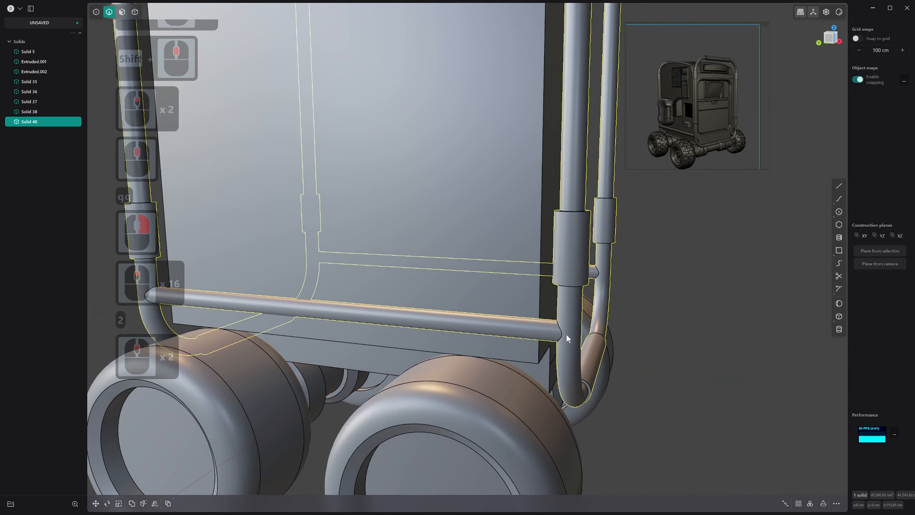
pyautogui.click(566, 334)
pyautogui.keyDown('shift'); pyautogui.moveTo(337, 364); pyautogui.dragTo(596, 419, button='middle'); pyautogui.keyUp('shift')
pyautogui.keyDown('shift'); pyautogui.click(362, 332); pyautogui.keyUp('shift')
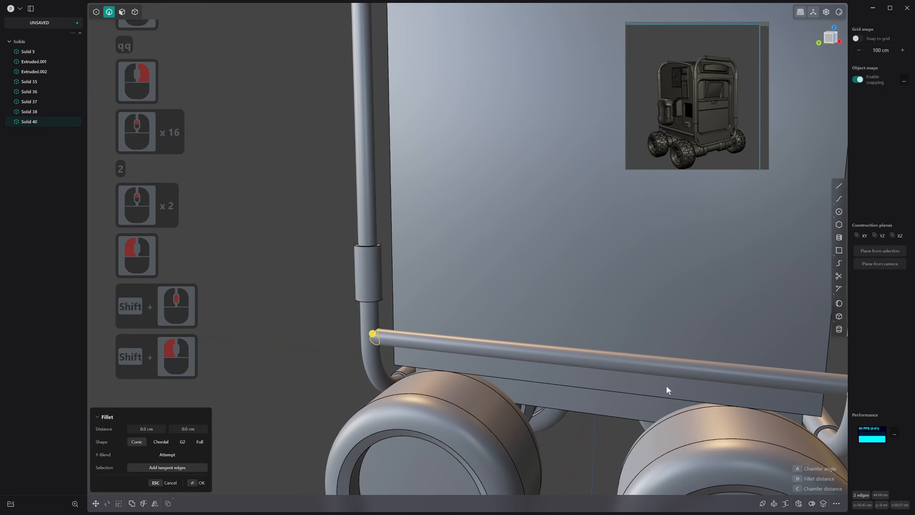
pyautogui.scroll(-16, 666, 385)
pyautogui.keyDown('shift'); pyautogui.scroll(-6, 667, 385); pyautogui.keyUp('shift')
pyautogui.keyDown('shift'); pyautogui.moveTo(666, 385); pyautogui.dragTo(548, 414, button='middle'); pyautogui.keyUp('shift')
pyautogui.moveTo(547, 415); pyautogui.dragTo(525, 427, button='middle')
pyautogui.scroll(17, 597, 300)
pyautogui.scroll(17, 597, 300)
pyautogui.keyDown('shift'); pyautogui.scroll(2, 579, 331); pyautogui.keyUp('shift')
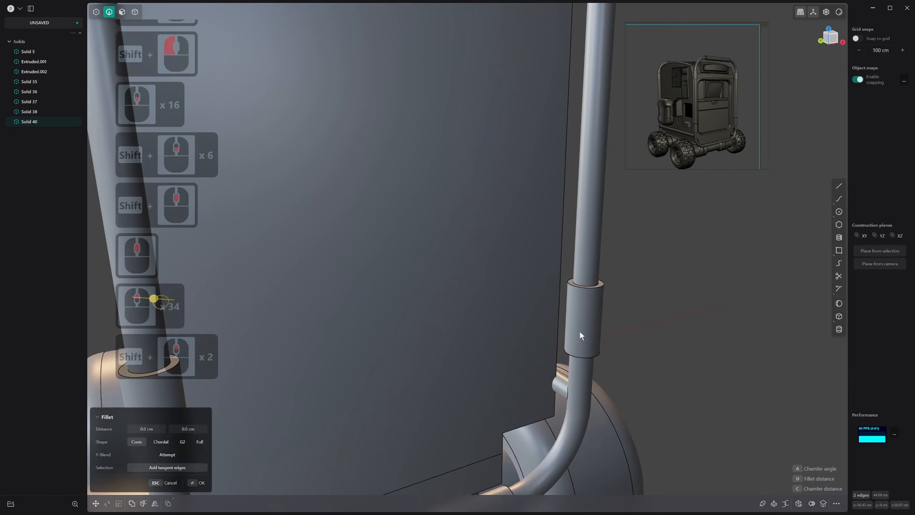
pyautogui.keyDown('shift'); pyautogui.moveTo(576, 383); pyautogui.dragTo(581, 361, button='middle'); pyautogui.keyUp('shift')
pyautogui.keyDown('shift'); pyautogui.click(575, 369); pyautogui.keyUp('shift')
pyautogui.scroll(-4, 645, 376)
pyautogui.moveTo(654, 379); pyautogui.dragTo(696, 294, button='middle')
pyautogui.keyDown('shift'); pyautogui.scroll(-1, 820, 355); pyautogui.keyUp('shift')
pyautogui.scroll(-17, 746, 336)
pyautogui.keyDown('shift'); pyautogui.scroll(-8, 772, 346); pyautogui.keyUp('shift')
pyautogui.keyDown('shift'); pyautogui.scroll(-4, 773, 347); pyautogui.keyUp('shift')
pyautogui.keyDown('shift'); pyautogui.moveTo(773, 347); pyautogui.dragTo(237, 172, button='middle'); pyautogui.keyUp('shift')
pyautogui.keyDown('shift'); pyautogui.scroll(-1, 237, 172); pyautogui.keyUp('shift')
pyautogui.scroll(-3, 237, 172)
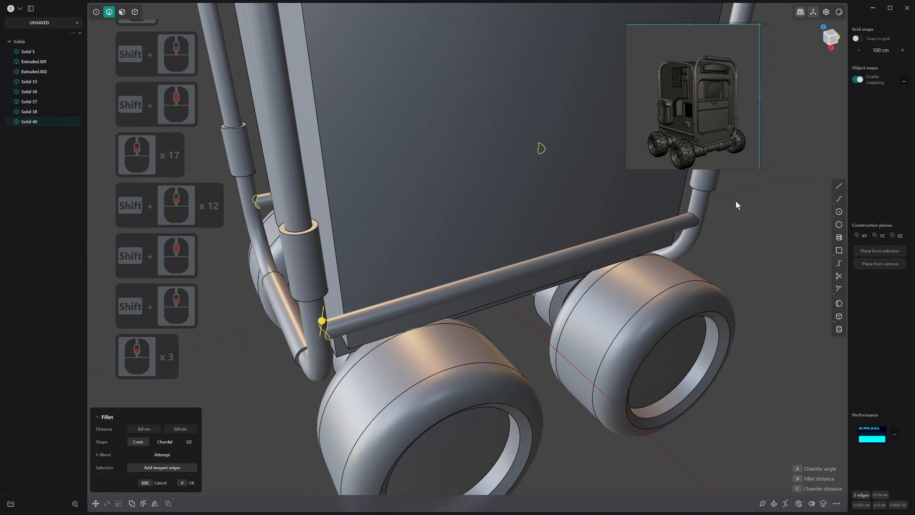
pyautogui.keyDown('shift'); pyautogui.click(693, 220); pyautogui.keyUp('shift')
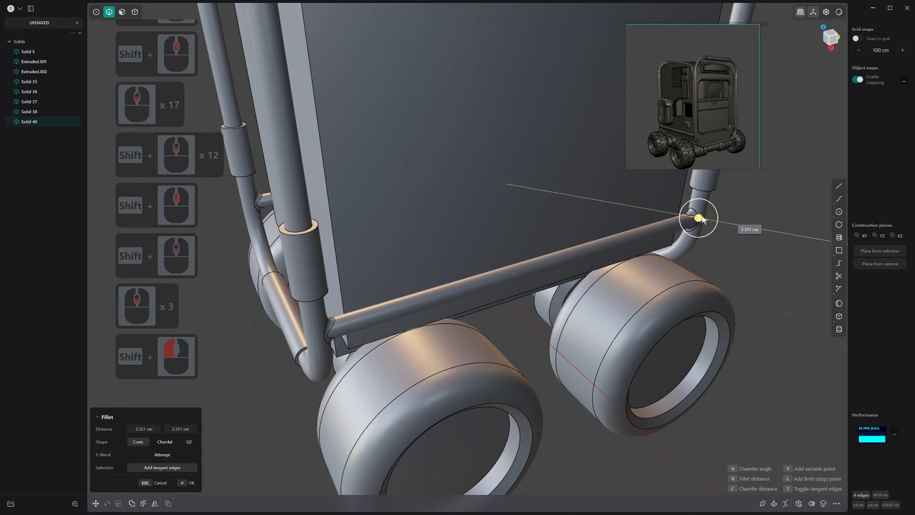
pyautogui.moveTo(701, 220); pyautogui.dragTo(699, 218)
# Set the shape of the pipe junction fillets to G2 and apply them
pyautogui.click(189, 441)
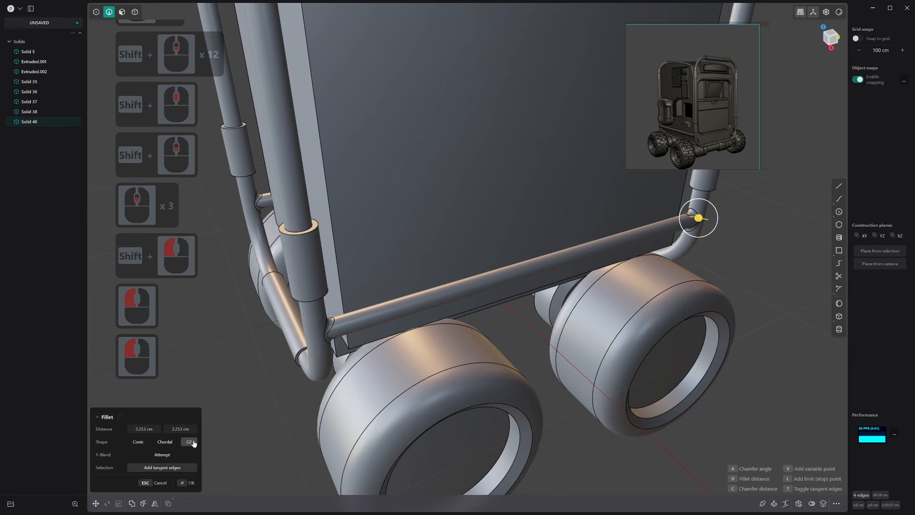
pyautogui.scroll(-1, 553, 293)
pyautogui.moveTo(553, 293); pyautogui.dragTo(482, 264, button='middle')
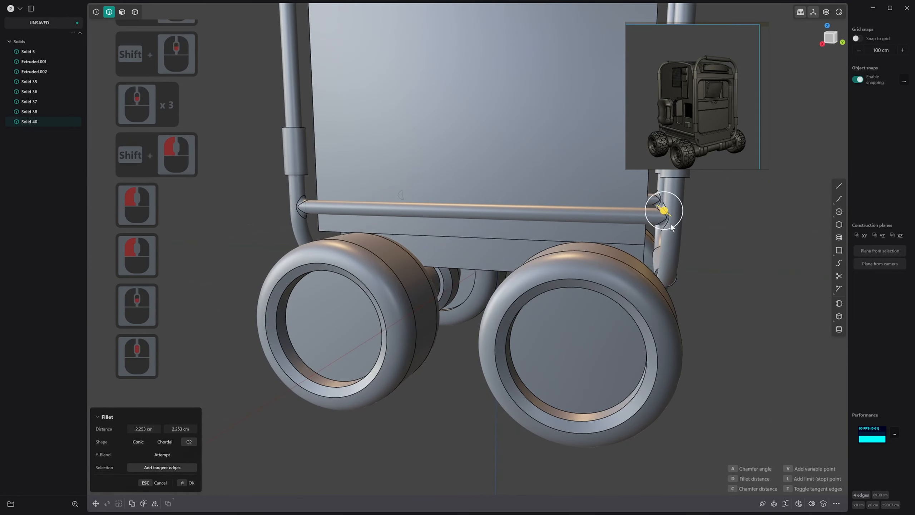
pyautogui.rightClick(706, 250)
pyautogui.moveTo(710, 249); pyautogui.dragTo(727, 261, button='middle')
pyautogui.rightClick(780, 207)
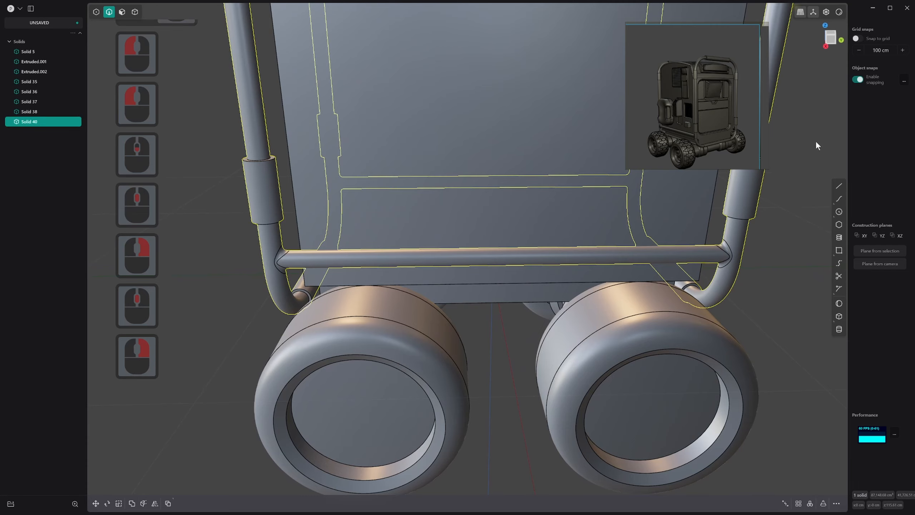
# Switch the viewport shading to a dark matcap and hide the model's edges
pyautogui.click(840, 12)
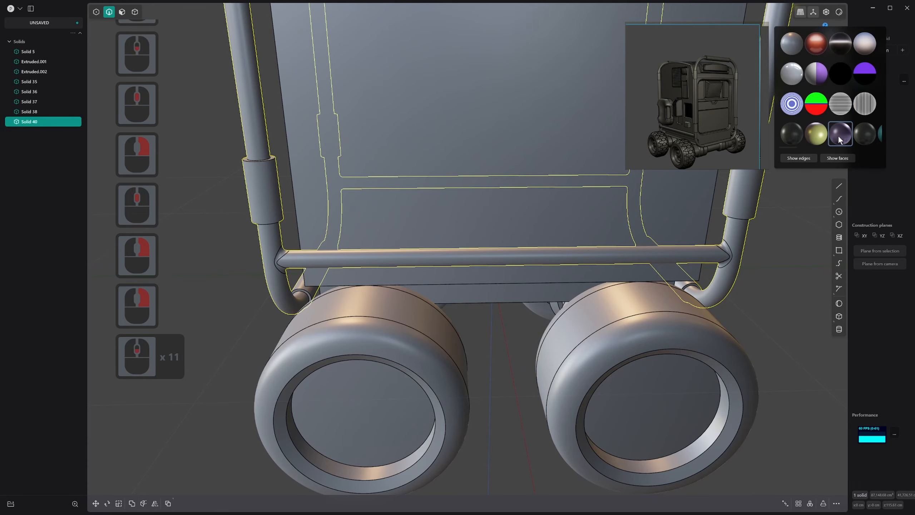
pyautogui.scroll(-20, 839, 135)
pyautogui.keyDown('shift'); pyautogui.scroll(-20, 841, 137); pyautogui.keyUp('shift')
pyautogui.scroll(-4, 865, 135)
pyautogui.click(865, 135)
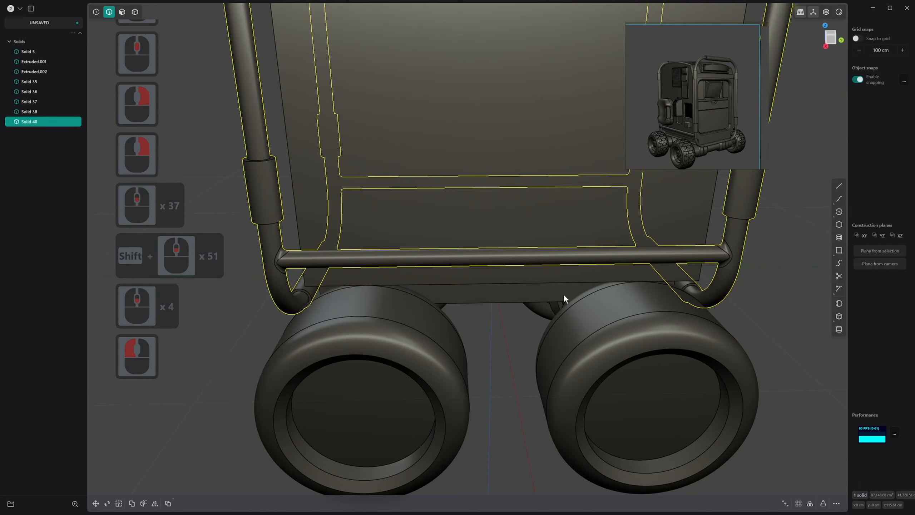
pyautogui.moveTo(564, 295); pyautogui.dragTo(553, 319, button='middle')
pyautogui.scroll(2, 666, 277)
# Examine the surface quality of the filleted junctions between the cross pipes and the frames
pyautogui.keyDown('alt'); pyautogui.scroll(1, 666, 278); pyautogui.keyUp('alt')
pyautogui.hotkey('alt', 'q')
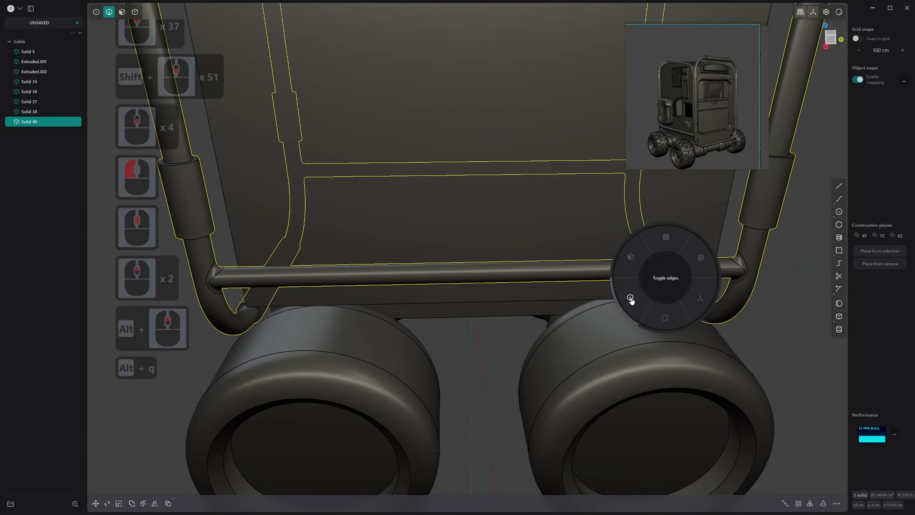
pyautogui.click(631, 298)
pyautogui.scroll(3, 711, 284)
pyautogui.keyDown('shift'); pyautogui.scroll(1, 712, 284); pyautogui.keyUp('shift')
pyautogui.keyDown('shift'); pyautogui.moveTo(711, 285); pyautogui.dragTo(544, 296, button='middle'); pyautogui.keyUp('shift')
pyautogui.scroll(2, 639, 254)
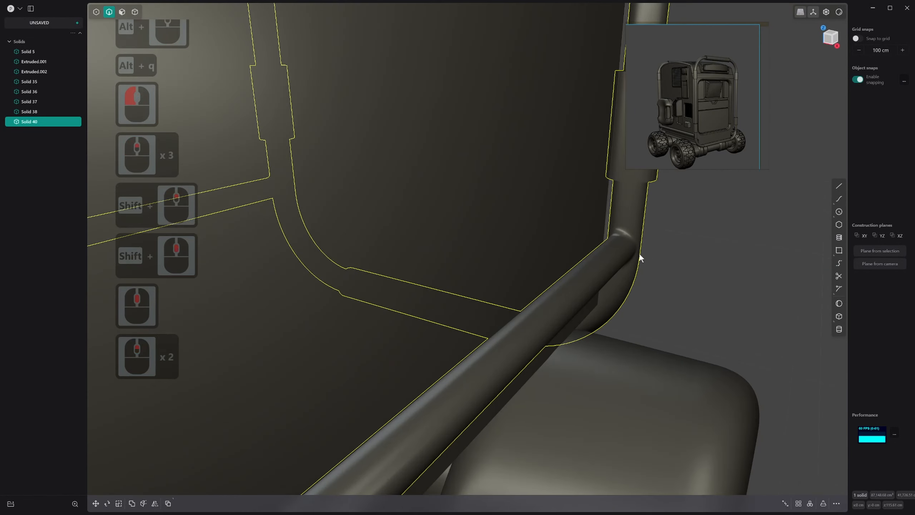
pyautogui.keyDown('shift'); pyautogui.scroll(1, 639, 253); pyautogui.keyUp('shift')
pyautogui.keyDown('shift'); pyautogui.moveTo(639, 253); pyautogui.dragTo(575, 377, button='middle'); pyautogui.keyUp('shift')
pyautogui.scroll(6, 599, 305)
pyautogui.scroll(-20, 564, 304)
pyautogui.scroll(-3, 575, 377)
pyautogui.moveTo(574, 377); pyautogui.dragTo(475, 369, button='middle')
# Delete three of the four wheels, keeping only the one nearest the viewer
pyautogui.scroll(1, 475, 370)
# Restore the grey matcap, deselect the frame and show the model's edges again
pyautogui.rightClick(837, 13)
pyautogui.click(792, 44)
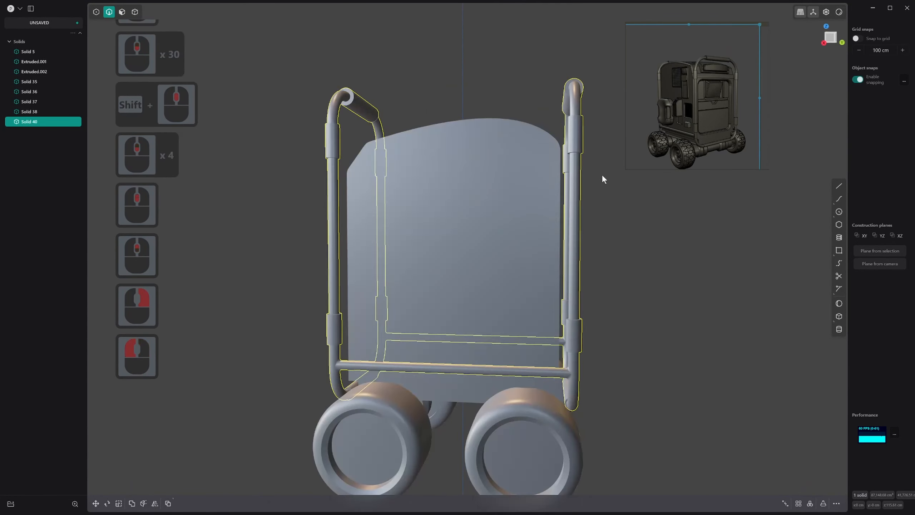
pyautogui.scroll(-4, 602, 176)
pyautogui.moveTo(601, 178); pyautogui.dragTo(613, 231, button='middle')
pyautogui.click(648, 211)
pyautogui.keyDown('shift'); pyautogui.moveTo(612, 230); pyautogui.dragTo(587, 207, button='middle'); pyautogui.keyUp('shift')
pyautogui.hotkey('alt', 'q')
pyautogui.scroll(3, 649, 160)
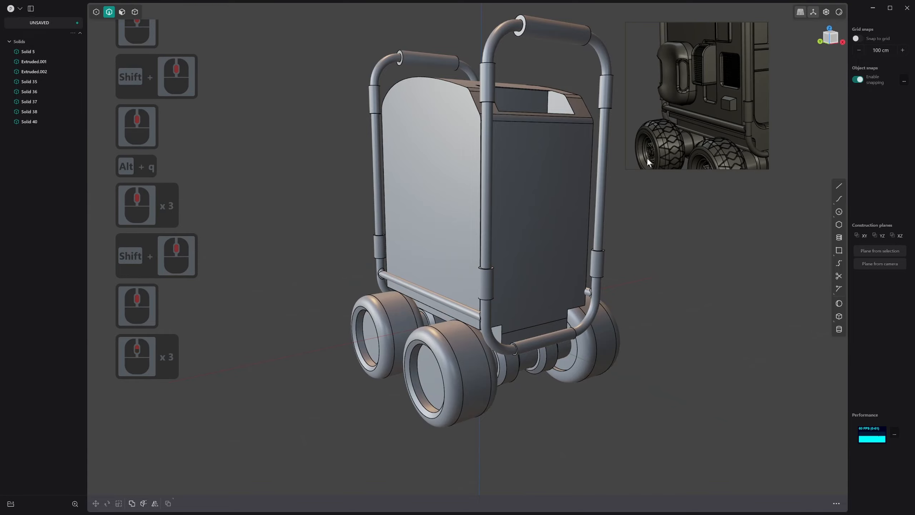
pyautogui.scroll(-3, 707, 158)
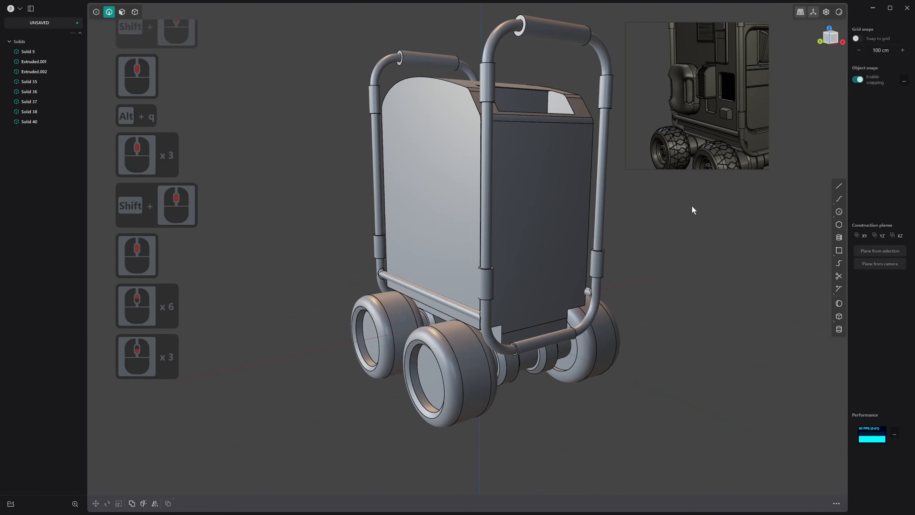
pyautogui.moveTo(692, 205); pyautogui.dragTo(489, 378, button='middle')
pyautogui.scroll(6, 489, 378)
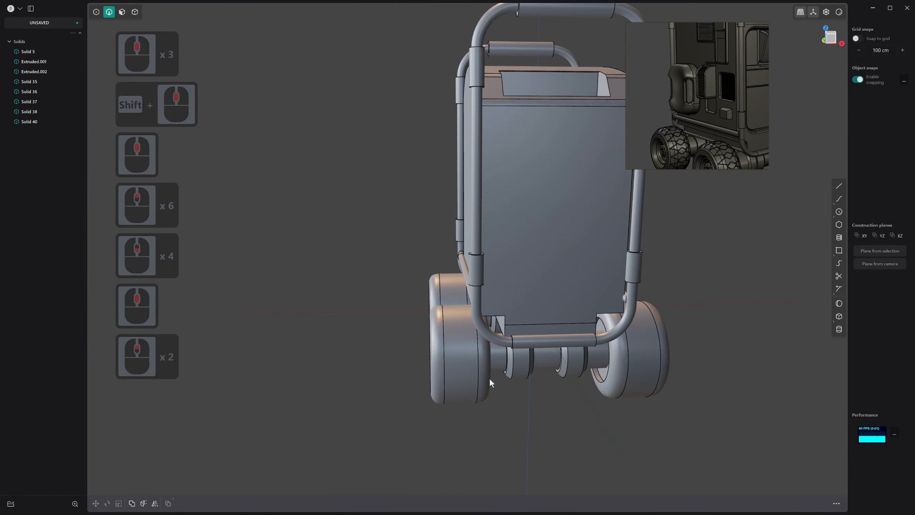
pyautogui.moveTo(494, 329); pyautogui.dragTo(607, 316, button='middle')
pyautogui.click(608, 317)
pyautogui.keyDown('shift'); pyautogui.click(401, 303); pyautogui.keyUp('shift')
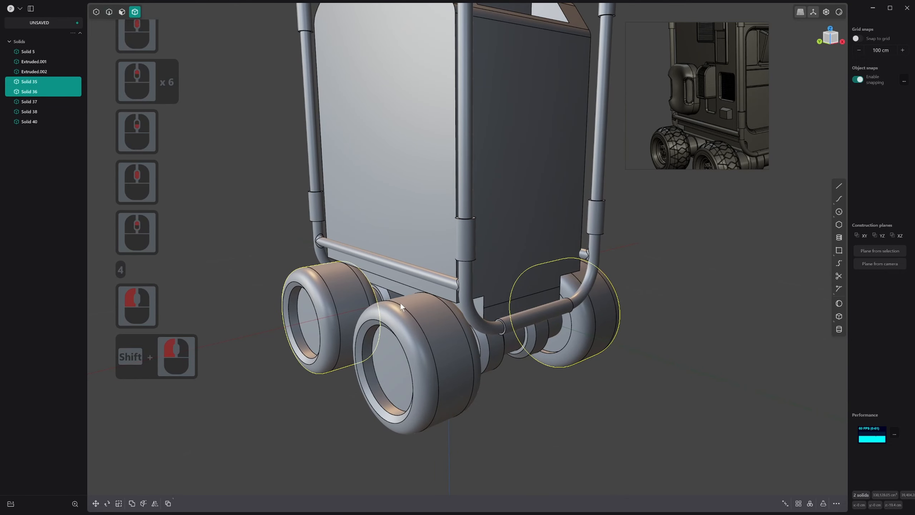
pyautogui.moveTo(401, 303); pyautogui.dragTo(473, 292, button='middle')
pyautogui.keyDown('shift'); pyautogui.click(257, 384); pyautogui.keyUp('shift')
pyautogui.press('x')
# Isolate the remaining wheel and set a temporary construction plane on its outer tread face
pyautogui.moveTo(258, 383); pyautogui.dragTo(556, 361, button='middle')
pyautogui.click(449, 345)
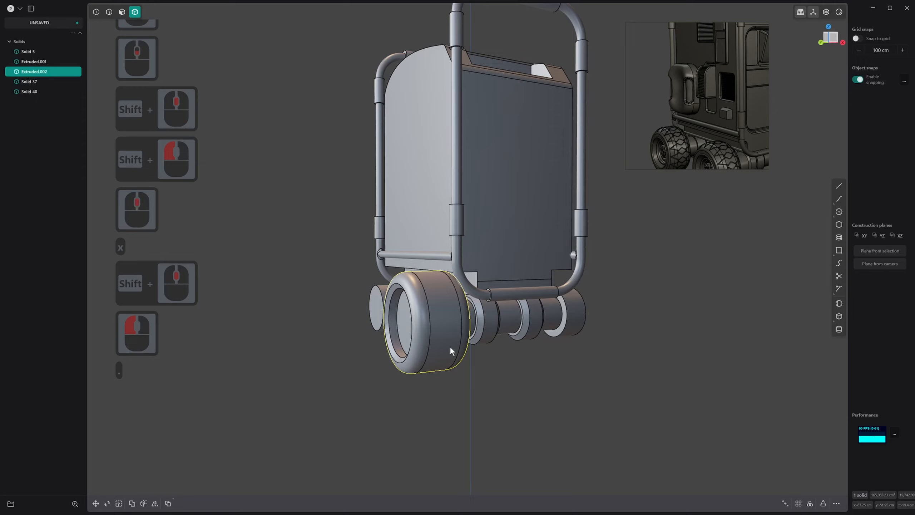
pyautogui.press('/')
pyautogui.moveTo(528, 154); pyautogui.dragTo(453, 223, button='middle')
pyautogui.press('3')
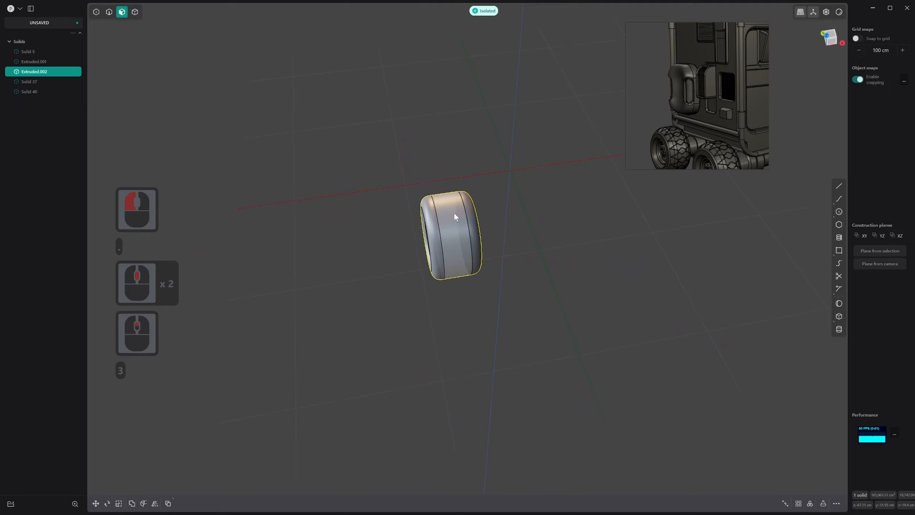
pyautogui.click(454, 212)
pyautogui.press('space')
# Draw a diamond-shaped four-sided polygon centred on the wheel's tread, with a corner on the horizontal axis
pyautogui.scroll(1, 459, 262)
pyautogui.scroll(13, 460, 262)
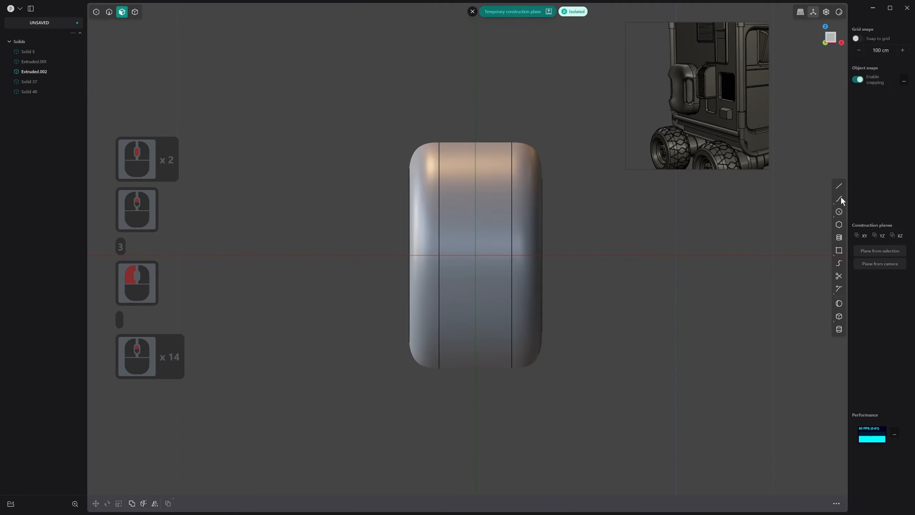
pyautogui.scroll(7, 689, 146)
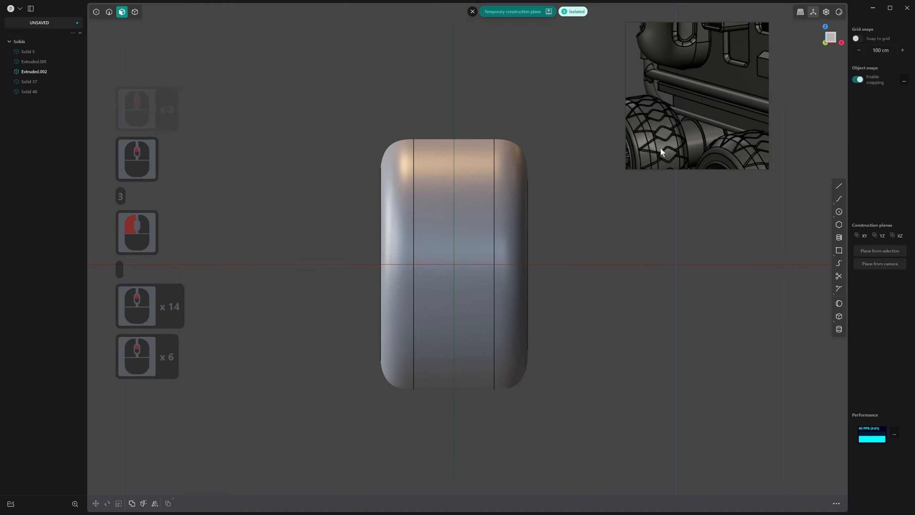
pyautogui.scroll(-2, 534, 278)
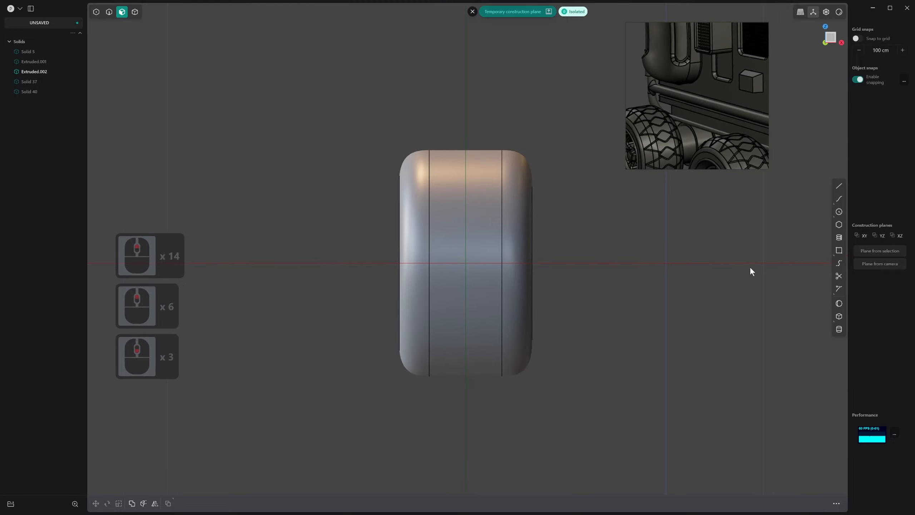
pyautogui.scroll(-3, 731, 154)
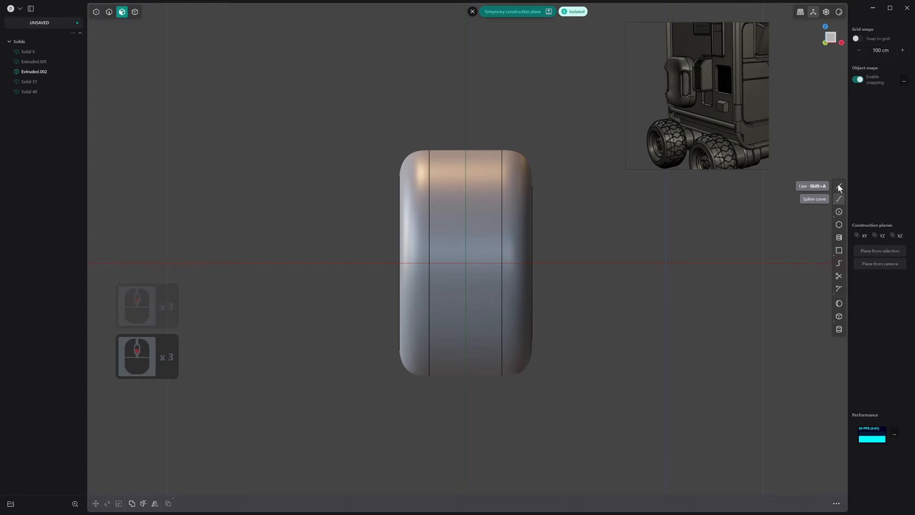
pyautogui.click(839, 224)
pyautogui.click(465, 262)
pyautogui.keyDown('shift'); pyautogui.scroll(-2, 478, 273); pyautogui.keyUp('shift')
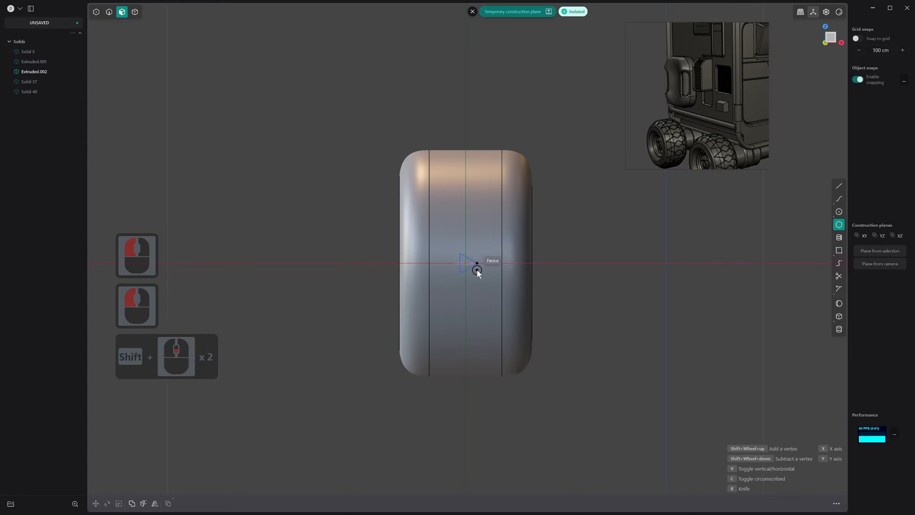
pyautogui.keyDown('shift'); pyautogui.scroll(1, 478, 271); pyautogui.keyUp('shift')
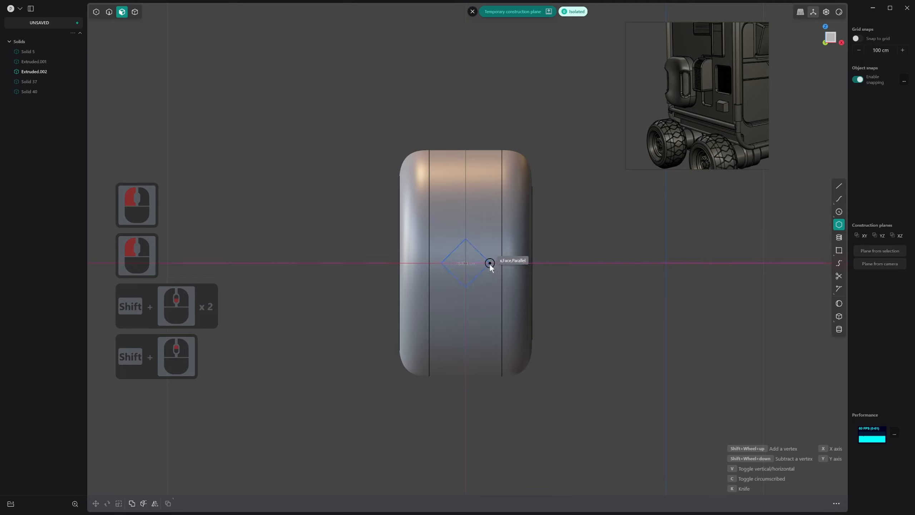
pyautogui.click(487, 263)
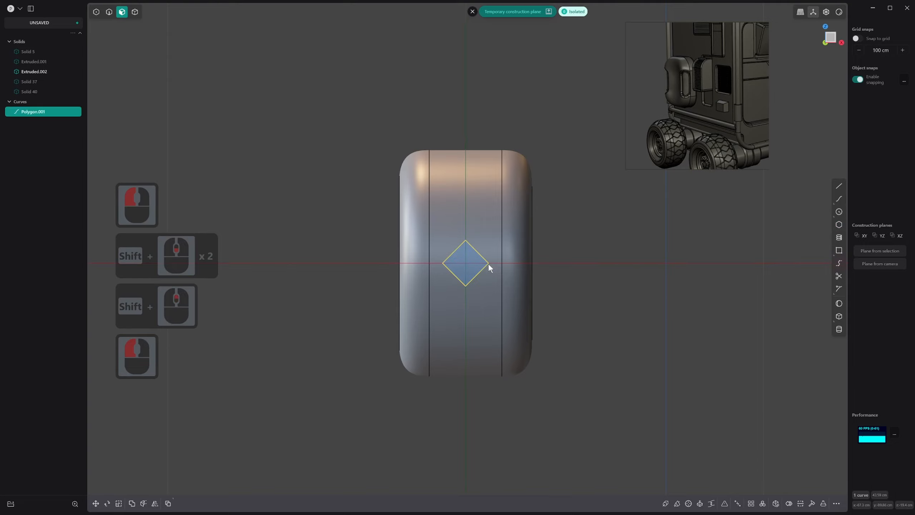
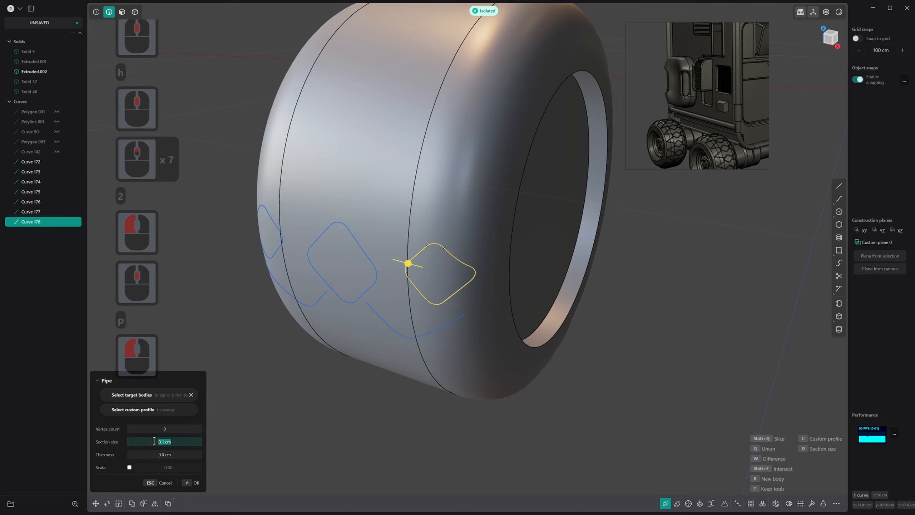
pyautogui.write('0.7')
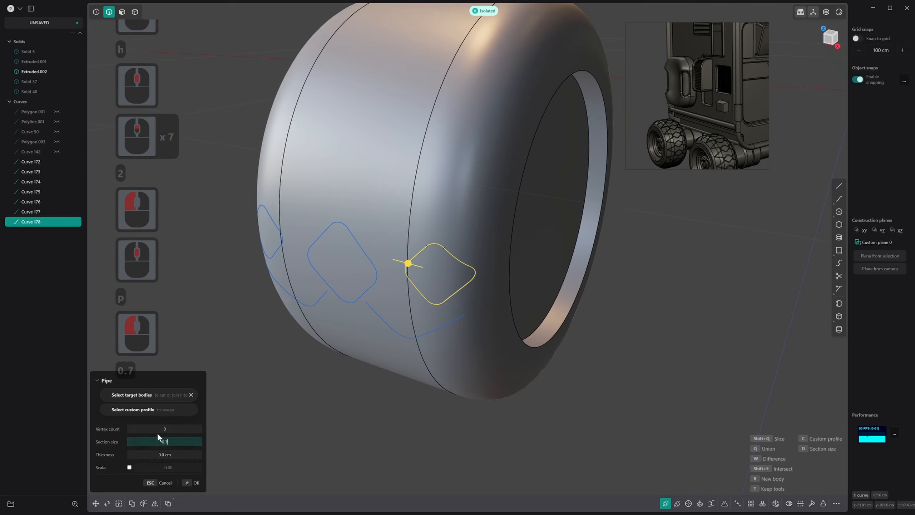
pyautogui.press('Return')
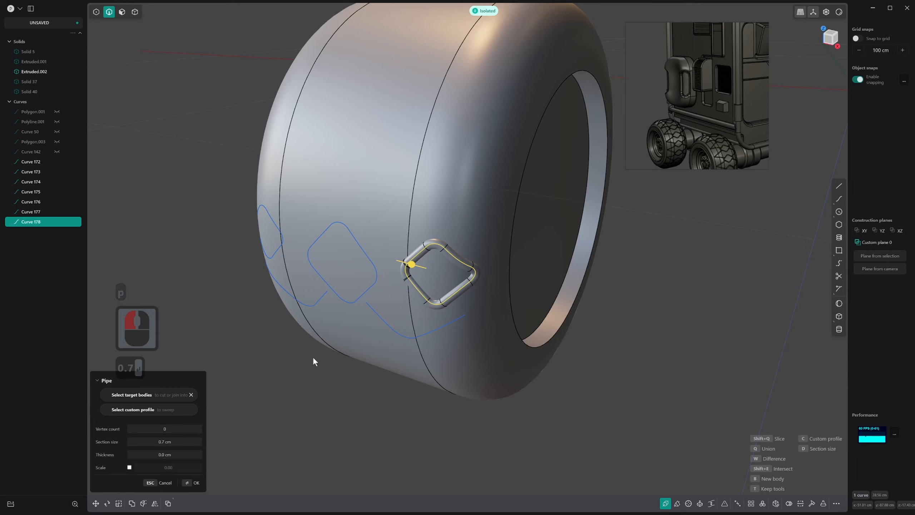
pyautogui.press('Escape')
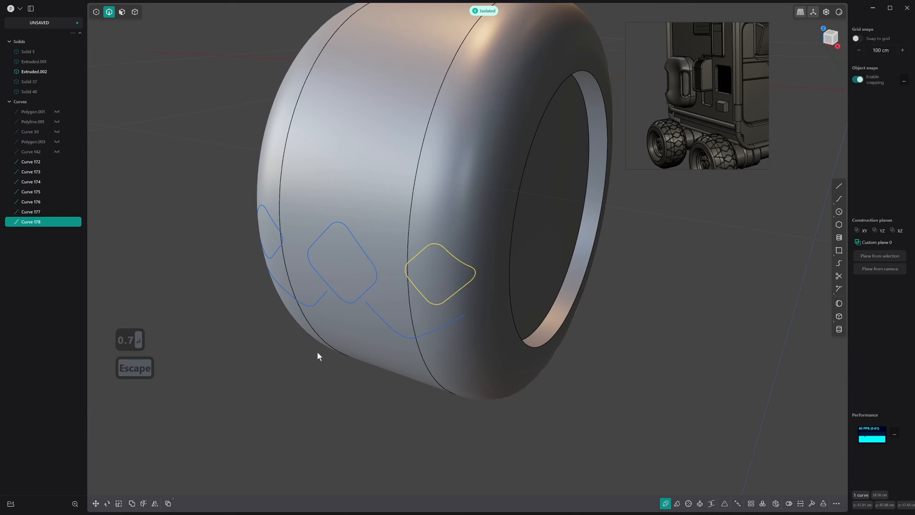
# Create pipes with a 0.7 cm section size along the three closed diamond curves on the tread
pyautogui.keyDown('shift'); pyautogui.click(363, 257); pyautogui.keyUp('shift')
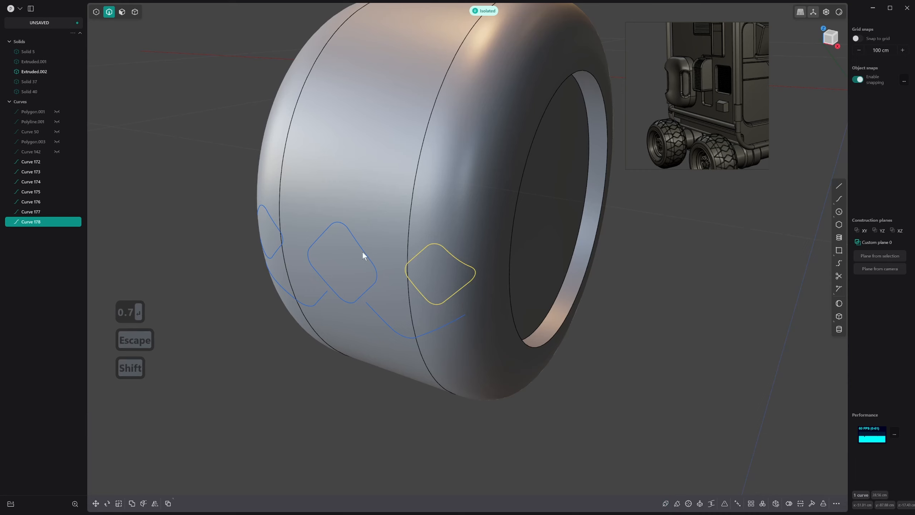
pyautogui.keyDown('shift'); pyautogui.click(273, 227); pyautogui.keyUp('shift')
pyautogui.keyDown('shift'); pyautogui.click(307, 301); pyautogui.keyUp('shift')
pyautogui.keyDown('shift'); pyautogui.click(287, 299); pyautogui.keyUp('shift')
pyautogui.hotkey('ctrl', 'z')
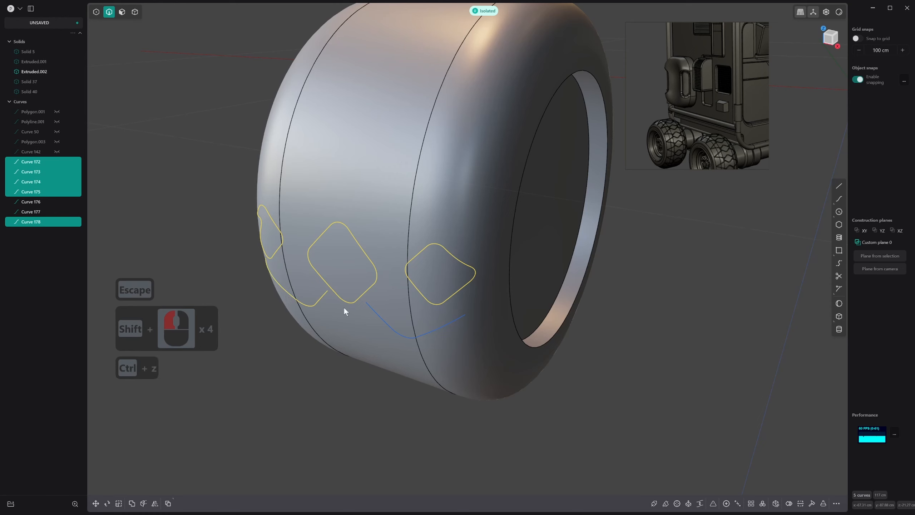
pyautogui.hotkey('ctrl', 'z')
pyautogui.press('p')
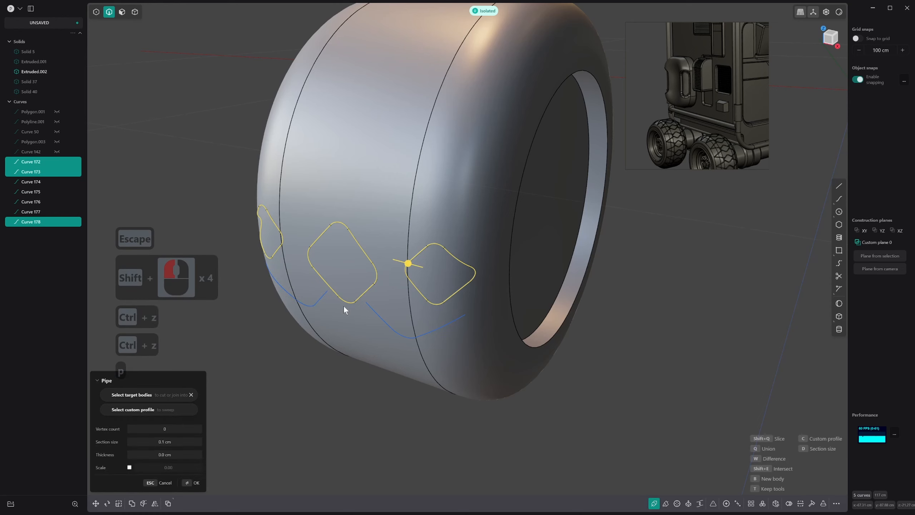
pyautogui.click(184, 441)
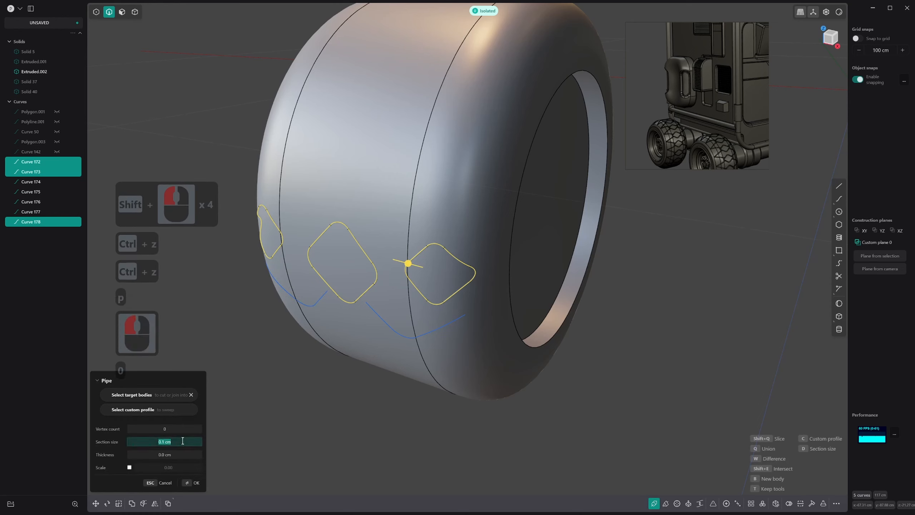
pyautogui.write('0.7')
pyautogui.press('Return')
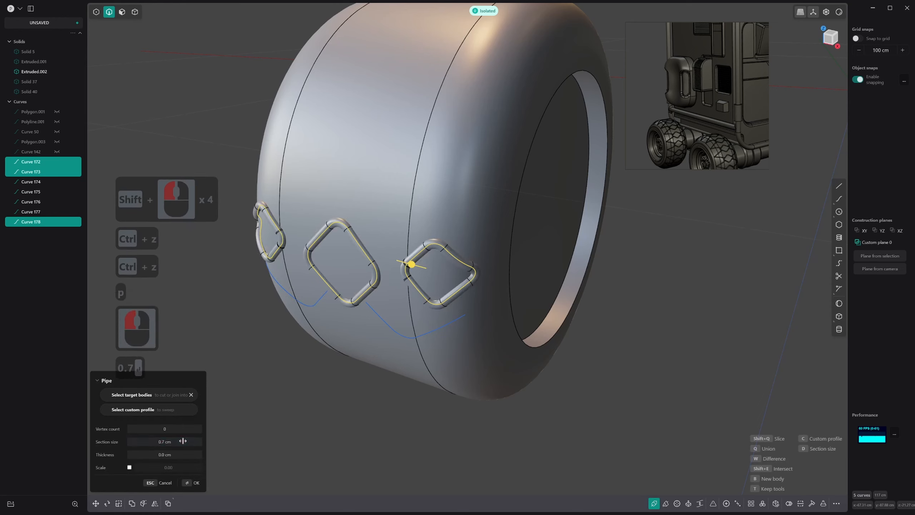
pyautogui.rightClick(399, 282)
# Create pipes with a 0.7 cm section size along the open V-shaped curves on both sides of the tread
pyautogui.moveTo(386, 308); pyautogui.dragTo(397, 343, button='middle')
pyautogui.click(407, 341)
pyautogui.keyDown('shift'); pyautogui.click(434, 336); pyautogui.keyUp('shift')
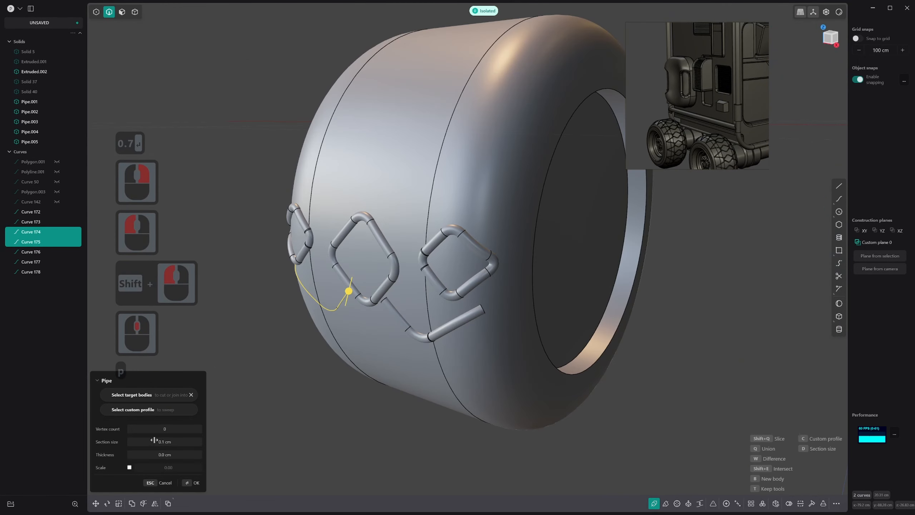
pyautogui.click(154, 440)
pyautogui.write('0.7')
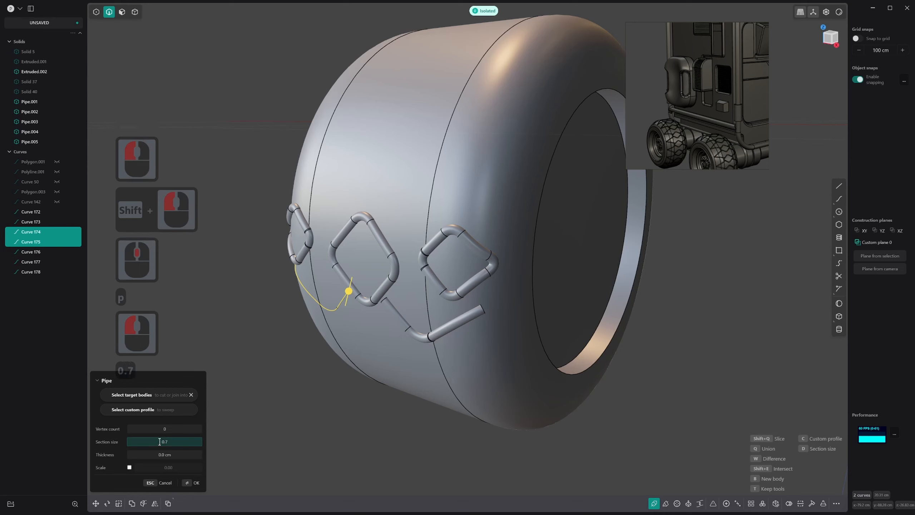
pyautogui.press('Return')
pyautogui.click(366, 400)
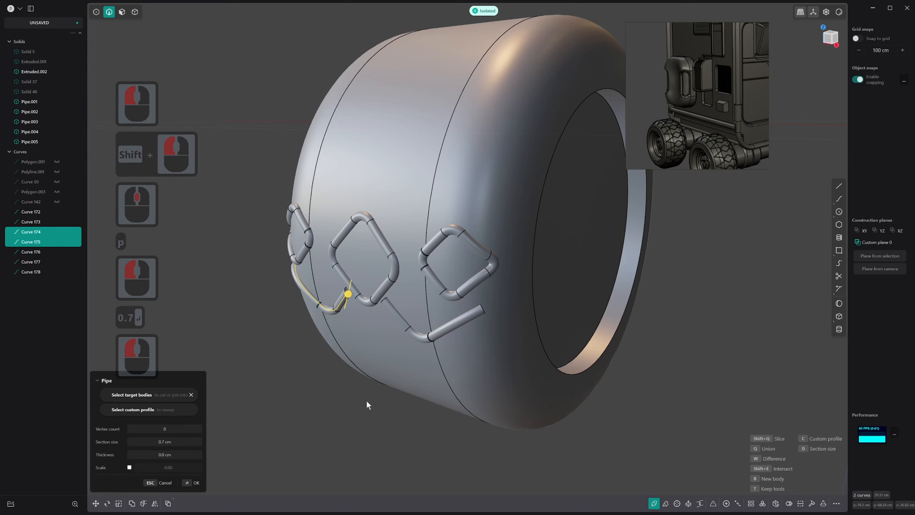
pyautogui.rightClick(366, 396)
# Select all seven tread pipes and radially array them through 360 degrees about the centre of the wheel's side face
pyautogui.press('3')
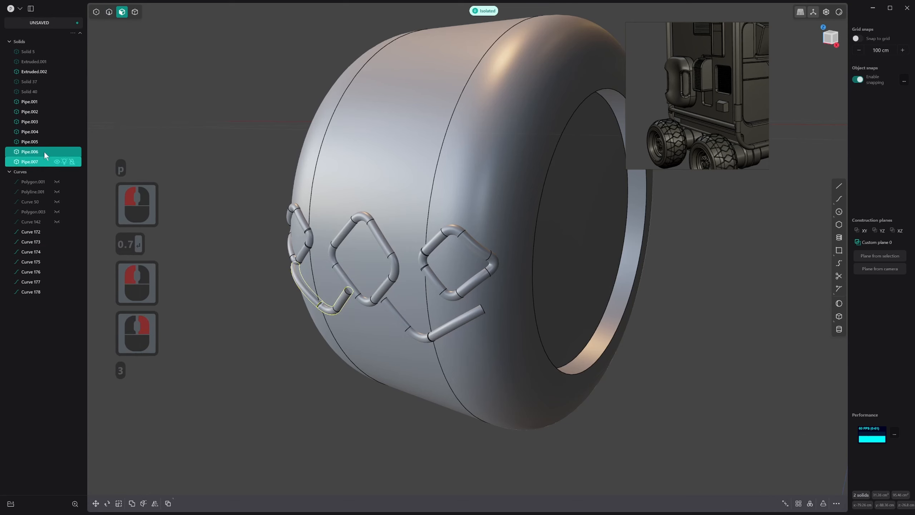
pyautogui.click(38, 102)
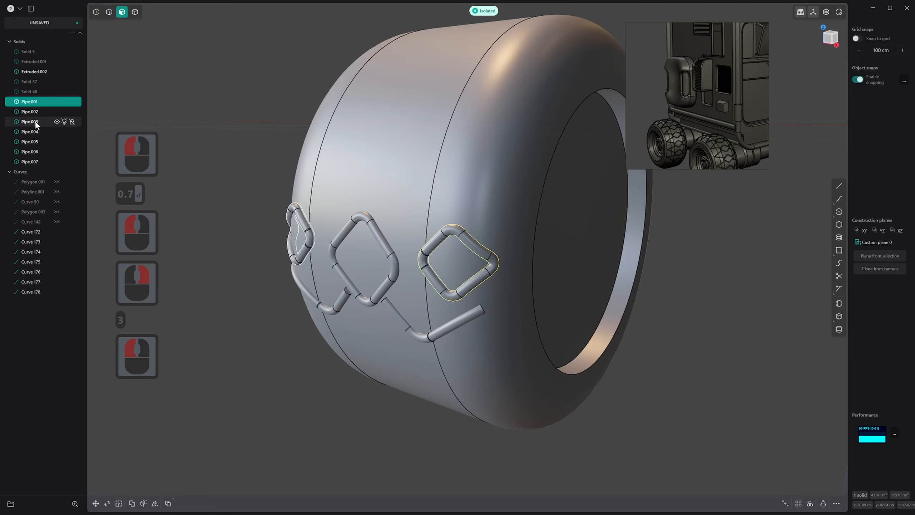
pyautogui.keyDown('shift'); pyautogui.click(29, 161); pyautogui.keyUp('shift')
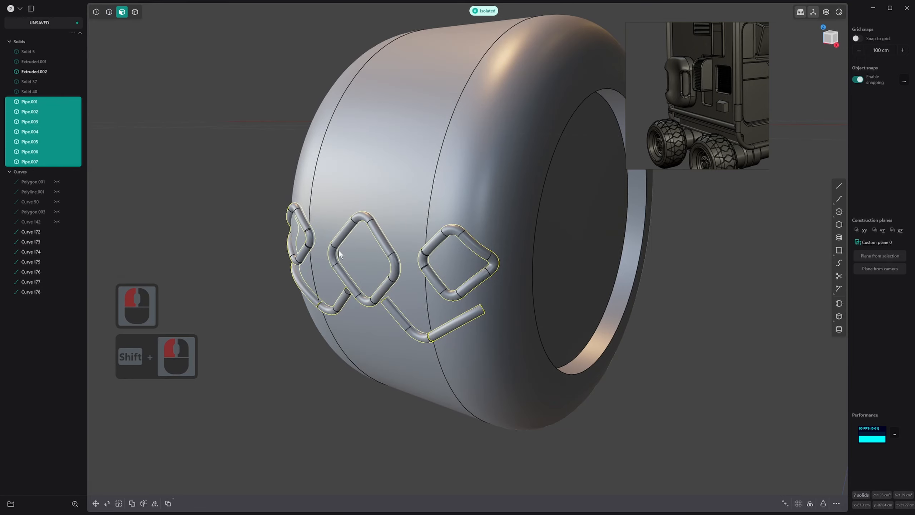
pyautogui.scroll(-19, 609, 254)
pyautogui.click(50, 156)
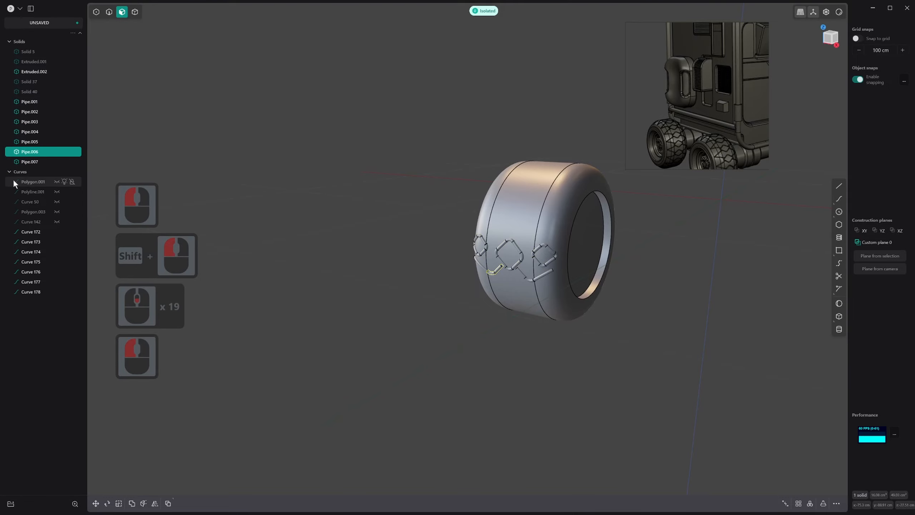
pyautogui.moveTo(725, 432); pyautogui.dragTo(695, 440, button='middle')
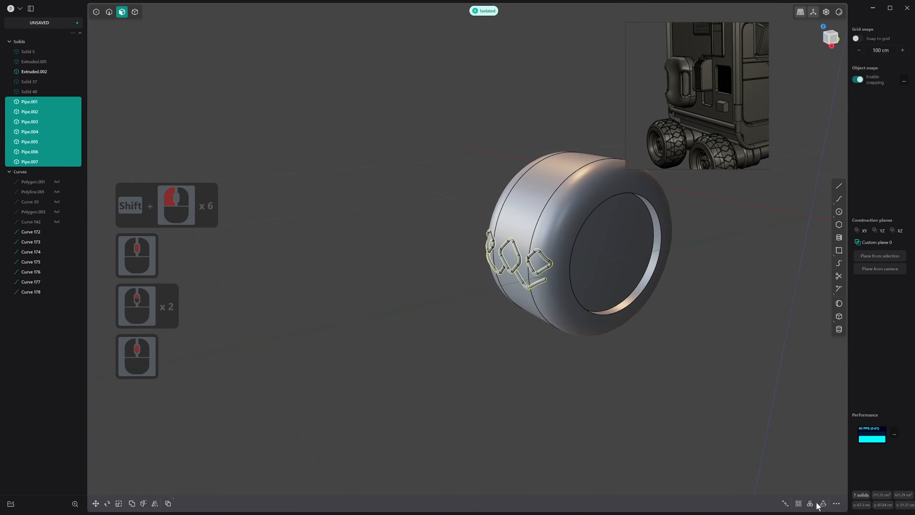
pyautogui.click(815, 503)
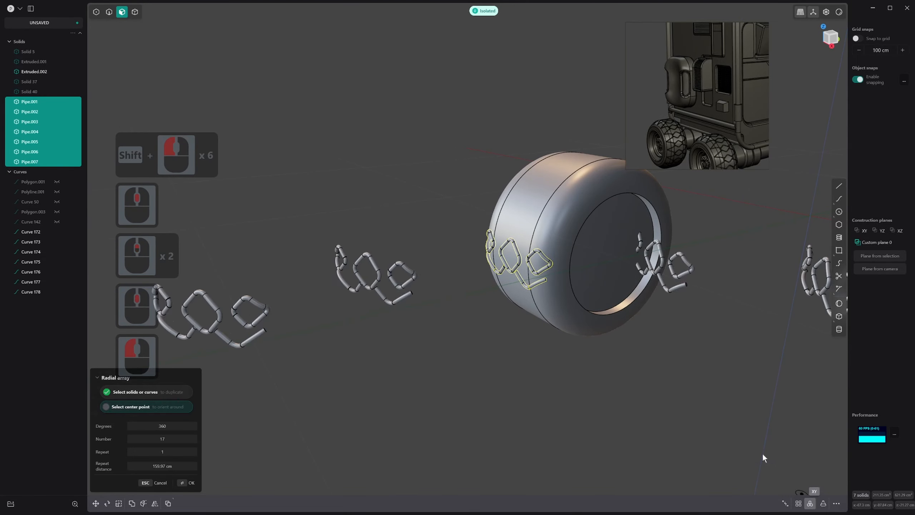
pyautogui.click(609, 251)
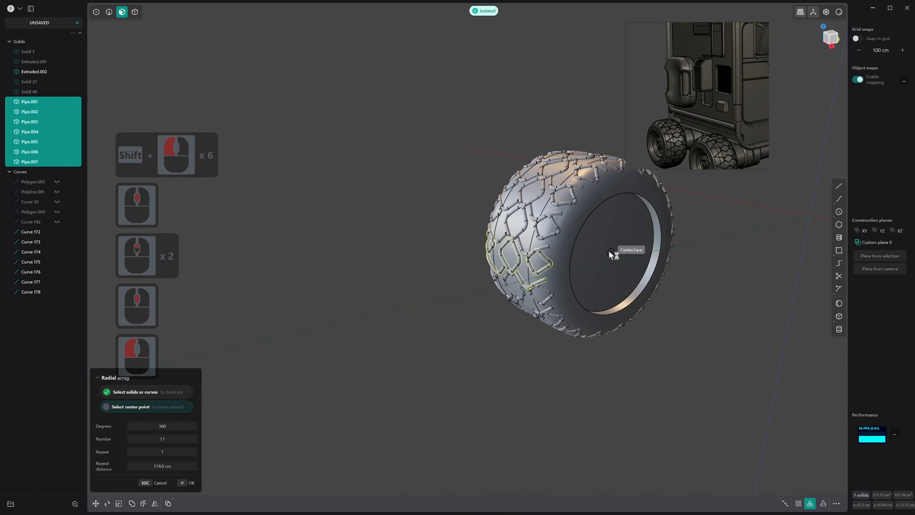
# Reduce the radial array to 15 copies and accept it
pyautogui.scroll(20, 549, 255)
pyautogui.scroll(-1, 535, 254)
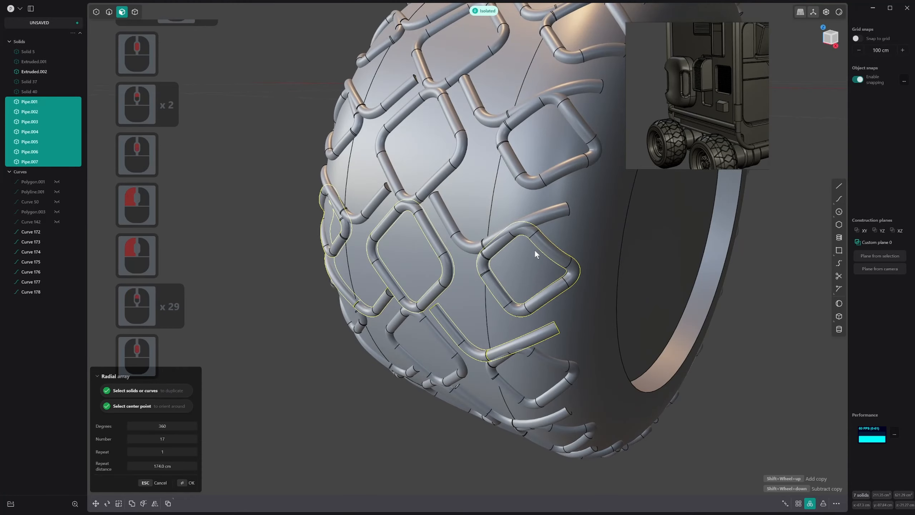
pyautogui.keyDown('shift'); pyautogui.scroll(-2, 535, 255); pyautogui.keyUp('shift')
pyautogui.scroll(-1, 535, 249)
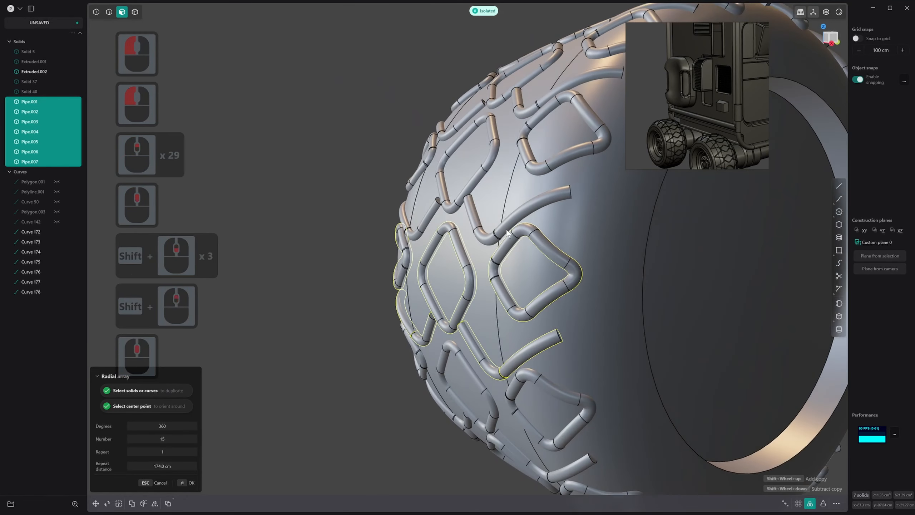
pyautogui.scroll(-6, 549, 247)
pyautogui.rightClick(549, 246)
# Subtract all the arrayed pipes from the wheel body to cut the tread grooves
pyautogui.scroll(-17, 601, 286)
pyautogui.keyDown('shift'); pyautogui.scroll(-3, 608, 291); pyautogui.keyUp('shift')
pyautogui.keyDown('shift'); pyautogui.scroll(-4, 607, 291); pyautogui.keyUp('shift')
pyautogui.keyDown('shift'); pyautogui.moveTo(608, 291); pyautogui.dragTo(489, 303, button='middle'); pyautogui.keyUp('shift')
pyautogui.press('4')
pyautogui.click(515, 217)
pyautogui.click(545, 195)
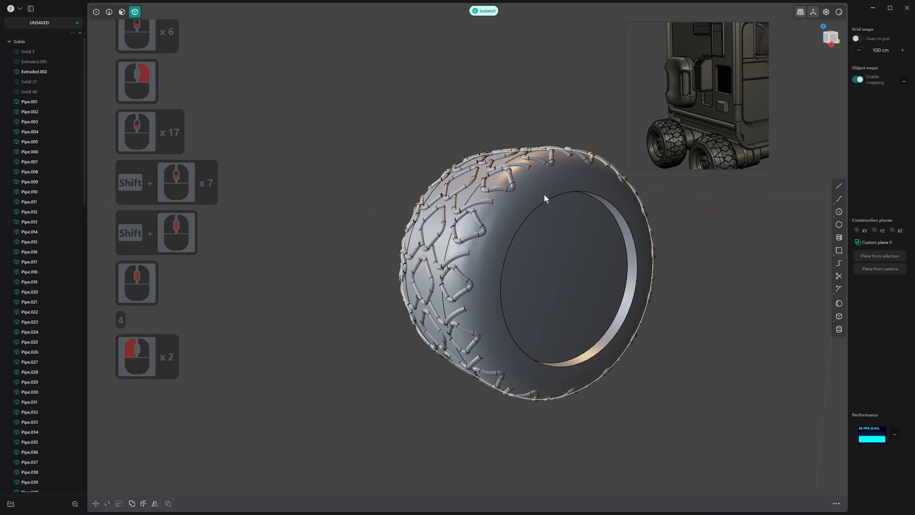
pyautogui.click(538, 199)
pyautogui.scroll(-3, 539, 195)
pyautogui.moveTo(565, 190); pyautogui.dragTo(543, 192, button='middle')
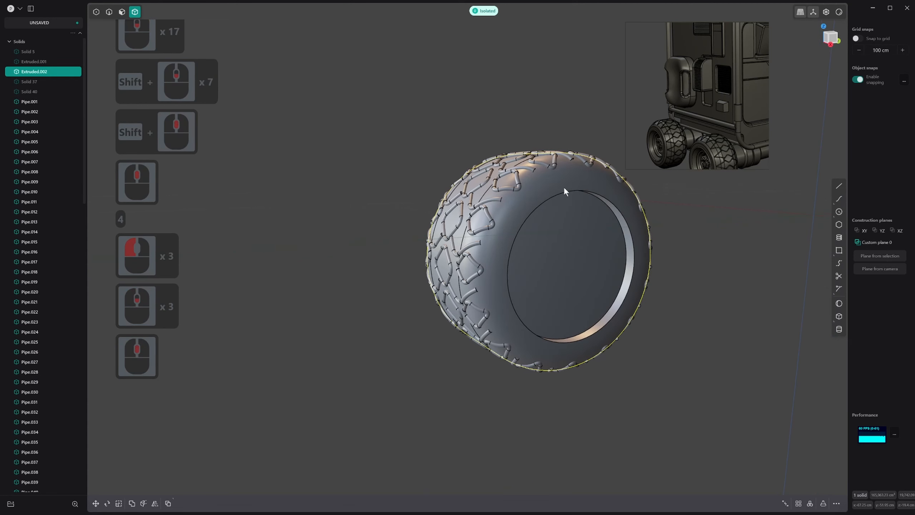
pyautogui.press('q')
pyautogui.moveTo(327, 76); pyautogui.dragTo(775, 456)
pyautogui.moveTo(635, 352); pyautogui.dragTo(429, 215, button='middle')
pyautogui.rightClick(678, 287)
pyautogui.scroll(-4, 682, 296)
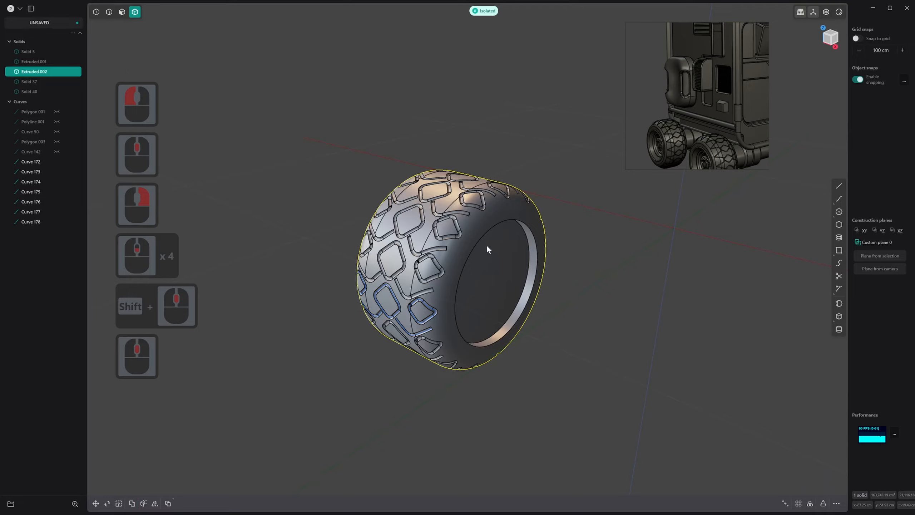
# End the wheel's isolation to bring back the rest of the rover
pyautogui.moveTo(488, 249); pyautogui.dragTo(567, 297, button='middle')
pyautogui.scroll(-5, 645, 242)
pyautogui.scroll(4, 603, 293)
pyautogui.scroll(-1, 566, 297)
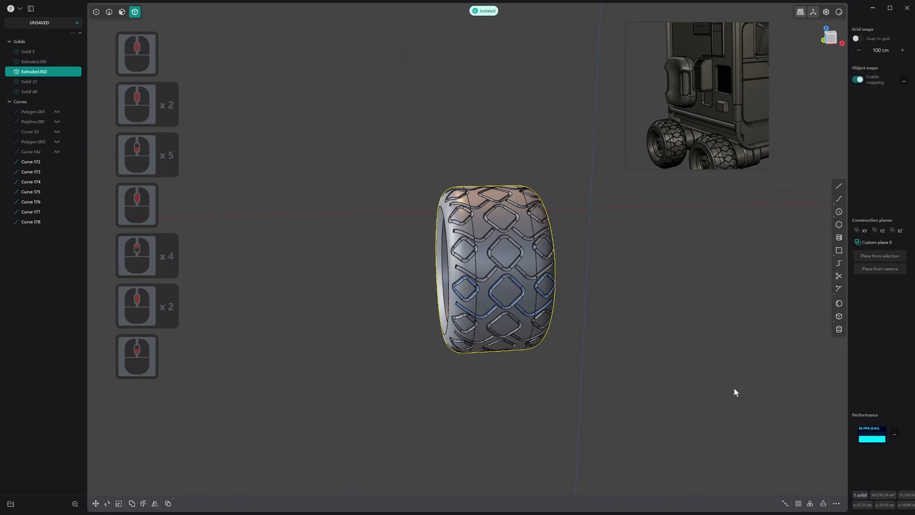
pyautogui.click(483, 11)
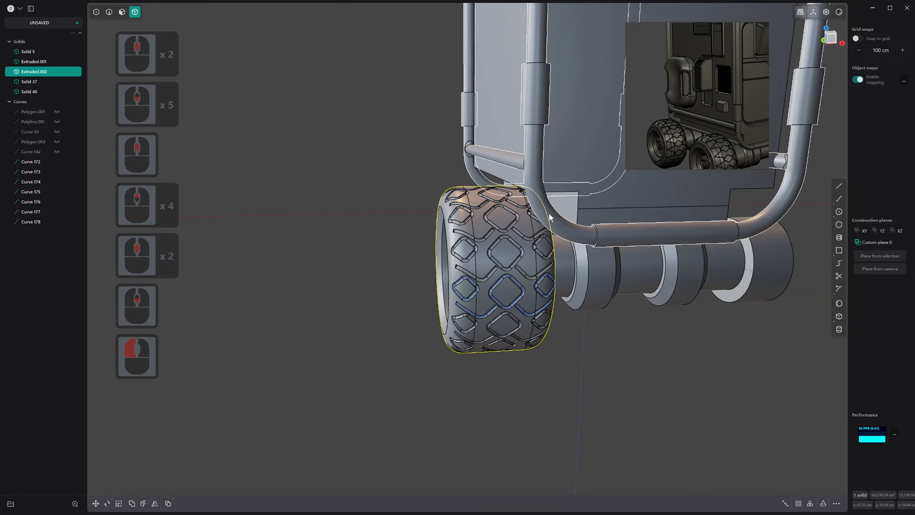
pyautogui.moveTo(550, 213); pyautogui.dragTo(592, 277, button='middle')
pyautogui.press('4')
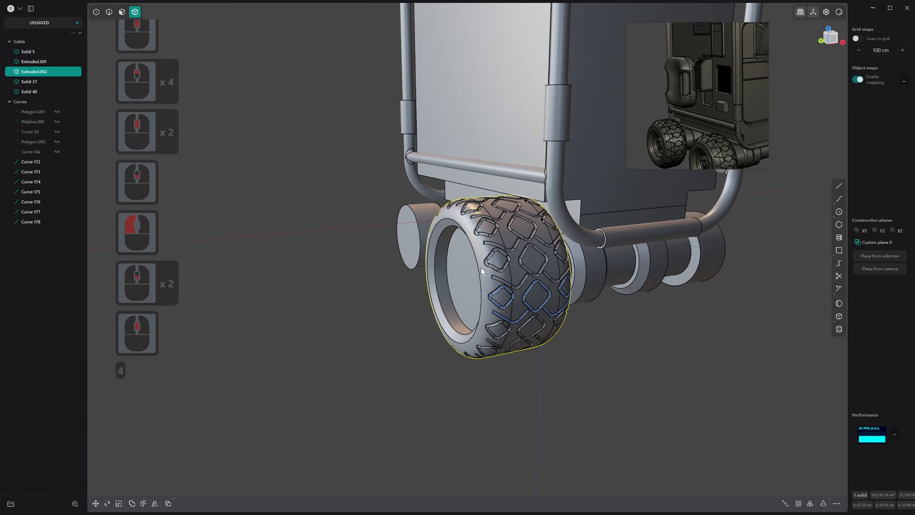
pyautogui.moveTo(481, 267); pyautogui.dragTo(516, 326, button='middle')
pyautogui.scroll(4, 458, 282)
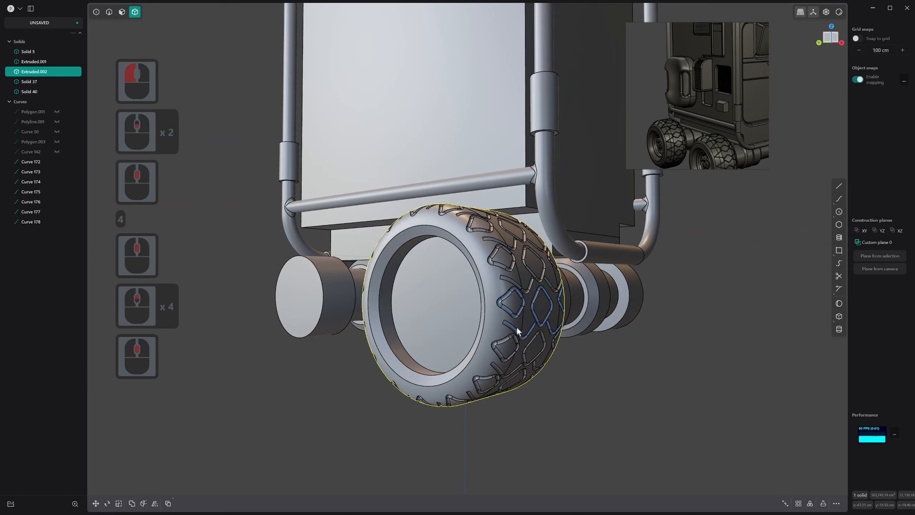
# Delete the seven leftover tread pattern curves, Curve 172 to Curve 178
pyautogui.click(40, 161)
pyautogui.keyDown('shift'); pyautogui.click(35, 221); pyautogui.keyUp('shift')
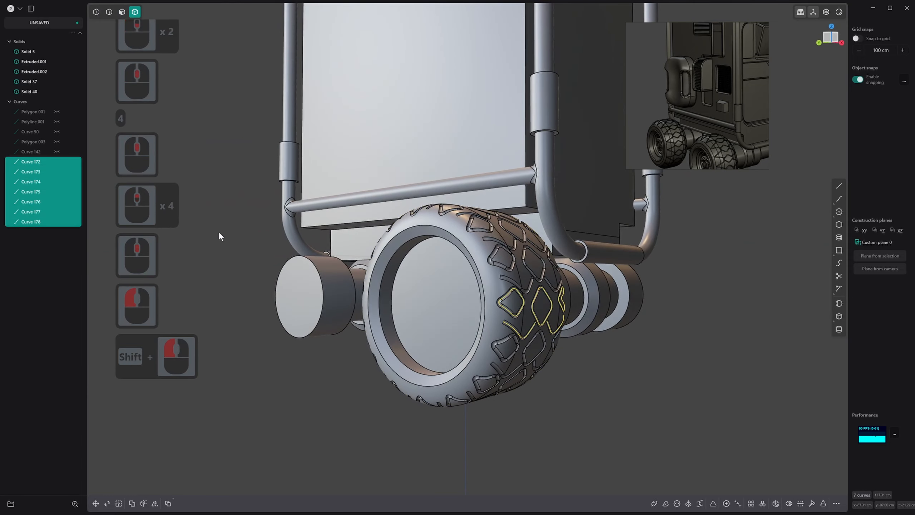
pyautogui.press('x')
# Try to fillet an edge of a diamond-shaped tread groove, and undo it
pyautogui.moveTo(559, 309); pyautogui.dragTo(523, 321, button='middle')
pyautogui.scroll(8, 524, 321)
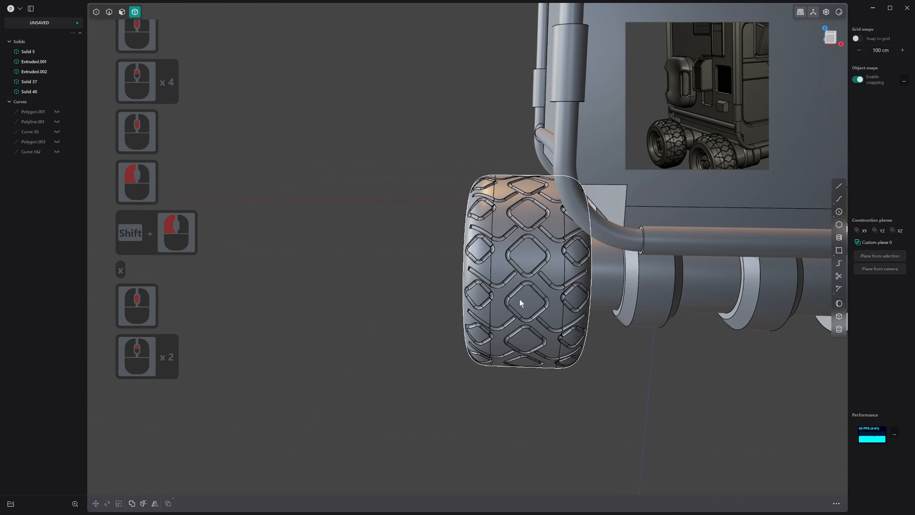
pyautogui.scroll(2, 521, 286)
pyautogui.moveTo(540, 281); pyautogui.dragTo(580, 250, button='middle')
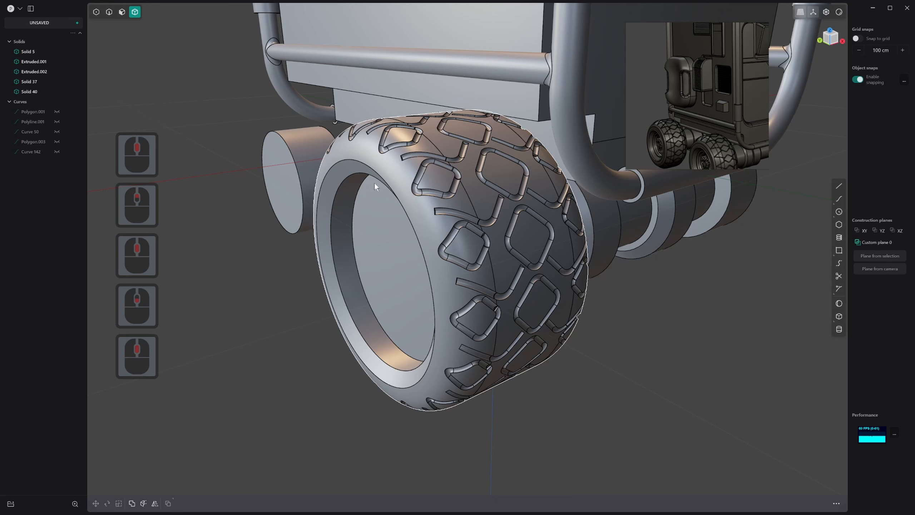
pyautogui.scroll(4, 432, 169)
pyautogui.press('2')
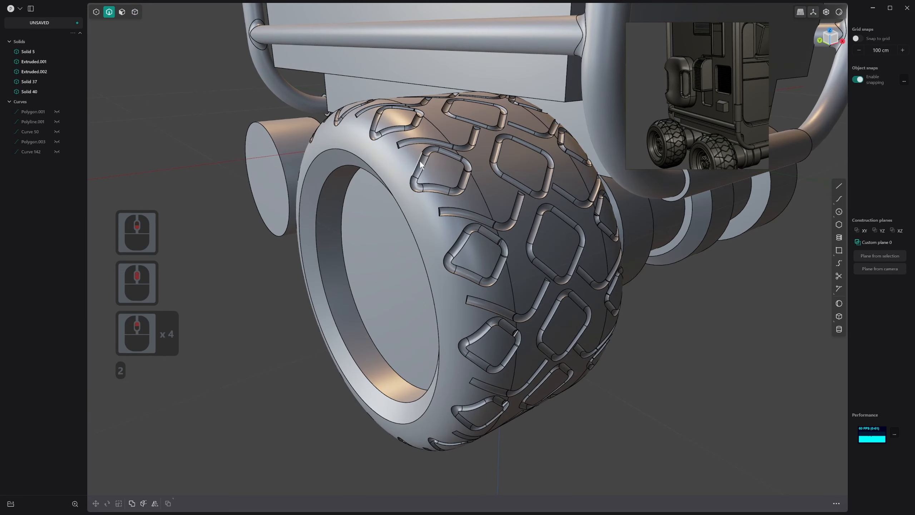
pyautogui.moveTo(420, 166); pyautogui.dragTo(422, 159)
pyautogui.click(418, 160)
pyautogui.hotkey('ctrl', 'z')
pyautogui.click(422, 159)
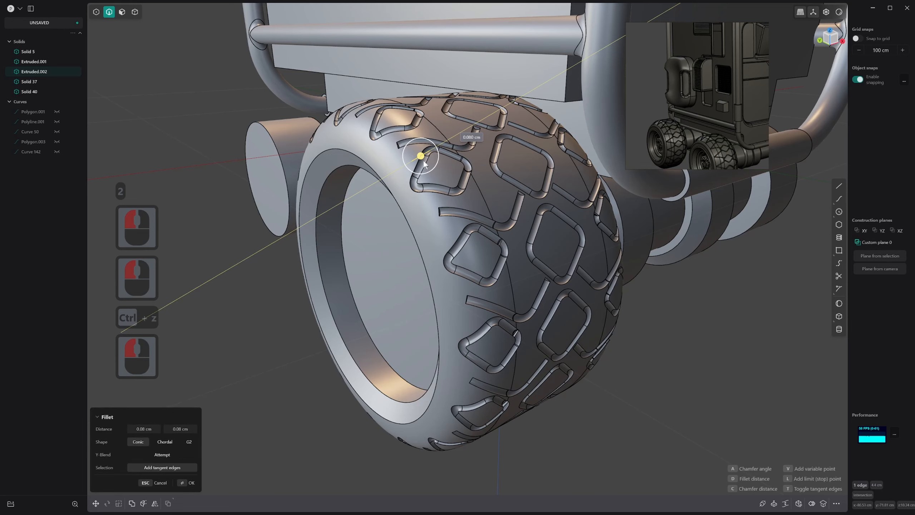
pyautogui.hotkey('ctrl', 'z')
# Examine the wheel's tread and recessed hub from several angles and compare them with the wheel in the reference image
pyautogui.scroll(-6, 496, 189)
pyautogui.scroll(-14, 497, 189)
pyautogui.keyDown('shift'); pyautogui.moveTo(546, 222); pyautogui.dragTo(662, 263, button='middle'); pyautogui.keyUp('shift')
pyautogui.click(567, 271)
pyautogui.moveTo(504, 248); pyautogui.dragTo(502, 294, button='middle')
pyautogui.moveTo(513, 341); pyautogui.dragTo(599, 327, button='middle')
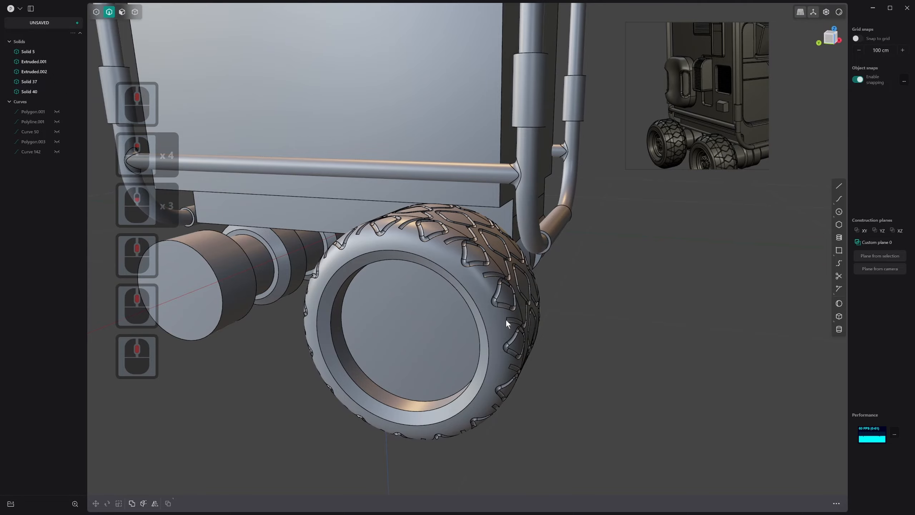
pyautogui.moveTo(505, 319); pyautogui.dragTo(432, 321, button='middle')
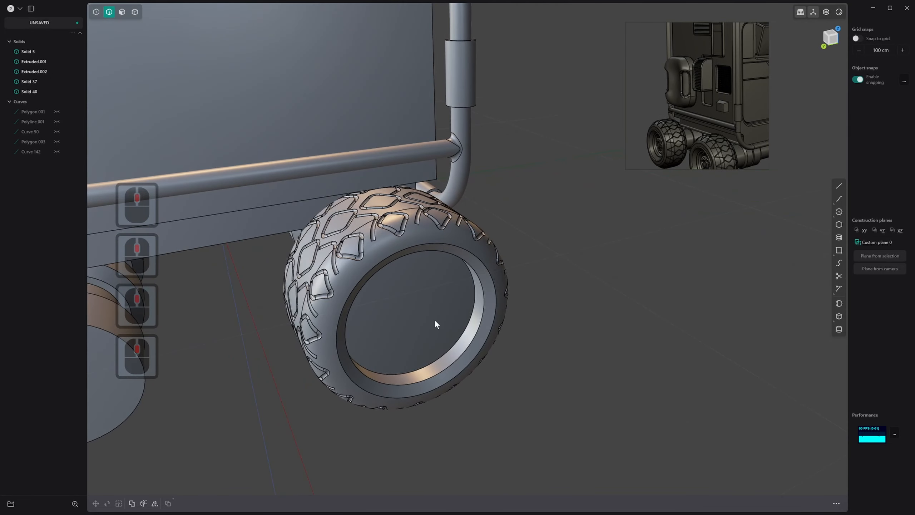
pyautogui.moveTo(505, 307); pyautogui.dragTo(472, 249, button='middle')
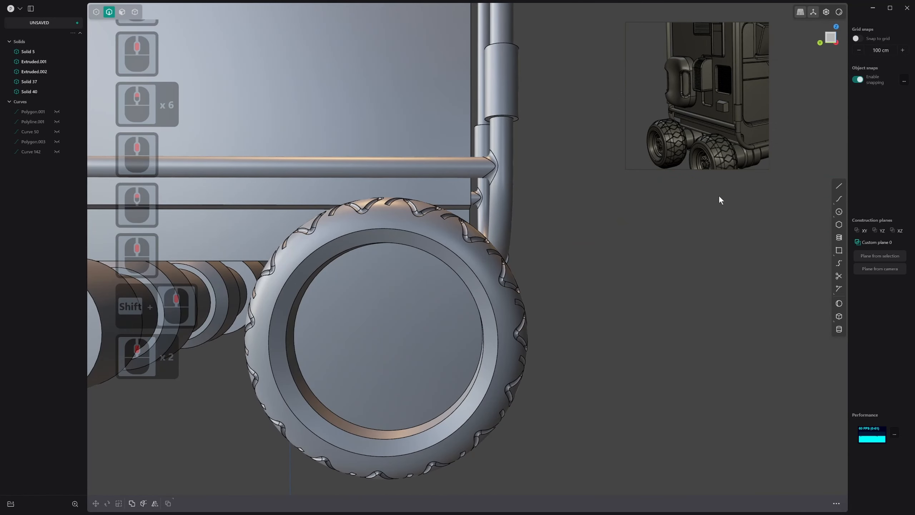
pyautogui.scroll(2, 695, 156)
pyautogui.scroll(3, 695, 151)
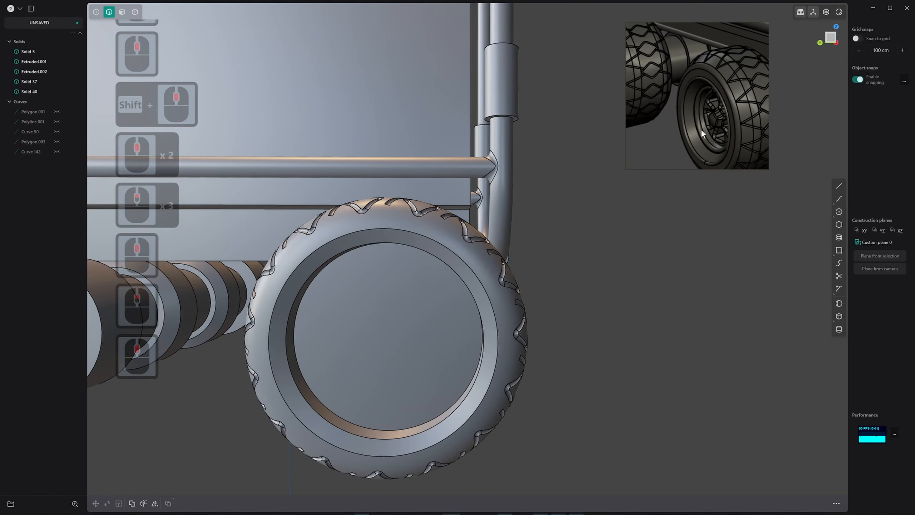
# Offset the outline of the wheel's round hub face inward to split off a narrow outer ring
pyautogui.keyDown('shift'); pyautogui.moveTo(398, 354); pyautogui.dragTo(375, 274, button='middle'); pyautogui.keyUp('shift')
pyautogui.press('3')
pyautogui.click(388, 259)
pyautogui.press('o')
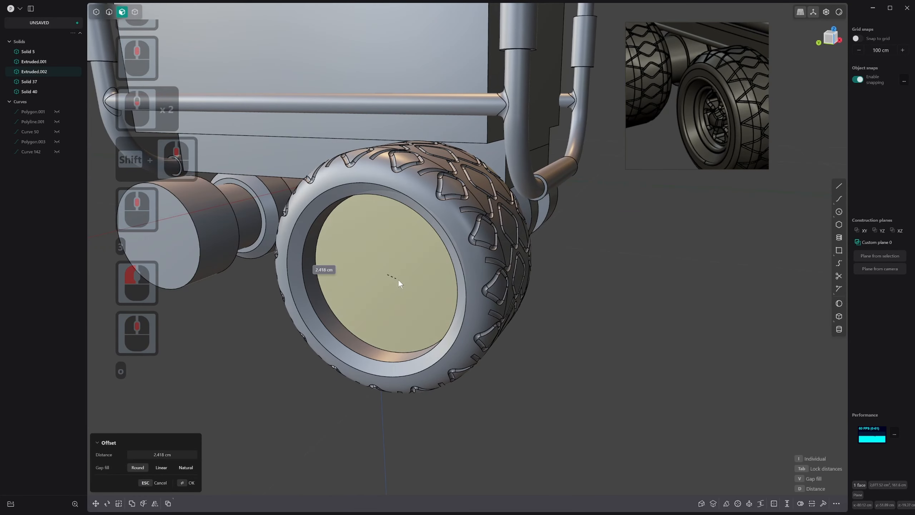
pyautogui.click(402, 275)
pyautogui.rightClick(397, 272)
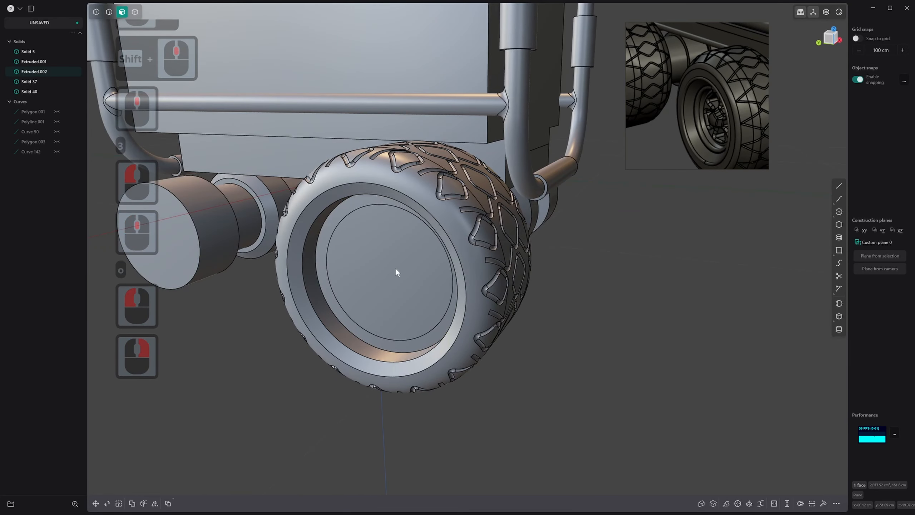
# Push the inner circular hub face deeper into the wheel to form a stepped recess
pyautogui.click(395, 266)
pyautogui.press('3')
pyautogui.click(380, 253)
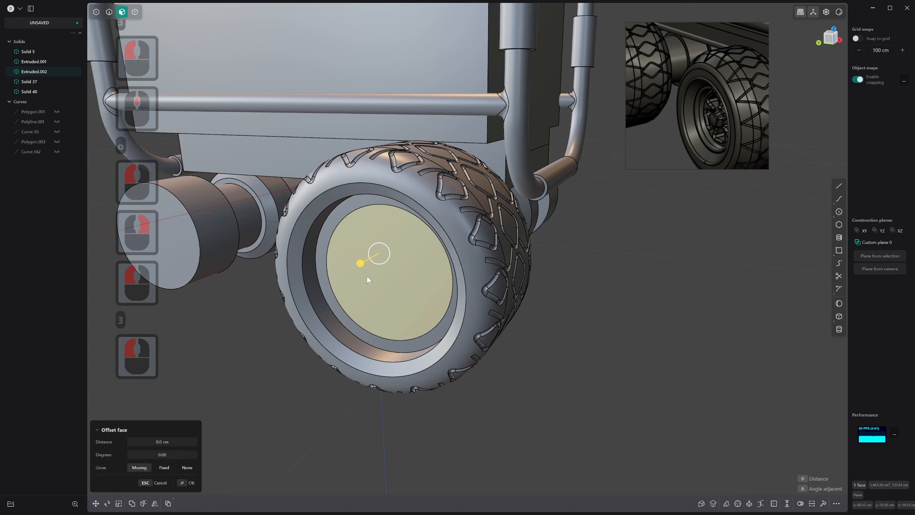
pyautogui.moveTo(366, 261); pyautogui.dragTo(407, 244)
pyautogui.rightClick(408, 243)
# Chamfer the front circular edge of the new hub recess by about 1.76 cm
pyautogui.press('2')
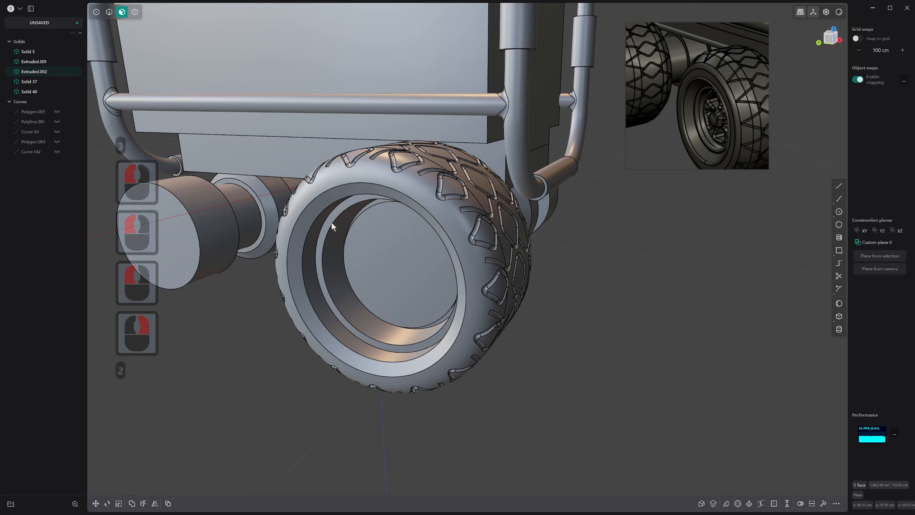
pyautogui.press('2')
pyautogui.click(338, 221)
pyautogui.rightClick(329, 225)
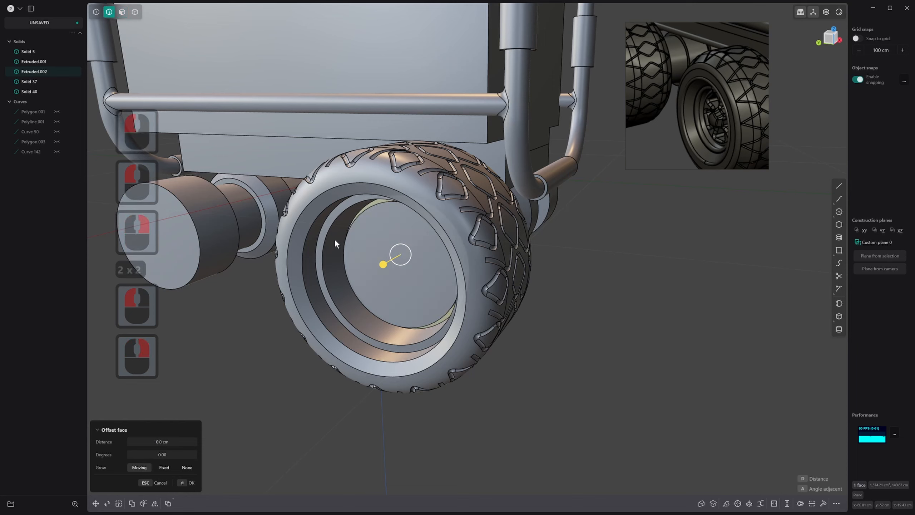
pyautogui.click(324, 239)
pyautogui.click(325, 241)
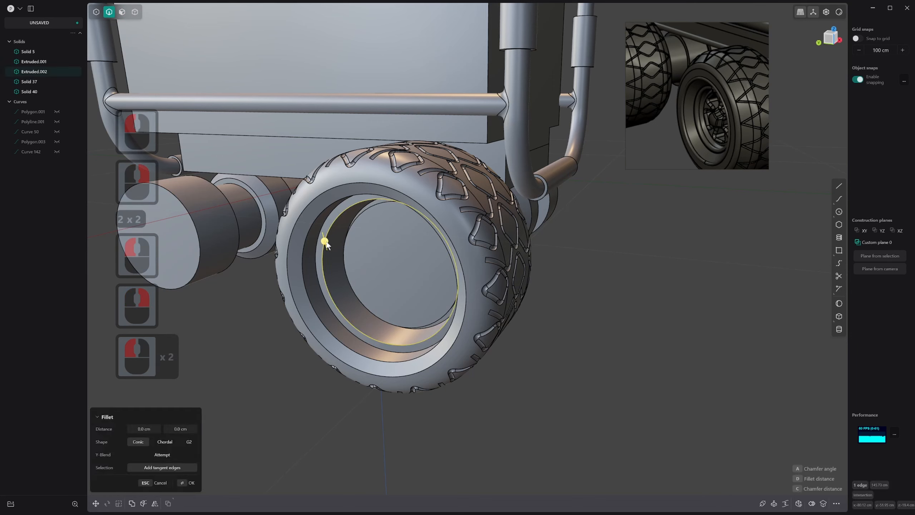
pyautogui.moveTo(331, 242); pyautogui.dragTo(330, 237)
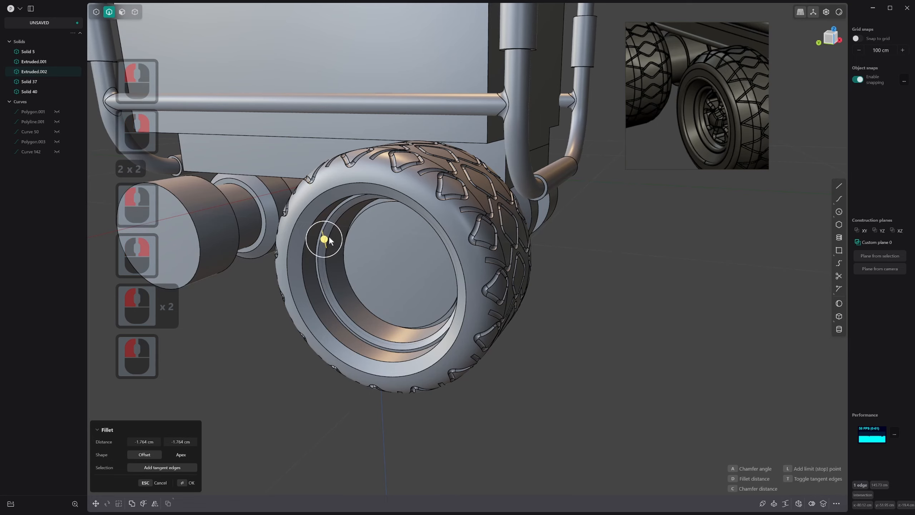
pyautogui.rightClick(330, 238)
# Try splitting the axle's round end face into quarters with isoparametric cuts through its center
pyautogui.moveTo(390, 243)
pyautogui.mouseDown(button='middle')
pyautogui.moveTo(419, 227)
pyautogui.moveTo(396, 257)
pyautogui.mouseUp(button='middle')
pyautogui.click(402, 232)
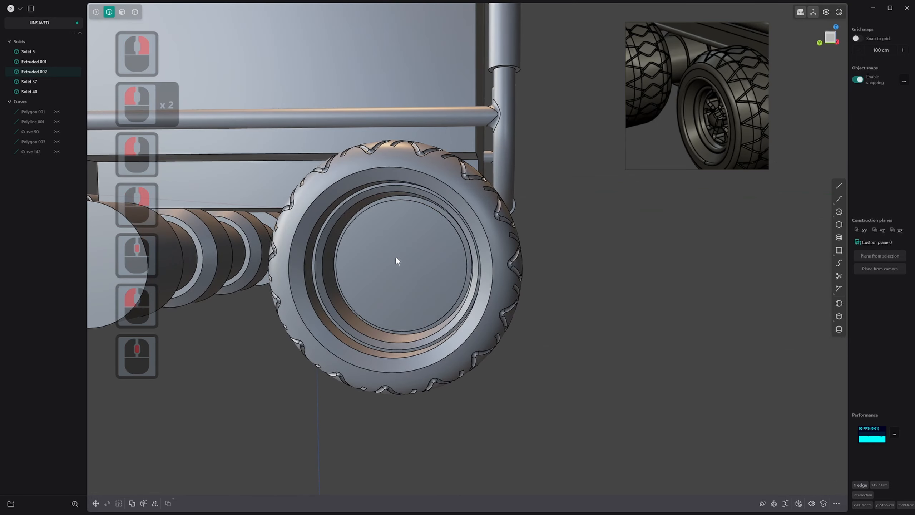
pyautogui.press('3')
pyautogui.click(408, 266)
pyautogui.scroll(8, 406, 265)
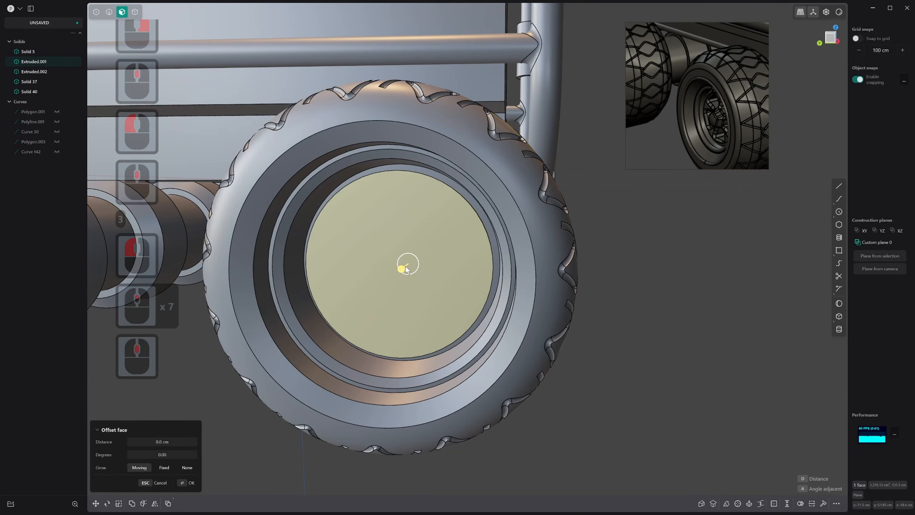
pyautogui.hotkey('ctrl', 'r')
pyautogui.click(395, 268)
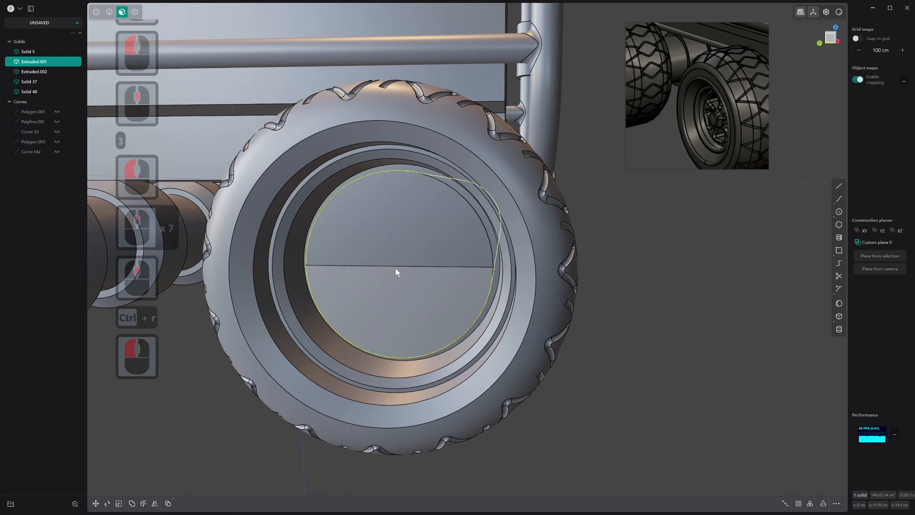
pyautogui.rightClick(395, 267)
pyautogui.moveTo(395, 267); pyautogui.dragTo(422, 255, button='middle')
pyautogui.hotkey('ctrl', 'r')
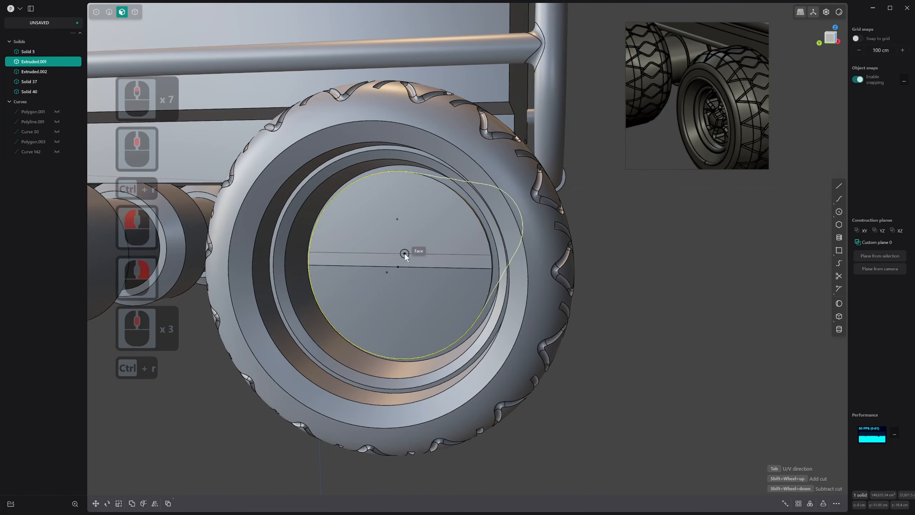
pyautogui.press('Tab')
pyautogui.click(398, 263)
pyautogui.rightClick(398, 266)
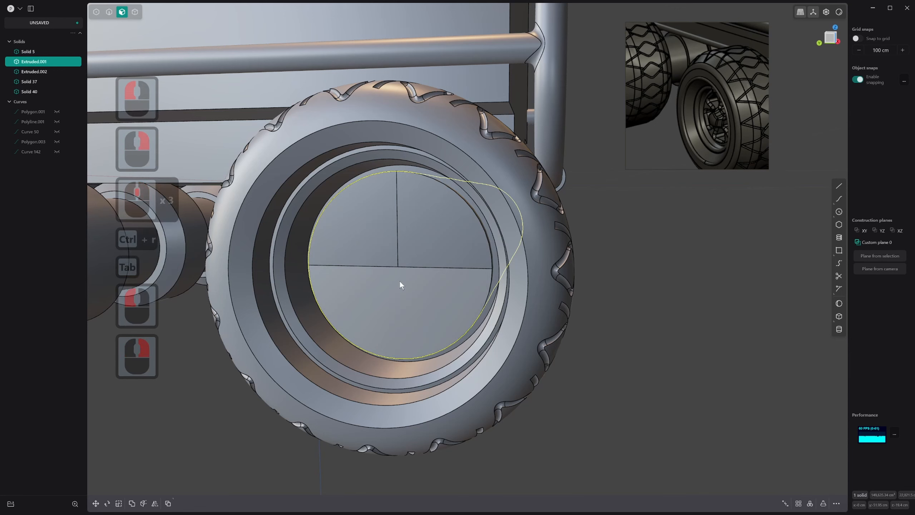
pyautogui.hotkey('ctrl', 'r')
pyautogui.press('Tab')
pyautogui.click(399, 271)
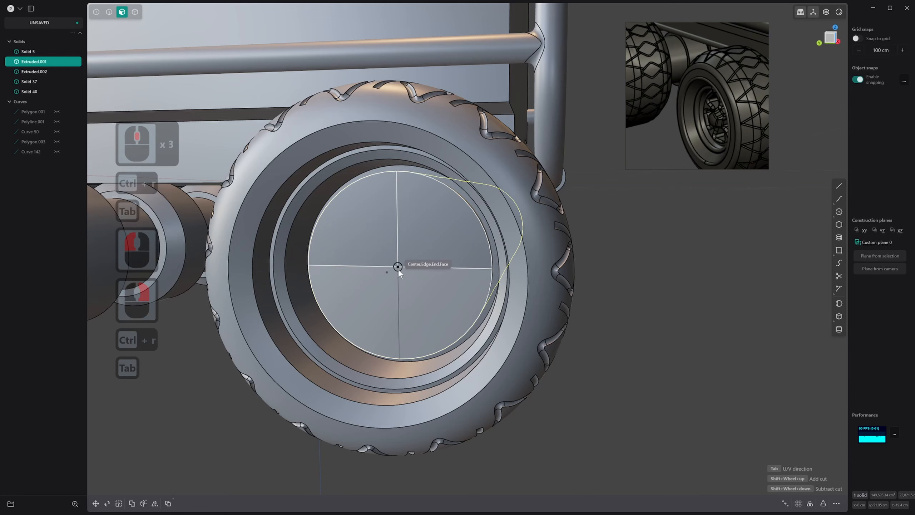
pyautogui.rightClick(397, 269)
# Select the four quarter faces of the axle end and undo the cuts that divide them
pyautogui.press('3')
pyautogui.click(375, 240)
pyautogui.keyDown('shift'); pyautogui.click(422, 244); pyautogui.keyUp('shift')
pyautogui.keyDown('shift'); pyautogui.click(397, 293); pyautogui.keyUp('shift')
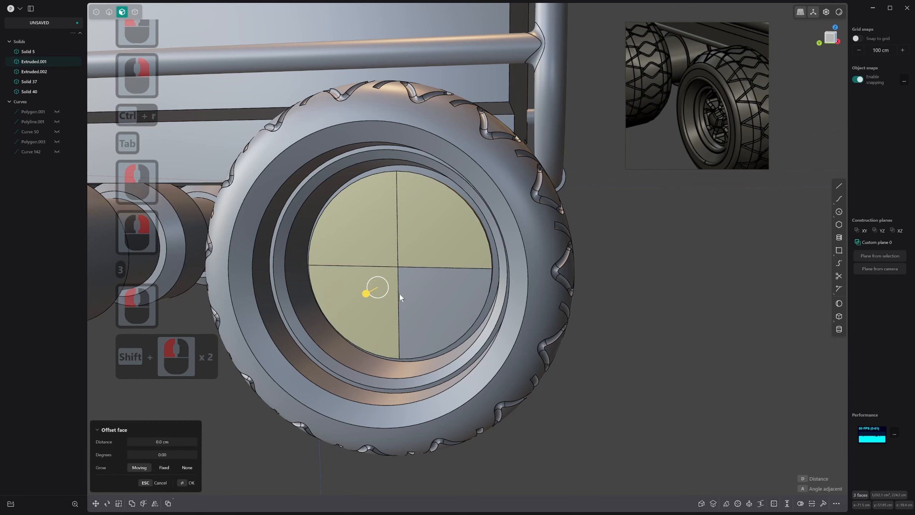
pyautogui.keyDown('shift'); pyautogui.click(418, 305); pyautogui.keyUp('shift')
pyautogui.moveTo(418, 305); pyautogui.dragTo(412, 286, button='middle')
pyautogui.hotkey('ctrl', 'z')
pyautogui.hotkey('ctrl', 'z')
pyautogui.hotkey('ctrl', 'z')
pyautogui.hotkey('ctrl', 'z')
pyautogui.hotkey('ctrl', 'z')
pyautogui.hotkey('ctrl', 'z')
pyautogui.hotkey('ctrl', 'z')
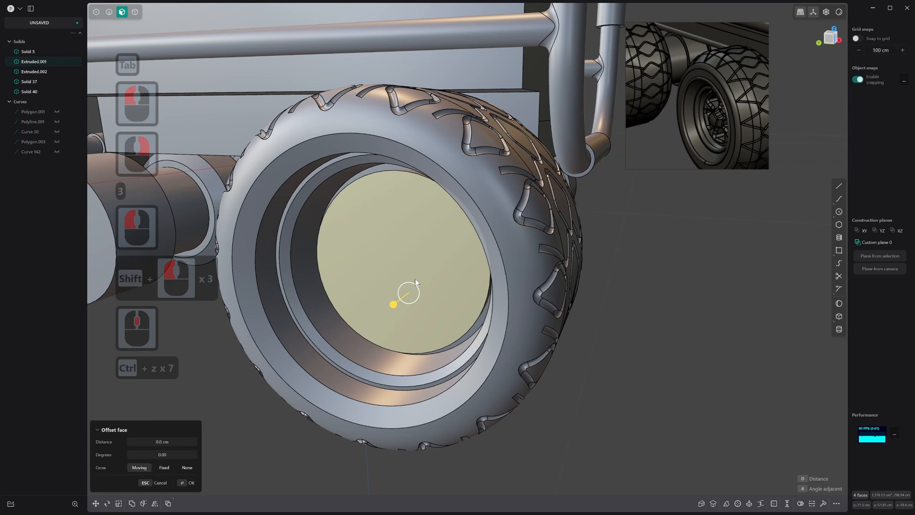
# Offset the axle end face's outline inward and raise the resulting outer ring by about 2.69 cm
pyautogui.press('o')
pyautogui.click(425, 283)
pyautogui.rightClick(425, 282)
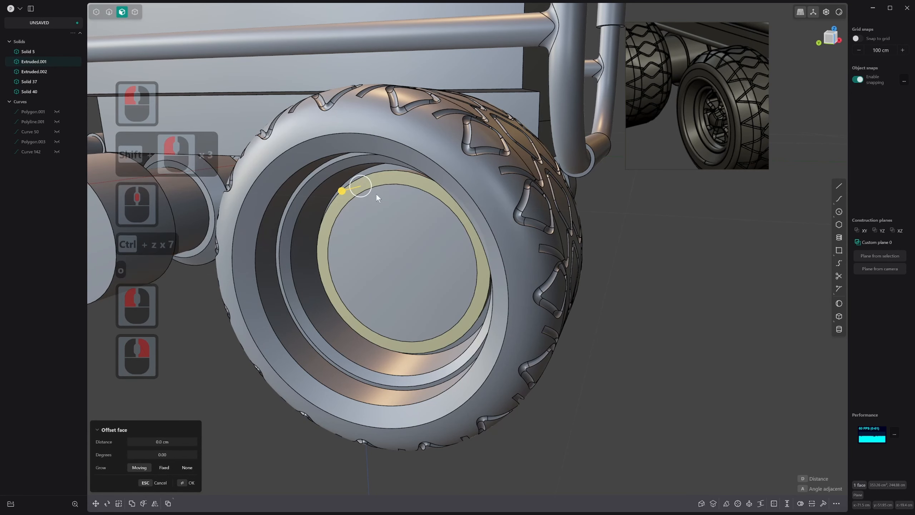
pyautogui.click(384, 180)
pyautogui.moveTo(370, 186); pyautogui.dragTo(362, 188)
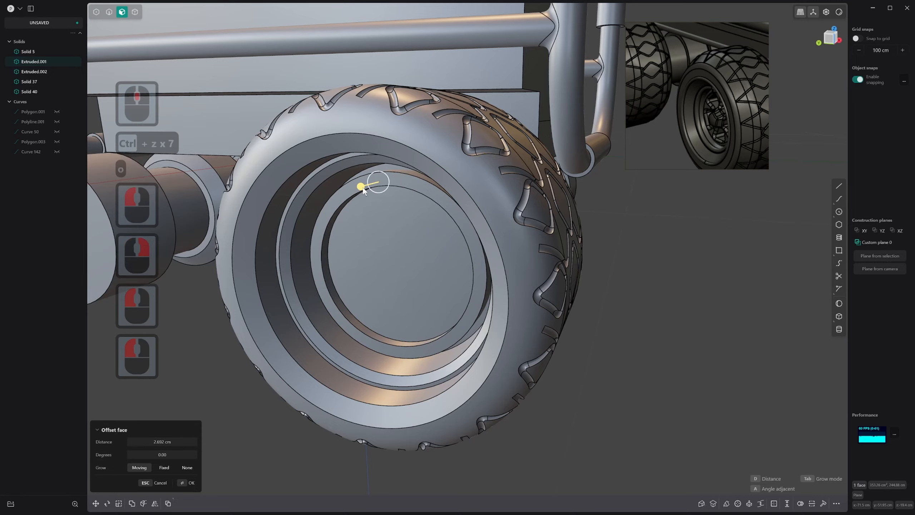
pyautogui.rightClick(362, 189)
# Fillet the inner and outer front edges of the raised hub ring by about 0.9 cm
pyautogui.scroll(-1, 393, 205)
pyautogui.moveTo(407, 213); pyautogui.dragTo(447, 219, button='middle')
pyautogui.scroll(-1, 445, 217)
pyautogui.press('2')
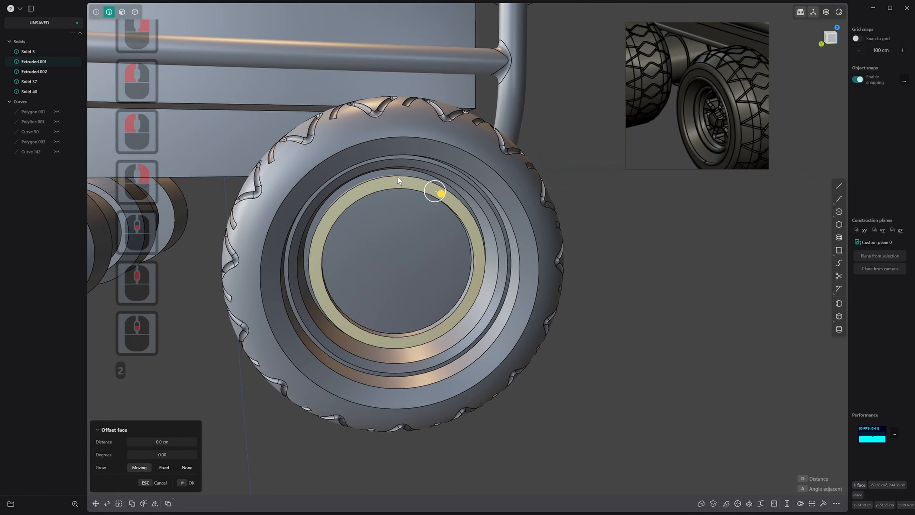
pyautogui.click(398, 180)
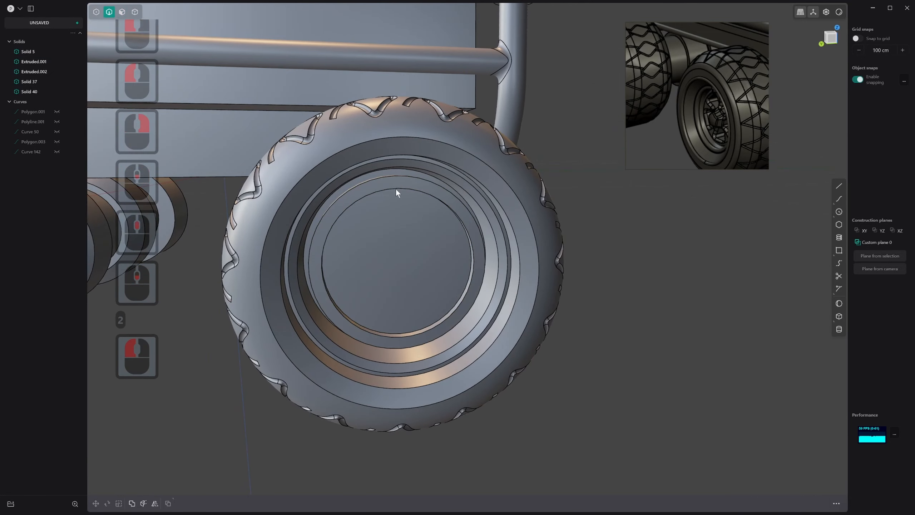
pyautogui.keyDown('shift'); pyautogui.click(396, 189); pyautogui.keyUp('shift')
pyautogui.keyDown('shift'); pyautogui.click(397, 177); pyautogui.keyUp('shift')
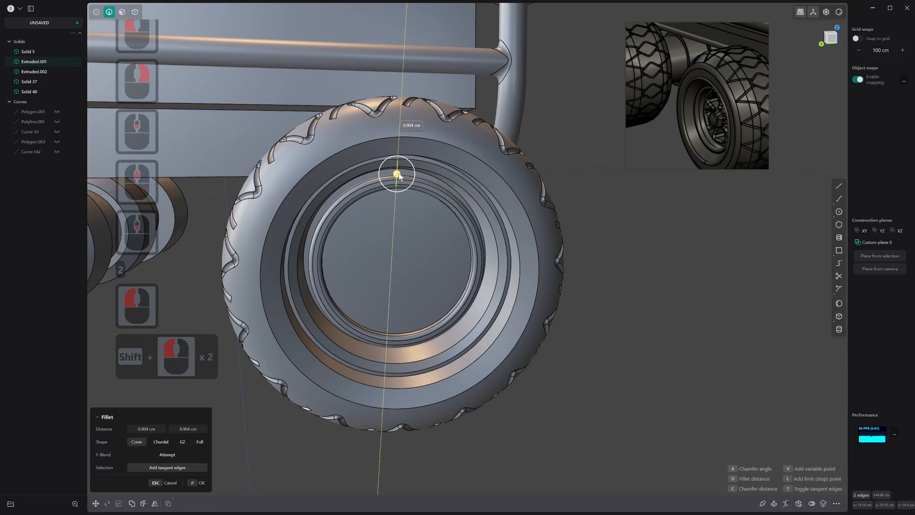
pyautogui.moveTo(398, 173); pyautogui.dragTo(397, 173)
pyautogui.rightClick(398, 173)
# Examine the hub rings up close and compare them with the yellow vehicle's wheel in the reference image
pyautogui.moveTo(442, 225); pyautogui.dragTo(540, 196, button='middle')
pyautogui.scroll(-1, 449, 228)
pyautogui.scroll(7, 449, 229)
pyautogui.scroll(17, 465, 226)
pyautogui.keyDown('shift'); pyautogui.scroll(5, 492, 240); pyautogui.keyUp('shift')
pyautogui.keyDown('shift'); pyautogui.scroll(-1, 493, 240); pyautogui.keyUp('shift')
pyautogui.scroll(-1, 540, 197)
pyautogui.moveTo(540, 197); pyautogui.dragTo(548, 187, button='middle')
pyautogui.scroll(-2, 548, 187)
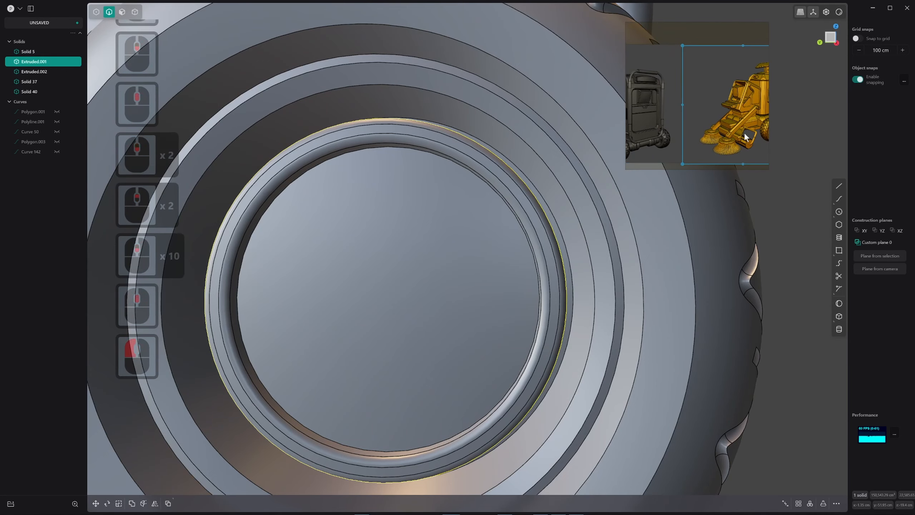
pyautogui.scroll(-4, 532, 258)
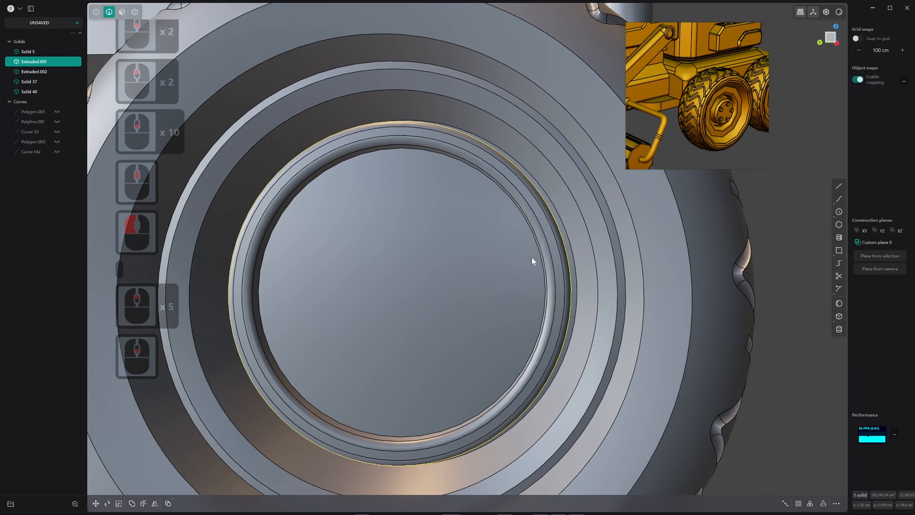
pyautogui.moveTo(447, 281)
pyautogui.mouseDown(button='middle')
pyautogui.moveTo(438, 285)
pyautogui.moveTo(448, 276)
pyautogui.mouseUp(button='middle')
pyautogui.scroll(-1, 437, 285)
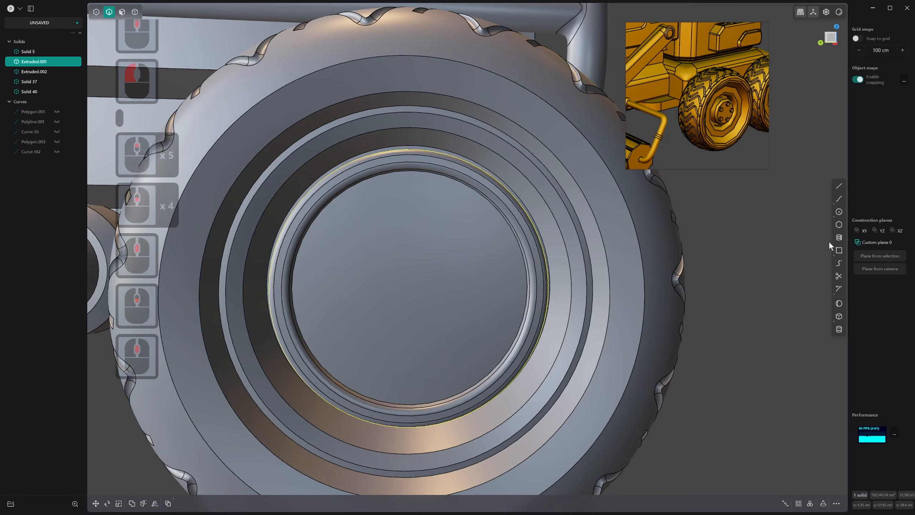
# Draw a six-sided polygon centered on the hub face in the left view, with one corner pointing horizontally
pyautogui.click(839, 225)
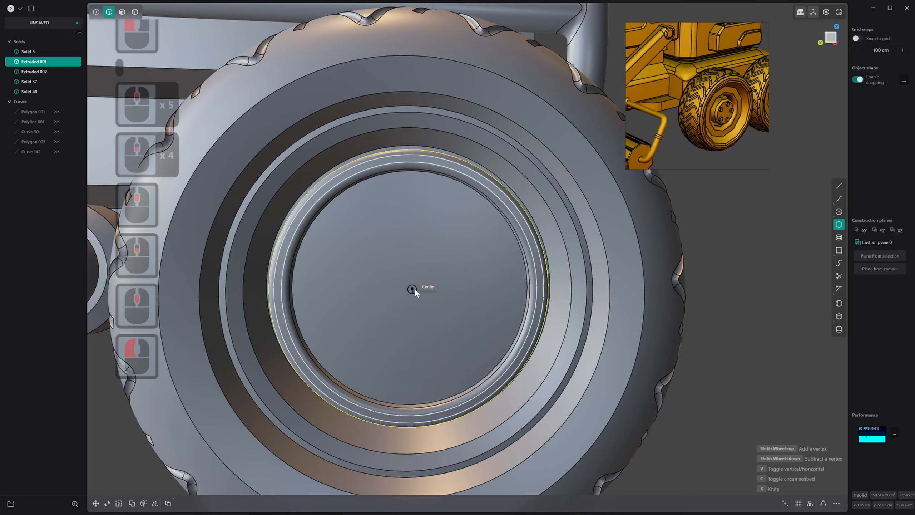
pyautogui.press('1')
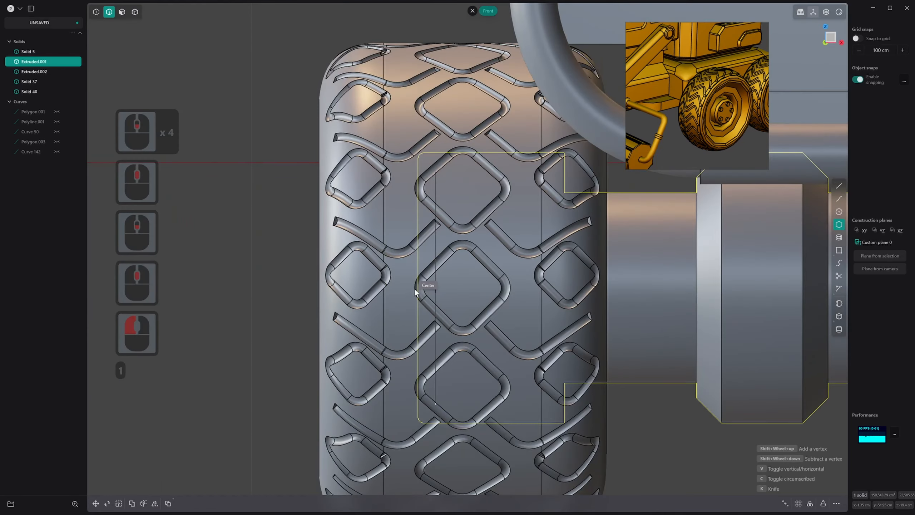
pyautogui.press('3')
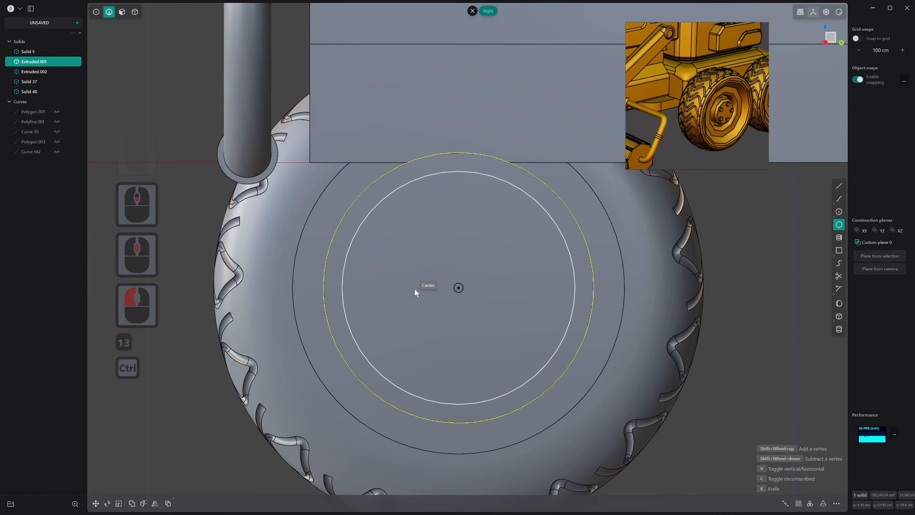
pyautogui.scroll(-3, 436, 253)
pyautogui.hotkey('ctrl', '3')
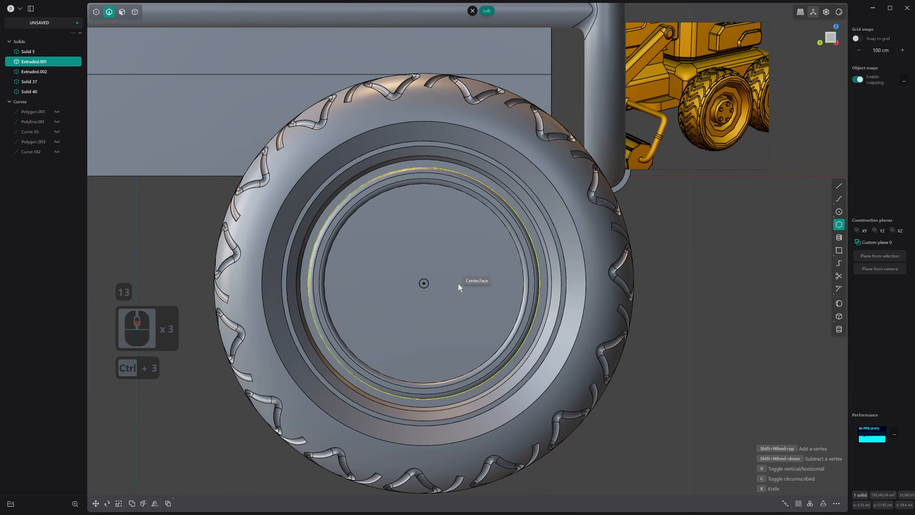
pyautogui.click(425, 284)
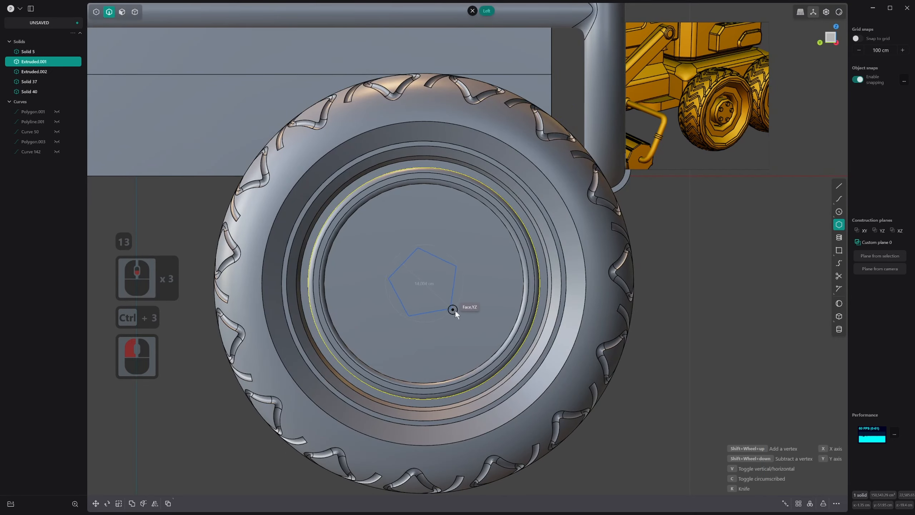
pyautogui.keyDown('shift'); pyautogui.scroll(-2, 461, 315); pyautogui.keyUp('shift')
pyautogui.keyDown('shift'); pyautogui.scroll(1, 461, 315); pyautogui.keyUp('shift')
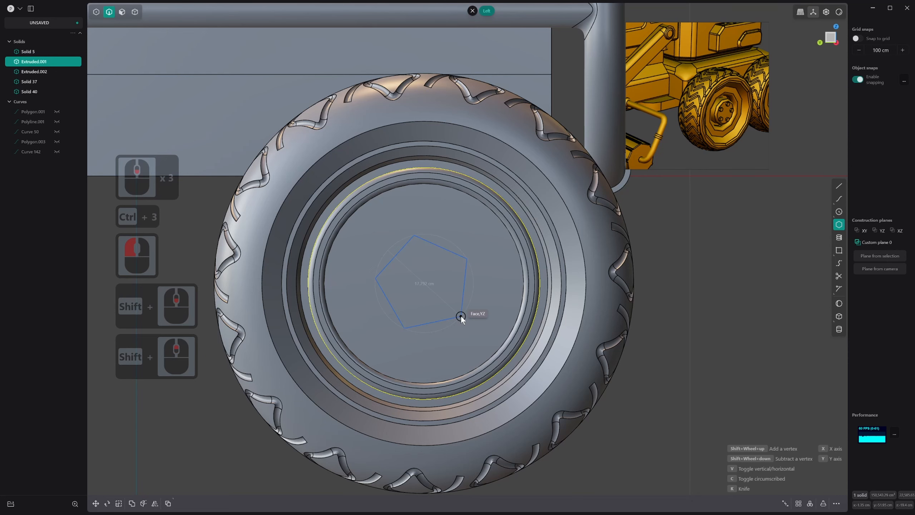
pyautogui.scroll(1, 461, 315)
pyautogui.scroll(-1, 460, 315)
pyautogui.keyDown('shift'); pyautogui.scroll(1, 460, 314); pyautogui.keyUp('shift')
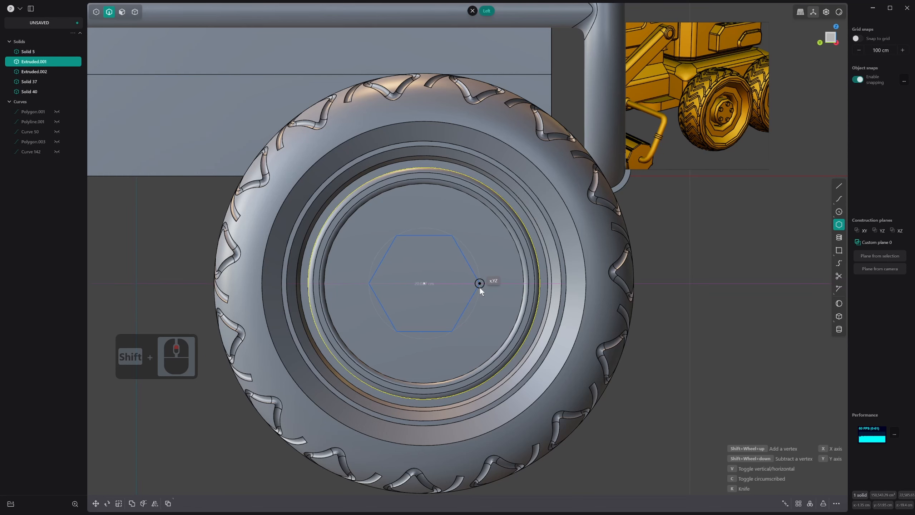
pyautogui.click(479, 285)
pyautogui.rightClick(479, 285)
# Extrude the hexagonal region outward from the hub face as a separate solid block
pyautogui.scroll(-10, 479, 286)
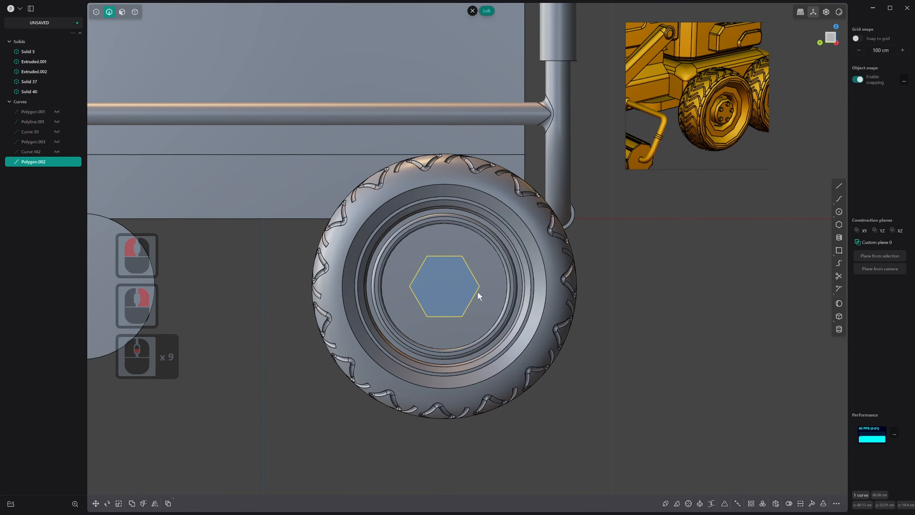
pyautogui.scroll(-4, 465, 251)
pyautogui.moveTo(466, 252); pyautogui.dragTo(422, 262, button='middle')
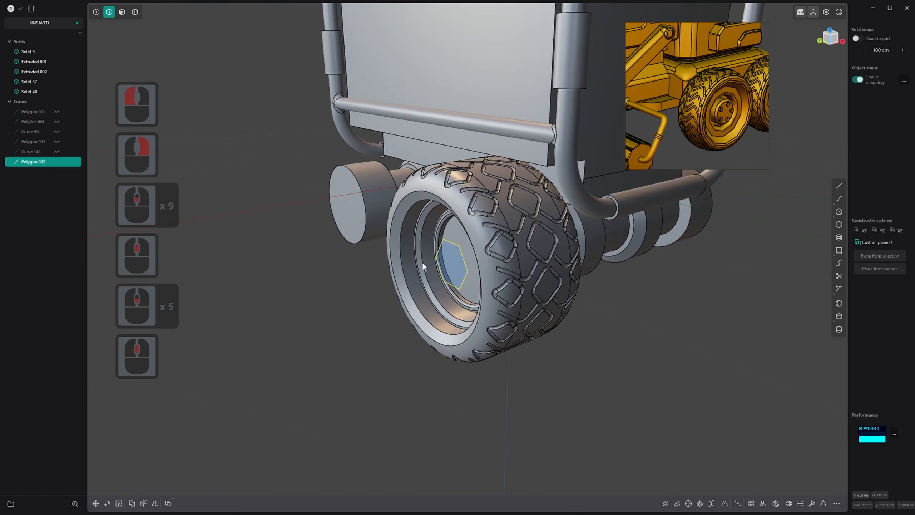
pyautogui.press('3')
pyautogui.click(444, 259)
pyautogui.moveTo(476, 249); pyautogui.dragTo(498, 245)
pyautogui.rightClick(426, 278)
# Delete the leftover hexagon curve from the front of the extruded hub block
pyautogui.moveTo(426, 284); pyautogui.dragTo(494, 244, button='middle')
pyautogui.scroll(9, 466, 274)
pyautogui.press('2')
pyautogui.click(488, 217)
pyautogui.press('x')
# Rotate the hexagonal hub block 30 degrees about the X axis so one corner points straight up
pyautogui.press('3')
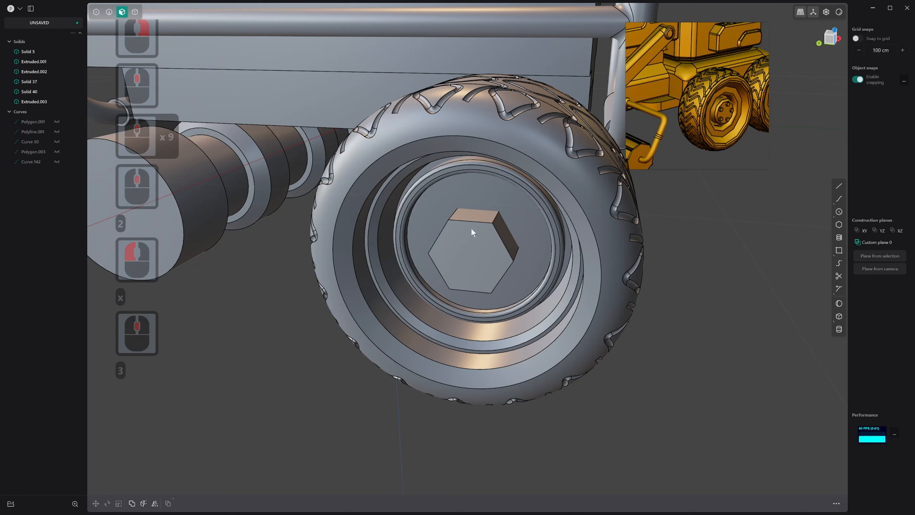
pyautogui.click(471, 228)
pyautogui.press('4')
pyautogui.click(486, 224)
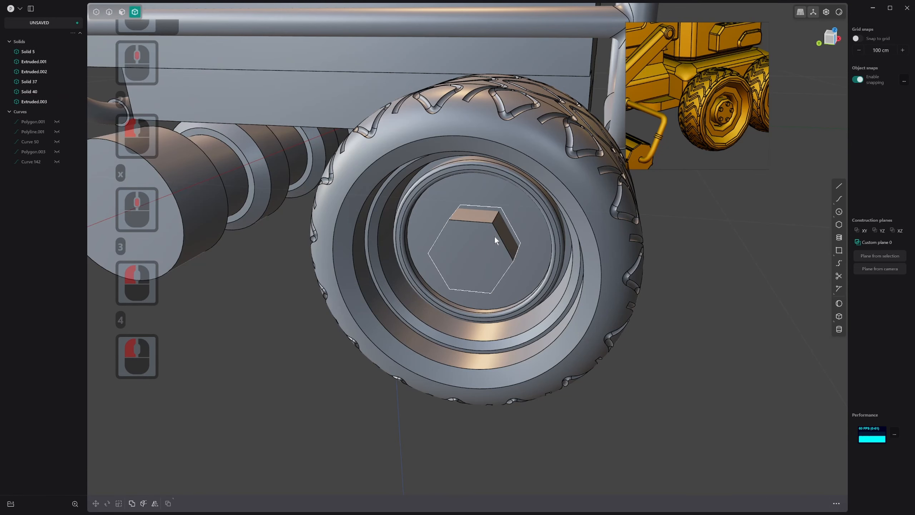
pyautogui.hotkey('ctrl', '3')
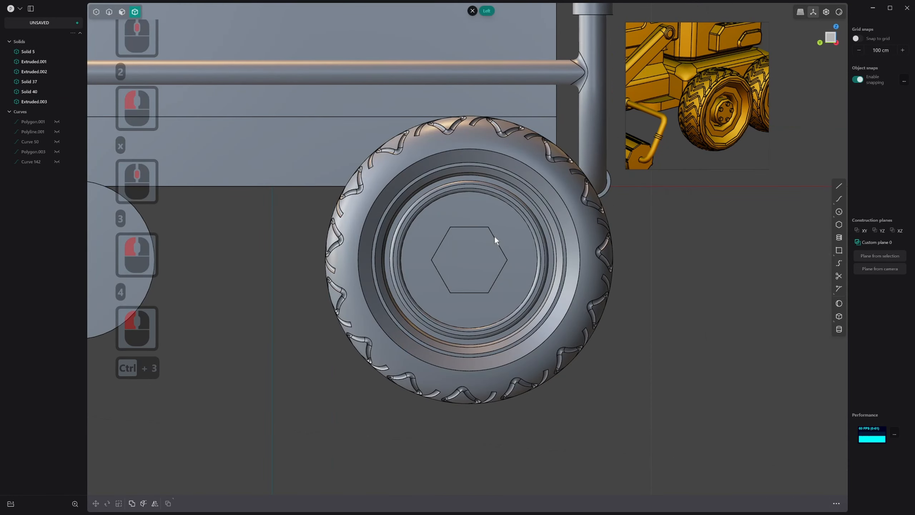
pyautogui.click(452, 253)
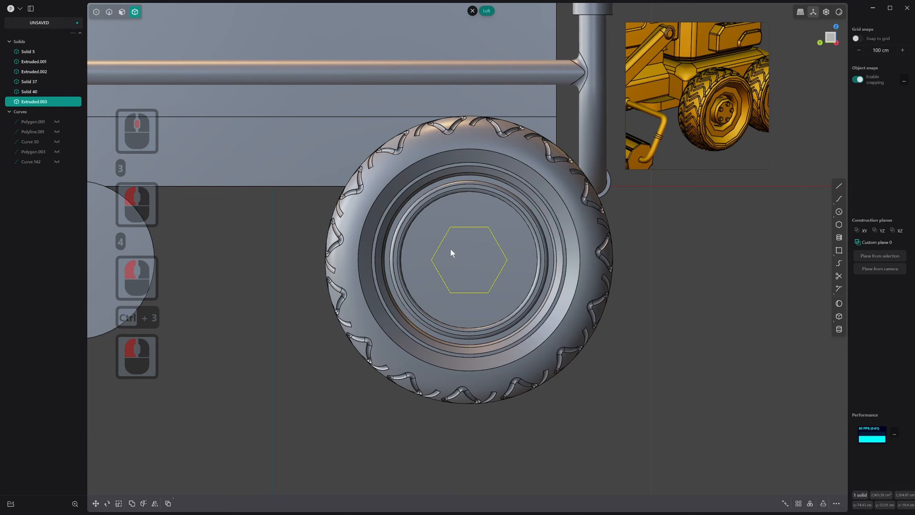
pyautogui.press('r')
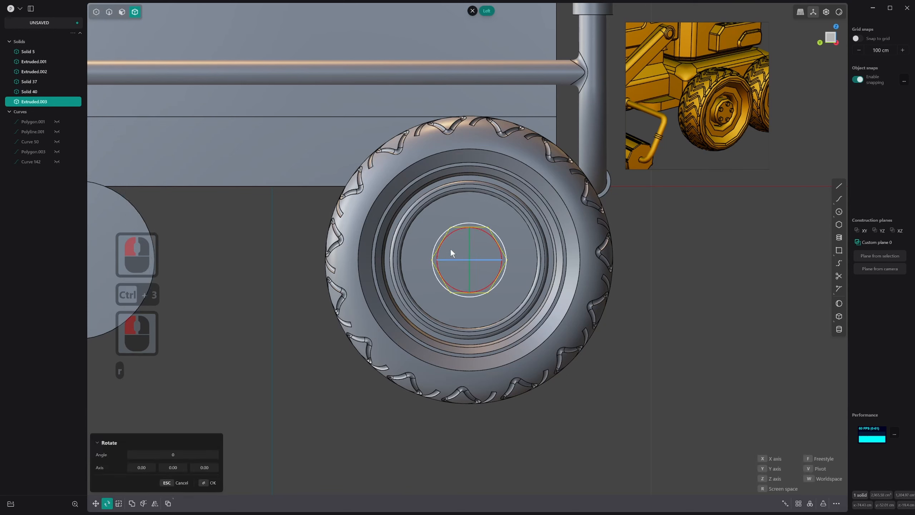
pyautogui.write('x22.')
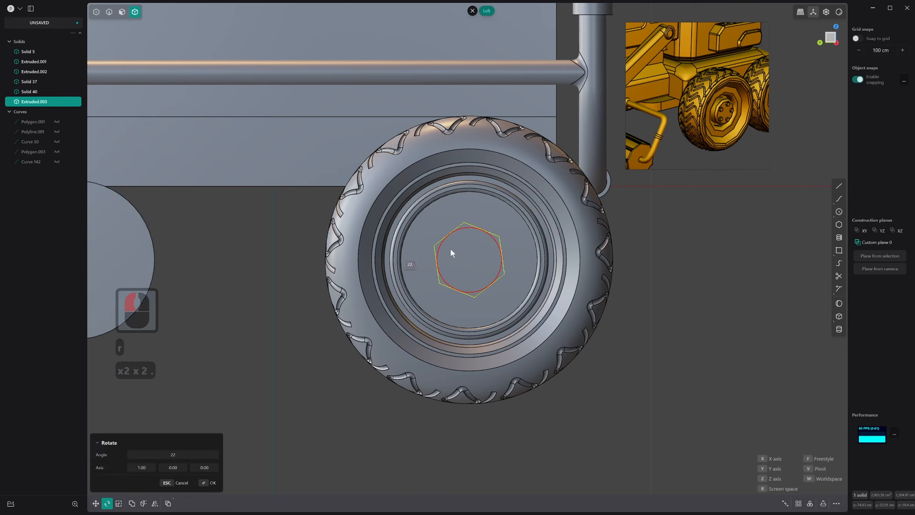
pyautogui.press('BackSpace')
pyautogui.press('BackSpace')
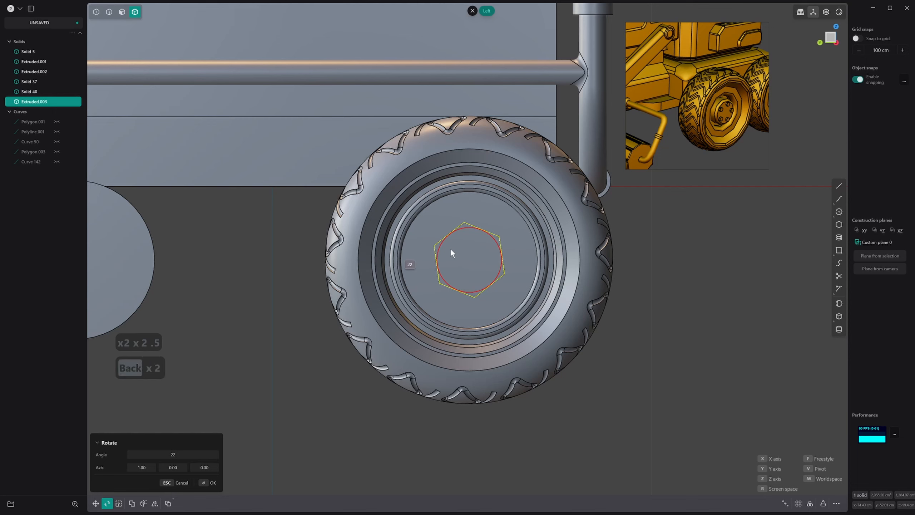
pyautogui.press('BackSpace')
pyautogui.write('5')
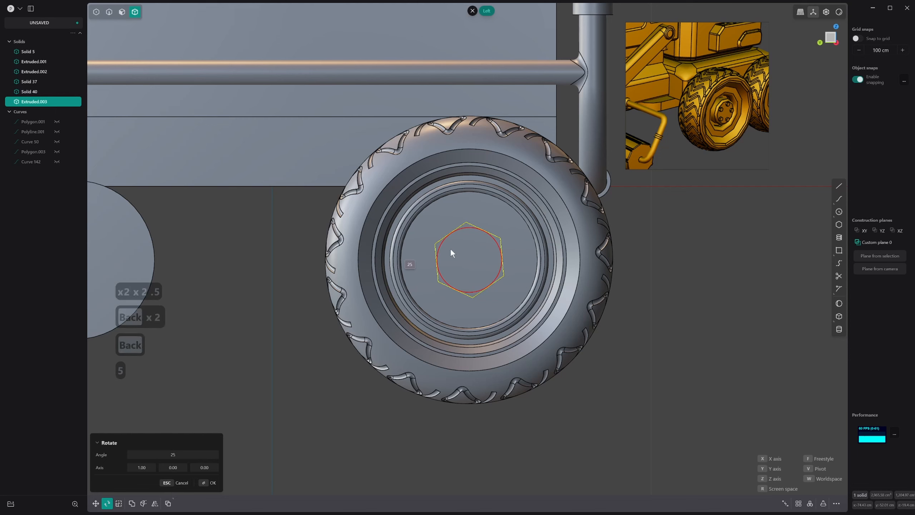
pyautogui.press('BackSpace')
pyautogui.write('6')
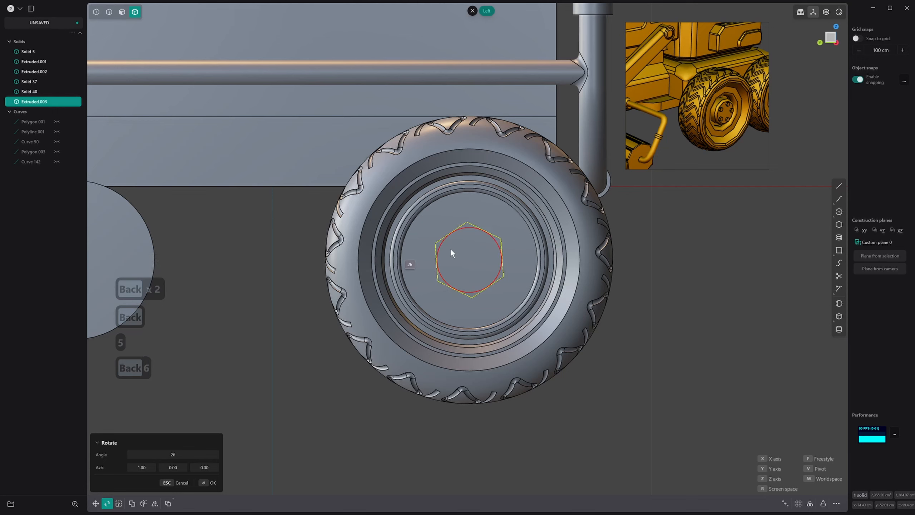
pyautogui.press('BackSpace')
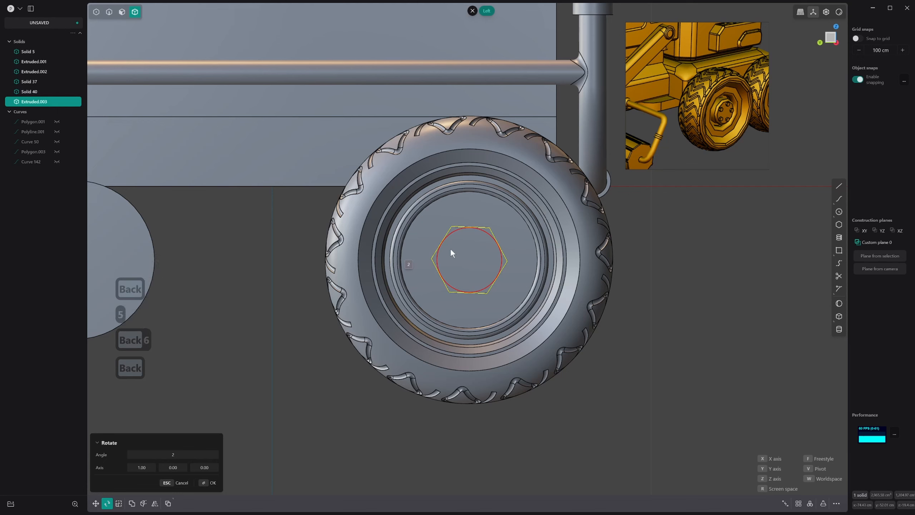
pyautogui.press('BackSpace')
pyautogui.write('30')
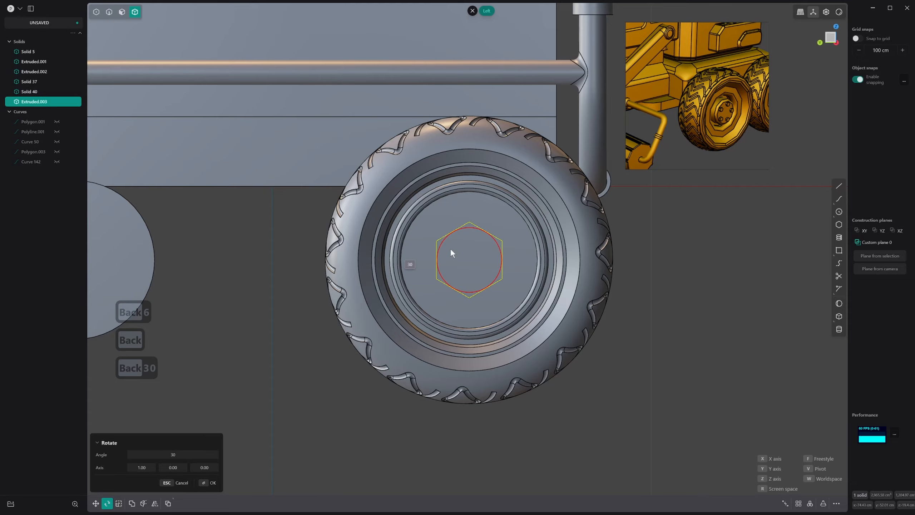
pyautogui.rightClick(493, 247)
pyautogui.click(481, 263)
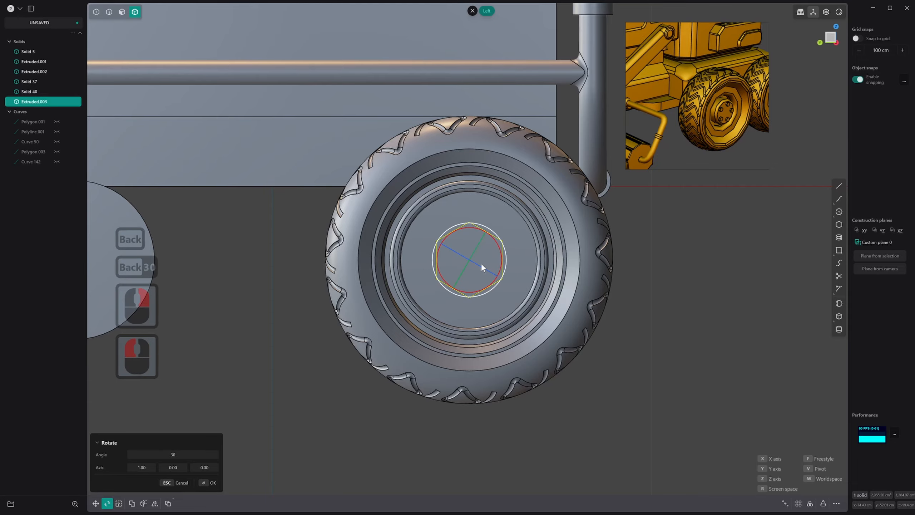
pyautogui.rightClick(481, 263)
# Fillet the six side edges of the hexagonal hub block with a small radius
pyautogui.scroll(-2, 498, 263)
pyautogui.moveTo(497, 263); pyautogui.dragTo(504, 234, button='middle')
pyautogui.scroll(13, 481, 253)
pyautogui.press('2')
pyautogui.click(508, 246)
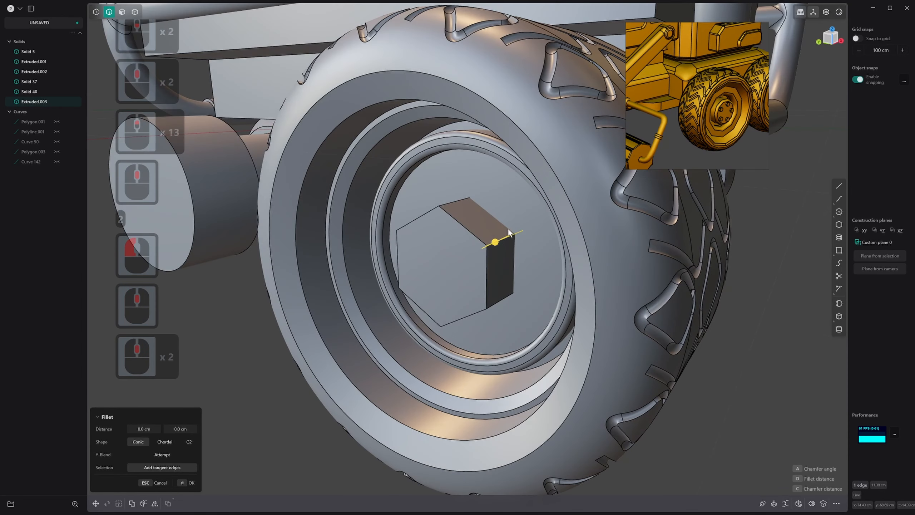
pyautogui.moveTo(499, 240); pyautogui.dragTo(506, 239)
pyautogui.click(448, 201)
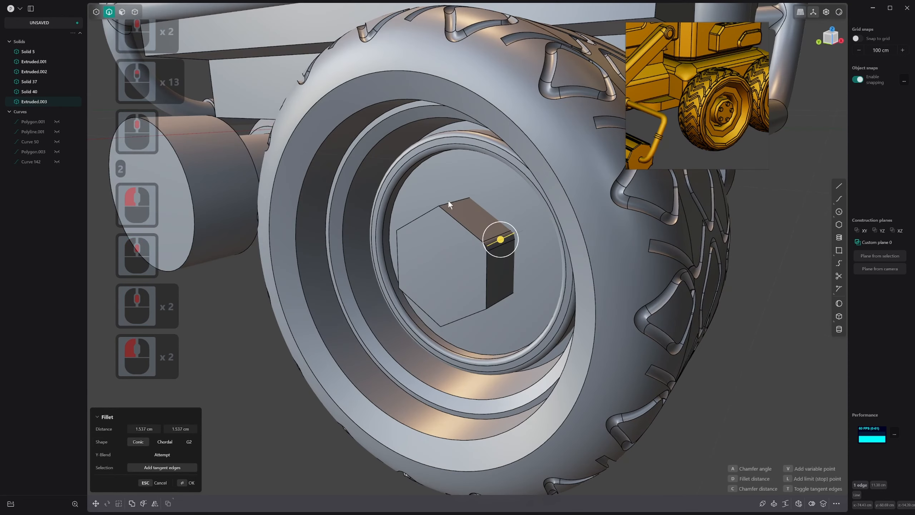
pyautogui.hotkey('ctrl', 'z')
pyautogui.keyDown('alt'); pyautogui.click(449, 202); pyautogui.keyUp('alt')
pyautogui.moveTo(449, 203); pyautogui.dragTo(453, 190)
pyautogui.rightClick(453, 190)
pyautogui.moveTo(455, 191); pyautogui.dragTo(502, 242, button='middle')
pyautogui.scroll(10, 464, 251)
pyautogui.scroll(-9, 465, 254)
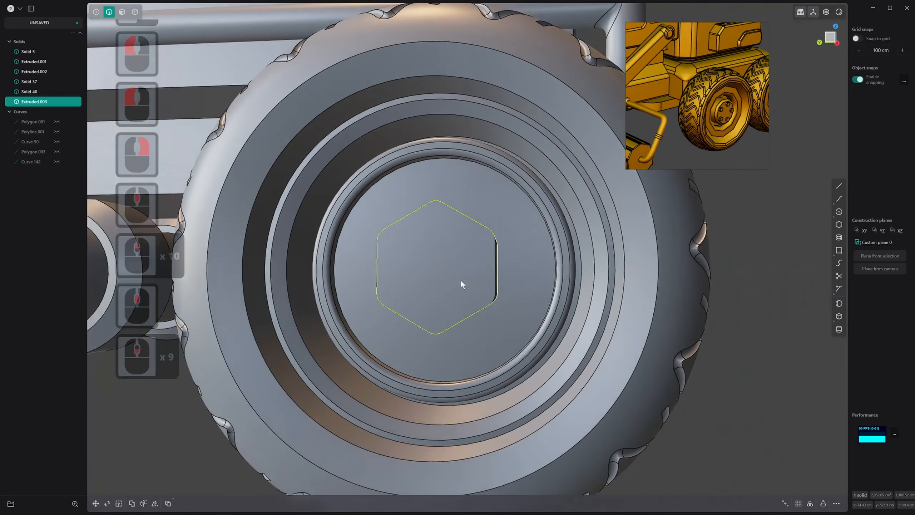
# Chamfer the outer edges around the front face of the hexagonal hub block
pyautogui.moveTo(462, 283); pyautogui.dragTo(475, 222, button='middle')
pyautogui.click(473, 221)
pyautogui.press('f')
pyautogui.moveTo(475, 222)
pyautogui.mouseDown()
pyautogui.moveTo(478, 229)
pyautogui.moveTo(472, 217)
pyautogui.mouseUp()
pyautogui.rightClick(472, 216)
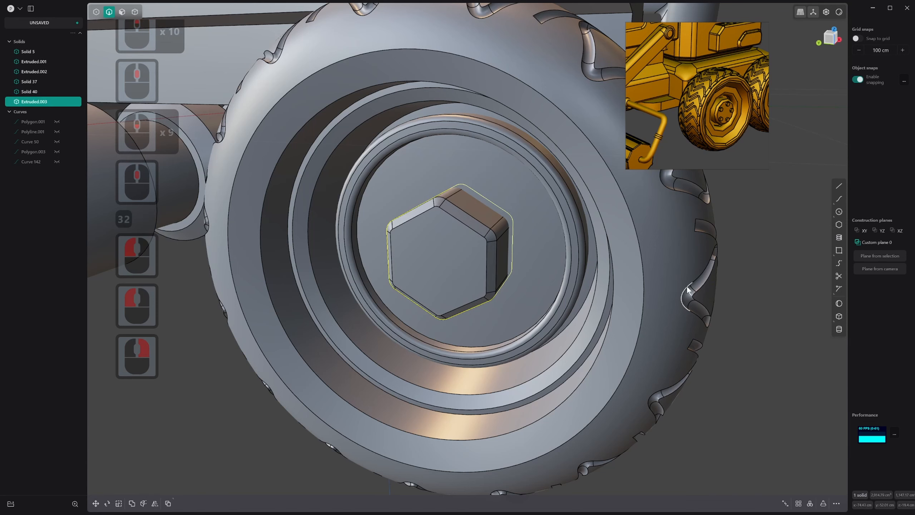
# Draw a small five-sided polygon on the hub block's front face, centered just below its upper corner
pyautogui.click(839, 225)
pyautogui.moveTo(465, 252); pyautogui.dragTo(448, 229, button='middle')
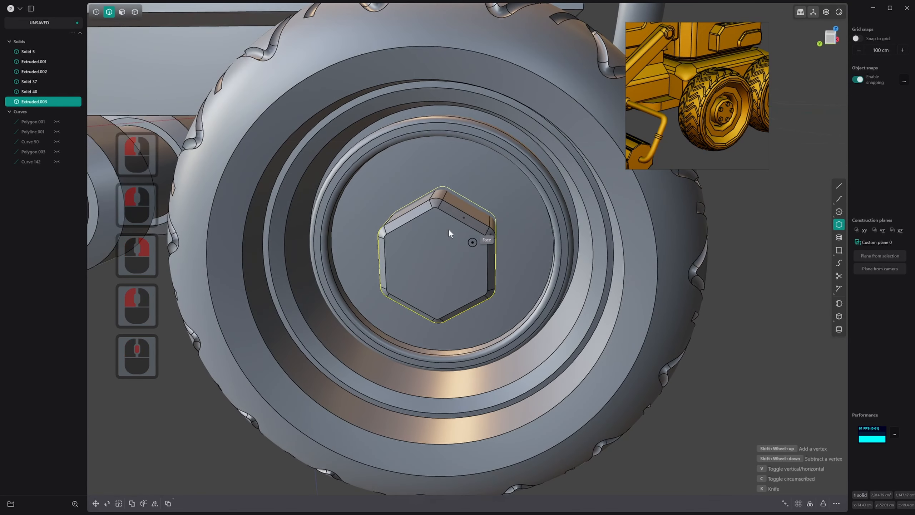
pyautogui.click(436, 228)
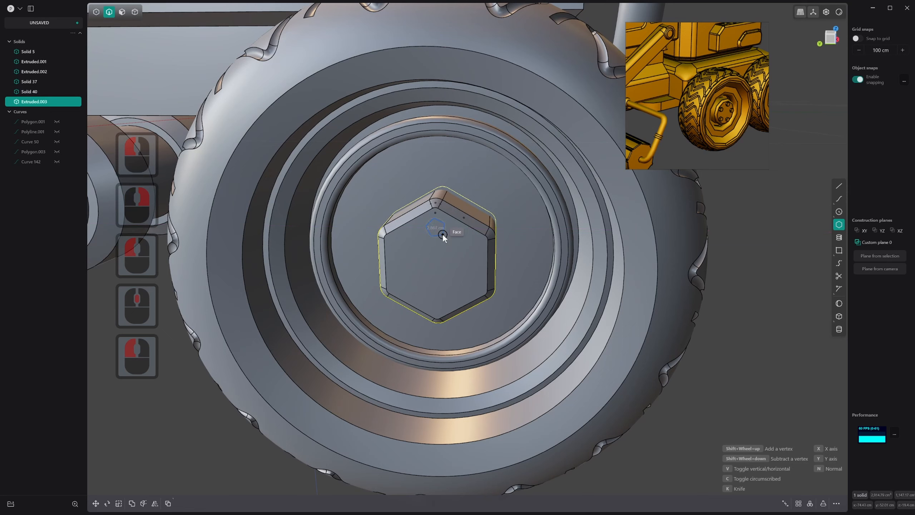
pyautogui.click(444, 220)
pyautogui.rightClick(443, 219)
# Extrude the small pentagonal region outward from the hub block as a separate bolt solid
pyautogui.moveTo(444, 220); pyautogui.dragTo(415, 234, button='middle')
pyautogui.press('3')
pyautogui.click(435, 229)
pyautogui.moveTo(454, 210); pyautogui.dragTo(451, 212)
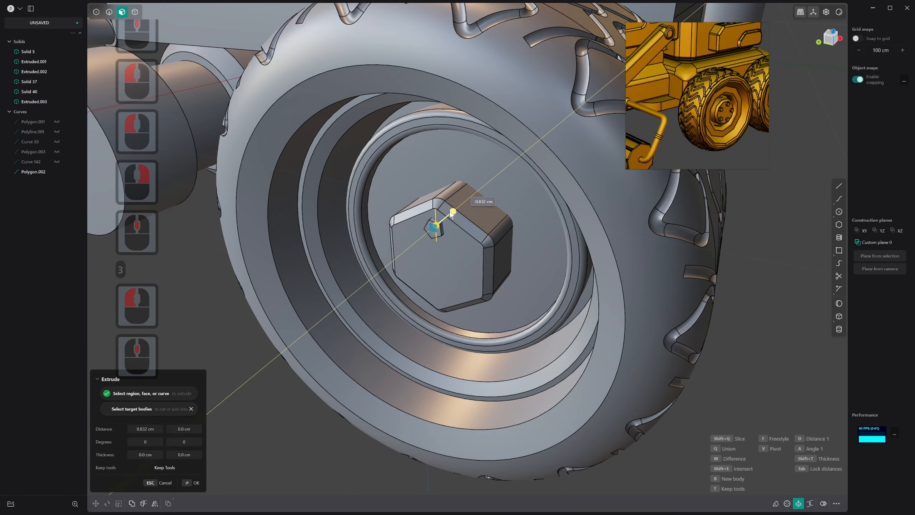
pyautogui.click(448, 212)
pyautogui.rightClick(448, 212)
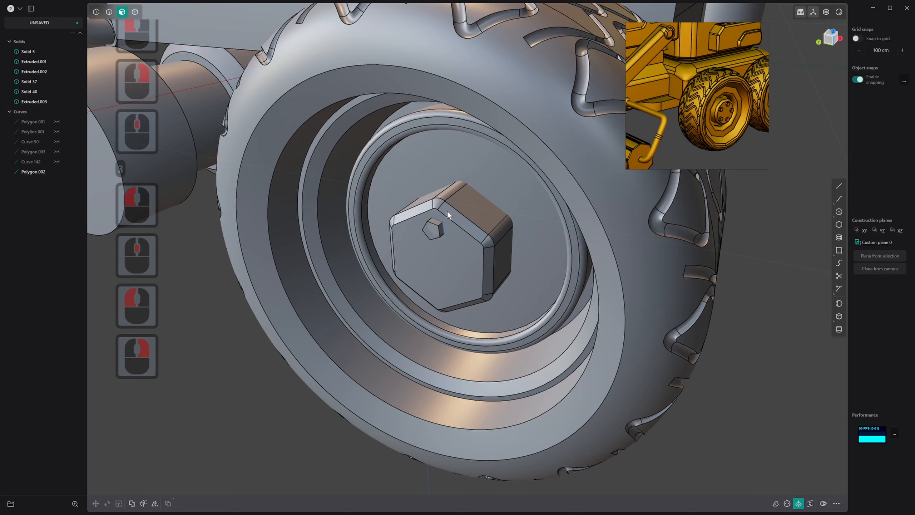
# Offset the bolt's front outline inward and push the inner pentagonal face back to form a socket recess
pyautogui.scroll(3, 433, 230)
pyautogui.press('3')
pyautogui.click(432, 232)
pyautogui.press('3')
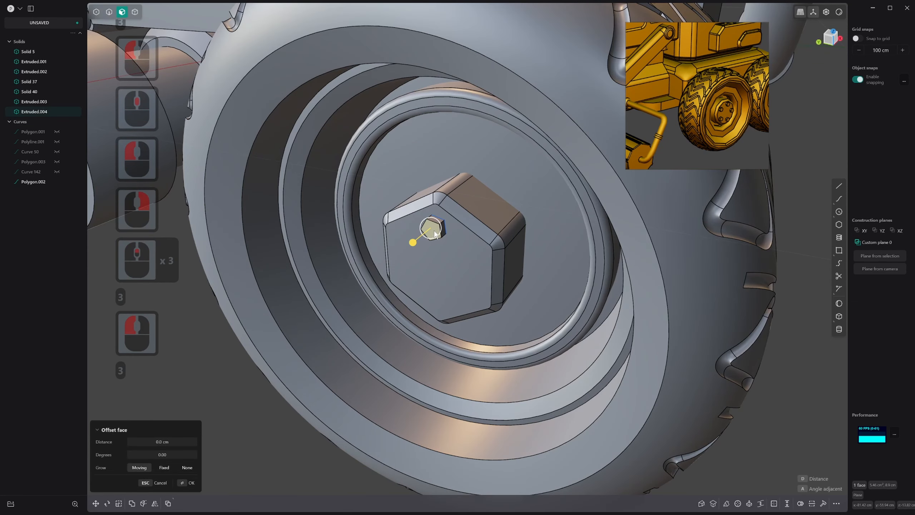
pyautogui.press('o')
pyautogui.click(440, 233)
pyautogui.rightClick(439, 232)
pyautogui.click(431, 230)
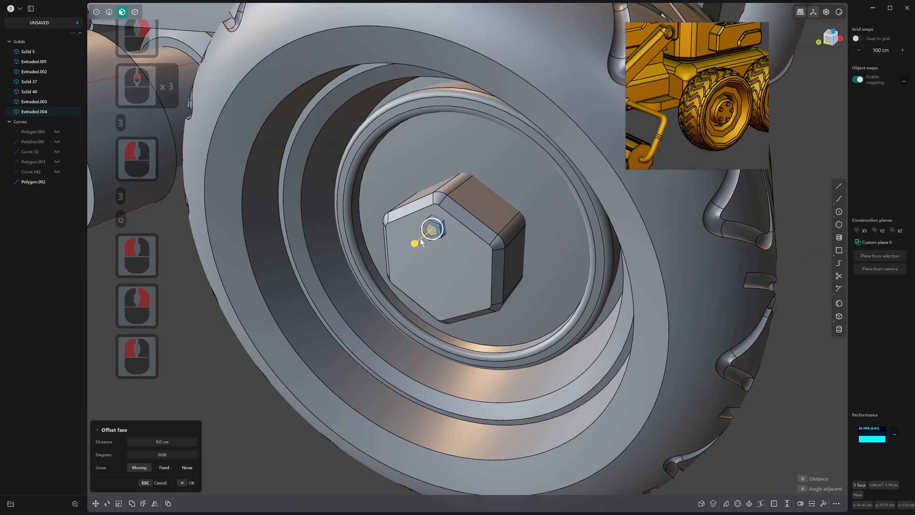
pyautogui.moveTo(414, 244); pyautogui.dragTo(425, 235)
pyautogui.rightClick(432, 233)
# Radially array the pentagonal bolt around the hub face's center with 4 instances over 360 degrees
pyautogui.press('3')
pyautogui.press('4')
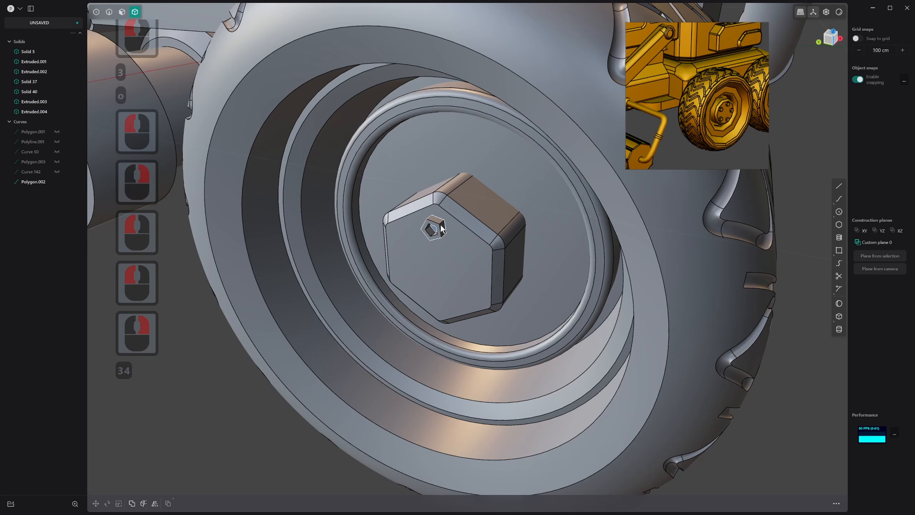
pyautogui.click(441, 229)
pyautogui.scroll(-1, 442, 229)
pyautogui.moveTo(442, 229); pyautogui.dragTo(457, 225, button='middle')
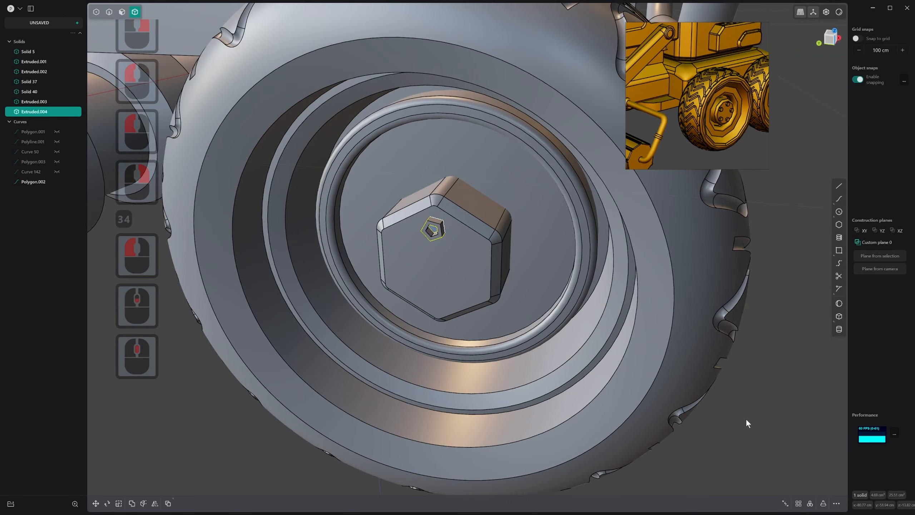
pyautogui.click(810, 503)
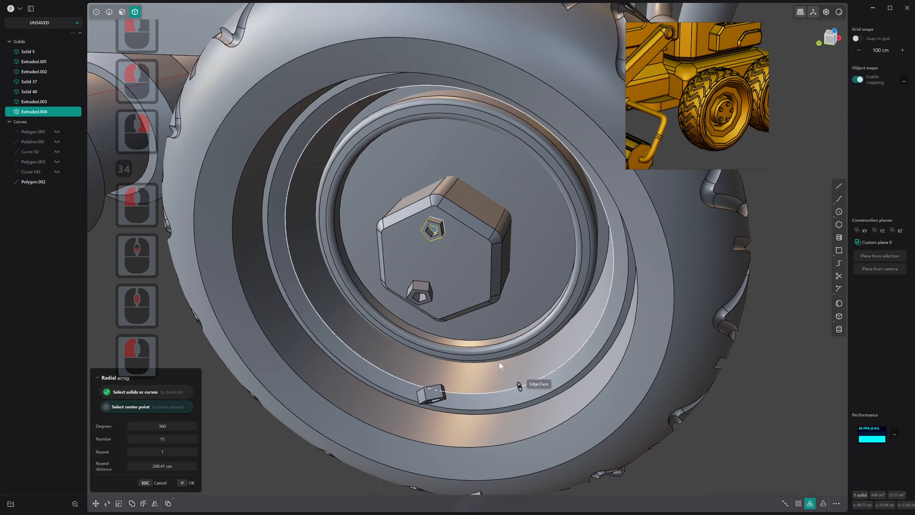
pyautogui.click(436, 265)
pyautogui.keyDown('shift'); pyautogui.scroll(-12, 437, 263); pyautogui.keyUp('shift')
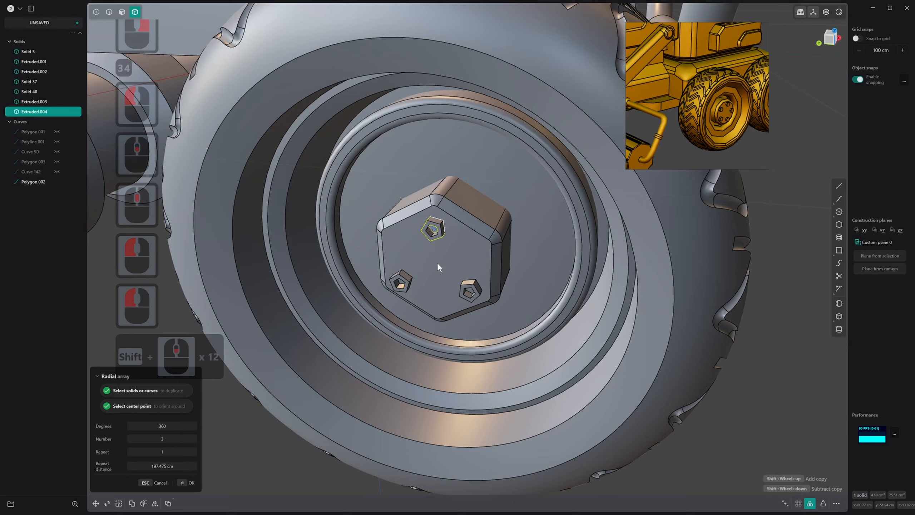
pyautogui.keyDown('shift'); pyautogui.scroll(1, 438, 261); pyautogui.keyUp('shift')
pyautogui.scroll(-1, 441, 261)
pyautogui.moveTo(441, 261); pyautogui.dragTo(463, 223, button='middle')
pyautogui.scroll(-4, 462, 224)
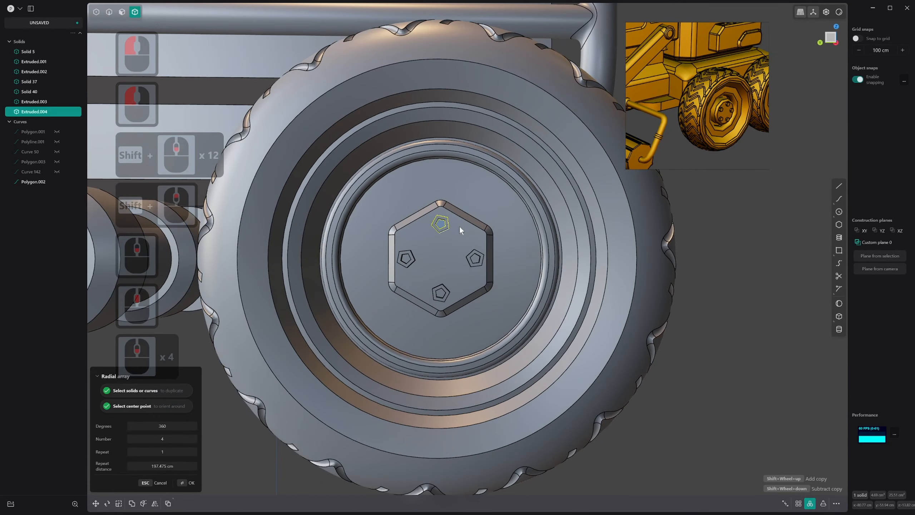
pyautogui.scroll(-1, 459, 226)
pyautogui.rightClick(462, 236)
pyautogui.scroll(-9, 438, 260)
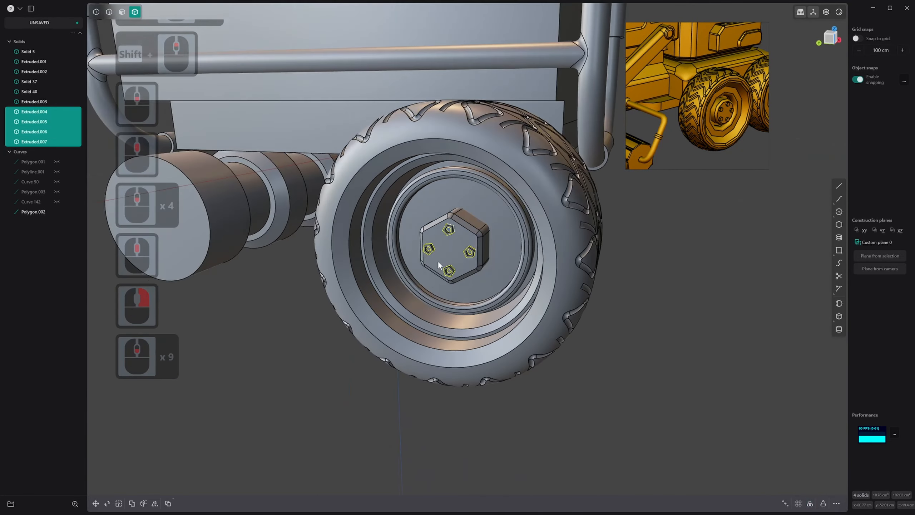
pyautogui.moveTo(438, 263); pyautogui.dragTo(463, 250, button='middle')
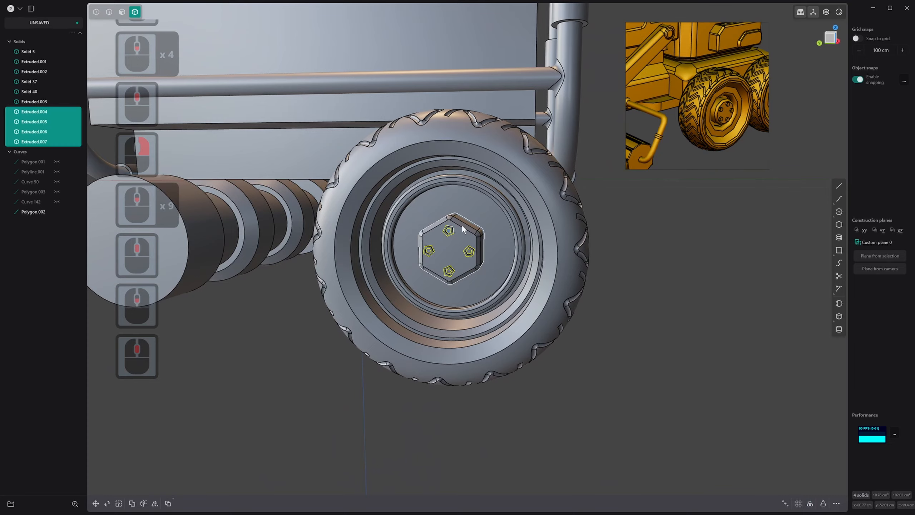
pyautogui.scroll(20, 447, 238)
pyautogui.scroll(3, 456, 210)
pyautogui.press('3')
pyautogui.click(457, 213)
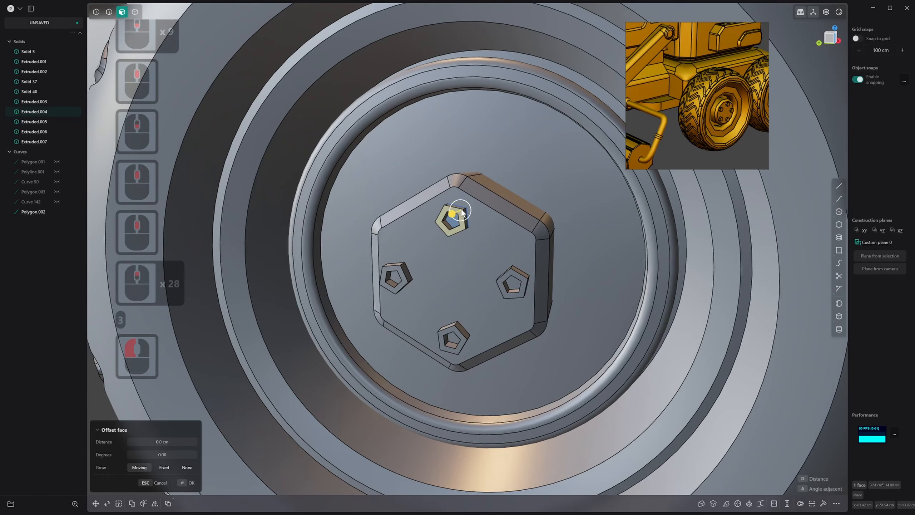
pyautogui.press('4')
pyautogui.moveTo(466, 220); pyautogui.dragTo(461, 222)
pyautogui.press('4')
pyautogui.press('4')
pyautogui.press('3')
pyautogui.press('3')
pyautogui.press('4')
pyautogui.click(461, 221)
pyautogui.rightClick(462, 218)
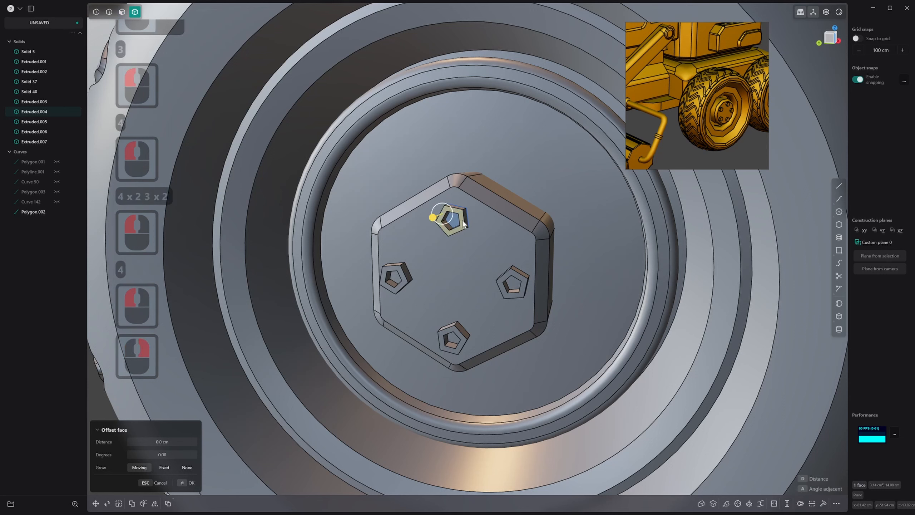
# Place a copy of the hub block's upper pentagonal bolt on the wheel disc face directly above the block
pyautogui.click(463, 216)
pyautogui.click(463, 214)
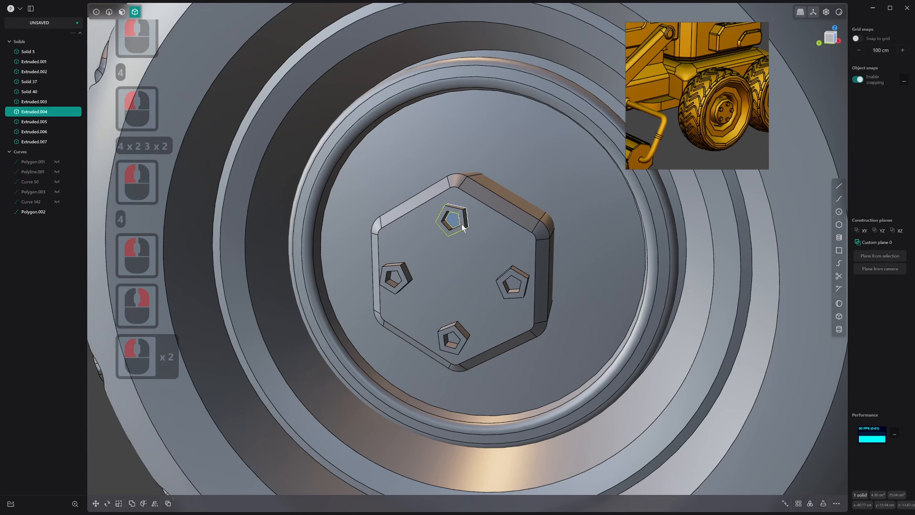
pyautogui.hotkey('ctrl', 'shift', 'c')
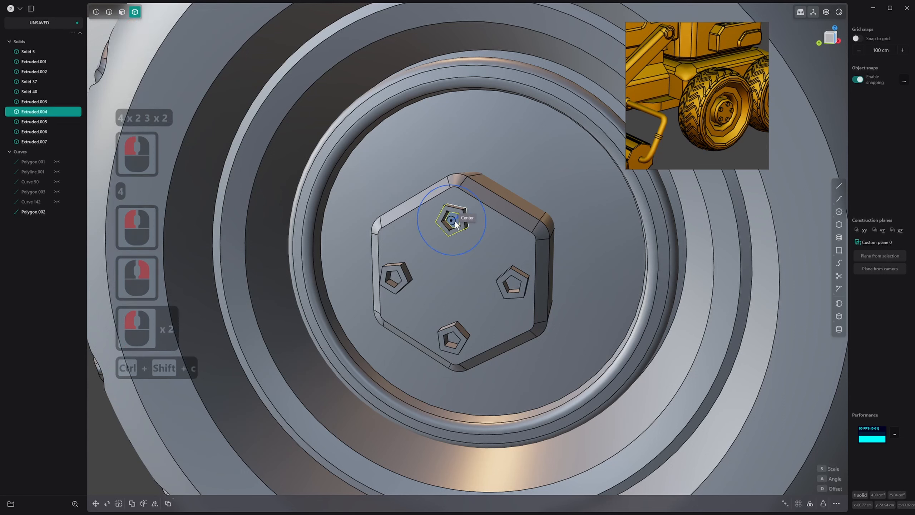
pyautogui.click(455, 220)
pyautogui.hotkey('ctrl', 'shift', 'v')
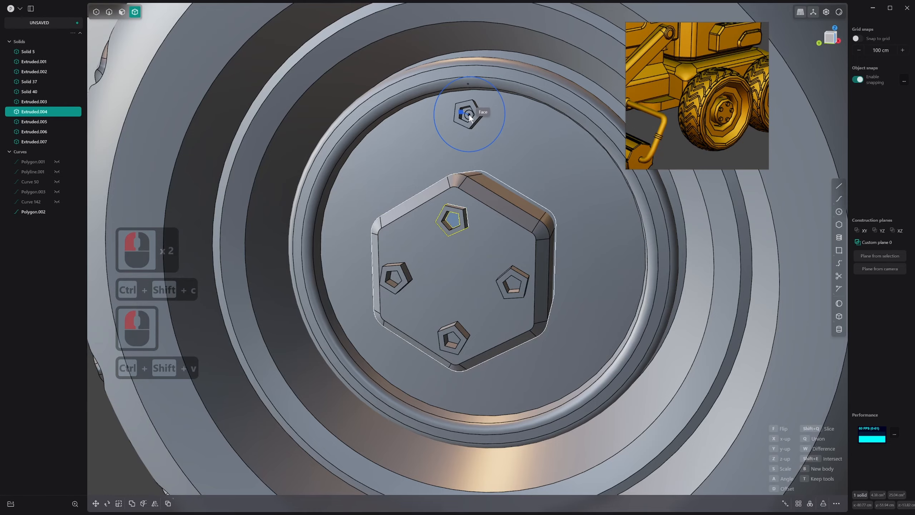
pyautogui.click(468, 117)
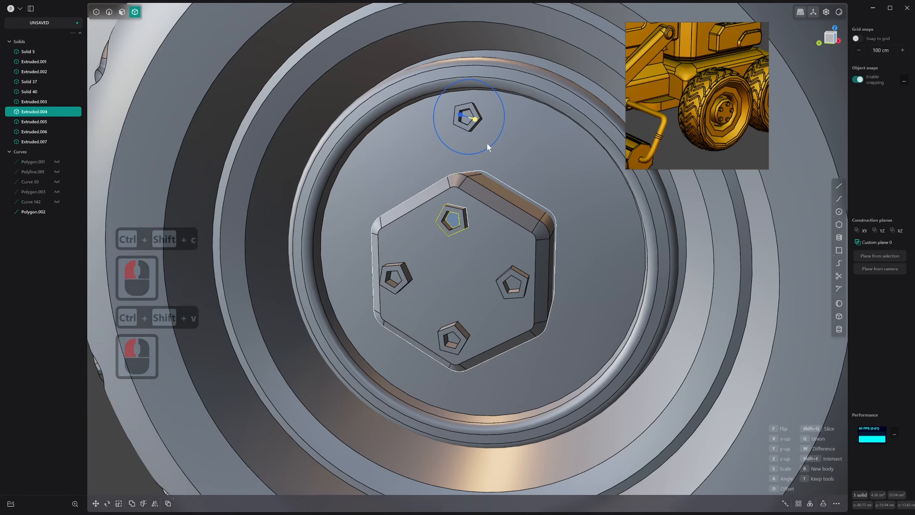
pyautogui.scroll(-15, 486, 143)
pyautogui.scroll(-1, 492, 198)
pyautogui.moveTo(481, 182); pyautogui.dragTo(504, 221, button='middle')
pyautogui.scroll(2, 557, 291)
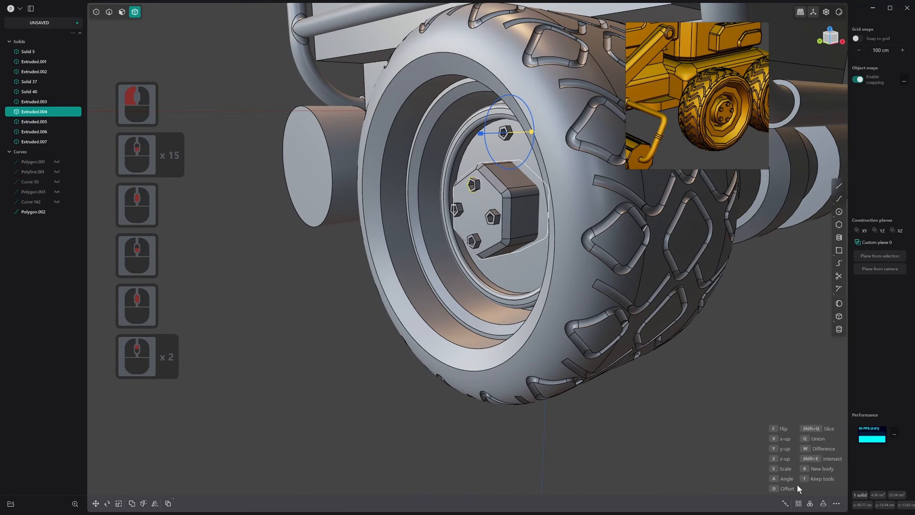
pyautogui.click(810, 504)
pyautogui.moveTo(439, 308); pyautogui.dragTo(493, 231, button='middle')
pyautogui.scroll(-1, 494, 227)
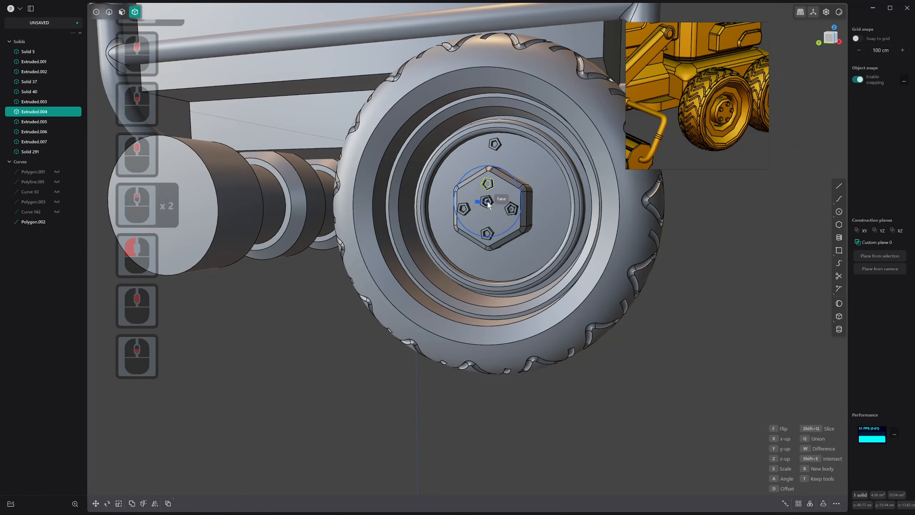
pyautogui.press('Escape')
pyautogui.click(810, 504)
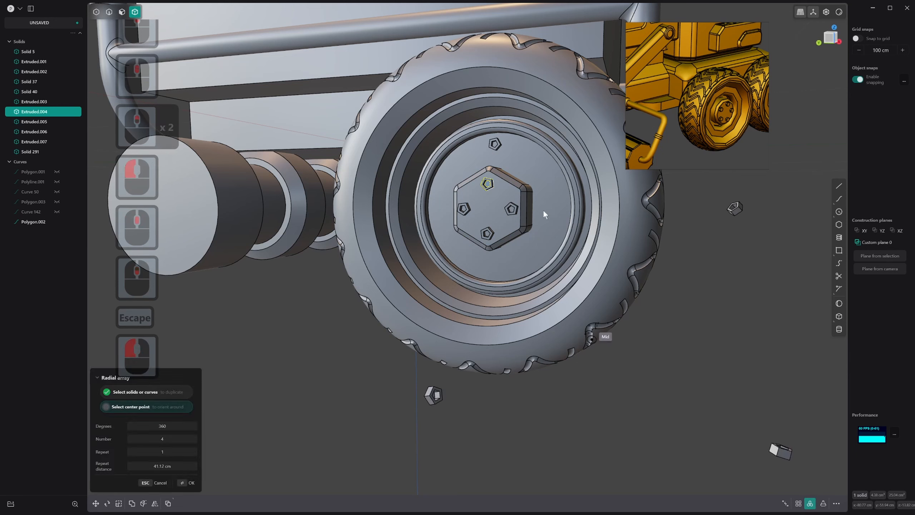
pyautogui.press('Escape')
pyautogui.press('Escape')
pyautogui.press('Escape')
# Radially array the copied disc bolt around the hub's center with 8 instances over 360 degrees
pyautogui.click(499, 143)
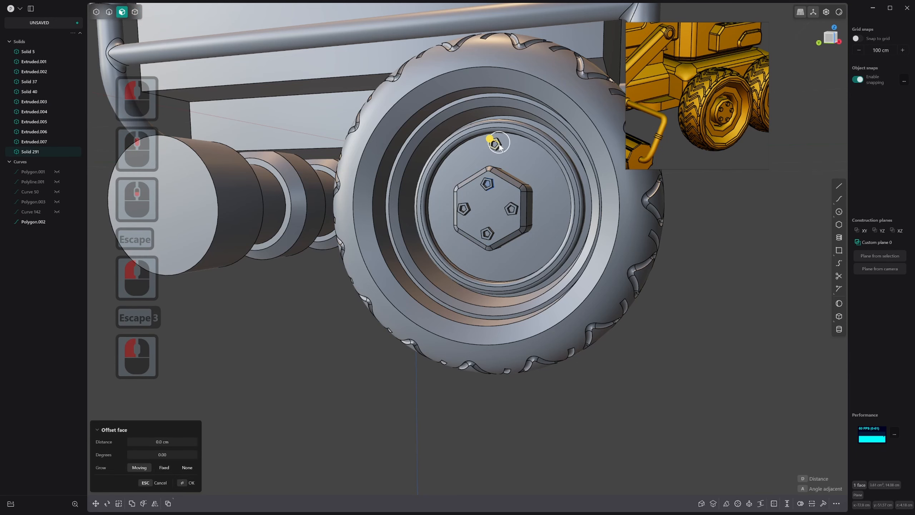
pyautogui.press('4')
pyautogui.click(499, 143)
pyautogui.press('4')
pyautogui.click(499, 143)
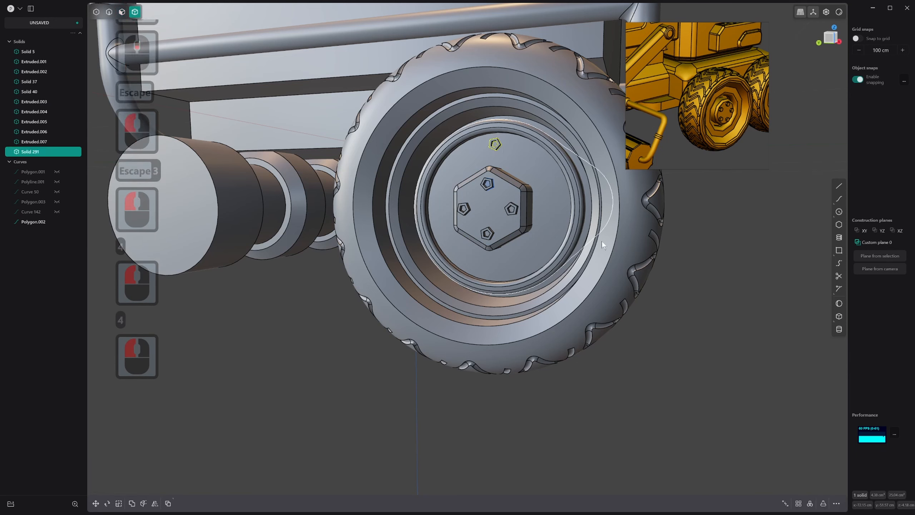
pyautogui.click(810, 504)
pyautogui.click(488, 208)
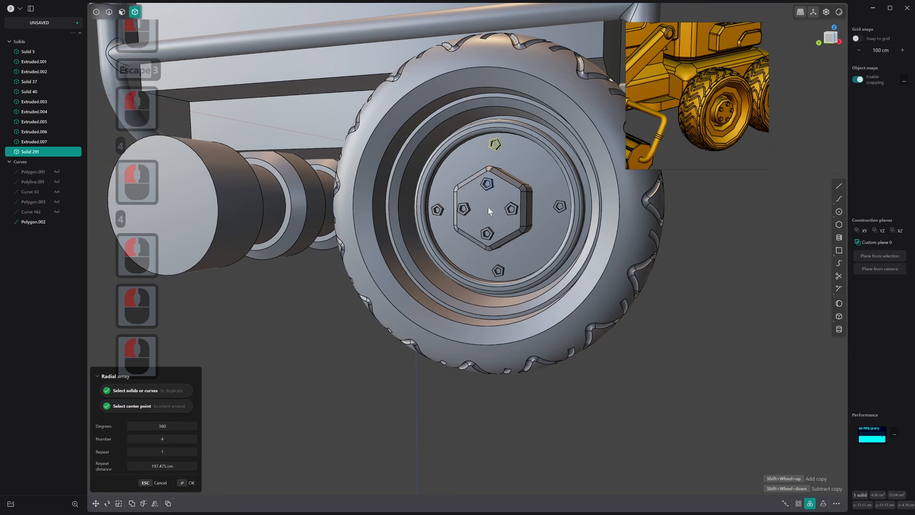
pyautogui.keyDown('shift'); pyautogui.scroll(-2, 489, 209); pyautogui.keyUp('shift')
pyautogui.keyDown('shift'); pyautogui.scroll(4, 489, 207); pyautogui.keyUp('shift')
pyautogui.keyDown('shift'); pyautogui.scroll(1, 489, 206); pyautogui.keyUp('shift')
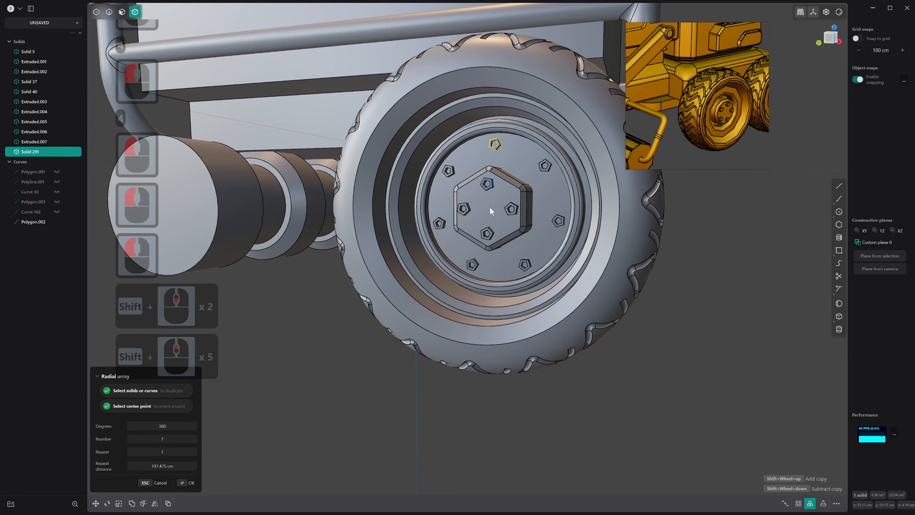
pyautogui.moveTo(490, 206); pyautogui.dragTo(514, 218, button='middle')
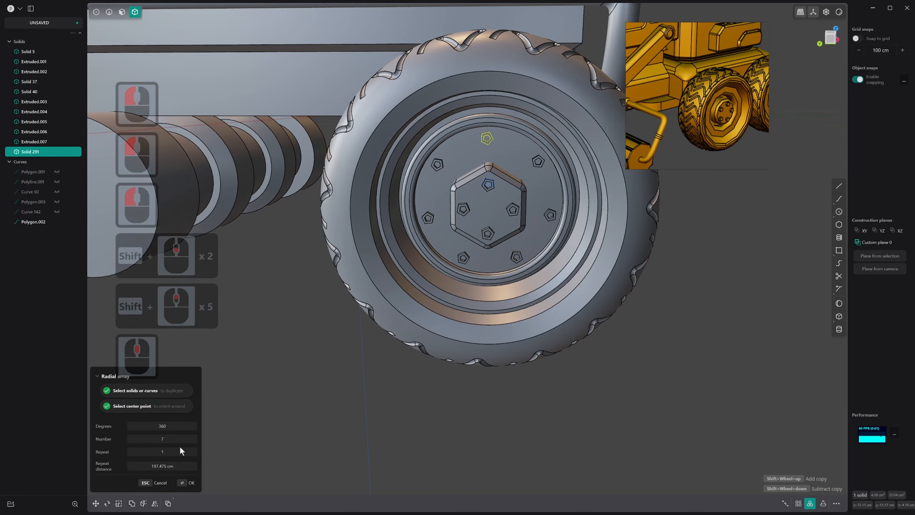
pyautogui.moveTo(170, 439); pyautogui.dragTo(183, 449)
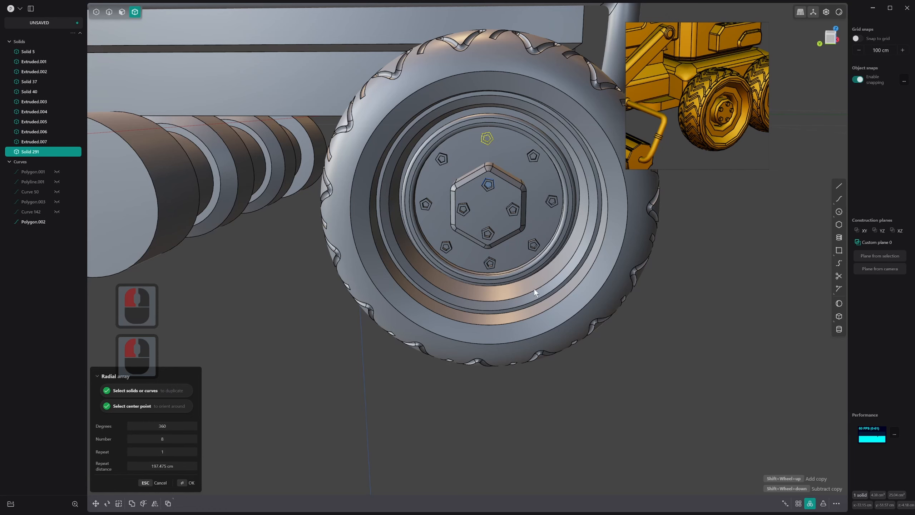
pyautogui.moveTo(534, 289); pyautogui.dragTo(511, 291, button='middle')
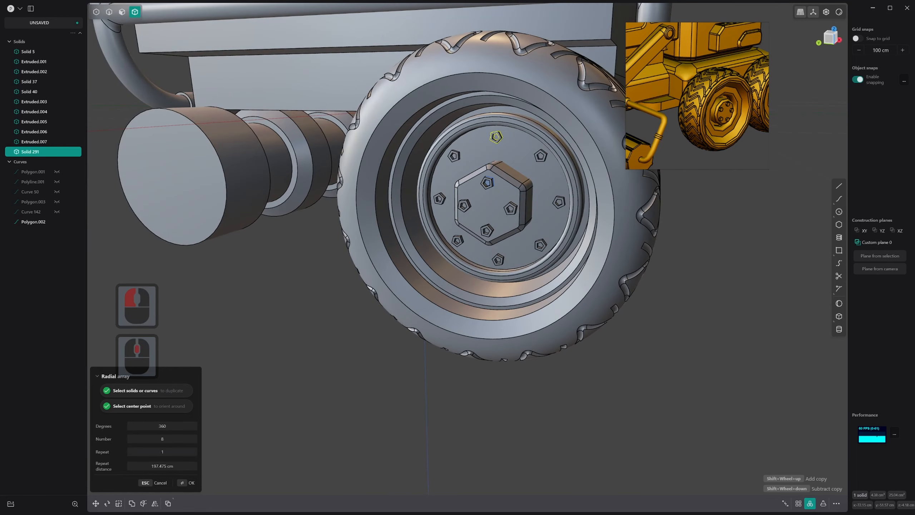
# Try repeating the disc's bolt ring 2 times with a repeat distance of 1 cm
pyautogui.click(174, 466)
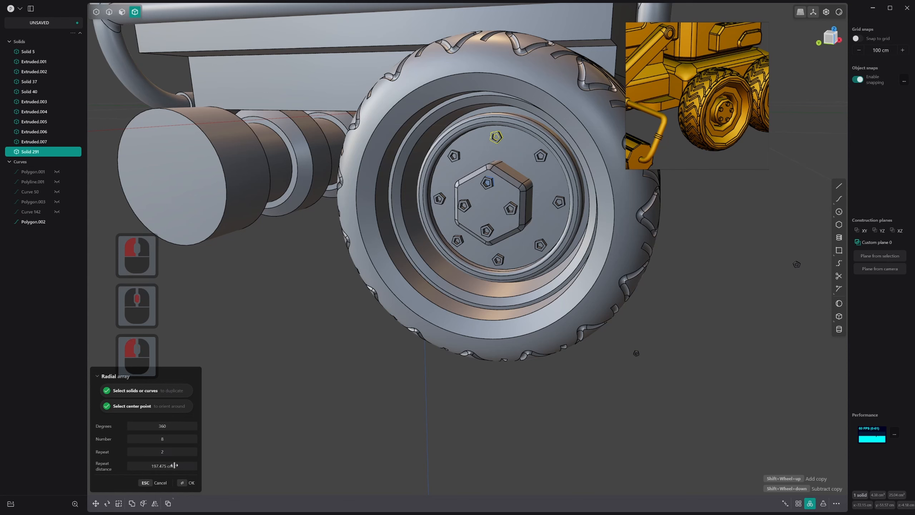
pyautogui.moveTo(175, 466); pyautogui.dragTo(226, 479)
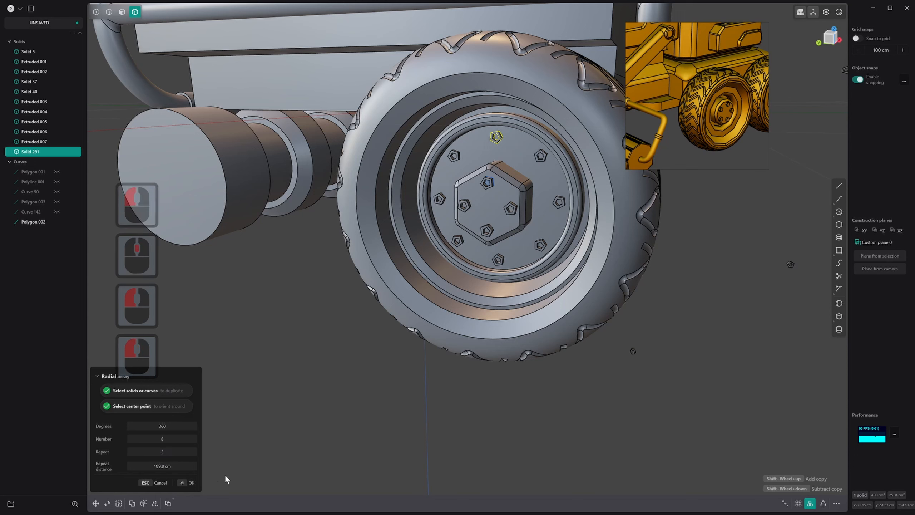
pyautogui.doubleClick(174, 466)
pyautogui.write('1')
pyautogui.press('Return')
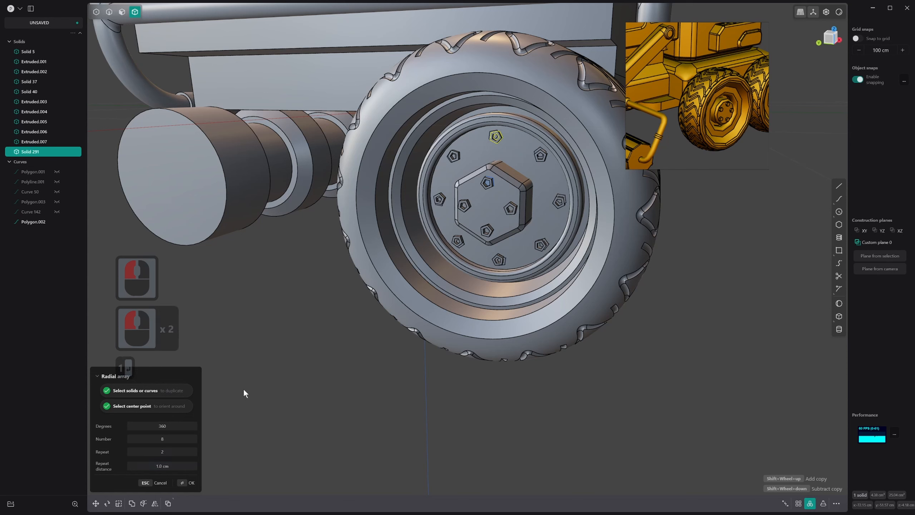
pyautogui.click(170, 467)
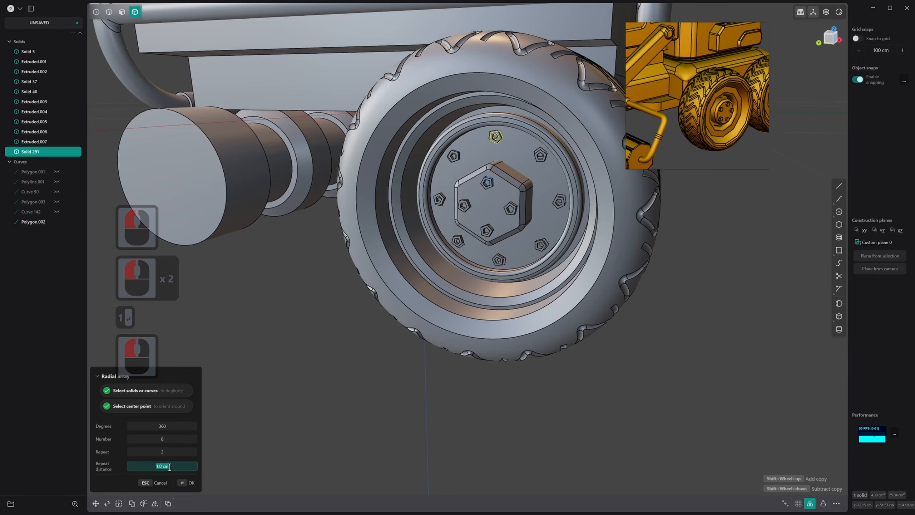
pyautogui.moveTo(170, 452); pyautogui.dragTo(164, 451)
pyautogui.moveTo(506, 226); pyautogui.dragTo(488, 185, button='middle')
pyautogui.rightClick(523, 215)
# Undo the disc bolt copy and both radial arrays, back to the single recessed bolt on the hub block
pyautogui.scroll(13, 498, 205)
pyautogui.press('3')
pyautogui.press('4')
pyautogui.scroll(1, 495, 173)
pyautogui.scroll(-1, 496, 173)
pyautogui.hotkey('ctrl', 'z')
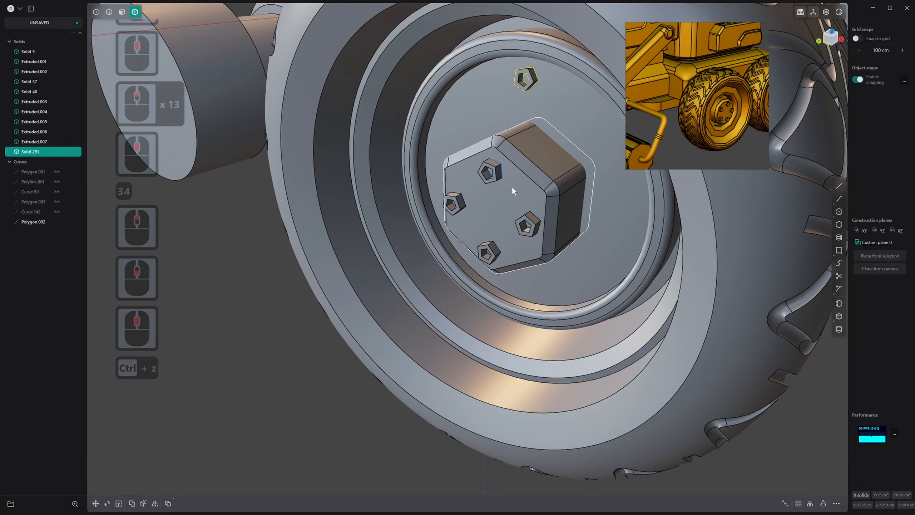
pyautogui.hotkey('ctrl', 'z')
pyautogui.hotkey('ctrl', 'z')
pyautogui.hotkey('ctrl', 'z')
pyautogui.hotkey('ctrl', 'z')
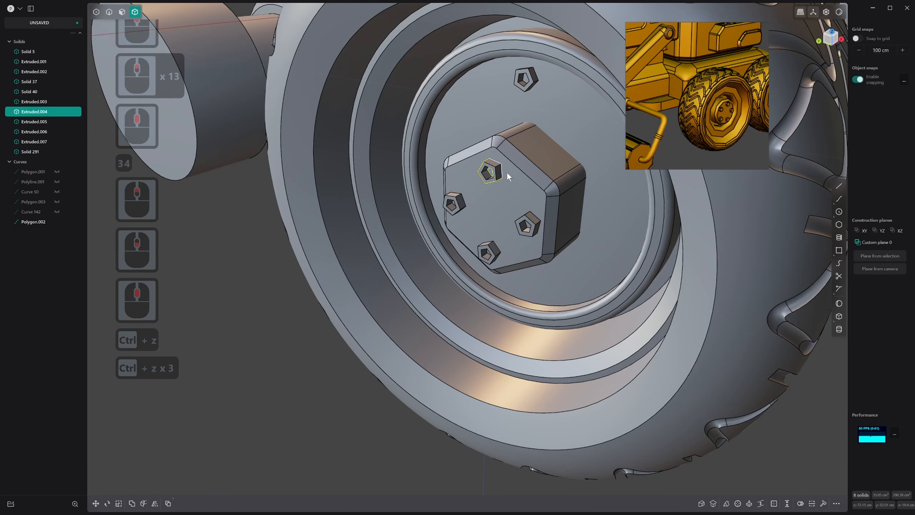
pyautogui.hotkey('ctrl', 'z')
pyautogui.hotkey('ctrl', 'z')
pyautogui.hotkey('ctrl', 'z')
pyautogui.hotkey('ctrl', 'z')
pyautogui.hotkey('ctrl', 'z')
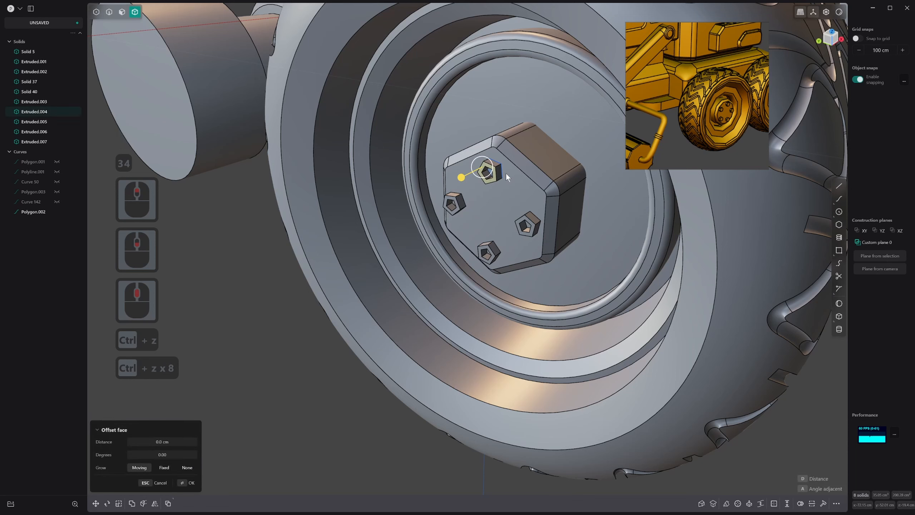
pyautogui.hotkey('ctrl', 'z')
# Round the outer side corners of the pentagonal bolt on the hub block
pyautogui.press('2')
pyautogui.press('2')
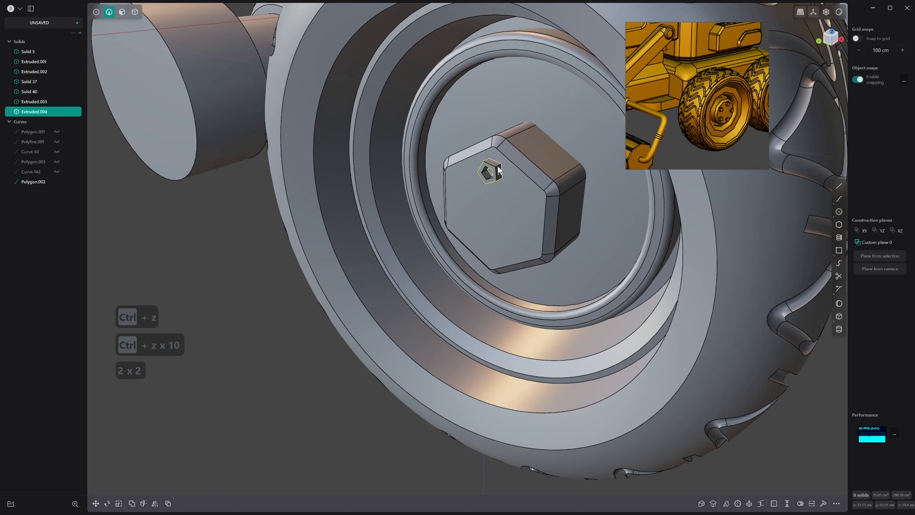
pyautogui.scroll(10, 498, 165)
pyautogui.moveTo(501, 159); pyautogui.dragTo(498, 173, button='middle')
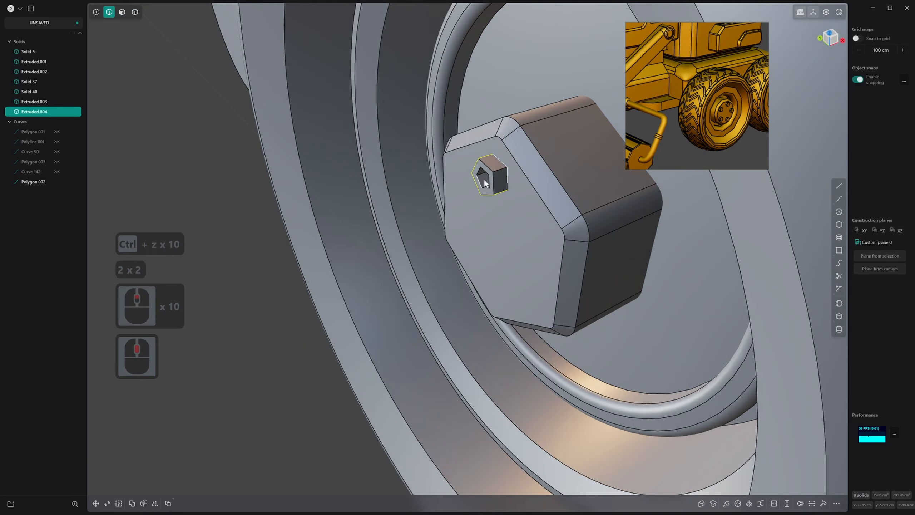
pyautogui.press('2')
pyautogui.press('alt')
pyautogui.keyDown('alt'); pyautogui.click(497, 170); pyautogui.keyUp('alt')
pyautogui.press('b')
pyautogui.moveTo(488, 158)
pyautogui.mouseDown()
pyautogui.moveTo(485, 149)
pyautogui.moveTo(497, 163)
pyautogui.moveTo(489, 167)
pyautogui.mouseUp()
pyautogui.rightClick(488, 152)
# Fillet the outer rim of the bolt's front face with a 0.29 cm distance and the G2 shape
pyautogui.press('2')
pyautogui.click(487, 167)
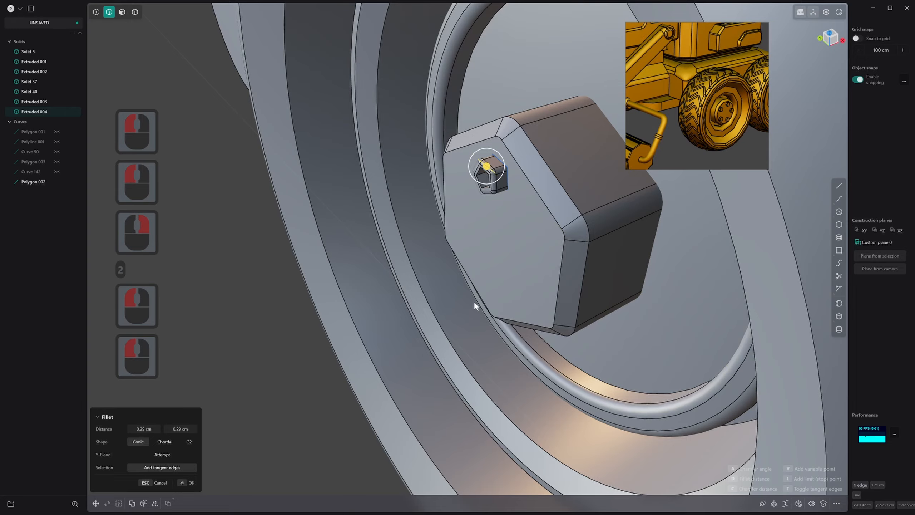
pyautogui.click(186, 444)
pyautogui.moveTo(492, 224); pyautogui.dragTo(551, 184, button='middle')
pyautogui.rightClick(553, 183)
pyautogui.rightClick(552, 182)
pyautogui.scroll(20, 510, 175)
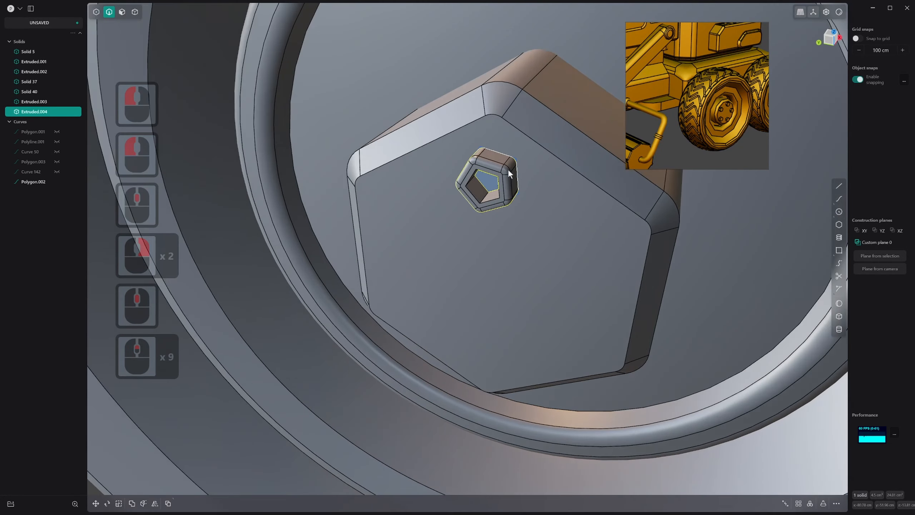
# Select the five inner wall faces of the bolt's pentagonal socket
pyautogui.press('3')
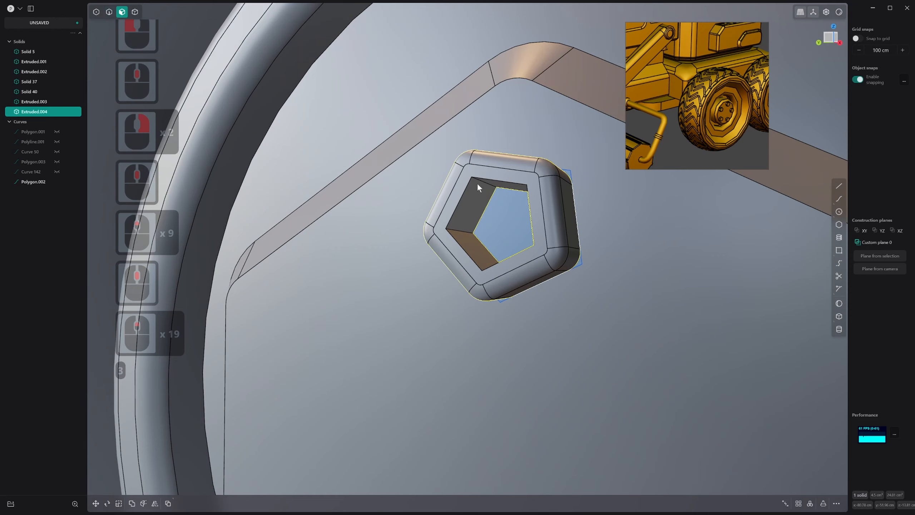
pyautogui.press('2')
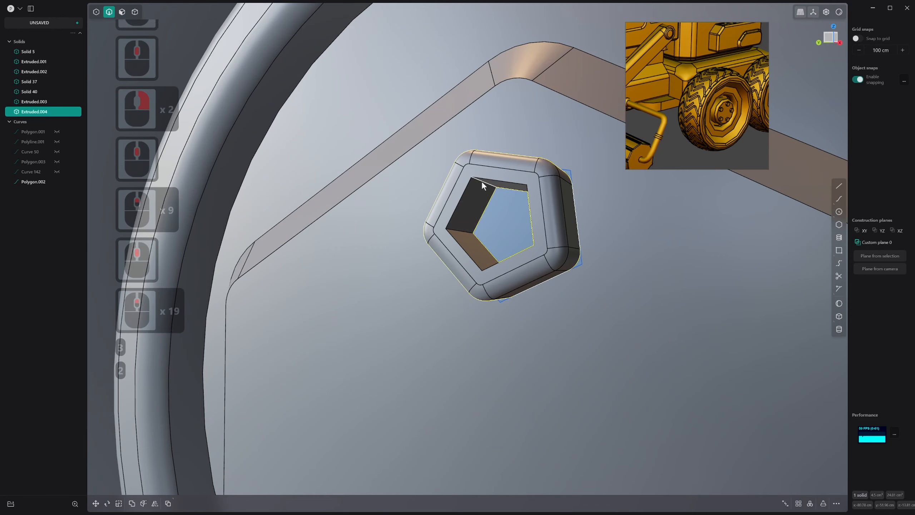
pyautogui.press('3')
pyautogui.click(477, 189)
pyautogui.moveTo(476, 189); pyautogui.dragTo(513, 187, button='middle')
pyautogui.scroll(-1, 513, 186)
pyautogui.scroll(1, 514, 187)
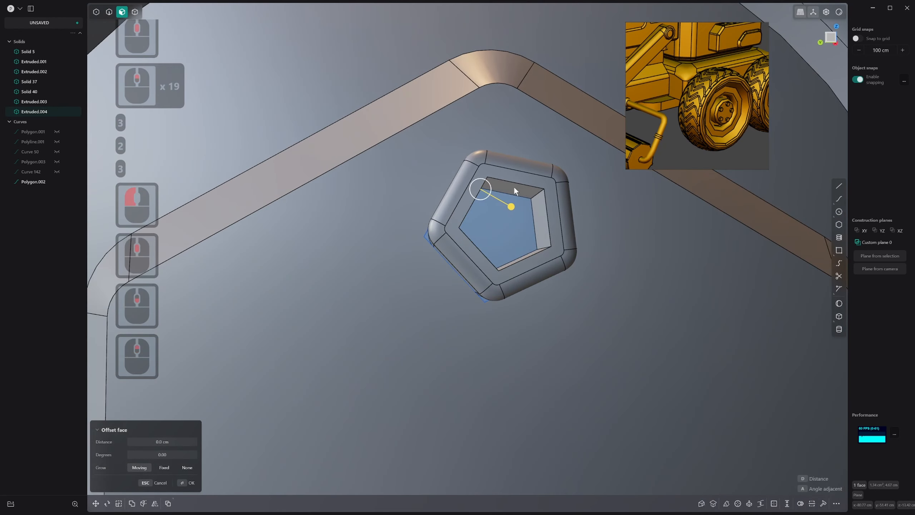
pyautogui.keyDown('shift'); pyautogui.click(513, 187); pyautogui.keyUp('shift')
pyautogui.keyDown('shift'); pyautogui.click(541, 217); pyautogui.keyUp('shift')
pyautogui.moveTo(542, 218); pyautogui.dragTo(511, 267, button='middle')
pyautogui.keyDown('shift'); pyautogui.click(504, 262); pyautogui.keyUp('shift')
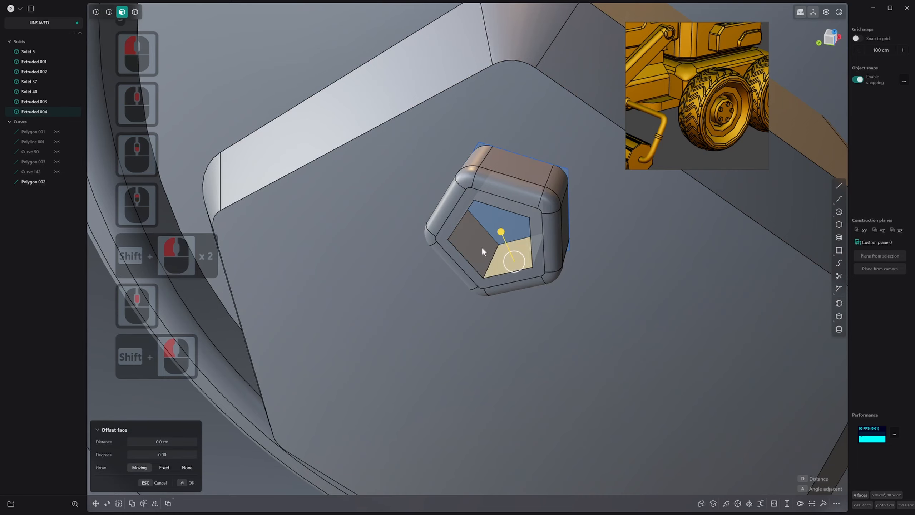
pyautogui.keyDown('shift'); pyautogui.click(459, 214); pyautogui.keyUp('shift')
pyautogui.scroll(-1, 459, 213)
pyautogui.moveTo(459, 213); pyautogui.dragTo(472, 232, button='middle')
pyautogui.moveTo(496, 210); pyautogui.dragTo(499, 210)
pyautogui.rightClick(488, 199)
# Round the five inner corner edges of the bolt's pentagonal socket
pyautogui.press('2')
pyautogui.moveTo(488, 202); pyautogui.dragTo(515, 196, button='middle')
pyautogui.moveTo(450, 179); pyautogui.dragTo(459, 228, button='middle')
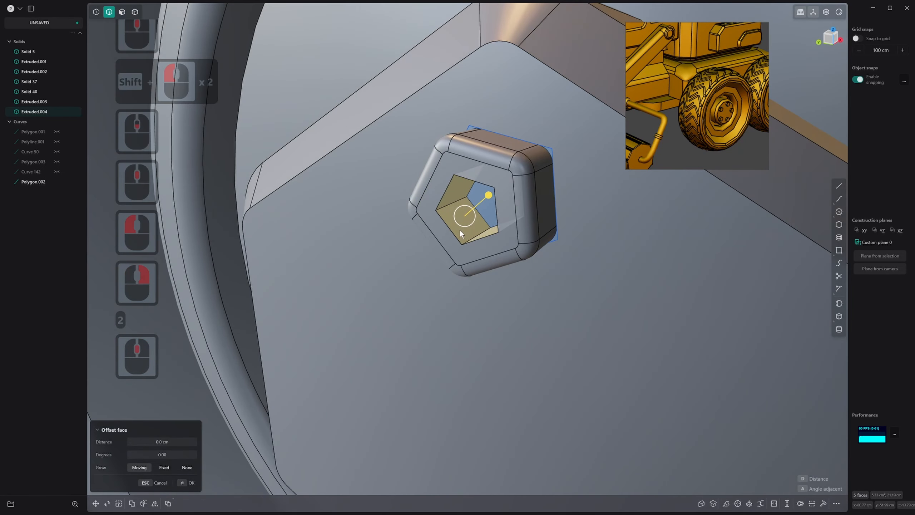
pyautogui.click(453, 204)
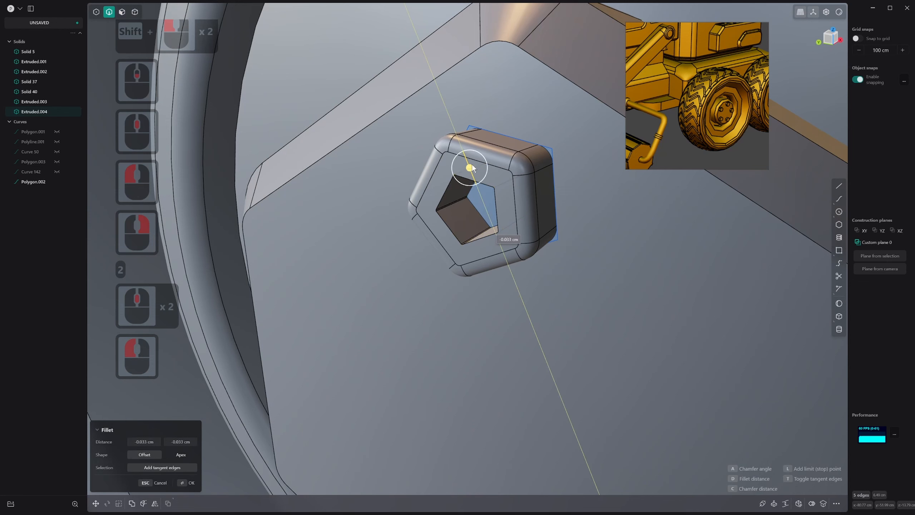
pyautogui.moveTo(475, 160); pyautogui.dragTo(474, 176)
pyautogui.rightClick(472, 177)
# Round the front rim of the bolt's socket
pyautogui.press('2')
pyautogui.click(472, 179)
pyautogui.rightClick(473, 176)
pyautogui.scroll(-14, 516, 206)
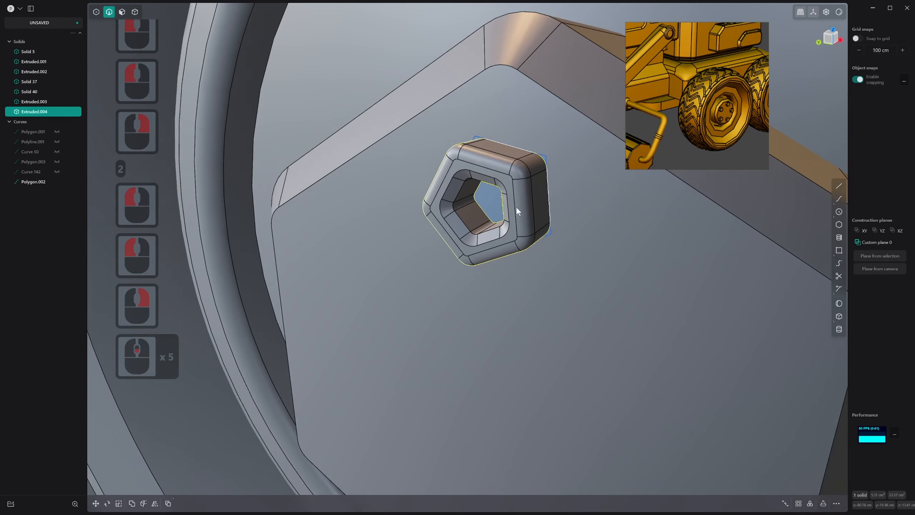
# Delete the leftover pentagon curve around the bolt's base
pyautogui.press('F1')
pyautogui.click(533, 181)
pyautogui.press('x')
pyautogui.scroll(-5, 537, 202)
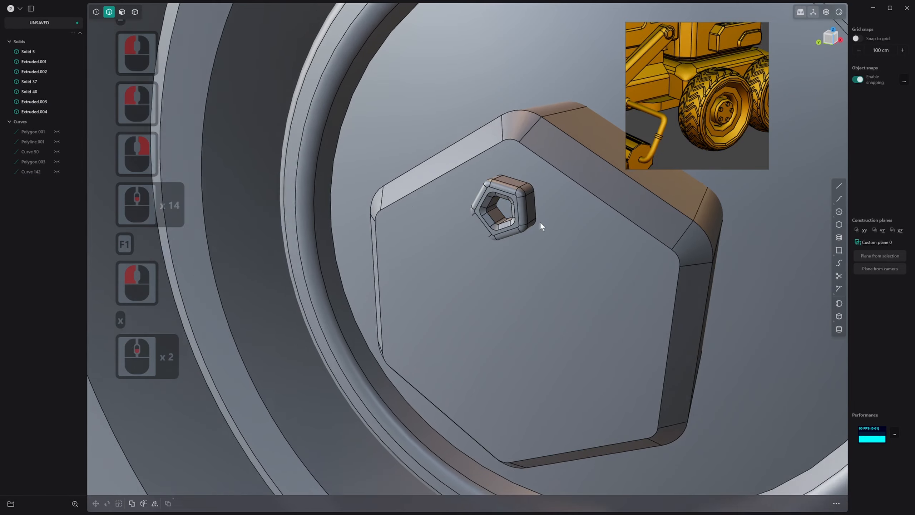
# Switch to solid selection and hide the model's edge lines
pyautogui.moveTo(540, 222); pyautogui.dragTo(535, 209, button='middle')
pyautogui.press('4')
pyautogui.hotkey('alt', 'q')
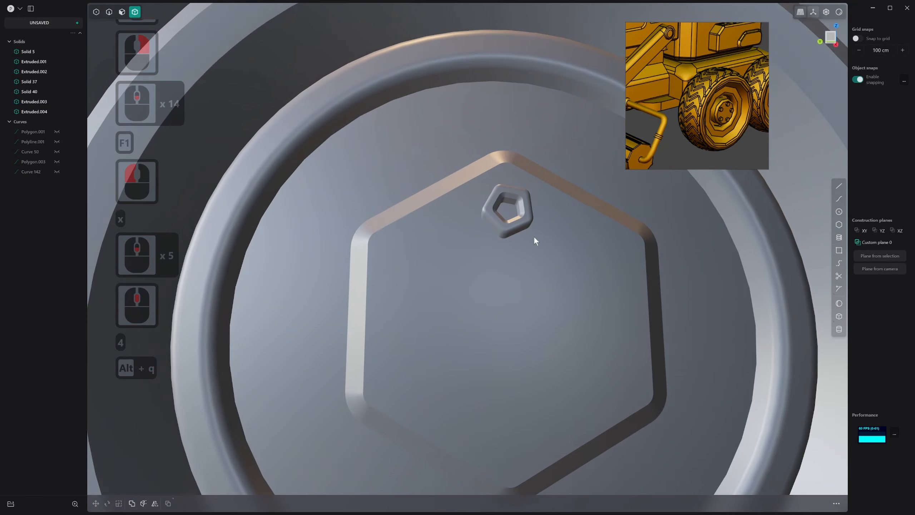
# Flatten the socket bolt along X and move it outward about 0.4 cm along the same axis
pyautogui.moveTo(534, 241); pyautogui.dragTo(507, 220, button='middle')
pyautogui.click(505, 219)
pyautogui.press('s')
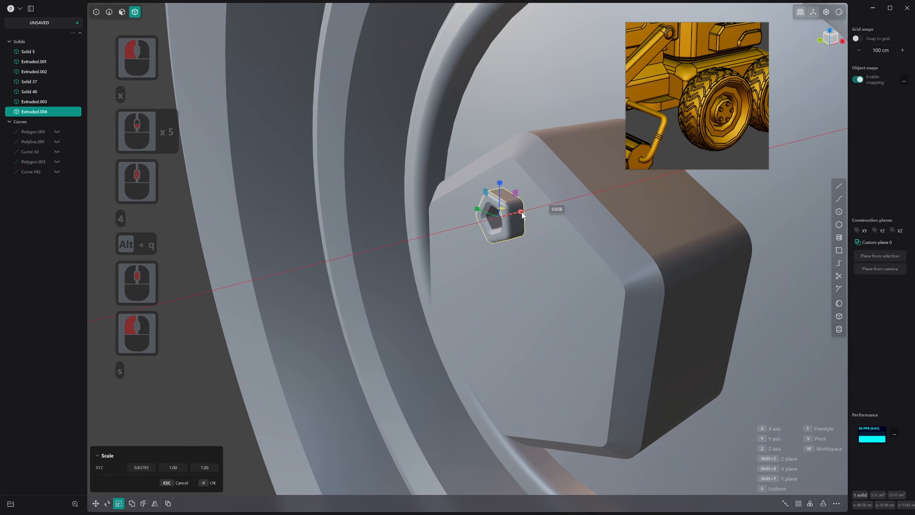
pyautogui.click(517, 215)
pyautogui.rightClick(519, 214)
pyautogui.press('g')
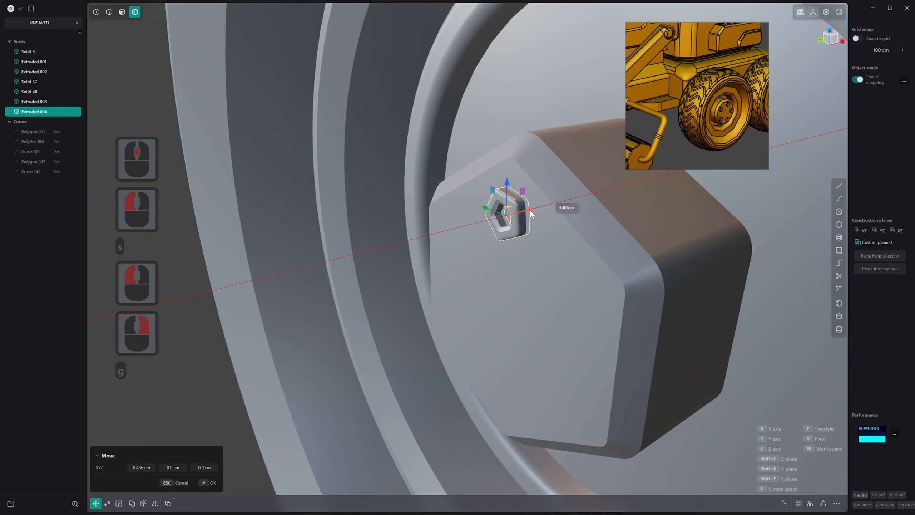
pyautogui.click(530, 210)
pyautogui.rightClick(530, 213)
pyautogui.scroll(-10, 521, 246)
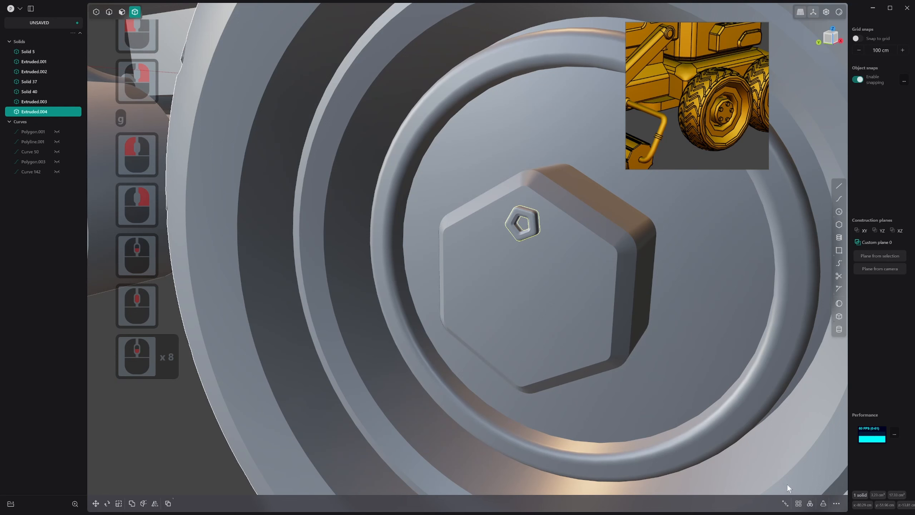
# Radially array the bolt around the centre of the hexagonal block, with 4 bolts over 360 degrees
pyautogui.click(810, 503)
pyautogui.click(522, 291)
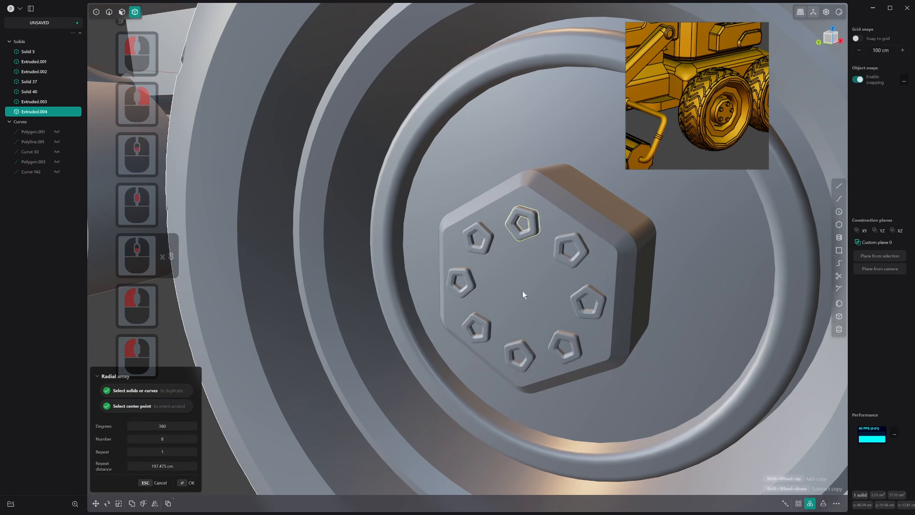
pyautogui.keyDown('shift'); pyautogui.scroll(-3, 522, 291); pyautogui.keyUp('shift')
pyautogui.keyDown('shift'); pyautogui.scroll(-1, 523, 295); pyautogui.keyUp('shift')
pyautogui.press('Return')
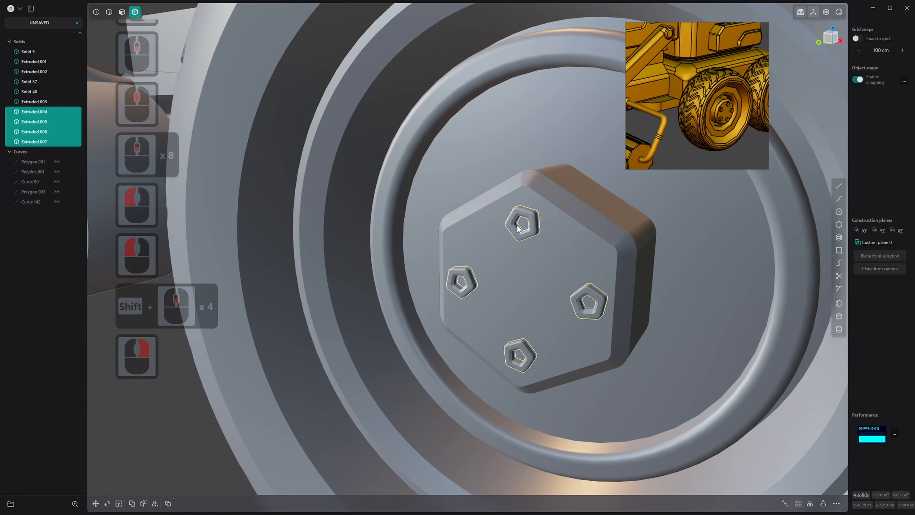
# Copy the upper bolt from its centre and place a flipped copy on the round hub face outside the hexagonal block
pyautogui.click(532, 220)
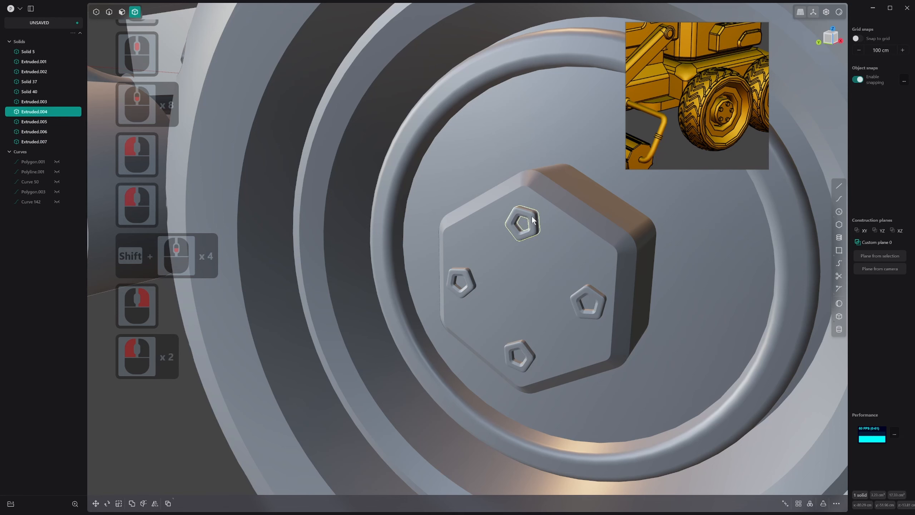
pyautogui.hotkey('ctrl', 'shift', 'c')
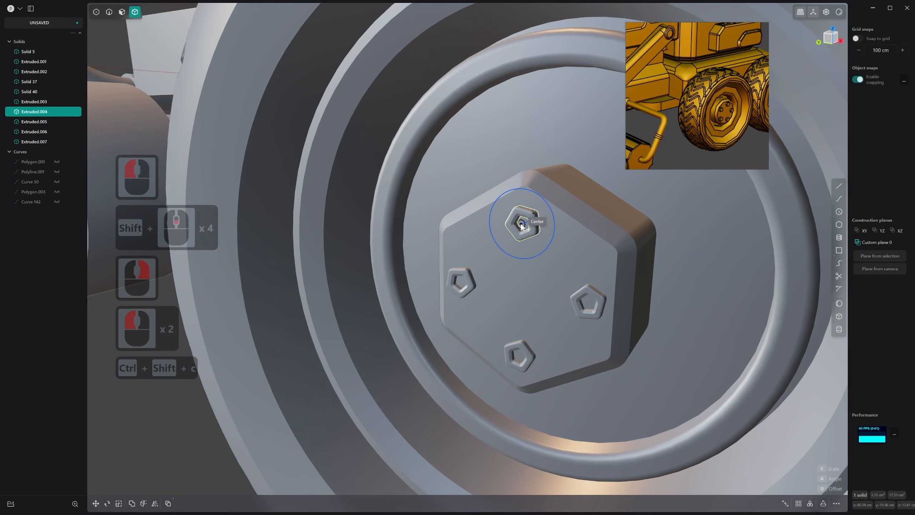
pyautogui.click(521, 225)
pyautogui.keyDown('shift'); pyautogui.moveTo(540, 179); pyautogui.dragTo(429, 229, button='middle'); pyautogui.keyUp('shift')
pyautogui.hotkey('ctrl', 'shift', 'v')
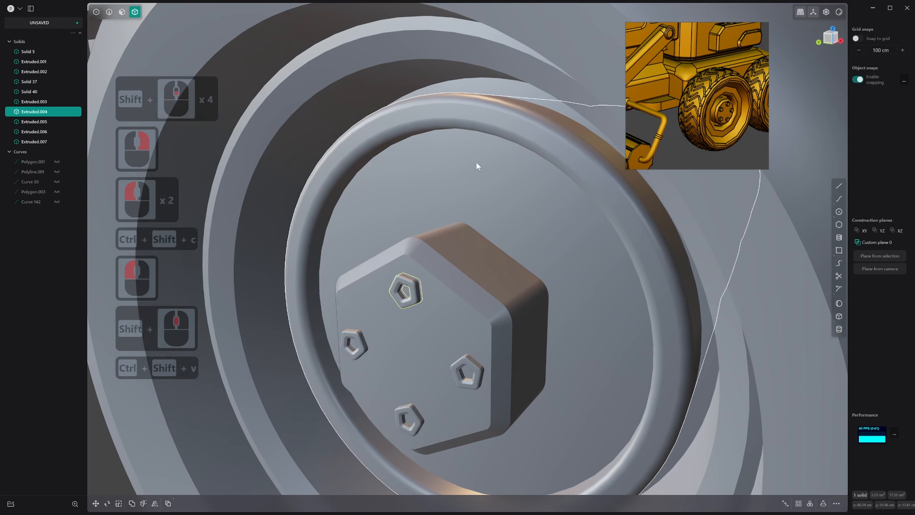
pyautogui.press('f')
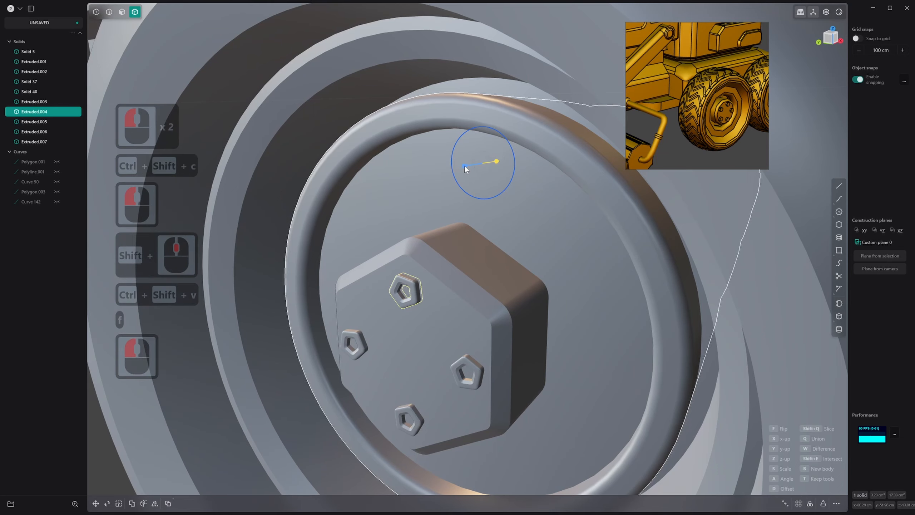
pyautogui.click(489, 163)
pyautogui.click(488, 164)
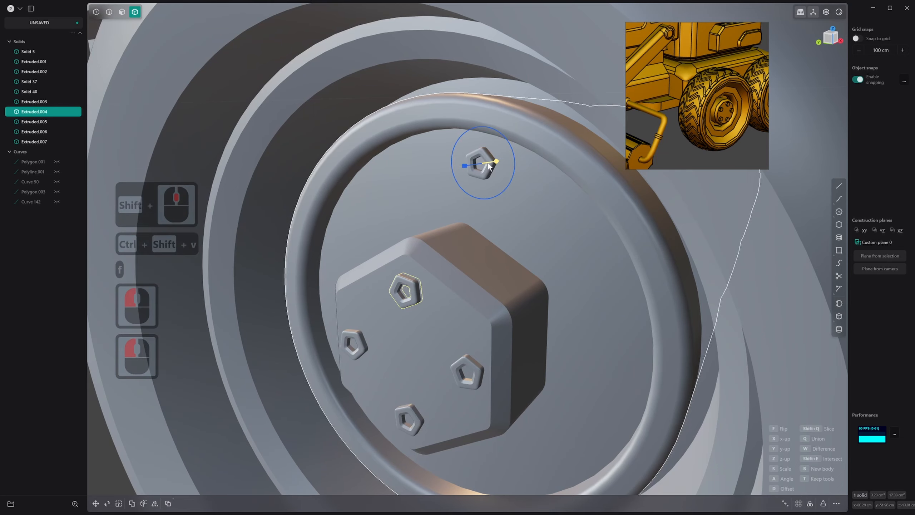
pyautogui.rightClick(489, 164)
pyautogui.scroll(-5, 503, 198)
pyautogui.moveTo(577, 369); pyautogui.dragTo(631, 311, button='middle')
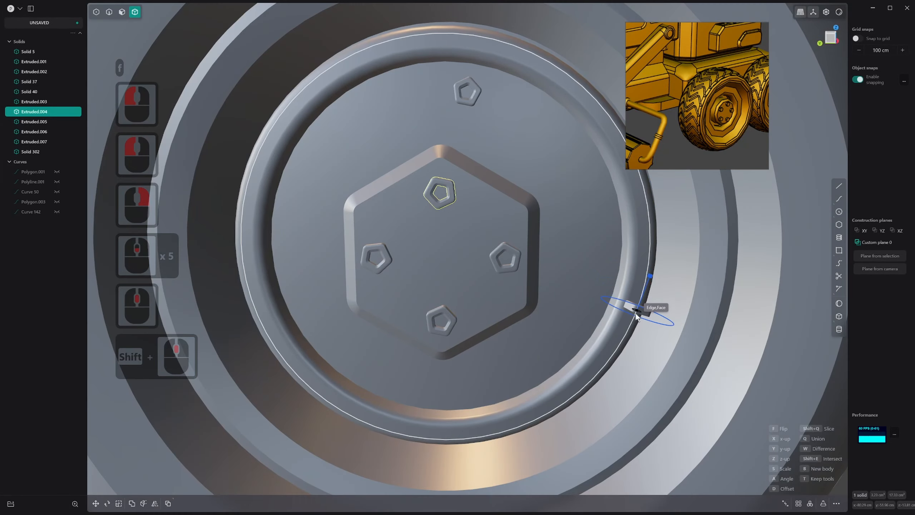
pyautogui.press('Escape')
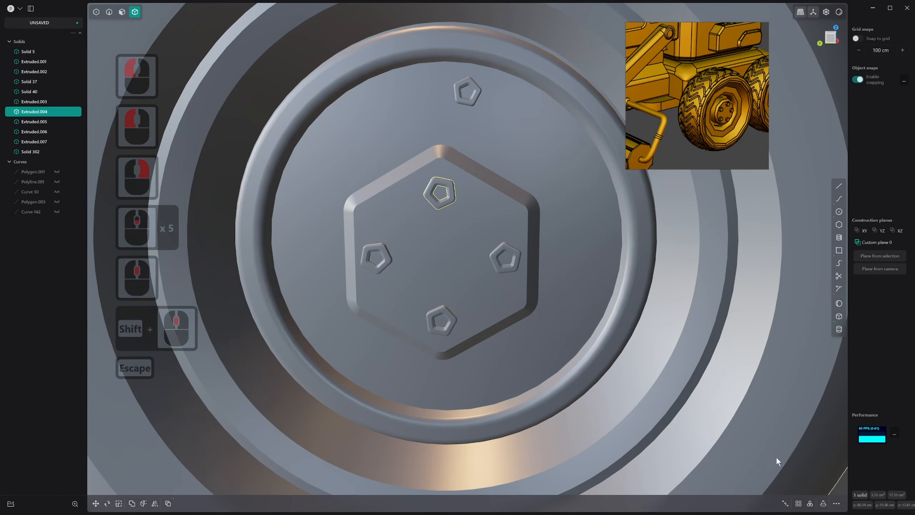
# Radially array the outer bolt around the hub centre into a full ring of 11 bolts
pyautogui.click(810, 504)
pyautogui.press('Escape')
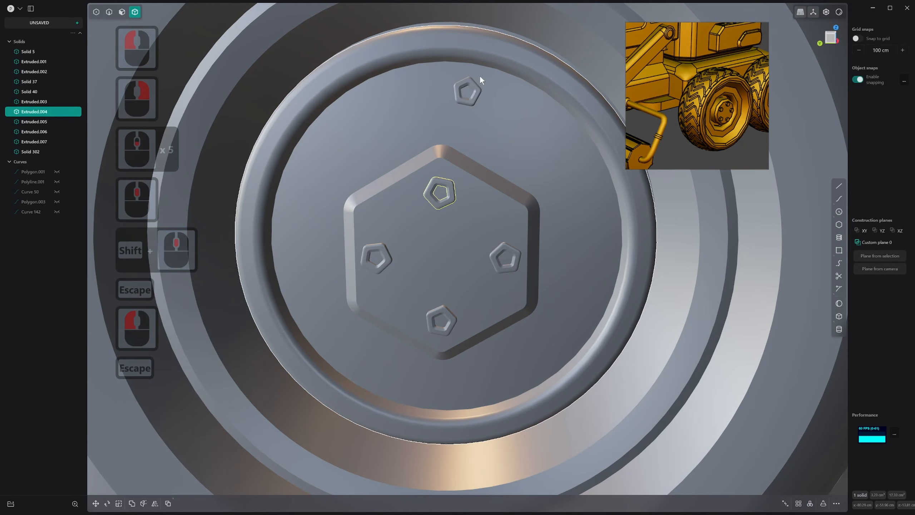
pyautogui.click(476, 90)
pyautogui.click(811, 503)
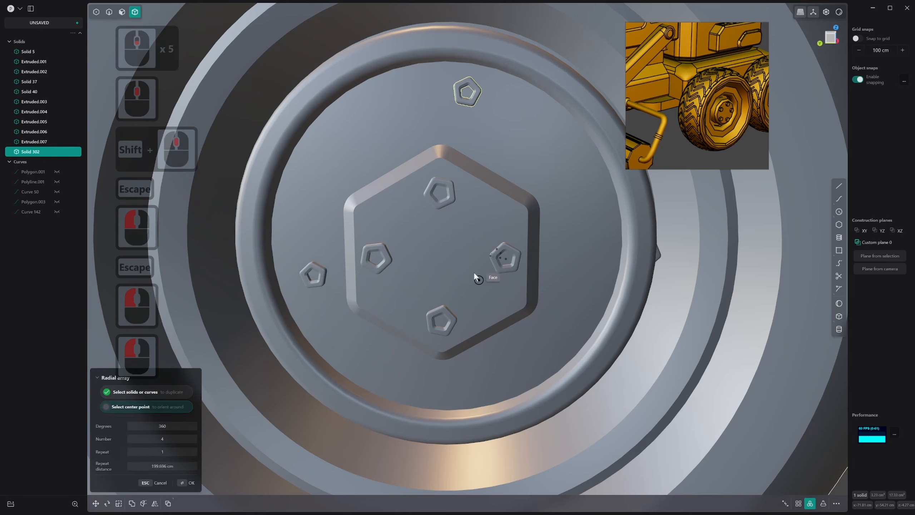
pyautogui.click(437, 256)
pyautogui.keyDown('shift'); pyautogui.scroll(-2, 438, 256); pyautogui.keyUp('shift')
pyautogui.keyDown('shift'); pyautogui.scroll(9, 446, 257); pyautogui.keyUp('shift')
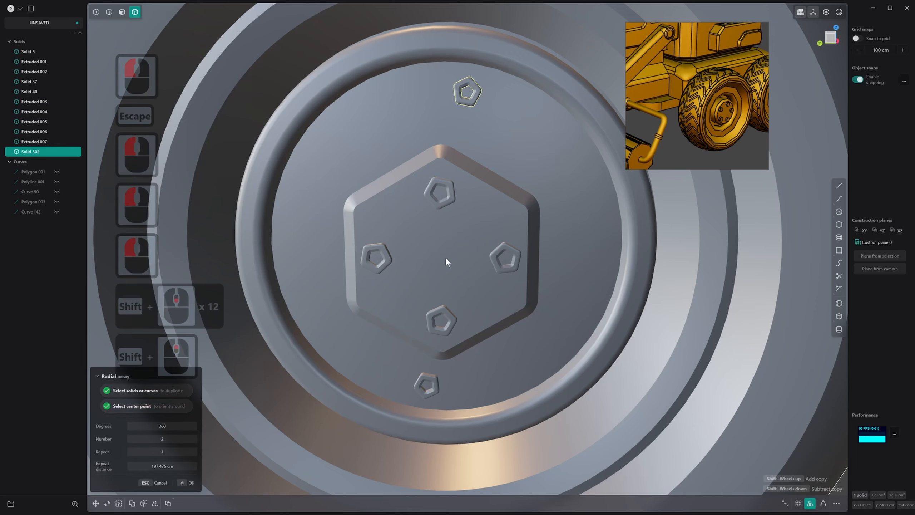
pyautogui.moveTo(445, 258); pyautogui.dragTo(409, 237, button='middle')
pyautogui.rightClick(426, 253)
pyautogui.scroll(-1, 426, 253)
pyautogui.rightClick(429, 239)
pyautogui.scroll(-1, 429, 240)
pyautogui.scroll(-2, 415, 234)
pyautogui.scroll(-11, 423, 177)
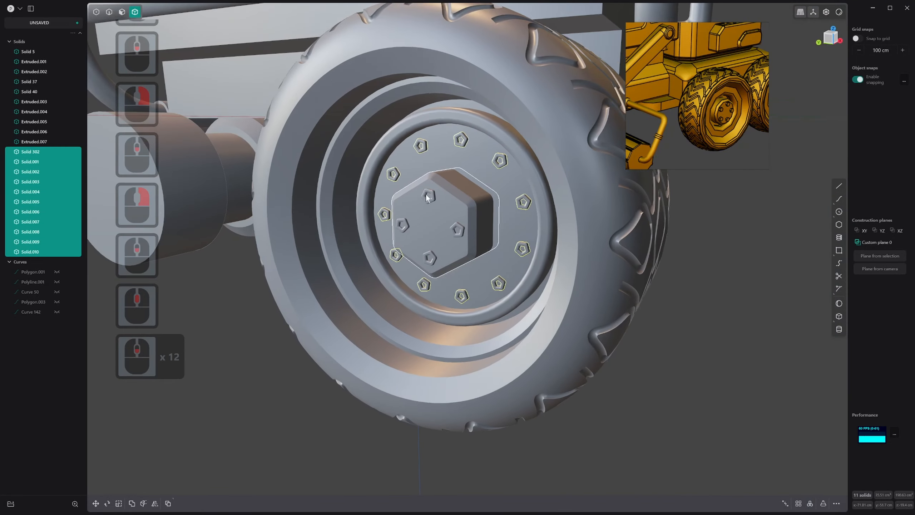
# Select the tire in solid selection mode and show the model's edge lines again
pyautogui.press('4')
pyautogui.press('5')
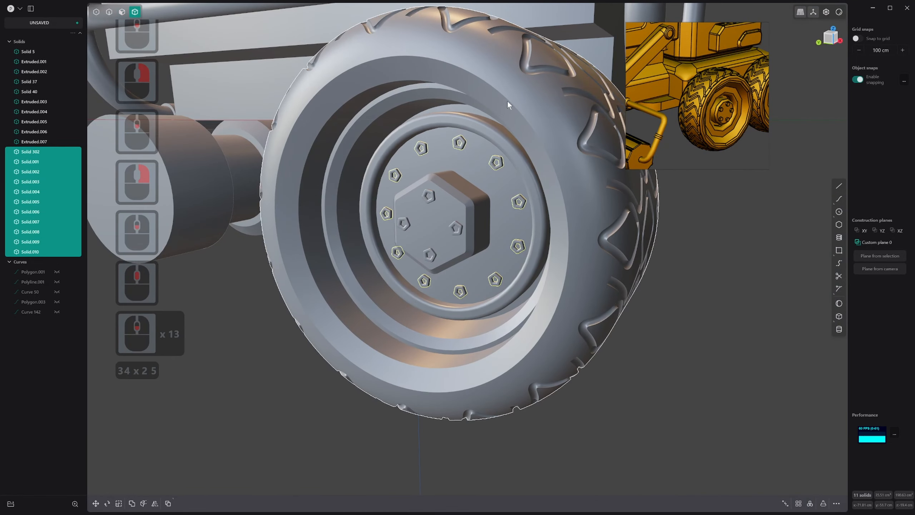
pyautogui.click(539, 86)
pyautogui.click(542, 96)
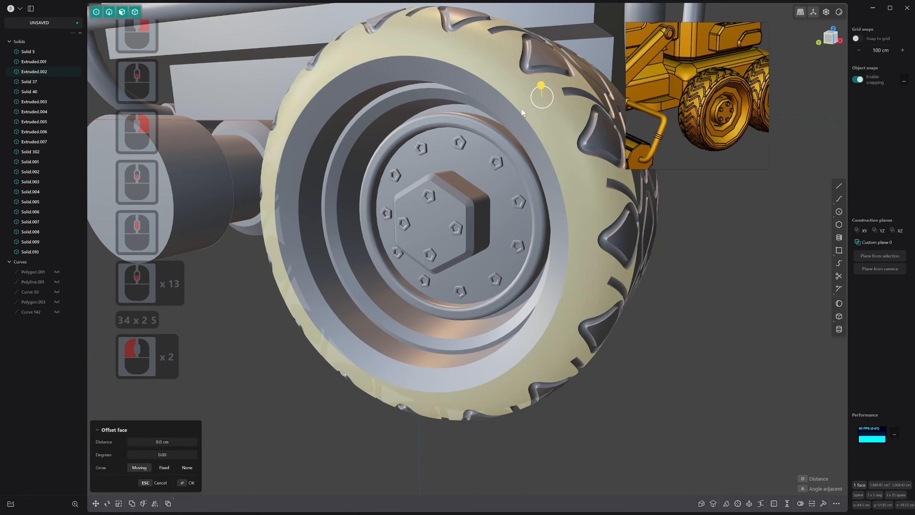
pyautogui.press('4')
pyautogui.doubleClick(500, 92)
pyautogui.hotkey('alt', 'q')
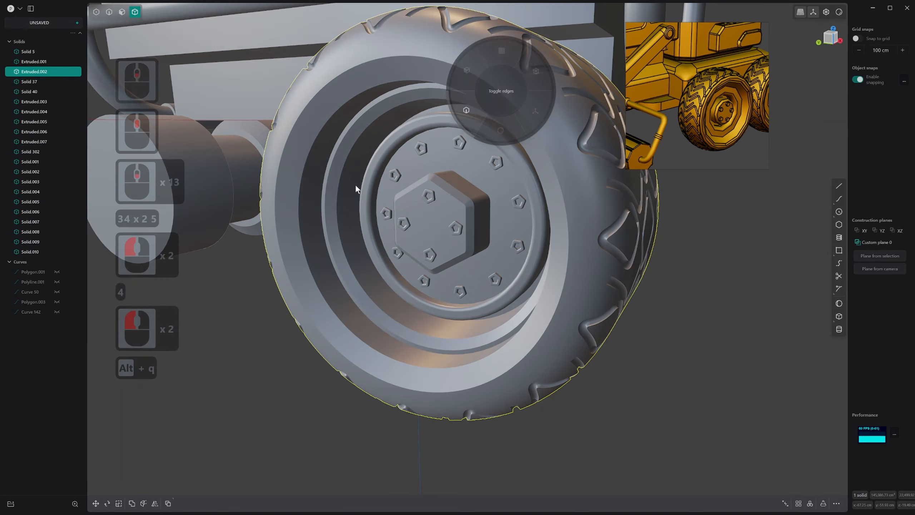
pyautogui.scroll(-5, 431, 163)
pyautogui.press('q')
pyautogui.moveTo(354, 115); pyautogui.dragTo(574, 310)
pyautogui.press('Escape')
# Union the hexagonal block and all of the bolts with the wheel's axle body
pyautogui.click(473, 175)
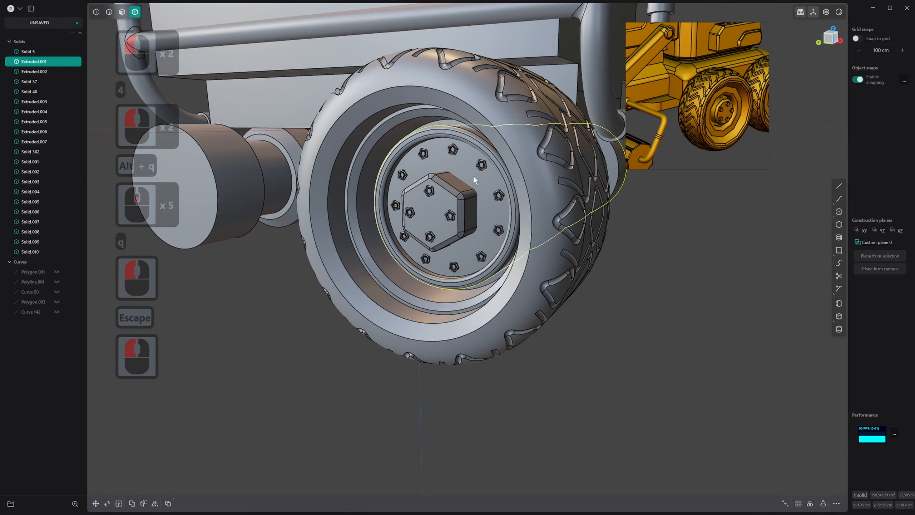
pyautogui.press('q')
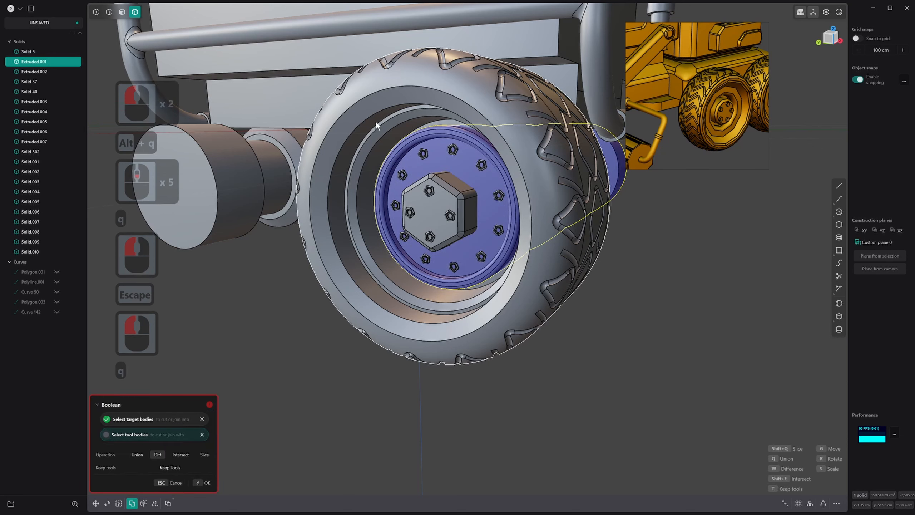
pyautogui.moveTo(392, 164); pyautogui.dragTo(520, 281)
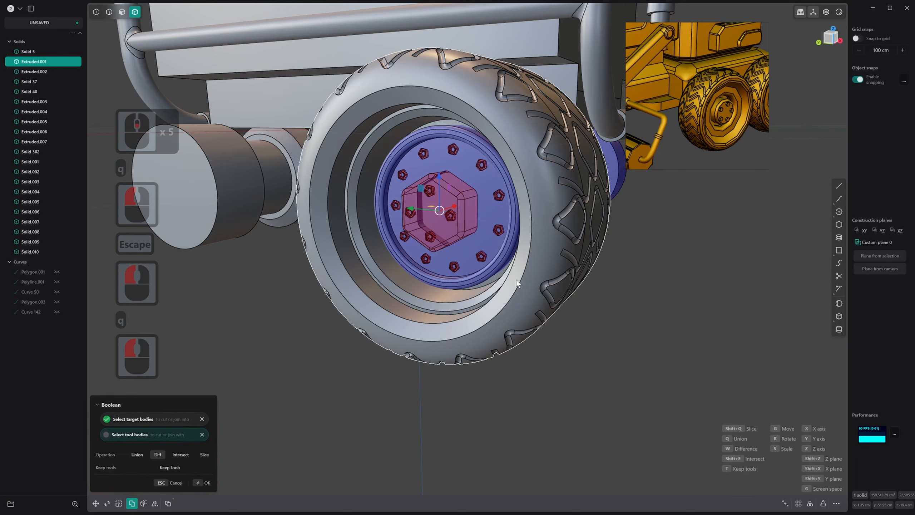
pyautogui.press('q')
pyautogui.rightClick(479, 226)
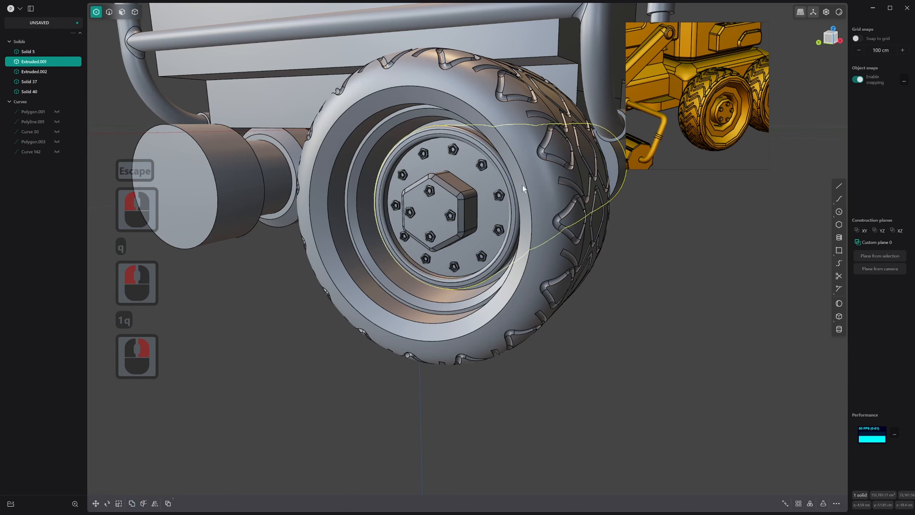
pyautogui.scroll(-2, 502, 237)
pyautogui.click(666, 255)
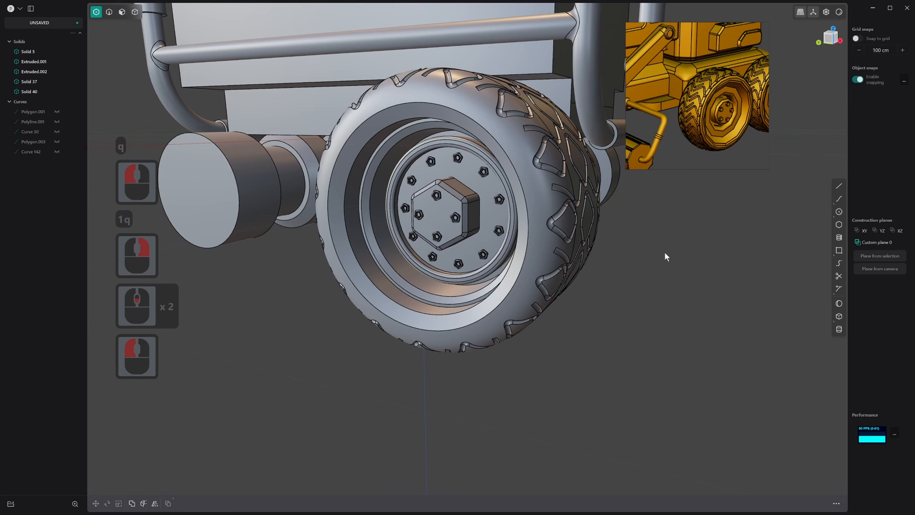
# Mirror the detailed axle body across the rover's lengthwise centre plane and merge the two halves
pyautogui.scroll(-5, 557, 267)
pyautogui.moveTo(558, 267); pyautogui.dragTo(598, 250, button='middle')
pyautogui.press('3')
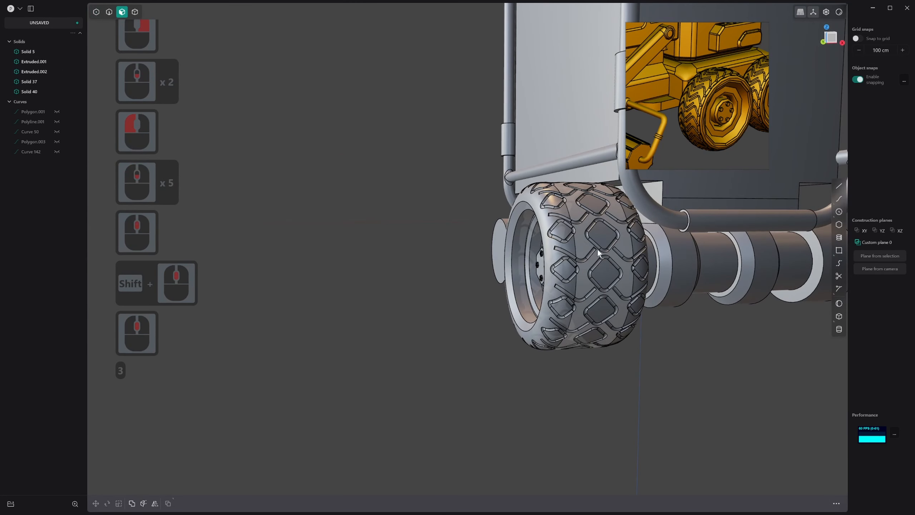
pyautogui.scroll(-3, 618, 286)
pyautogui.moveTo(619, 287); pyautogui.dragTo(652, 274, button='middle')
pyautogui.press('4')
pyautogui.click(681, 263)
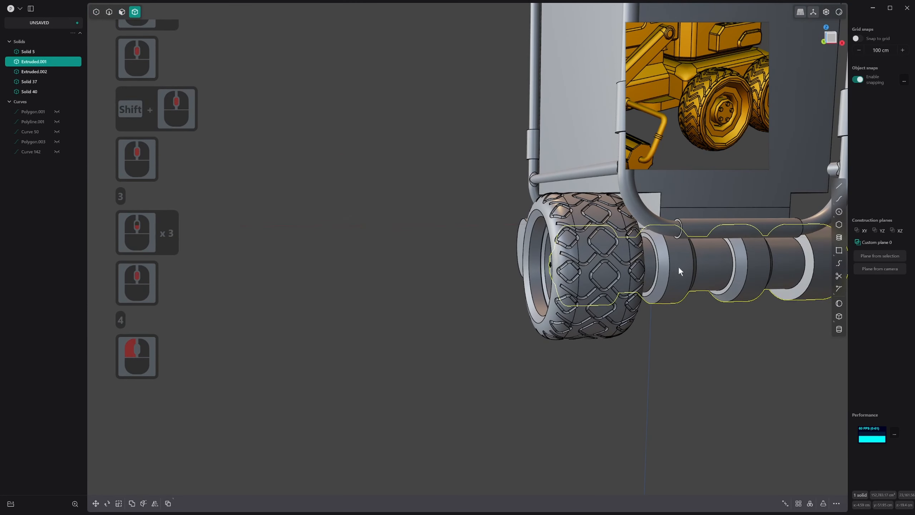
pyautogui.hotkey('alt', 'x')
pyautogui.click(636, 223)
pyautogui.scroll(-9, 646, 277)
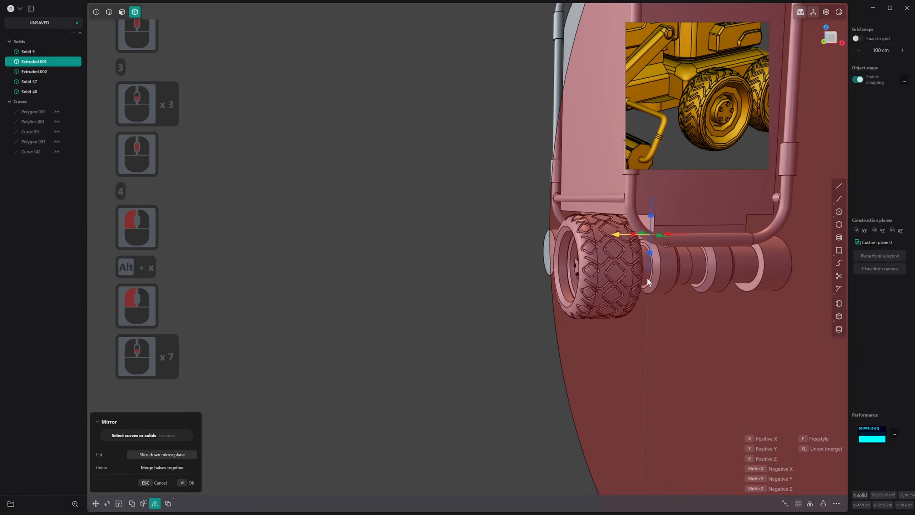
pyautogui.keyDown('shift'); pyautogui.scroll(-2, 646, 276); pyautogui.keyUp('shift')
pyautogui.keyDown('shift'); pyautogui.moveTo(646, 277); pyautogui.dragTo(499, 296, button='middle'); pyautogui.keyUp('shift')
pyautogui.press('q')
pyautogui.moveTo(498, 296); pyautogui.dragTo(461, 298)
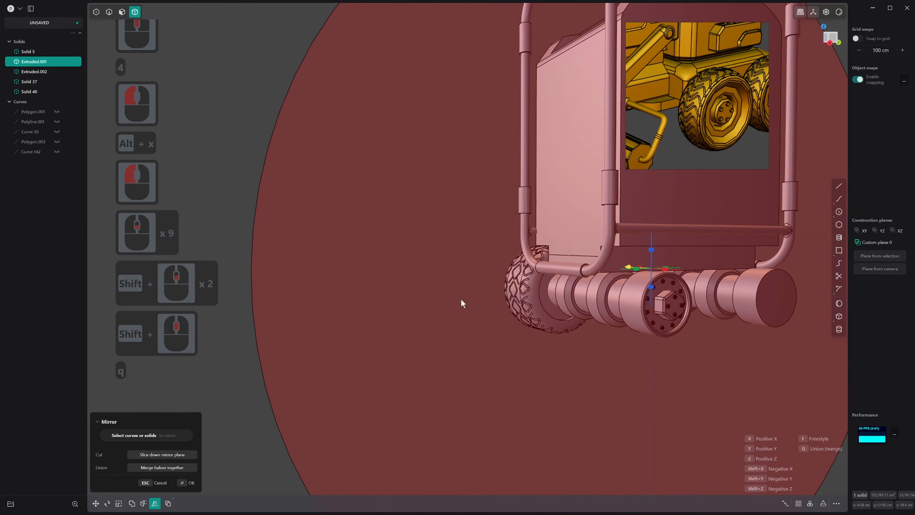
pyautogui.scroll(-1, 461, 299)
pyautogui.rightClick(473, 301)
pyautogui.moveTo(473, 301); pyautogui.dragTo(532, 298, button='middle')
# Mirror the treaded wheel across the rover's lengthwise centre plane onto the other end of the axle
pyautogui.click(372, 257)
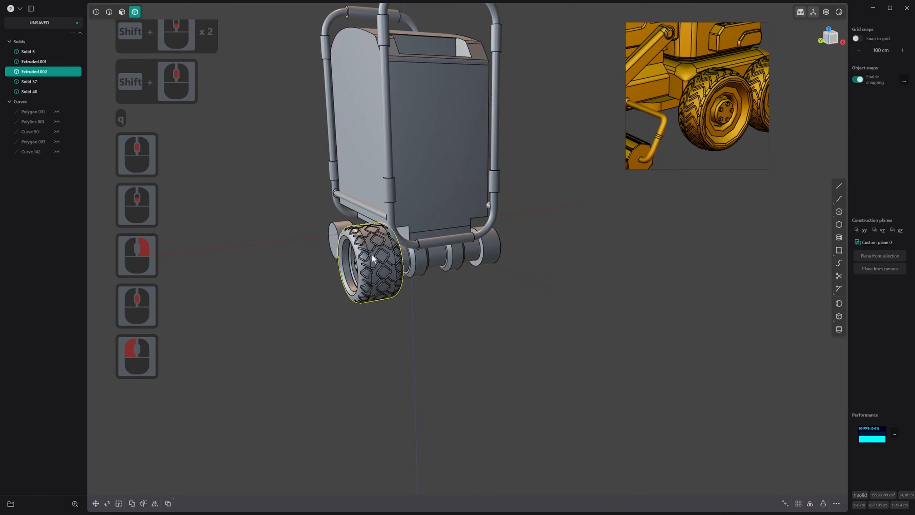
pyautogui.hotkey('alt', 'x')
pyautogui.click(394, 228)
pyautogui.rightClick(541, 288)
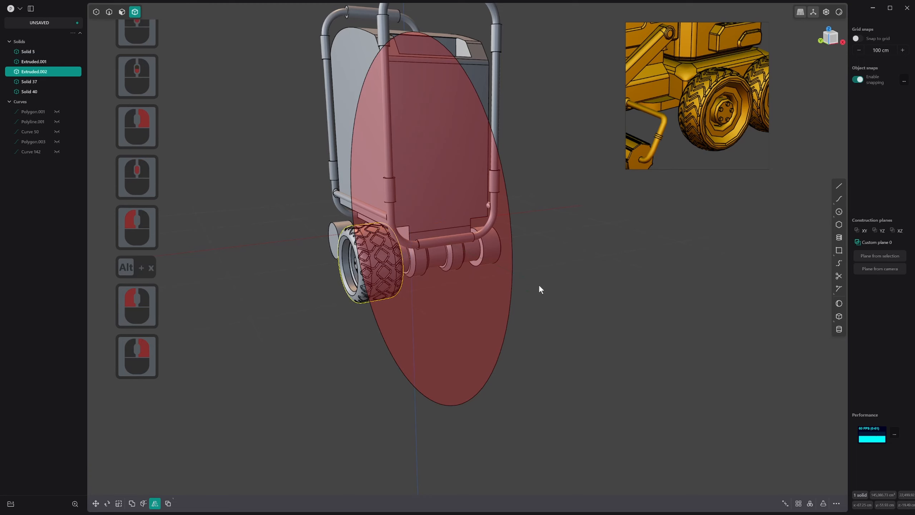
pyautogui.moveTo(554, 299); pyautogui.dragTo(544, 278, button='middle')
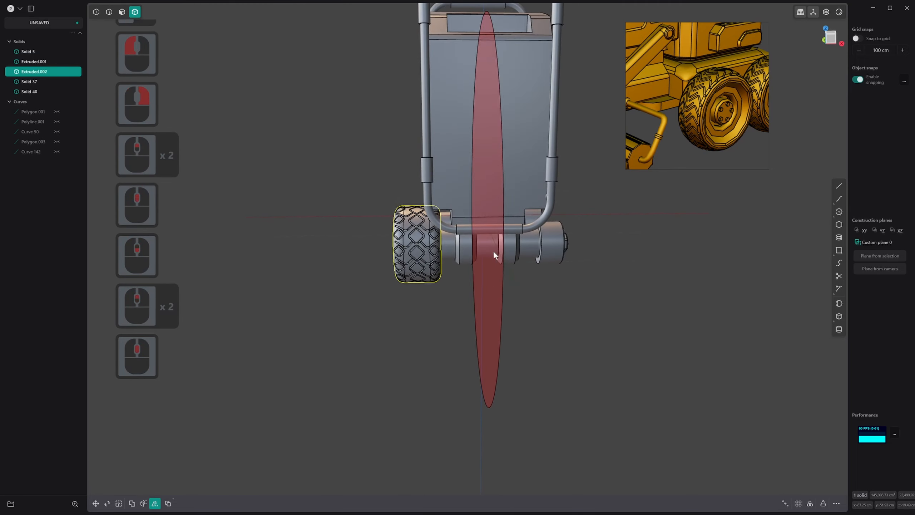
pyautogui.scroll(-1, 510, 229)
pyautogui.moveTo(494, 252); pyautogui.dragTo(505, 290, button='middle')
pyautogui.rightClick(498, 276)
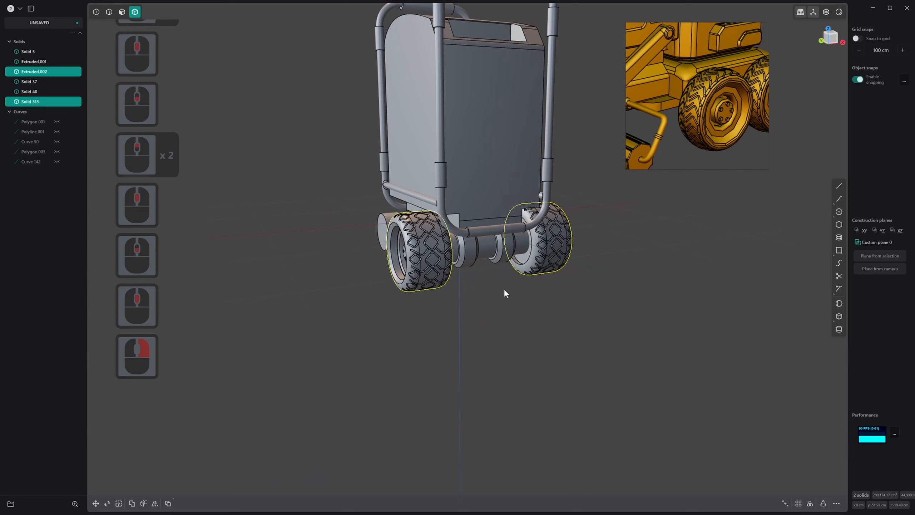
# Delete the old undetailed axle that has no wheels
pyautogui.keyDown('shift'); pyautogui.click(497, 249); pyautogui.keyUp('shift')
pyautogui.moveTo(398, 260); pyautogui.dragTo(314, 216, button='middle')
pyautogui.click(365, 228)
pyautogui.press('x')
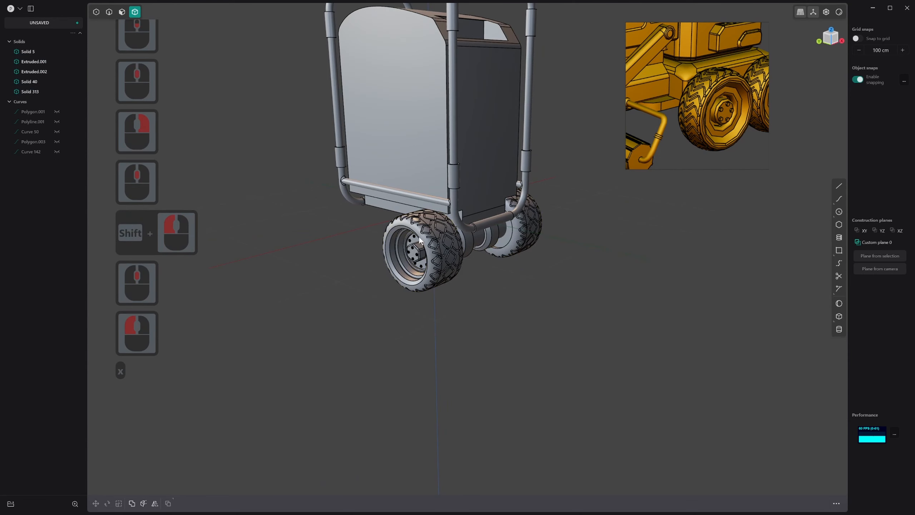
# Mirror the axle and both of its wheels across the rover's widthwise centre plane to form the second wheel pair
pyautogui.keyDown('shift'); pyautogui.click(454, 241); pyautogui.keyUp('shift')
pyautogui.keyDown('shift'); pyautogui.click(501, 236); pyautogui.keyUp('shift')
pyautogui.hotkey('alt', 'x')
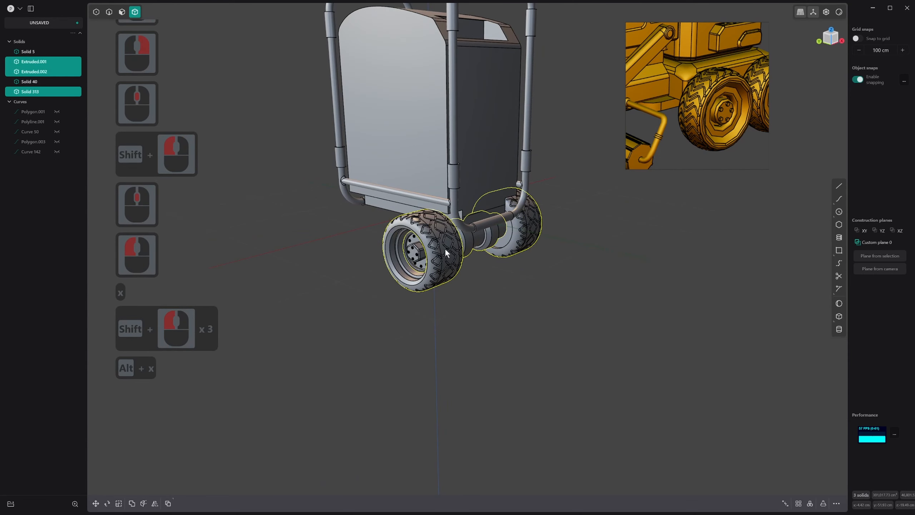
pyautogui.moveTo(516, 237); pyautogui.dragTo(469, 257, button='middle')
pyautogui.click(400, 229)
pyautogui.scroll(-1, 410, 244)
pyautogui.moveTo(410, 243); pyautogui.dragTo(463, 244, button='middle')
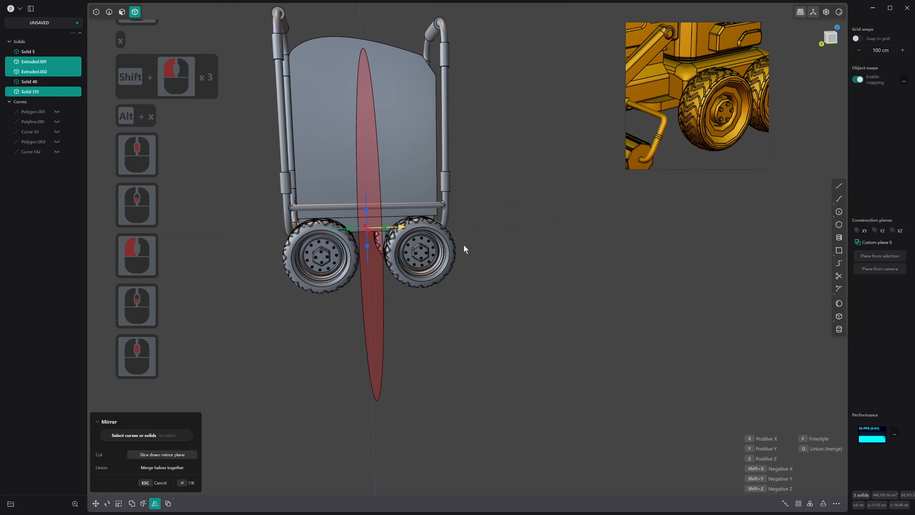
pyautogui.moveTo(522, 259); pyautogui.dragTo(522, 246, button='middle')
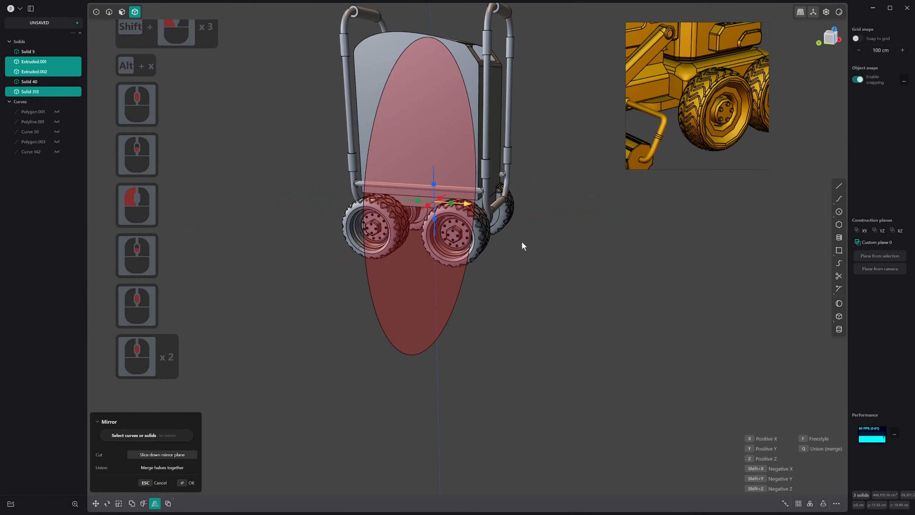
pyautogui.rightClick(543, 229)
pyautogui.moveTo(598, 219); pyautogui.dragTo(620, 322, button='middle')
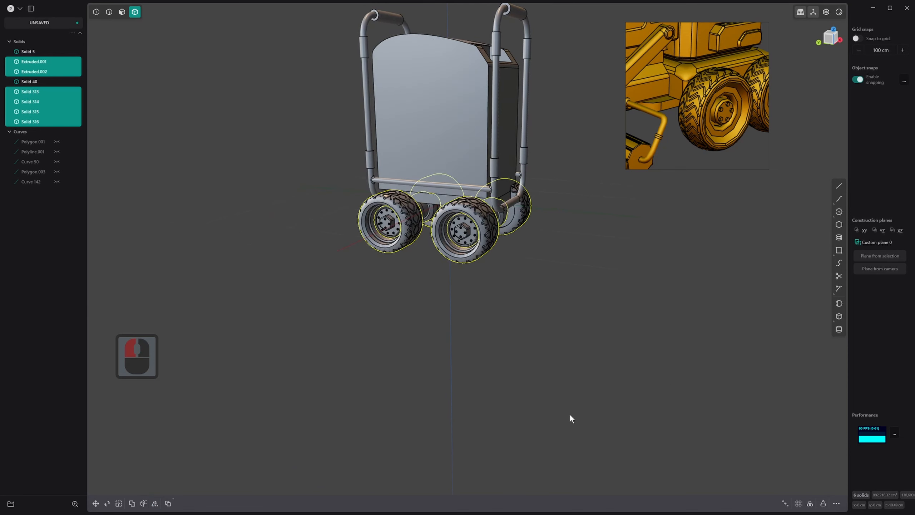
# Focus the reference board on the dark four-wheeled rover image and compare the model's wheels with it
pyautogui.scroll(-9, 691, 69)
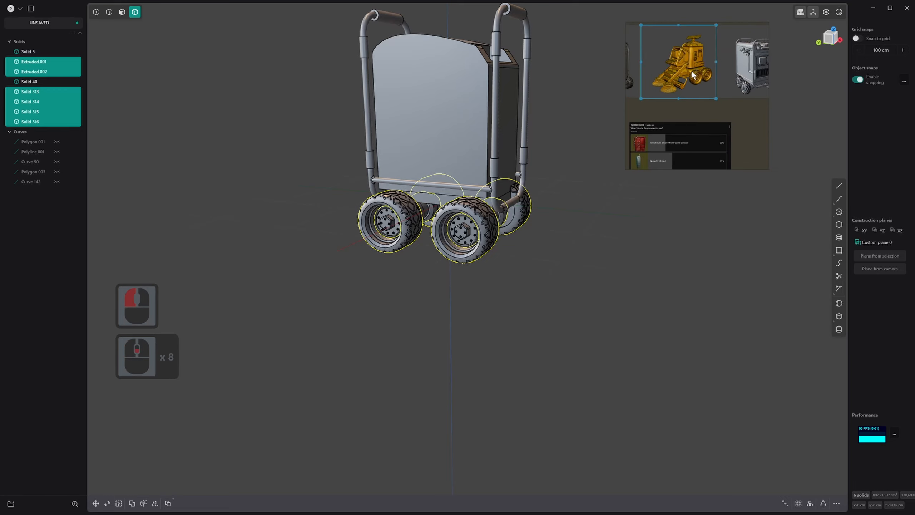
pyautogui.moveTo(691, 70); pyautogui.dragTo(734, 124, button='middle')
pyautogui.doubleClick(674, 109)
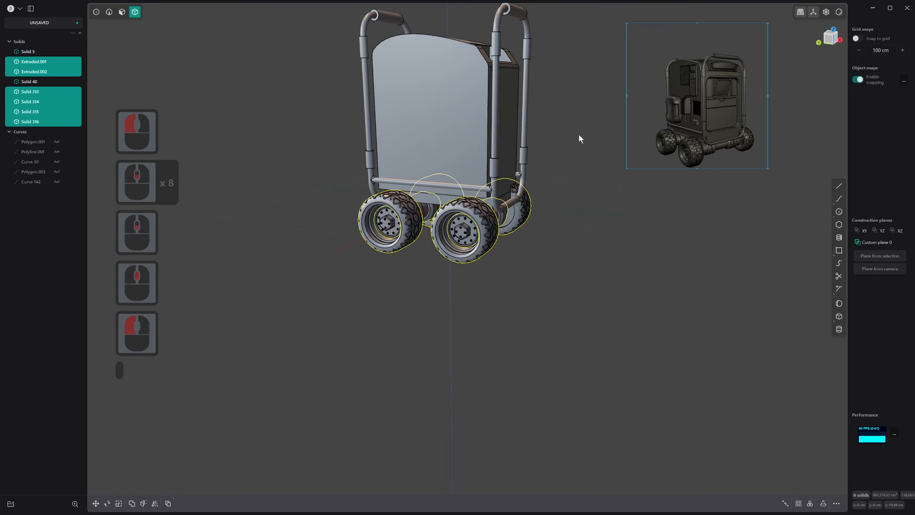
pyautogui.moveTo(580, 135); pyautogui.dragTo(563, 233, button='middle')
pyautogui.scroll(5, 562, 137)
pyautogui.scroll(1, 579, 223)
pyautogui.scroll(6, 564, 233)
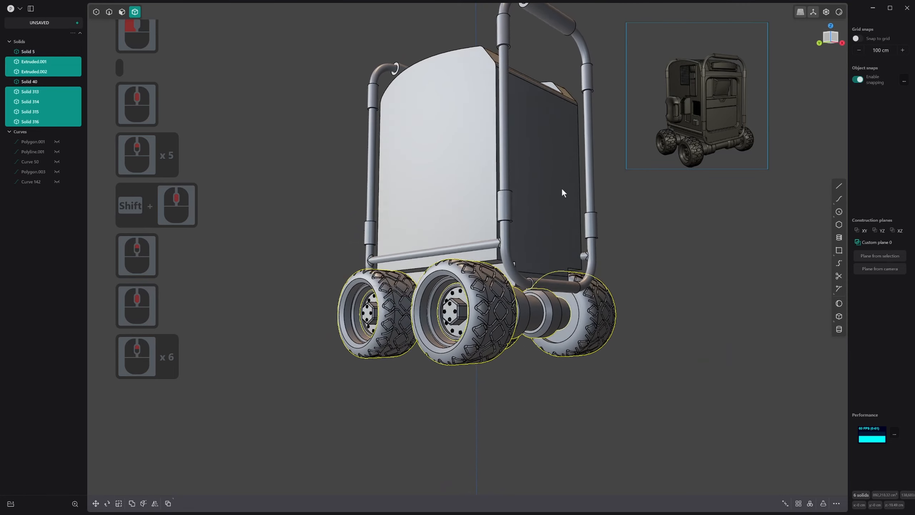
pyautogui.moveTo(562, 189); pyautogui.dragTo(617, 266, button='middle')
pyautogui.scroll(3, 520, 326)
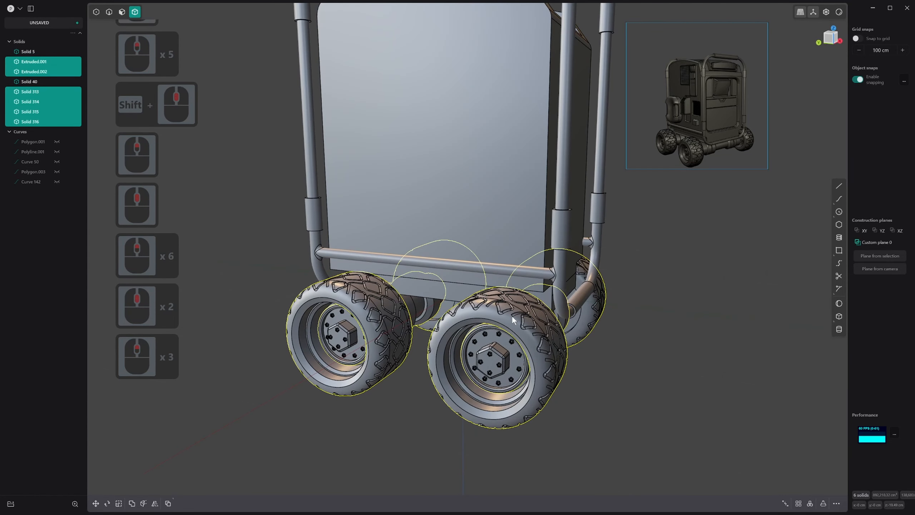
# Examine a front wheel's tread, rim, hub and bolts up close
pyautogui.click(513, 317)
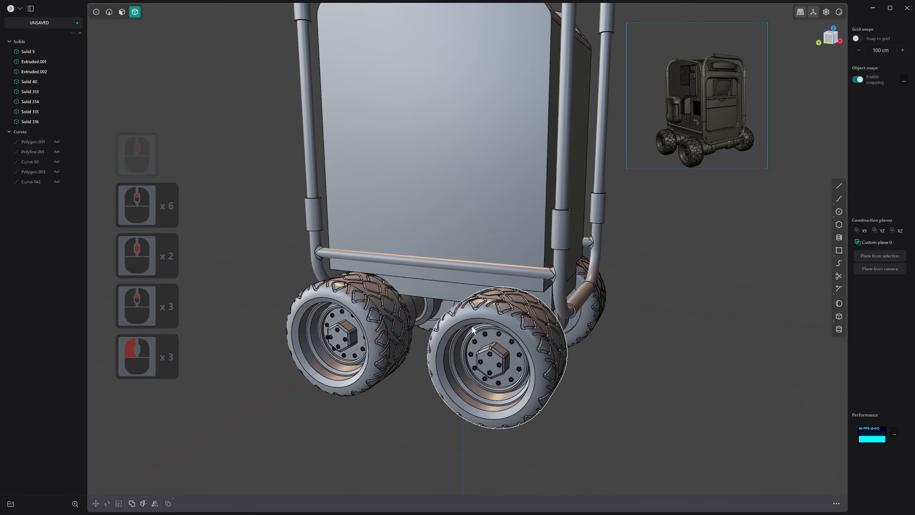
pyautogui.scroll(9, 495, 316)
pyautogui.moveTo(524, 311); pyautogui.dragTo(577, 349, button='middle')
pyautogui.scroll(-1, 500, 299)
pyautogui.scroll(4, 541, 359)
pyautogui.scroll(-20, 541, 359)
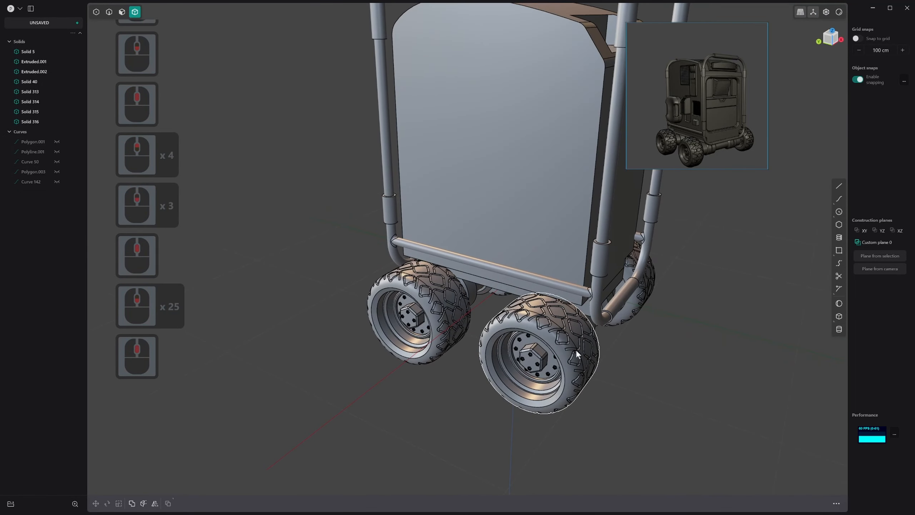
pyautogui.click(559, 326)
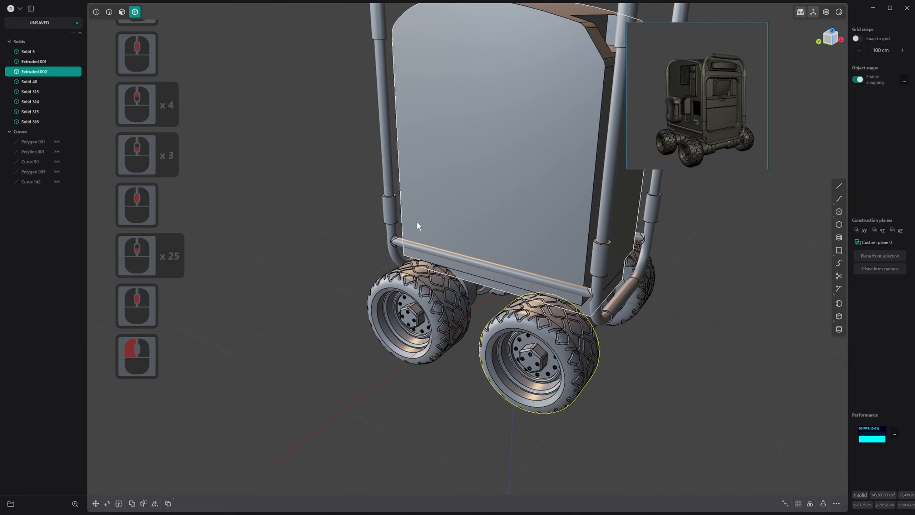
pyautogui.scroll(20, 500, 342)
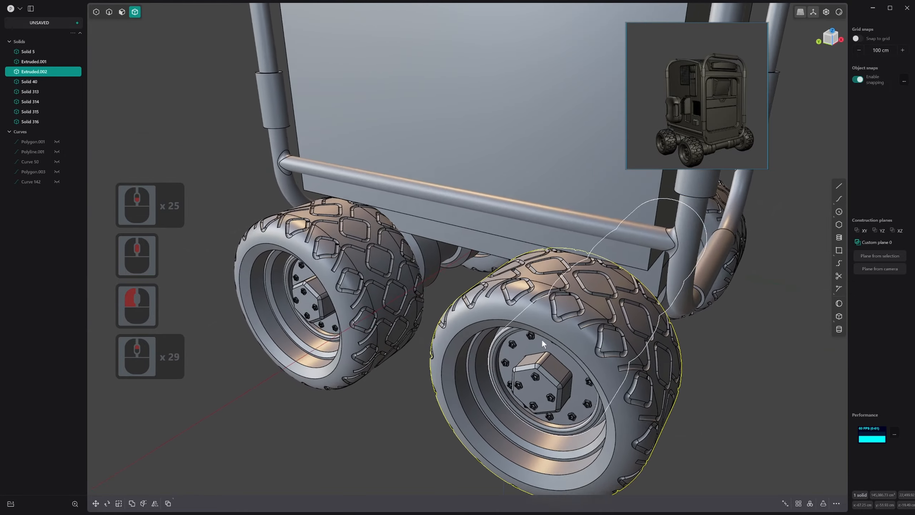
pyautogui.scroll(-1, 542, 339)
pyautogui.moveTo(541, 359)
pyautogui.mouseDown(button='middle')
pyautogui.moveTo(525, 309)
pyautogui.moveTo(534, 347)
pyautogui.mouseUp(button='middle')
pyautogui.scroll(20, 535, 335)
pyautogui.scroll(8, 533, 347)
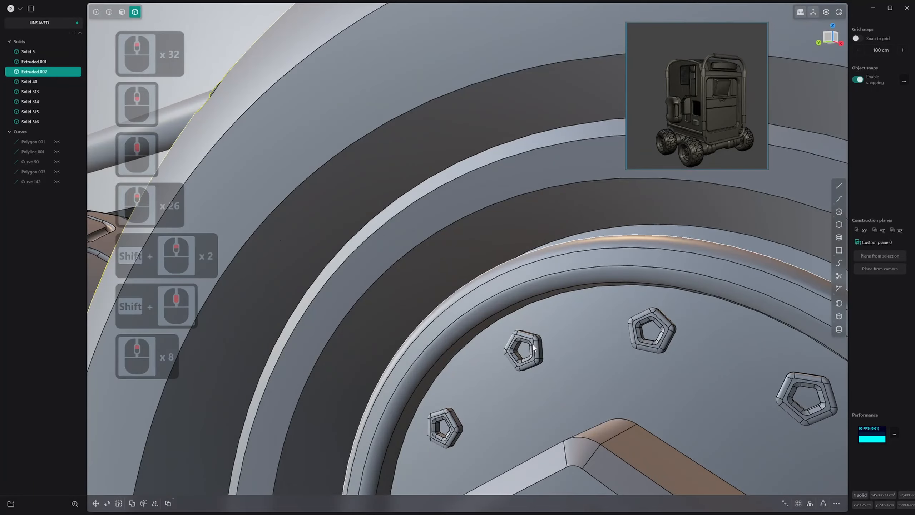
pyautogui.press('3')
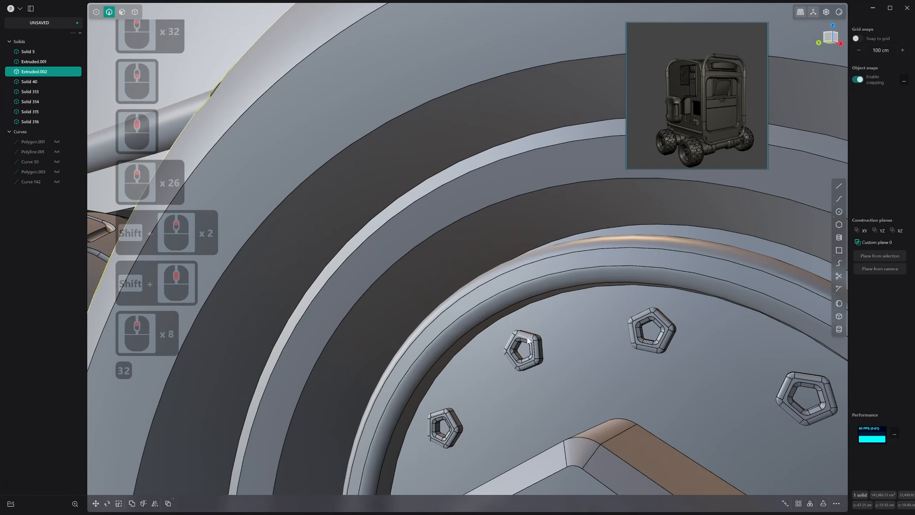
pyautogui.scroll(-11, 563, 340)
pyautogui.moveTo(577, 356); pyautogui.dragTo(598, 381, button='middle')
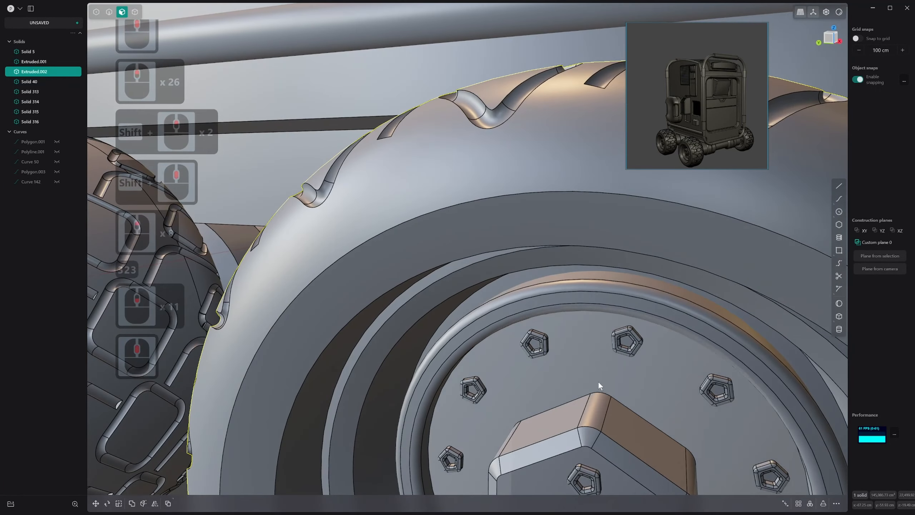
pyautogui.scroll(-11, 605, 351)
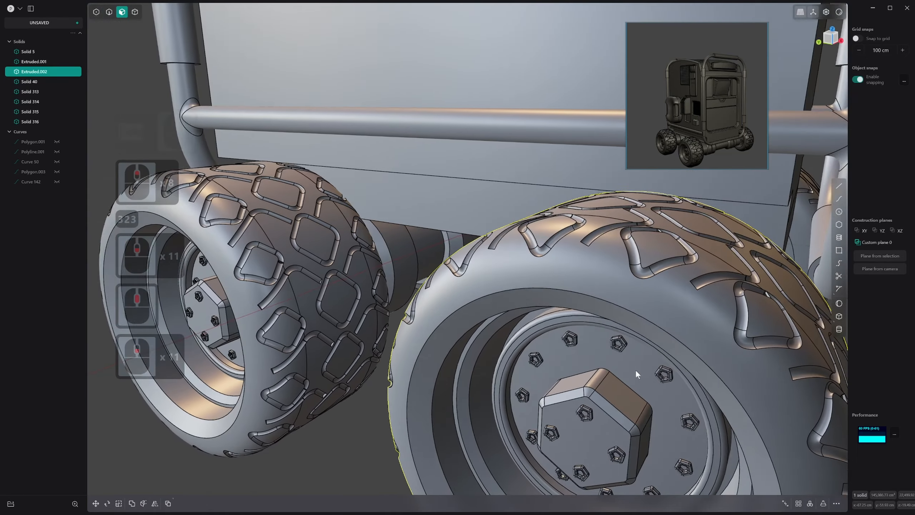
# Examine the whole rover from several angles against the dark reference image
pyautogui.scroll(-16, 653, 357)
pyautogui.moveTo(636, 370); pyautogui.dragTo(640, 285, button='middle')
pyautogui.keyDown('shift'); pyautogui.scroll(-2, 653, 357); pyautogui.keyUp('shift')
pyautogui.moveTo(640, 285); pyautogui.dragTo(636, 304, button='middle')
pyautogui.scroll(-1, 557, 336)
pyautogui.keyDown('shift'); pyautogui.scroll(-1, 557, 336); pyautogui.keyUp('shift')
pyautogui.scroll(-12, 571, 306)
pyautogui.keyDown('shift'); pyautogui.scroll(-5, 570, 306); pyautogui.keyUp('shift')
pyautogui.keyDown('shift'); pyautogui.scroll(1, 582, 320); pyautogui.keyUp('shift')
pyautogui.scroll(-3, 580, 315)
pyautogui.moveTo(604, 273); pyautogui.dragTo(600, 261, button='middle')
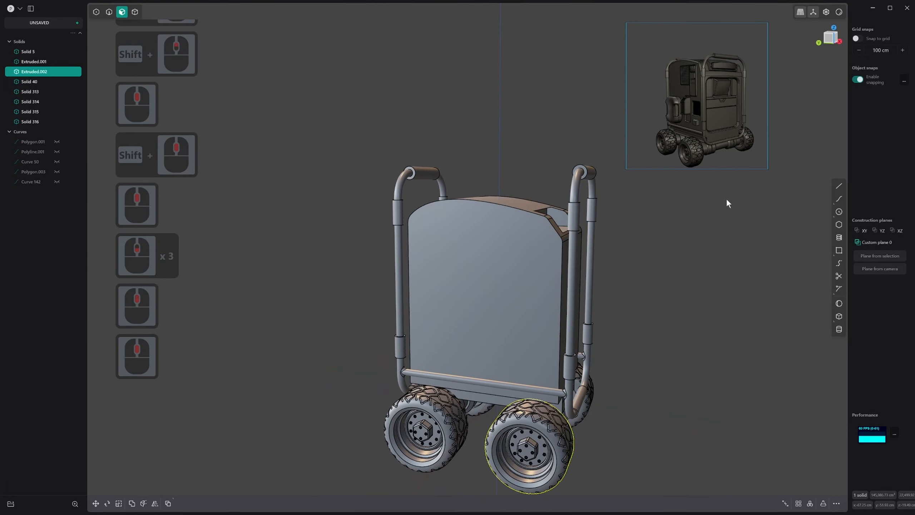
pyautogui.moveTo(726, 198); pyautogui.dragTo(639, 329, button='middle')
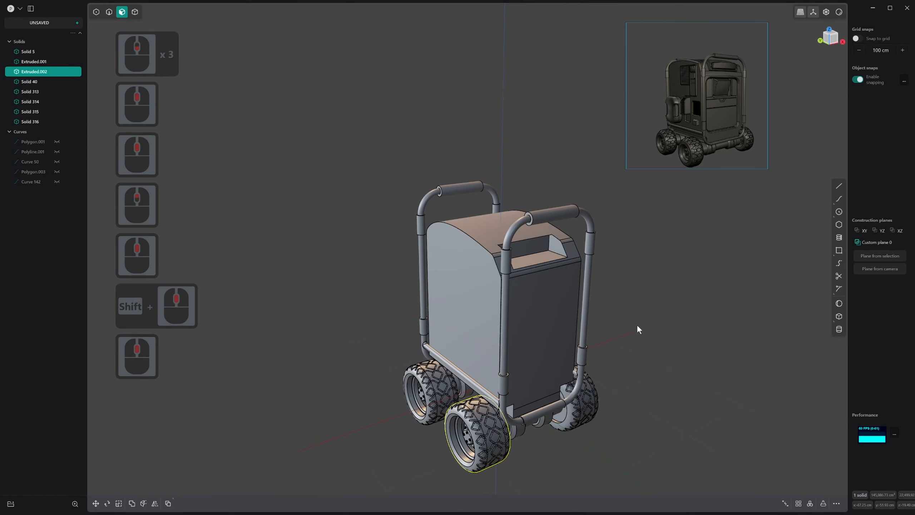
# Shade the model with the solid black matcap and hide the viewport's grid and axis overlays
pyautogui.click(839, 13)
pyautogui.click(856, 76)
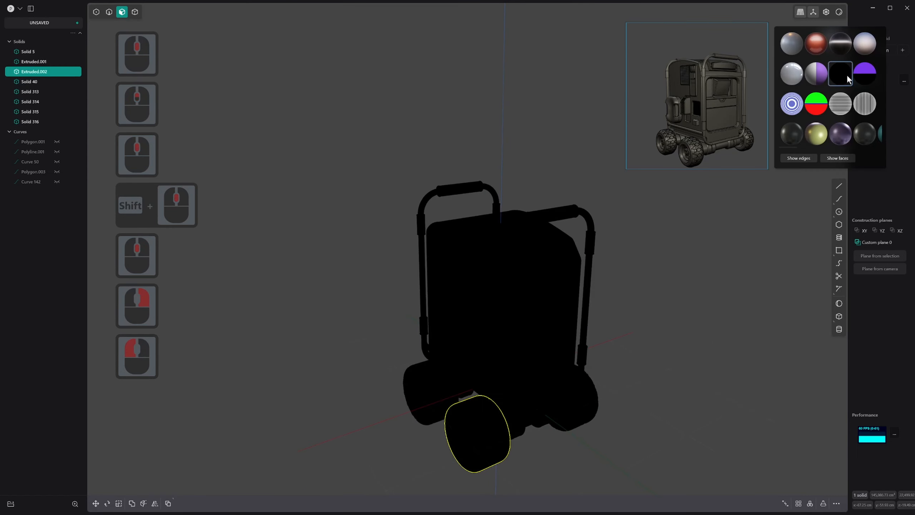
pyautogui.moveTo(611, 275); pyautogui.dragTo(595, 232, button='middle')
pyautogui.moveTo(560, 294); pyautogui.dragTo(614, 302, button='middle')
pyautogui.scroll(-1, 623, 298)
pyautogui.click(624, 297)
pyautogui.scroll(-3, 624, 298)
pyautogui.hotkey('alt', 'shift', 'z')
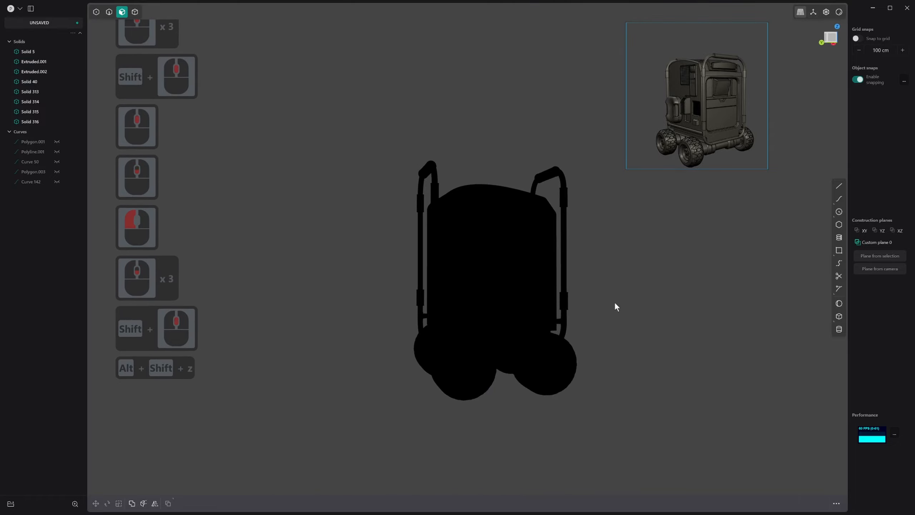
# Examine the rover's black silhouette, both close up at the wheels and frame and as a whole
pyautogui.middleClick(534, 319)
pyautogui.scroll(20, 606, 333)
pyautogui.scroll(2, 710, 326)
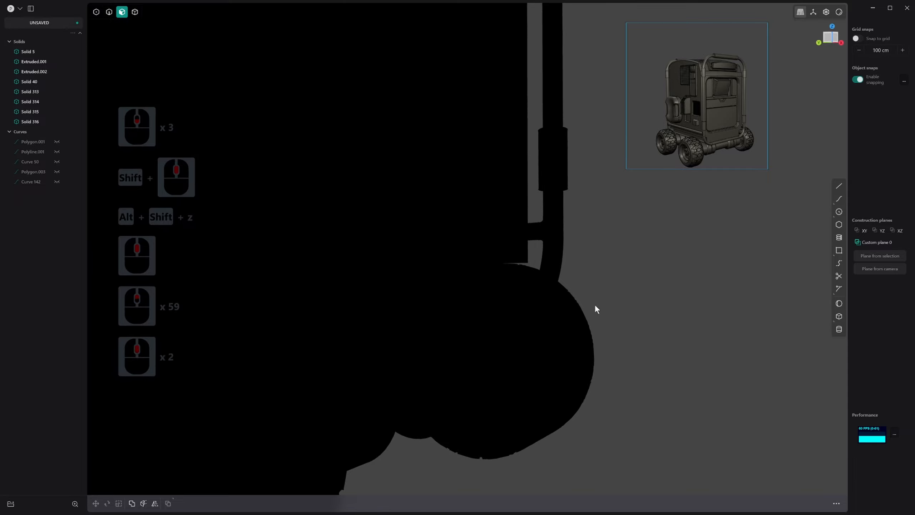
pyautogui.scroll(20, 584, 285)
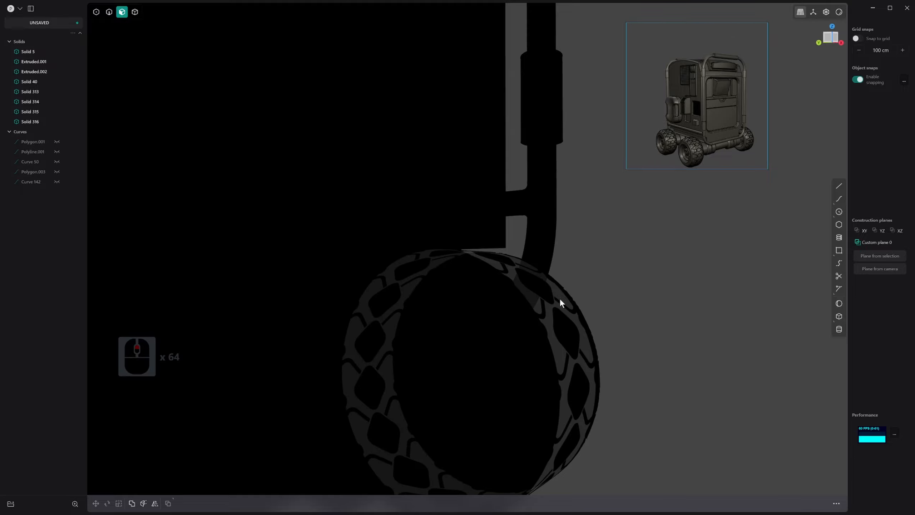
pyautogui.scroll(-20, 632, 356)
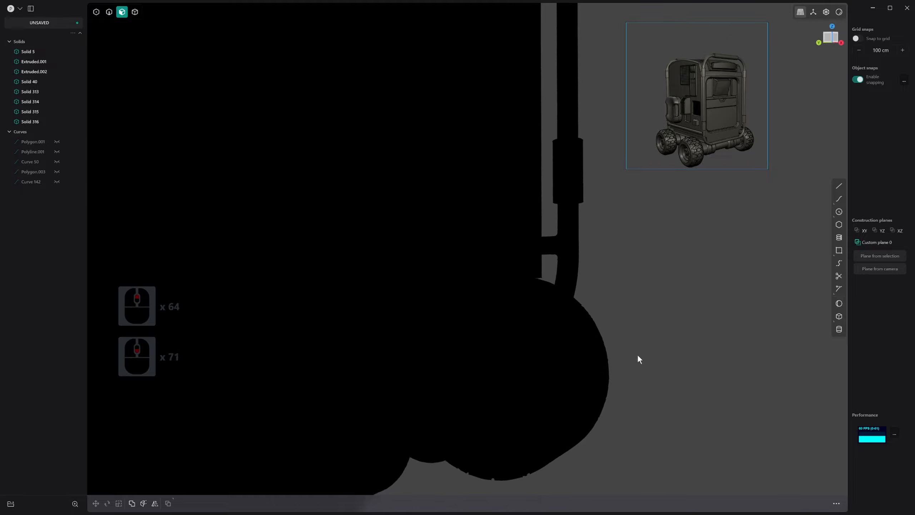
pyautogui.scroll(-6, 637, 353)
pyautogui.keyDown('shift'); pyautogui.scroll(-14, 638, 353); pyautogui.keyUp('shift')
pyautogui.keyDown('shift'); pyautogui.moveTo(638, 354); pyautogui.dragTo(589, 296, button='middle'); pyautogui.keyUp('shift')
pyautogui.scroll(-1, 639, 378)
pyautogui.scroll(-3, 658, 368)
pyautogui.scroll(-2, 673, 329)
pyautogui.scroll(-5, 672, 329)
pyautogui.scroll(2, 607, 303)
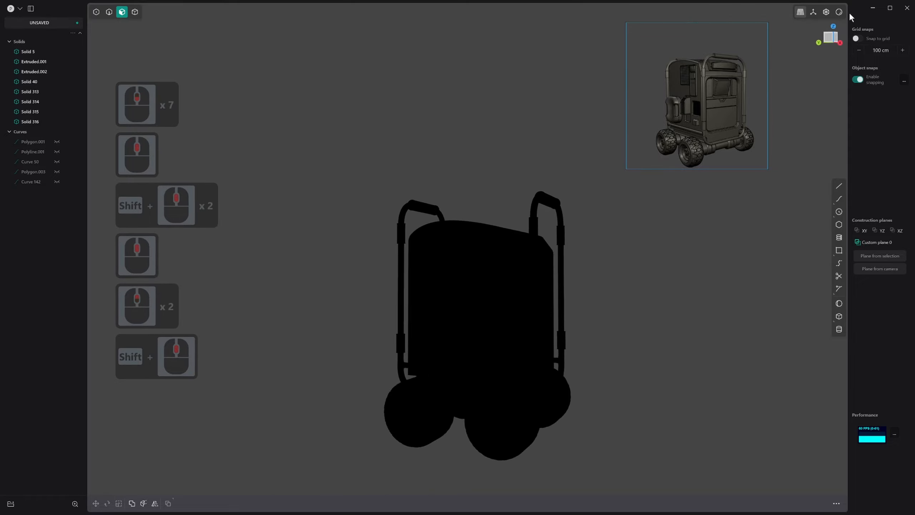
# Restore the default grey matcap shading and view the rover from a raised corner angle
pyautogui.rightClick(841, 12)
pyautogui.click(793, 41)
pyautogui.scroll(-3, 532, 271)
pyautogui.moveTo(530, 272); pyautogui.dragTo(490, 305, button='middle')
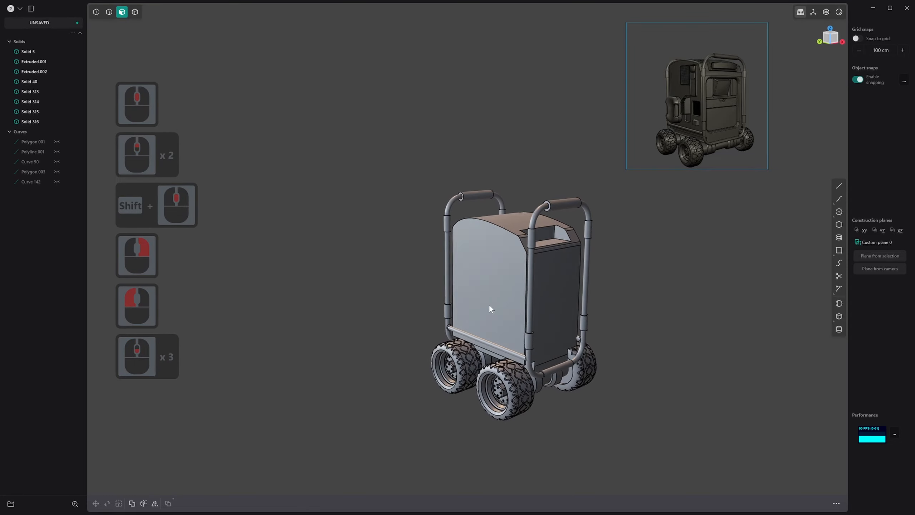
pyautogui.scroll(3, 494, 304)
pyautogui.keyDown('shift'); pyautogui.moveTo(575, 278); pyautogui.dragTo(544, 254, button='middle'); pyautogui.keyUp('shift')
pyautogui.moveTo(530, 300); pyautogui.dragTo(512, 272, button='middle')
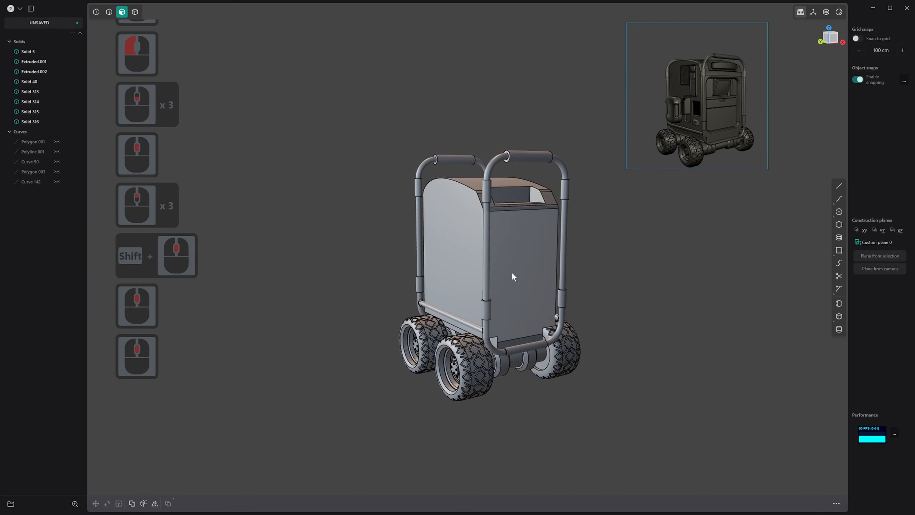
# Shade the model with the dark metallic matcap that matches the reference rover and view its wheels
pyautogui.rightClick(838, 13)
pyautogui.scroll(-1, 824, 140)
pyautogui.keyDown('shift'); pyautogui.scroll(-1, 823, 141); pyautogui.keyUp('shift')
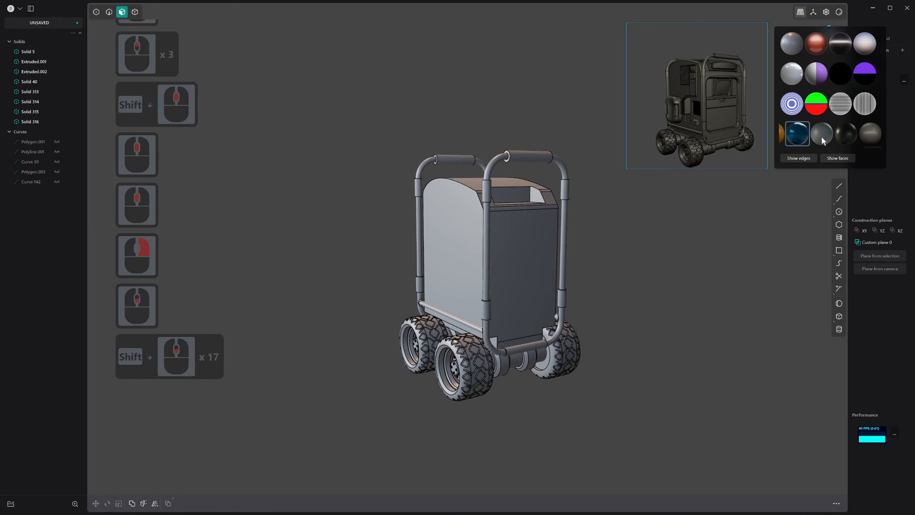
pyautogui.keyDown('shift'); pyautogui.scroll(-10, 822, 137); pyautogui.keyUp('shift')
pyautogui.scroll(-3, 821, 137)
pyautogui.click(847, 140)
pyautogui.moveTo(552, 245); pyautogui.dragTo(558, 257, button='middle')
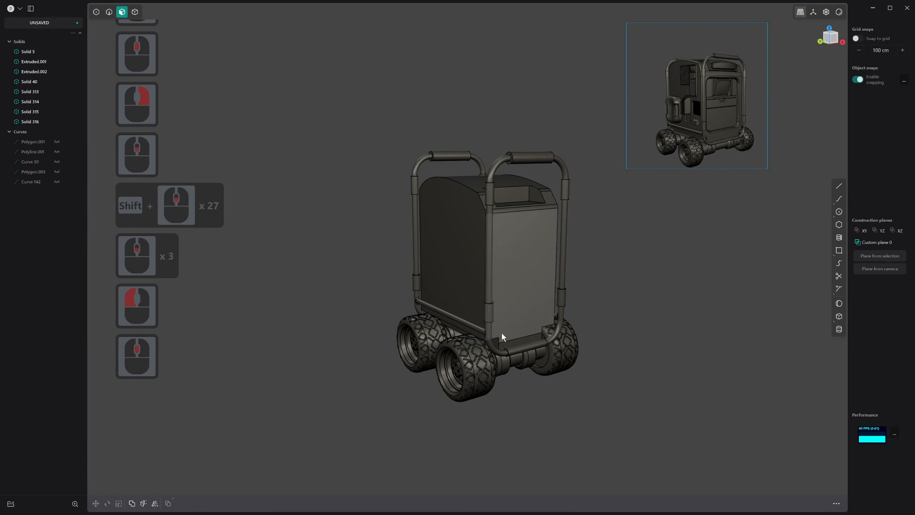
pyautogui.scroll(20, 482, 342)
pyautogui.keyDown('shift'); pyautogui.scroll(4, 467, 365); pyautogui.keyUp('shift')
pyautogui.keyDown('shift'); pyautogui.moveTo(468, 365); pyautogui.dragTo(418, 378, button='middle'); pyautogui.keyUp('shift')
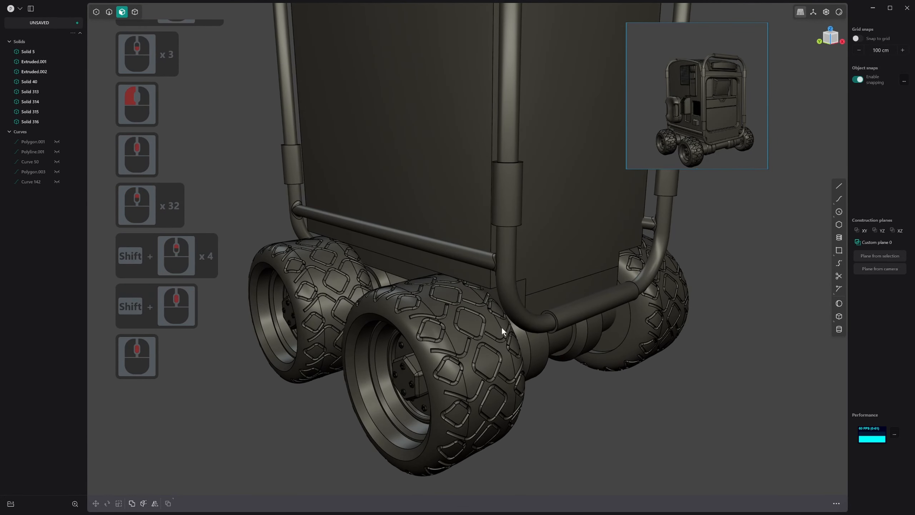
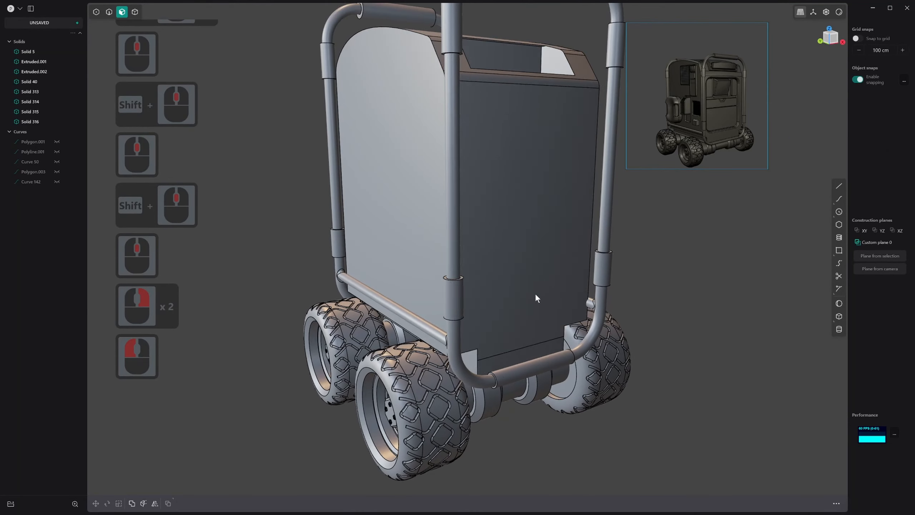
# Examine the reference rover's roof recess, door panel, side equipment and tubular frame alongside the modelled body
pyautogui.keyDown('shift'); pyautogui.moveTo(535, 299); pyautogui.dragTo(551, 277, button='middle'); pyautogui.keyUp('shift')
pyautogui.scroll(-6, 558, 265)
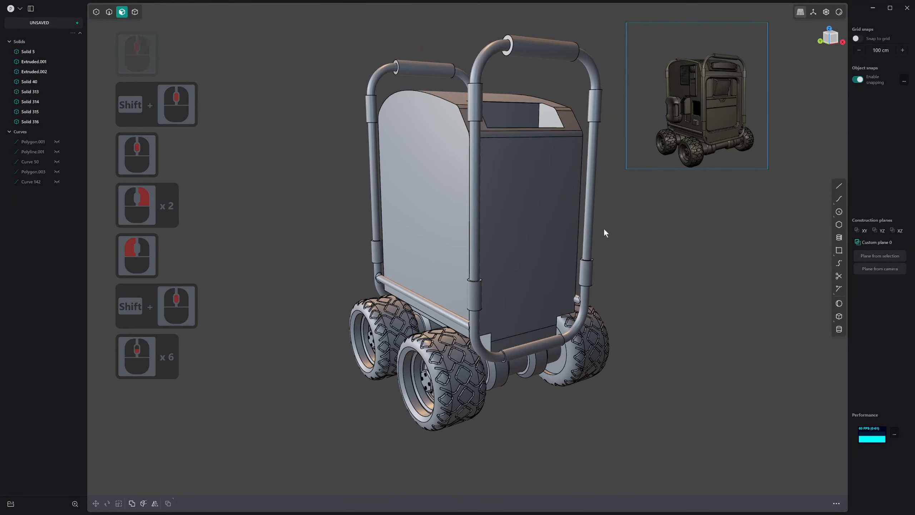
pyautogui.moveTo(573, 184); pyautogui.dragTo(588, 172, button='middle')
pyautogui.scroll(5, 721, 137)
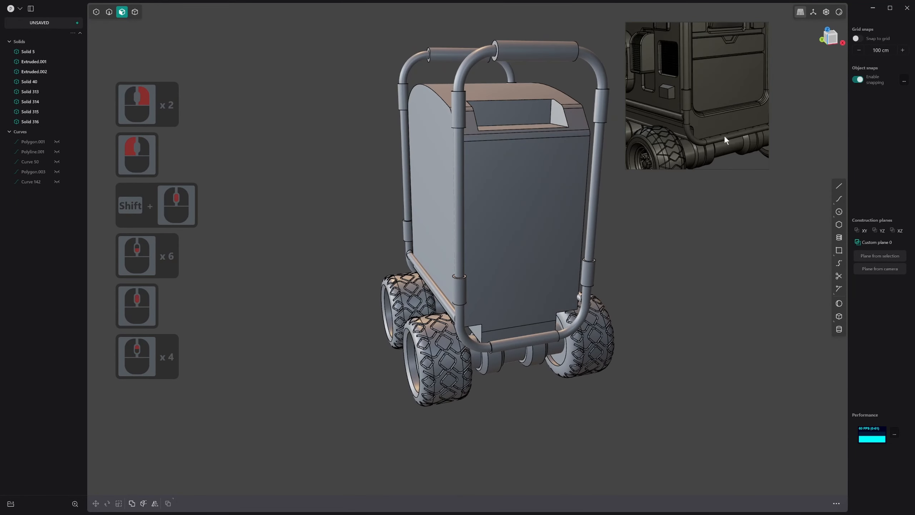
pyautogui.scroll(2, 731, 106)
pyautogui.scroll(-2, 729, 103)
pyautogui.scroll(2, 728, 101)
pyautogui.moveTo(731, 80); pyautogui.dragTo(705, 157)
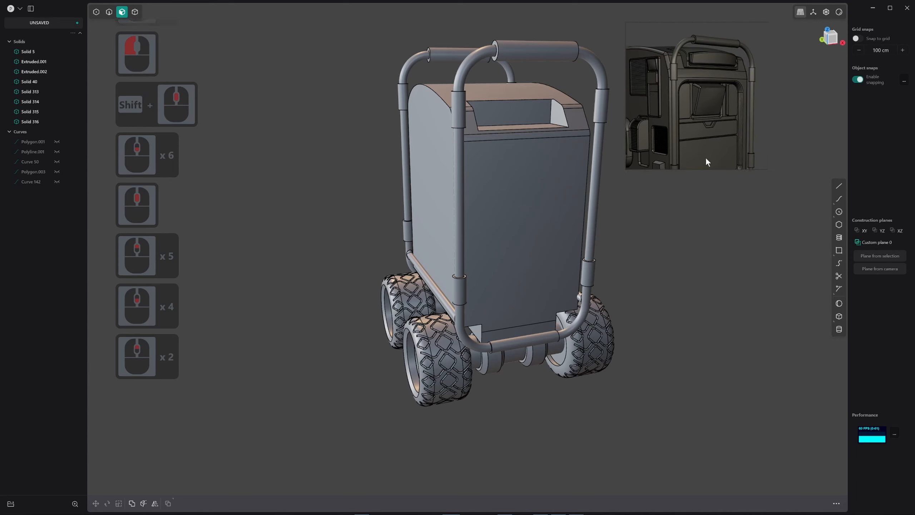
pyautogui.scroll(3, 695, 95)
pyautogui.scroll(-1, 695, 95)
pyautogui.scroll(-2, 691, 109)
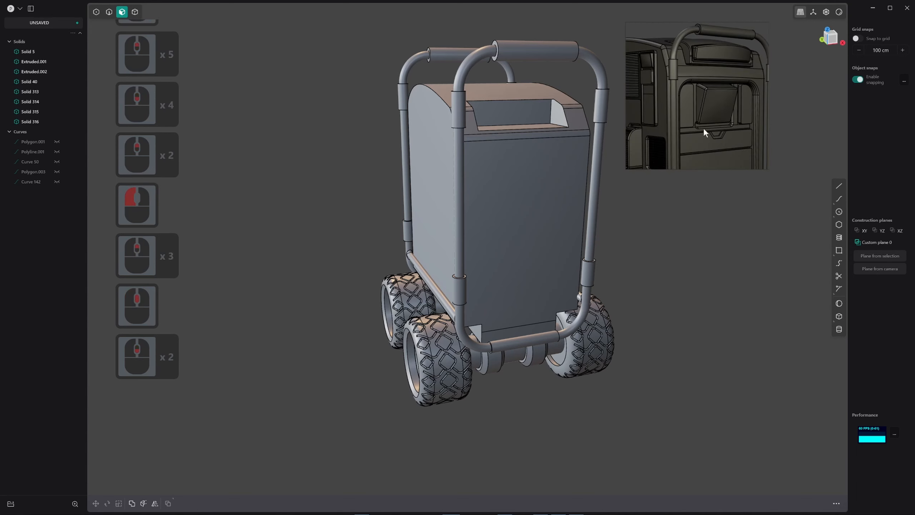
pyautogui.scroll(-2, 735, 121)
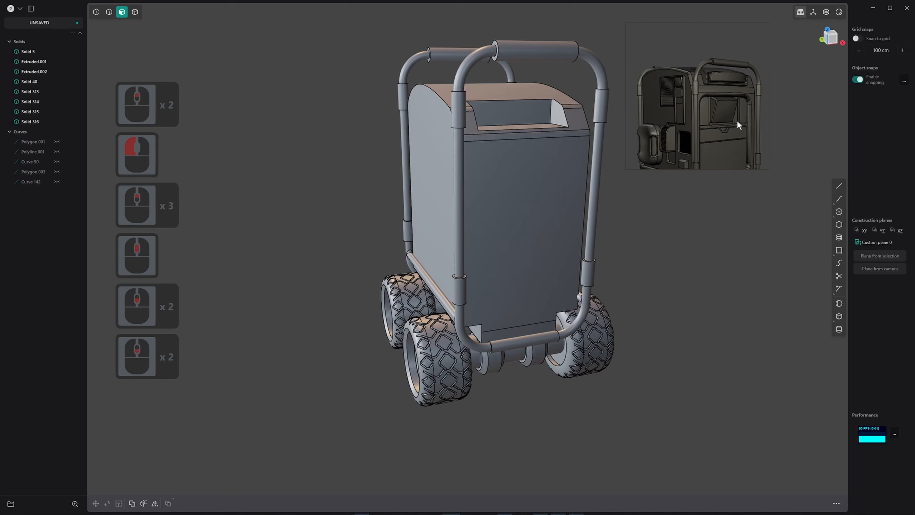
pyautogui.scroll(1, 753, 109)
pyautogui.scroll(1, 724, 102)
pyautogui.scroll(1, 723, 103)
pyautogui.moveTo(721, 100); pyautogui.dragTo(725, 72, button='middle')
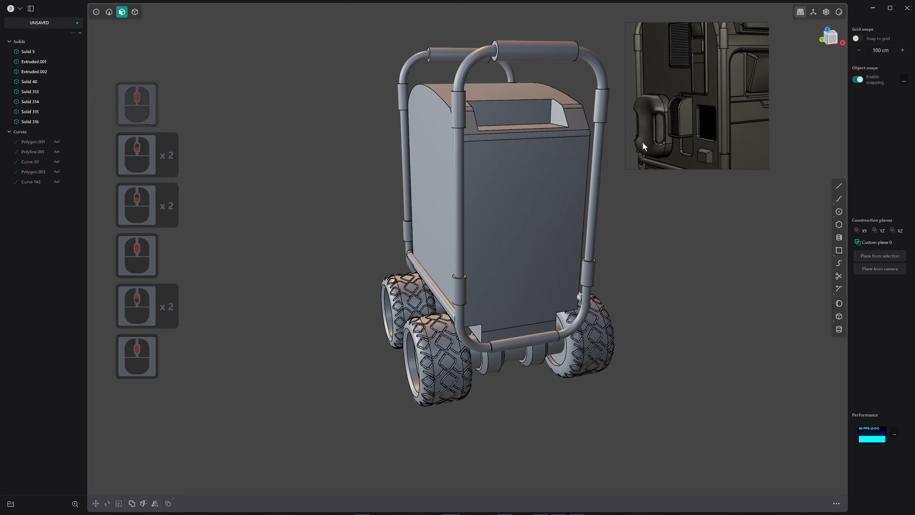
pyautogui.scroll(-2, 678, 130)
pyautogui.scroll(2, 678, 133)
pyautogui.scroll(1, 675, 132)
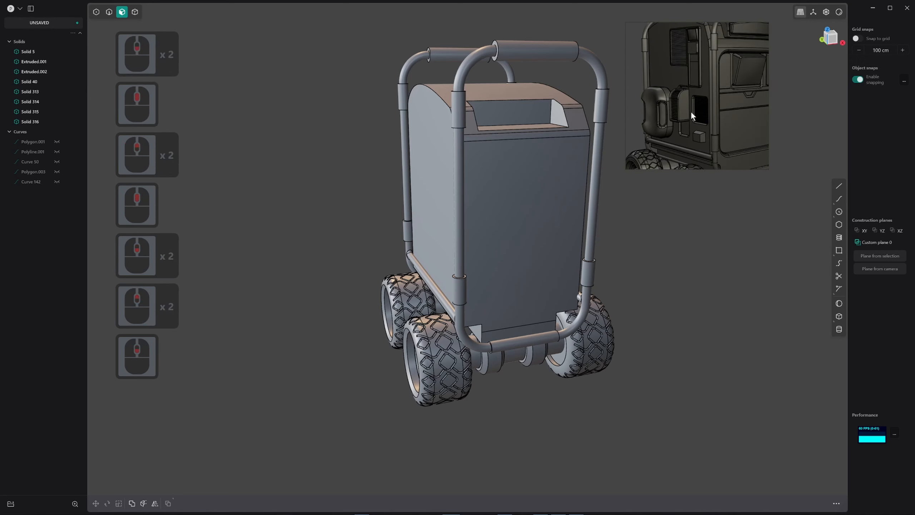
pyautogui.scroll(-1, 646, 99)
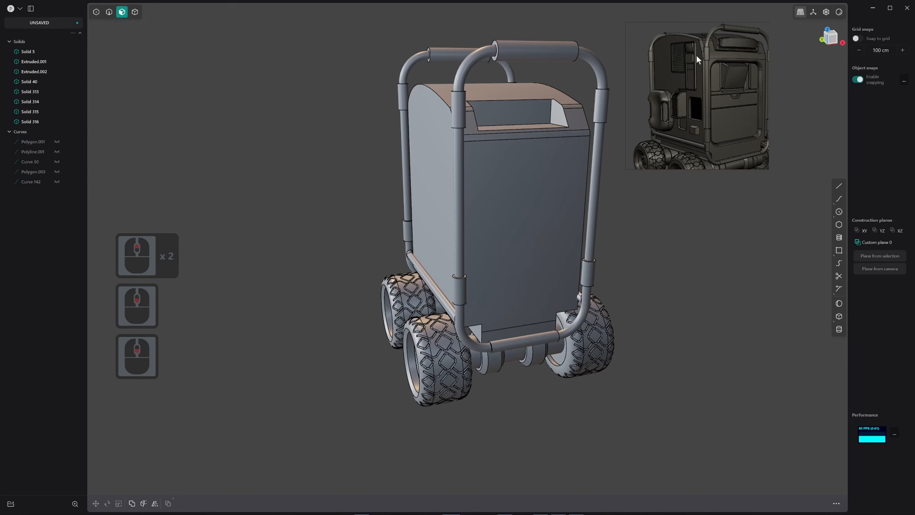
# Duplicate the back face of the roof recess and thicken the copy outward into a block
pyautogui.moveTo(558, 148); pyautogui.dragTo(493, 157, button='middle')
pyautogui.scroll(2, 538, 143)
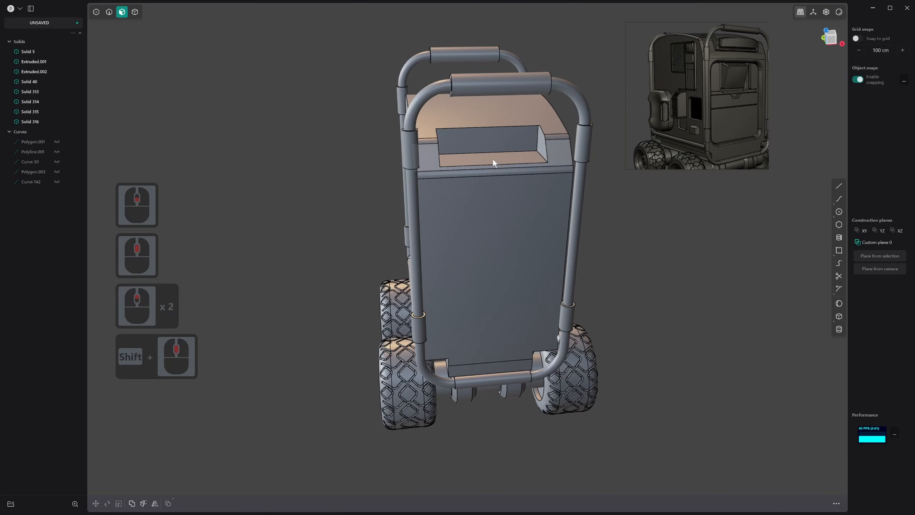
pyautogui.click(492, 143)
pyautogui.moveTo(450, 136); pyautogui.dragTo(535, 143, button='middle')
pyautogui.press('d')
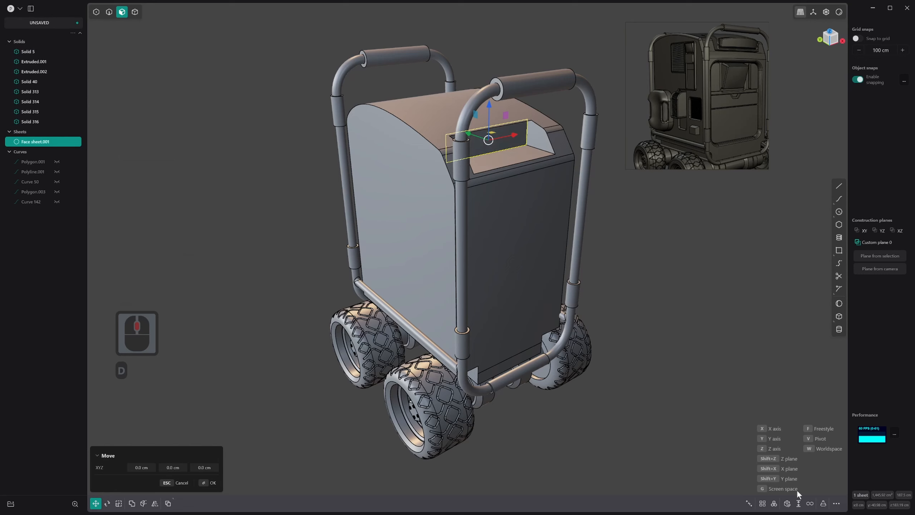
pyautogui.click(799, 503)
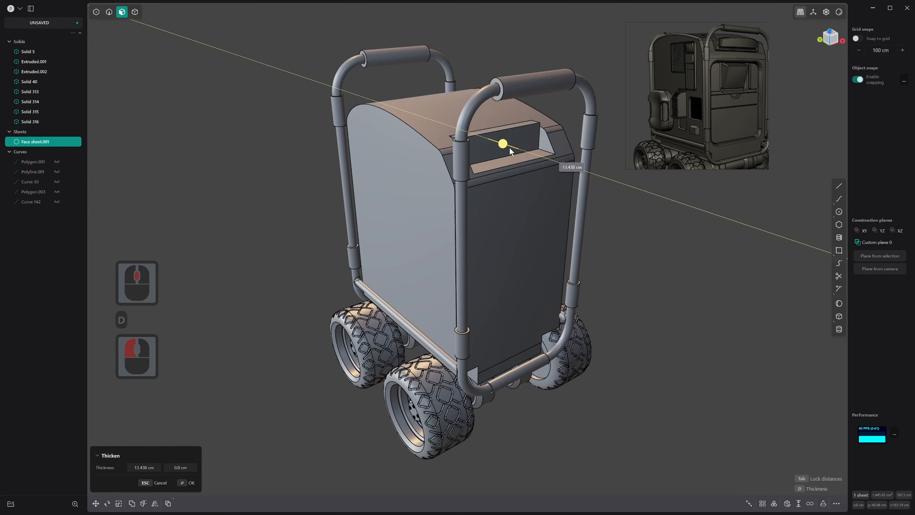
pyautogui.click(515, 159)
pyautogui.rightClick(521, 158)
# Offset both end faces of the new block inward, leaving a gap to the recess walls
pyautogui.moveTo(521, 158); pyautogui.dragTo(428, 164, button='middle')
pyautogui.scroll(11, 486, 147)
pyautogui.press('3')
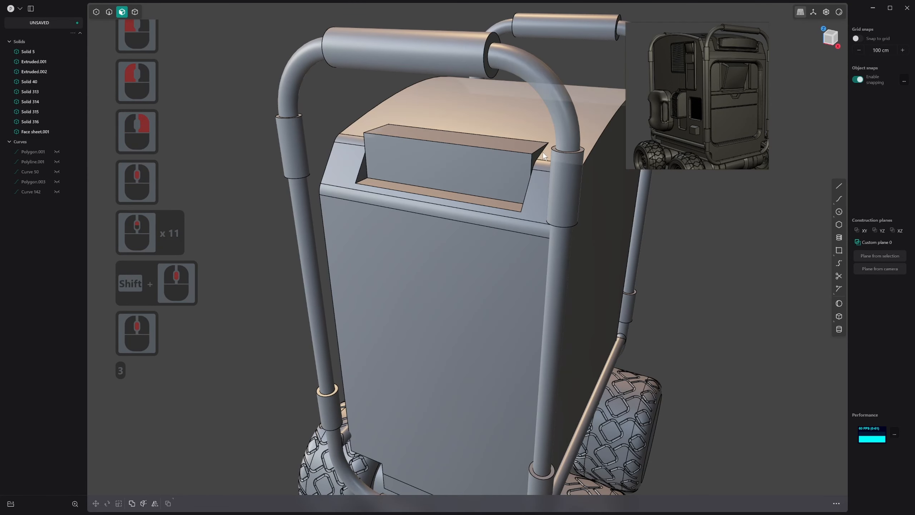
pyautogui.click(535, 156)
pyautogui.moveTo(326, 166); pyautogui.dragTo(357, 130, button='middle')
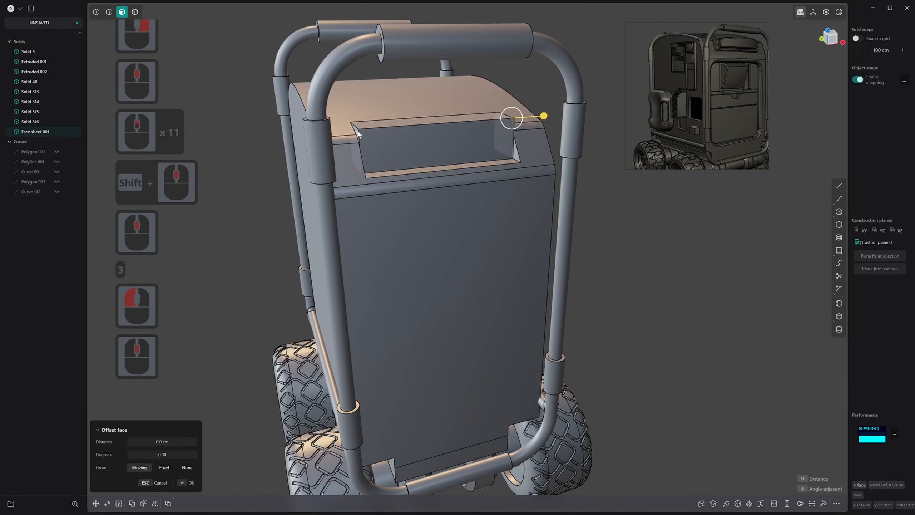
pyautogui.keyDown('shift'); pyautogui.click(357, 130); pyautogui.keyUp('shift')
pyautogui.moveTo(320, 133); pyautogui.dragTo(325, 134)
pyautogui.rightClick(326, 134)
# Offset the block's front face outward about 20 cm and raise its top face above the roof
pyautogui.click(393, 135)
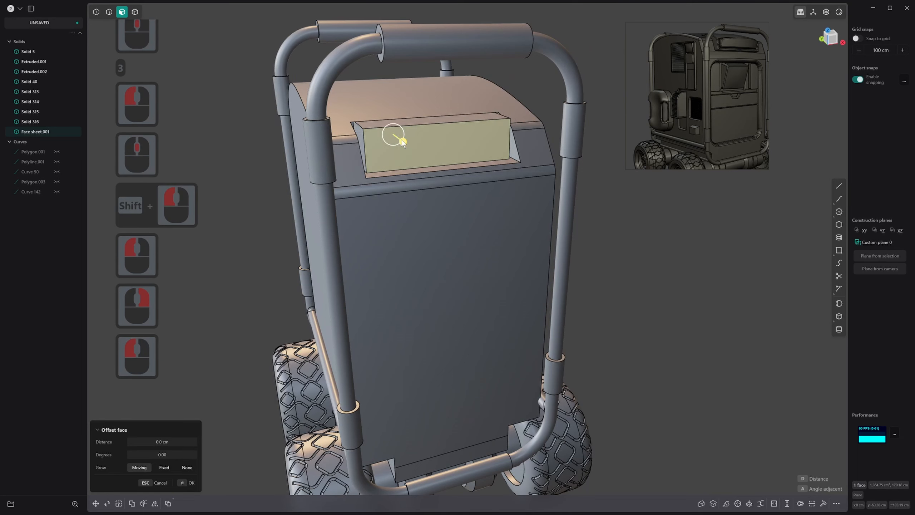
pyautogui.moveTo(395, 140); pyautogui.dragTo(405, 165)
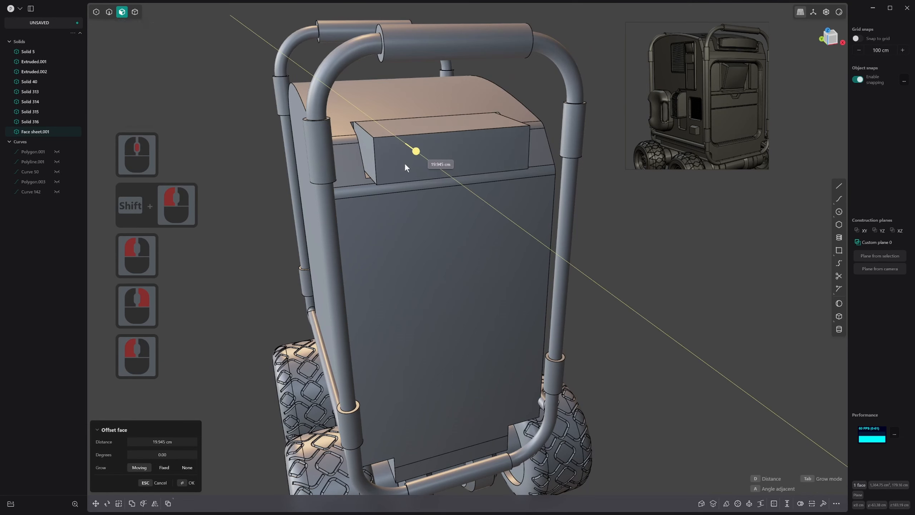
pyautogui.rightClick(406, 164)
pyautogui.click(416, 130)
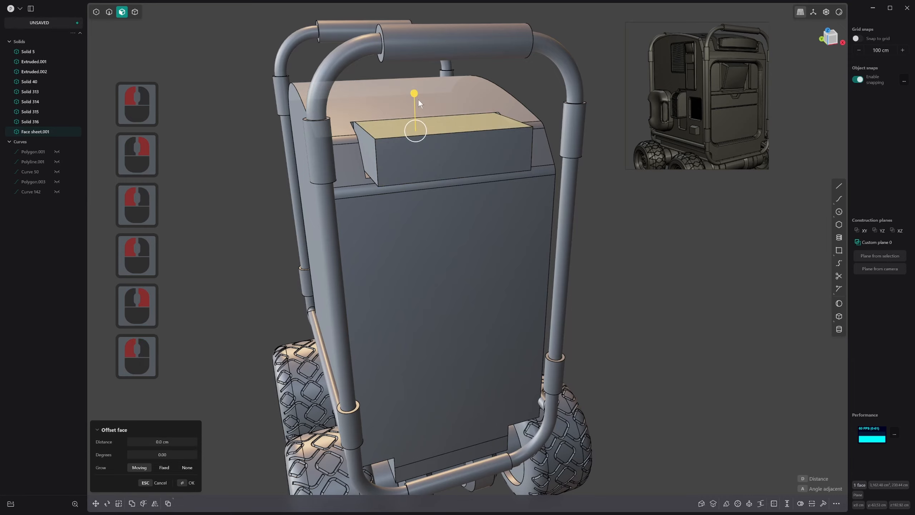
pyautogui.moveTo(418, 98); pyautogui.dragTo(418, 80)
pyautogui.rightClick(418, 80)
# Try to offset the block's rear face forward, away from the back of the recess
pyautogui.moveTo(356, 155); pyautogui.dragTo(263, 189, button='middle')
pyautogui.click(388, 182)
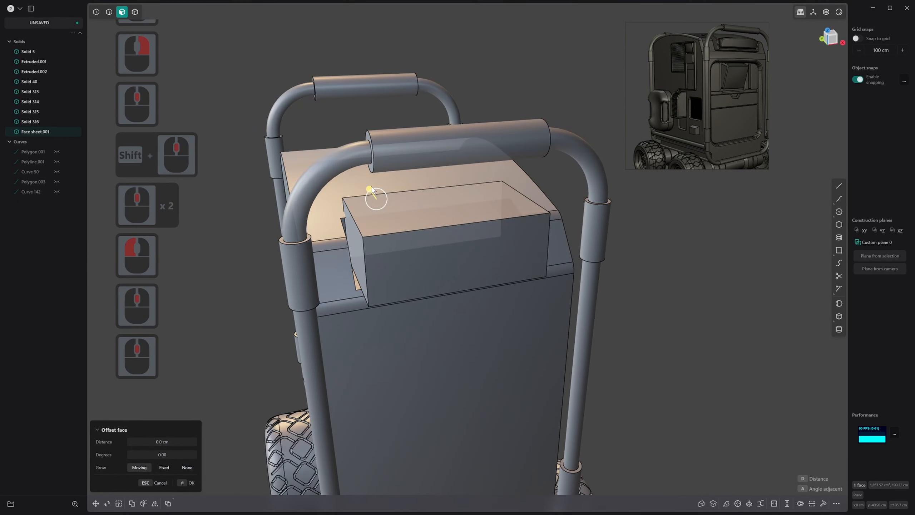
pyautogui.moveTo(369, 189); pyautogui.dragTo(372, 192)
pyautogui.click(345, 224)
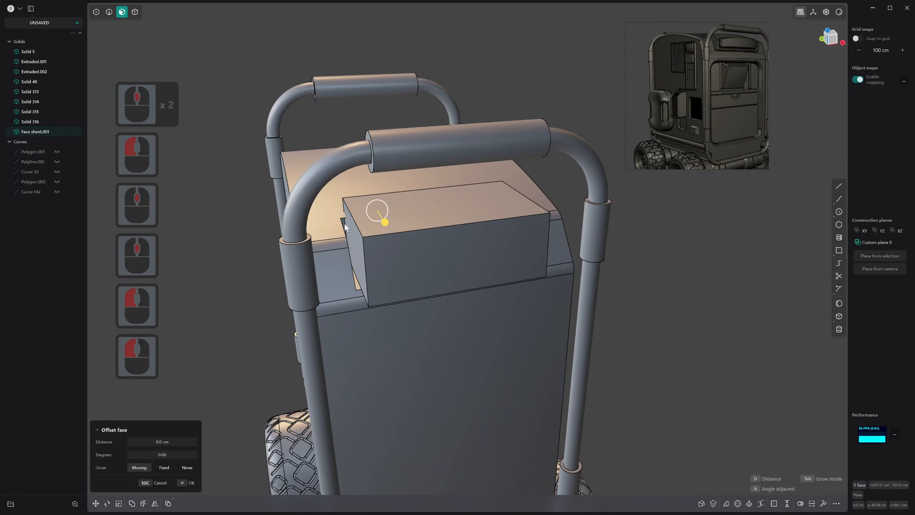
pyautogui.moveTo(344, 223); pyautogui.dragTo(502, 237, button='middle')
pyautogui.scroll(1, 503, 237)
pyautogui.moveTo(323, 246)
pyautogui.mouseDown()
pyautogui.moveTo(353, 244)
pyautogui.moveTo(341, 244)
pyautogui.mouseUp()
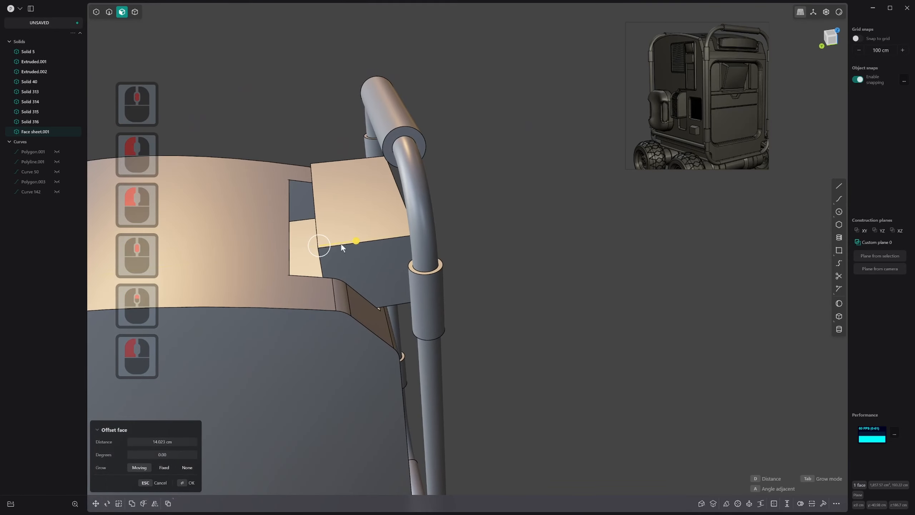
pyautogui.moveTo(341, 244); pyautogui.dragTo(359, 237, button='middle')
pyautogui.press('Return')
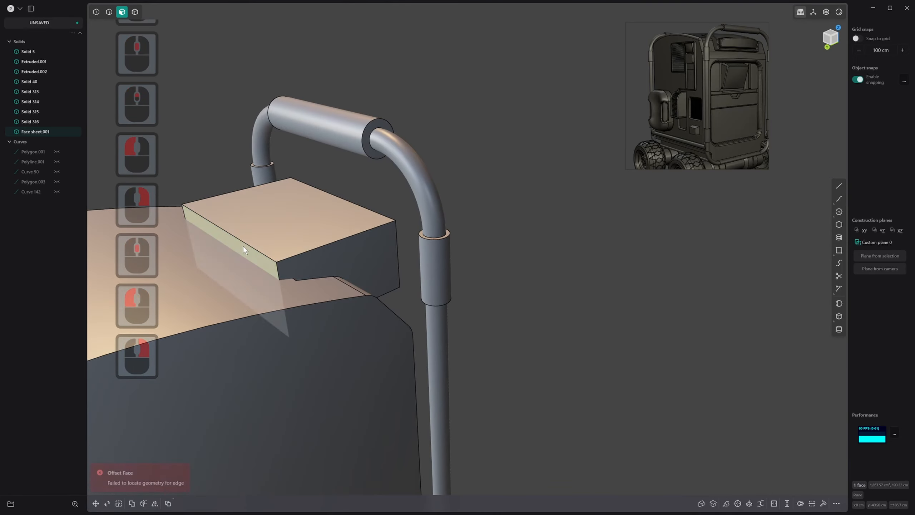
# Offset the block's rear face forward to shorten the block
pyautogui.click(243, 246)
pyautogui.moveTo(205, 259); pyautogui.dragTo(268, 242)
pyautogui.rightClick(267, 242)
pyautogui.moveTo(269, 245)
pyautogui.mouseDown(button='middle')
pyautogui.moveTo(213, 248)
pyautogui.moveTo(151, 230)
pyautogui.moveTo(145, 242)
pyautogui.moveTo(24, 230)
pyautogui.moveTo(6, 243)
pyautogui.moveTo(316, 240)
pyautogui.moveTo(260, 245)
pyautogui.mouseUp(button='middle')
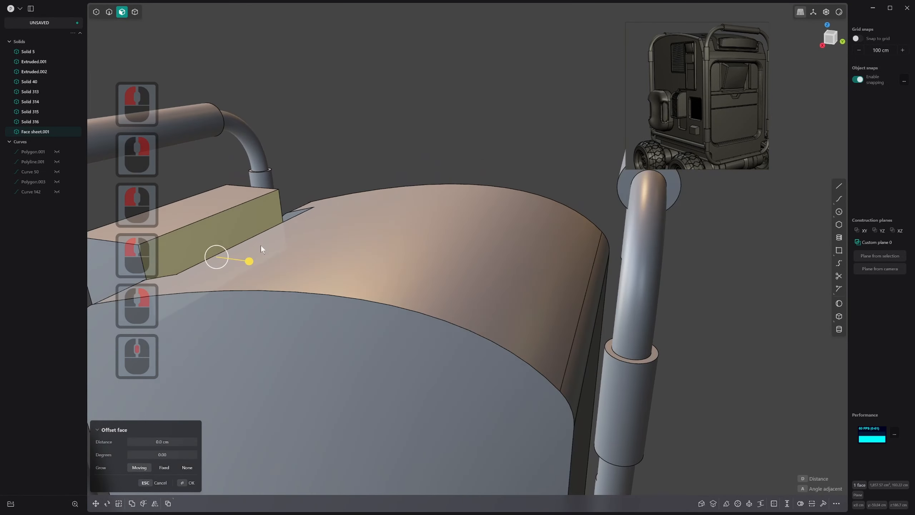
pyautogui.moveTo(235, 226); pyautogui.dragTo(268, 235)
pyautogui.moveTo(268, 232); pyautogui.dragTo(296, 272, button='middle')
pyautogui.scroll(-2, 216, 298)
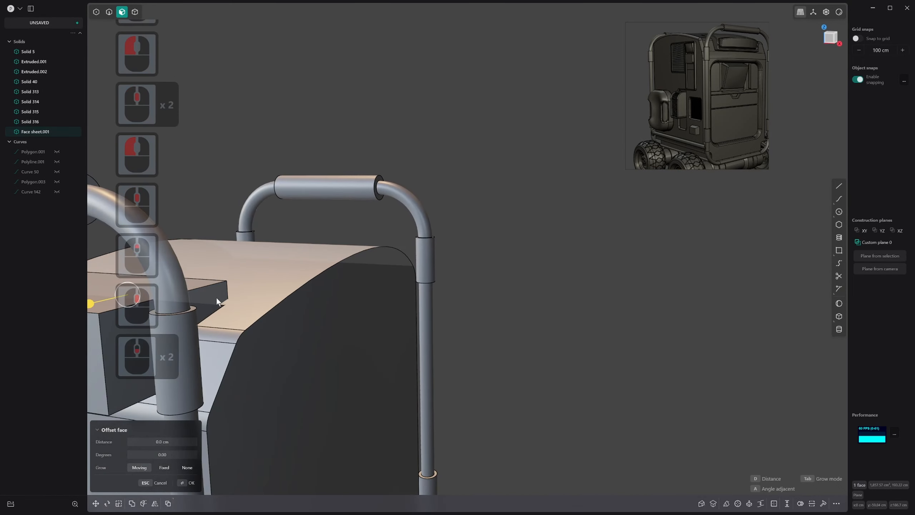
pyautogui.moveTo(216, 298); pyautogui.dragTo(351, 269, button='middle')
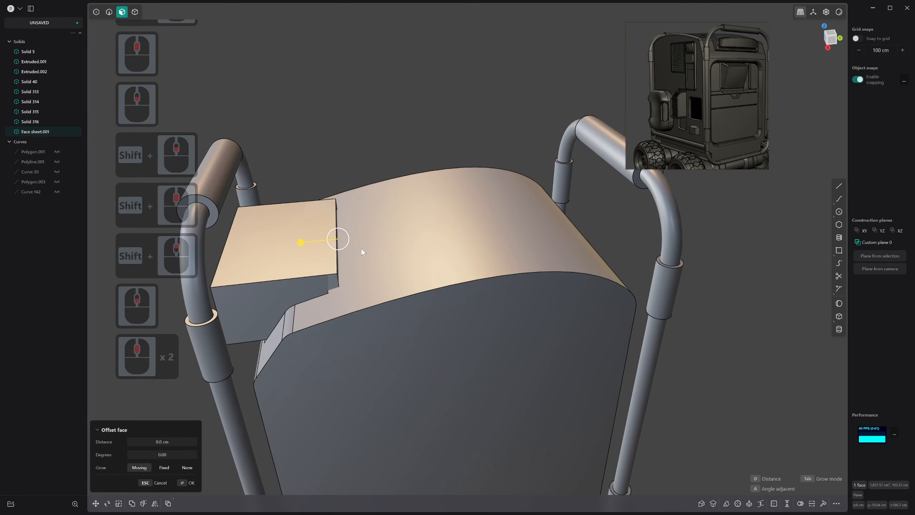
pyautogui.moveTo(173, 327); pyautogui.dragTo(262, 301, button='middle')
pyautogui.keyDown('shift'); pyautogui.moveTo(263, 301); pyautogui.dragTo(265, 293, button='middle'); pyautogui.keyUp('shift')
pyautogui.click(346, 280)
pyautogui.moveTo(404, 274); pyautogui.dragTo(403, 259, button='middle')
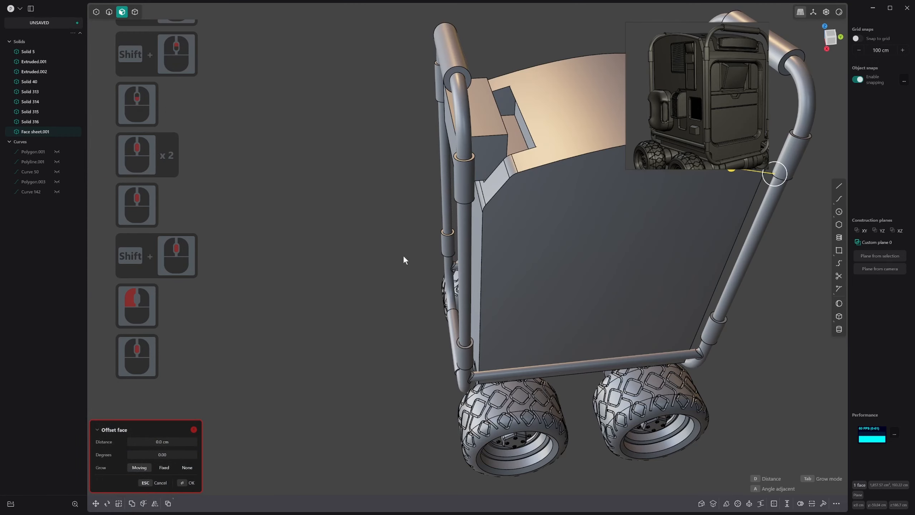
pyautogui.moveTo(522, 152); pyautogui.dragTo(518, 124, button='middle')
pyautogui.tripleClick(512, 116)
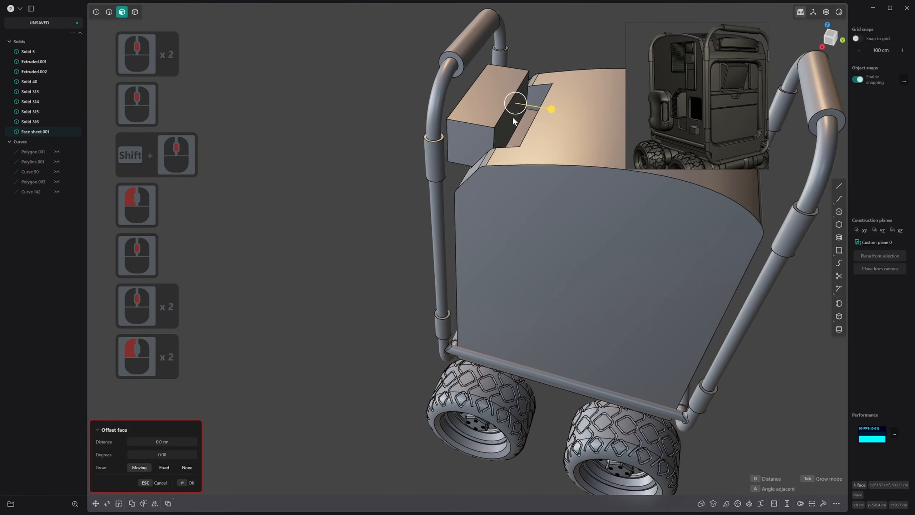
pyautogui.press('Escape')
# Offset the block's rear face back toward the recess's back wall, leaving a narrow gap
pyautogui.click(504, 125)
pyautogui.moveTo(539, 128); pyautogui.dragTo(563, 159)
pyautogui.rightClick(563, 159)
# Try to fit the block's flat top face to the rover's curved roof surface
pyautogui.moveTo(517, 170); pyautogui.dragTo(498, 169, button='middle')
pyautogui.click(483, 102)
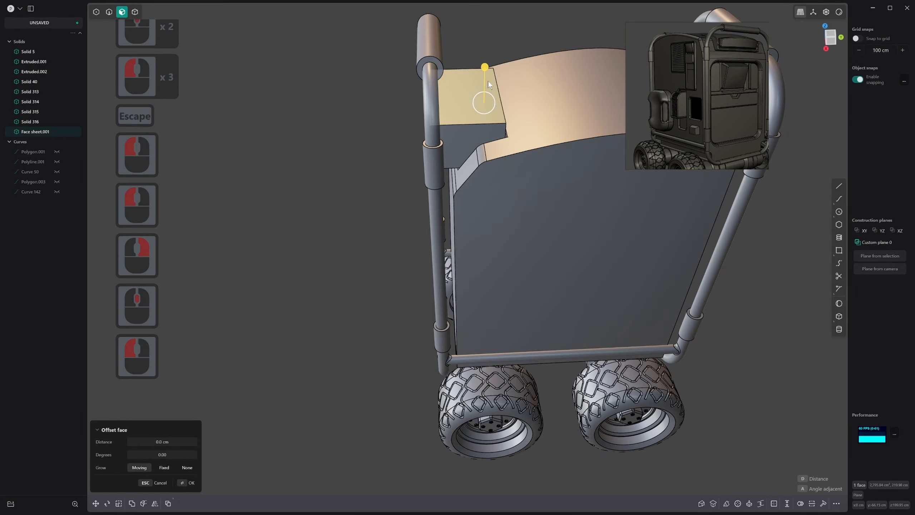
pyautogui.doubleClick(483, 73)
pyautogui.moveTo(515, 94); pyautogui.dragTo(556, 218, button='middle')
pyautogui.moveTo(476, 225); pyautogui.dragTo(522, 201, button='middle')
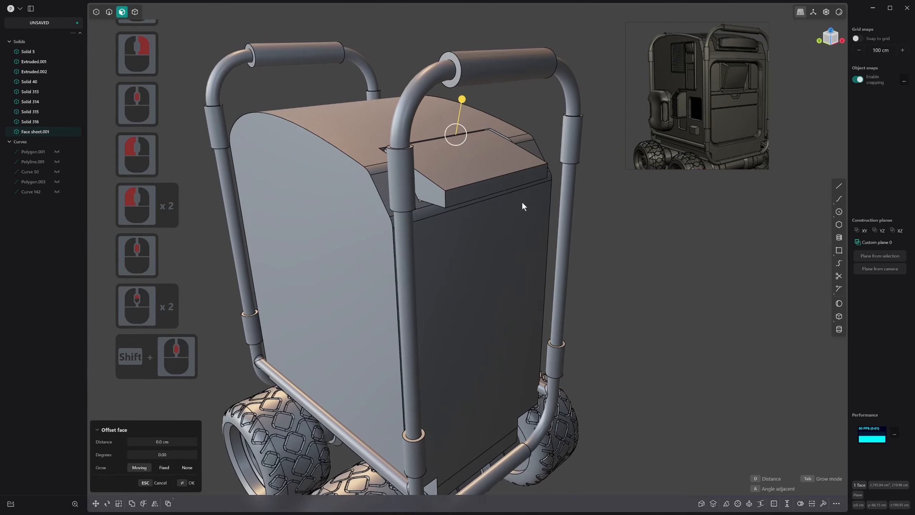
pyautogui.moveTo(486, 152); pyautogui.dragTo(486, 151)
pyautogui.rightClick(486, 151)
# Match the block's top face to the rover's curved roof surface
pyautogui.click(477, 132)
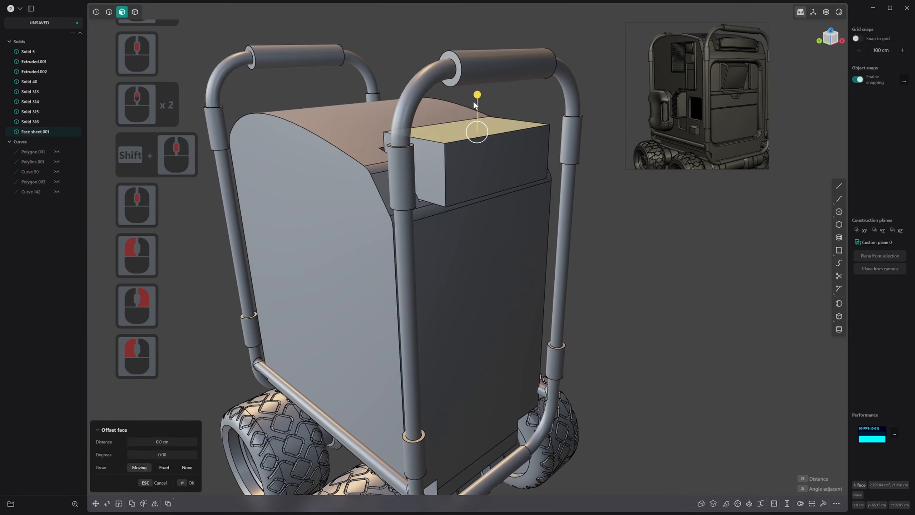
pyautogui.moveTo(477, 97); pyautogui.dragTo(478, 101)
pyautogui.click(357, 138)
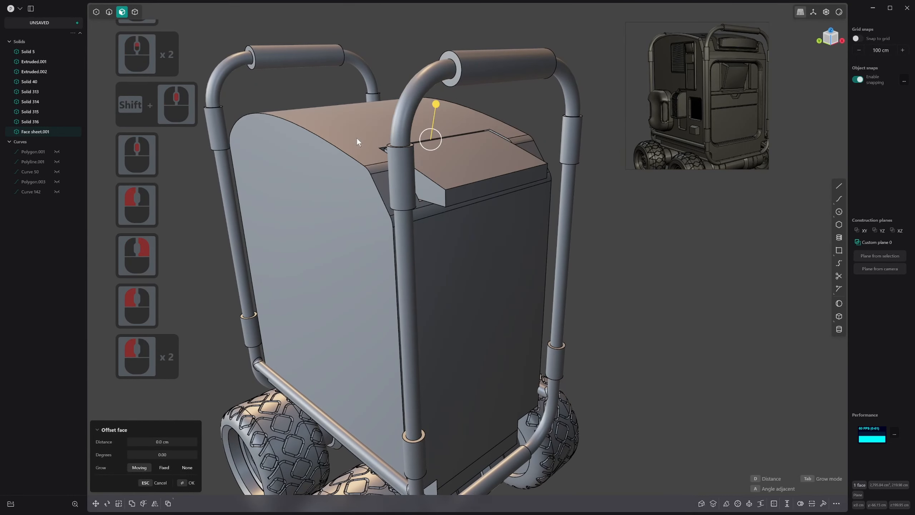
pyautogui.moveTo(443, 177); pyautogui.dragTo(281, 243, button='middle')
pyautogui.rightClick(283, 246)
# Examine the block's sloped top and its gap to the roof opening from the side and above
pyautogui.scroll(-7, 339, 335)
pyautogui.scroll(-2, 339, 334)
pyautogui.moveTo(339, 335); pyautogui.dragTo(273, 318, button='middle')
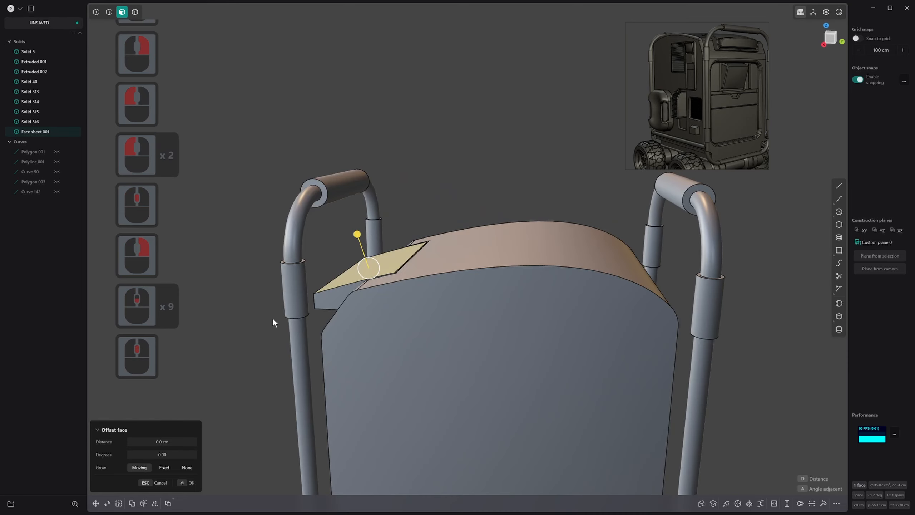
pyautogui.moveTo(470, 265); pyautogui.dragTo(483, 253, button='middle')
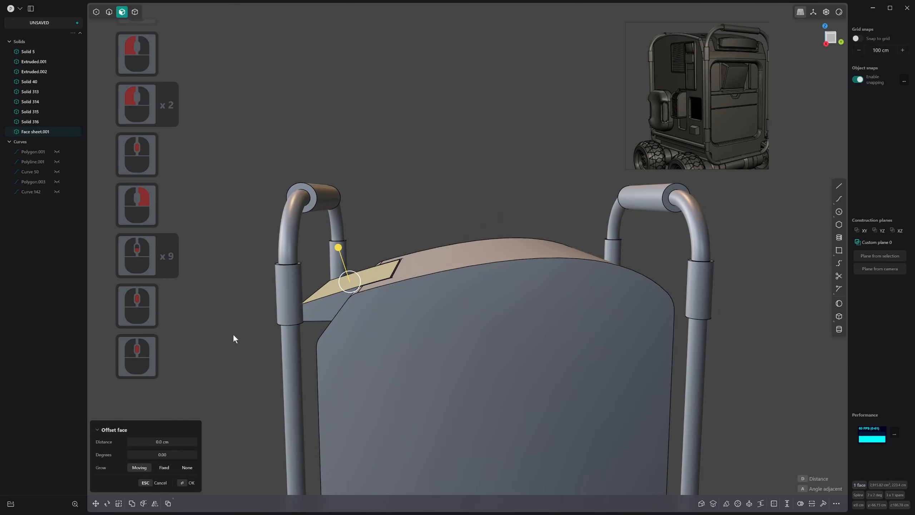
pyautogui.moveTo(234, 334); pyautogui.dragTo(299, 326, button='middle')
pyautogui.scroll(10, 279, 330)
pyautogui.keyDown('shift'); pyautogui.scroll(9, 278, 329); pyautogui.keyUp('shift')
pyautogui.keyDown('shift'); pyautogui.scroll(-1, 286, 321); pyautogui.keyUp('shift')
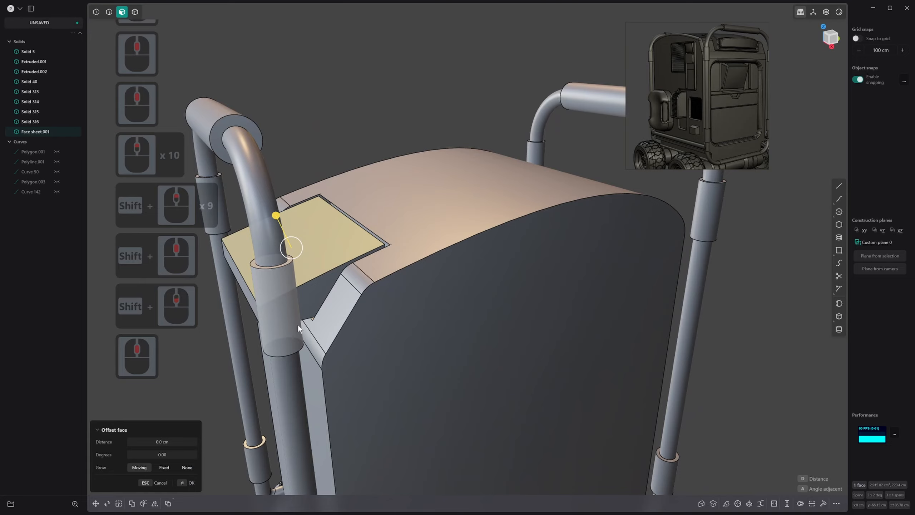
# Set a temporary construction plane from the block's sloped top face
pyautogui.click(298, 325)
pyautogui.moveTo(336, 309); pyautogui.dragTo(681, 252, button='middle')
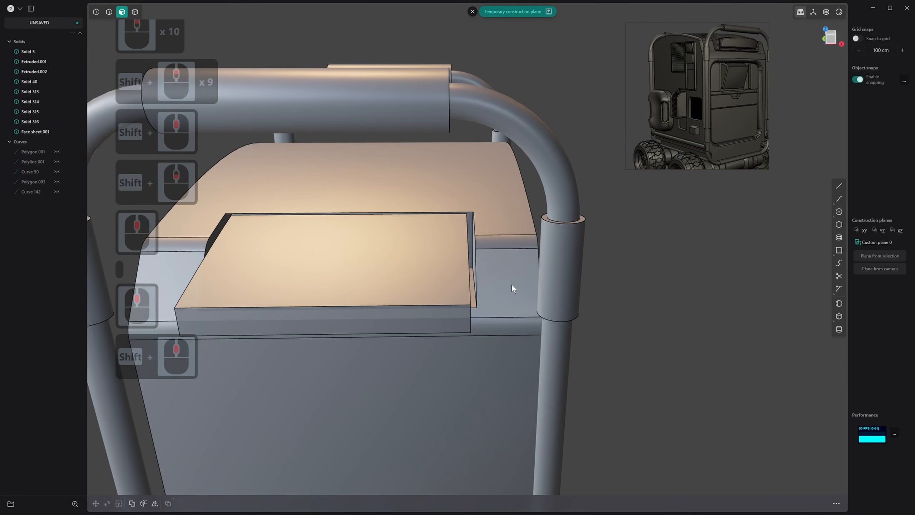
pyautogui.moveTo(512, 285); pyautogui.dragTo(495, 285, button='middle')
pyautogui.scroll(-1, 495, 285)
pyautogui.scroll(1, 494, 285)
# Undo the top face's match and match it to the curved roof surface again
pyautogui.hotkey('ctrl', 'z')
pyautogui.moveTo(427, 279); pyautogui.dragTo(387, 287, button='middle')
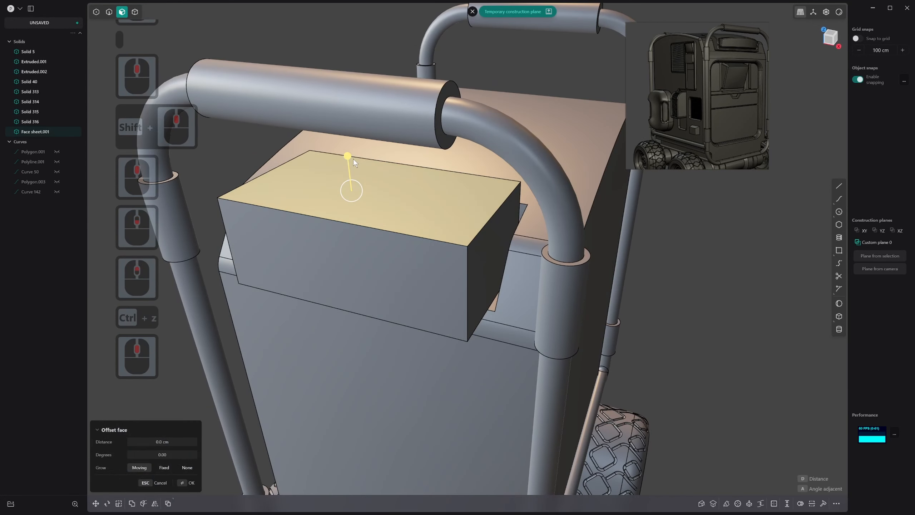
pyautogui.moveTo(350, 158); pyautogui.dragTo(351, 165)
pyautogui.click(602, 137)
pyautogui.rightClick(469, 388)
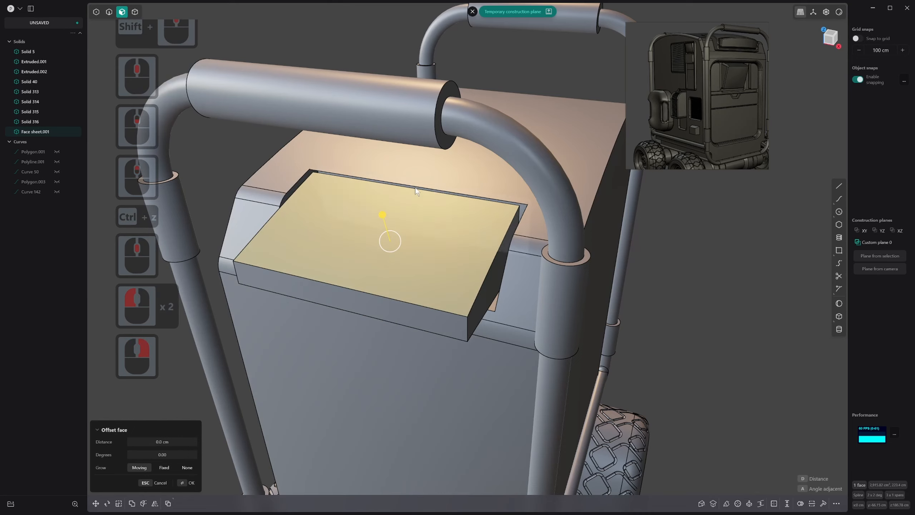
# Examine the block's sloped top face and its control points from several angles
pyautogui.click(415, 187)
pyautogui.click(382, 234)
pyautogui.press('z')
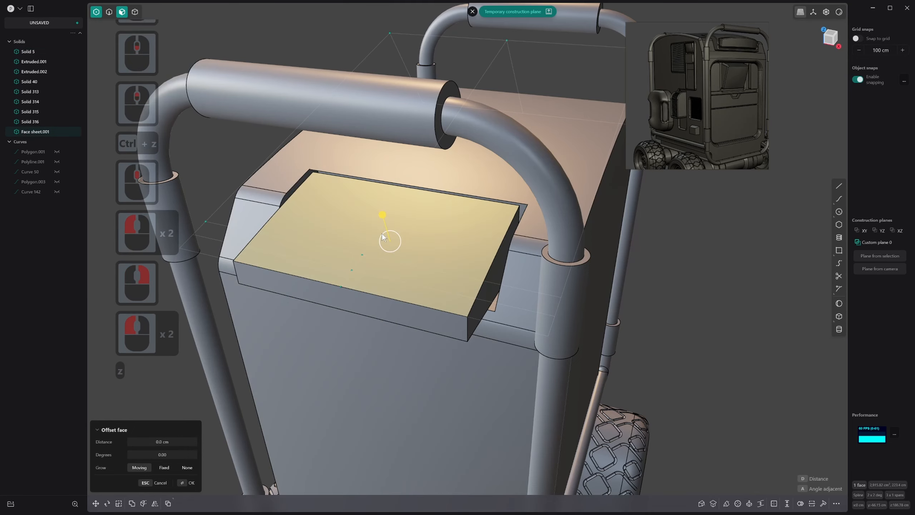
pyautogui.moveTo(383, 235); pyautogui.dragTo(522, 222, button='middle')
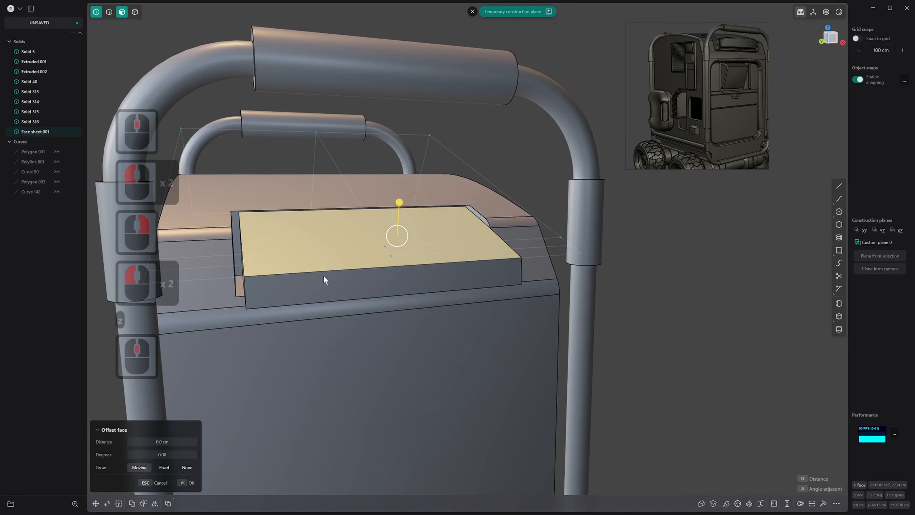
pyautogui.press('z')
pyautogui.moveTo(397, 237)
pyautogui.mouseDown(button='middle')
pyautogui.moveTo(342, 237)
pyautogui.moveTo(384, 237)
pyautogui.mouseUp(button='middle')
pyautogui.click(342, 236)
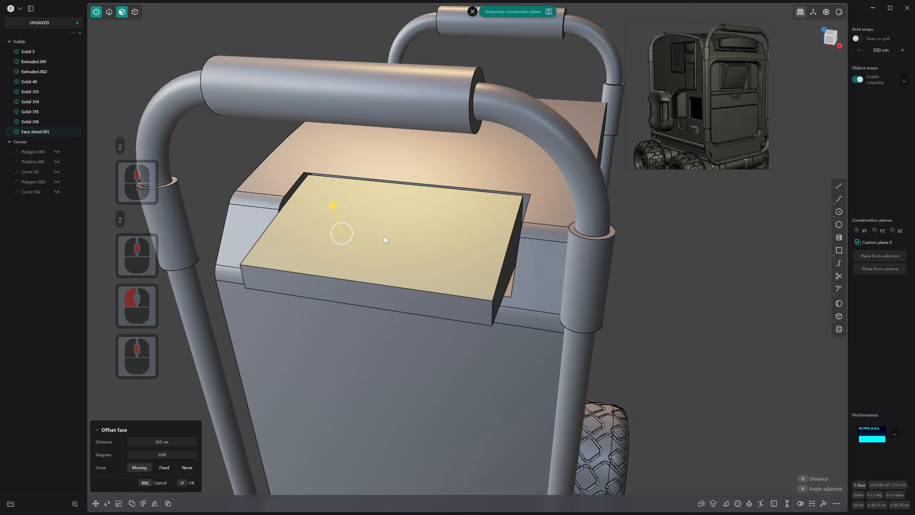
pyautogui.press('Escape')
pyautogui.hotkey('alt', 'shift', 'z')
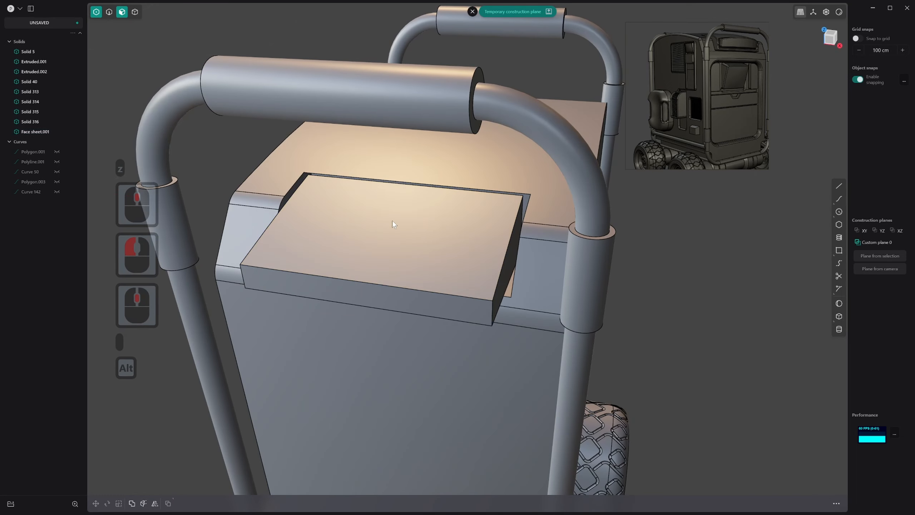
# Flatten the block's top face by scaling it to 0 along the Z axis of the temporary construction plane
pyautogui.moveTo(392, 220); pyautogui.dragTo(336, 219, button='middle')
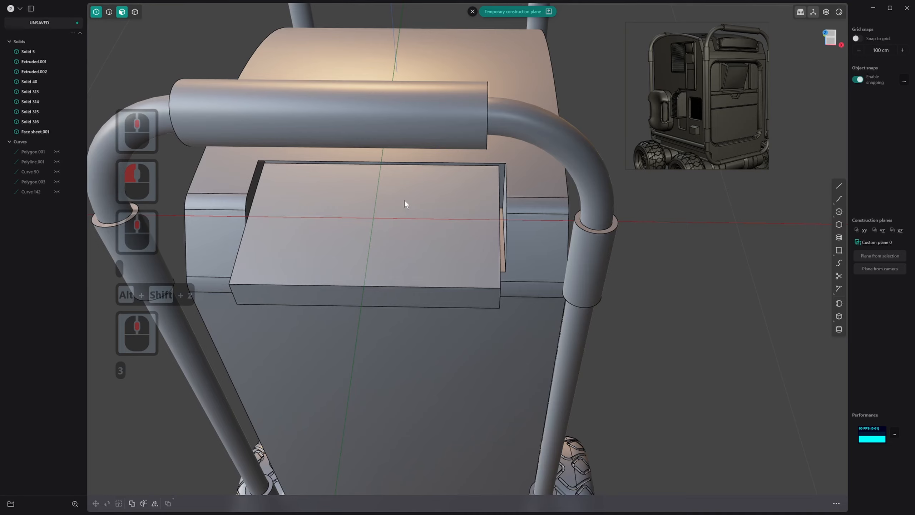
pyautogui.press('3')
pyautogui.click(414, 201)
pyautogui.moveTo(416, 205); pyautogui.dragTo(384, 171, button='middle')
pyautogui.press('s')
pyautogui.press('z')
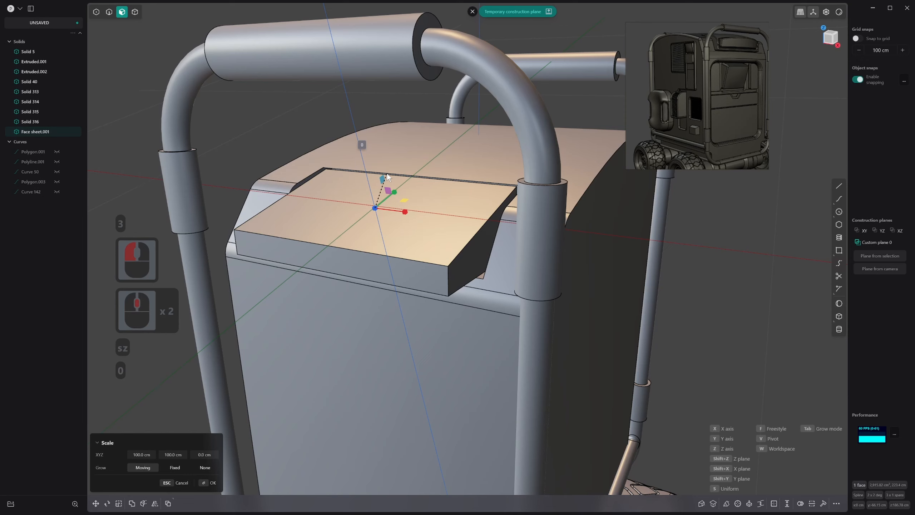
pyautogui.write('0')
pyautogui.press('Return')
pyautogui.rightClick(412, 184)
# Examine the flattened top face's corner control points with X-ray view on and off
pyautogui.click(400, 199)
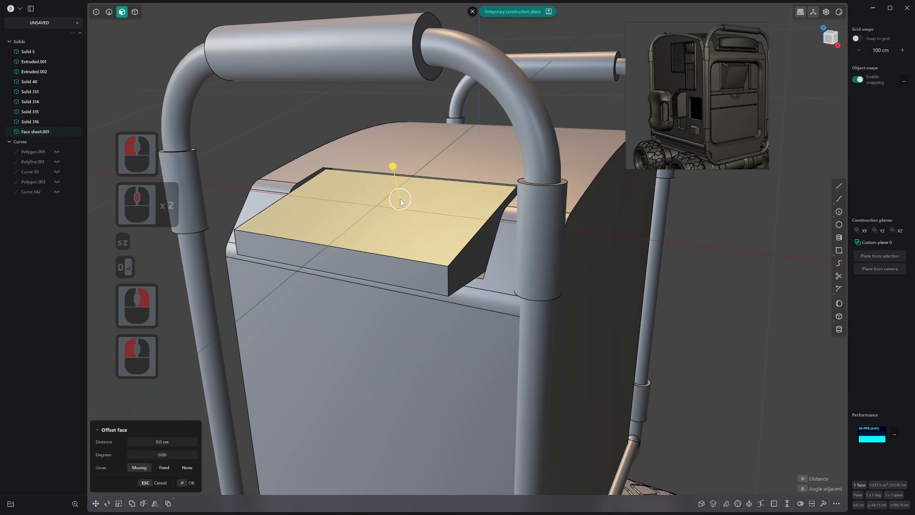
pyautogui.press('s')
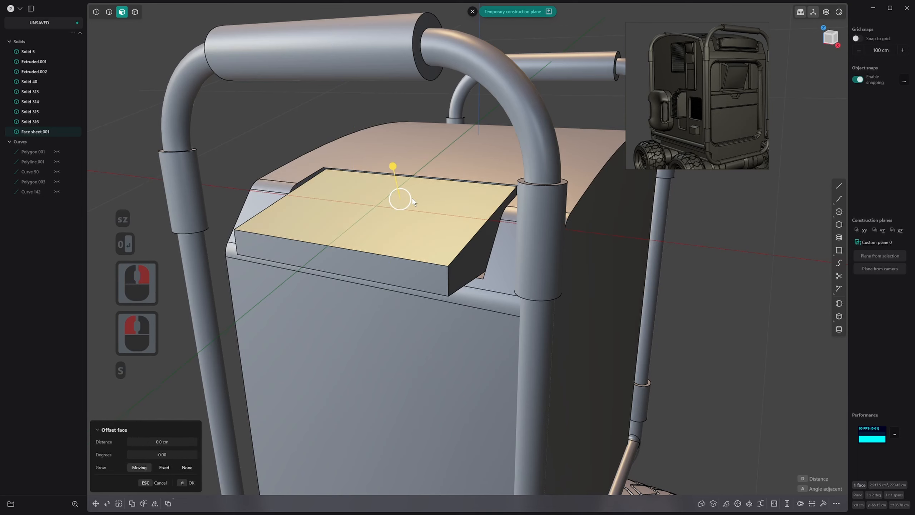
pyautogui.moveTo(402, 206); pyautogui.dragTo(415, 221, button='middle')
pyautogui.hotkey('alt', 'z')
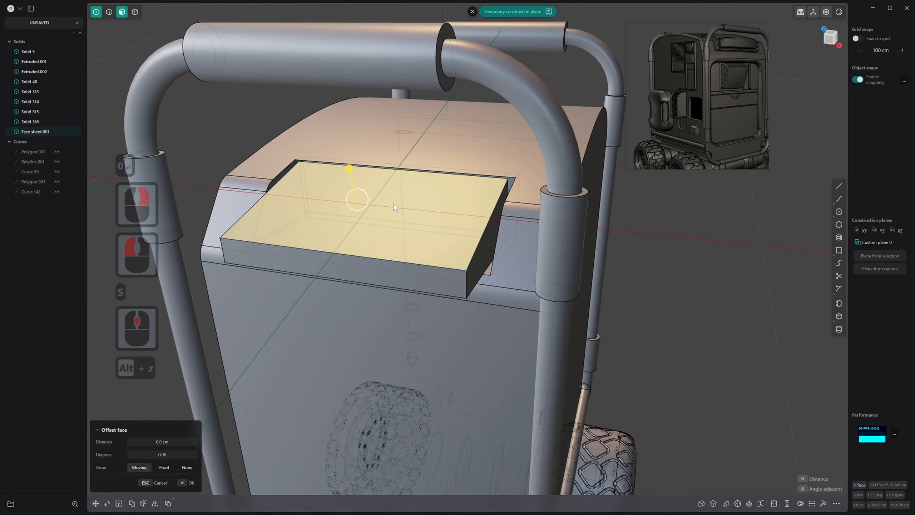
pyautogui.click(99, 13)
pyautogui.moveTo(288, 162); pyautogui.dragTo(330, 203, button='middle')
pyautogui.hotkey('alt', 'z')
pyautogui.click(224, 201)
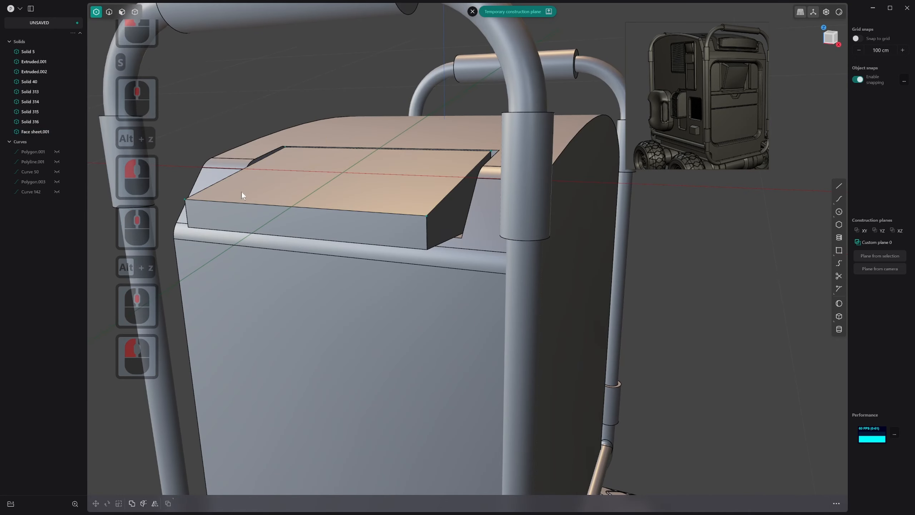
pyautogui.moveTo(242, 194); pyautogui.dragTo(329, 189, button='middle')
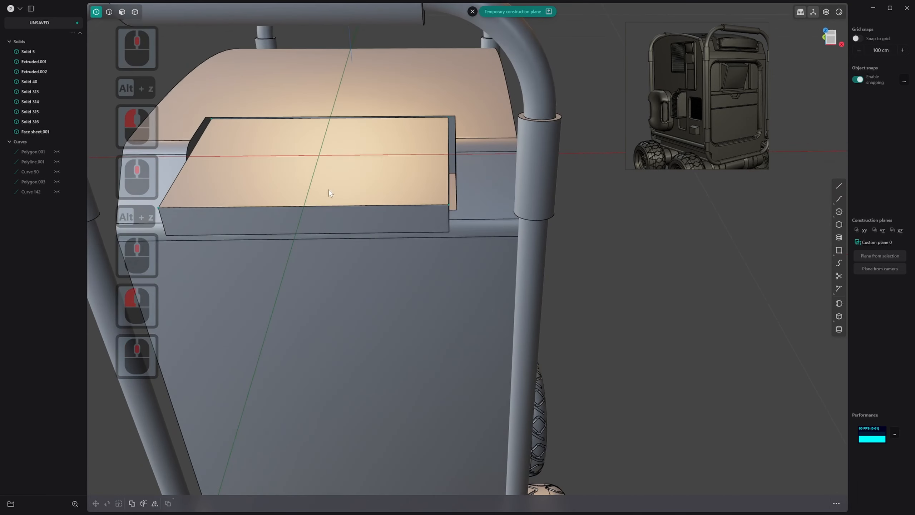
# Reset the construction plane to default and add a middle row of control points across the block's top face
pyautogui.click(473, 11)
pyautogui.moveTo(326, 230); pyautogui.dragTo(333, 135, button='middle')
pyautogui.press('2')
pyautogui.press('3')
pyautogui.click(328, 160)
pyautogui.press('z')
pyautogui.press('z')
pyautogui.press('z')
pyautogui.press('z')
pyautogui.press('s')
pyautogui.moveTo(319, 104); pyautogui.dragTo(359, 220, button='right')
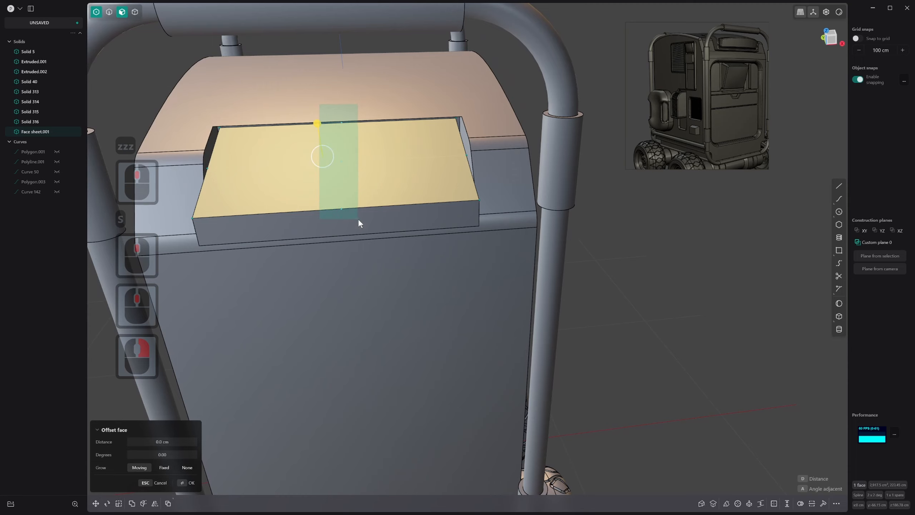
pyautogui.moveTo(358, 219); pyautogui.dragTo(358, 219)
pyautogui.moveTo(358, 219); pyautogui.dragTo(399, 182, button='middle')
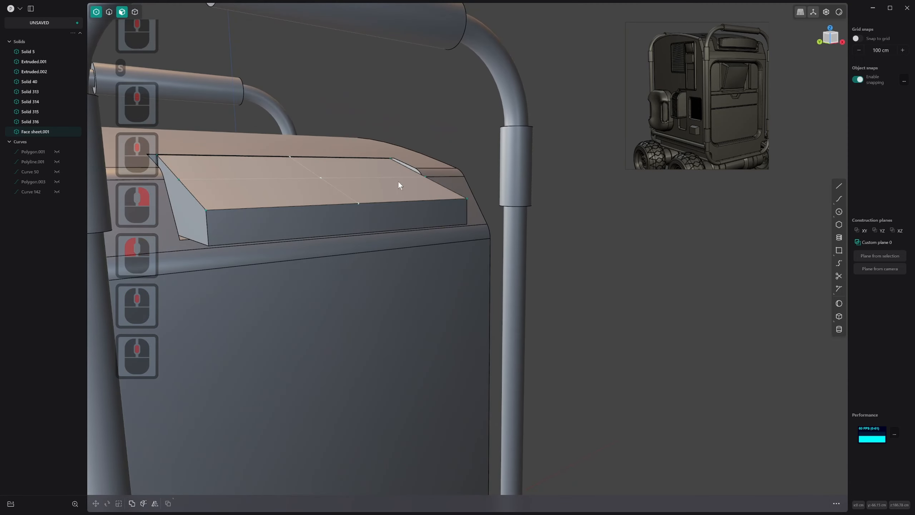
# Set a temporary construction plane from the top face and raise its middle control points to arch the block's top
pyautogui.click(389, 184)
pyautogui.press('space')
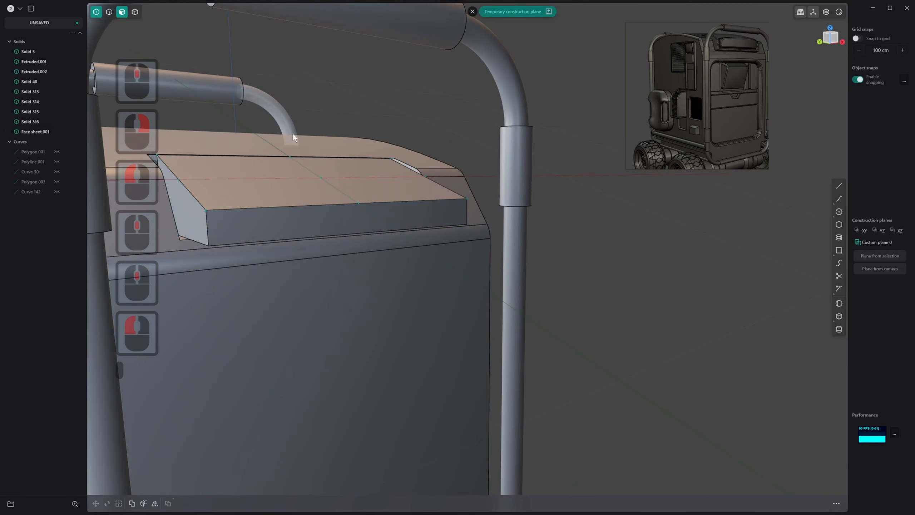
pyautogui.moveTo(268, 138); pyautogui.dragTo(361, 231)
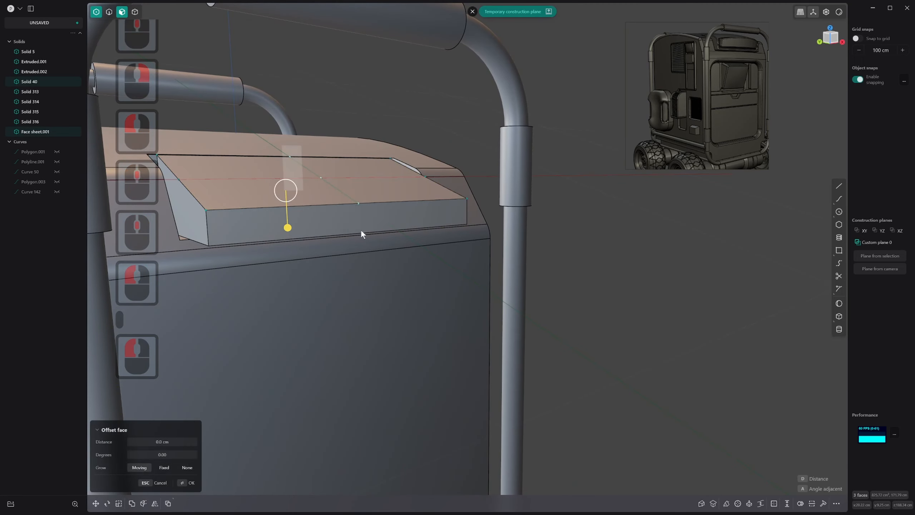
pyautogui.click(329, 179)
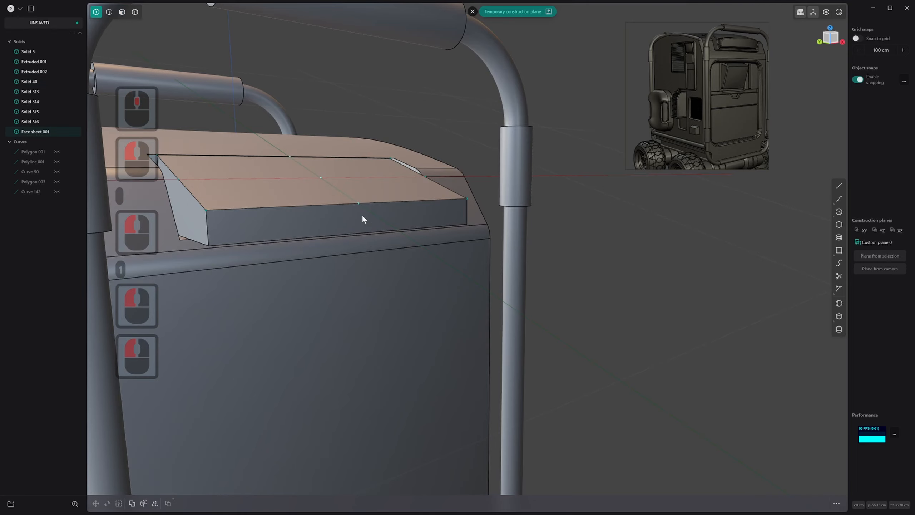
pyautogui.press('g')
pyautogui.moveTo(335, 146); pyautogui.dragTo(378, 166, button='middle')
pyautogui.moveTo(365, 154); pyautogui.dragTo(385, 121)
pyautogui.rightClick(478, 232)
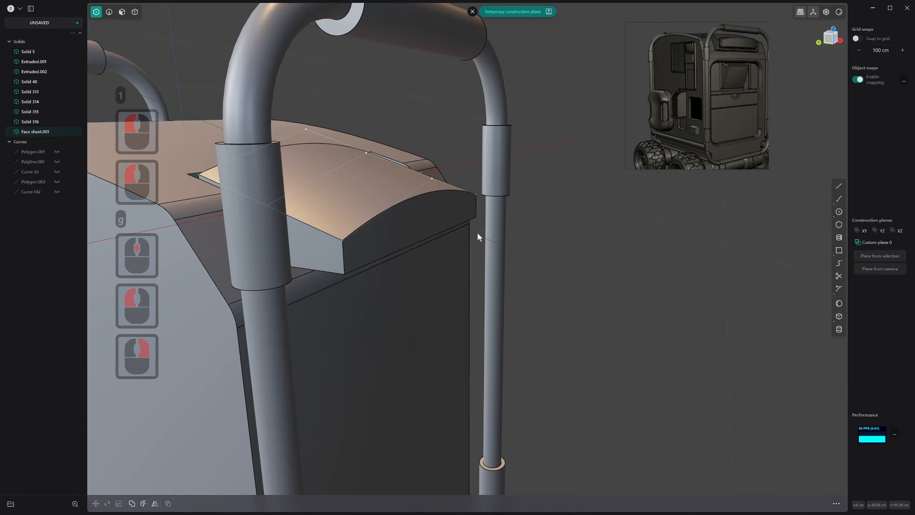
# Examine the arched block from several sides against the roof and the tubular frame
pyautogui.moveTo(478, 237); pyautogui.dragTo(406, 216, button='middle')
pyautogui.scroll(-18, 408, 226)
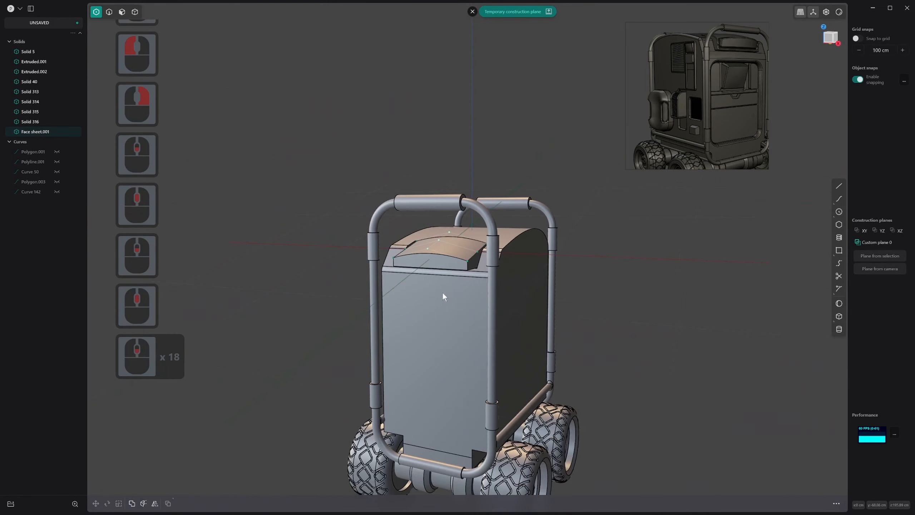
pyautogui.moveTo(443, 296); pyautogui.dragTo(565, 280, button='middle')
pyautogui.scroll(1, 418, 288)
pyautogui.moveTo(393, 307); pyautogui.dragTo(457, 262, button='middle')
pyautogui.scroll(1, 400, 268)
pyautogui.scroll(14, 394, 266)
pyautogui.scroll(1, 457, 262)
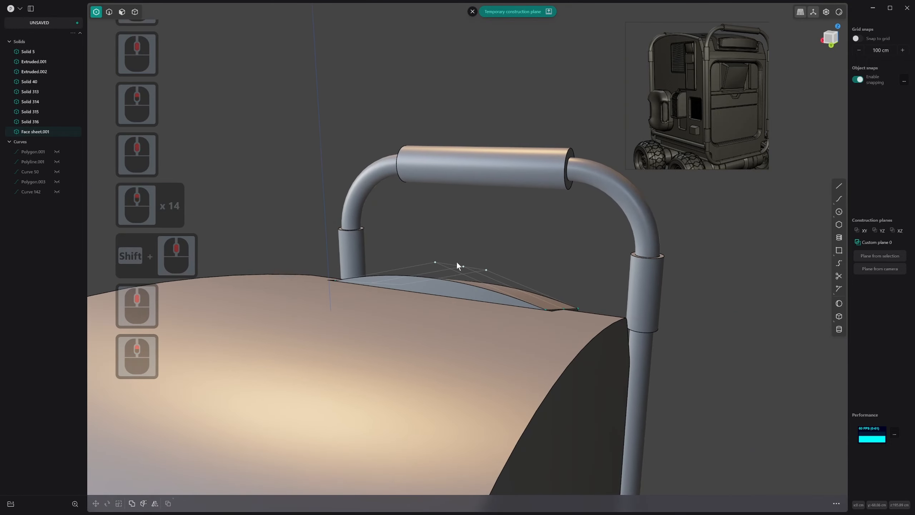
# Move the top face's middle control points again to refine the block's arch
pyautogui.press('g')
pyautogui.moveTo(467, 232); pyautogui.dragTo(472, 221)
pyautogui.rightClick(527, 295)
pyautogui.moveTo(527, 295); pyautogui.dragTo(335, 260, button='middle')
pyautogui.moveTo(504, 304); pyautogui.dragTo(468, 297, button='middle')
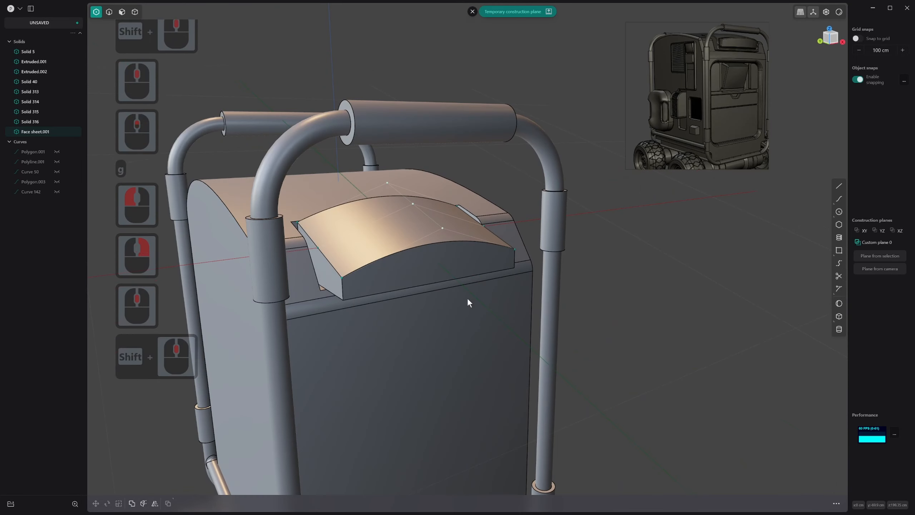
# Try a fillet of about 12.2 cm along the block's curved upper front edge
pyautogui.click(466, 296)
pyautogui.press('2')
pyautogui.click(429, 249)
pyautogui.moveTo(434, 245); pyautogui.dragTo(442, 224)
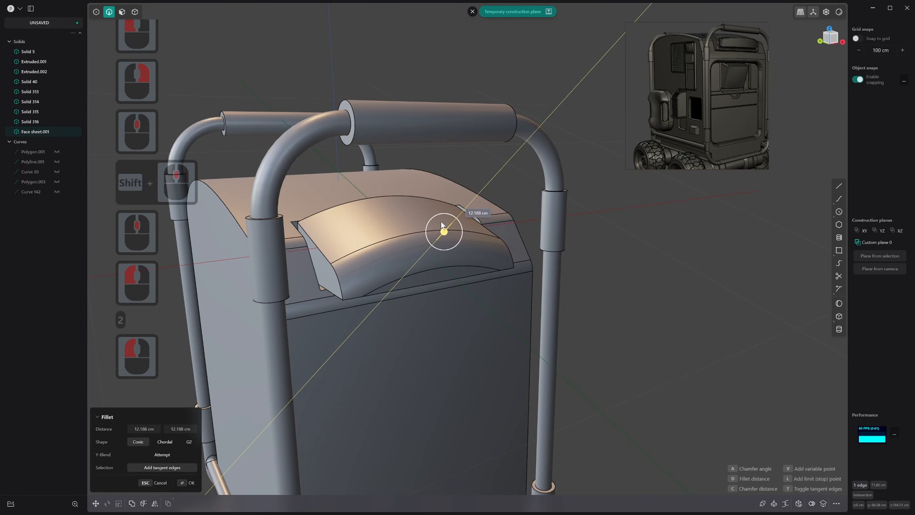
pyautogui.click(436, 244)
pyautogui.hotkey('ctrl', 'z')
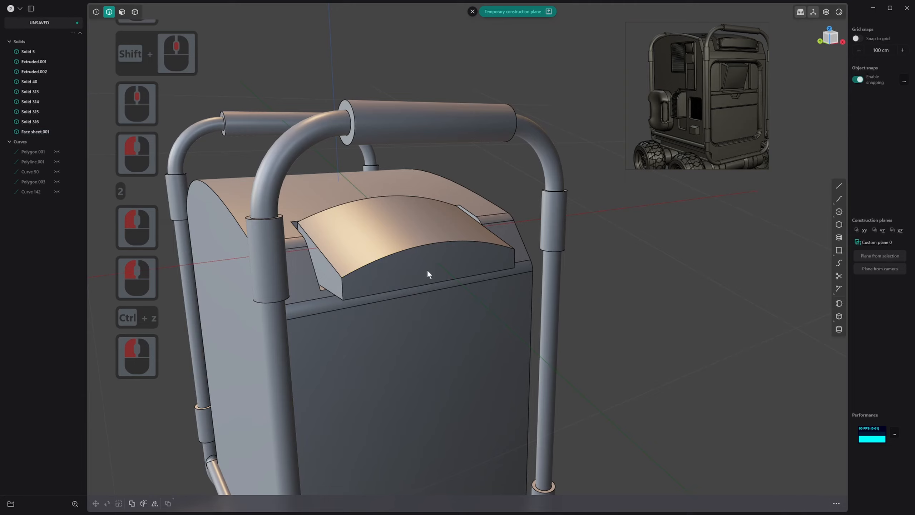
# Inspect the block's front face and underside against the roof edge from below and above
pyautogui.click(428, 266)
pyautogui.press('3')
pyautogui.click(429, 264)
pyautogui.moveTo(429, 263); pyautogui.dragTo(418, 225, button='middle')
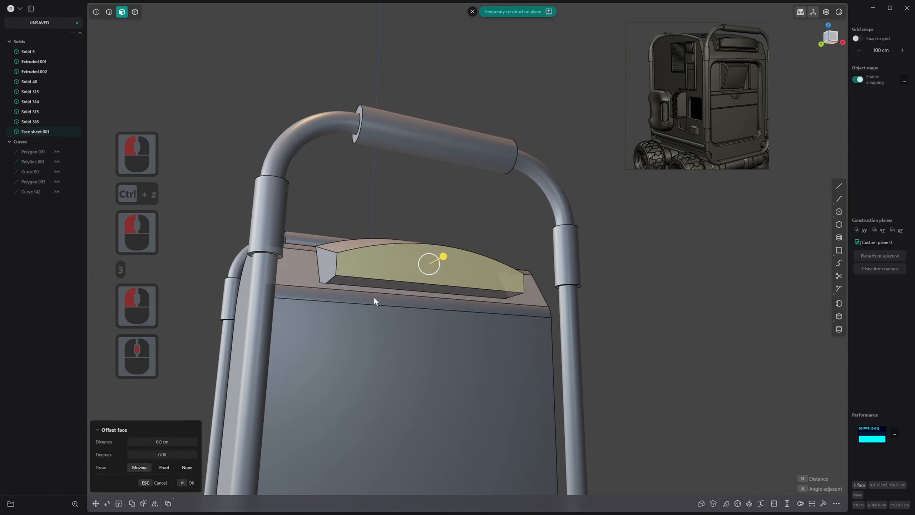
pyautogui.scroll(4, 562, 169)
pyautogui.scroll(1, 562, 168)
pyautogui.moveTo(562, 168); pyautogui.dragTo(525, 266, button='middle')
pyautogui.scroll(-1, 329, 191)
pyautogui.moveTo(328, 189); pyautogui.dragTo(323, 227, button='middle')
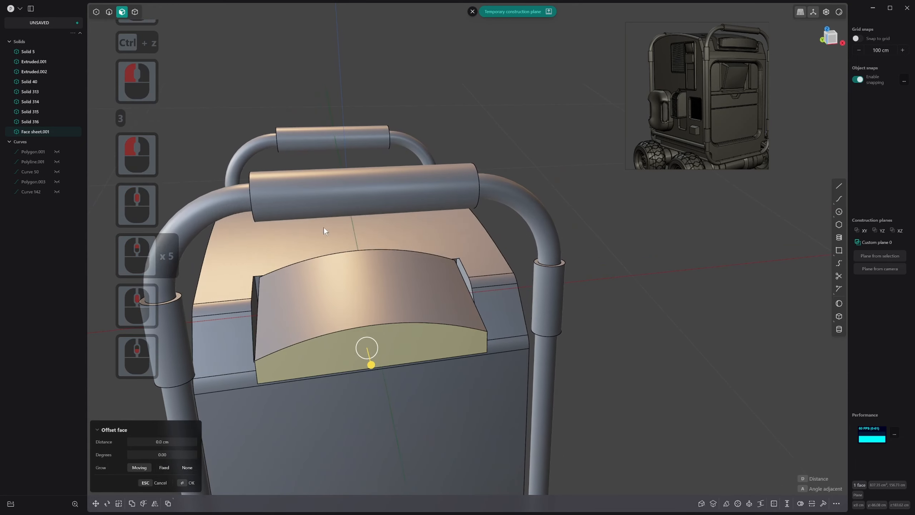
# Try a chamfer on the two back corner edges of the roof recess
pyautogui.press('2')
pyautogui.click(253, 287)
pyautogui.moveTo(253, 287); pyautogui.dragTo(509, 275, button='middle')
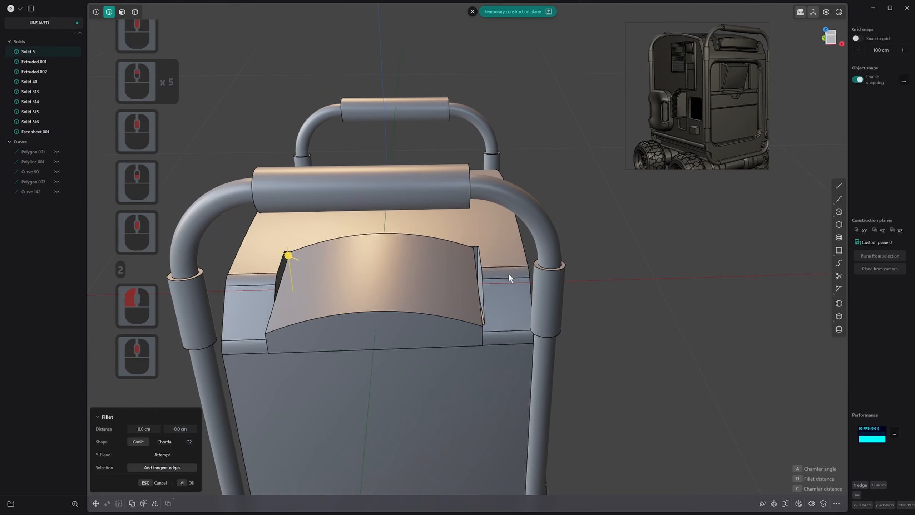
pyautogui.keyDown('shift'); pyautogui.click(479, 255); pyautogui.keyUp('shift')
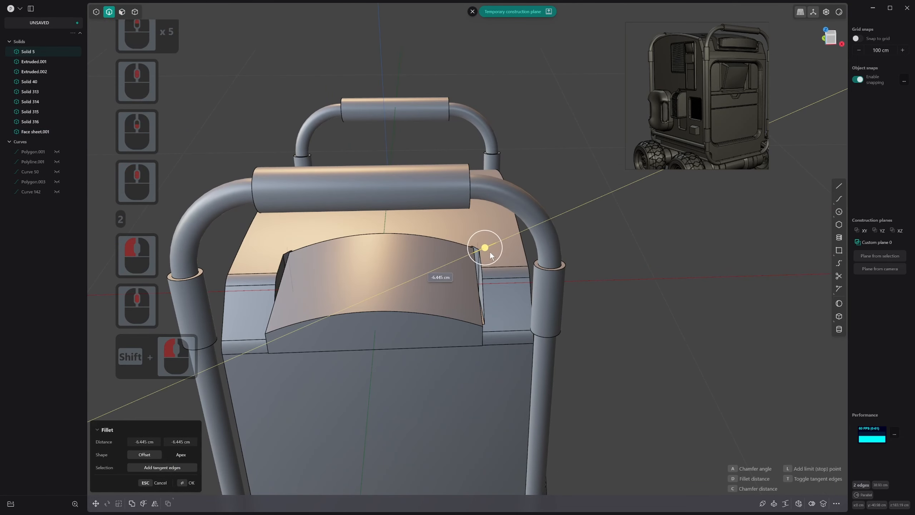
pyautogui.moveTo(477, 254); pyautogui.dragTo(456, 250)
pyautogui.moveTo(456, 250); pyautogui.dragTo(327, 233, button='middle')
pyautogui.press('capslock')
pyautogui.rightClick(254, 254)
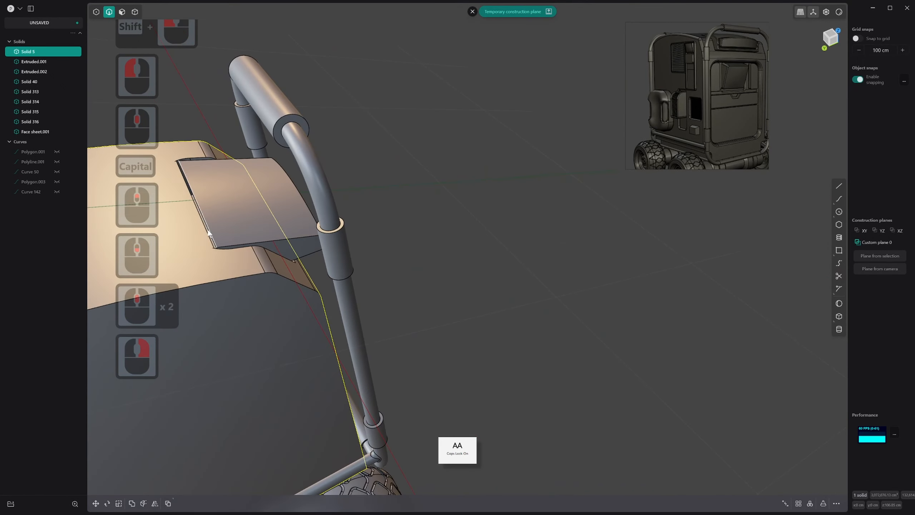
pyautogui.press('3')
pyautogui.moveTo(214, 234); pyautogui.dragTo(209, 259, button='middle')
pyautogui.scroll(18, 212, 262)
# Try hiding the rover body to inspect how the block sits in the recess
pyautogui.keyDown('shift'); pyautogui.scroll(6, 209, 263); pyautogui.keyUp('shift')
pyautogui.hotkey('ctrl', 'z')
pyautogui.moveTo(323, 332); pyautogui.dragTo(446, 317, button='middle')
pyautogui.scroll(20, 308, 378)
pyautogui.scroll(-3, 404, 371)
pyautogui.scroll(-10, 446, 367)
pyautogui.click(446, 317)
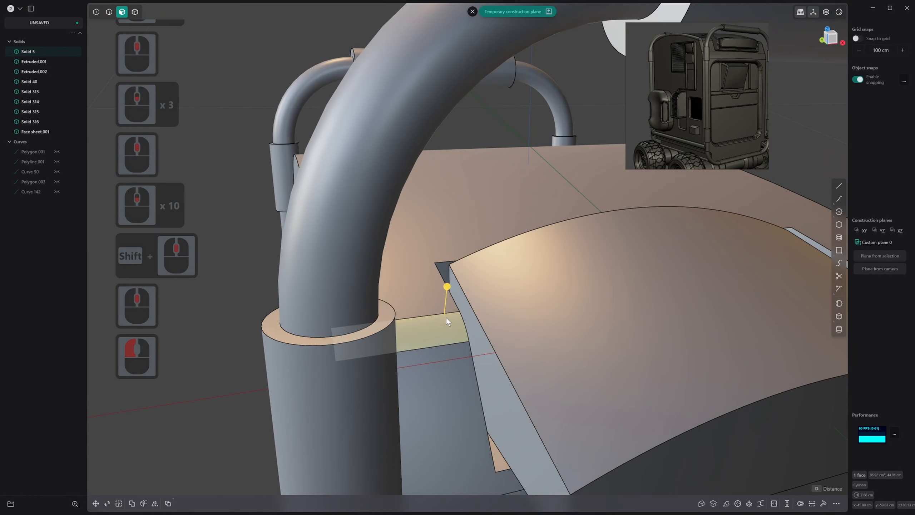
pyautogui.press('4')
pyautogui.click(429, 267)
pyautogui.click(444, 268)
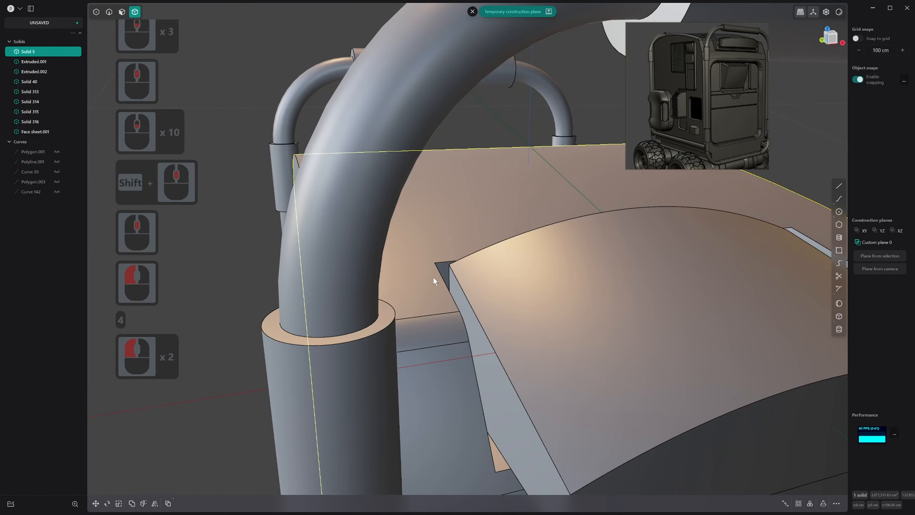
pyautogui.press('h')
pyautogui.hotkey('ctrl', 'z')
# Try deleting the rover body's curved roof face around the recess
pyautogui.click(526, 275)
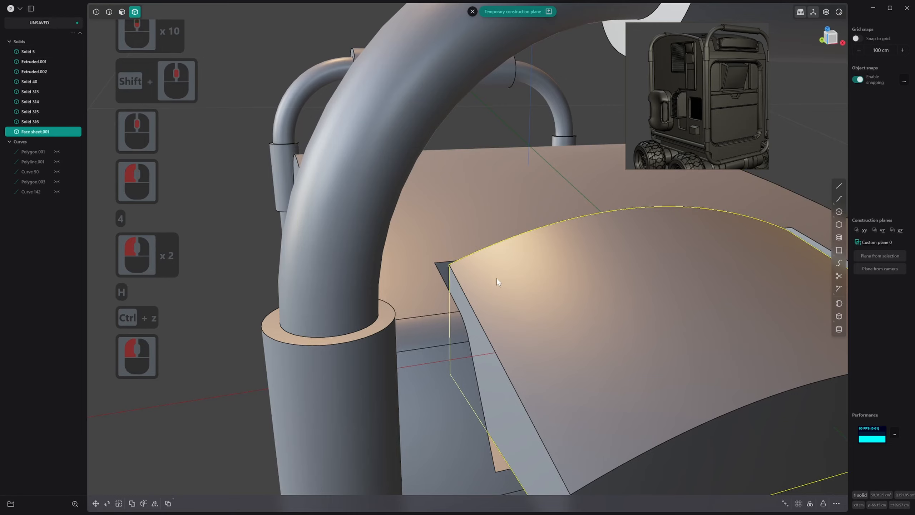
pyautogui.moveTo(496, 277); pyautogui.dragTo(460, 247, button='middle')
pyautogui.press('3')
pyautogui.press('2')
pyautogui.click(459, 269)
pyautogui.press('3')
pyautogui.click(462, 245)
pyautogui.press('x')
pyautogui.press('3')
pyautogui.press('shift')
pyautogui.press('2')
pyautogui.press('alt')
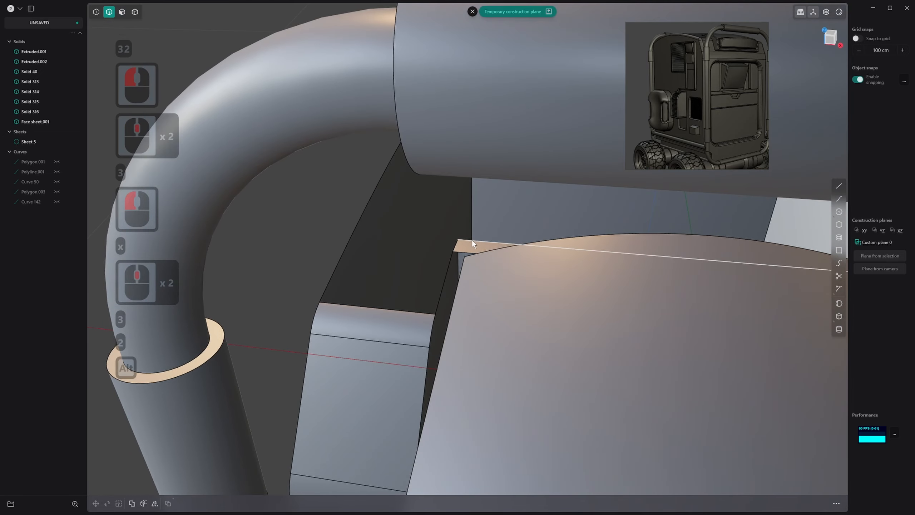
pyautogui.moveTo(474, 240); pyautogui.dragTo(535, 275, button='middle')
pyautogui.hotkey('ctrl', 'z')
# Try offsetting the back wall of the roof recess behind the block
pyautogui.press('3')
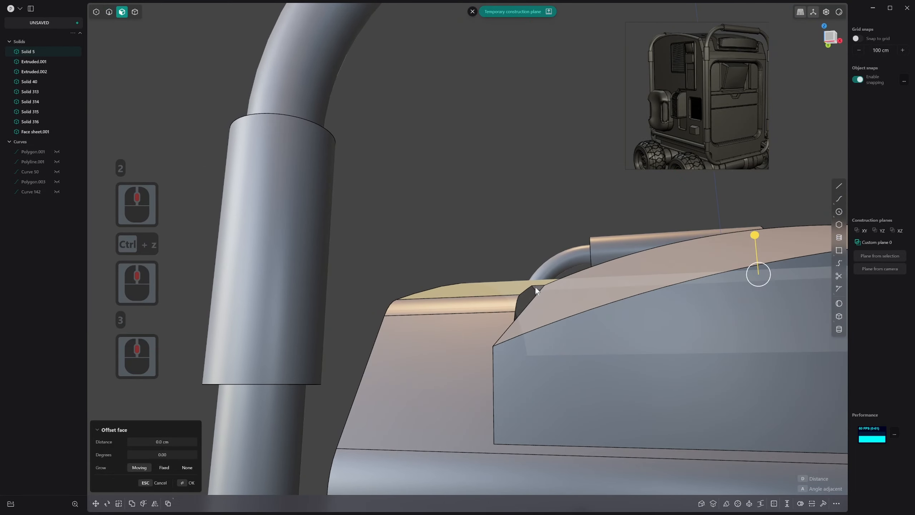
pyautogui.press('3')
pyautogui.click(542, 318)
pyautogui.moveTo(539, 322); pyautogui.dragTo(548, 237)
pyautogui.moveTo(548, 236); pyautogui.dragTo(690, 291, button='middle')
pyautogui.hotkey('ctrl', 'z')
# Rotate the recess's back wall about the X axis to change its tilt
pyautogui.press('r')
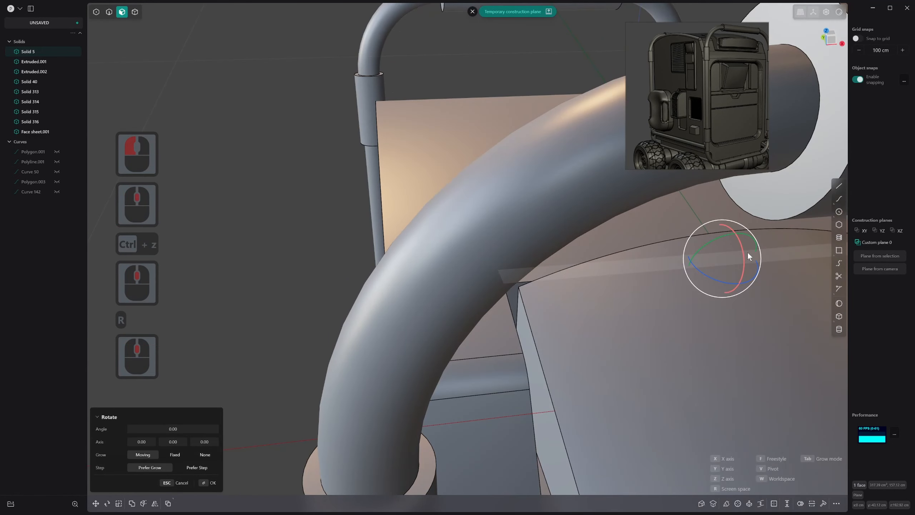
pyautogui.moveTo(744, 251); pyautogui.dragTo(730, 264)
pyautogui.moveTo(638, 295); pyautogui.dragTo(706, 303, button='middle')
pyautogui.scroll(-3, 692, 292)
pyautogui.rightClick(673, 266)
# Offset the block's back face into the roof to close the gap at the recess's back wall
pyautogui.moveTo(678, 274); pyautogui.dragTo(628, 272, button='middle')
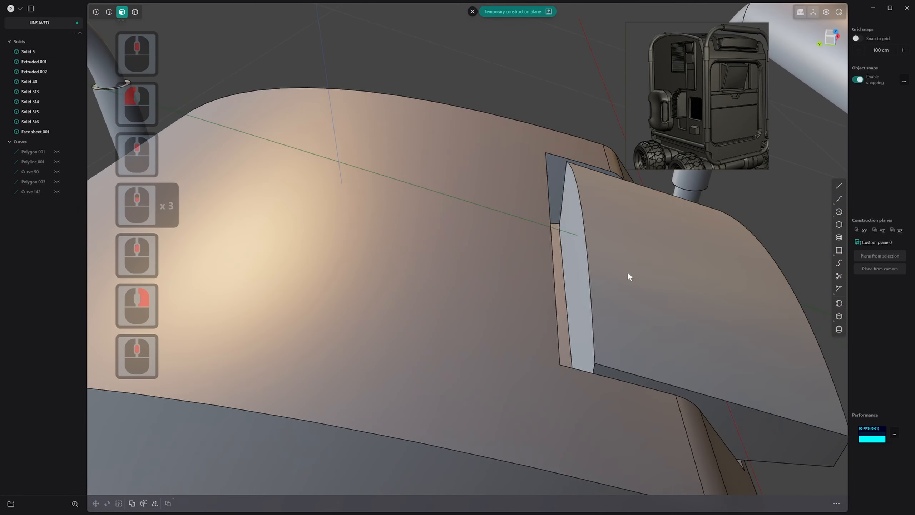
pyautogui.press('3')
pyautogui.moveTo(575, 245); pyautogui.dragTo(536, 245)
pyautogui.moveTo(536, 244); pyautogui.dragTo(498, 249, button='middle')
pyautogui.moveTo(543, 239); pyautogui.dragTo(515, 234)
pyautogui.rightClick(524, 272)
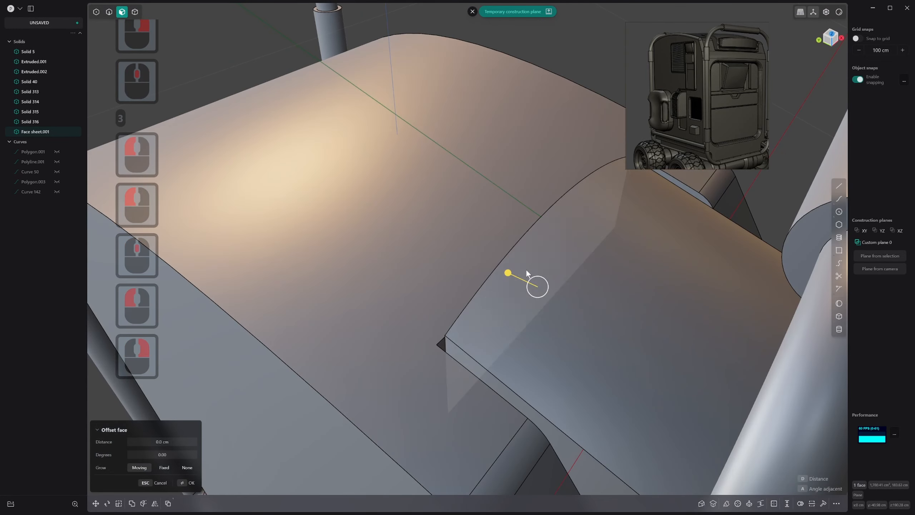
# Undo the recent changes to the arched block's back face and the roof recess's back wall
pyautogui.moveTo(508, 292); pyautogui.dragTo(571, 292, button='middle')
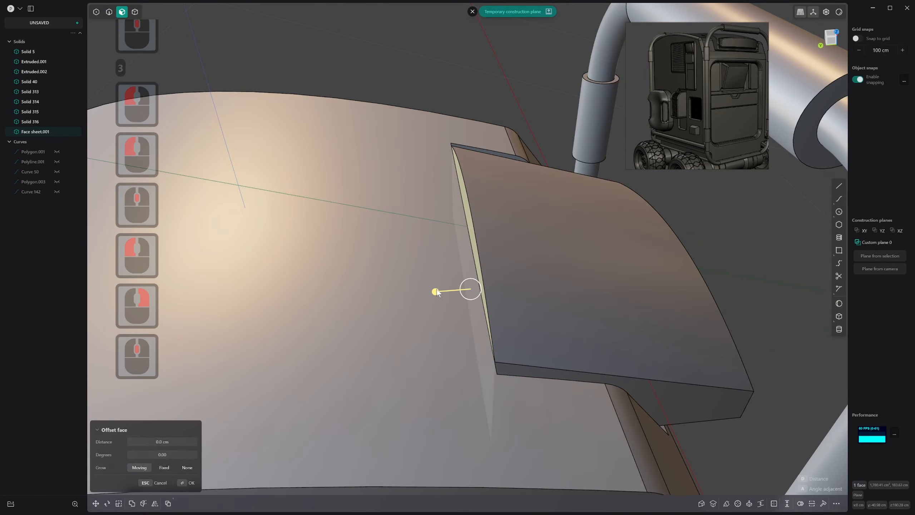
pyautogui.moveTo(440, 289); pyautogui.dragTo(430, 361, button='middle')
pyautogui.hotkey('ctrl', 'z')
pyautogui.hotkey('ctrl', 'z')
pyautogui.hotkey('ctrl', 'z')
pyautogui.hotkey('ctrl', 'z')
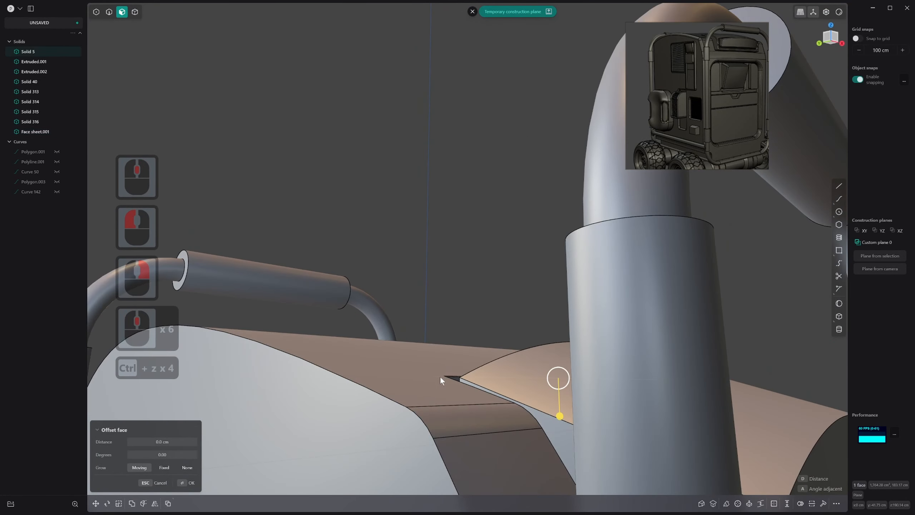
# Hide the tubular handle frame in front of the arched block
pyautogui.scroll(-9, 444, 378)
pyautogui.press('4')
pyautogui.press('4')
pyautogui.click(559, 277)
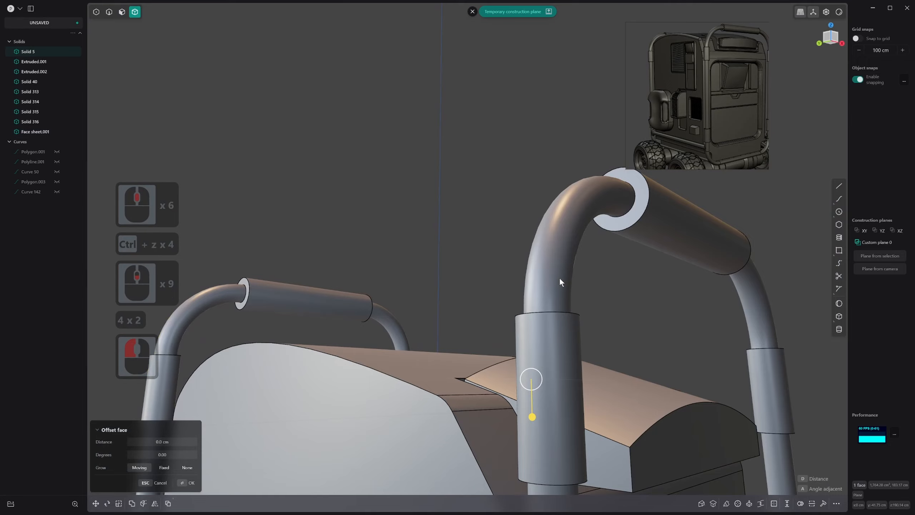
pyautogui.press('h')
# Rotate the roof recess's back wall about the X axis to change its tilt
pyautogui.scroll(6, 508, 370)
pyautogui.moveTo(508, 371); pyautogui.dragTo(468, 393, button='middle')
pyautogui.scroll(9, 446, 360)
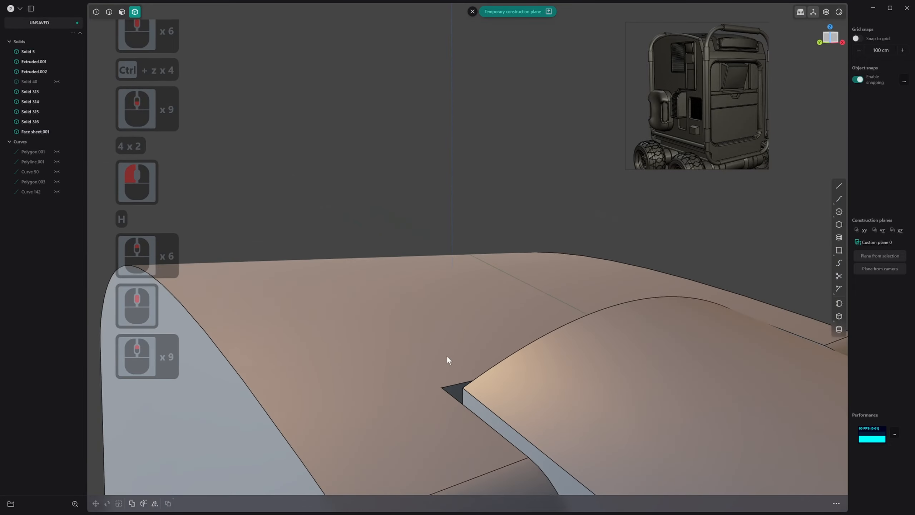
pyautogui.scroll(7, 447, 356)
pyautogui.moveTo(445, 364); pyautogui.dragTo(484, 393, button='middle')
pyautogui.press('3')
pyautogui.click(501, 389)
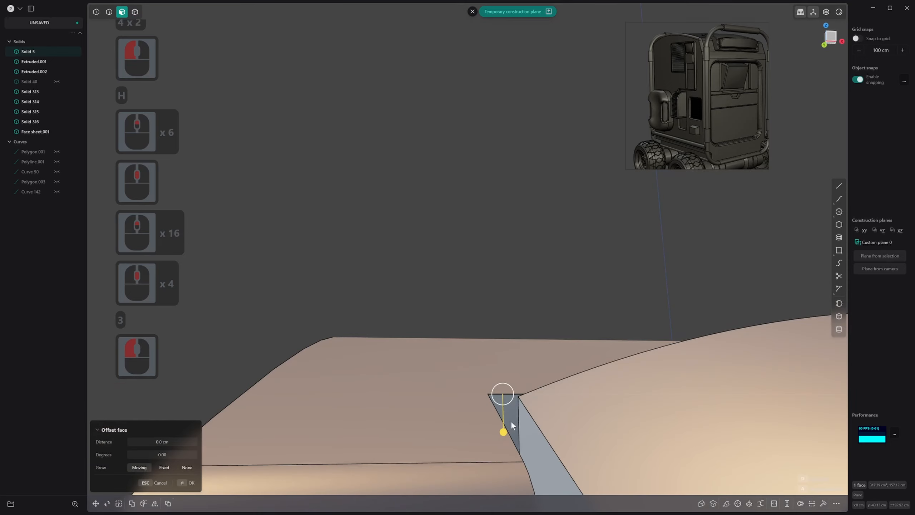
pyautogui.moveTo(510, 421); pyautogui.dragTo(537, 425, button='middle')
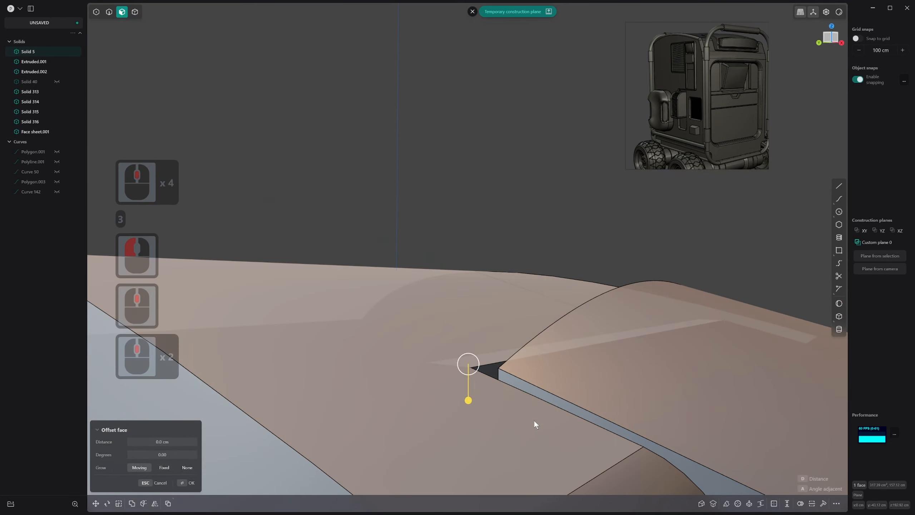
pyautogui.press('r')
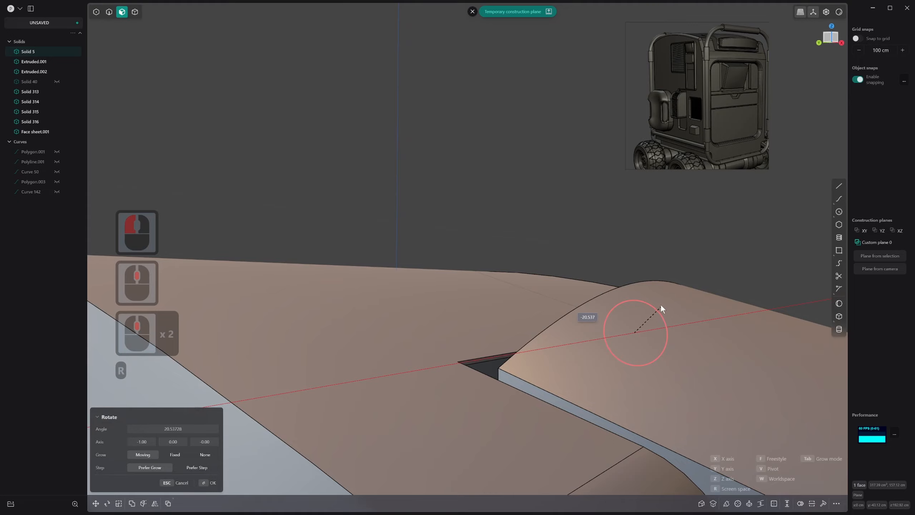
pyautogui.click(533, 315)
pyautogui.moveTo(536, 315); pyautogui.dragTo(569, 330, button='middle')
pyautogui.rightClick(549, 346)
# Offset the arched block's back face into the roof recess toward its back wall
pyautogui.scroll(-19, 550, 347)
pyautogui.keyDown('shift'); pyautogui.scroll(-3, 562, 360); pyautogui.keyUp('shift')
pyautogui.keyDown('shift'); pyautogui.scroll(-2, 562, 360); pyautogui.keyUp('shift')
pyautogui.press('3')
pyautogui.press('2')
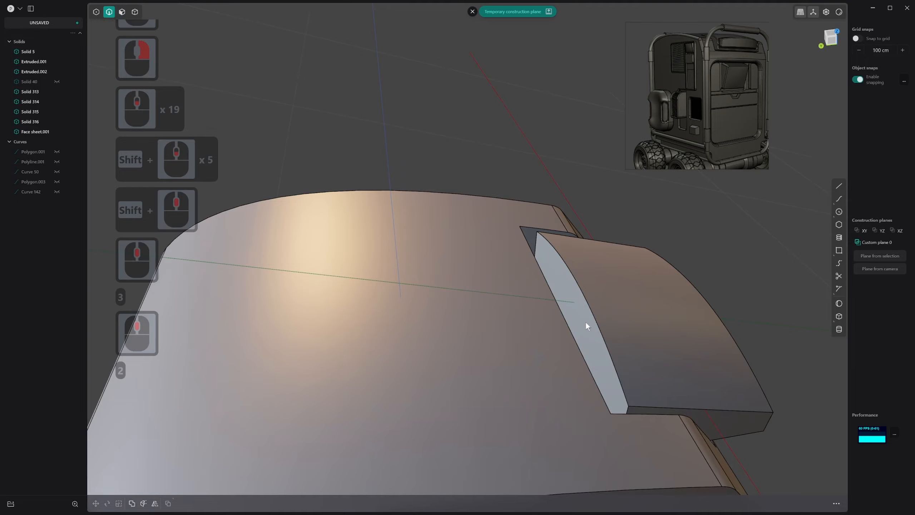
pyautogui.click(586, 322)
pyautogui.press('3')
pyautogui.moveTo(588, 320); pyautogui.dragTo(552, 325)
pyautogui.moveTo(606, 336); pyautogui.dragTo(512, 339, button='middle')
pyautogui.moveTo(568, 341); pyautogui.dragTo(496, 323, button='middle')
pyautogui.click(525, 355)
pyautogui.moveTo(532, 359); pyautogui.dragTo(496, 344, button='middle')
pyautogui.scroll(-14, 546, 351)
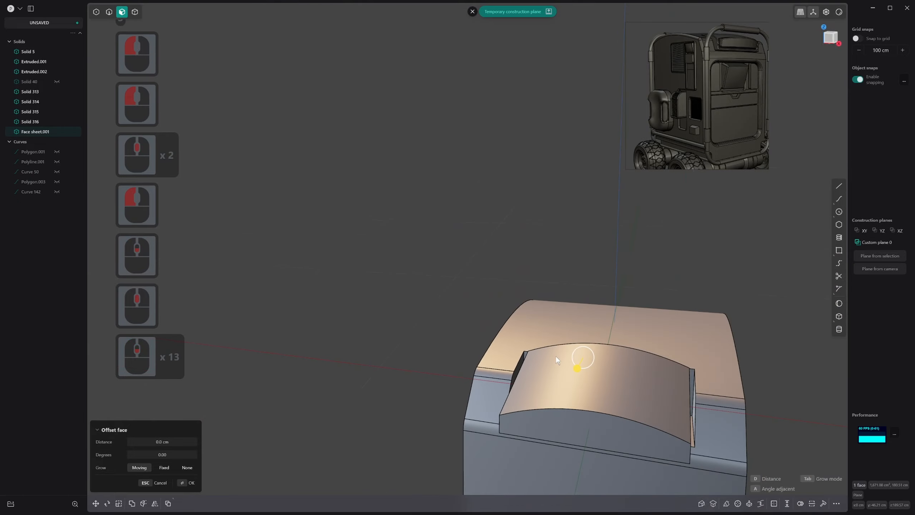
pyautogui.keyDown('shift'); pyautogui.scroll(-1, 506, 335); pyautogui.keyUp('shift')
pyautogui.keyDown('shift'); pyautogui.moveTo(559, 357); pyautogui.dragTo(505, 355, button='middle'); pyautogui.keyUp('shift')
pyautogui.rightClick(505, 355)
pyautogui.moveTo(627, 393); pyautogui.dragTo(555, 391, button='middle')
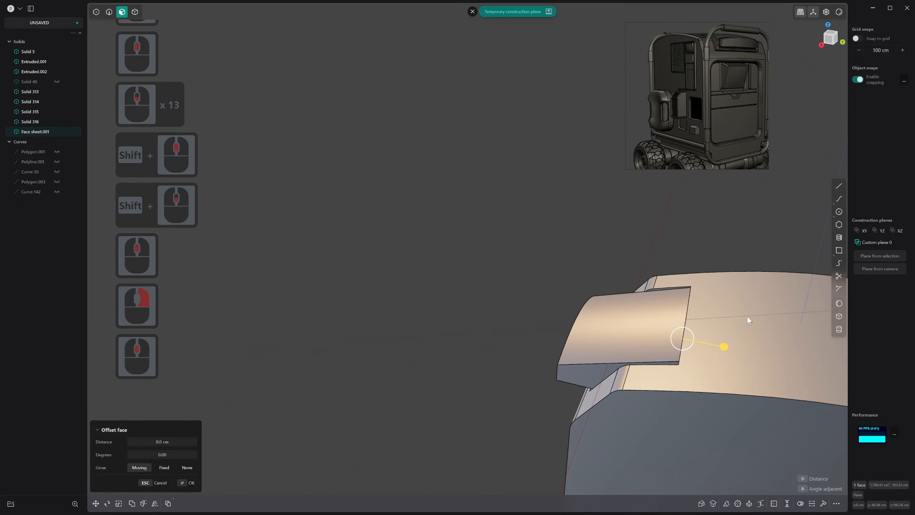
pyautogui.moveTo(748, 320); pyautogui.dragTo(701, 323, button='middle')
pyautogui.click(696, 318)
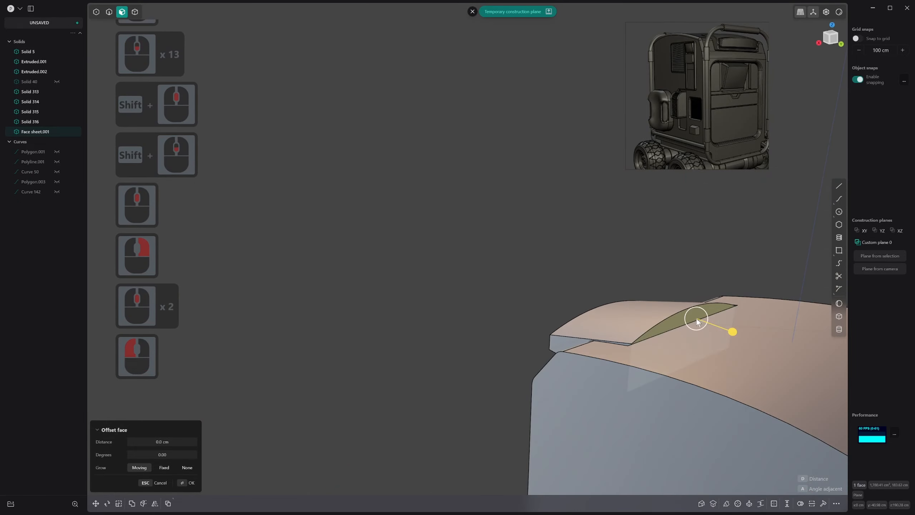
pyautogui.moveTo(731, 328); pyautogui.dragTo(728, 328)
pyautogui.rightClick(728, 329)
# Unhide all hidden objects, including the handle frame and the construction curves
pyautogui.moveTo(728, 329); pyautogui.dragTo(782, 392, button='middle')
pyautogui.scroll(-3, 569, 373)
pyautogui.moveTo(570, 373); pyautogui.dragTo(630, 346, button='middle')
pyautogui.moveTo(630, 346); pyautogui.dragTo(540, 382, button='middle')
pyautogui.press('4')
pyautogui.press('alt')
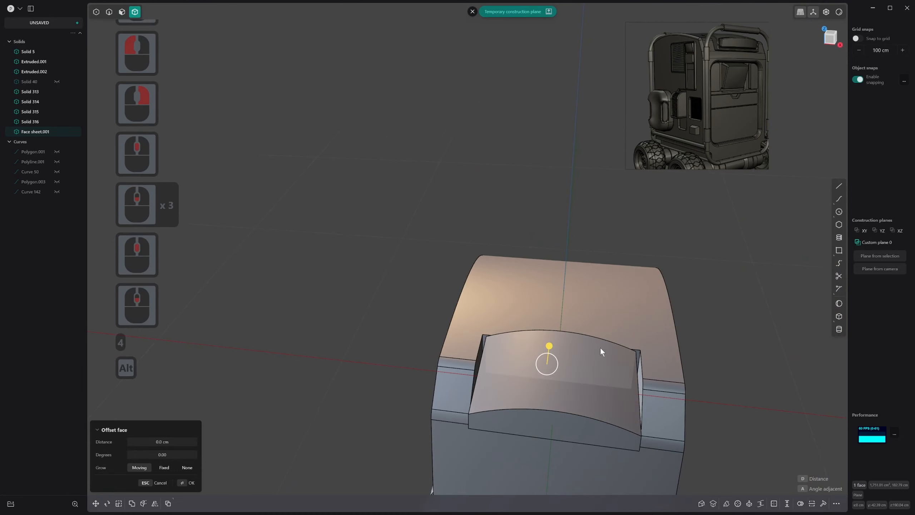
pyautogui.hotkey('alt', 'h')
pyautogui.scroll(-7, 600, 352)
pyautogui.click(652, 306)
pyautogui.moveTo(602, 342); pyautogui.dragTo(669, 324, button='middle')
pyautogui.rightClick(662, 306)
pyautogui.hotkey('alt', 'h')
pyautogui.scroll(-1, 662, 306)
pyautogui.click(670, 324)
pyautogui.moveTo(550, 385); pyautogui.dragTo(450, 177, button='middle')
pyautogui.moveTo(562, 204); pyautogui.dragTo(600, 213, button='middle')
pyautogui.scroll(-1, 600, 213)
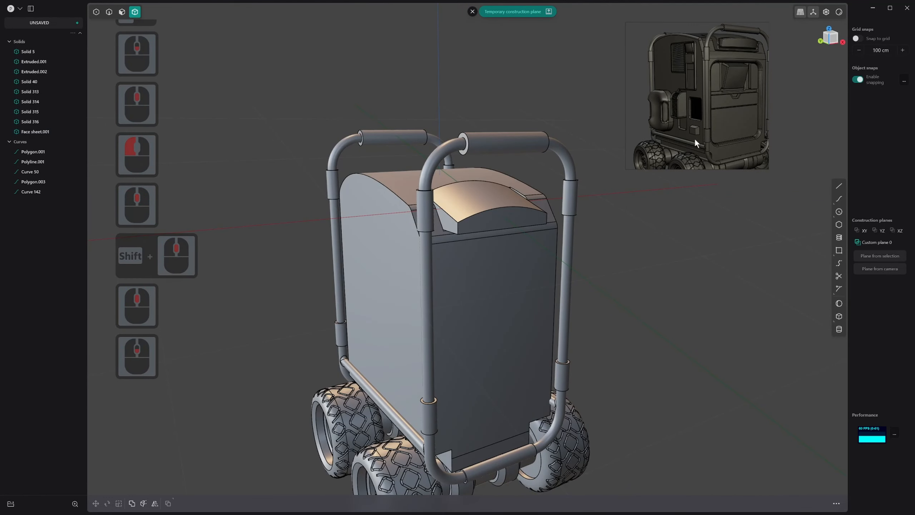
# Try insetting an outline on the arched block's front face
pyautogui.moveTo(669, 151); pyautogui.dragTo(600, 249, button='middle')
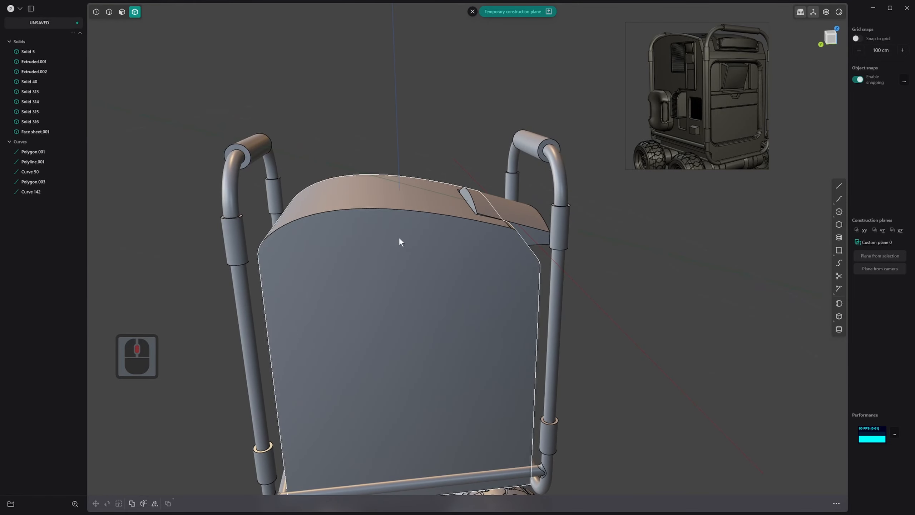
pyautogui.moveTo(528, 246); pyautogui.dragTo(486, 234, button='middle')
pyautogui.scroll(-2, 533, 216)
pyautogui.moveTo(631, 180); pyautogui.dragTo(555, 206, button='middle')
pyautogui.keyDown('shift'); pyautogui.moveTo(555, 206); pyautogui.dragTo(511, 275, button='middle'); pyautogui.keyUp('shift')
pyautogui.scroll(9, 510, 275)
pyautogui.scroll(5, 511, 278)
pyautogui.press('3')
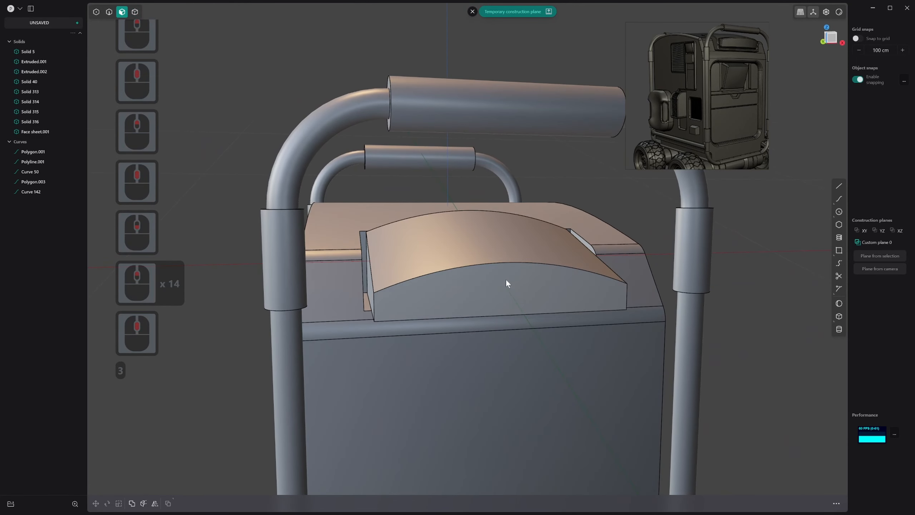
pyautogui.click(515, 284)
pyautogui.scroll(1, 515, 284)
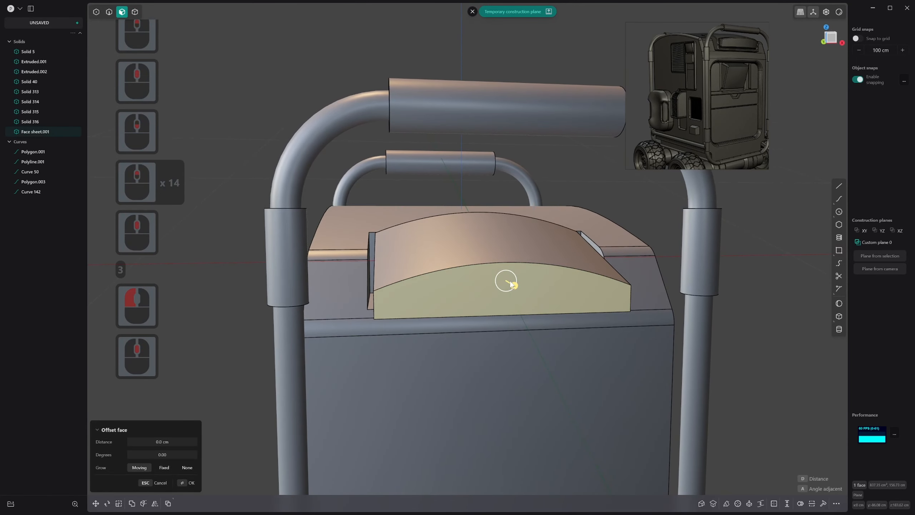
pyautogui.press('o')
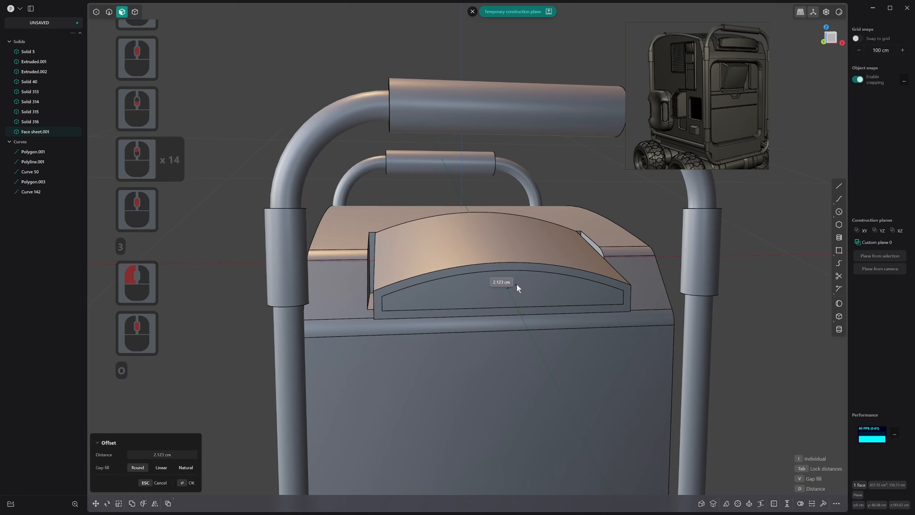
pyautogui.click(515, 284)
pyautogui.rightClick(513, 285)
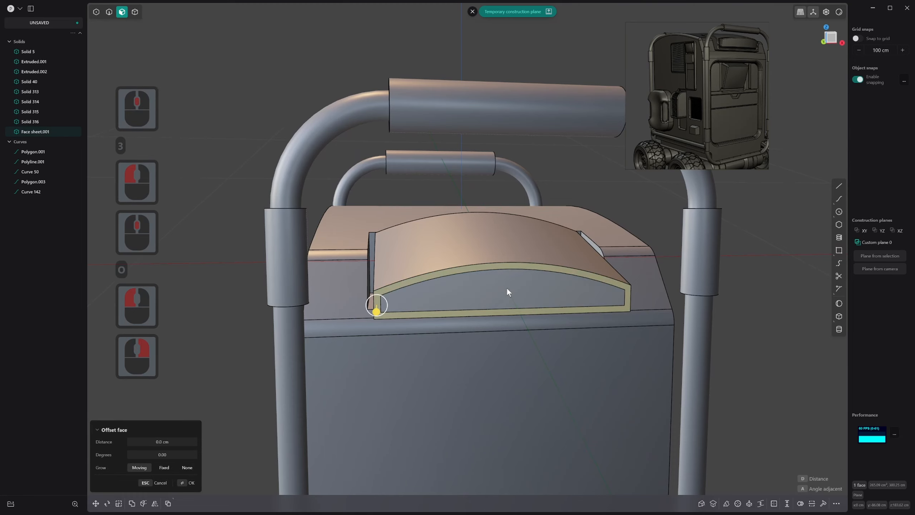
pyautogui.click(510, 287)
pyautogui.moveTo(511, 288)
pyautogui.mouseDown(button='middle')
pyautogui.moveTo(522, 271)
pyautogui.moveTo(503, 274)
pyautogui.mouseUp(button='middle')
pyautogui.scroll(-1, 505, 276)
pyautogui.hotkey('ctrl', 'z')
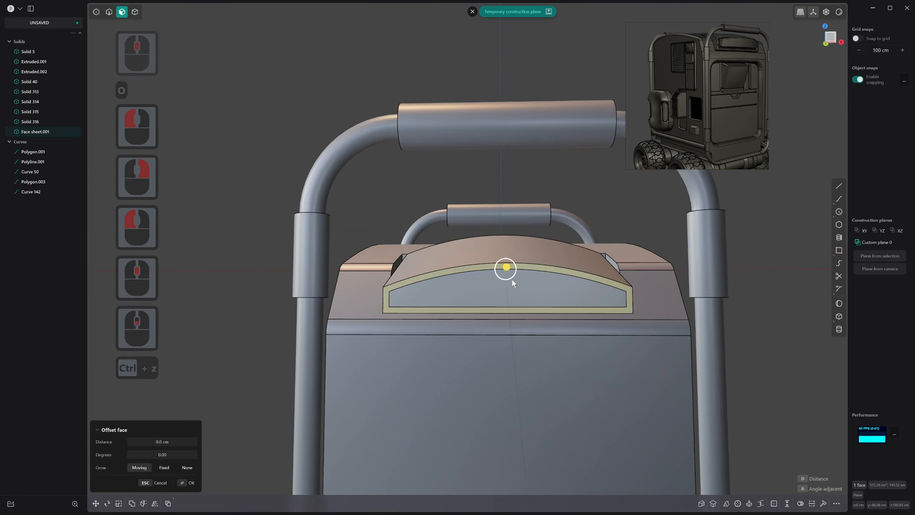
pyautogui.hotkey('ctrl', 'z')
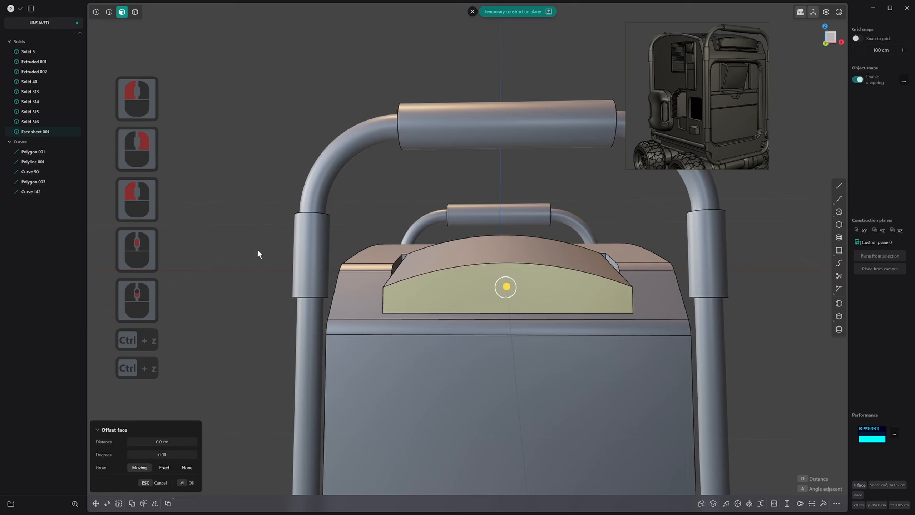
# Inset the arched block's front face outline by about 1.67 cm
pyautogui.press('o')
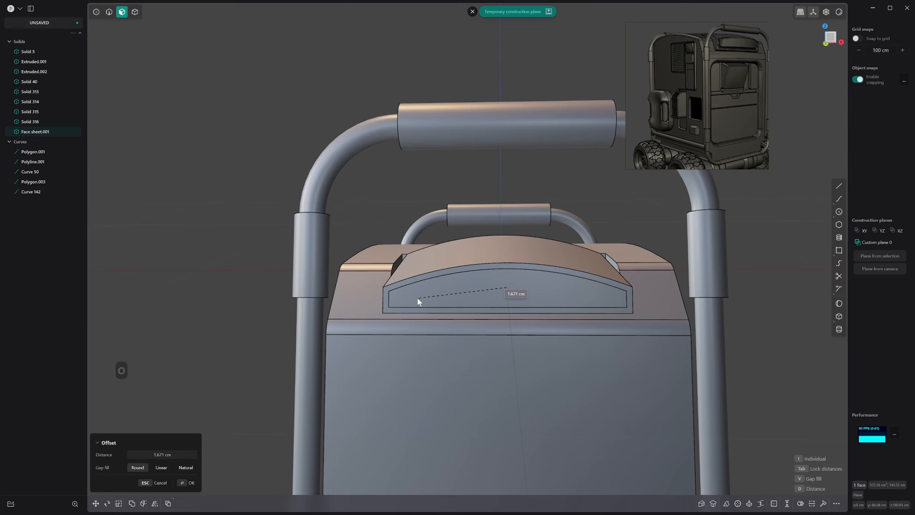
pyautogui.click(418, 299)
pyautogui.rightClick(418, 298)
# Try offsetting the inset front face deep into the arched block
pyautogui.click(437, 294)
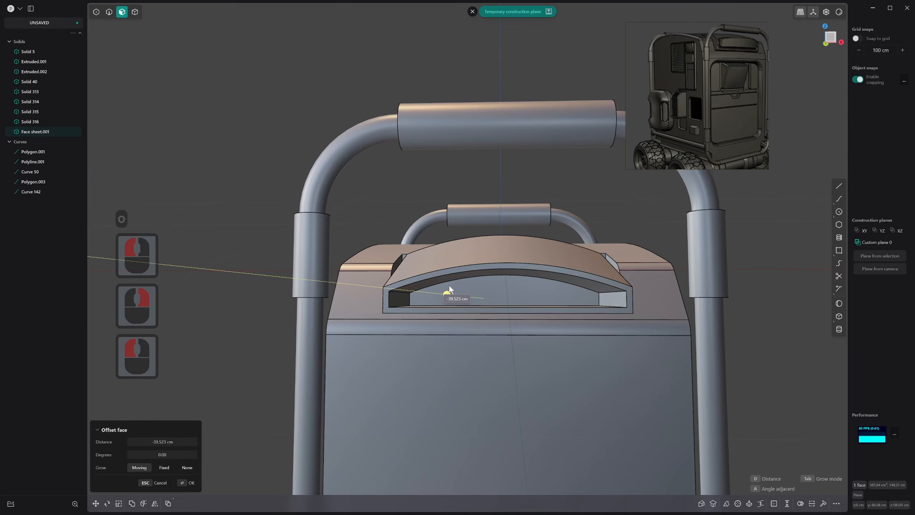
pyautogui.click(449, 286)
pyautogui.hotkey('ctrl', 'z')
# Extrude the inset front face about 7.1 cm into the arched block to cut a pocket
pyautogui.scroll(-8, 568, 303)
pyautogui.moveTo(474, 296); pyautogui.dragTo(578, 311, button='middle')
pyautogui.scroll(-1, 578, 312)
pyautogui.press('e')
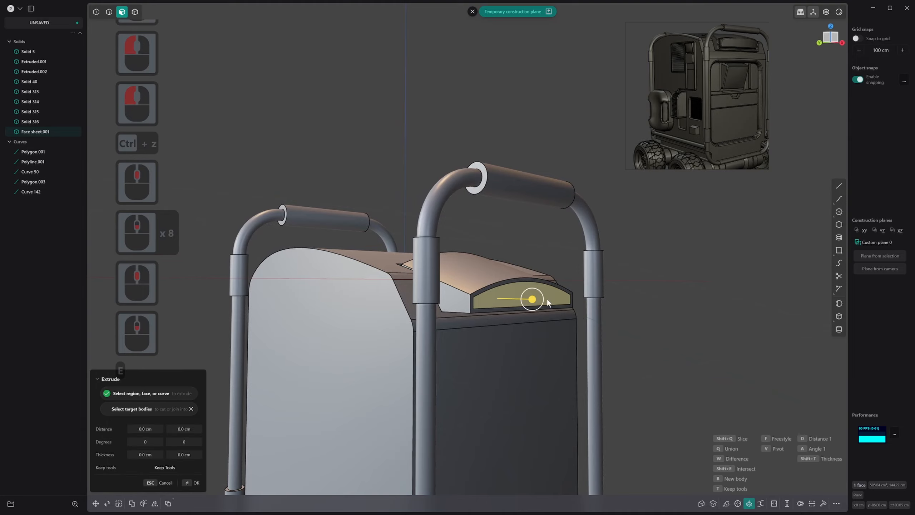
pyautogui.moveTo(534, 301); pyautogui.dragTo(518, 302)
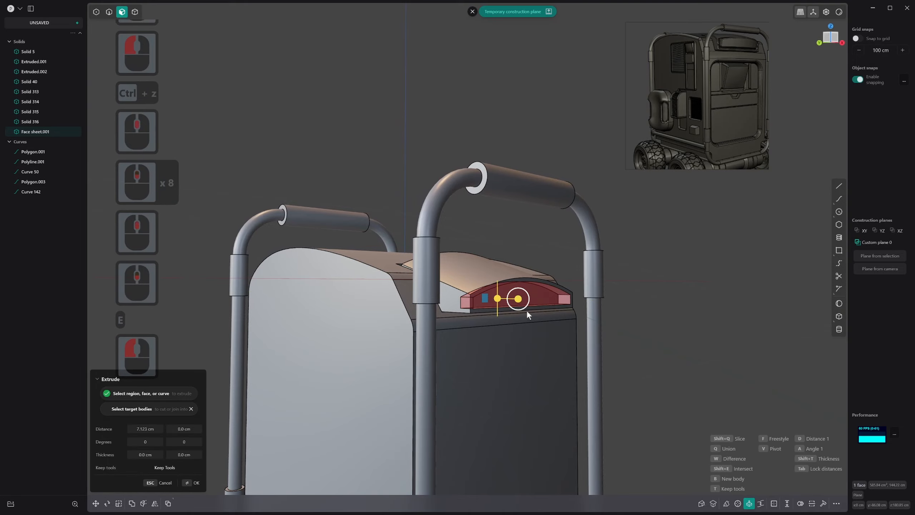
pyautogui.moveTo(526, 310); pyautogui.dragTo(544, 284, button='middle')
pyautogui.rightClick(627, 298)
# Inset an outline of about 0.68 cm on the back face of the pocket in the arched block
pyautogui.press('4')
pyautogui.click(542, 289)
pyautogui.press('3')
pyautogui.click(544, 284)
pyautogui.press('o')
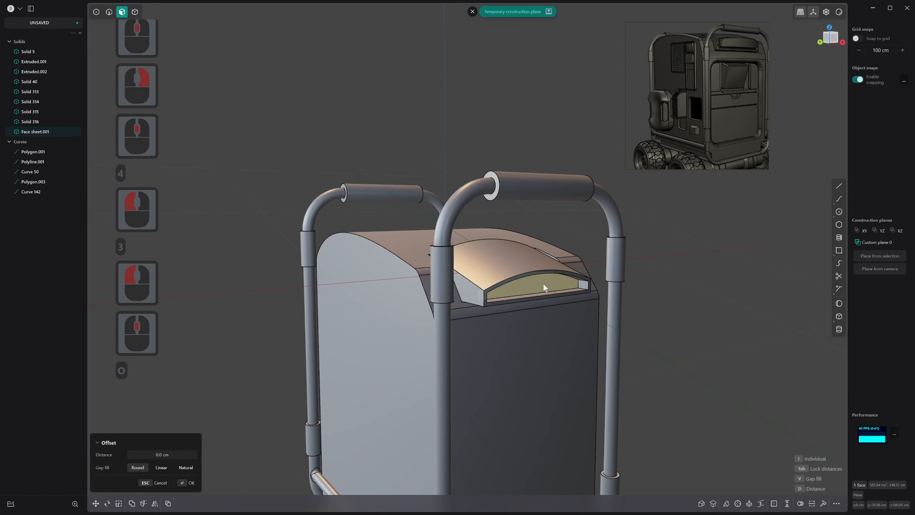
pyautogui.click(544, 284)
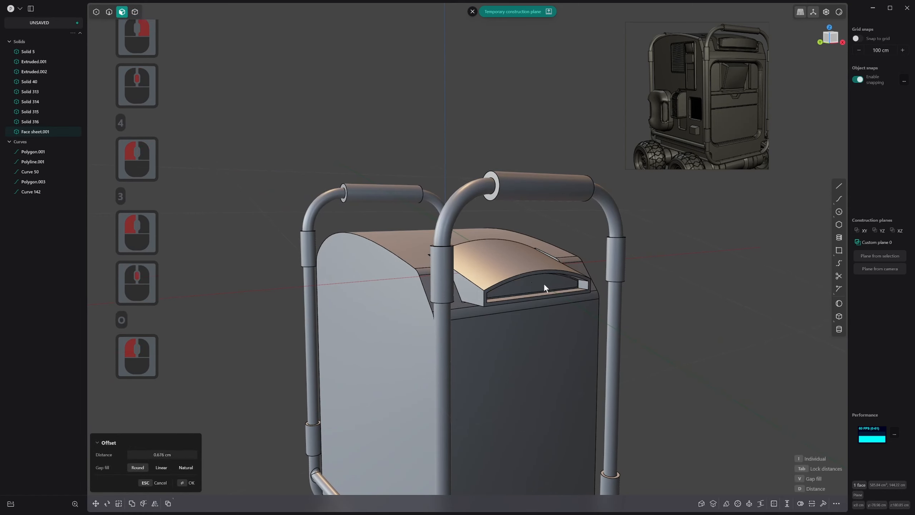
pyautogui.rightClick(543, 284)
# Duplicate the inner face at the back of the pocket as a separate sheet
pyautogui.click(551, 282)
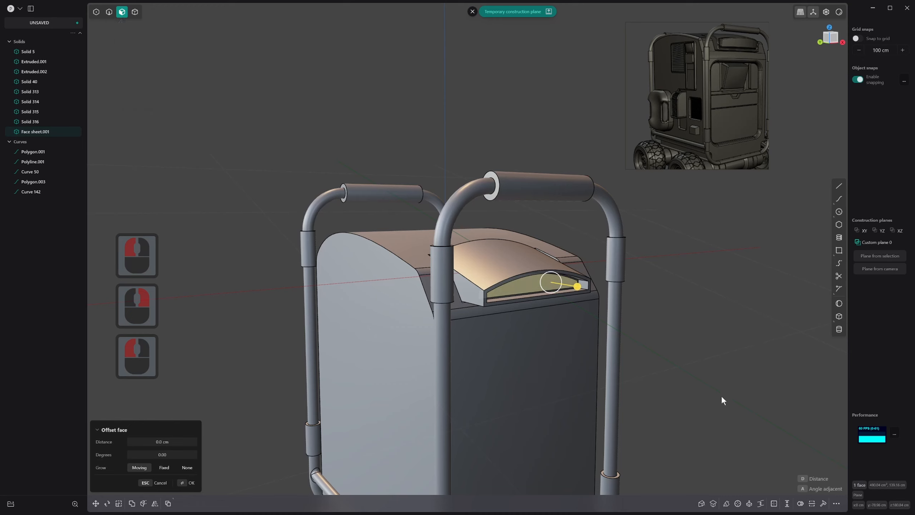
pyautogui.press('d')
pyautogui.press('capslock')
pyautogui.moveTo(598, 352); pyautogui.dragTo(625, 274, button='middle')
pyautogui.scroll(10, 565, 307)
pyautogui.keyDown('shift'); pyautogui.scroll(1, 565, 307); pyautogui.keyUp('shift')
pyautogui.keyDown('shift'); pyautogui.scroll(3, 565, 307); pyautogui.keyUp('shift')
pyautogui.scroll(4, 613, 219)
pyautogui.keyDown('shift'); pyautogui.scroll(-1, 595, 239); pyautogui.keyUp('shift')
pyautogui.keyDown('shift'); pyautogui.moveTo(614, 219); pyautogui.dragTo(715, 246, button='middle'); pyautogui.keyUp('shift')
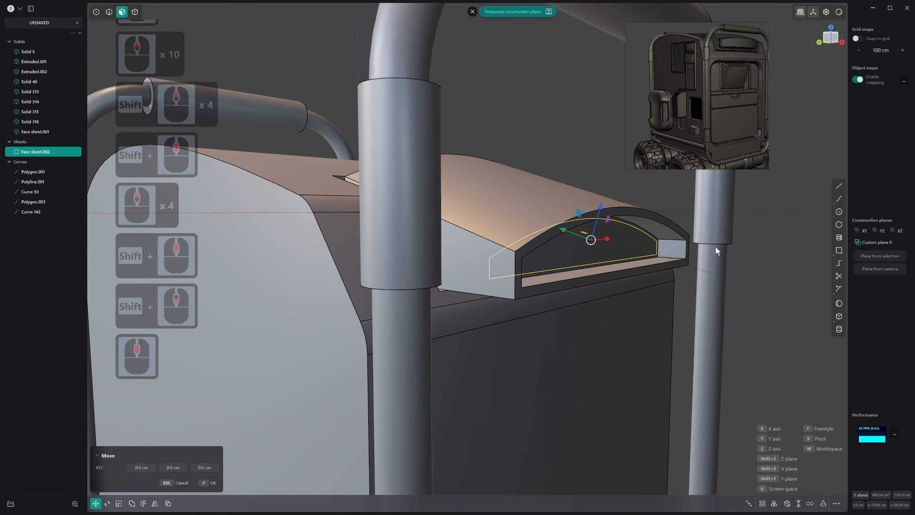
# Thicken the duplicated arched sheet outward into a solid panel that extends past the pocket's opening
pyautogui.click(472, 11)
pyautogui.scroll(-2, 786, 367)
pyautogui.click(798, 504)
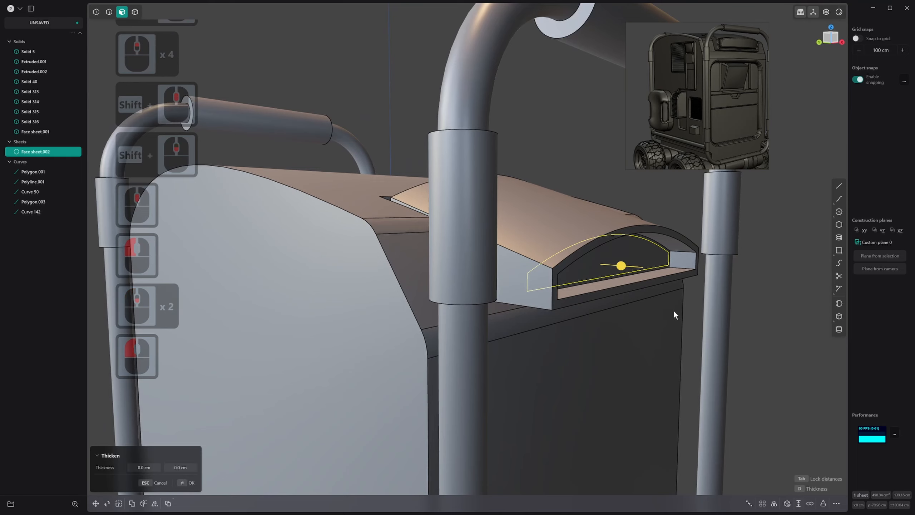
pyautogui.moveTo(630, 266); pyautogui.dragTo(668, 292)
pyautogui.rightClick(668, 292)
# Try filleting the four short corner edges of the thickened arched panel by about 0.56 cm
pyautogui.moveTo(658, 295); pyautogui.dragTo(619, 315, button='middle')
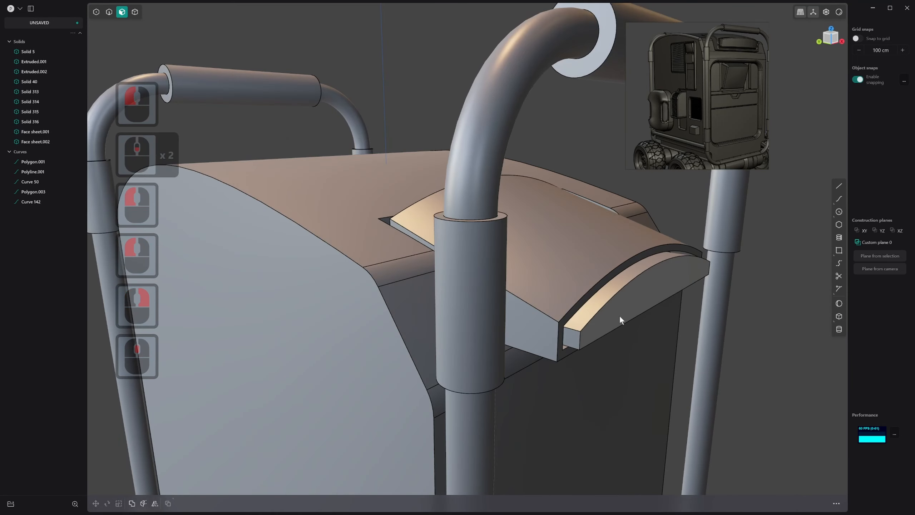
pyautogui.press('2')
pyautogui.press('ctrl')
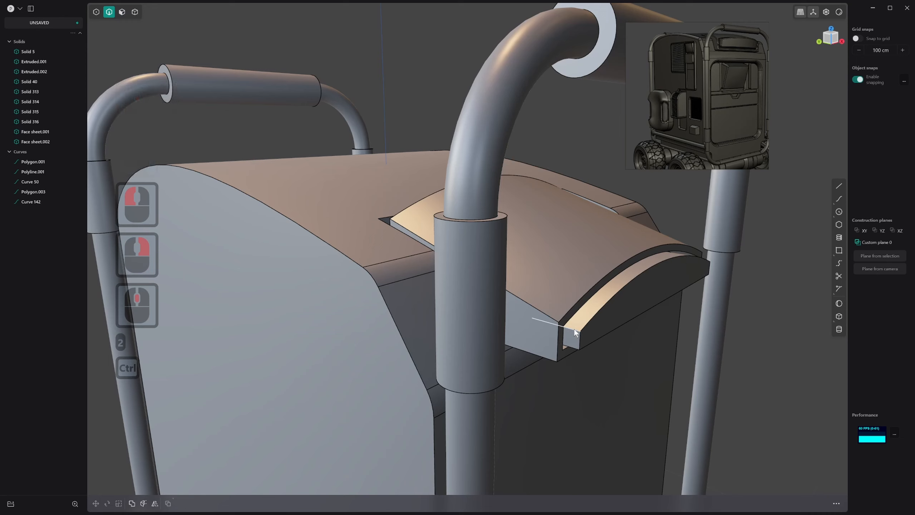
pyautogui.keyDown('ctrl'); pyautogui.click(576, 329); pyautogui.keyUp('ctrl')
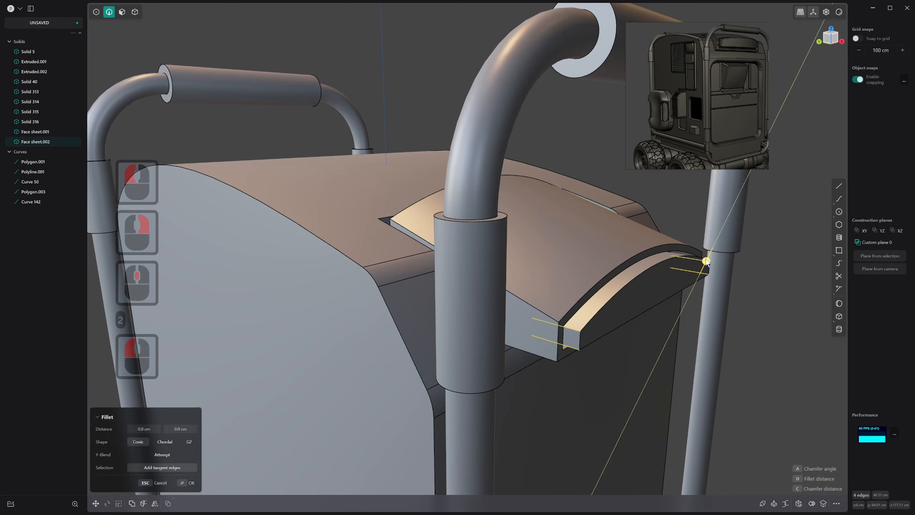
pyautogui.moveTo(708, 260); pyautogui.dragTo(738, 323)
pyautogui.moveTo(738, 323); pyautogui.dragTo(686, 317, button='middle')
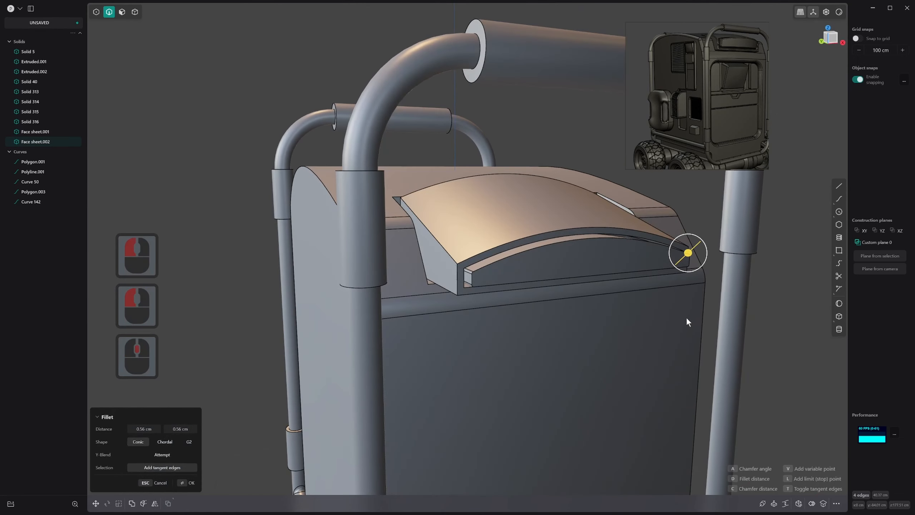
pyautogui.hotkey('ctrl', 'z')
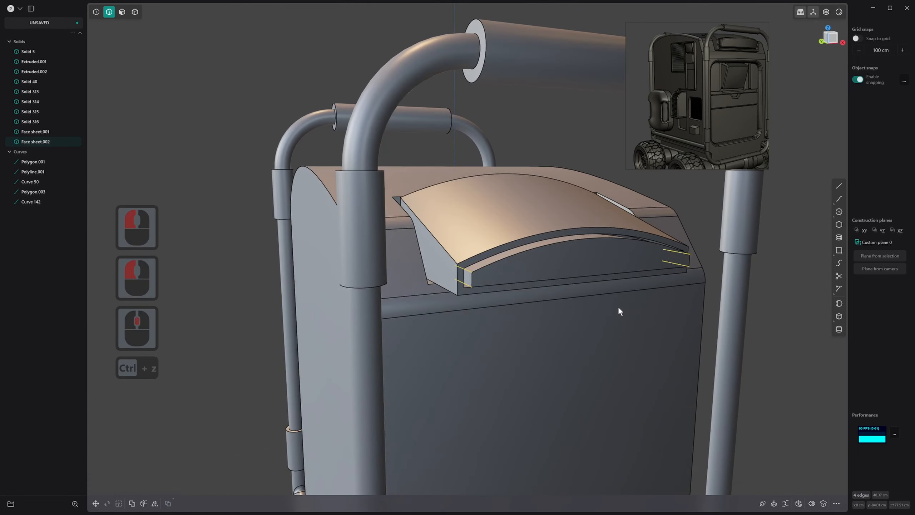
# Show the control points of the arched panel's outward-facing front face for direct surface editing
pyautogui.press('3')
pyautogui.click(582, 258)
pyautogui.moveTo(583, 258); pyautogui.dragTo(616, 288, button='middle')
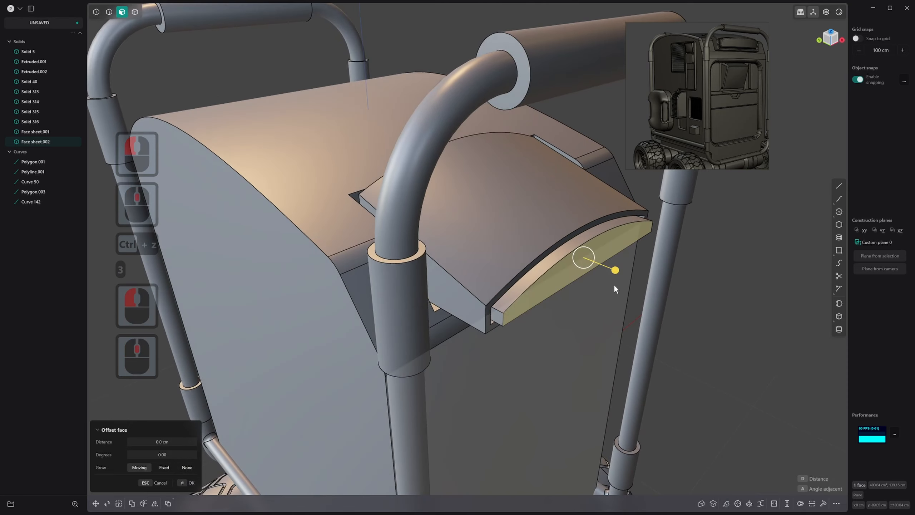
pyautogui.press('s')
pyautogui.press('s')
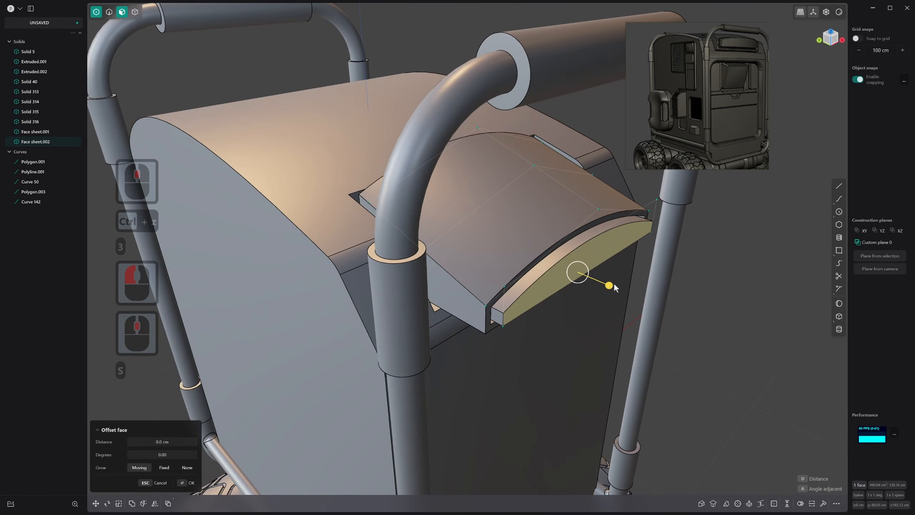
pyautogui.click(550, 177)
pyautogui.press('z')
pyautogui.moveTo(577, 253); pyautogui.dragTo(566, 208, button='middle')
pyautogui.click(581, 231)
pyautogui.moveTo(603, 287); pyautogui.dragTo(626, 302, button='middle')
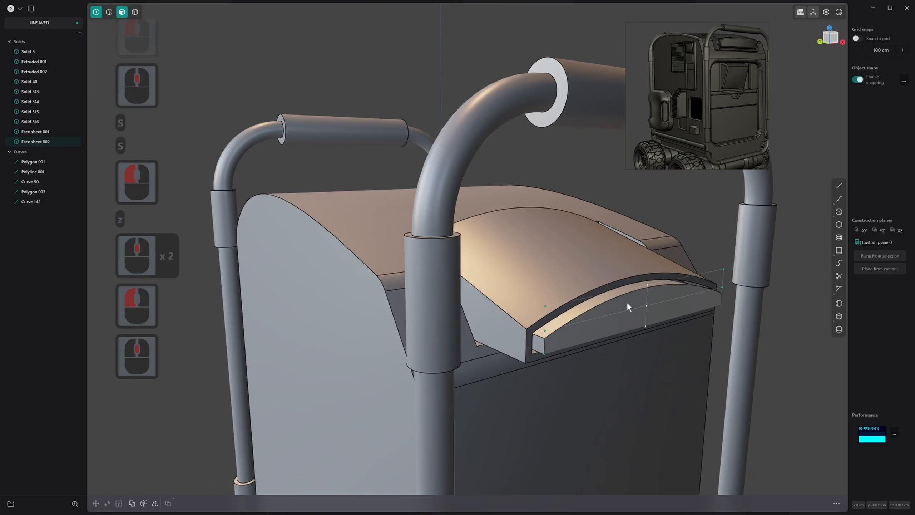
# Bulge the panel's front face outward by moving its middle control points about 6.24 cm along Y
pyautogui.moveTo(669, 337); pyautogui.dragTo(676, 358, button='middle')
pyautogui.press('g')
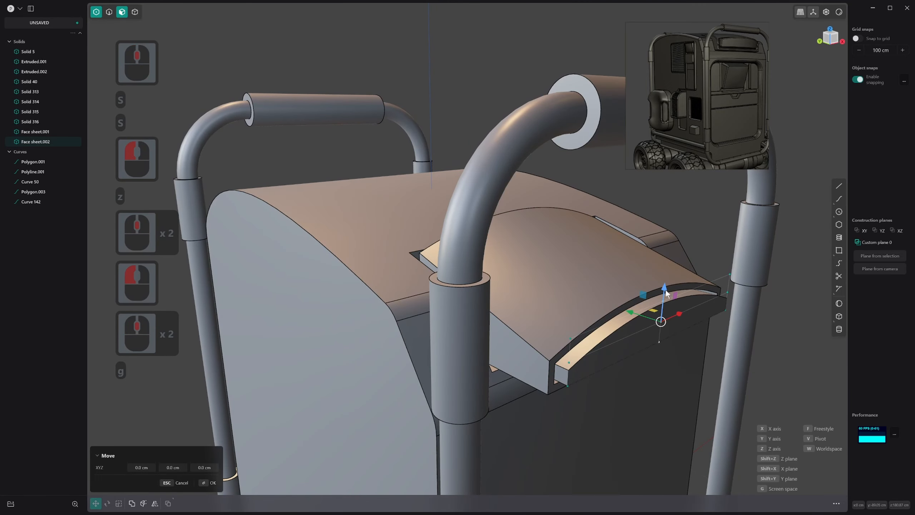
pyautogui.click(654, 337)
pyautogui.moveTo(654, 336); pyautogui.dragTo(533, 317, button='middle')
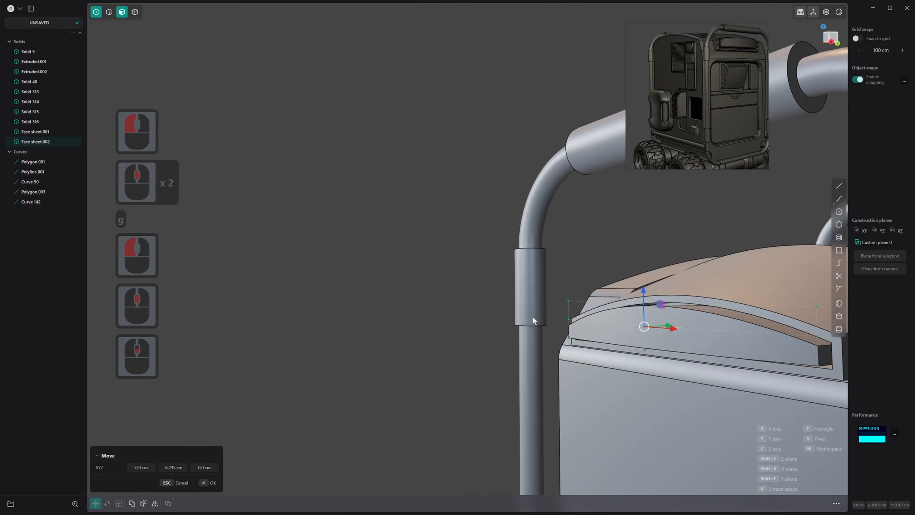
pyautogui.scroll(-10, 590, 333)
pyautogui.moveTo(590, 345); pyautogui.dragTo(785, 329, button='middle')
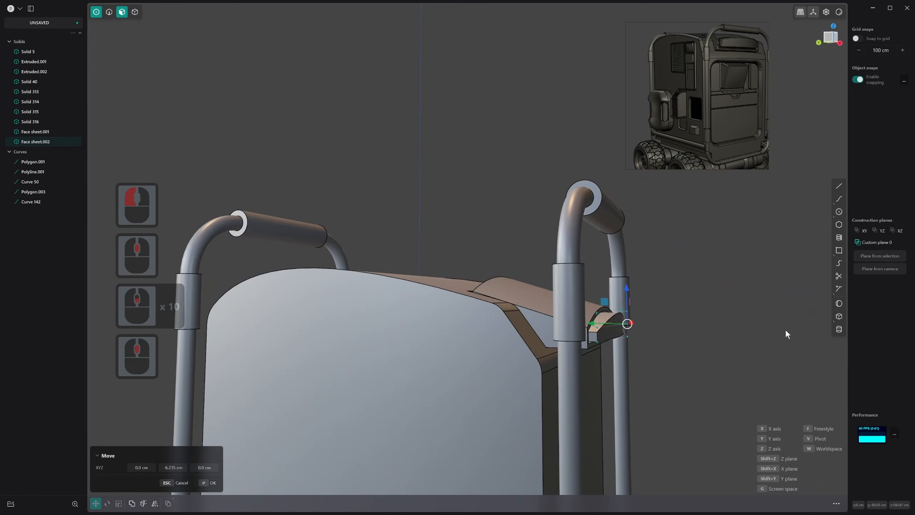
# Switch the viewport shading to a dark matcap to inspect the bulged panel, and finish moving the control points
pyautogui.click(842, 12)
pyautogui.click(861, 138)
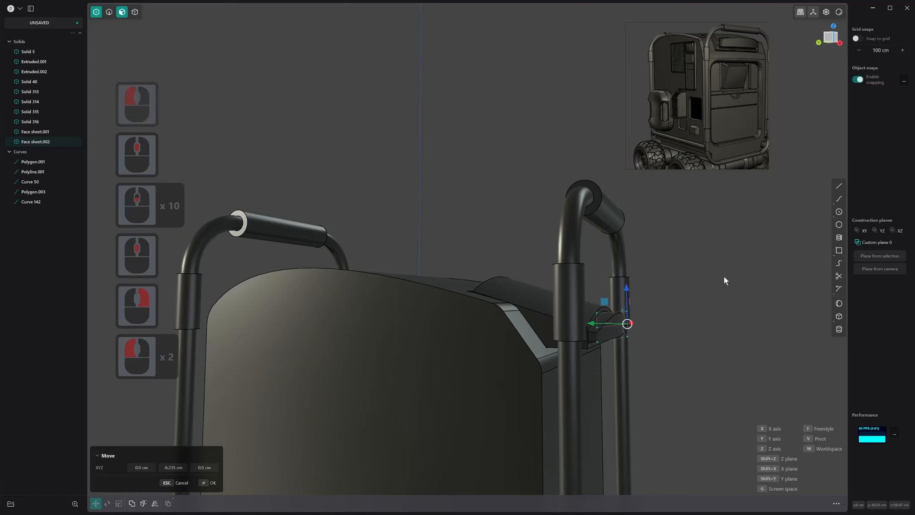
pyautogui.press('z')
pyautogui.scroll(-1, 746, 308)
pyautogui.moveTo(761, 312); pyautogui.dragTo(702, 335, button='middle')
pyautogui.click(747, 308)
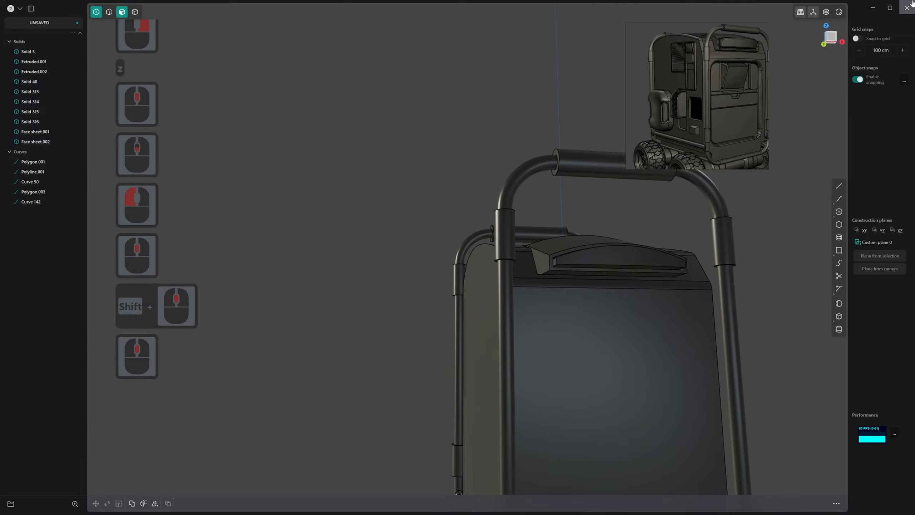
# Change the viewport shading to the glossy red matcap to inspect the panel's curved surface
pyautogui.click(839, 12)
pyautogui.click(810, 51)
pyautogui.moveTo(688, 226); pyautogui.dragTo(659, 221, button='middle')
pyautogui.moveTo(669, 225); pyautogui.dragTo(661, 261, button='middle')
pyautogui.scroll(20, 661, 262)
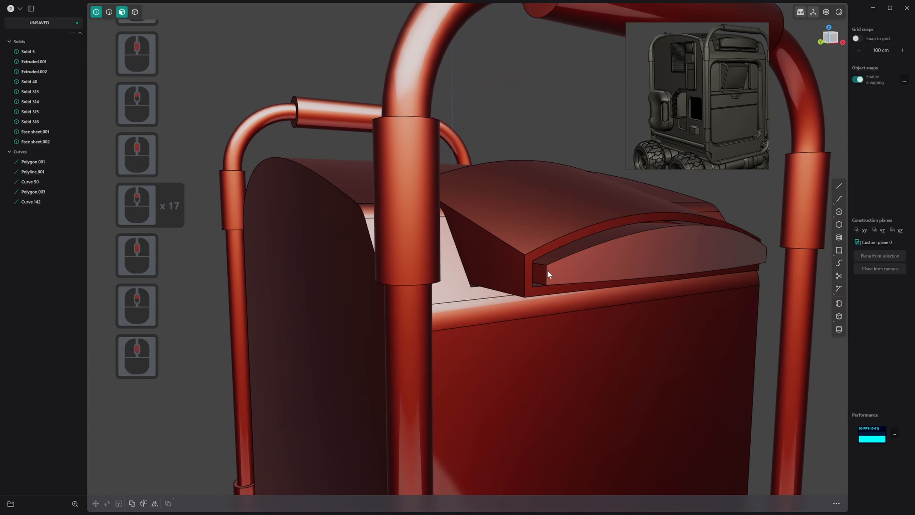
# Fillet the four short corner edges of the bulged arched panel by about 0.44 cm
pyautogui.moveTo(547, 269); pyautogui.dragTo(471, 261, button='middle')
pyautogui.press('2')
pyautogui.click(549, 268)
pyautogui.press('f')
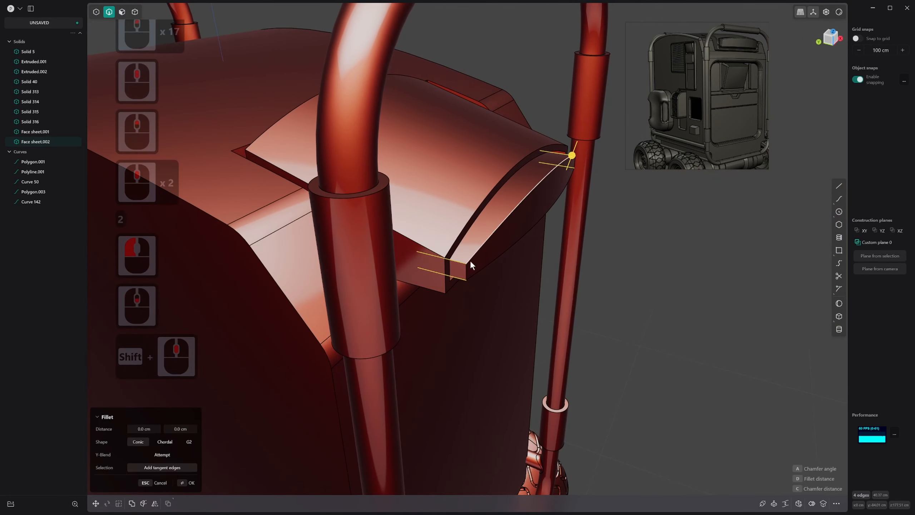
pyautogui.click(576, 154)
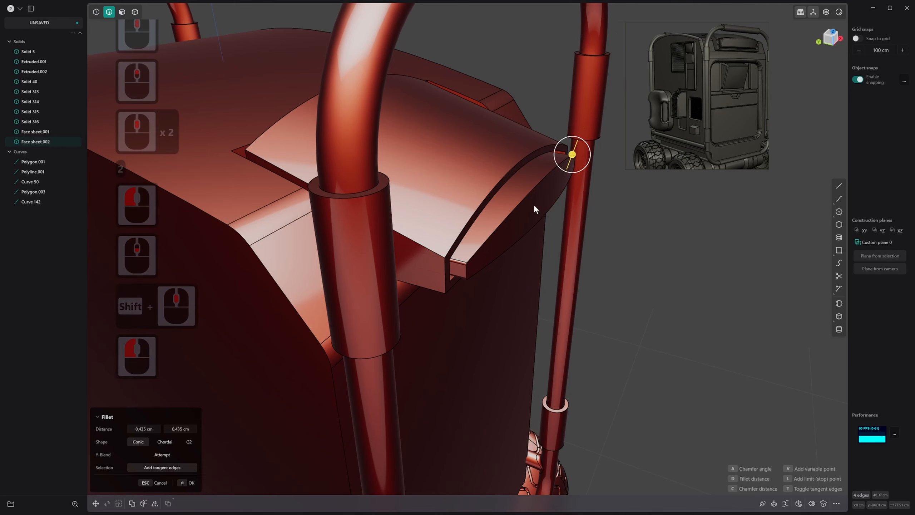
pyautogui.rightClick(523, 204)
# Fillet the outline edge of the panel's bulged front face by about 1.44 cm with the G2 shape
pyautogui.click(522, 200)
pyautogui.press('f')
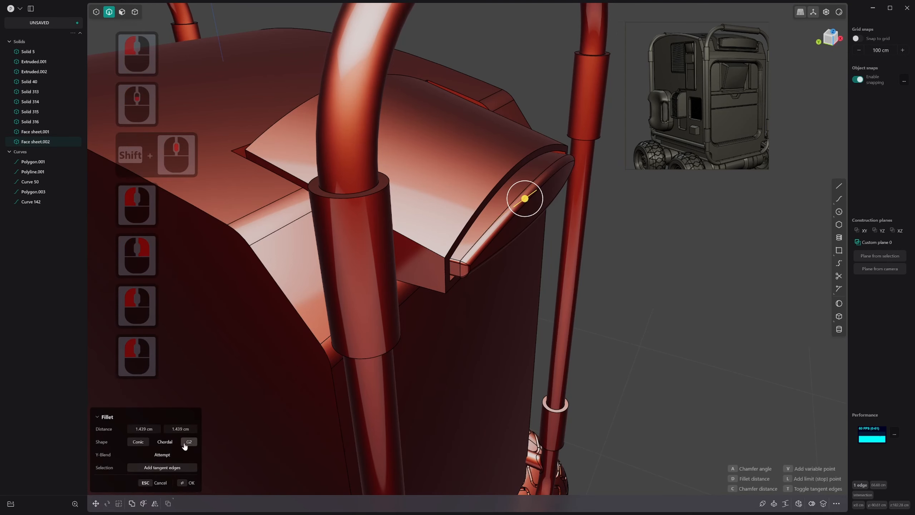
pyautogui.moveTo(501, 366); pyautogui.dragTo(376, 341, button='middle')
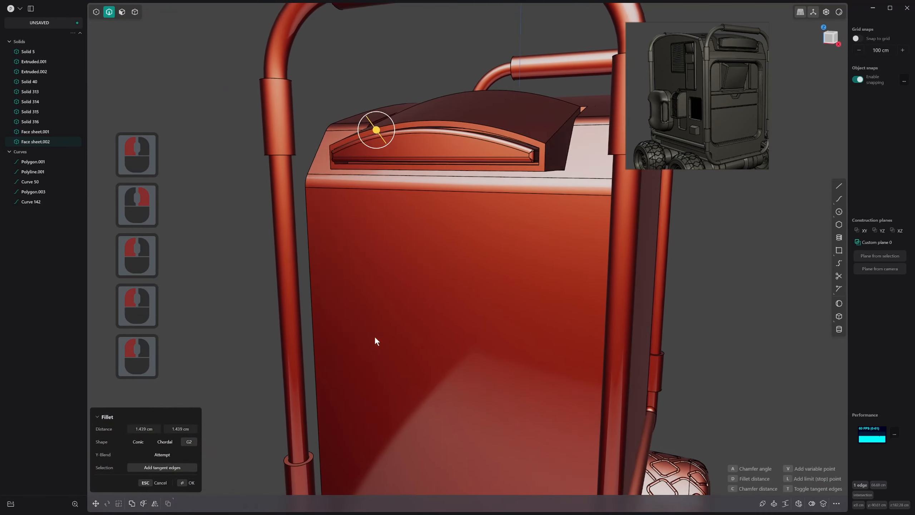
pyautogui.rightClick(375, 342)
# Select the filleted panel solid and restore the default grey matcap shading
pyautogui.scroll(20, 472, 282)
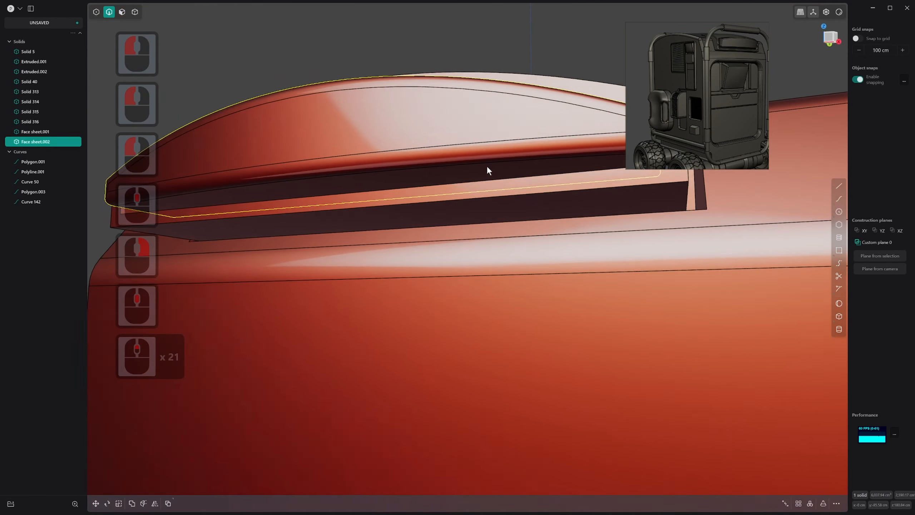
pyautogui.scroll(1, 488, 169)
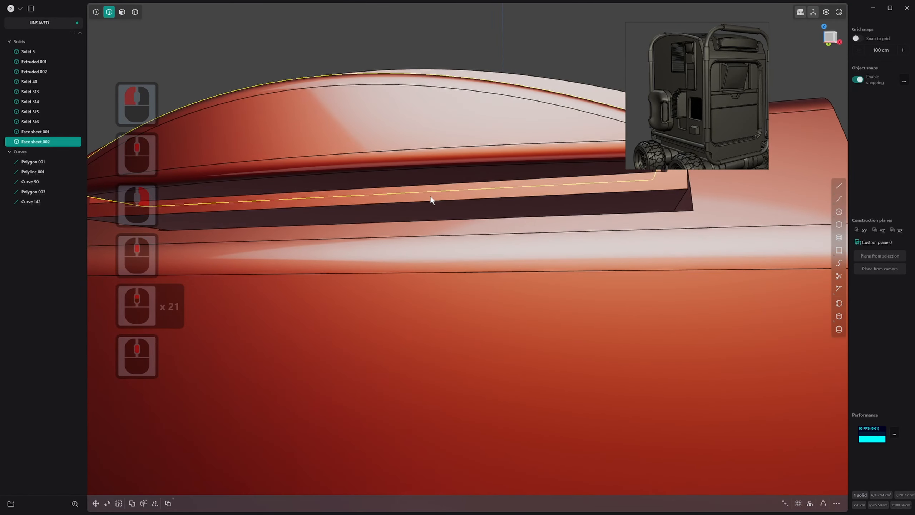
pyautogui.click(840, 12)
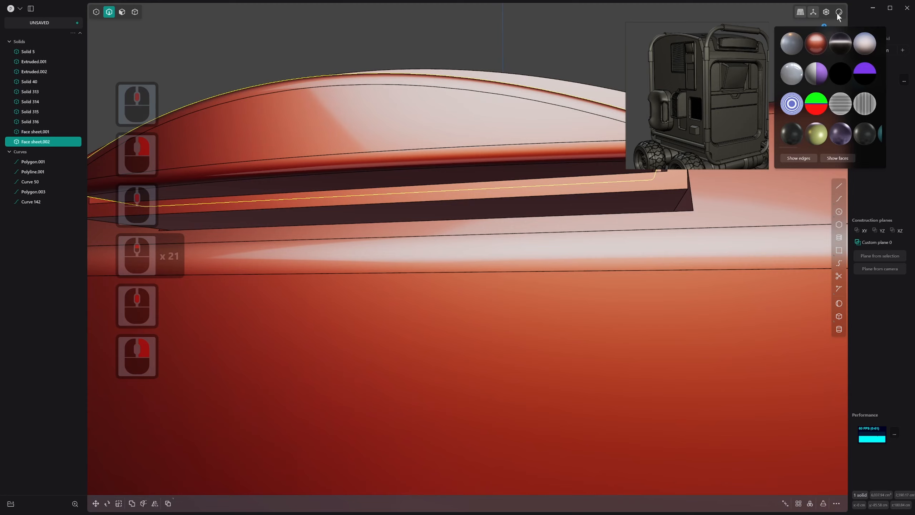
pyautogui.click(798, 43)
# Rotate the panel about 14 degrees around the X axis, pivoting on a snapped centre point along its underside
pyautogui.scroll(1, 399, 196)
pyautogui.press('r')
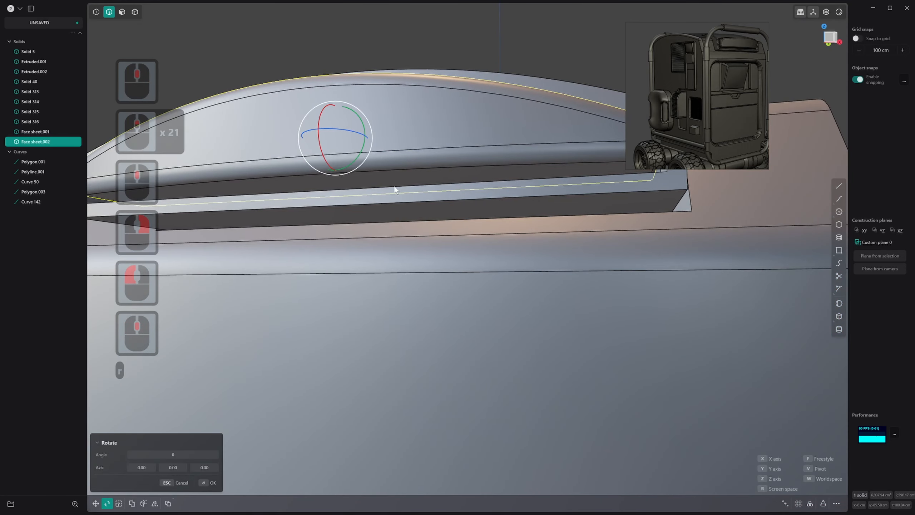
pyautogui.press('v')
pyautogui.scroll(-1, 382, 185)
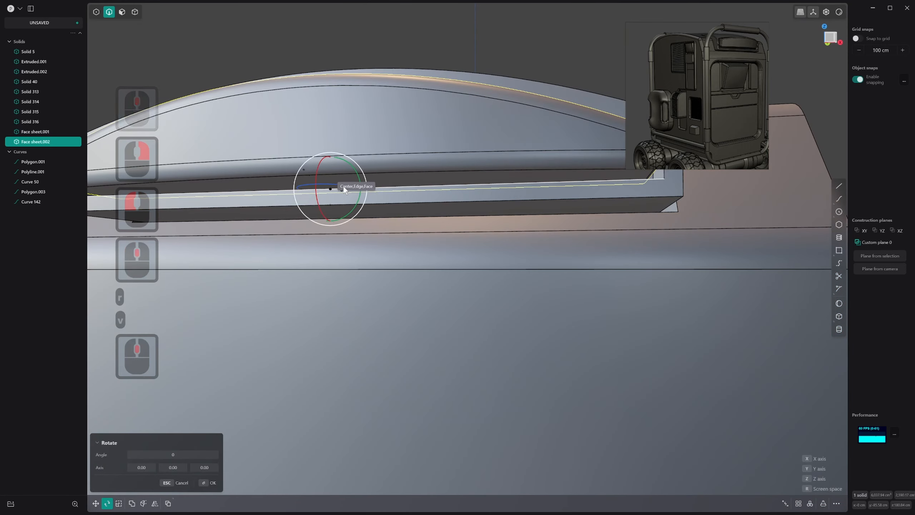
pyautogui.keyDown('shift'); pyautogui.moveTo(345, 188); pyautogui.dragTo(384, 195, button='middle'); pyautogui.keyUp('shift')
pyautogui.scroll(-1, 384, 197)
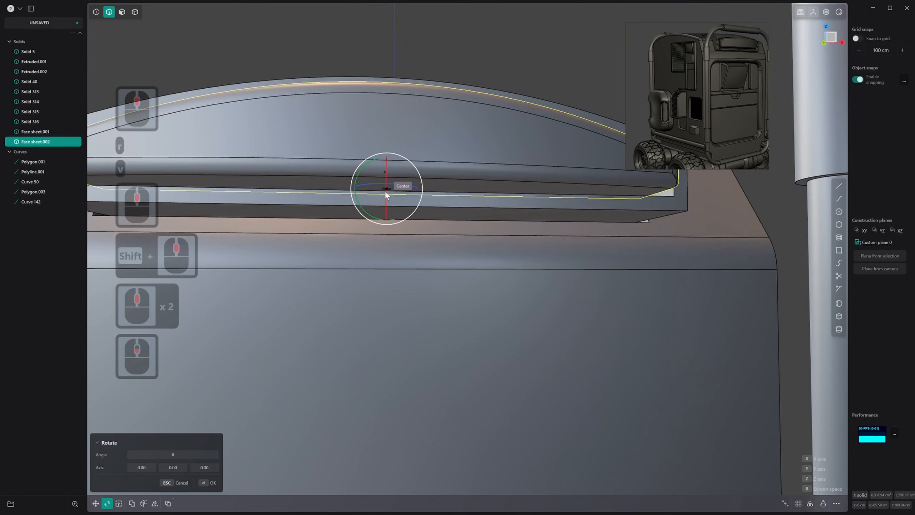
pyautogui.click(385, 191)
pyautogui.moveTo(385, 190); pyautogui.dragTo(381, 224, button='middle')
pyautogui.scroll(-7, 347, 222)
pyautogui.scroll(-7, 347, 223)
pyautogui.press('x')
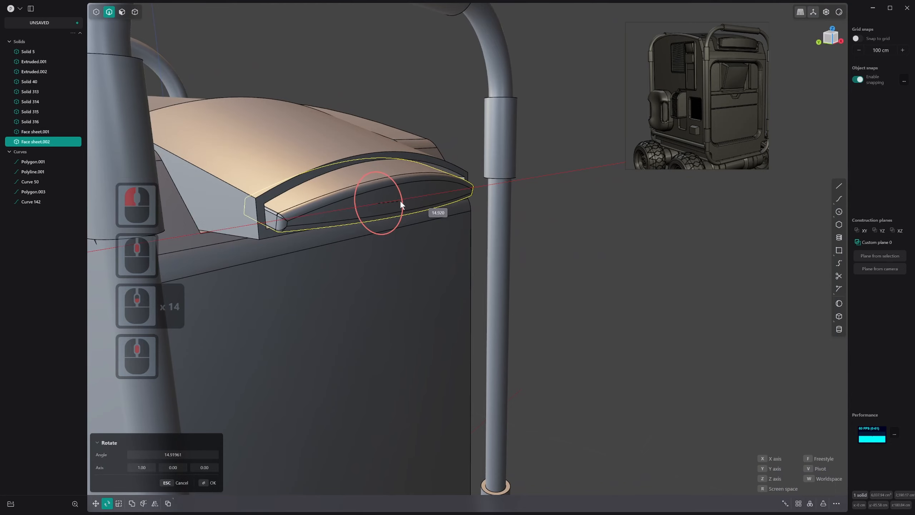
pyautogui.click(401, 203)
pyautogui.rightClick(437, 203)
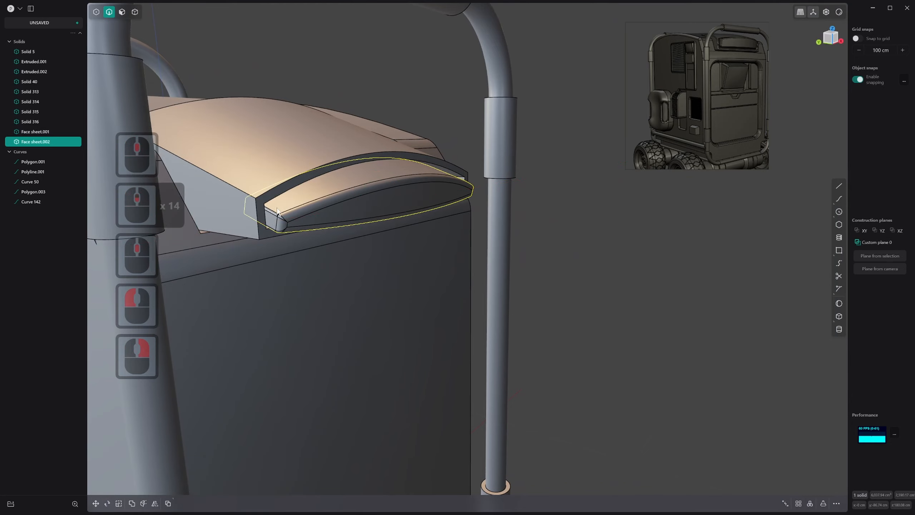
# Raise the arched block's curved top face straight up along Z to make the block taller
pyautogui.scroll(-5, 558, 190)
pyautogui.moveTo(552, 191); pyautogui.dragTo(478, 182, button='middle')
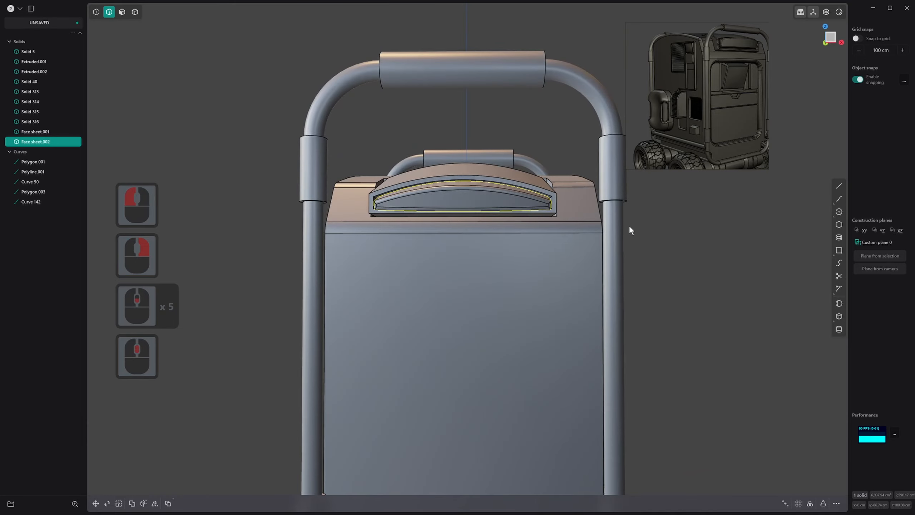
pyautogui.click(718, 239)
pyautogui.keyDown('shift'); pyautogui.moveTo(717, 239); pyautogui.dragTo(498, 190, button='middle'); pyautogui.keyUp('shift')
pyautogui.press('2')
pyautogui.click(489, 147)
pyautogui.press('3')
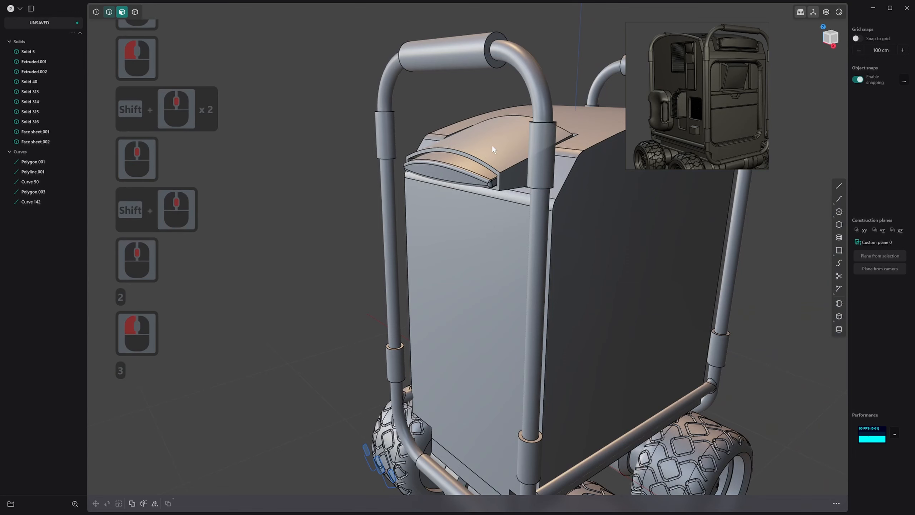
pyautogui.click(493, 144)
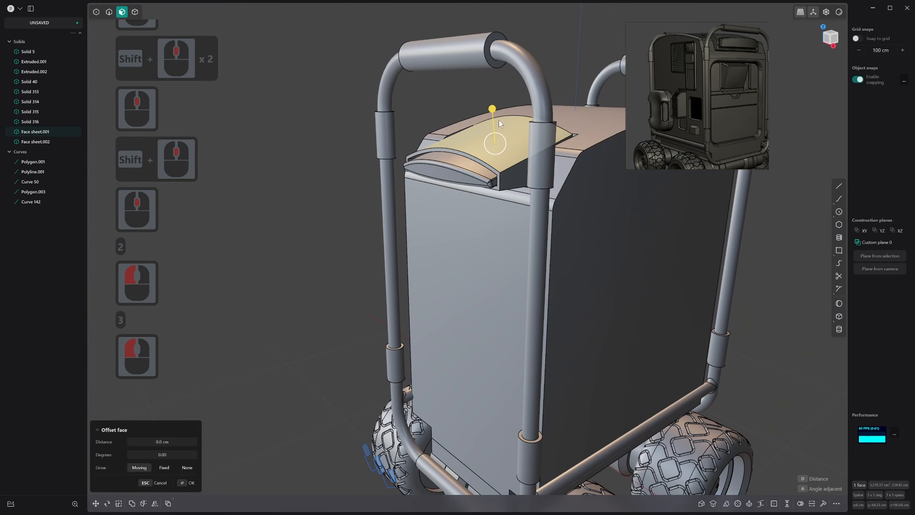
pyautogui.press('g')
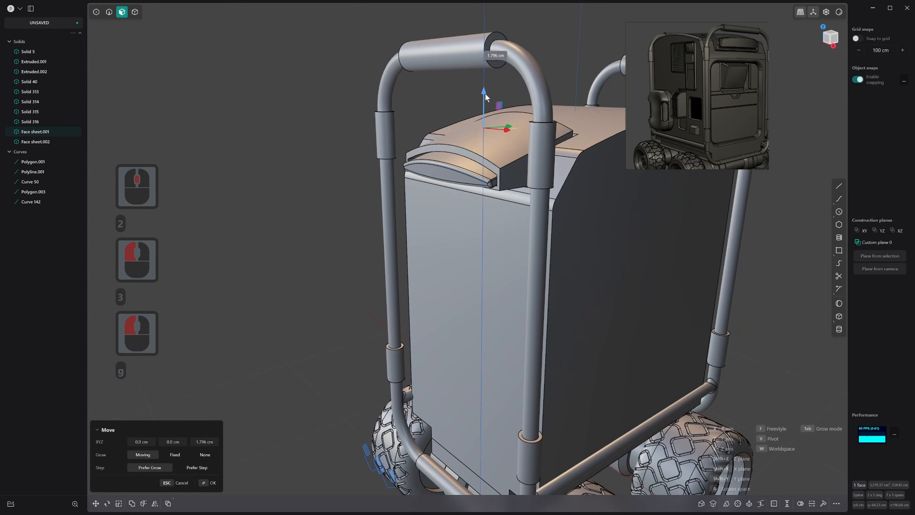
pyautogui.click(488, 84)
pyautogui.rightClick(480, 143)
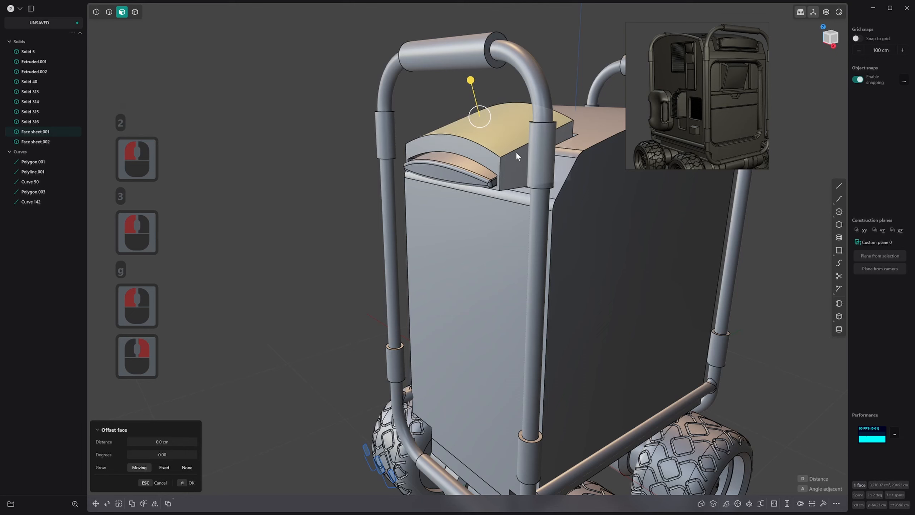
# Fillet the arched front edge along the top of the raised block
pyautogui.press('2')
pyautogui.click(487, 146)
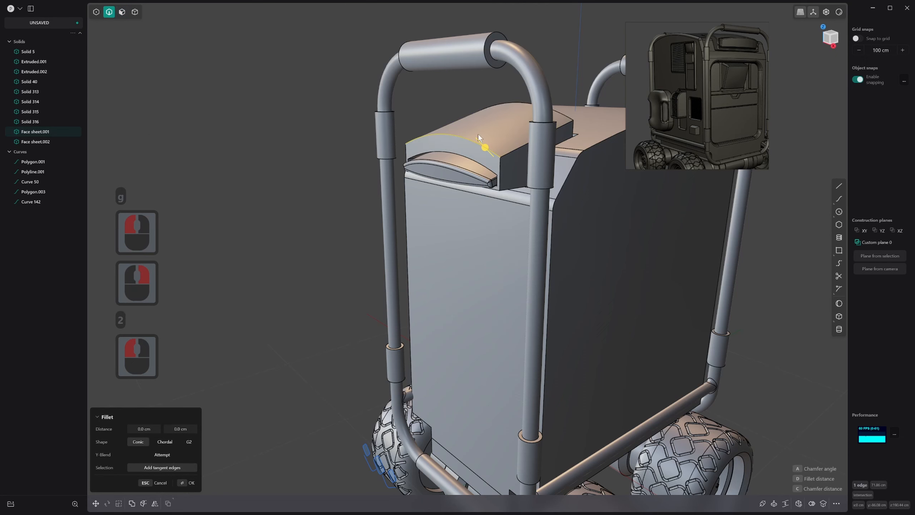
pyautogui.moveTo(478, 133); pyautogui.dragTo(494, 125)
pyautogui.rightClick(494, 126)
# Fillet the two long top side edges of the raised arched block together with a large radius
pyautogui.moveTo(466, 209); pyautogui.dragTo(542, 223, button='middle')
pyautogui.press('2')
pyautogui.click(398, 135)
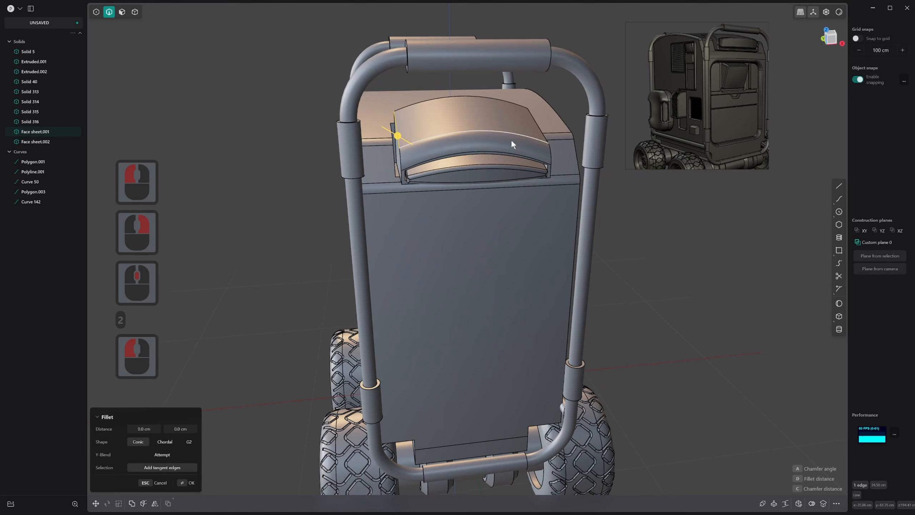
pyautogui.keyDown('shift'); pyautogui.click(544, 137); pyautogui.keyUp('shift')
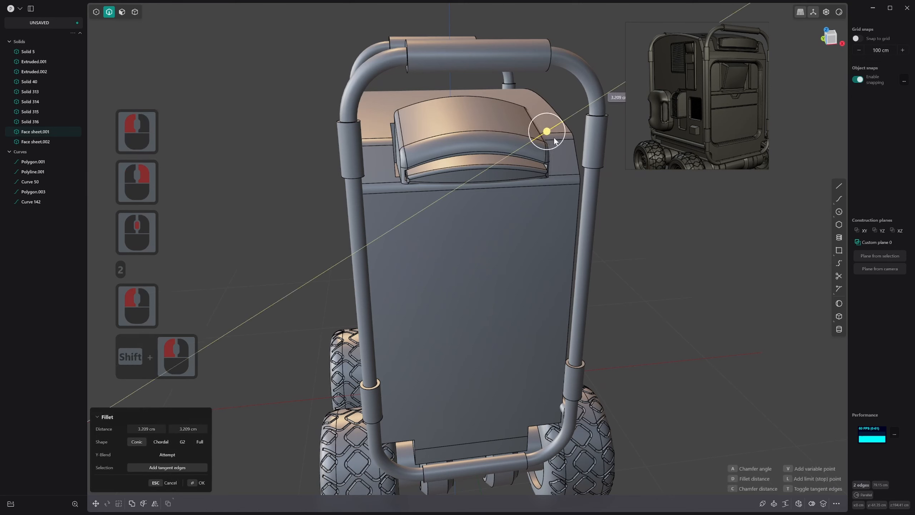
pyautogui.moveTo(555, 141); pyautogui.dragTo(570, 141)
pyautogui.rightClick(532, 185)
# Examine the block's rounded corner blends from close up with the edge lines hidden and shown
pyautogui.scroll(-1, 532, 184)
pyautogui.moveTo(532, 185); pyautogui.dragTo(511, 174, button='middle')
pyautogui.hotkey('alt', 'q')
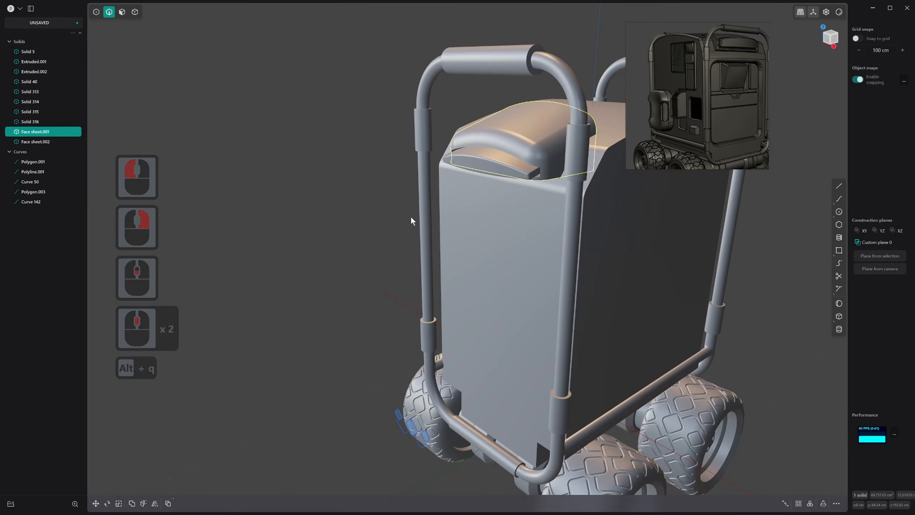
pyautogui.moveTo(411, 220); pyautogui.dragTo(533, 220, button='middle')
pyautogui.scroll(17, 362, 157)
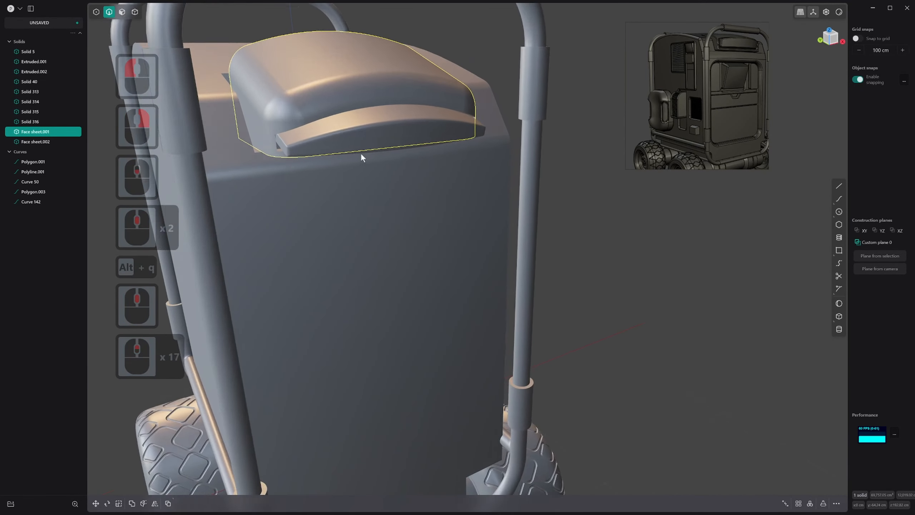
pyautogui.scroll(5, 362, 158)
pyautogui.keyDown('shift'); pyautogui.moveTo(362, 158); pyautogui.dragTo(362, 234, button='middle'); pyautogui.keyUp('shift')
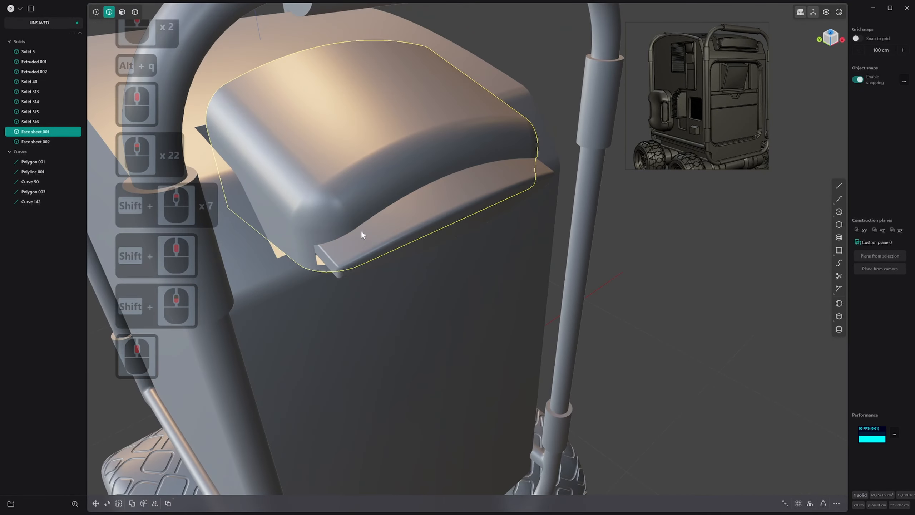
pyautogui.hotkey('alt', 'q')
pyautogui.hotkey('alt', 'q')
pyautogui.moveTo(316, 217); pyautogui.dragTo(382, 191, button='middle')
pyautogui.scroll(7, 324, 215)
pyautogui.scroll(2, 310, 194)
pyautogui.middleClick(327, 206)
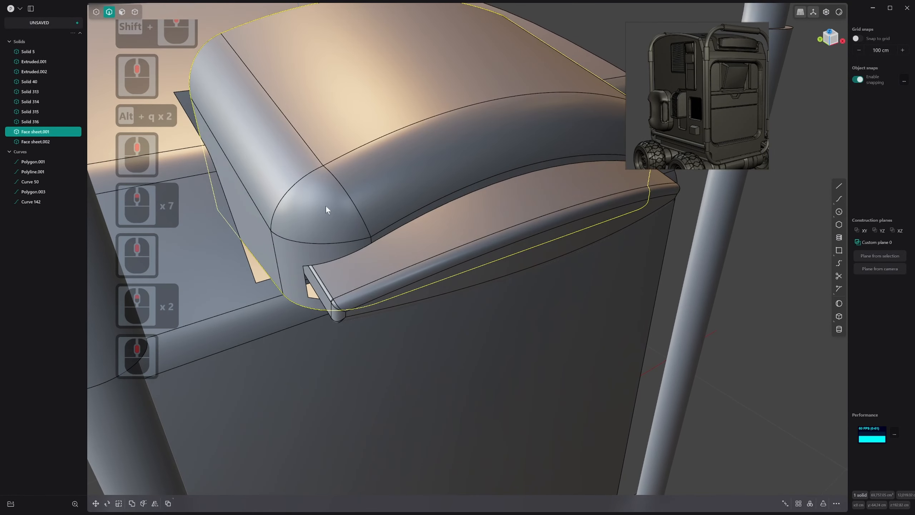
# Delete the rounded corner patch where the block's front and side fillets meet
pyautogui.moveTo(318, 208); pyautogui.dragTo(379, 191, button='middle')
pyautogui.press('3')
pyautogui.click(322, 206)
pyautogui.press('x')
# Split the block's front fillet face and its adjoining side fillet face lengthwise with one isoparametric cut each, about midway
pyautogui.click(376, 189)
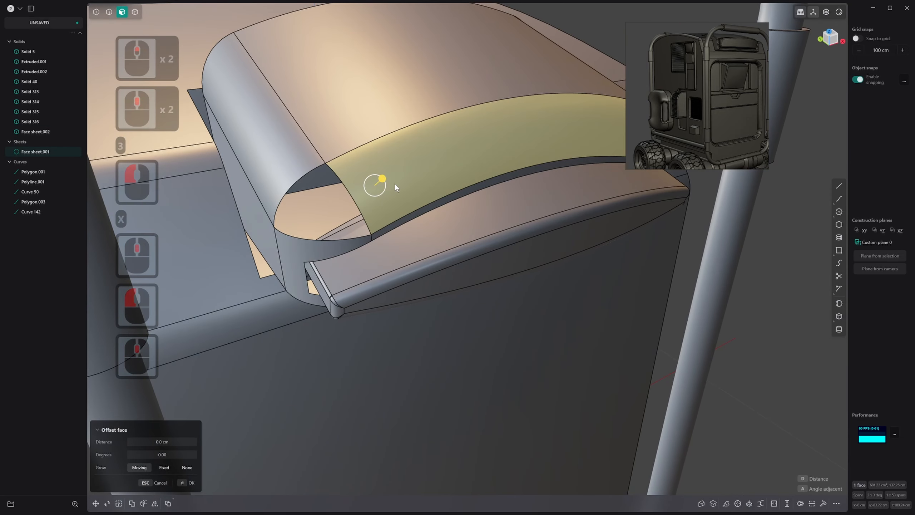
pyautogui.hotkey('ctrl', 'r')
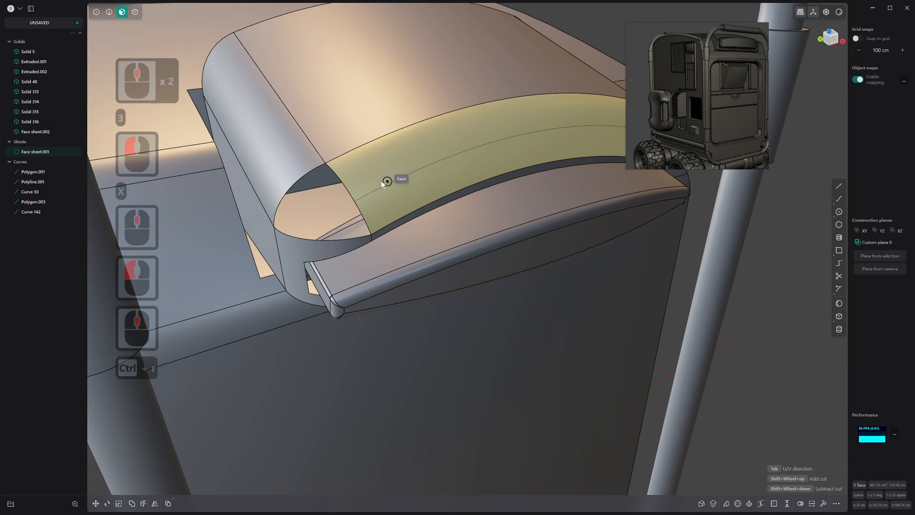
pyautogui.click(352, 199)
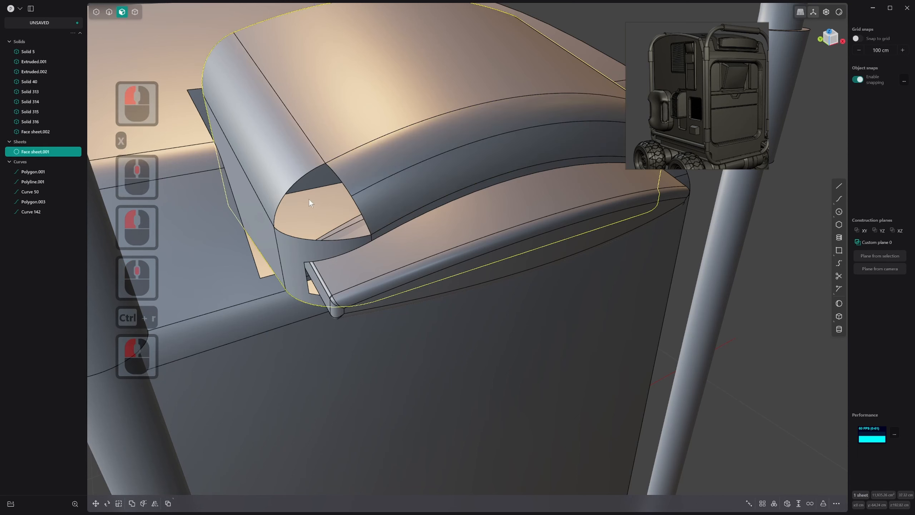
pyautogui.press('3')
pyautogui.click(289, 171)
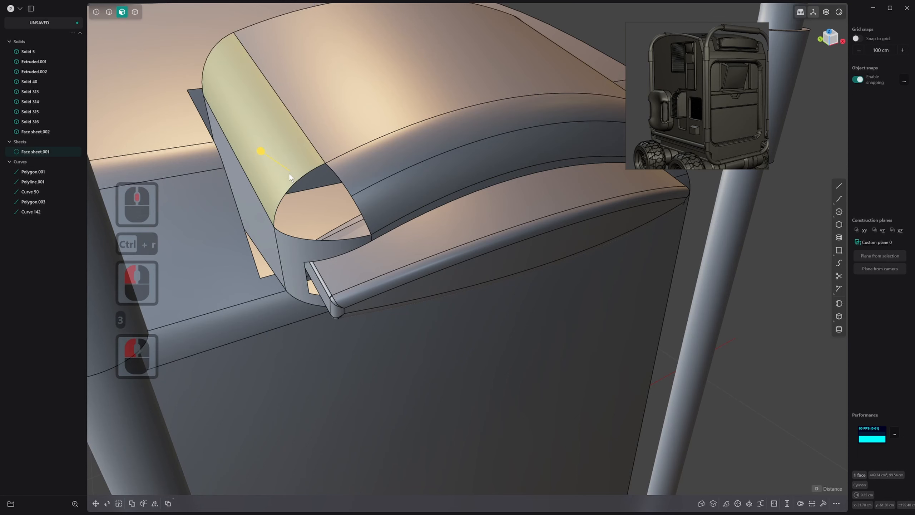
pyautogui.click(301, 197)
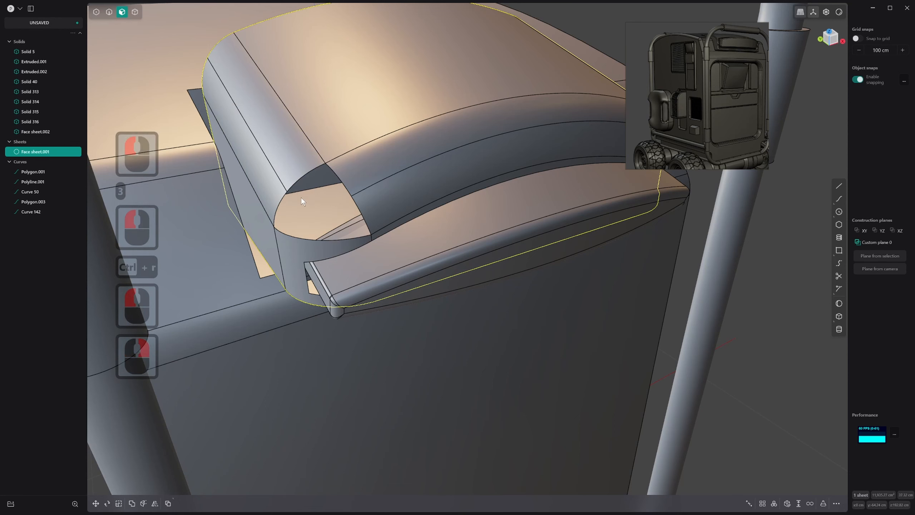
# Bridge the two new dividing edges with a curve across the open corner of the block
pyautogui.press('2')
pyautogui.click(281, 176)
pyautogui.keyDown('shift'); pyautogui.click(379, 181); pyautogui.keyUp('shift')
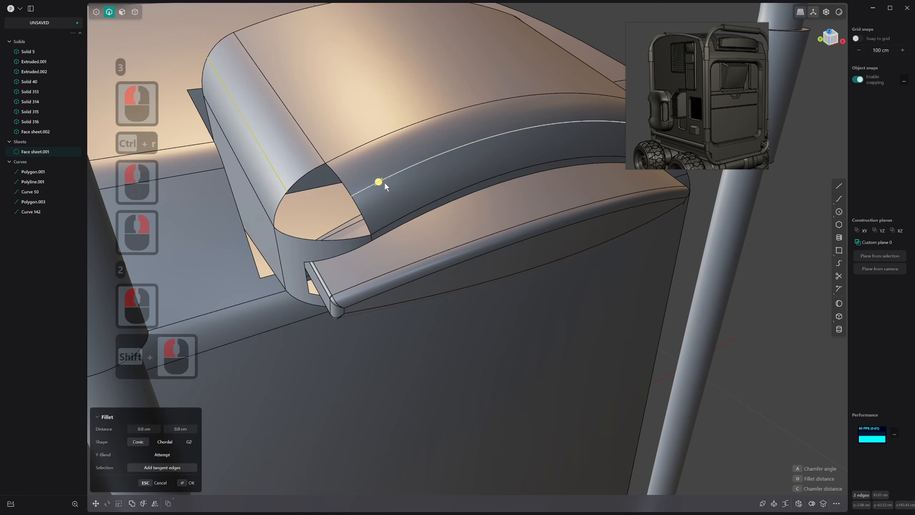
pyautogui.press('b')
pyautogui.moveTo(390, 188); pyautogui.dragTo(334, 236, button='middle')
pyautogui.rightClick(344, 237)
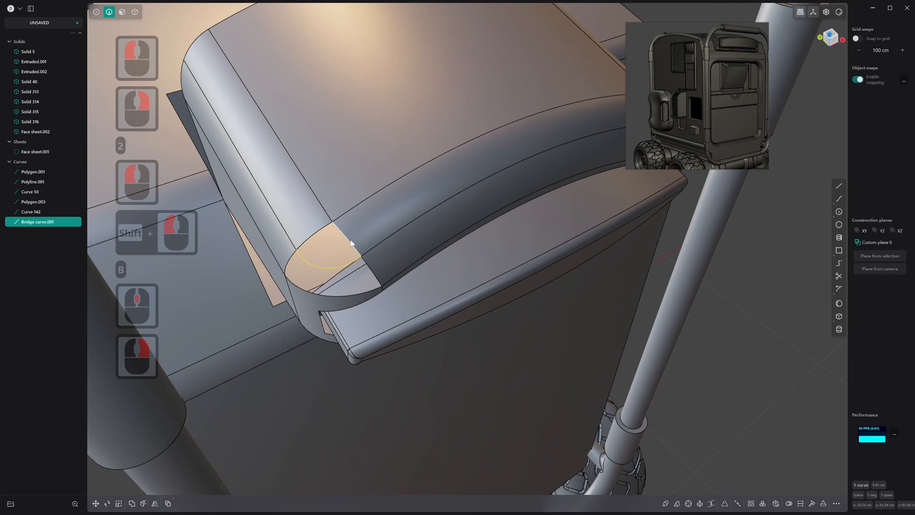
# Delete the two lengthwise dividing edges on the front and side fillet faces
pyautogui.click(351, 243)
pyautogui.keyDown('shift'); pyautogui.click(317, 235); pyautogui.keyUp('shift')
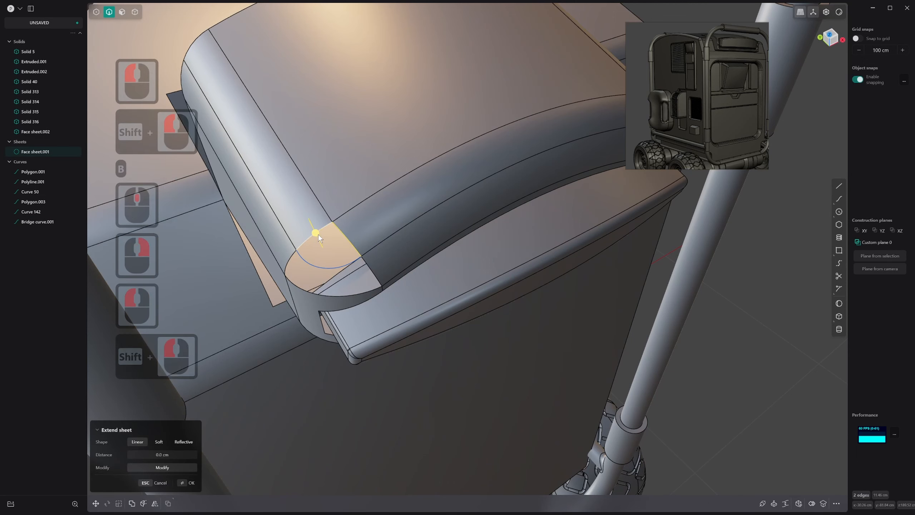
pyautogui.moveTo(318, 235); pyautogui.dragTo(353, 251, button='middle')
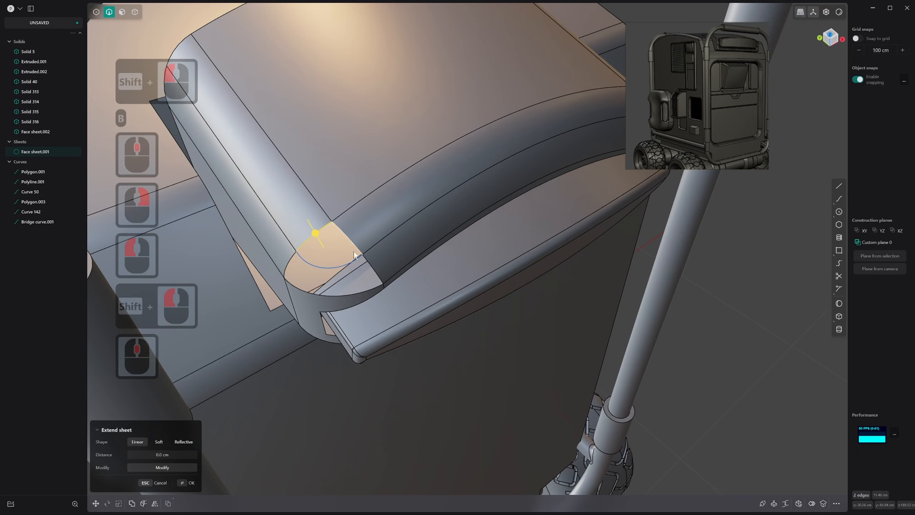
pyautogui.click(377, 245)
pyautogui.keyDown('shift'); pyautogui.click(265, 211); pyautogui.keyUp('shift')
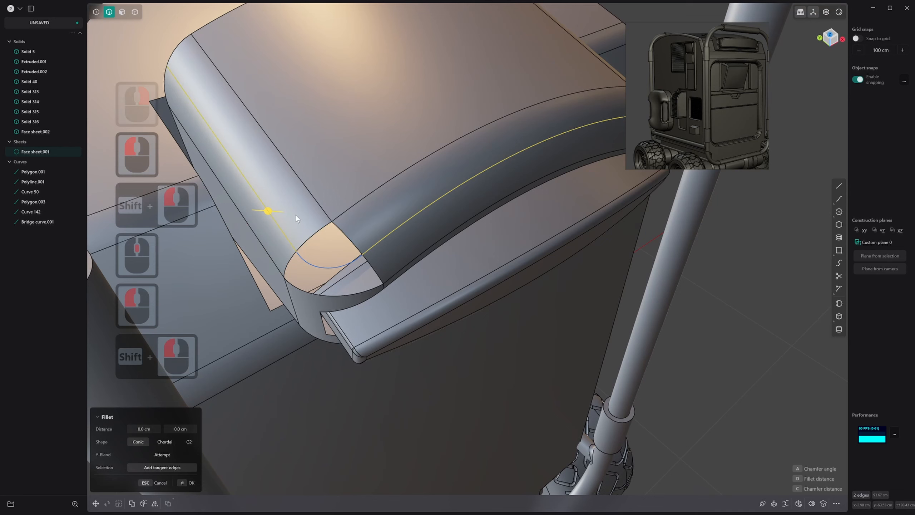
pyautogui.press('x')
# Try to patch the corner opening from its three boundary edges, using the bridge curve as a guide
pyautogui.click(353, 244)
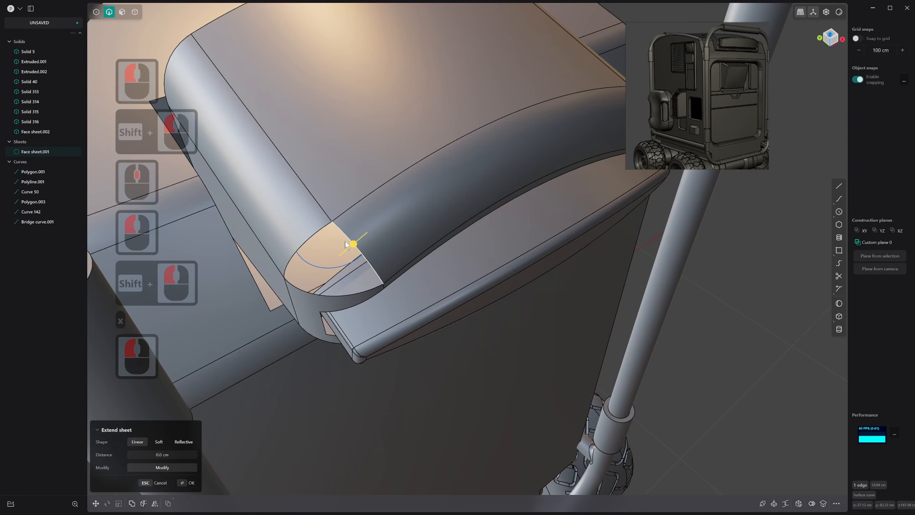
pyautogui.keyDown('shift'); pyautogui.doubleClick(326, 294); pyautogui.keyUp('shift')
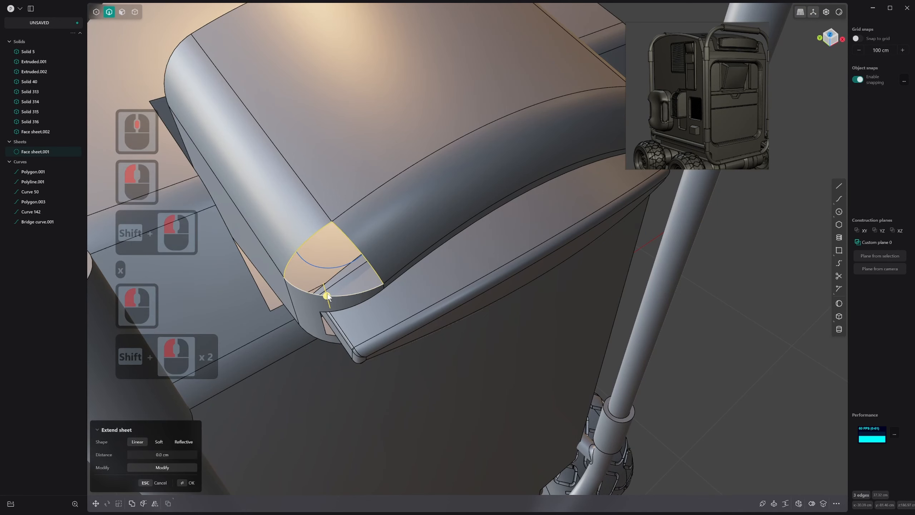
pyautogui.hotkey('alt', 'f')
pyautogui.moveTo(328, 293); pyautogui.dragTo(329, 280, button='middle')
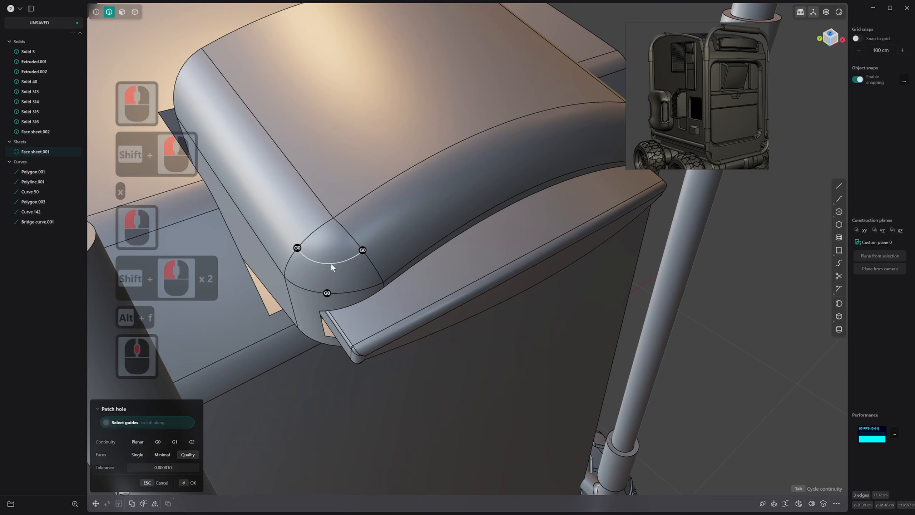
pyautogui.keyDown('shift'); pyautogui.click(332, 264); pyautogui.keyUp('shift')
pyautogui.hotkey('ctrl', 'z')
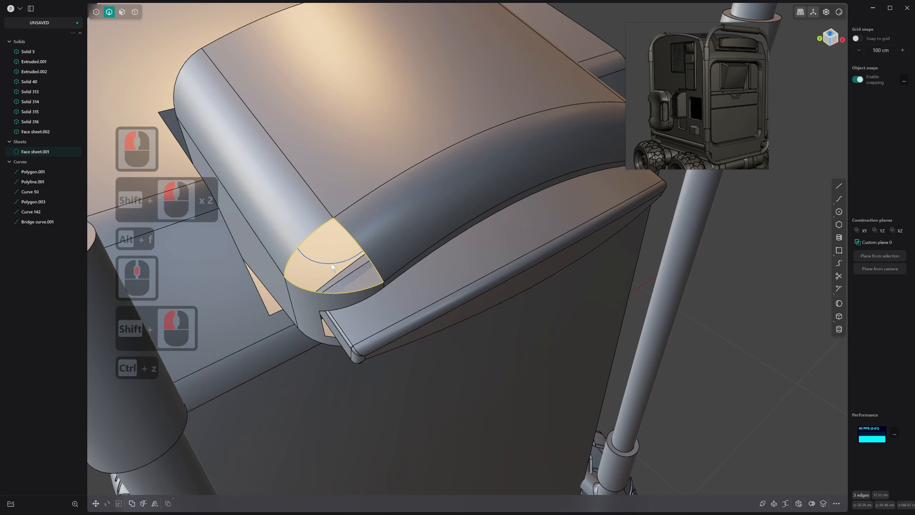
pyautogui.click(354, 253)
pyautogui.keyDown('shift'); pyautogui.click(314, 232); pyautogui.keyUp('shift')
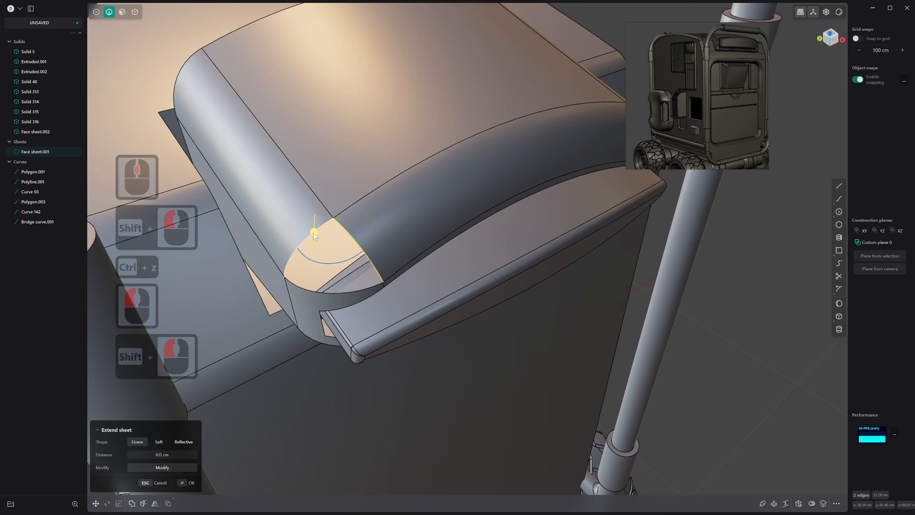
pyautogui.press('l')
pyautogui.press('Escape')
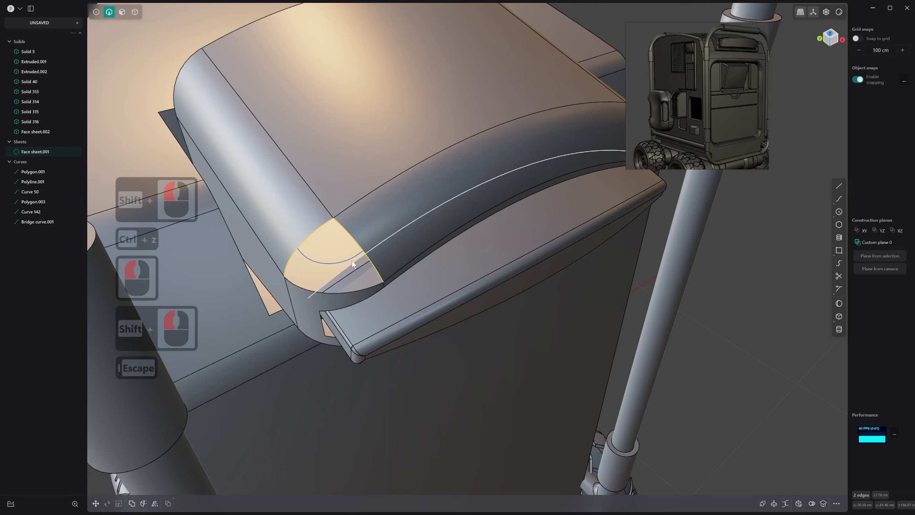
pyautogui.hotkey('ctrl', 'z')
pyautogui.hotkey('ctrl', 'z')
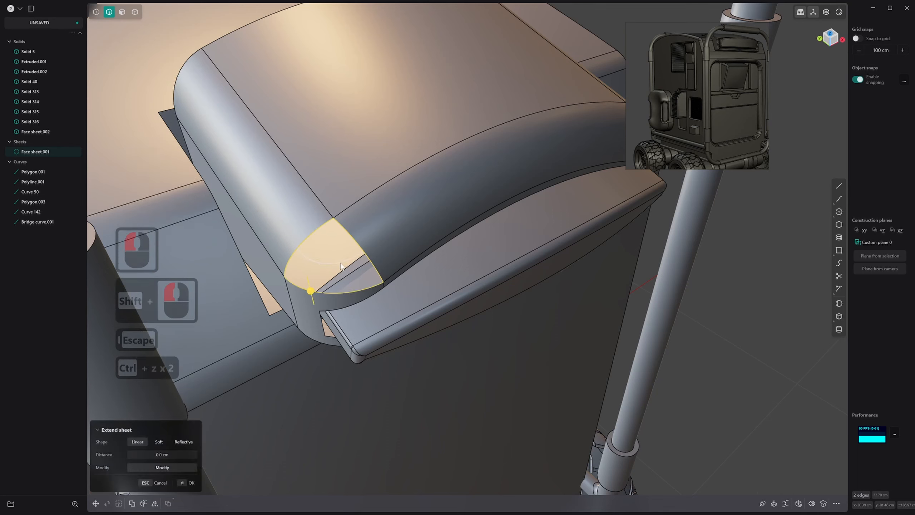
# Delete the bridge curve spanning the corner opening
pyautogui.click(339, 263)
pyautogui.press('x')
pyautogui.scroll(3, 346, 255)
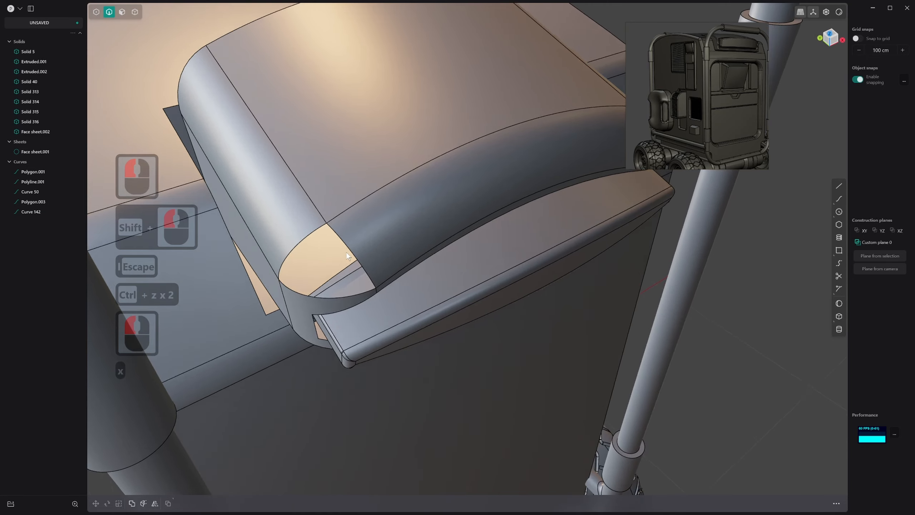
pyautogui.moveTo(343, 238); pyautogui.dragTo(376, 228, button='middle')
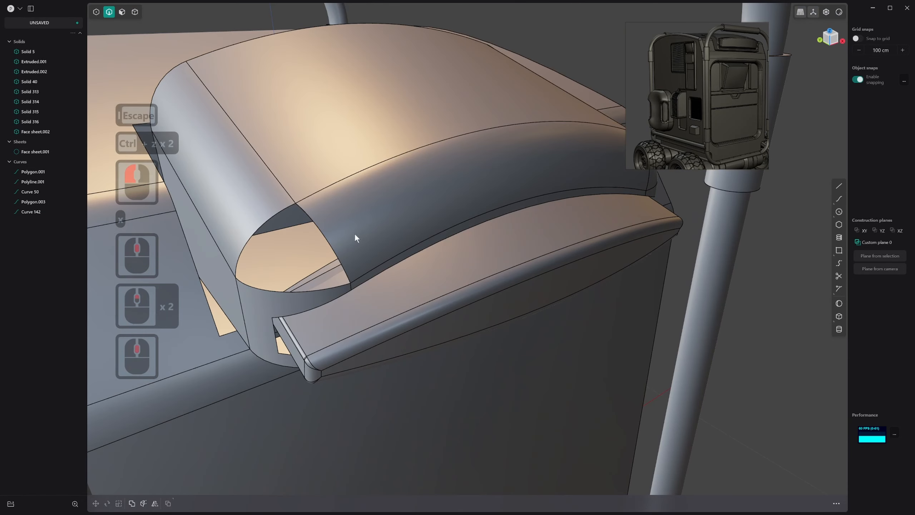
# Patch the corner opening from its three boundary edges with G1 continuity
pyautogui.click(326, 239)
pyautogui.keyDown('shift'); pyautogui.click(267, 228); pyautogui.keyUp('shift')
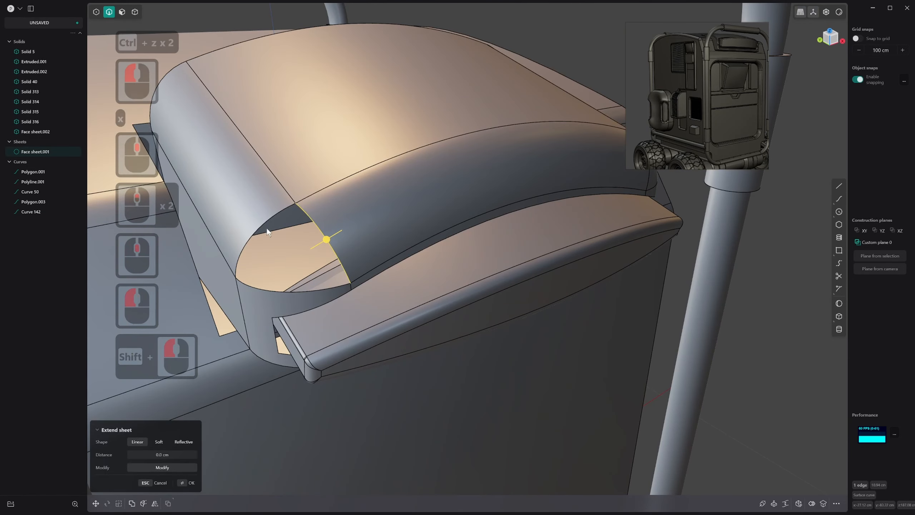
pyautogui.keyDown('shift'); pyautogui.click(260, 225); pyautogui.keyUp('shift')
pyautogui.keyDown('shift'); pyautogui.click(281, 292); pyautogui.keyUp('shift')
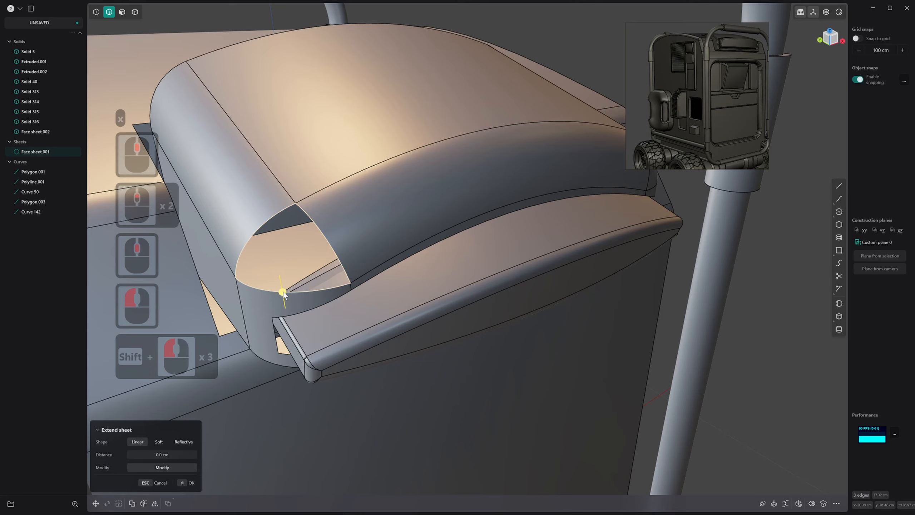
pyautogui.hotkey('alt', 'f')
pyautogui.moveTo(357, 288); pyautogui.dragTo(298, 236, button='middle')
pyautogui.press('Tab')
pyautogui.press('Tab')
pyautogui.press('Tab')
pyautogui.press('Tab')
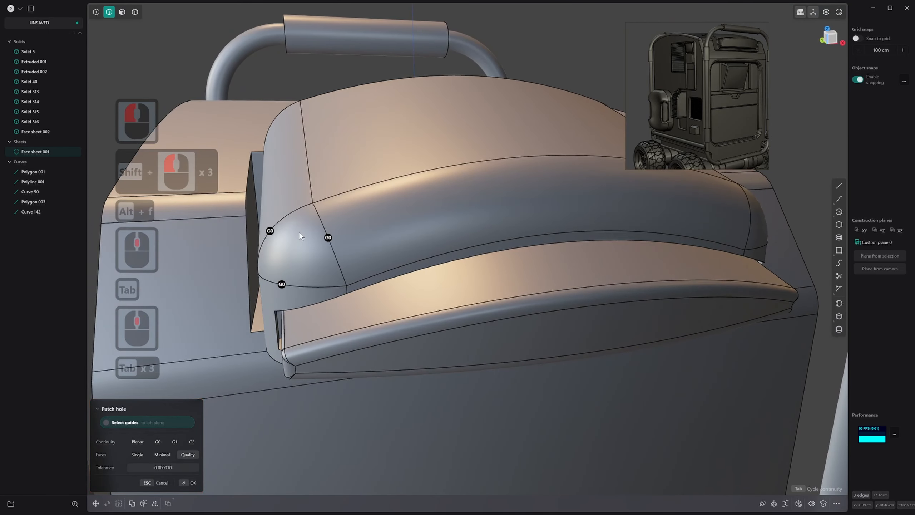
pyautogui.press('Tab')
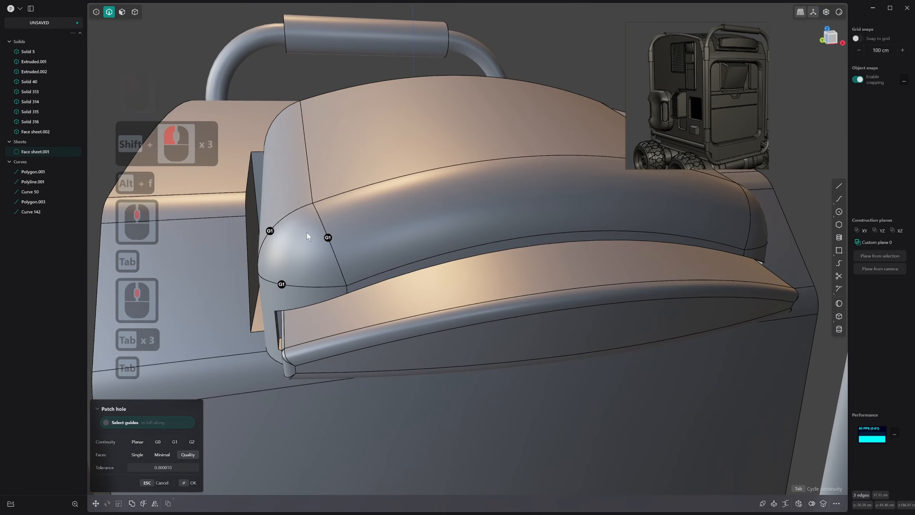
pyautogui.rightClick(344, 226)
# Check the corner patch's shading with the edge lines hidden and undo the patch
pyautogui.moveTo(344, 226); pyautogui.dragTo(500, 295, button='middle')
pyautogui.hotkey('alt', 'q')
pyautogui.keyDown('shift'); pyautogui.scroll(-1, 345, 234); pyautogui.keyUp('shift')
pyautogui.scroll(4, 489, 280)
pyautogui.hotkey('ctrl', 'z')
pyautogui.hotkey('ctrl', 'z')
pyautogui.hotkey('ctrl', 'z')
pyautogui.hotkey('ctrl', 'z')
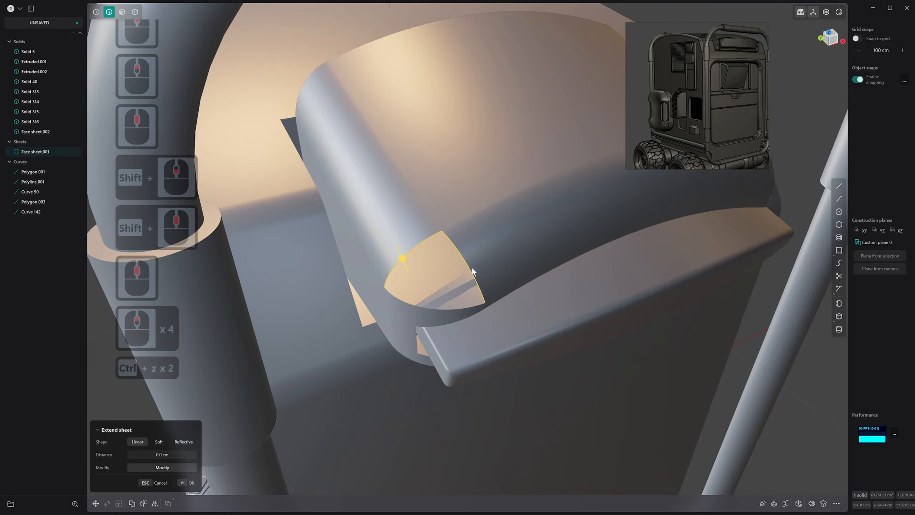
pyautogui.hotkey('alt', 'q')
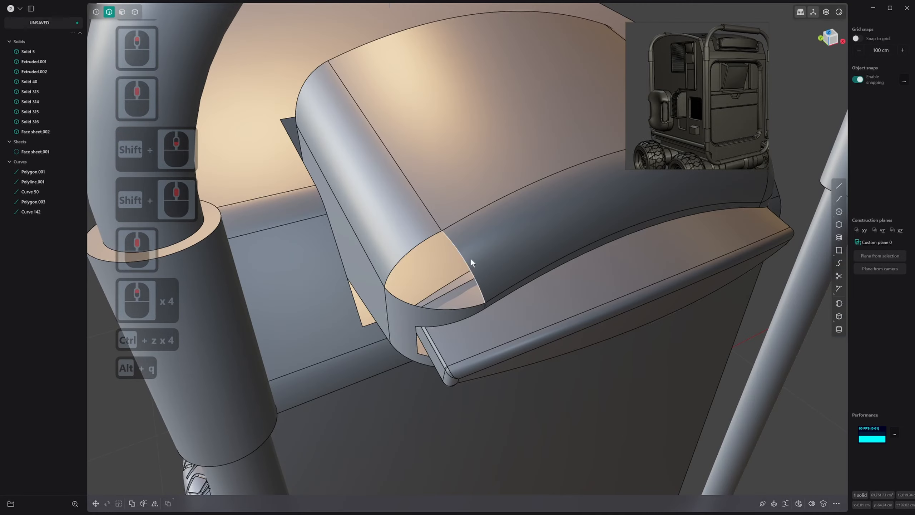
# Split the vertical rounded corner face below the opening with a vertical isoparametric cut
pyautogui.moveTo(471, 258); pyautogui.dragTo(461, 245, button='middle')
pyautogui.scroll(3, 412, 264)
pyautogui.keyDown('shift'); pyautogui.moveTo(411, 264); pyautogui.dragTo(429, 272, button='middle'); pyautogui.keyUp('shift')
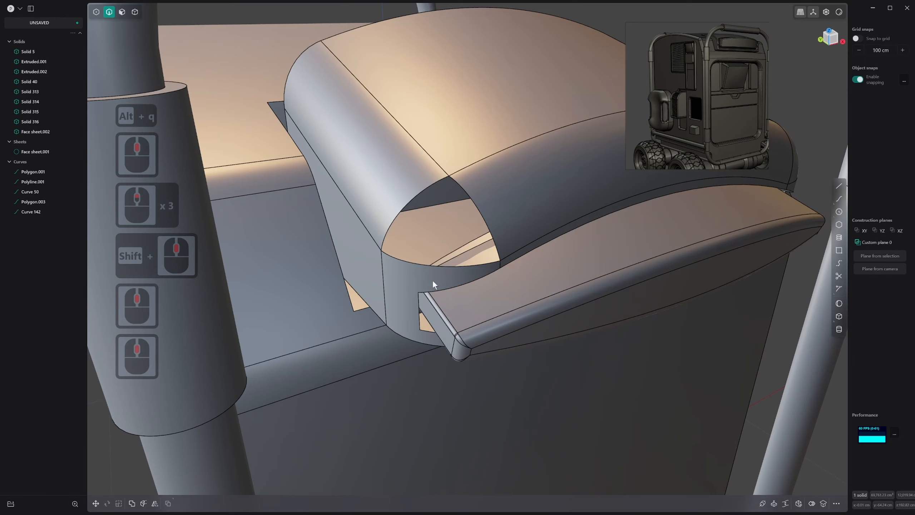
pyautogui.hotkey('ctrl', 'r')
pyautogui.click(436, 263)
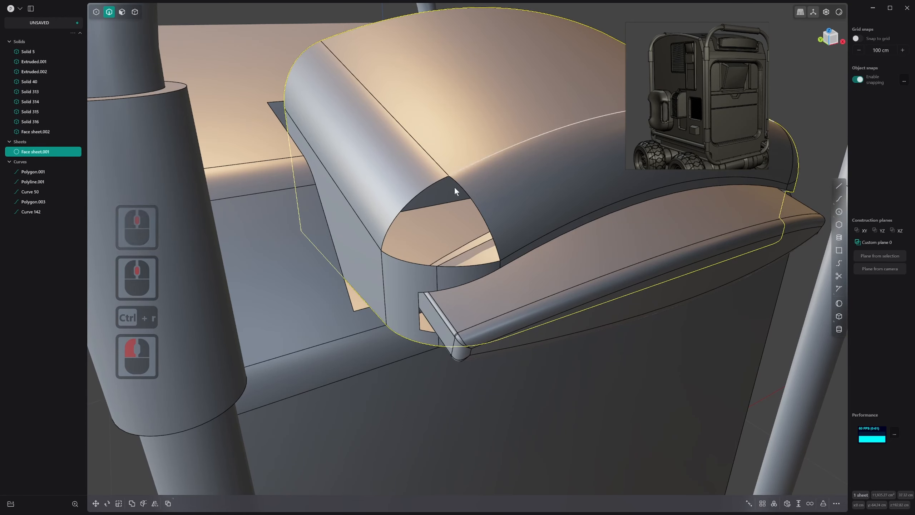
# Try to bridge the corner face's vertical dividing edge to the arched upper edge of the front fillet
pyautogui.moveTo(454, 186); pyautogui.dragTo(463, 199, button='middle')
pyautogui.scroll(1, 486, 231)
pyautogui.keyDown('shift'); pyautogui.moveTo(487, 232); pyautogui.dragTo(458, 207, button='middle'); pyautogui.keyUp('shift')
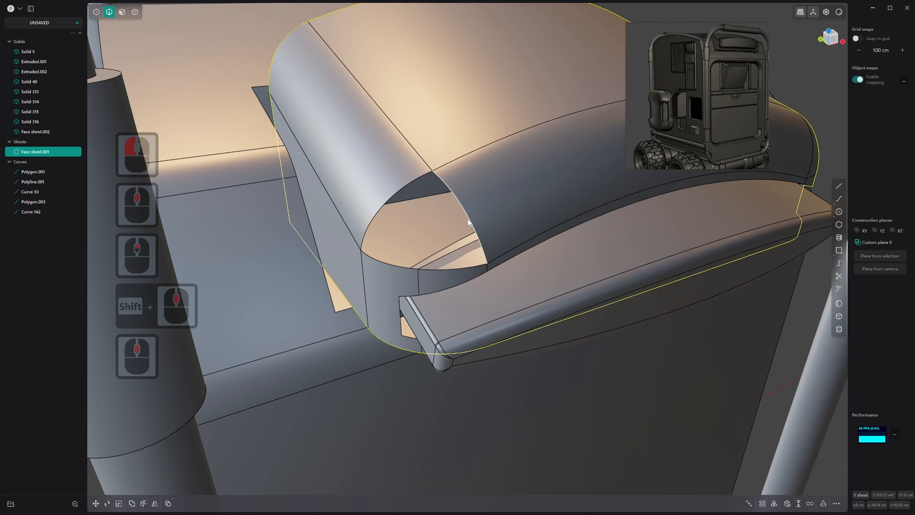
pyautogui.click(468, 220)
pyautogui.doubleClick(418, 280)
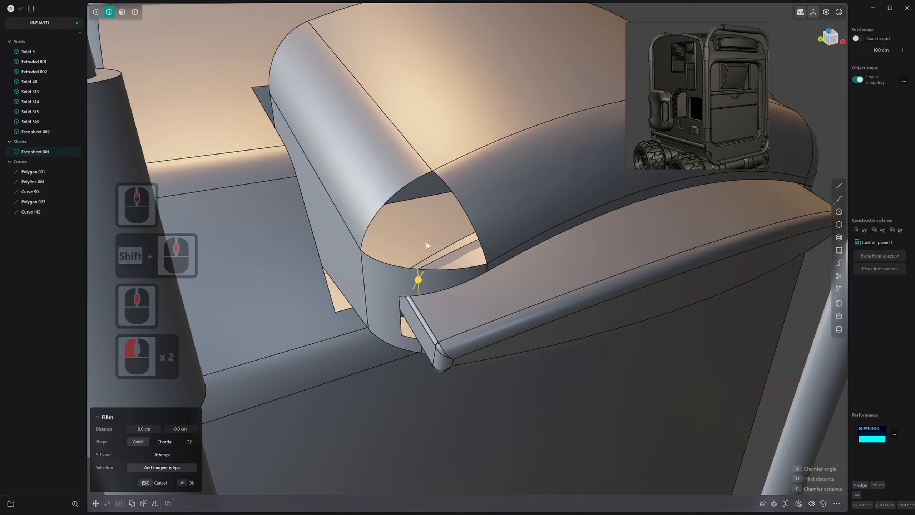
pyautogui.keyDown('shift'); pyautogui.click(454, 160); pyautogui.keyUp('shift')
pyautogui.press('b')
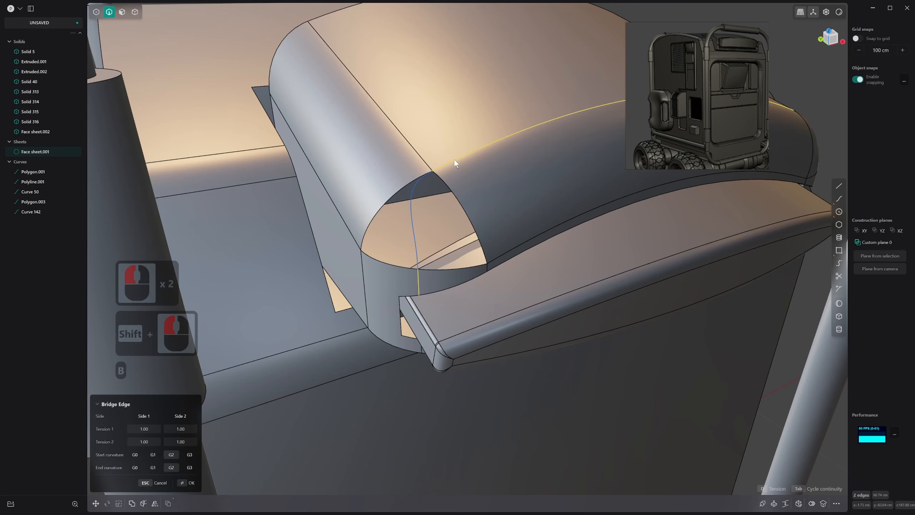
pyautogui.moveTo(459, 190); pyautogui.dragTo(465, 190, button='middle')
pyautogui.press('Escape')
pyautogui.hotkey('ctrl', 'z')
pyautogui.hotkey('ctrl', 'z')
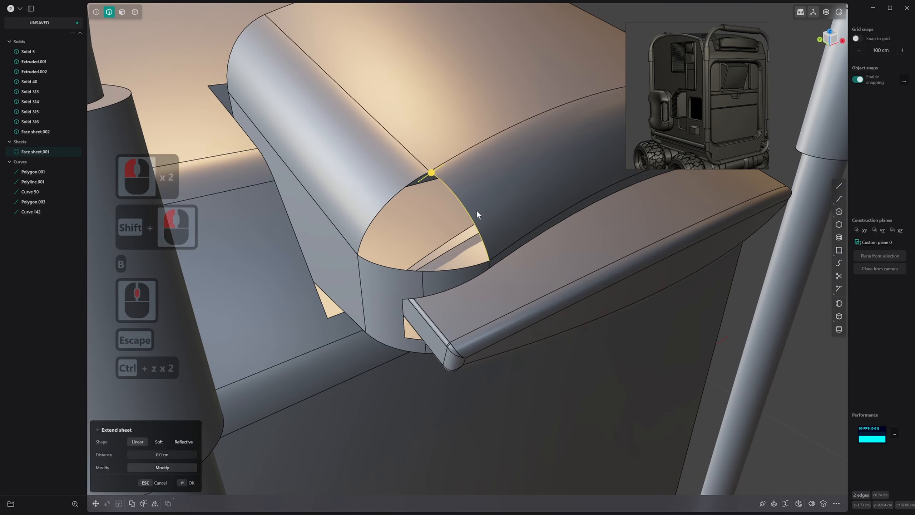
pyautogui.press('ctrl')
pyautogui.hotkey('ctrl', 'z')
pyautogui.click(439, 154)
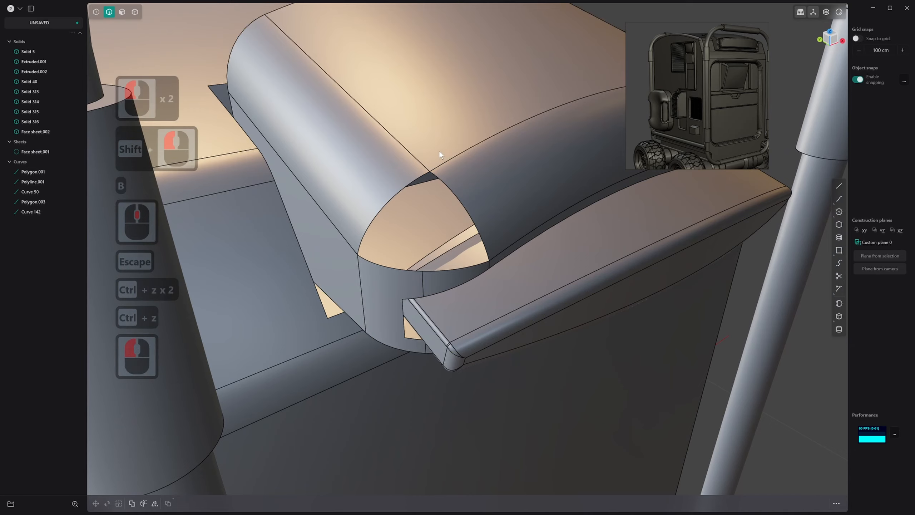
# Undo the corner edits back to the point before the two fillet faces' dividing edges were bridged
pyautogui.moveTo(439, 152)
pyautogui.mouseDown(button='middle')
pyautogui.moveTo(433, 168)
pyautogui.moveTo(448, 153)
pyautogui.mouseUp(button='middle')
pyautogui.scroll(-2, 432, 157)
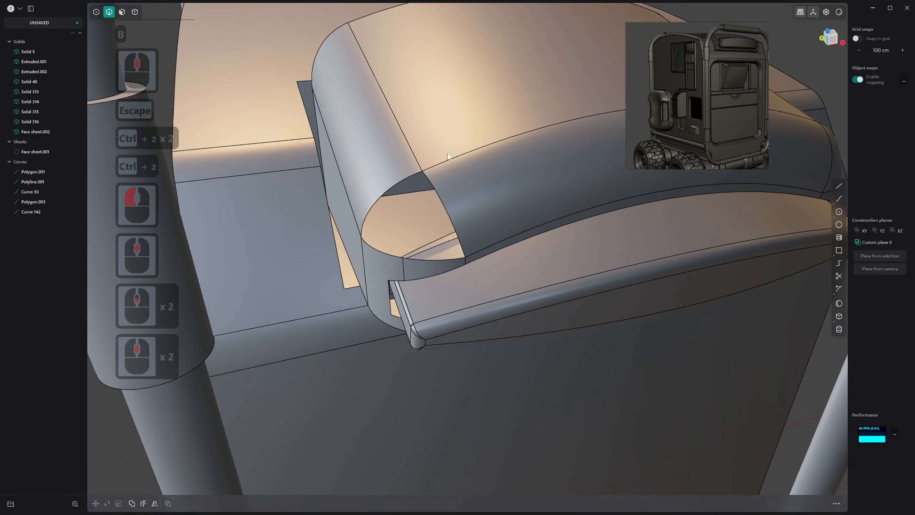
pyautogui.hotkey('ctrl', 'z')
pyautogui.hotkey('ctrl', 'z')
pyautogui.hotkey('ctrl', 'z')
pyautogui.hotkey('ctrl', 'z')
pyautogui.hotkey('ctrl', 'z')
pyautogui.hotkey('ctrl', 'z')
pyautogui.hotkey('ctrl', 'z')
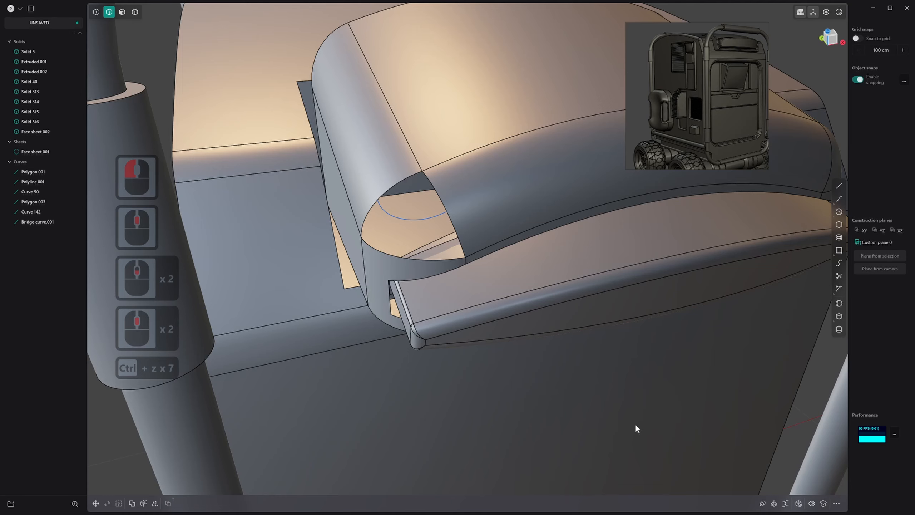
pyautogui.hotkey('ctrl', 'z')
pyautogui.hotkey('ctrl', 'z')
pyautogui.hotkey('ctrl', 'z')
# Undo back to the filled corner and delete the rounded corner face between the two fillets
pyautogui.hotkey('ctrl', 'z')
pyautogui.hotkey('ctrl', 'z')
pyautogui.hotkey('ctrl', 'z')
pyautogui.hotkey('ctrl', 'z')
pyautogui.hotkey('ctrl', 'z')
pyautogui.hotkey('ctrl', 'z')
pyautogui.hotkey('ctrl', 'z')
pyautogui.hotkey('ctrl', 'z')
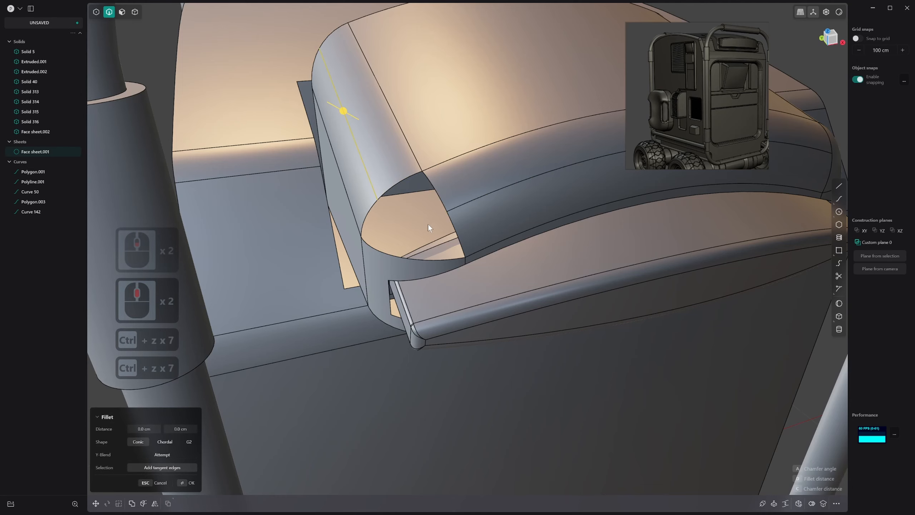
pyautogui.hotkey('ctrl', 'z')
pyautogui.hotkey('ctrl', 'z')
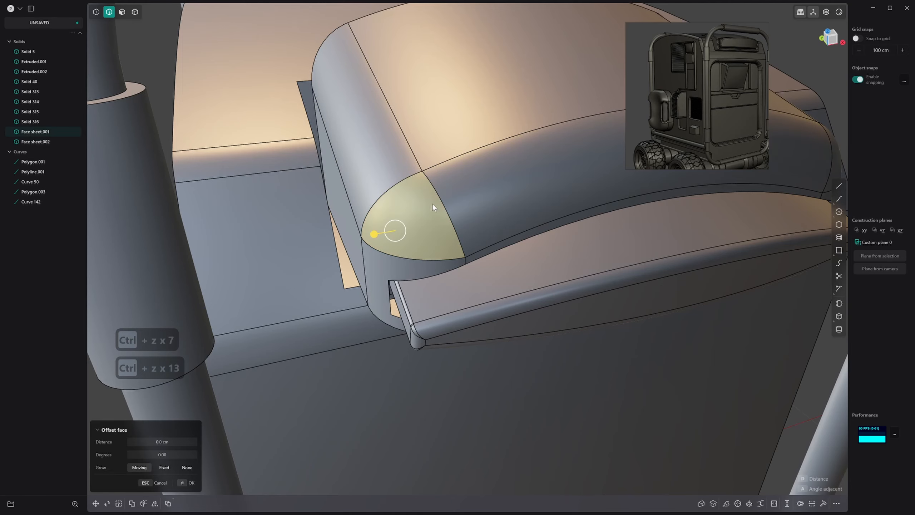
pyautogui.moveTo(432, 204); pyautogui.dragTo(444, 225, button='middle')
pyautogui.click(425, 184)
pyautogui.press('3')
pyautogui.click(425, 185)
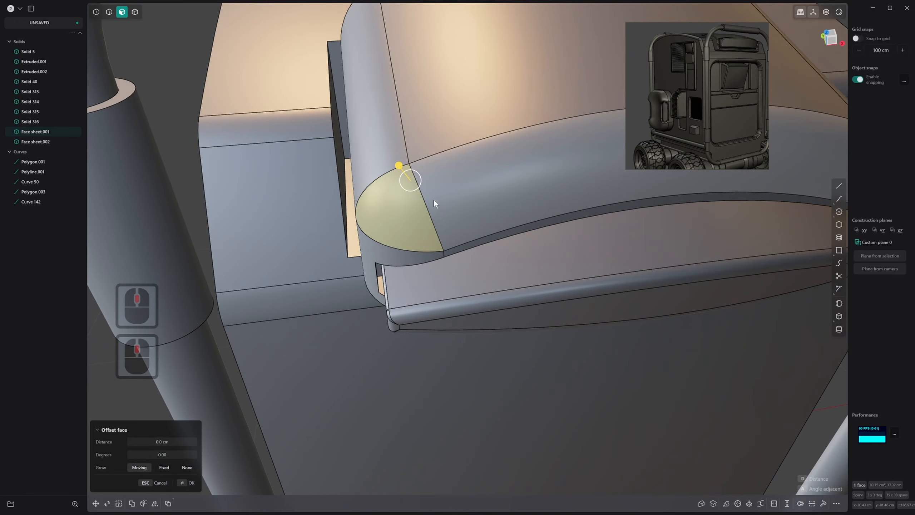
pyautogui.press('x')
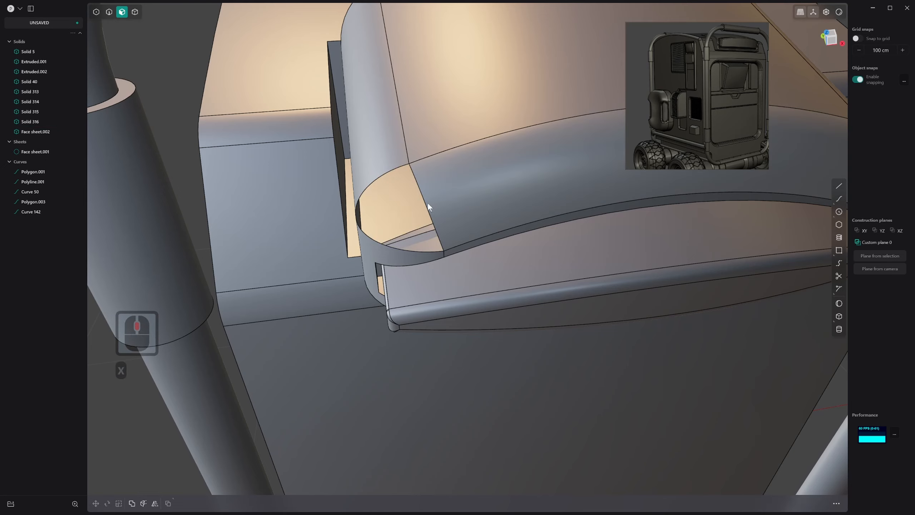
# Try to split the front fillet face beside the corner opening with an isoparametric cut and undo it
pyautogui.hotkey('ctrl', 'r')
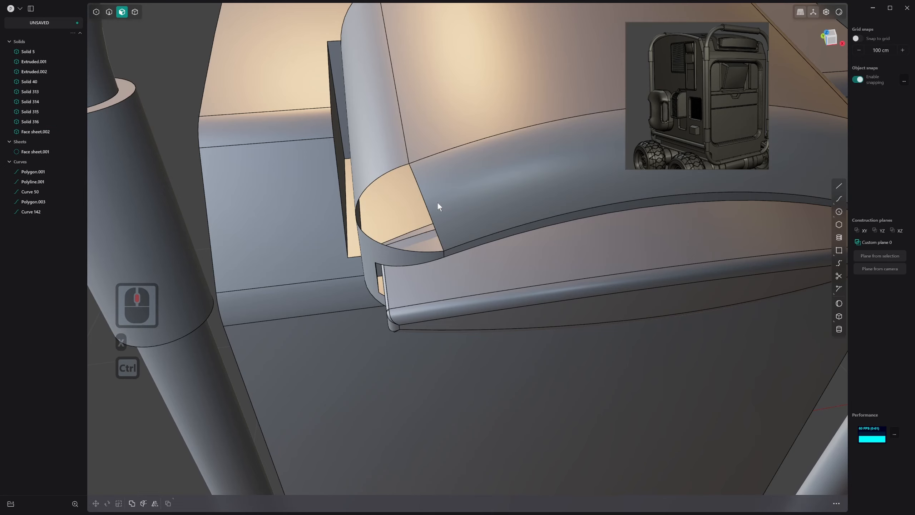
pyautogui.click(424, 205)
pyautogui.moveTo(341, 156); pyautogui.dragTo(392, 184, button='middle')
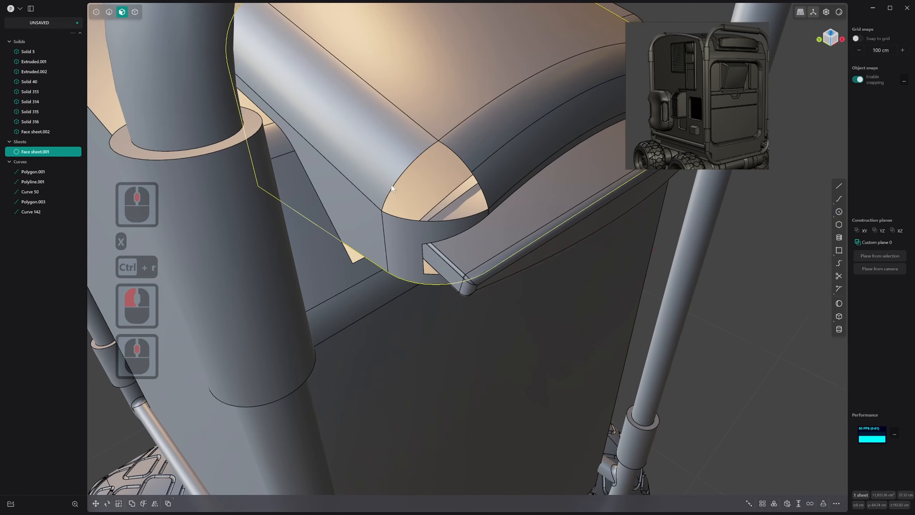
pyautogui.hotkey('ctrl', 'r')
pyautogui.rightClick(400, 173)
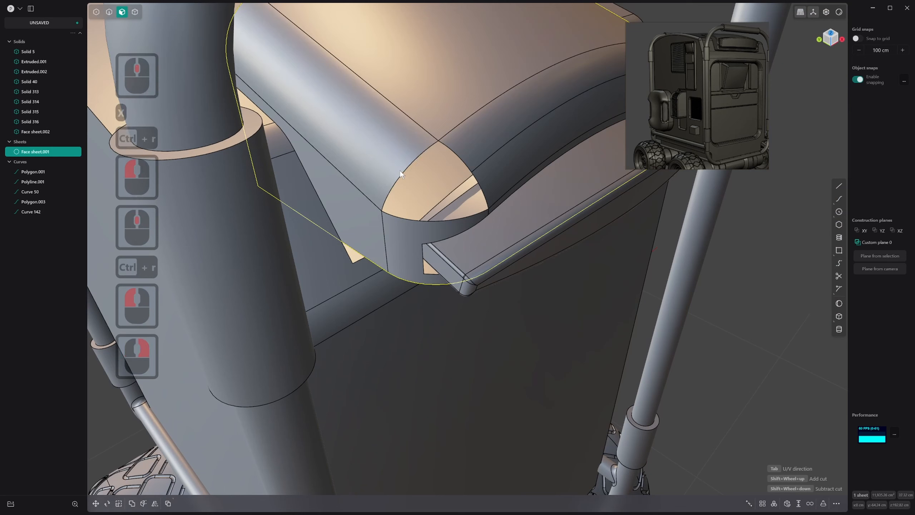
pyautogui.hotkey('ctrl', 'z')
# Split the side and front fillet faces lengthwise with isoparametric cuts starting midway along the corner opening's two upper edges
pyautogui.hotkey('ctrl', 'r')
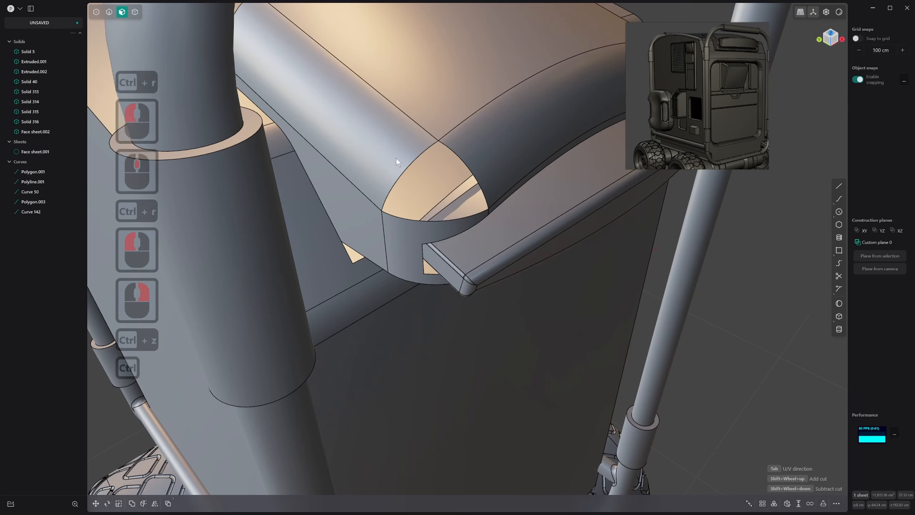
pyautogui.click(401, 171)
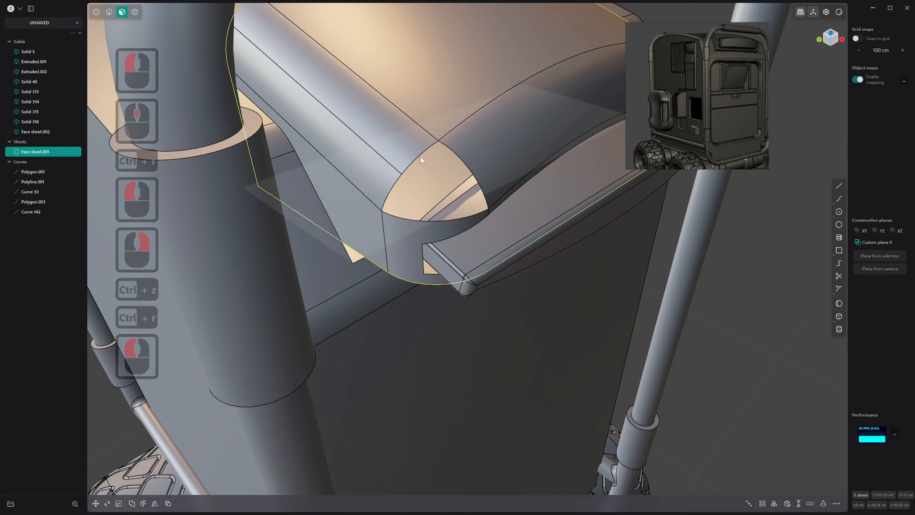
pyautogui.press('2')
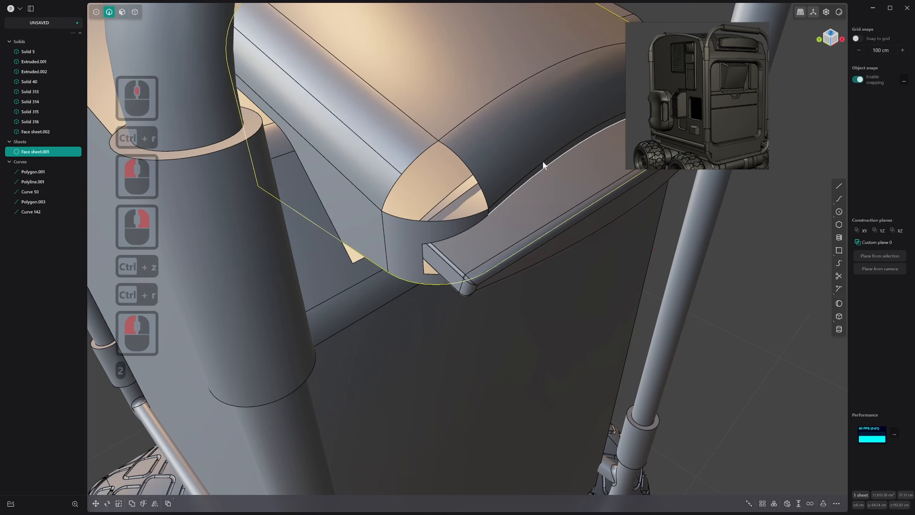
pyautogui.click(476, 169)
pyautogui.rightClick(476, 168)
# Bridge the two fillet faces' dividing edges across the corner opening with a G2 curve
pyautogui.keyDown('shift'); pyautogui.click(381, 156); pyautogui.keyUp('shift')
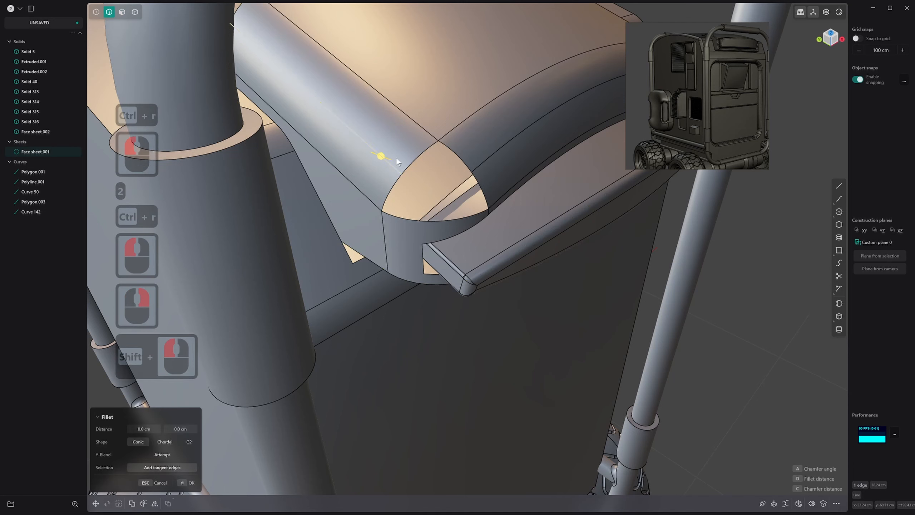
pyautogui.press('Escape')
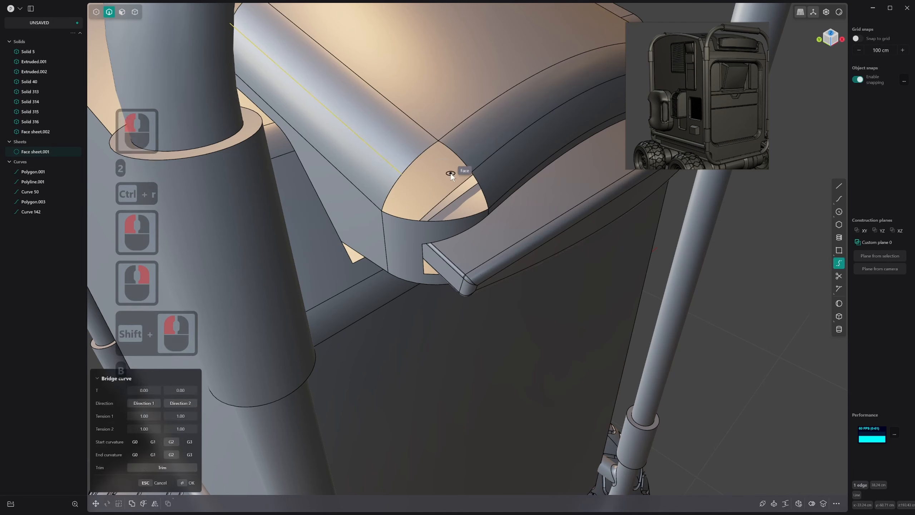
pyautogui.click(467, 163)
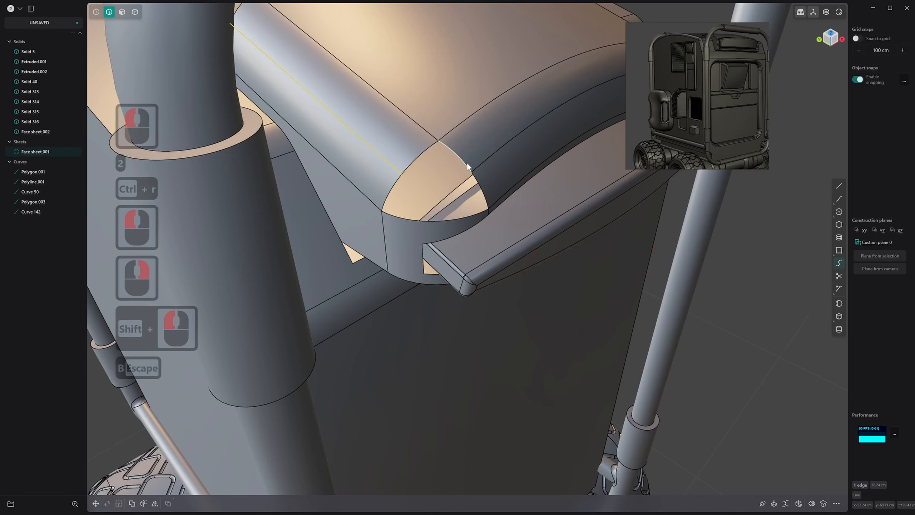
pyautogui.keyDown('shift'); pyautogui.click(384, 163); pyautogui.keyUp('shift')
pyautogui.press('b')
pyautogui.click(447, 178)
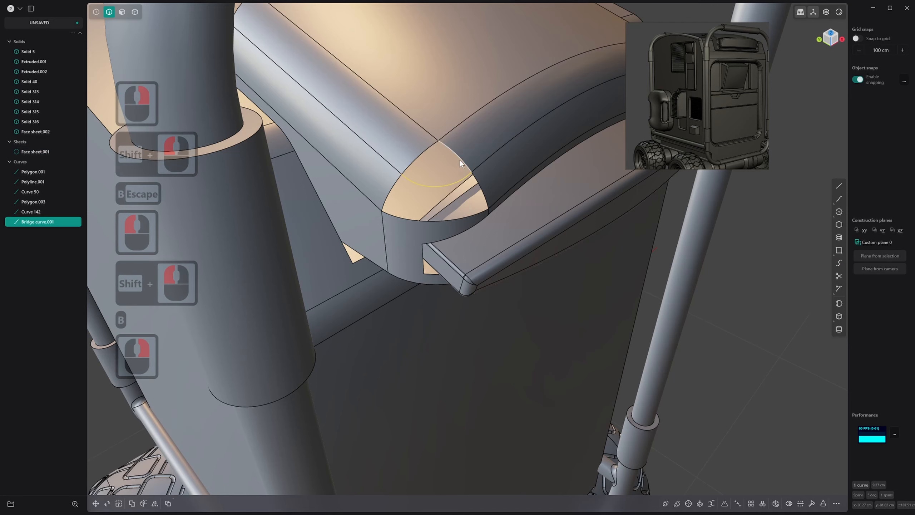
# Patch the upper triangular part of the corner opening between the two fillet edges and the bridge curve
pyautogui.keyDown('shift'); pyautogui.click(460, 161); pyautogui.keyUp('shift')
pyautogui.keyDown('shift'); pyautogui.click(424, 157); pyautogui.keyUp('shift')
pyautogui.keyDown('shift'); pyautogui.click(426, 185); pyautogui.keyUp('shift')
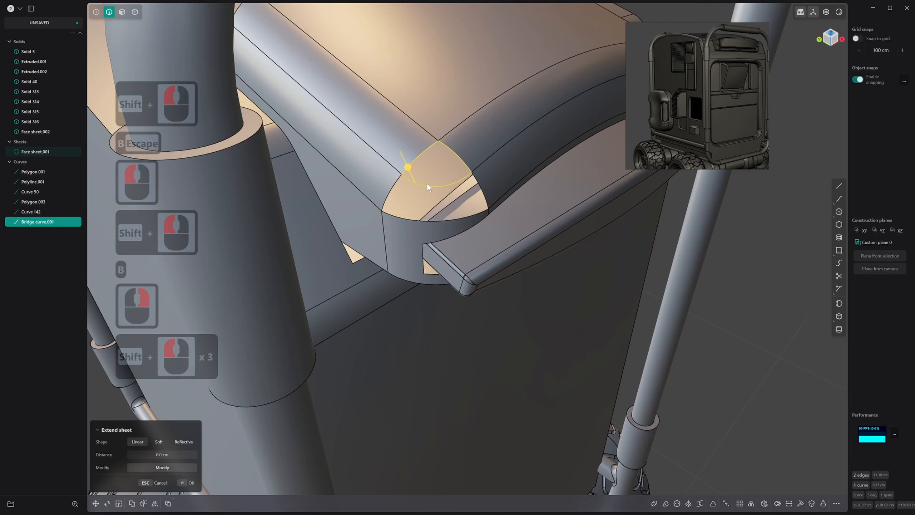
pyautogui.hotkey('alt', 'f')
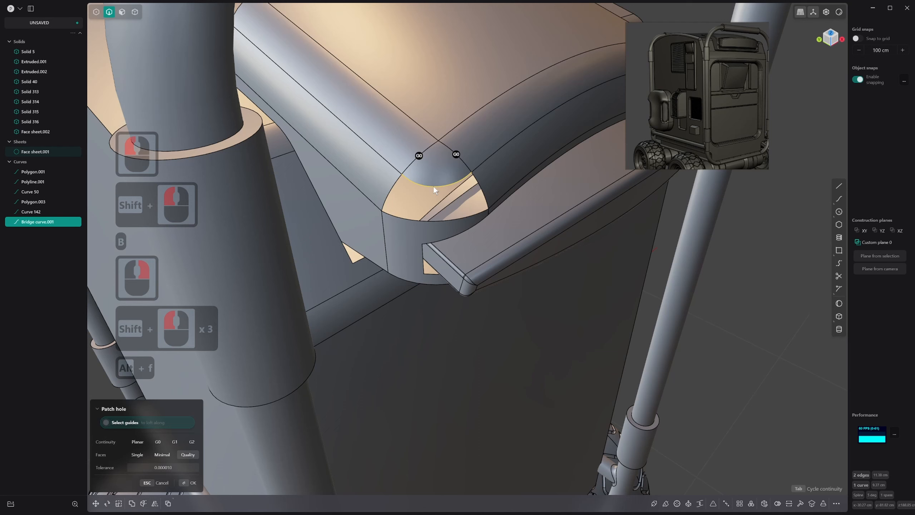
pyautogui.press('Tab')
pyautogui.press('Tab')
pyautogui.press('Tab')
pyautogui.press('Tab')
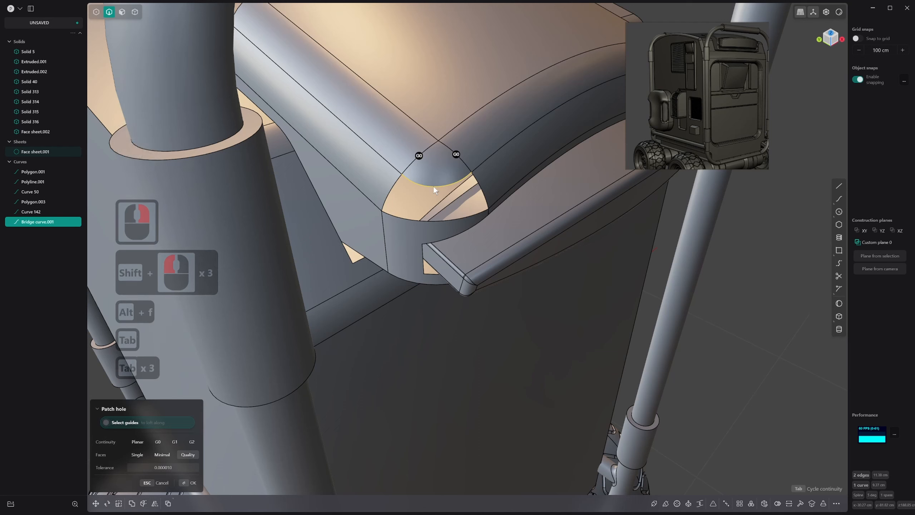
pyautogui.rightClick(457, 187)
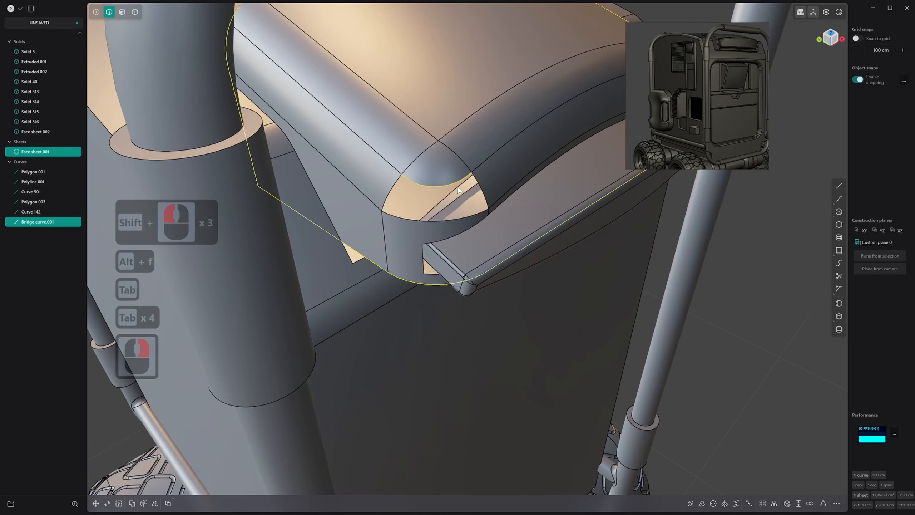
# Loft between the side edges of the remaining corner opening, using the bridge arc and the lower rounded edge as guides
pyautogui.click(413, 188)
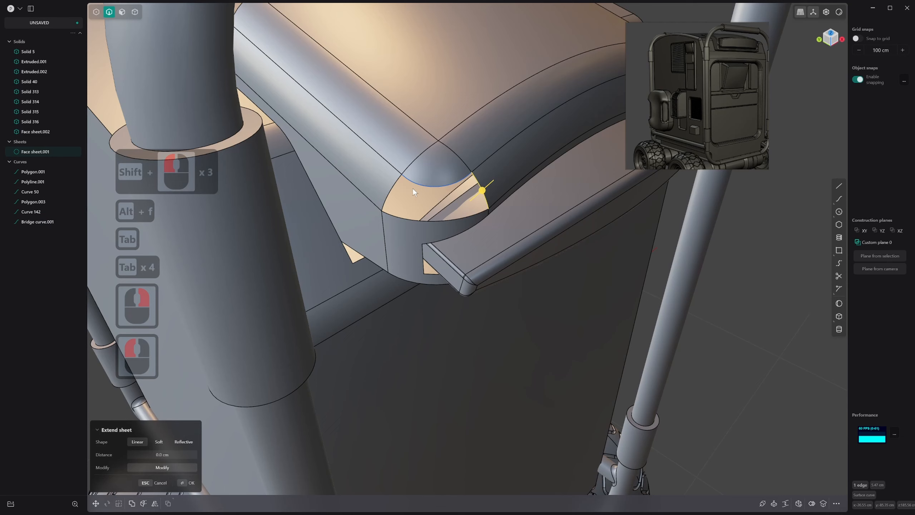
pyautogui.keyDown('shift'); pyautogui.click(391, 190); pyautogui.keyUp('shift')
pyautogui.press('l')
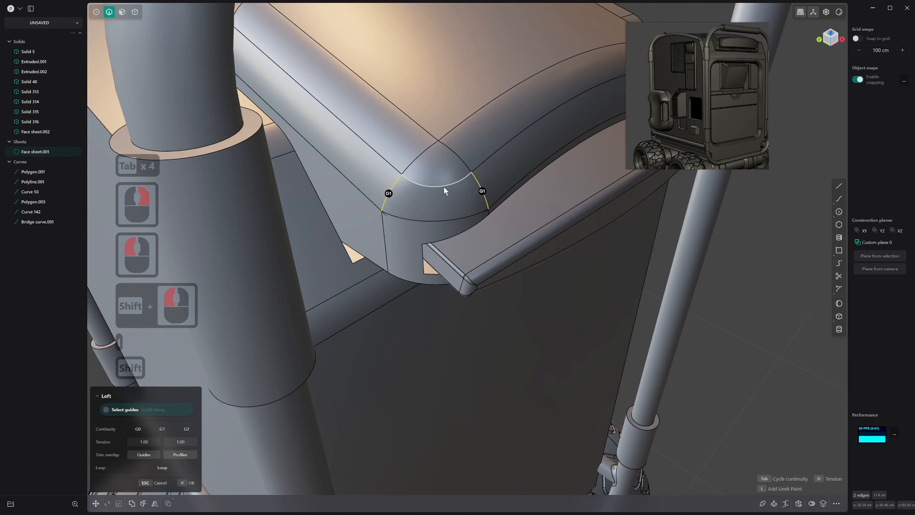
pyautogui.keyDown('shift'); pyautogui.click(443, 186); pyautogui.keyUp('shift')
pyautogui.keyDown('shift'); pyautogui.click(427, 220); pyautogui.keyUp('shift')
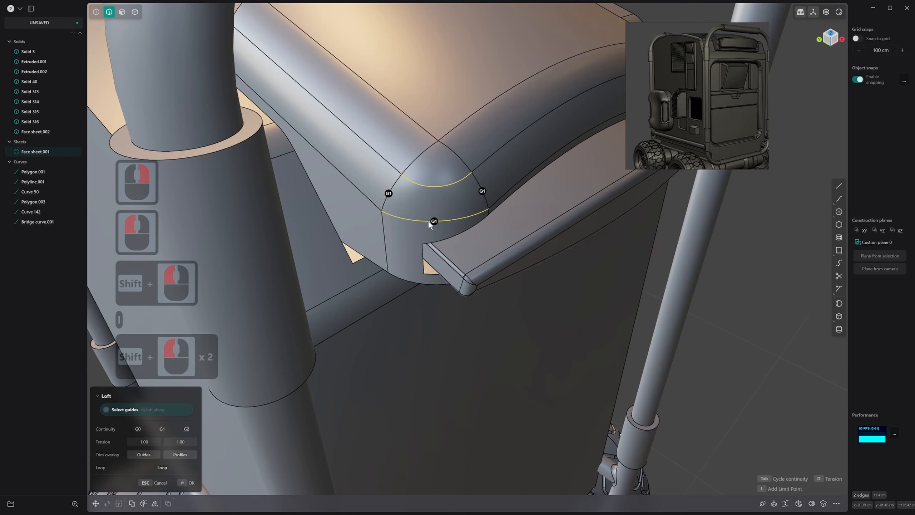
pyautogui.moveTo(428, 221); pyautogui.dragTo(377, 209, button='middle')
pyautogui.press('Tab')
pyautogui.rightClick(415, 197)
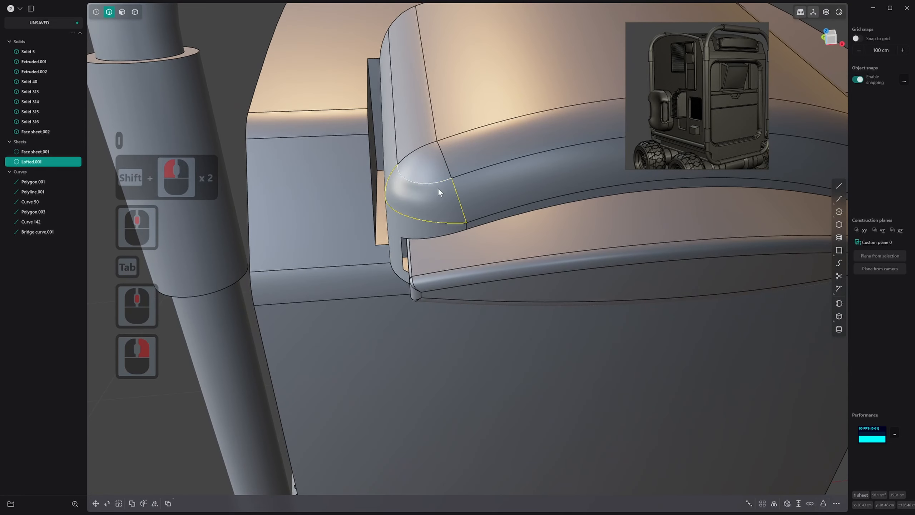
# Join the lofted corner surface to the roof block and delete the leftover bridge curve
pyautogui.press('j')
pyautogui.click(447, 183)
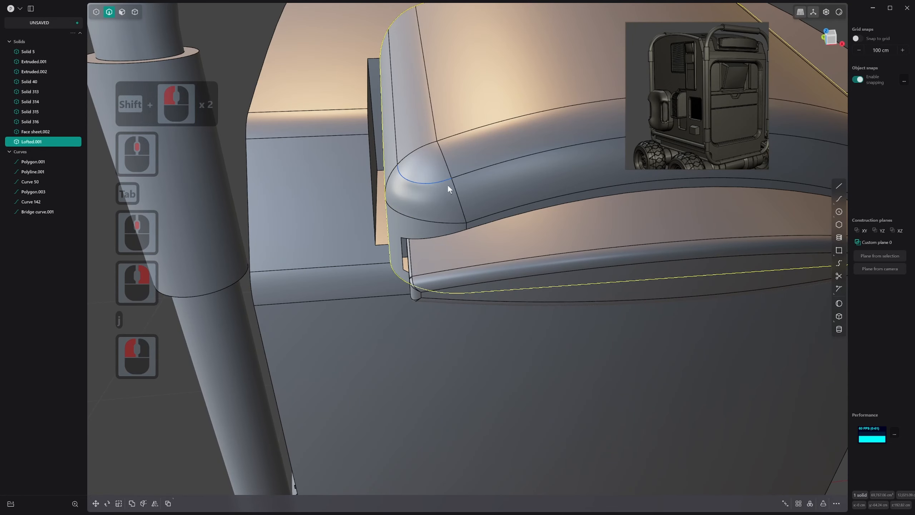
pyautogui.press('2')
pyautogui.click(431, 182)
pyautogui.press('x')
pyautogui.moveTo(451, 196); pyautogui.dragTo(499, 167, button='middle')
# Delete the upper triangular corner face above the lofted surface
pyautogui.press('3')
pyautogui.click(429, 169)
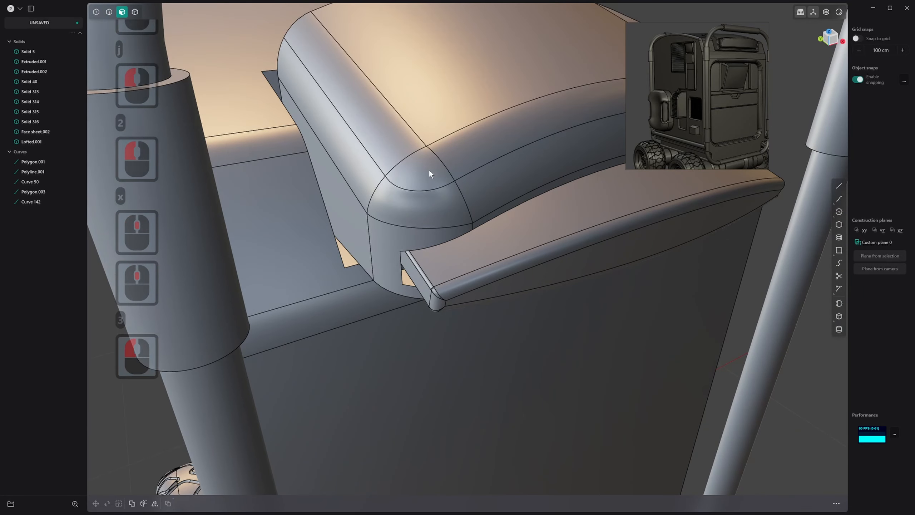
pyautogui.press('x')
# Patch the triangular opening again with G2 continuity to the lofted face and G1 to the front fillet
pyautogui.press('2')
pyautogui.press('shift')
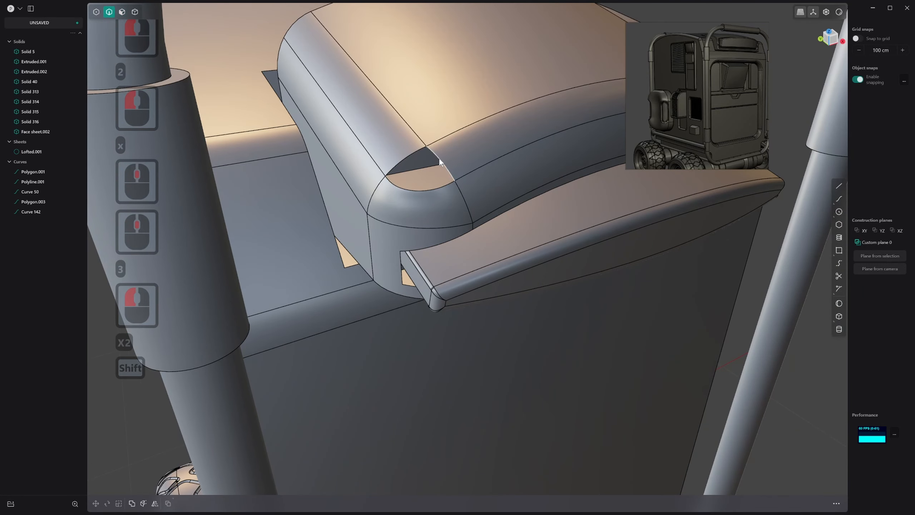
pyautogui.keyDown('alt'); pyautogui.click(438, 159); pyautogui.keyUp('alt')
pyautogui.hotkey('alt', 'f')
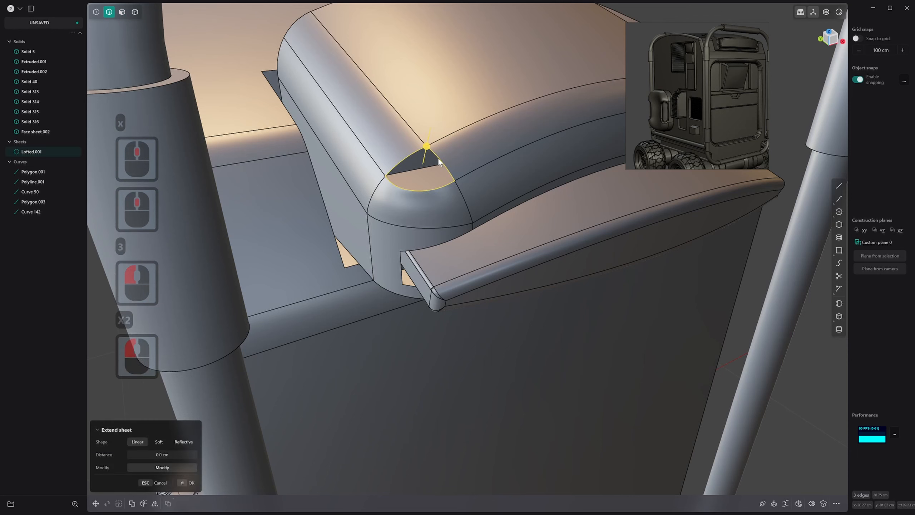
pyautogui.press('Tab')
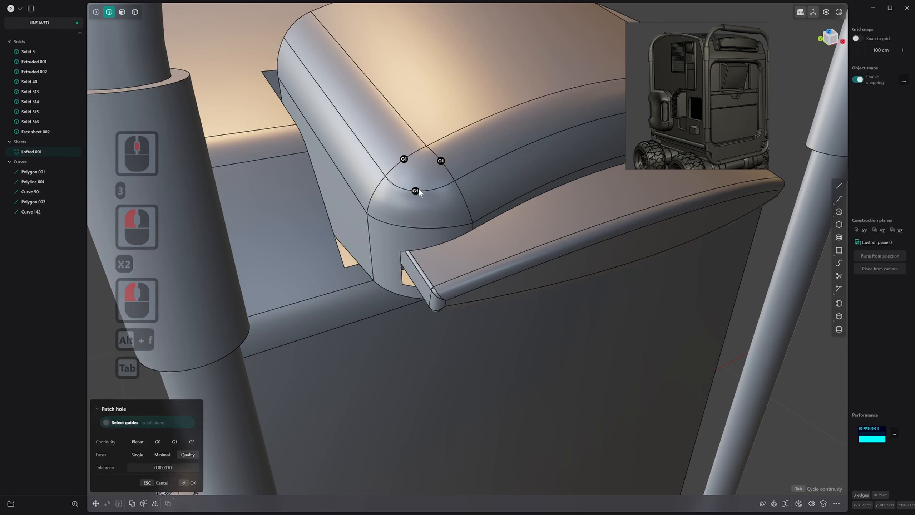
pyautogui.click(418, 190)
pyautogui.click(407, 157)
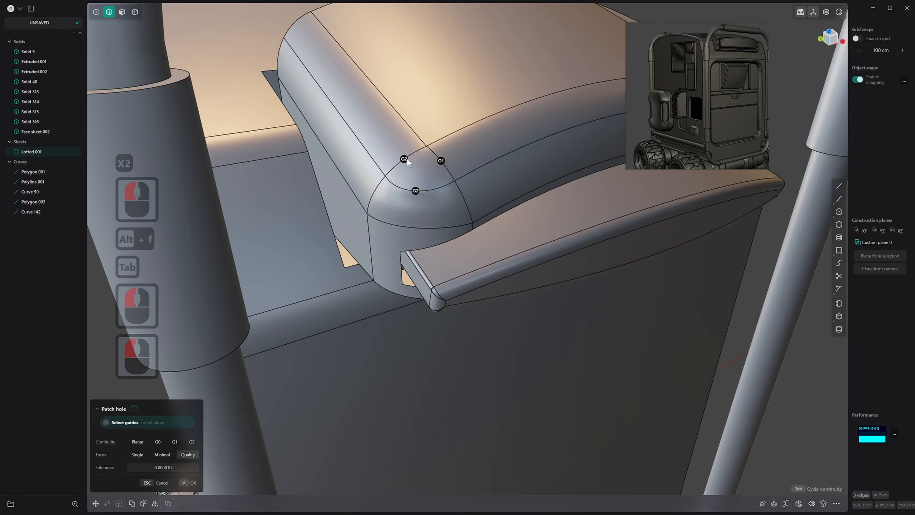
pyautogui.click(443, 161)
pyautogui.click(443, 161)
pyautogui.click(443, 161)
pyautogui.moveTo(424, 166); pyautogui.dragTo(417, 167, button='middle')
pyautogui.click(320, 163)
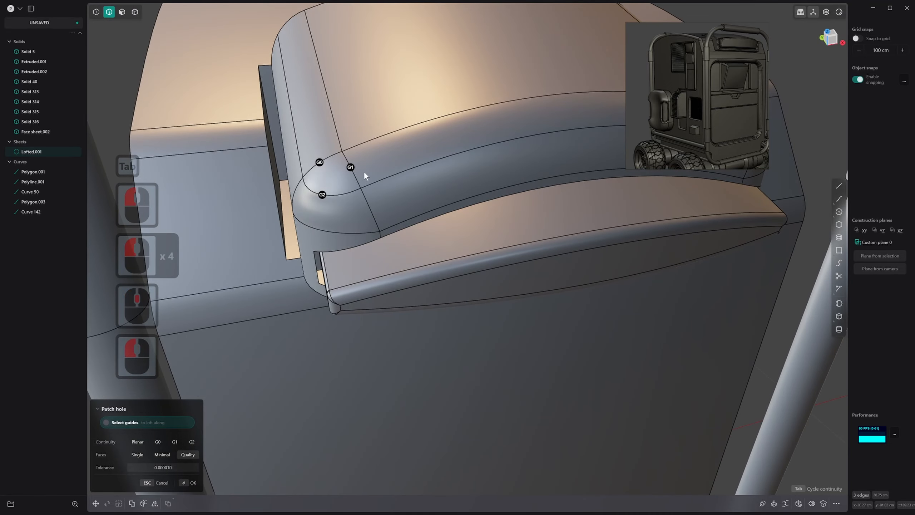
pyautogui.click(320, 163)
pyautogui.scroll(-1, 363, 166)
pyautogui.moveTo(366, 172); pyautogui.dragTo(357, 184, button='middle')
pyautogui.rightClick(363, 167)
# Examine the rebuilt corner's shading with the edge lines hidden and show the edges again
pyautogui.hotkey('alt', 'q')
pyautogui.scroll(-1, 335, 233)
pyautogui.moveTo(334, 233); pyautogui.dragTo(357, 209, button='middle')
pyautogui.scroll(-11, 379, 233)
pyautogui.scroll(15, 349, 218)
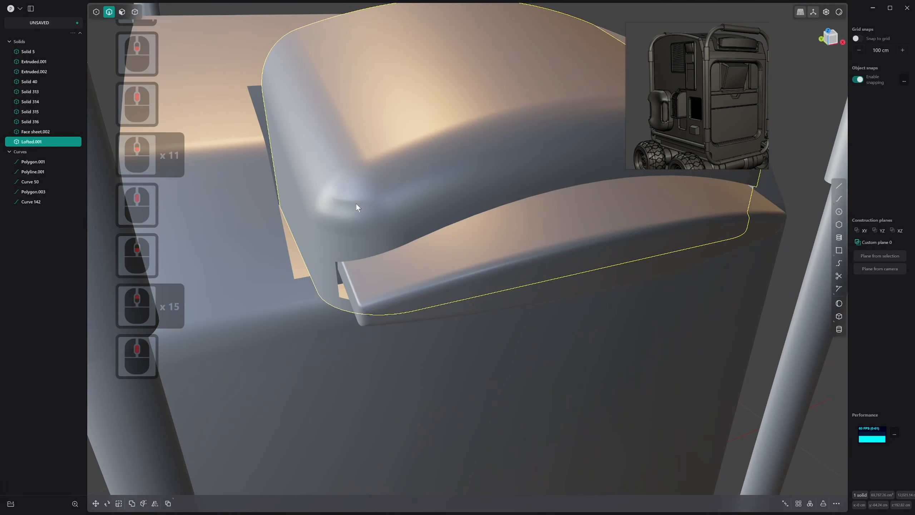
pyautogui.hotkey('alt', 'q')
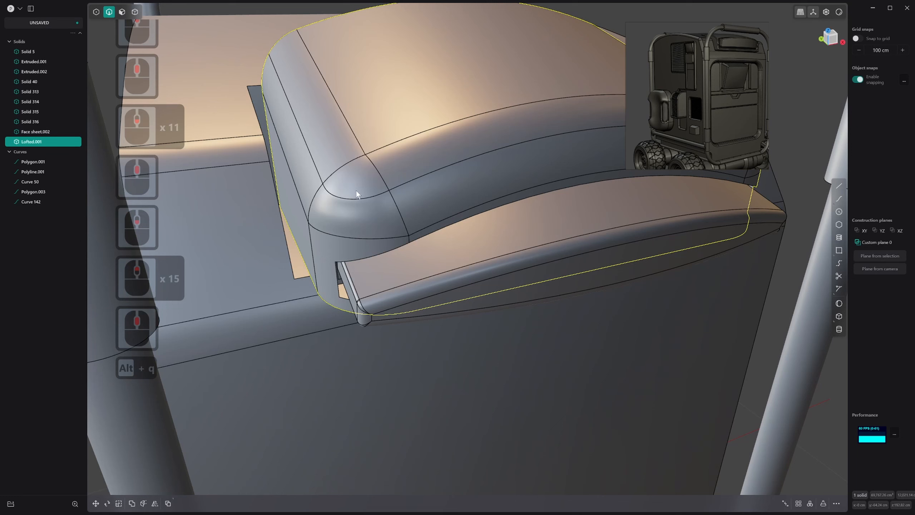
# Delete the lofted lower face of the rounded corner
pyautogui.press('2')
pyautogui.click(351, 186)
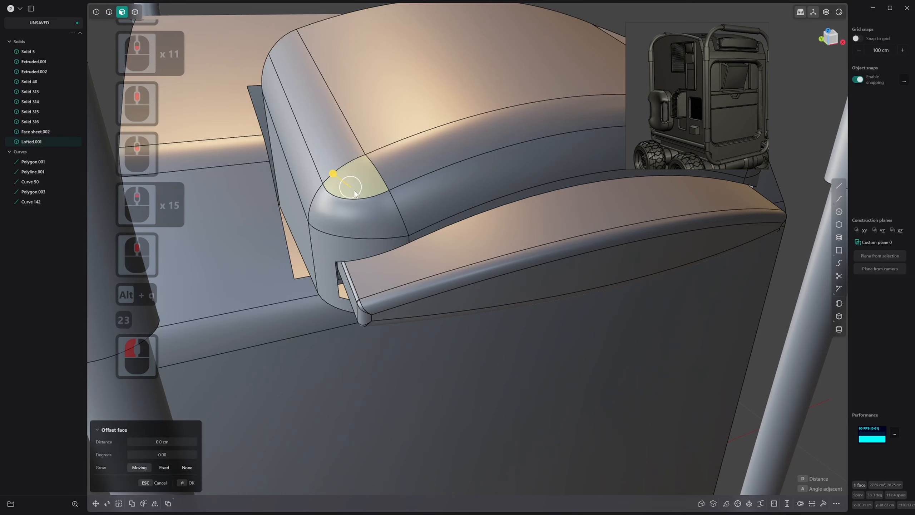
pyautogui.click(352, 211)
pyautogui.press('x')
pyautogui.press('1')
pyautogui.press('2')
pyautogui.press('2')
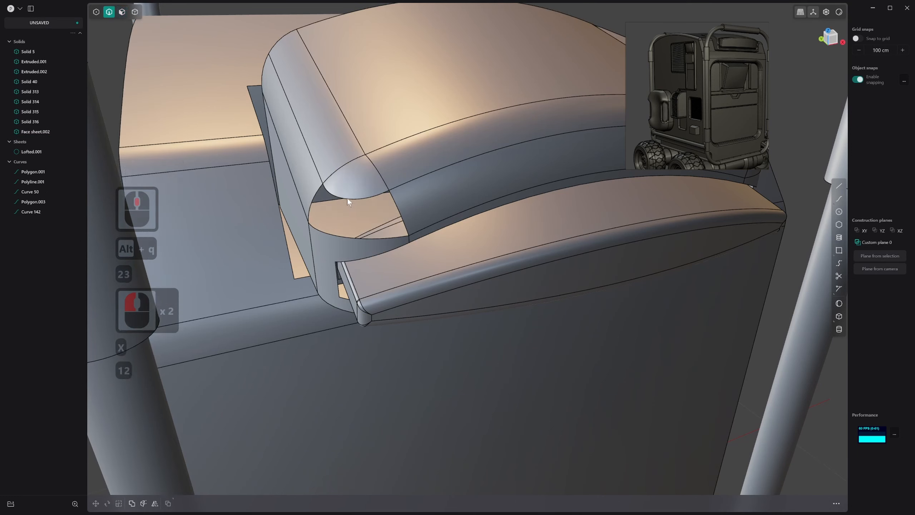
# Patch the four-sided lower opening of the rounded corner with G2 continuity along its upper and side edges
pyautogui.doubleClick(348, 199)
pyautogui.hotkey('alt', 'f')
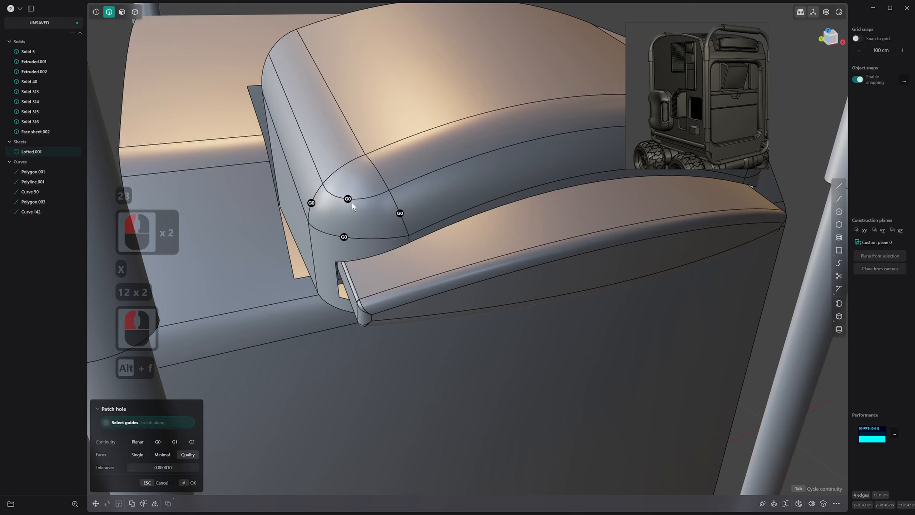
pyautogui.click(348, 199)
pyautogui.click(312, 203)
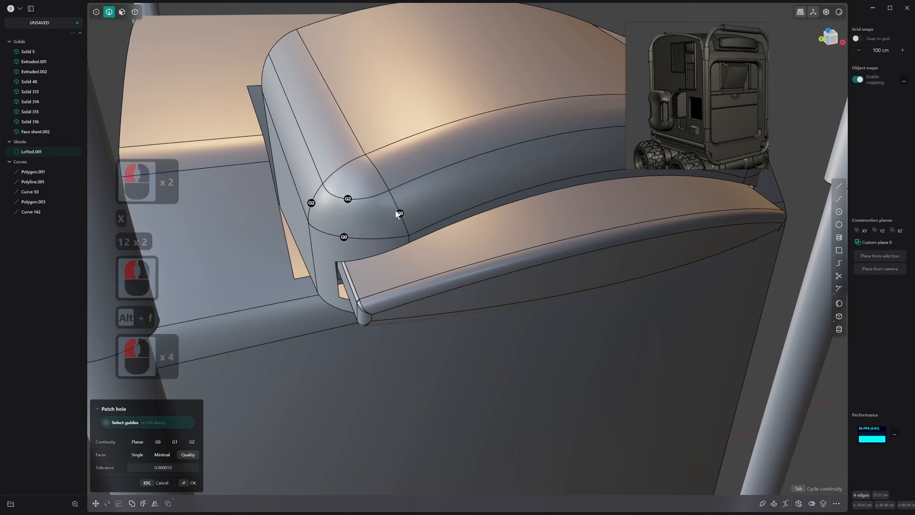
pyautogui.click(400, 214)
pyautogui.click(346, 238)
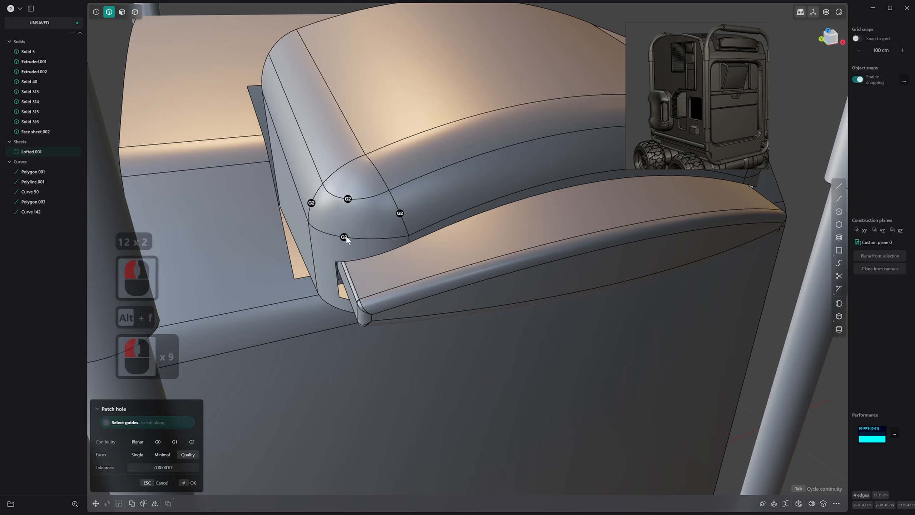
pyautogui.click(346, 238)
pyautogui.click(344, 238)
pyautogui.click(344, 238)
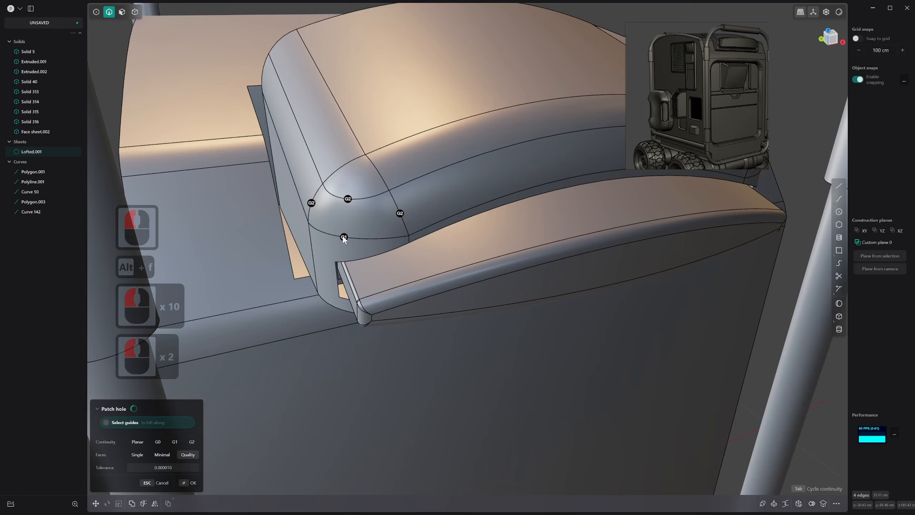
pyautogui.rightClick(386, 209)
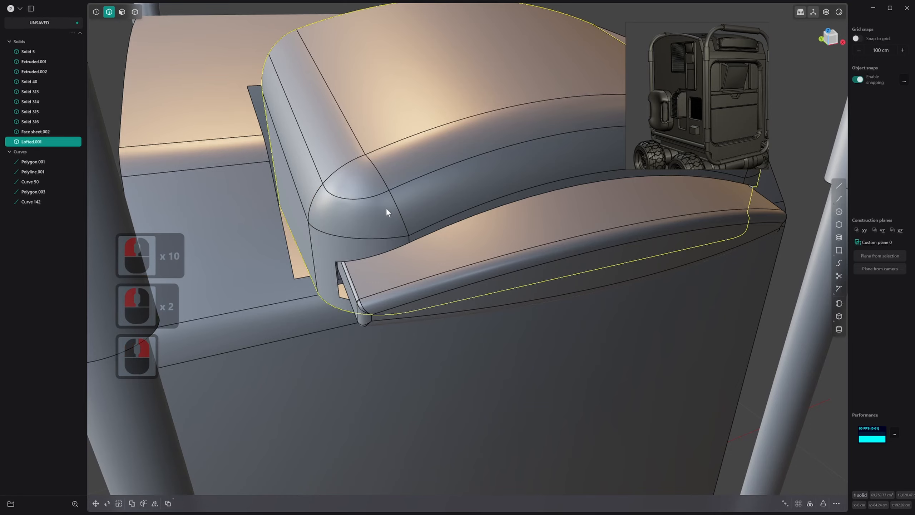
# Examine the patched corner's shading across the arched roof block with the edge lines hidden
pyautogui.moveTo(386, 208)
pyautogui.mouseDown(button='middle')
pyautogui.moveTo(361, 214)
pyautogui.moveTo(396, 197)
pyautogui.mouseUp(button='middle')
pyautogui.hotkey('alt', 'q')
pyautogui.moveTo(277, 263)
pyautogui.mouseDown(button='middle')
pyautogui.moveTo(378, 216)
pyautogui.moveTo(288, 272)
pyautogui.mouseUp(button='middle')
pyautogui.scroll(-5, 393, 229)
pyautogui.keyDown('shift'); pyautogui.moveTo(476, 194); pyautogui.dragTo(365, 270, button='middle'); pyautogui.keyUp('shift')
pyautogui.keyDown('shift'); pyautogui.scroll(-1, 366, 270); pyautogui.keyUp('shift')
pyautogui.moveTo(501, 233); pyautogui.dragTo(538, 261, button='middle')
pyautogui.moveTo(294, 343); pyautogui.dragTo(311, 296, button='middle')
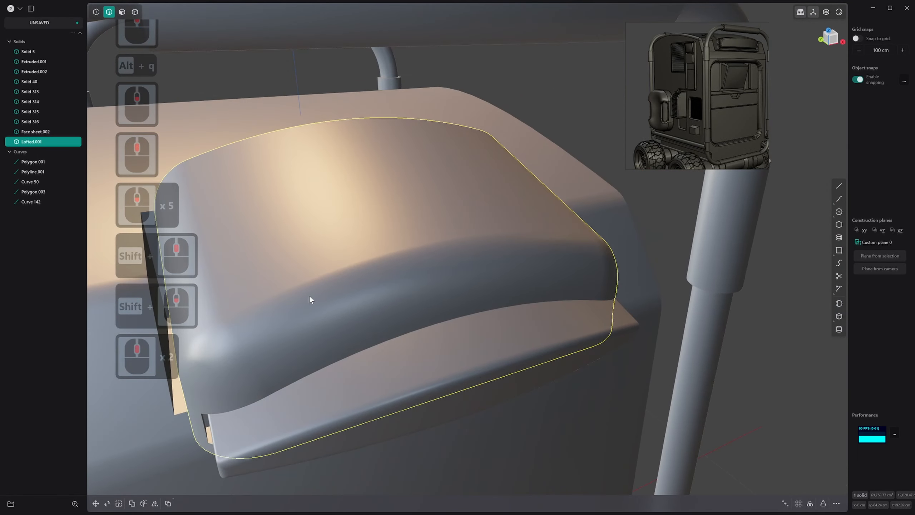
# Check the block's highlights with the glossy red matcap, then restore the grey matcap and the edge lines
pyautogui.rightClick(840, 13)
pyautogui.click(817, 44)
pyautogui.keyDown('shift'); pyautogui.moveTo(382, 296); pyautogui.dragTo(476, 249, button='middle'); pyautogui.keyUp('shift')
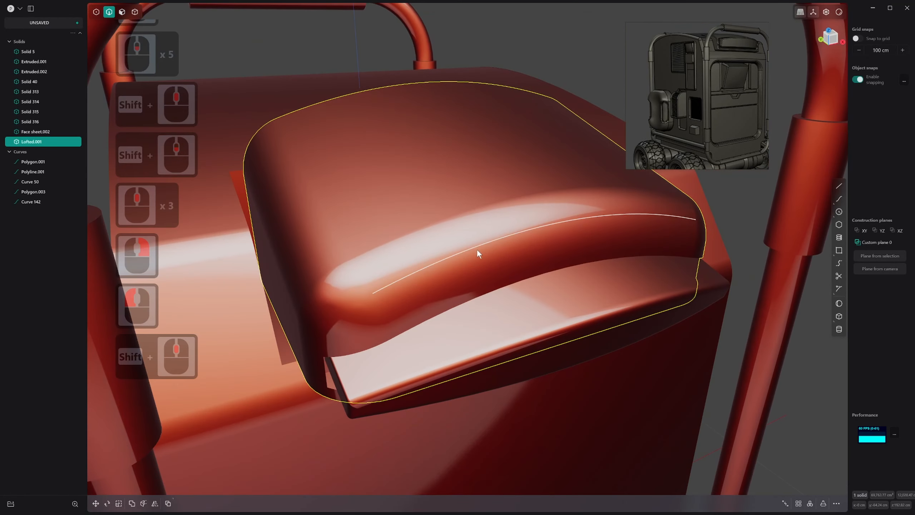
pyautogui.moveTo(429, 279)
pyautogui.mouseDown(button='middle')
pyautogui.moveTo(490, 244)
pyautogui.moveTo(415, 273)
pyautogui.mouseUp(button='middle')
pyautogui.rightClick(842, 15)
pyautogui.click(792, 43)
pyautogui.hotkey('alt', 'q')
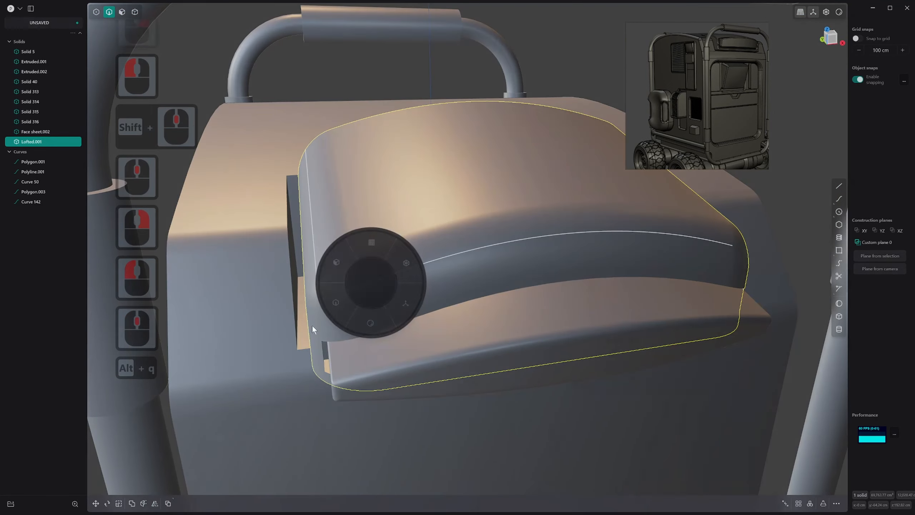
# Delete both patch faces of the arched roof block's rounded corner
pyautogui.press('3')
pyautogui.click(337, 277)
pyautogui.keyDown('shift'); pyautogui.click(342, 294); pyautogui.keyUp('shift')
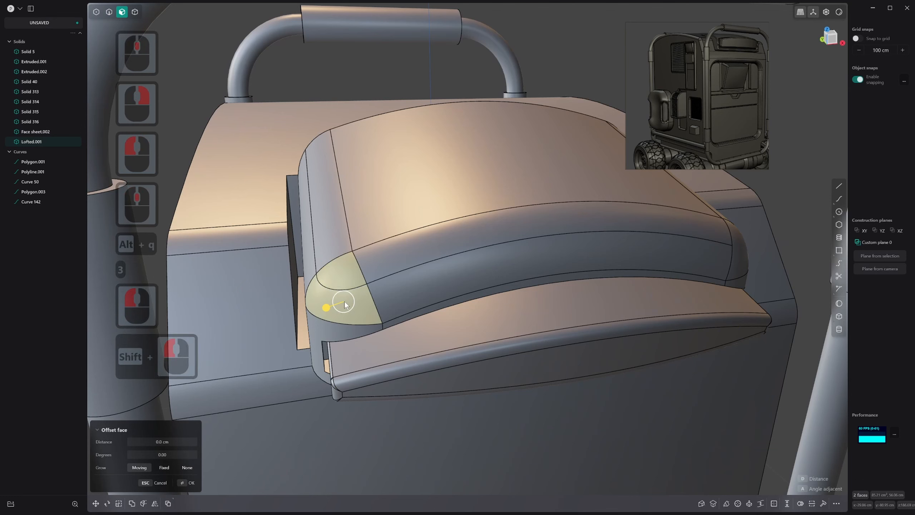
pyautogui.press('x')
# Fill the corner opening with an XNurbs surface using G2 continuity and the Normal boundary, and join it to the block
pyautogui.click(338, 254)
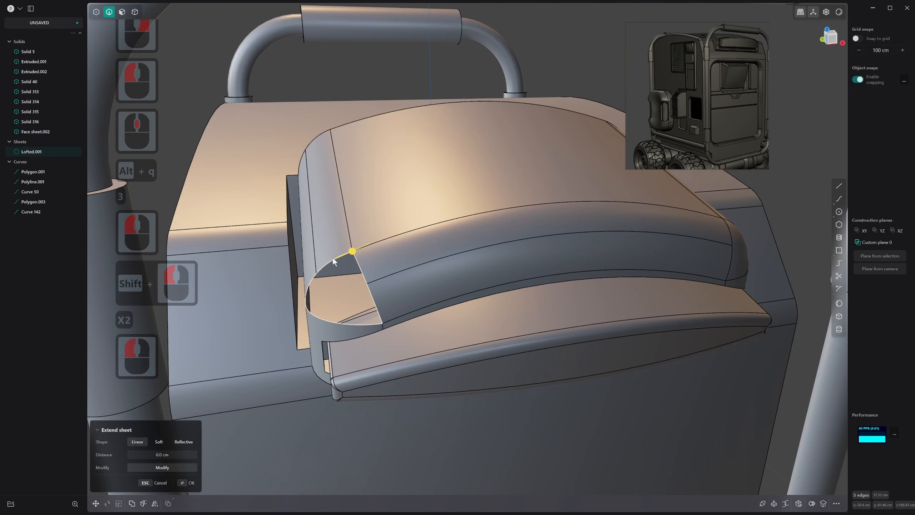
pyautogui.hotkey('alt', 'v')
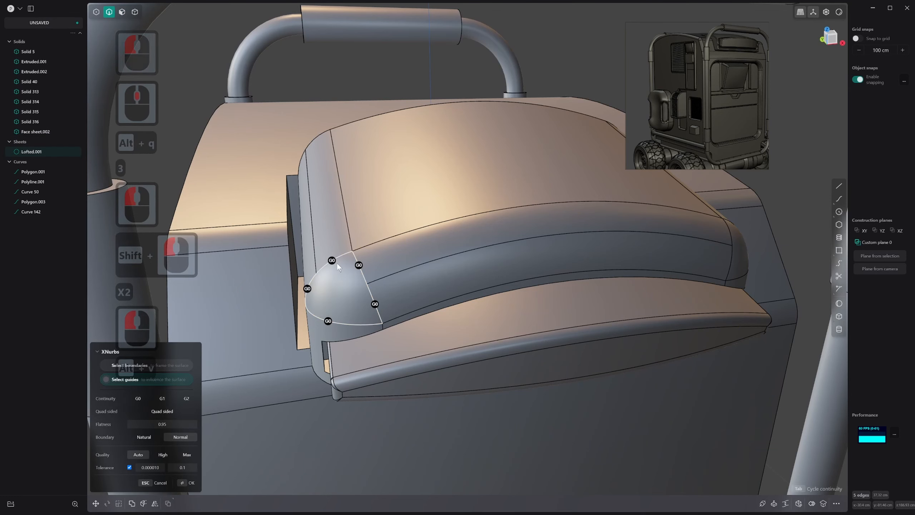
pyautogui.press('Tab')
pyautogui.press('Tab')
pyautogui.moveTo(361, 269); pyautogui.dragTo(266, 351, button='middle')
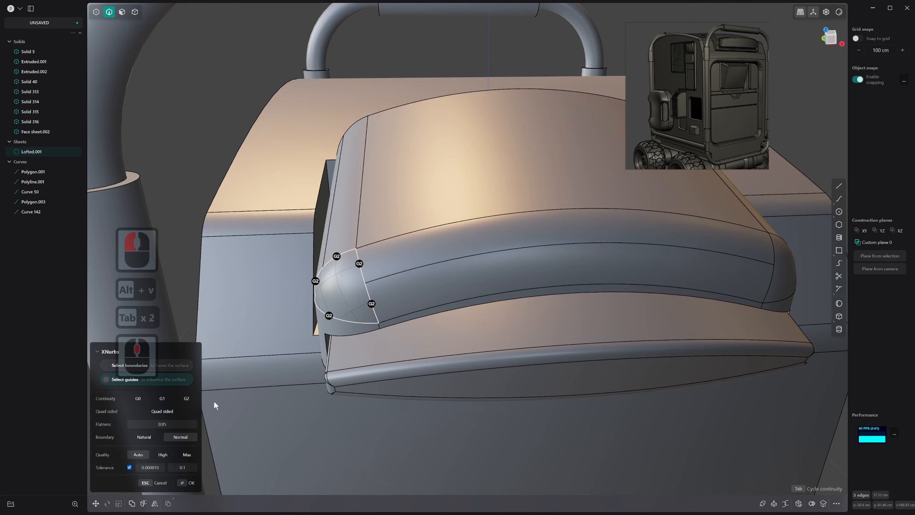
pyautogui.click(154, 441)
pyautogui.moveTo(404, 289); pyautogui.dragTo(324, 356, button='middle')
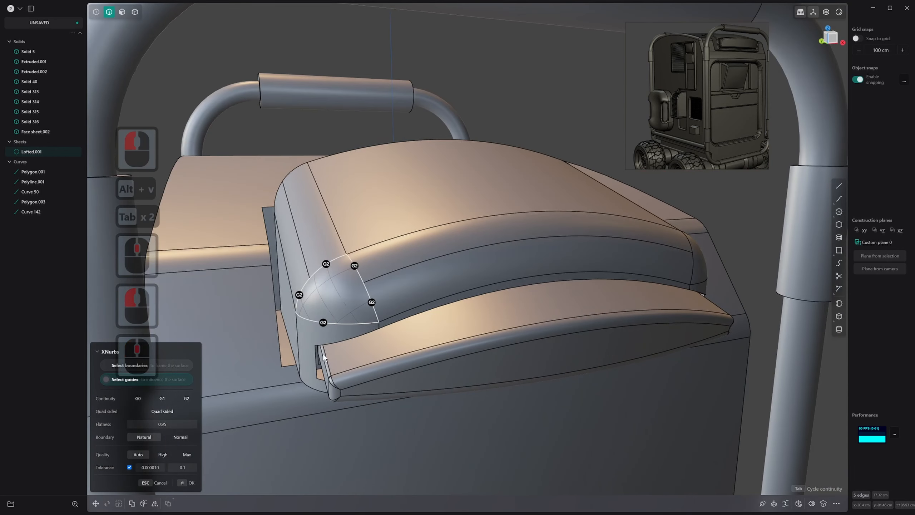
pyautogui.click(186, 442)
pyautogui.moveTo(198, 433); pyautogui.dragTo(411, 310, button='middle')
pyautogui.rightClick(412, 310)
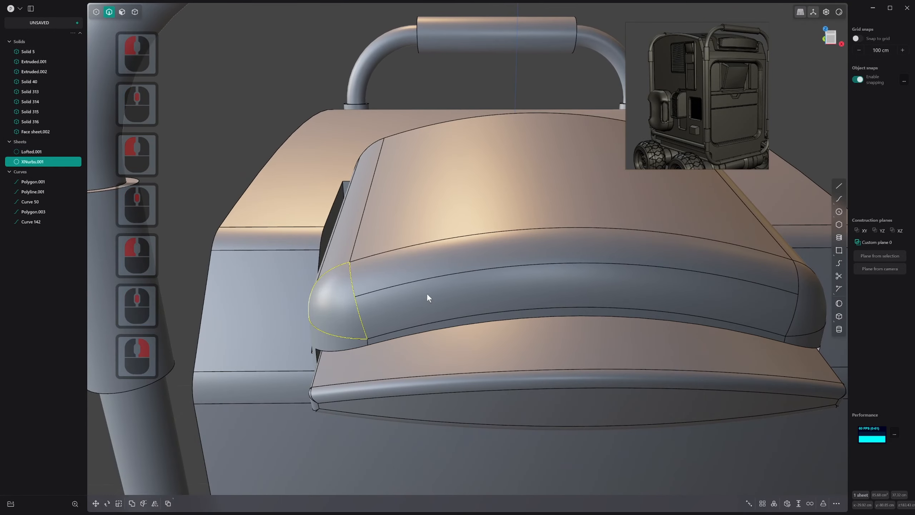
pyautogui.press('j')
pyautogui.click(426, 291)
# Mirror the arched roof block's rebuilt half to the opposite side along the X axis with the halves merged
pyautogui.moveTo(445, 268); pyautogui.dragTo(474, 273, button='middle')
pyautogui.hotkey('alt', 'q')
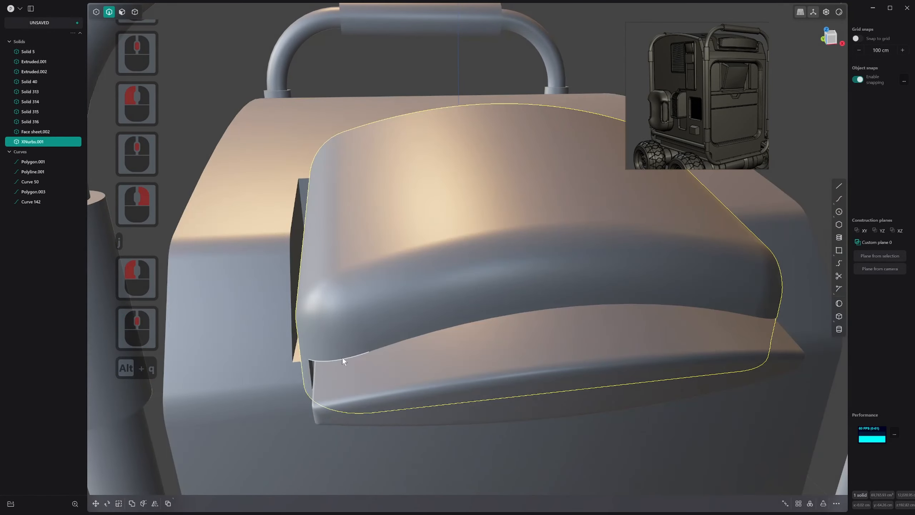
pyautogui.moveTo(342, 357); pyautogui.dragTo(430, 307, button='middle')
pyautogui.hotkey('alt', 'x')
pyautogui.scroll(-18, 436, 315)
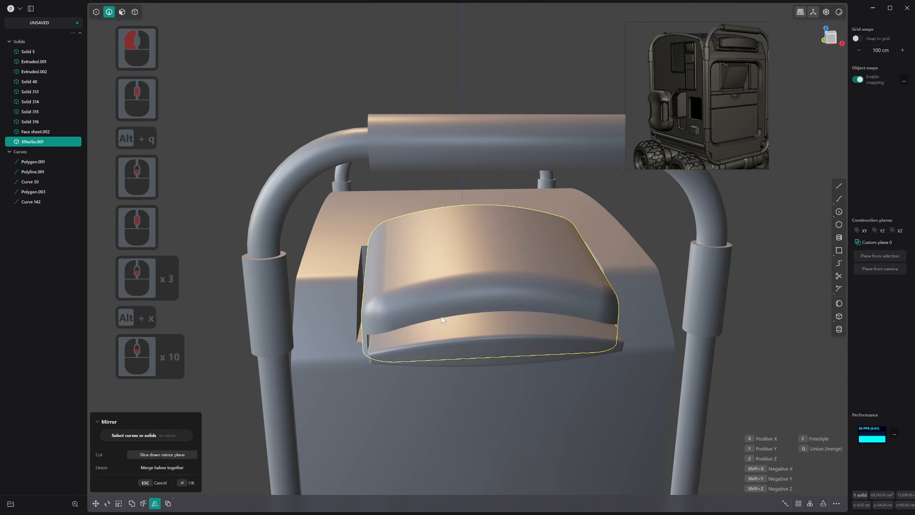
pyautogui.hotkey('alt', 'q')
pyautogui.scroll(-4, 439, 355)
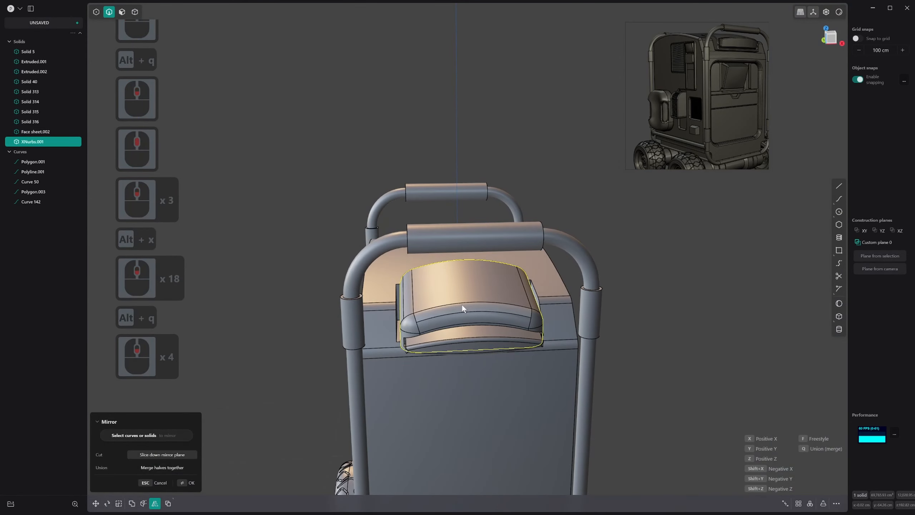
pyautogui.hotkey('alt', 'x')
pyautogui.scroll(-8, 459, 315)
pyautogui.keyDown('shift'); pyautogui.moveTo(459, 391); pyautogui.dragTo(425, 375, button='middle'); pyautogui.keyUp('shift')
pyautogui.keyDown('shift'); pyautogui.moveTo(425, 375); pyautogui.dragTo(393, 362, button='middle'); pyautogui.keyUp('shift')
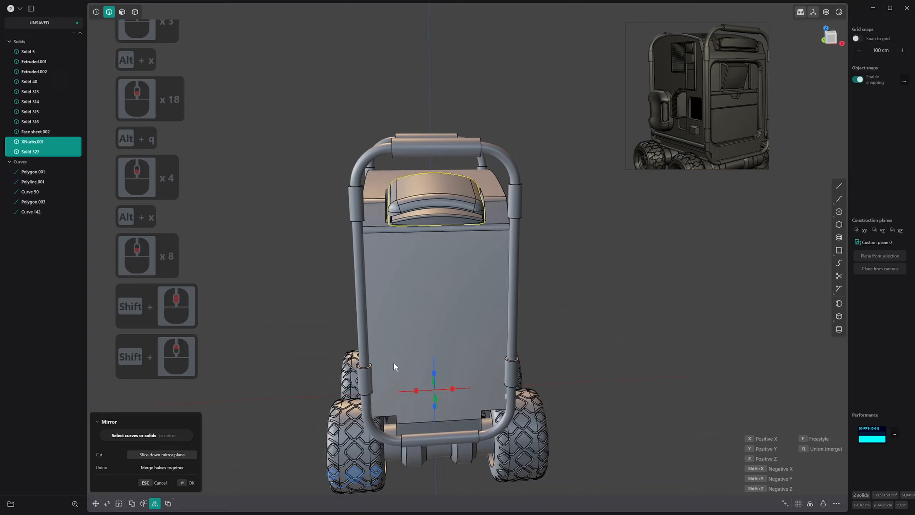
pyautogui.click(418, 391)
pyautogui.press('q')
pyautogui.moveTo(419, 389); pyautogui.dragTo(424, 297, button='middle')
pyautogui.rightClick(427, 295)
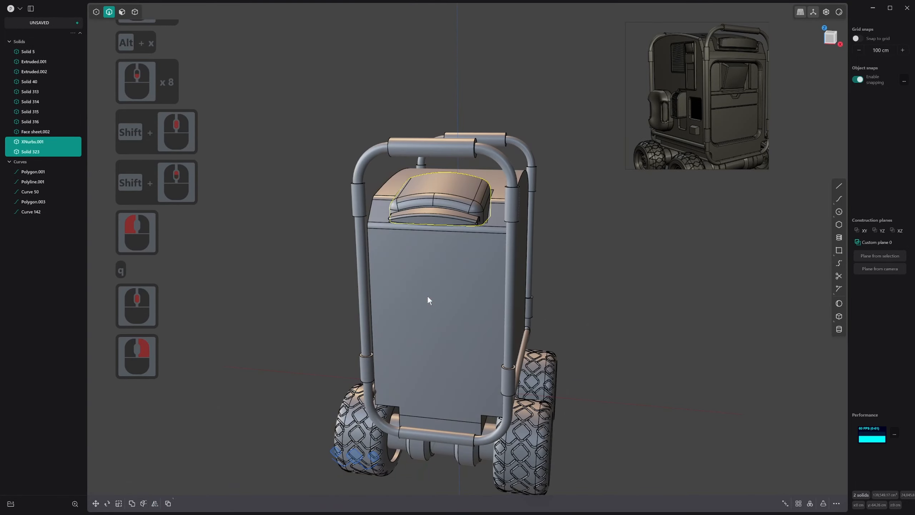
# Examine the mirrored rounded corner and the front lip of the arched roof block with edge lines on and off
pyautogui.scroll(20, 418, 212)
pyautogui.scroll(-5, 449, 226)
pyautogui.moveTo(435, 237); pyautogui.dragTo(581, 248, button='middle')
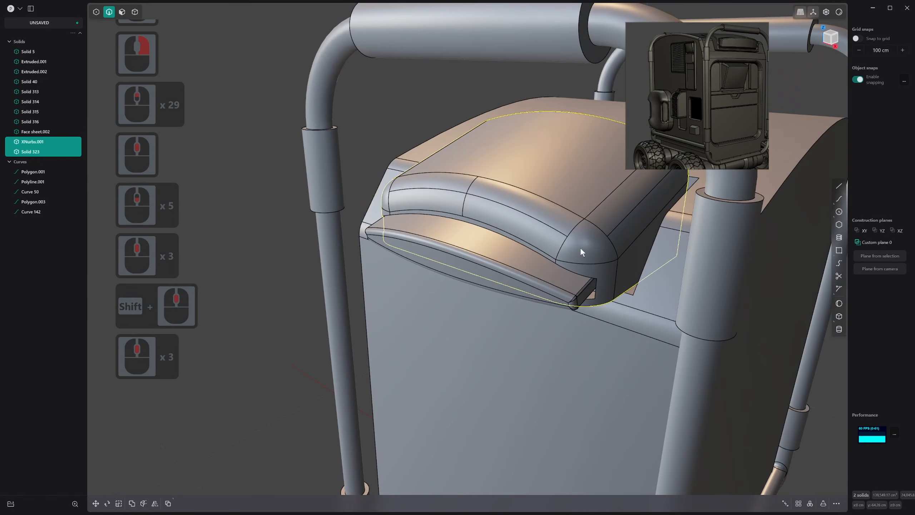
pyautogui.moveTo(711, 238); pyautogui.dragTo(407, 270, button='middle')
pyautogui.hotkey('alt', 'q')
pyautogui.hotkey('alt', 'q')
pyautogui.scroll(-1, 479, 321)
pyautogui.moveTo(483, 321); pyautogui.dragTo(450, 317, button='middle')
pyautogui.keyDown('shift'); pyautogui.scroll(-1, 537, 284); pyautogui.keyUp('shift')
pyautogui.keyDown('shift'); pyautogui.moveTo(541, 283); pyautogui.dragTo(502, 352, button='middle'); pyautogui.keyUp('shift')
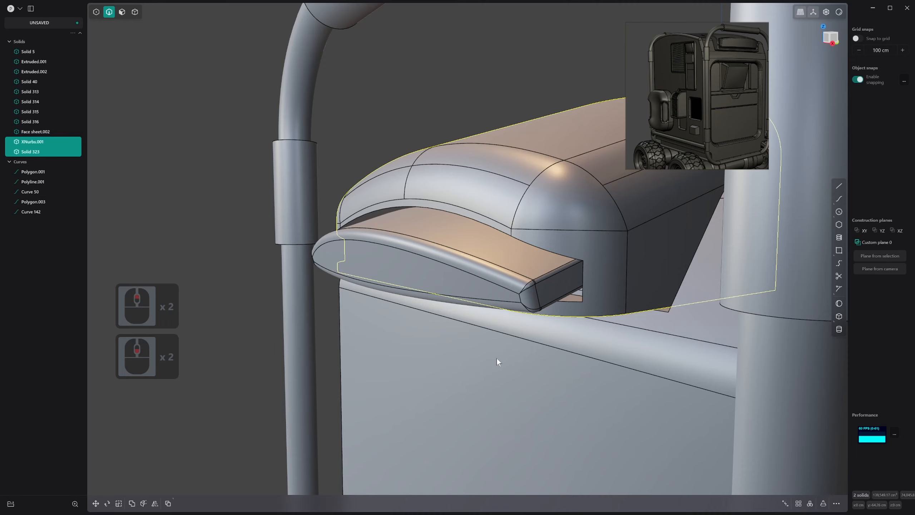
# Delete the lengthwise edges dividing the rounded sides of the arched roof block
pyautogui.click(236, 328)
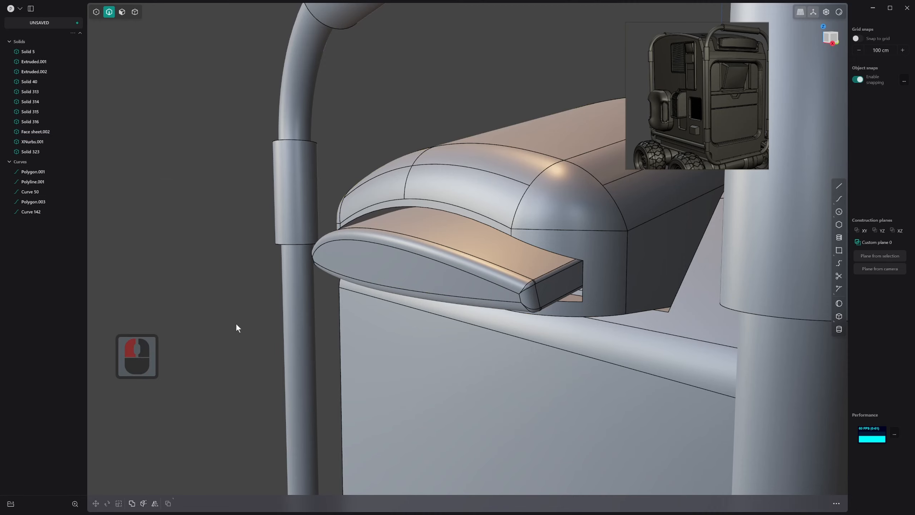
pyautogui.scroll(1, 293, 328)
pyautogui.moveTo(236, 328); pyautogui.dragTo(664, 380, button='middle')
pyautogui.scroll(14, 533, 382)
pyautogui.press('2')
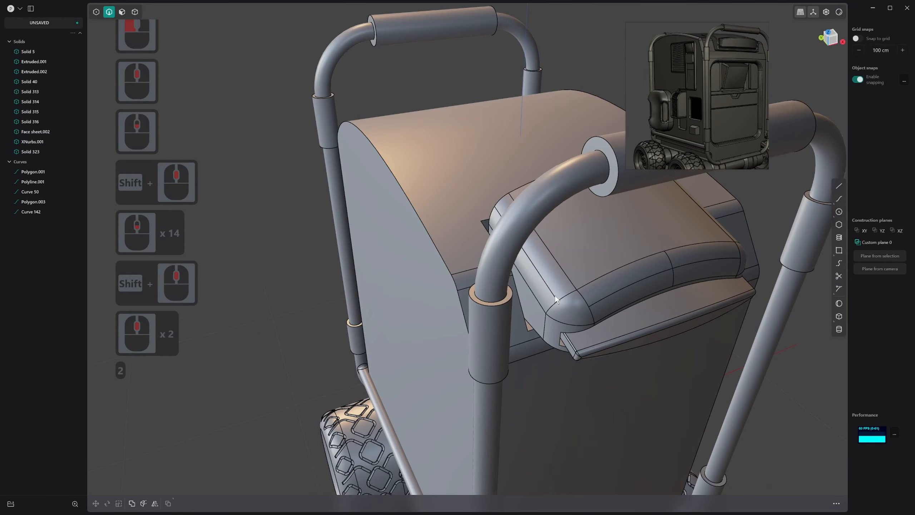
pyautogui.click(555, 296)
pyautogui.keyDown('shift'); pyautogui.moveTo(555, 295); pyautogui.dragTo(493, 328, button='middle'); pyautogui.keyUp('shift')
pyautogui.keyDown('shift'); pyautogui.click(521, 252); pyautogui.keyUp('shift')
pyautogui.press('x')
# Switch the shading to the flat black matcap and examine the rover's silhouette from the roof to the wheels
pyautogui.keyDown('shift'); pyautogui.moveTo(330, 321); pyautogui.dragTo(558, 406, button='middle'); pyautogui.keyUp('shift')
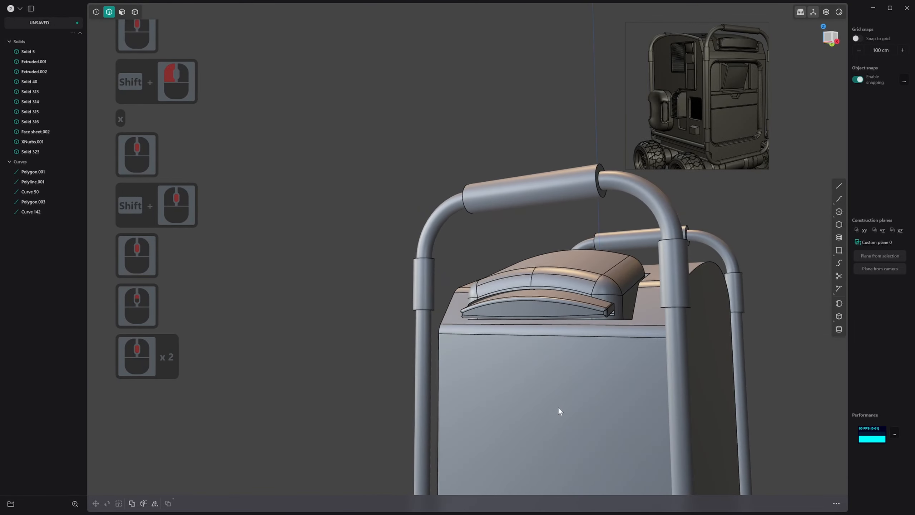
pyautogui.scroll(-5, 584, 452)
pyautogui.keyDown('shift'); pyautogui.moveTo(584, 453); pyautogui.dragTo(560, 397, button='middle'); pyautogui.keyUp('shift')
pyautogui.keyDown('shift'); pyautogui.moveTo(510, 451); pyautogui.dragTo(496, 376, button='middle'); pyautogui.keyUp('shift')
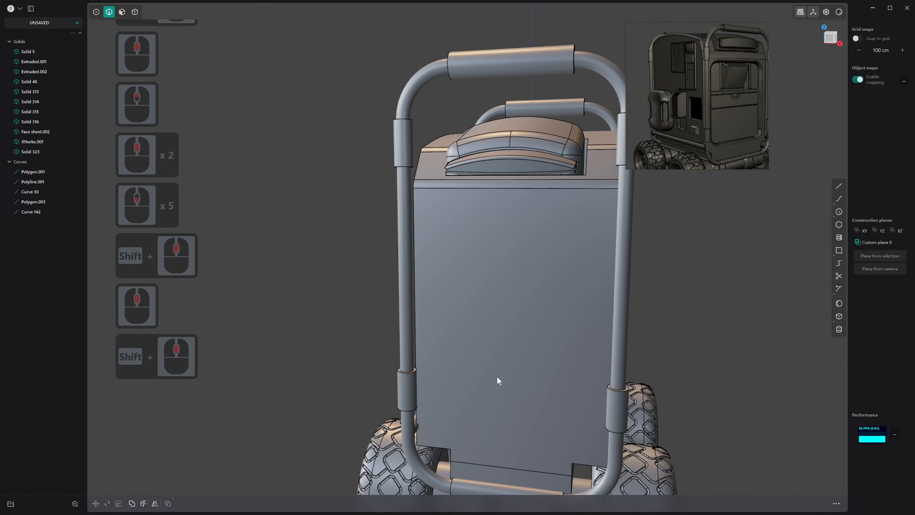
pyautogui.scroll(-3, 497, 380)
pyautogui.moveTo(484, 313); pyautogui.dragTo(735, 111, button='middle')
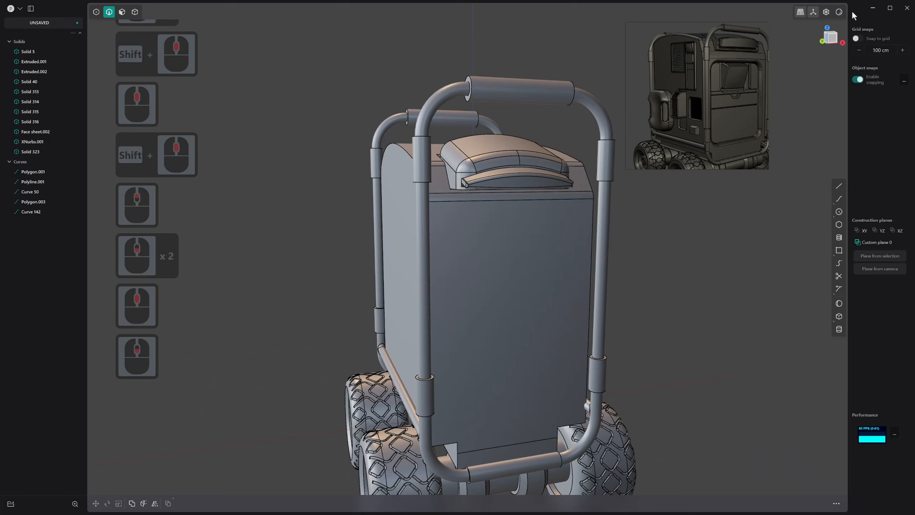
pyautogui.click(838, 12)
pyautogui.click(834, 71)
pyautogui.moveTo(549, 187); pyautogui.dragTo(509, 281, button='middle')
# Delete all the leftover construction curves around the wheel
pyautogui.press('1')
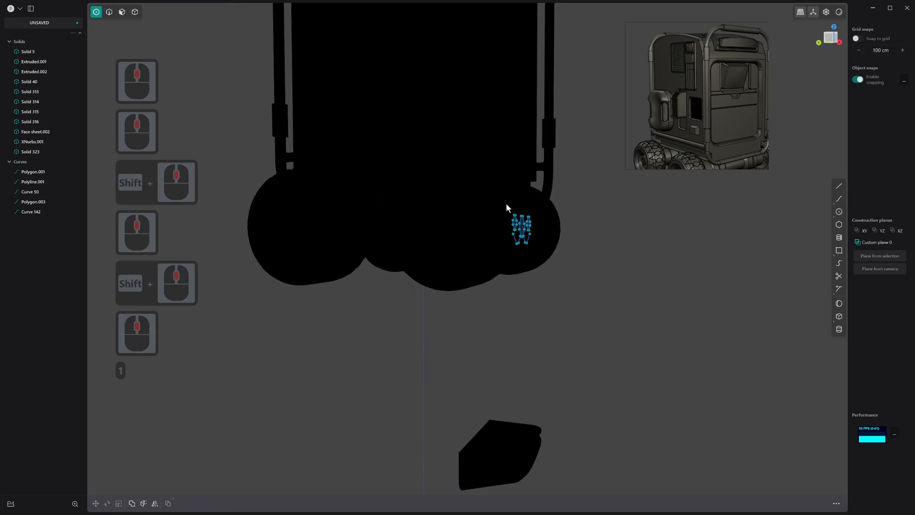
pyautogui.press('2')
pyautogui.moveTo(506, 204); pyautogui.dragTo(544, 263)
pyautogui.moveTo(543, 261); pyautogui.dragTo(614, 254, button='middle')
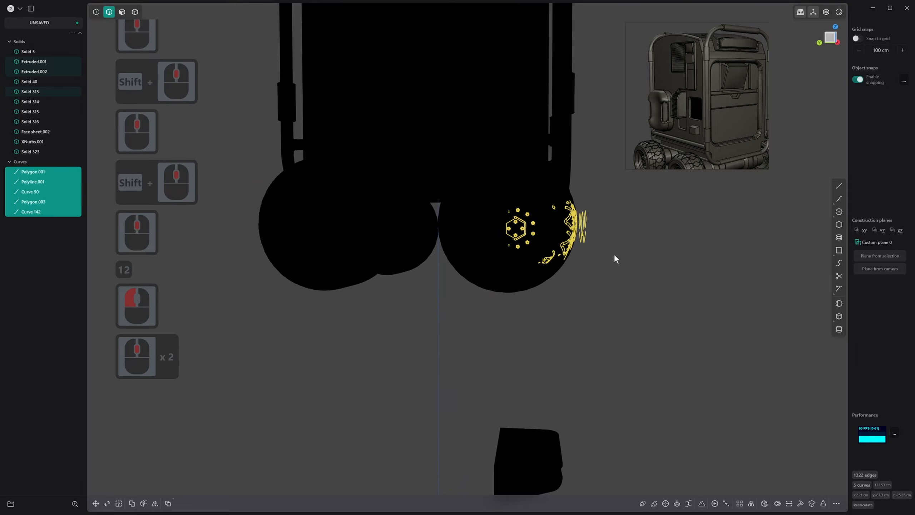
pyautogui.rightClick(617, 256)
pyautogui.press('3')
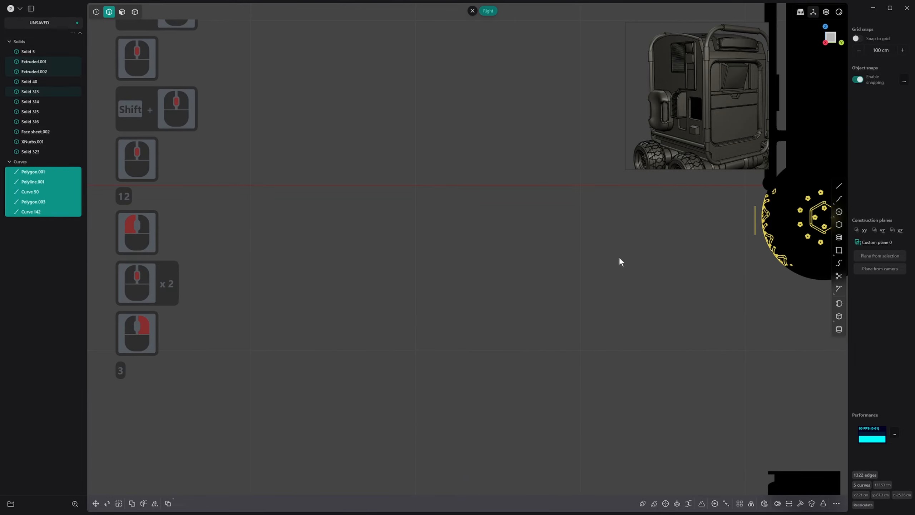
pyautogui.click(619, 256)
pyautogui.click(755, 264)
pyautogui.press('x')
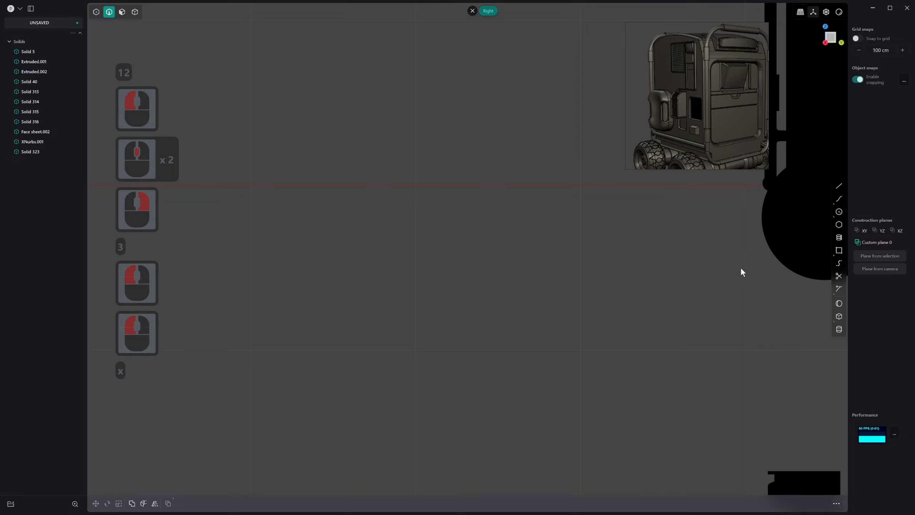
# Examine the black silhouette of the roof and handles, and restore the grey matcap
pyautogui.moveTo(741, 267); pyautogui.dragTo(662, 312, button='middle')
pyautogui.scroll(-5, 557, 349)
pyautogui.keyDown('shift'); pyautogui.moveTo(558, 349); pyautogui.dragTo(404, 316, button='middle'); pyautogui.keyUp('shift')
pyautogui.scroll(7, 472, 160)
pyautogui.keyDown('shift'); pyautogui.moveTo(472, 159); pyautogui.dragTo(456, 238, button='middle'); pyautogui.keyUp('shift')
pyautogui.keyDown('shift'); pyautogui.scroll(1, 453, 285); pyautogui.keyUp('shift')
pyautogui.scroll(13, 453, 285)
pyautogui.keyDown('shift'); pyautogui.scroll(1, 453, 285); pyautogui.keyUp('shift')
pyautogui.rightClick(839, 13)
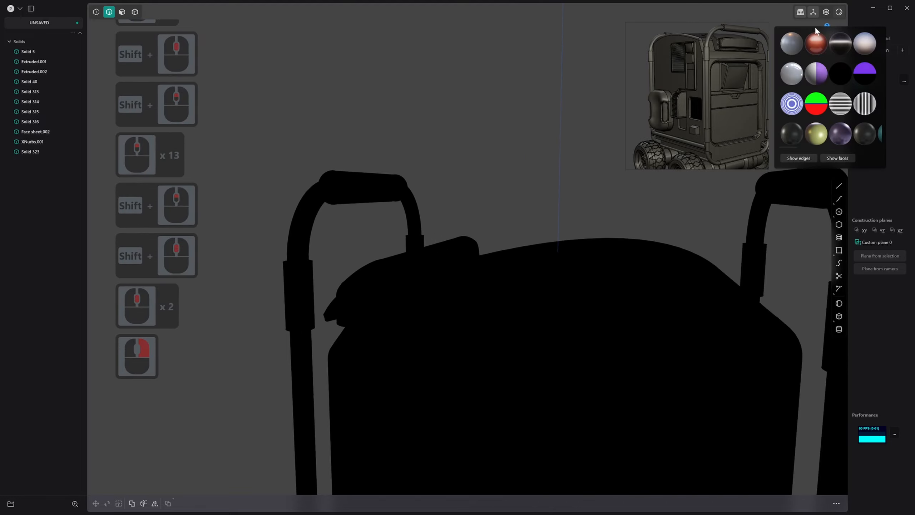
pyautogui.click(791, 46)
pyautogui.moveTo(686, 135); pyautogui.dragTo(686, 135, button='middle')
pyautogui.rightClick(841, 12)
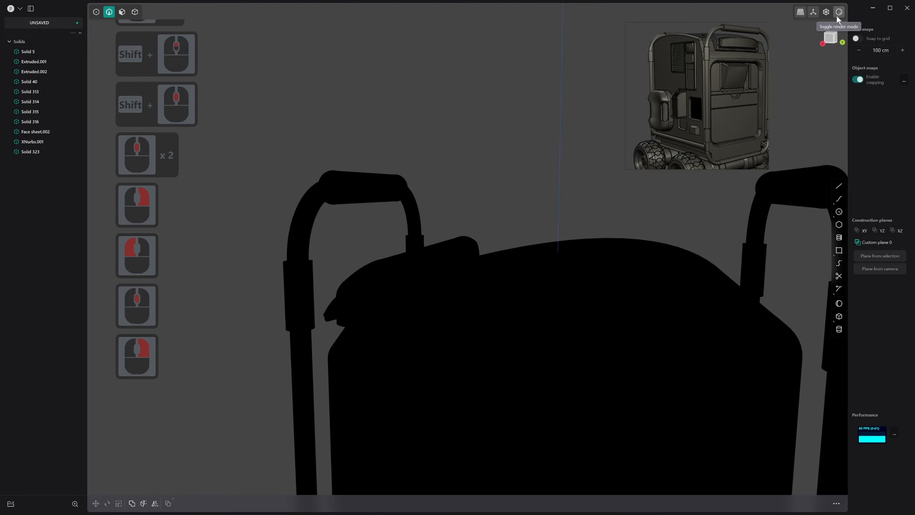
pyautogui.rightClick(839, 13)
pyautogui.click(799, 51)
# Chamfer the upper rear edge of the arched roof block by about 6.2 cm
pyautogui.moveTo(543, 129); pyautogui.dragTo(474, 226, button='middle')
pyautogui.press('Tab')
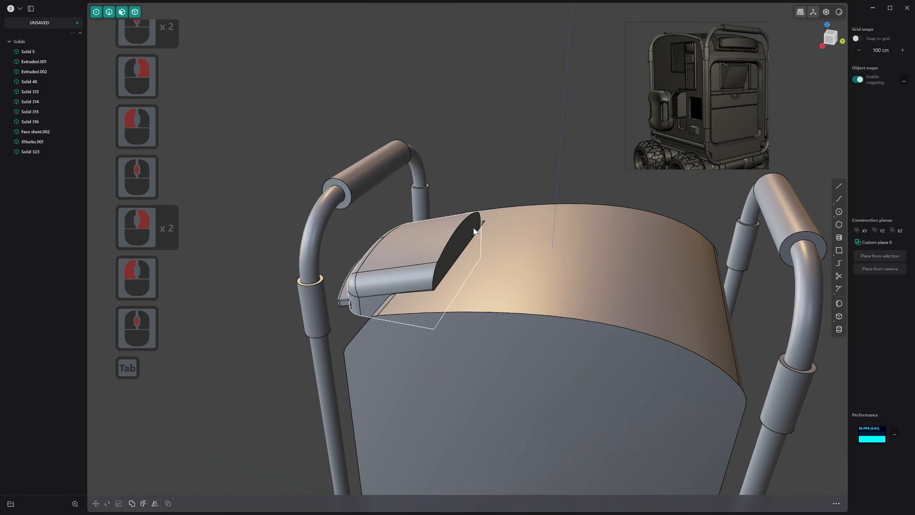
pyautogui.click(453, 238)
pyautogui.press('f')
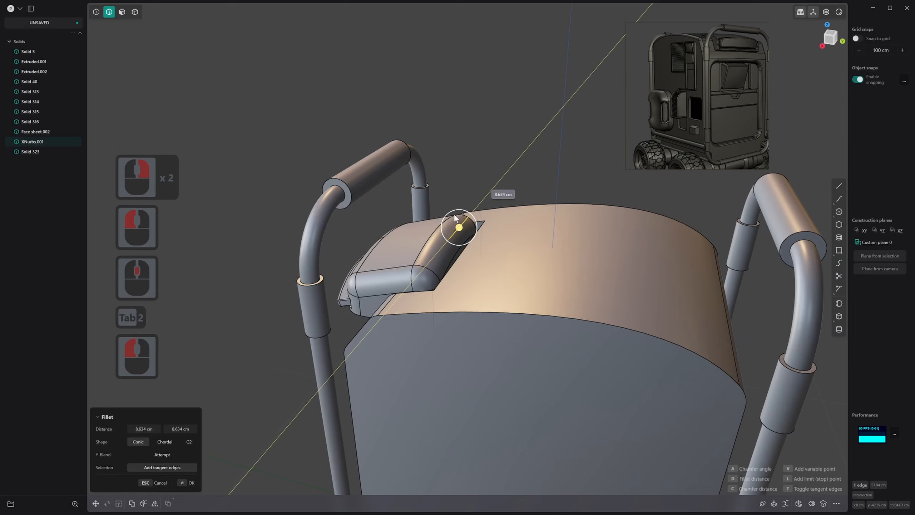
pyautogui.click(454, 216)
pyautogui.moveTo(455, 216)
pyautogui.mouseDown(button='middle')
pyautogui.moveTo(476, 230)
pyautogui.moveTo(538, 223)
pyautogui.moveTo(480, 242)
pyautogui.moveTo(465, 226)
pyautogui.mouseUp(button='middle')
pyautogui.moveTo(466, 226); pyautogui.dragTo(503, 223)
pyautogui.moveTo(503, 223)
pyautogui.mouseDown(button='middle')
pyautogui.moveTo(604, 187)
pyautogui.moveTo(635, 197)
pyautogui.moveTo(506, 213)
pyautogui.mouseUp(button='middle')
pyautogui.moveTo(479, 206); pyautogui.dragTo(436, 240)
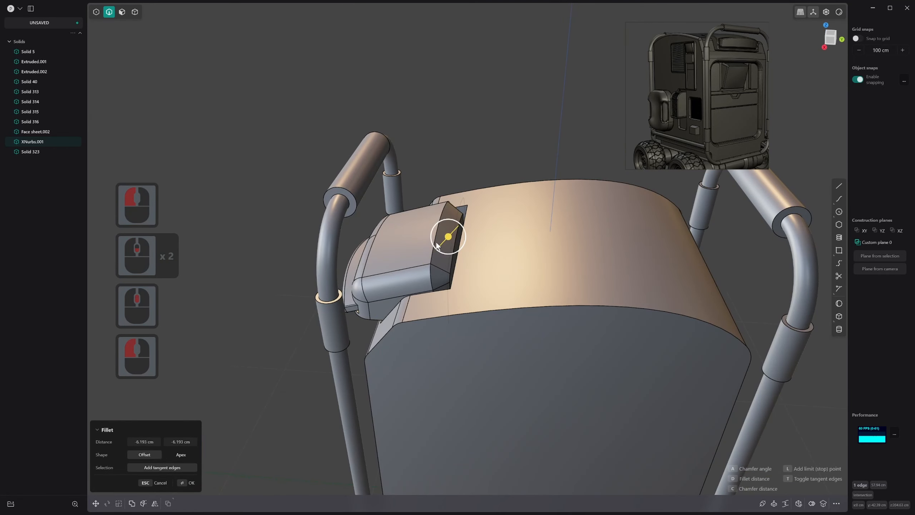
pyautogui.rightClick(436, 240)
# Rotate the new chamfer face about a pivot on its rear edge so it slopes forward over the roof block
pyautogui.press('3')
pyautogui.click(449, 228)
pyautogui.moveTo(449, 229); pyautogui.dragTo(459, 246, button='middle')
pyautogui.press('r')
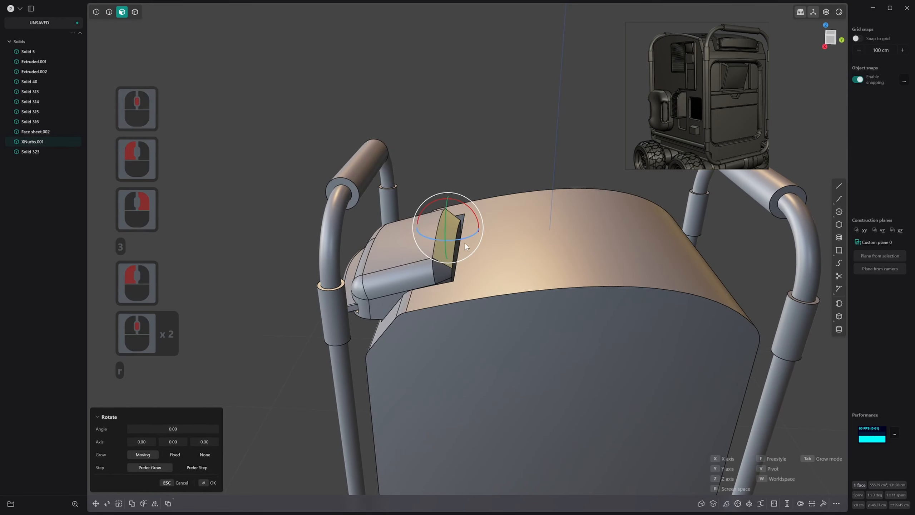
pyautogui.press('v')
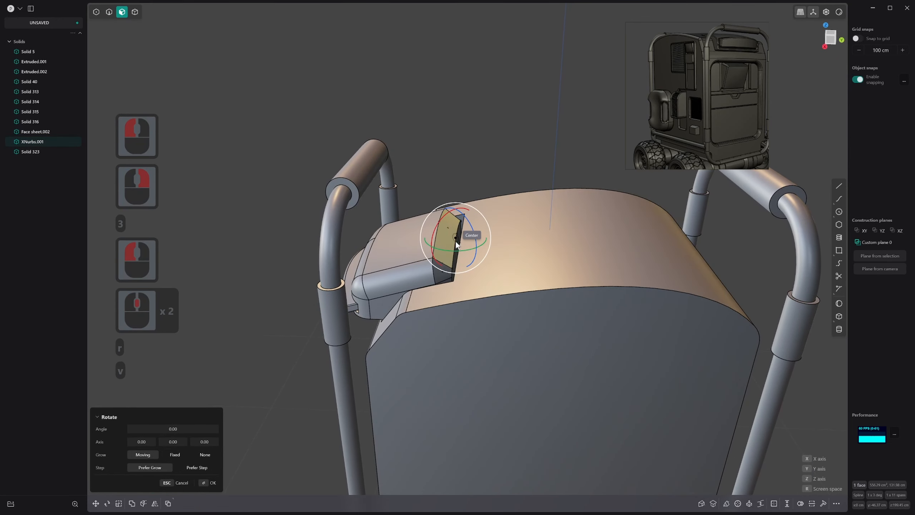
pyautogui.click(455, 239)
pyautogui.hotkey('ctrl', 'z')
pyautogui.moveTo(456, 238); pyautogui.dragTo(454, 257, button='middle')
pyautogui.press('r')
pyautogui.scroll(15, 453, 259)
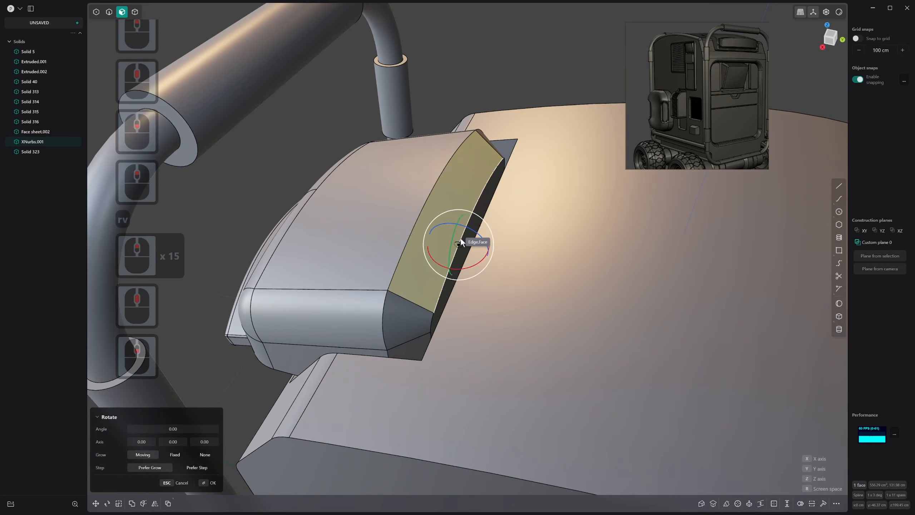
pyautogui.moveTo(475, 214); pyautogui.dragTo(478, 192)
pyautogui.click(444, 221)
pyautogui.scroll(-2, 470, 219)
pyautogui.moveTo(444, 220); pyautogui.dragTo(490, 169, button='right')
pyautogui.moveTo(490, 168); pyautogui.dragTo(487, 172, button='middle')
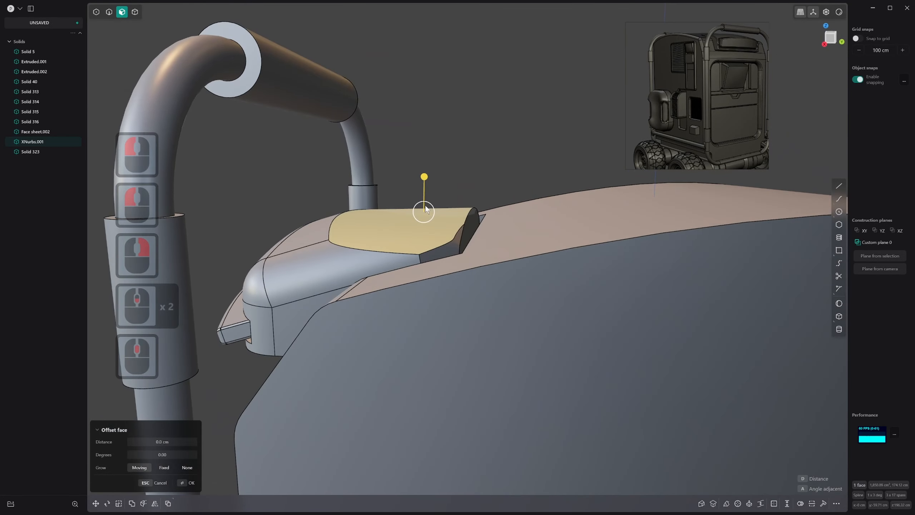
pyautogui.click(469, 195)
pyautogui.press('3')
pyautogui.press('2')
pyautogui.press('3')
pyautogui.click(434, 216)
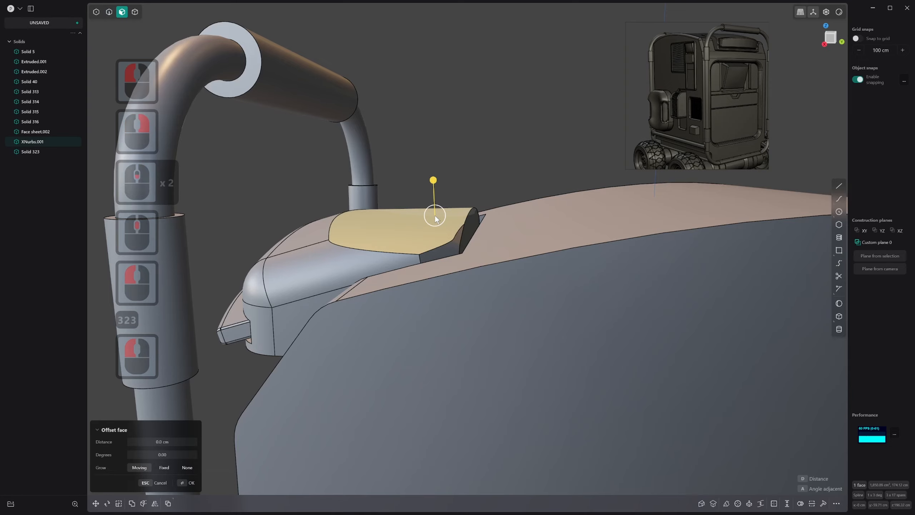
pyautogui.moveTo(435, 184); pyautogui.dragTo(519, 207)
pyautogui.click(519, 209)
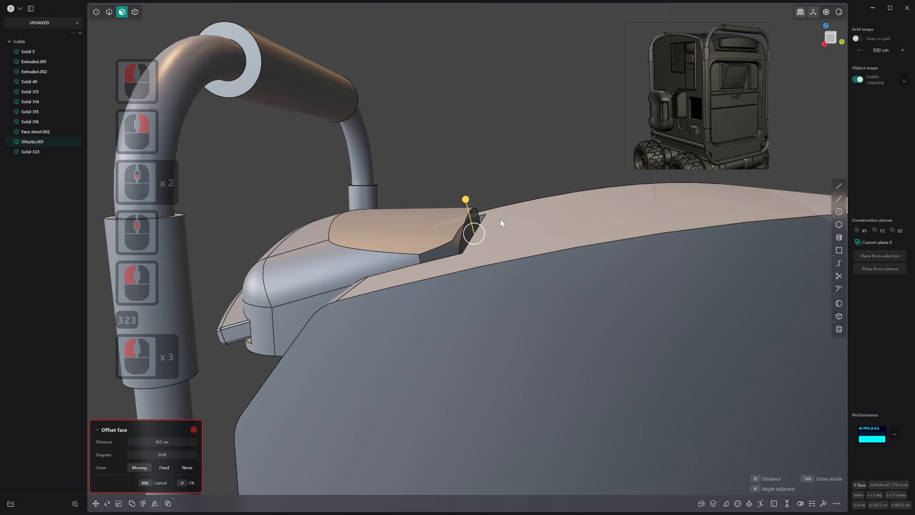
pyautogui.press('Escape')
# Fillet the curved front edge of the roof block's tilted face by about 2.9 cm
pyautogui.moveTo(364, 238); pyautogui.dragTo(390, 245, button='middle')
pyautogui.click(309, 235)
pyautogui.moveTo(309, 236); pyautogui.dragTo(299, 252, button='middle')
pyautogui.press('2')
pyautogui.click(324, 243)
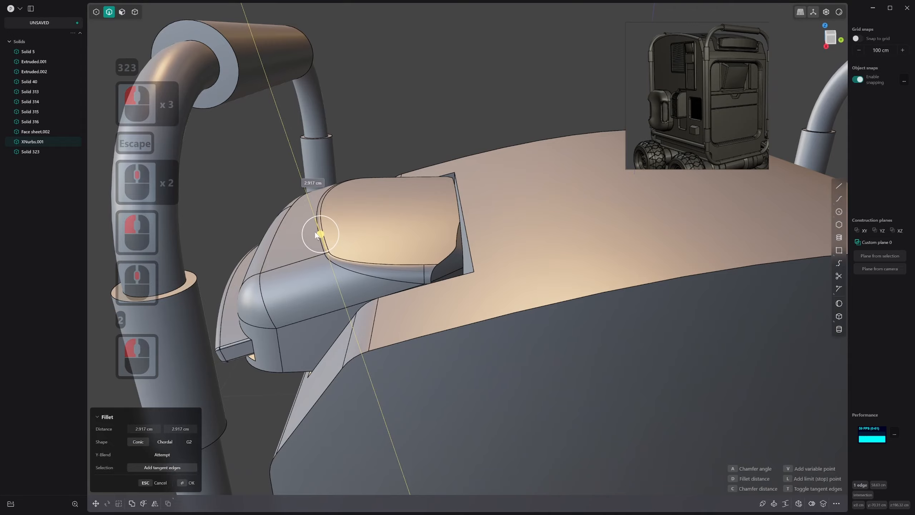
pyautogui.moveTo(315, 231); pyautogui.dragTo(315, 231)
pyautogui.rightClick(348, 248)
# Fillet the edges outlining both side faces of the rover's main body by about 6.9 cm
pyautogui.scroll(-20, 374, 260)
pyautogui.moveTo(526, 261); pyautogui.dragTo(470, 262, button='middle')
pyautogui.scroll(-10, 482, 258)
pyautogui.keyDown('shift'); pyautogui.scroll(-1, 456, 272); pyautogui.keyUp('shift')
pyautogui.click(638, 284)
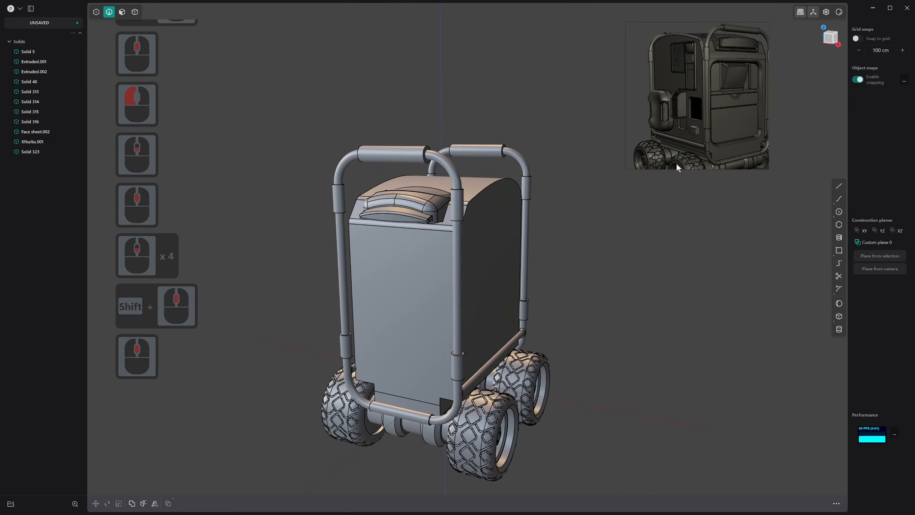
pyautogui.scroll(3, 591, 173)
pyautogui.press('2')
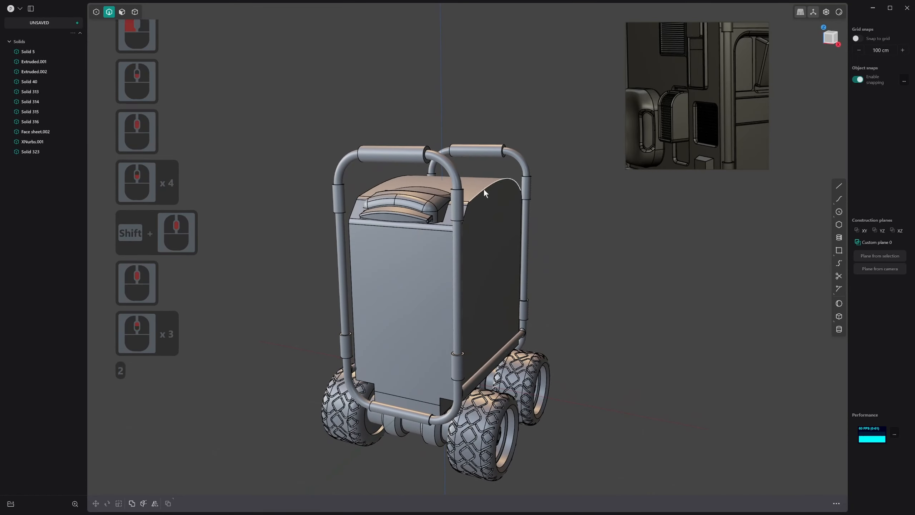
pyautogui.click(484, 190)
pyautogui.moveTo(477, 207); pyautogui.dragTo(542, 212, button='middle')
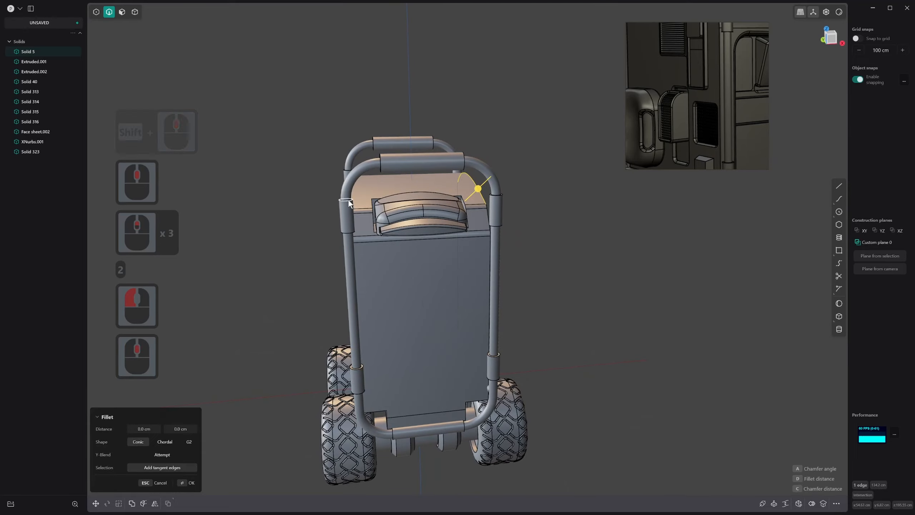
pyautogui.moveTo(351, 201); pyautogui.dragTo(409, 221, button='middle')
pyautogui.keyDown('shift'); pyautogui.click(326, 205); pyautogui.keyUp('shift')
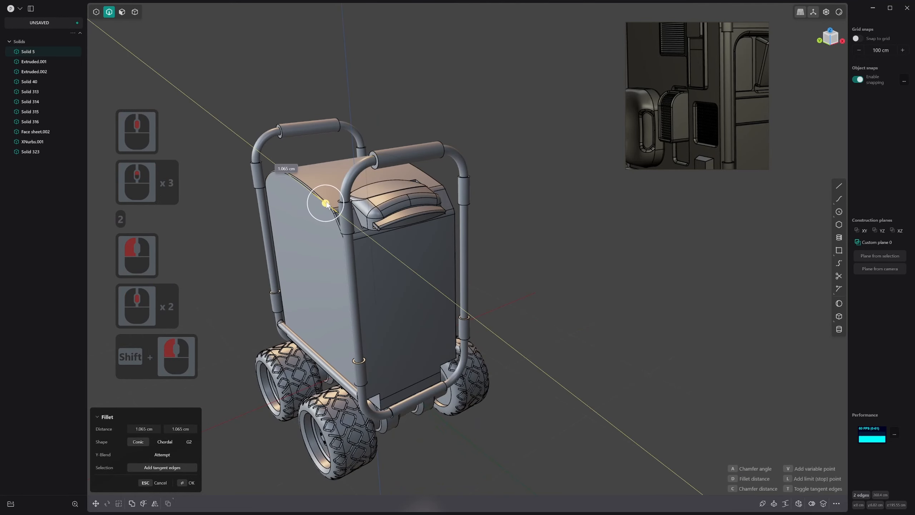
pyautogui.moveTo(327, 194); pyautogui.dragTo(330, 190)
pyautogui.moveTo(263, 284); pyautogui.dragTo(301, 385, button='middle')
pyautogui.moveTo(361, 372); pyautogui.dragTo(434, 310, button='middle')
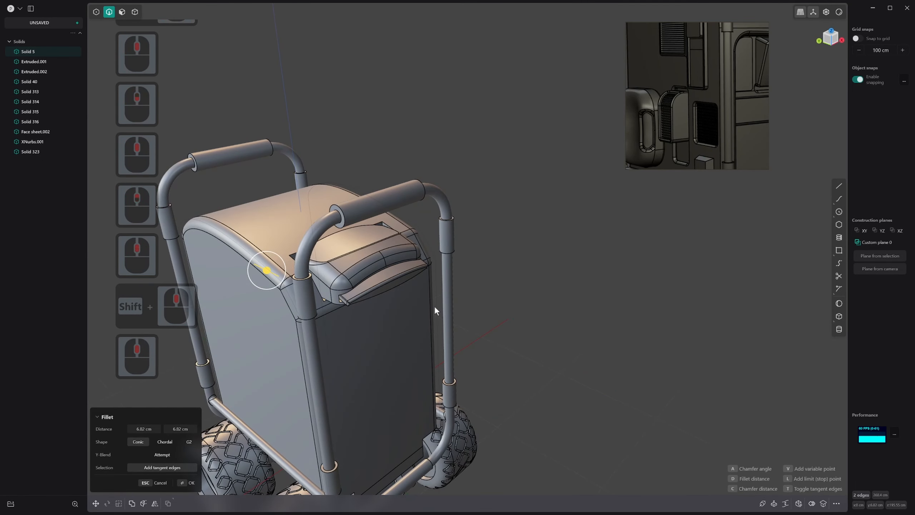
pyautogui.moveTo(268, 275); pyautogui.dragTo(271, 276)
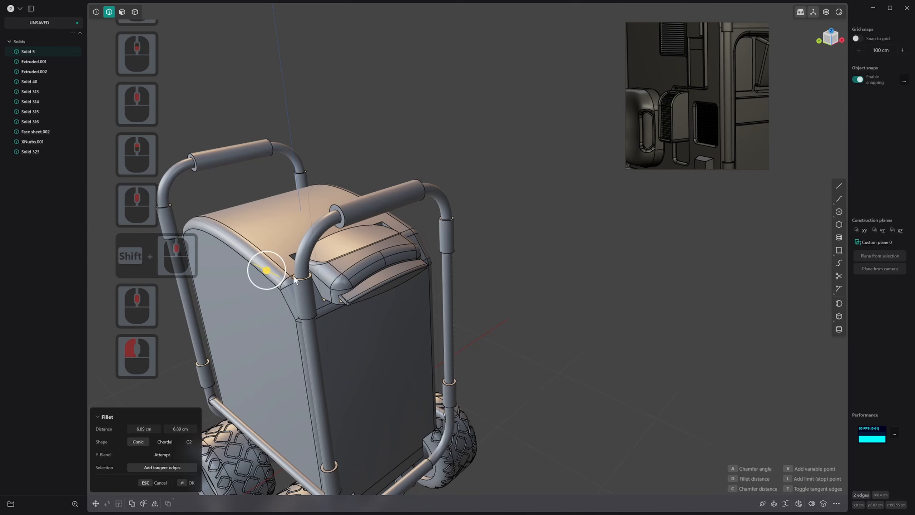
pyautogui.moveTo(271, 277); pyautogui.dragTo(311, 258, button='middle')
# Widen the body's side fillets to about 17.3 cm and compare the rounding with the reference image
pyautogui.keyDown('shift'); pyautogui.moveTo(310, 258); pyautogui.dragTo(495, 187, button='middle'); pyautogui.keyUp('shift')
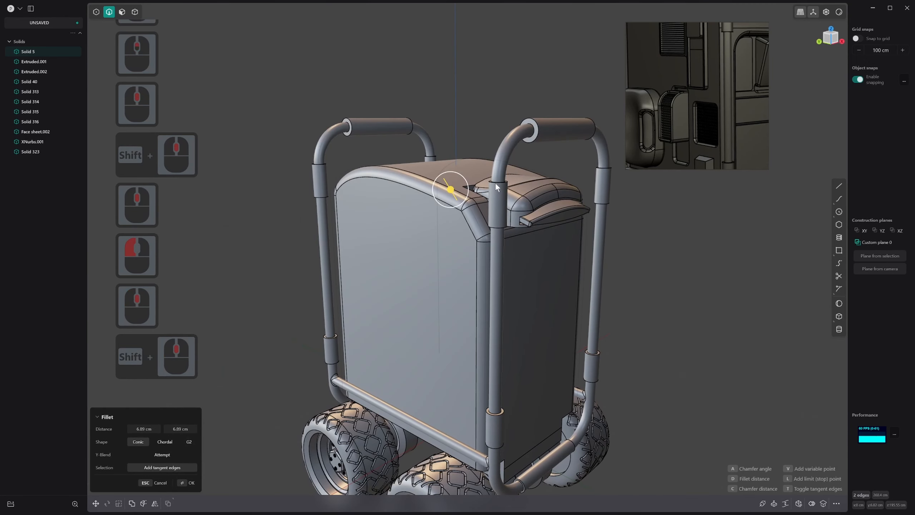
pyautogui.hotkey('alt', 'z')
pyautogui.press('alt')
pyautogui.hotkey('alt', 'z')
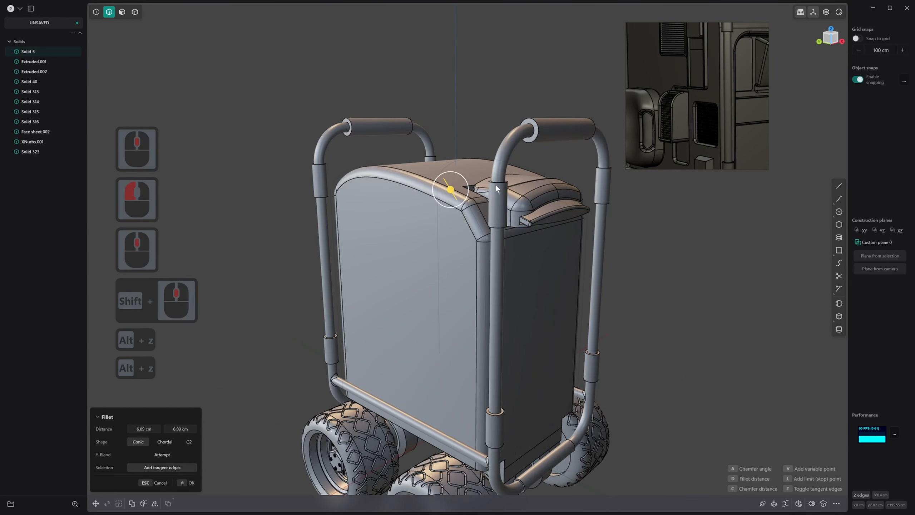
pyautogui.moveTo(495, 186); pyautogui.dragTo(433, 197, button='middle')
pyautogui.hotkey('alt', 'shift', 'z')
pyautogui.moveTo(458, 187); pyautogui.dragTo(451, 174)
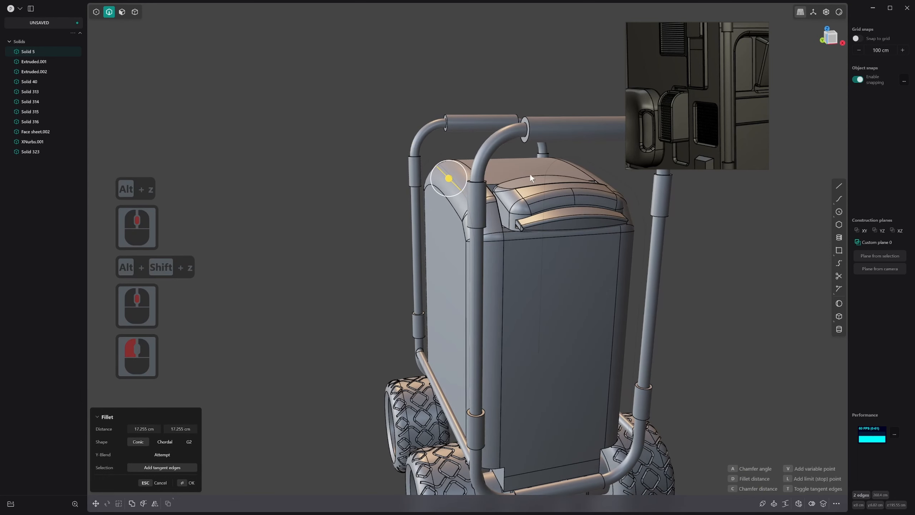
pyautogui.keyDown('shift'); pyautogui.scroll(-2, 634, 128); pyautogui.keyUp('shift')
pyautogui.scroll(-10, 664, 118)
pyautogui.scroll(7, 669, 103)
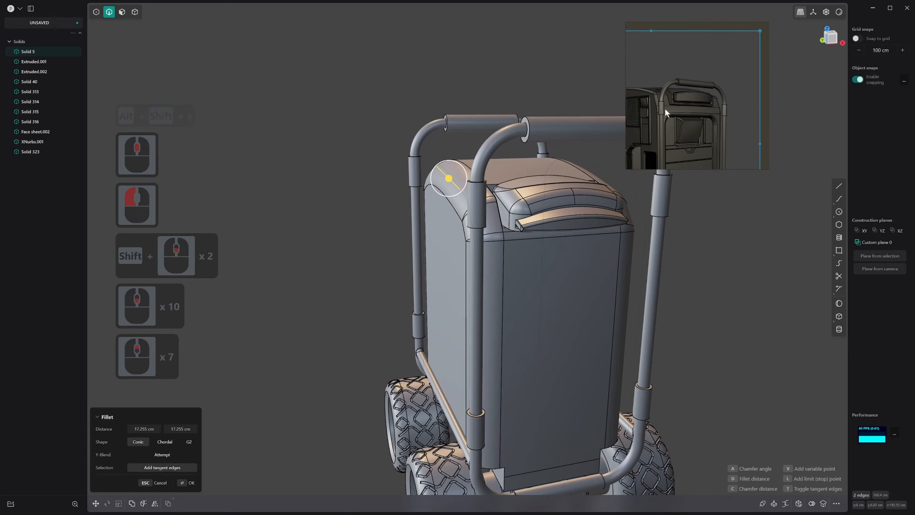
# Check the body's rounding from the front and side, reduce the side fillets, and apply them
pyautogui.moveTo(533, 130); pyautogui.dragTo(480, 208, button='middle')
pyautogui.scroll(-7, 523, 234)
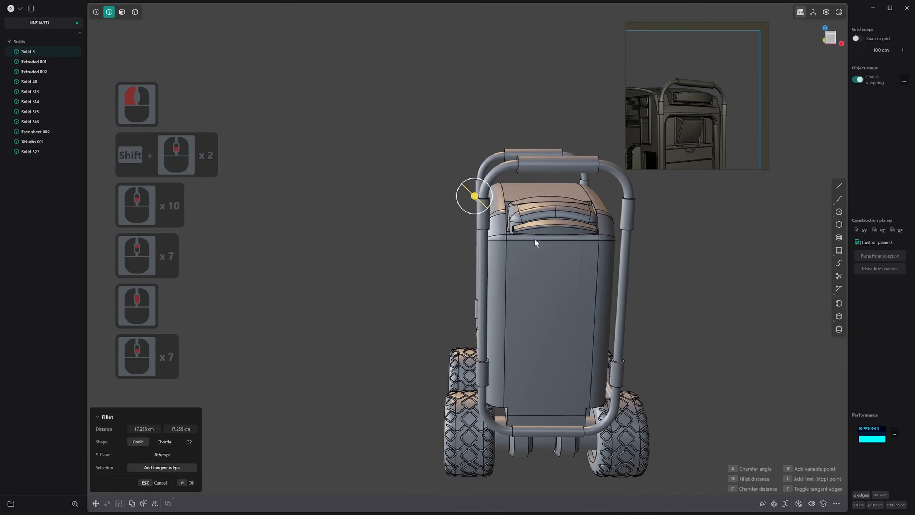
pyautogui.moveTo(534, 237); pyautogui.dragTo(626, 252, button='middle')
pyautogui.moveTo(573, 315); pyautogui.dragTo(548, 313, button='middle')
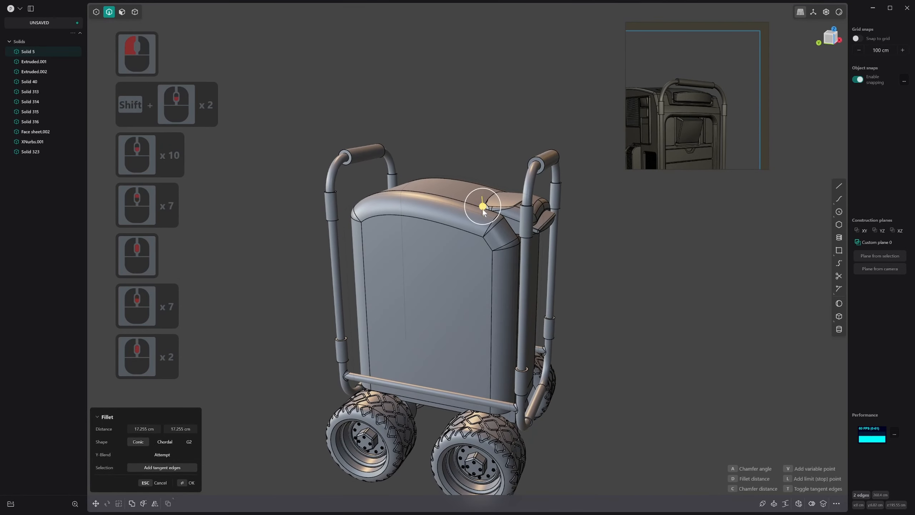
pyautogui.moveTo(484, 211); pyautogui.dragTo(483, 221)
pyautogui.rightClick(485, 223)
# Select the four fillet faces running around the body's front upper corner
pyautogui.moveTo(513, 255); pyautogui.dragTo(496, 233, button='middle')
pyautogui.scroll(11, 503, 230)
pyautogui.scroll(1, 512, 229)
pyautogui.press('3')
pyautogui.click(505, 220)
pyautogui.keyDown('shift'); pyautogui.click(506, 238); pyautogui.keyUp('shift')
pyautogui.keyDown('shift'); pyautogui.click(524, 267); pyautogui.keyUp('shift')
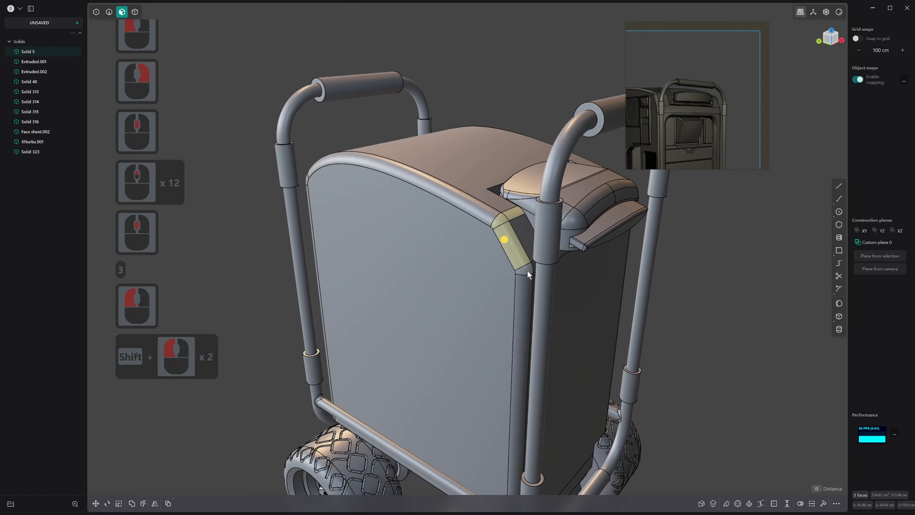
pyautogui.moveTo(527, 274); pyautogui.dragTo(464, 210, button='middle')
pyautogui.keyDown('shift'); pyautogui.click(533, 267); pyautogui.keyUp('shift')
pyautogui.keyDown('shift'); pyautogui.click(560, 220); pyautogui.keyUp('shift')
pyautogui.keyDown('ctrl'); pyautogui.click(519, 221); pyautogui.keyUp('ctrl')
pyautogui.scroll(14, 481, 209)
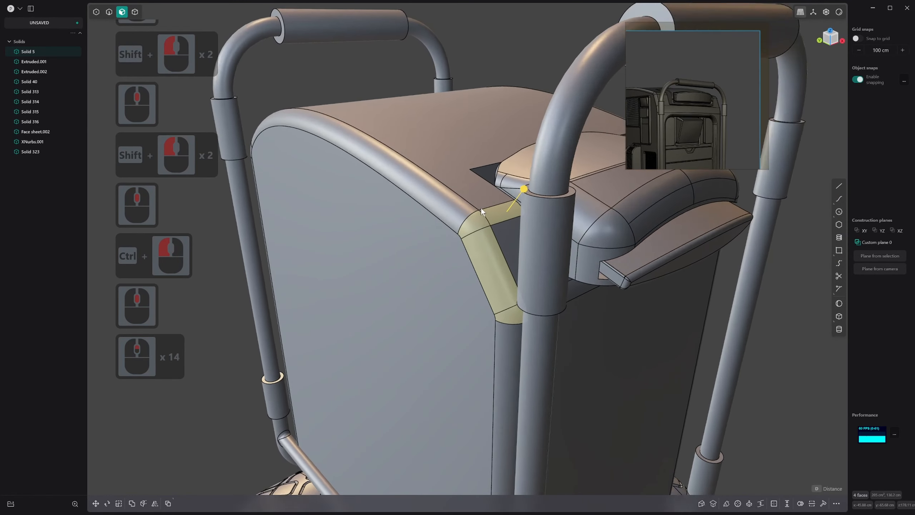
pyautogui.scroll(5, 480, 208)
pyautogui.keyDown('shift'); pyautogui.scroll(4, 481, 208); pyautogui.keyUp('shift')
pyautogui.keyDown('shift'); pyautogui.scroll(-1, 481, 208); pyautogui.keyUp('shift')
# Remove the corner fillet face from the selection with a box selection, and add it back
pyautogui.keyDown('ctrl'); pyautogui.moveTo(415, 190); pyautogui.dragTo(505, 274); pyautogui.keyUp('ctrl')
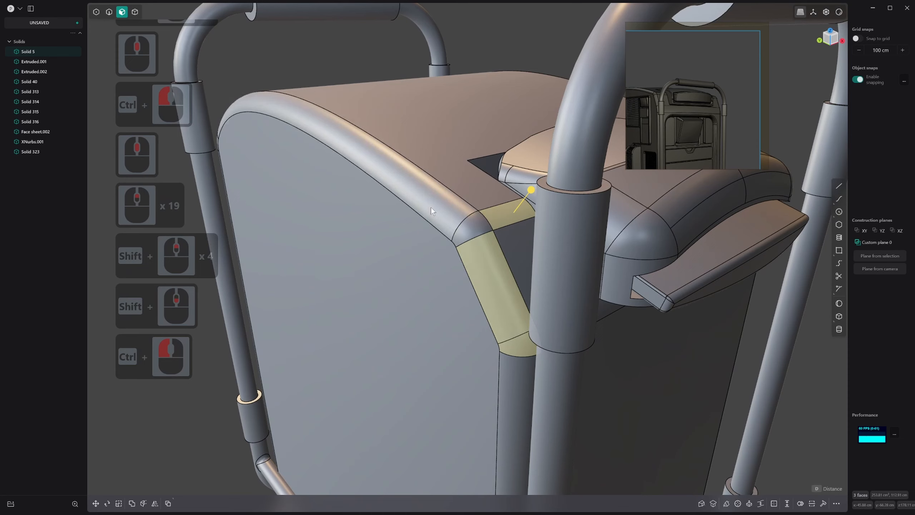
pyautogui.moveTo(390, 217); pyautogui.dragTo(425, 211)
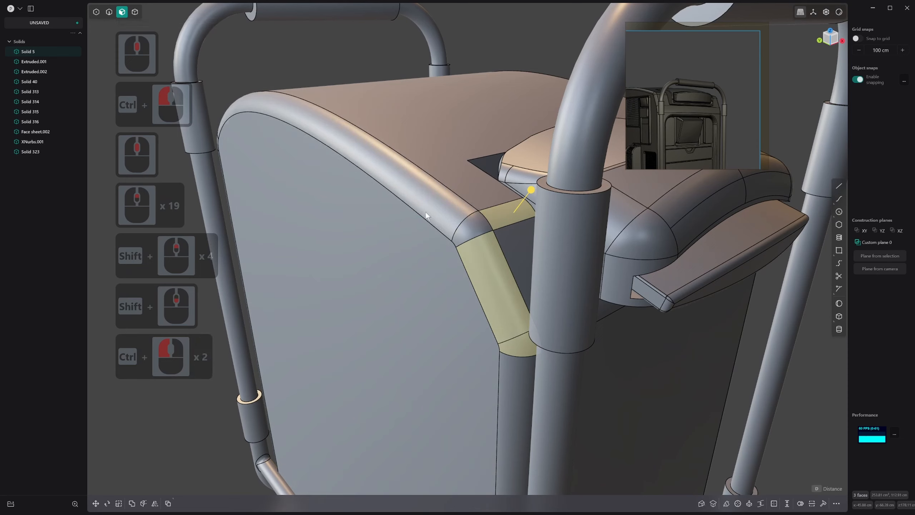
pyautogui.keyDown('ctrl'); pyautogui.moveTo(351, 177); pyautogui.dragTo(365, 186); pyautogui.keyUp('ctrl')
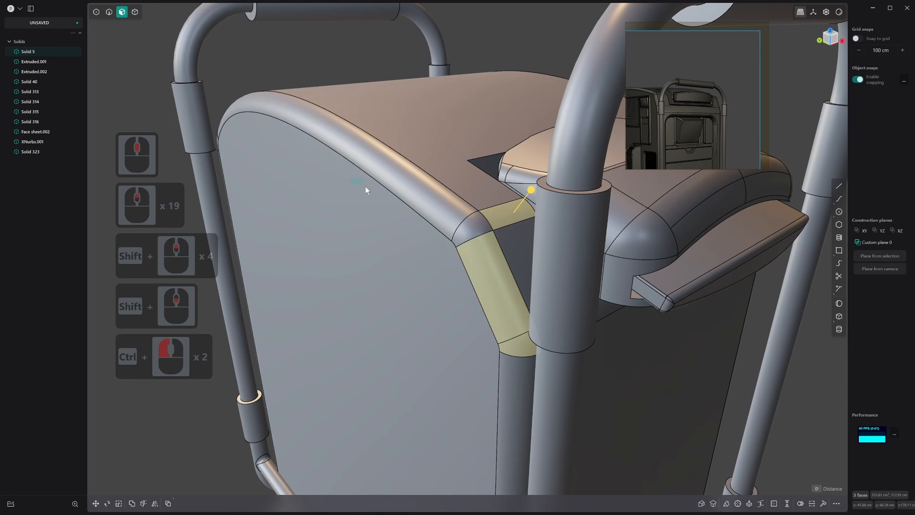
pyautogui.keyDown('ctrl'); pyautogui.moveTo(419, 206); pyautogui.dragTo(419, 207); pyautogui.keyUp('ctrl')
pyautogui.keyDown('shift'); pyautogui.moveTo(329, 173); pyautogui.dragTo(500, 252); pyautogui.keyUp('shift')
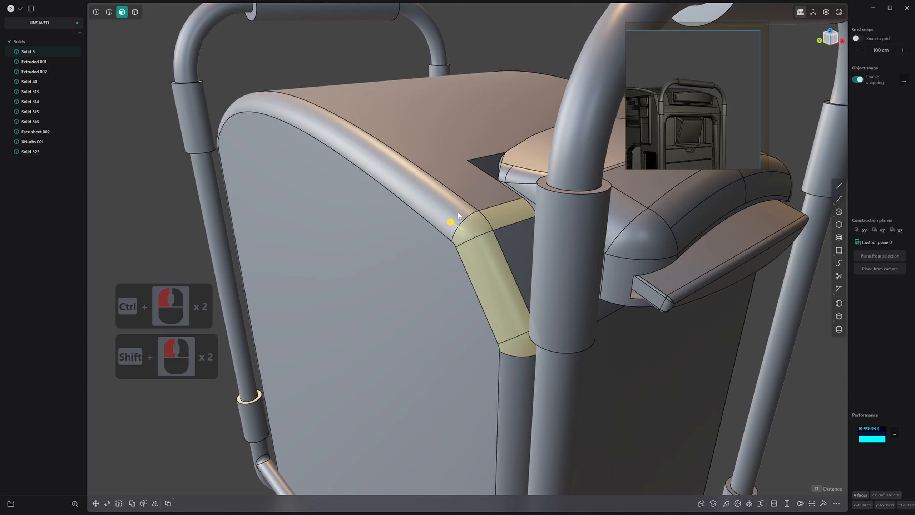
# Try selecting the long arched fillet and box-selecting the faces around the front upper corner, and clear the selection
pyautogui.click(386, 217)
pyautogui.click(430, 168)
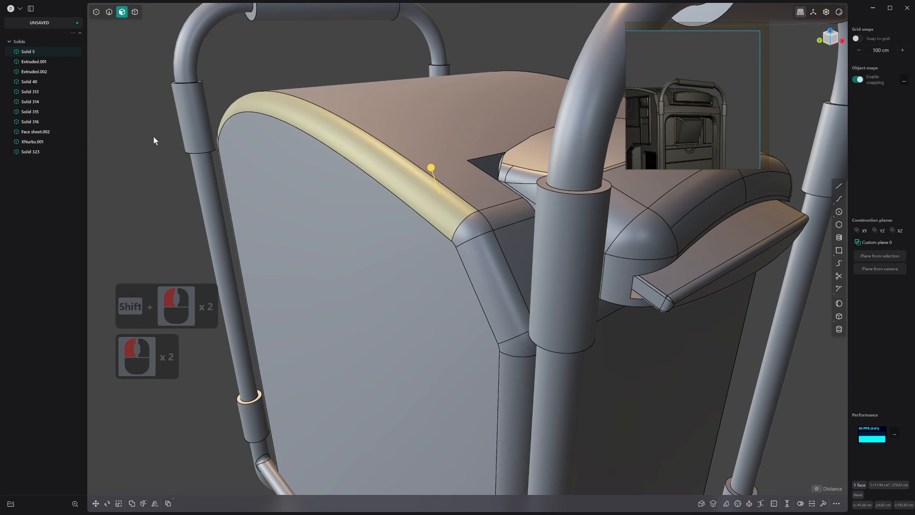
pyautogui.click(154, 136)
pyautogui.moveTo(374, 158); pyautogui.dragTo(500, 272)
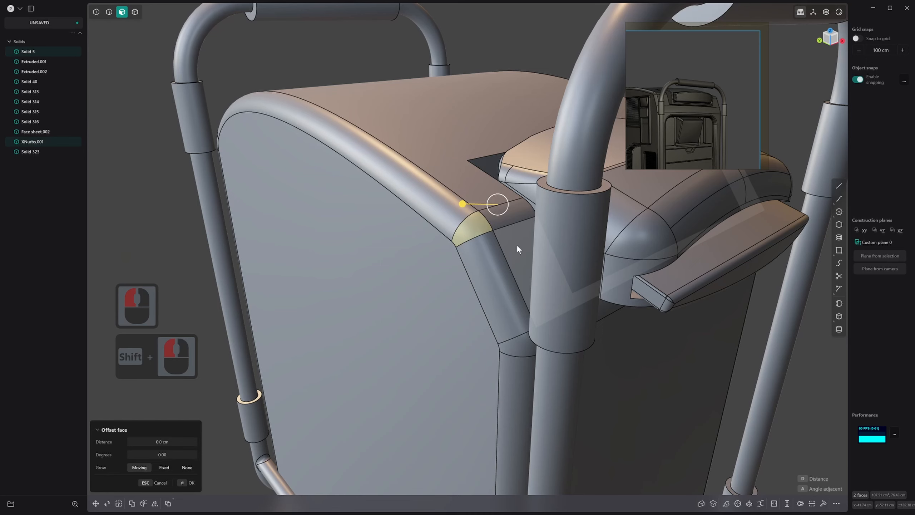
pyautogui.keyDown('shift'); pyautogui.moveTo(515, 238); pyautogui.dragTo(403, 205); pyautogui.keyUp('shift')
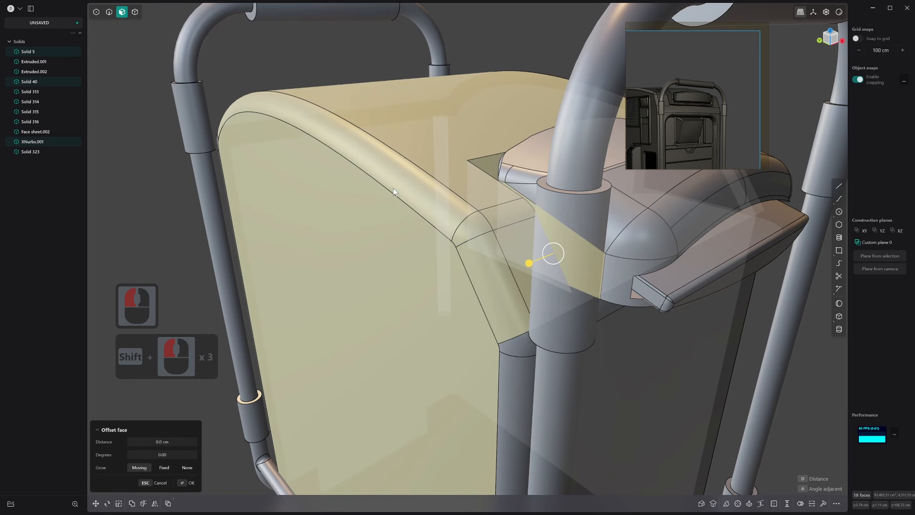
pyautogui.keyDown('shift'); pyautogui.click(541, 291); pyautogui.keyUp('shift')
pyautogui.click(321, 228)
pyautogui.click(182, 215)
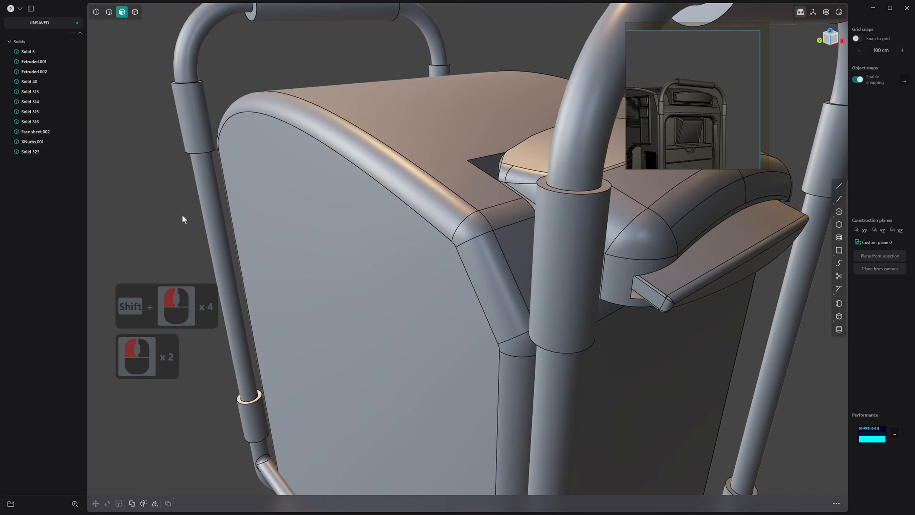
# Box-select the corner fillet face and add the arched, slanted and top front fillet faces around it to the selection
pyautogui.keyDown('shift'); pyautogui.moveTo(430, 179); pyautogui.dragTo(538, 297); pyautogui.keyUp('shift')
pyautogui.scroll(1, 479, 251)
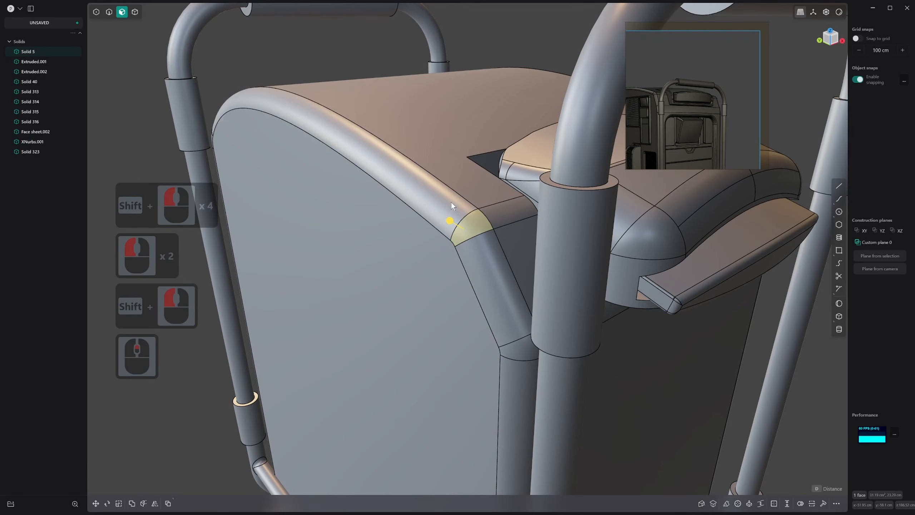
pyautogui.keyDown('shift'); pyautogui.moveTo(416, 183); pyautogui.dragTo(485, 267); pyautogui.keyUp('shift')
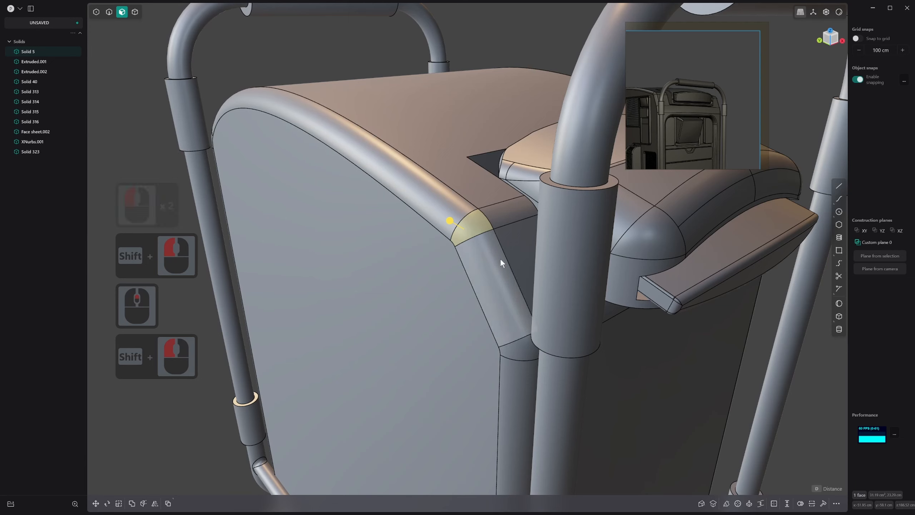
pyautogui.keyDown('ctrl'); pyautogui.click(491, 253); pyautogui.keyUp('ctrl')
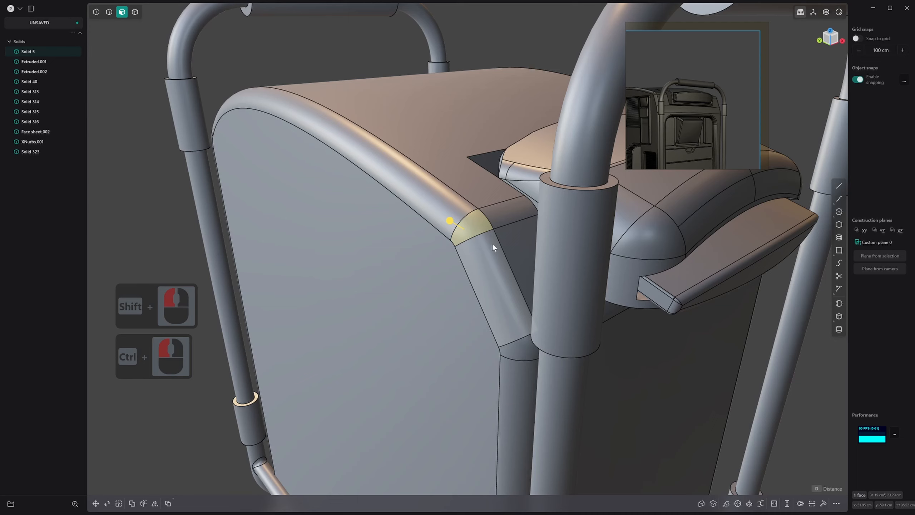
pyautogui.keyDown('shift'); pyautogui.click(447, 207); pyautogui.keyUp('shift')
pyautogui.keyDown('shift'); pyautogui.click(494, 250); pyautogui.keyUp('shift')
pyautogui.keyDown('shift'); pyautogui.click(509, 216); pyautogui.keyUp('shift')
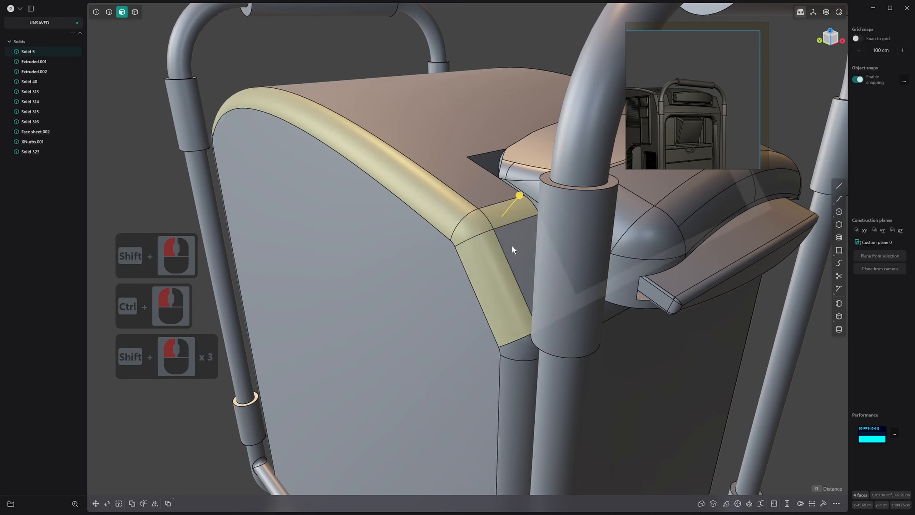
# Undo the cleared selection and remove only the corner fillet face from it with a box selection
pyautogui.keyDown('ctrl'); pyautogui.click(427, 209); pyautogui.keyUp('ctrl')
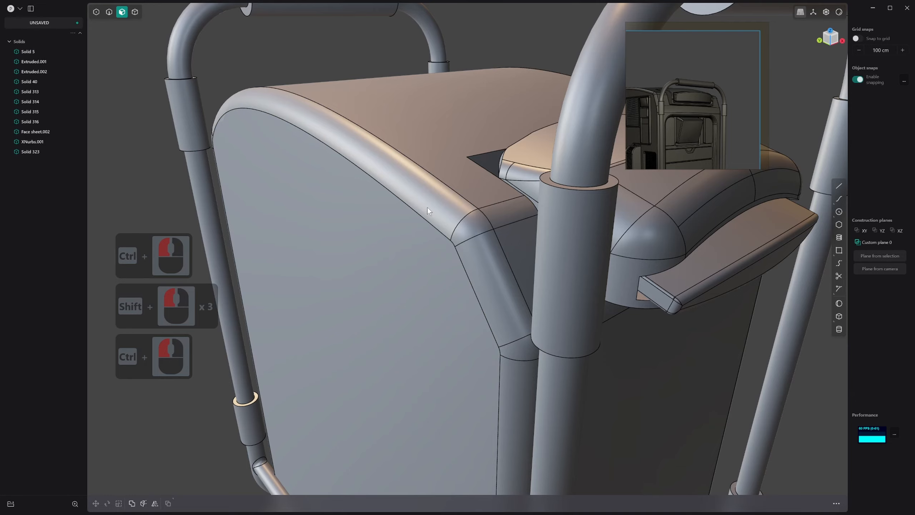
pyautogui.hotkey('ctrl', 'z')
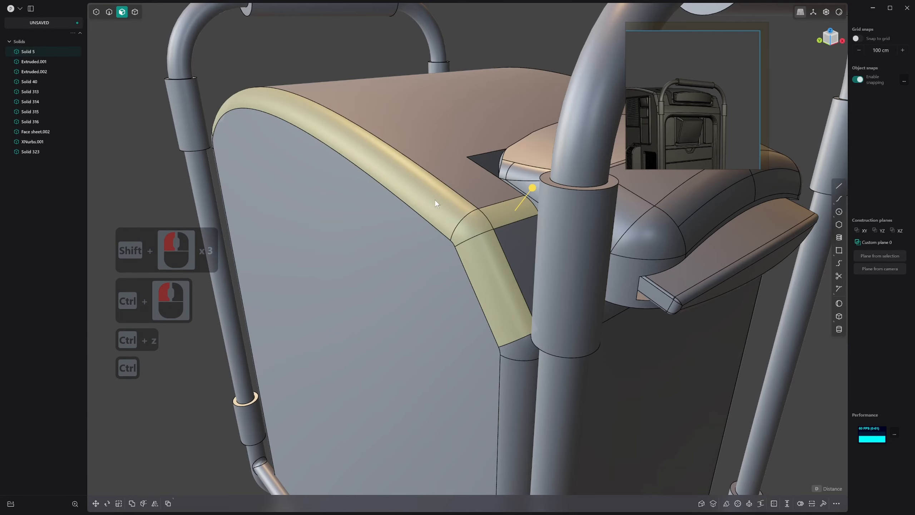
pyautogui.keyDown('ctrl'); pyautogui.moveTo(428, 190); pyautogui.dragTo(506, 263); pyautogui.keyUp('ctrl')
pyautogui.scroll(-2, 471, 309)
pyautogui.moveTo(470, 308)
pyautogui.mouseDown(button='middle')
pyautogui.moveTo(459, 292)
pyautogui.moveTo(475, 313)
pyautogui.moveTo(482, 297)
pyautogui.mouseUp(button='middle')
pyautogui.keyDown('shift'); pyautogui.moveTo(481, 298); pyautogui.dragTo(448, 295, button='middle'); pyautogui.keyUp('shift')
pyautogui.keyDown('shift'); pyautogui.scroll(-1, 447, 294); pyautogui.keyUp('shift')
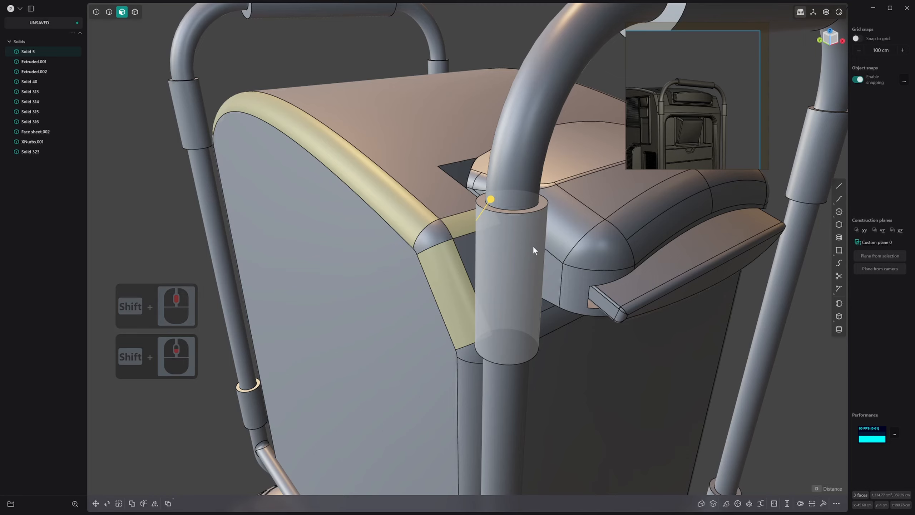
pyautogui.moveTo(529, 244); pyautogui.dragTo(473, 216, button='middle')
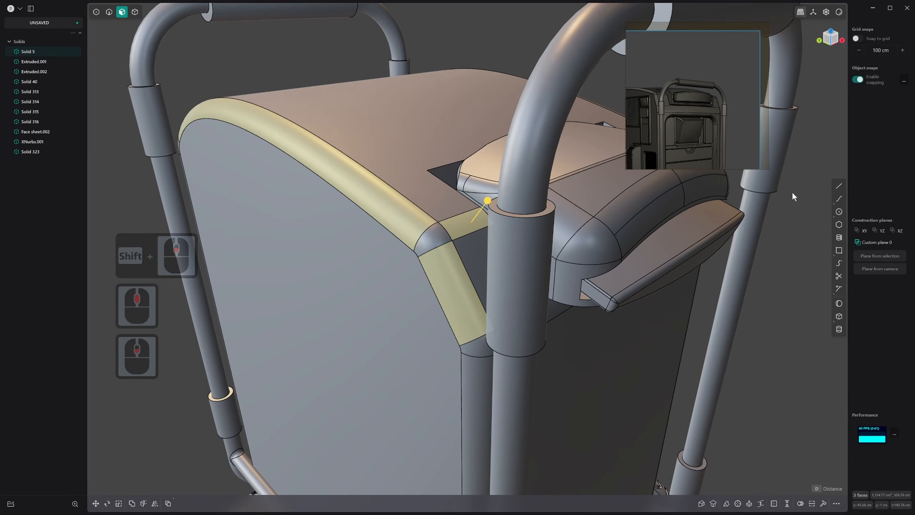
# Select the upper corner, slanted edge and lower corner fillet faces on the body's side and delete them
pyautogui.click(435, 238)
pyautogui.scroll(-16, 435, 237)
pyautogui.moveTo(622, 282); pyautogui.dragTo(561, 270, button='middle')
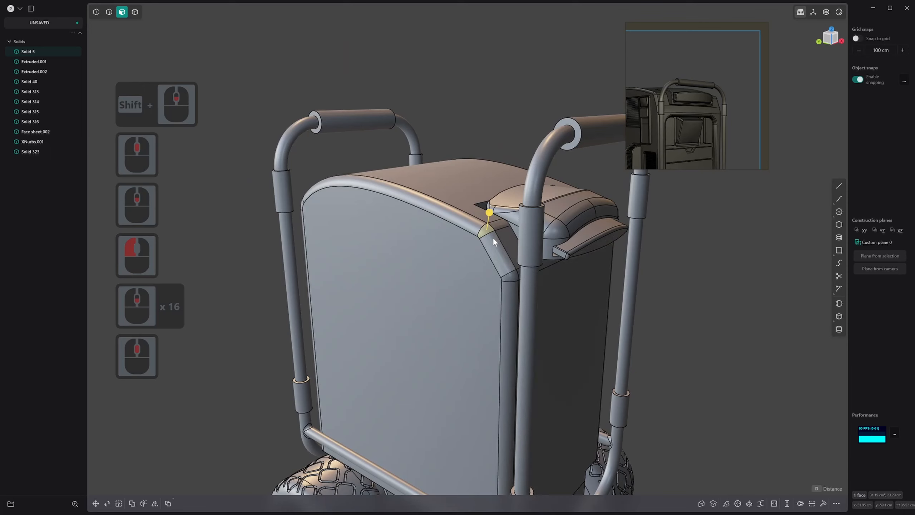
pyautogui.keyDown('shift'); pyautogui.click(501, 252); pyautogui.keyUp('shift')
pyautogui.keyDown('shift'); pyautogui.click(508, 271); pyautogui.keyUp('shift')
pyautogui.keyDown('shift'); pyautogui.click(512, 275); pyautogui.keyUp('shift')
pyautogui.press('x')
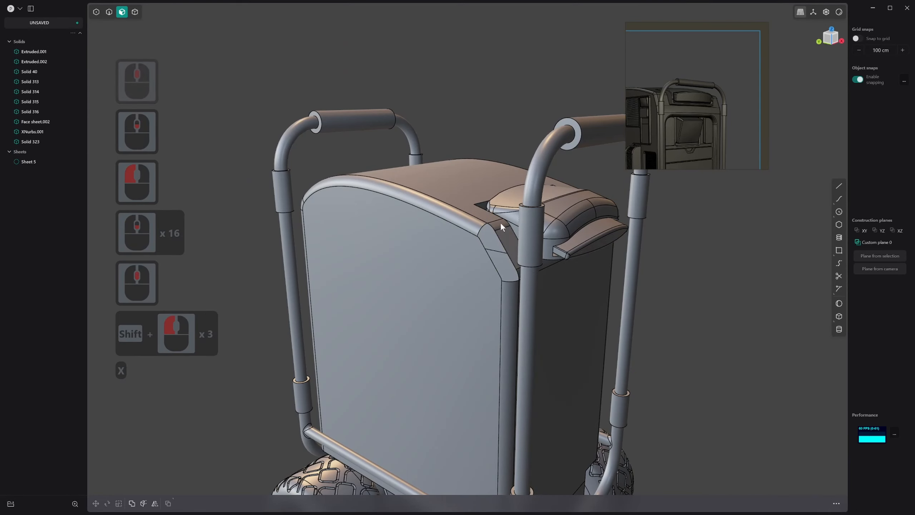
# Fill the boundary loop of the opening along the slanted edge with an XNurbs surface using G2 continuity
pyautogui.press('2')
pyautogui.click(493, 226)
pyautogui.hotkey('alt', 'v')
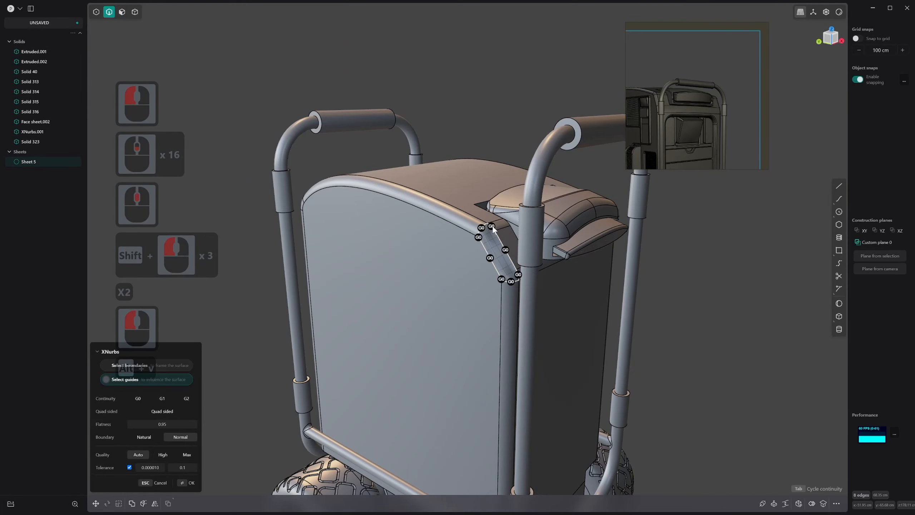
pyautogui.scroll(3, 496, 234)
pyautogui.press('Tab')
pyautogui.scroll(7, 500, 243)
pyautogui.press('Tab')
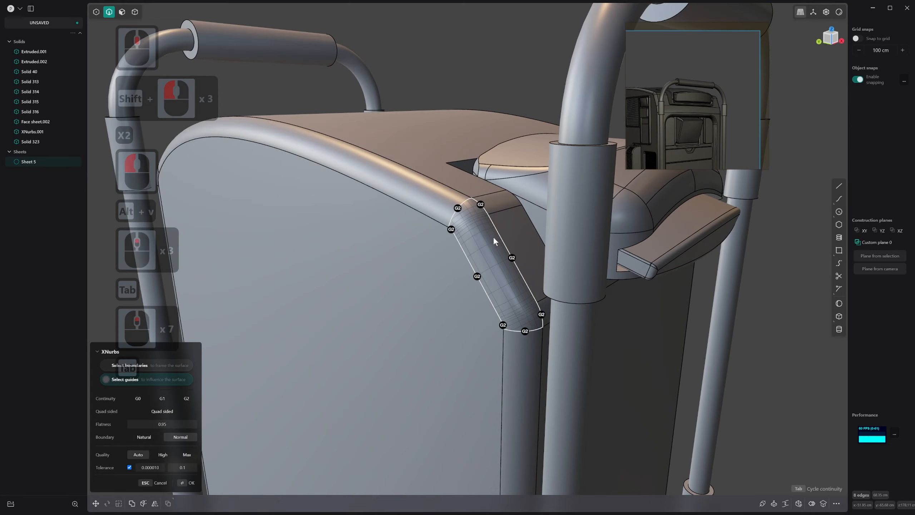
# Set the XNurbs surface's boundary to Natural and apply it
pyautogui.scroll(1, 495, 238)
pyautogui.moveTo(494, 237); pyautogui.dragTo(511, 216, button='middle')
pyautogui.scroll(1, 511, 216)
pyautogui.scroll(10, 509, 217)
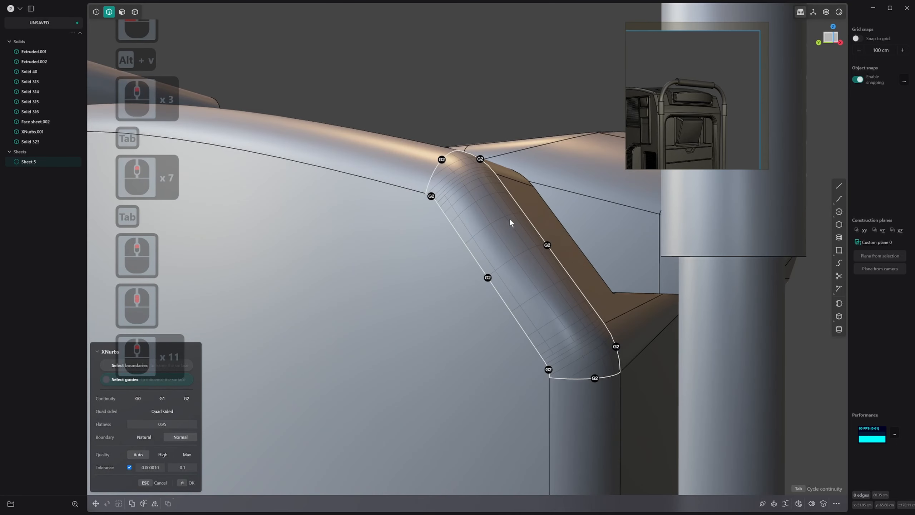
pyautogui.click(152, 437)
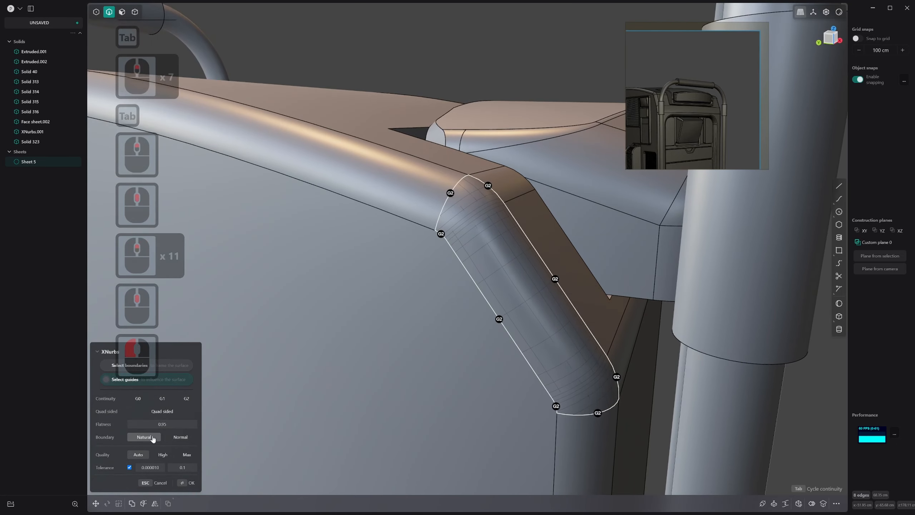
pyautogui.moveTo(313, 358)
pyautogui.mouseDown(button='middle')
pyautogui.moveTo(294, 354)
pyautogui.moveTo(303, 345)
pyautogui.mouseUp(button='middle')
pyautogui.rightClick(305, 344)
# Join the XNurbs patch with the open body sheet into one solid
pyautogui.press('j')
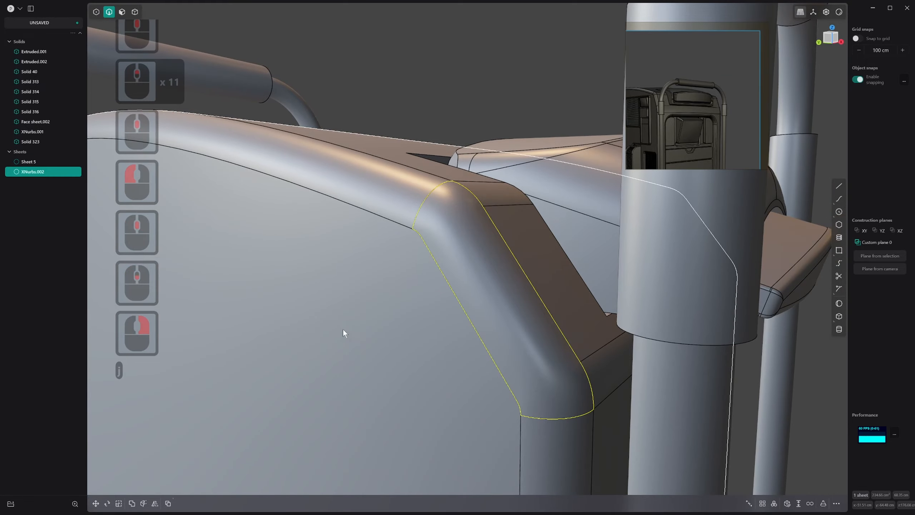
pyautogui.click(344, 330)
pyautogui.scroll(-13, 391, 330)
pyautogui.moveTo(412, 339); pyautogui.dragTo(308, 334, button='middle')
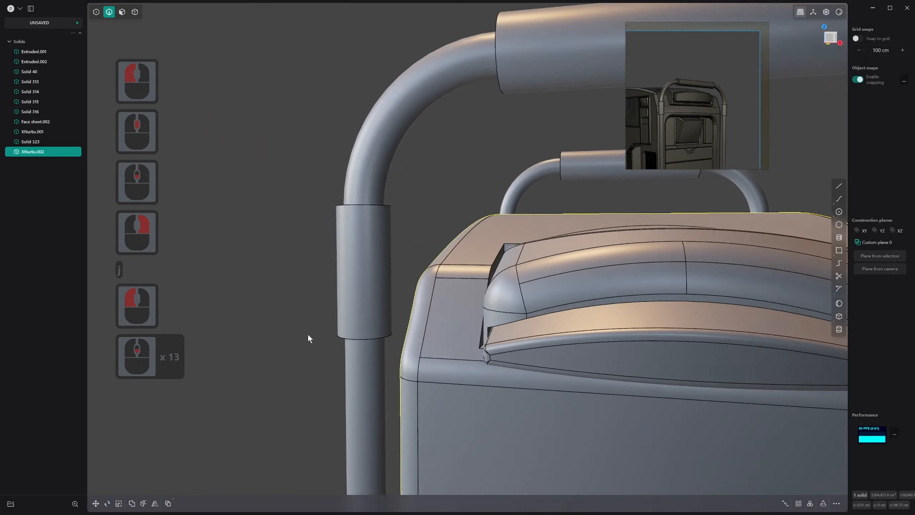
# Hide the edge lines and examine the shading of the blended corner and the body's front from several angles
pyautogui.scroll(-2, 309, 335)
pyautogui.keyDown('shift'); pyautogui.moveTo(629, 362); pyautogui.dragTo(571, 323, button='middle'); pyautogui.keyUp('shift')
pyautogui.keyDown('alt'); pyautogui.middleClick(564, 318); pyautogui.keyUp('alt')
pyautogui.hotkey('alt', 'q')
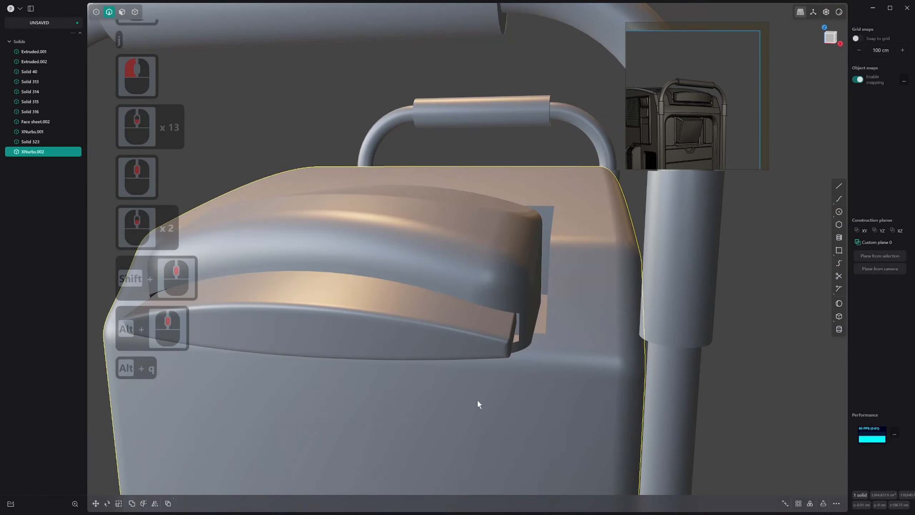
pyautogui.moveTo(479, 400); pyautogui.dragTo(623, 364, button='middle')
pyautogui.scroll(-5, 623, 364)
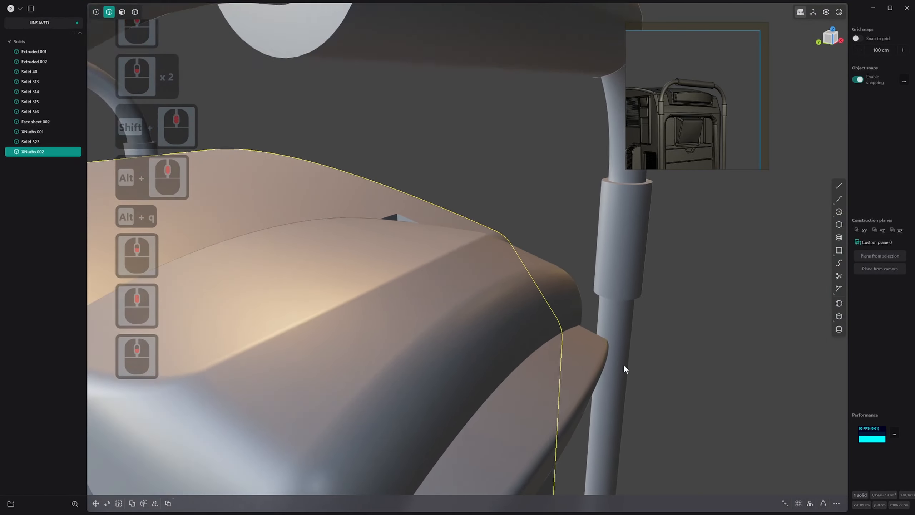
pyautogui.moveTo(568, 352); pyautogui.dragTo(531, 344, button='middle')
pyautogui.scroll(-6, 530, 343)
pyautogui.keyDown('shift'); pyautogui.moveTo(465, 349); pyautogui.dragTo(317, 306, button='middle'); pyautogui.keyUp('shift')
pyautogui.scroll(-3, 435, 349)
pyautogui.moveTo(435, 349); pyautogui.dragTo(550, 374, button='middle')
pyautogui.keyDown('shift'); pyautogui.moveTo(459, 375); pyautogui.dragTo(511, 316, button='middle'); pyautogui.keyUp('shift')
pyautogui.scroll(-6, 511, 317)
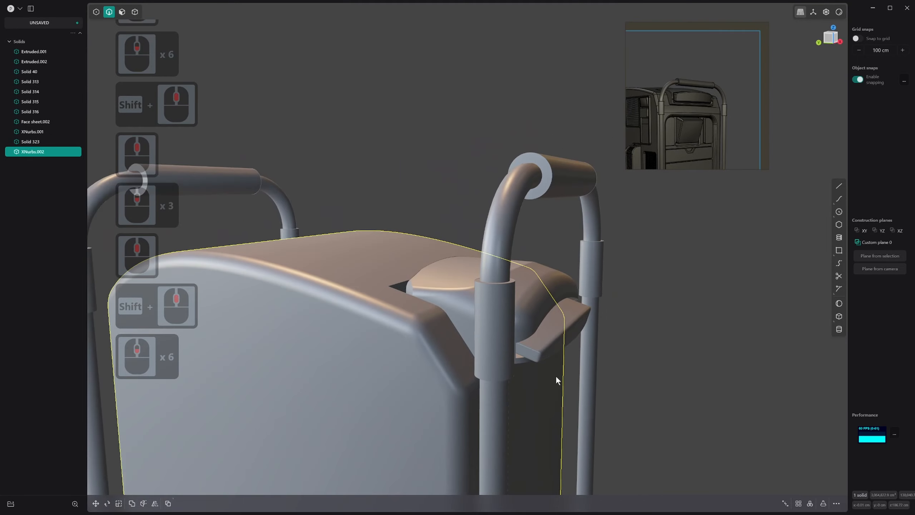
pyautogui.moveTo(556, 375); pyautogui.dragTo(454, 370, button='middle')
pyautogui.scroll(-3, 562, 337)
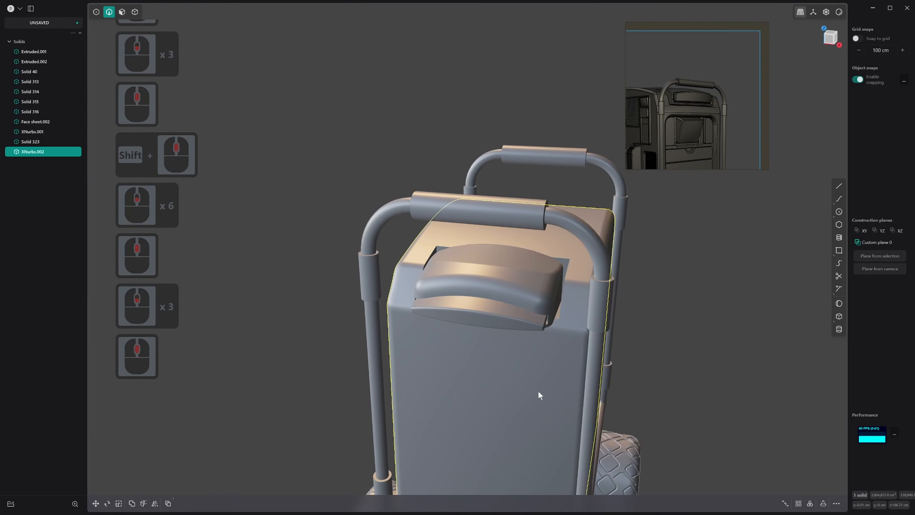
# Show the edge lines again and select the main body as a solid
pyautogui.press('3')
pyautogui.click(545, 362)
pyautogui.press('4')
pyautogui.hotkey('alt', 'q')
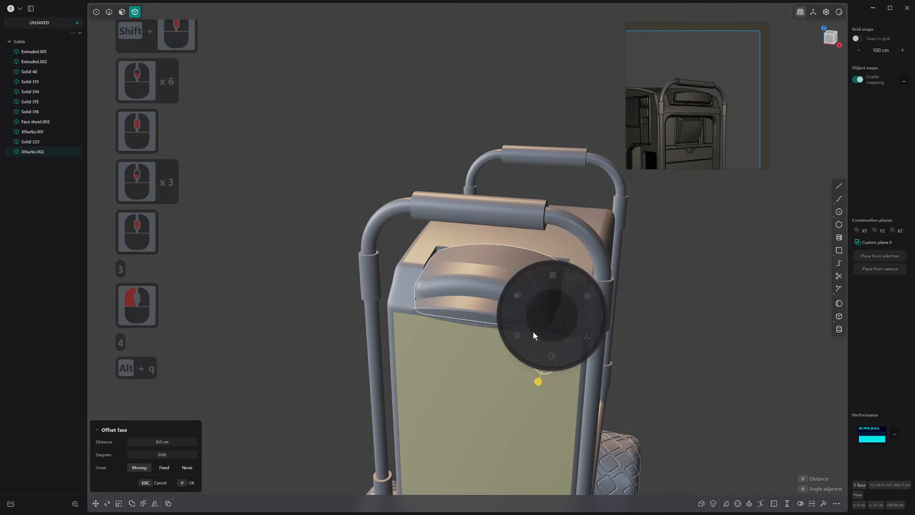
pyautogui.click(559, 343)
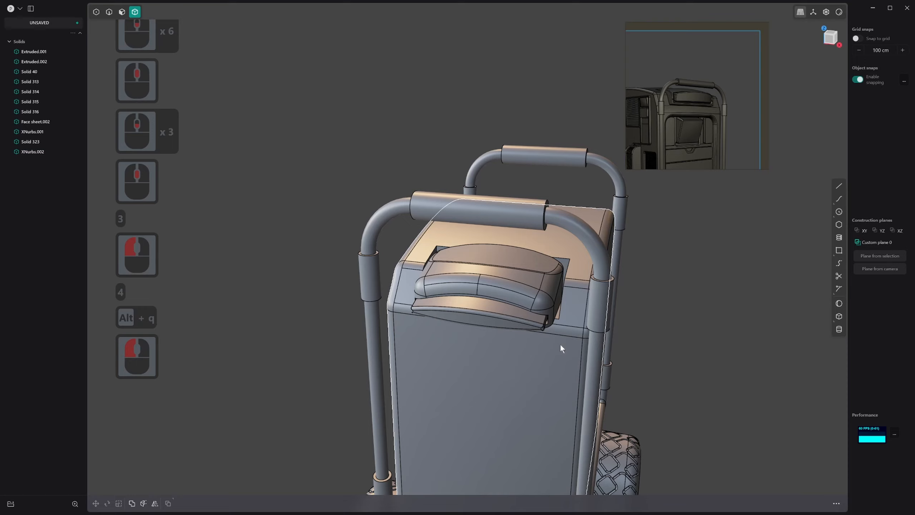
pyautogui.click(566, 319)
pyautogui.click(565, 323)
pyautogui.click(565, 323)
# Mirror the body along the X axis about its centre plane, merging the two halves with union
pyautogui.hotkey('alt', 'x')
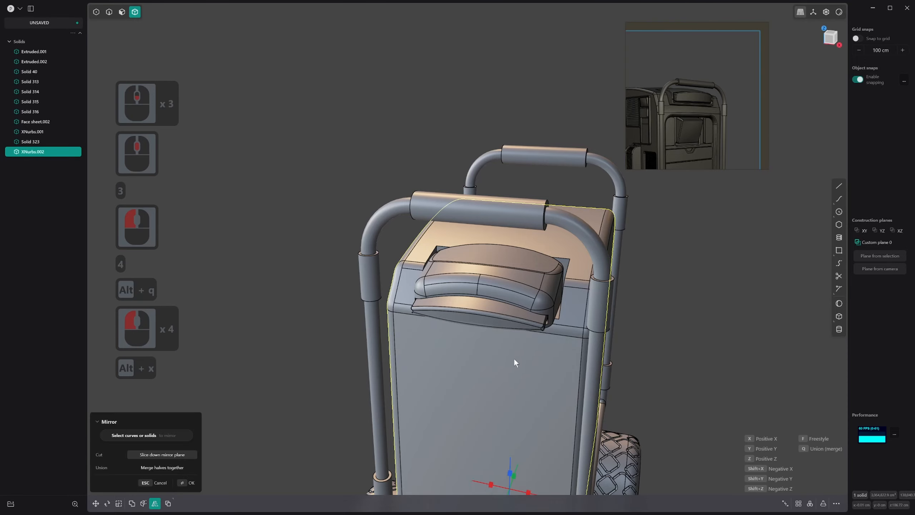
pyautogui.scroll(-6, 505, 355)
pyautogui.keyDown('shift'); pyautogui.scroll(-1, 490, 346); pyautogui.keyUp('shift')
pyautogui.keyDown('shift'); pyautogui.moveTo(489, 344); pyautogui.dragTo(487, 290, button='middle'); pyautogui.keyUp('shift')
pyautogui.click(482, 398)
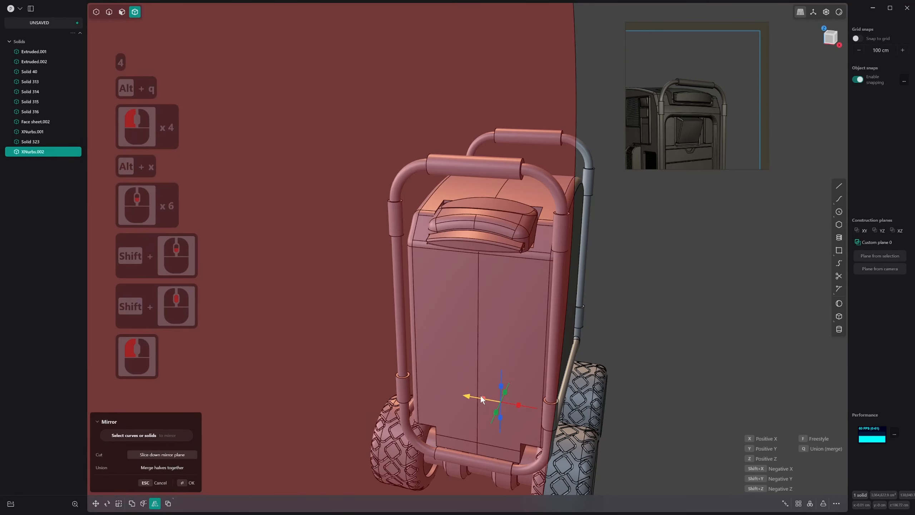
pyautogui.press('q')
pyautogui.moveTo(414, 371); pyautogui.dragTo(454, 349, button='middle')
pyautogui.rightClick(550, 299)
# Compare the rounded body with the reference image of the complete rover
pyautogui.keyDown('shift'); pyautogui.scroll(1, 549, 299); pyautogui.keyUp('shift')
pyautogui.keyDown('shift'); pyautogui.moveTo(549, 299); pyautogui.dragTo(592, 239, button='middle'); pyautogui.keyUp('shift')
pyautogui.scroll(1, 665, 263)
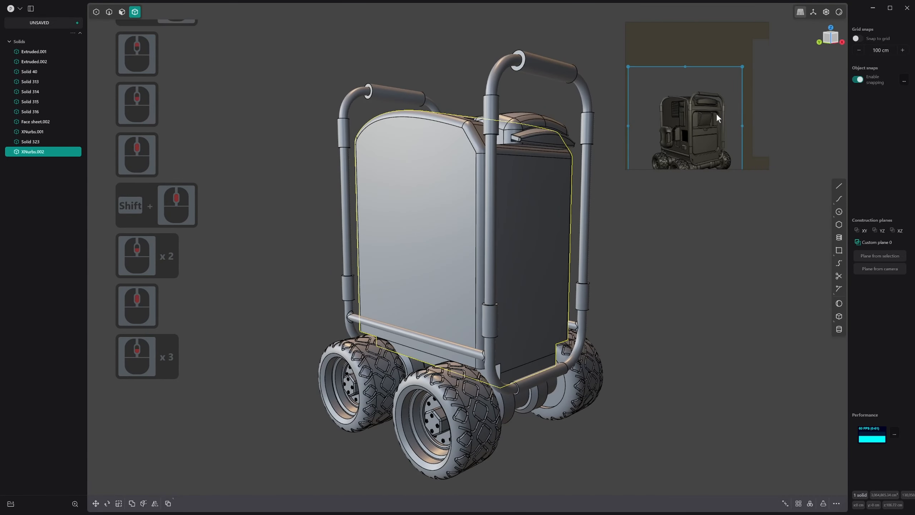
pyautogui.scroll(2, 707, 122)
pyautogui.click(706, 118)
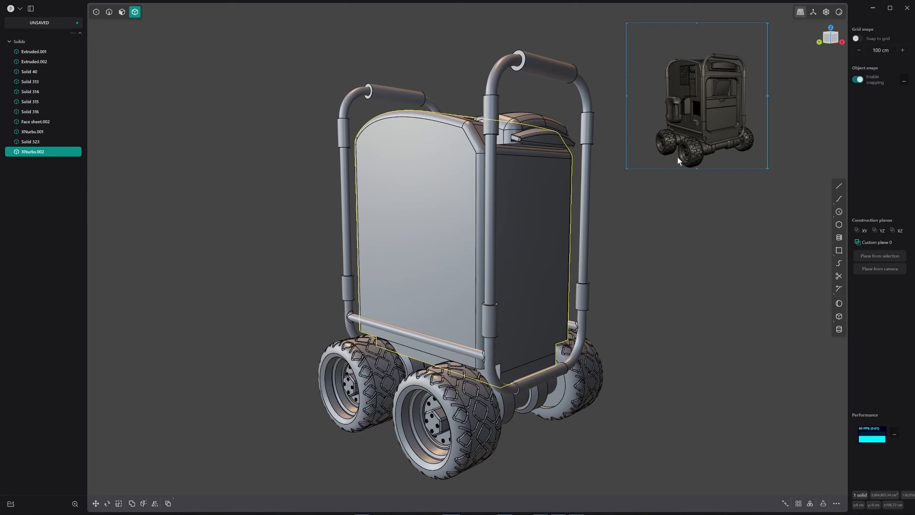
pyautogui.scroll(-5, 692, 126)
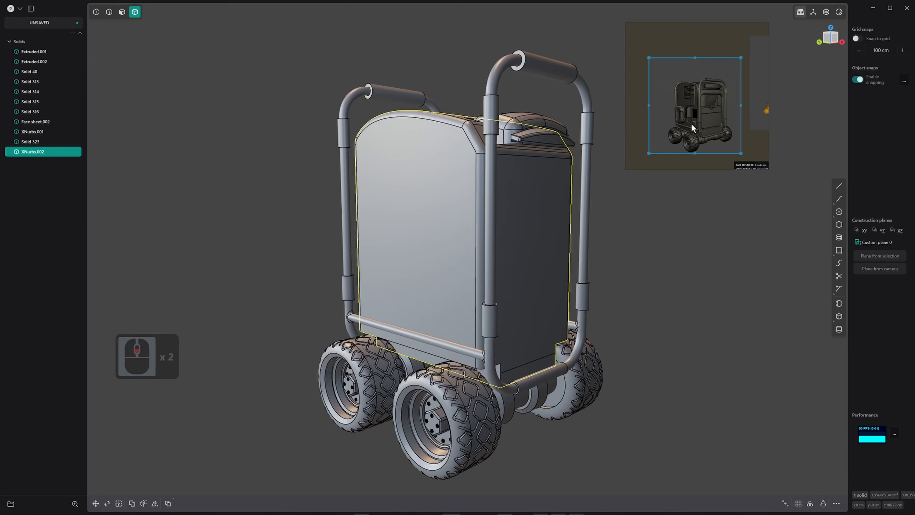
pyautogui.scroll(2, 692, 127)
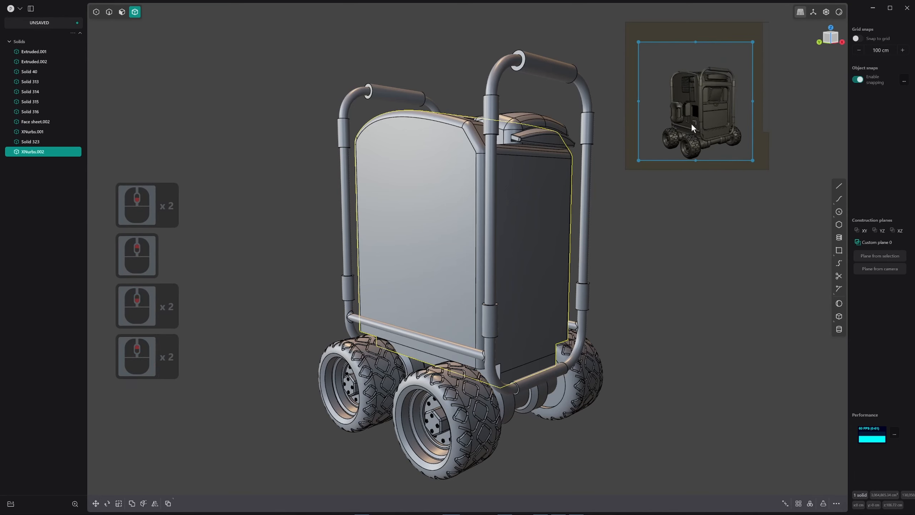
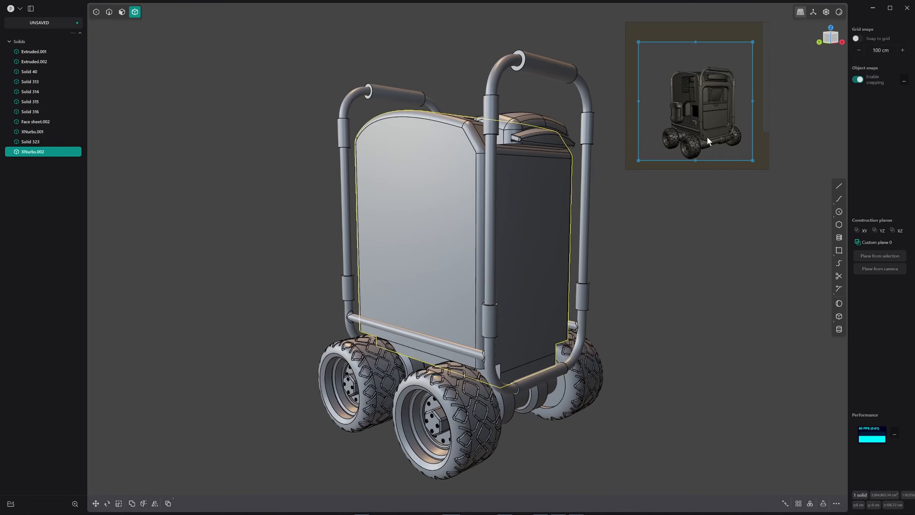
# Try to delete the two short centre seam edges on the front of the raised housing on top of the body
pyautogui.scroll(2, 586, 227)
pyautogui.scroll(-1, 586, 226)
pyautogui.moveTo(587, 227); pyautogui.dragTo(499, 343, button='middle')
pyautogui.scroll(5, 558, 281)
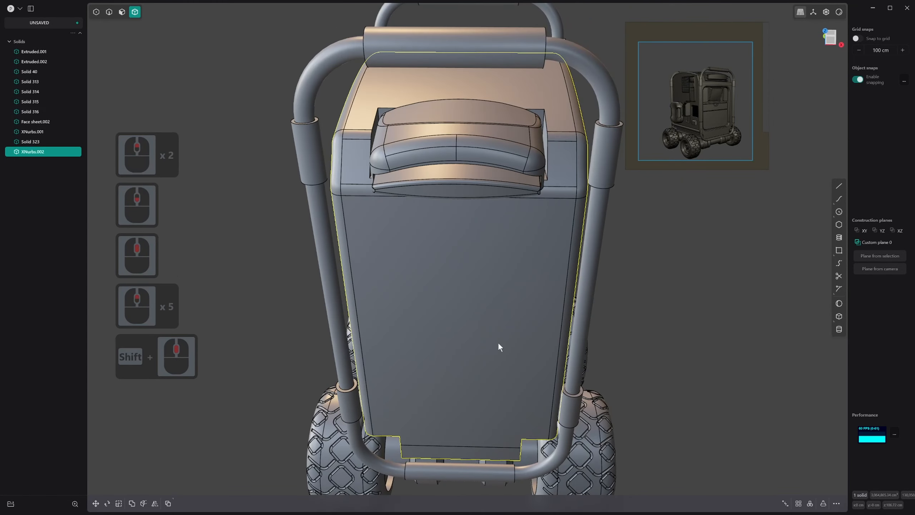
pyautogui.scroll(-2, 522, 310)
pyautogui.scroll(2, 511, 259)
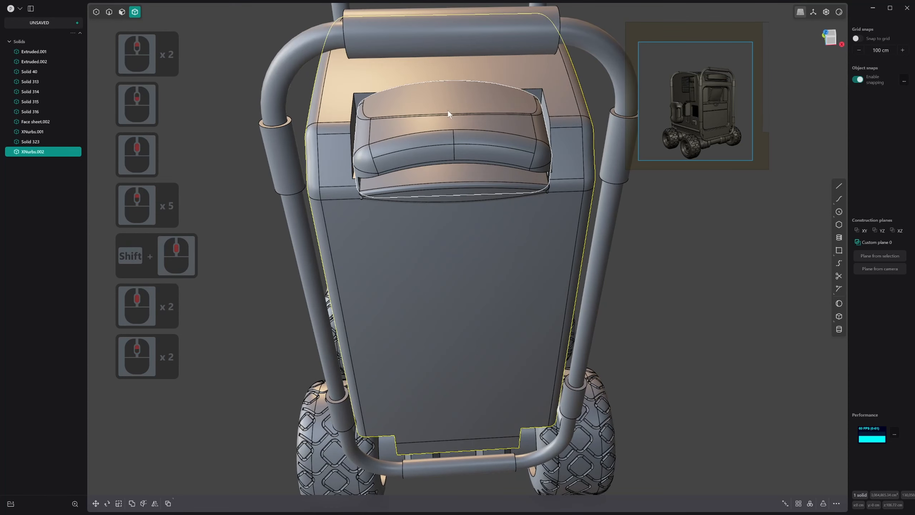
pyautogui.press('3')
pyautogui.press('2')
pyautogui.click(453, 146)
pyautogui.keyDown('shift'); pyautogui.click(455, 146); pyautogui.keyUp('shift')
pyautogui.press('x')
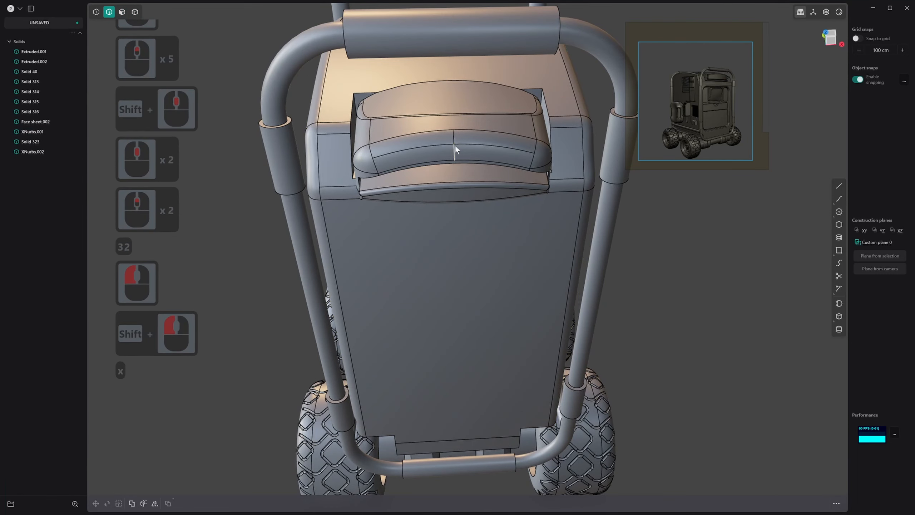
# Select the raised housing as a solid and remove its redundant edges
pyautogui.press('4')
pyautogui.click(482, 131)
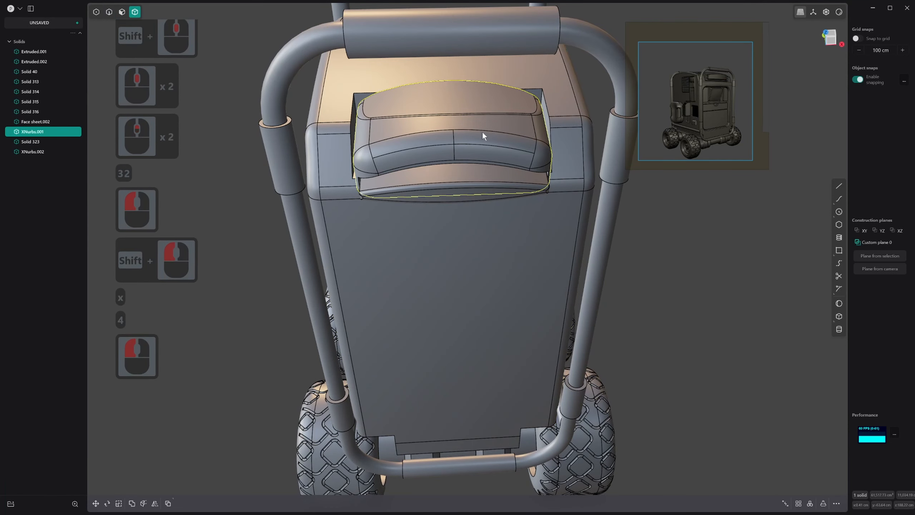
pyautogui.write('fred')
pyautogui.click(503, 161)
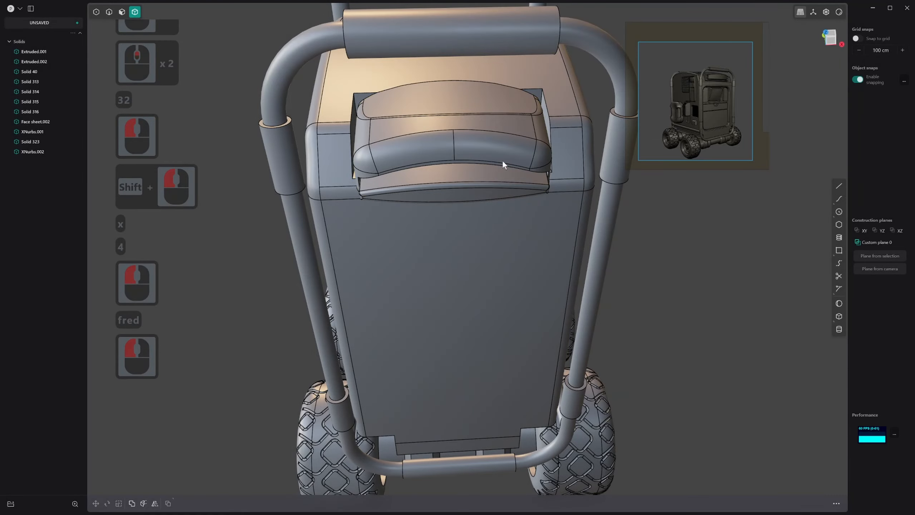
# Isolate the raised housing together with the curved visor beneath it, and hide the edge lines
pyautogui.moveTo(474, 158); pyautogui.dragTo(476, 201, button='middle')
pyautogui.click(498, 160)
pyautogui.keyDown('shift'); pyautogui.click(494, 176); pyautogui.keyUp('shift')
pyautogui.press('/')
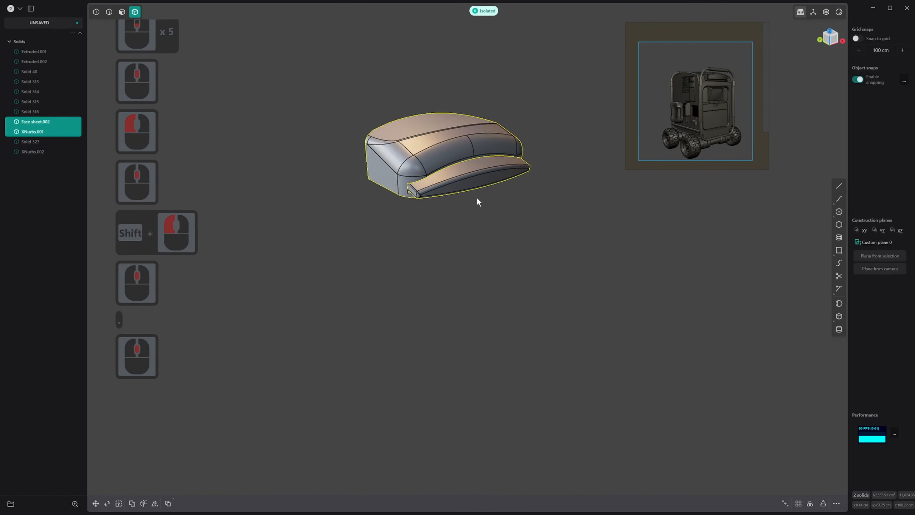
pyautogui.hotkey('alt', 'q')
pyautogui.moveTo(546, 178); pyautogui.dragTo(480, 256, button='middle')
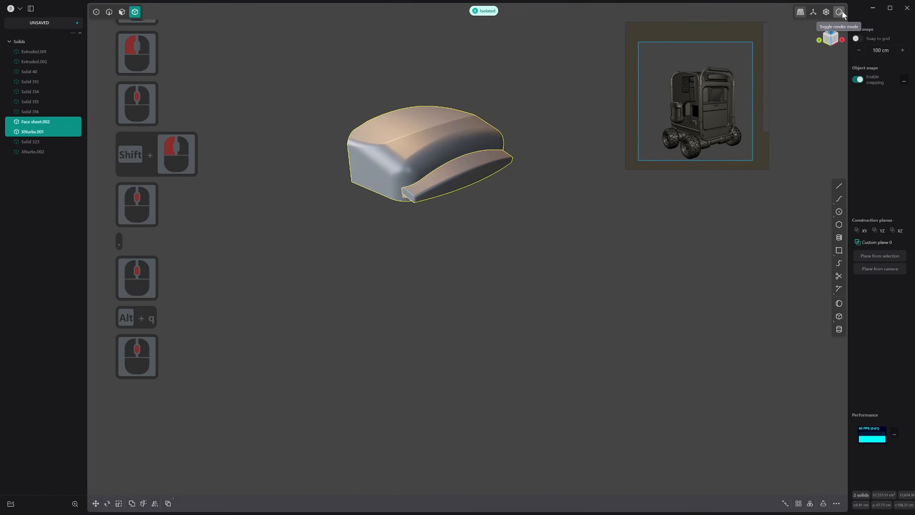
# Try the glossy black matcap and the black matcap with a bright highlight band on the isolated housing
pyautogui.rightClick(840, 12)
pyautogui.scroll(-7, 847, 122)
pyautogui.keyDown('shift'); pyautogui.scroll(-14, 843, 126); pyautogui.keyUp('shift')
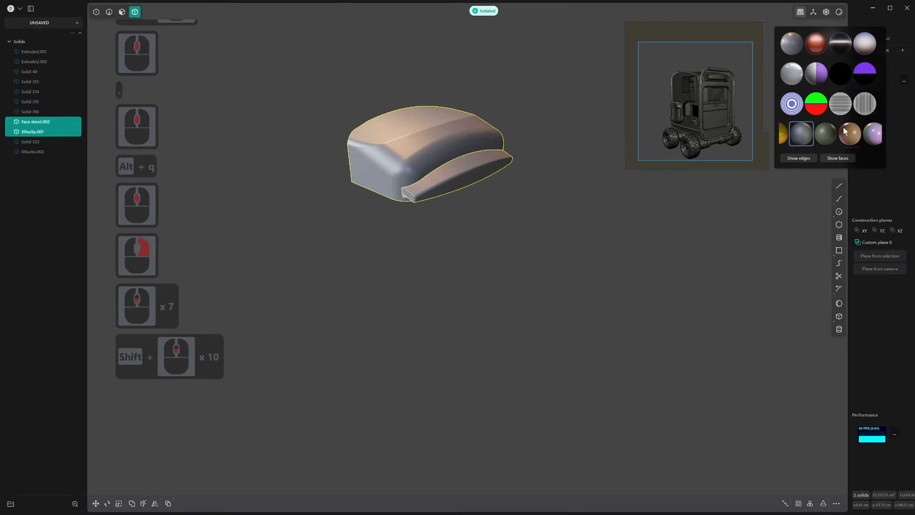
pyautogui.keyDown('shift'); pyautogui.scroll(-1, 843, 126); pyautogui.keyUp('shift')
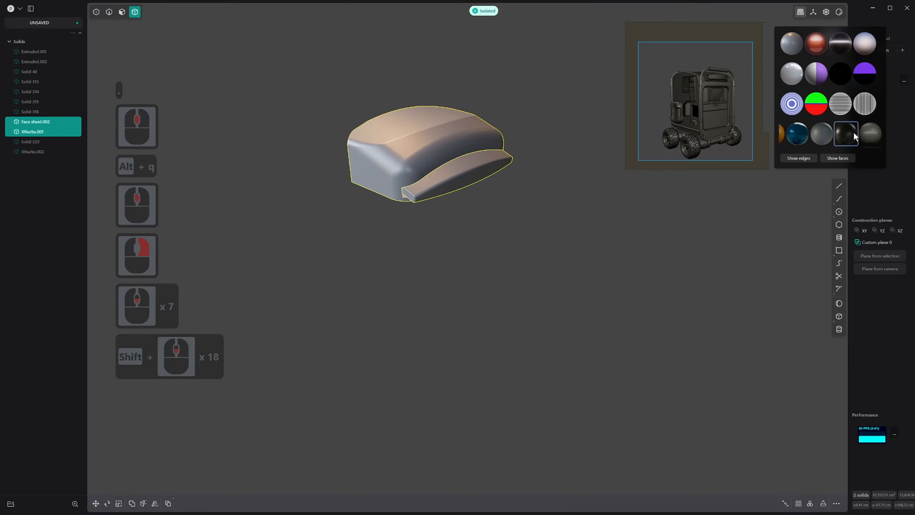
pyautogui.keyDown('shift'); pyautogui.click(851, 131); pyautogui.keyUp('shift')
pyautogui.moveTo(586, 176); pyautogui.dragTo(606, 171, button='middle')
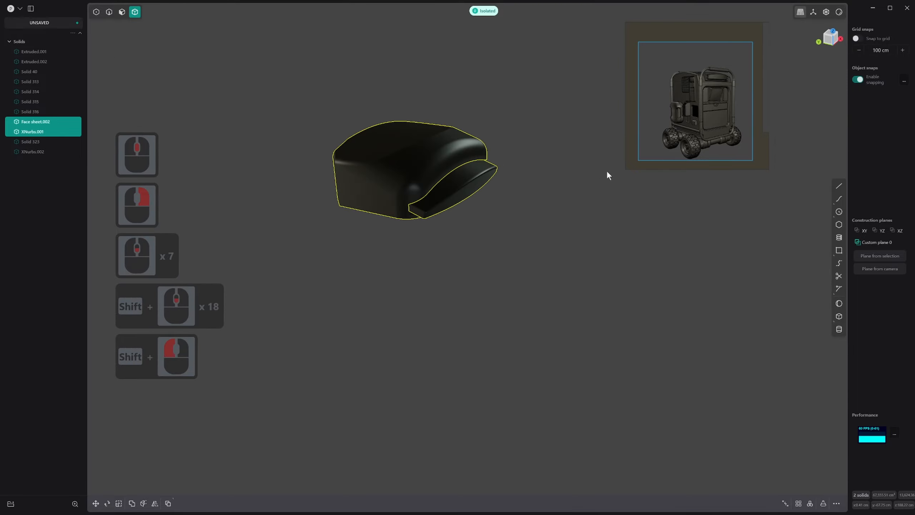
pyautogui.rightClick(838, 13)
pyautogui.click(840, 44)
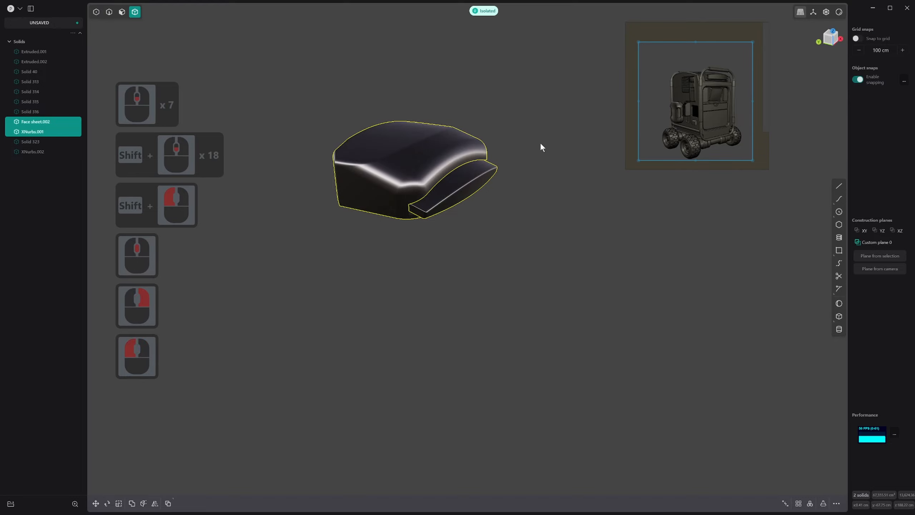
pyautogui.keyDown('shift'); pyautogui.moveTo(541, 144); pyautogui.dragTo(569, 216, button='middle'); pyautogui.keyUp('shift')
# Apply the dark olive-grey matcap and examine the shading of the housing's rounded corners
pyautogui.rightClick(840, 13)
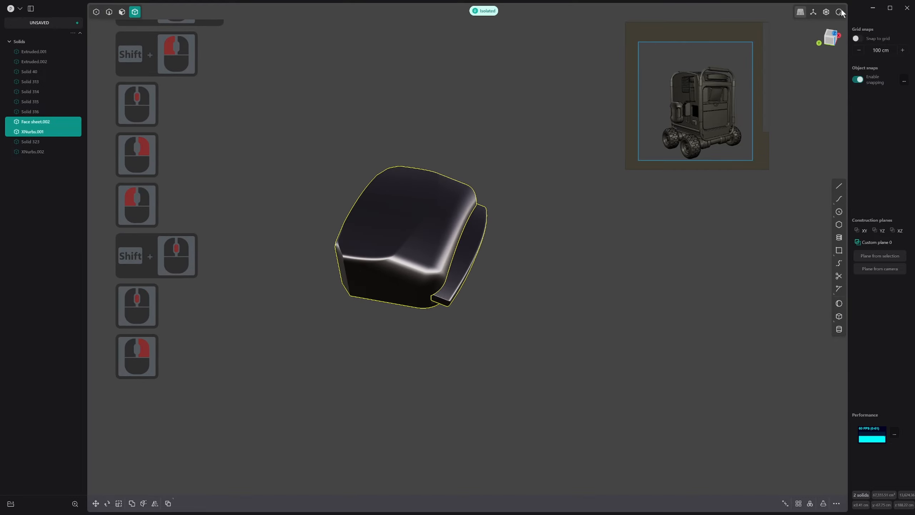
pyautogui.rightClick(838, 13)
pyautogui.keyDown('shift'); pyautogui.scroll(-11, 843, 131); pyautogui.keyUp('shift')
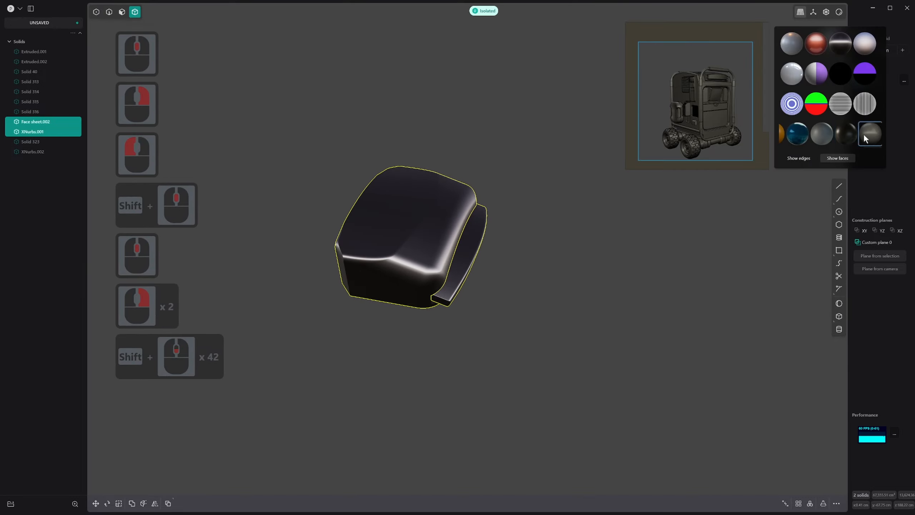
pyautogui.click(863, 133)
pyautogui.moveTo(744, 172); pyautogui.dragTo(519, 202, button='middle')
pyautogui.scroll(12, 429, 206)
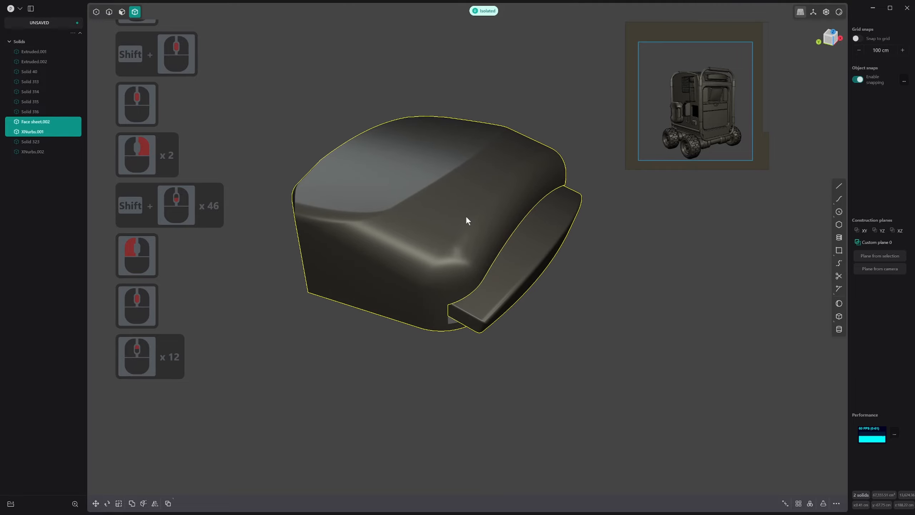
pyautogui.scroll(15, 467, 218)
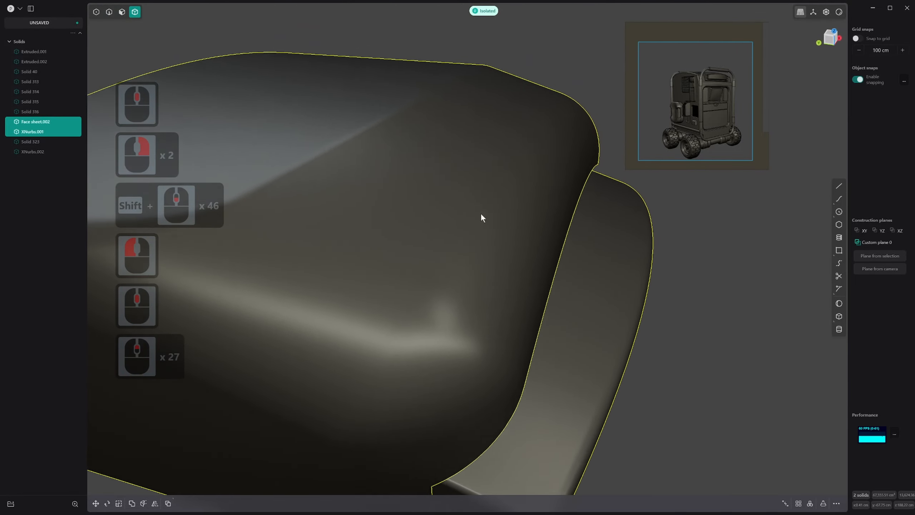
pyautogui.moveTo(482, 216); pyautogui.dragTo(425, 275, button='middle')
pyautogui.scroll(-14, 413, 215)
pyautogui.keyDown('shift'); pyautogui.scroll(-2, 446, 233); pyautogui.keyUp('shift')
# Show the edge lines again and fillet the two angled upper edges at the housing's rear corners by about 2.5 cm
pyautogui.press('2')
pyautogui.moveTo(417, 265); pyautogui.dragTo(420, 259)
pyautogui.keyDown('shift'); pyautogui.moveTo(370, 263); pyautogui.dragTo(434, 295, button='middle'); pyautogui.keyUp('shift')
pyautogui.hotkey('ctrl', 'z')
pyautogui.keyDown('shift'); pyautogui.moveTo(324, 234); pyautogui.dragTo(400, 240, button='middle'); pyautogui.keyUp('shift')
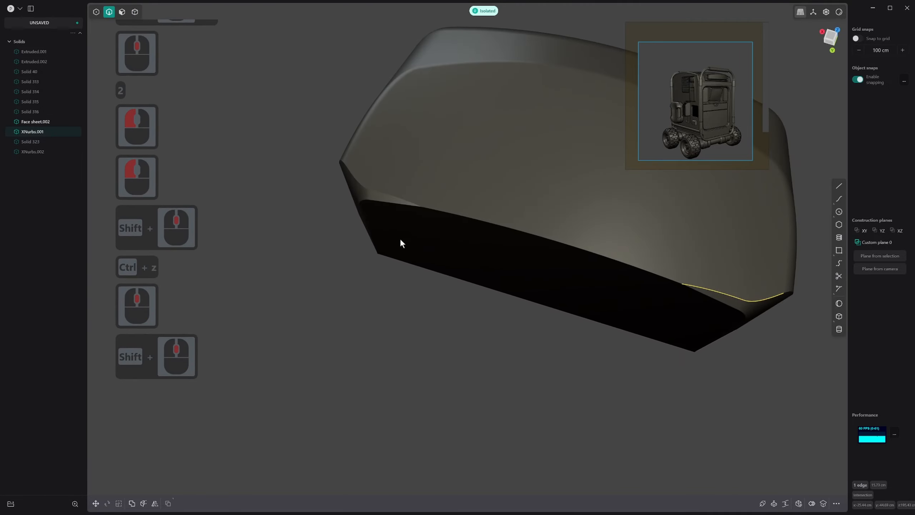
pyautogui.hotkey('alt', 'q')
pyautogui.keyDown('shift'); pyautogui.click(381, 195); pyautogui.keyUp('shift')
pyautogui.keyDown('shift'); pyautogui.moveTo(382, 195); pyautogui.dragTo(434, 254, button='middle'); pyautogui.keyUp('shift')
pyautogui.moveTo(272, 214); pyautogui.dragTo(248, 216)
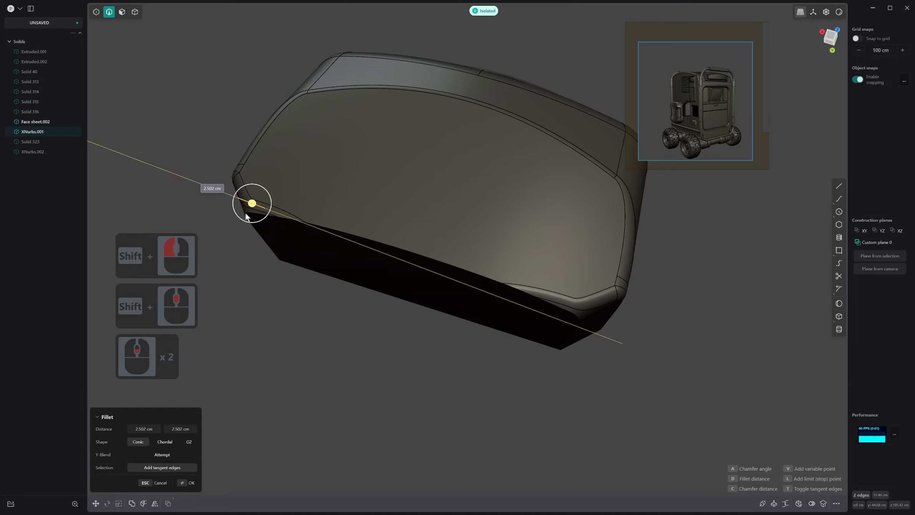
pyautogui.click(243, 212)
pyautogui.rightClick(461, 233)
# Delete the three blend faces around one upper rear corner of the housing
pyautogui.moveTo(461, 234)
pyautogui.mouseDown(button='middle')
pyautogui.moveTo(555, 261)
pyautogui.moveTo(452, 236)
pyautogui.mouseUp(button='middle')
pyautogui.moveTo(453, 236); pyautogui.dragTo(487, 298, button='middle')
pyautogui.scroll(11, 458, 253)
pyautogui.moveTo(462, 249); pyautogui.dragTo(465, 228, button='middle')
pyautogui.scroll(6, 475, 231)
pyautogui.moveTo(465, 229); pyautogui.dragTo(460, 239, button='middle')
pyautogui.press('3')
pyautogui.click(447, 239)
pyautogui.keyDown('shift'); pyautogui.click(465, 253); pyautogui.keyUp('shift')
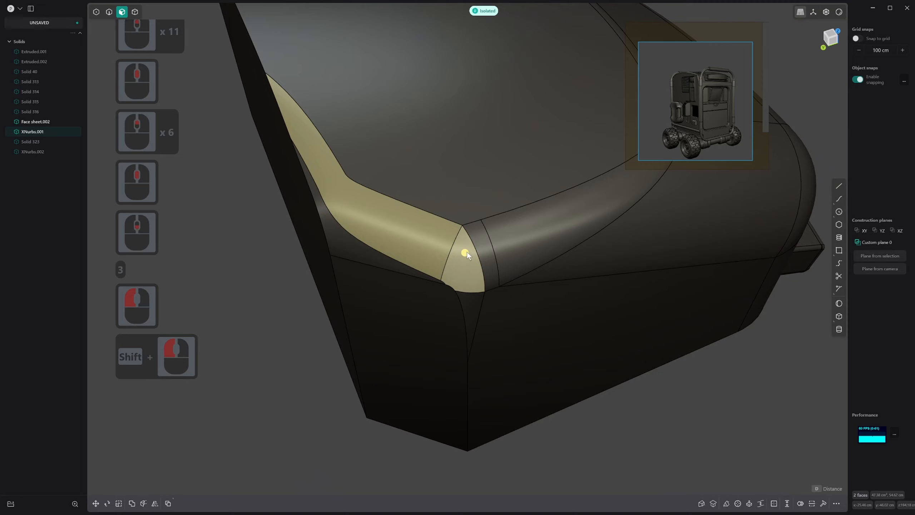
pyautogui.keyDown('shift'); pyautogui.click(485, 245); pyautogui.keyUp('shift')
pyautogui.press('x')
# Try to patch the opened corner with a G2 XNurbs surface, and undo the face deletion
pyautogui.press('2')
pyautogui.click(453, 222)
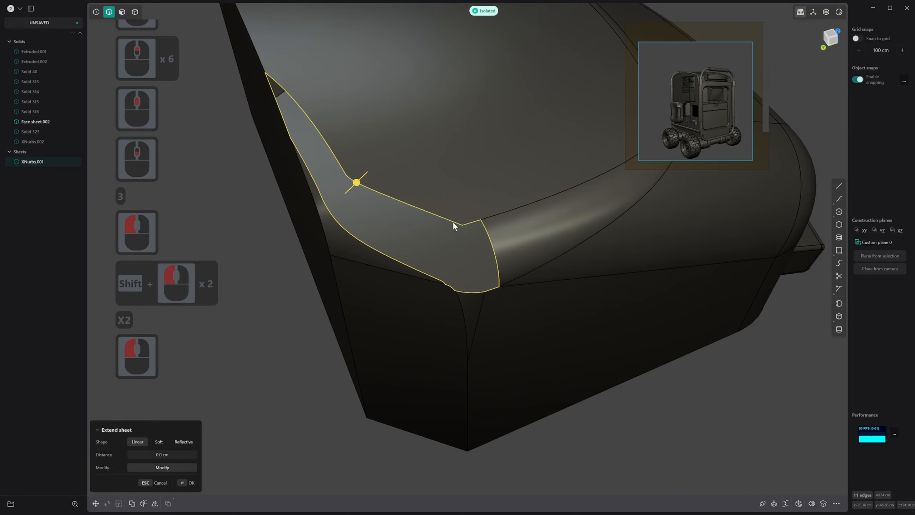
pyautogui.hotkey('alt', 'v')
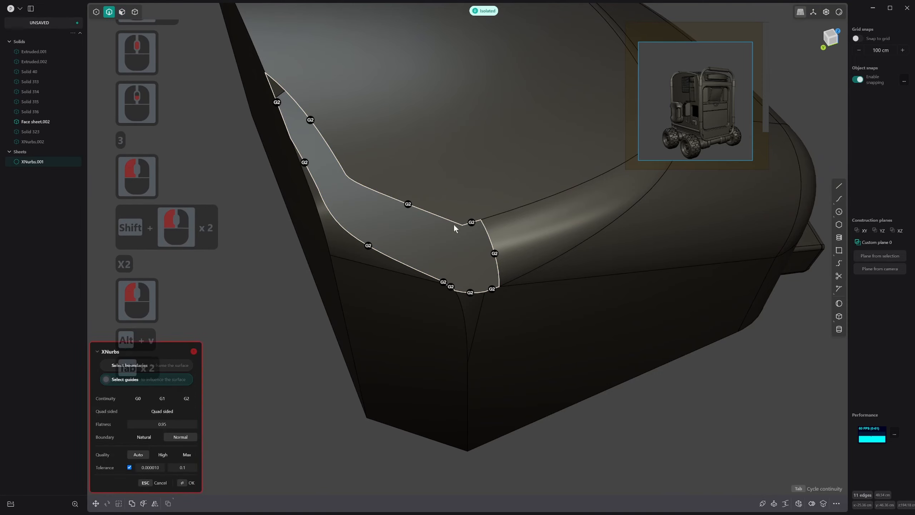
pyautogui.press('Escape')
pyautogui.hotkey('ctrl', 'z')
pyautogui.hotkey('ctrl', 'z')
pyautogui.click(473, 254)
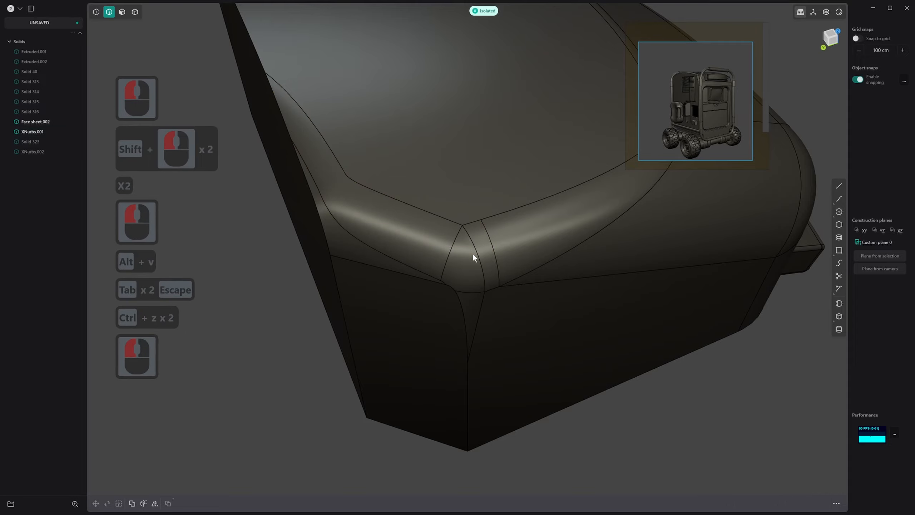
# Fillet the two vertical corner edges on the housing's sides by about 2.2 cm
pyautogui.moveTo(473, 256); pyautogui.dragTo(564, 355, button='middle')
pyautogui.press('2')
pyautogui.click(427, 282)
pyautogui.scroll(-1, 427, 284)
pyautogui.scroll(-20, 429, 319)
pyautogui.keyDown('shift'); pyautogui.scroll(-6, 429, 319); pyautogui.keyUp('shift')
pyautogui.moveTo(564, 355); pyautogui.dragTo(317, 389, button='middle')
pyautogui.keyDown('shift'); pyautogui.click(302, 387); pyautogui.keyUp('shift')
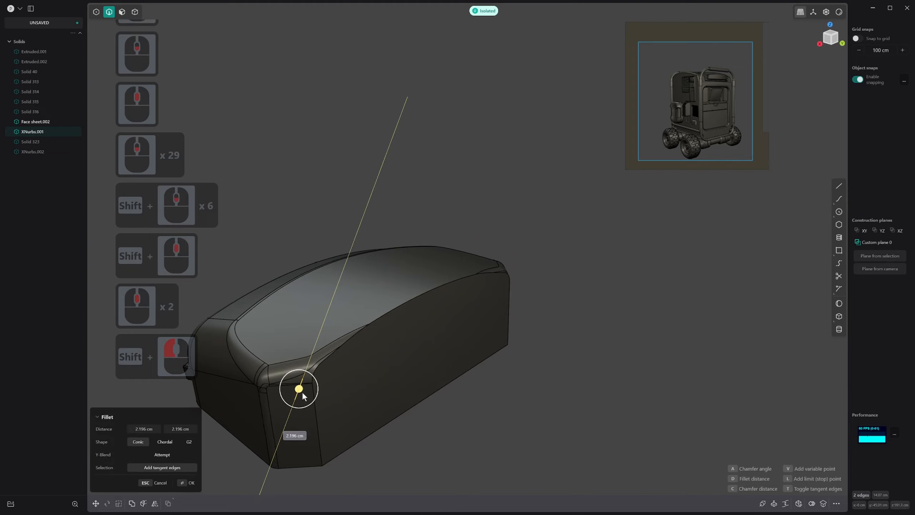
pyautogui.click(303, 393)
pyautogui.rightClick(304, 393)
# Try deleting the three narrow faces at the housing's cut rear corner, and undo the deletion
pyautogui.scroll(-1, 408, 352)
pyautogui.moveTo(530, 357); pyautogui.dragTo(504, 353, button='middle')
pyautogui.scroll(7, 542, 389)
pyautogui.moveTo(536, 381); pyautogui.dragTo(452, 320, button='middle')
pyautogui.scroll(13, 512, 372)
pyautogui.press('3')
pyautogui.click(492, 389)
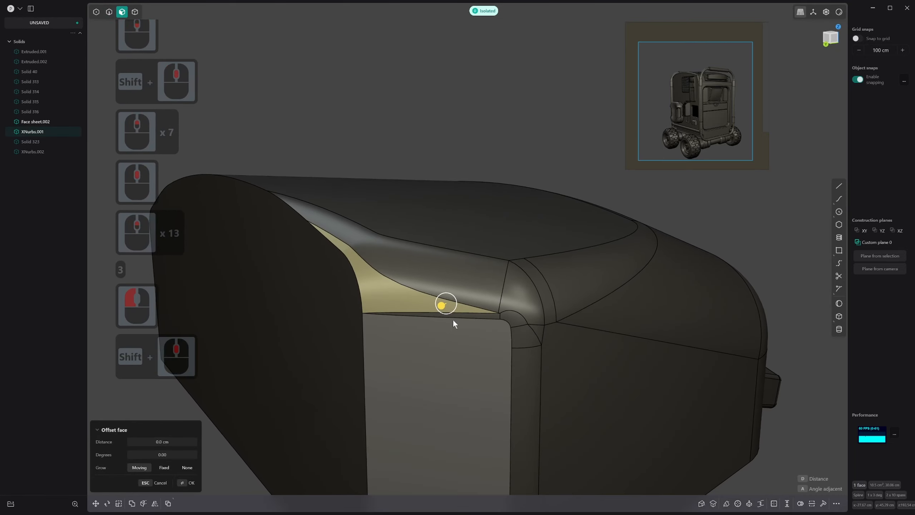
pyautogui.keyDown('shift'); pyautogui.click(486, 313); pyautogui.keyUp('shift')
pyautogui.keyDown('shift'); pyautogui.click(485, 351); pyautogui.keyUp('shift')
pyautogui.scroll(-14, 484, 355)
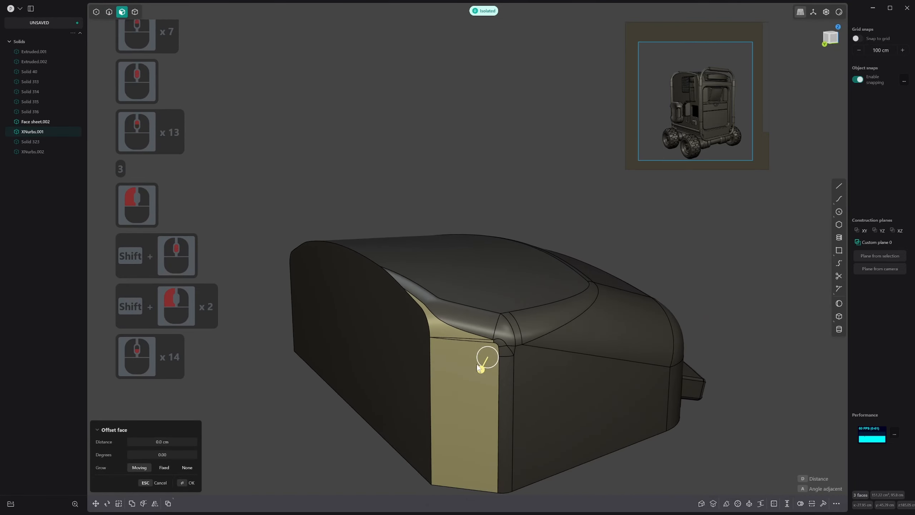
pyautogui.middleClick(483, 358)
pyautogui.press('x')
pyautogui.hotkey('ctrl', 'z')
# Leave isolation so the whole rover is shown, and bring the housing's rear side into close view
pyautogui.scroll(-1, 510, 350)
pyautogui.moveTo(512, 350); pyautogui.dragTo(474, 344, button='middle')
pyautogui.click(565, 276)
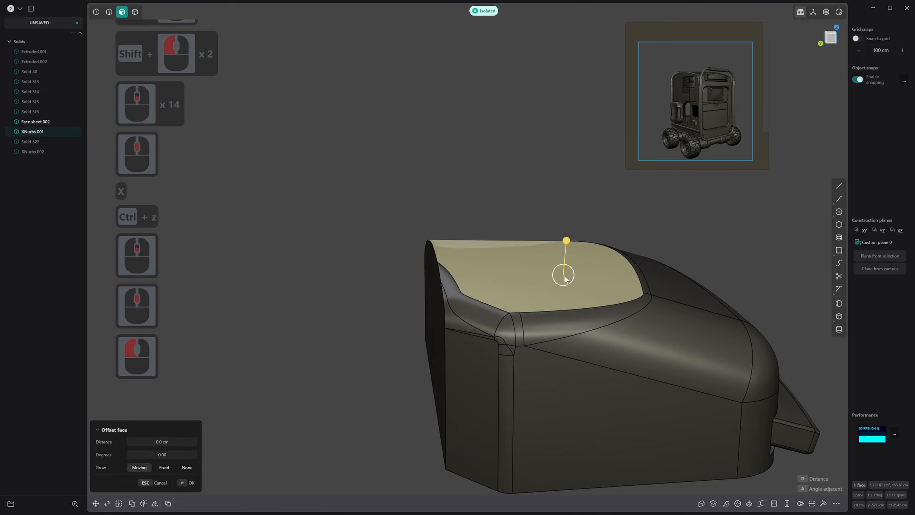
pyautogui.scroll(-9, 382, 256)
pyautogui.keyDown('shift'); pyautogui.scroll(-2, 406, 258); pyautogui.keyUp('shift')
pyautogui.keyDown('shift'); pyautogui.moveTo(406, 258); pyautogui.dragTo(357, 259, button='middle'); pyautogui.keyUp('shift')
pyautogui.click(616, 216)
pyautogui.moveTo(615, 216); pyautogui.dragTo(559, 245, button='middle')
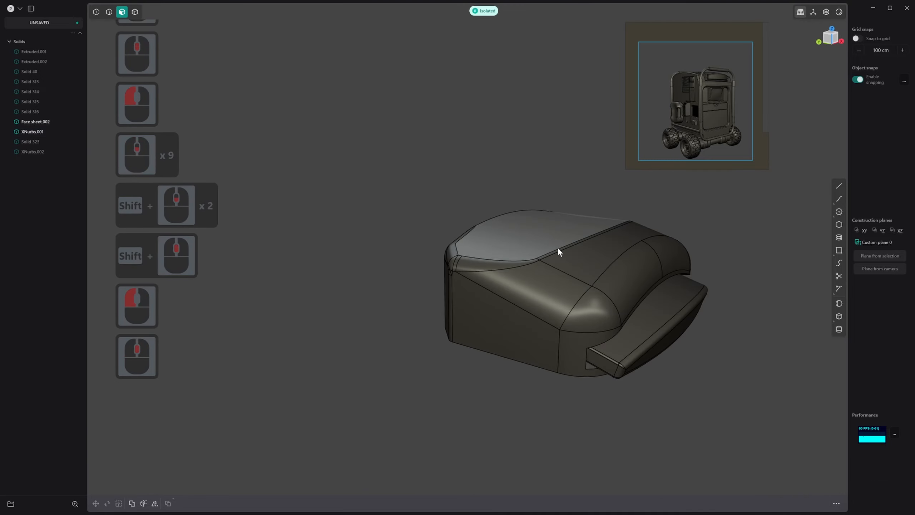
pyautogui.press('.')
pyautogui.scroll(-1, 638, 128)
pyautogui.moveTo(631, 144); pyautogui.dragTo(599, 155, button='middle')
pyautogui.scroll(-4, 539, 279)
pyautogui.keyDown('shift'); pyautogui.moveTo(545, 279); pyautogui.dragTo(350, 234, button='middle'); pyautogui.keyUp('shift')
pyautogui.keyDown('shift'); pyautogui.moveTo(682, 239); pyautogui.dragTo(447, 258, button='middle'); pyautogui.keyUp('shift')
pyautogui.moveTo(577, 200); pyautogui.dragTo(659, 191, button='middle')
# Try a chamfer of about 1.06 cm with the Apex shape on the housing's rear upper edge, and undo it
pyautogui.press('2')
pyautogui.click(656, 188)
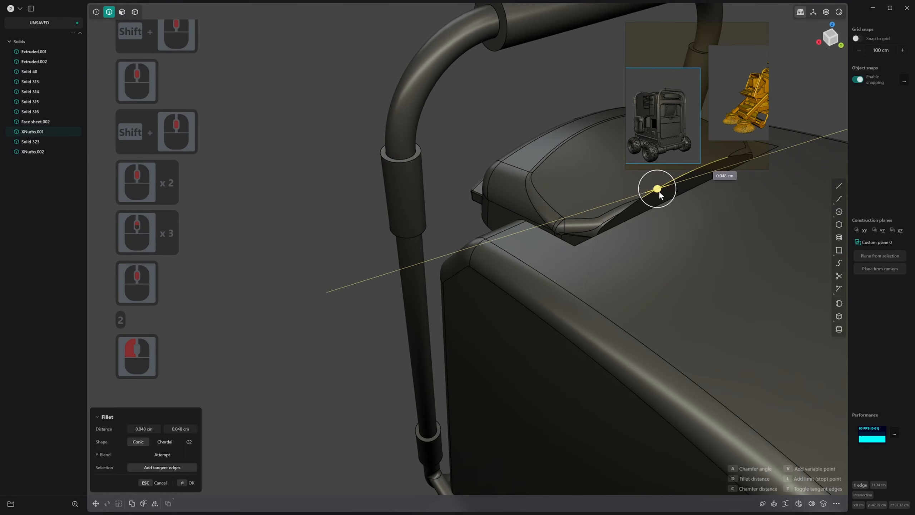
pyautogui.moveTo(655, 185); pyautogui.dragTo(652, 177)
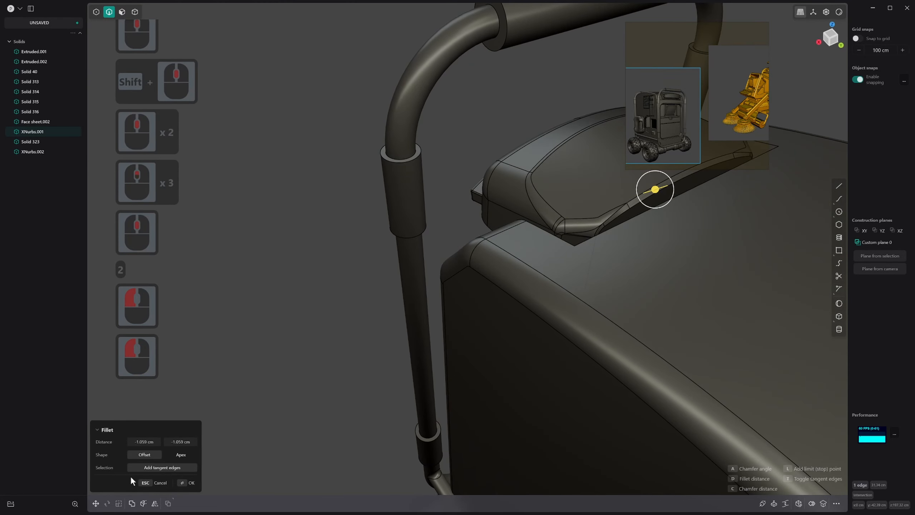
pyautogui.click(180, 457)
pyautogui.moveTo(698, 285); pyautogui.dragTo(689, 293, button='middle')
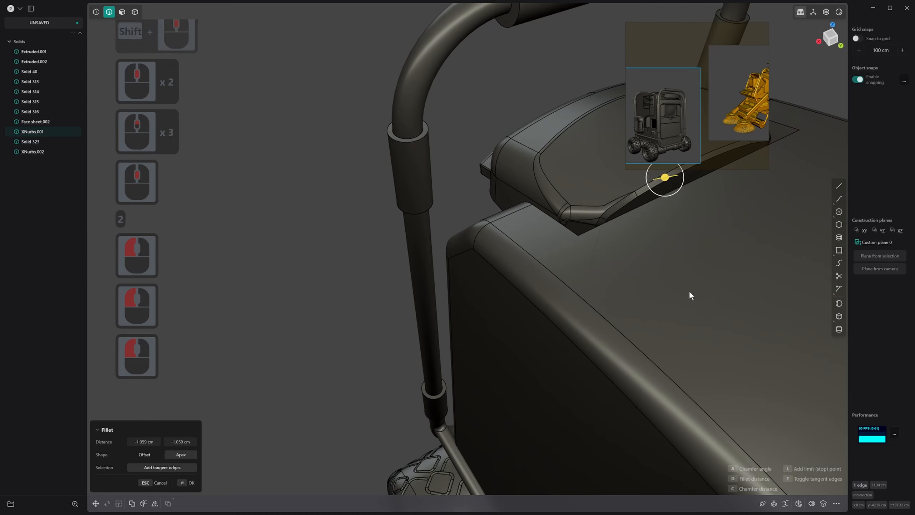
pyautogui.moveTo(665, 177); pyautogui.dragTo(664, 178)
pyautogui.hotkey('ctrl', 'z')
# Chamfer the housing's rear upper edge by about 1.79 cm using the Apex shape
pyautogui.click(667, 176)
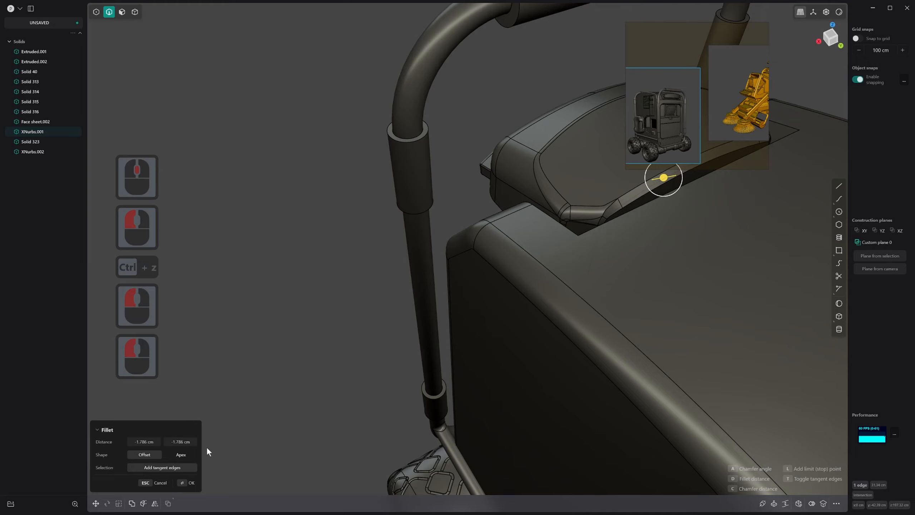
pyautogui.click(173, 455)
pyautogui.moveTo(554, 236); pyautogui.dragTo(593, 251, button='middle')
pyautogui.rightClick(617, 233)
pyautogui.scroll(-17, 616, 238)
pyautogui.keyDown('shift'); pyautogui.middleClick(594, 251); pyautogui.keyUp('shift')
# Fillet the long edge bordering the housing's rear chamfer by about 1.95 cm and check the result against the body
pyautogui.press('2')
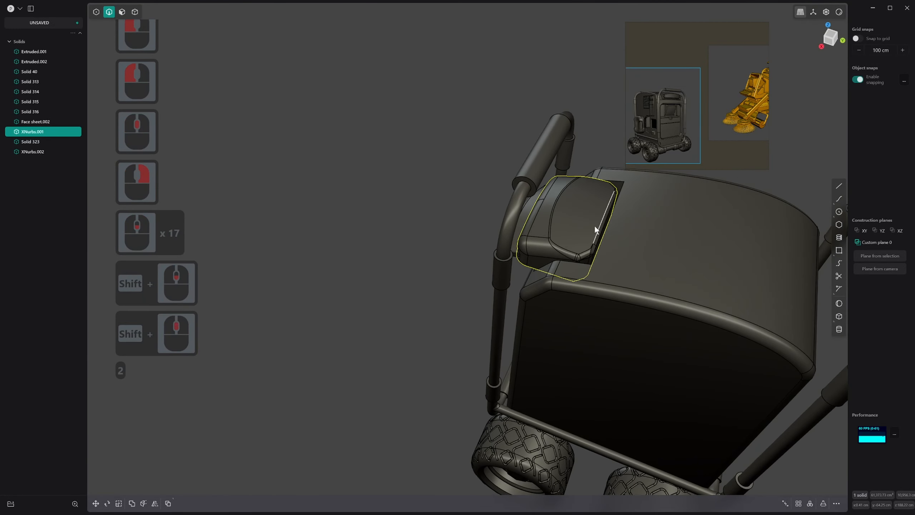
pyautogui.click(597, 228)
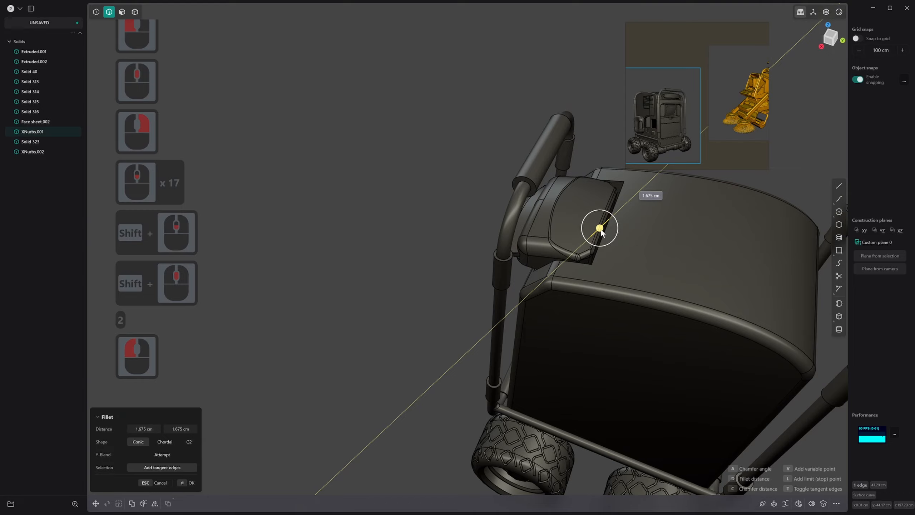
pyautogui.click(600, 228)
pyautogui.scroll(20, 591, 224)
pyautogui.middleClick(579, 219)
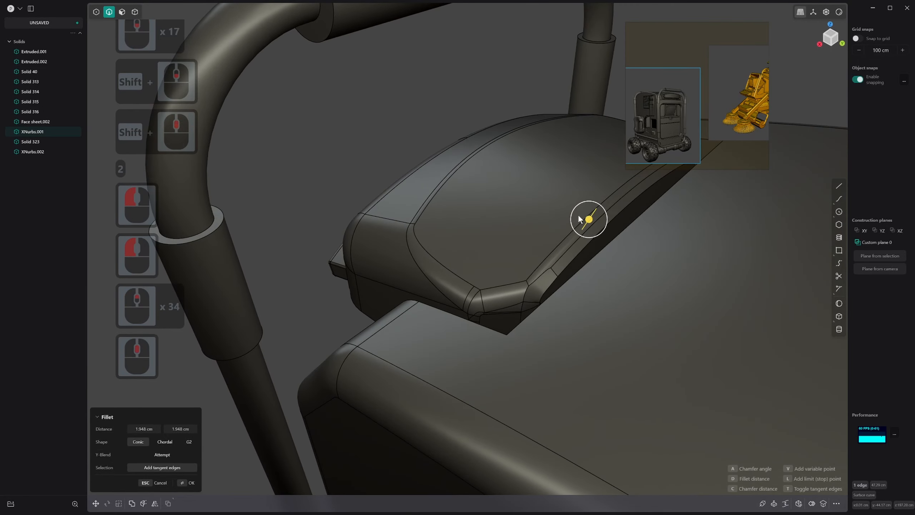
pyautogui.rightClick(579, 219)
pyautogui.scroll(-20, 577, 234)
pyautogui.middleClick(745, 180)
pyautogui.click(563, 280)
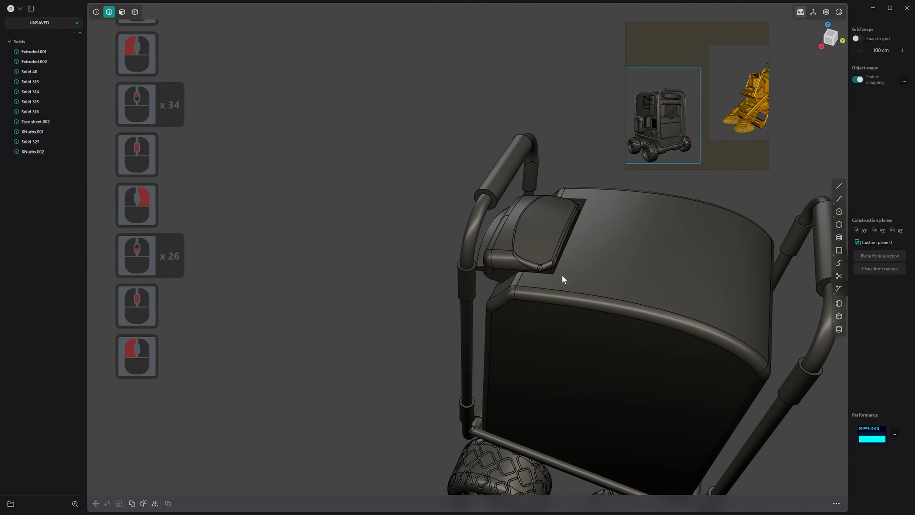
pyautogui.moveTo(563, 276); pyautogui.dragTo(574, 221, button='middle')
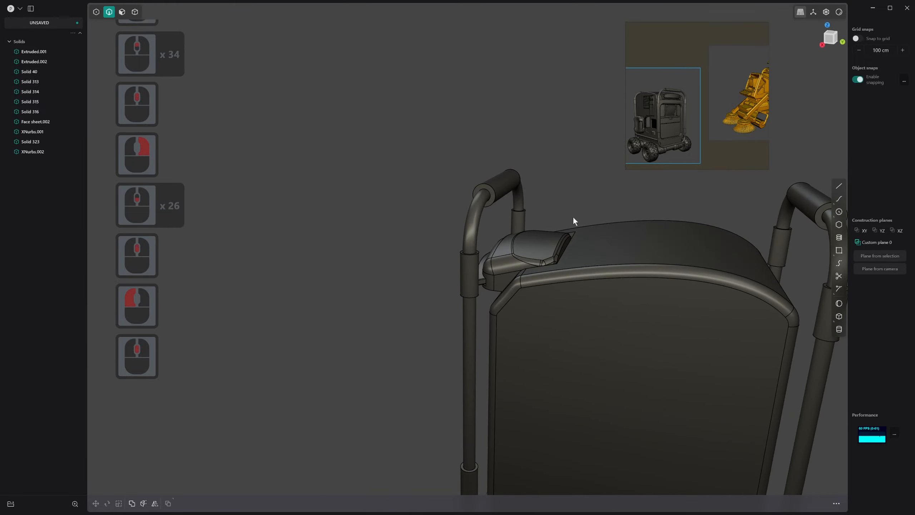
# Try the dark glossy matcap on the rover, and switch the viewport to the blue-grey metallic matcap
pyautogui.rightClick(841, 14)
pyautogui.click(840, 39)
pyautogui.moveTo(682, 218); pyautogui.dragTo(785, 202, button='middle')
pyautogui.rightClick(839, 12)
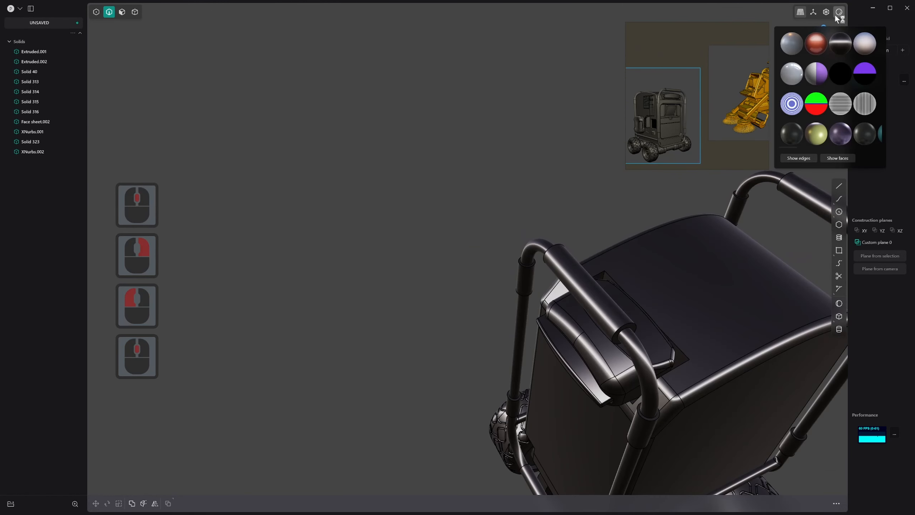
pyautogui.click(796, 42)
# Delete the loose leftover solid lying below the rover
pyautogui.scroll(-8, 641, 191)
pyautogui.keyDown('shift'); pyautogui.moveTo(638, 253); pyautogui.dragTo(616, 223, button='middle'); pyautogui.keyUp('shift')
pyautogui.moveTo(616, 224); pyautogui.dragTo(526, 267, button='middle')
pyautogui.keyDown('shift'); pyautogui.moveTo(526, 267); pyautogui.dragTo(501, 168, button='middle'); pyautogui.keyUp('shift')
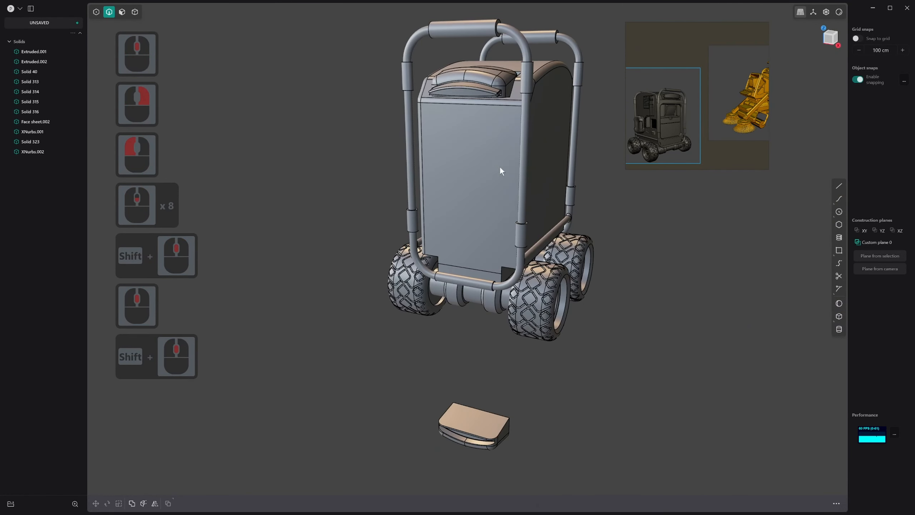
pyautogui.moveTo(495, 431); pyautogui.dragTo(512, 415, button='middle')
pyautogui.press('4')
pyautogui.click(496, 441)
pyautogui.press('x')
# Examine the rover's body from several angles and compare its tall flat end panel with the enlarged reference image
pyautogui.moveTo(512, 414); pyautogui.dragTo(526, 360, button='middle')
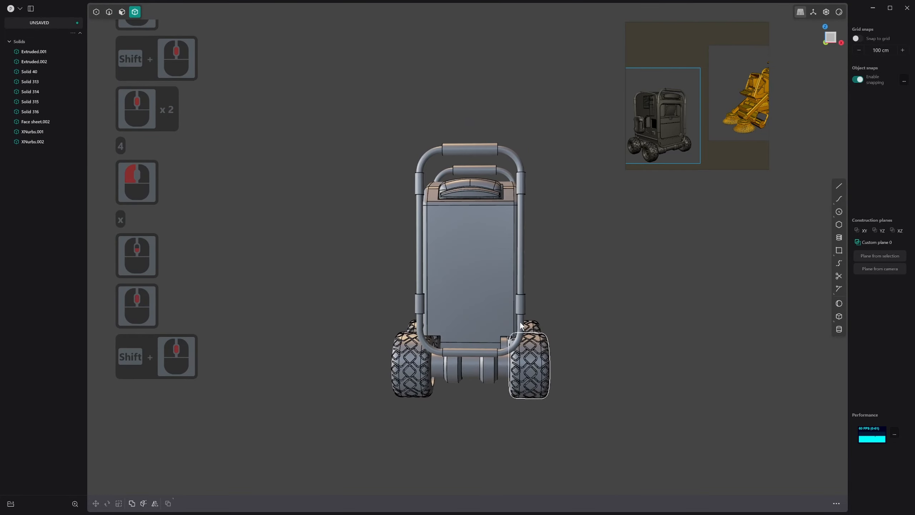
pyautogui.scroll(9, 529, 302)
pyautogui.moveTo(529, 302); pyautogui.dragTo(545, 313, button='middle')
pyautogui.keyDown('shift'); pyautogui.moveTo(545, 313); pyautogui.dragTo(608, 383, button='middle'); pyautogui.keyUp('shift')
pyautogui.moveTo(589, 348); pyautogui.dragTo(642, 382, button='middle')
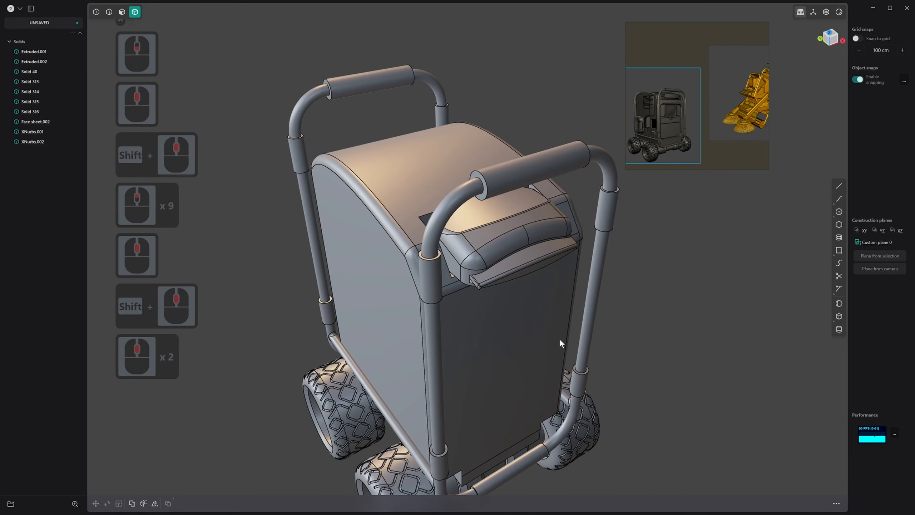
pyautogui.moveTo(559, 339); pyautogui.dragTo(688, 254, button='middle')
pyautogui.click(683, 130)
pyautogui.press('space')
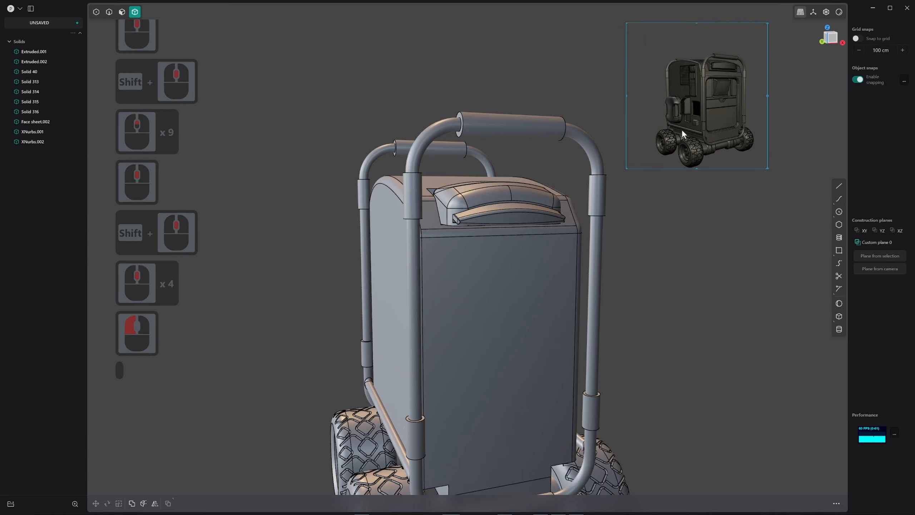
pyautogui.scroll(3, 690, 127)
pyautogui.moveTo(689, 127)
pyautogui.mouseDown(button='middle')
pyautogui.moveTo(697, 144)
pyautogui.moveTo(680, 131)
pyautogui.mouseUp(button='middle')
pyautogui.scroll(2, 697, 144)
pyautogui.scroll(-2, 680, 130)
pyautogui.scroll(-2, 680, 130)
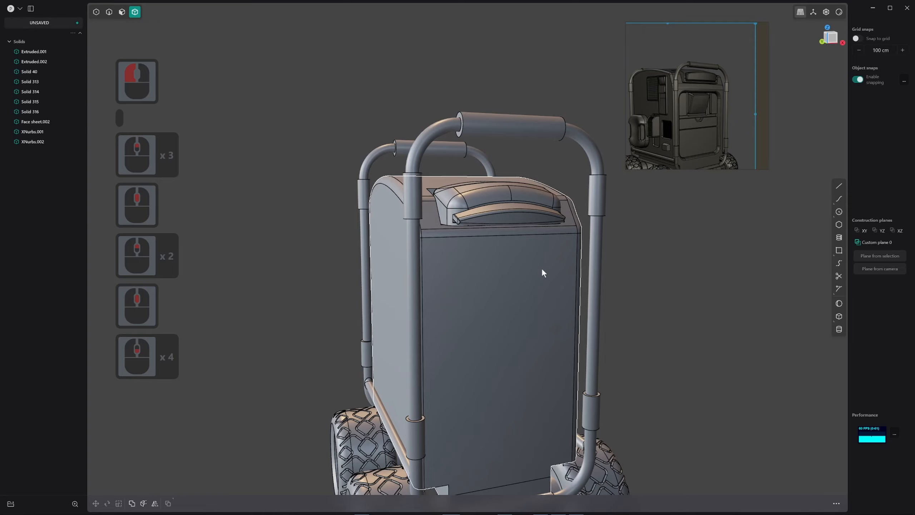
# In the front view, draw a centre-based upright rectangle on the body's tall flat face, inset from its side edges
pyautogui.moveTo(539, 287); pyautogui.dragTo(497, 237, button='middle')
pyautogui.scroll(4, 529, 284)
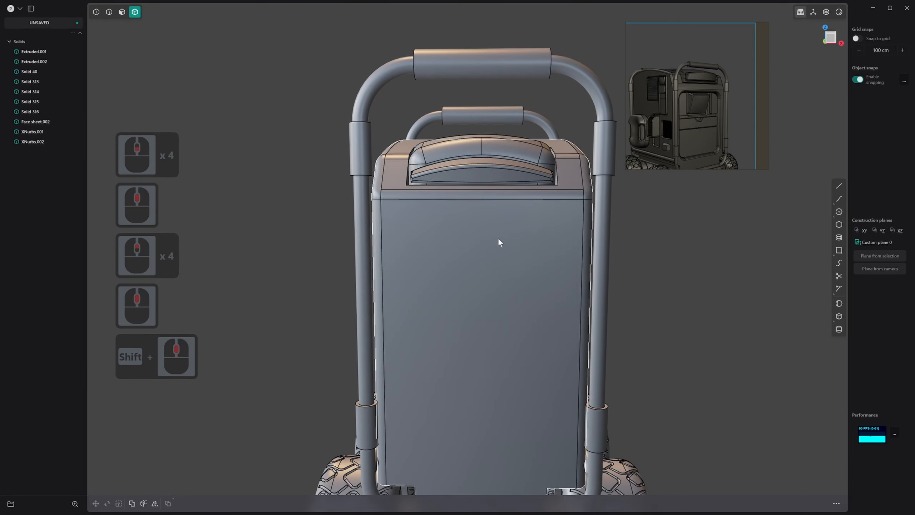
pyautogui.press('1')
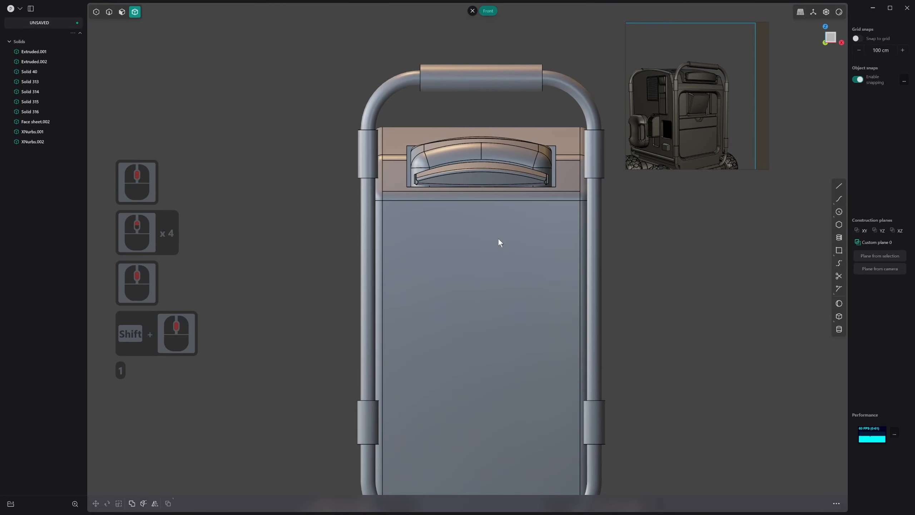
pyautogui.click(839, 250)
pyautogui.scroll(-2, 600, 388)
pyautogui.keyDown('shift'); pyautogui.moveTo(484, 291); pyautogui.dragTo(476, 227, button='middle'); pyautogui.keyUp('shift')
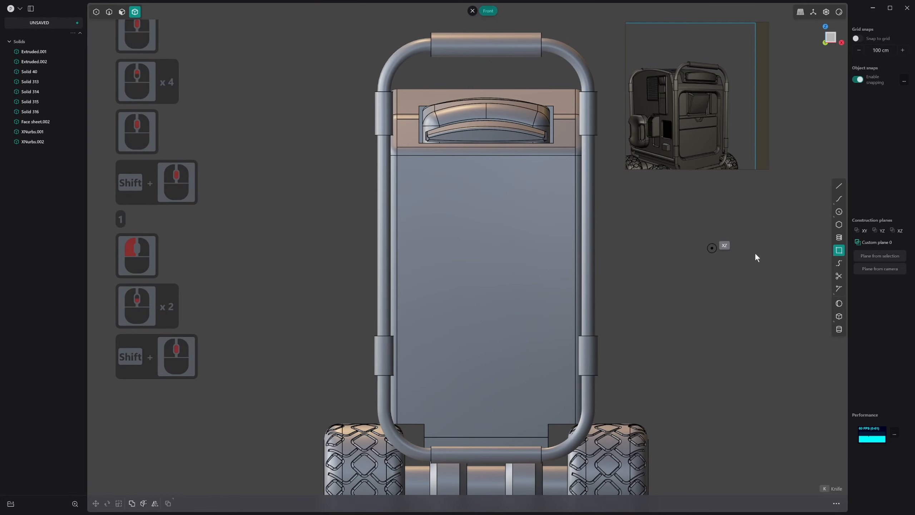
pyautogui.click(487, 295)
pyautogui.press('c')
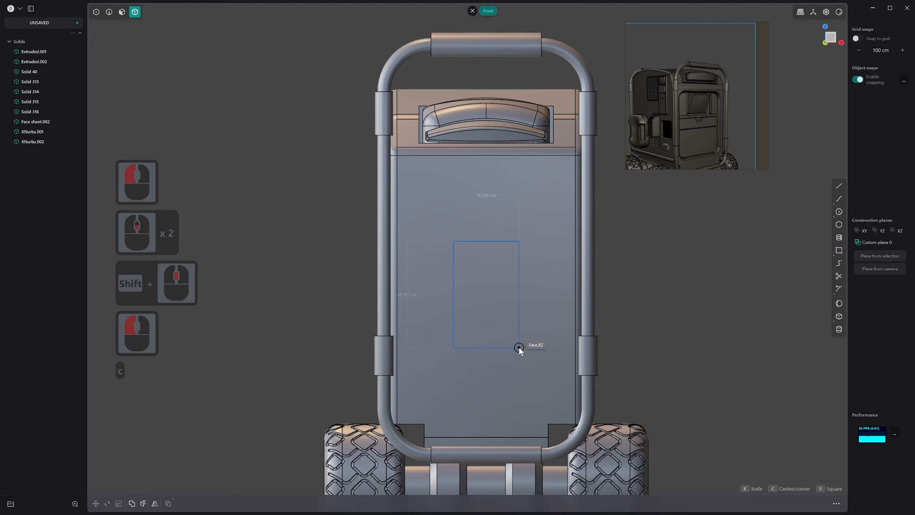
pyautogui.click(566, 399)
pyautogui.rightClick(562, 393)
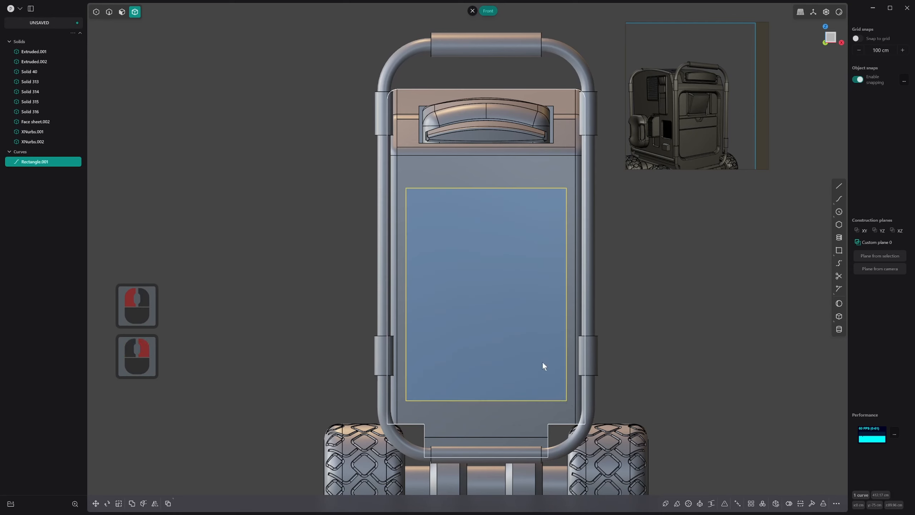
# Raise the rectangle by about 17.1 cm and stretch its lower edge downward towards the wheel cutouts
pyautogui.press('g')
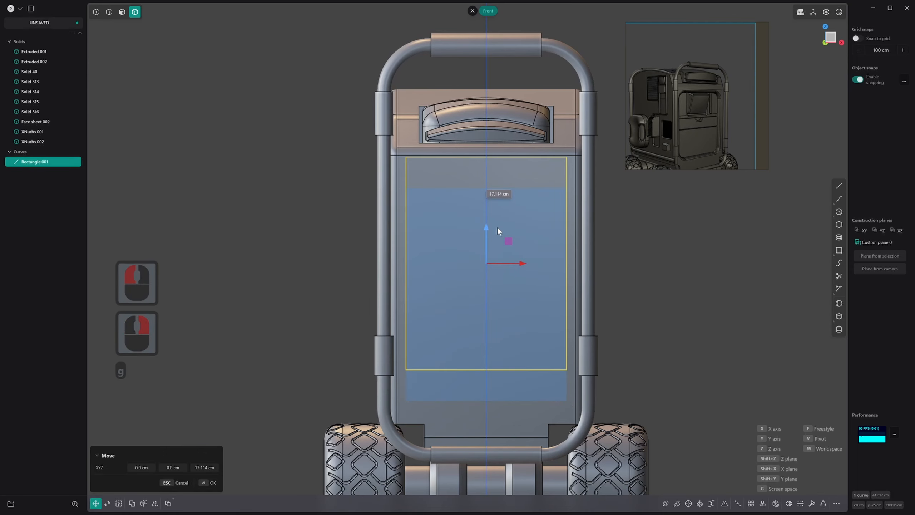
pyautogui.click(497, 227)
pyautogui.press('1')
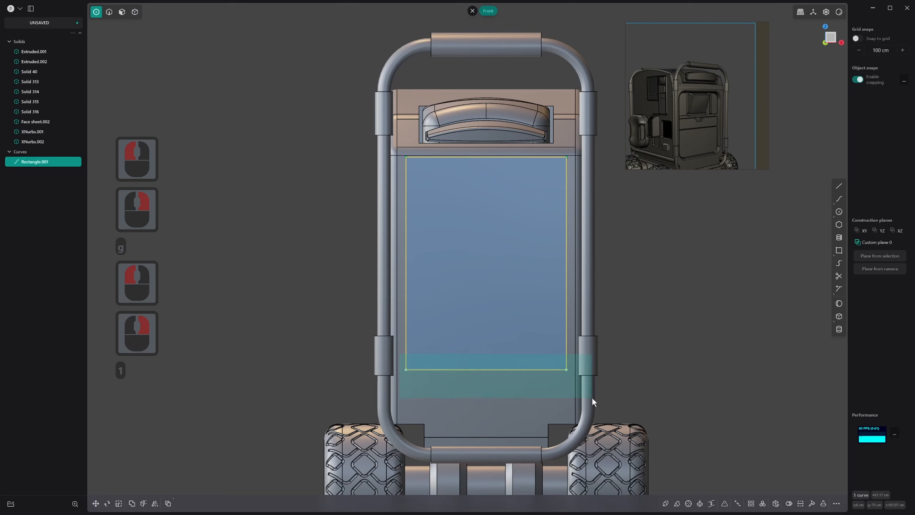
pyautogui.click(559, 369)
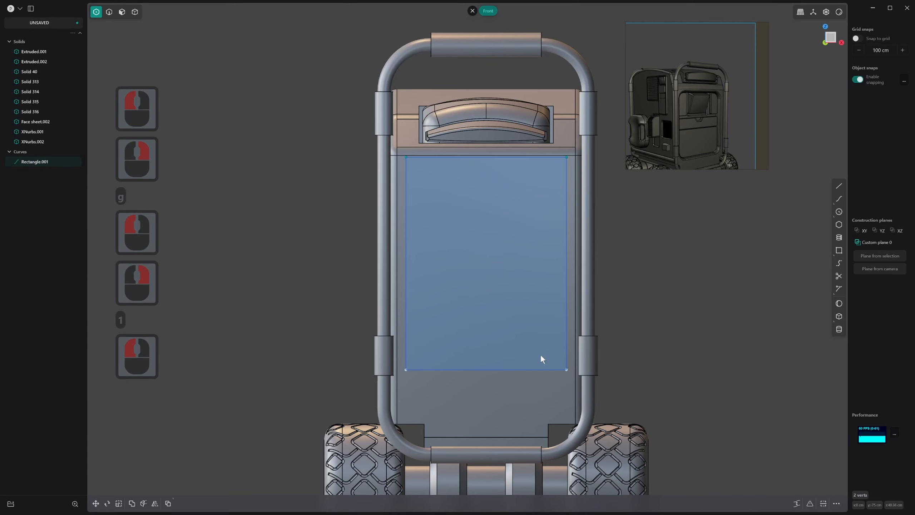
pyautogui.press('g')
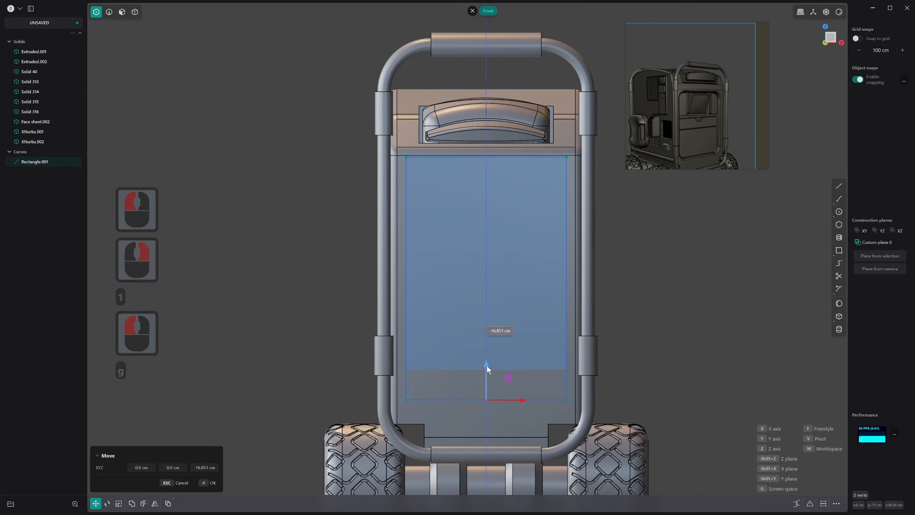
pyautogui.click(486, 373)
pyautogui.moveTo(460, 405); pyautogui.dragTo(459, 428, button='right')
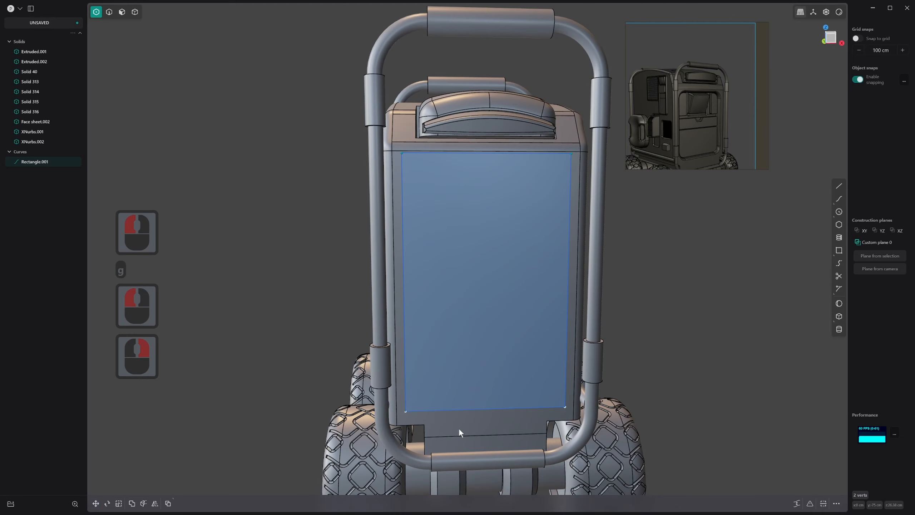
# Fillet all four corners of the rectangle by about 9.05 cm
pyautogui.middleClick(469, 413)
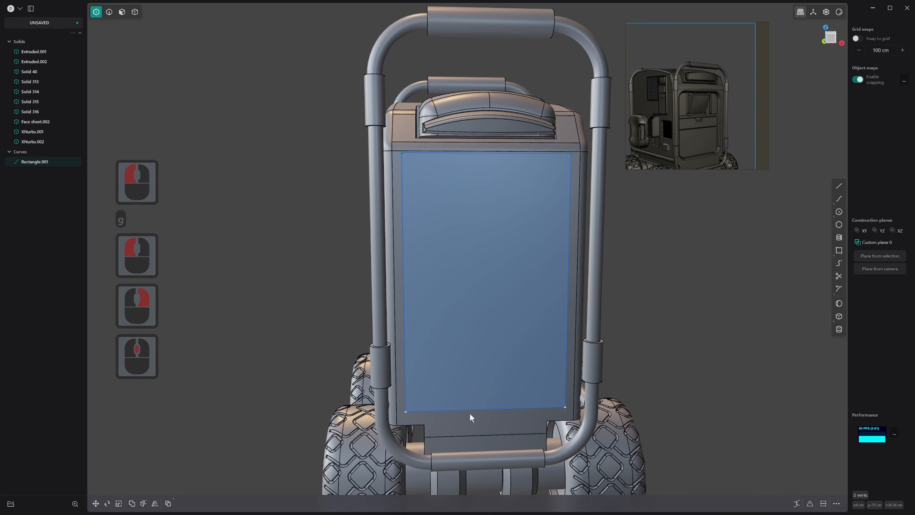
pyautogui.keyDown('shift'); pyautogui.click(593, 178); pyautogui.keyUp('shift')
pyautogui.press('b')
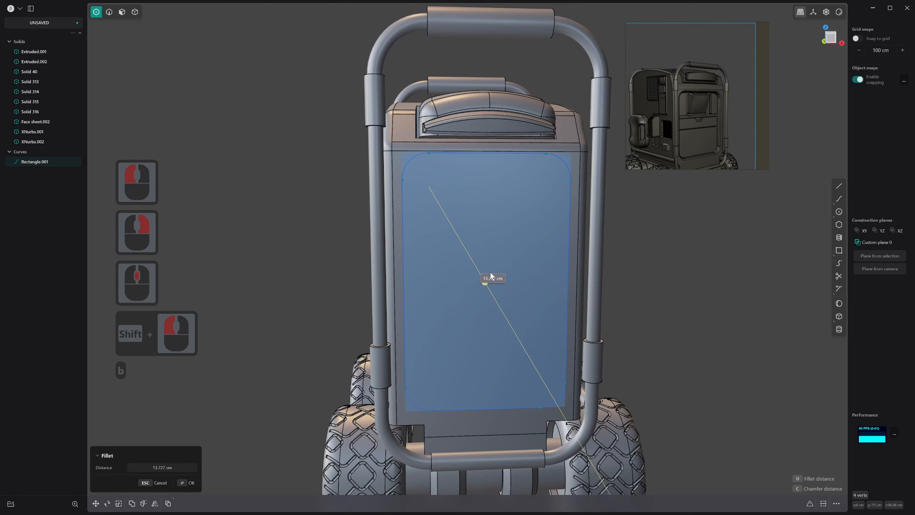
pyautogui.click(491, 273)
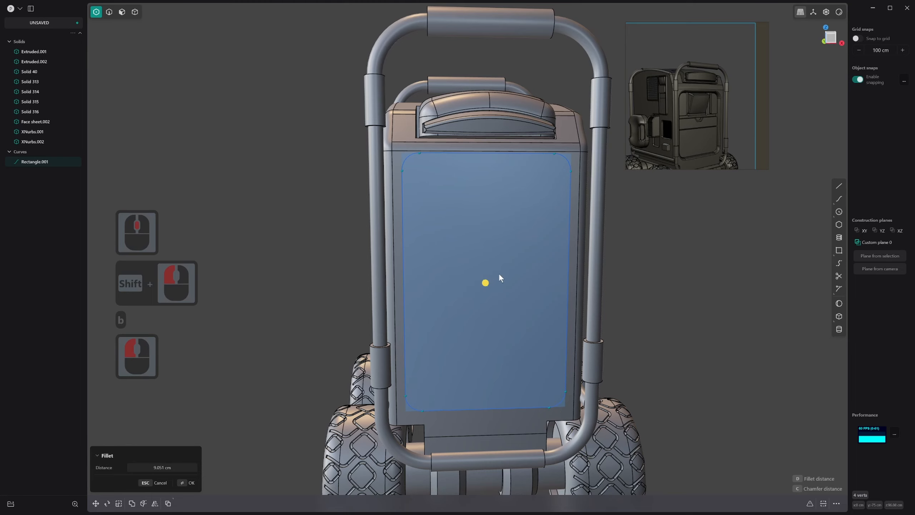
pyautogui.moveTo(499, 273); pyautogui.dragTo(528, 287, button='middle')
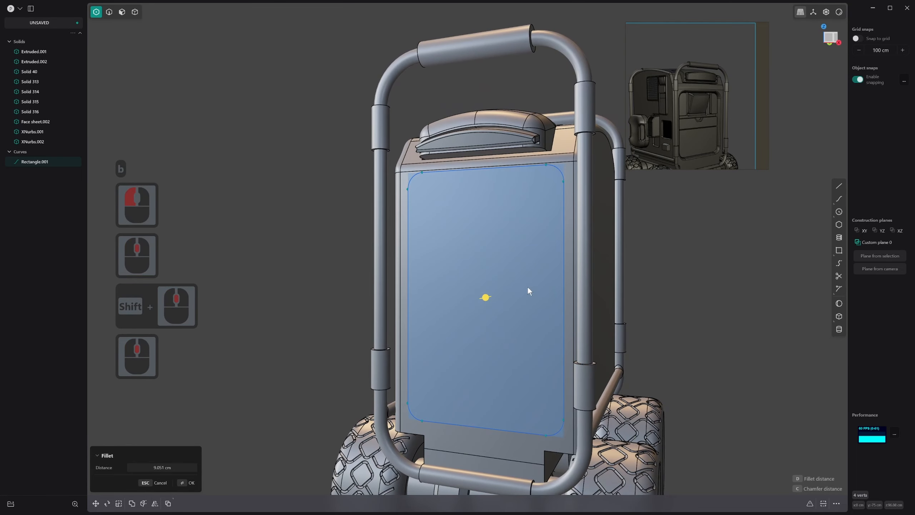
pyautogui.rightClick(406, 160)
# Lower the rounded rectangle's upper edge vertices by about 2.95 cm
pyautogui.click(568, 208)
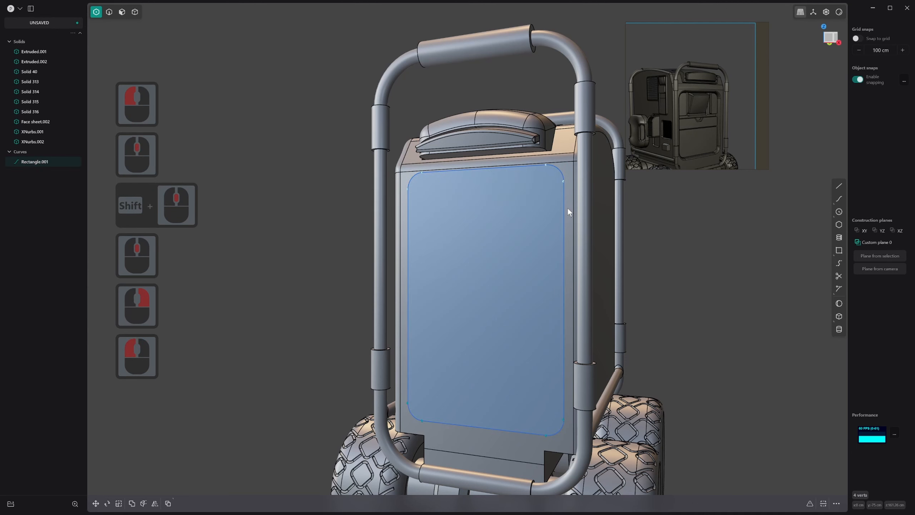
pyautogui.press('g')
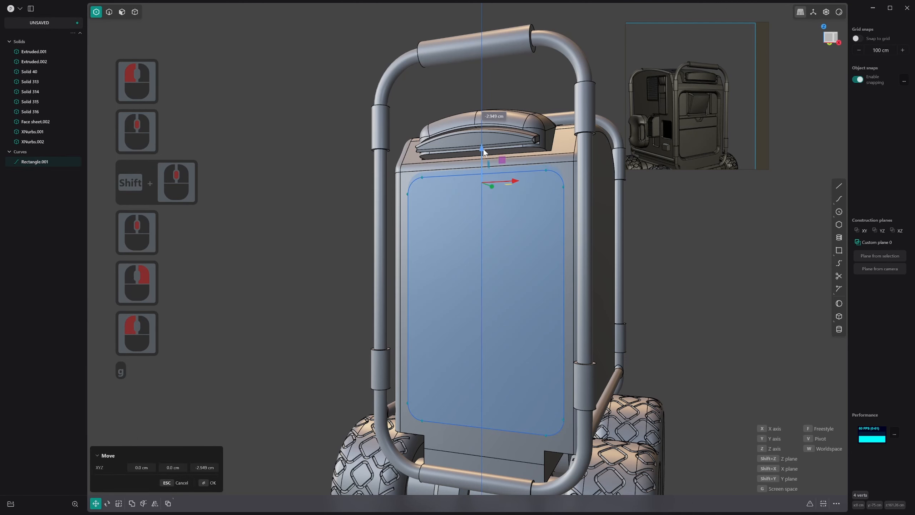
pyautogui.click(485, 153)
pyautogui.rightClick(486, 156)
pyautogui.moveTo(487, 157); pyautogui.dragTo(462, 245, button='middle')
pyautogui.press('3')
pyautogui.click(474, 218)
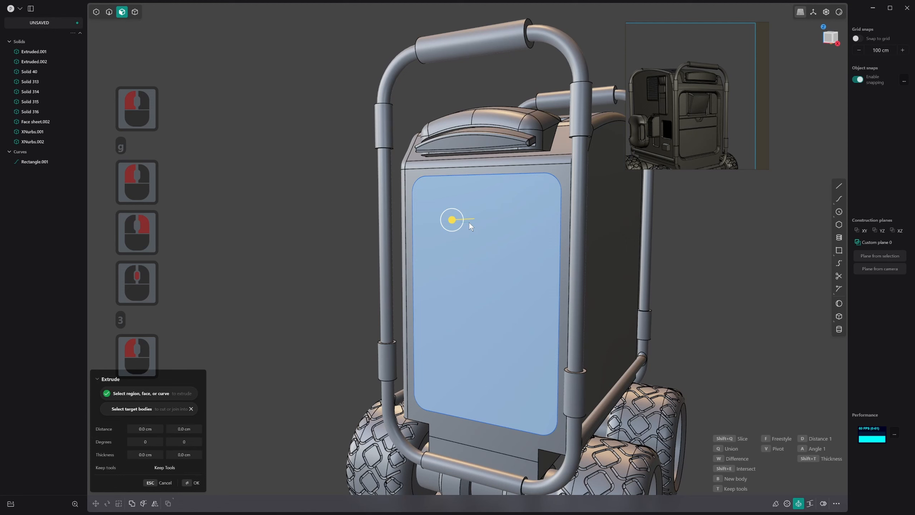
pyautogui.click(469, 222)
pyautogui.press('q')
pyautogui.click(586, 239)
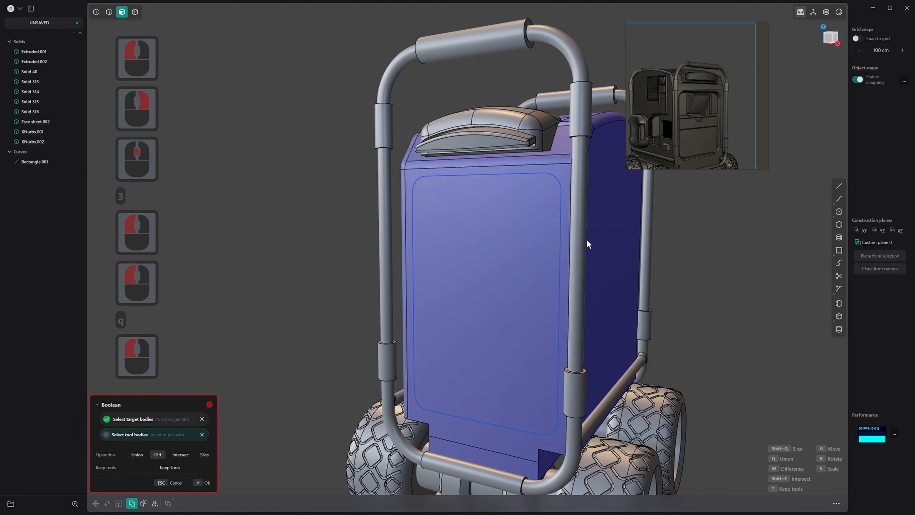
pyautogui.press('w')
pyautogui.press('Escape')
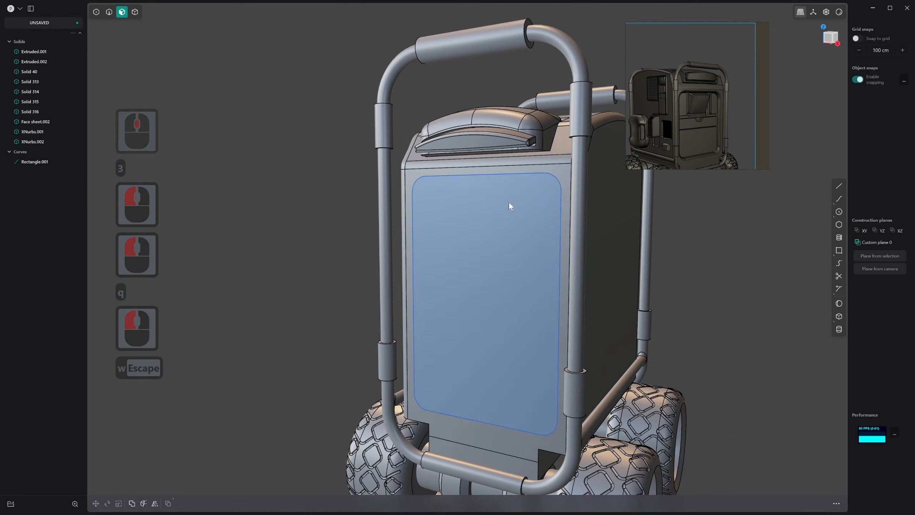
# Extrude the rounded rectangle region about 10.17 cm into the body as a Difference cut to form a recess
pyautogui.click(498, 209)
pyautogui.moveTo(491, 204); pyautogui.dragTo(500, 205)
pyautogui.press('w')
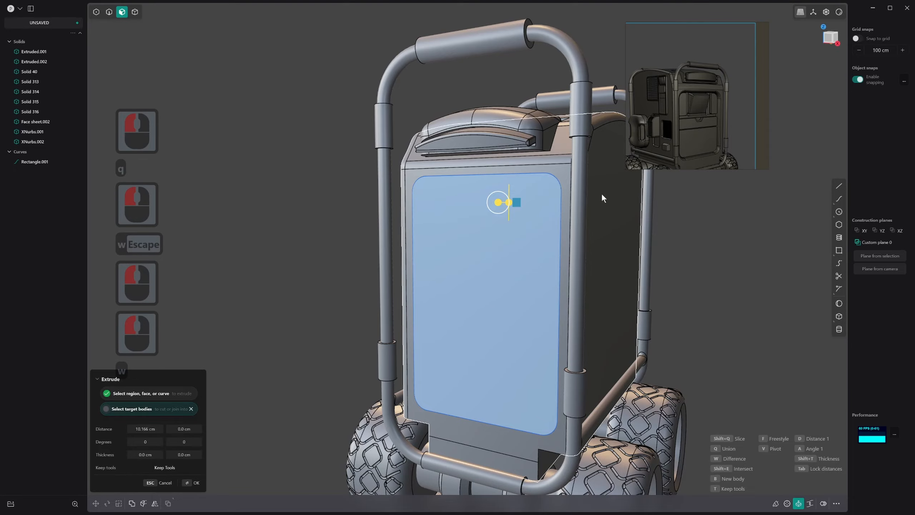
pyautogui.click(602, 195)
pyautogui.moveTo(424, 276)
pyautogui.mouseDown(button='middle')
pyautogui.moveTo(463, 278)
pyautogui.moveTo(507, 258)
pyautogui.moveTo(496, 290)
pyautogui.moveTo(439, 281)
pyautogui.moveTo(466, 234)
pyautogui.moveTo(423, 295)
pyautogui.moveTo(439, 283)
pyautogui.mouseUp(button='middle')
pyautogui.scroll(-5, 507, 257)
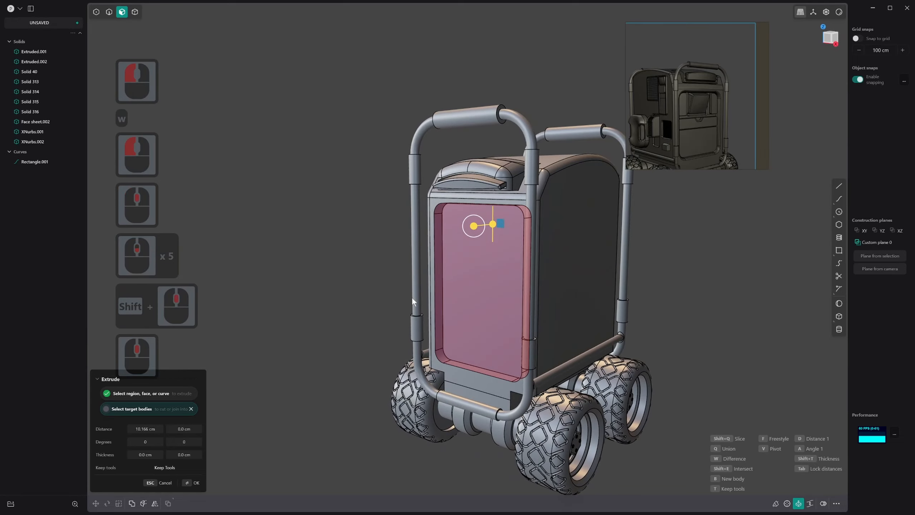
pyautogui.rightClick(440, 284)
# Delete the rounded rectangle curve left around the recess opening
pyautogui.scroll(20, 439, 282)
pyautogui.press('2')
pyautogui.click(484, 141)
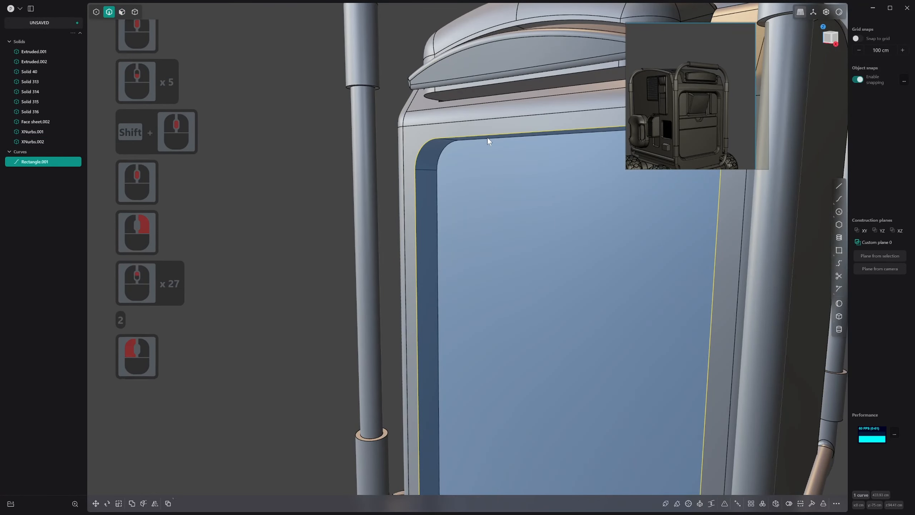
pyautogui.press('x')
# Move the recess's upper wall and both upper corner faces down by about 2 cm along Z
pyautogui.moveTo(462, 145); pyautogui.dragTo(439, 150, button='middle')
pyautogui.press('3')
pyautogui.click(439, 150)
pyautogui.keyDown('shift'); pyautogui.click(510, 146); pyautogui.keyUp('shift')
pyautogui.scroll(-4, 442, 206)
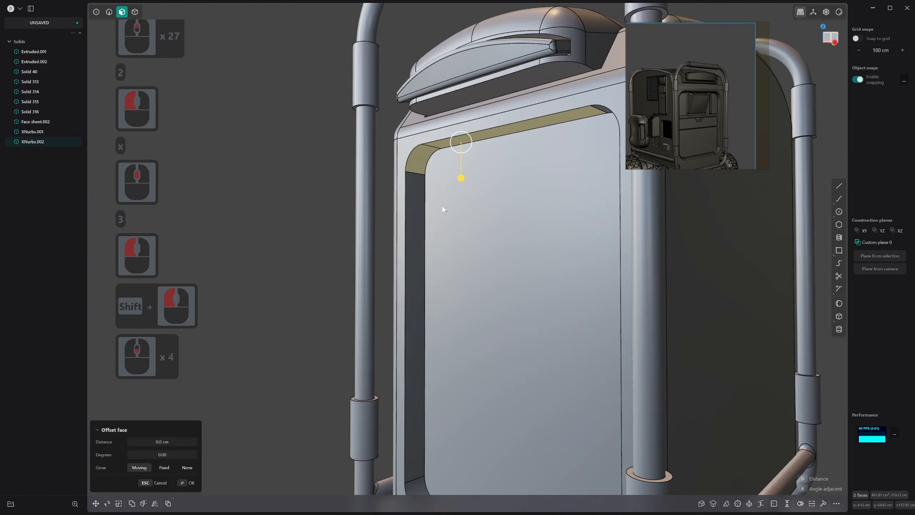
pyautogui.keyDown('shift'); pyautogui.moveTo(442, 207); pyautogui.dragTo(494, 208, button='middle'); pyautogui.keyUp('shift')
pyautogui.moveTo(493, 208); pyautogui.dragTo(598, 199, button='middle')
pyautogui.keyDown('shift'); pyautogui.click(534, 112); pyautogui.keyUp('shift')
pyautogui.moveTo(533, 112); pyautogui.dragTo(521, 129, button='middle')
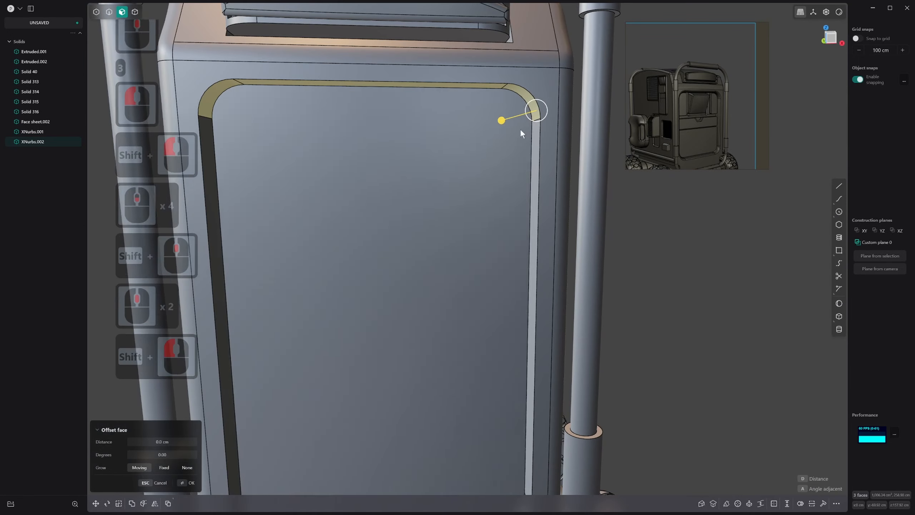
pyautogui.press('g')
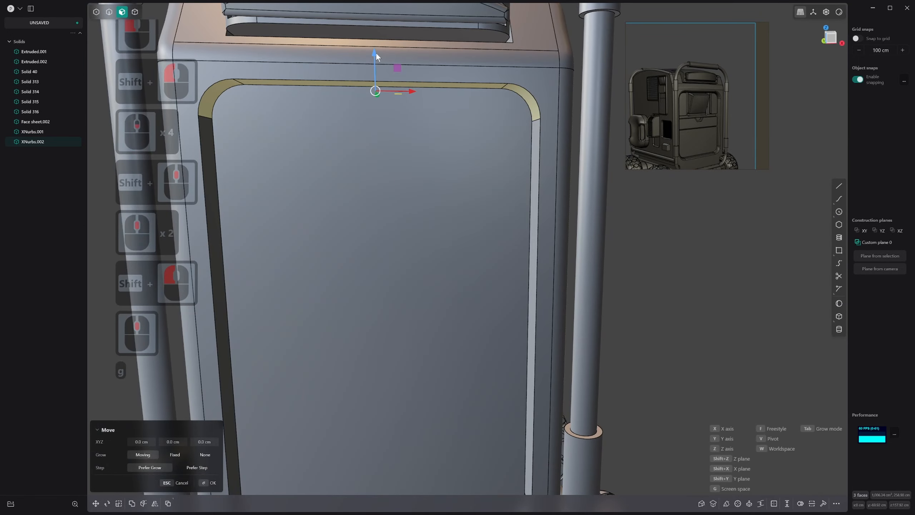
pyautogui.moveTo(376, 52)
pyautogui.mouseDown()
pyautogui.moveTo(372, 74)
pyautogui.moveTo(374, 60)
pyautogui.mouseUp()
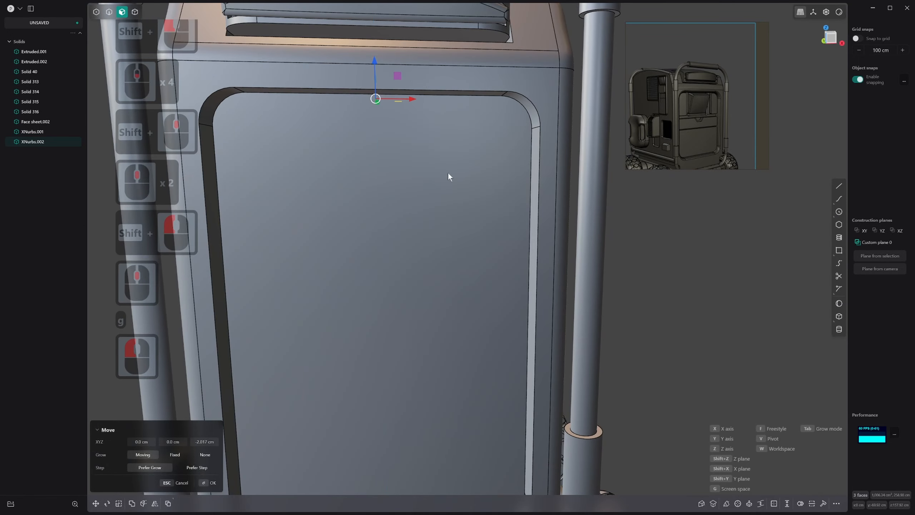
pyautogui.scroll(-4, 448, 173)
pyautogui.moveTo(448, 172); pyautogui.dragTo(400, 191, button='middle')
pyautogui.scroll(-16, 469, 196)
pyautogui.keyDown('shift'); pyautogui.moveTo(472, 332); pyautogui.dragTo(501, 201, button='middle'); pyautogui.keyUp('shift')
pyautogui.keyDown('shift'); pyautogui.scroll(3, 452, 199); pyautogui.keyUp('shift')
pyautogui.scroll(9, 392, 306)
pyautogui.scroll(-1, 393, 306)
pyautogui.moveTo(392, 306); pyautogui.dragTo(393, 309, button='middle')
pyautogui.rightClick(395, 313)
pyautogui.press('2')
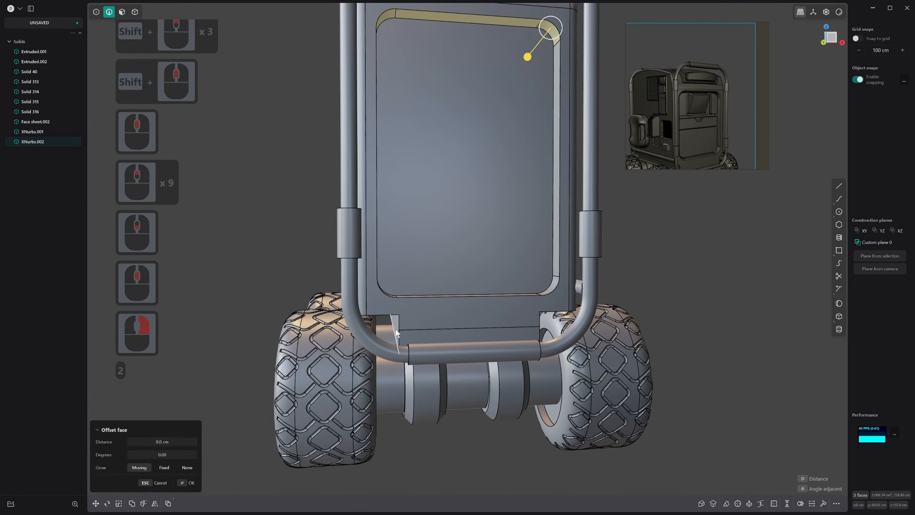
pyautogui.click(396, 330)
pyautogui.press('2')
pyautogui.press('3')
pyautogui.click(397, 324)
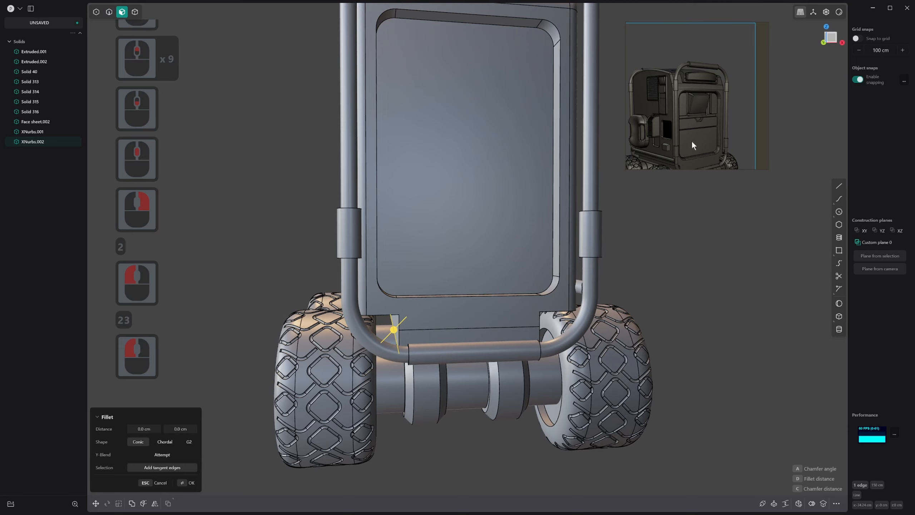
# Offset the inner vertical side faces of both lower wheel cutouts outward to make the cutouts narrower
pyautogui.scroll(-2, 692, 160)
pyautogui.moveTo(692, 160); pyautogui.dragTo(687, 157, button='middle')
pyautogui.keyDown('shift'); pyautogui.moveTo(425, 317); pyautogui.dragTo(436, 245, button='middle'); pyautogui.keyUp('shift')
pyautogui.press('3')
pyautogui.click(407, 257)
pyautogui.keyDown('shift'); pyautogui.click(576, 255); pyautogui.keyUp('shift')
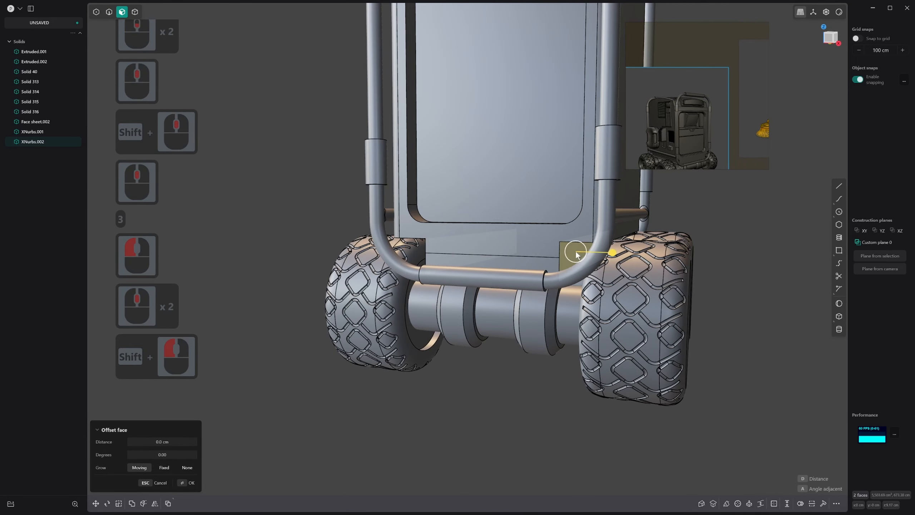
pyautogui.moveTo(605, 254); pyautogui.dragTo(629, 270)
pyautogui.scroll(-11, 536, 294)
pyautogui.scroll(-2, 536, 294)
pyautogui.moveTo(536, 293); pyautogui.dragTo(566, 343, button='middle')
pyautogui.moveTo(567, 343); pyautogui.dragTo(555, 298, button='middle')
pyautogui.scroll(-3, 572, 331)
pyautogui.scroll(10, 533, 316)
pyautogui.scroll(2, 533, 317)
pyautogui.scroll(-4, 586, 312)
pyautogui.scroll(-2, 586, 313)
pyautogui.scroll(20, 544, 332)
pyautogui.moveTo(555, 298); pyautogui.dragTo(560, 305)
pyautogui.rightClick(560, 304)
pyautogui.click(632, 250)
# Fillet the upper inner corner edges of both lower wheel cutouts by about 7.26 cm
pyautogui.scroll(-13, 641, 260)
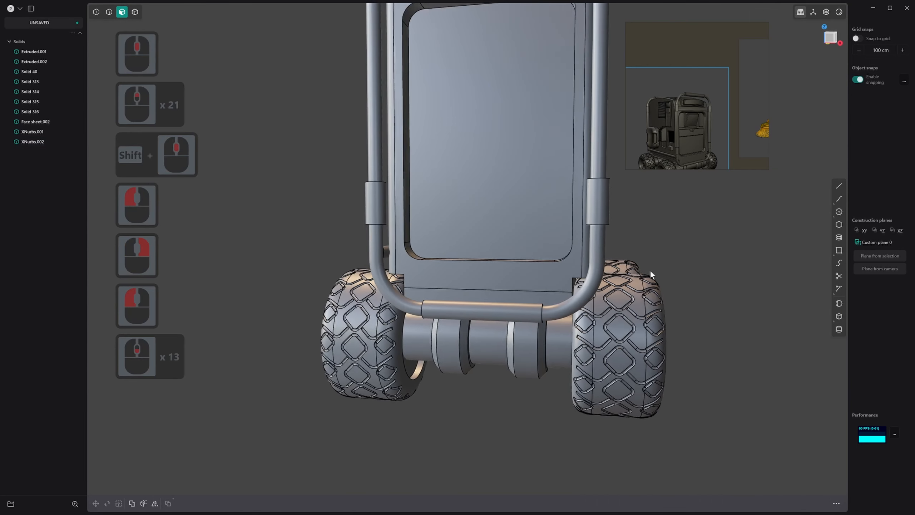
pyautogui.moveTo(650, 270); pyautogui.dragTo(665, 276, button='middle')
pyautogui.scroll(2, 386, 337)
pyautogui.scroll(2, 391, 285)
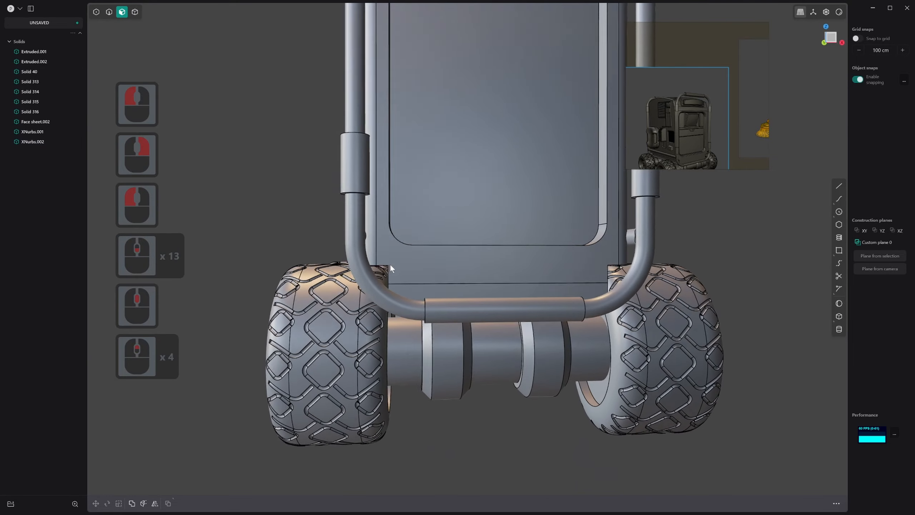
pyautogui.moveTo(390, 263); pyautogui.dragTo(452, 259, button='middle')
pyautogui.scroll(12, 399, 286)
pyautogui.press('3')
pyautogui.scroll(9, 448, 276)
pyautogui.scroll(3, 448, 276)
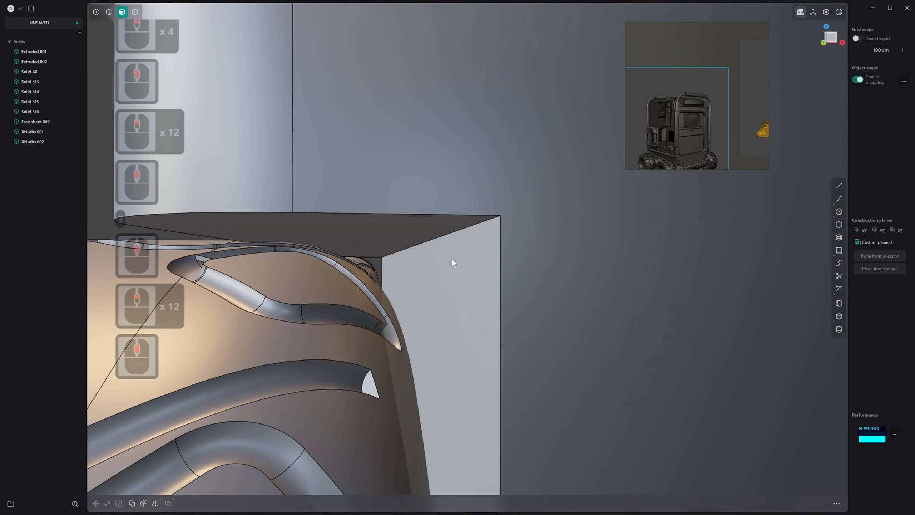
pyautogui.press('2')
pyautogui.click(471, 228)
pyautogui.scroll(-14, 577, 307)
pyautogui.moveTo(588, 316); pyautogui.dragTo(522, 299, button='middle')
pyautogui.keyDown('shift'); pyautogui.moveTo(523, 299); pyautogui.dragTo(404, 272, button='middle'); pyautogui.keyUp('shift')
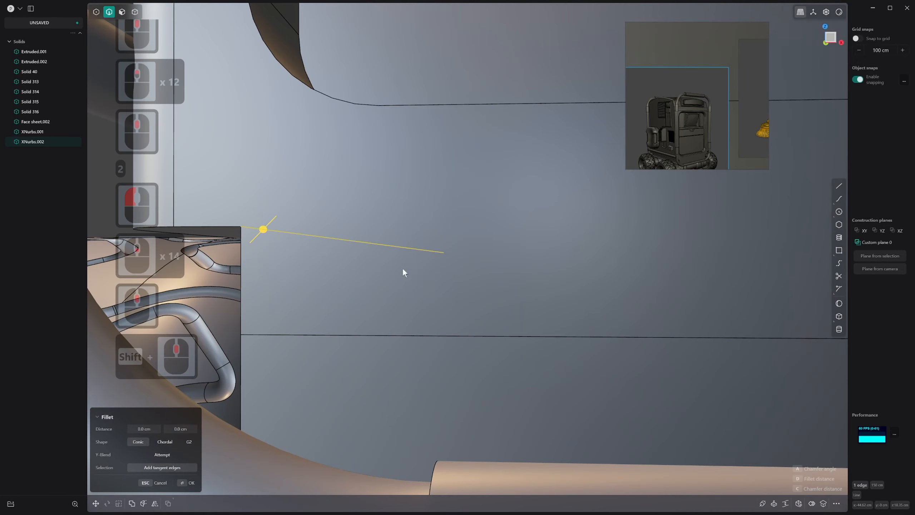
pyautogui.keyDown('shift'); pyautogui.moveTo(811, 252); pyautogui.dragTo(400, 258, button='middle'); pyautogui.keyUp('shift')
pyautogui.scroll(-5, 742, 256)
pyautogui.keyDown('shift'); pyautogui.moveTo(743, 256); pyautogui.dragTo(569, 257, button='middle'); pyautogui.keyUp('shift')
pyautogui.keyDown('shift'); pyautogui.scroll(-1, 448, 271); pyautogui.keyUp('shift')
pyautogui.keyDown('shift'); pyautogui.click(633, 259); pyautogui.keyUp('shift')
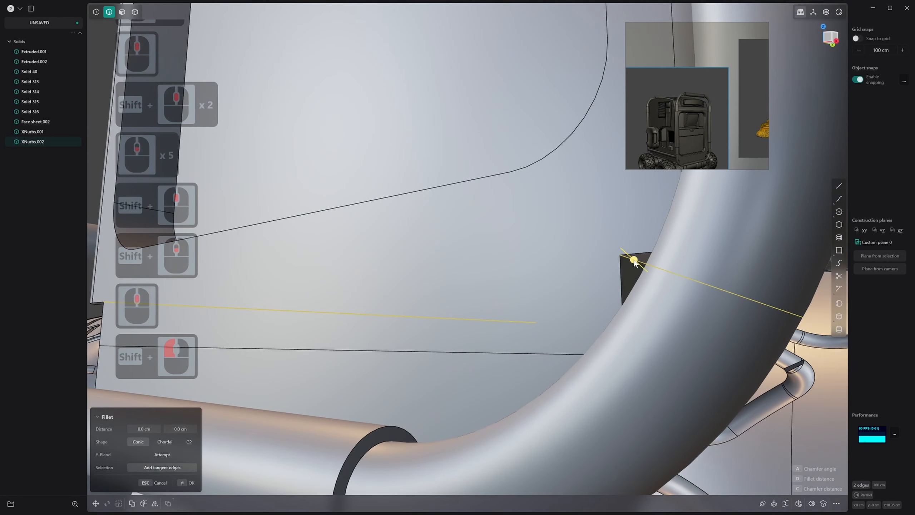
pyautogui.moveTo(645, 284); pyautogui.dragTo(646, 285)
pyautogui.scroll(-5, 642, 283)
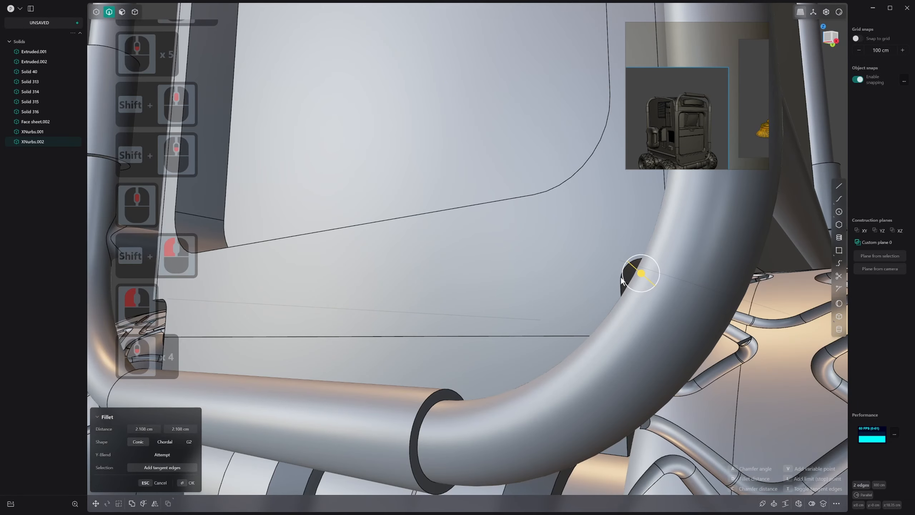
pyautogui.scroll(-2, 645, 288)
pyautogui.moveTo(624, 281); pyautogui.dragTo(662, 284, button='middle')
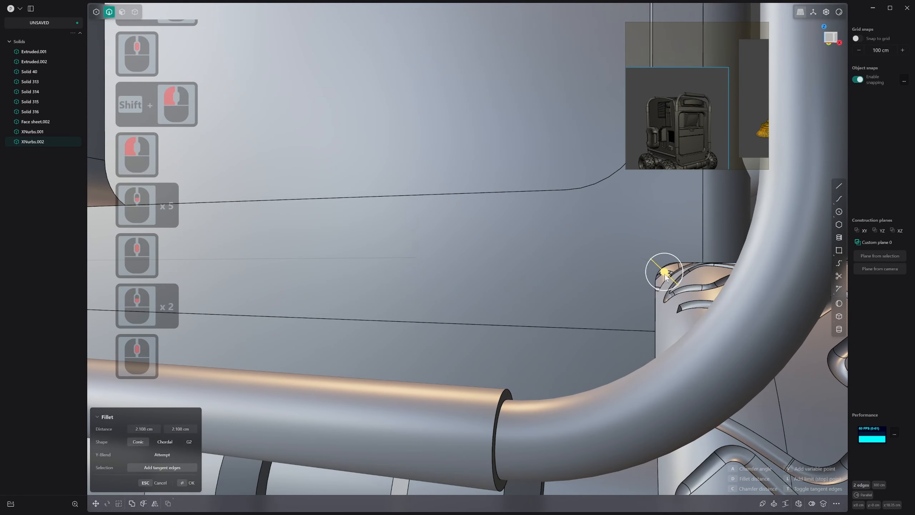
pyautogui.moveTo(665, 274); pyautogui.dragTo(674, 290)
pyautogui.press('1')
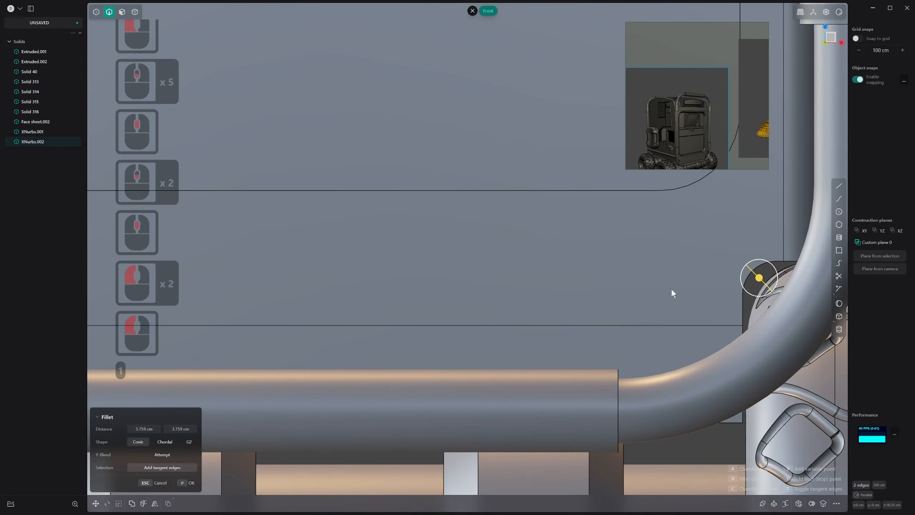
pyautogui.keyDown('shift'); pyautogui.moveTo(743, 207); pyautogui.dragTo(552, 159, button='middle'); pyautogui.keyUp('shift')
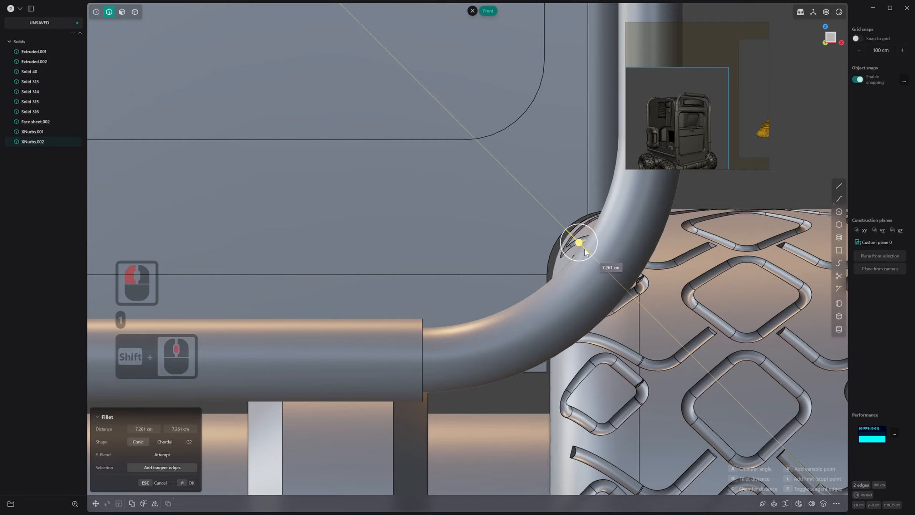
pyautogui.moveTo(585, 250); pyautogui.dragTo(585, 249)
pyautogui.rightClick(583, 249)
pyautogui.scroll(-20, 583, 249)
pyautogui.keyDown('shift'); pyautogui.scroll(-3, 597, 277); pyautogui.keyUp('shift')
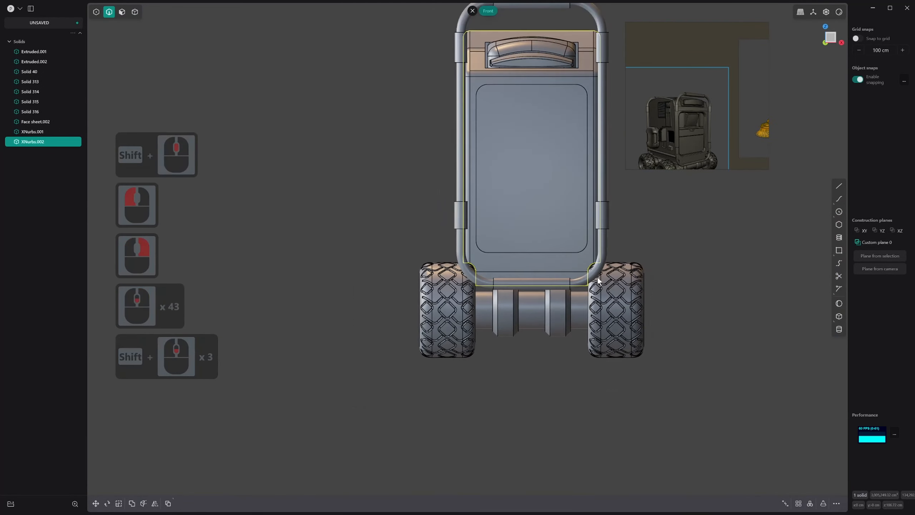
# Try to chamfer the two short edges at the outer corners of a wheel cutout by about 2.4 cm
pyautogui.click(738, 290)
pyautogui.moveTo(738, 289); pyautogui.dragTo(782, 284, button='middle')
pyautogui.scroll(2, 605, 248)
pyautogui.press('2')
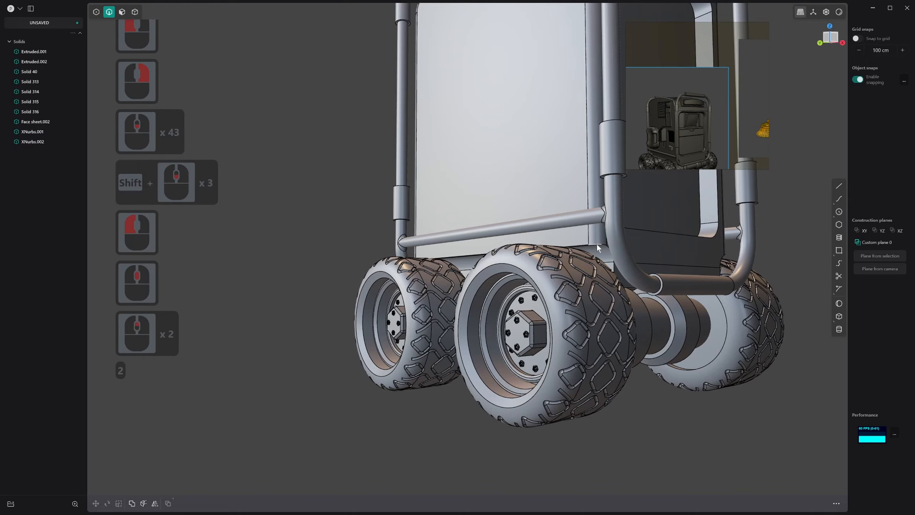
pyautogui.click(599, 240)
pyautogui.moveTo(599, 239); pyautogui.dragTo(586, 289, button='middle')
pyautogui.scroll(5, 594, 261)
pyautogui.keyDown('shift'); pyautogui.click(534, 264); pyautogui.keyUp('shift')
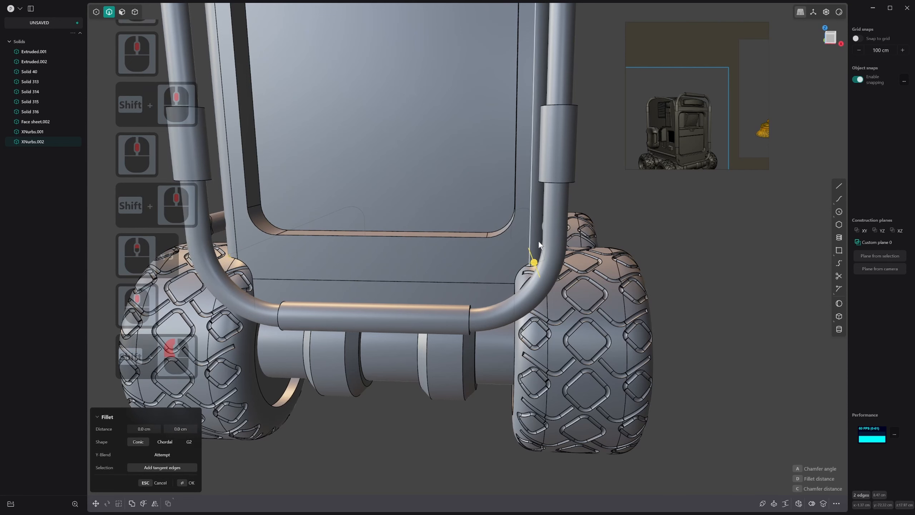
pyautogui.moveTo(534, 264)
pyautogui.mouseDown()
pyautogui.moveTo(541, 270)
pyautogui.moveTo(541, 258)
pyautogui.mouseUp()
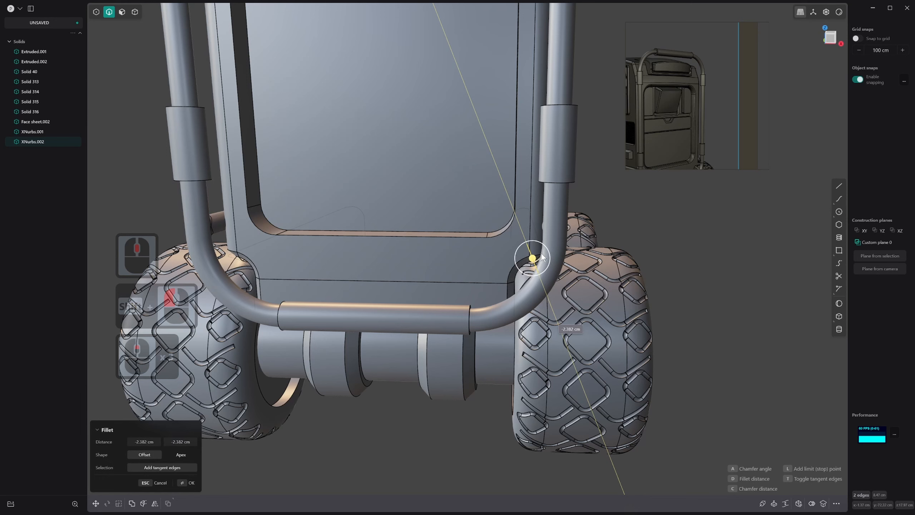
pyautogui.click(542, 257)
pyautogui.hotkey('ctrl', 'z')
# Cut a groove along the edges of the lower wheel cutouts using Pipe with a section size of 1.5 cm
pyautogui.click(535, 262)
pyautogui.press('f')
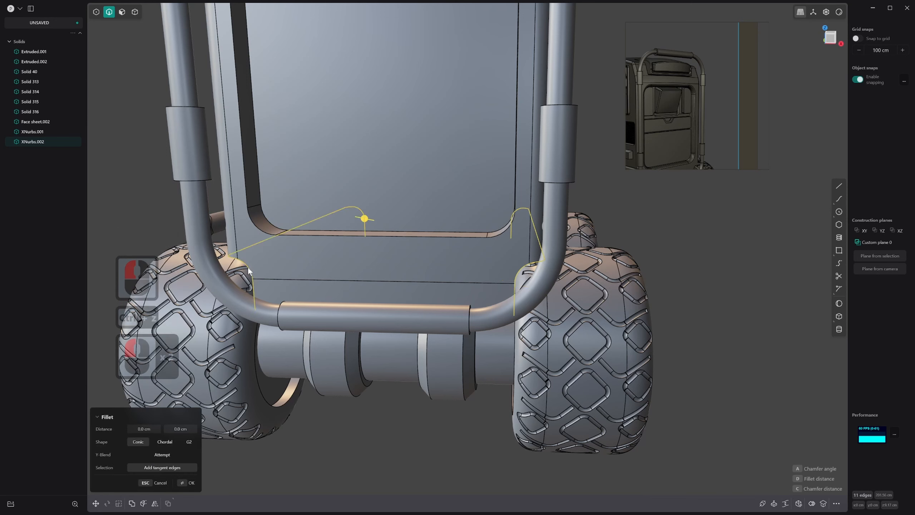
pyautogui.press('p')
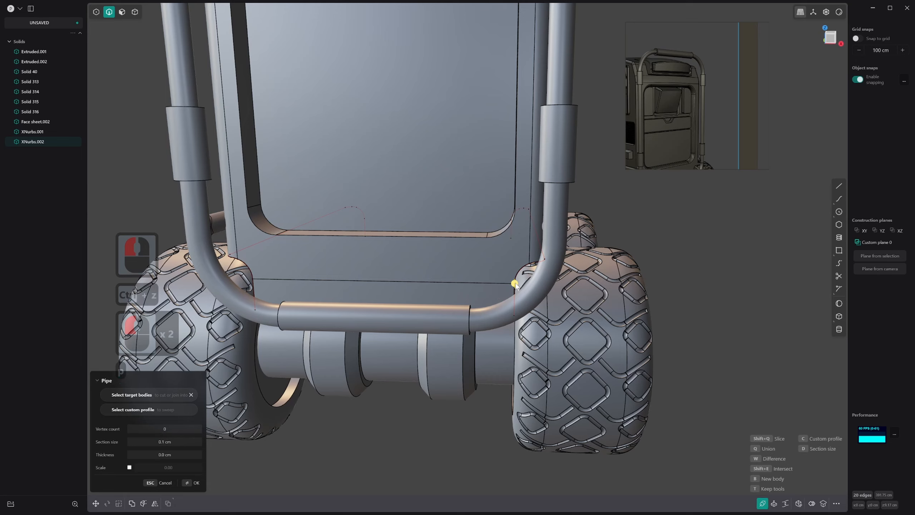
pyautogui.click(172, 441)
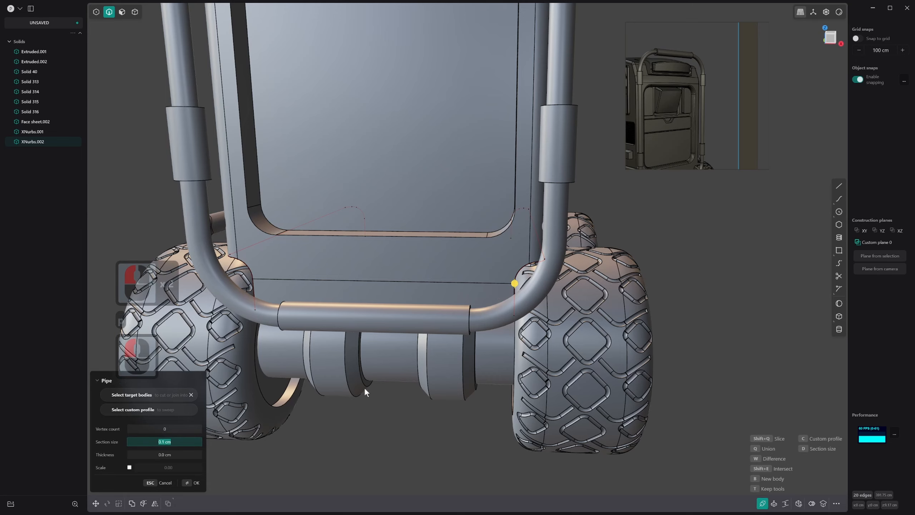
pyautogui.write('1.5')
pyautogui.press('Return')
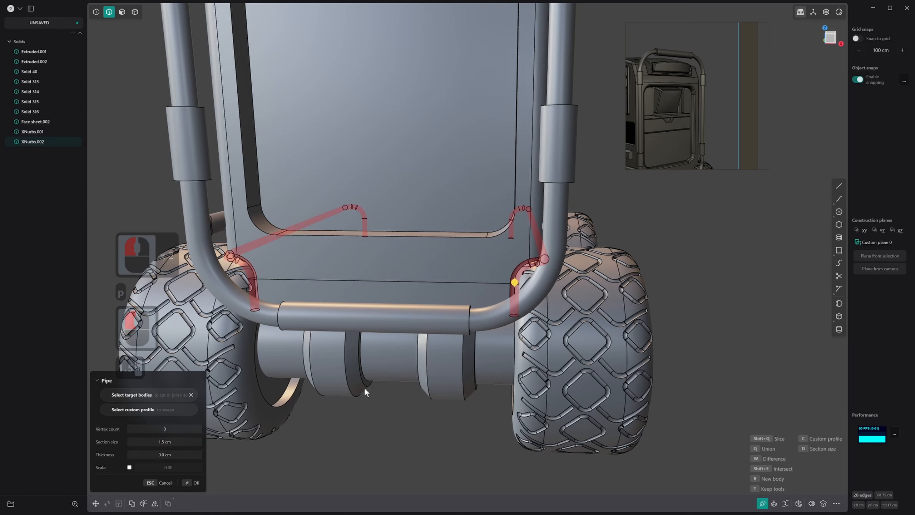
pyautogui.moveTo(358, 355); pyautogui.dragTo(399, 359, button='middle')
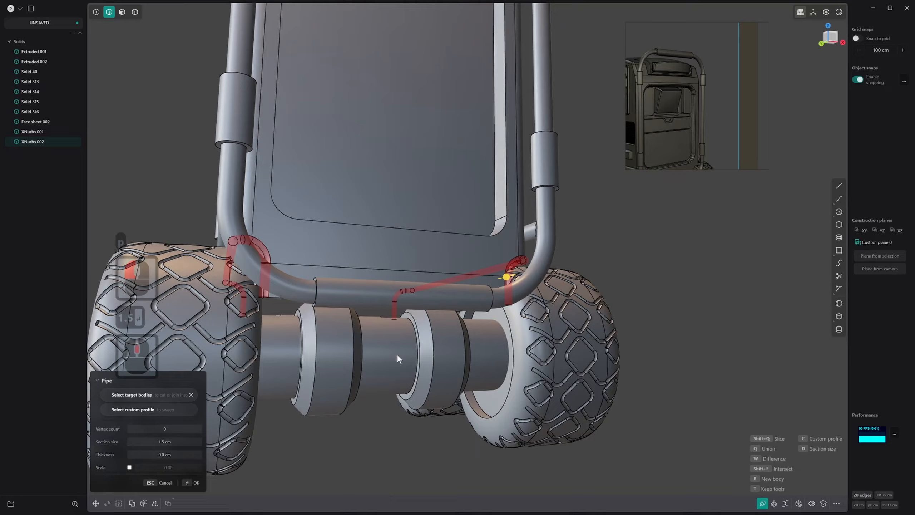
pyautogui.rightClick(398, 417)
pyautogui.moveTo(396, 421); pyautogui.dragTo(271, 420, button='middle')
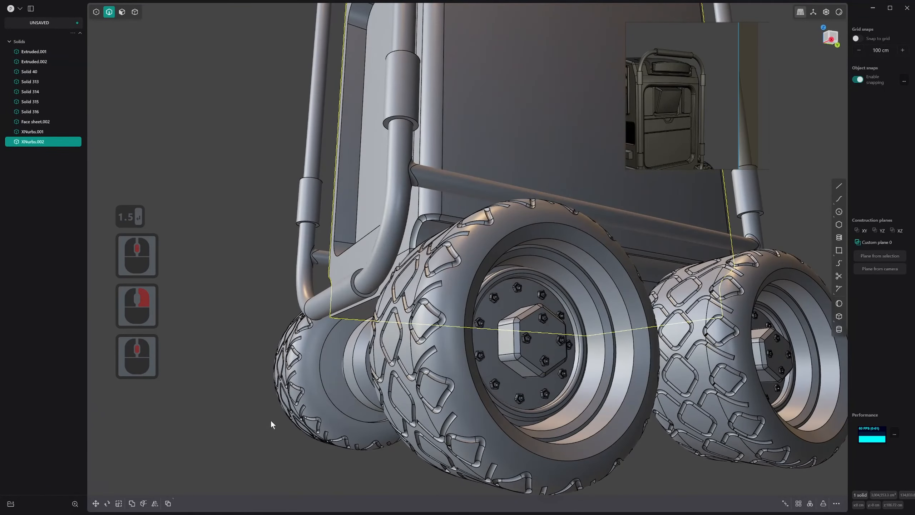
# Select the short corner edges of the grooved wheel cutouts on both sides of the body for a fillet
pyautogui.scroll(2, 402, 169)
pyautogui.press('2')
pyautogui.click(439, 224)
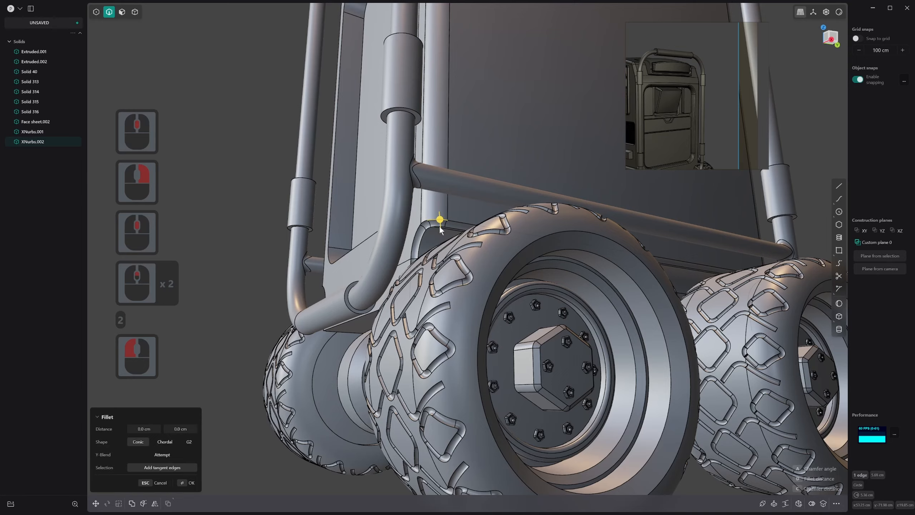
pyautogui.keyDown('shift'); pyautogui.click(439, 228); pyautogui.keyUp('shift')
pyautogui.moveTo(441, 231); pyautogui.dragTo(591, 280, button='middle')
pyautogui.scroll(-13, 254, 273)
pyautogui.keyDown('shift'); pyautogui.scroll(-2, 249, 265); pyautogui.keyUp('shift')
pyautogui.keyDown('shift'); pyautogui.moveTo(230, 247); pyautogui.dragTo(382, 220, button='middle'); pyautogui.keyUp('shift')
pyautogui.scroll(3, 269, 244)
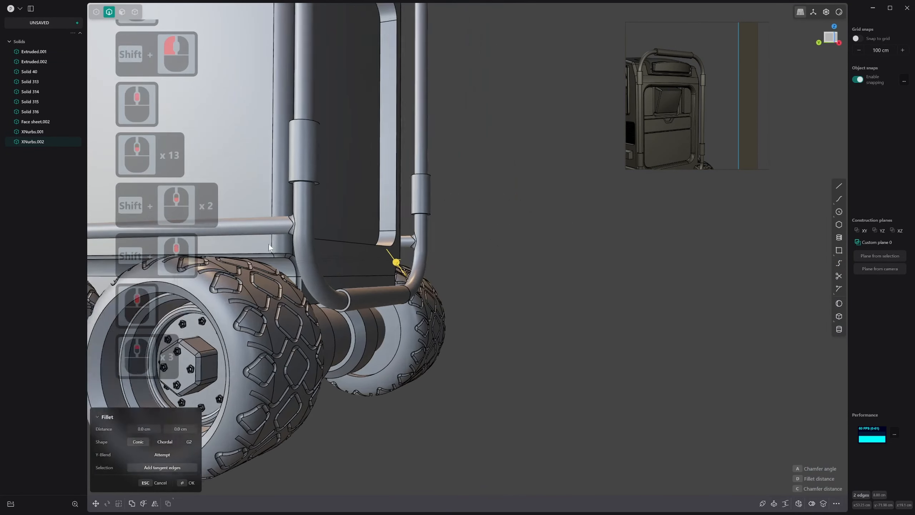
pyautogui.scroll(8, 276, 250)
pyautogui.keyDown('shift'); pyautogui.click(282, 257); pyautogui.keyUp('shift')
pyautogui.keyDown('shift'); pyautogui.click(285, 264); pyautogui.keyUp('shift')
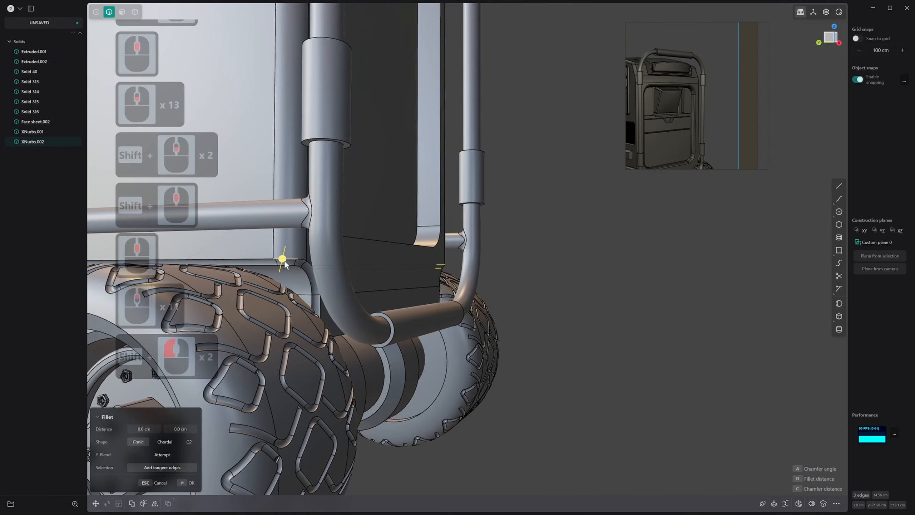
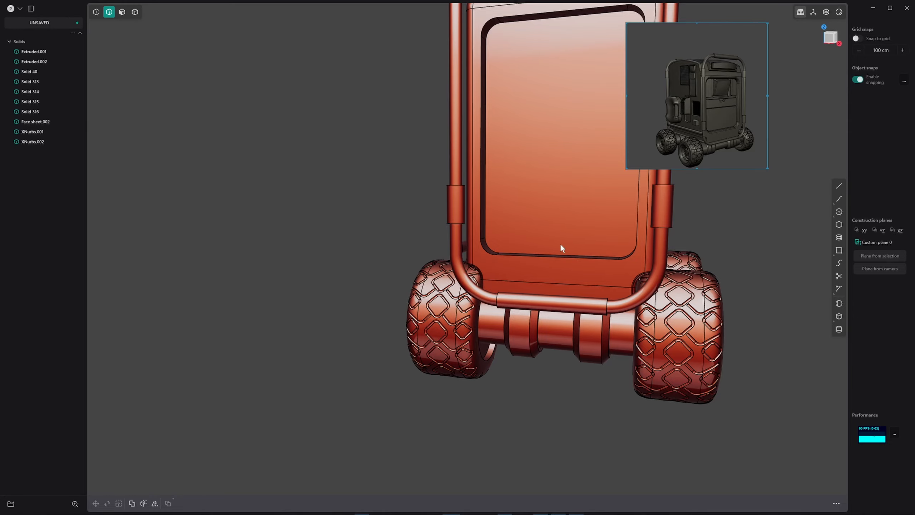
# Examine the rover's tires, lower frame bars and body end from several angles
pyautogui.moveTo(561, 246); pyautogui.dragTo(662, 242, button='middle')
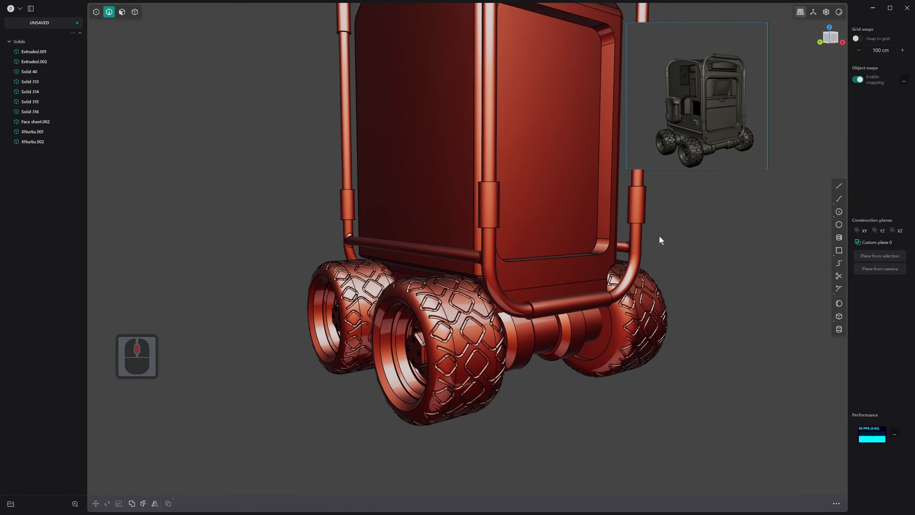
pyautogui.scroll(4, 563, 327)
pyautogui.moveTo(489, 301); pyautogui.dragTo(490, 268, button='middle')
pyautogui.scroll(2, 480, 300)
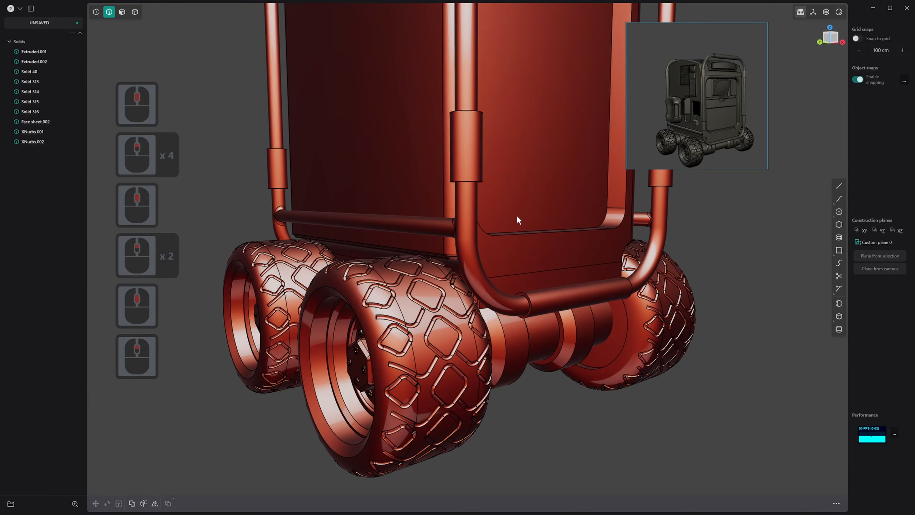
pyautogui.scroll(20, 459, 282)
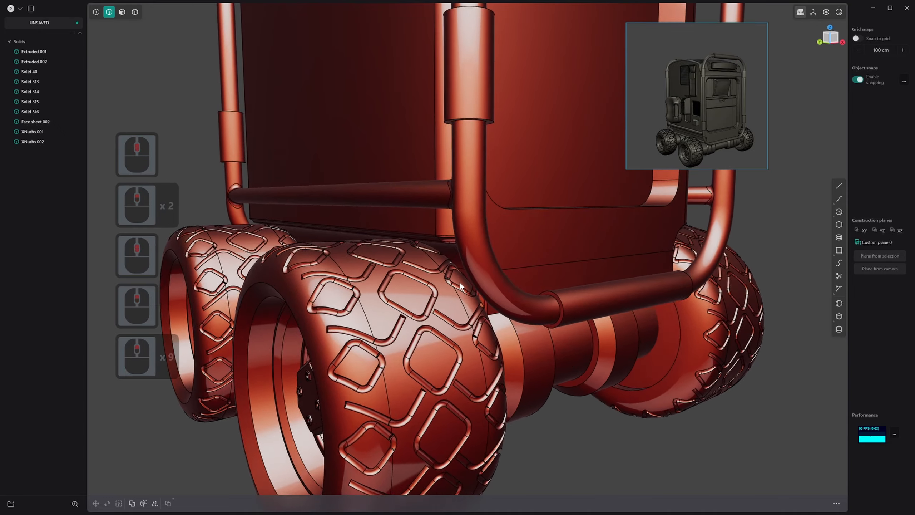
pyautogui.moveTo(450, 248)
pyautogui.mouseDown(button='middle')
pyautogui.moveTo(476, 229)
pyautogui.moveTo(482, 208)
pyautogui.moveTo(465, 195)
pyautogui.moveTo(468, 208)
pyautogui.moveTo(438, 256)
pyautogui.moveTo(466, 245)
pyautogui.mouseUp(button='middle')
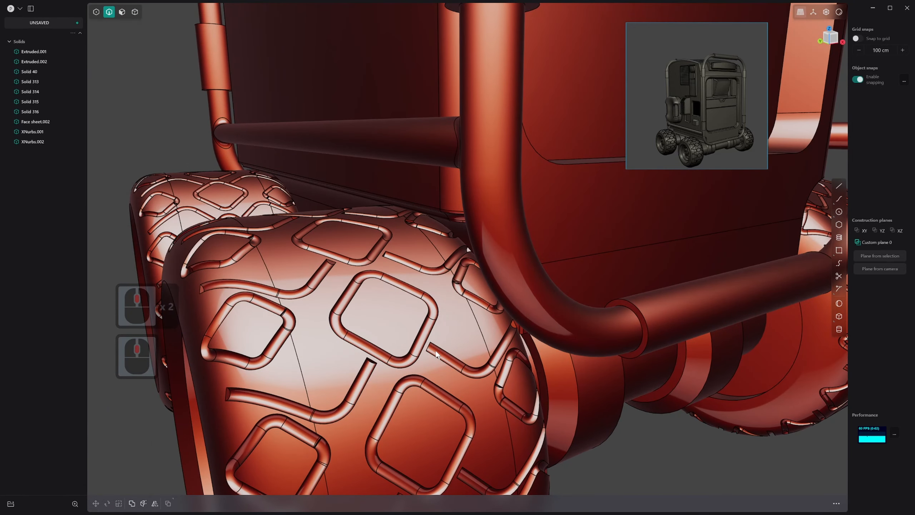
pyautogui.scroll(-20, 650, 399)
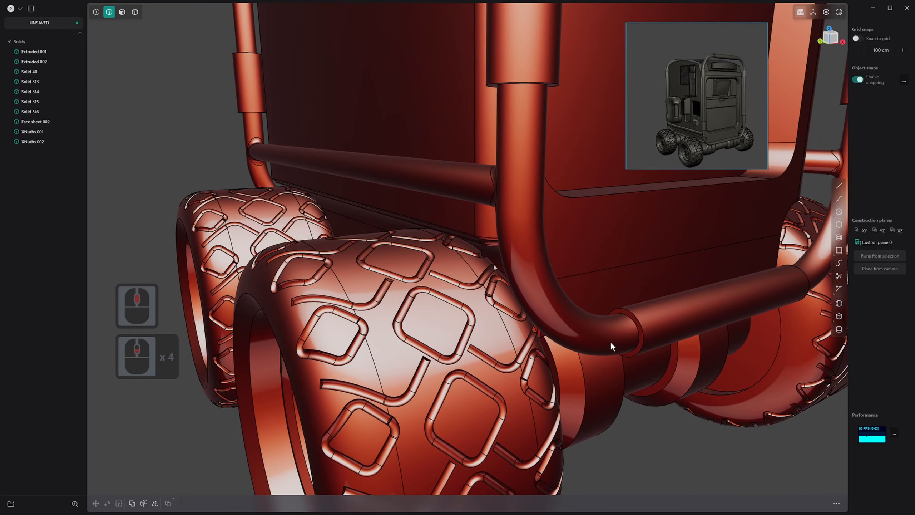
pyautogui.keyDown('shift'); pyautogui.moveTo(645, 375); pyautogui.dragTo(507, 291, button='middle'); pyautogui.keyUp('shift')
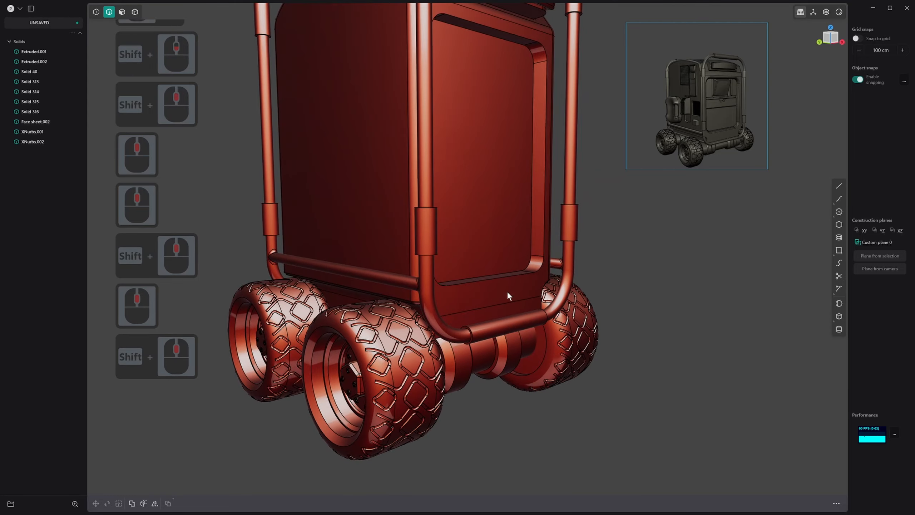
pyautogui.scroll(-3, 553, 306)
# Switch the viewport shading of the rover to the dark metallic matcap with the bright highlight band
pyautogui.rightClick(840, 14)
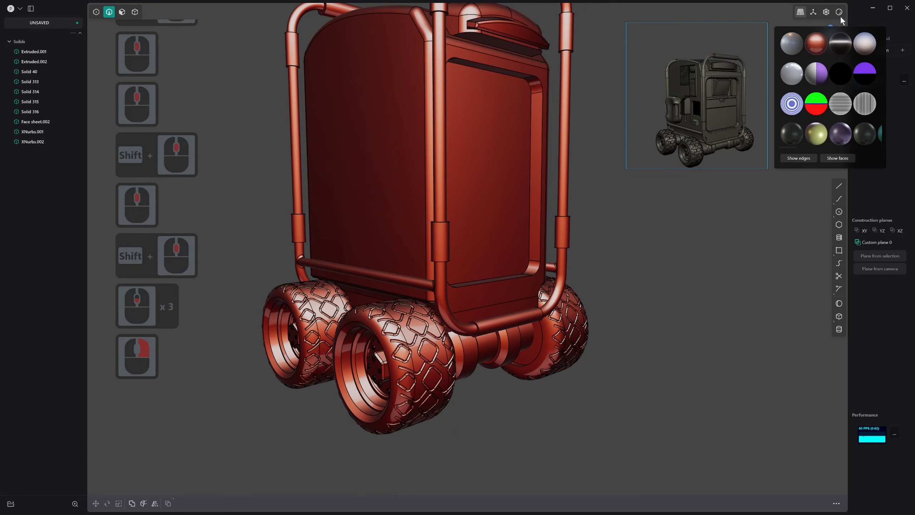
pyautogui.click(841, 44)
pyautogui.moveTo(548, 312); pyautogui.dragTo(547, 234, button='middle')
pyautogui.scroll(7, 363, 242)
pyautogui.scroll(-13, 627, 243)
pyautogui.scroll(1, 764, 236)
# Examine the whole rover in the dark metallic shading, checking the frame tubes, wheels, axles and wheel cutouts from all sides
pyautogui.moveTo(642, 246); pyautogui.dragTo(419, 376, button='middle')
pyautogui.scroll(4, 424, 346)
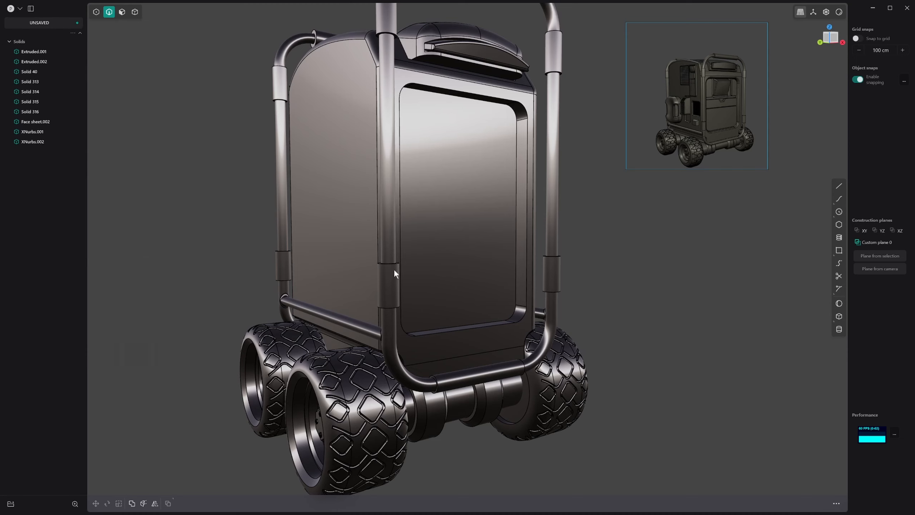
pyautogui.moveTo(419, 288); pyautogui.dragTo(352, 353, button='middle')
pyautogui.scroll(-20, 434, 389)
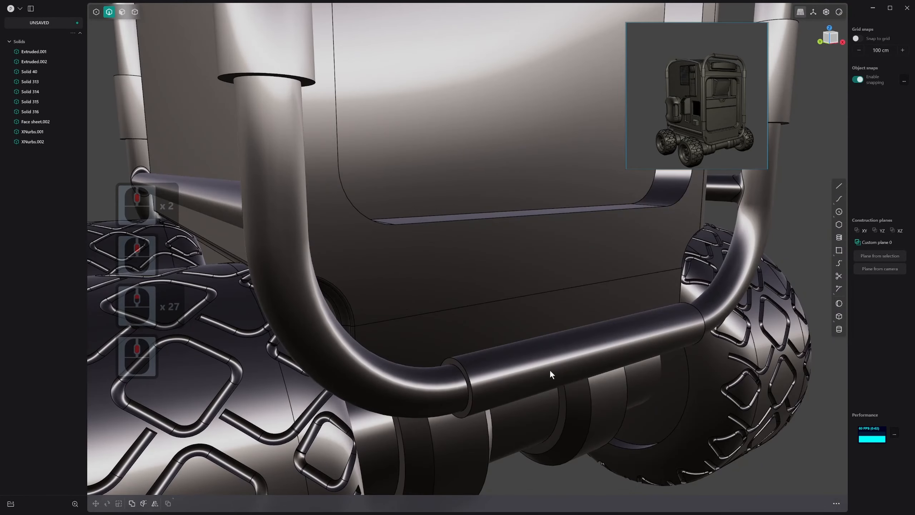
pyautogui.moveTo(550, 371); pyautogui.dragTo(609, 361, button='middle')
pyautogui.keyDown('shift'); pyautogui.moveTo(609, 360); pyautogui.dragTo(445, 280, button='middle'); pyautogui.keyUp('shift')
pyautogui.scroll(4, 410, 240)
pyautogui.keyDown('shift'); pyautogui.moveTo(445, 279); pyautogui.dragTo(523, 420, button='middle'); pyautogui.keyUp('shift')
pyautogui.scroll(-10, 459, 322)
pyautogui.scroll(-12, 387, 399)
pyautogui.keyDown('shift'); pyautogui.moveTo(618, 355); pyautogui.dragTo(473, 417, button='middle'); pyautogui.keyUp('shift')
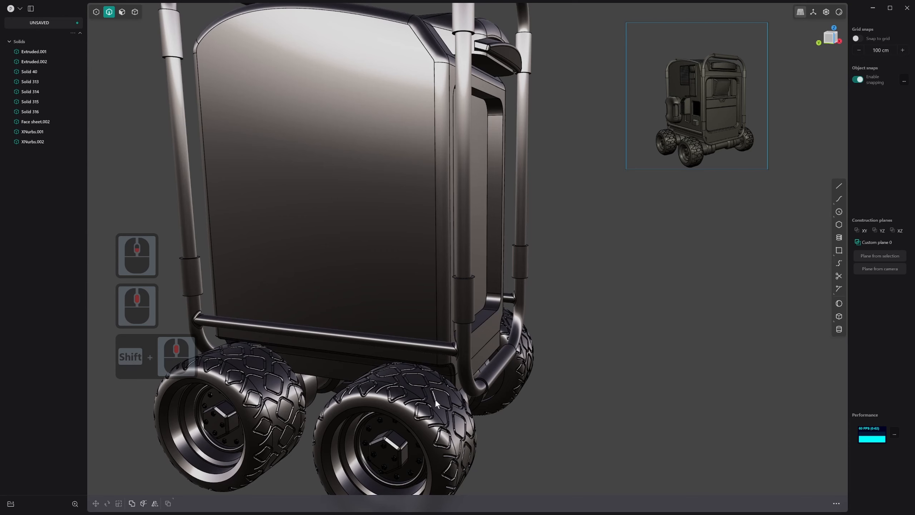
pyautogui.moveTo(434, 399); pyautogui.dragTo(457, 383, button='middle')
pyautogui.keyDown('shift'); pyautogui.moveTo(607, 330); pyautogui.dragTo(515, 327, button='middle'); pyautogui.keyUp('shift')
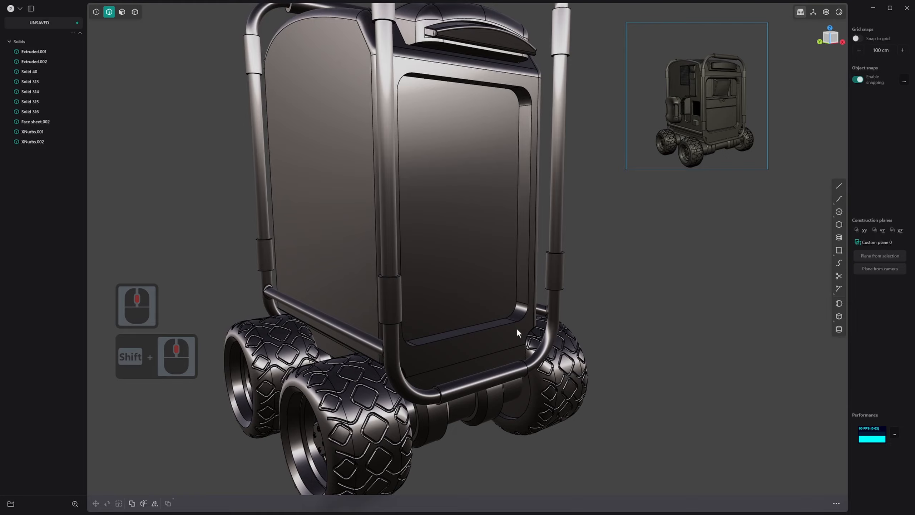
pyautogui.scroll(-3, 516, 328)
pyautogui.keyDown('shift'); pyautogui.moveTo(469, 210); pyautogui.dragTo(479, 230, button='middle'); pyautogui.keyUp('shift')
pyautogui.keyDown('shift'); pyautogui.scroll(-1, 479, 230); pyautogui.keyUp('shift')
pyautogui.scroll(-1, 479, 231)
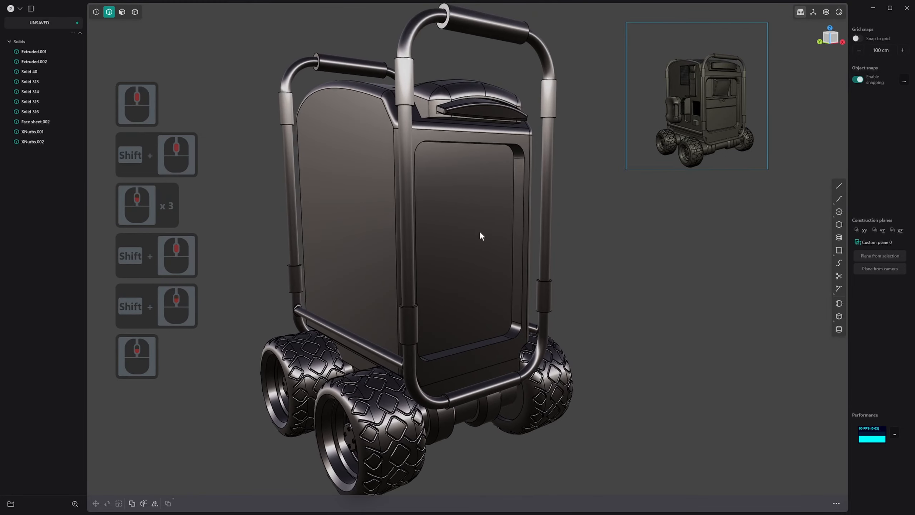
pyautogui.scroll(-1, 513, 376)
pyautogui.moveTo(456, 377); pyautogui.dragTo(389, 309, button='middle')
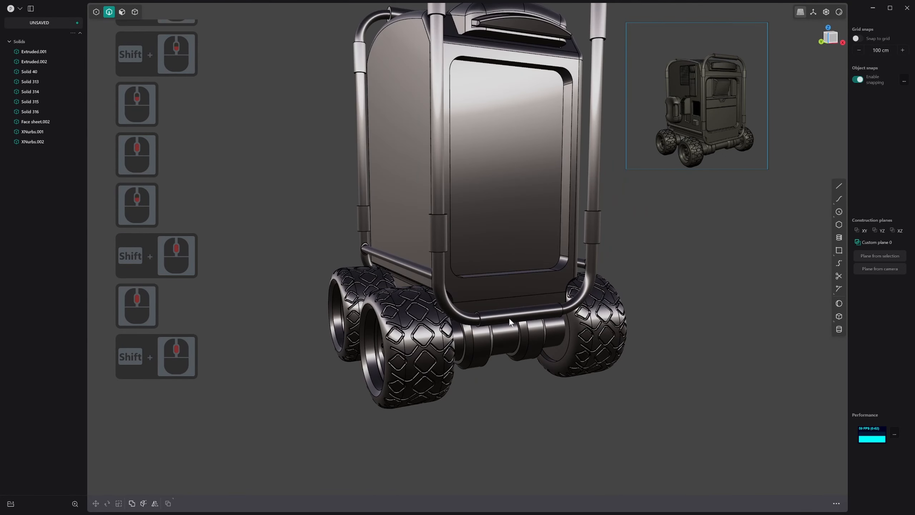
pyautogui.keyDown('shift'); pyautogui.moveTo(474, 313); pyautogui.dragTo(402, 350, button='middle'); pyautogui.keyUp('shift')
pyautogui.moveTo(446, 301); pyautogui.dragTo(422, 276, button='middle')
pyautogui.moveTo(542, 304); pyautogui.dragTo(496, 288, button='middle')
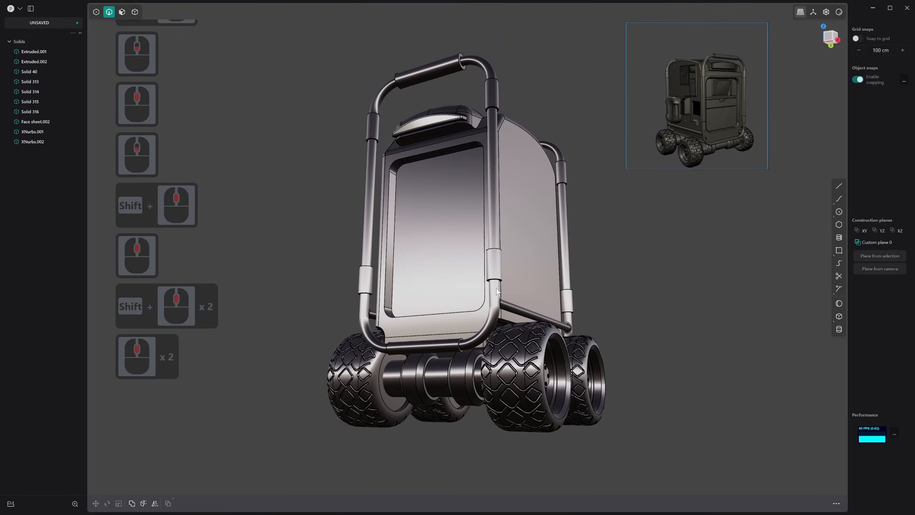
pyautogui.scroll(2, 496, 287)
pyautogui.moveTo(519, 326); pyautogui.dragTo(536, 300, button='middle')
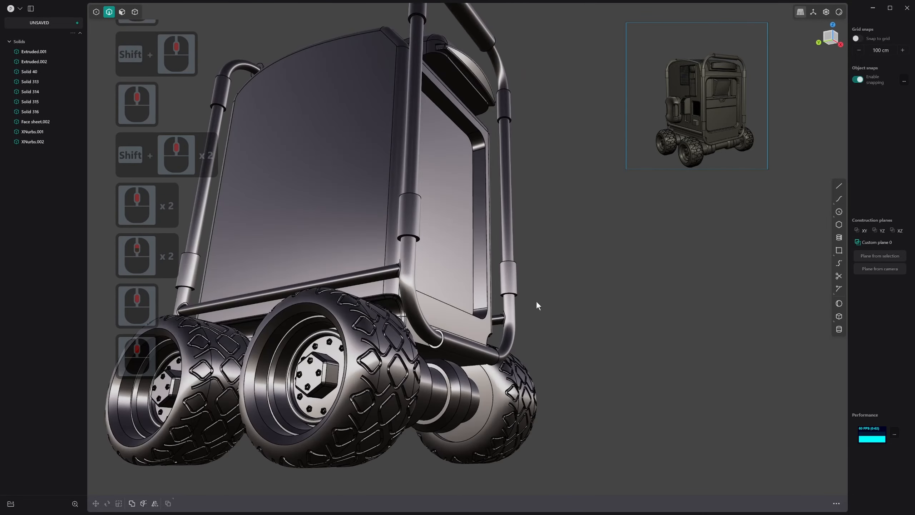
# Try to chamfer the bottom edge of the body's end face by about 0.9 cm, and undo it
pyautogui.scroll(2, 421, 352)
pyautogui.moveTo(420, 352); pyautogui.dragTo(442, 391, button='middle')
pyautogui.scroll(12, 374, 315)
pyautogui.moveTo(400, 323); pyautogui.dragTo(318, 260, button='middle')
pyautogui.moveTo(324, 249); pyautogui.dragTo(328, 257)
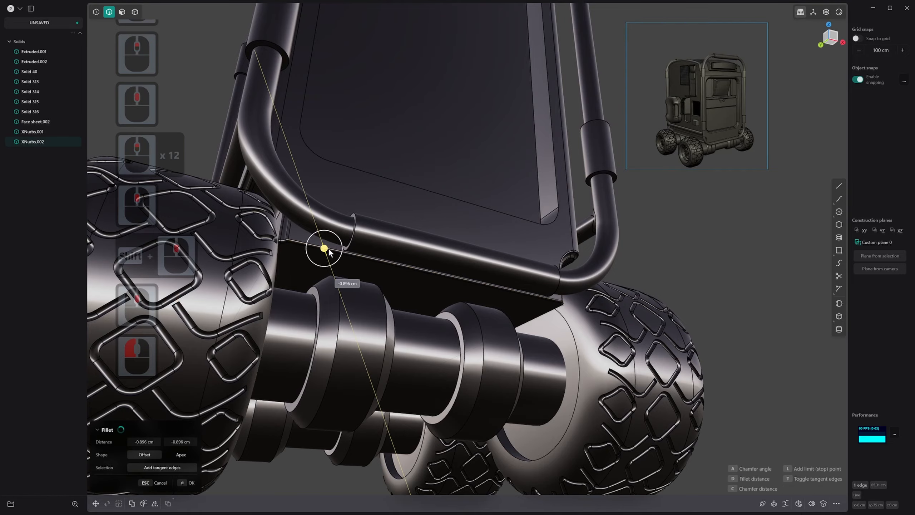
pyautogui.keyDown('ctrl'); pyautogui.click(329, 248); pyautogui.keyUp('ctrl')
pyautogui.hotkey('ctrl', 'z')
# Select the narrow strip face along the bottom of the body's end, behind the lower frame tube
pyautogui.scroll(8, 330, 251)
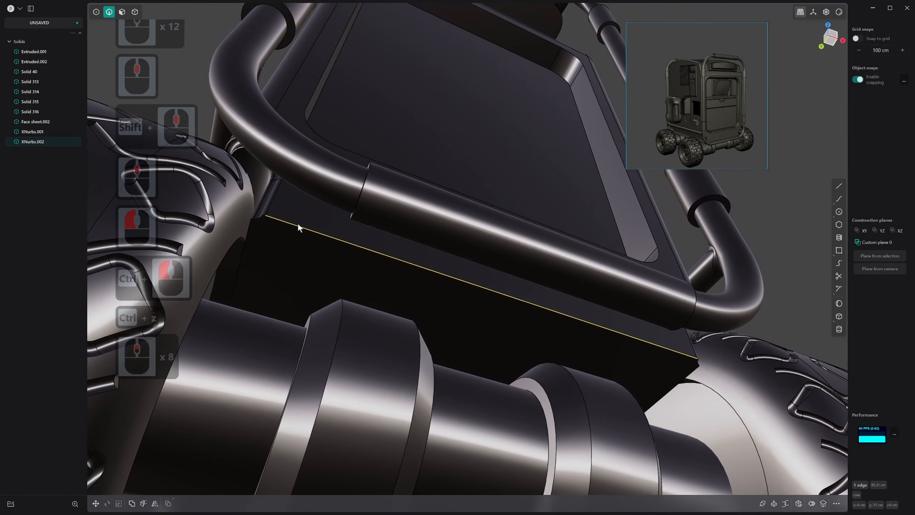
pyautogui.moveTo(298, 223); pyautogui.dragTo(453, 277, button='middle')
pyautogui.press('3')
pyautogui.click(418, 213)
pyautogui.scroll(-1, 472, 232)
pyautogui.scroll(-15, 525, 234)
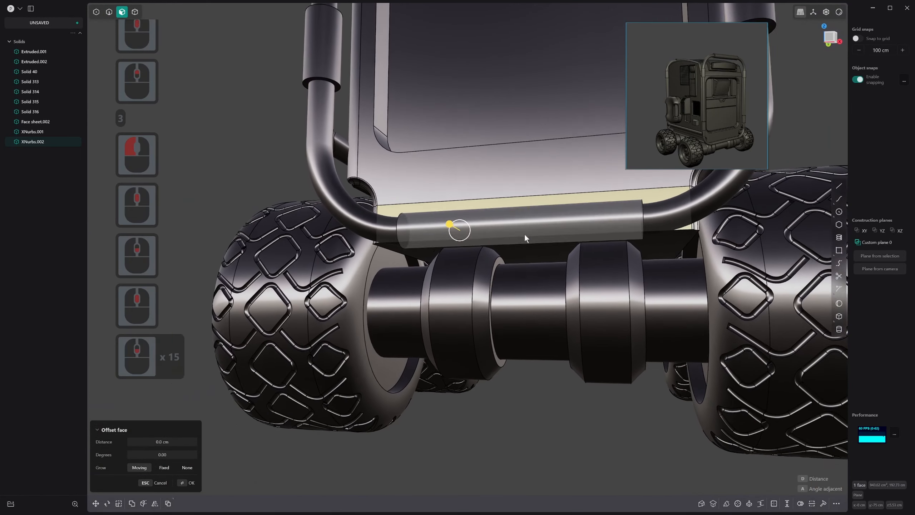
pyautogui.keyDown('shift'); pyautogui.scroll(-8, 524, 234); pyautogui.keyUp('shift')
pyautogui.keyDown('shift'); pyautogui.moveTo(524, 233); pyautogui.dragTo(385, 348, button='middle'); pyautogui.keyUp('shift')
# Switch the viewport shading to the plain grey matcap
pyautogui.rightClick(838, 14)
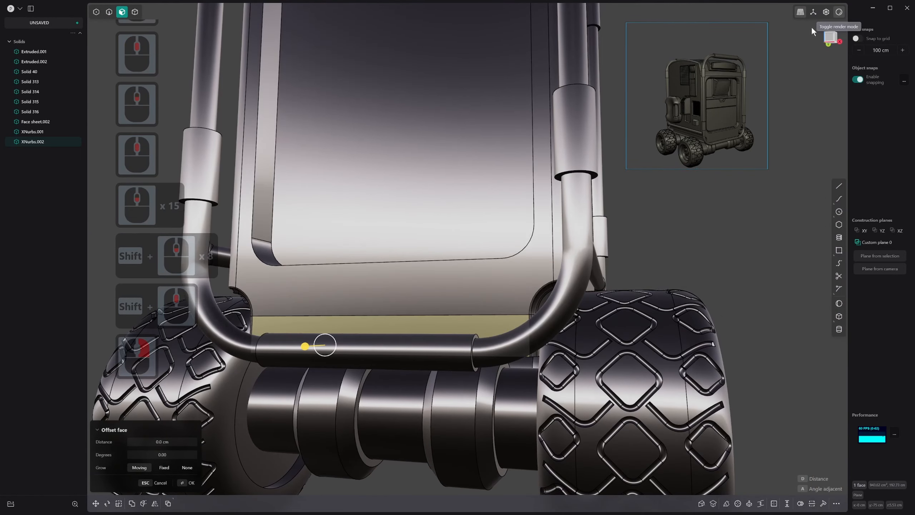
pyautogui.rightClick(838, 13)
pyautogui.click(793, 45)
pyautogui.scroll(-2, 530, 238)
pyautogui.moveTo(530, 238); pyautogui.dragTo(499, 266, button='middle')
pyautogui.scroll(3, 382, 335)
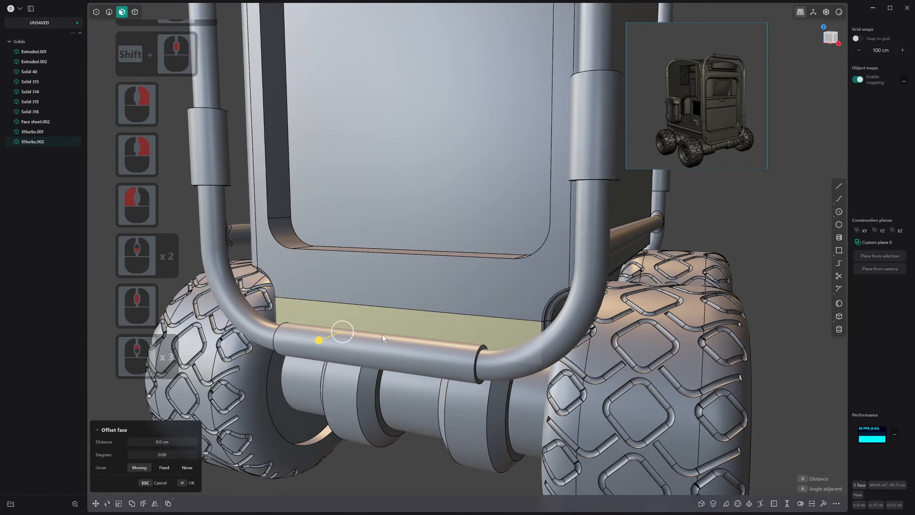
# Rotate the selected strip face about a pivot on its upper edge so it slopes inward beneath the body
pyautogui.scroll(4, 382, 335)
pyautogui.press('r')
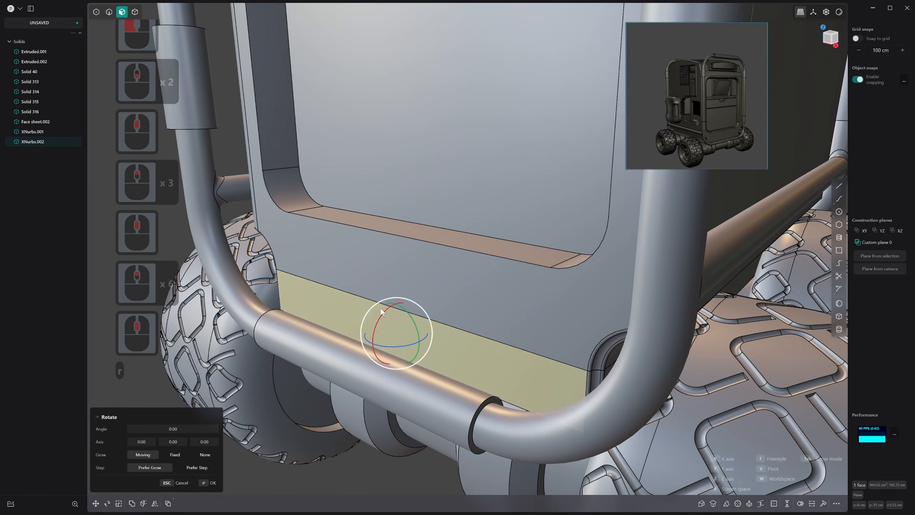
pyautogui.click(401, 309)
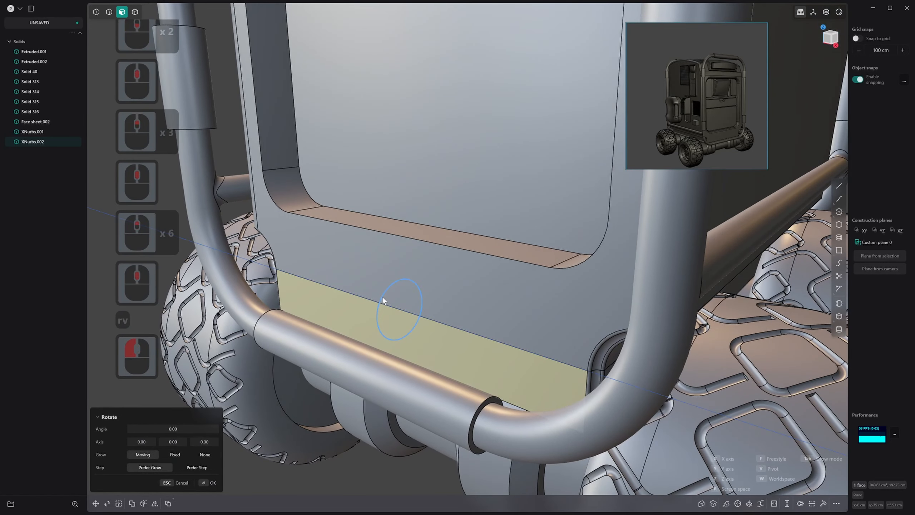
pyautogui.moveTo(382, 300); pyautogui.dragTo(384, 309)
pyautogui.scroll(-11, 463, 263)
pyautogui.moveTo(384, 308); pyautogui.dragTo(455, 120, button='middle')
pyautogui.rightClick(426, 129)
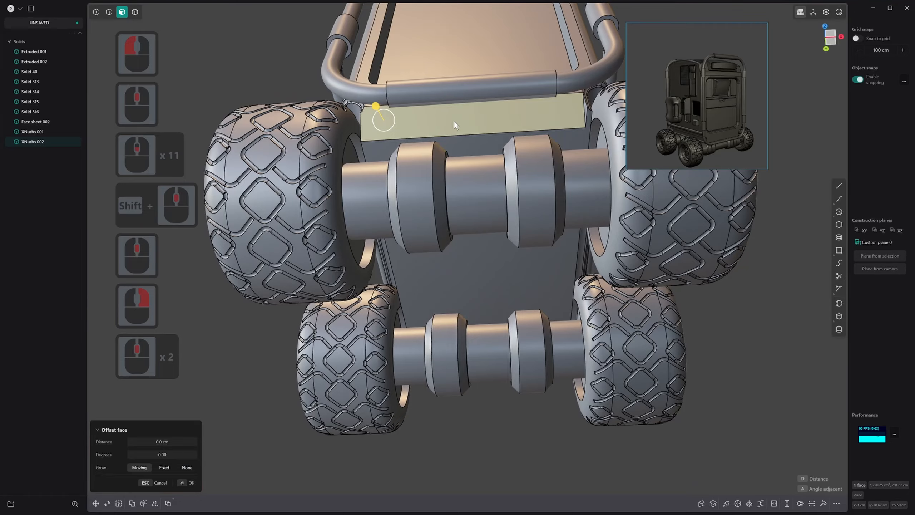
# Offset the outline of the sloped strip face inward to split off a long inner rectangular face
pyautogui.press('o')
pyautogui.click(450, 122)
pyautogui.rightClick(452, 120)
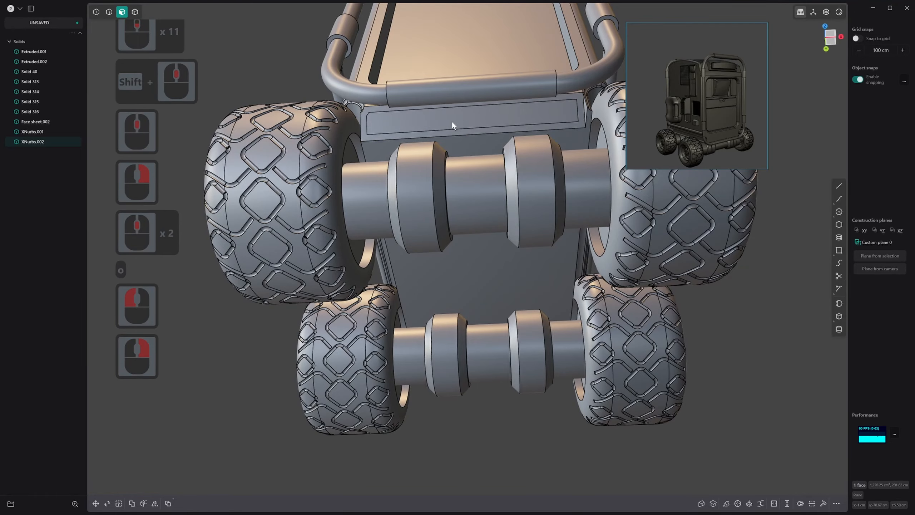
# Push the inner rectangular face of the sloped strip about 2 cm into the body with Offset face
pyautogui.click(453, 120)
pyautogui.moveTo(454, 120); pyautogui.dragTo(439, 136, button='middle')
pyautogui.moveTo(549, 157); pyautogui.dragTo(393, 272, button='middle')
pyautogui.scroll(-8, 457, 173)
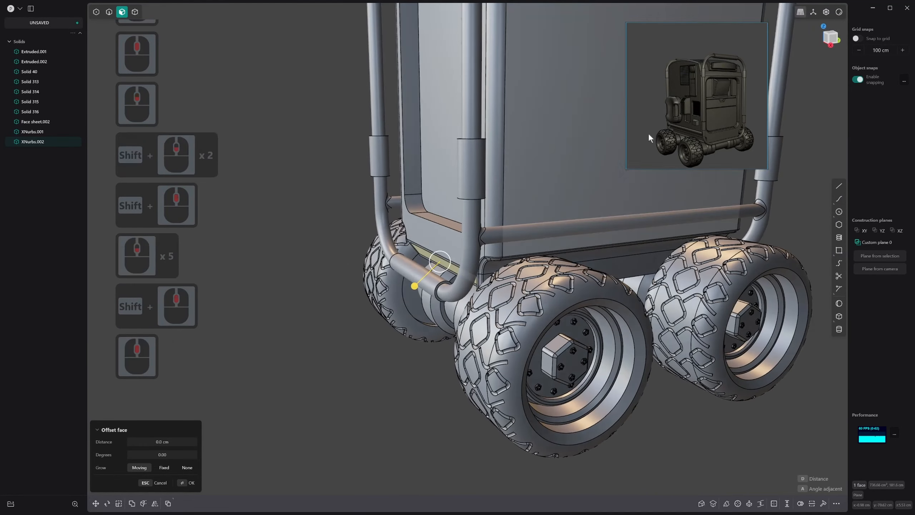
pyautogui.scroll(3, 437, 225)
pyautogui.scroll(20, 436, 231)
pyautogui.keyDown('shift'); pyautogui.scroll(9, 436, 248); pyautogui.keyUp('shift')
pyautogui.keyDown('shift'); pyautogui.moveTo(436, 248); pyautogui.dragTo(483, 230, button='middle'); pyautogui.keyUp('shift')
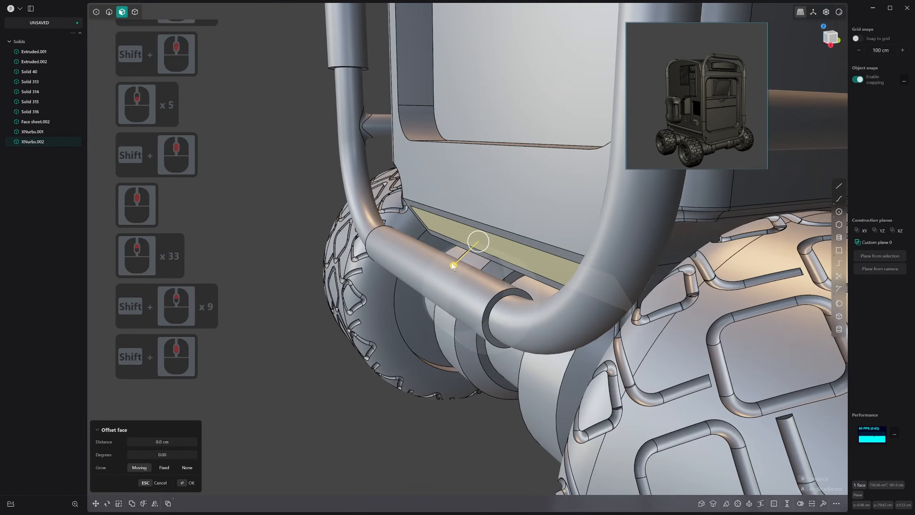
pyautogui.moveTo(452, 263); pyautogui.dragTo(461, 259)
pyautogui.click(462, 259)
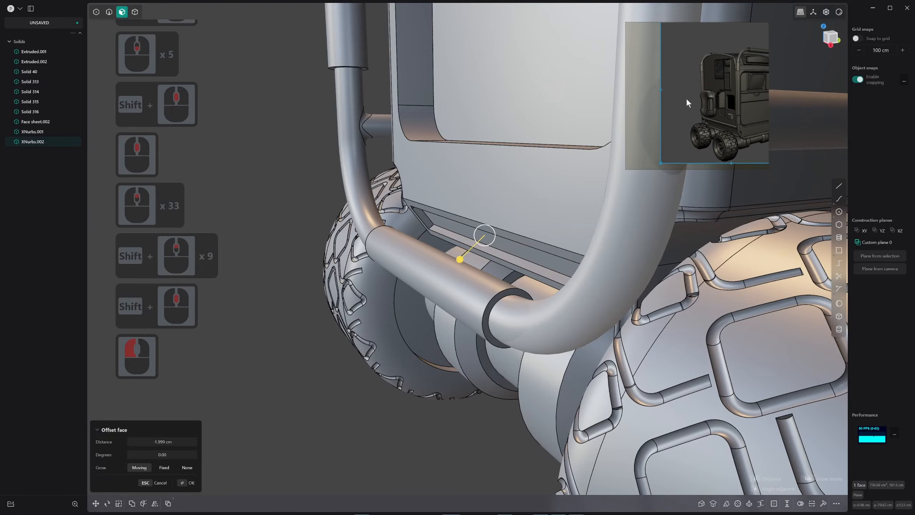
pyautogui.moveTo(490, 182); pyautogui.dragTo(529, 146, button='middle')
pyautogui.scroll(6, 285, 234)
pyautogui.moveTo(285, 234); pyautogui.dragTo(245, 239, button='middle')
pyautogui.scroll(5, 260, 215)
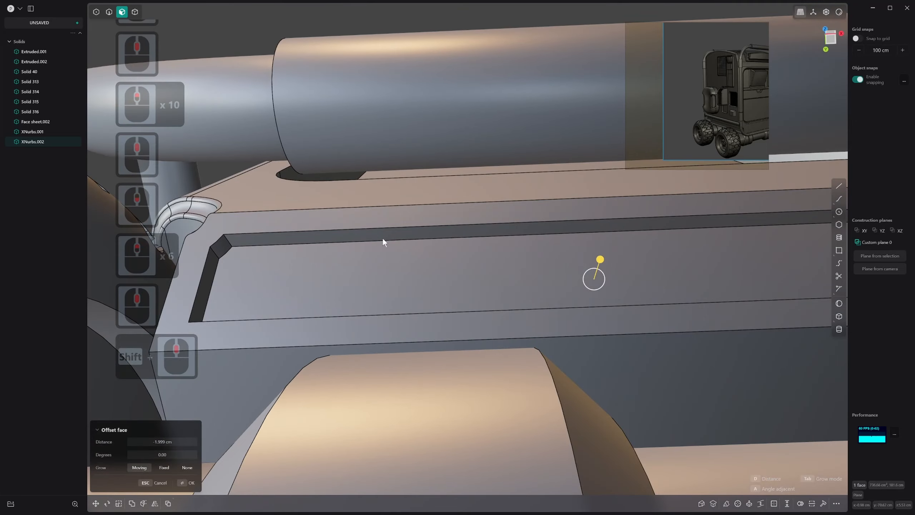
pyautogui.keyDown('shift'); pyautogui.moveTo(516, 236); pyautogui.dragTo(511, 245, button='middle'); pyautogui.keyUp('shift')
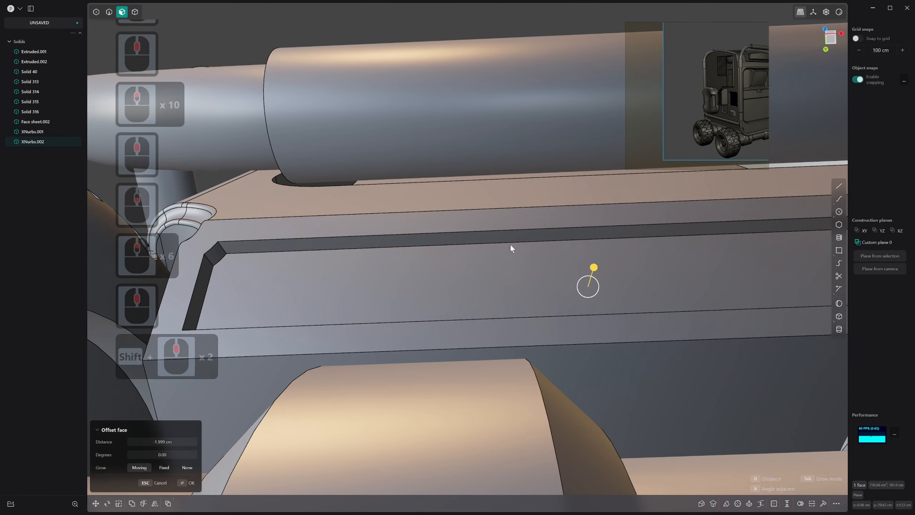
pyautogui.click(837, 186)
pyautogui.keyDown('shift'); pyautogui.moveTo(343, 239); pyautogui.dragTo(401, 225, button='middle'); pyautogui.keyUp('shift')
pyautogui.click(370, 222)
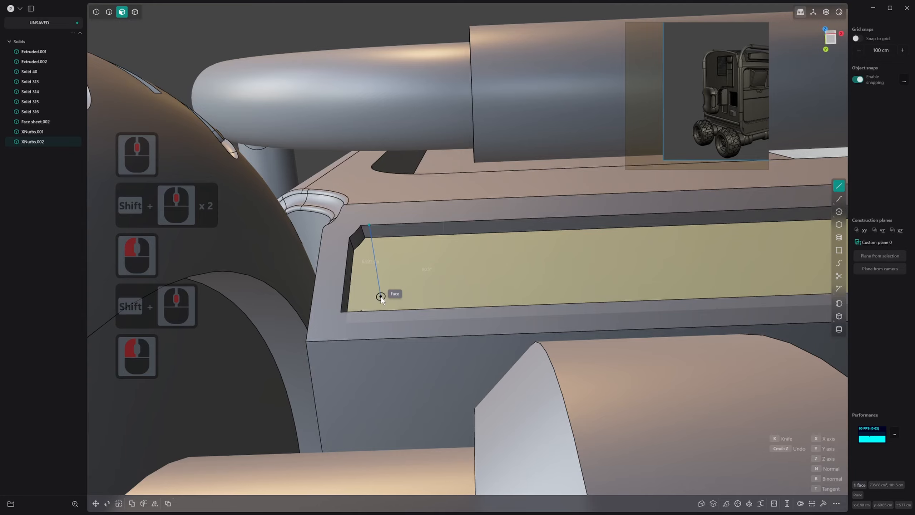
pyautogui.press('Escape')
# Create a construction plane from the rim face around the recess, save it as a custom plane and activate it
pyautogui.click(414, 285)
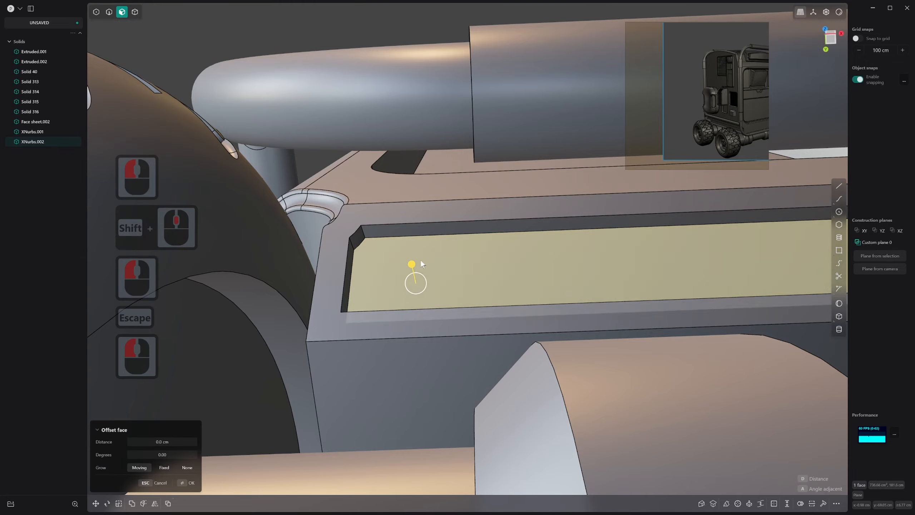
pyautogui.doubleClick(437, 214)
pyautogui.press('space')
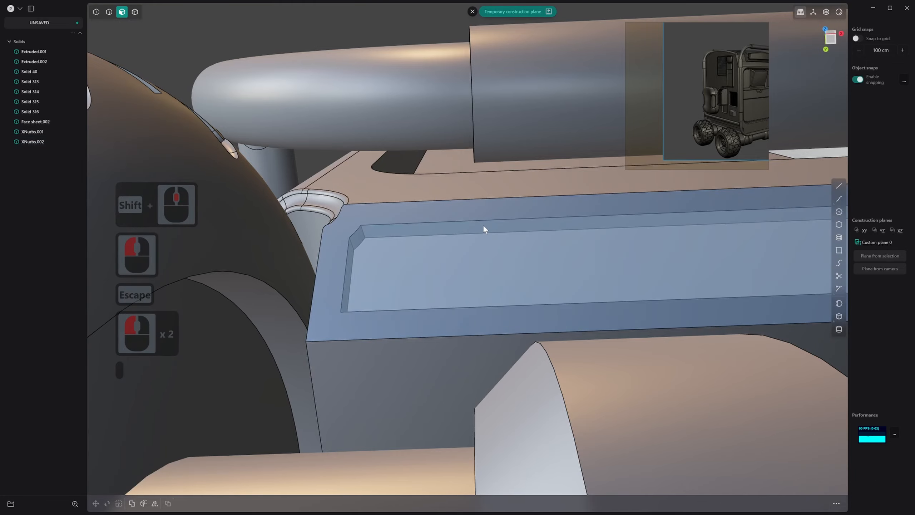
pyautogui.moveTo(484, 224); pyautogui.dragTo(491, 292, button='middle')
pyautogui.scroll(-8, 495, 243)
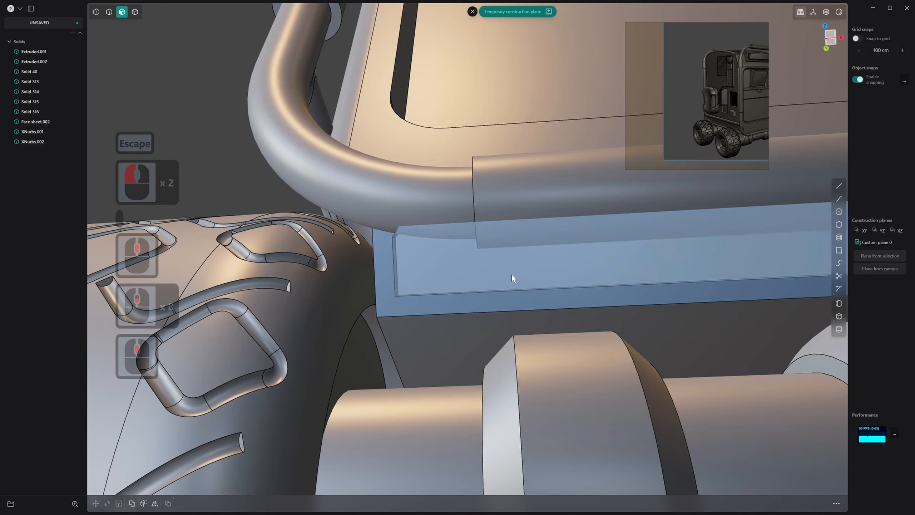
pyautogui.click(531, 13)
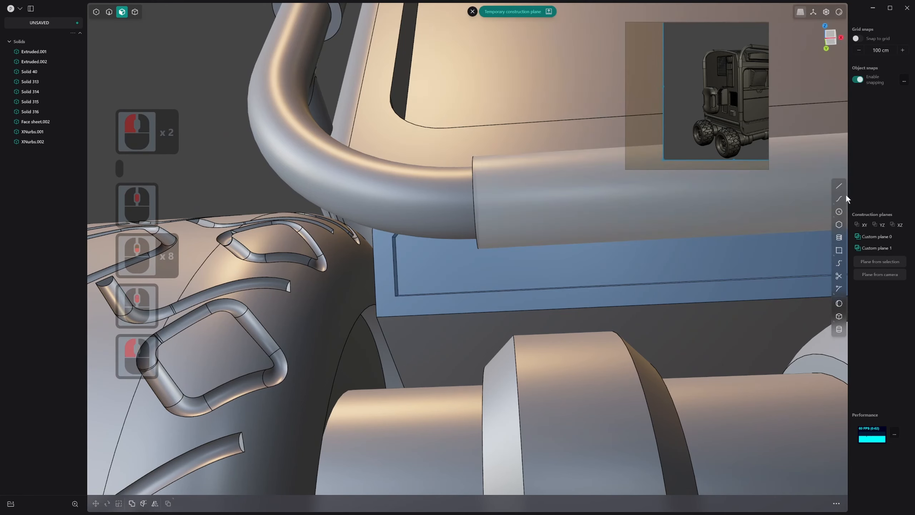
pyautogui.click(879, 248)
pyautogui.doubleClick(878, 248)
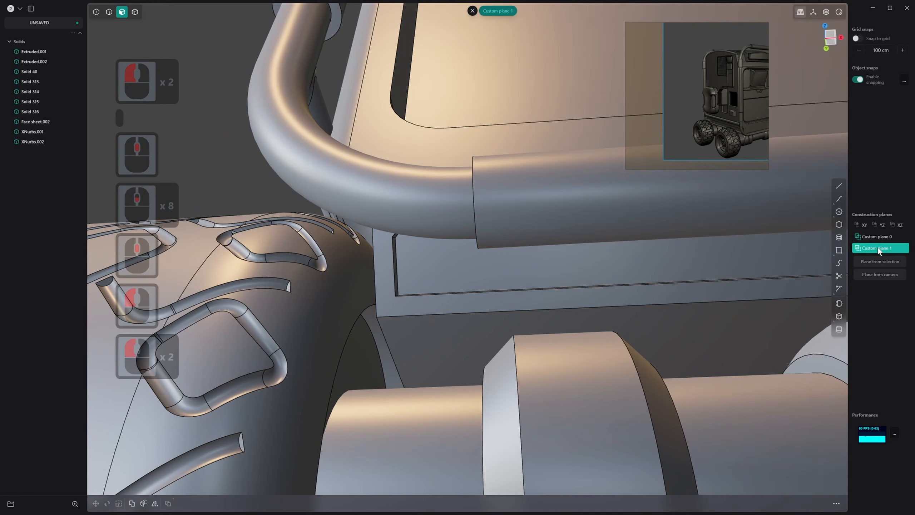
# Hide the tubular frame solid that runs in front of the recessed strip
pyautogui.scroll(-5, 631, 239)
pyautogui.press('4')
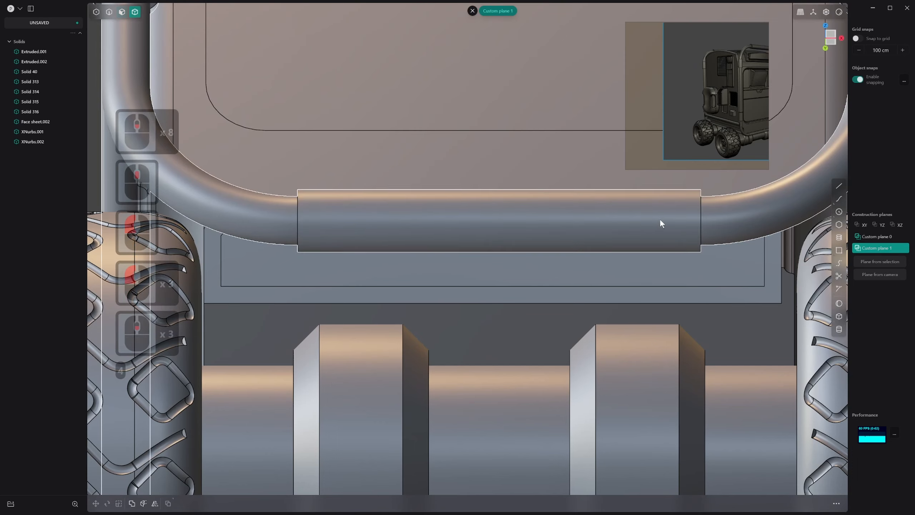
pyautogui.click(654, 225)
pyautogui.press('h')
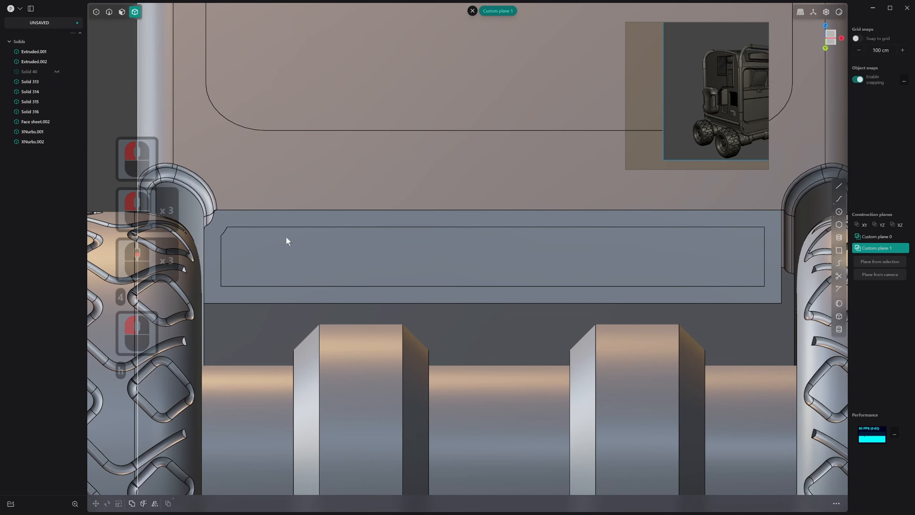
# Draw a straight line on the custom plane from the recess's upper edge to its lower edge, just inside the chamfered end
pyautogui.keyDown('shift'); pyautogui.moveTo(286, 237); pyautogui.dragTo(434, 237, button='middle'); pyautogui.keyUp('shift')
pyautogui.click(839, 186)
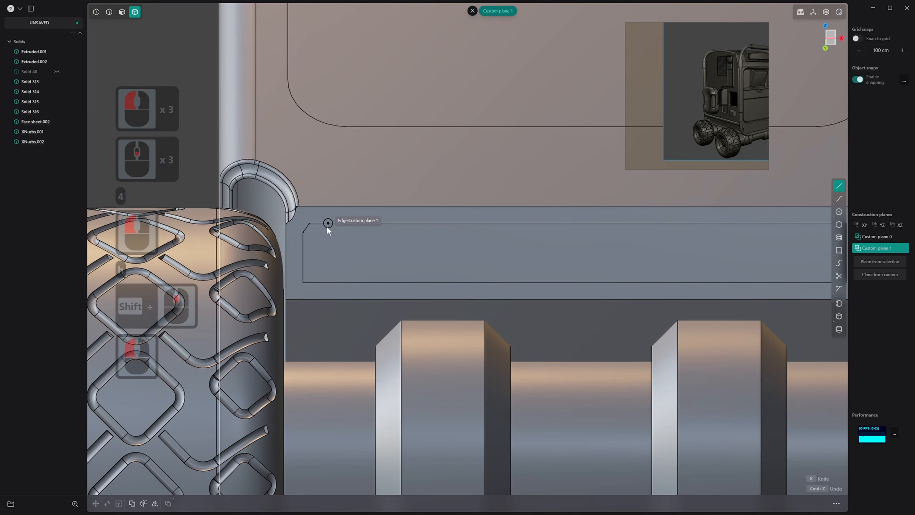
pyautogui.click(314, 223)
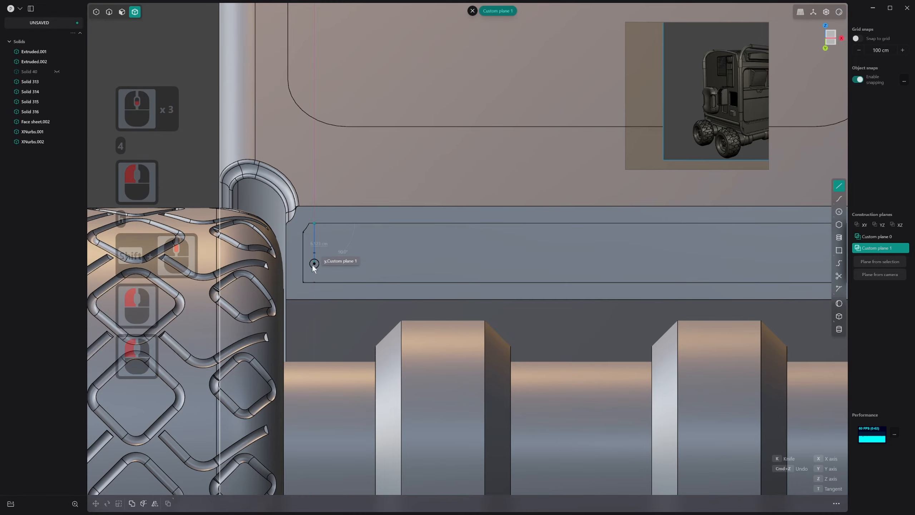
pyautogui.click(314, 282)
pyautogui.moveTo(314, 283); pyautogui.dragTo(297, 334, button='middle')
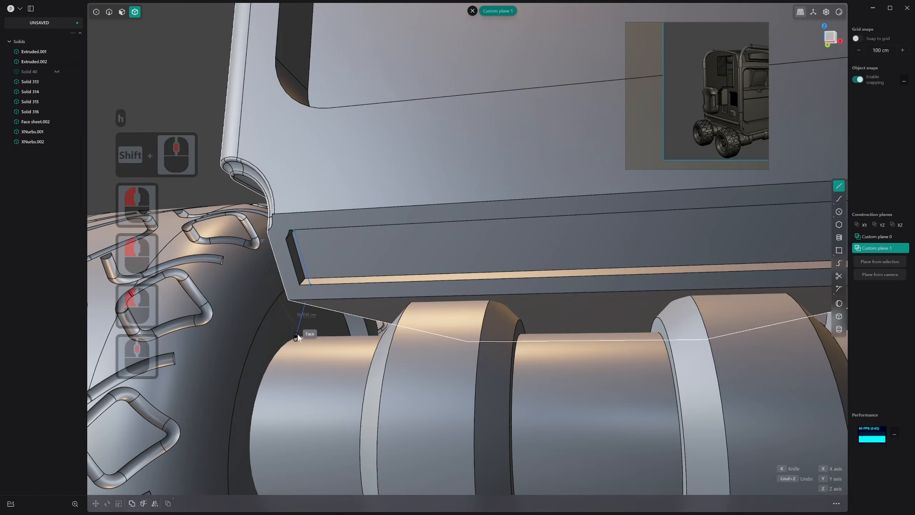
pyautogui.rightClick(299, 333)
pyautogui.middleClick(331, 289)
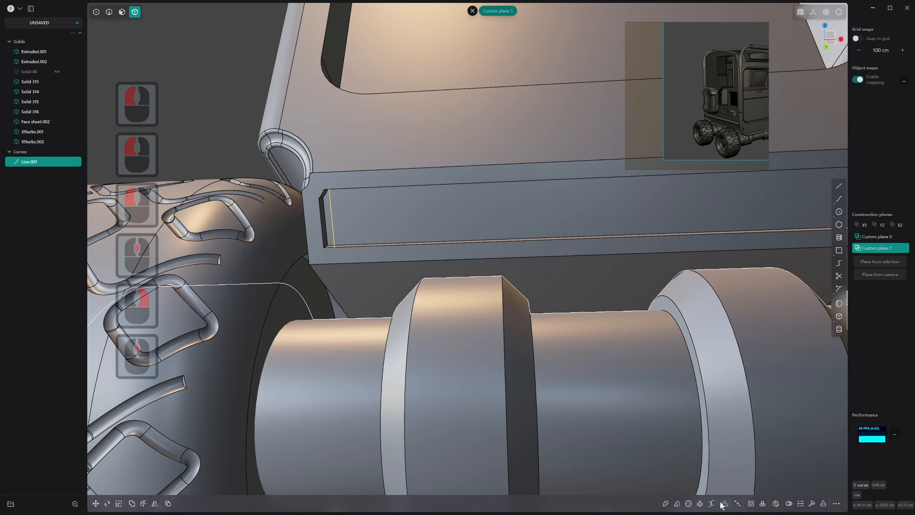
# Extrude the short line across the recess into a sheet that spans the recess depth
pyautogui.press('e')
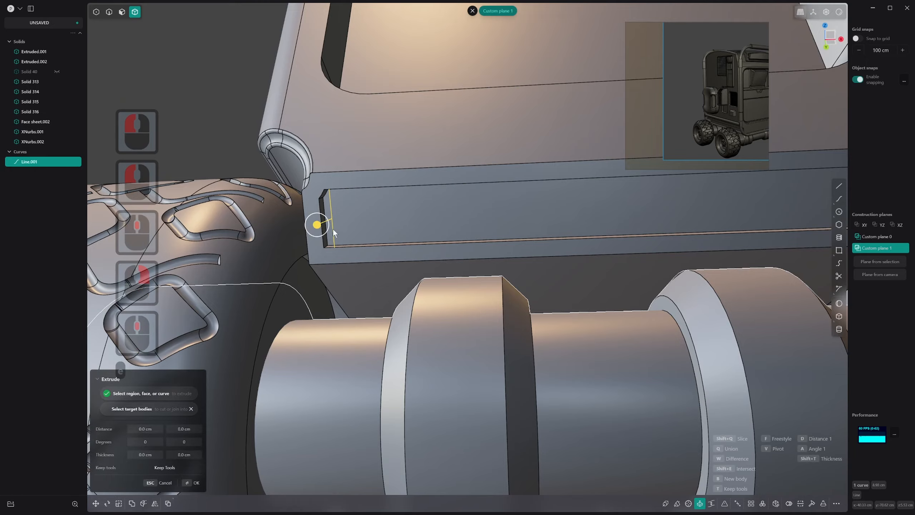
pyautogui.moveTo(330, 227); pyautogui.dragTo(331, 277, button='middle')
pyautogui.moveTo(319, 288)
pyautogui.mouseDown()
pyautogui.moveTo(320, 296)
pyautogui.moveTo(328, 285)
pyautogui.mouseUp()
pyautogui.rightClick(327, 285)
# Thicken the extruded sheet into a thin solid slat
pyautogui.scroll(18, 354, 246)
pyautogui.keyDown('shift'); pyautogui.scroll(4, 354, 245); pyautogui.keyUp('shift')
pyautogui.keyDown('shift'); pyautogui.moveTo(354, 246); pyautogui.dragTo(688, 271, button='middle'); pyautogui.keyUp('shift')
pyautogui.keyDown('shift'); pyautogui.scroll(-1, 688, 271); pyautogui.keyUp('shift')
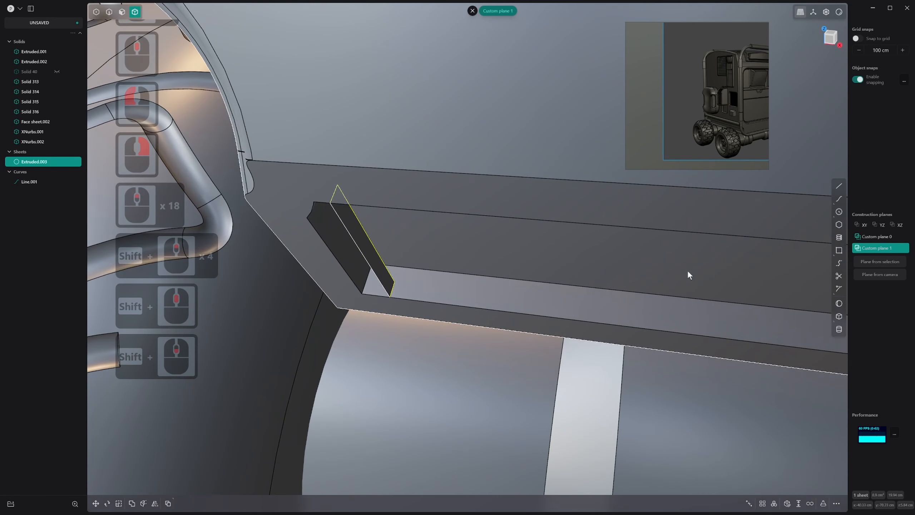
pyautogui.click(798, 504)
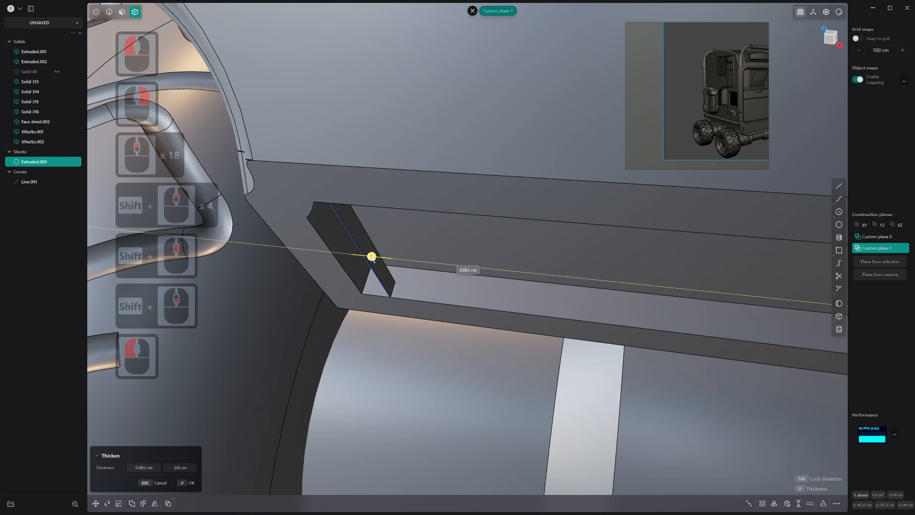
pyautogui.moveTo(380, 259); pyautogui.dragTo(381, 259)
pyautogui.rightClick(381, 259)
# Delete the leftover construction line on the slat
pyautogui.scroll(-1, 394, 254)
pyautogui.moveTo(394, 253); pyautogui.dragTo(367, 207, button='middle')
pyautogui.press('2')
pyautogui.click(379, 199)
pyautogui.click(370, 206)
pyautogui.press('x')
# Chamfer the two long outer edges of the slat by about 0.15 cm
pyautogui.click(367, 207)
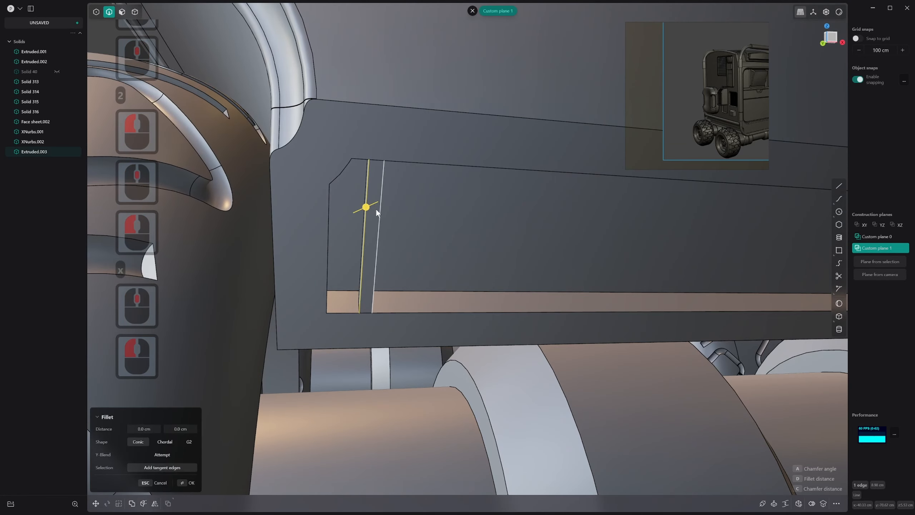
pyautogui.keyDown('shift'); pyautogui.click(380, 213); pyautogui.keyUp('shift')
pyautogui.moveTo(381, 213); pyautogui.dragTo(378, 211)
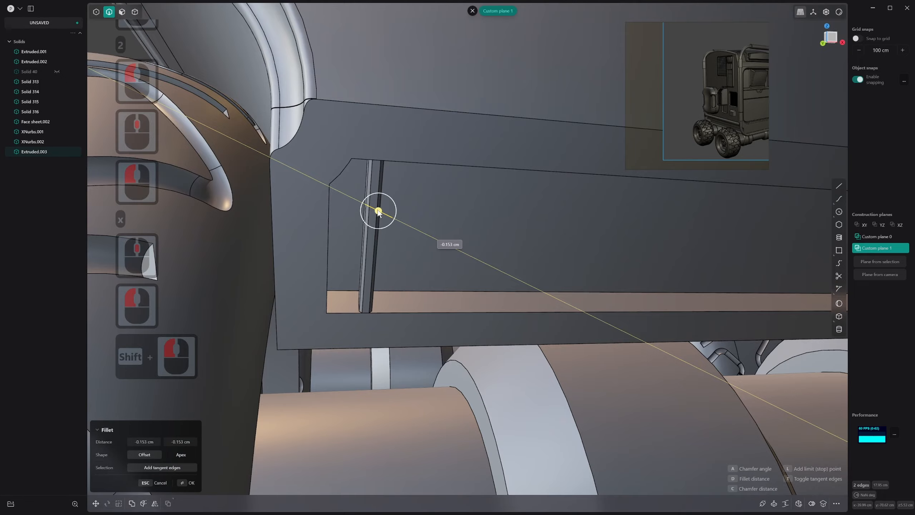
pyautogui.moveTo(375, 218); pyautogui.dragTo(329, 224, button='middle')
pyautogui.scroll(3, 408, 222)
pyautogui.scroll(-1, 408, 220)
pyautogui.moveTo(408, 220); pyautogui.dragTo(445, 237, button='middle')
pyautogui.rightClick(445, 234)
# Scale the slat by about 1.1 along Y, and enlarge it along Z and X so it is deeper and wider
pyautogui.press('s')
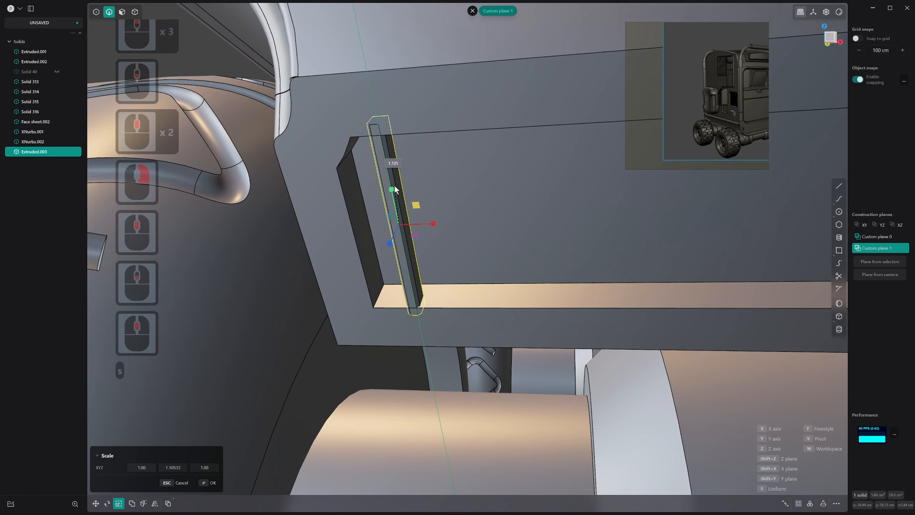
pyautogui.moveTo(396, 187); pyautogui.dragTo(399, 191)
pyautogui.rightClick(414, 191)
pyautogui.moveTo(413, 191); pyautogui.dragTo(394, 203, button='middle')
pyautogui.press('s')
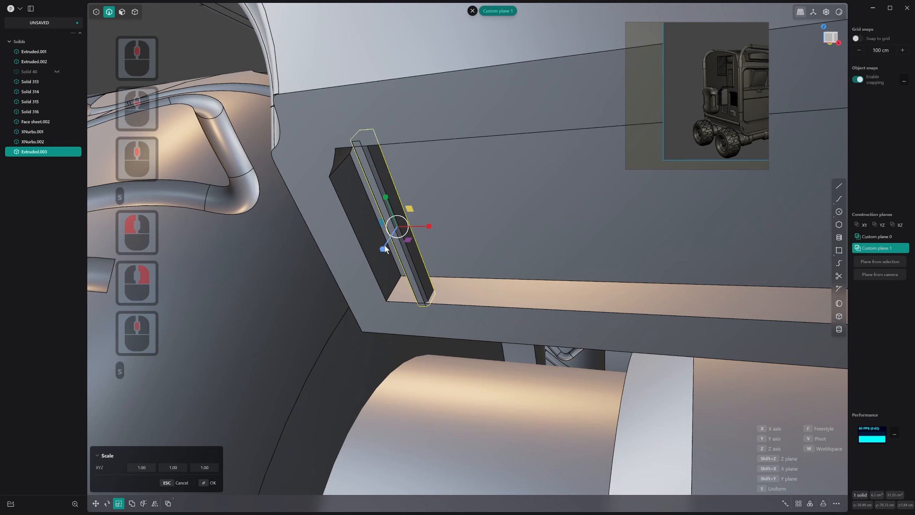
pyautogui.moveTo(385, 246); pyautogui.dragTo(379, 258)
pyautogui.moveTo(429, 226); pyautogui.dragTo(458, 237)
pyautogui.rightClick(456, 238)
pyautogui.scroll(-4, 463, 239)
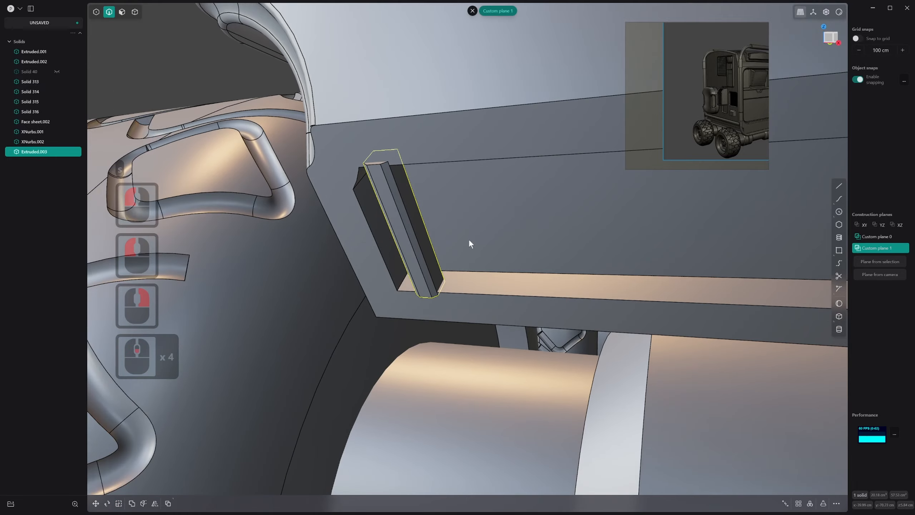
pyautogui.scroll(7, 470, 239)
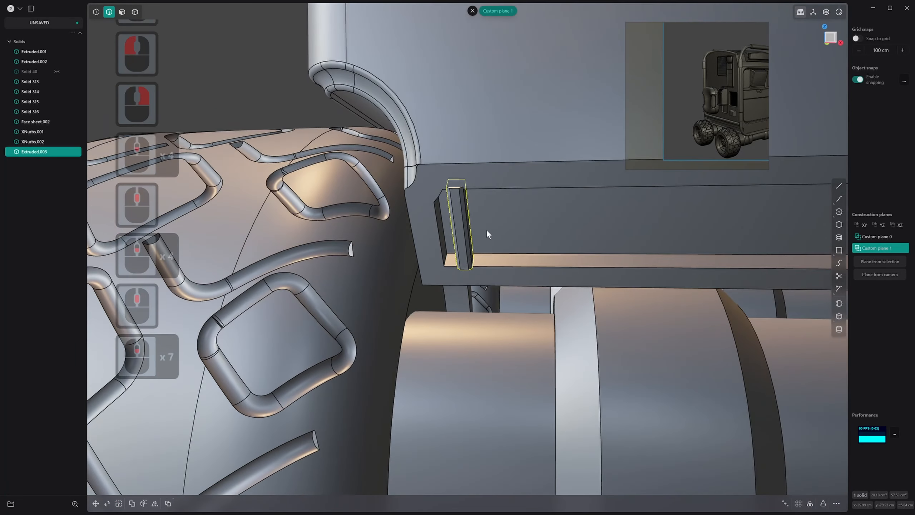
pyautogui.scroll(-17, 484, 230)
pyautogui.moveTo(487, 230); pyautogui.dragTo(428, 285, button='middle')
pyautogui.keyDown('shift'); pyautogui.scroll(-1, 510, 228); pyautogui.keyUp('shift')
pyautogui.scroll(1, 429, 276)
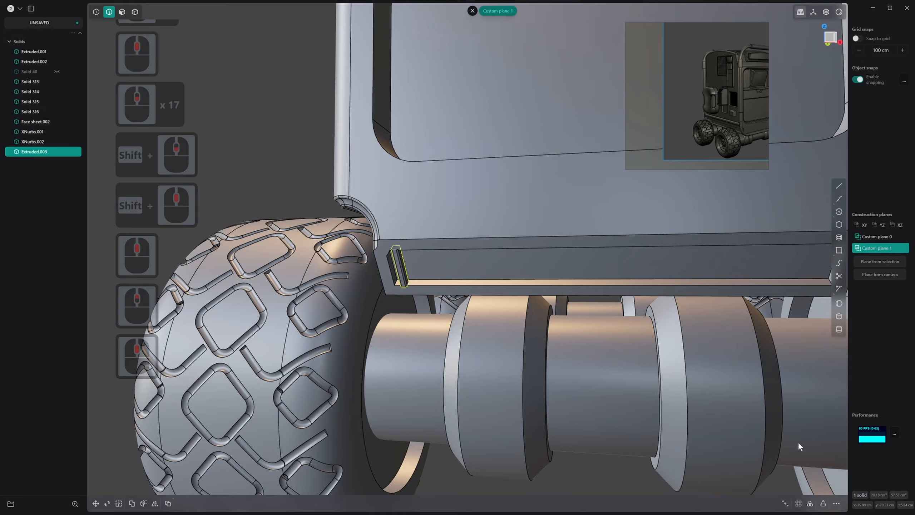
pyautogui.click(798, 505)
pyautogui.keyDown('shift'); pyautogui.moveTo(675, 306); pyautogui.dragTo(450, 230, button='middle'); pyautogui.keyUp('shift')
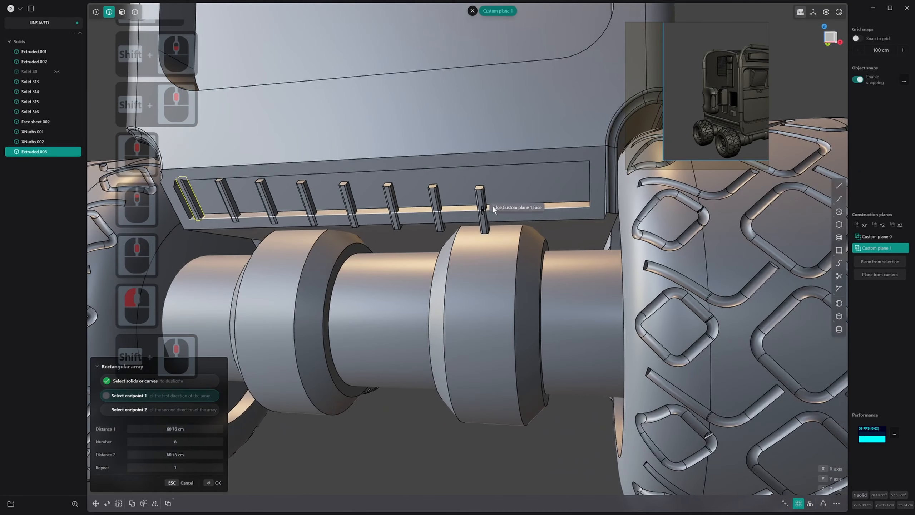
pyautogui.moveTo(557, 206); pyautogui.dragTo(528, 186, button='middle')
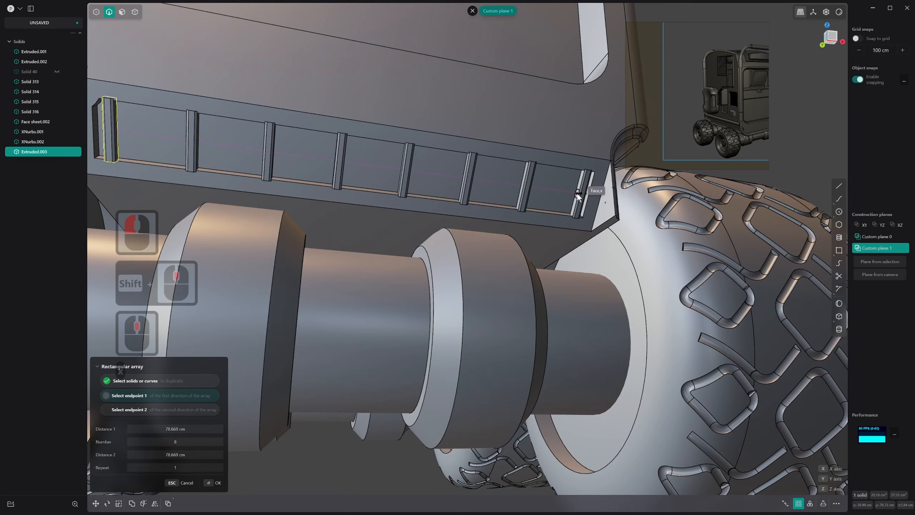
pyautogui.click(578, 194)
pyautogui.scroll(-4, 505, 216)
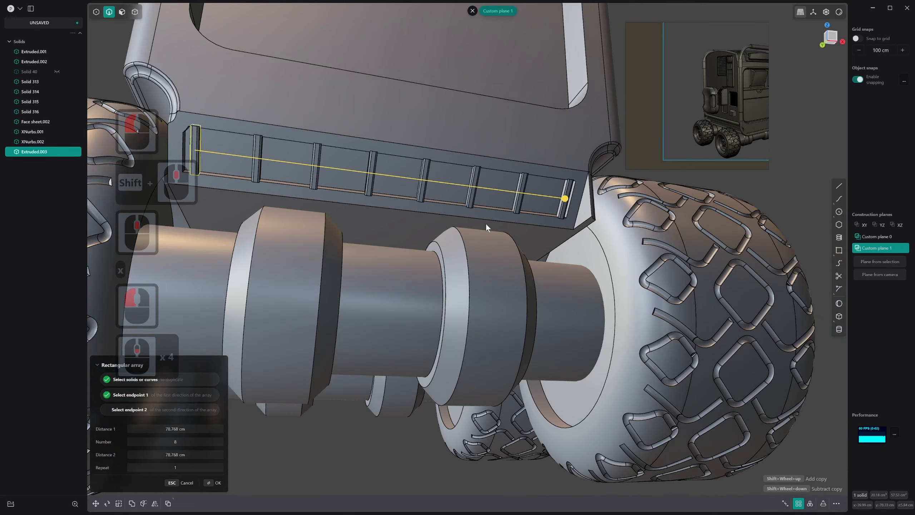
pyautogui.moveTo(486, 224); pyautogui.dragTo(439, 243, button='middle')
pyautogui.keyDown('shift'); pyautogui.scroll(-4, 448, 249); pyautogui.keyUp('shift')
pyautogui.keyDown('shift'); pyautogui.scroll(20, 449, 249); pyautogui.keyUp('shift')
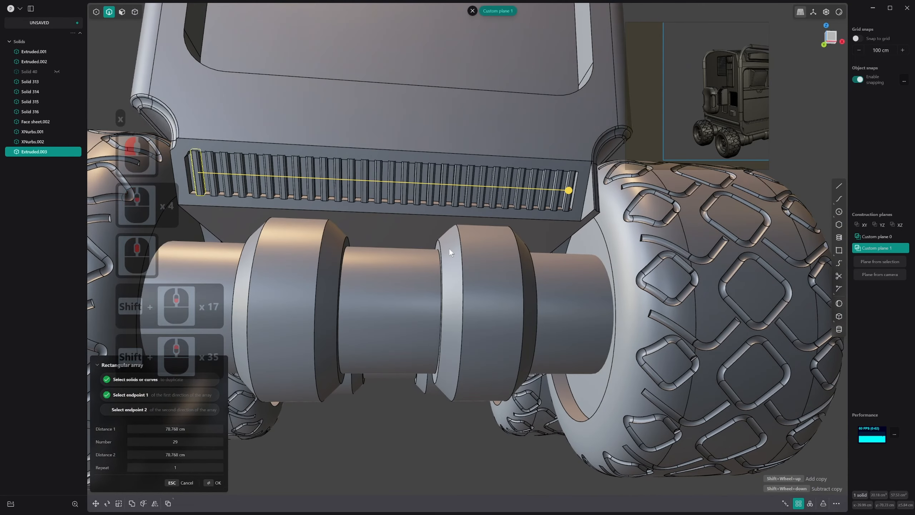
pyautogui.keyDown('shift'); pyautogui.scroll(-17, 449, 250); pyautogui.keyUp('shift')
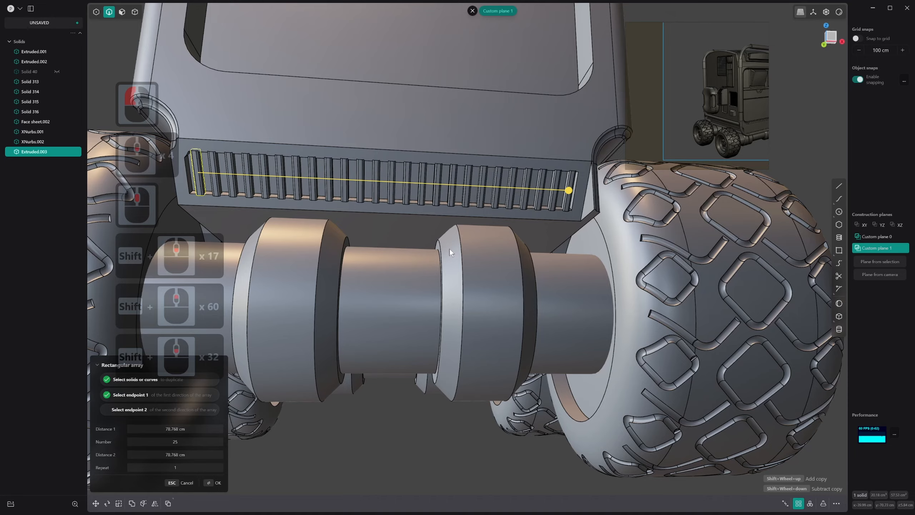
pyautogui.keyDown('shift'); pyautogui.scroll(8, 449, 249); pyautogui.keyUp('shift')
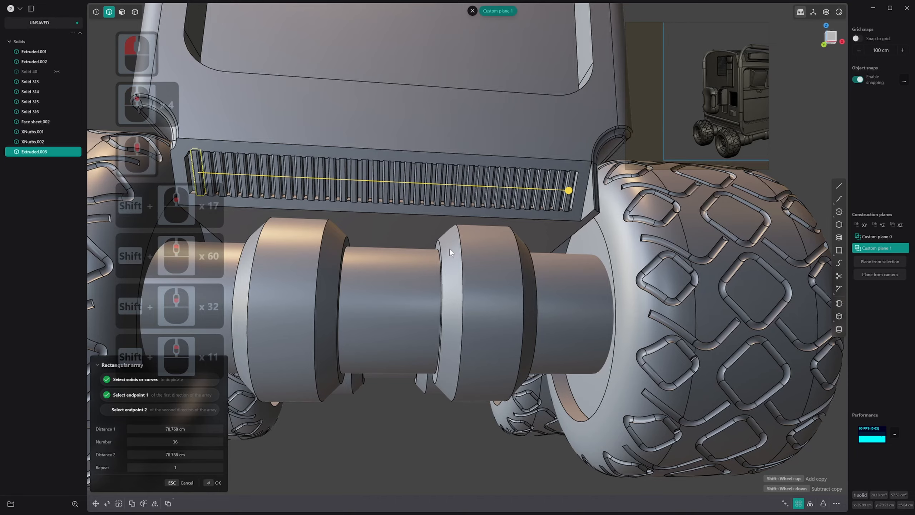
pyautogui.moveTo(449, 249); pyautogui.dragTo(520, 206, button='middle')
pyautogui.scroll(20, 502, 181)
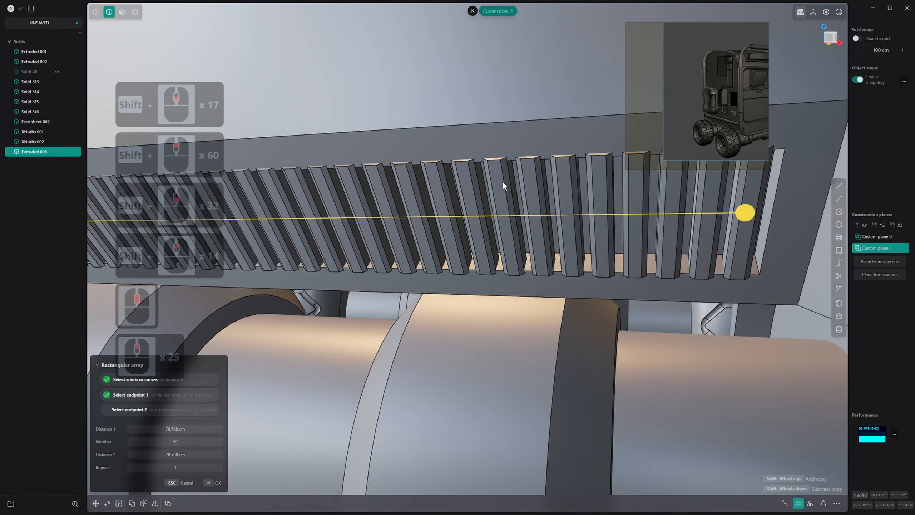
pyautogui.keyDown('shift'); pyautogui.scroll(2, 503, 182); pyautogui.keyUp('shift')
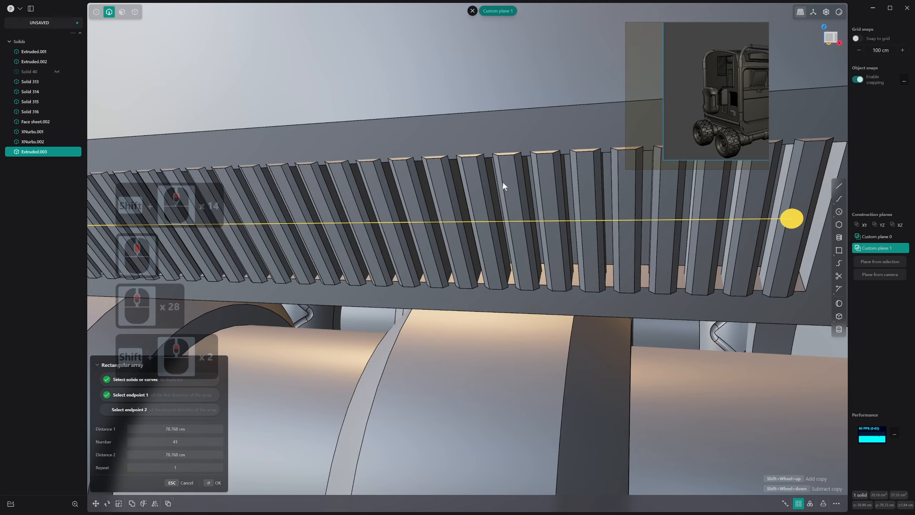
pyautogui.moveTo(503, 182); pyautogui.dragTo(493, 189, button='middle')
pyautogui.press('Escape')
pyautogui.scroll(-3, 294, 202)
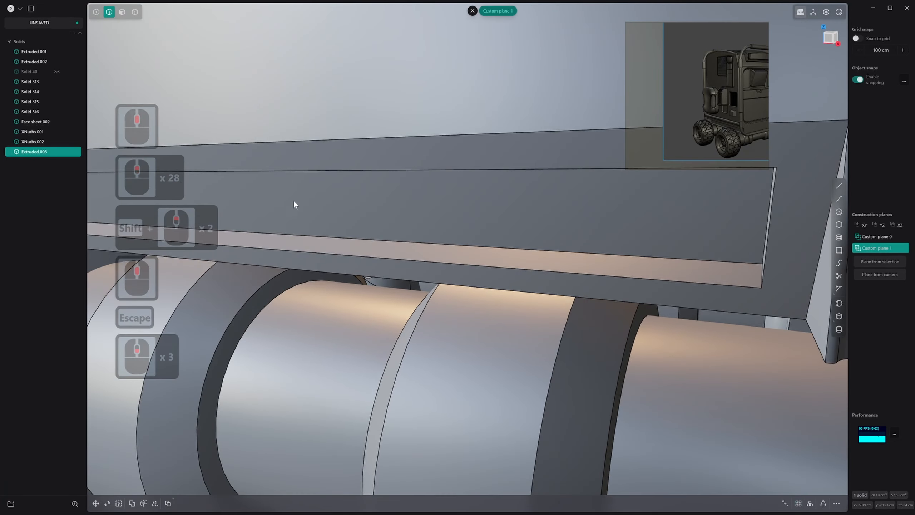
# Move the slat slightly deeper into the recess along the custom plane's Z axis
pyautogui.keyDown('shift'); pyautogui.moveTo(293, 203); pyautogui.dragTo(893, 323, button='middle'); pyautogui.keyUp('shift')
pyautogui.scroll(9, 371, 227)
pyautogui.scroll(18, 282, 254)
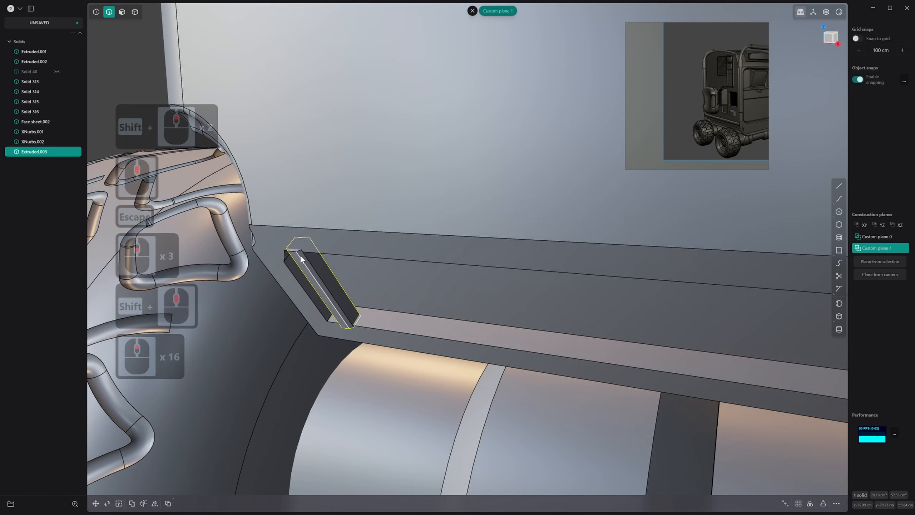
pyautogui.press('g')
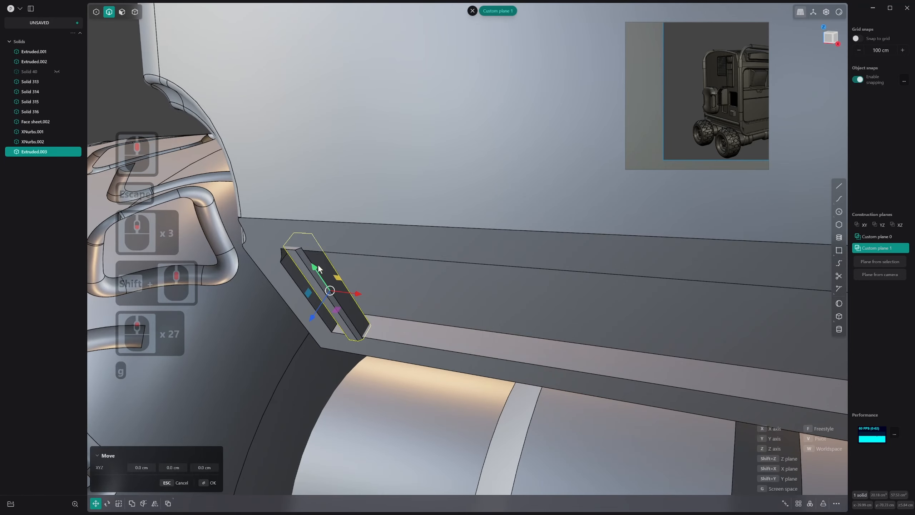
pyautogui.moveTo(315, 313); pyautogui.dragTo(317, 311)
pyautogui.rightClick(318, 310)
# Create a rectangular array of the slat along X, placing the endpoint about 78.9 cm away near the recess's far end
pyautogui.scroll(-6, 370, 311)
pyautogui.scroll(-20, 370, 310)
pyautogui.keyDown('shift'); pyautogui.scroll(-2, 445, 330); pyautogui.keyUp('shift')
pyautogui.keyDown('shift'); pyautogui.moveTo(445, 330); pyautogui.dragTo(427, 191, button='middle'); pyautogui.keyUp('shift')
pyautogui.scroll(-1, 452, 139)
pyautogui.click(800, 504)
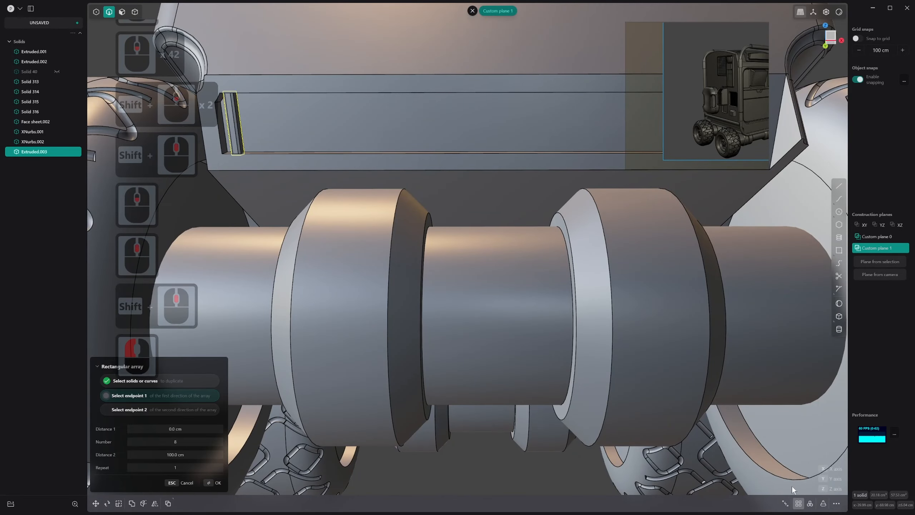
pyautogui.press('x')
pyautogui.keyDown('shift'); pyautogui.moveTo(591, 133); pyautogui.dragTo(406, 146, button='middle'); pyautogui.keyUp('shift')
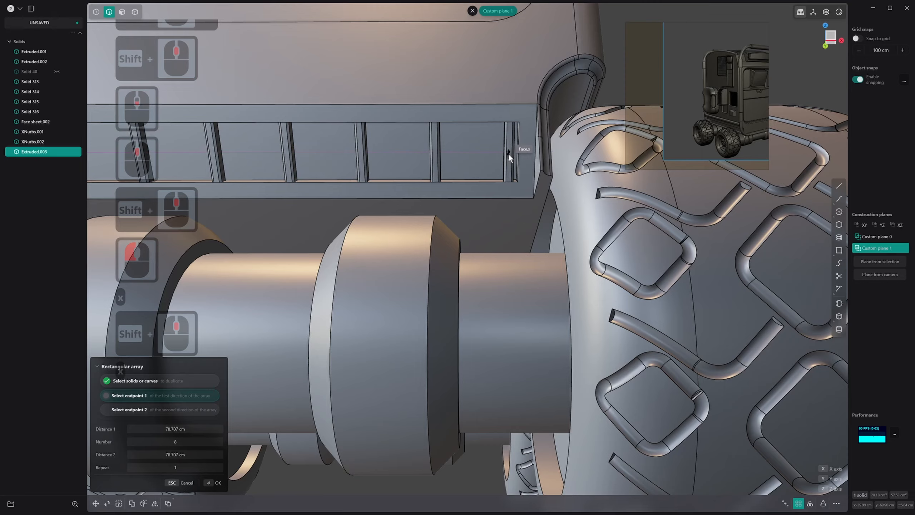
pyautogui.click(509, 153)
# Set the number of slats in the rectangular array to 37 and apply it
pyautogui.keyDown('shift'); pyautogui.scroll(20, 462, 149); pyautogui.keyUp('shift')
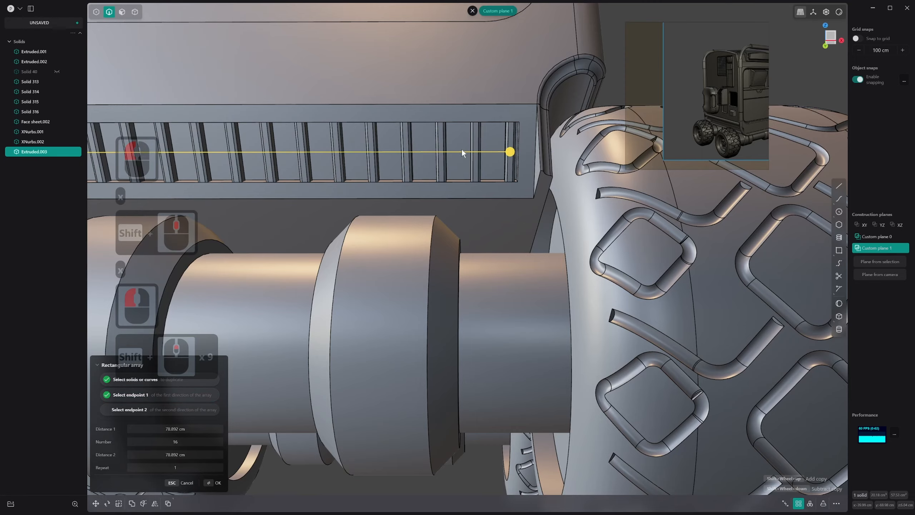
pyautogui.keyDown('shift'); pyautogui.scroll(-8, 462, 148); pyautogui.keyUp('shift')
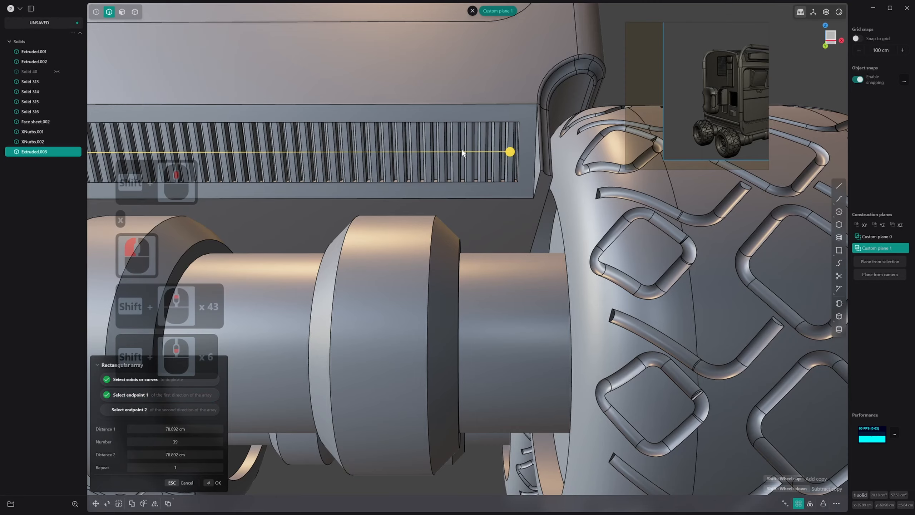
pyautogui.moveTo(462, 149); pyautogui.dragTo(421, 175, button='middle')
pyautogui.scroll(4, 421, 174)
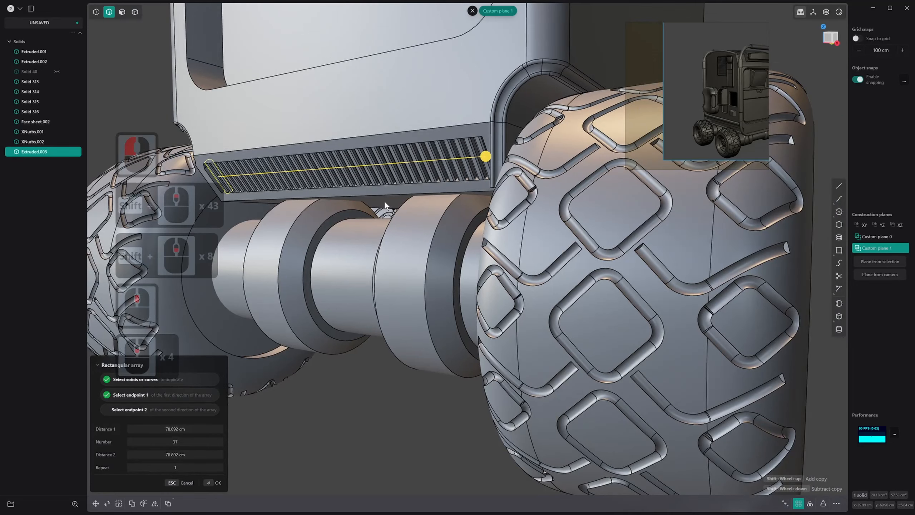
pyautogui.rightClick(385, 200)
# Group all the arrayed slats and rename the group as Grill
pyautogui.scroll(-18, 376, 207)
pyautogui.moveTo(376, 206); pyautogui.dragTo(420, 198, button='middle')
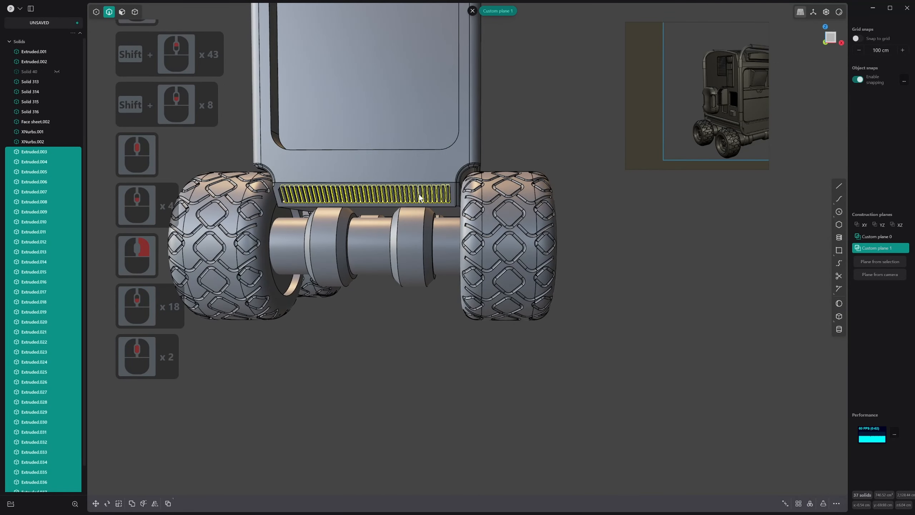
pyautogui.hotkey('ctrl', 'g')
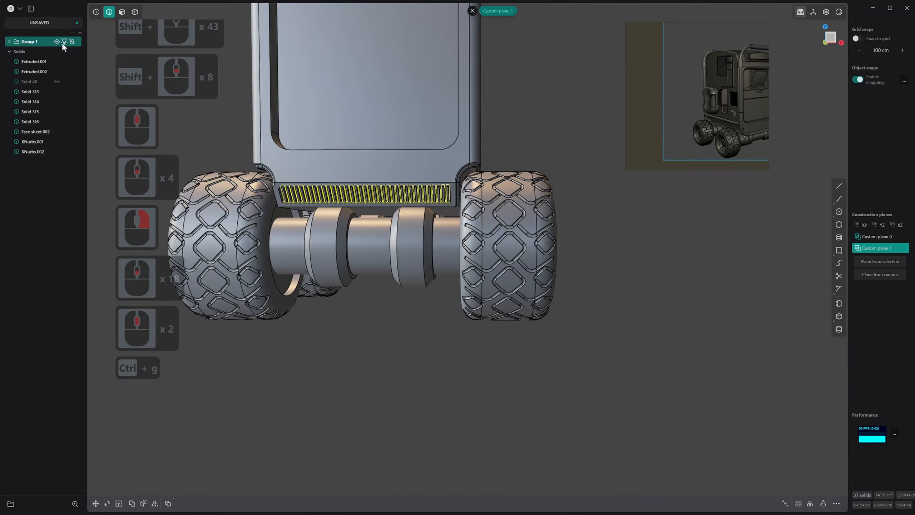
pyautogui.click(36, 42)
pyautogui.write('Grill')
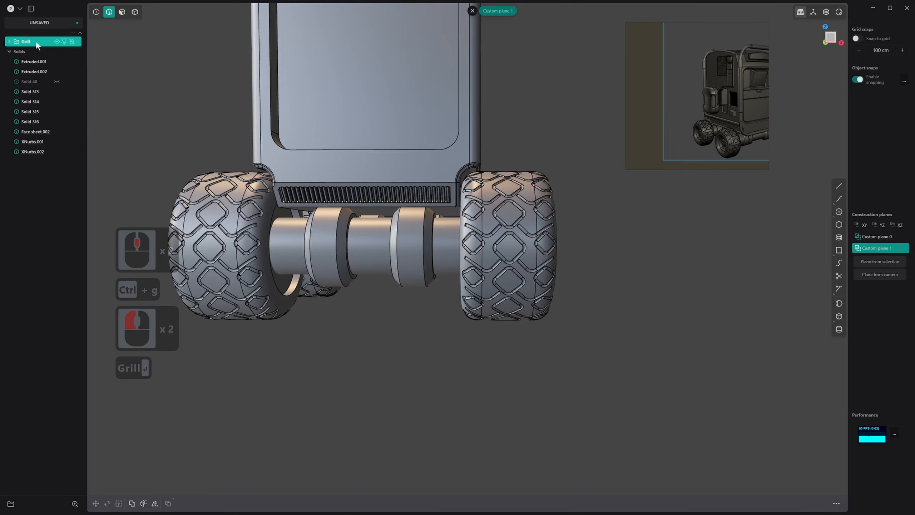
# Examine the finished slatted grill up close and from several angles, including how it sits on the whole rover end
pyautogui.press('Return')
pyautogui.moveTo(332, 196); pyautogui.dragTo(336, 164, button='middle')
pyautogui.click(543, 108)
pyautogui.scroll(3, 381, 210)
pyautogui.scroll(20, 267, 206)
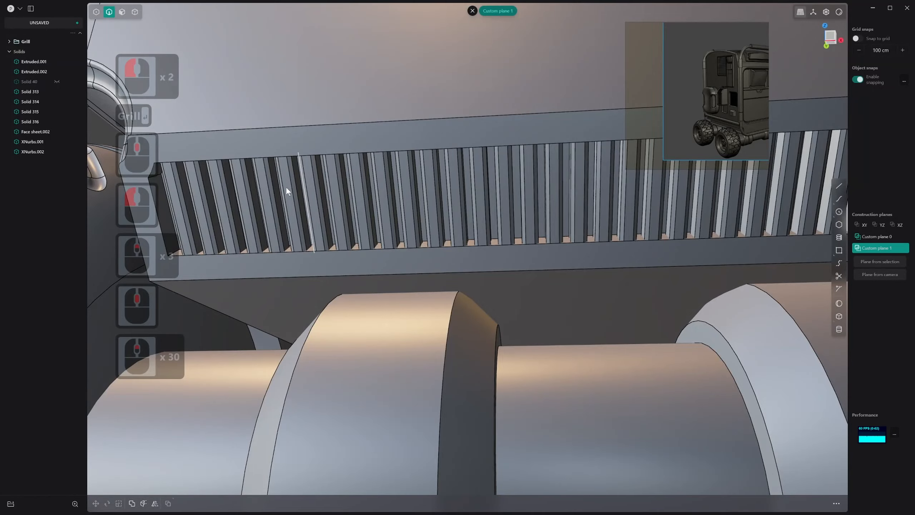
pyautogui.scroll(-6, 440, 170)
pyautogui.moveTo(440, 170); pyautogui.dragTo(415, 227, button='middle')
pyautogui.scroll(-12, 545, 138)
pyautogui.scroll(-7, 466, 144)
pyautogui.scroll(5, 497, 173)
pyautogui.keyDown('shift'); pyautogui.scroll(1, 501, 177); pyautogui.keyUp('shift')
pyautogui.scroll(-1, 702, 65)
pyautogui.doubleClick(742, 97)
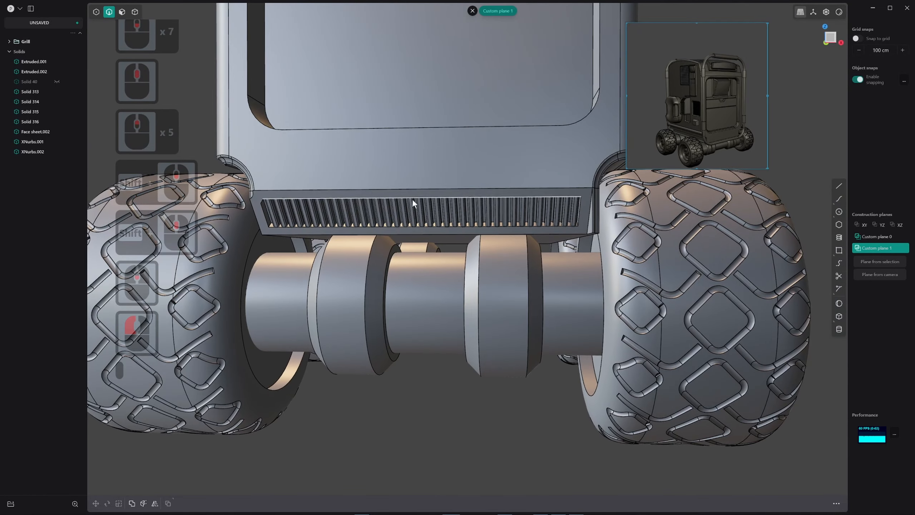
pyautogui.scroll(-20, 517, 233)
pyautogui.moveTo(505, 215); pyautogui.dragTo(574, 262, button='middle')
pyautogui.scroll(-1, 570, 259)
pyautogui.keyDown('shift'); pyautogui.scroll(-1, 534, 237); pyautogui.keyUp('shift')
pyautogui.keyDown('shift'); pyautogui.moveTo(534, 237); pyautogui.dragTo(453, 215, button='middle'); pyautogui.keyUp('shift')
pyautogui.moveTo(452, 216); pyautogui.dragTo(485, 269, button='middle')
# Switch the viewport shading to the dark metallic matcap and review the rover from several angles
pyautogui.rightClick(839, 12)
pyautogui.click(837, 46)
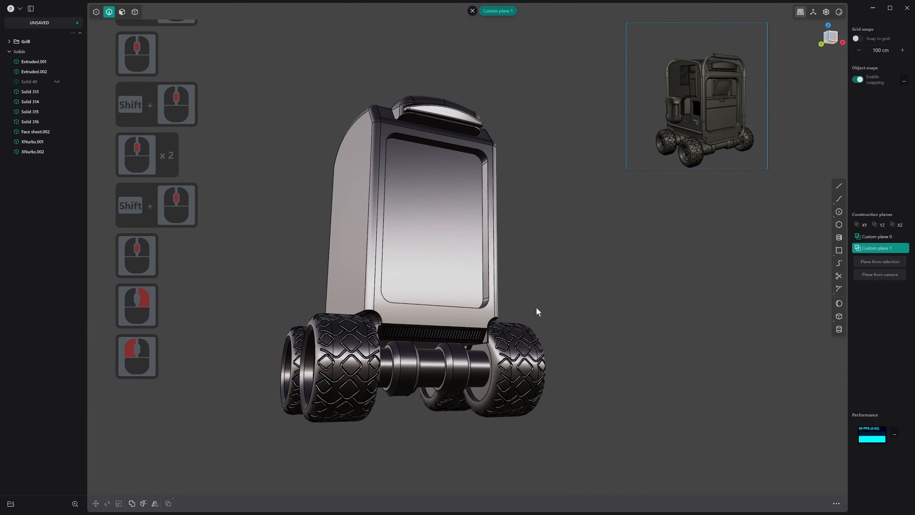
pyautogui.moveTo(536, 306)
pyautogui.mouseDown(button='middle')
pyautogui.moveTo(547, 285)
pyautogui.moveTo(564, 298)
pyautogui.moveTo(565, 326)
pyautogui.mouseUp(button='middle')
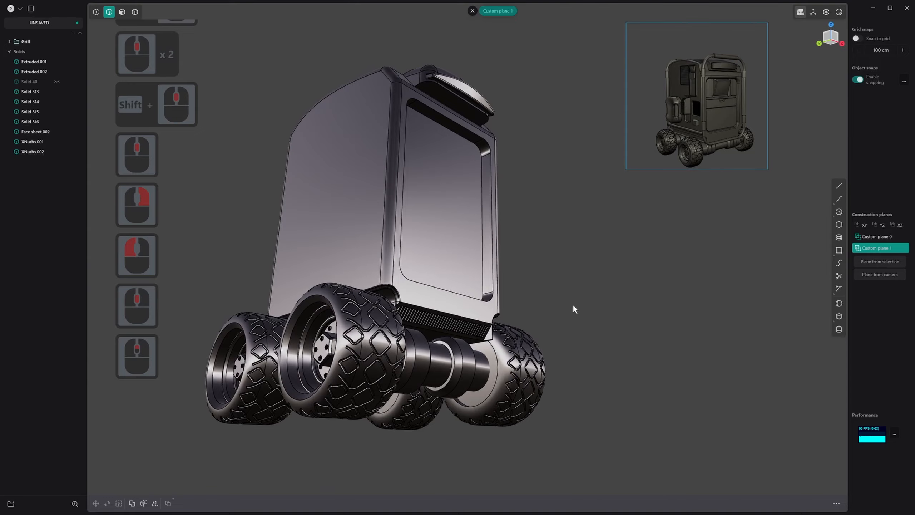
pyautogui.scroll(3, 575, 308)
pyautogui.keyDown('shift'); pyautogui.moveTo(572, 245); pyautogui.dragTo(510, 313, button='middle'); pyautogui.keyUp('shift')
pyautogui.moveTo(509, 313); pyautogui.dragTo(621, 289, button='middle')
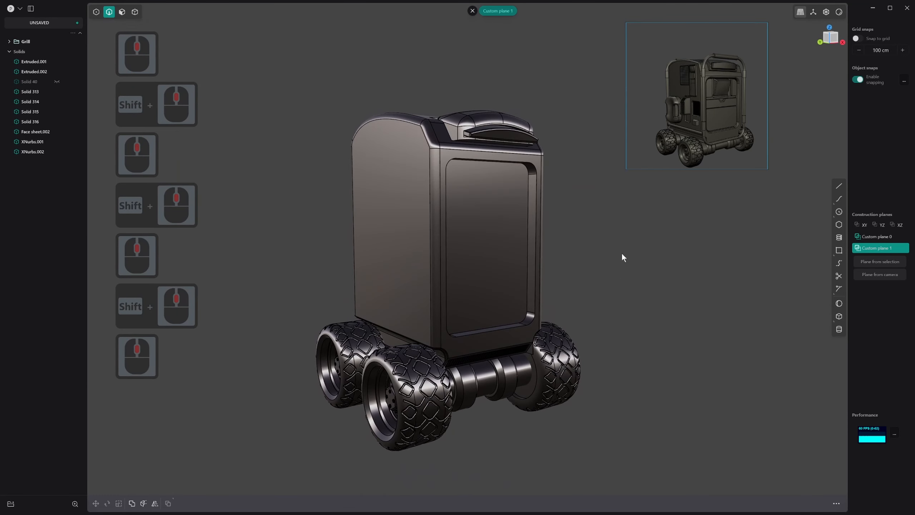
pyautogui.moveTo(560, 251); pyautogui.dragTo(641, 249, button='middle')
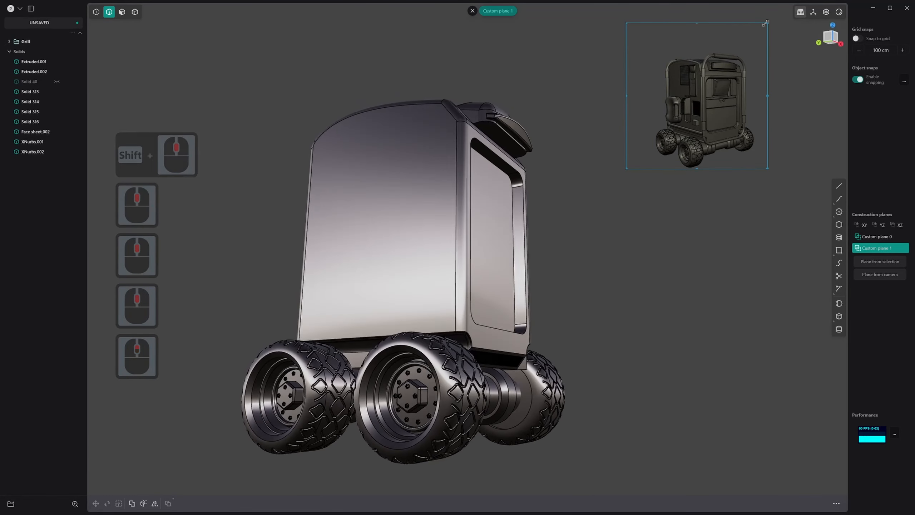
# Review the whole rover in the glossy red matcap against the reference image and restore the blue-grey matcap
pyautogui.rightClick(837, 16)
pyautogui.click(817, 42)
pyautogui.moveTo(652, 206); pyautogui.dragTo(518, 305, button='middle')
pyautogui.scroll(11, 565, 247)
pyautogui.keyDown('shift'); pyautogui.scroll(2, 565, 247); pyautogui.keyUp('shift')
pyautogui.scroll(-1, 528, 292)
pyautogui.moveTo(531, 285); pyautogui.dragTo(550, 269, button='middle')
pyautogui.scroll(2, 549, 269)
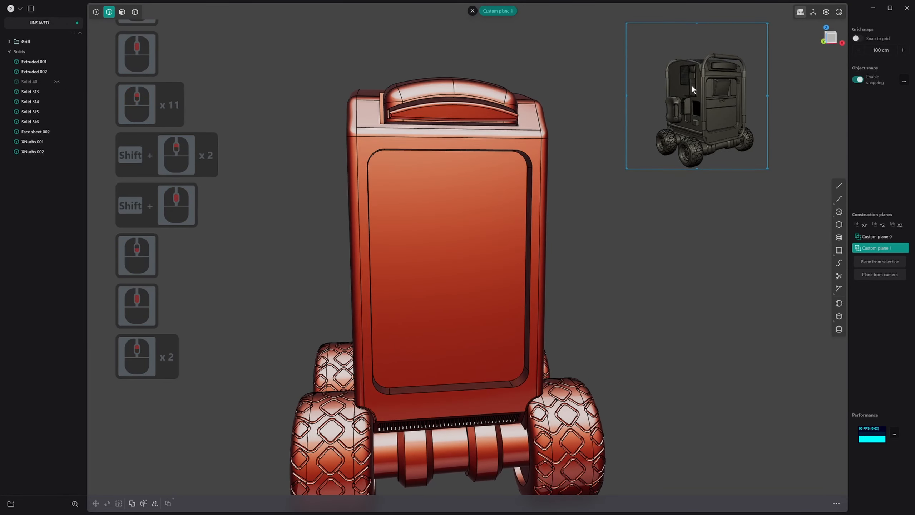
pyautogui.moveTo(364, 281); pyautogui.dragTo(505, 249, button='middle')
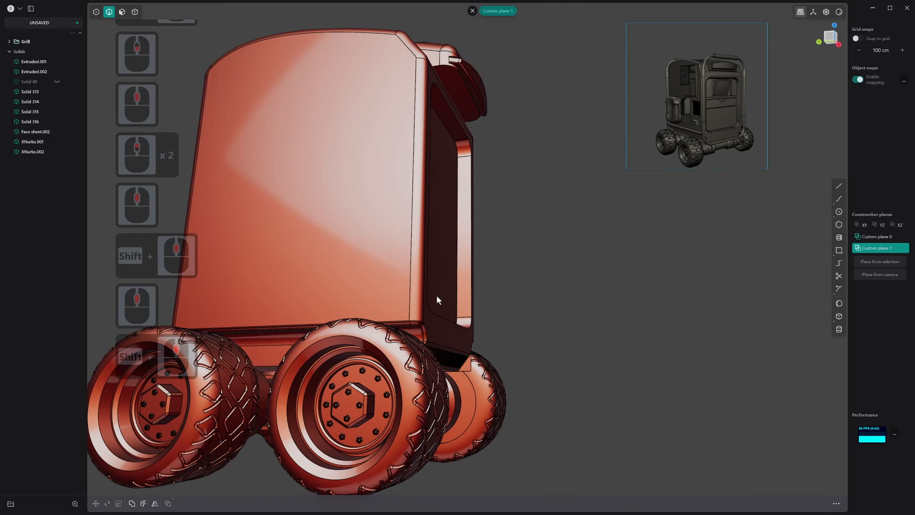
pyautogui.moveTo(440, 316); pyautogui.dragTo(392, 312, button='middle')
pyautogui.keyDown('shift'); pyautogui.moveTo(463, 254); pyautogui.dragTo(422, 149, button='middle'); pyautogui.keyUp('shift')
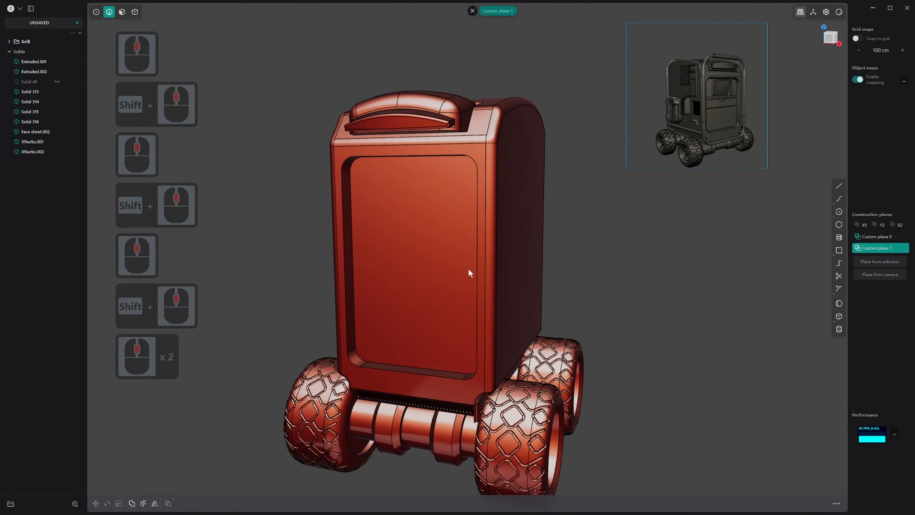
pyautogui.moveTo(458, 275); pyautogui.dragTo(573, 268, button='middle')
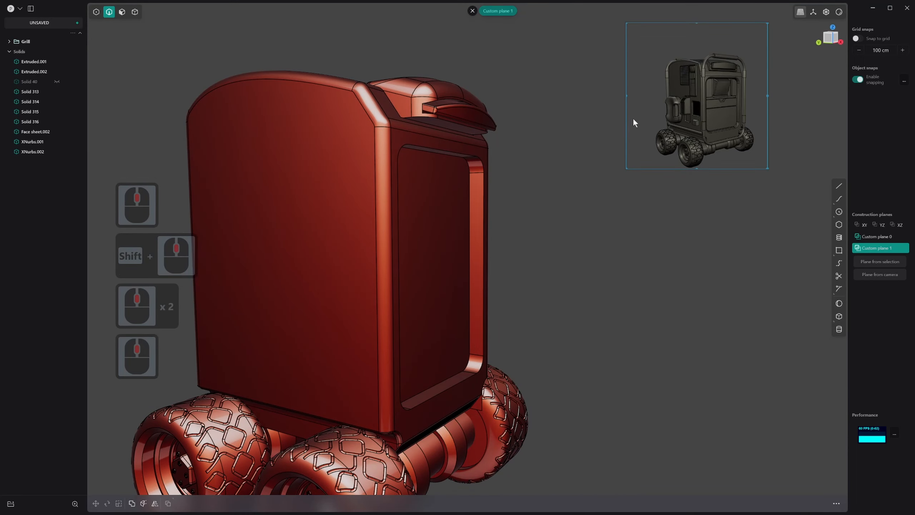
pyautogui.moveTo(623, 246); pyautogui.dragTo(571, 277, button='middle')
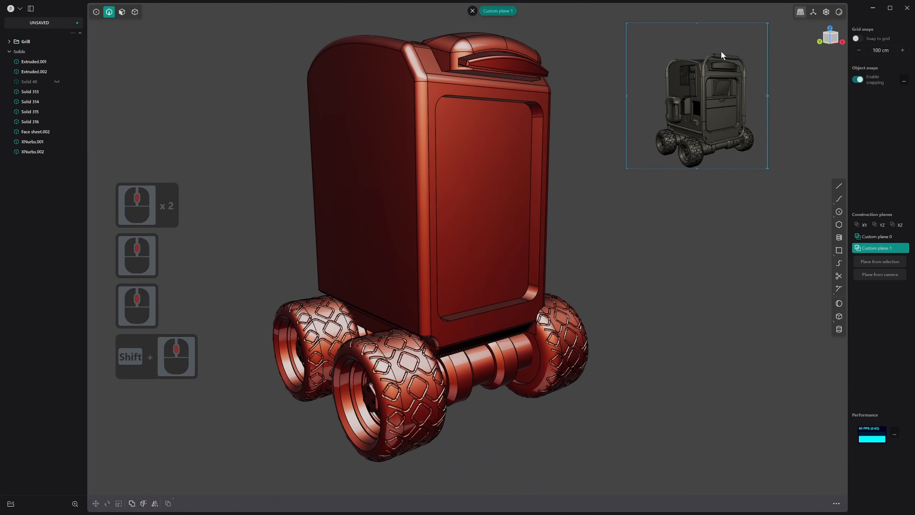
pyautogui.moveTo(559, 230); pyautogui.dragTo(531, 228, button='middle')
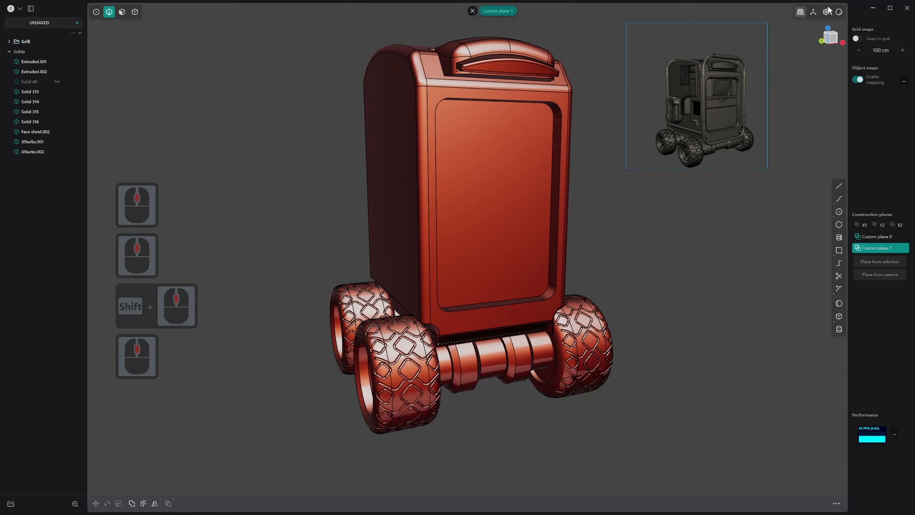
pyautogui.rightClick(839, 14)
pyautogui.click(792, 43)
# Split the recessed end panel's face into three equal bands with two horizontal isoparametric cuts
pyautogui.moveTo(573, 181); pyautogui.dragTo(481, 181, button='middle')
pyautogui.click(501, 183)
pyautogui.press('3')
pyautogui.click(498, 179)
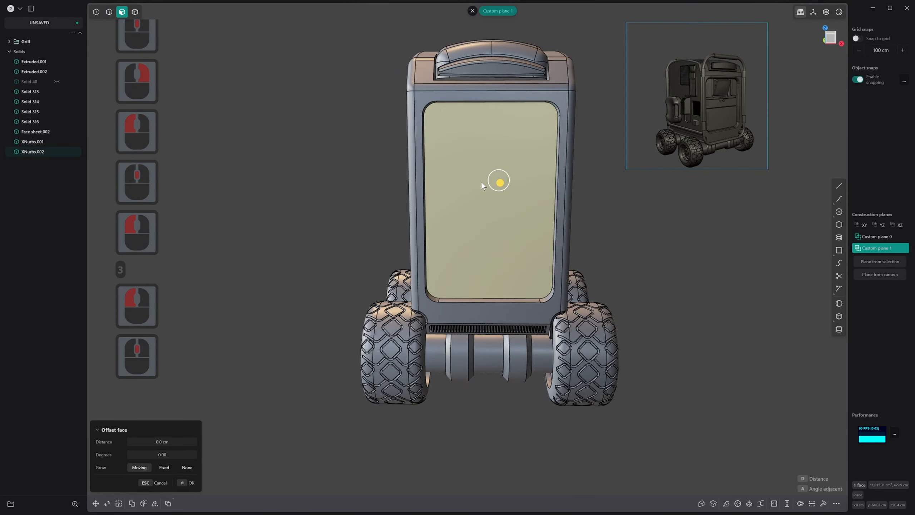
pyautogui.hotkey('ctrl', 'r')
pyautogui.press('1')
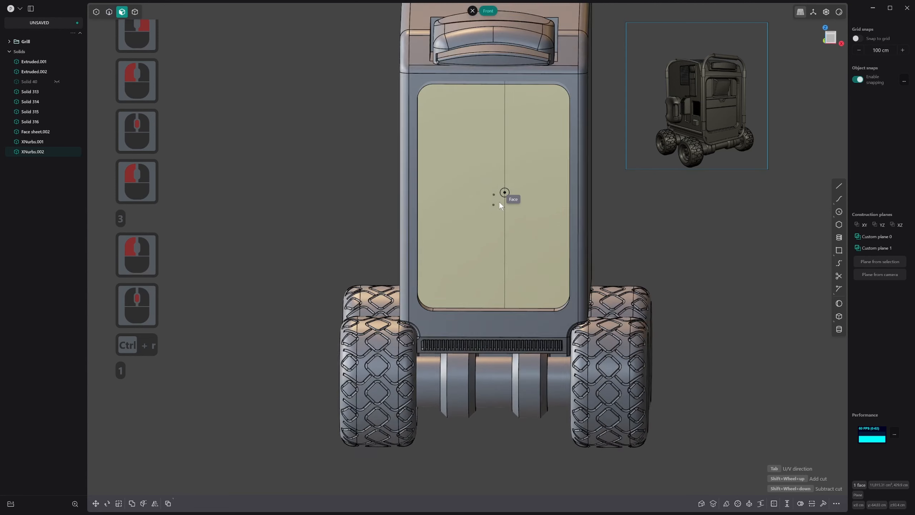
pyautogui.press('Tab')
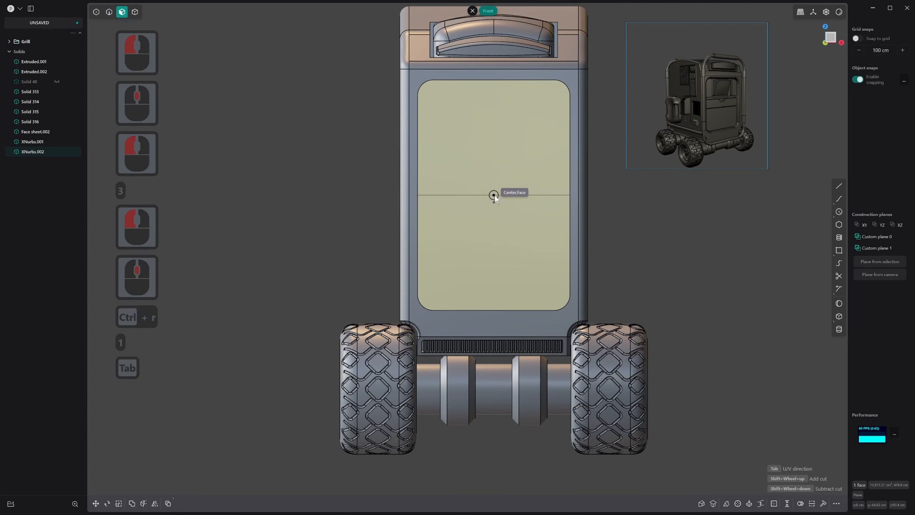
pyautogui.press('shift')
pyautogui.keyDown('shift'); pyautogui.scroll(1, 493, 196); pyautogui.keyUp('shift')
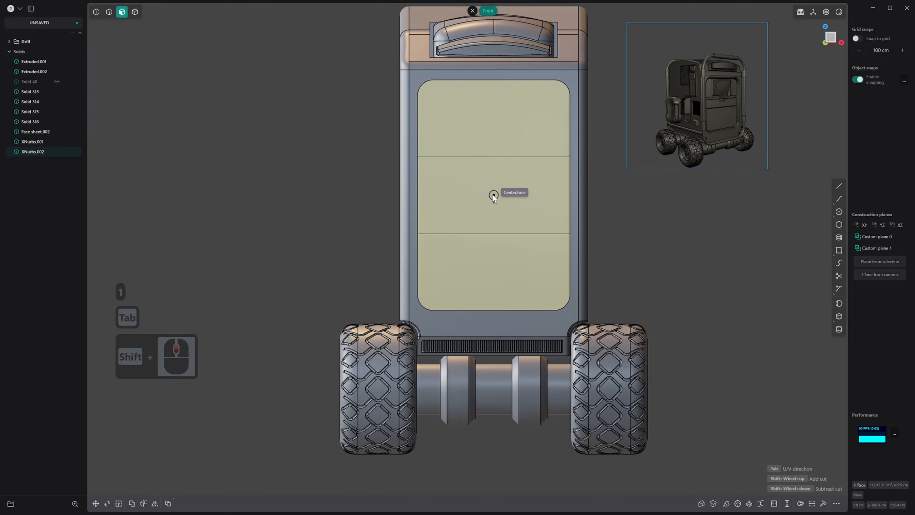
pyautogui.click(493, 195)
pyautogui.rightClick(493, 198)
# Select the uppermost of the three bands on the recessed end panel as a face
pyautogui.moveTo(492, 198); pyautogui.dragTo(474, 219, button='middle')
pyautogui.scroll(5, 483, 217)
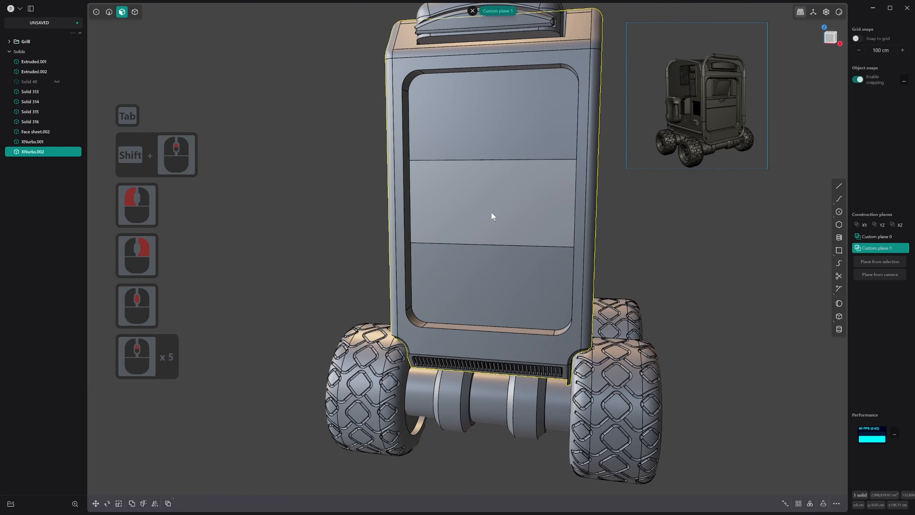
pyautogui.scroll(8, 496, 216)
pyautogui.keyDown('shift'); pyautogui.moveTo(503, 155); pyautogui.dragTo(495, 216, button='middle'); pyautogui.keyUp('shift')
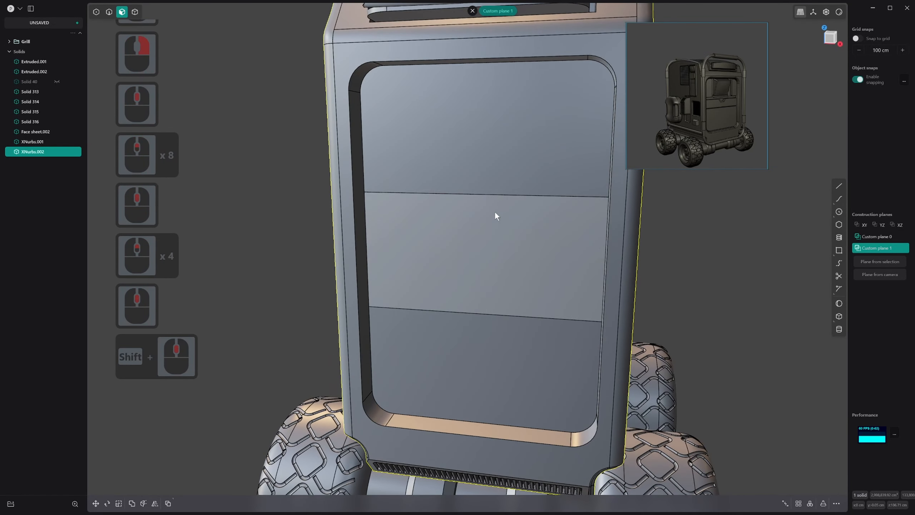
pyautogui.scroll(8, 499, 181)
pyautogui.click(493, 132)
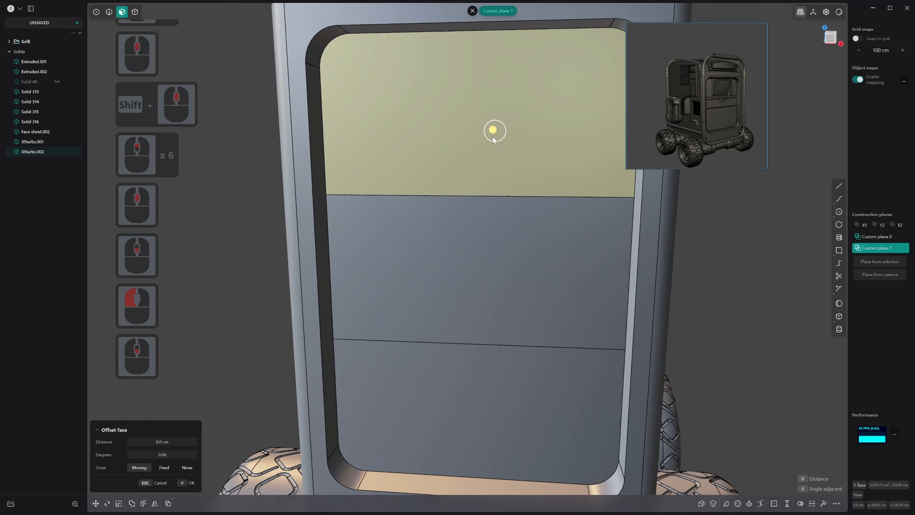
pyautogui.hotkey('ctrl', 'r')
pyautogui.keyDown('shift'); pyautogui.scroll(2, 477, 114); pyautogui.keyUp('shift')
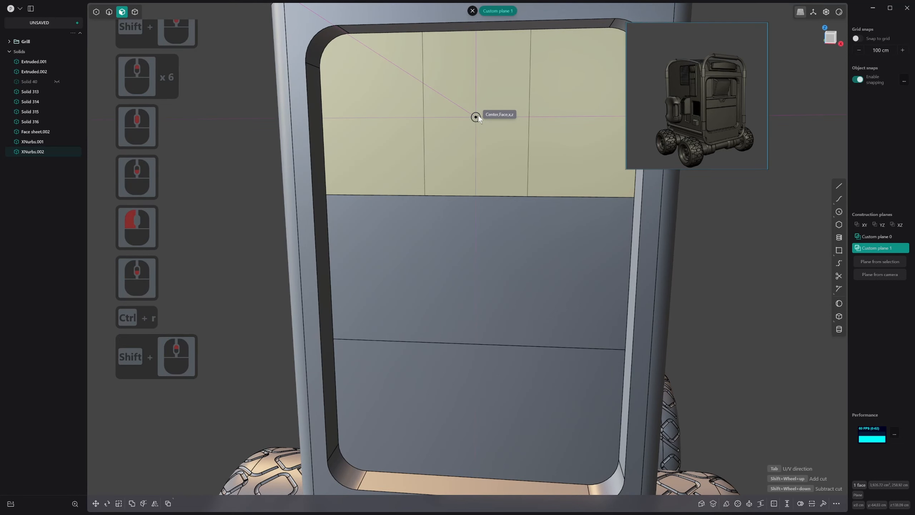
pyautogui.press('Escape')
pyautogui.click(839, 251)
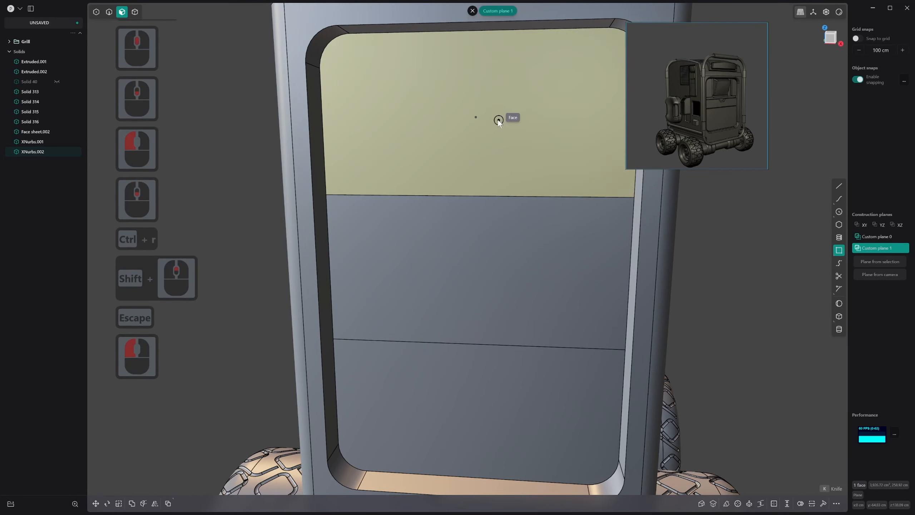
pyautogui.click(481, 118)
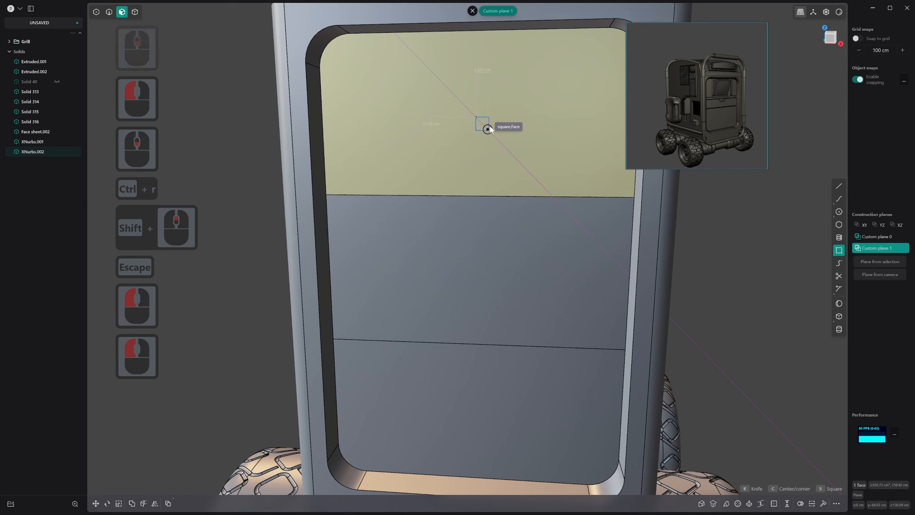
pyautogui.press('Escape')
# Leave Custom plane 1 and try to draw a centre rectangle from the middle of the uppermost band
pyautogui.click(472, 12)
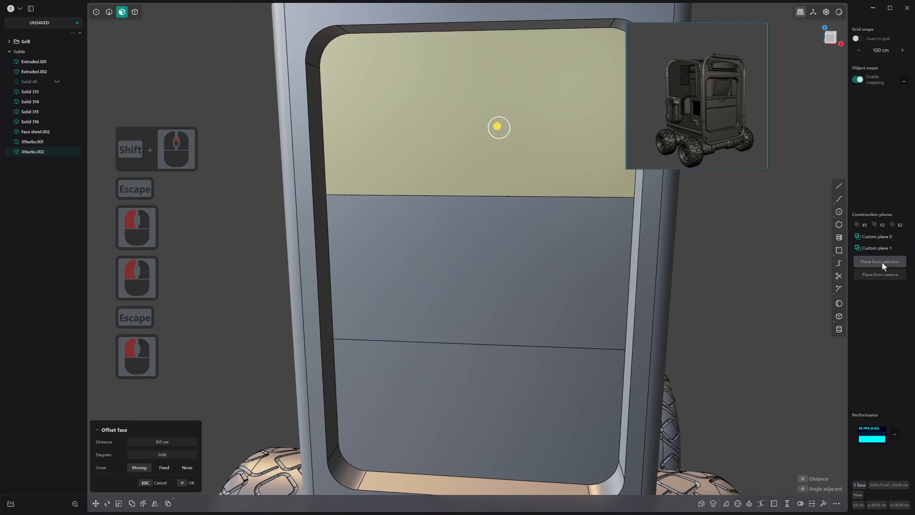
pyautogui.click(841, 253)
pyautogui.click(476, 117)
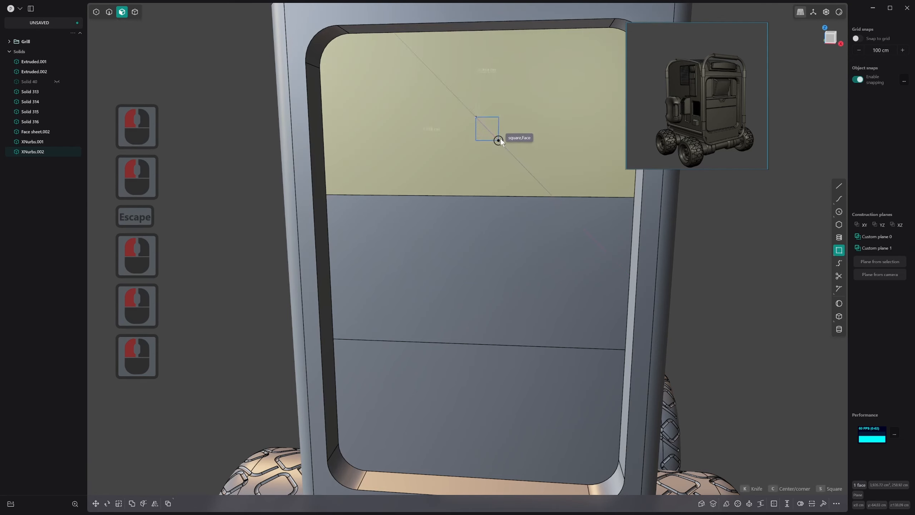
pyautogui.press('c')
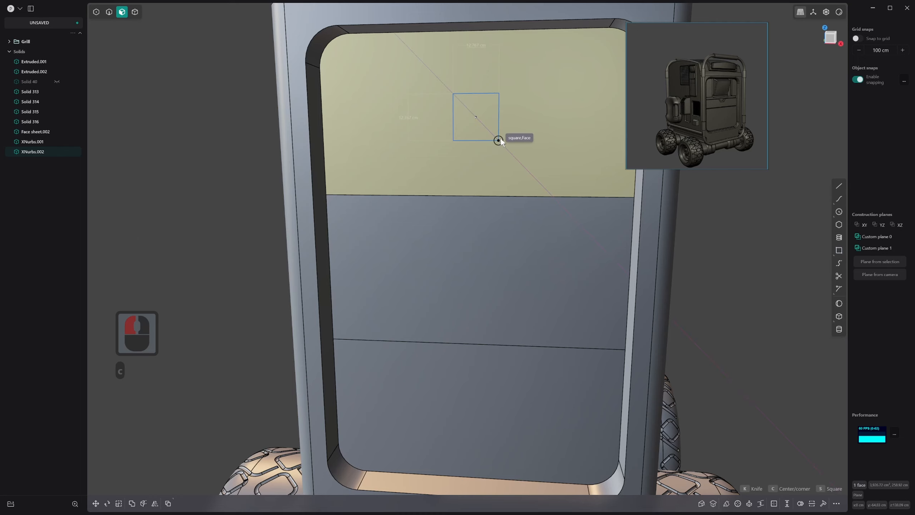
pyautogui.press('Tab')
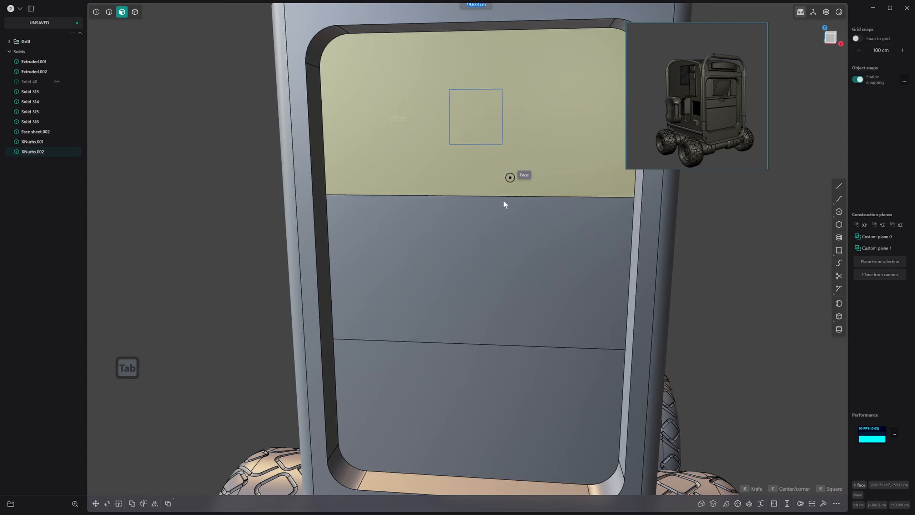
pyautogui.press('Escape')
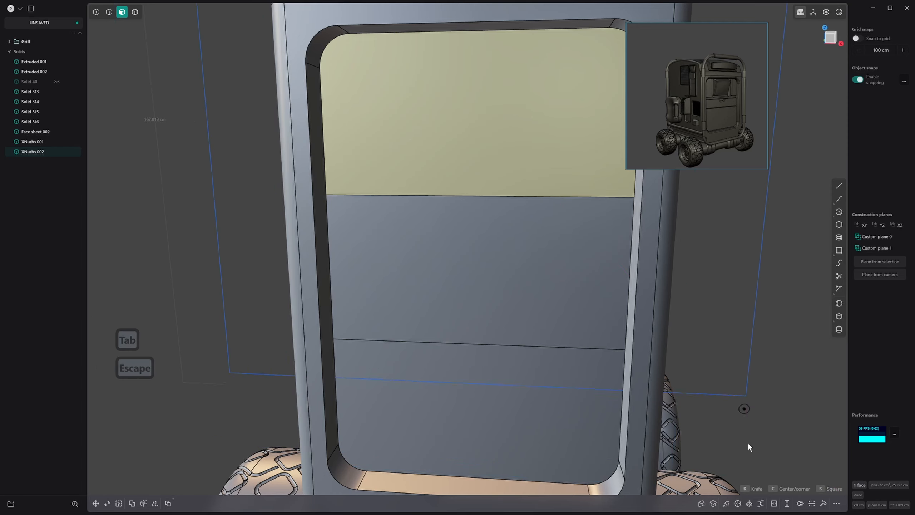
pyautogui.press('Escape')
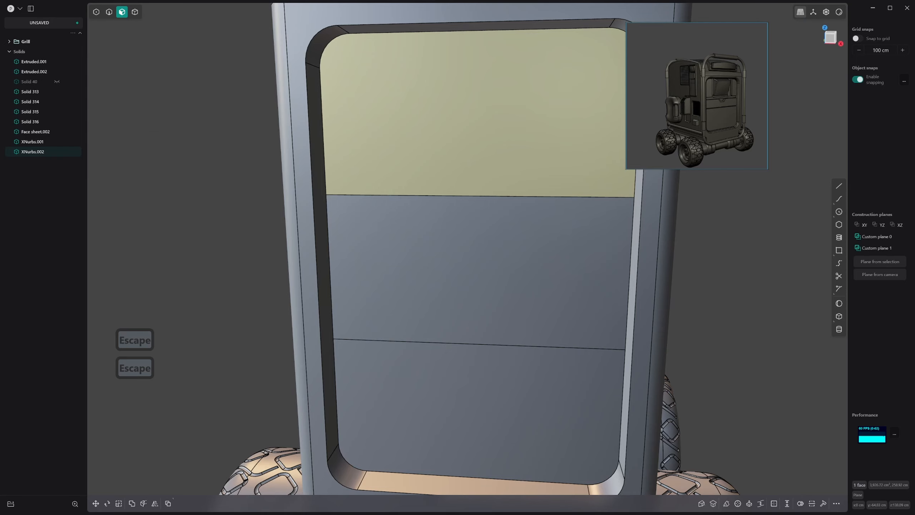
# Draw a 40 by 30 cm centre rectangle from the middle of the recessed end panel's uppermost band
pyautogui.scroll(-3, 423, 272)
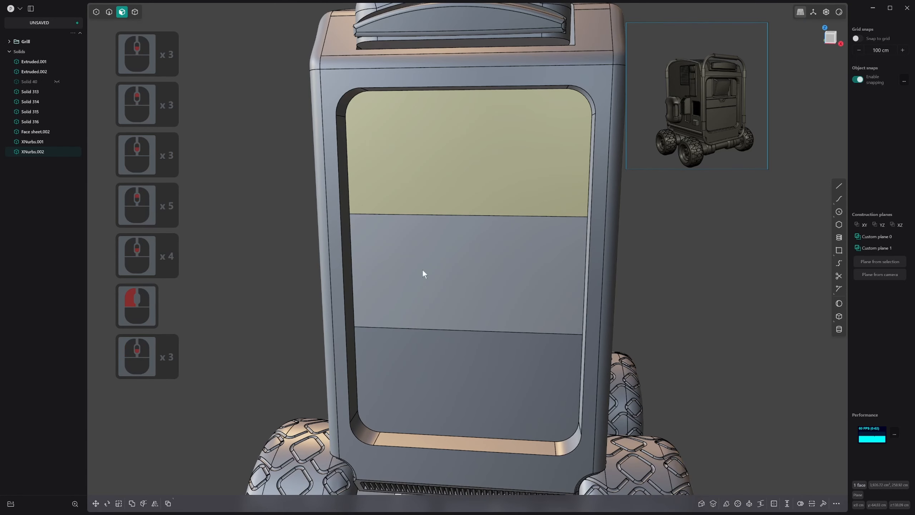
pyautogui.keyDown('shift'); pyautogui.moveTo(423, 272); pyautogui.dragTo(419, 268, button='middle'); pyautogui.keyUp('shift')
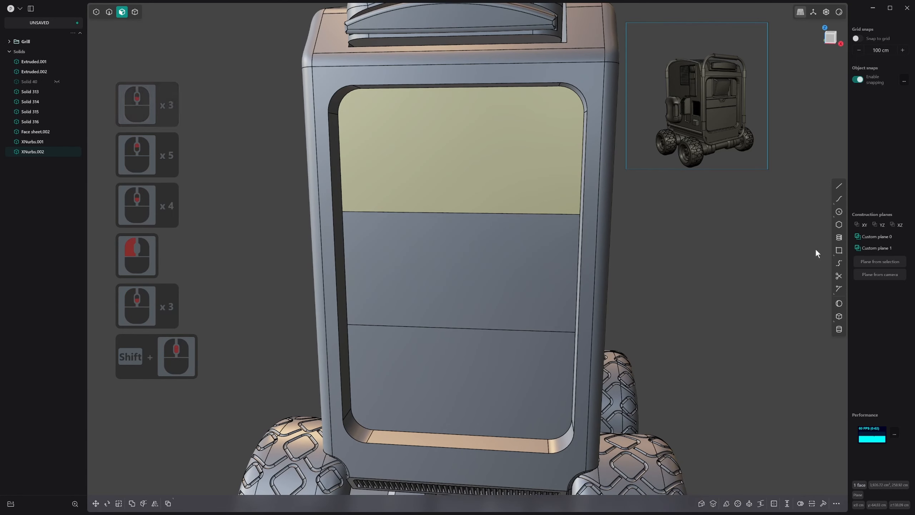
pyautogui.click(840, 252)
pyautogui.moveTo(476, 188); pyautogui.dragTo(489, 191, button='middle')
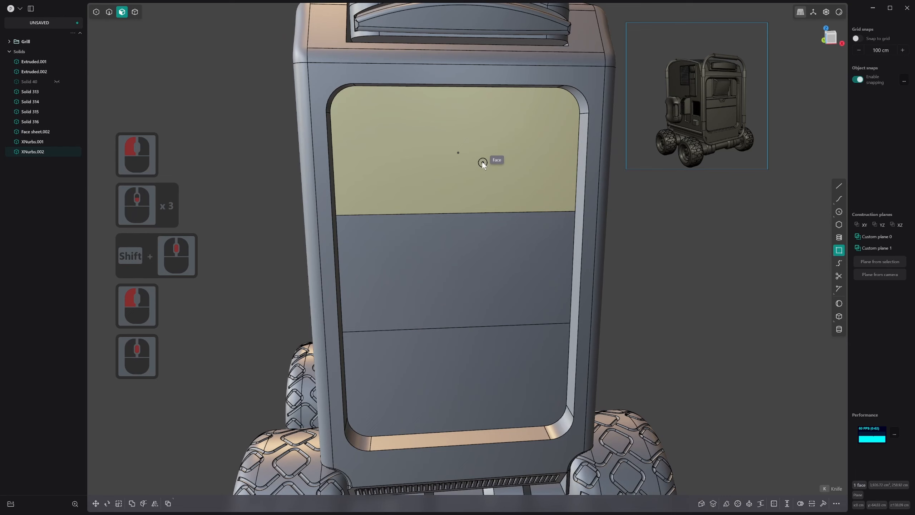
pyautogui.click(458, 153)
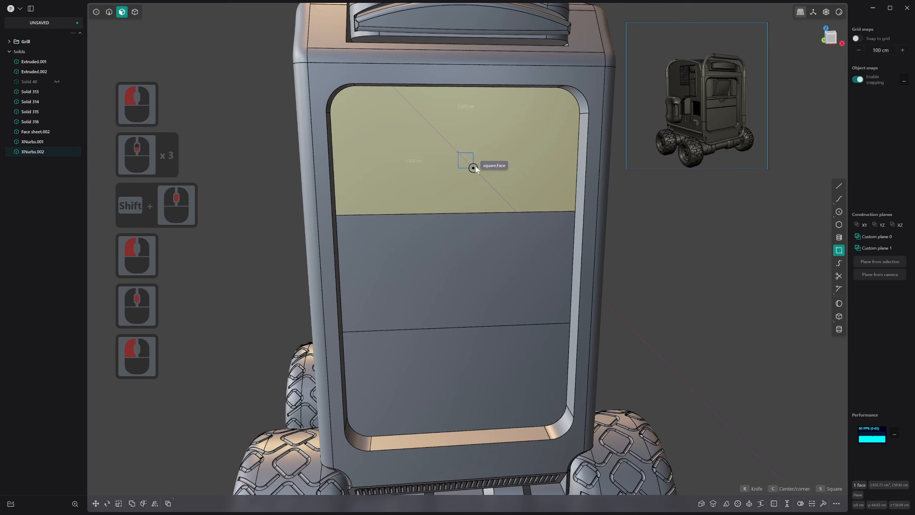
pyautogui.press('c')
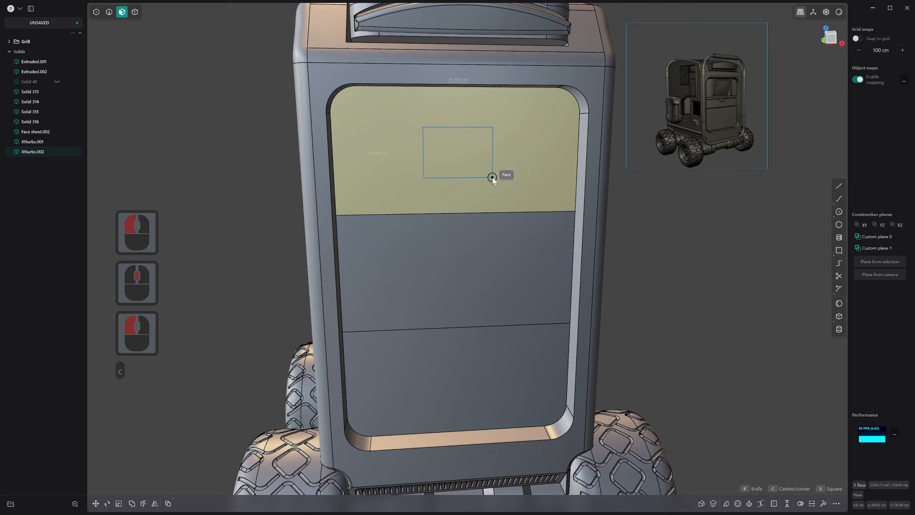
pyautogui.press('Tab')
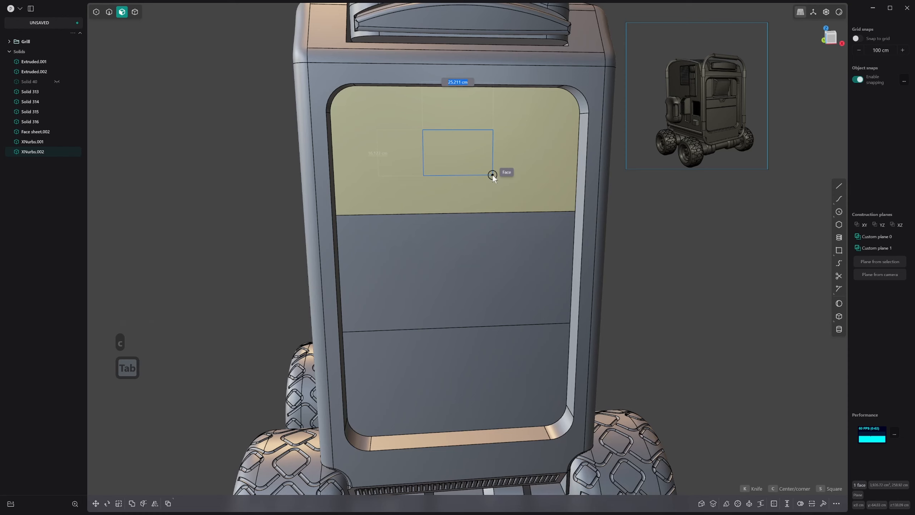
pyautogui.write('40')
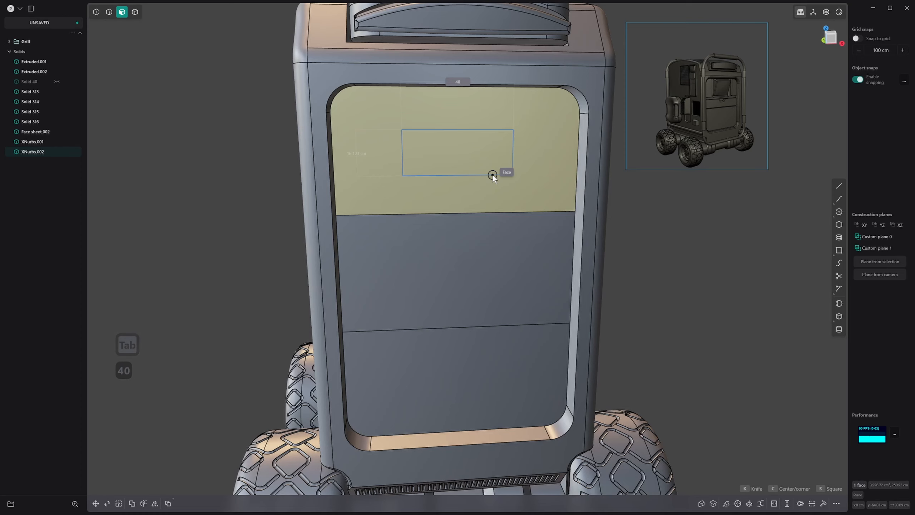
pyautogui.press('Tab')
pyautogui.write('30')
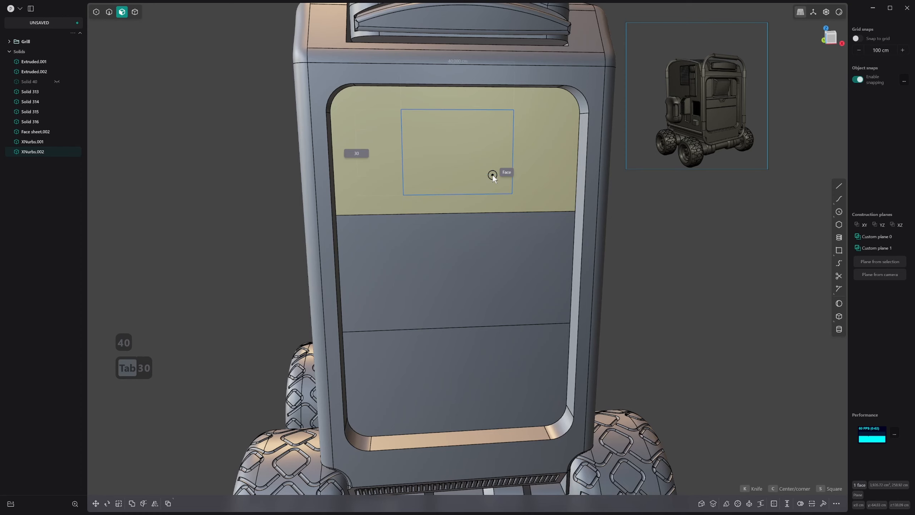
pyautogui.press('Return')
# Scale the window rectangle up slightly, to a total curve length of about 152 cm
pyautogui.moveTo(620, 104); pyautogui.dragTo(684, 102, button='middle')
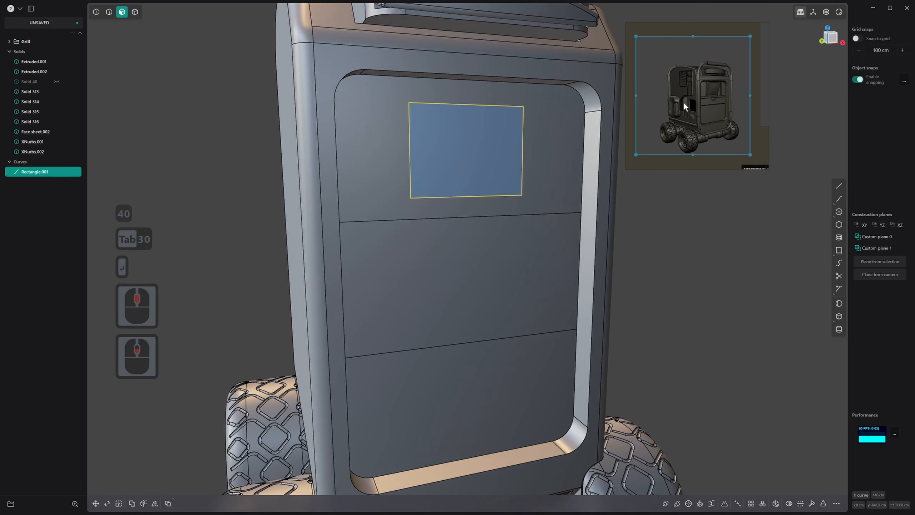
pyautogui.moveTo(528, 181); pyautogui.dragTo(501, 154, button='middle')
pyautogui.click(500, 153)
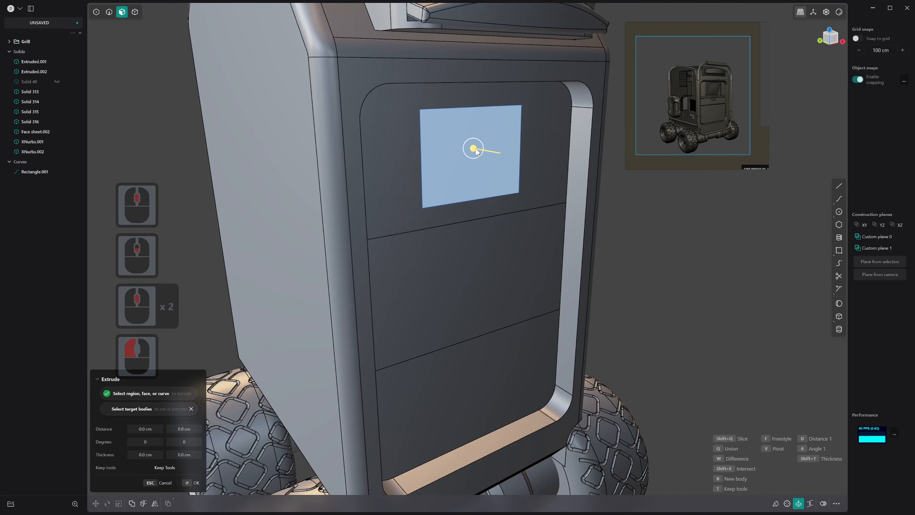
pyautogui.press('Escape')
pyautogui.press('2')
pyautogui.click(506, 109)
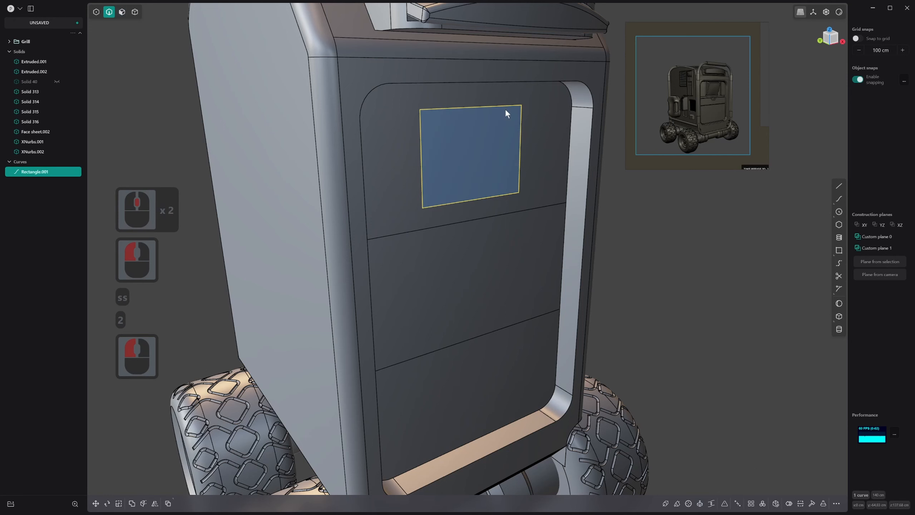
pyautogui.press('s')
pyautogui.click(513, 109)
pyautogui.rightClick(514, 109)
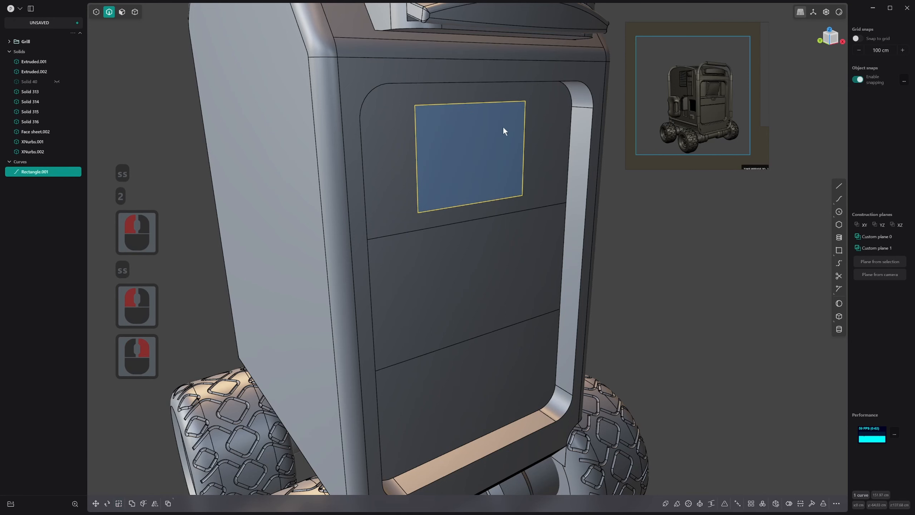
# Extrude the rectangle's region inward as a difference from the rover body to cut the window recess in the uppermost band
pyautogui.moveTo(504, 127); pyautogui.dragTo(478, 123, button='middle')
pyautogui.press('3')
pyautogui.click(477, 127)
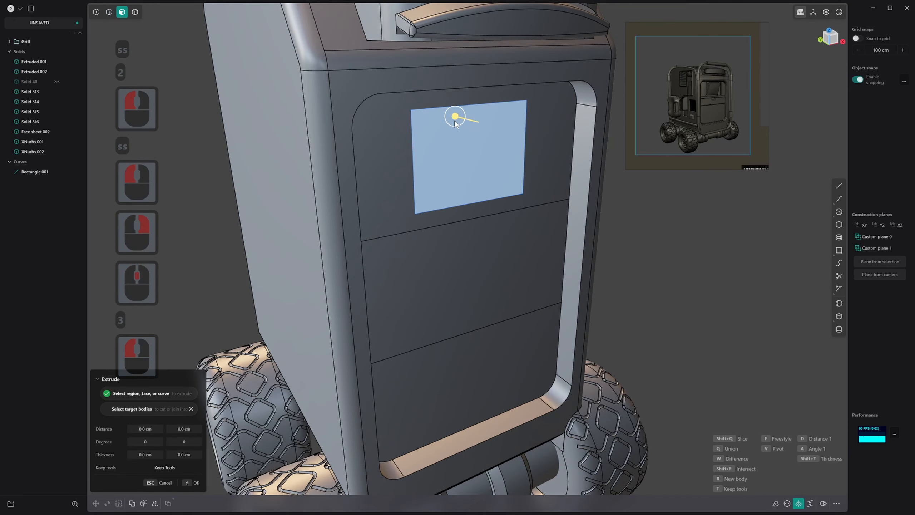
pyautogui.moveTo(455, 122); pyautogui.dragTo(456, 119)
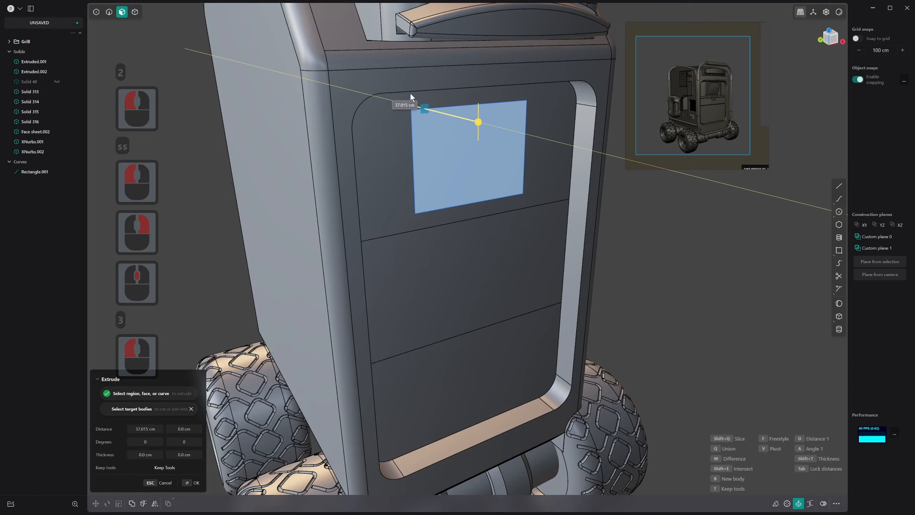
pyautogui.moveTo(410, 93); pyautogui.dragTo(410, 93)
pyautogui.press('q')
pyautogui.click(378, 114)
pyautogui.moveTo(402, 116); pyautogui.dragTo(504, 126, button='middle')
pyautogui.press('w')
pyautogui.rightClick(418, 118)
# Delete the rectangle curve around the window recess
pyautogui.press('2')
pyautogui.click(459, 104)
pyautogui.press('x')
# Examine the reference image's end panel closely, checking the window, the band beneath it and the handle notch
pyautogui.scroll(-1, 459, 123)
pyautogui.scroll(-5, 520, 163)
pyautogui.moveTo(504, 126); pyautogui.dragTo(473, 123, button='middle')
pyautogui.scroll(8, 479, 111)
pyautogui.keyDown('shift'); pyautogui.scroll(2, 479, 111); pyautogui.keyUp('shift')
pyautogui.scroll(8, 562, 151)
pyautogui.scroll(5, 662, 119)
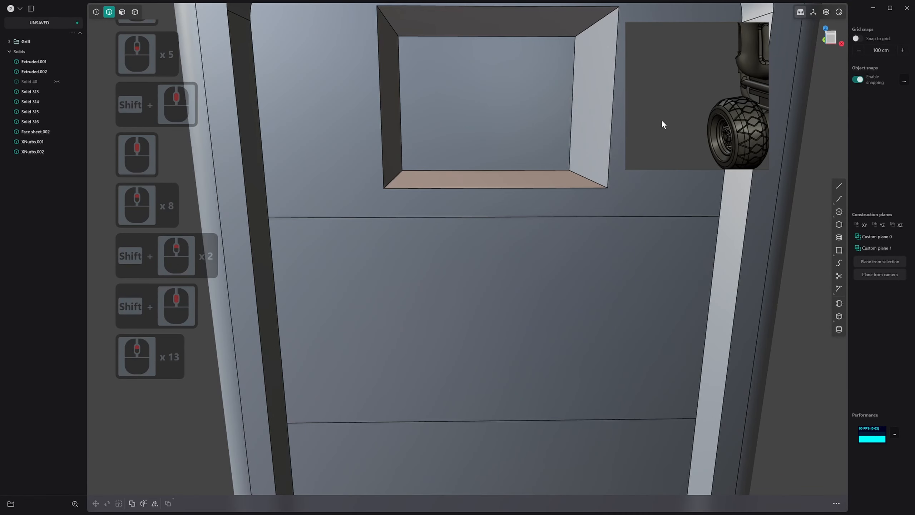
pyautogui.scroll(-7, 734, 86)
pyautogui.keyDown('shift'); pyautogui.moveTo(672, 98); pyautogui.dragTo(628, 121, button='middle'); pyautogui.keyUp('shift')
pyautogui.scroll(8, 668, 101)
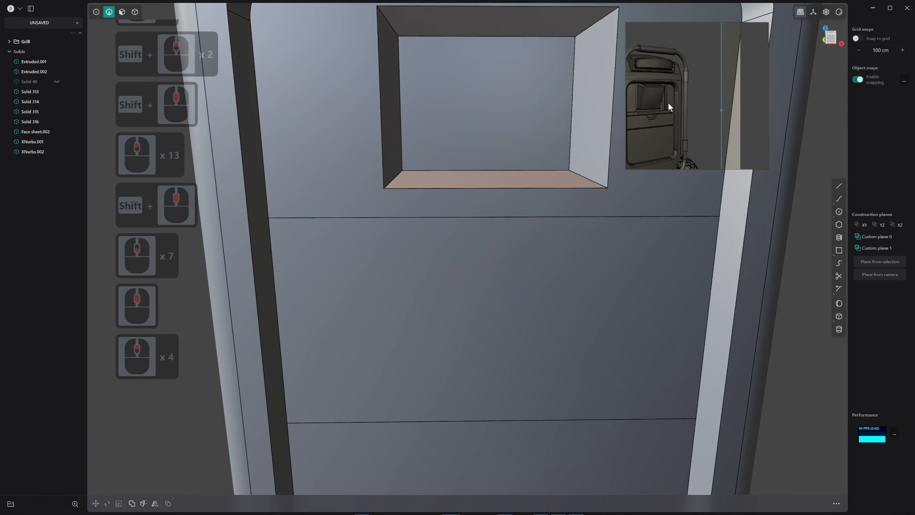
pyautogui.scroll(2, 655, 114)
pyautogui.keyDown('shift'); pyautogui.scroll(-1, 754, 98); pyautogui.keyUp('shift')
pyautogui.moveTo(699, 107)
pyautogui.keyDown('shift'); pyautogui.mouseDown(button='middle')
pyautogui.moveTo(753, 98)
pyautogui.moveTo(683, 113)
pyautogui.moveTo(712, 102)
pyautogui.mouseUp(button='middle'); pyautogui.keyUp('shift')
pyautogui.scroll(-1, 682, 114)
pyautogui.scroll(4, 682, 114)
pyautogui.scroll(-1, 715, 109)
pyautogui.scroll(-5, 712, 103)
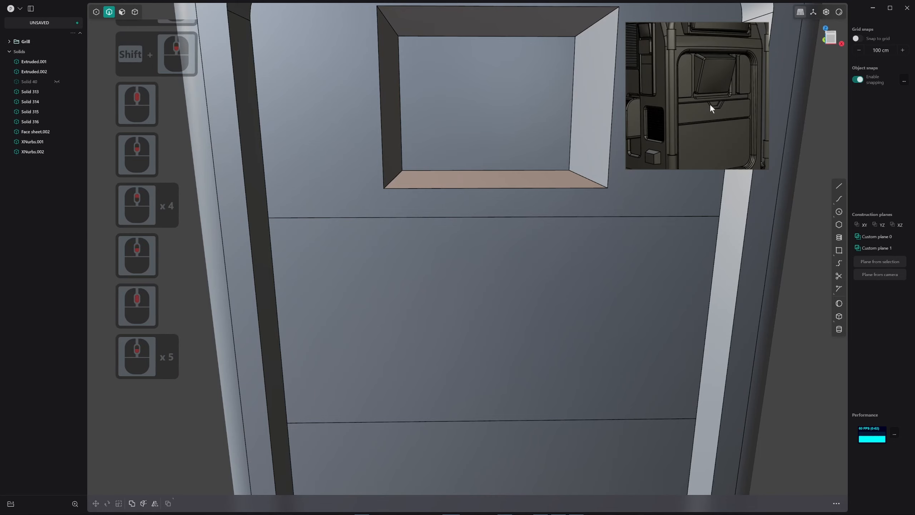
pyautogui.scroll(2, 710, 105)
pyautogui.scroll(-2, 709, 104)
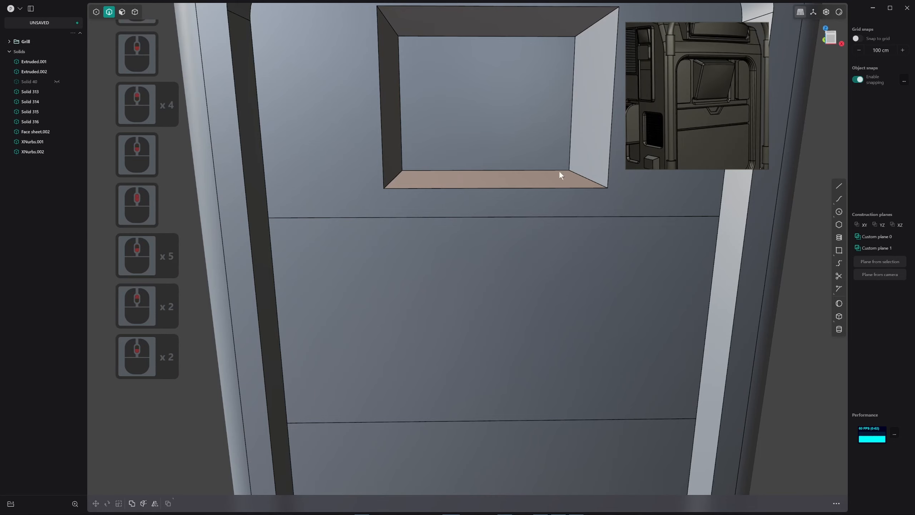
# Split the middle band of the recessed end panel with one horizontal isoparametric cut
pyautogui.scroll(-3, 470, 207)
pyautogui.keyDown('shift'); pyautogui.scroll(-1, 470, 212); pyautogui.keyUp('shift')
pyautogui.keyDown('shift'); pyautogui.moveTo(470, 212); pyautogui.dragTo(460, 225, button='middle'); pyautogui.keyUp('shift')
pyautogui.hotkey('ctrl', 'r')
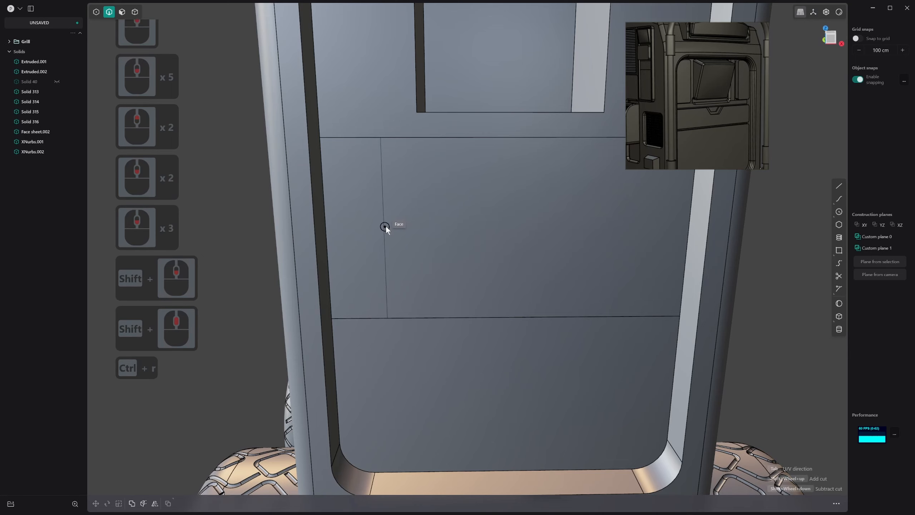
pyautogui.press('Tab')
pyautogui.click(398, 212)
pyautogui.rightClick(398, 211)
pyautogui.scroll(-2, 452, 200)
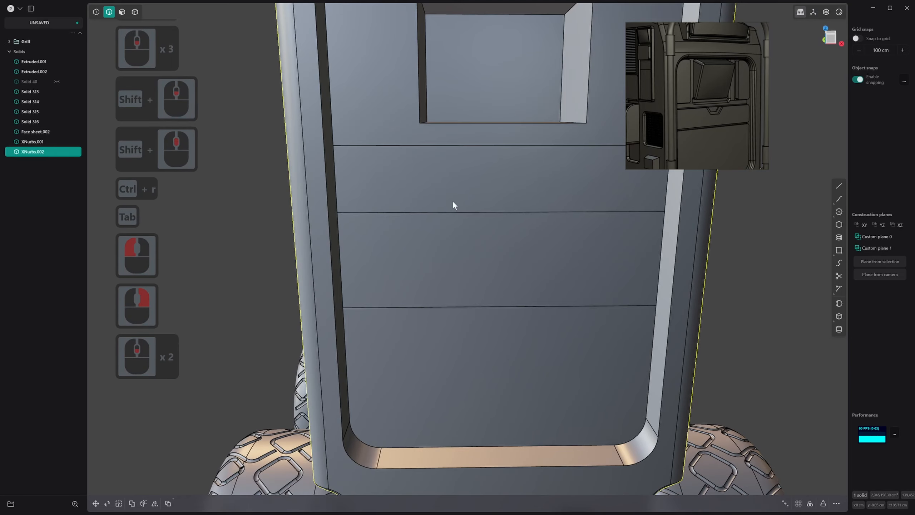
# Offset the narrow band face directly below the window outward by about 3.3 cm
pyautogui.keyDown('shift'); pyautogui.scroll(1, 447, 197); pyautogui.keyUp('shift')
pyautogui.click(483, 188)
pyautogui.moveTo(483, 187); pyautogui.dragTo(497, 189, button='middle')
pyautogui.press('3')
pyautogui.click(477, 185)
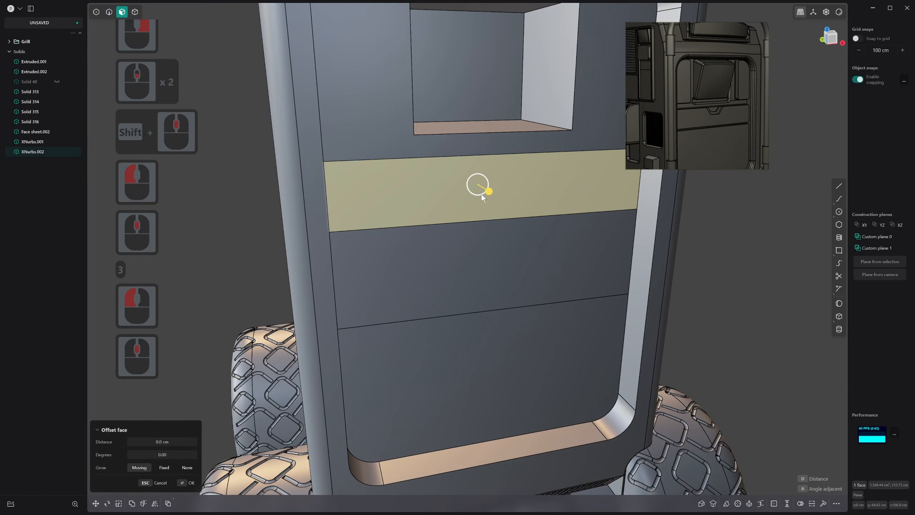
pyautogui.moveTo(487, 190); pyautogui.dragTo(495, 196)
pyautogui.moveTo(493, 193); pyautogui.dragTo(421, 198, button='middle')
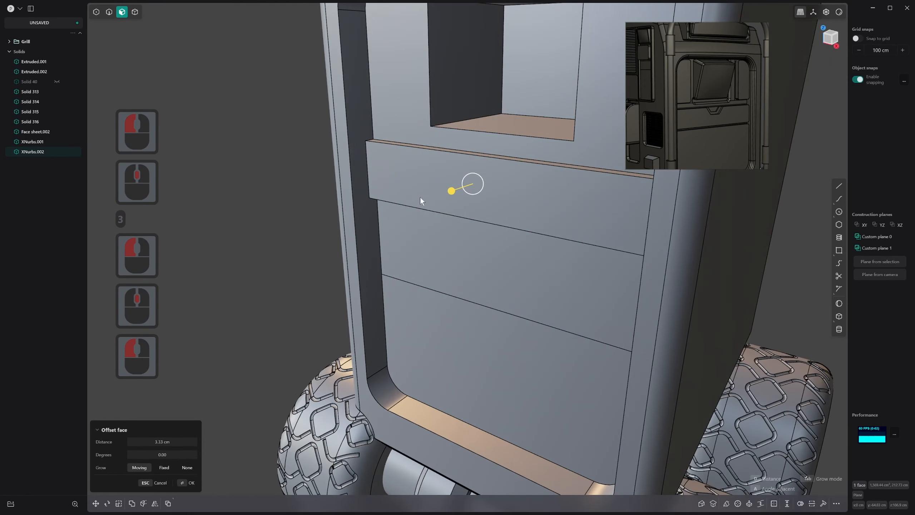
pyautogui.rightClick(460, 163)
# Chamfer the upper and lower outer edges of the raised band below the window
pyautogui.press('2')
pyautogui.click(463, 159)
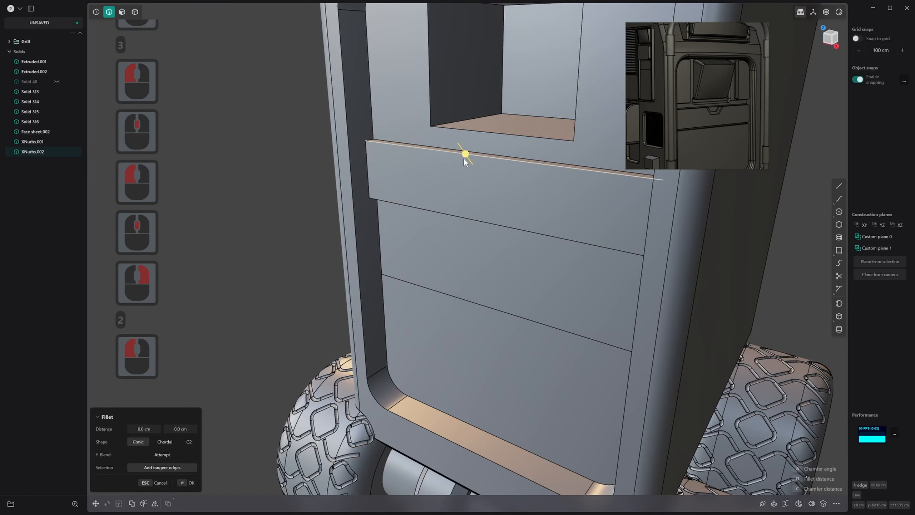
pyautogui.keyDown('shift'); pyautogui.click(475, 219); pyautogui.keyUp('shift')
pyautogui.moveTo(474, 227); pyautogui.dragTo(478, 216)
pyautogui.rightClick(478, 217)
# Switch to the front view of the end panel and turn on X-ray display
pyautogui.moveTo(477, 216); pyautogui.dragTo(495, 209, button='middle')
pyautogui.press('1')
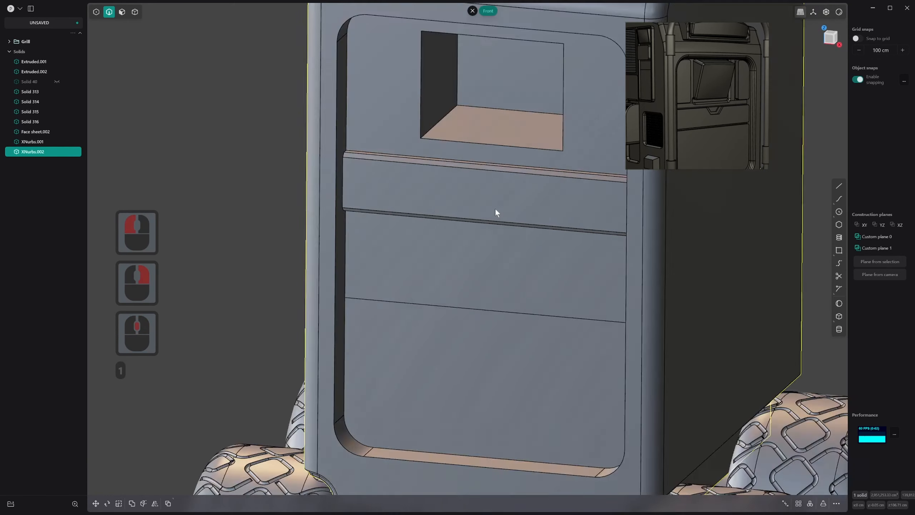
pyautogui.scroll(3, 508, 150)
pyautogui.keyDown('shift'); pyautogui.moveTo(507, 151); pyautogui.dragTo(538, 188, button='middle'); pyautogui.keyUp('shift')
pyautogui.scroll(-2, 545, 176)
pyautogui.scroll(-4, 516, 231)
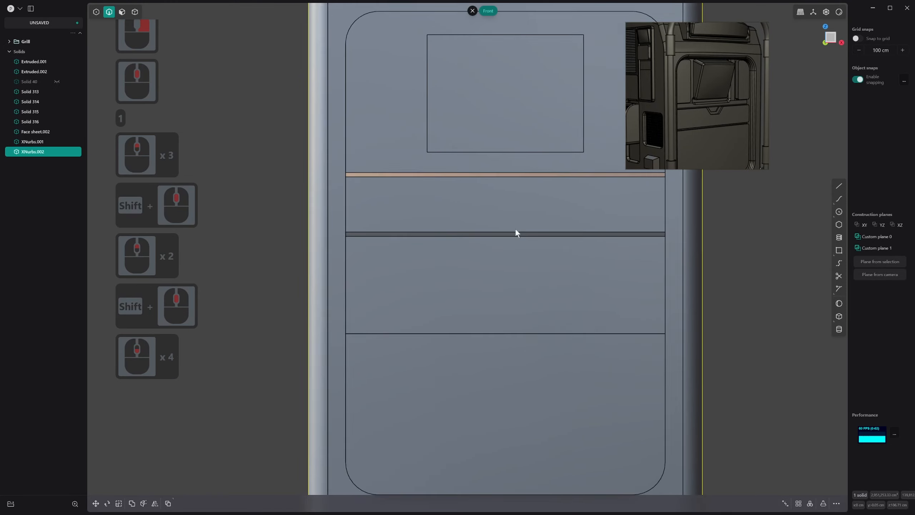
pyautogui.scroll(-2, 513, 233)
pyautogui.hotkey('alt', 'z')
pyautogui.hotkey('alt', 'x')
pyautogui.scroll(-14, 513, 232)
pyautogui.keyDown('shift'); pyautogui.moveTo(523, 281); pyautogui.dragTo(525, 278, button='middle'); pyautogui.keyUp('shift')
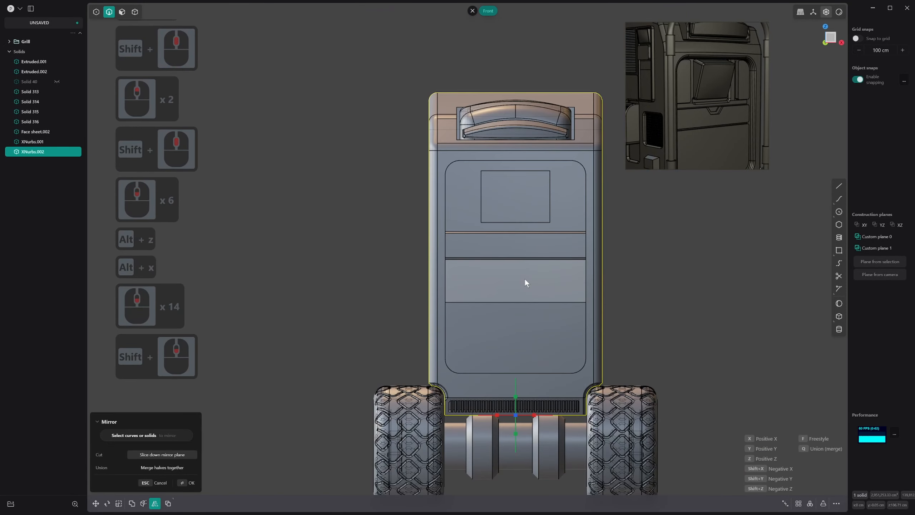
pyautogui.press('Escape')
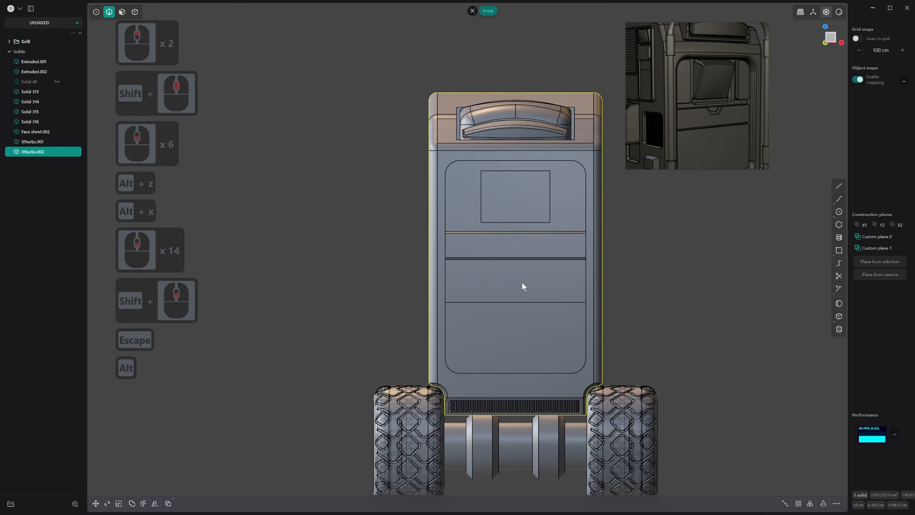
pyautogui.hotkey('alt', 'z')
pyautogui.scroll(3, 522, 282)
pyautogui.hotkey('alt', 'z')
pyautogui.scroll(20, 516, 271)
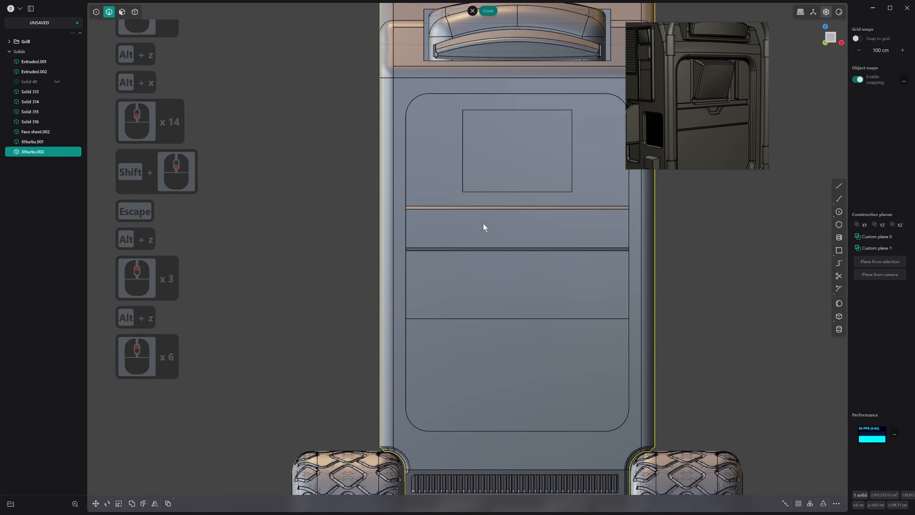
# Draw half of a shallow trapezoidal notch outline, about 18 cm long, from the raised band's upper edge to the panel's vertical centreline
pyautogui.keyDown('shift'); pyautogui.scroll(14, 511, 189); pyautogui.keyUp('shift')
pyautogui.keyDown('shift'); pyautogui.moveTo(573, 235); pyautogui.dragTo(532, 209, button='middle'); pyautogui.keyUp('shift')
pyautogui.scroll(-5, 539, 212)
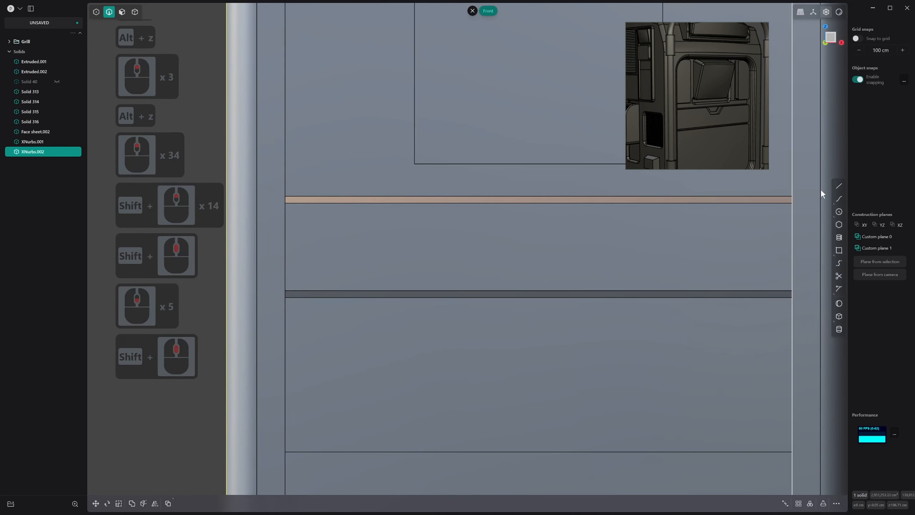
pyautogui.click(838, 186)
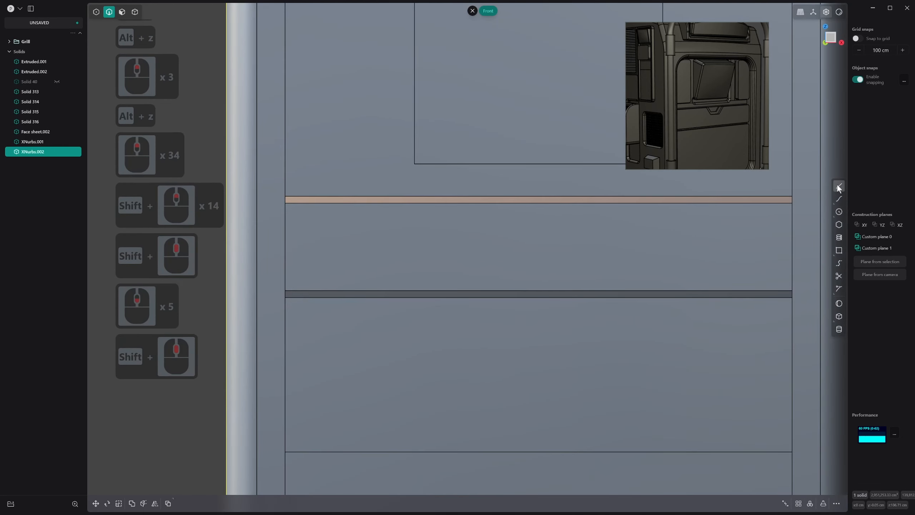
pyautogui.click(444, 203)
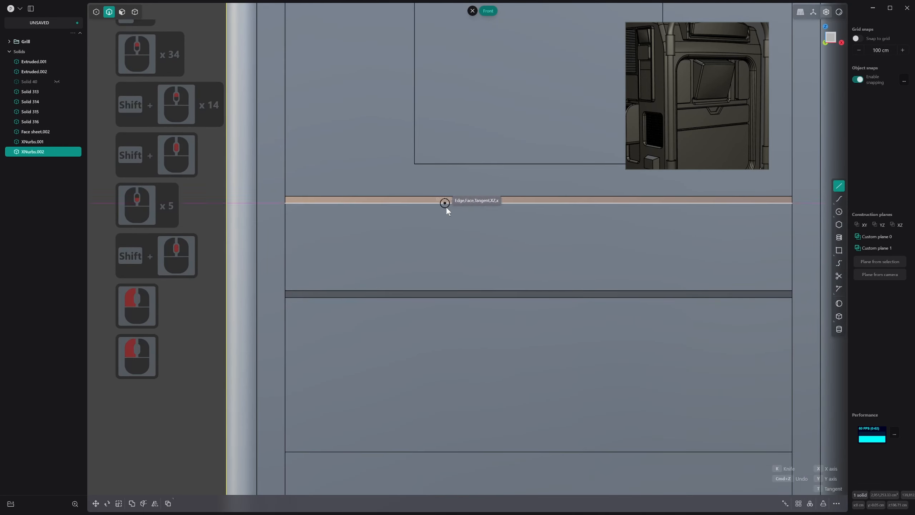
pyautogui.click(467, 226)
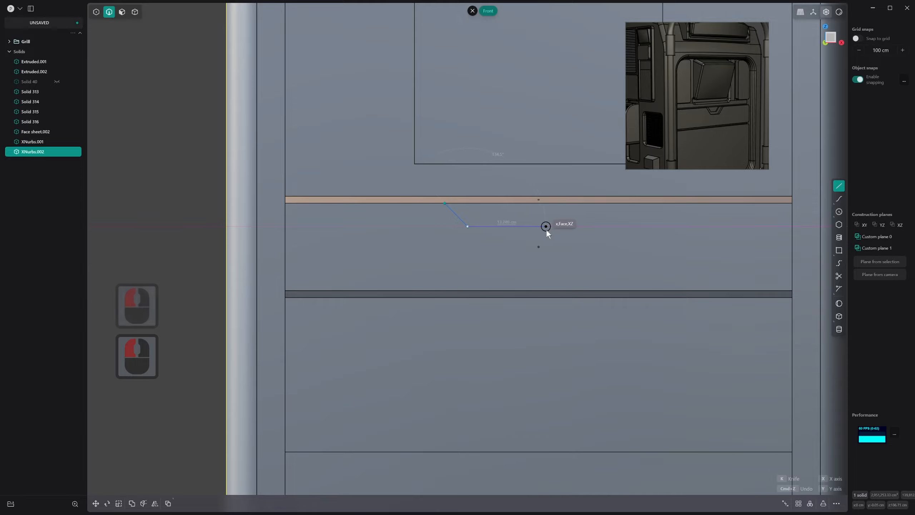
pyautogui.hotkey('alt', 'z')
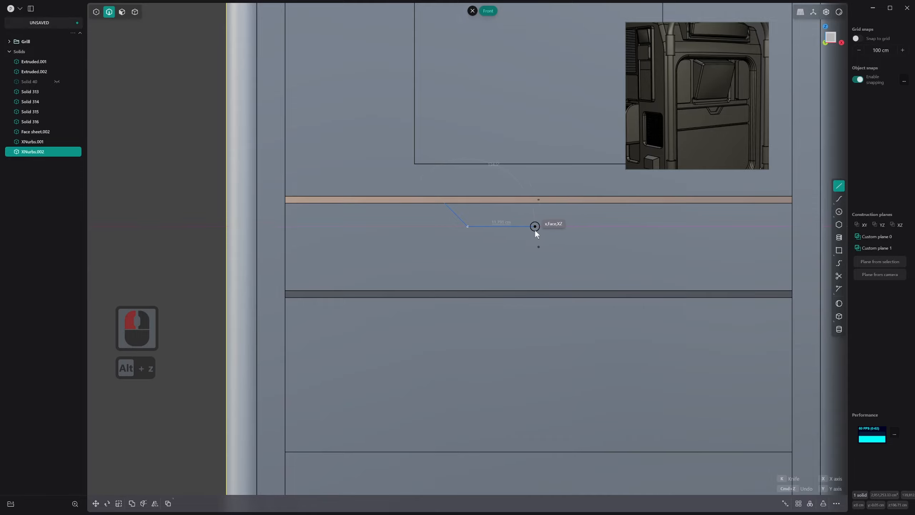
pyautogui.hotkey('alt', 'z')
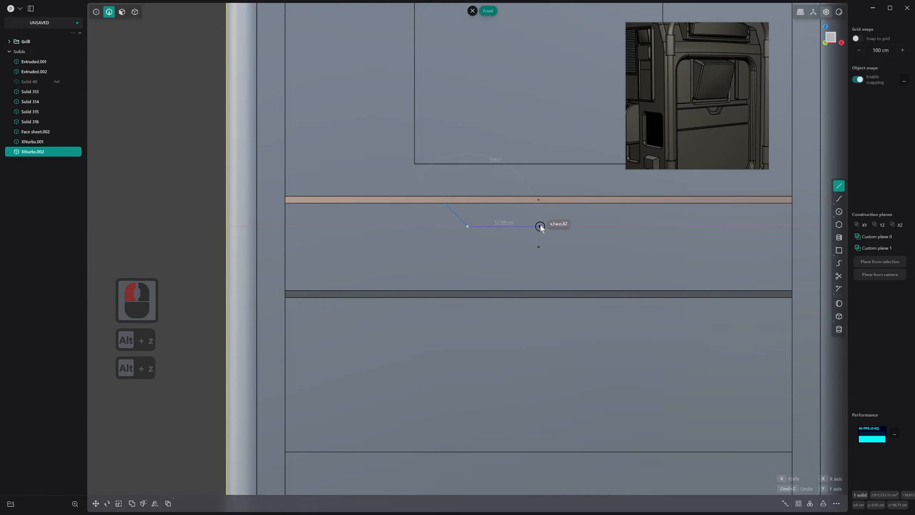
pyautogui.scroll(-20, 544, 224)
pyautogui.scroll(-1, 558, 240)
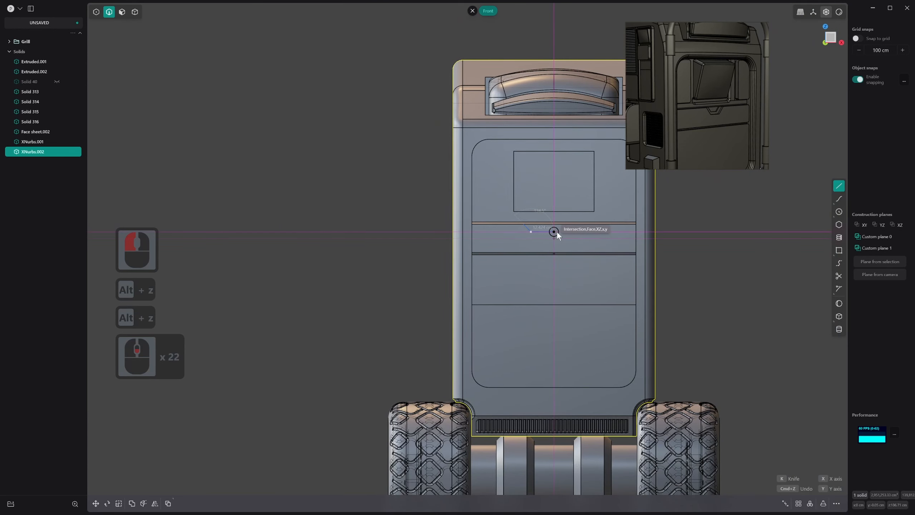
pyautogui.click(557, 231)
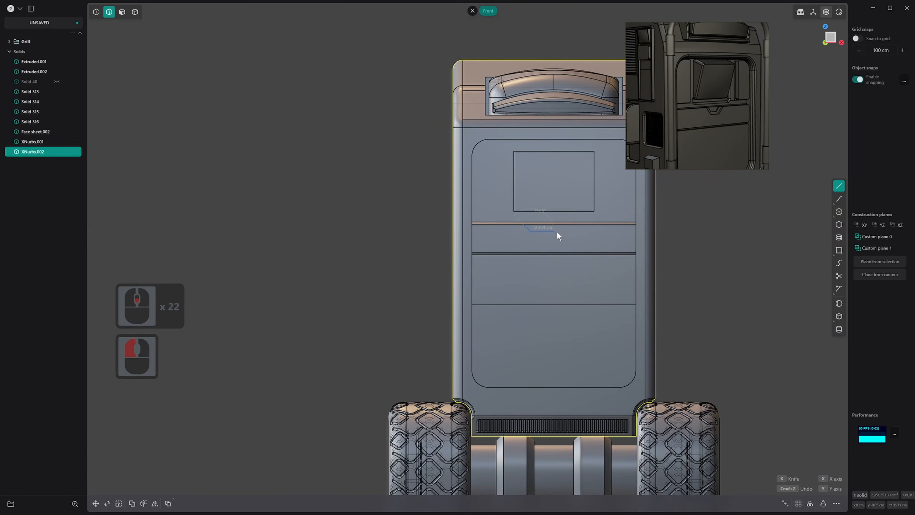
pyautogui.rightClick(557, 231)
pyautogui.scroll(11, 555, 233)
pyautogui.keyDown('alt'); pyautogui.scroll(2, 554, 237); pyautogui.keyUp('alt')
pyautogui.hotkey('alt', 'z')
pyautogui.scroll(-1, 545, 232)
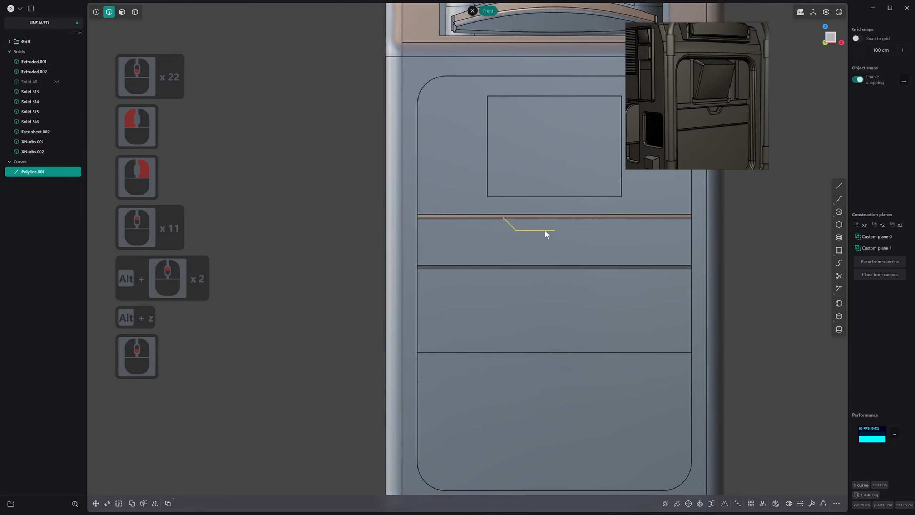
pyautogui.click(545, 230)
pyautogui.scroll(-3, 545, 229)
pyautogui.hotkey('alt', 'z')
pyautogui.press('x')
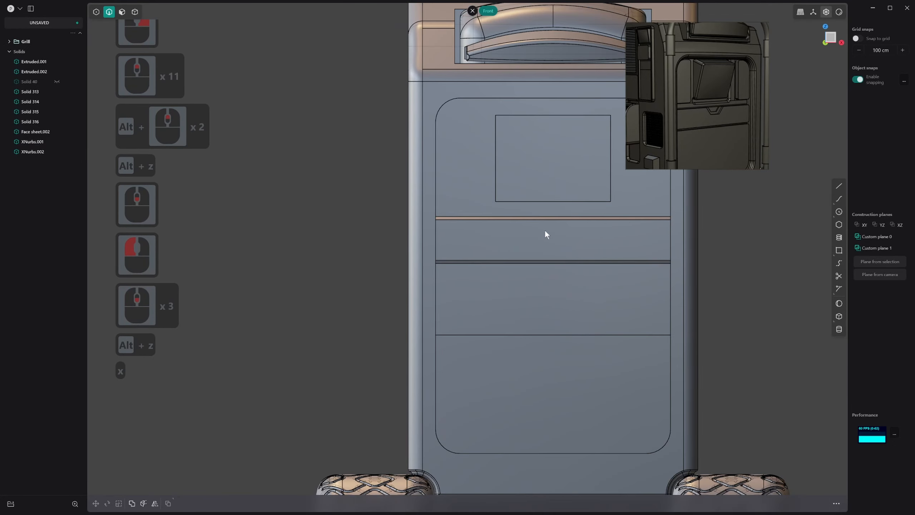
pyautogui.hotkey('ctrl', 'z')
# Mirror the half notch outline across the panel's vertical centreline and join both halves into one curve
pyautogui.scroll(-15, 547, 232)
pyautogui.keyDown('shift'); pyautogui.scroll(-2, 549, 229); pyautogui.keyUp('shift')
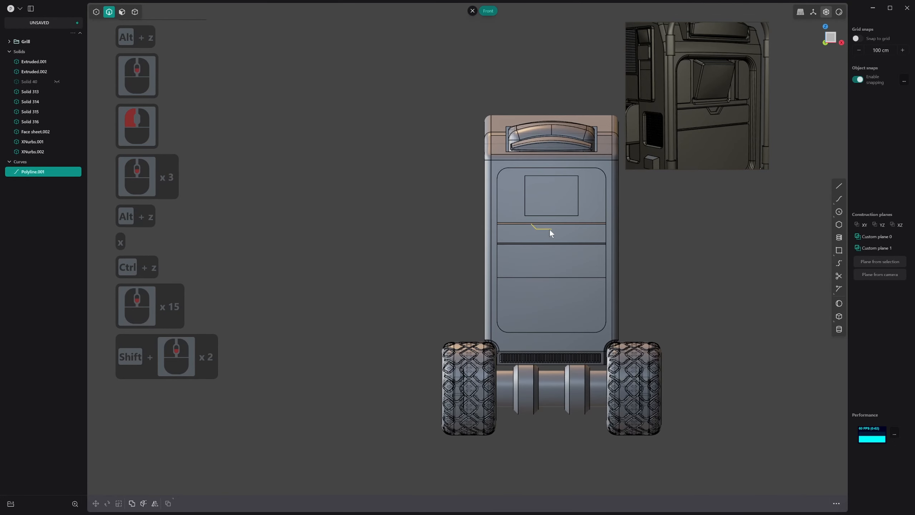
pyautogui.hotkey('alt', 'x')
pyautogui.click(533, 364)
pyautogui.scroll(20, 554, 236)
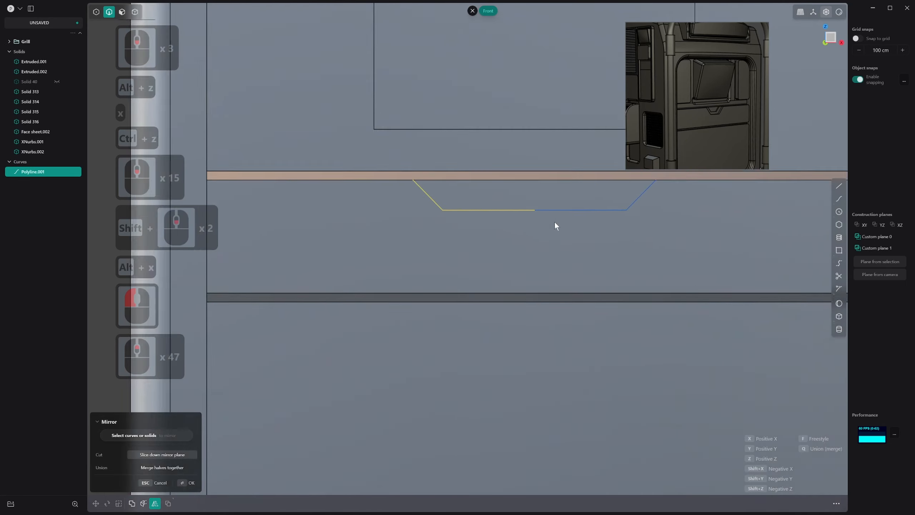
pyautogui.rightClick(555, 221)
pyautogui.scroll(11, 556, 217)
pyautogui.keyDown('shift'); pyautogui.scroll(8, 558, 208); pyautogui.keyUp('shift')
pyautogui.keyDown('shift'); pyautogui.click(509, 199); pyautogui.keyUp('shift')
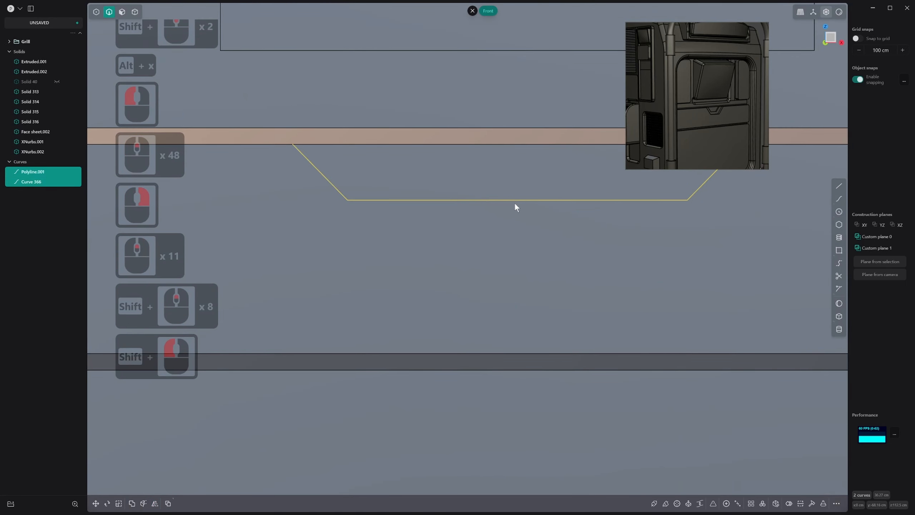
pyautogui.press('j')
pyautogui.scroll(-9, 519, 208)
pyautogui.press('q')
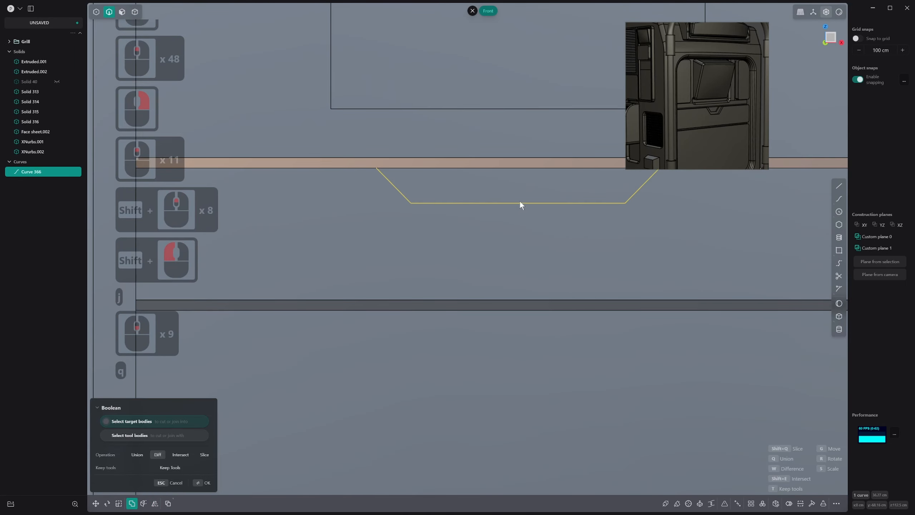
pyautogui.scroll(-2, 514, 197)
pyautogui.keyDown('shift'); pyautogui.scroll(-1, 511, 194); pyautogui.keyUp('shift')
pyautogui.keyDown('shift'); pyautogui.moveTo(511, 194); pyautogui.dragTo(490, 228, button='middle'); pyautogui.keyUp('shift')
pyautogui.scroll(1, 458, 220)
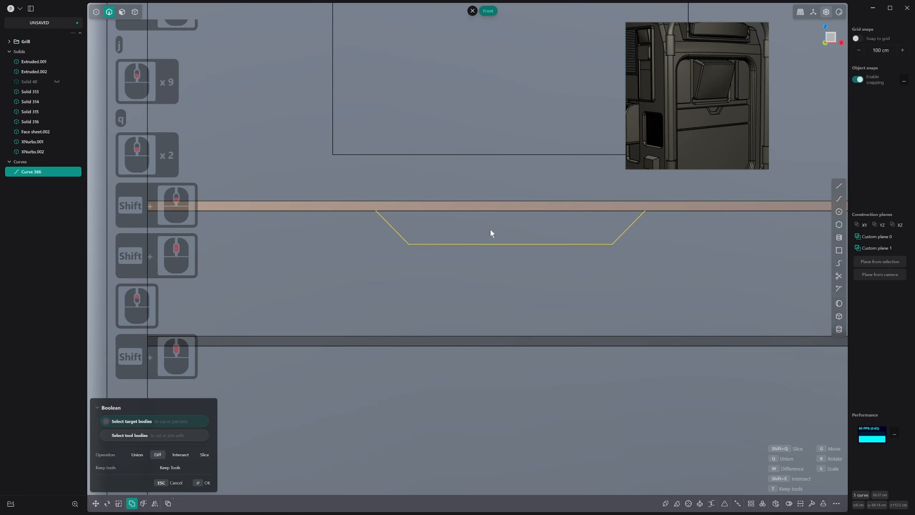
pyautogui.scroll(-1, 533, 245)
pyautogui.keyDown('shift'); pyautogui.moveTo(536, 247); pyautogui.dragTo(545, 237, button='middle'); pyautogui.keyUp('shift')
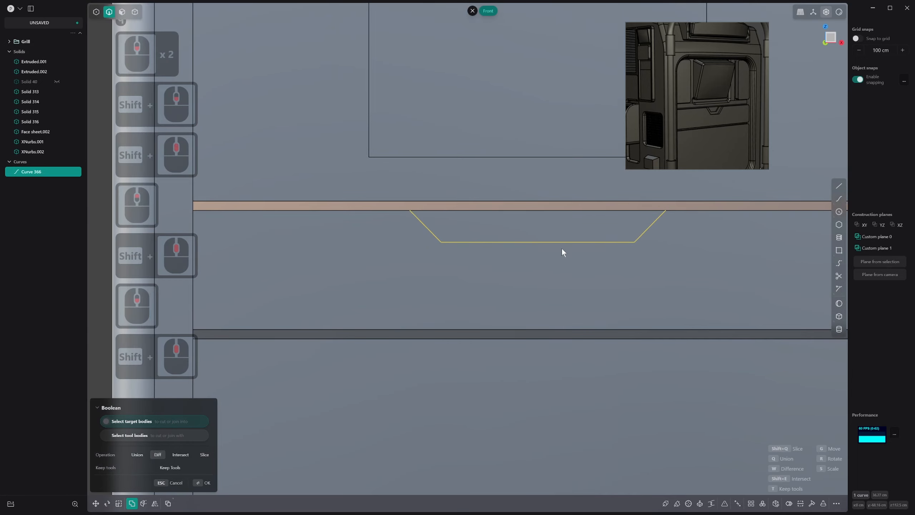
# Draw half of a larger trapezoidal outline around the notch, about 37 cm long, from the band's upper edge to the vertical centreline
pyautogui.click(840, 186)
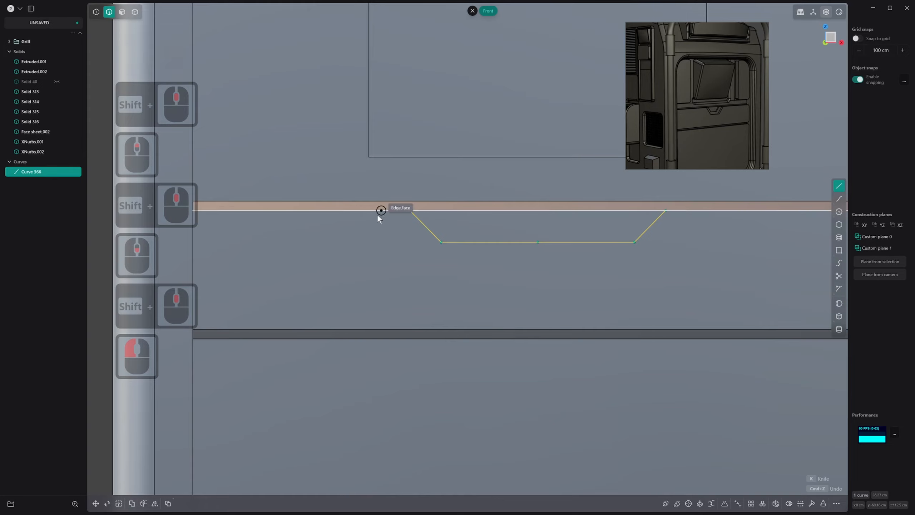
pyautogui.scroll(-7, 333, 235)
pyautogui.keyDown('shift'); pyautogui.moveTo(335, 240); pyautogui.dragTo(364, 240, button='middle'); pyautogui.keyUp('shift')
pyautogui.keyDown('shift'); pyautogui.moveTo(323, 214); pyautogui.dragTo(364, 222, button='middle'); pyautogui.keyUp('shift')
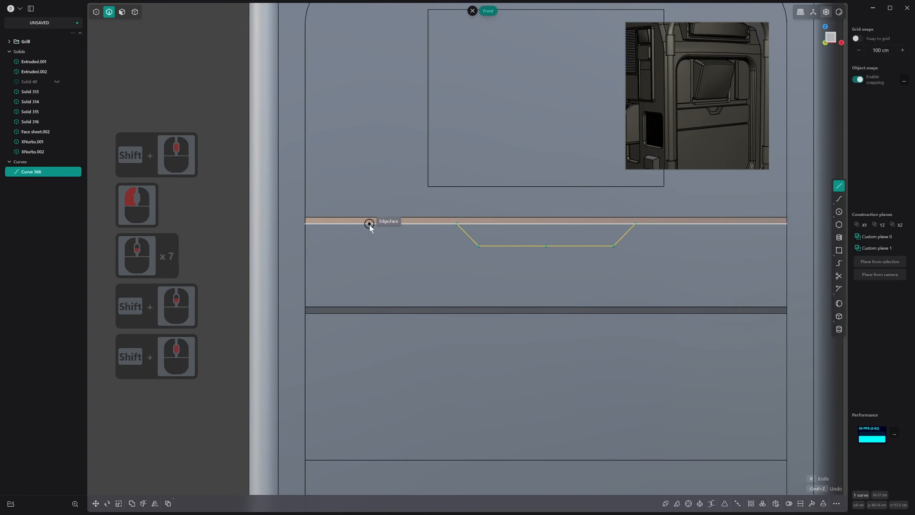
pyautogui.click(369, 224)
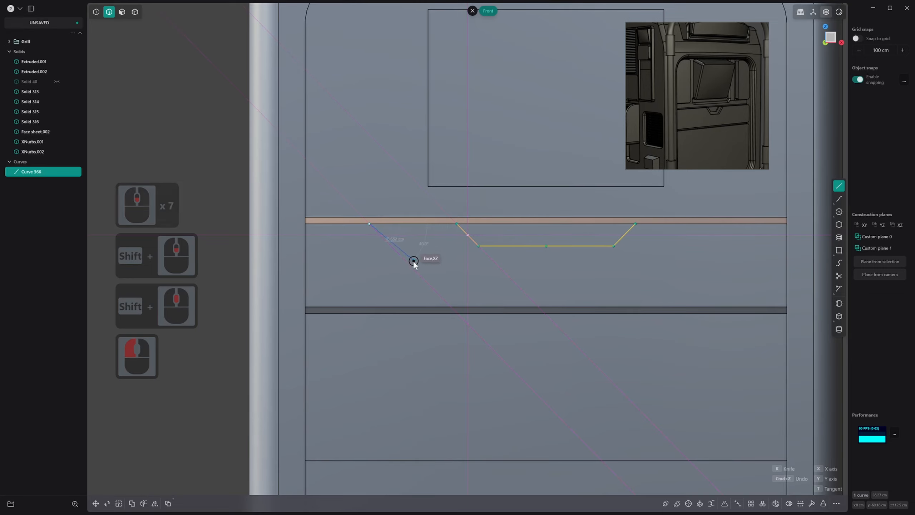
pyautogui.click(423, 278)
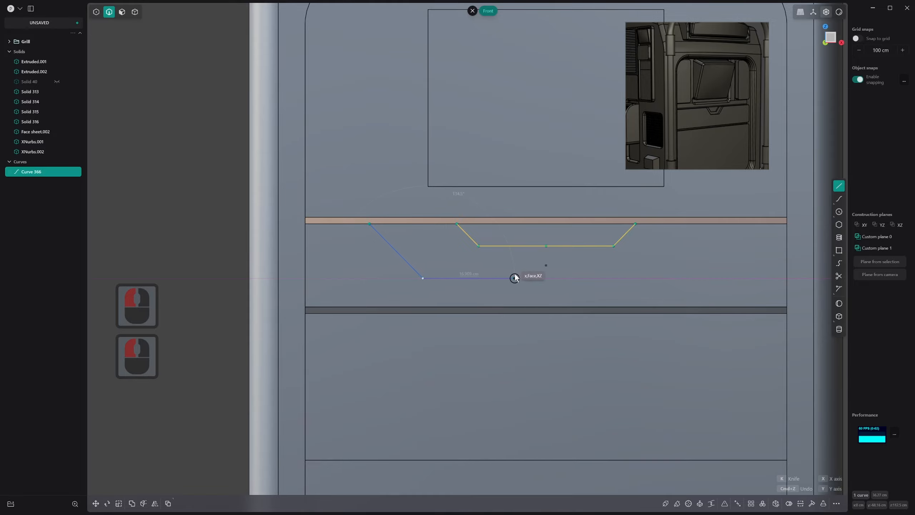
pyautogui.scroll(-20, 539, 279)
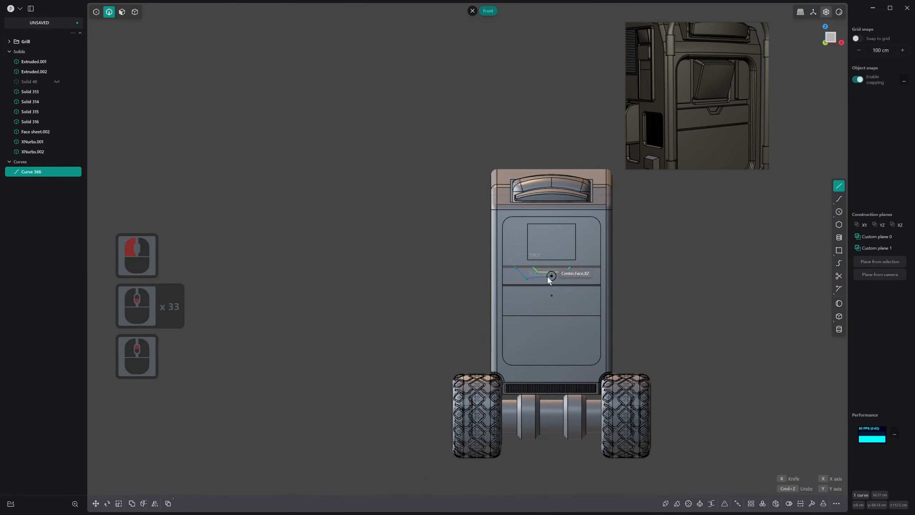
pyautogui.scroll(20, 549, 281)
pyautogui.scroll(20, 550, 283)
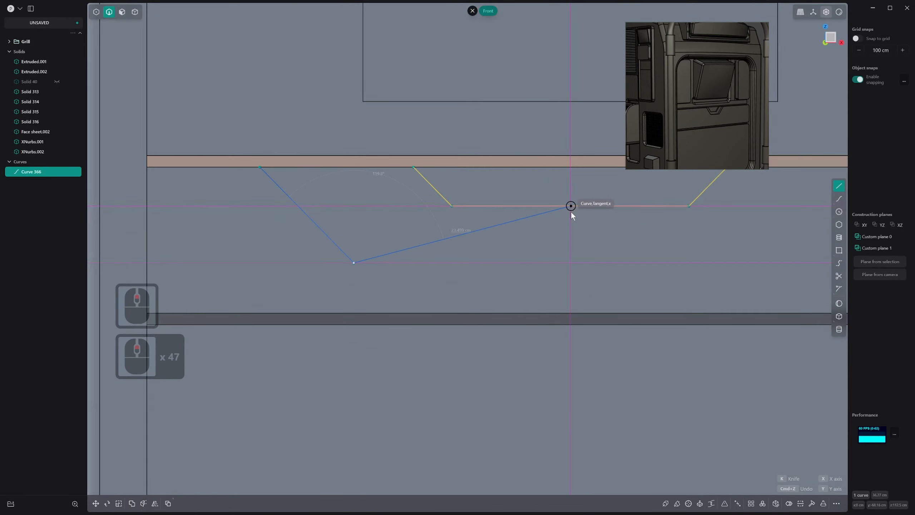
pyautogui.click(568, 264)
pyautogui.rightClick(568, 265)
# Try to mirror the larger half outline with the raised band's front face as the mirror reference
pyautogui.scroll(-2, 559, 270)
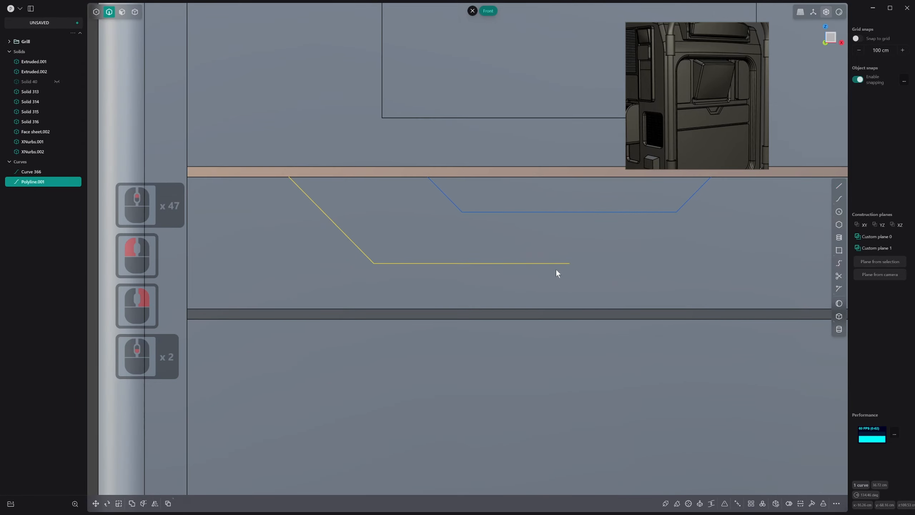
pyautogui.hotkey('alt', 'x')
pyautogui.scroll(-2, 540, 267)
pyautogui.press('2')
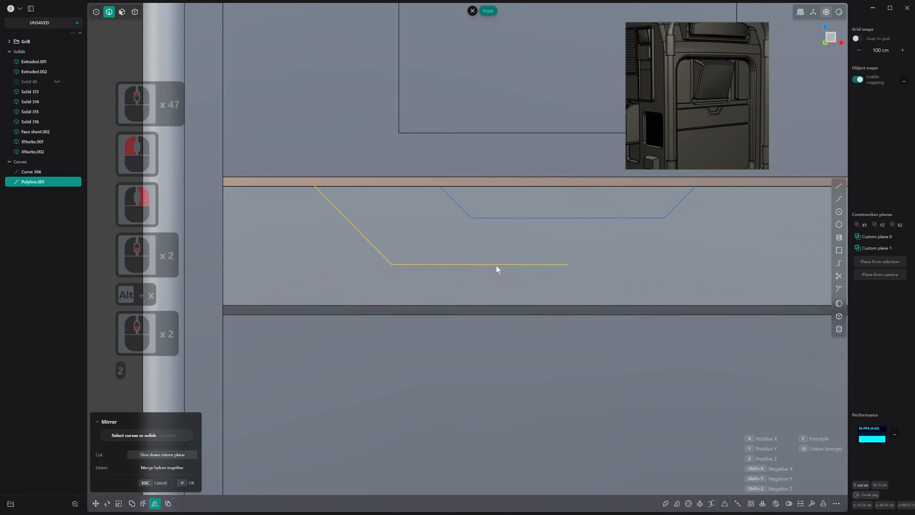
pyautogui.click(496, 265)
pyautogui.press('2')
pyautogui.press('2')
pyautogui.press('3')
pyautogui.click(483, 264)
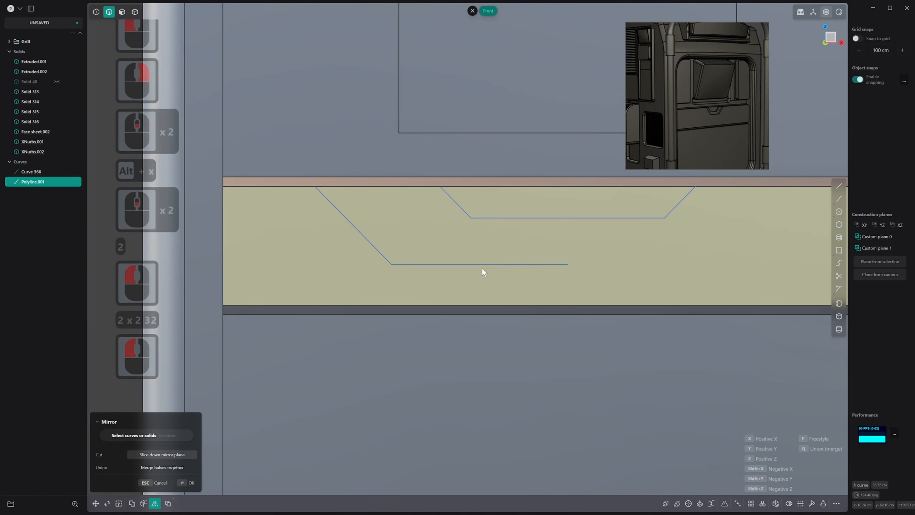
pyautogui.rightClick(482, 268)
# Mirror the larger half outline across the panel's vertical centreline and join the two halves into one curve
pyautogui.click(484, 265)
pyautogui.hotkey('alt', 'x')
pyautogui.scroll(-14, 532, 296)
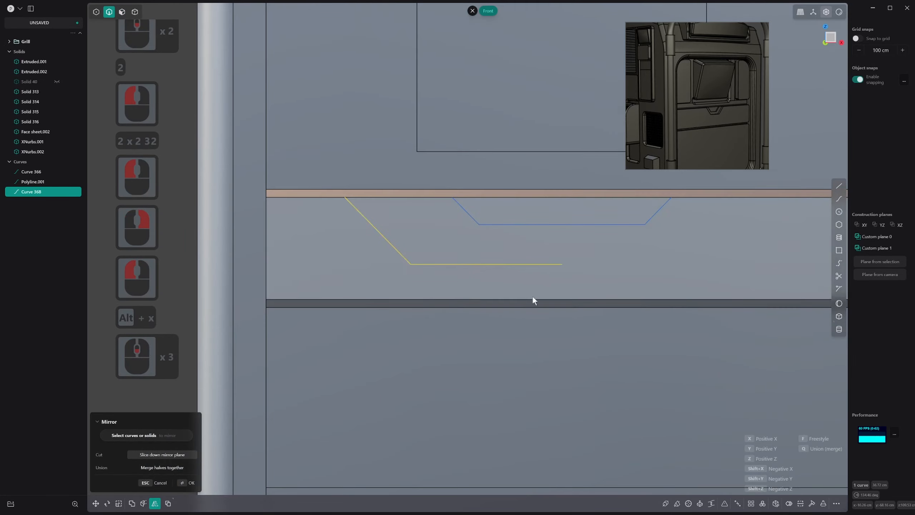
pyautogui.keyDown('shift'); pyautogui.moveTo(531, 308); pyautogui.dragTo(512, 187, button='middle'); pyautogui.keyUp('shift')
pyautogui.keyDown('shift'); pyautogui.scroll(-1, 511, 187); pyautogui.keyUp('shift')
pyautogui.scroll(-12, 511, 187)
pyautogui.keyDown('shift'); pyautogui.scroll(-1, 547, 331); pyautogui.keyUp('shift')
pyautogui.click(507, 387)
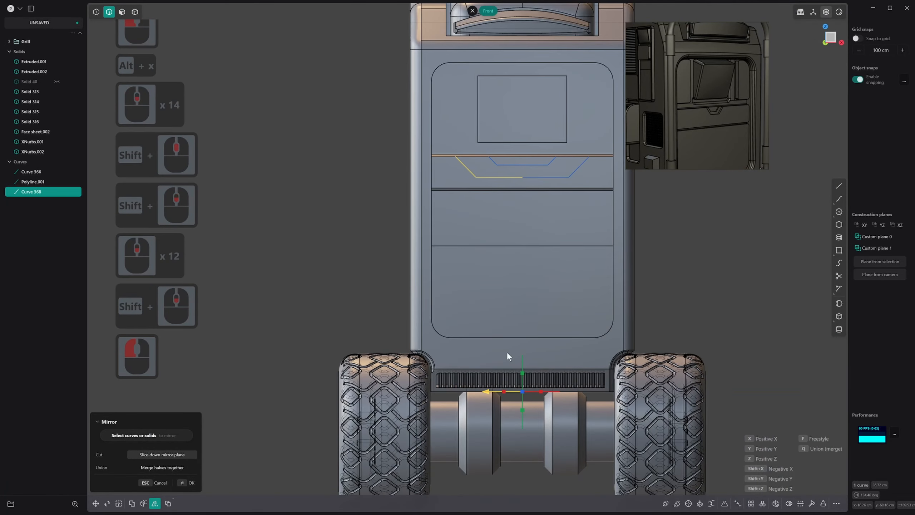
pyautogui.rightClick(506, 351)
pyautogui.scroll(14, 535, 178)
pyautogui.keyDown('shift'); pyautogui.click(475, 185); pyautogui.keyUp('shift')
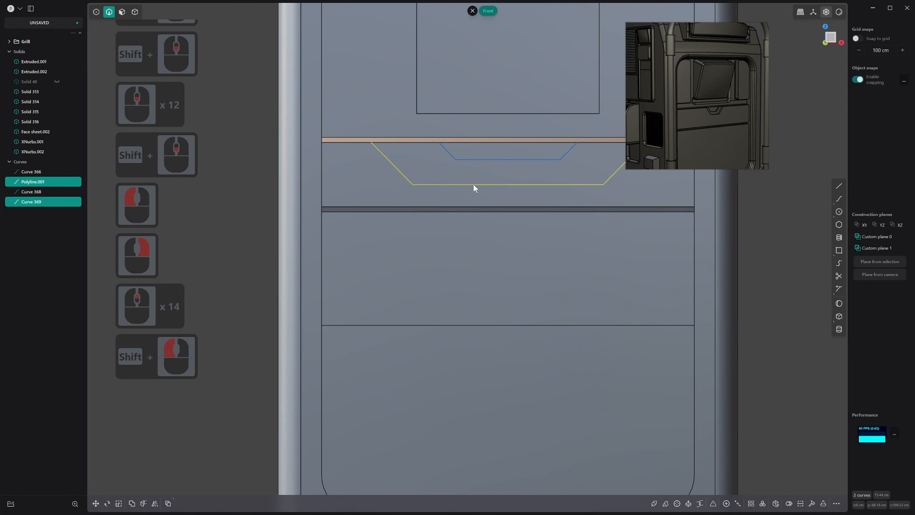
pyautogui.press('j')
# Move the two complete trapezoidal outlines about 3.5 cm outward from the raised band's front face along the Y axis
pyautogui.scroll(4, 473, 185)
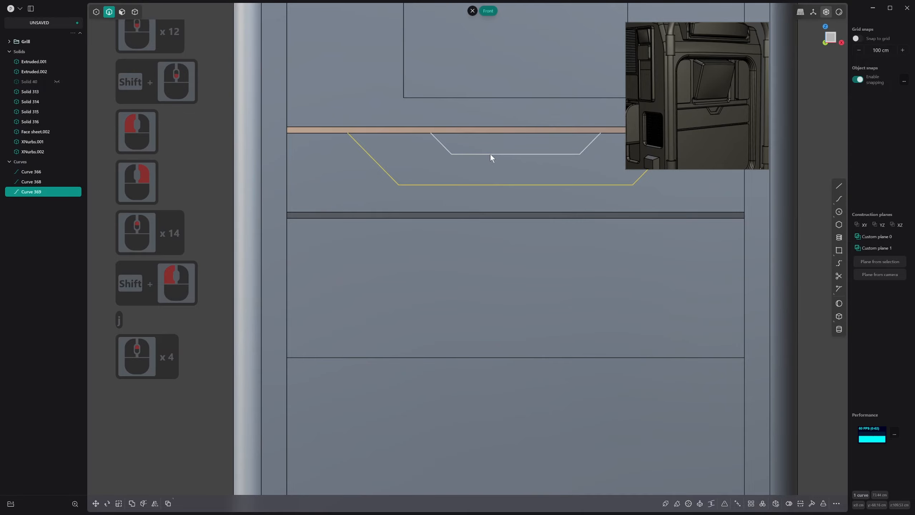
pyautogui.click(490, 154)
pyautogui.keyDown('shift'); pyautogui.moveTo(476, 180); pyautogui.dragTo(462, 270, button='middle'); pyautogui.keyUp('shift')
pyautogui.keyDown('shift'); pyautogui.click(477, 269); pyautogui.keyUp('shift')
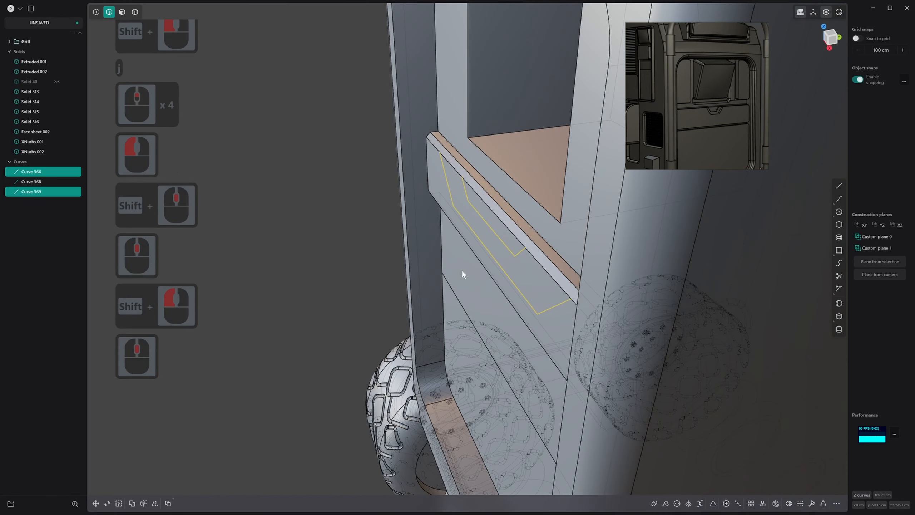
pyautogui.press('g')
pyautogui.moveTo(520, 224); pyautogui.dragTo(504, 228)
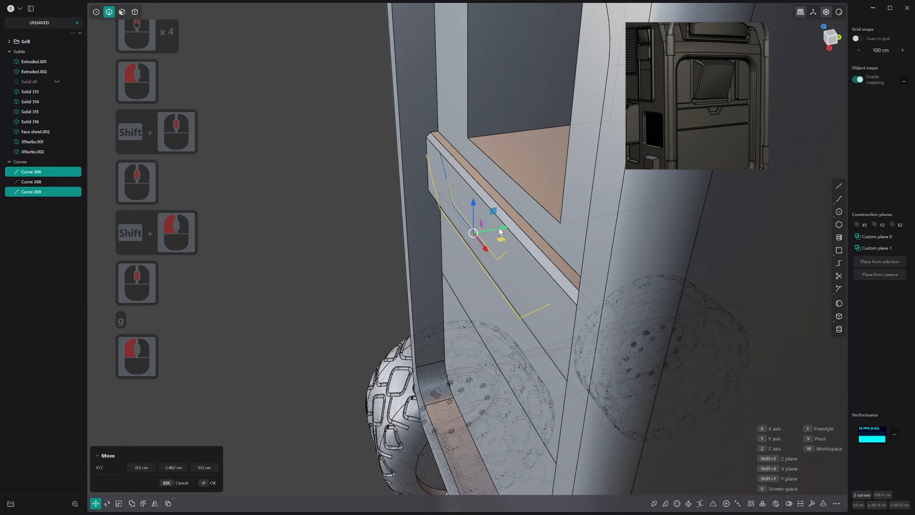
pyautogui.rightClick(505, 231)
# Delete the leftover half outline lying on the raised band's front face
pyautogui.moveTo(506, 232); pyautogui.dragTo(497, 320, button='middle')
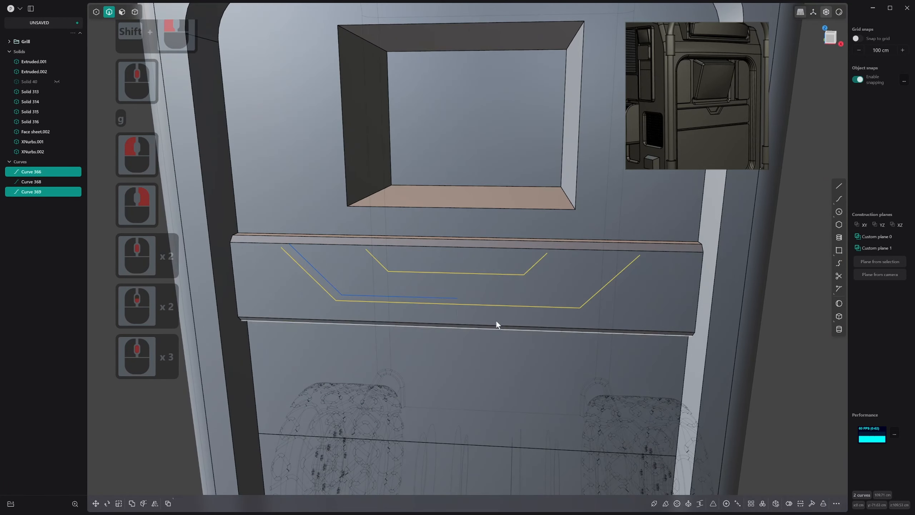
pyautogui.click(436, 297)
pyautogui.moveTo(436, 298); pyautogui.dragTo(434, 311, button='middle')
pyautogui.press('x')
# Imprint both trapezoidal outlines onto the main body's raised band below the window, with hide occlusion enabled
pyautogui.click(425, 303)
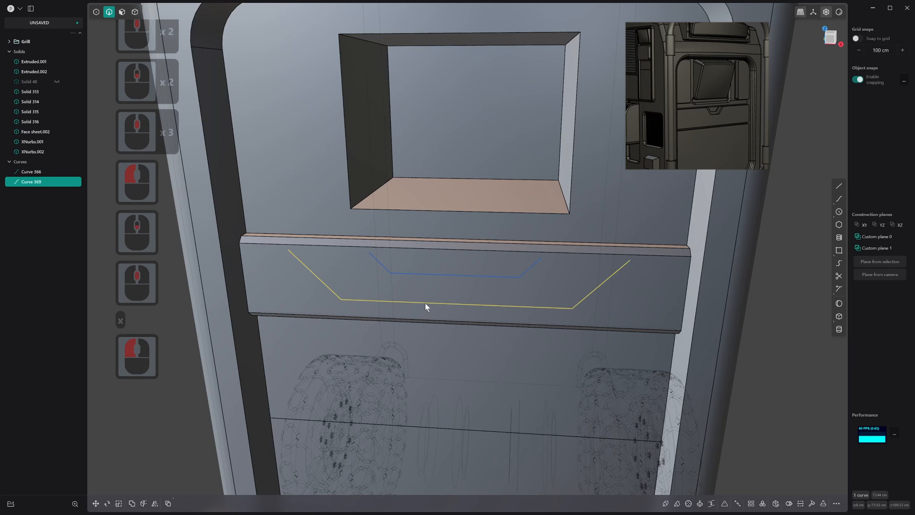
pyautogui.keyDown('shift'); pyautogui.click(449, 276); pyautogui.keyUp('shift')
pyautogui.moveTo(449, 278); pyautogui.dragTo(446, 283, button='middle')
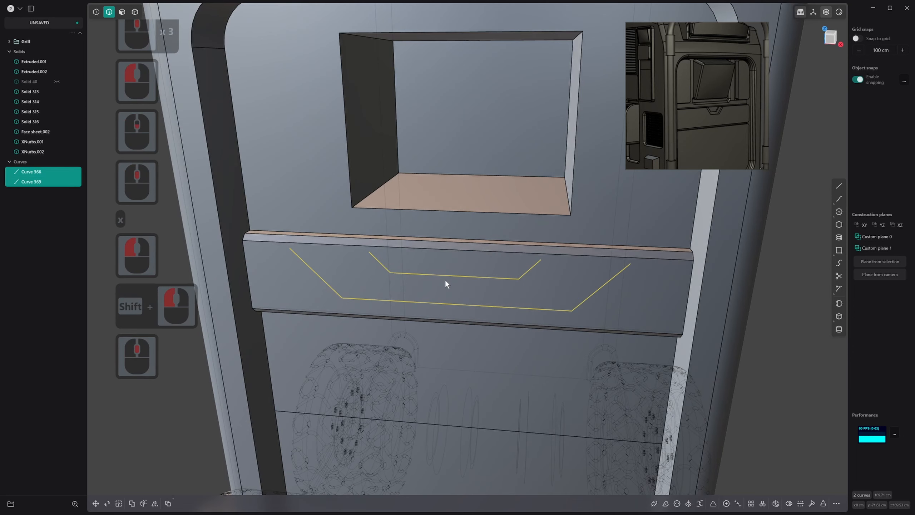
pyautogui.press('z')
pyautogui.press('alt')
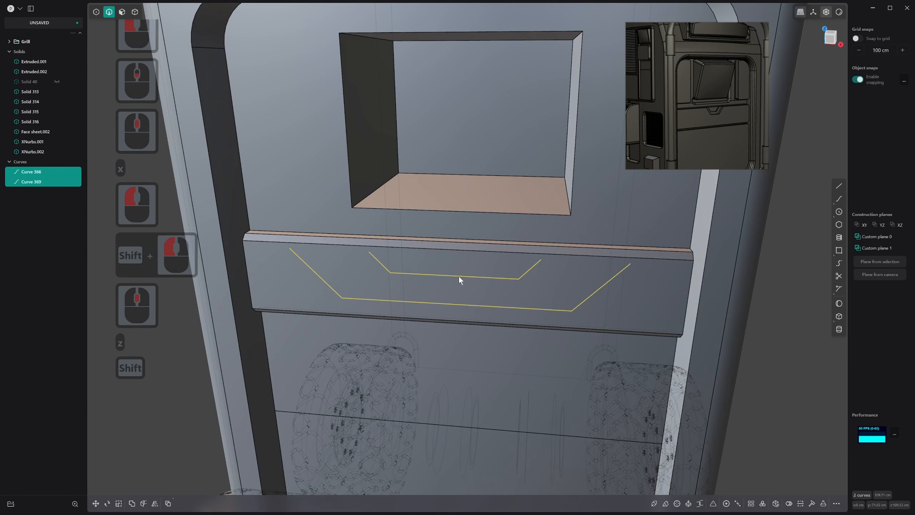
pyautogui.press('i')
pyautogui.click(566, 268)
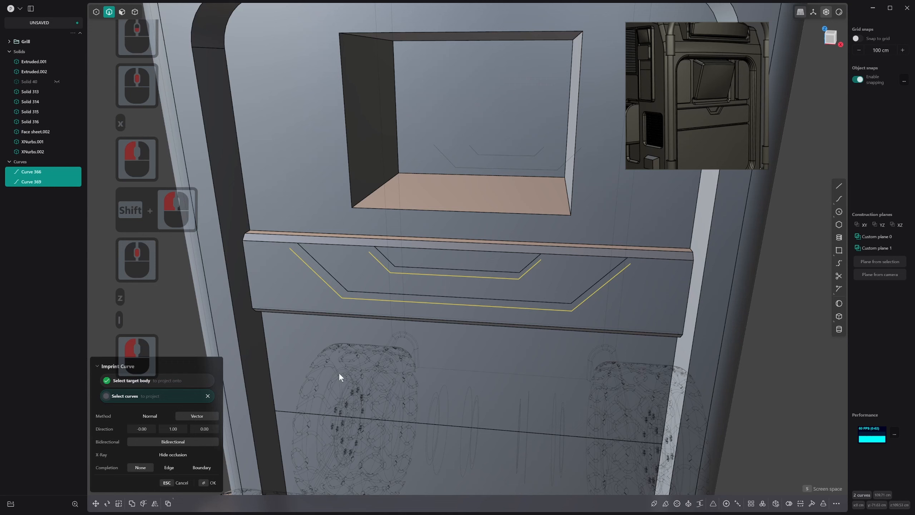
pyautogui.click(191, 460)
pyautogui.moveTo(479, 337); pyautogui.dragTo(431, 338, button='middle')
pyautogui.rightClick(432, 338)
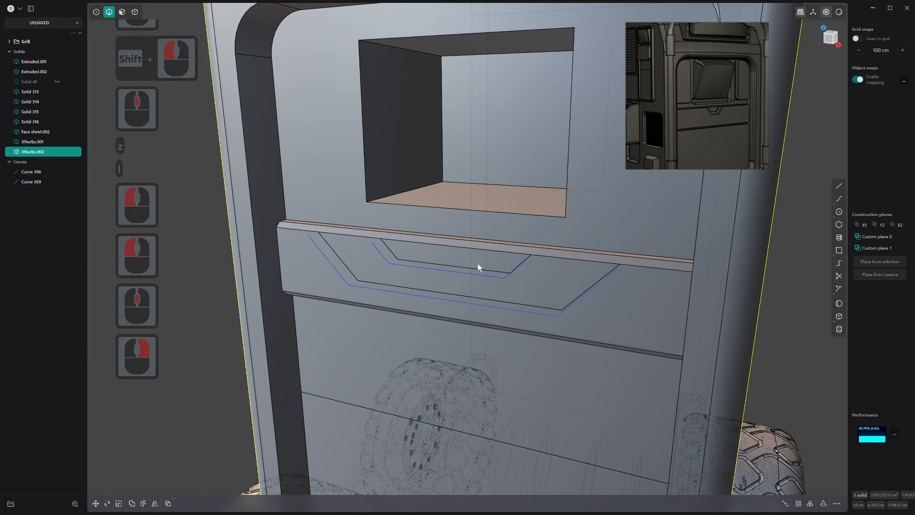
# Try to recess the face inside the smaller trapezoidal outline by offsetting it about 0.95 cm inward
pyautogui.press('3')
pyautogui.moveTo(442, 255)
pyautogui.mouseDown()
pyautogui.moveTo(419, 277)
pyautogui.moveTo(435, 259)
pyautogui.mouseUp()
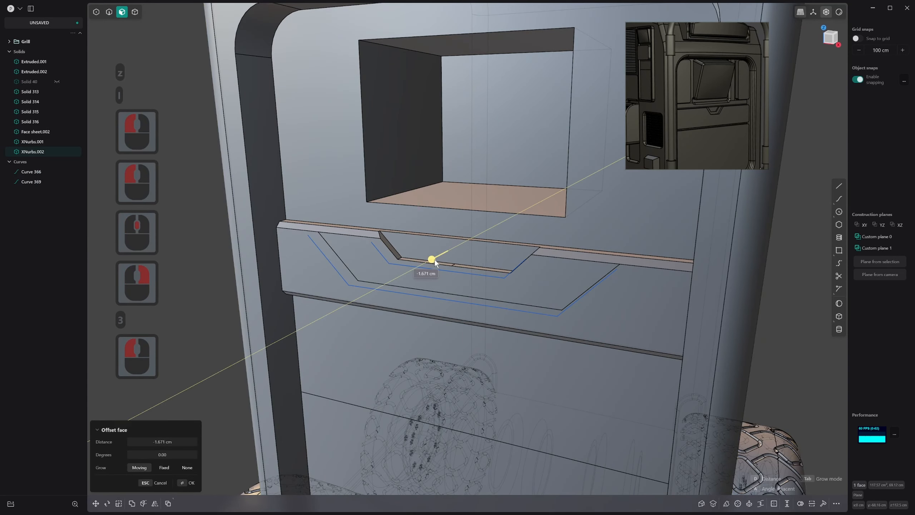
pyautogui.click(433, 261)
pyautogui.moveTo(433, 261); pyautogui.dragTo(406, 279, button='middle')
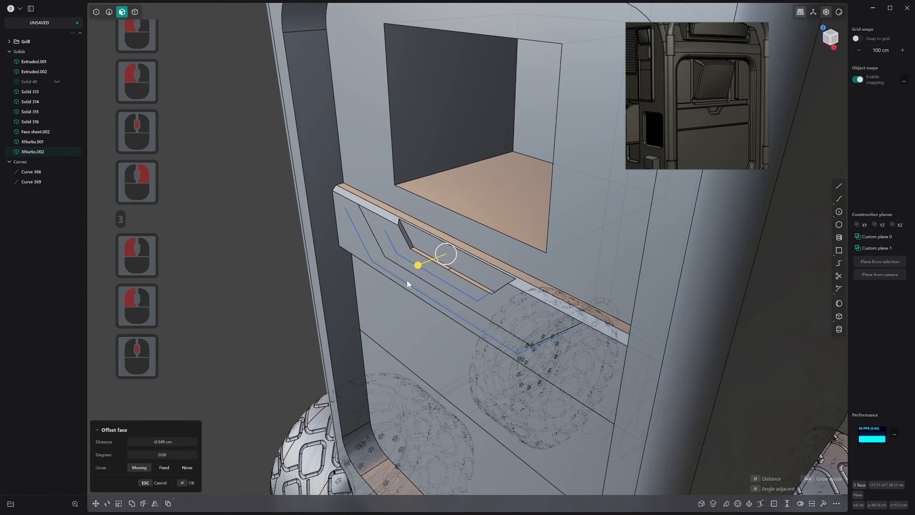
pyautogui.hotkey('ctrl', 'z')
# Pull the face between the two trapezoidal outlines about 1.37 cm outward from the raised band
pyautogui.press('e')
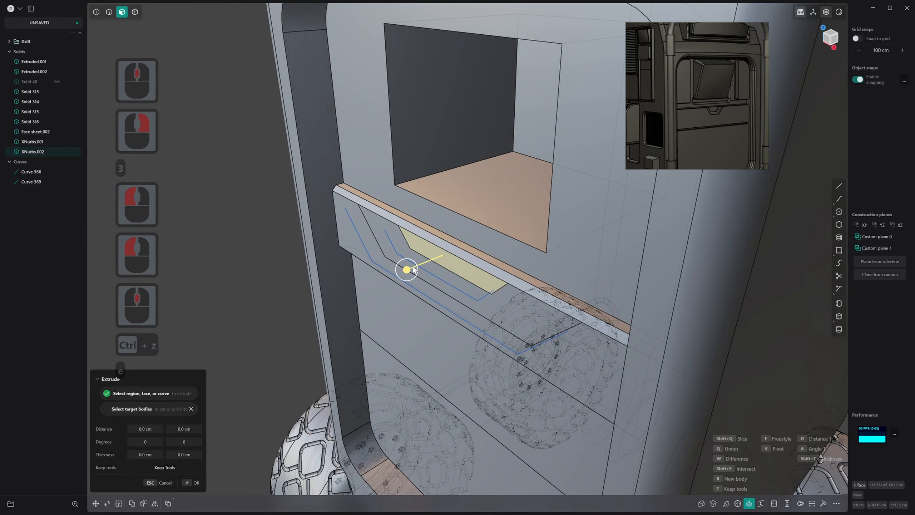
pyautogui.moveTo(414, 268); pyautogui.dragTo(359, 266)
pyautogui.rightClick(416, 270)
pyautogui.scroll(-1, 411, 249)
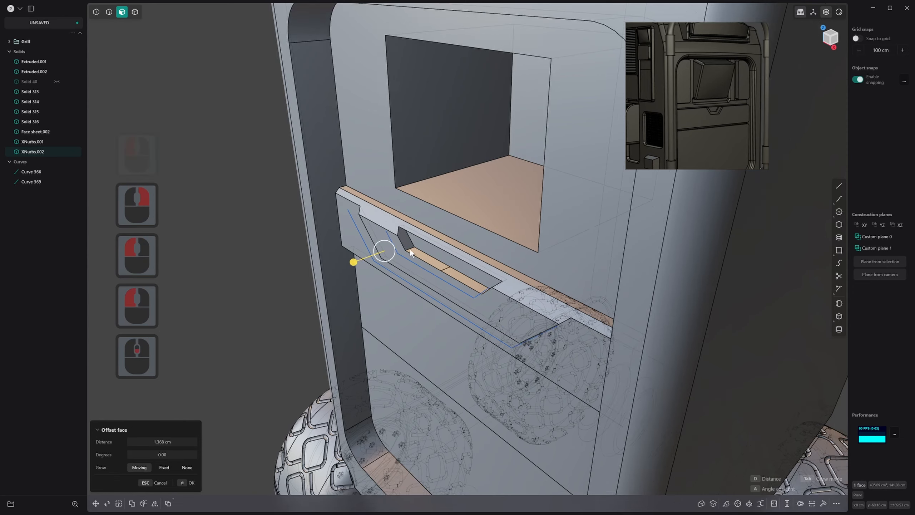
pyautogui.moveTo(410, 249); pyautogui.dragTo(399, 216, button='middle')
pyautogui.rightClick(399, 216)
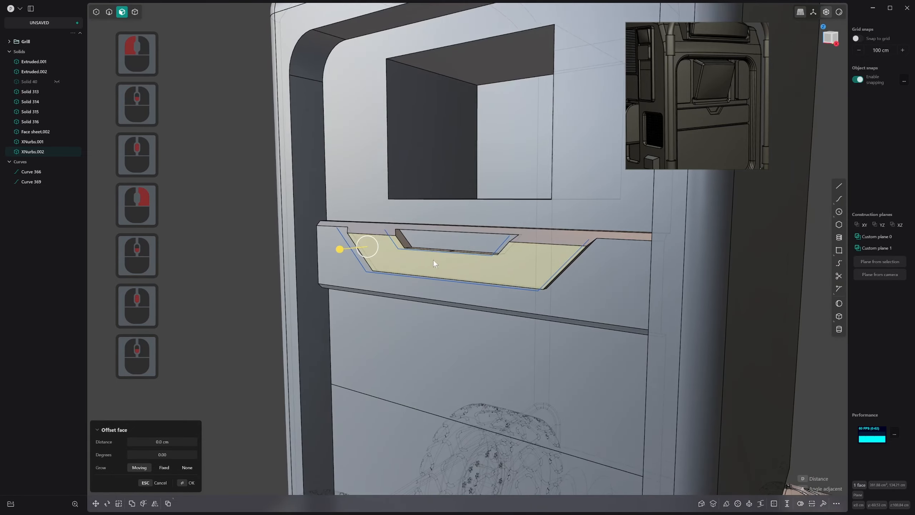
# Turn off the see-through display and delete both trapezoidal outline curves in front of the raised band
pyautogui.hotkey('alt', 'z')
pyautogui.press('2')
pyautogui.click(364, 255)
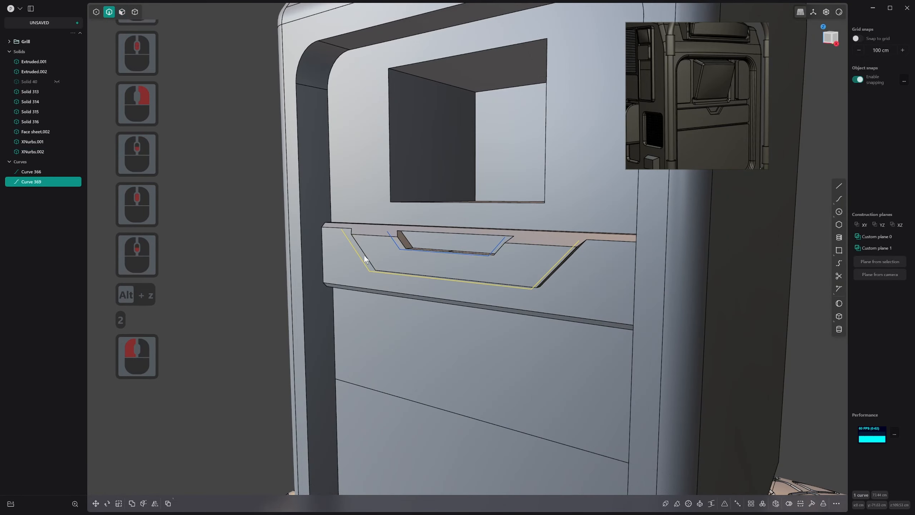
pyautogui.keyDown('shift'); pyautogui.click(397, 243); pyautogui.keyUp('shift')
pyautogui.press('x')
# Offset the front face of the protruding trapezoidal handle another 1.89 cm or so outward
pyautogui.moveTo(396, 243)
pyautogui.mouseDown(button='middle')
pyautogui.moveTo(479, 235)
pyautogui.moveTo(338, 290)
pyautogui.moveTo(386, 251)
pyautogui.moveTo(411, 247)
pyautogui.mouseUp(button='middle')
pyautogui.scroll(3, 355, 292)
pyautogui.press('3')
pyautogui.click(400, 245)
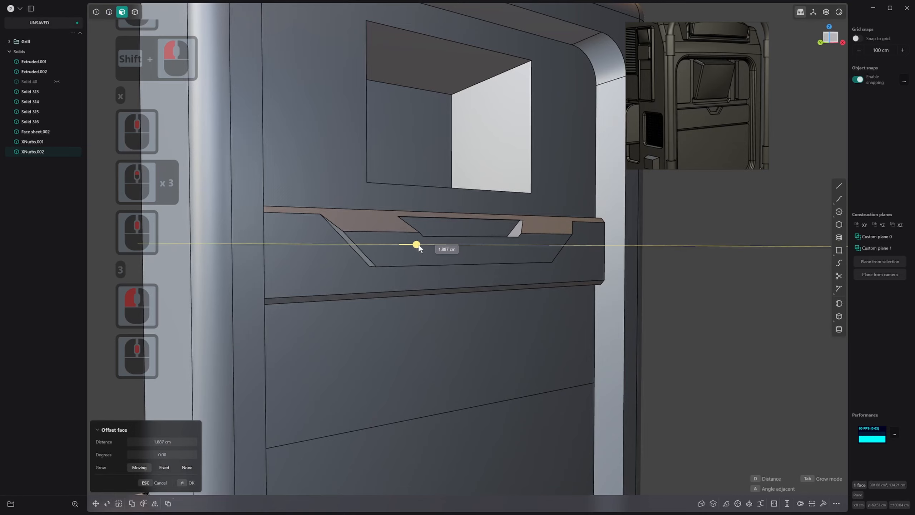
pyautogui.click(418, 247)
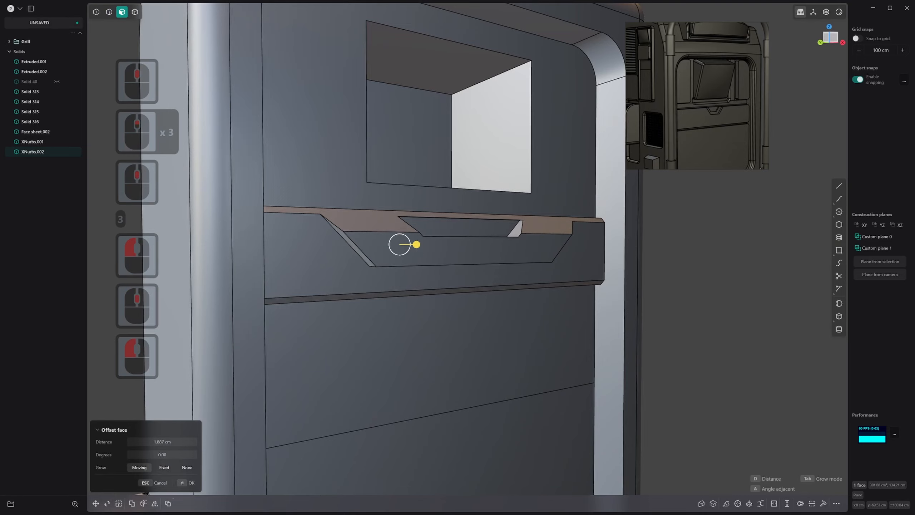
pyautogui.scroll(1, 423, 270)
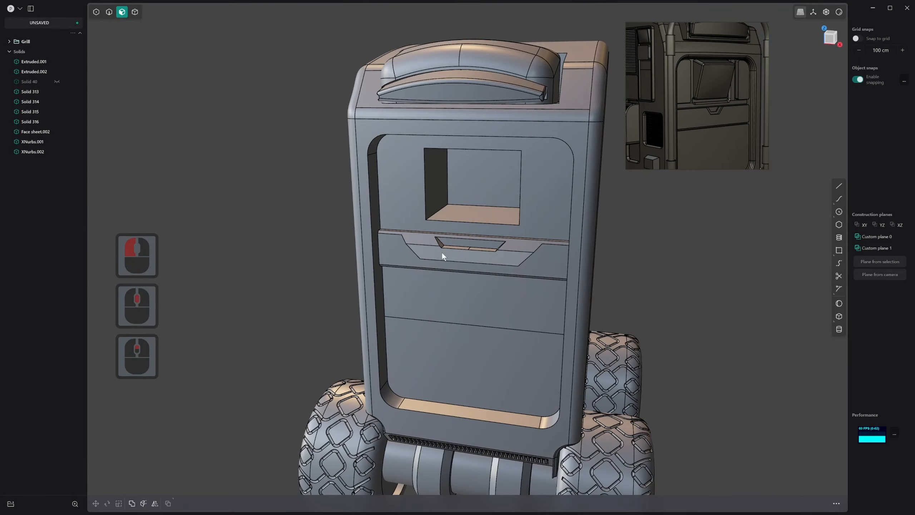
pyautogui.moveTo(442, 252); pyautogui.dragTo(459, 236, button='middle')
pyautogui.scroll(6, 469, 239)
pyautogui.scroll(1, 455, 222)
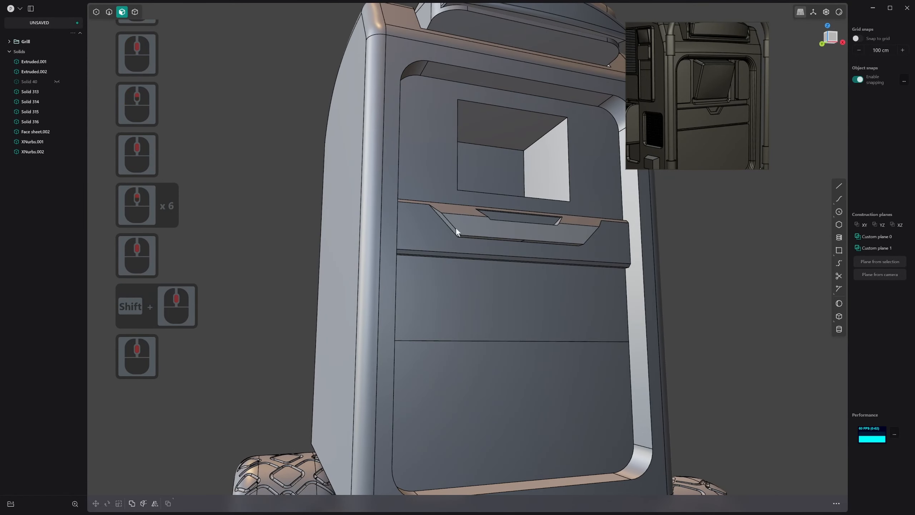
# In the front view, sketch a polyline beside the window from the panel's left edge diagonally onto the frame, straight down, and slanting back toward that edge
pyautogui.press('2')
pyautogui.scroll(2, 455, 222)
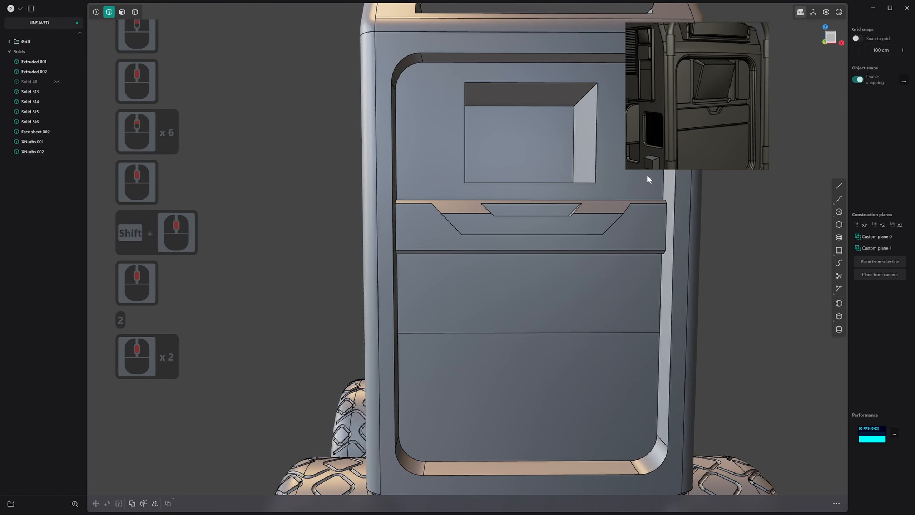
pyautogui.moveTo(648, 177); pyautogui.dragTo(519, 248, button='middle')
pyautogui.press('1')
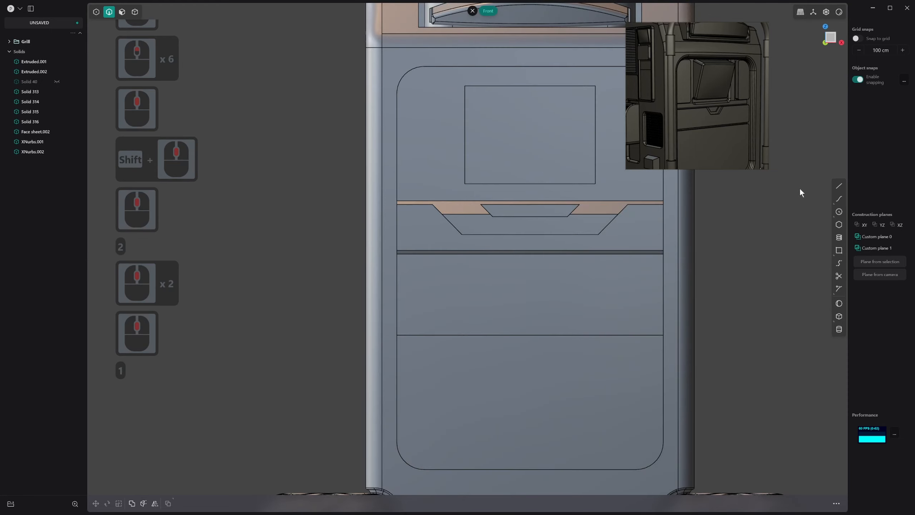
pyautogui.scroll(-2, 711, 161)
pyautogui.keyDown('shift'); pyautogui.moveTo(619, 217); pyautogui.dragTo(591, 240, button='middle'); pyautogui.keyUp('shift')
pyautogui.keyDown('shift'); pyautogui.scroll(-1, 504, 266); pyautogui.keyUp('shift')
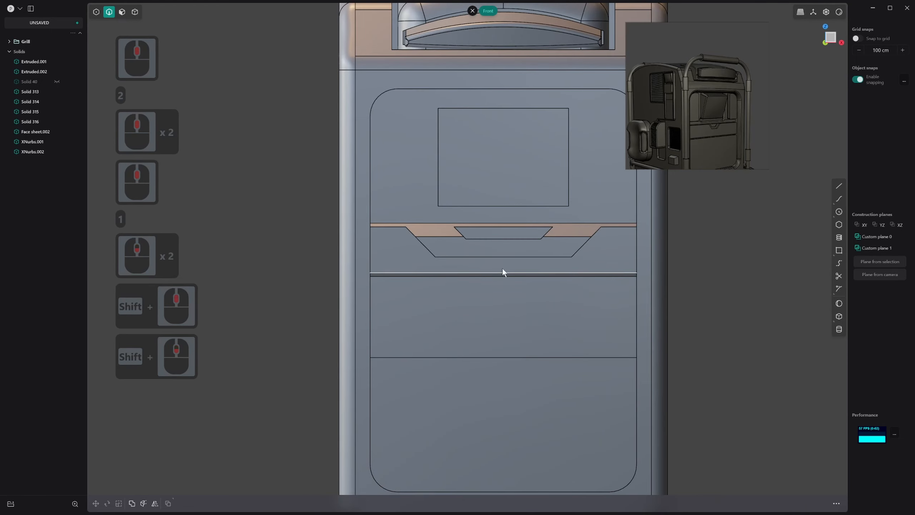
pyautogui.click(842, 185)
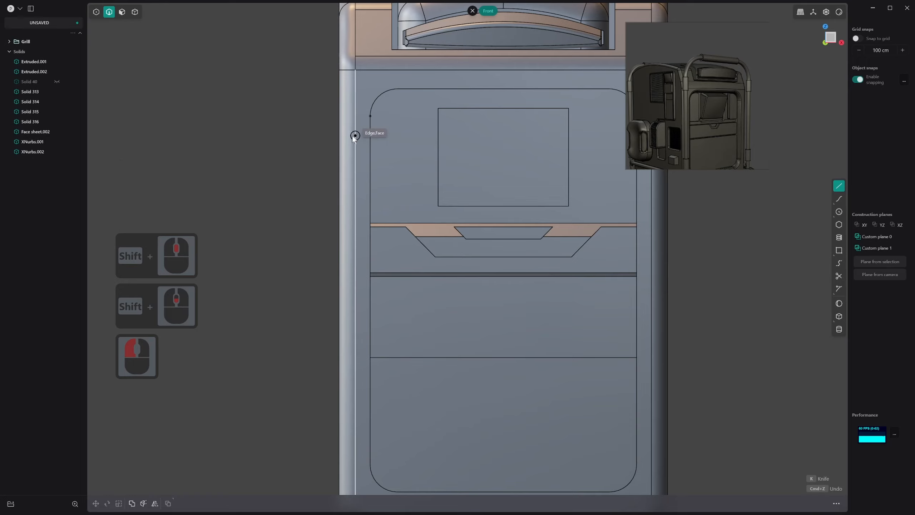
pyautogui.click(370, 125)
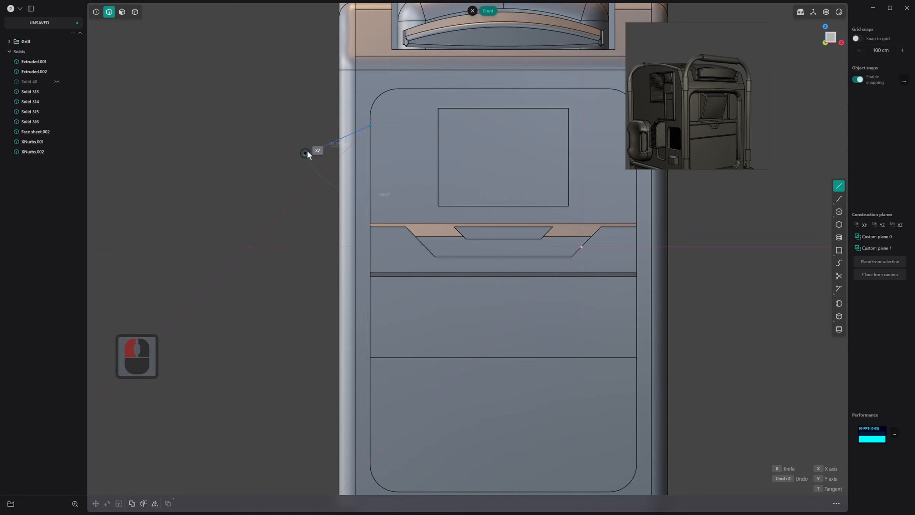
pyautogui.click(360, 135)
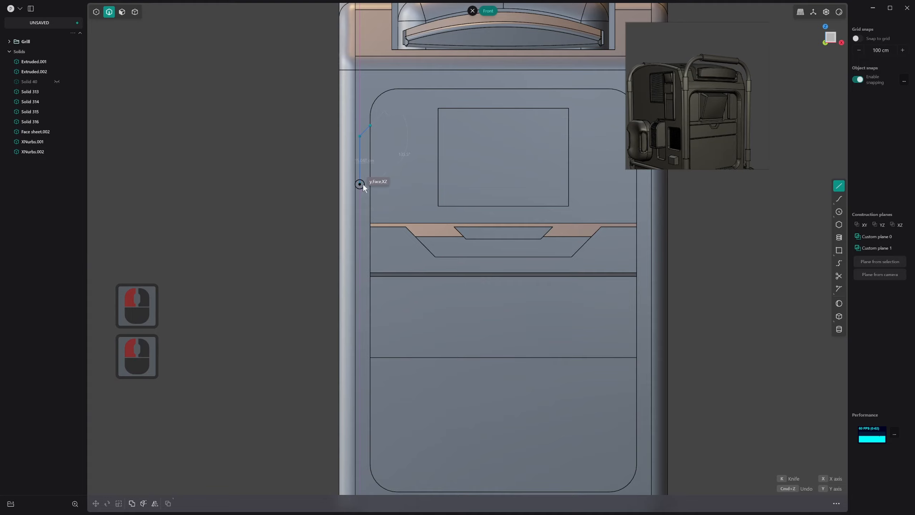
pyautogui.click(360, 184)
pyautogui.scroll(3, 377, 216)
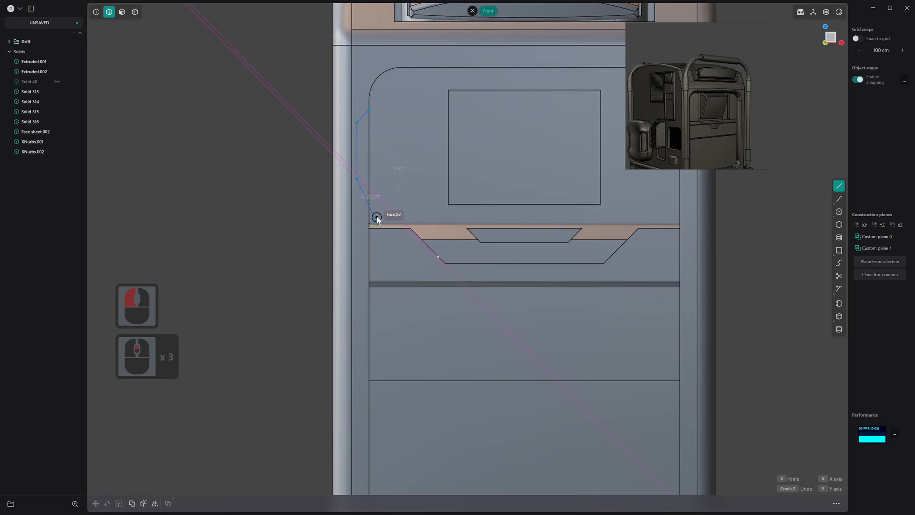
pyautogui.scroll(17, 376, 218)
pyautogui.scroll(-1, 362, 159)
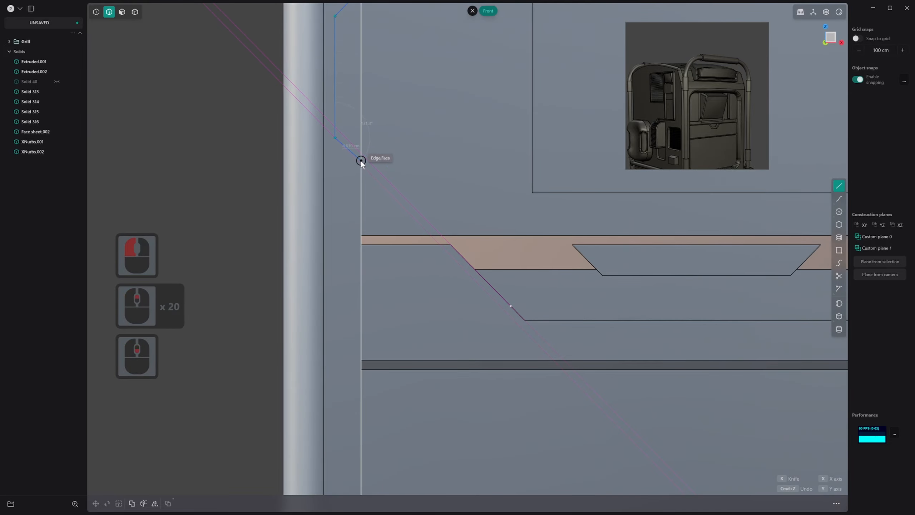
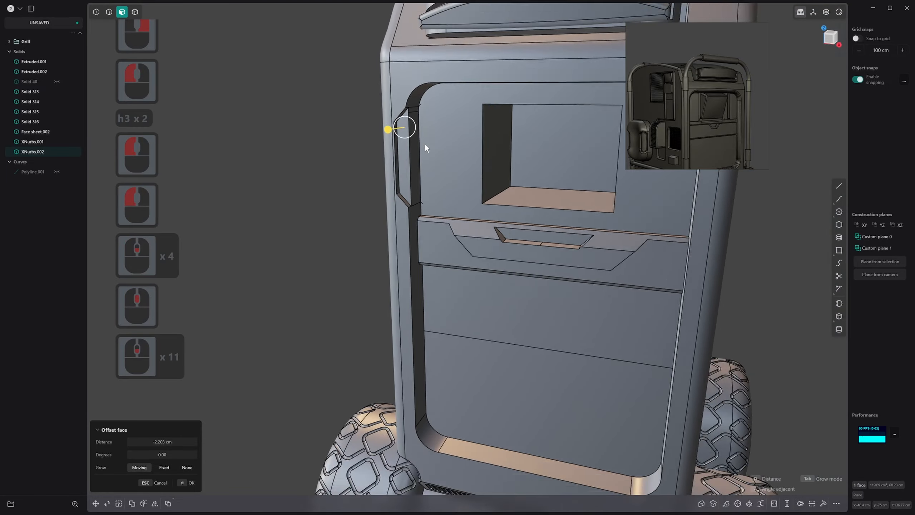
# Undo the face offset and the earlier cut in the side wall of the front opening
pyautogui.keyDown('shift'); pyautogui.moveTo(462, 135); pyautogui.dragTo(427, 144, button='middle'); pyautogui.keyUp('shift')
pyautogui.moveTo(427, 144); pyautogui.dragTo(414, 129, button='middle')
pyautogui.scroll(9, 472, 180)
pyautogui.hotkey('ctrl', 'z')
pyautogui.hotkey('ctrl', 'z')
pyautogui.hotkey('ctrl', 'z')
pyautogui.hotkey('ctrl', 'z')
pyautogui.hotkey('ctrl', 'z')
pyautogui.hotkey('ctrl', 'z')
pyautogui.hotkey('ctrl', 'z')
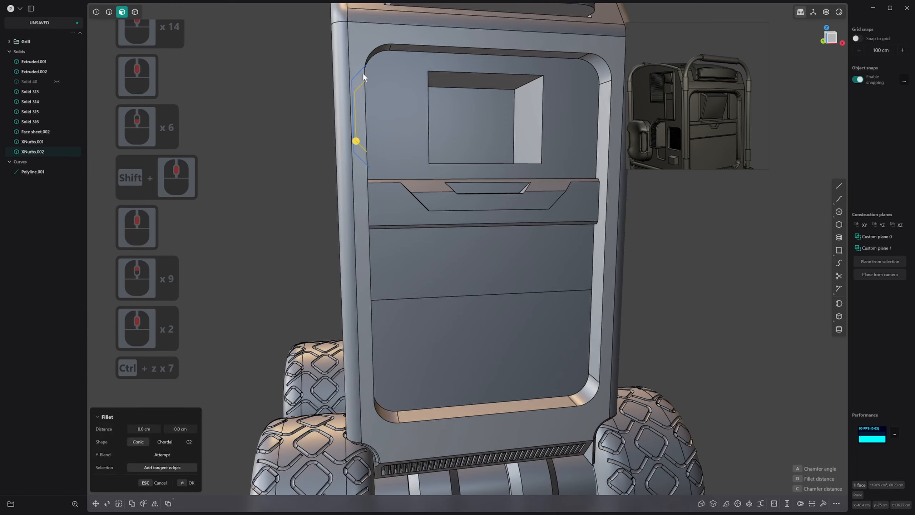
# Delete the angular polyline and the leftover imprinted edges on the side wall of the front opening
pyautogui.press('2')
pyautogui.click(359, 72)
pyautogui.press('x')
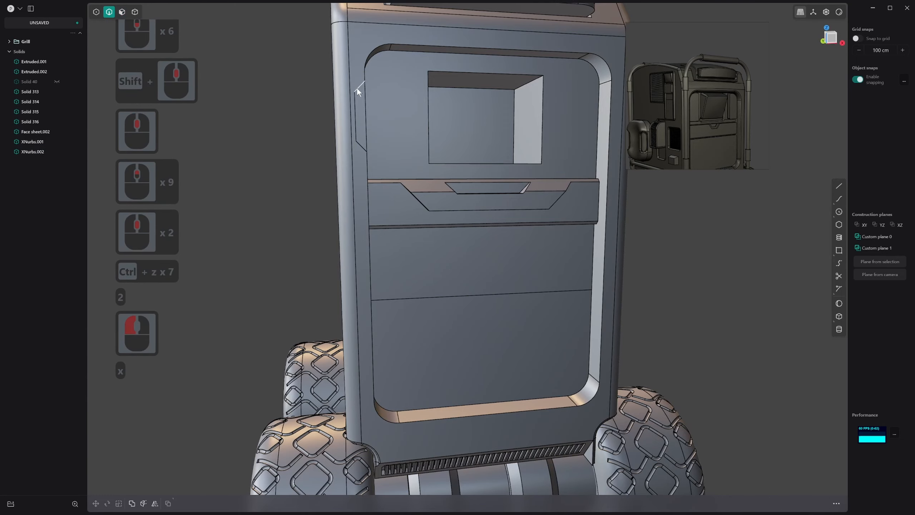
pyautogui.click(359, 97)
pyautogui.keyDown('shift'); pyautogui.click(359, 119); pyautogui.keyUp('shift')
pyautogui.keyDown('shift'); pyautogui.click(360, 141); pyautogui.keyUp('shift')
pyautogui.press('x')
# Examine the whole vehicle body from the front, above and the side
pyautogui.moveTo(354, 177); pyautogui.dragTo(442, 198, button='middle')
pyautogui.scroll(-10, 505, 154)
pyautogui.scroll(11, 551, 111)
pyautogui.moveTo(551, 111); pyautogui.dragTo(562, 91, button='middle')
pyautogui.keyDown('shift'); pyautogui.moveTo(623, 99); pyautogui.dragTo(748, 86, button='middle'); pyautogui.keyUp('shift')
pyautogui.scroll(-9, 477, 156)
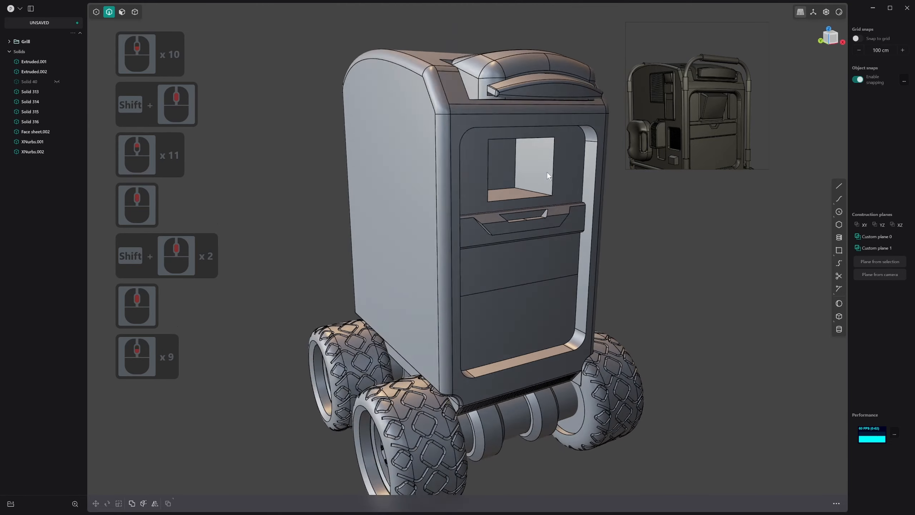
pyautogui.moveTo(547, 172); pyautogui.dragTo(523, 183, button='middle')
pyautogui.middleClick(432, 159)
pyautogui.moveTo(432, 155); pyautogui.dragTo(557, 169, button='middle')
pyautogui.scroll(-6, 557, 169)
pyautogui.moveTo(495, 156); pyautogui.dragTo(519, 146, button='middle')
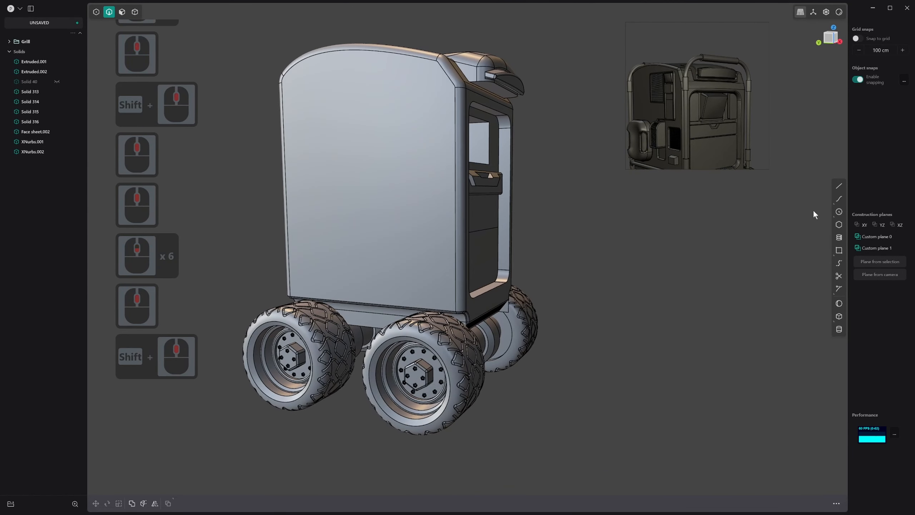
# Measure from the cabinet's upper front corner down to the bottom of the wheel
pyautogui.write('f')
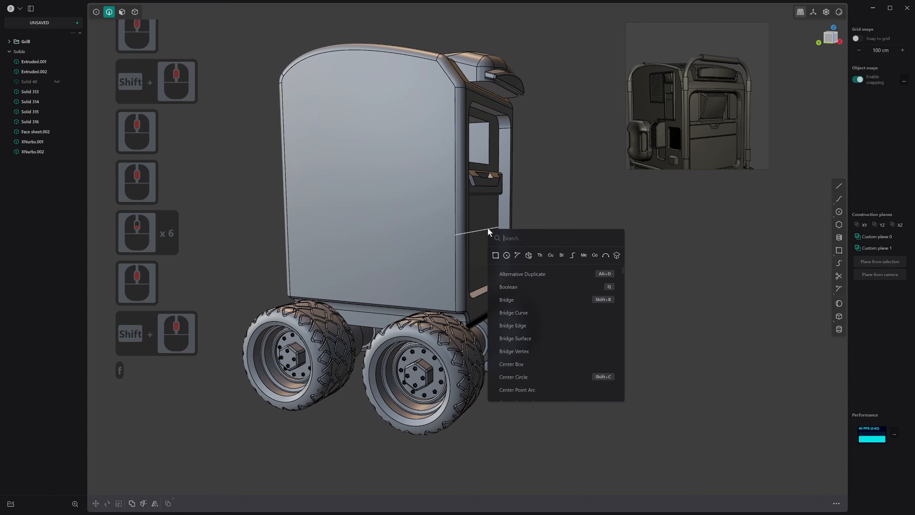
pyautogui.write('meas')
pyautogui.click(515, 253)
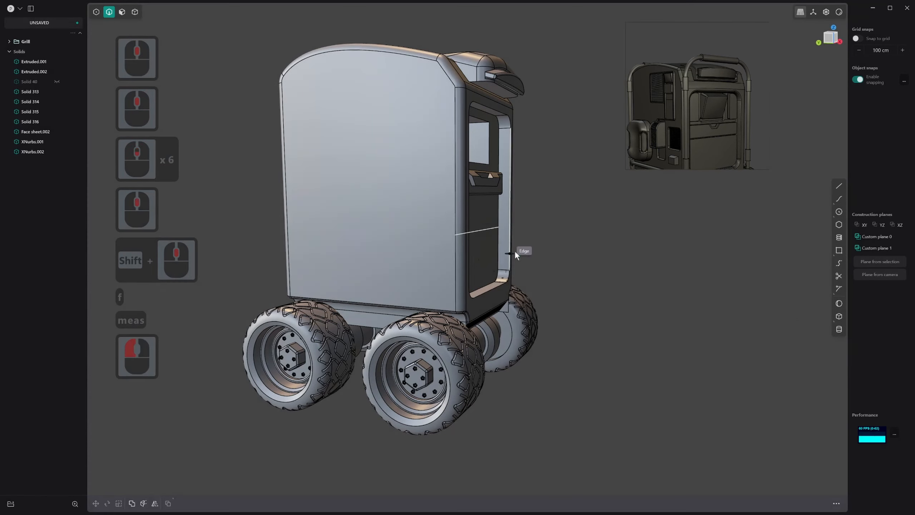
pyautogui.moveTo(514, 251); pyautogui.dragTo(449, 169, button='middle')
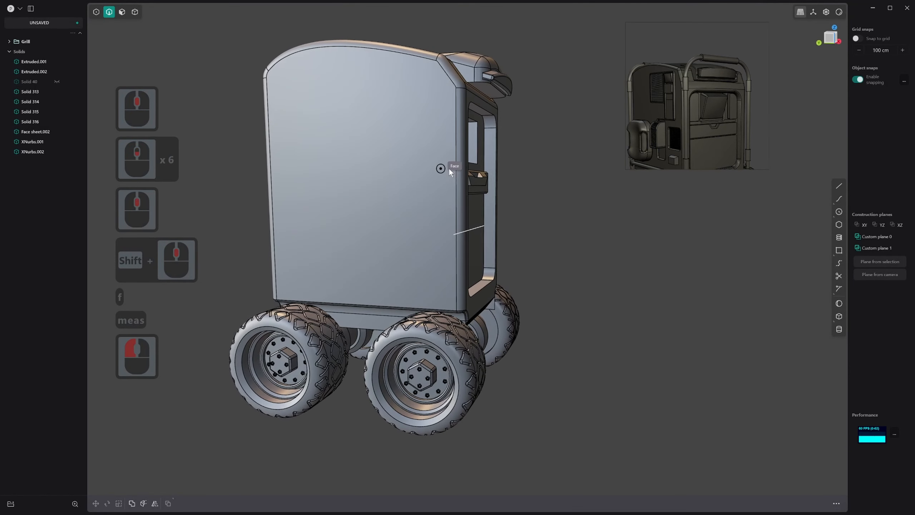
pyautogui.click(463, 88)
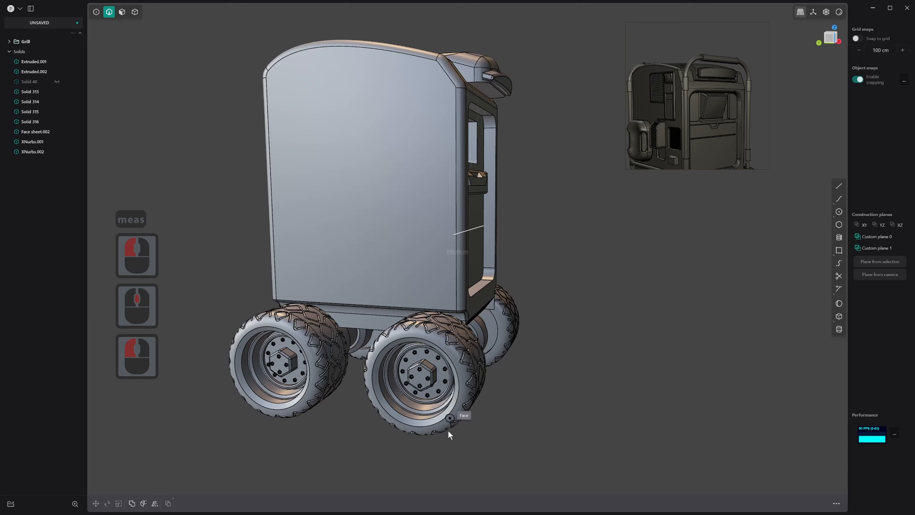
pyautogui.keyDown('shift'); pyautogui.moveTo(450, 429); pyautogui.dragTo(515, 369, button='middle'); pyautogui.keyUp('shift')
pyautogui.press('1')
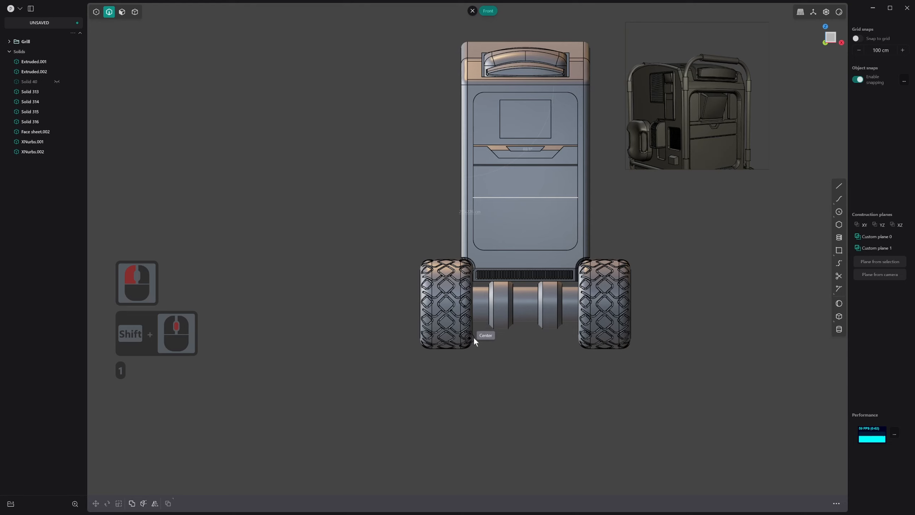
pyautogui.press('Escape')
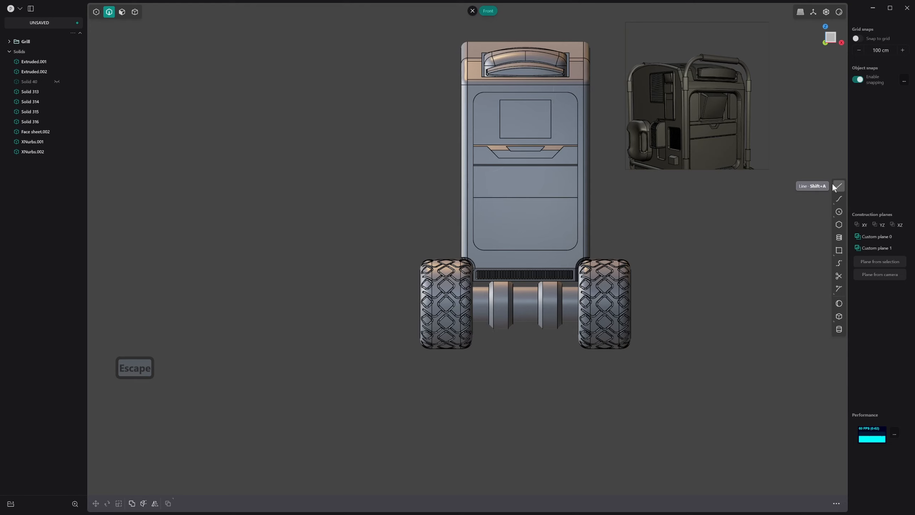
# Measure vertically in front view from the midpoint of the upper recess's lower edge to the base of the wheels
pyautogui.press('f')
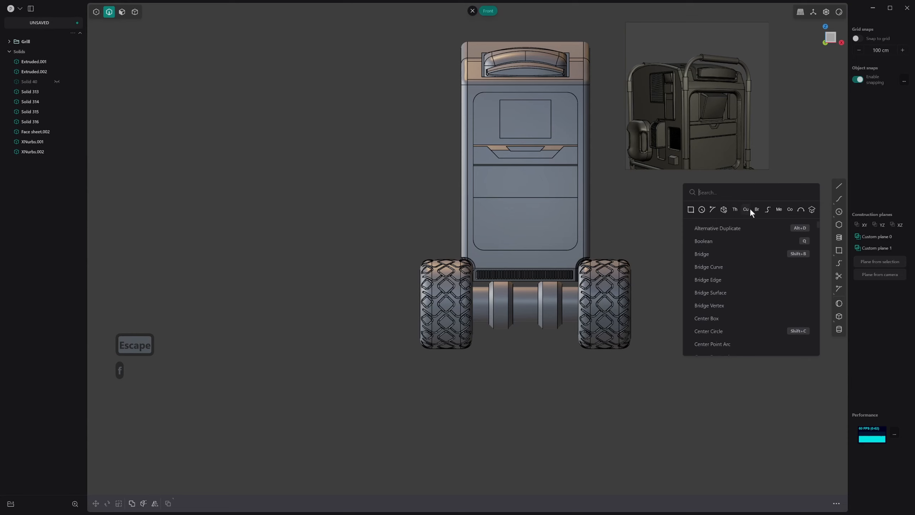
pyautogui.click(777, 209)
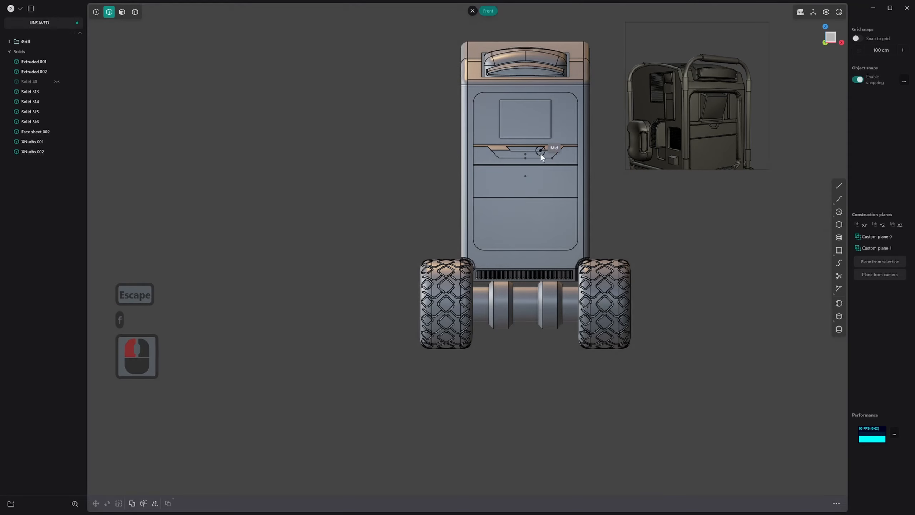
pyautogui.click(528, 141)
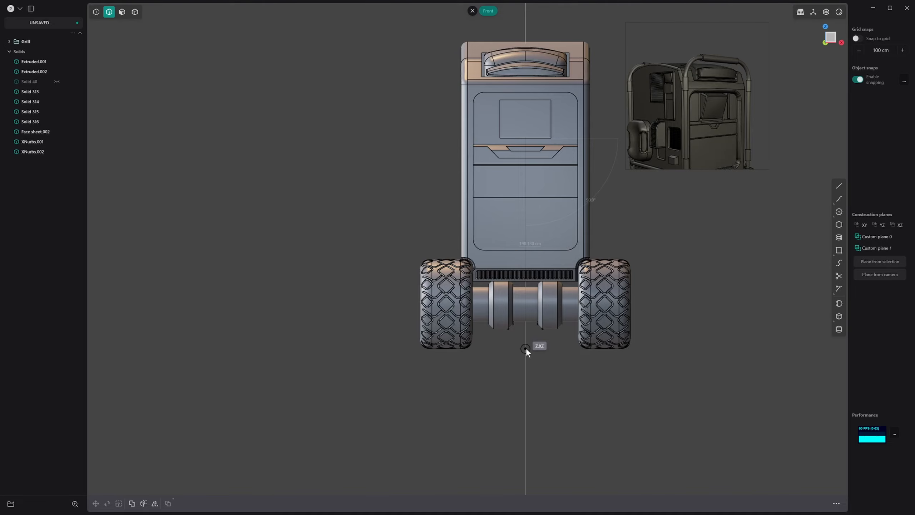
pyautogui.moveTo(526, 348); pyautogui.dragTo(533, 354, button='middle')
pyautogui.press('Escape')
# Move all five faces of the rectangular recess slightly upward on the front panel
pyautogui.moveTo(554, 83); pyautogui.dragTo(540, 46, button='middle')
pyautogui.scroll(-3, 512, 59)
pyautogui.scroll(-15, 528, 66)
pyautogui.press('3')
pyautogui.click(527, 57)
pyautogui.scroll(6, 528, 58)
pyautogui.scroll(20, 535, 49)
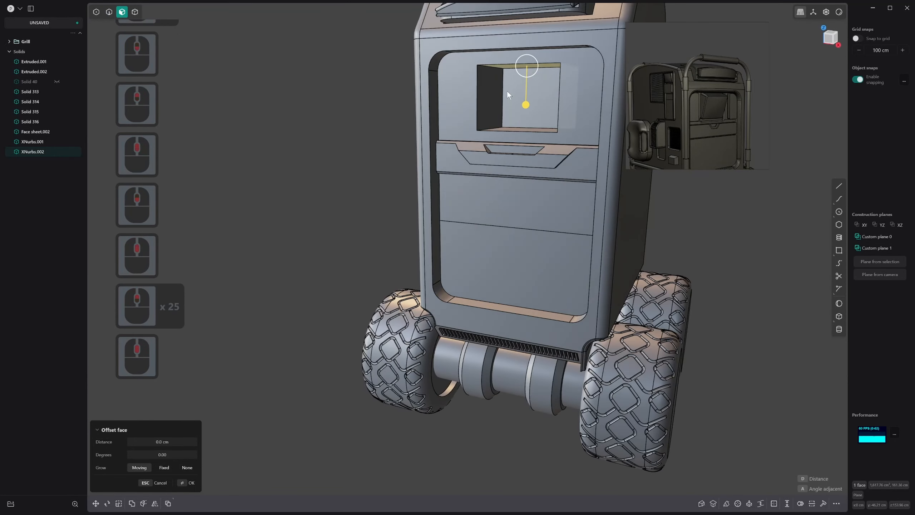
pyautogui.keyDown('shift'); pyautogui.click(496, 93); pyautogui.keyUp('shift')
pyautogui.moveTo(496, 94); pyautogui.dragTo(535, 89, button='middle')
pyautogui.keyDown('shift'); pyautogui.click(539, 135); pyautogui.keyUp('shift')
pyautogui.keyDown('shift'); pyautogui.click(575, 114); pyautogui.keyUp('shift')
pyautogui.keyDown('shift'); pyautogui.click(548, 105); pyautogui.keyUp('shift')
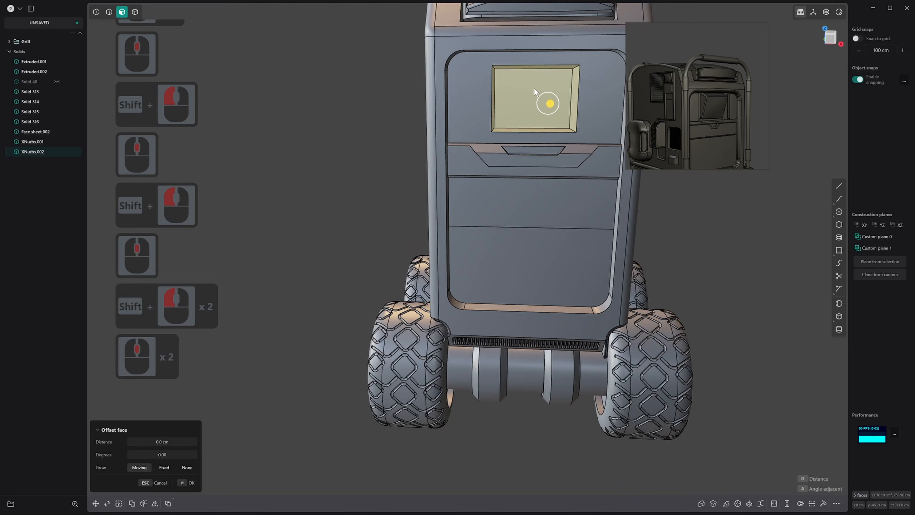
pyautogui.press('g')
pyautogui.moveTo(534, 59); pyautogui.dragTo(537, 48)
pyautogui.rightClick(536, 49)
pyautogui.moveTo(512, 124); pyautogui.dragTo(533, 138, button='middle')
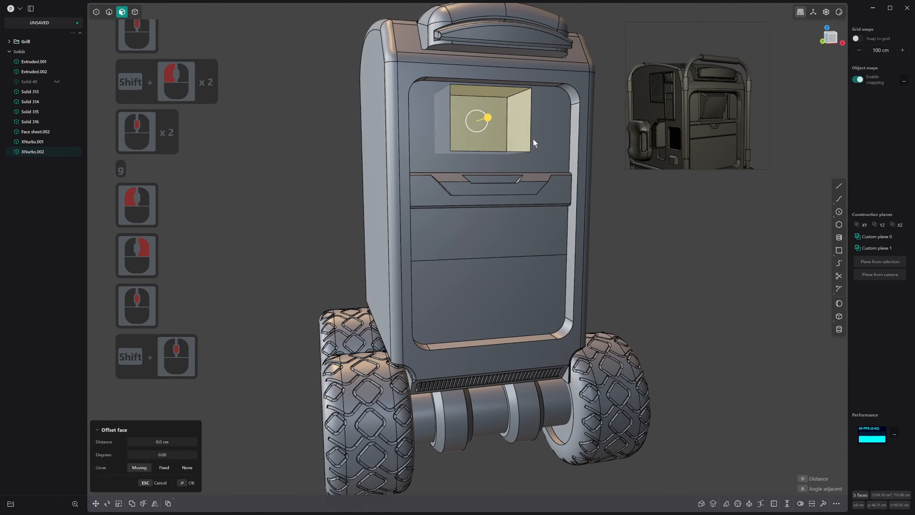
pyautogui.click(600, 110)
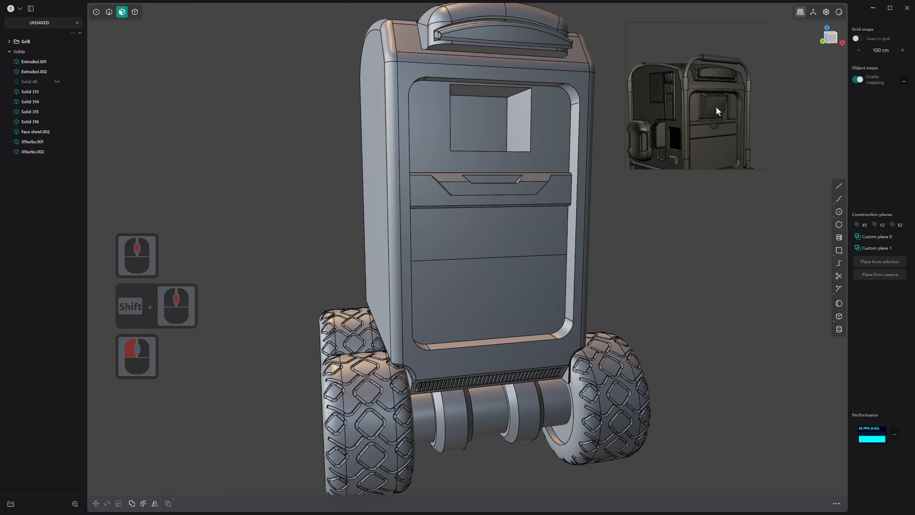
# Duplicate the recess's back face as a separate sheet and scale it down slightly
pyautogui.scroll(-6, 487, 178)
pyautogui.moveTo(473, 199); pyautogui.dragTo(462, 139, button='middle')
pyautogui.scroll(2, 492, 133)
pyautogui.scroll(5, 499, 147)
pyautogui.press('3')
pyautogui.click(476, 126)
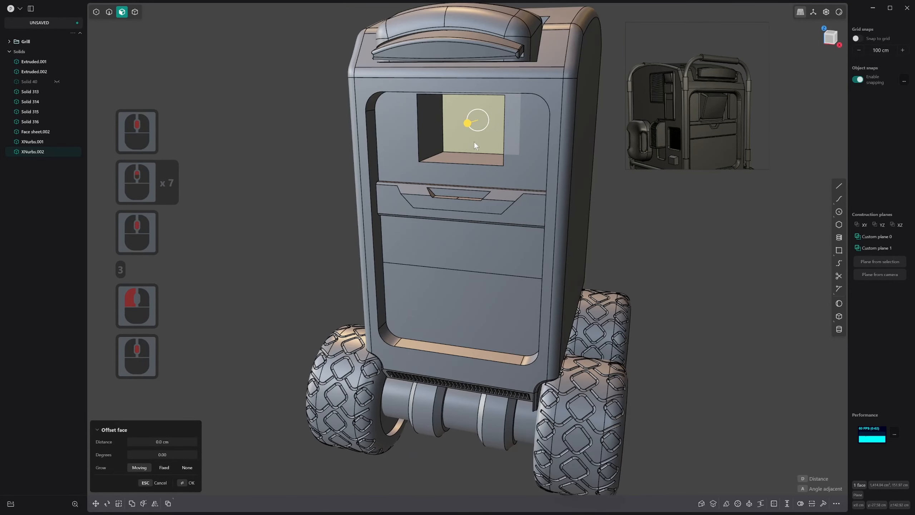
pyautogui.scroll(10, 474, 146)
pyautogui.scroll(3, 707, 124)
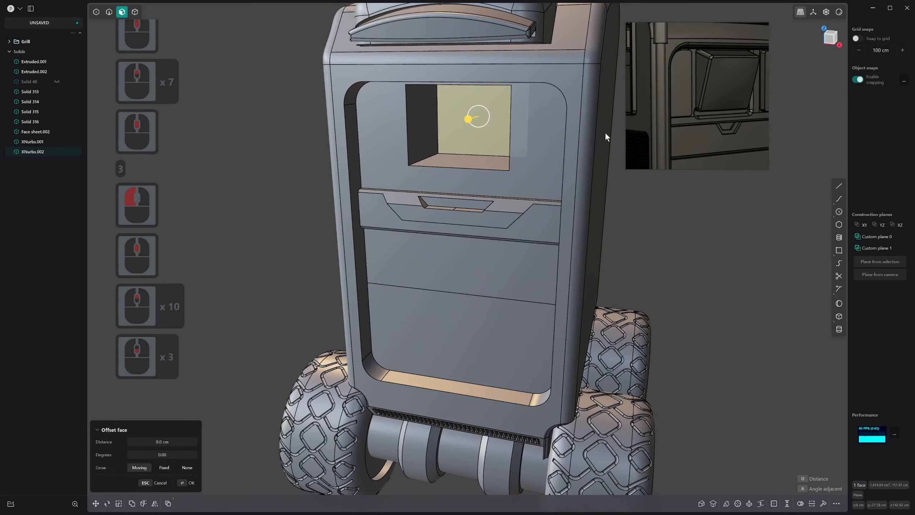
pyautogui.scroll(-2, 504, 144)
pyautogui.moveTo(456, 154); pyautogui.dragTo(561, 152, button='middle')
pyautogui.hotkey('shift', 'd')
pyautogui.press('s')
pyautogui.press('s')
pyautogui.click(531, 137)
pyautogui.rightClick(531, 137)
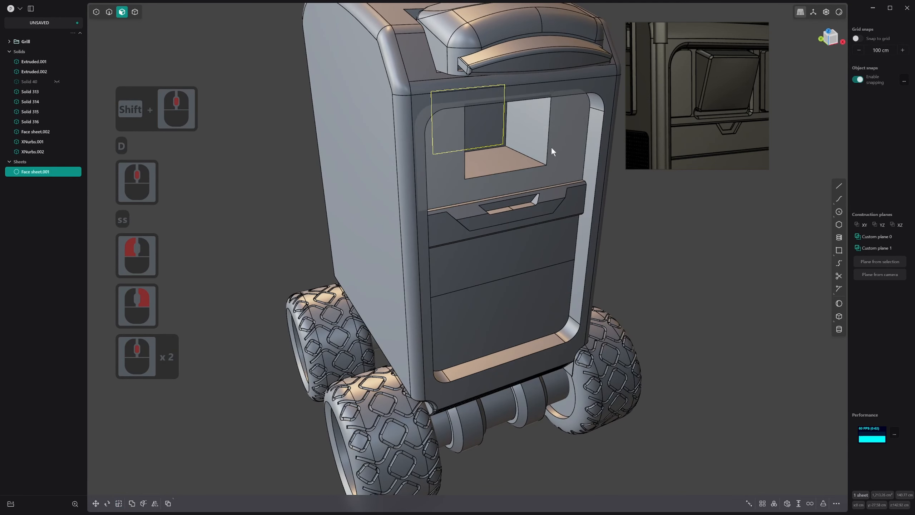
# Try moving the duplicated sheet about 28 cm forward along the Y axis, and delete it
pyautogui.press('g')
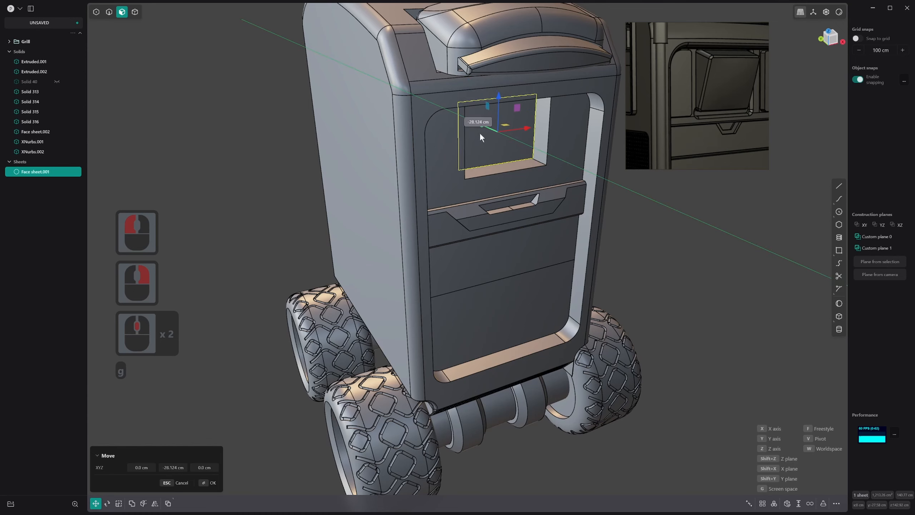
pyautogui.click(480, 133)
pyautogui.rightClick(482, 134)
pyautogui.moveTo(482, 135); pyautogui.dragTo(559, 125, button='middle')
pyautogui.press('x')
# Offset the recess's back face forward to make the recess shallower
pyautogui.click(509, 116)
pyautogui.click(519, 128)
pyautogui.rightClick(517, 128)
# Duplicate the recess's back face as a sheet and scale it down uniformly
pyautogui.press('d')
pyautogui.press('s')
pyautogui.press('s')
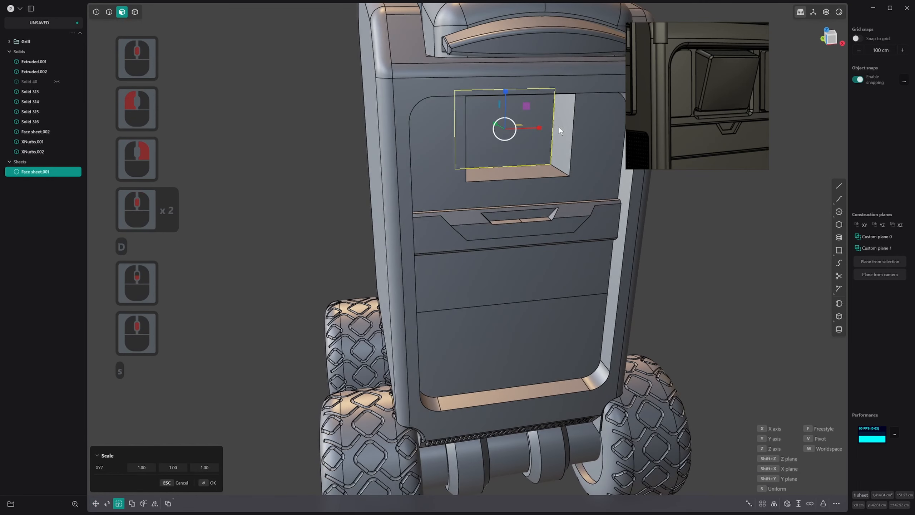
pyautogui.click(550, 128)
pyautogui.rightClick(550, 127)
# Thicken the sheet by about 32 cm outward so it forms a box protruding from the recess
pyautogui.moveTo(520, 127); pyautogui.dragTo(758, 422, button='middle')
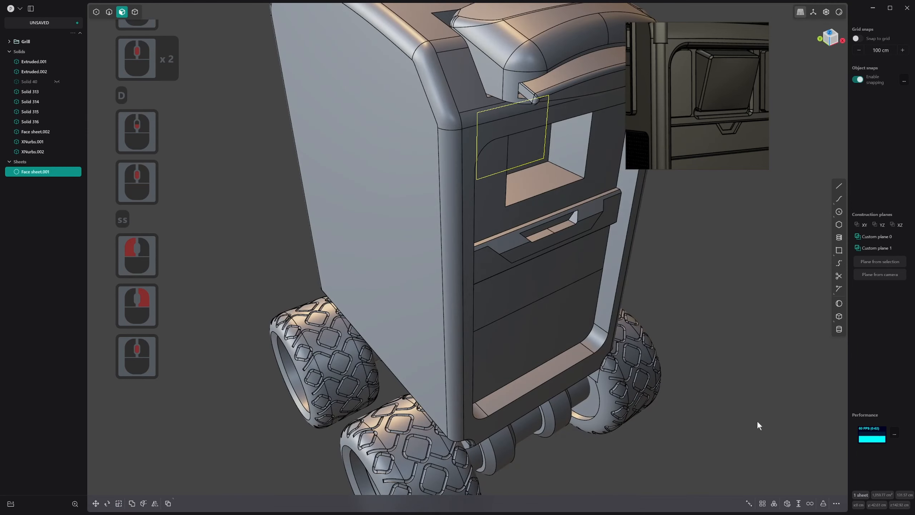
pyautogui.click(798, 504)
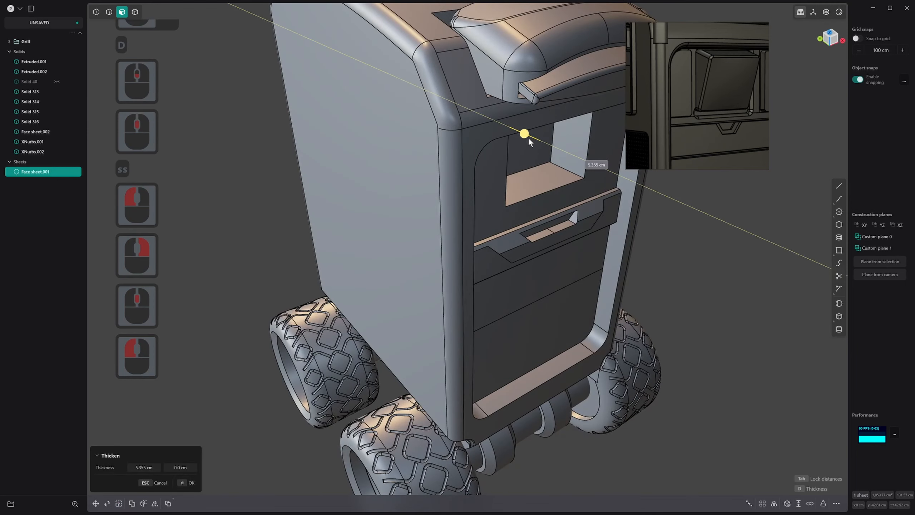
pyautogui.click(564, 180)
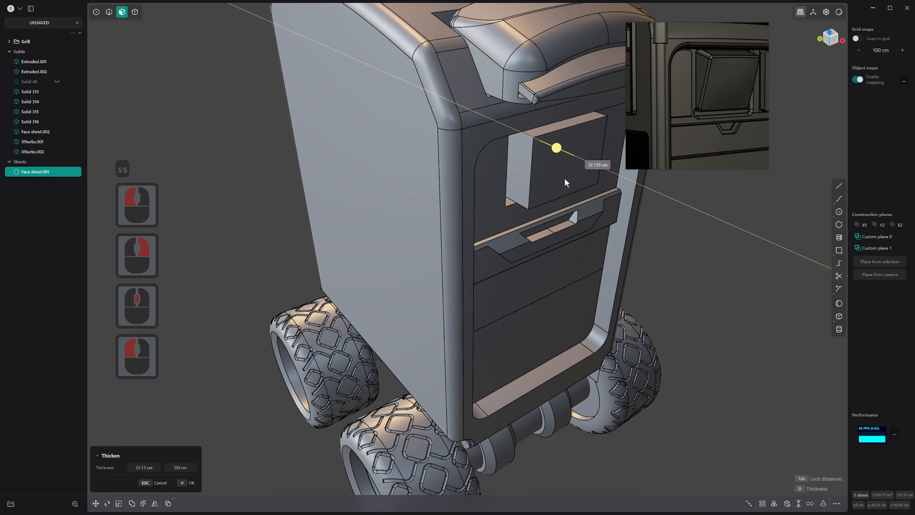
pyautogui.rightClick(565, 178)
# Reduce the box's depth by offsetting its rear face inward while the box is temporarily isolated
pyautogui.moveTo(565, 177); pyautogui.dragTo(541, 167, button='middle')
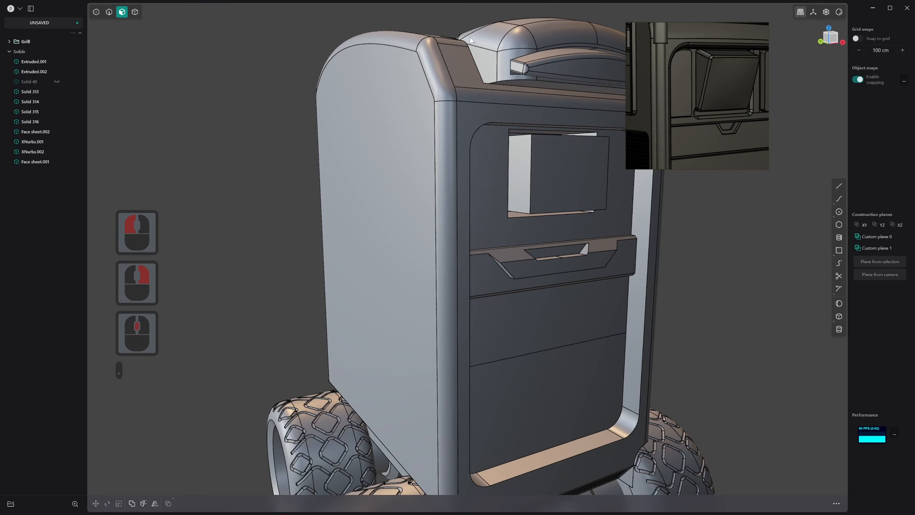
pyautogui.press('4')
pyautogui.click(571, 141)
pyautogui.click(570, 145)
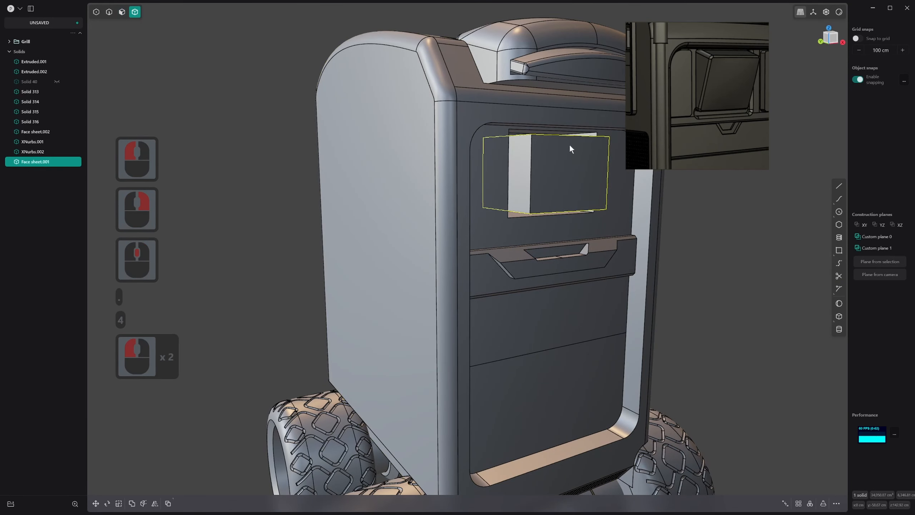
pyautogui.press('.')
pyautogui.moveTo(570, 144); pyautogui.dragTo(447, 152, button='middle')
pyautogui.press('3')
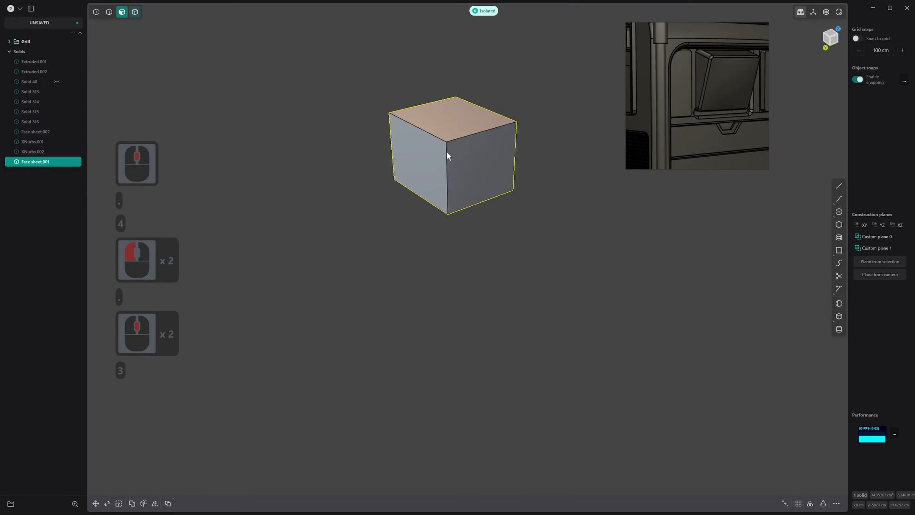
pyautogui.click(428, 158)
pyautogui.moveTo(401, 161); pyautogui.dragTo(430, 156)
pyautogui.rightClick(431, 157)
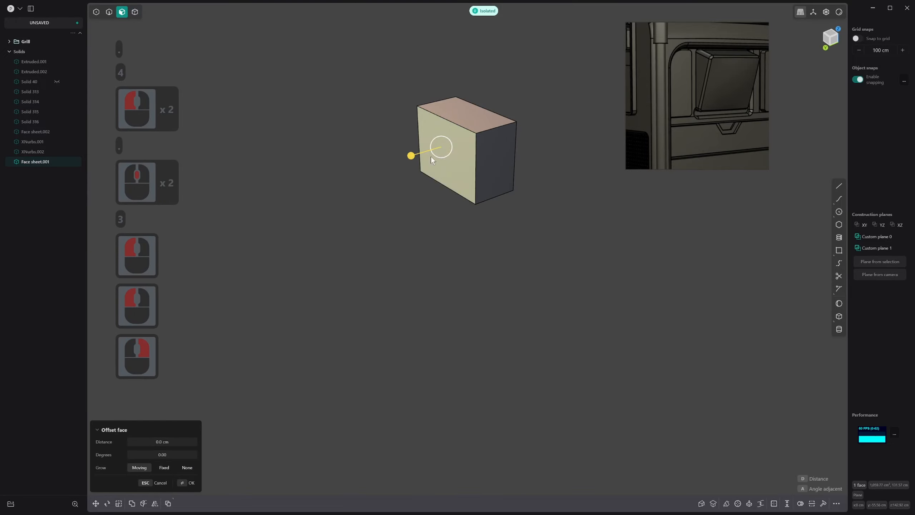
pyautogui.moveTo(431, 156); pyautogui.dragTo(391, 147, button='middle')
pyautogui.press('.')
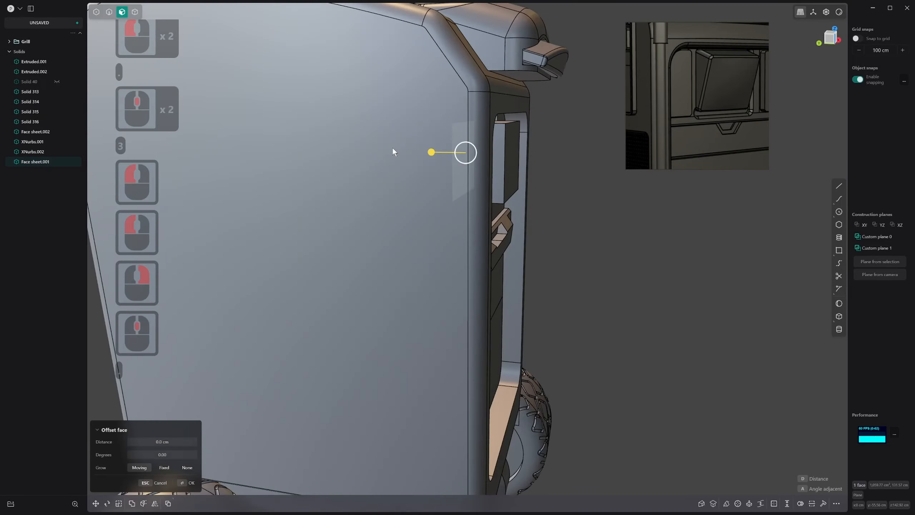
# Select the box's front face and examine the box's fit in the recess against the reference image
pyautogui.moveTo(511, 178); pyautogui.dragTo(437, 164, button='middle')
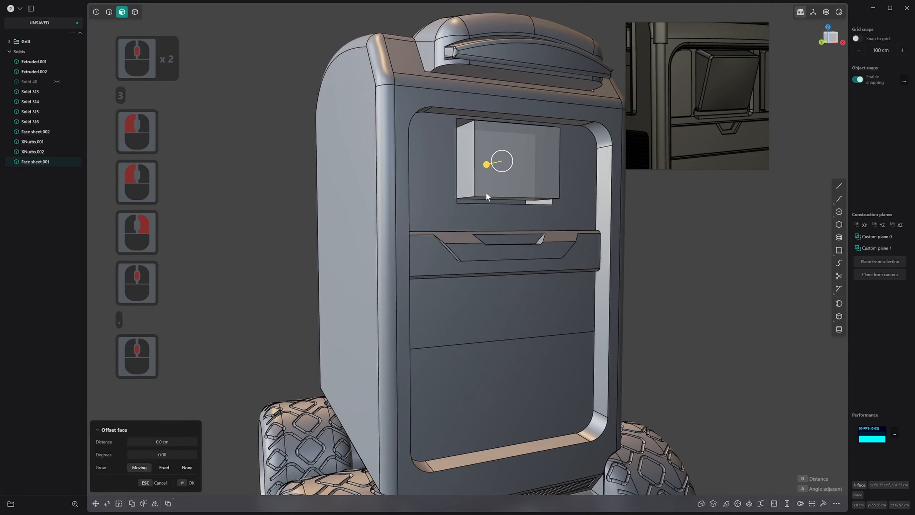
pyautogui.moveTo(487, 192)
pyautogui.mouseDown(button='middle')
pyautogui.moveTo(480, 183)
pyautogui.moveTo(496, 184)
pyautogui.mouseUp(button='middle')
pyautogui.click(550, 166)
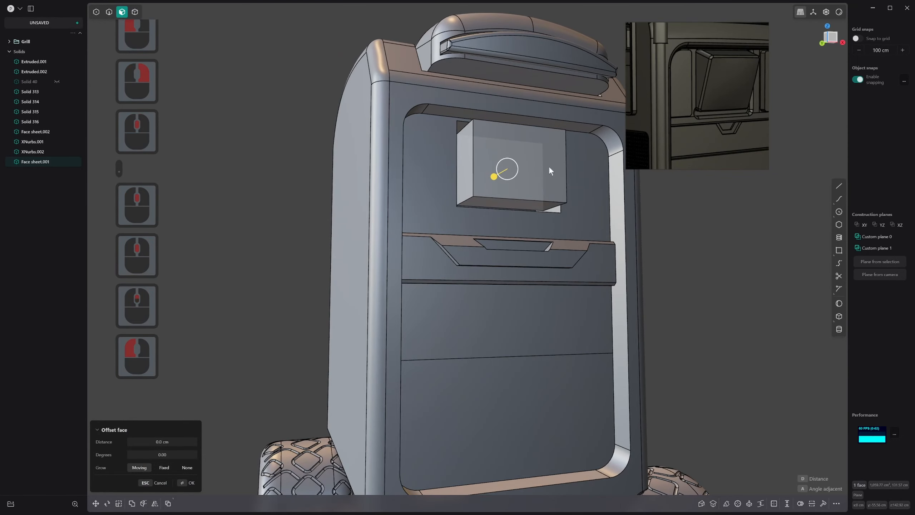
pyautogui.press('3')
pyautogui.click(531, 154)
pyautogui.moveTo(532, 154); pyautogui.dragTo(599, 178, button='middle')
pyautogui.scroll(2, 504, 201)
pyautogui.scroll(-7, 580, 209)
pyautogui.scroll(-2, 713, 80)
pyautogui.scroll(2, 713, 79)
pyautogui.scroll(-4, 724, 69)
pyautogui.scroll(-1, 362, 219)
# Create a sphere much larger than the vehicle on the ground plane beside it
pyautogui.doubleClick(839, 304)
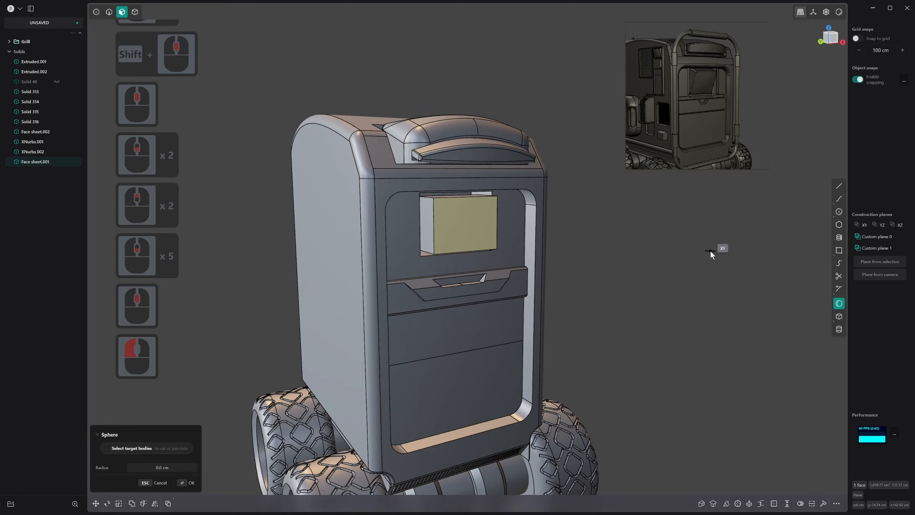
pyautogui.click(710, 250)
pyautogui.scroll(-7, 742, 293)
pyautogui.keyDown('shift'); pyautogui.moveTo(748, 298); pyautogui.dragTo(413, 227, button='middle'); pyautogui.keyUp('shift')
pyautogui.scroll(-12, 625, 255)
pyautogui.keyDown('shift'); pyautogui.moveTo(678, 236); pyautogui.dragTo(589, 239, button='middle'); pyautogui.keyUp('shift')
# Draw a 400 by 300 cm rectangle facing the front view, over the large sphere
pyautogui.click(843, 250)
pyautogui.scroll(-4, 685, 249)
pyautogui.scroll(-8, 685, 249)
pyautogui.keyDown('shift'); pyautogui.moveTo(685, 249); pyautogui.dragTo(595, 254, button='middle'); pyautogui.keyUp('shift')
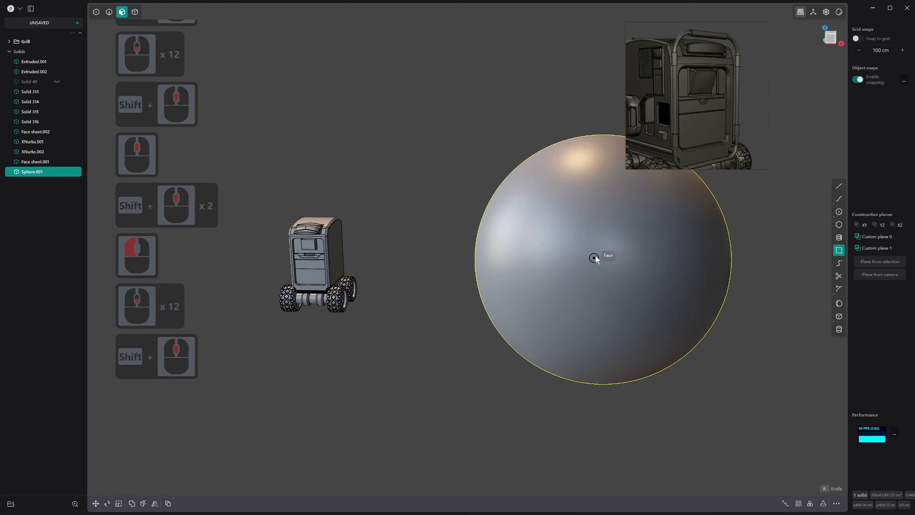
pyautogui.press('1')
pyautogui.scroll(-6, 599, 249)
pyautogui.keyDown('shift'); pyautogui.middleClick(589, 261); pyautogui.keyUp('shift')
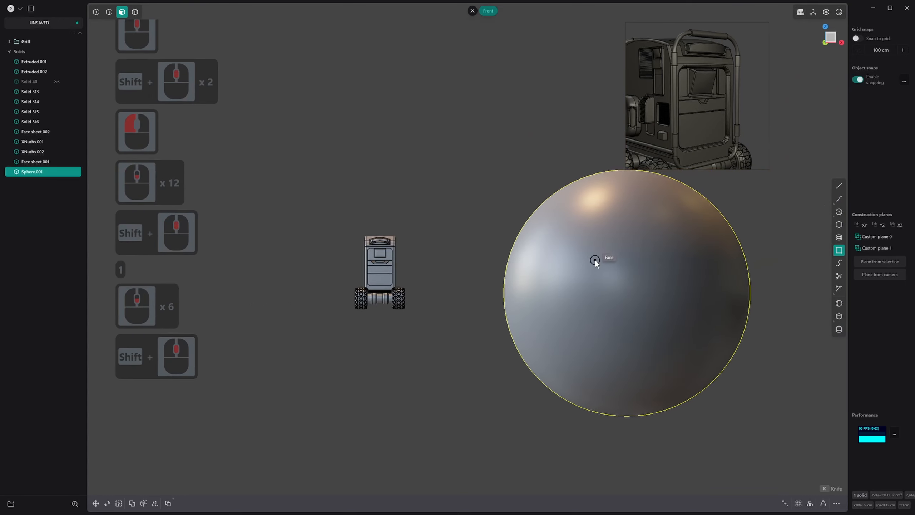
pyautogui.click(595, 259)
pyautogui.press('Tab')
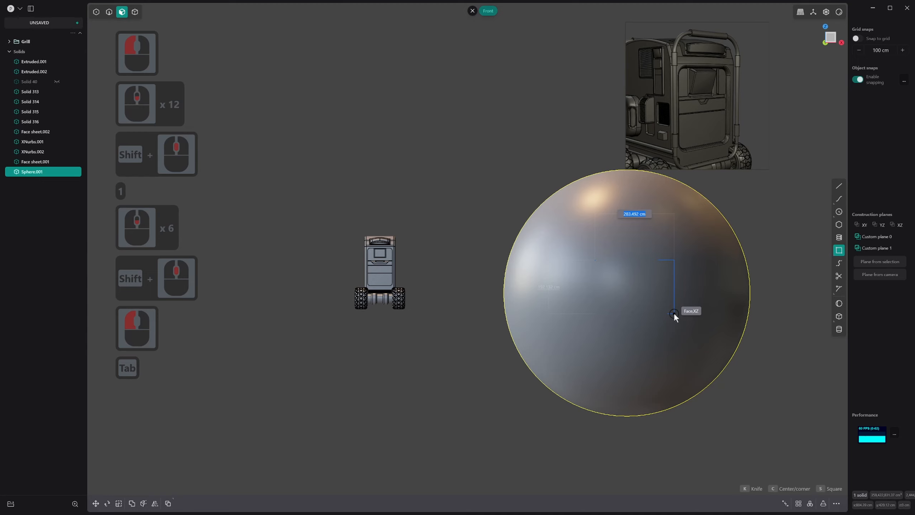
pyautogui.write('400')
pyautogui.press('Tab')
pyautogui.write('330')
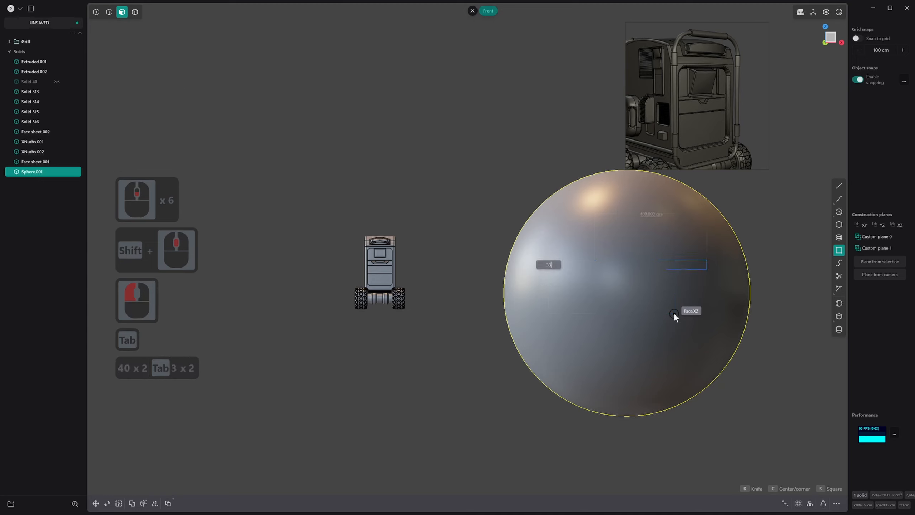
pyautogui.press('BackSpace')
pyautogui.press('BackSpace')
pyautogui.write('00')
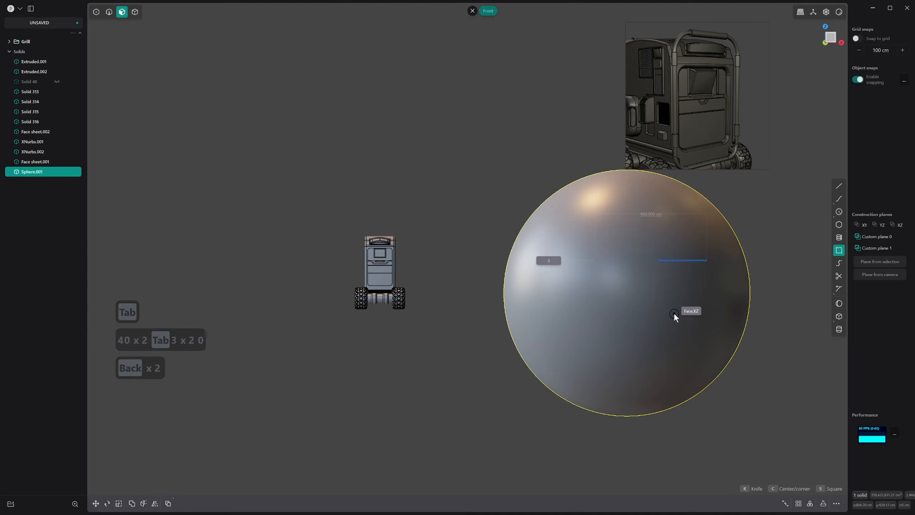
pyautogui.press('Return')
pyautogui.rightClick(695, 255)
# Move the rectangle in the front view so its centre snaps to the sphere's centre
pyautogui.scroll(-4, 694, 298)
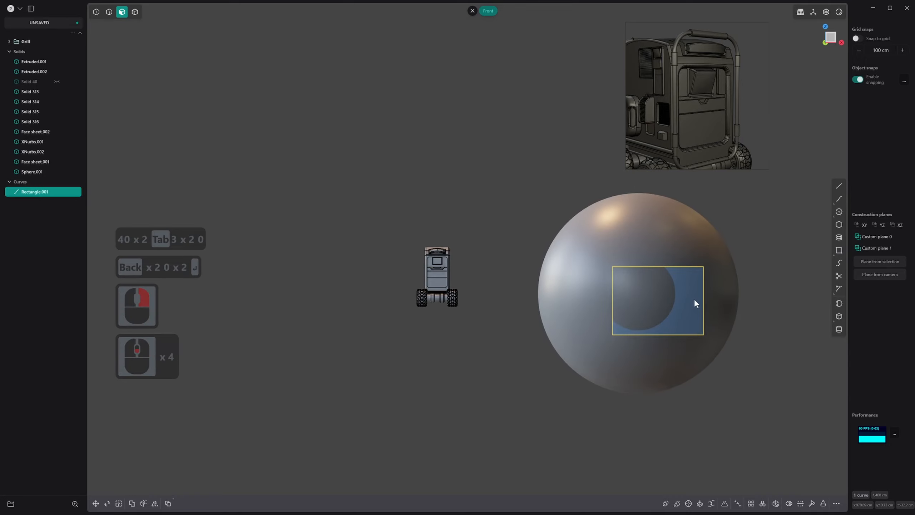
pyautogui.keyDown('shift'); pyautogui.moveTo(693, 298); pyautogui.dragTo(692, 301, button='middle'); pyautogui.keyUp('shift')
pyautogui.press('g')
pyautogui.press('g')
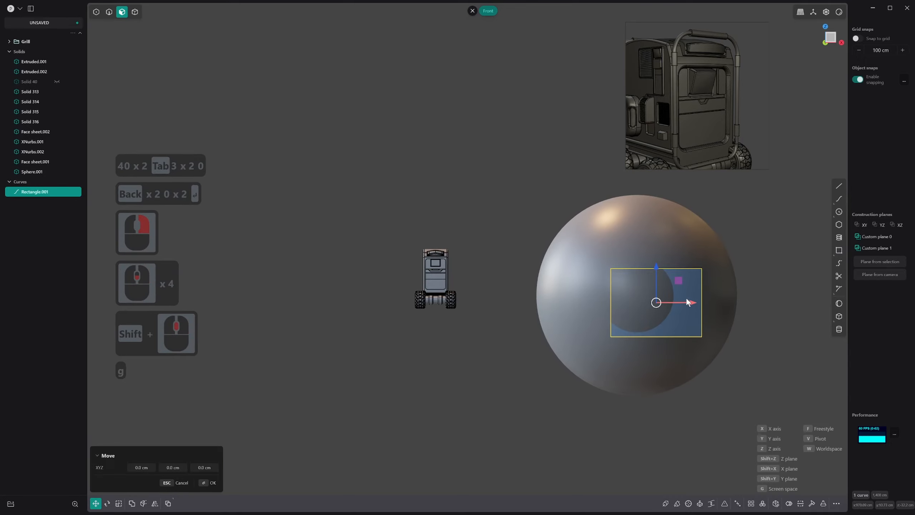
pyautogui.press('ctrl')
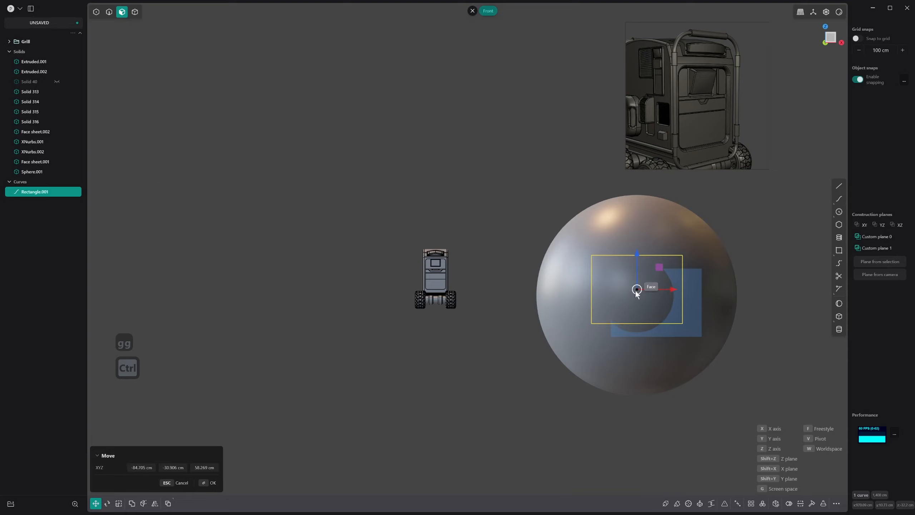
pyautogui.keyDown('ctrl'); pyautogui.click(643, 299); pyautogui.keyUp('ctrl')
# Move the rectangle forward along the Y axis until it stands clear in front of the sphere
pyautogui.scroll(-11, 649, 307)
pyautogui.keyDown('shift'); pyautogui.moveTo(651, 309); pyautogui.dragTo(648, 333, button='middle'); pyautogui.keyUp('shift')
pyautogui.rightClick(626, 316)
pyautogui.press('g')
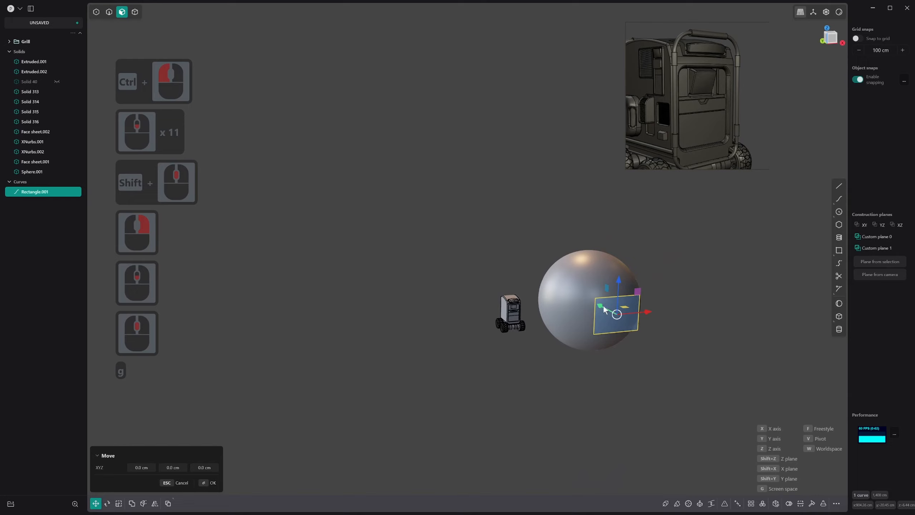
pyautogui.moveTo(620, 321); pyautogui.dragTo(625, 324)
pyautogui.rightClick(649, 324)
pyautogui.moveTo(651, 323); pyautogui.dragTo(621, 321, button='middle')
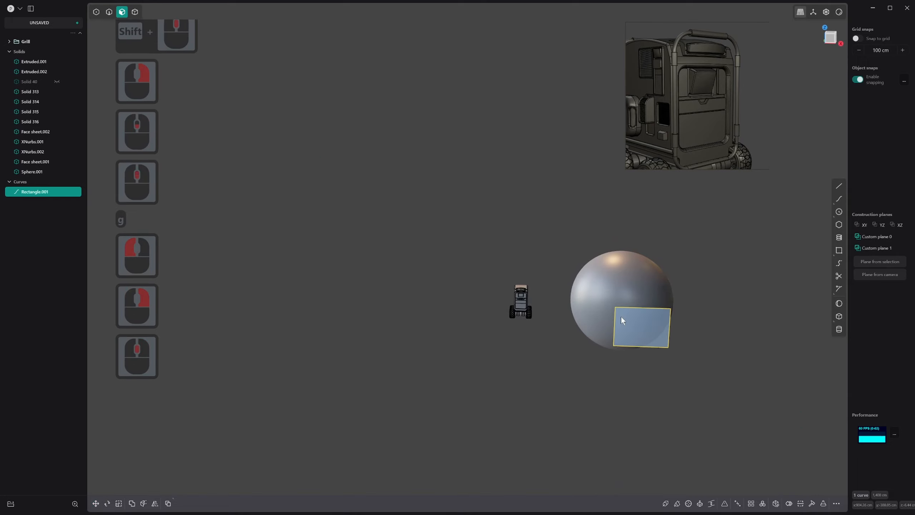
# Imprint the rectangle onto the sphere along the front view direction with the Vector method
pyautogui.press('1')
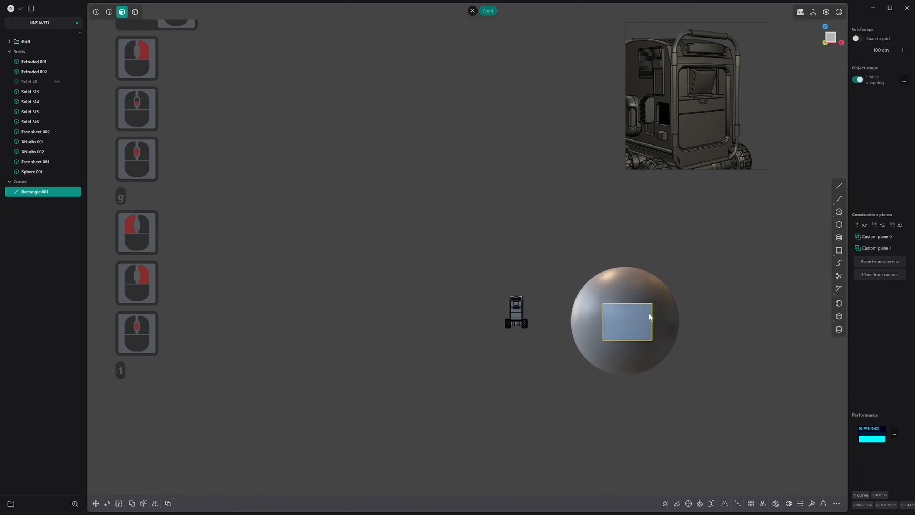
pyautogui.press('i')
pyautogui.click(636, 291)
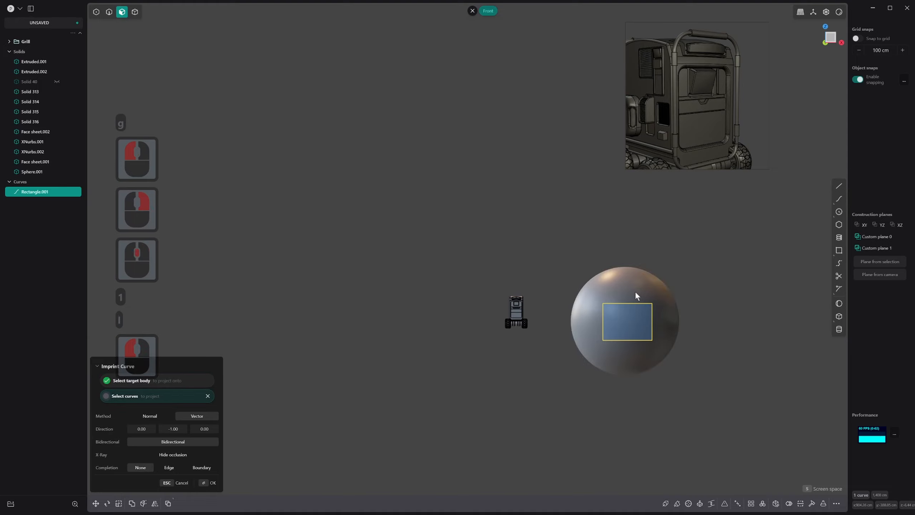
pyautogui.moveTo(635, 294); pyautogui.dragTo(609, 288, button='middle')
pyautogui.rightClick(597, 285)
# Delete the sphere's face outside the imprinted outline, keeping only the curved rectangular patch
pyautogui.press('2')
pyautogui.press('3')
pyautogui.click(607, 267)
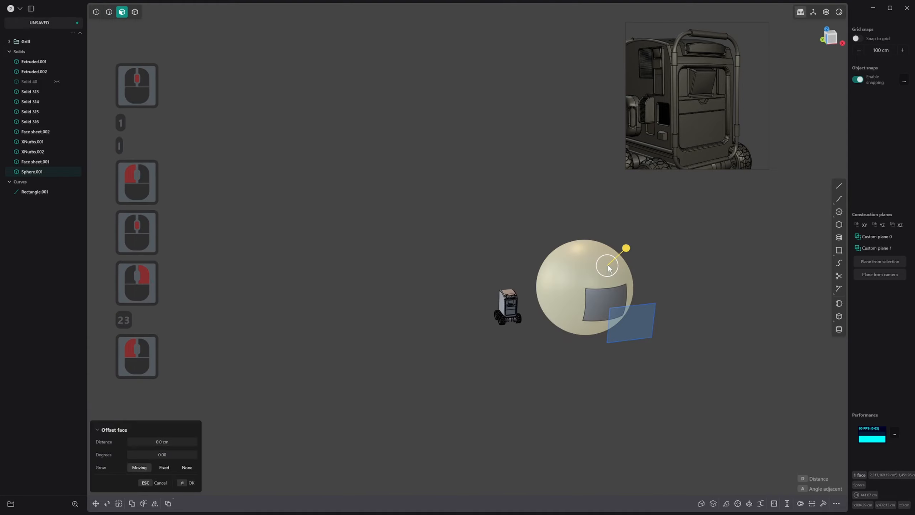
pyautogui.press('x')
pyautogui.scroll(-2, 594, 281)
pyautogui.moveTo(593, 285); pyautogui.dragTo(465, 288, button='middle')
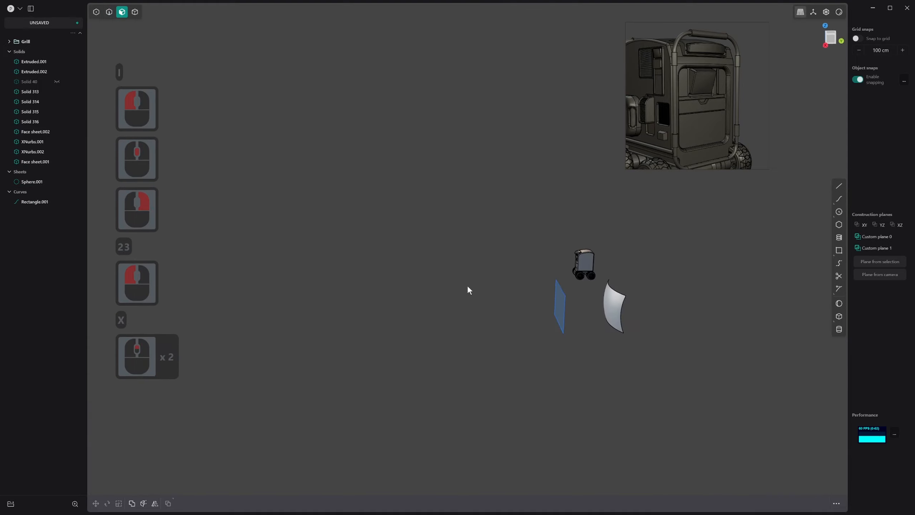
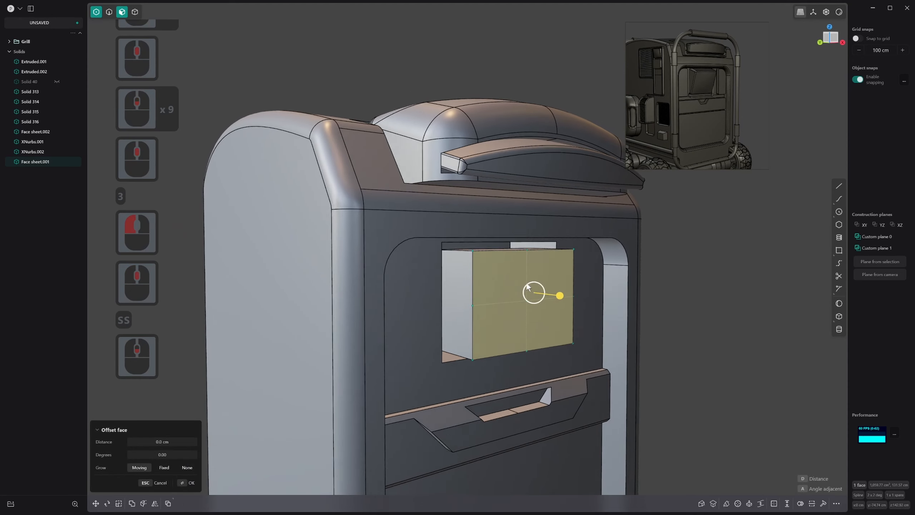
# Move the cross of middle control points on the box's front face -7.362 cm along Y to bulge it forward
pyautogui.moveTo(530, 286); pyautogui.dragTo(513, 275, button='middle')
pyautogui.scroll(-3, 512, 275)
pyautogui.moveTo(514, 244); pyautogui.dragTo(532, 330)
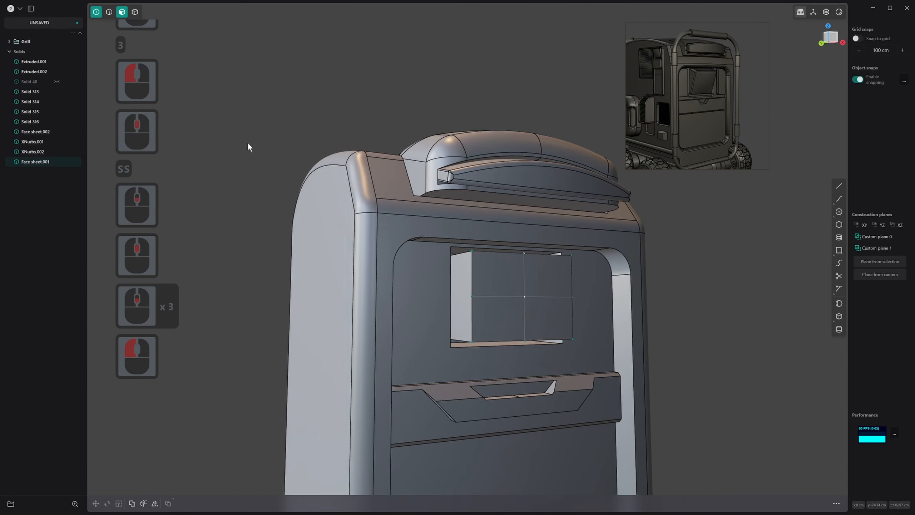
pyautogui.click(97, 14)
pyautogui.moveTo(506, 241); pyautogui.dragTo(543, 352)
pyautogui.moveTo(465, 276); pyautogui.dragTo(578, 304)
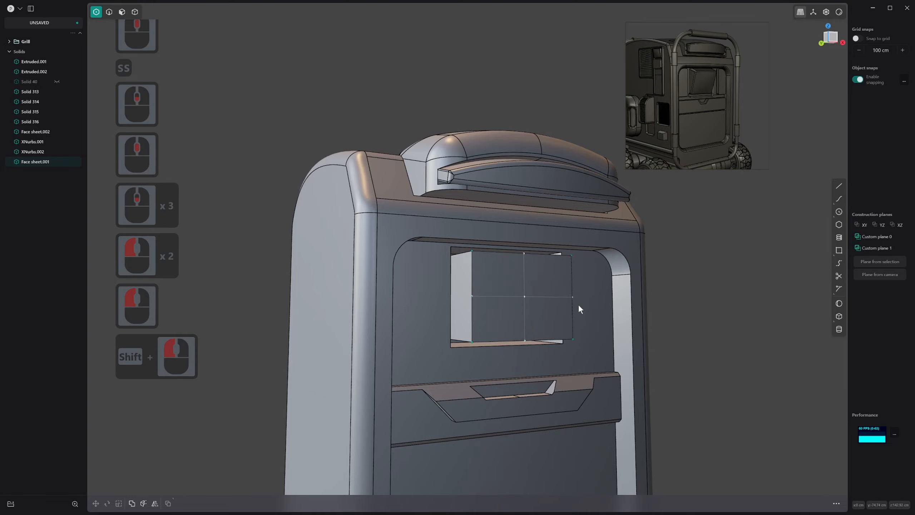
pyautogui.moveTo(578, 304); pyautogui.dragTo(544, 315, button='middle')
pyautogui.press('g')
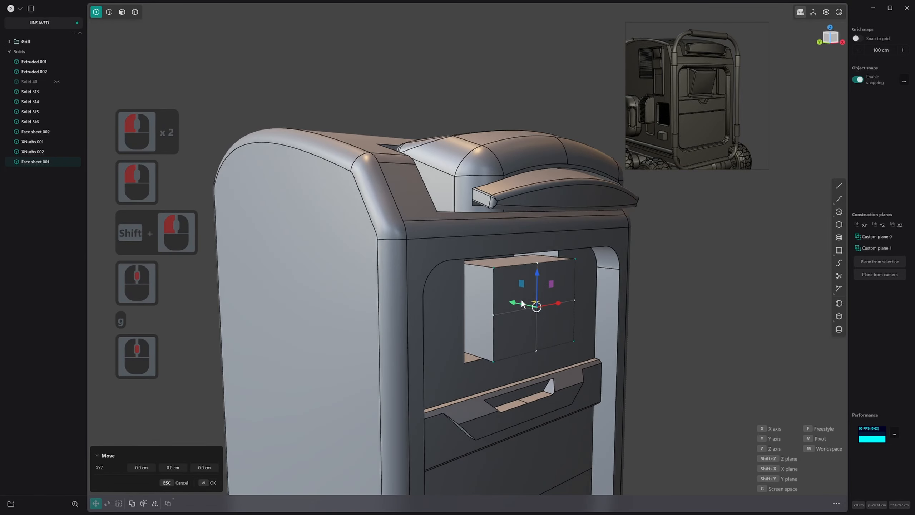
pyautogui.moveTo(522, 301); pyautogui.dragTo(536, 310)
pyautogui.moveTo(536, 310); pyautogui.dragTo(453, 264, button='middle')
pyautogui.scroll(3, 458, 267)
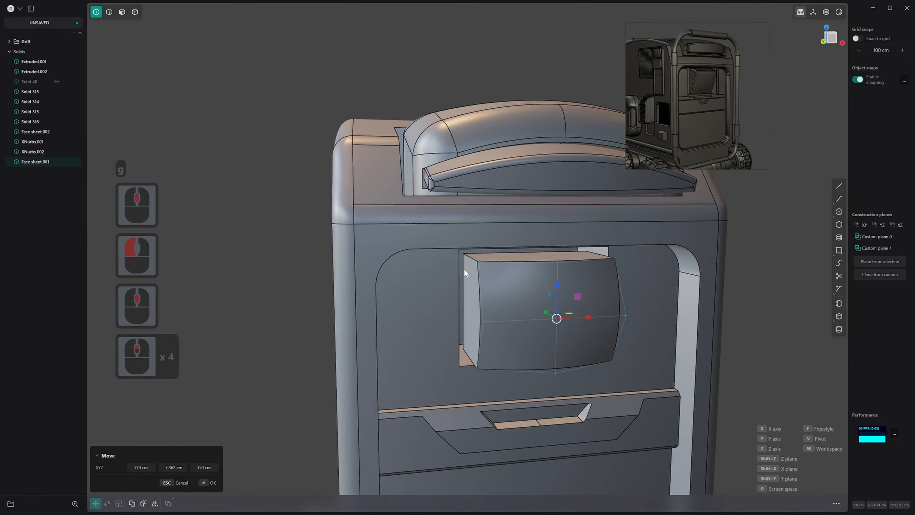
pyautogui.rightClick(468, 265)
# Offset the bulged front face's boundary inward by 1.386 cm to outline an inner face
pyautogui.press('2')
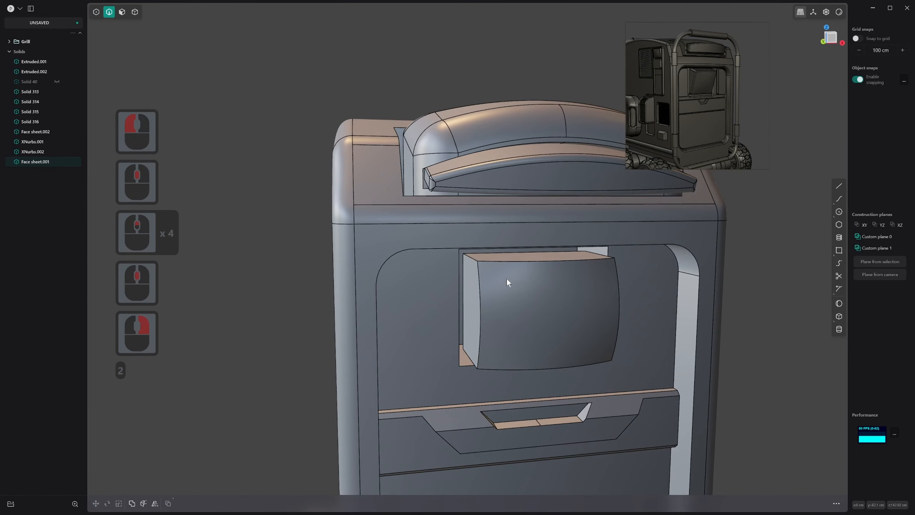
pyautogui.press('3')
pyautogui.click(512, 290)
pyautogui.press('o')
pyautogui.moveTo(512, 290); pyautogui.dragTo(524, 290, button='middle')
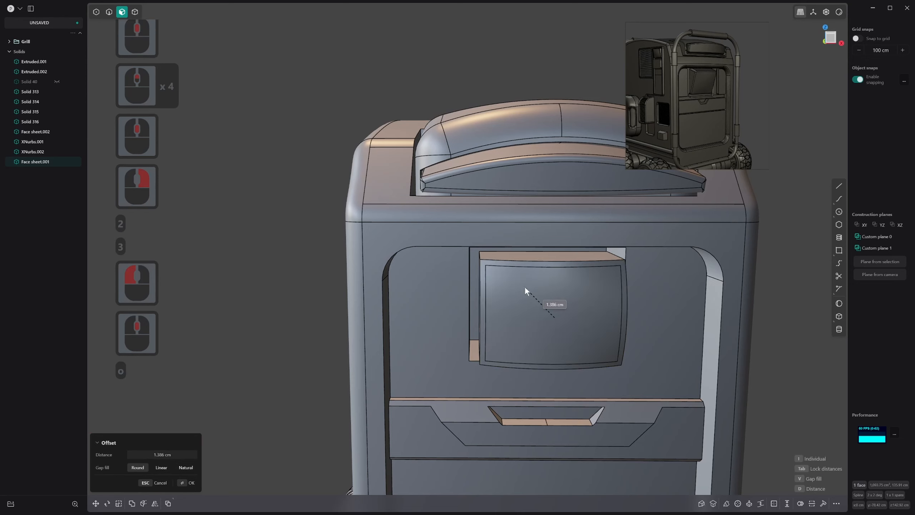
pyautogui.click(525, 287)
pyautogui.rightClick(532, 287)
# Offset the inner front face inward by about -8.164 cm to form a recess with a frame around it
pyautogui.click(543, 289)
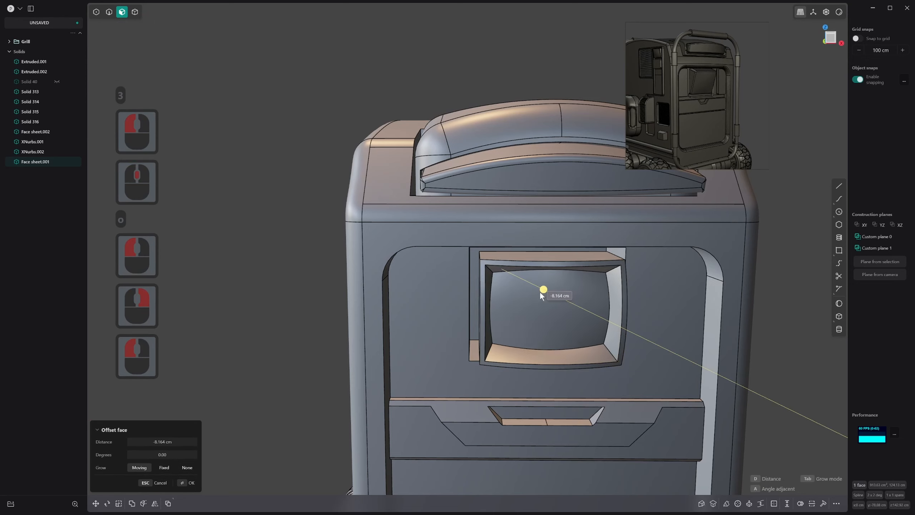
pyautogui.click(542, 293)
pyautogui.rightClick(537, 291)
# Offset the recessed face back toward the front to make the recess shallower
pyautogui.scroll(9, 483, 281)
pyautogui.moveTo(520, 284); pyautogui.dragTo(581, 415, button='middle')
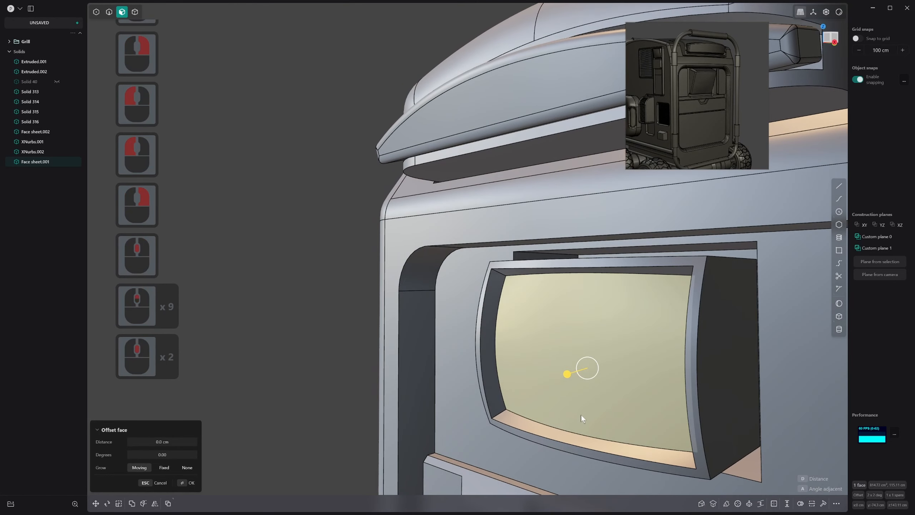
pyautogui.click(563, 380)
pyautogui.rightClick(537, 354)
# Chamfer the four corner edges of the screen recess by 2.065 cm
pyautogui.press('2')
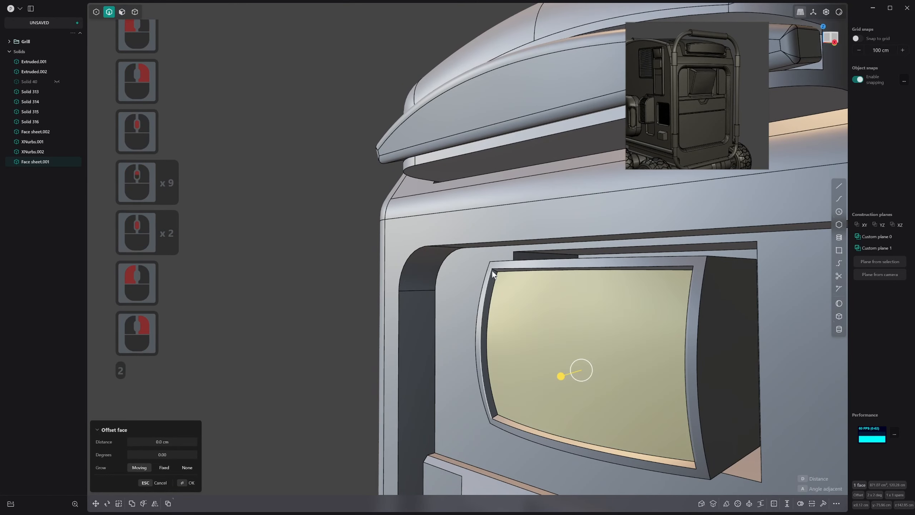
pyautogui.press('ctrl')
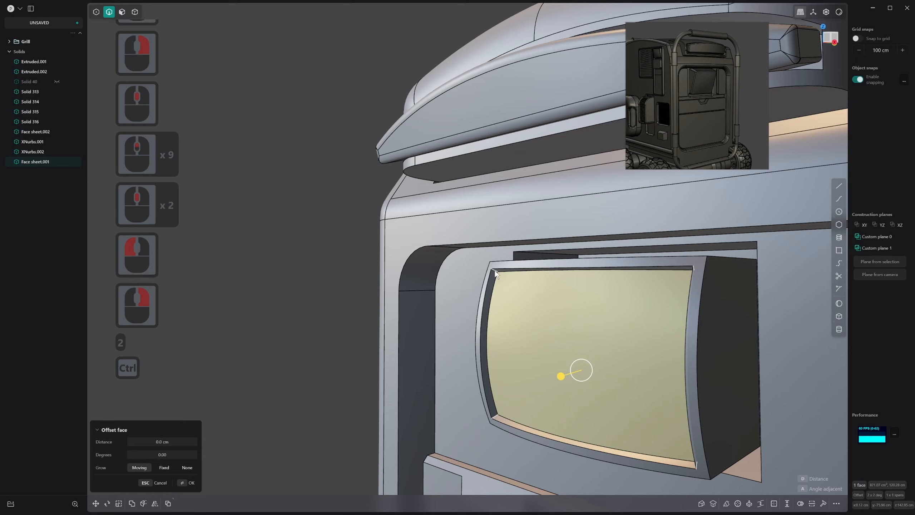
pyautogui.keyDown('ctrl'); pyautogui.click(495, 270); pyautogui.keyUp('ctrl')
pyautogui.moveTo(695, 270); pyautogui.dragTo(709, 261)
pyautogui.scroll(-14, 606, 350)
pyautogui.moveTo(539, 360); pyautogui.dragTo(580, 328, button='middle')
pyautogui.scroll(1, 594, 325)
pyautogui.rightClick(572, 323)
pyautogui.scroll(3, 555, 318)
pyautogui.moveTo(532, 310); pyautogui.dragTo(548, 300, button='middle')
pyautogui.press('2')
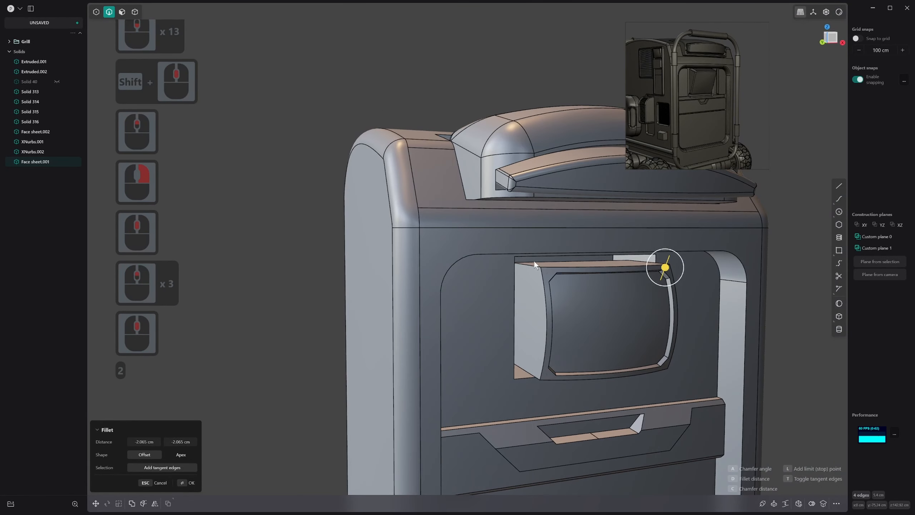
pyautogui.click(540, 267)
pyautogui.rightClick(542, 267)
# Fillet the four outer corner edges of the screen body by 2.072 cm
pyautogui.click(534, 266)
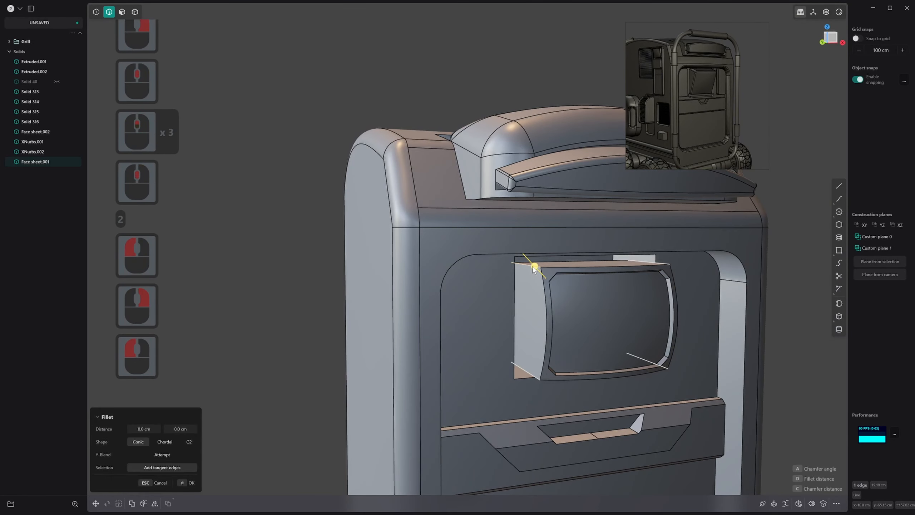
pyautogui.click(531, 267)
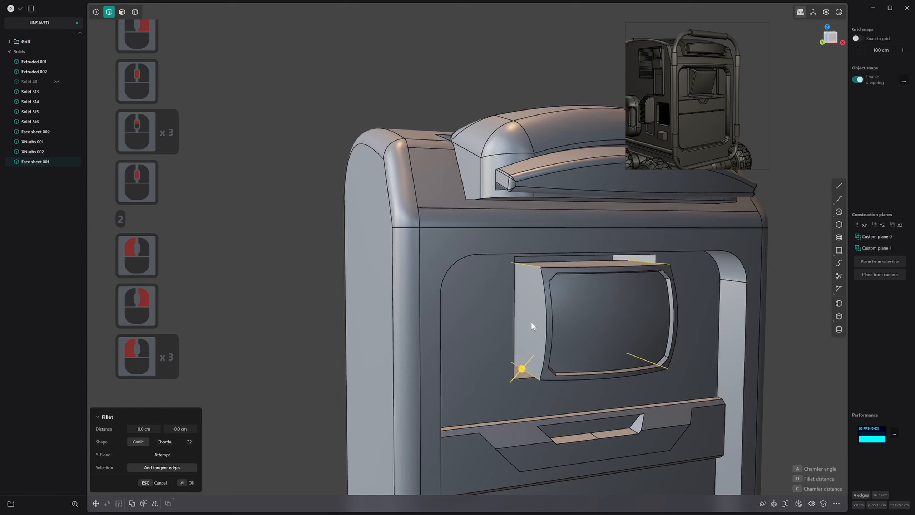
pyautogui.moveTo(523, 375); pyautogui.dragTo(519, 379)
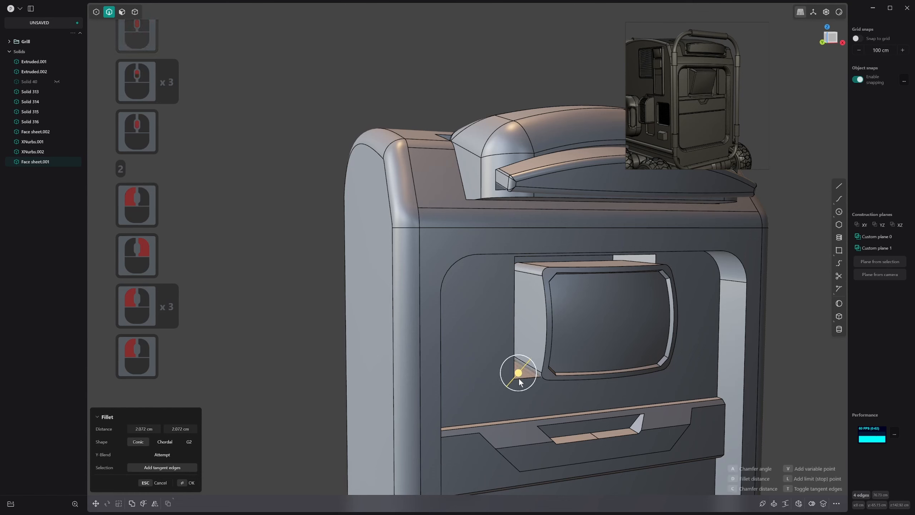
pyautogui.rightClick(519, 378)
# Fillet the outer front rim of the screen body by 1.12 cm with a G2 shape
pyautogui.press('2')
pyautogui.click(547, 331)
pyautogui.moveTo(547, 331); pyautogui.dragTo(545, 334)
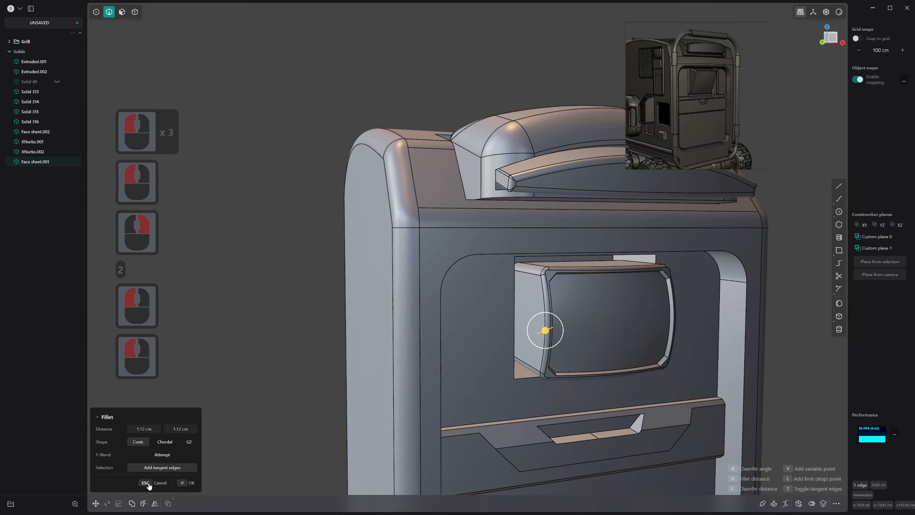
pyautogui.click(191, 446)
pyautogui.scroll(-7, 529, 317)
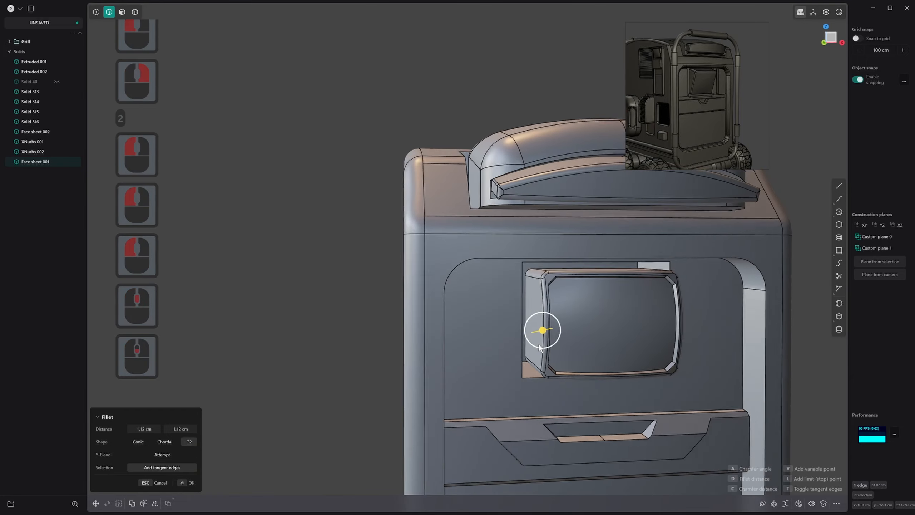
pyautogui.keyDown('shift'); pyautogui.moveTo(522, 310); pyautogui.dragTo(496, 317, button='middle'); pyautogui.keyUp('shift')
pyautogui.moveTo(620, 373); pyautogui.dragTo(568, 377, button='middle')
pyautogui.scroll(1, 577, 365)
pyautogui.rightClick(588, 364)
# Scale the screen body along Y to 0.48788 to reduce its depth
pyautogui.press('s')
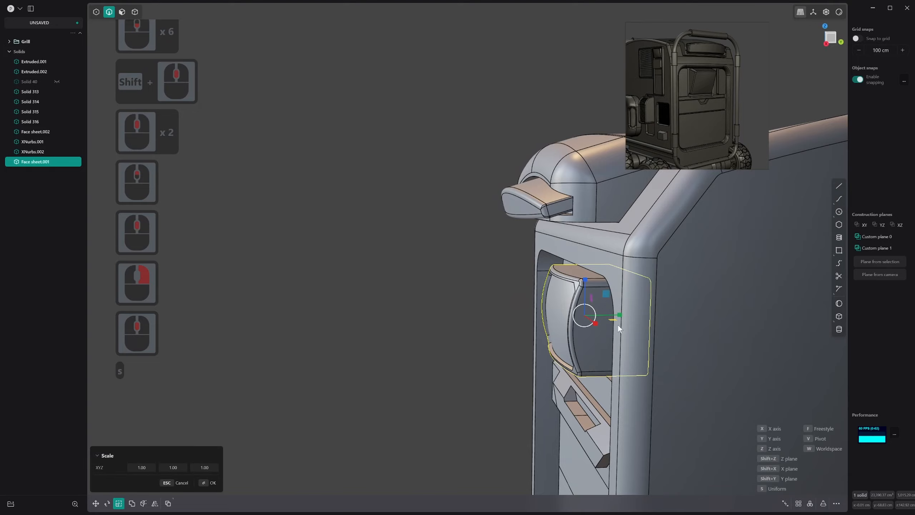
pyautogui.click(598, 324)
pyautogui.rightClick(598, 329)
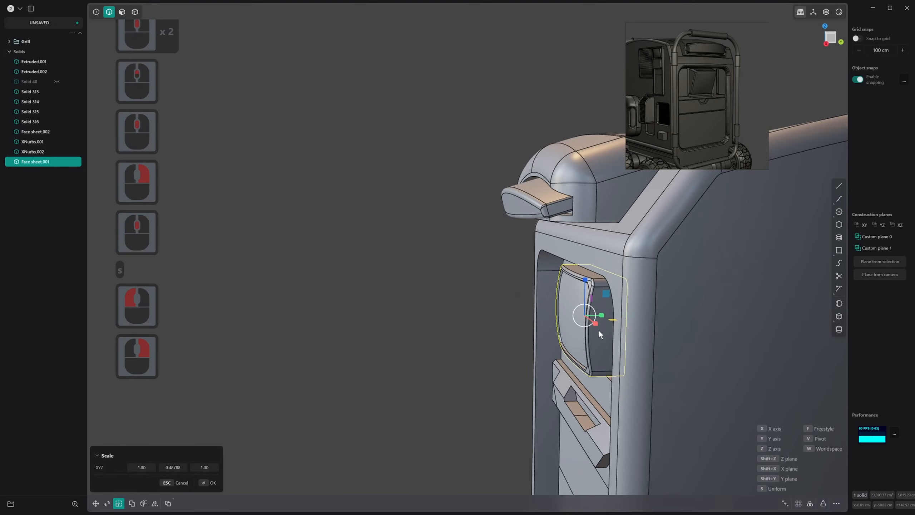
# Create a bridge curve from the centre of the screen body's underside to the centre of the pocket in the tray below
pyautogui.moveTo(597, 329); pyautogui.dragTo(657, 297, button='middle')
pyautogui.scroll(-9, 734, 366)
pyautogui.keyDown('shift'); pyautogui.scroll(-2, 734, 367); pyautogui.keyUp('shift')
pyautogui.moveTo(657, 297); pyautogui.dragTo(843, 212, button='middle')
pyautogui.scroll(5, 662, 313)
pyautogui.scroll(7, 659, 314)
pyautogui.scroll(2, 633, 305)
pyautogui.scroll(6, 638, 317)
pyautogui.scroll(2, 618, 347)
pyautogui.click(839, 264)
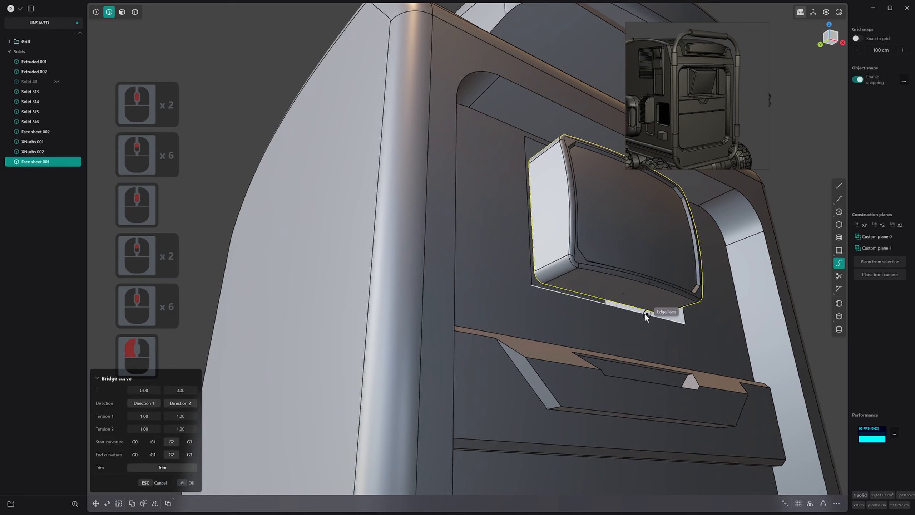
pyautogui.click(625, 292)
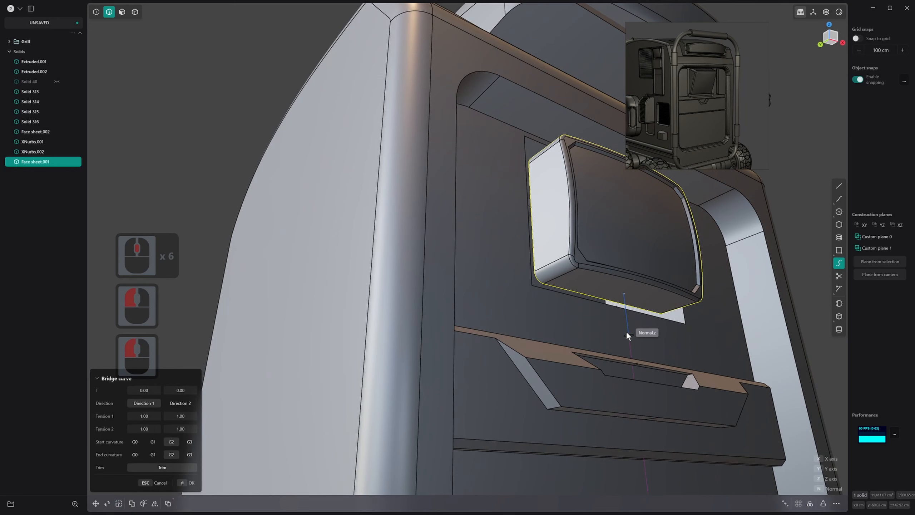
pyautogui.moveTo(628, 343); pyautogui.dragTo(630, 368, button='middle')
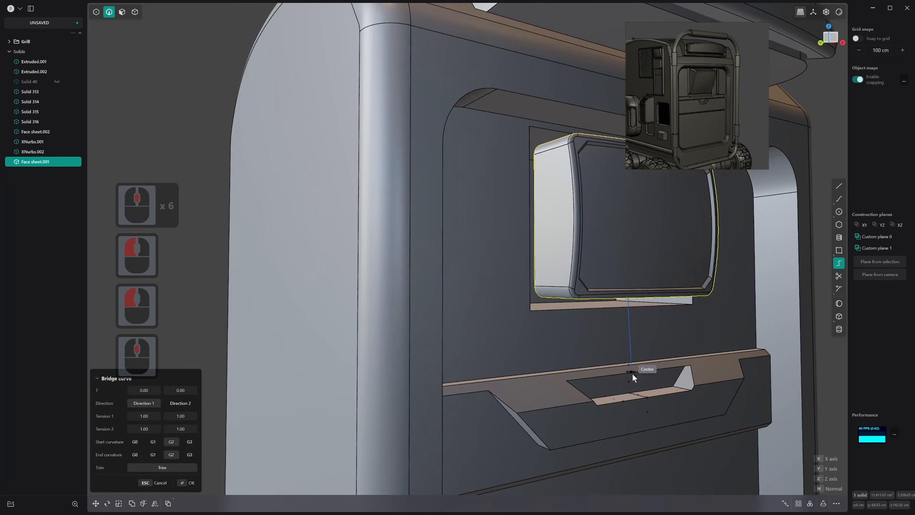
pyautogui.click(634, 377)
pyautogui.rightClick(631, 380)
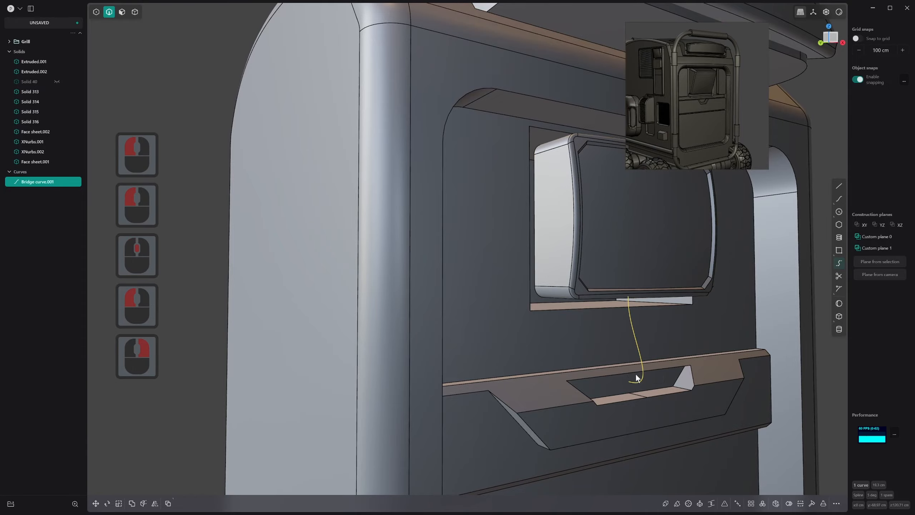
# Turn the bridge curve into a pipe with a section size of 1.086 cm
pyautogui.moveTo(634, 377); pyautogui.dragTo(600, 327, button='middle')
pyautogui.press('p')
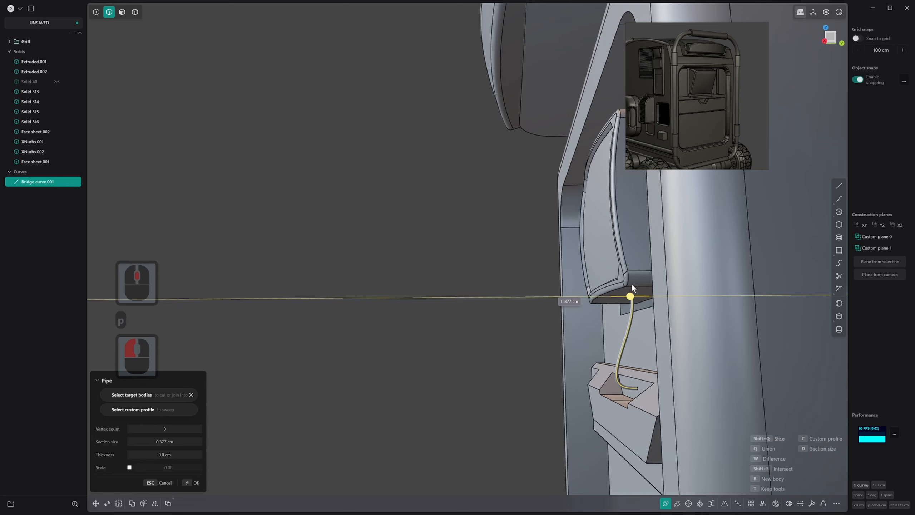
pyautogui.click(634, 300)
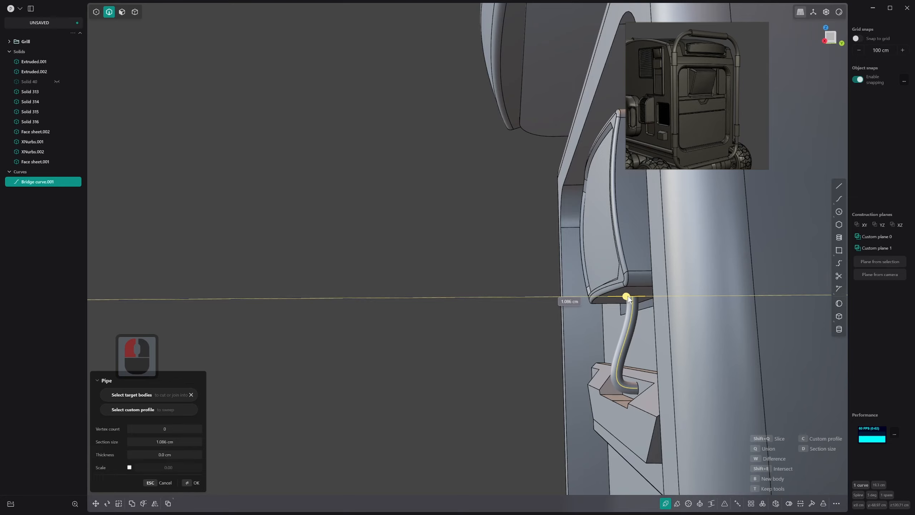
pyautogui.click(627, 298)
# Hide the screen body to expose the upper end of the pipe
pyautogui.moveTo(628, 299); pyautogui.dragTo(653, 294, button='right')
pyautogui.scroll(2, 663, 280)
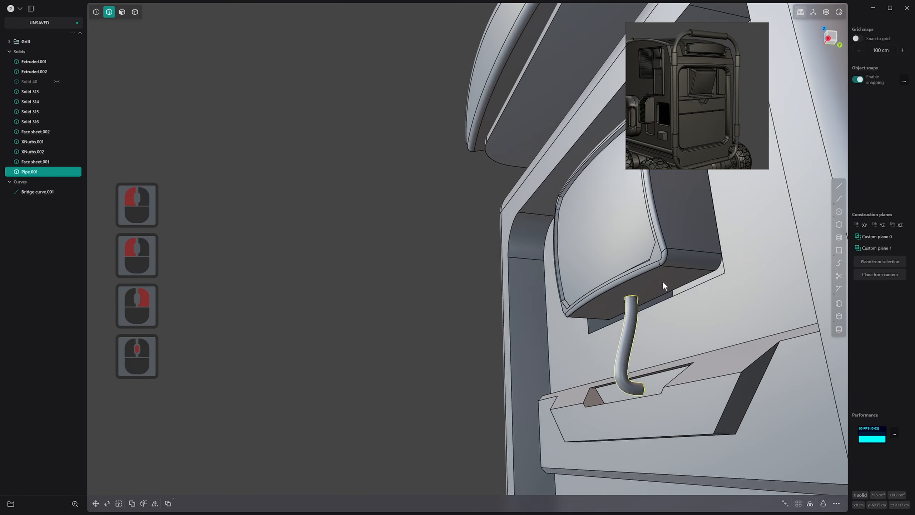
pyautogui.press('4')
pyautogui.click(670, 262)
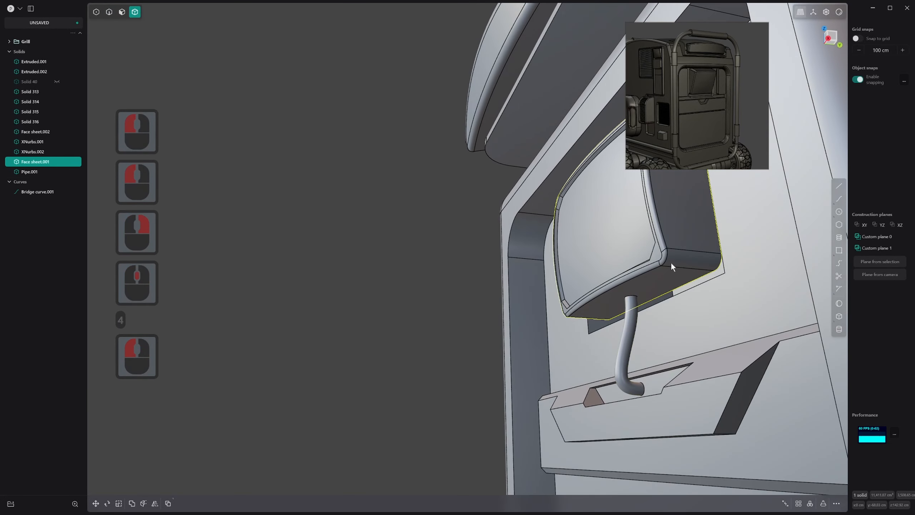
pyautogui.press('h')
# Add a sphere of 2.752 cm radius centred on the pipe's upper end, joined to the pipe with Union
pyautogui.moveTo(668, 263); pyautogui.dragTo(660, 321, button='right')
pyautogui.scroll(-2, 660, 322)
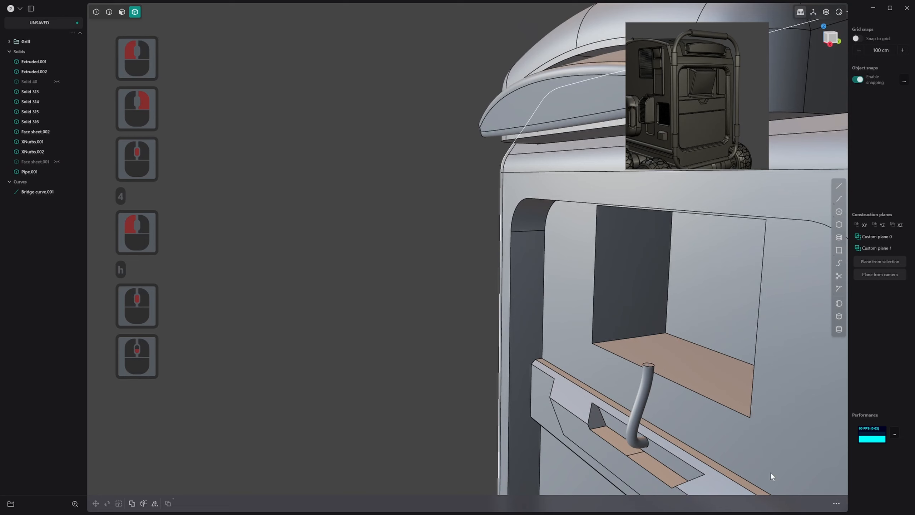
pyautogui.click(839, 304)
pyautogui.click(649, 359)
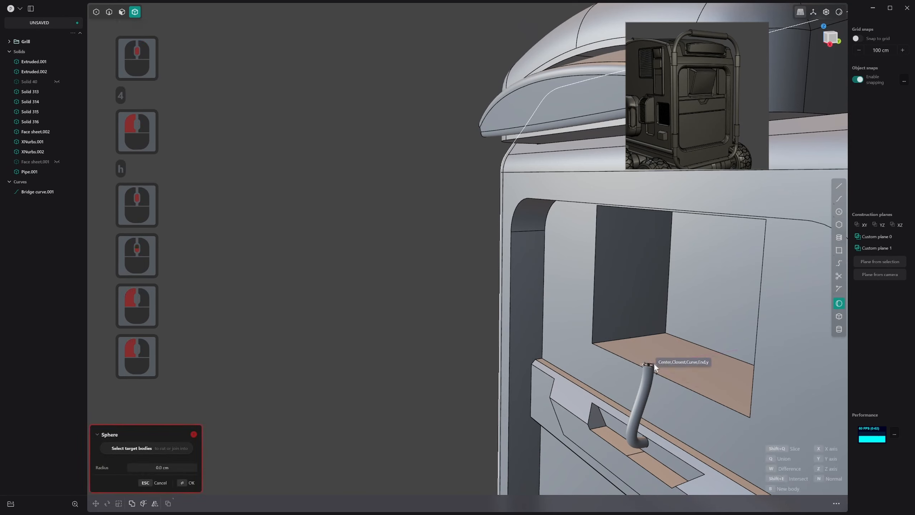
pyautogui.press('q')
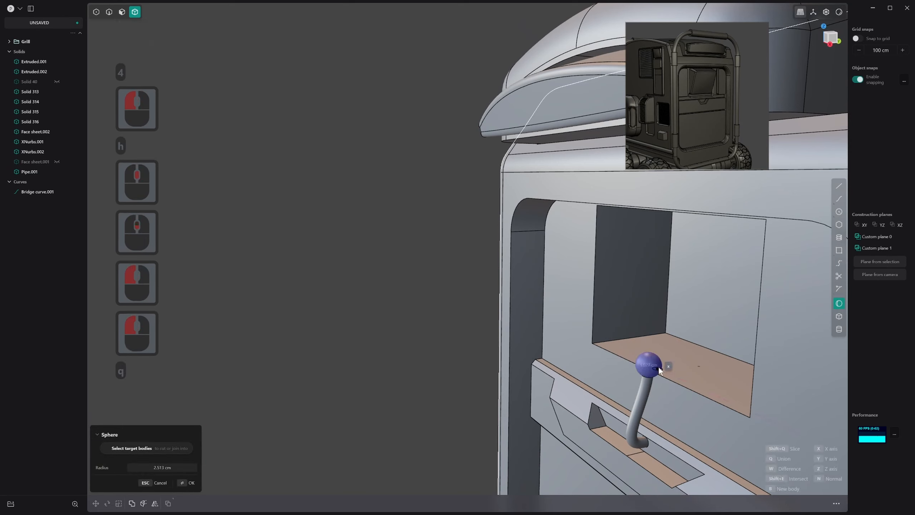
pyautogui.press('shift')
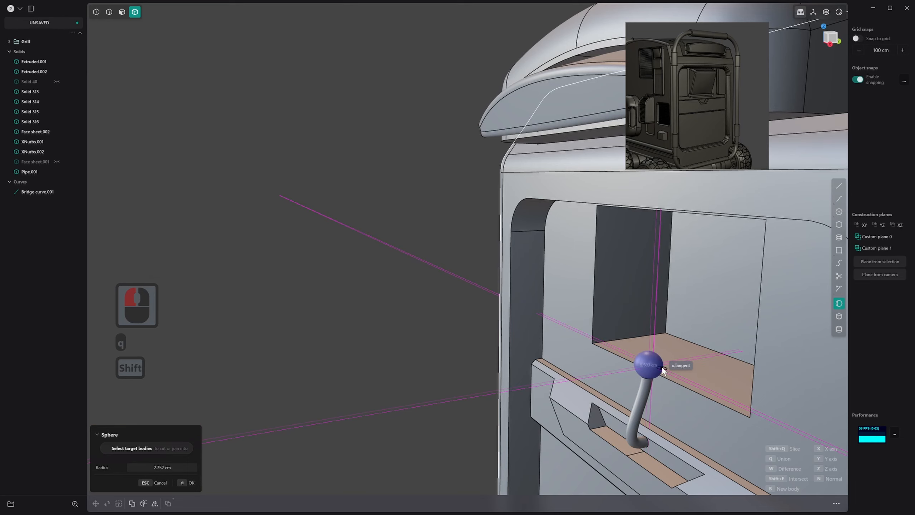
pyautogui.click(662, 367)
pyautogui.rightClick(662, 367)
# Unhide all hidden bodies, including the screen body and the tubular frame
pyautogui.moveTo(660, 368); pyautogui.dragTo(657, 330, button='middle')
pyautogui.scroll(2, 655, 375)
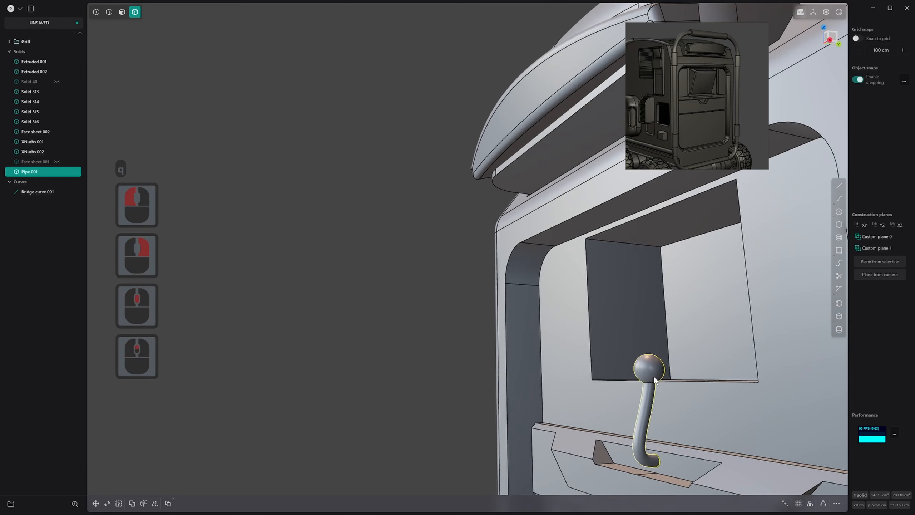
pyautogui.click(659, 371)
pyautogui.press('3')
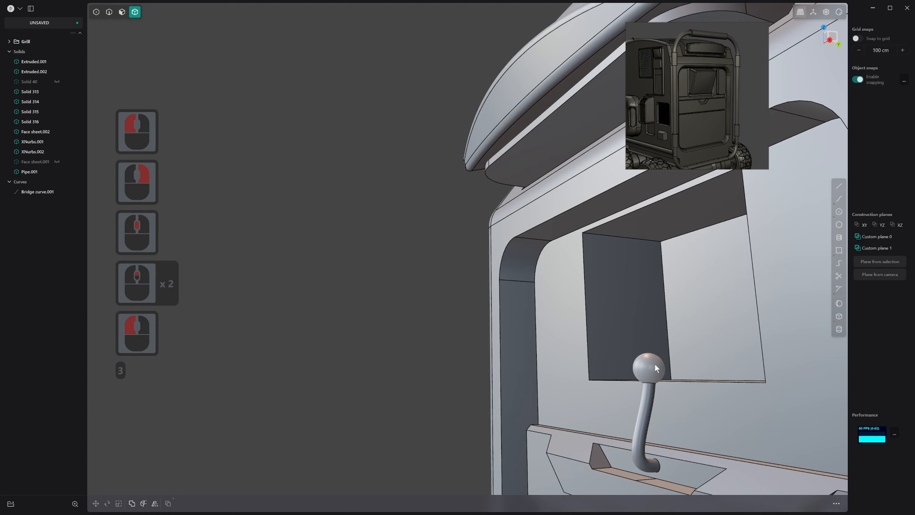
pyautogui.press('alt')
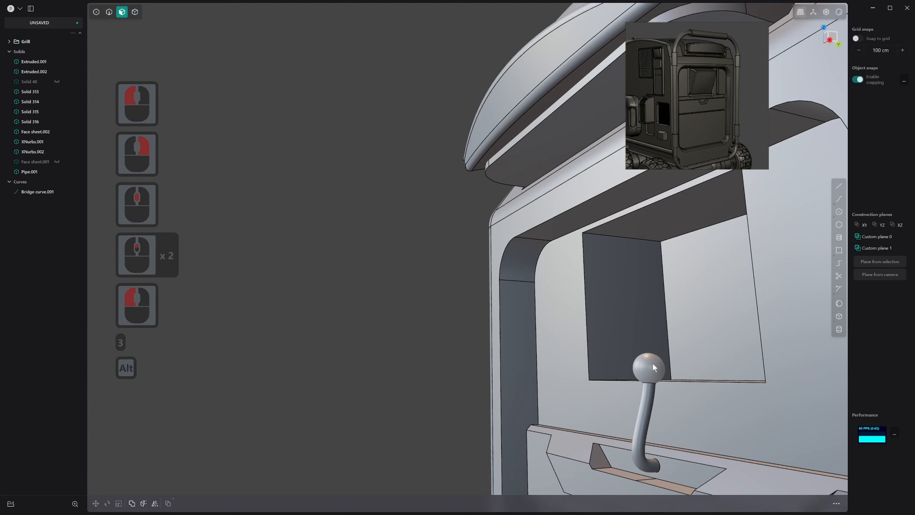
pyautogui.hotkey('alt', 'h')
pyautogui.moveTo(652, 362); pyautogui.dragTo(669, 340, button='middle')
pyautogui.click(669, 340)
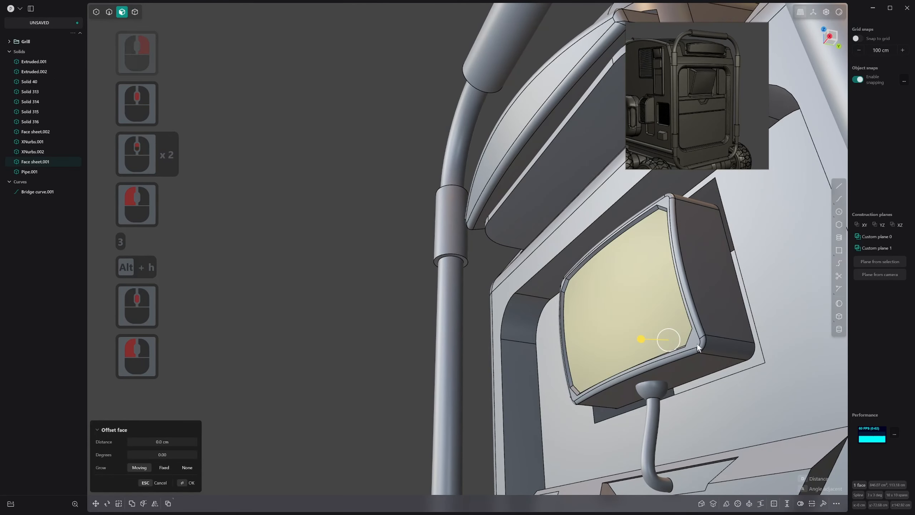
pyautogui.press('4')
pyautogui.click(706, 338)
pyautogui.press('5')
pyautogui.click(711, 335)
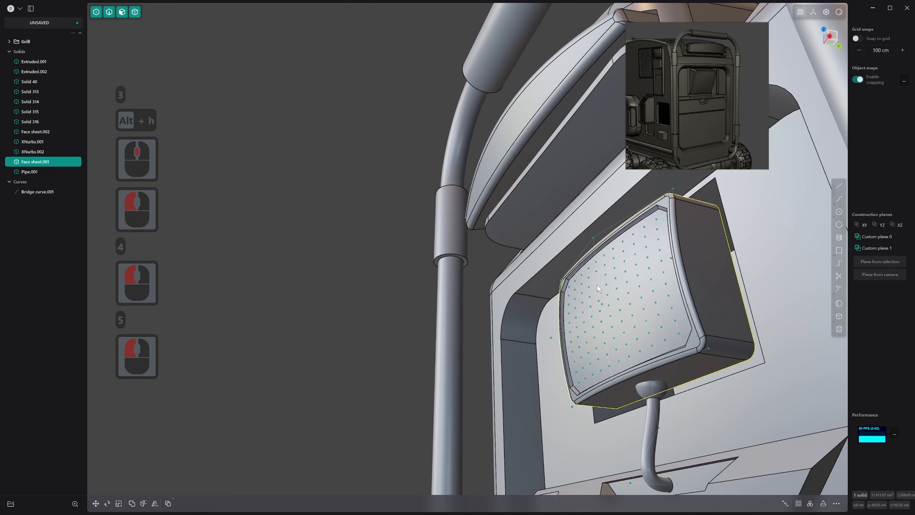
pyautogui.click(598, 287)
pyautogui.hotkey('ctrl', 'z')
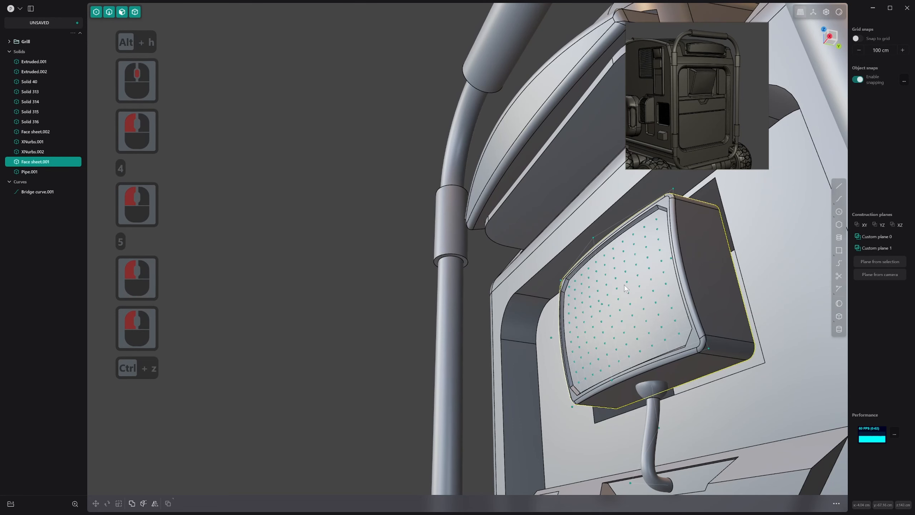
pyautogui.click(640, 286)
pyautogui.moveTo(640, 287); pyautogui.dragTo(635, 336, button='middle')
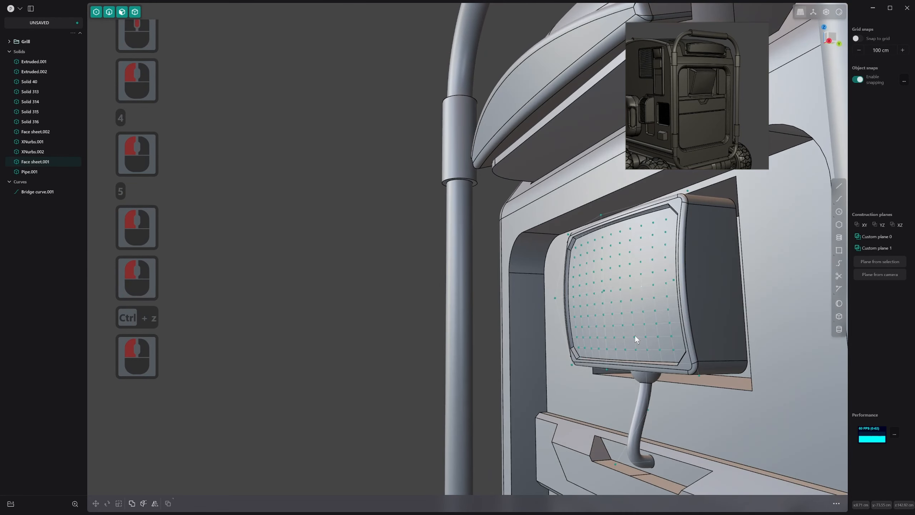
pyautogui.press('z')
pyautogui.click(610, 227)
pyautogui.press('z')
pyautogui.moveTo(610, 228); pyautogui.dragTo(702, 265, button='middle')
pyautogui.click(700, 295)
pyautogui.click(663, 428)
pyautogui.keyDown('shift'); pyautogui.moveTo(663, 428); pyautogui.dragTo(617, 341, button='middle'); pyautogui.keyUp('shift')
# Try to subtract the ball-ended pipe from the screen body with a Boolean difference that consumes the pipe
pyautogui.press('4')
pyautogui.click(627, 349)
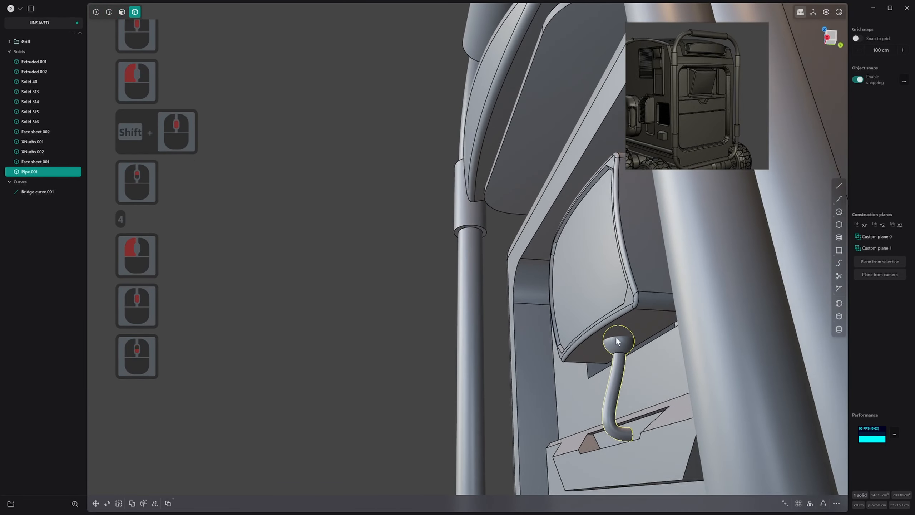
pyautogui.scroll(5, 617, 341)
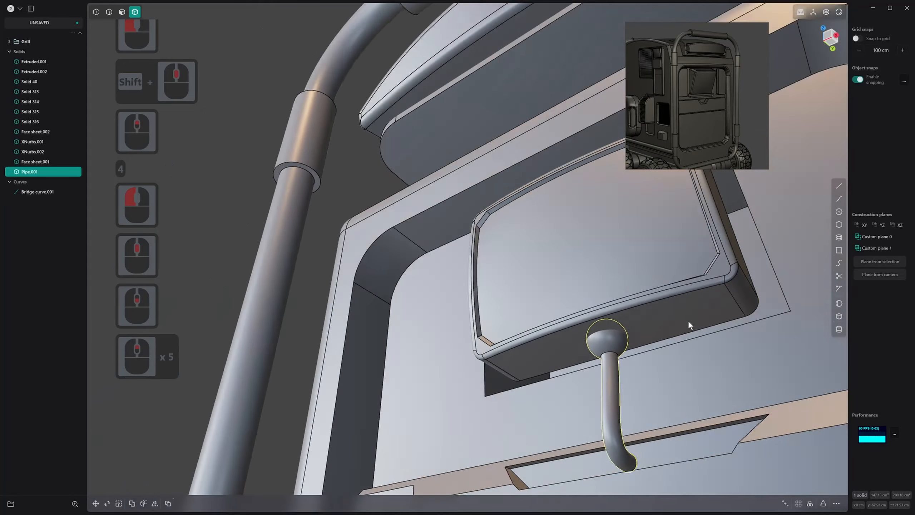
pyautogui.scroll(2, 687, 321)
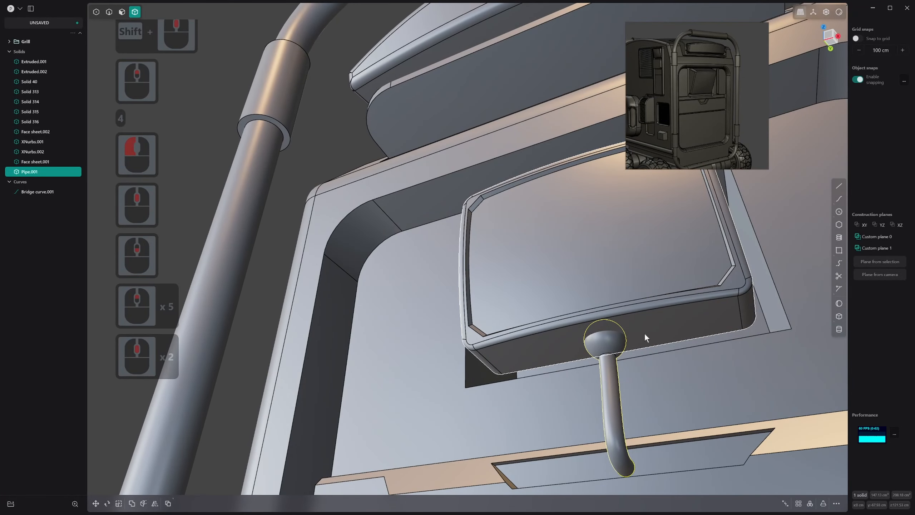
pyautogui.click(708, 317)
pyautogui.press('q')
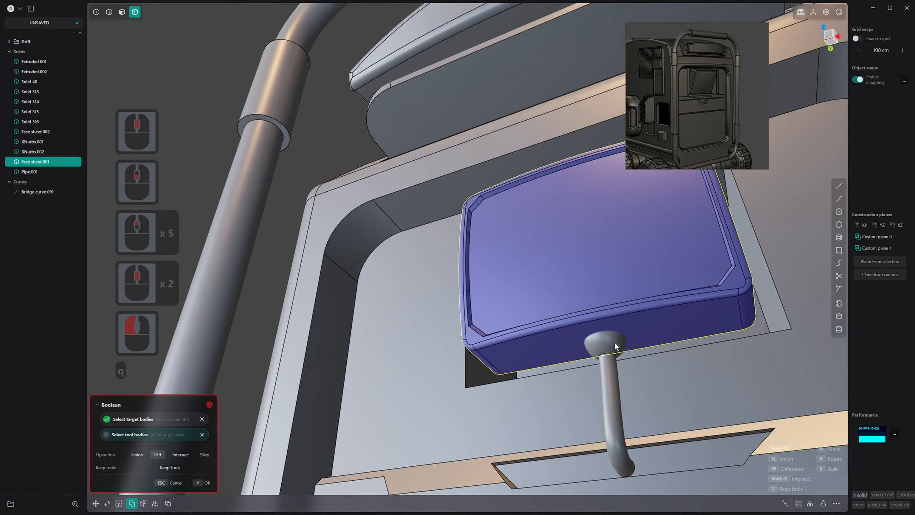
pyautogui.click(614, 342)
pyautogui.press('b')
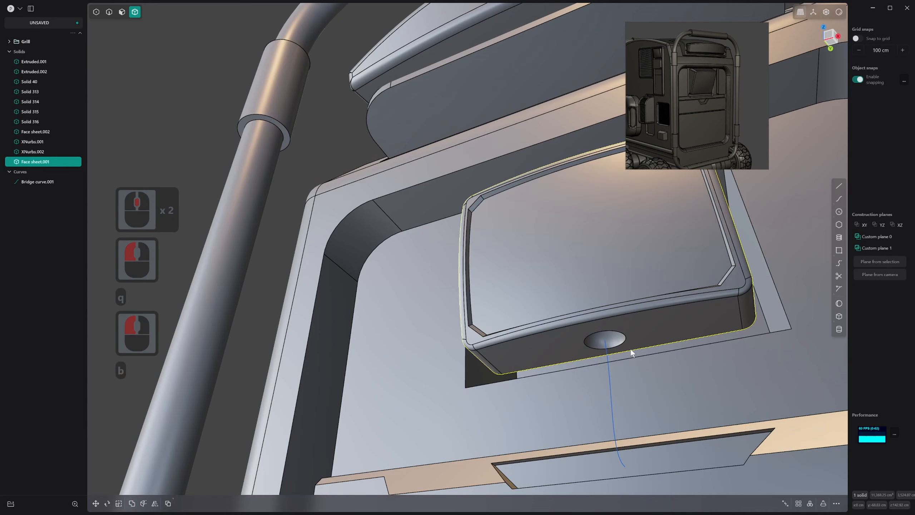
# Undo the Boolean cut that removed the pipe
pyautogui.press('ctrl')
pyautogui.press('Escape')
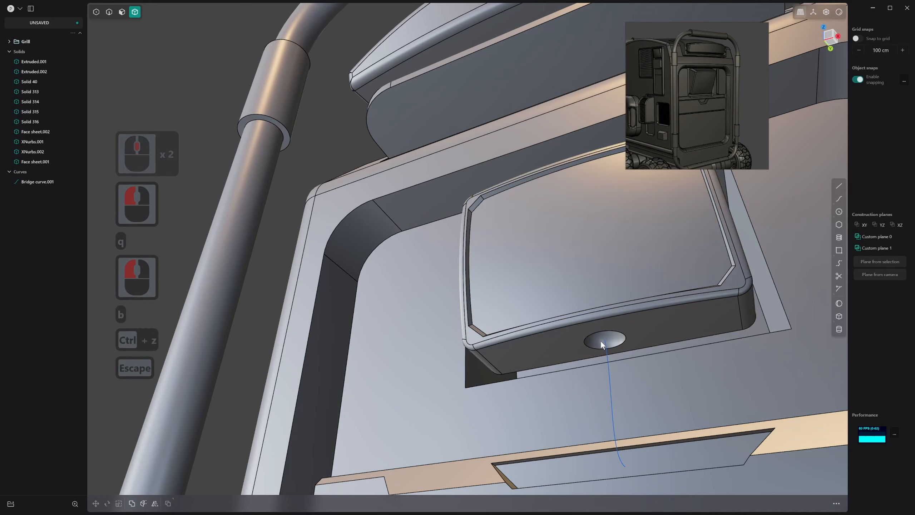
pyautogui.hotkey('ctrl', 'z')
pyautogui.hotkey('ctrl', 'z')
# Subtract the ball-ended pipe from the screen body with a Boolean Diff, with Keep Tools enabled
pyautogui.click(609, 344)
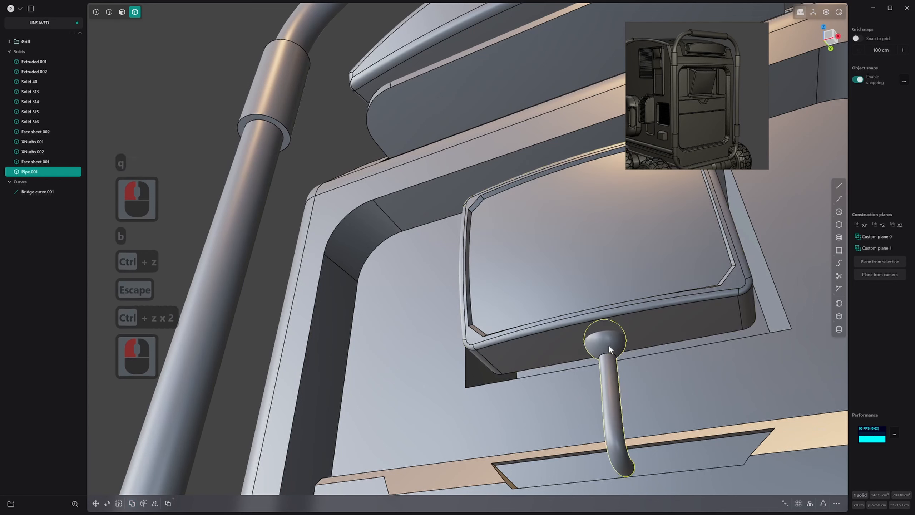
pyautogui.click(658, 320)
pyautogui.press('q')
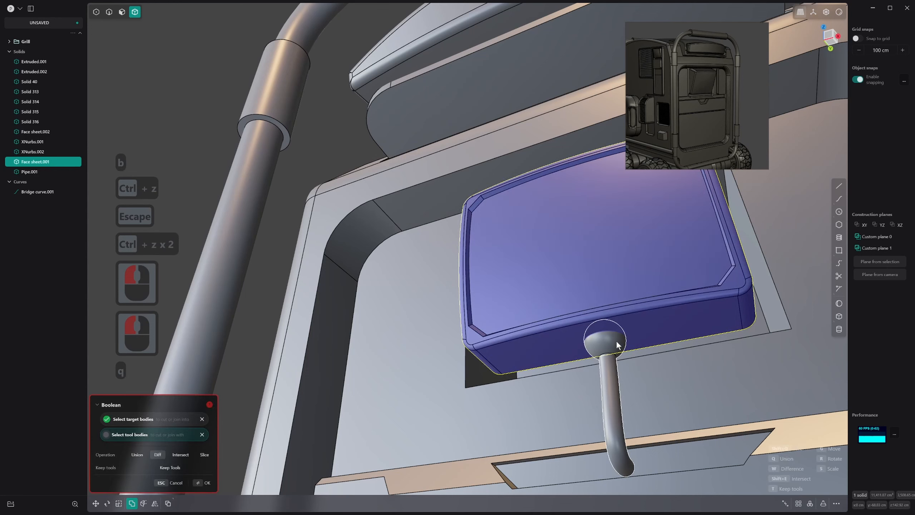
pyautogui.click(611, 375)
pyautogui.moveTo(674, 352); pyautogui.dragTo(653, 360, button='middle')
pyautogui.press('t')
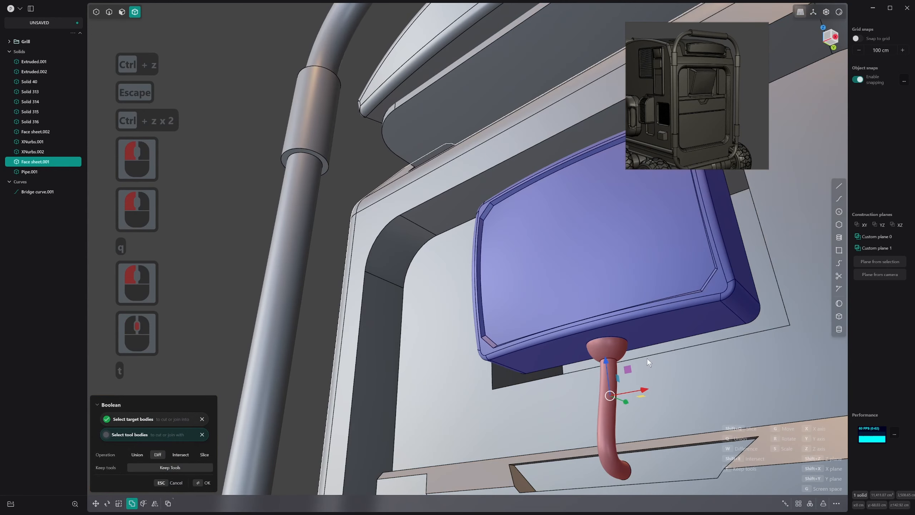
pyautogui.rightClick(655, 346)
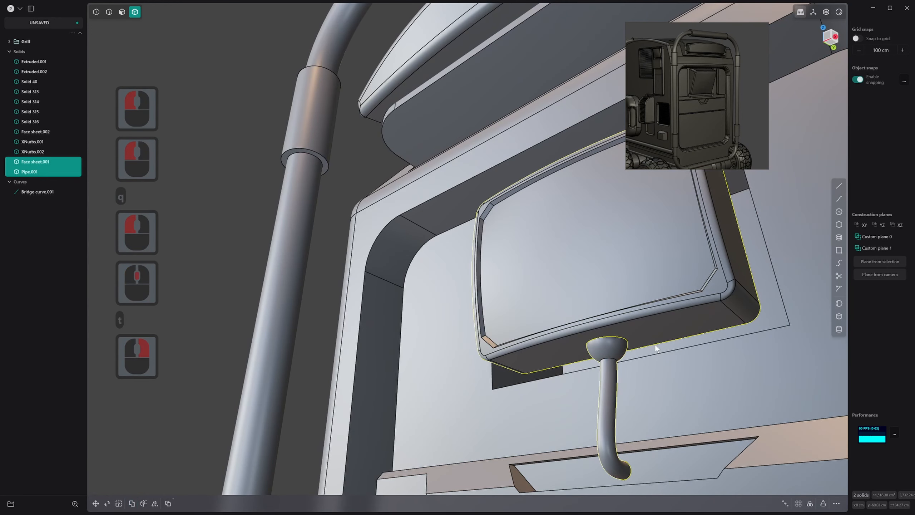
# Isolate the screen body and offset the spherical recess face on its underside to enlarge the ball socket
pyautogui.click(646, 333)
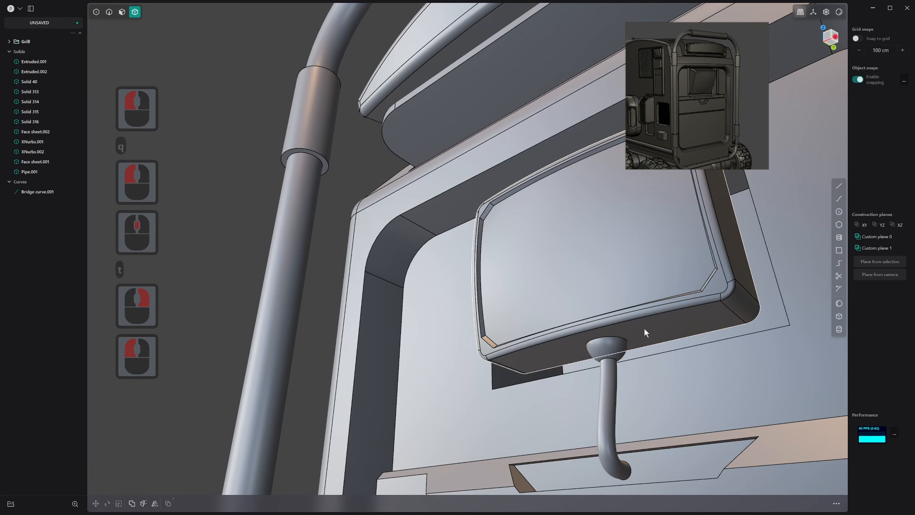
pyautogui.press('.')
pyautogui.click(651, 324)
pyautogui.press('.')
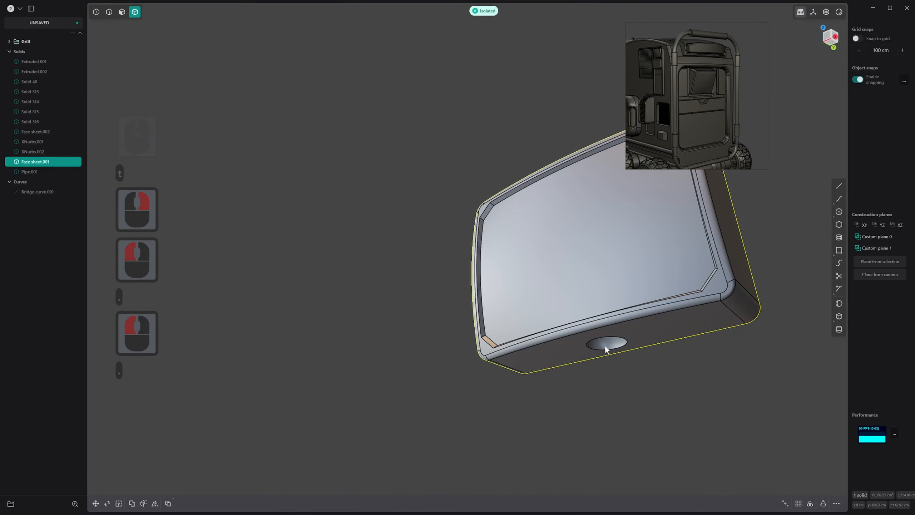
pyautogui.press('3')
pyautogui.click(609, 343)
pyautogui.moveTo(606, 342); pyautogui.dragTo(609, 341)
pyautogui.rightClick(618, 339)
# Fillet the rim of the ball socket by about 0.757 cm
pyautogui.click(663, 330)
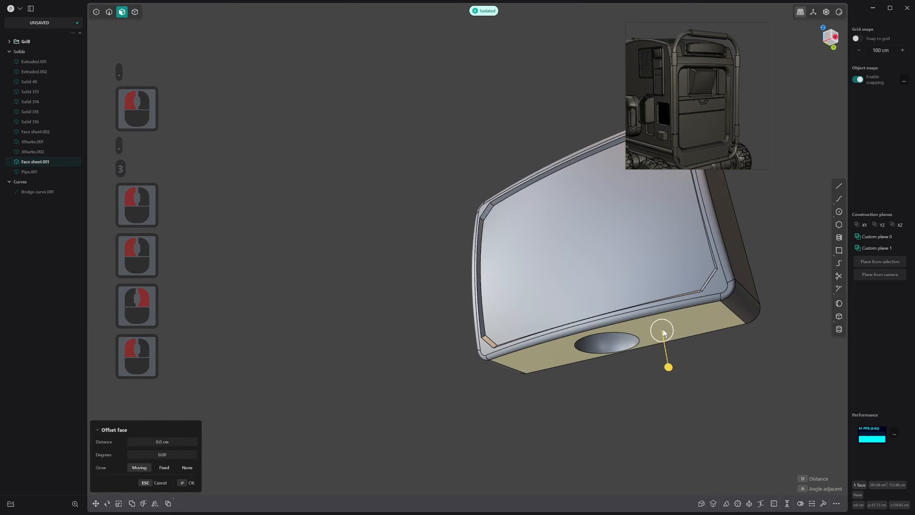
pyautogui.press('2')
pyautogui.click(657, 327)
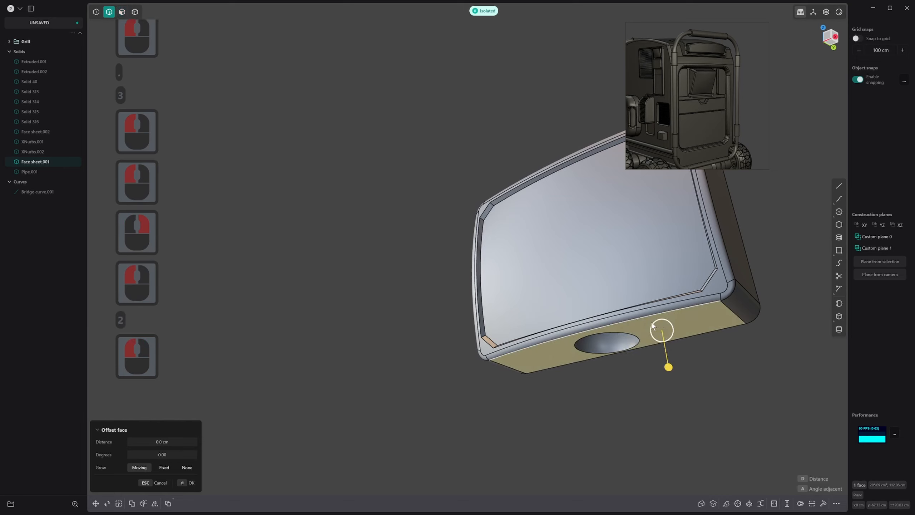
pyautogui.click(624, 335)
pyautogui.moveTo(624, 335); pyautogui.dragTo(625, 339)
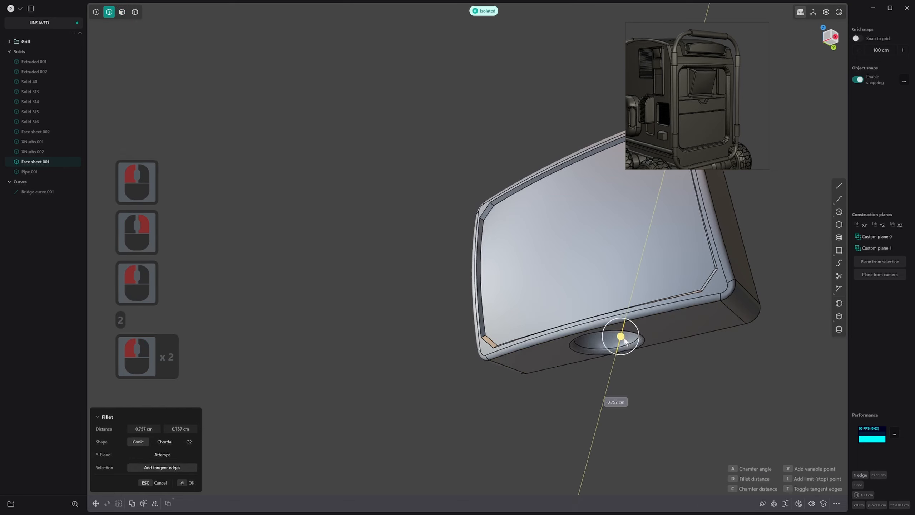
pyautogui.rightClick(625, 339)
pyautogui.click(674, 326)
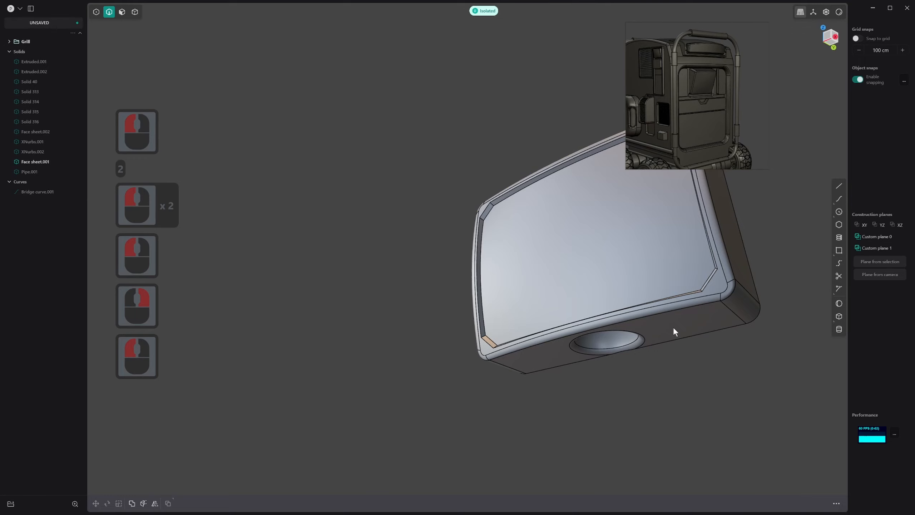
# Undo the socket rim fillet
pyautogui.press('/')
pyautogui.hotkey('ctrl', 'z')
pyautogui.hotkey('ctrl', 'z')
pyautogui.hotkey('ctrl', 'z')
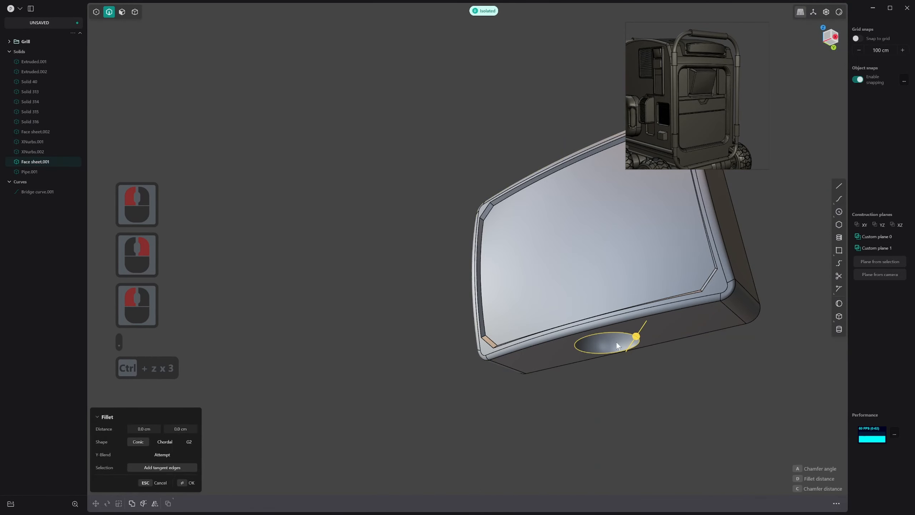
# Leave isolation and offset the socket's spherical face again to narrow the gap around the ball
pyautogui.press('/')
pyautogui.press('3')
pyautogui.click(633, 340)
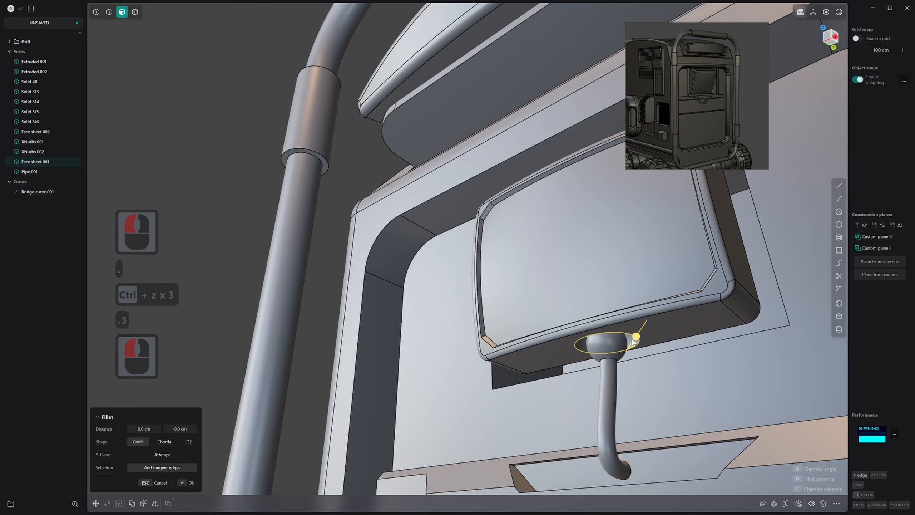
pyautogui.click(629, 339)
pyautogui.moveTo(599, 346)
pyautogui.mouseDown()
pyautogui.moveTo(586, 339)
pyautogui.moveTo(609, 334)
pyautogui.moveTo(609, 344)
pyautogui.mouseUp()
pyautogui.rightClick(588, 337)
# Fillet the rim of the narrowed ball socket on the underside of the screen body
pyautogui.press('2')
pyautogui.click(584, 342)
pyautogui.rightClick(608, 346)
pyautogui.scroll(-2, 608, 351)
pyautogui.moveTo(607, 355); pyautogui.dragTo(553, 370, button='middle')
pyautogui.scroll(-14, 591, 399)
pyautogui.keyDown('shift'); pyautogui.scroll(-3, 590, 399); pyautogui.keyUp('shift')
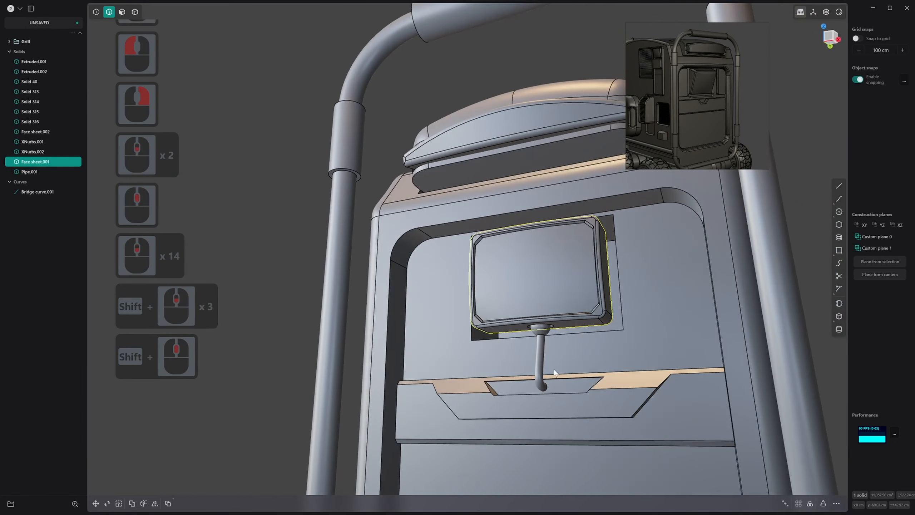
pyautogui.click(814, 267)
pyautogui.moveTo(615, 386); pyautogui.dragTo(583, 325, button='middle')
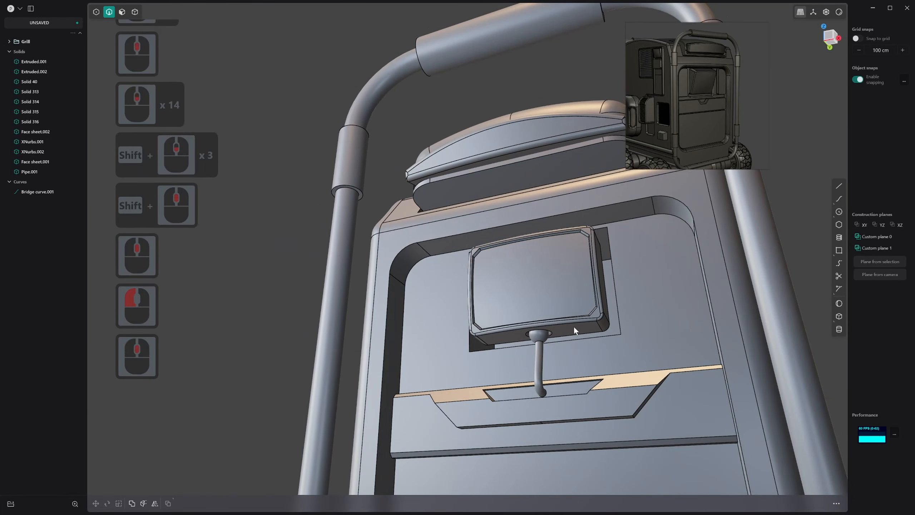
# Hide the ball-ended pipe to expose the socket in the screen body
pyautogui.press('4')
pyautogui.click(574, 326)
pyautogui.scroll(20, 559, 341)
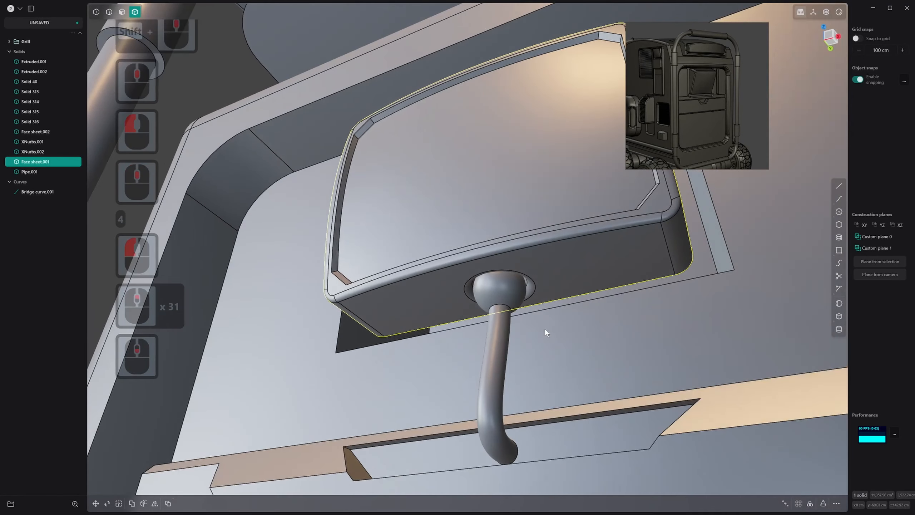
pyautogui.moveTo(514, 301)
pyautogui.mouseDown(button='middle')
pyautogui.moveTo(514, 277)
pyautogui.moveTo(509, 288)
pyautogui.mouseUp(button='middle')
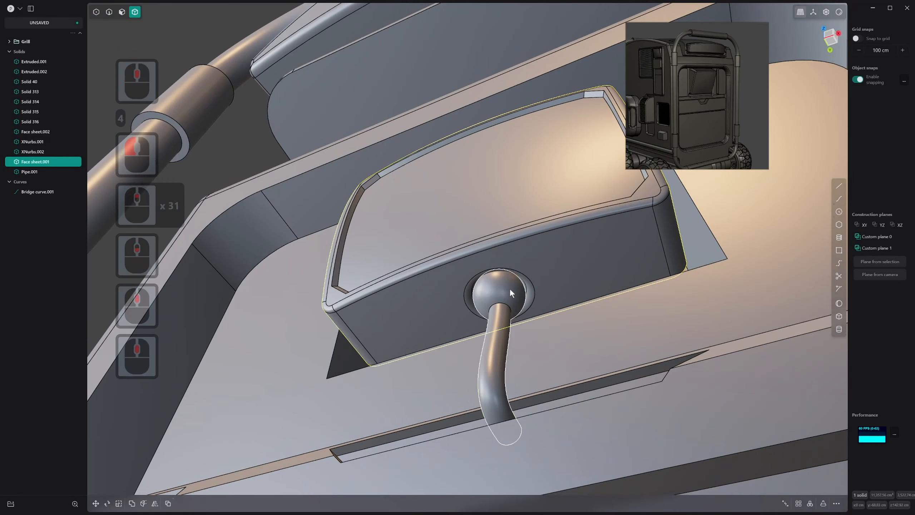
pyautogui.click(509, 288)
pyautogui.press('h')
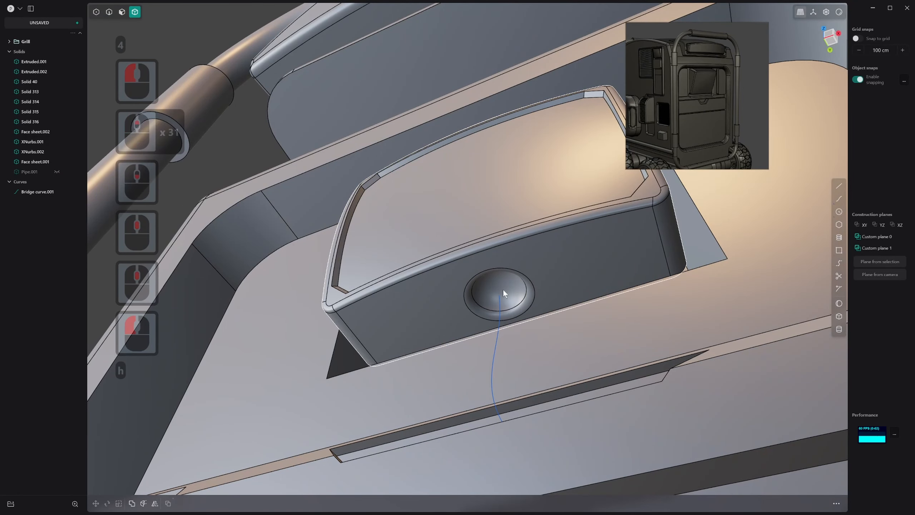
# Try to tilt the screen body about 16.78° around the X axis, using the socket as the pivot
pyautogui.click(504, 291)
pyautogui.press('r')
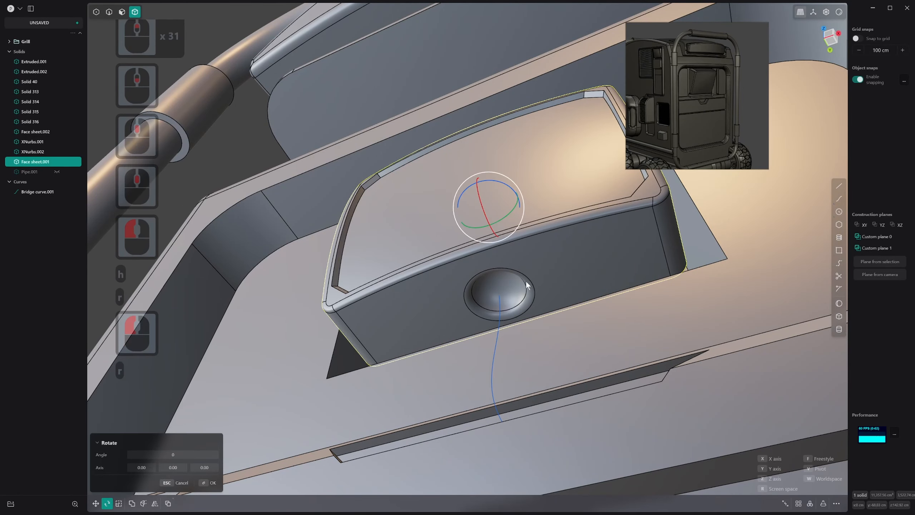
pyautogui.press('v')
pyautogui.click(500, 289)
pyautogui.scroll(-3, 501, 290)
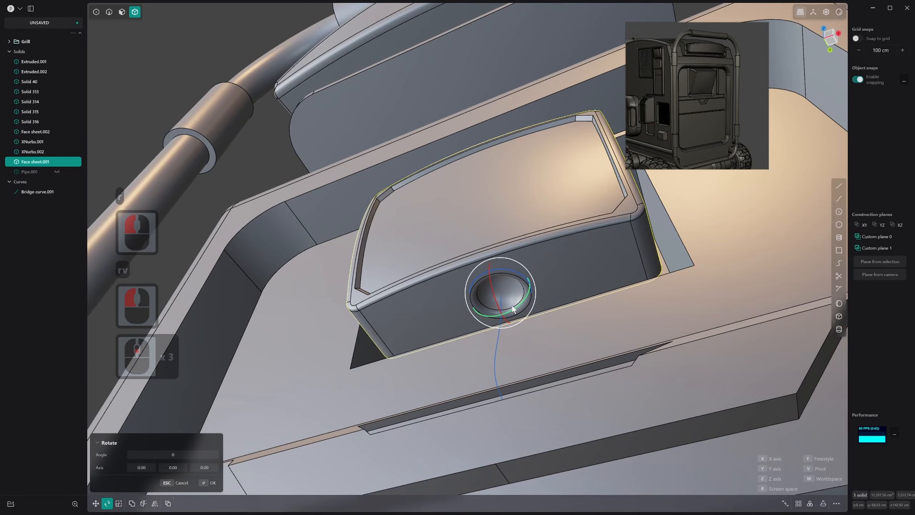
pyautogui.scroll(-20, 513, 308)
pyautogui.moveTo(513, 308); pyautogui.dragTo(552, 260, button='middle')
pyautogui.moveTo(522, 241); pyautogui.dragTo(522, 245)
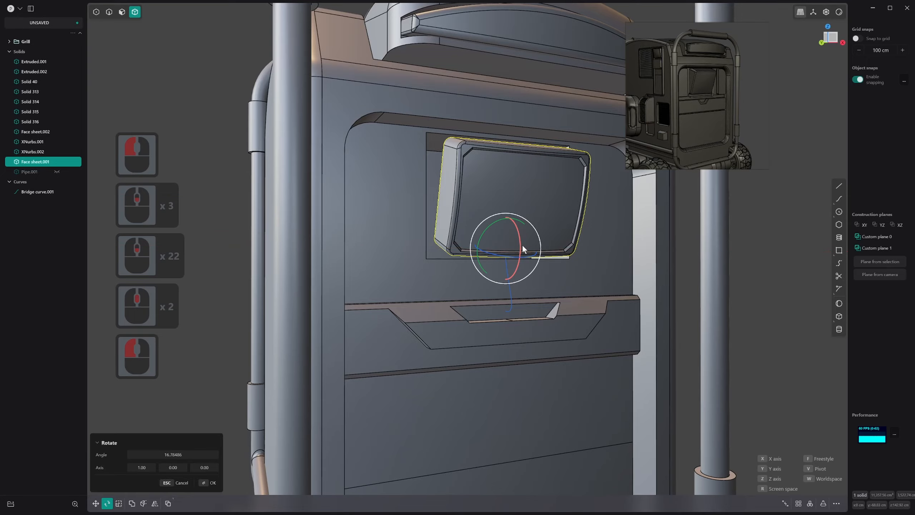
# Try to turn the tilted screen body around the Z axis, and undo the whole rotation
pyautogui.moveTo(522, 244); pyautogui.dragTo(535, 269, button='middle')
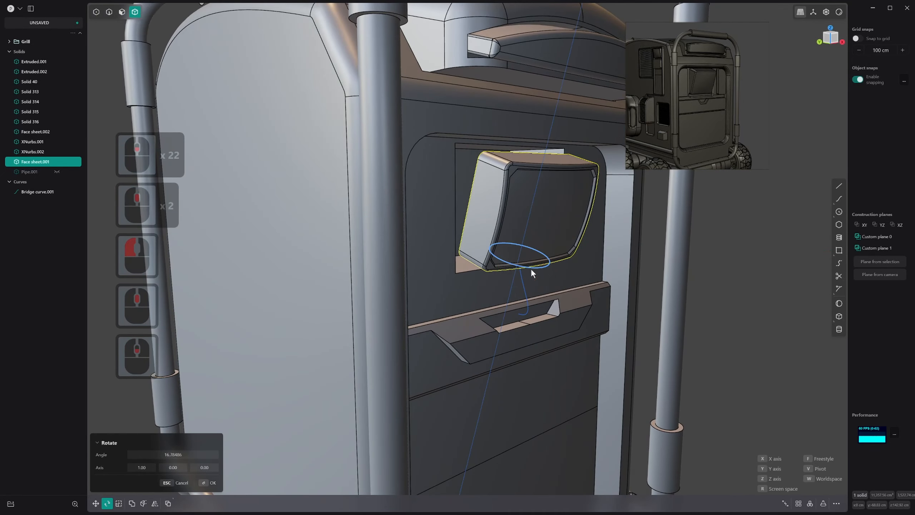
pyautogui.moveTo(533, 271); pyautogui.dragTo(566, 280)
pyautogui.hotkey('ctrl', 'z')
# Try to tilt the screen body about 12.74° around the X axis through its own centre
pyautogui.scroll(3, 541, 239)
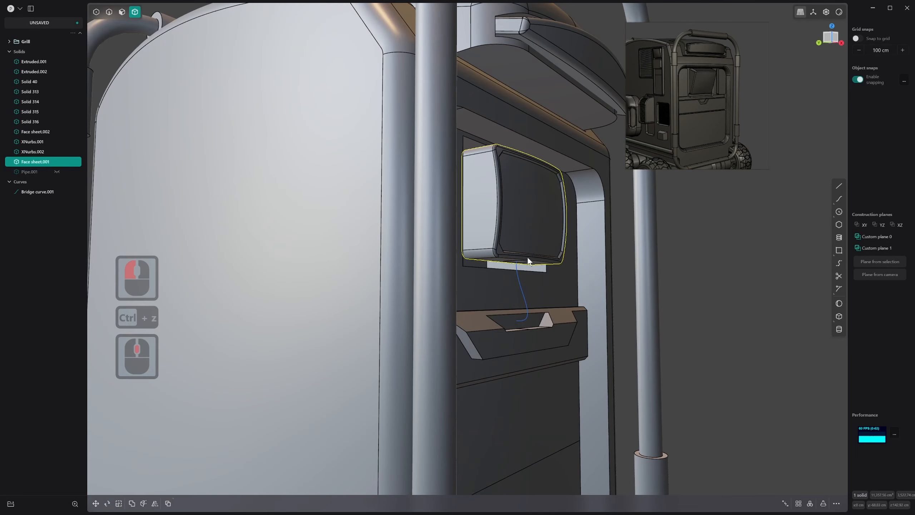
pyautogui.press('r')
pyautogui.press('x')
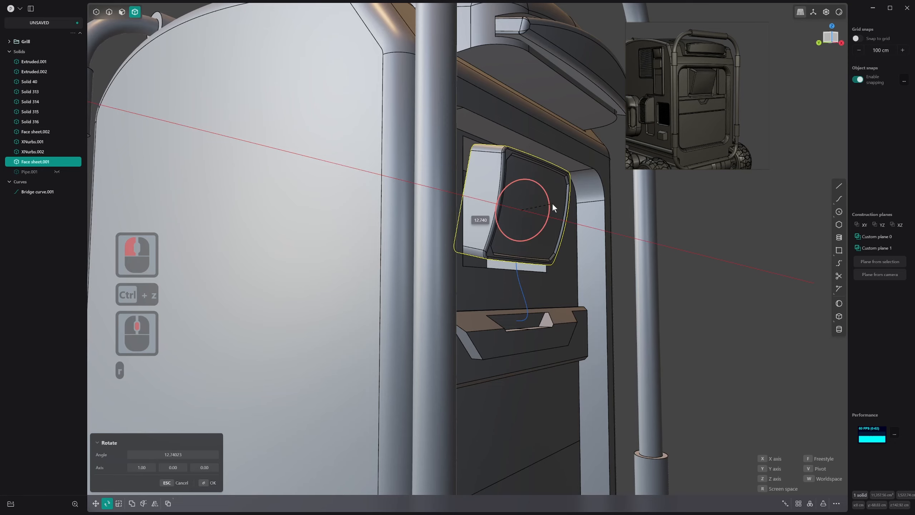
# Tilt the screen body around the X axis, using the centre of its underside socket as the pivot
pyautogui.moveTo(492, 270); pyautogui.dragTo(508, 313, button='middle')
pyautogui.press('r')
pyautogui.press('v')
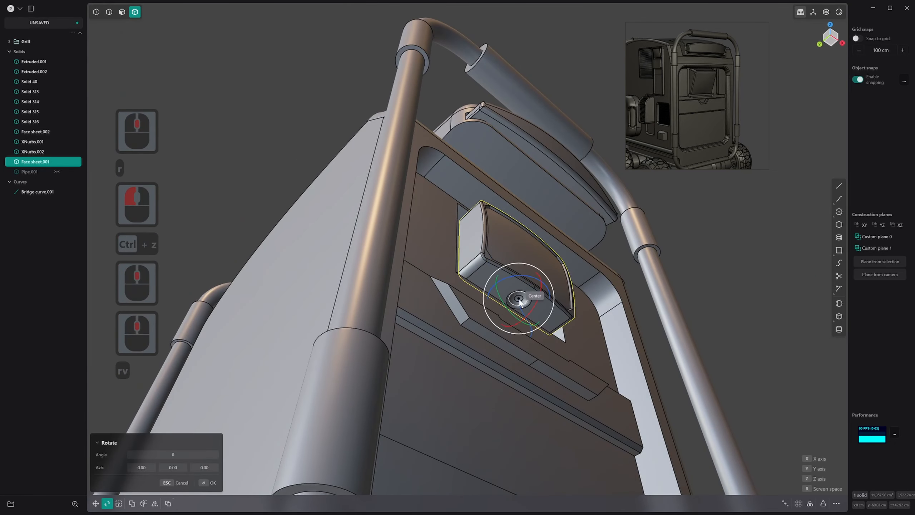
pyautogui.click(518, 300)
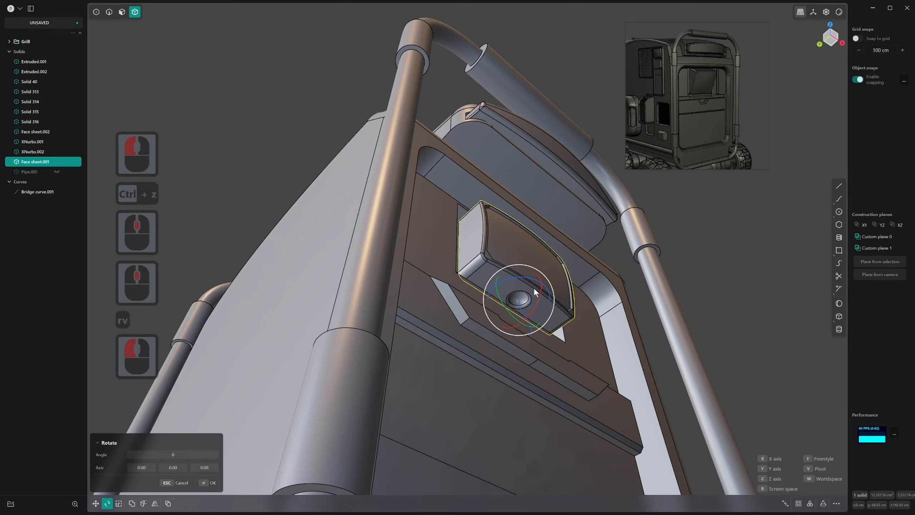
pyautogui.click(539, 295)
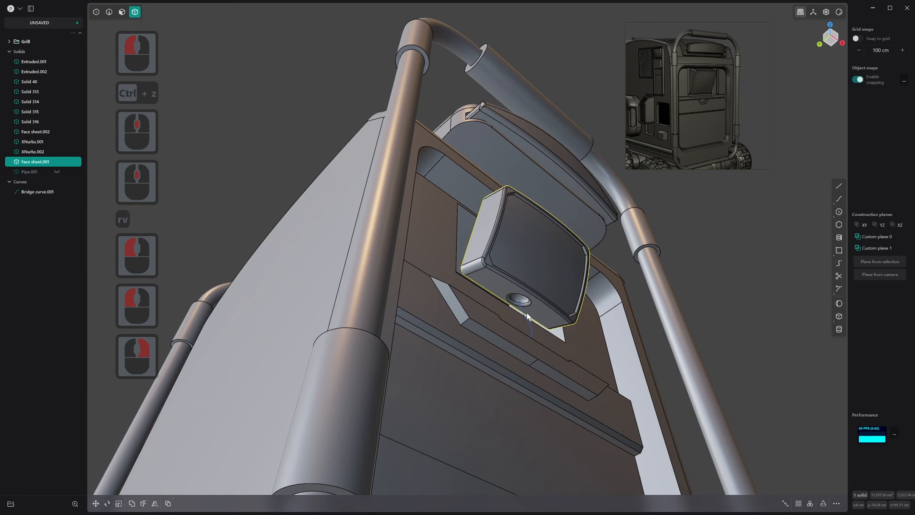
pyautogui.rightClick(527, 314)
# Delete the bridge curve below the screen's socket and unhide the ball-ended pipe
pyautogui.press('2')
pyautogui.click(525, 316)
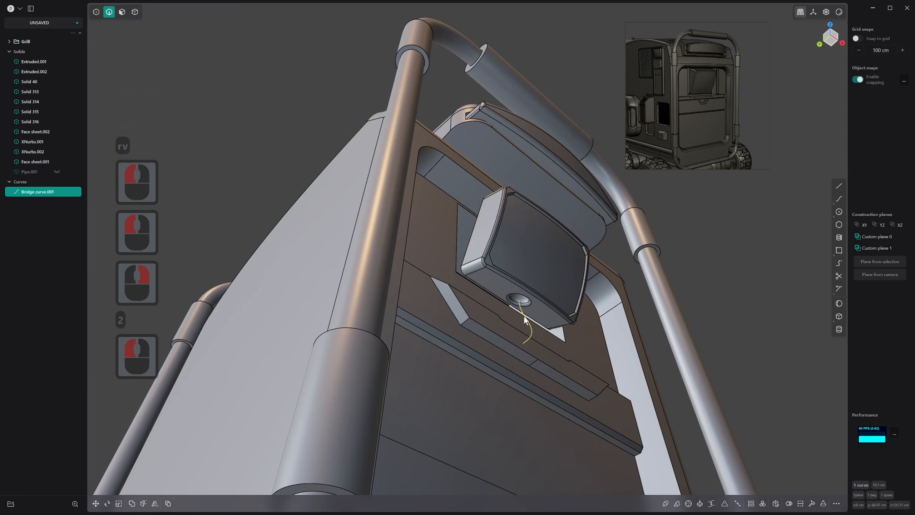
pyautogui.press('x')
pyautogui.press('alt')
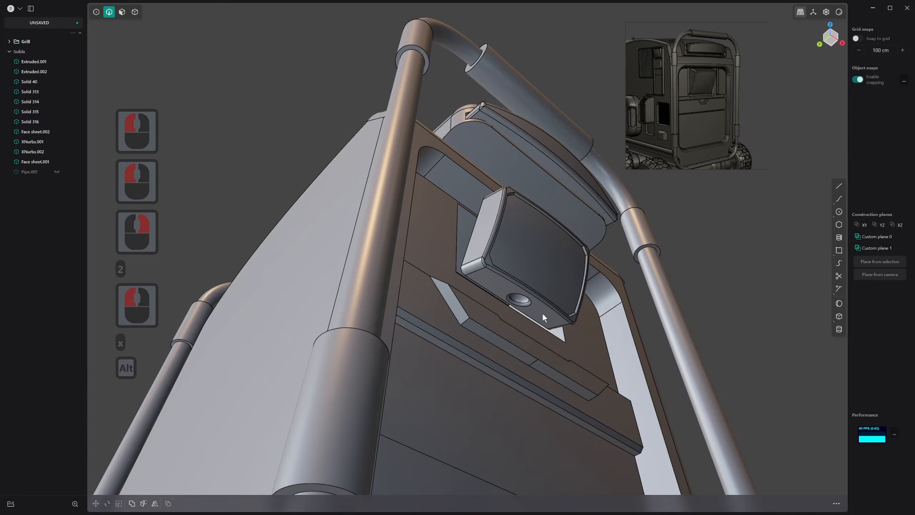
pyautogui.hotkey('alt', 'h')
# Examine the tilted screen, its ball-ended arm and the recess behind it from several angles
pyautogui.scroll(-1, 546, 317)
pyautogui.moveTo(547, 318); pyautogui.dragTo(457, 365, button='middle')
pyautogui.scroll(-4, 449, 388)
pyautogui.scroll(-5, 457, 365)
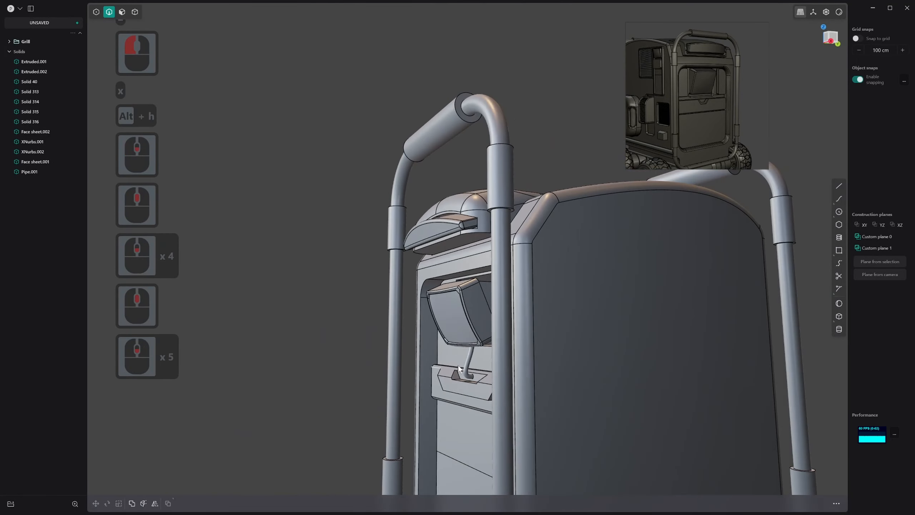
pyautogui.scroll(-2, 457, 365)
pyautogui.moveTo(436, 314); pyautogui.dragTo(455, 322, button='middle')
pyautogui.scroll(-4, 515, 333)
pyautogui.scroll(8, 540, 271)
pyautogui.moveTo(577, 252); pyautogui.dragTo(532, 267, button='middle')
pyautogui.scroll(2, 564, 300)
# Try to fillet the corner edges of the rectangular recess behind the screen, and undo it
pyautogui.press('2')
pyautogui.press('3')
pyautogui.click(542, 285)
pyautogui.click(611, 279)
pyautogui.click(595, 291)
pyautogui.rightClick(595, 290)
pyautogui.press('1')
pyautogui.scroll(13, 545, 266)
pyautogui.press('2')
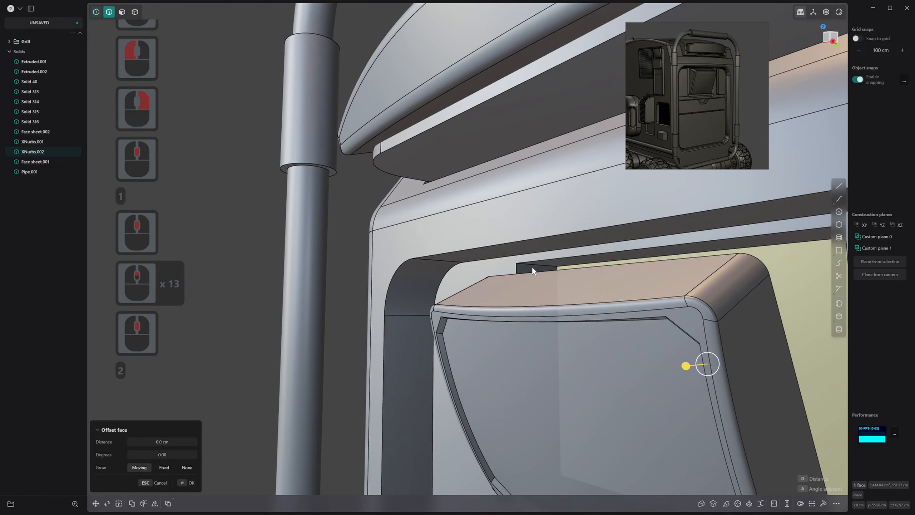
pyautogui.click(536, 265)
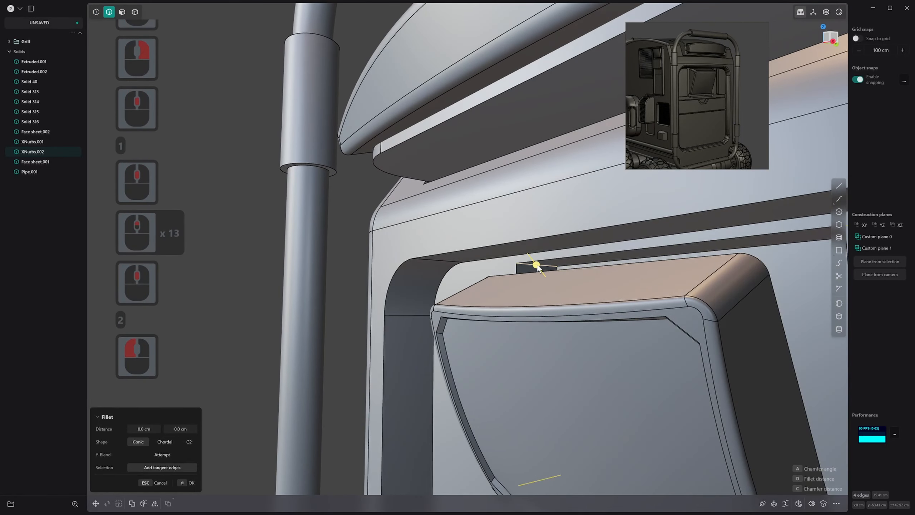
pyautogui.scroll(-18, 538, 263)
pyautogui.click(540, 267)
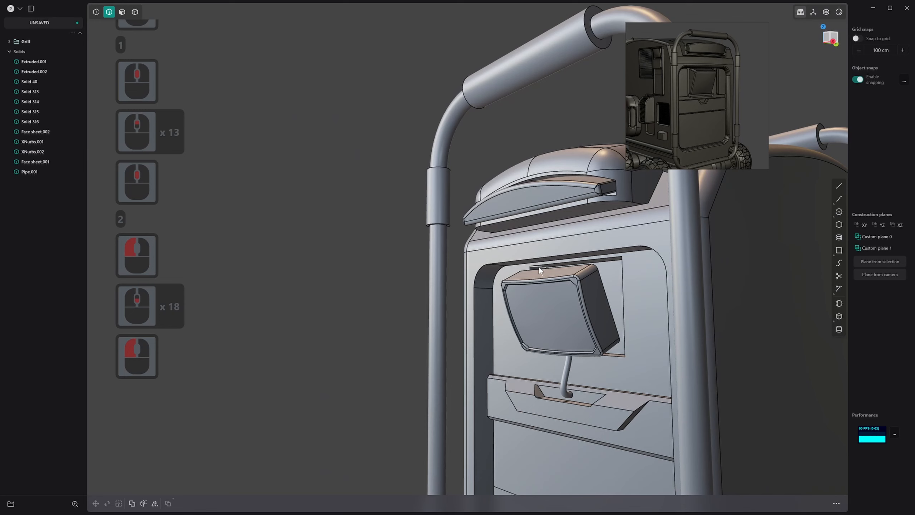
pyautogui.hotkey('ctrl', 'z')
# Fillet the corner edges of the recess behind the screen by about 2.07 cm
pyautogui.moveTo(539, 266); pyautogui.dragTo(547, 276)
pyautogui.click(589, 270)
pyautogui.hotkey('ctrl', 'z')
pyautogui.press('b')
pyautogui.click(585, 273)
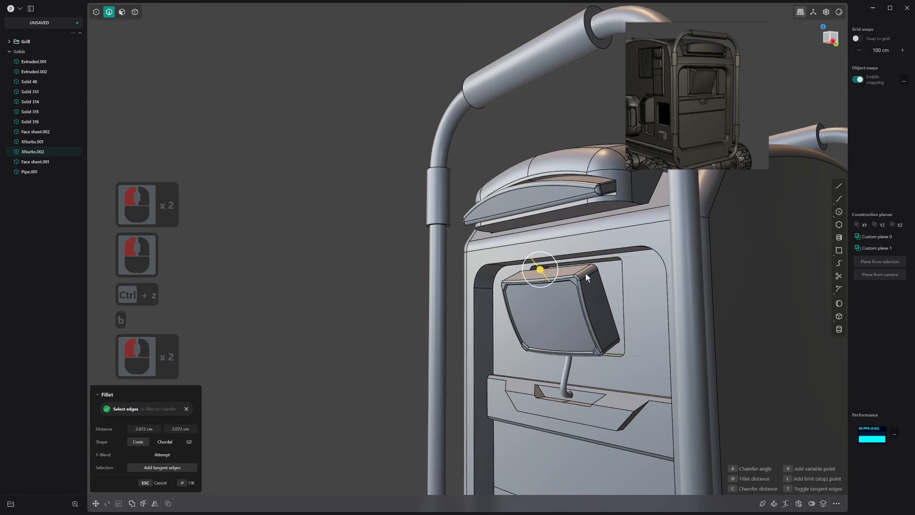
pyautogui.moveTo(585, 272); pyautogui.dragTo(620, 290, button='middle')
pyautogui.rightClick(621, 290)
# Chamfer the front rim edge of the rounded recess behind the screen by about 1.3 cm
pyautogui.press('2')
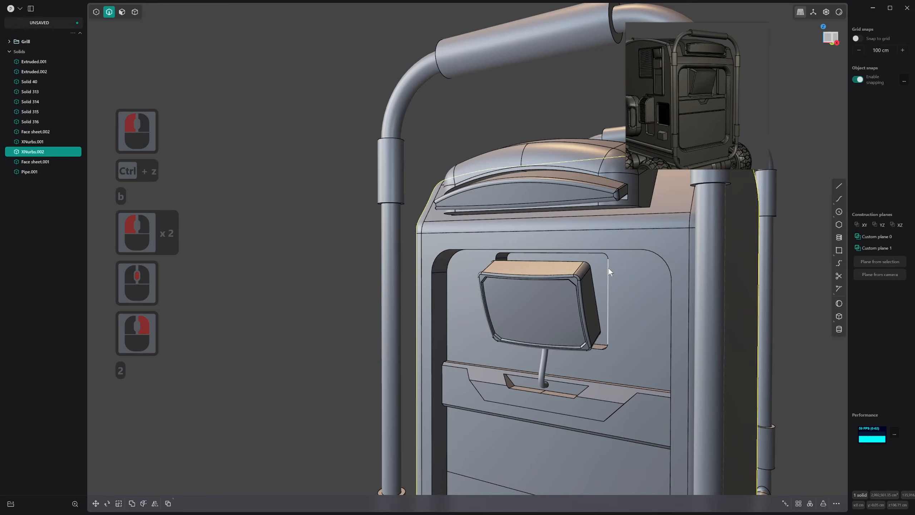
pyautogui.click(609, 268)
pyautogui.moveTo(610, 268); pyautogui.dragTo(613, 268)
pyautogui.scroll(-7, 591, 342)
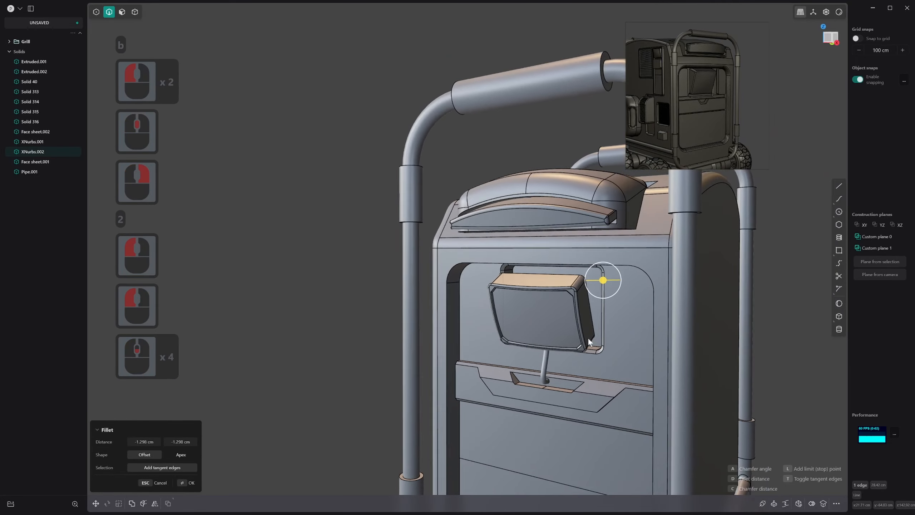
pyautogui.moveTo(591, 342); pyautogui.dragTo(611, 331, button='middle')
pyautogui.scroll(-2, 577, 361)
pyautogui.moveTo(574, 362); pyautogui.dragTo(577, 267, button='middle')
pyautogui.scroll(-9, 677, 341)
pyautogui.click(658, 313)
pyautogui.rightClick(657, 312)
# Cut a ring around the pipe arm just before its lower end, switching the cut's UV direction
pyautogui.scroll(20, 595, 273)
pyautogui.scroll(-1, 576, 254)
pyautogui.scroll(7, 584, 257)
pyautogui.scroll(1, 587, 250)
pyautogui.scroll(6, 578, 268)
pyautogui.keyDown('shift'); pyautogui.moveTo(595, 306); pyautogui.dragTo(595, 239, button='middle'); pyautogui.keyUp('shift')
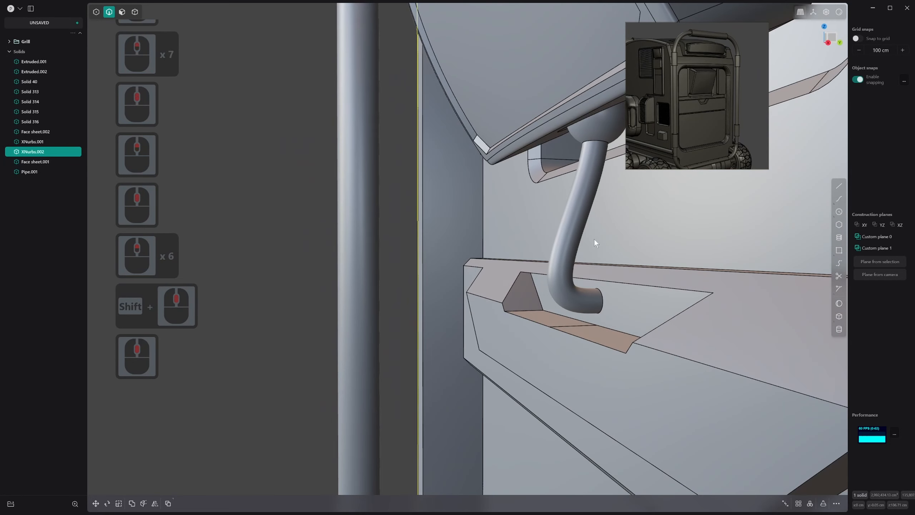
pyautogui.hotkey('ctrl', 'r')
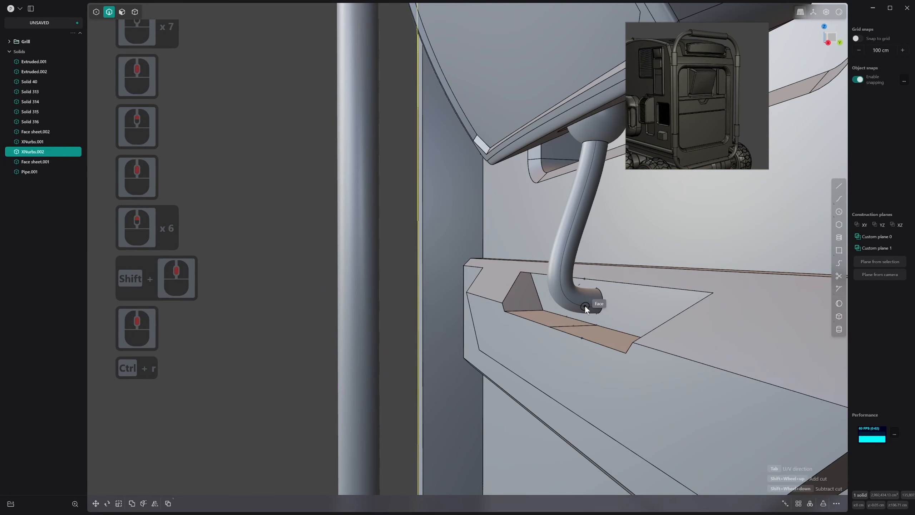
pyautogui.press('Tab')
pyautogui.click(587, 306)
pyautogui.rightClick(587, 306)
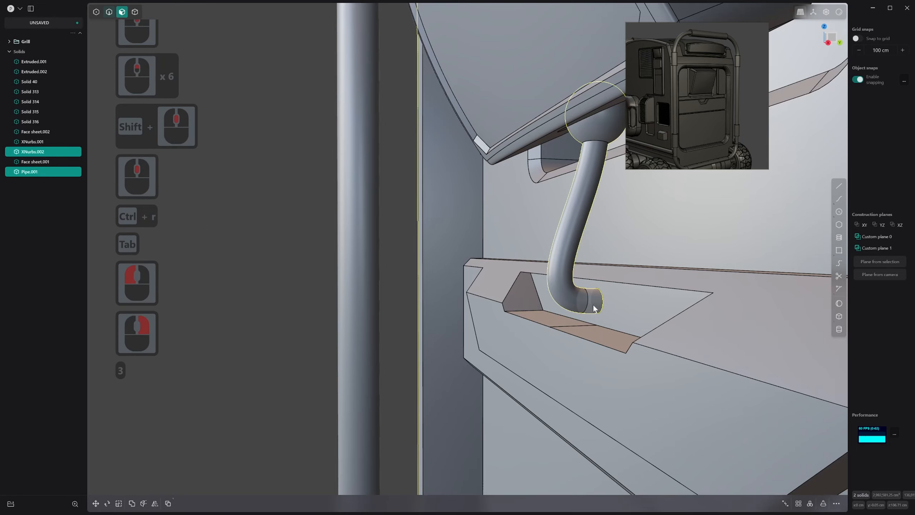
# Try to offset the short end segment of the pipe arm, and undo the change
pyautogui.press('3')
pyautogui.click(593, 304)
pyautogui.moveTo(612, 309); pyautogui.dragTo(618, 314)
pyautogui.click(615, 313)
pyautogui.moveTo(609, 311)
pyautogui.mouseDown(button='middle')
pyautogui.moveTo(591, 307)
pyautogui.moveTo(623, 256)
pyautogui.moveTo(628, 275)
pyautogui.moveTo(617, 293)
pyautogui.moveTo(581, 284)
pyautogui.moveTo(621, 305)
pyautogui.mouseUp(button='middle')
pyautogui.hotkey('ctrl', 'z')
# Offset the back face of the shelf notch behind the pipe arm's lower end
pyautogui.press('3')
pyautogui.click(629, 274)
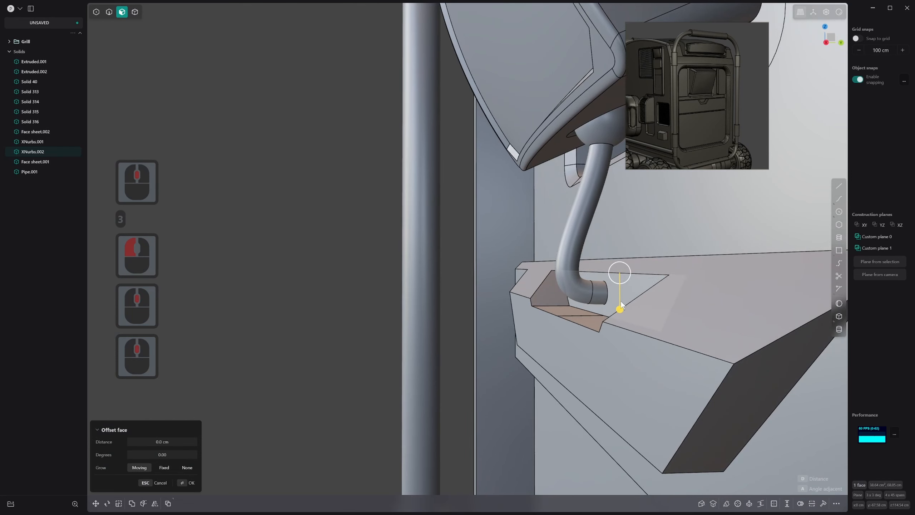
pyautogui.moveTo(621, 305); pyautogui.dragTo(608, 285)
pyautogui.rightClick(628, 285)
# Offset the pipe arm's short end segment outward by about 0.785 cm to form a mounting collar
pyautogui.press('3')
pyautogui.click(600, 290)
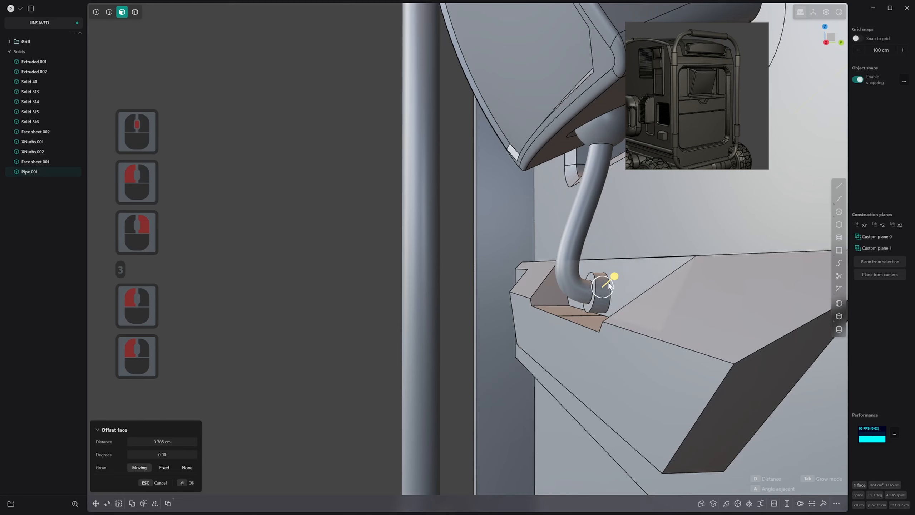
pyautogui.moveTo(404, 385); pyautogui.dragTo(432, 388, button='middle')
pyautogui.rightClick(544, 317)
# Flatten the collar's front ring face by scaling it to 0 along the Y axis
pyautogui.click(565, 300)
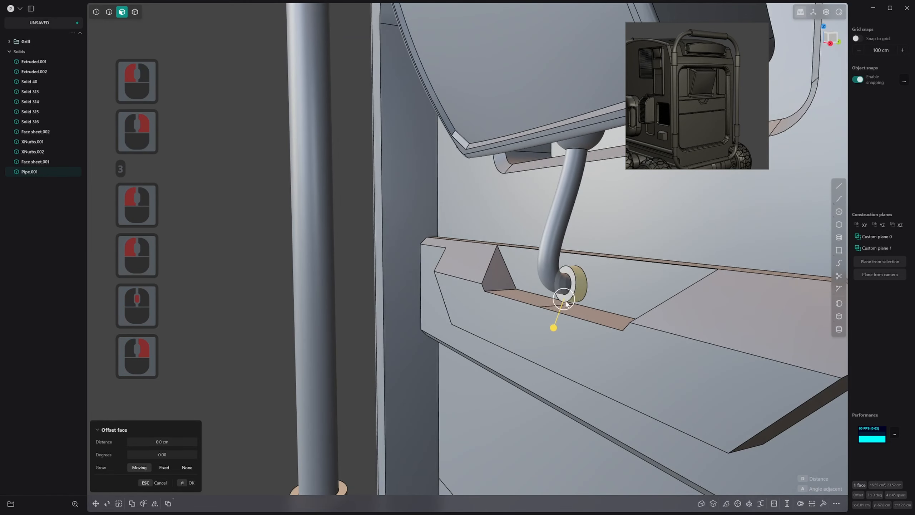
pyautogui.doubleClick(573, 293)
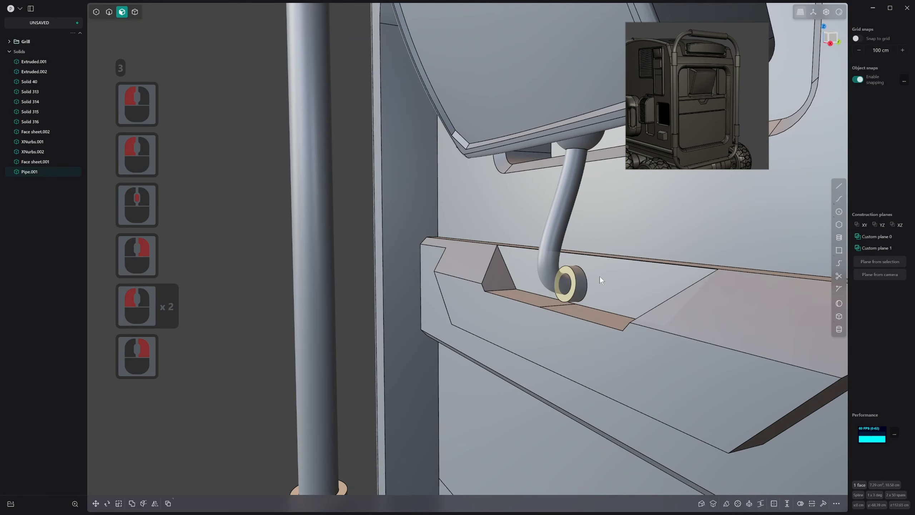
pyautogui.press('s')
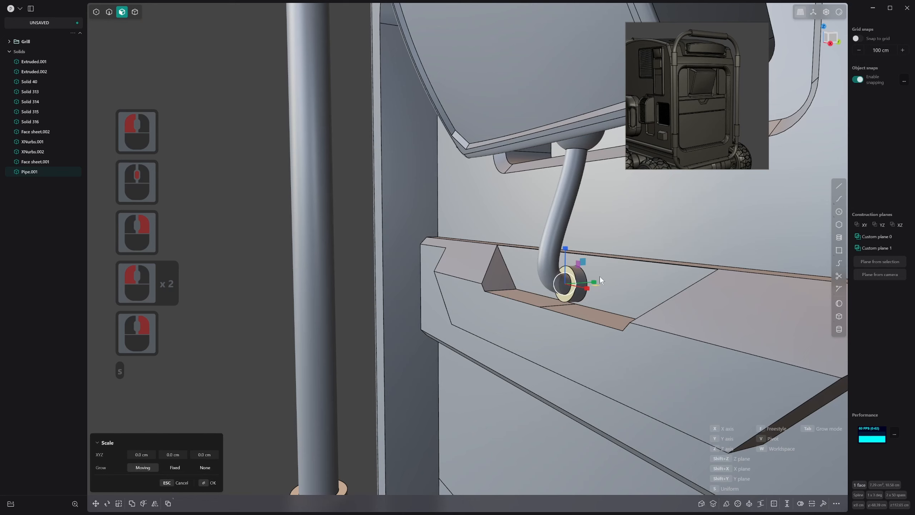
pyautogui.press('y')
pyautogui.press('0')
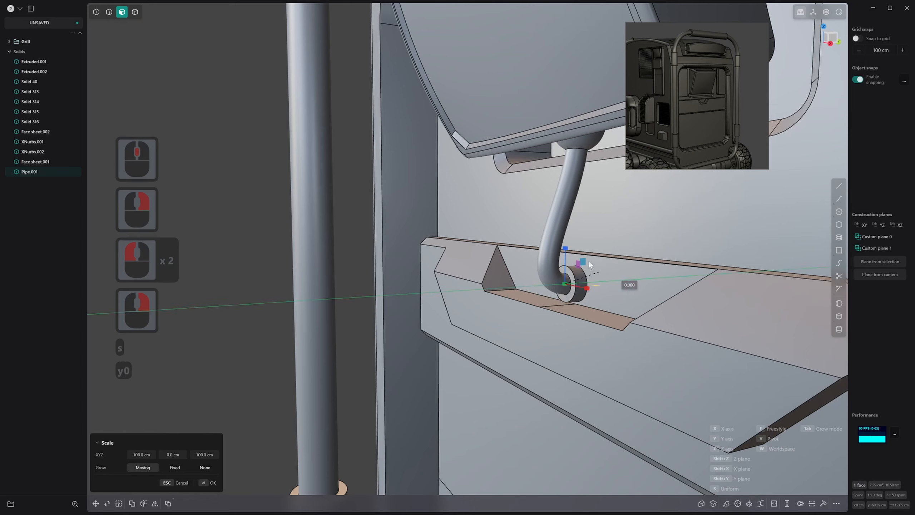
pyautogui.rightClick(602, 254)
pyautogui.click(601, 258)
pyautogui.rightClick(598, 260)
# Bevel the outer front edge of the pipe arm's mounting collar slightly
pyautogui.press('3')
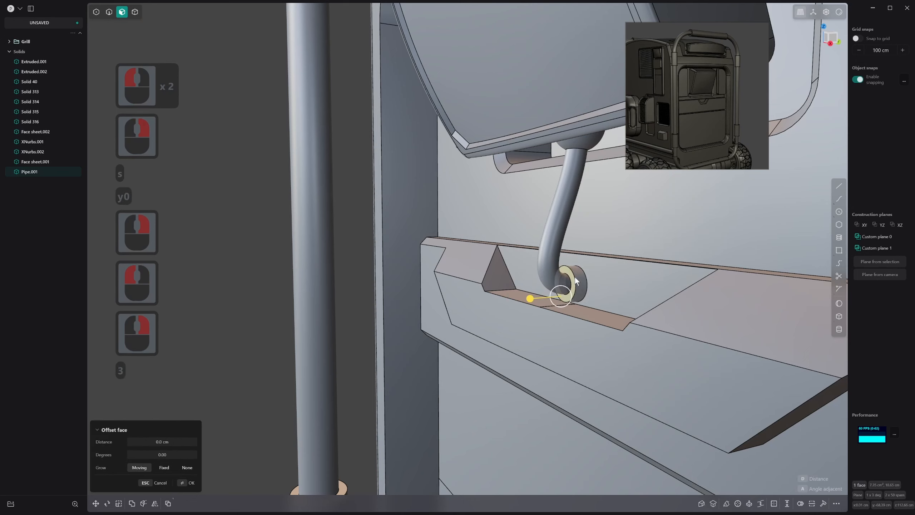
pyautogui.click(573, 275)
pyautogui.press('2')
pyautogui.click(570, 270)
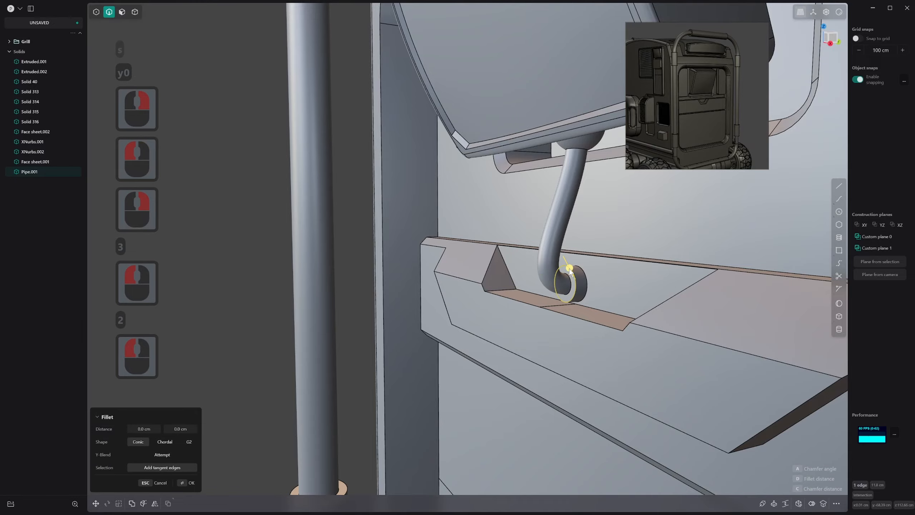
pyautogui.moveTo(570, 269); pyautogui.dragTo(572, 272)
pyautogui.rightClick(571, 271)
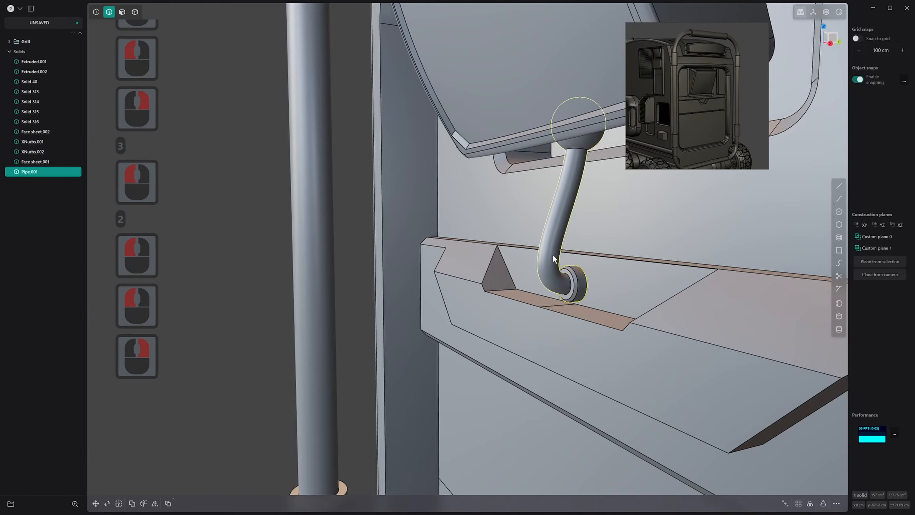
# Review the finished arm, screen and front panel, and the whole robot, from several angles
pyautogui.scroll(-20, 553, 257)
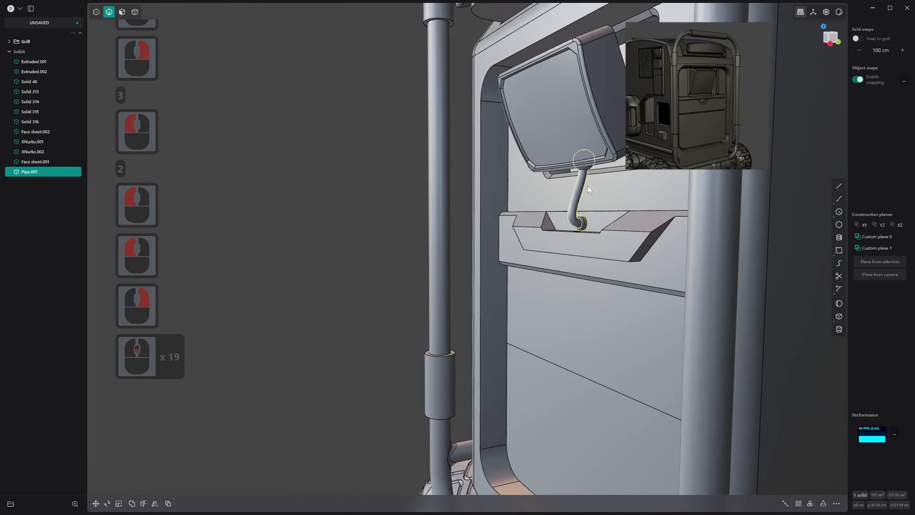
pyautogui.keyDown('shift'); pyautogui.moveTo(588, 186); pyautogui.dragTo(468, 310, button='middle'); pyautogui.keyUp('shift')
pyautogui.scroll(-12, 469, 310)
pyautogui.keyDown('shift'); pyautogui.moveTo(468, 317); pyautogui.dragTo(391, 303, button='middle'); pyautogui.keyUp('shift')
pyautogui.scroll(-11, 386, 309)
pyautogui.click(583, 310)
pyautogui.moveTo(582, 310); pyautogui.dragTo(641, 300, button='middle')
pyautogui.scroll(-7, 562, 325)
pyautogui.keyDown('shift'); pyautogui.moveTo(558, 328); pyautogui.dragTo(555, 202, button='middle'); pyautogui.keyUp('shift')
pyautogui.moveTo(555, 202); pyautogui.dragTo(315, 371, button='middle')
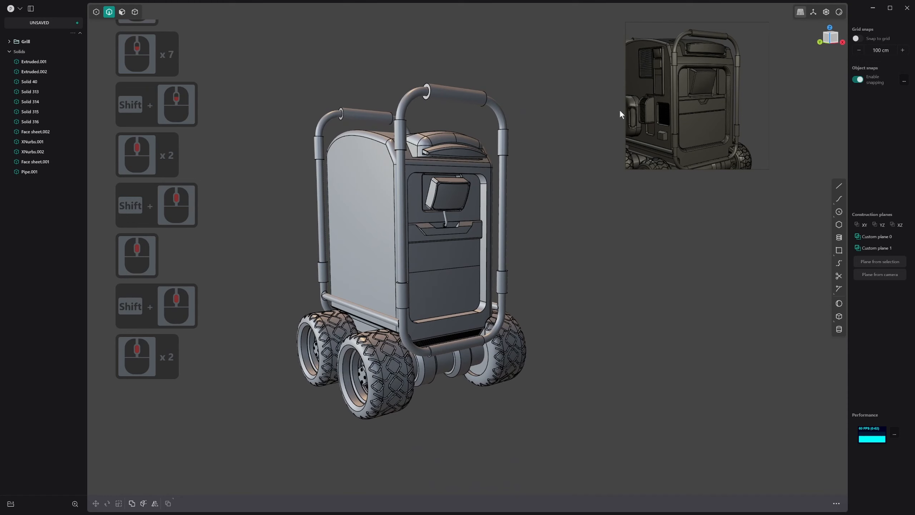
# Preview the robot with alternative viewport materials, finishing with the dark glossy metal one
pyautogui.click(837, 14)
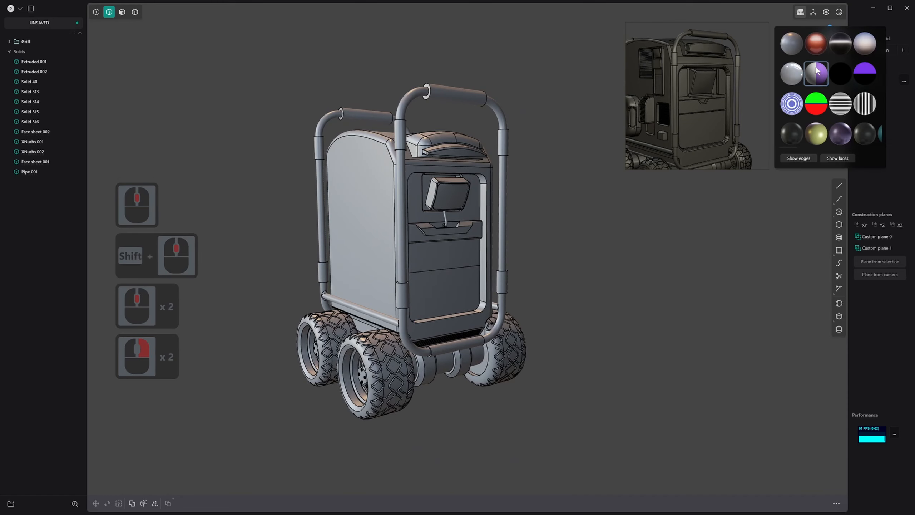
pyautogui.click(840, 73)
pyautogui.moveTo(576, 202); pyautogui.dragTo(550, 218, button='middle')
pyautogui.scroll(-12, 562, 207)
pyautogui.moveTo(549, 219); pyautogui.dragTo(573, 180, button='middle')
pyautogui.scroll(20, 532, 238)
pyautogui.middleClick(514, 173)
pyautogui.rightClick(840, 13)
pyautogui.click(835, 47)
pyautogui.scroll(-3, 558, 177)
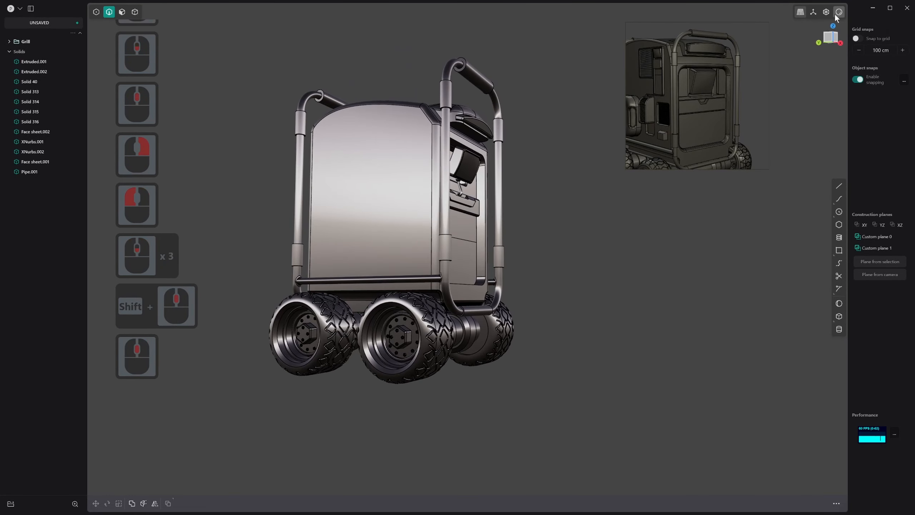
# Preview the robot in the glossy red material and compare it with the full reference image
pyautogui.rightClick(839, 11)
pyautogui.click(817, 43)
pyautogui.moveTo(605, 138); pyautogui.dragTo(535, 247, button='middle')
pyautogui.click(697, 114)
pyautogui.press('space')
pyautogui.scroll(1, 565, 146)
pyautogui.scroll(19, 535, 145)
pyautogui.keyDown('shift'); pyautogui.scroll(9, 529, 135); pyautogui.keyUp('shift')
pyautogui.scroll(-8, 464, 216)
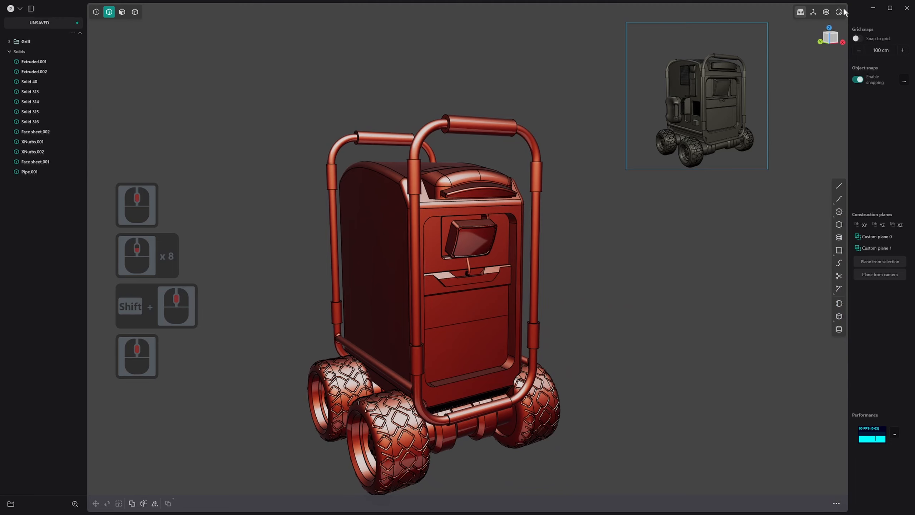
# Restore the default grey metallic viewport material
pyautogui.rightClick(843, 9)
pyautogui.rightClick(841, 11)
pyautogui.rightClick(842, 13)
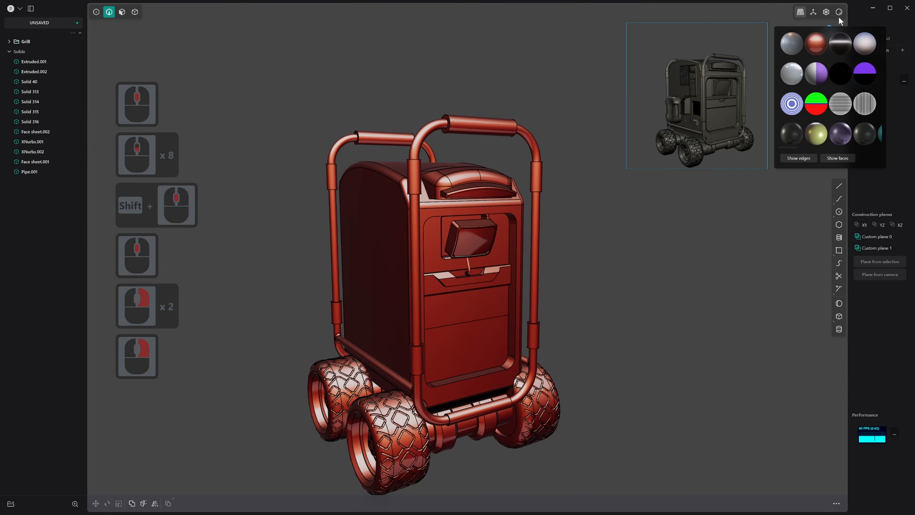
pyautogui.click(799, 46)
# Examine the lower door panels in the reference image and compare them with the modelled front panel
pyautogui.moveTo(645, 126); pyautogui.dragTo(523, 202, button='middle')
pyautogui.scroll(5, 714, 141)
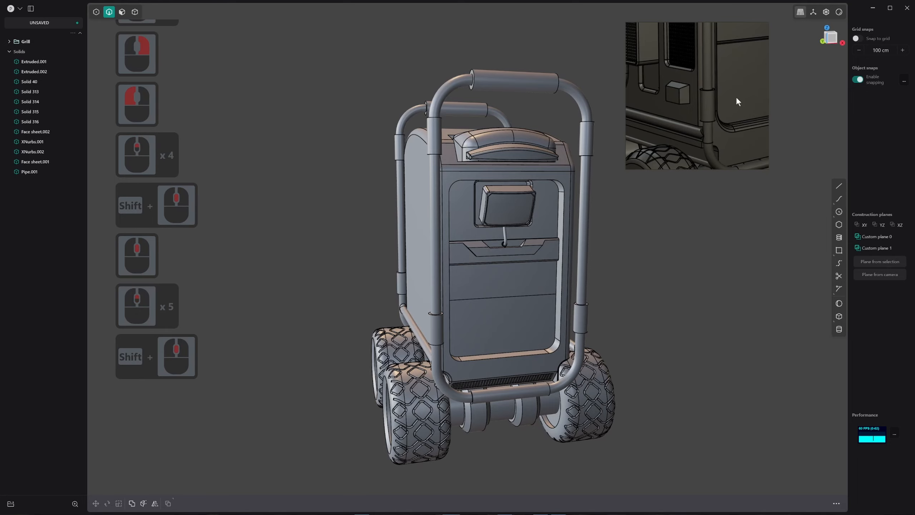
pyautogui.keyDown('shift'); pyautogui.moveTo(736, 96); pyautogui.dragTo(693, 126, button='middle'); pyautogui.keyUp('shift')
pyautogui.moveTo(694, 127)
pyautogui.mouseDown(button='middle')
pyautogui.moveTo(681, 135)
pyautogui.moveTo(701, 119)
pyautogui.mouseUp(button='middle')
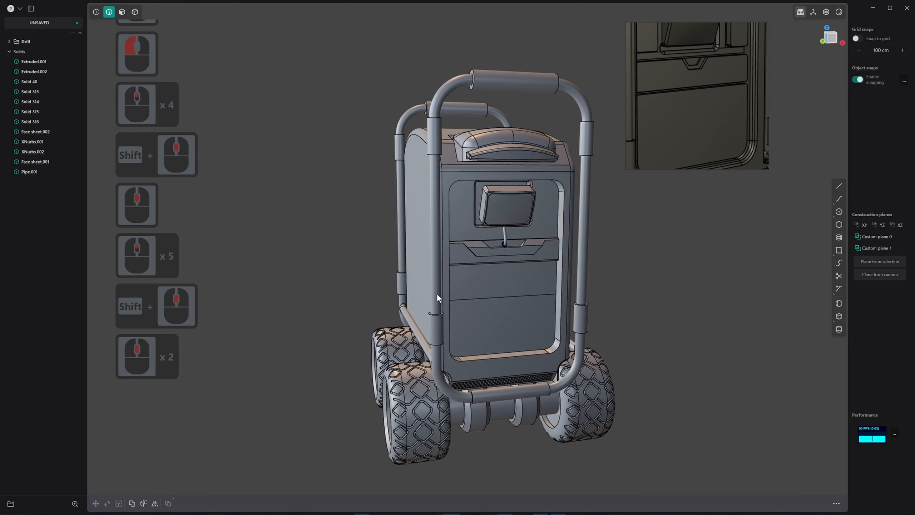
pyautogui.moveTo(438, 296); pyautogui.dragTo(406, 290, button='middle')
pyautogui.scroll(16, 554, 269)
pyautogui.moveTo(538, 278); pyautogui.dragTo(538, 293, button='middle')
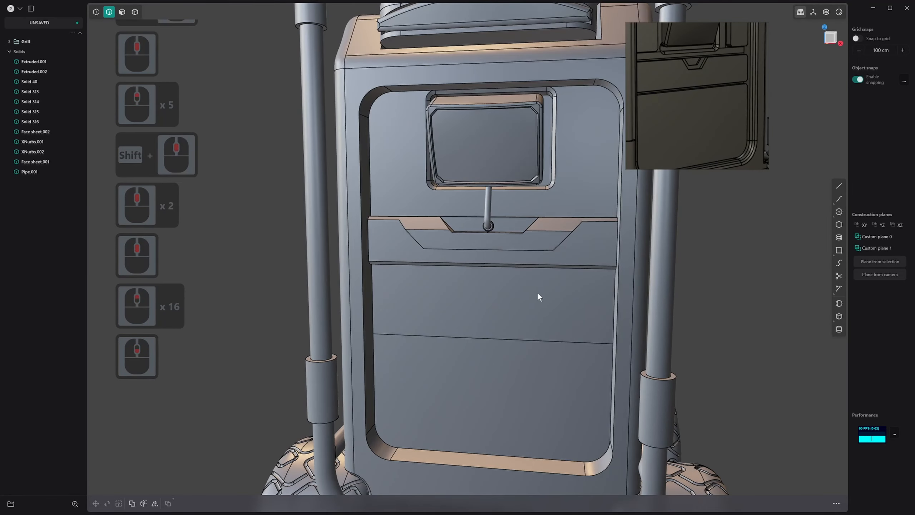
# Offset the outlines of the two lower door panel faces inward individually by about 2.93 cm
pyautogui.click(472, 314)
pyautogui.press('3')
pyautogui.click(479, 308)
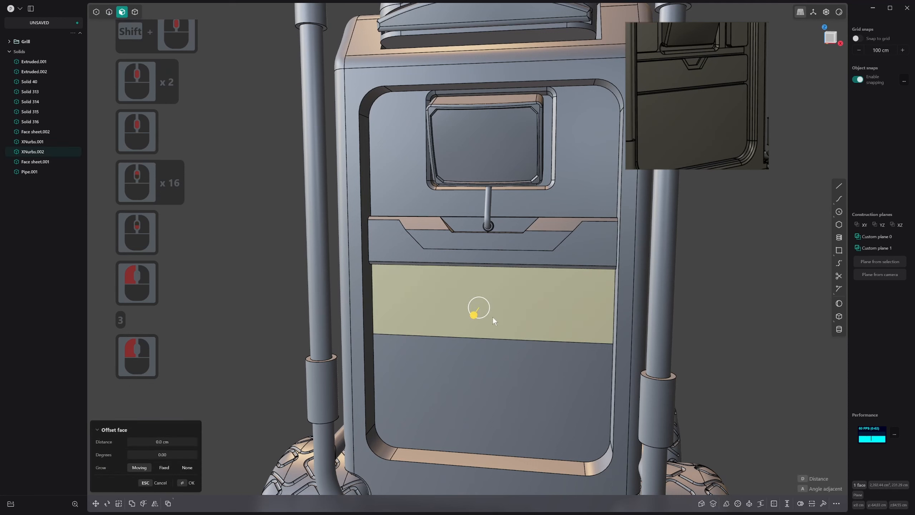
pyautogui.keyDown('shift'); pyautogui.click(485, 364); pyautogui.keyUp('shift')
pyautogui.press('o')
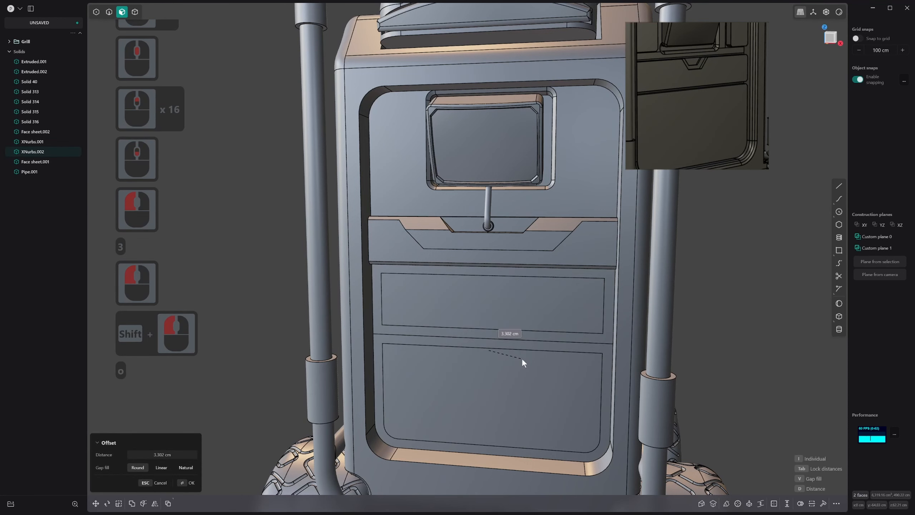
pyautogui.press('i')
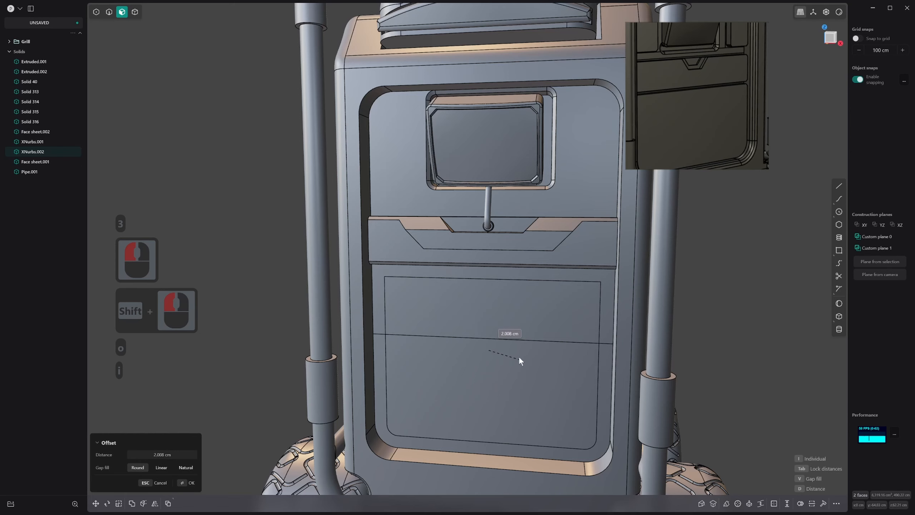
pyautogui.press('i')
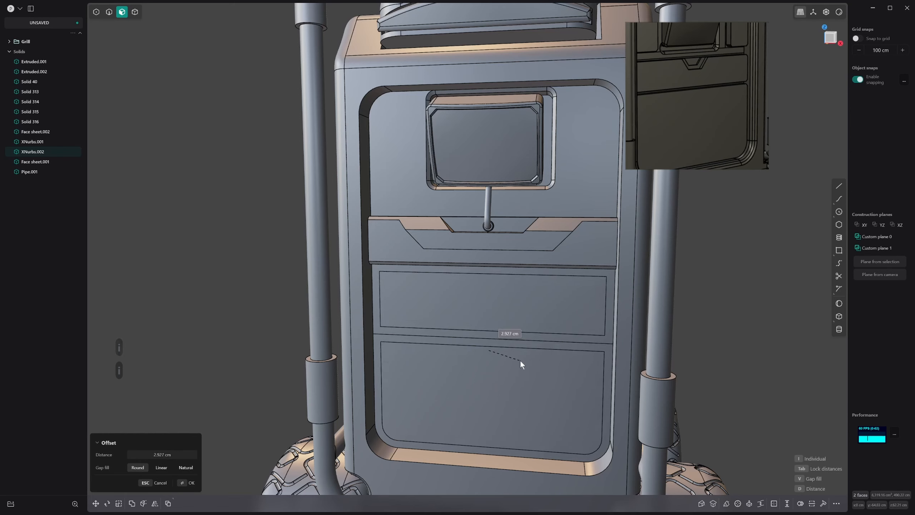
pyautogui.click(519, 358)
pyautogui.rightClick(520, 357)
# Try to offset the two inset faces of the lower door panels, and undo the change
pyautogui.press('3')
pyautogui.click(509, 308)
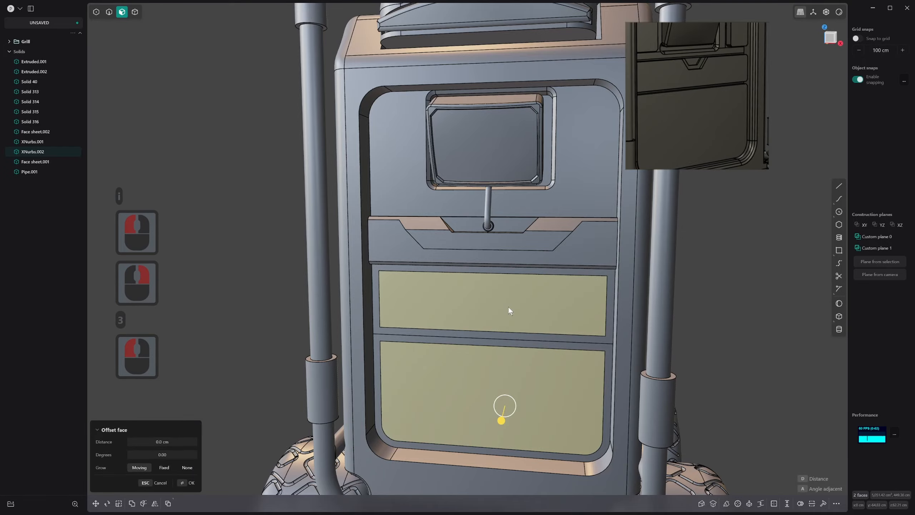
pyautogui.moveTo(508, 308); pyautogui.dragTo(525, 241, button='middle')
pyautogui.click(497, 317)
pyautogui.rightClick(497, 316)
pyautogui.scroll(11, 422, 266)
pyautogui.scroll(-2, 422, 266)
pyautogui.scroll(1, 500, 242)
pyautogui.hotkey('ctrl', 'z')
# Sketch a handle notch line from the upper inset panel's top edge, slanting parallel to the recess above and continuing towards the panel's centreline
pyautogui.moveTo(539, 296); pyautogui.dragTo(546, 305, button='middle')
pyautogui.moveTo(592, 316); pyautogui.dragTo(598, 324)
pyautogui.rightClick(598, 324)
pyautogui.moveTo(596, 323); pyautogui.dragTo(512, 309, button='middle')
pyautogui.moveTo(692, 287); pyautogui.dragTo(582, 287, button='middle')
pyautogui.moveTo(535, 266); pyautogui.dragTo(570, 271, button='middle')
pyautogui.press('1')
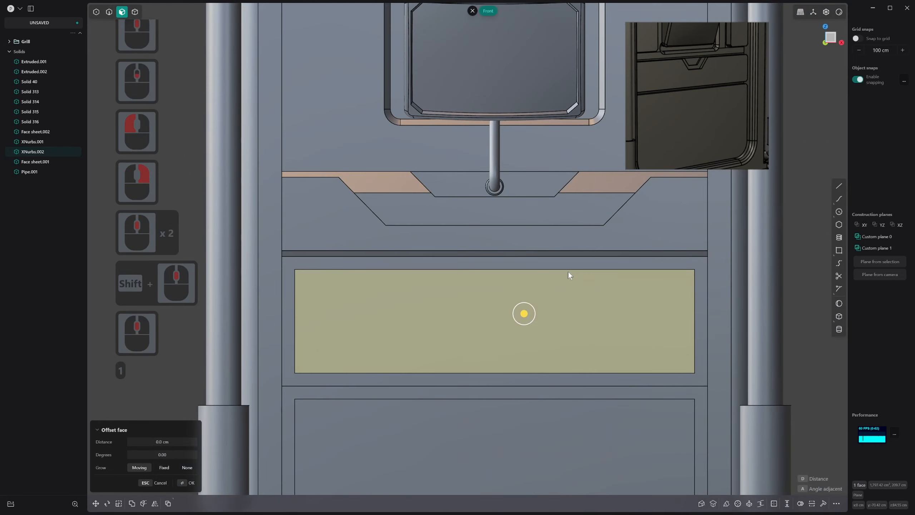
pyautogui.click(839, 186)
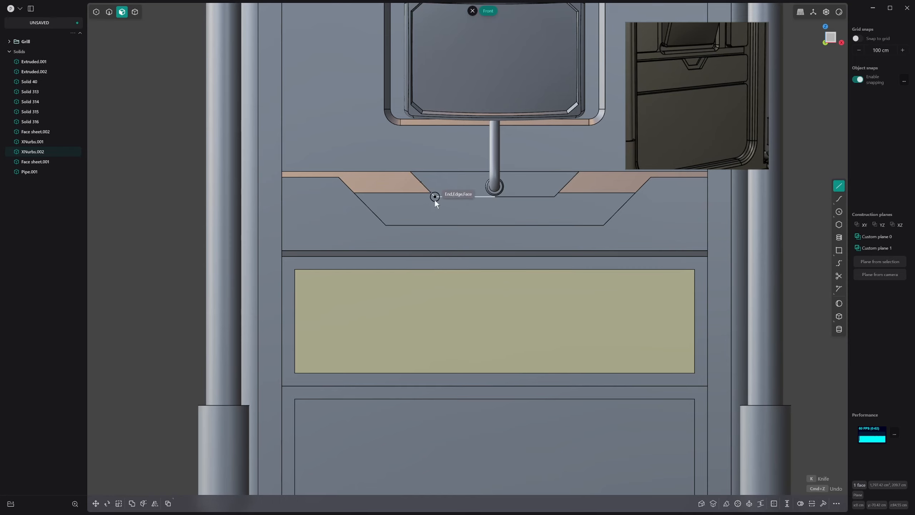
pyautogui.click(433, 270)
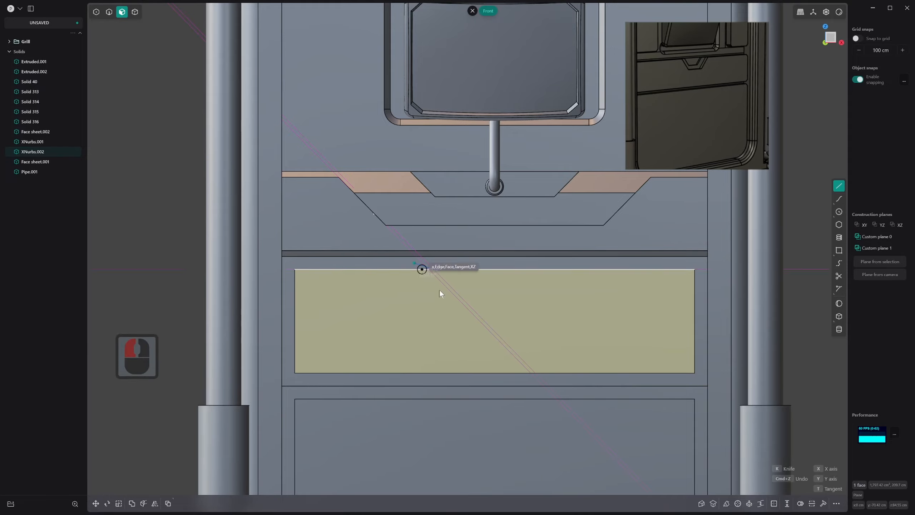
pyautogui.scroll(3, 465, 306)
pyautogui.scroll(8, 466, 309)
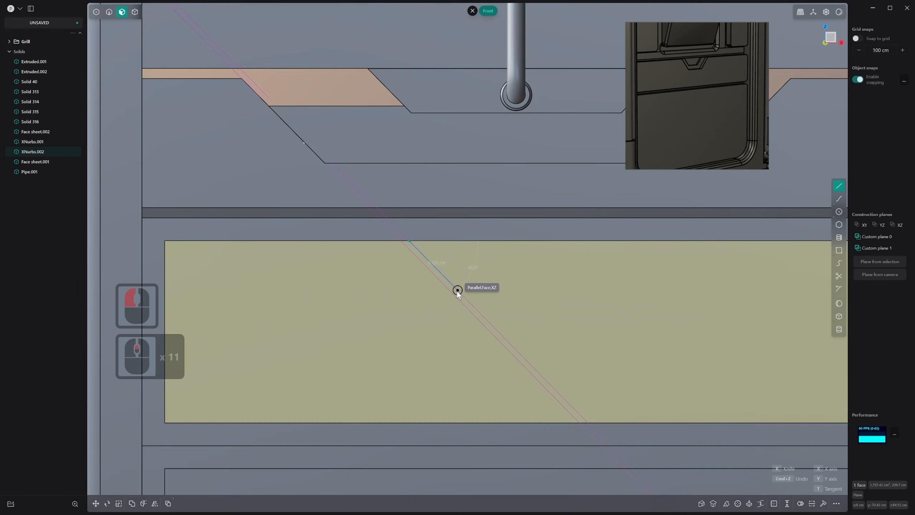
pyautogui.click(457, 290)
pyautogui.keyDown('shift'); pyautogui.moveTo(573, 294); pyautogui.dragTo(490, 293, button='middle'); pyautogui.keyUp('shift')
pyautogui.scroll(-2, 474, 289)
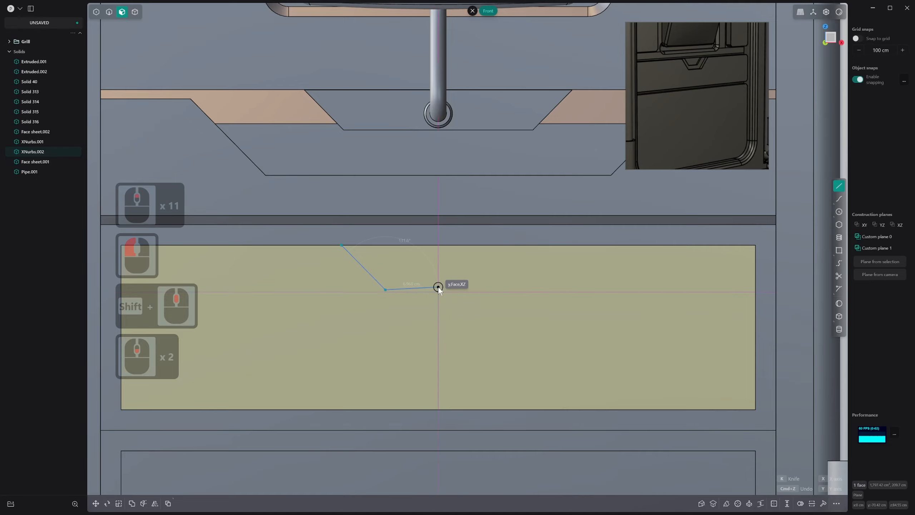
pyautogui.scroll(2, 438, 290)
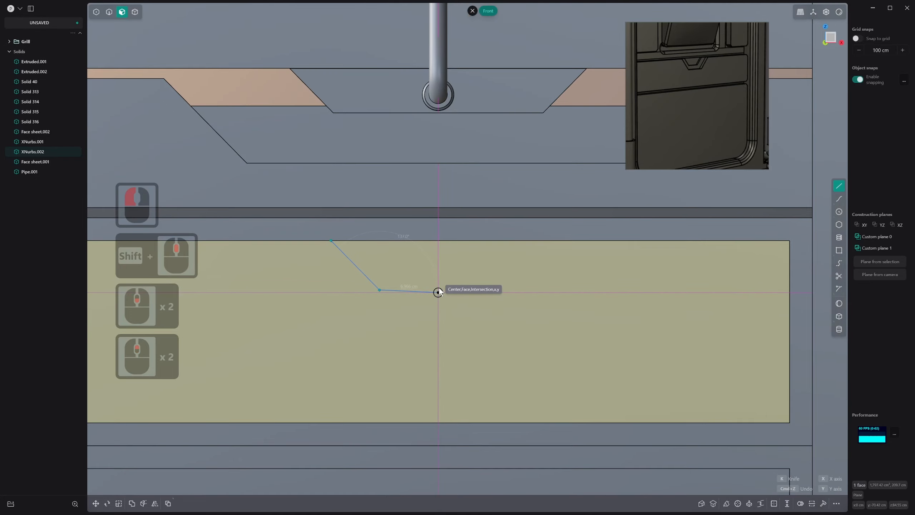
pyautogui.scroll(-5, 438, 291)
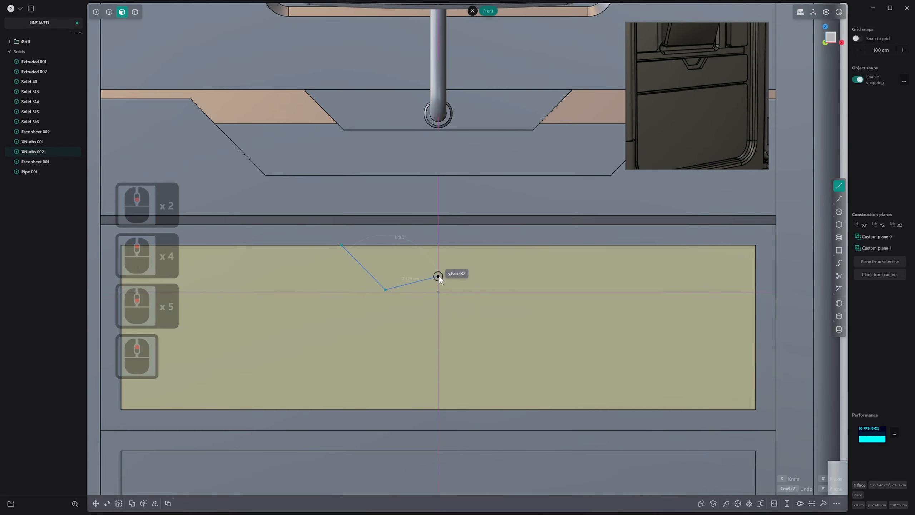
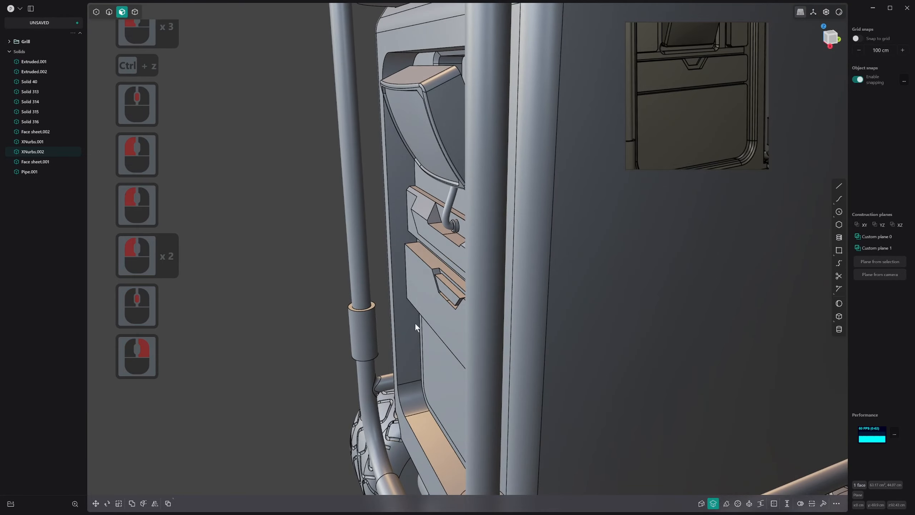
# Fillet the four corner edges of the upper drawer panel, leaving the handle notch's recessed face out of the selection
pyautogui.scroll(16, 415, 322)
pyautogui.moveTo(641, 220); pyautogui.dragTo(494, 158, button='middle')
pyautogui.scroll(3, 524, 223)
pyautogui.press('2')
pyautogui.scroll(-3, 376, 198)
pyautogui.moveTo(376, 197); pyautogui.dragTo(329, 169, button='middle')
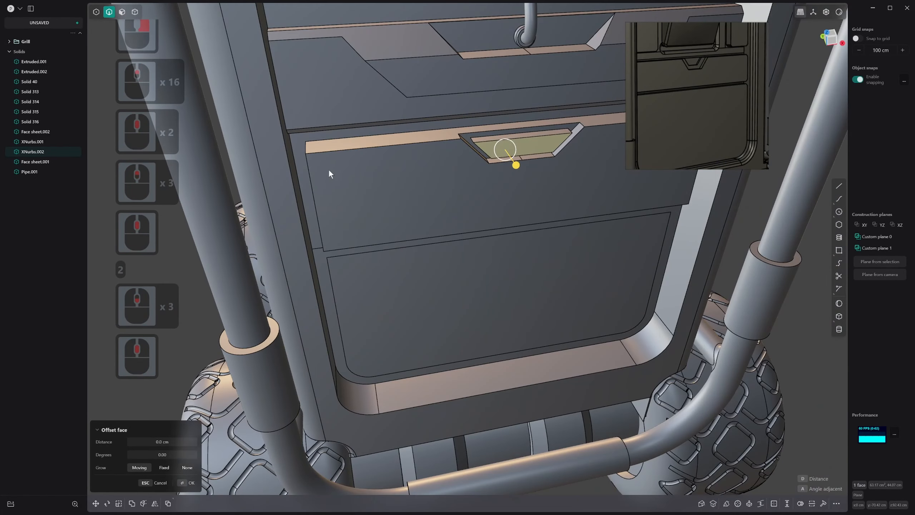
pyautogui.keyDown('shift'); pyautogui.click(305, 148); pyautogui.keyUp('shift')
pyautogui.moveTo(582, 153); pyautogui.dragTo(333, 158, button='middle')
pyautogui.moveTo(513, 153); pyautogui.dragTo(532, 142, button='middle')
pyautogui.keyDown('shift'); pyautogui.click(531, 142); pyautogui.keyUp('shift')
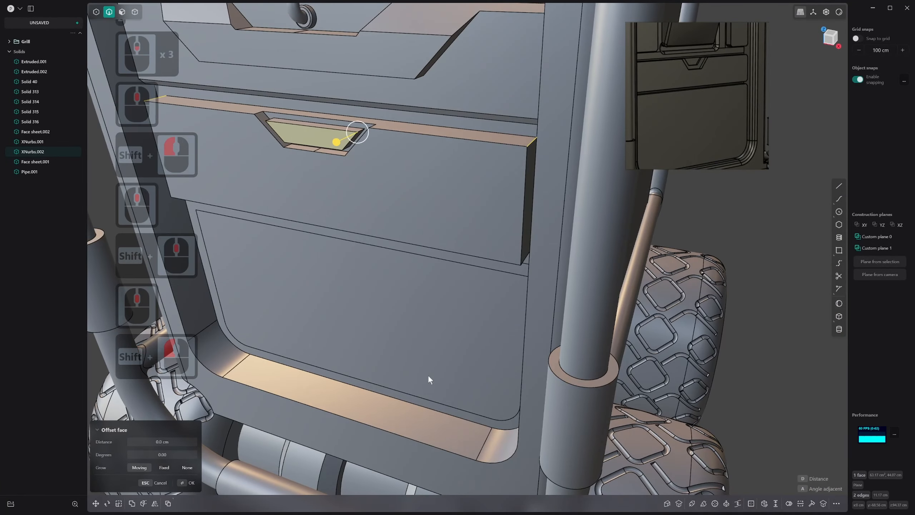
pyautogui.scroll(-1, 427, 375)
pyautogui.moveTo(428, 375); pyautogui.dragTo(500, 250, button='middle')
pyautogui.keyDown('shift'); pyautogui.click(518, 233); pyautogui.keyUp('shift')
pyautogui.keyDown('shift'); pyautogui.moveTo(339, 307); pyautogui.dragTo(374, 264, button='middle'); pyautogui.keyUp('shift')
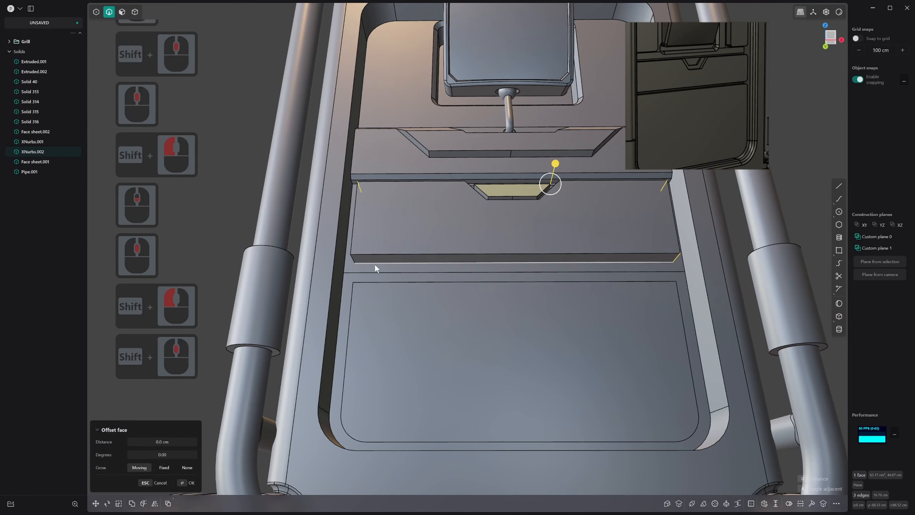
pyautogui.keyDown('shift'); pyautogui.click(354, 259); pyautogui.keyUp('shift')
pyautogui.moveTo(476, 167); pyautogui.dragTo(476, 164)
pyautogui.hotkey('ctrl', 'z')
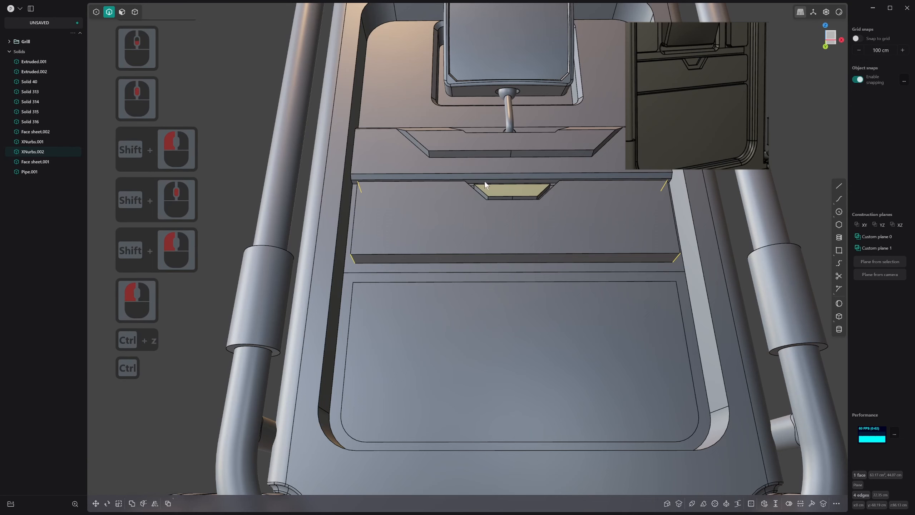
pyautogui.keyDown('ctrl'); pyautogui.click(570, 204); pyautogui.keyUp('ctrl')
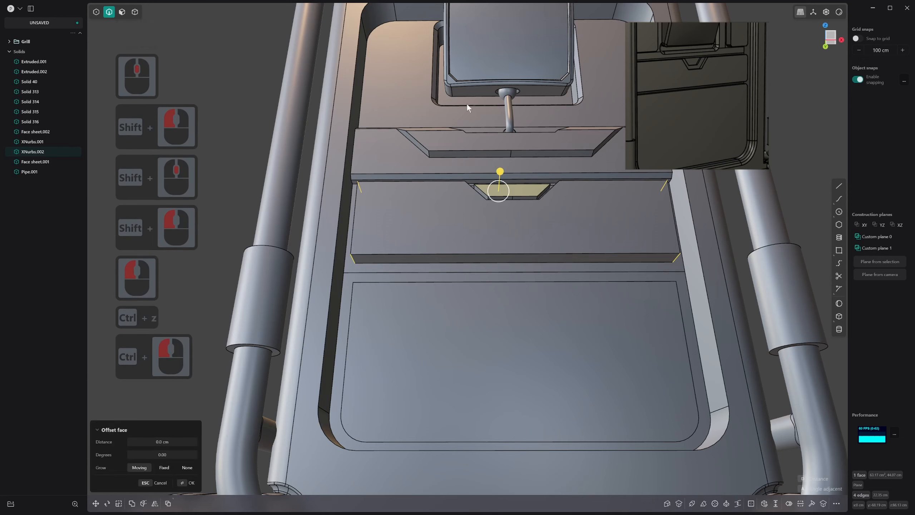
pyautogui.click(122, 12)
pyautogui.keyDown('ctrl'); pyautogui.click(512, 190); pyautogui.keyUp('ctrl')
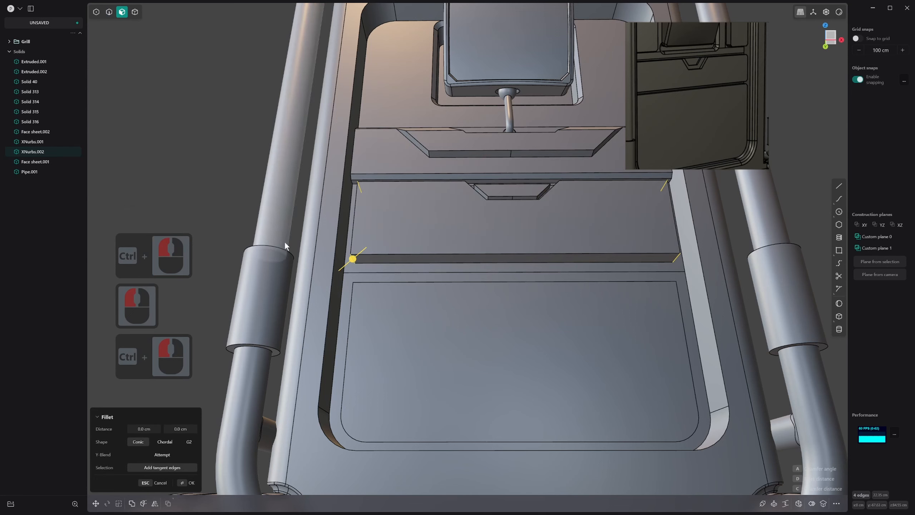
pyautogui.moveTo(353, 259)
pyautogui.mouseDown()
pyautogui.moveTo(361, 256)
pyautogui.moveTo(343, 268)
pyautogui.mouseUp()
pyautogui.rightClick(361, 264)
# Offset the upper drawer panel's front face together with its handle notch face inward by about 1.42 cm
pyautogui.moveTo(361, 264); pyautogui.dragTo(358, 240, button='middle')
pyautogui.press('3')
pyautogui.click(388, 221)
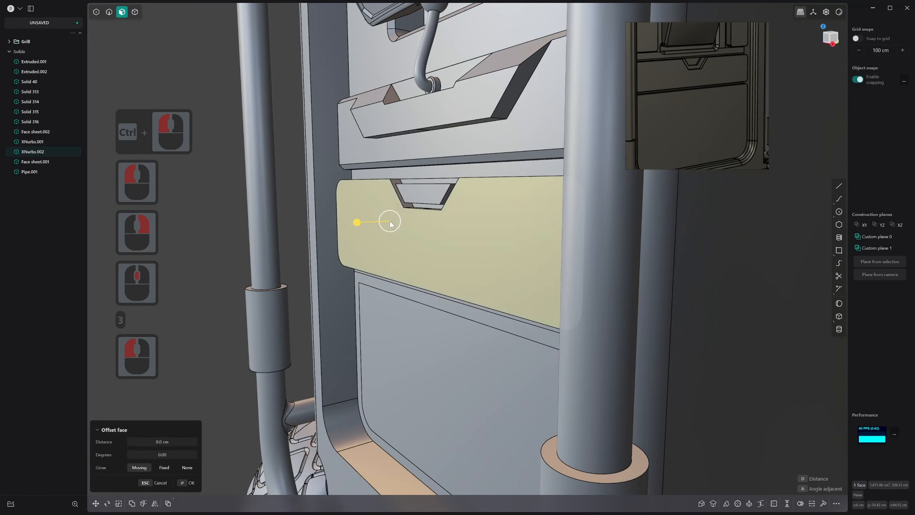
pyautogui.keyDown('shift'); pyautogui.click(419, 195); pyautogui.keyUp('shift')
pyautogui.moveTo(387, 196); pyautogui.dragTo(392, 197)
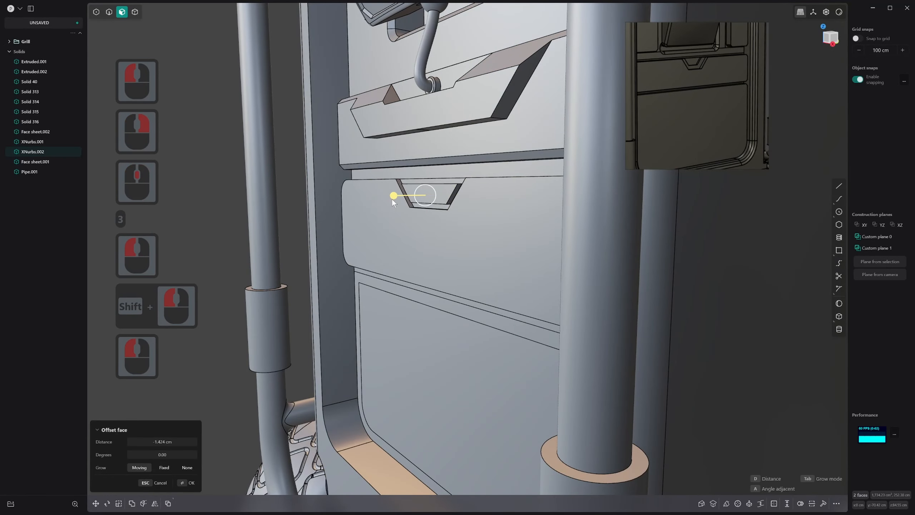
pyautogui.rightClick(392, 198)
# Try to offset the lower door panel's front face outward by about 0.98 cm, and undo the change
pyautogui.scroll(-6, 406, 344)
pyautogui.click(407, 342)
pyautogui.click(377, 350)
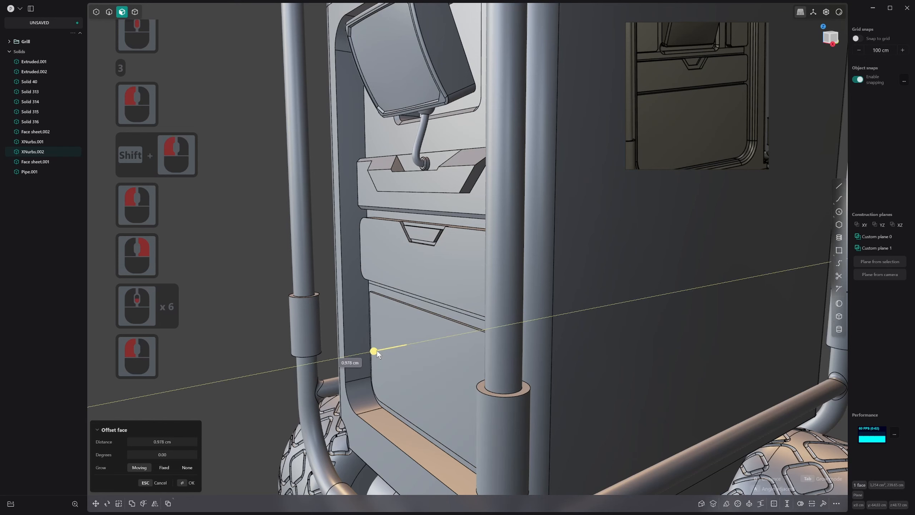
pyautogui.hotkey('ctrl', 'z')
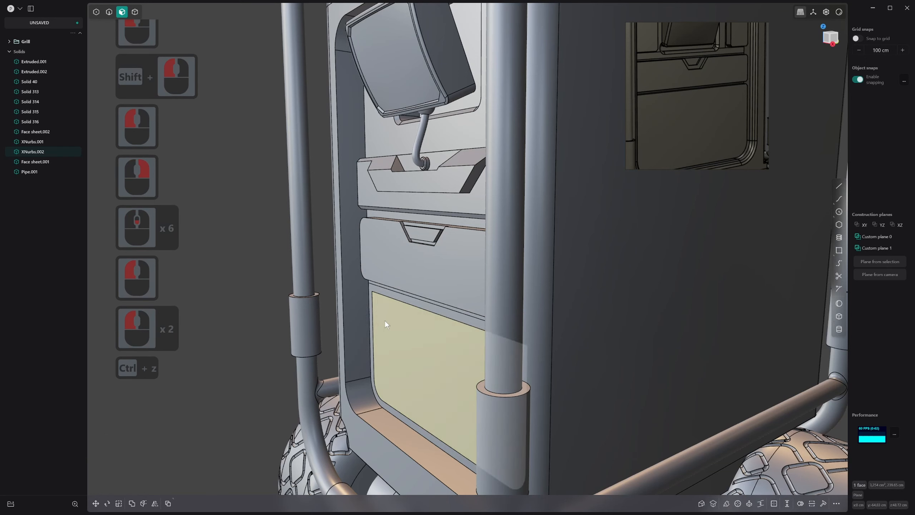
# Offset the lower door panel's face outward by about 2.05 cm, and match it to the upper drawer panel's front face
pyautogui.click(388, 319)
pyautogui.moveTo(357, 327); pyautogui.dragTo(353, 329)
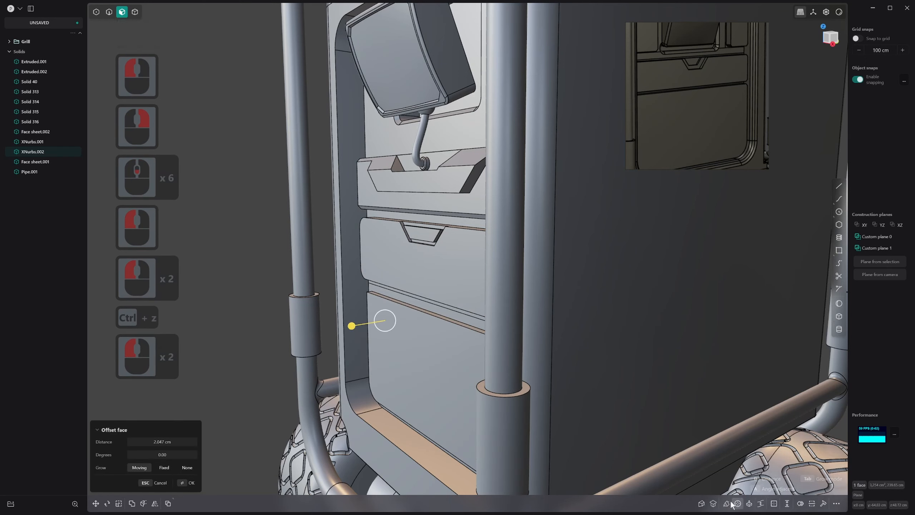
pyautogui.click(610, 414)
pyautogui.click(462, 291)
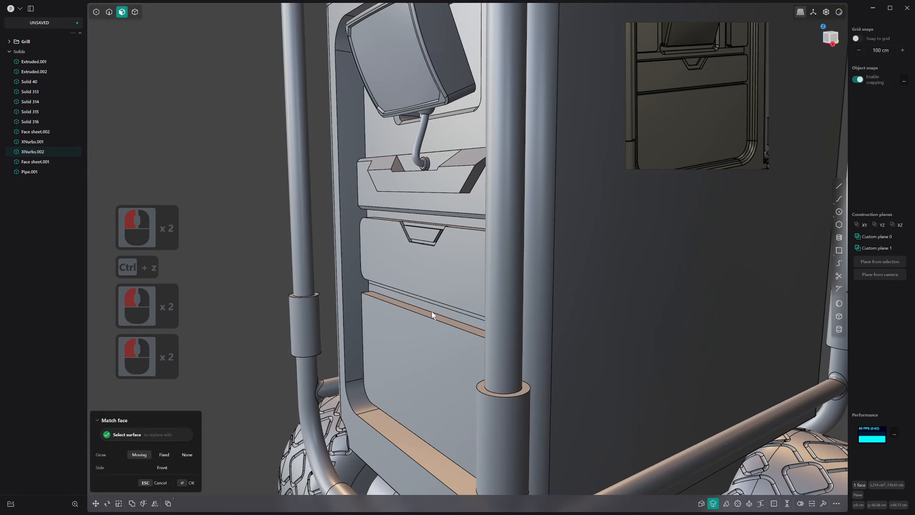
pyautogui.scroll(-1, 432, 311)
pyautogui.scroll(-5, 449, 336)
pyautogui.moveTo(432, 311); pyautogui.dragTo(448, 326, button='middle')
pyautogui.rightClick(447, 327)
# Fillet the two upper corner edges of the lower door panel by about 2.36 cm
pyautogui.scroll(2, 384, 309)
pyautogui.scroll(8, 384, 308)
pyautogui.moveTo(412, 280); pyautogui.dragTo(394, 289, button='middle')
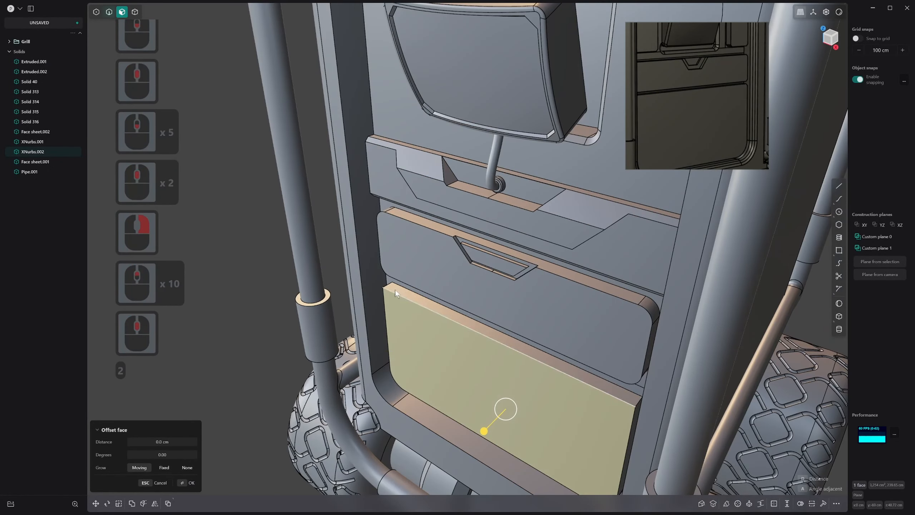
pyautogui.press('2')
pyautogui.click(390, 285)
pyautogui.scroll(-3, 633, 391)
pyautogui.moveTo(633, 392); pyautogui.dragTo(612, 370, button='middle')
pyautogui.keyDown('shift'); pyautogui.click(612, 371); pyautogui.keyUp('shift')
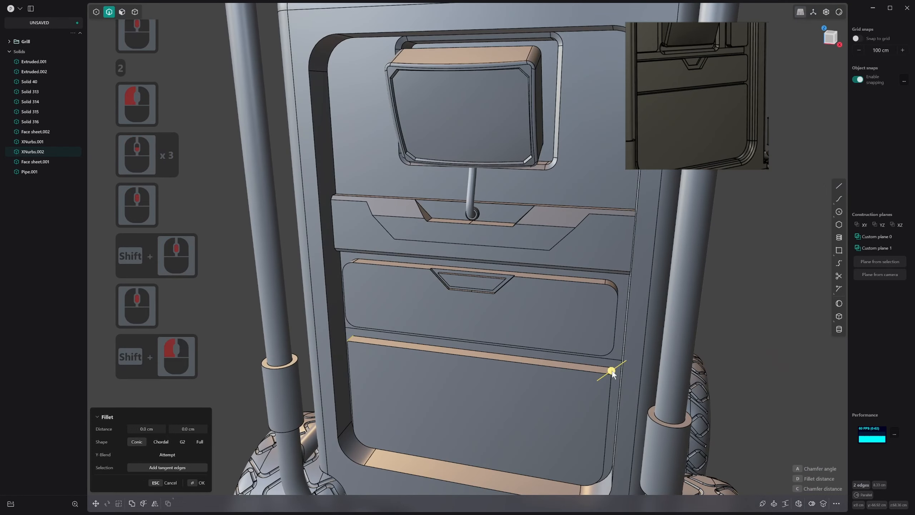
pyautogui.click(617, 369)
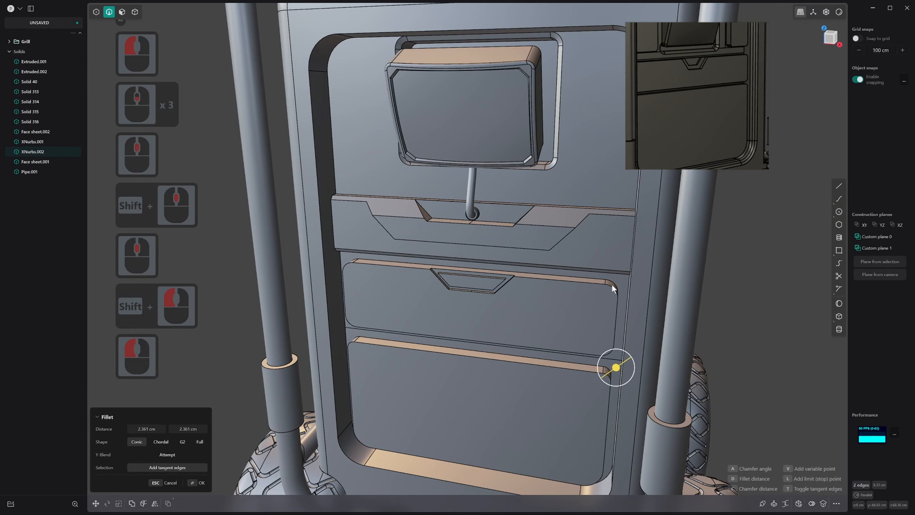
pyautogui.click(612, 284)
pyautogui.scroll(-1, 612, 283)
pyautogui.moveTo(612, 283); pyautogui.dragTo(579, 277, button='middle')
pyautogui.scroll(-3, 579, 277)
# Try to clear the leftover bracket-shaped edges on the body's back face by running Delete Redundant Topology on the body solid
pyautogui.scroll(-12, 580, 278)
pyautogui.rightClick(448, 387)
pyautogui.moveTo(448, 388); pyautogui.dragTo(518, 231, button='middle')
pyautogui.scroll(12, 519, 230)
pyautogui.keyDown('shift'); pyautogui.scroll(3, 519, 231); pyautogui.keyUp('shift')
pyautogui.keyDown('shift'); pyautogui.moveTo(519, 231); pyautogui.dragTo(540, 295, button='middle'); pyautogui.keyUp('shift')
pyautogui.scroll(-7, 540, 295)
pyautogui.moveTo(415, 253); pyautogui.dragTo(555, 345, button='middle')
pyautogui.scroll(-1, 555, 344)
pyautogui.keyDown('shift'); pyautogui.scroll(-1, 555, 344); pyautogui.keyUp('shift')
pyautogui.keyDown('shift'); pyautogui.moveTo(555, 344); pyautogui.dragTo(368, 320, button='middle'); pyautogui.keyUp('shift')
pyautogui.moveTo(367, 321); pyautogui.dragTo(431, 283, button='middle')
pyautogui.moveTo(195, 339); pyautogui.dragTo(266, 283, button='middle')
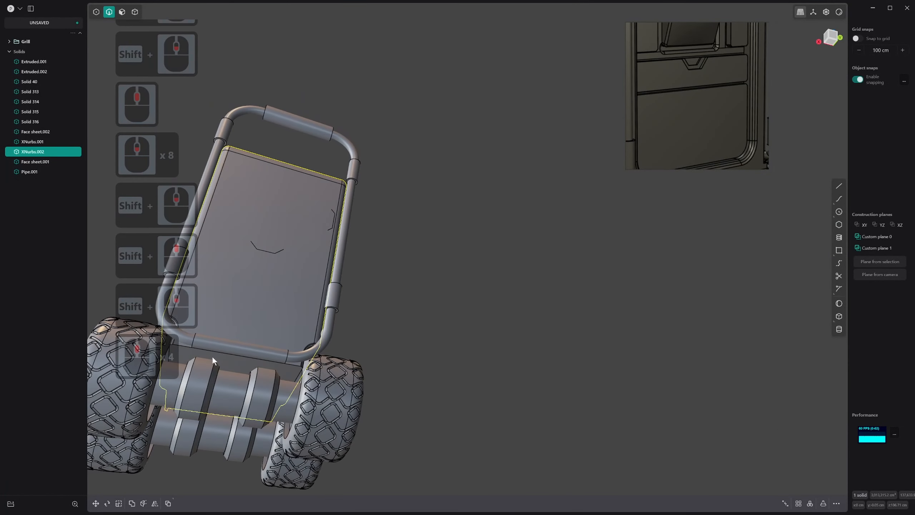
pyautogui.press('2')
pyautogui.press('2')
pyautogui.click(257, 247)
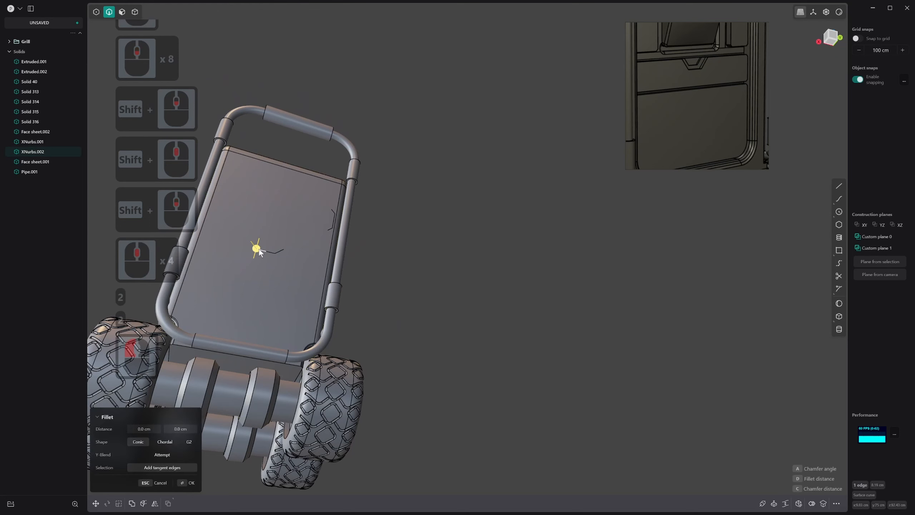
pyautogui.keyDown('shift'); pyautogui.click(266, 249); pyautogui.keyUp('shift')
pyautogui.keyDown('shift'); pyautogui.click(285, 252); pyautogui.keyUp('shift')
pyautogui.press('4')
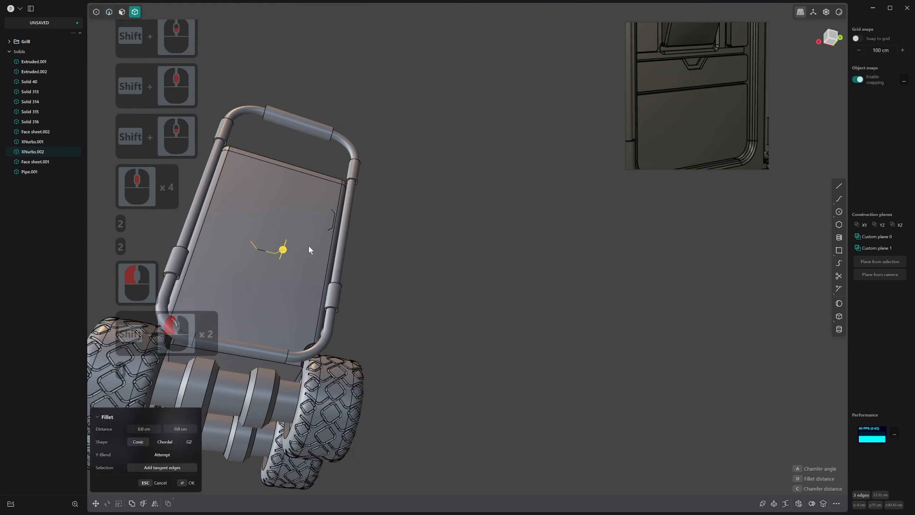
pyautogui.click(310, 244)
pyautogui.write('fred')
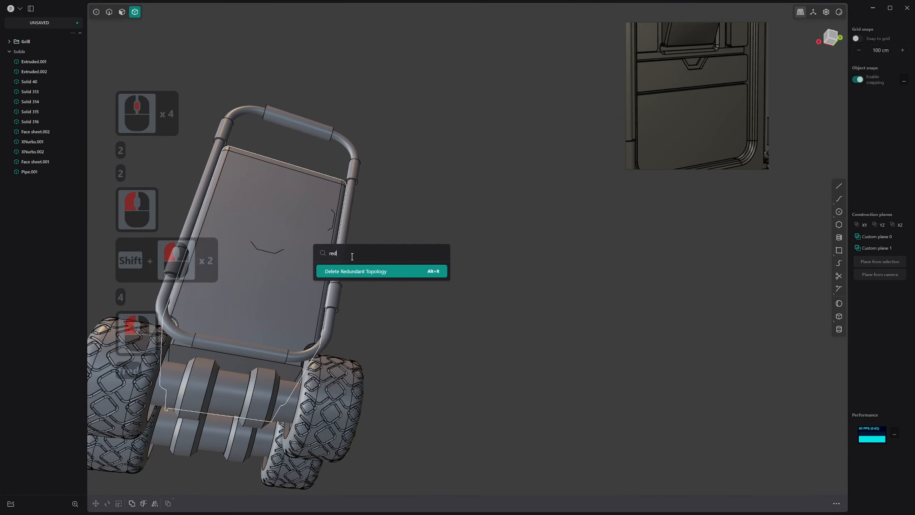
pyautogui.click(358, 269)
# Delete the leftover bracket-shaped edges in the middle of the body's back face
pyautogui.press('2')
pyautogui.click(265, 252)
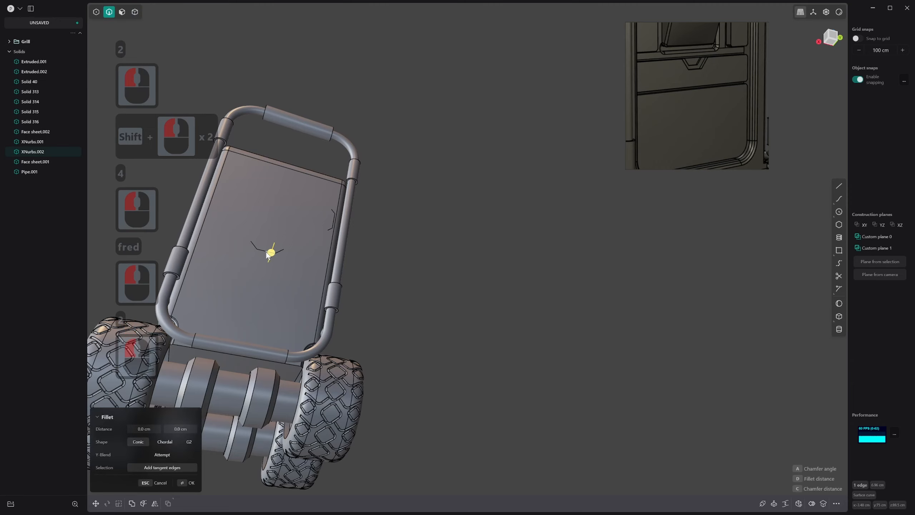
pyautogui.moveTo(277, 257); pyautogui.dragTo(289, 263)
pyautogui.moveTo(289, 263); pyautogui.dragTo(259, 249, button='middle')
pyautogui.click(267, 252)
pyautogui.scroll(10, 241, 253)
pyautogui.click(259, 248)
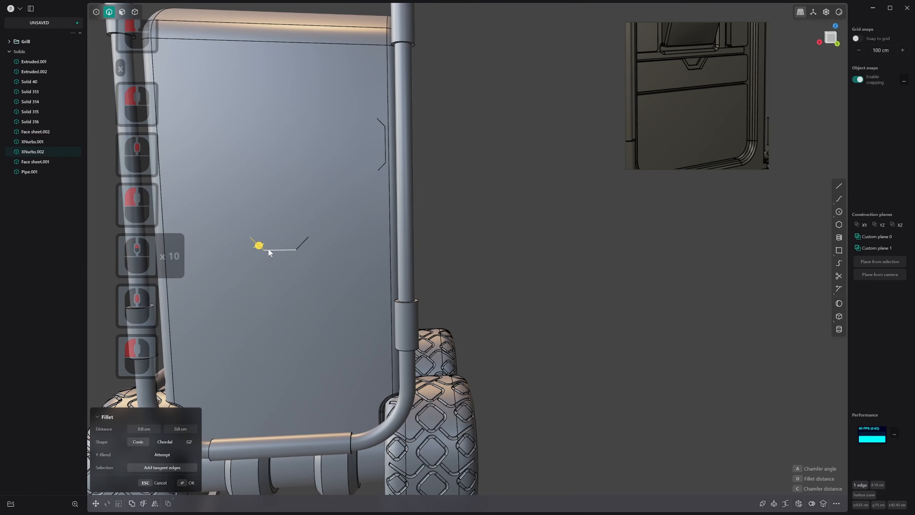
pyautogui.keyDown('shift'); pyautogui.click(283, 248); pyautogui.keyUp('shift')
pyautogui.press('x')
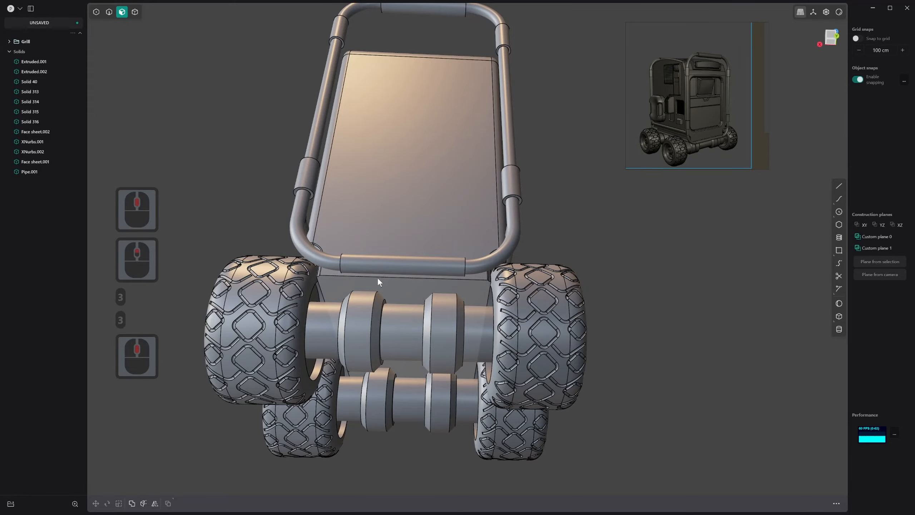
# Try to fillet the bottom edge of the body's back face by about 13 cm, and undo the change
pyautogui.click(382, 278)
pyautogui.moveTo(384, 271); pyautogui.dragTo(384, 282)
pyautogui.hotkey('ctrl', 'z')
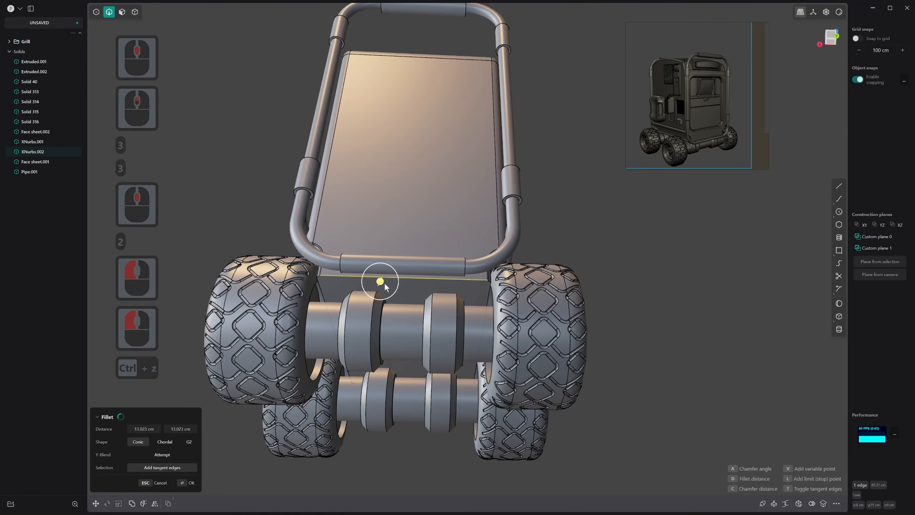
# Cut a horizontal edge across the lower part of the back face, just above the bottom bumper bar
pyautogui.moveTo(384, 283)
pyautogui.mouseDown(button='middle')
pyautogui.moveTo(442, 331)
pyautogui.moveTo(406, 327)
pyautogui.moveTo(374, 289)
pyautogui.mouseUp(button='middle')
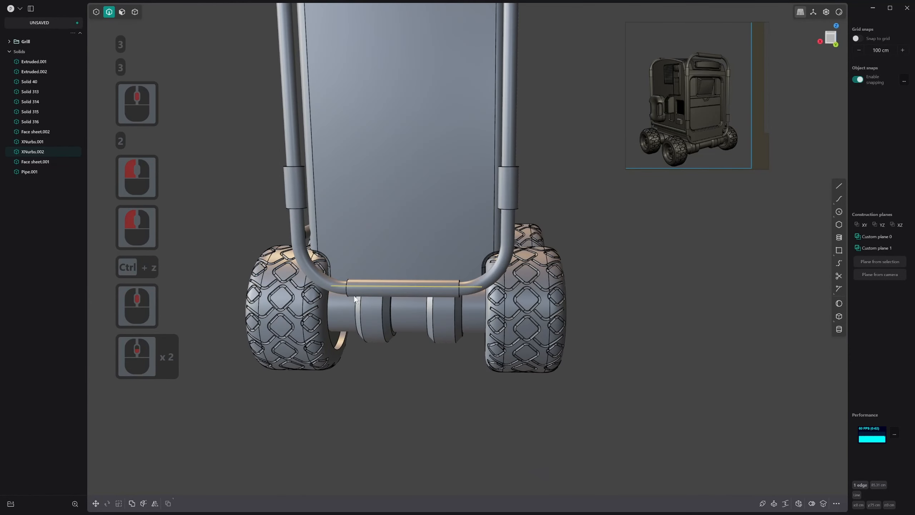
pyautogui.hotkey('ctrl', 'r')
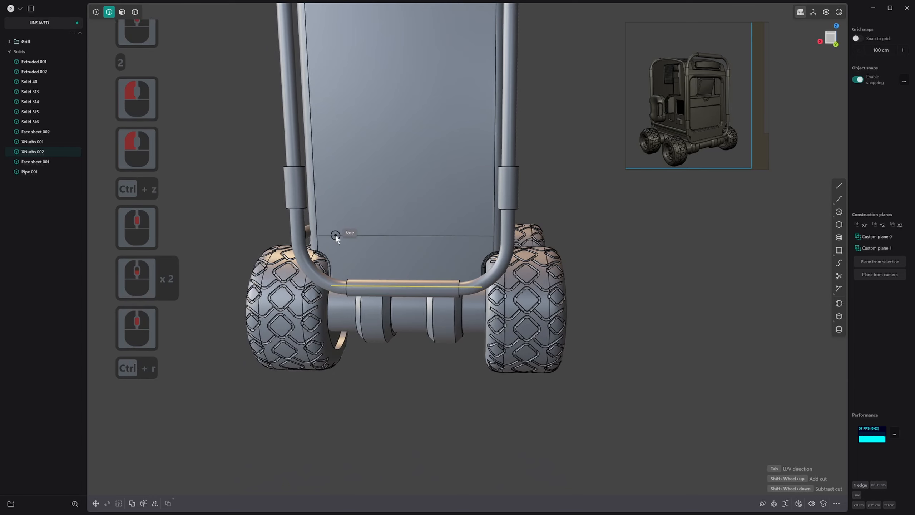
pyautogui.click(359, 238)
pyautogui.rightClick(385, 252)
# Try to rotate the back face's lower strip about a relocated pivot, and undo the rotation
pyautogui.press('3')
pyautogui.click(384, 253)
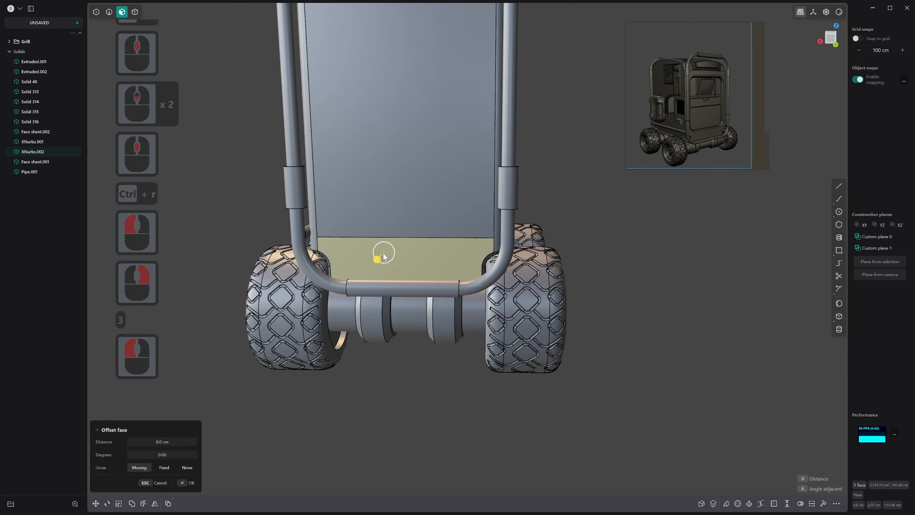
pyautogui.moveTo(383, 253); pyautogui.dragTo(347, 265, button='middle')
pyautogui.press('r')
pyautogui.press('v')
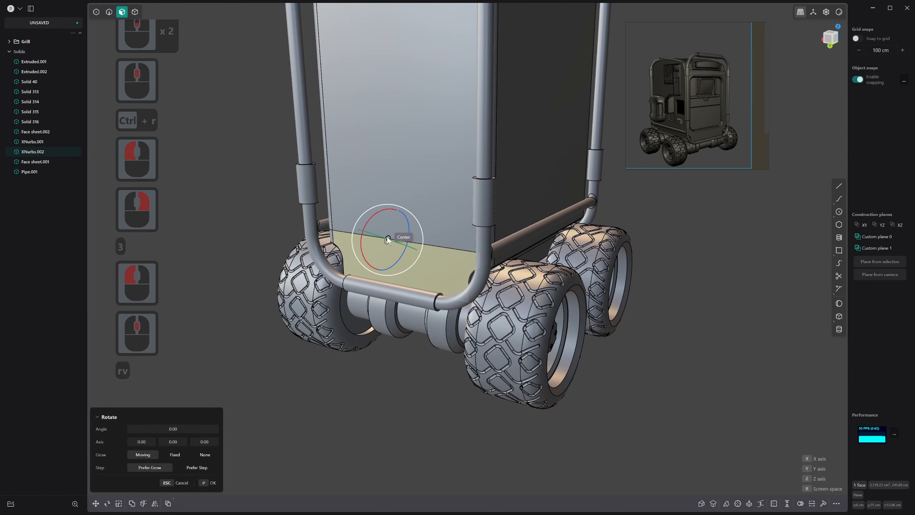
pyautogui.click(397, 238)
pyautogui.moveTo(381, 231); pyautogui.dragTo(389, 220)
pyautogui.hotkey('ctrl', 'z')
# Offset the outline of the back face's lower strip inward by about 2.49 cm
pyautogui.moveTo(382, 247); pyautogui.dragTo(428, 269, button='middle')
pyautogui.click(403, 253)
pyautogui.scroll(2, 386, 275)
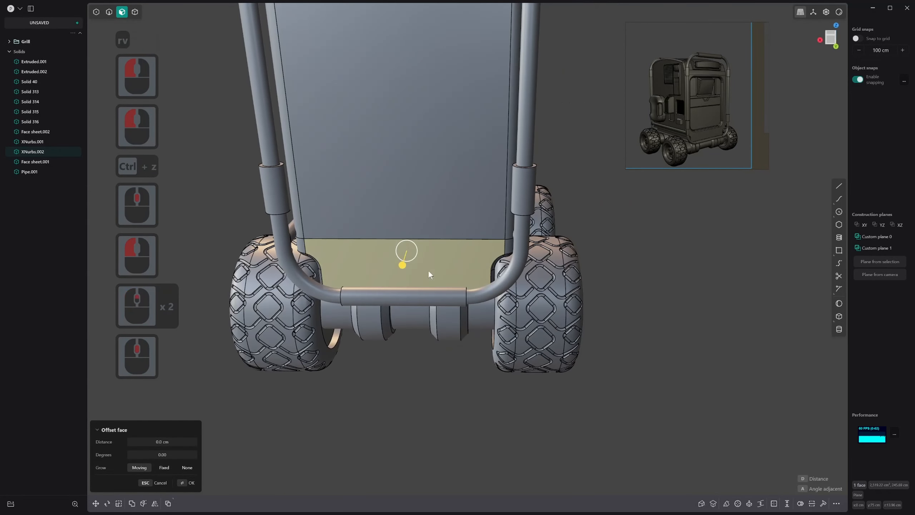
pyautogui.scroll(-1, 427, 270)
pyautogui.press('o')
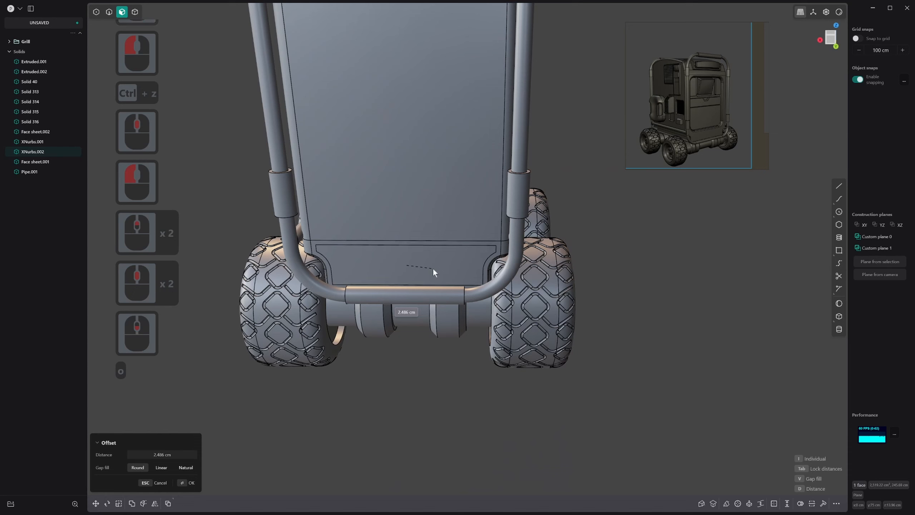
pyautogui.click(434, 268)
pyautogui.rightClick(433, 268)
# Offset the inset face on the lower back strip outward to form a raised panel
pyautogui.click(390, 258)
pyautogui.moveTo(391, 259); pyautogui.dragTo(394, 273)
pyautogui.rightClick(394, 273)
# Try a 1.087 cm fillet with the Full shape on the raised back panel's two upper corner edges, and undo it
pyautogui.moveTo(394, 274); pyautogui.dragTo(359, 234, button='middle')
pyautogui.press('2')
pyautogui.click(312, 247)
pyautogui.scroll(6, 485, 228)
pyautogui.scroll(7, 485, 228)
pyautogui.moveTo(464, 217); pyautogui.dragTo(477, 260, button='middle')
pyautogui.keyDown('shift'); pyautogui.click(467, 228); pyautogui.keyUp('shift')
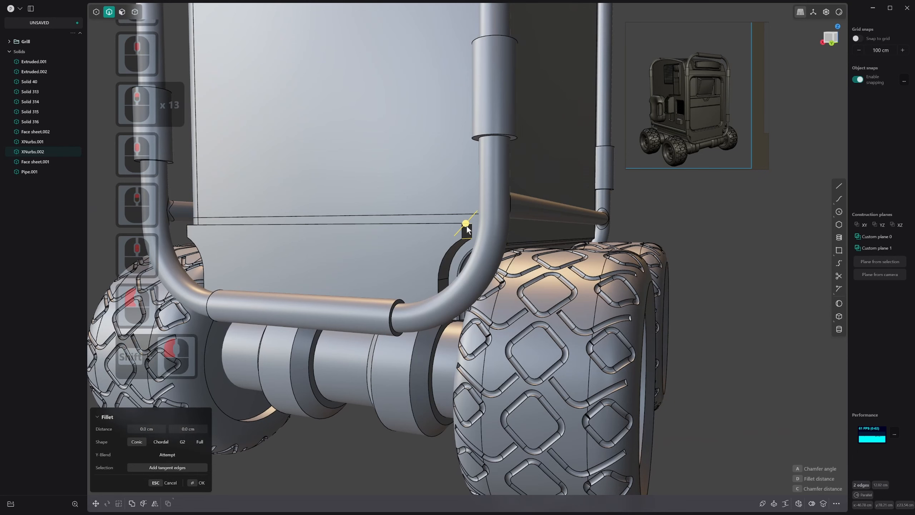
pyautogui.moveTo(467, 226); pyautogui.dragTo(469, 222)
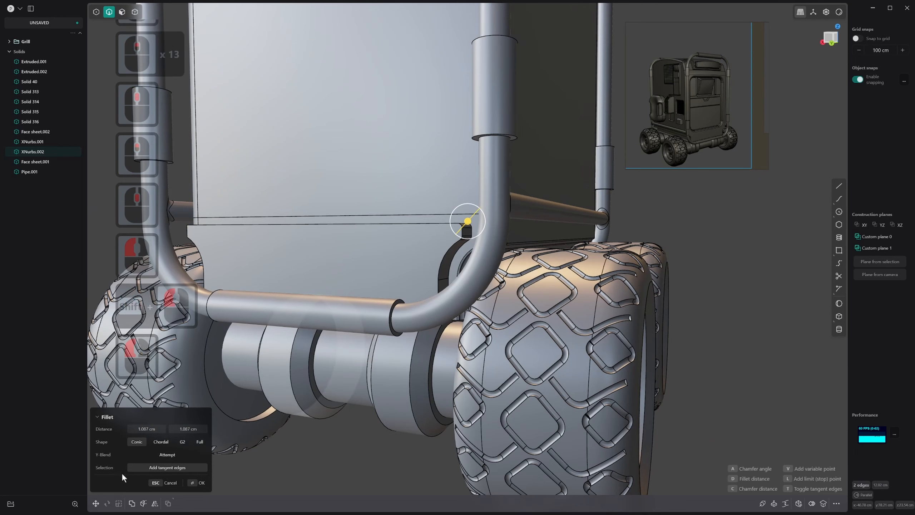
pyautogui.click(197, 443)
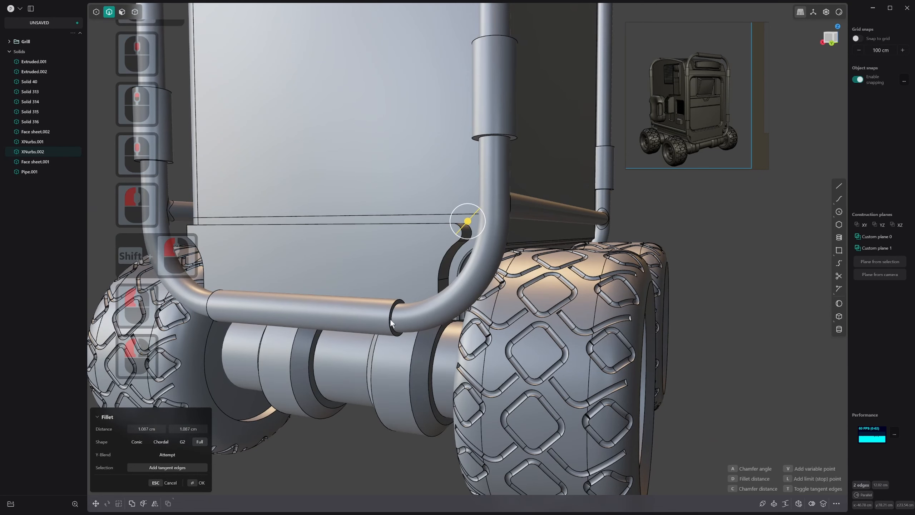
pyautogui.scroll(-1, 391, 320)
pyautogui.moveTo(392, 320); pyautogui.dragTo(408, 306, button='middle')
pyautogui.hotkey('ctrl', 'z')
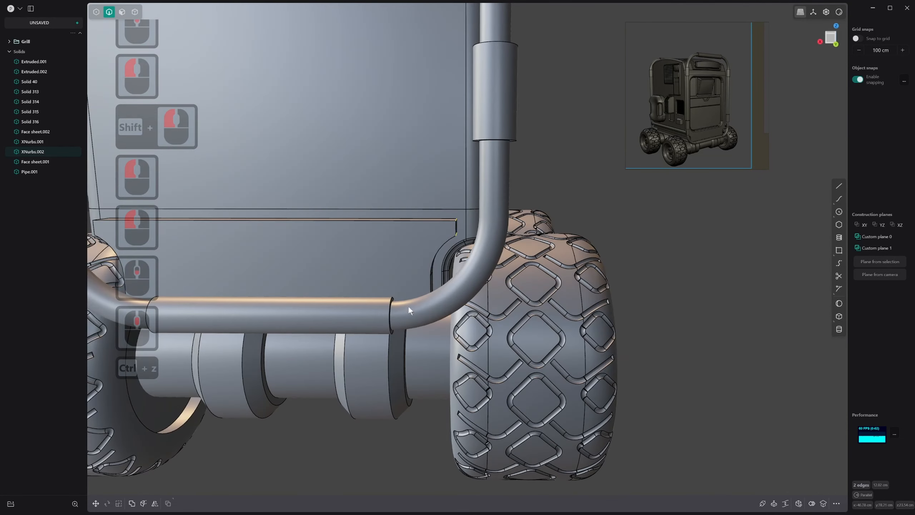
# Add the remaining upper edges of the raised back panel to the selected corner edges and fillet them
pyautogui.keyDown('shift'); pyautogui.click(455, 220); pyautogui.keyUp('shift')
pyautogui.moveTo(286, 288); pyautogui.dragTo(432, 283, button='middle')
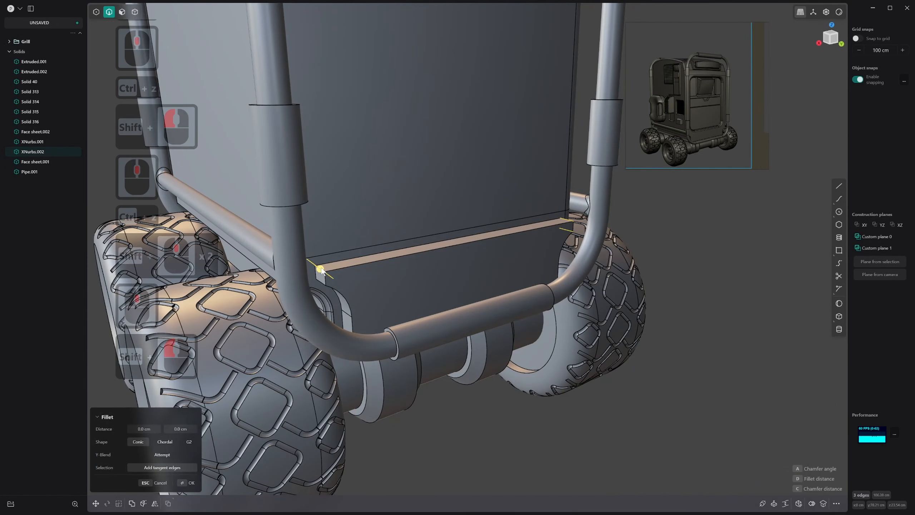
pyautogui.keyDown('shift'); pyautogui.click(318, 280); pyautogui.keyUp('shift')
pyautogui.moveTo(319, 280); pyautogui.dragTo(324, 281)
pyautogui.rightClick(324, 280)
pyautogui.moveTo(324, 281); pyautogui.dragTo(376, 283, button='middle')
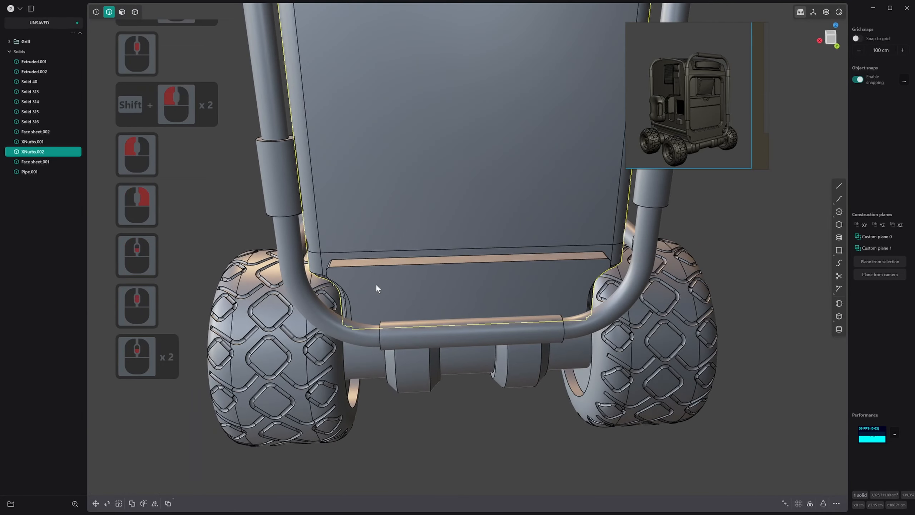
# Examine the raised lower back panel, the body's side and its front panels from several angles
pyautogui.press('3')
pyautogui.click(390, 269)
pyautogui.scroll(-15, 421, 290)
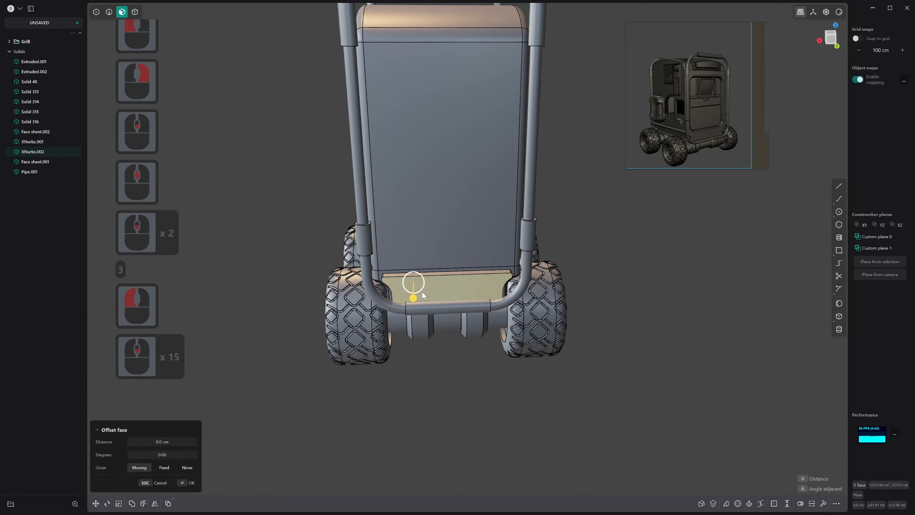
pyautogui.keyDown('shift'); pyautogui.moveTo(415, 344); pyautogui.dragTo(244, 316, button='middle'); pyautogui.keyUp('shift')
pyautogui.scroll(-1, 441, 313)
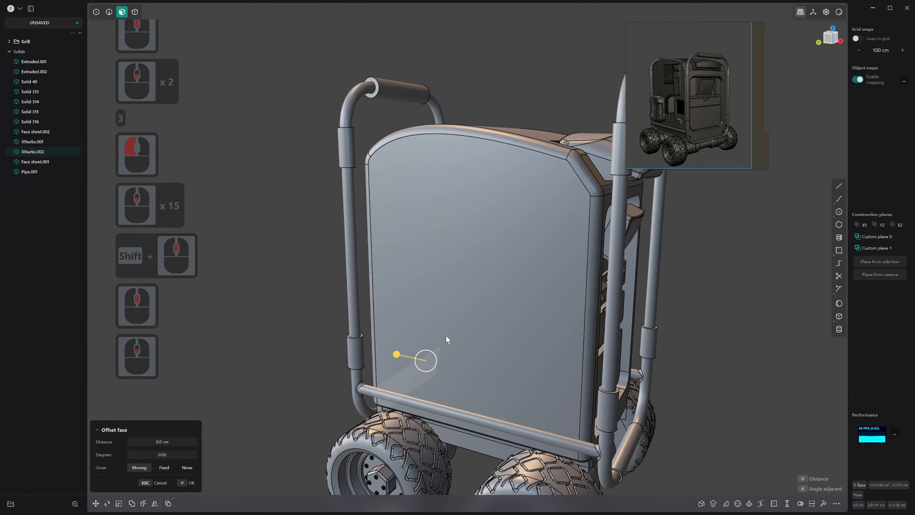
pyautogui.scroll(-3, 457, 333)
pyautogui.moveTo(446, 336); pyautogui.dragTo(369, 320, button='middle')
pyautogui.scroll(-2, 486, 362)
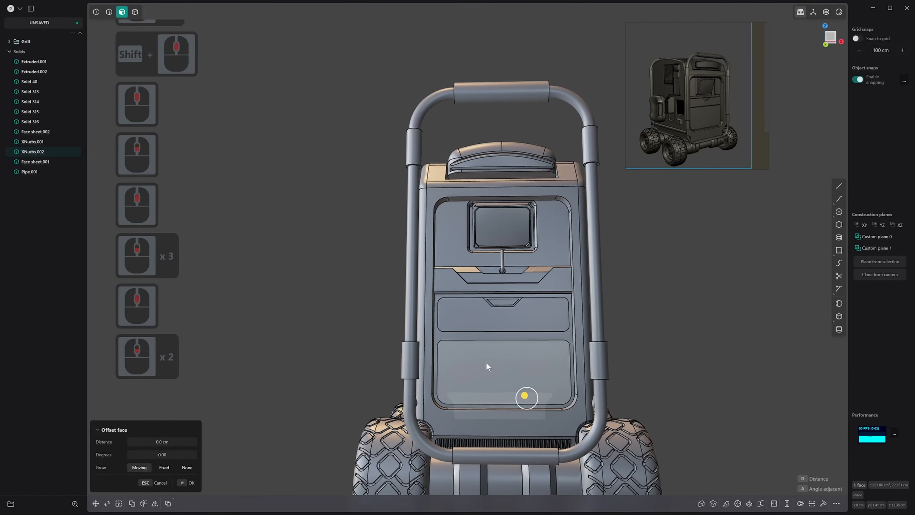
pyautogui.moveTo(497, 372); pyautogui.dragTo(536, 379, button='middle')
pyautogui.click(676, 310)
pyautogui.scroll(4, 526, 348)
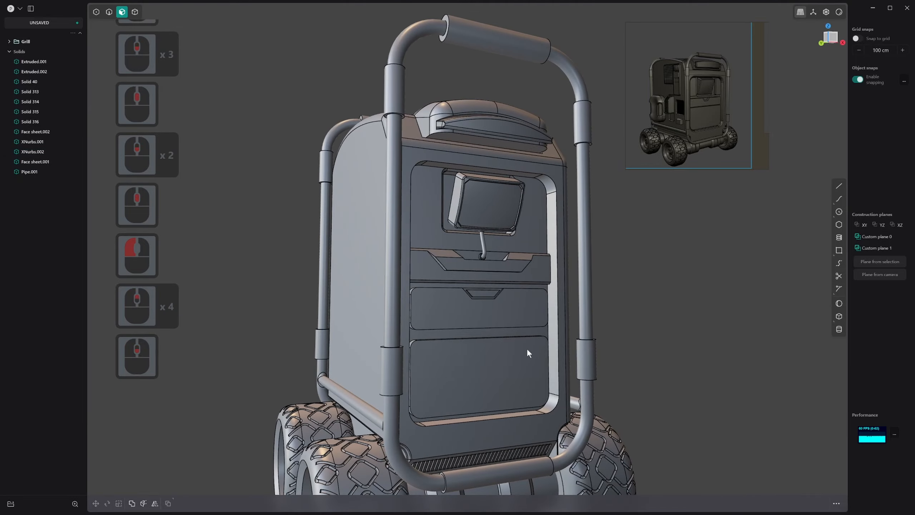
pyautogui.moveTo(526, 347); pyautogui.dragTo(459, 356, button='middle')
pyautogui.moveTo(413, 314); pyautogui.dragTo(505, 318, button='middle')
pyautogui.keyDown('shift'); pyautogui.scroll(1, 505, 321); pyautogui.keyUp('shift')
pyautogui.keyDown('shift'); pyautogui.scroll(-1, 499, 327); pyautogui.keyUp('shift')
pyautogui.keyDown('shift'); pyautogui.moveTo(491, 352); pyautogui.dragTo(483, 323, button='middle'); pyautogui.keyUp('shift')
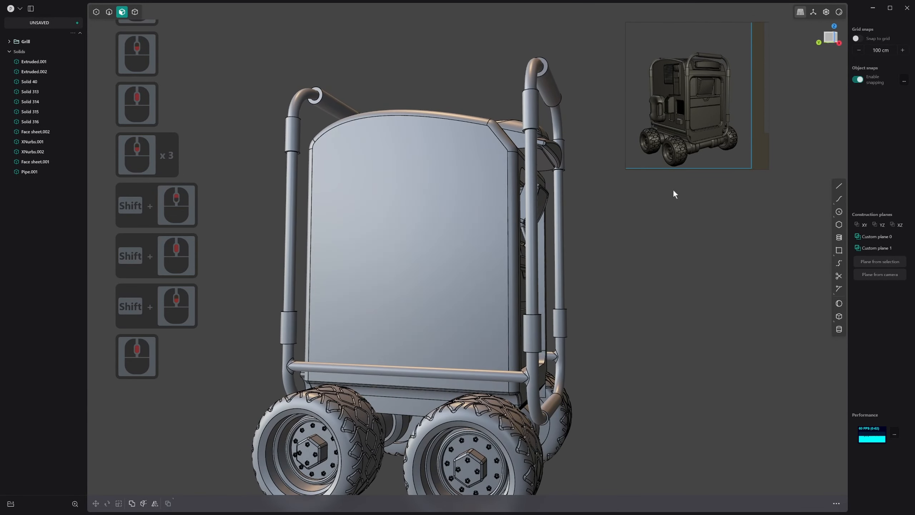
# Try to offset the lower front door panel's outline inward by about 2.95 cm and offset the resulting inner face
pyautogui.scroll(8, 723, 136)
pyautogui.moveTo(707, 124); pyautogui.dragTo(721, 138, button='middle')
pyautogui.scroll(-4, 711, 123)
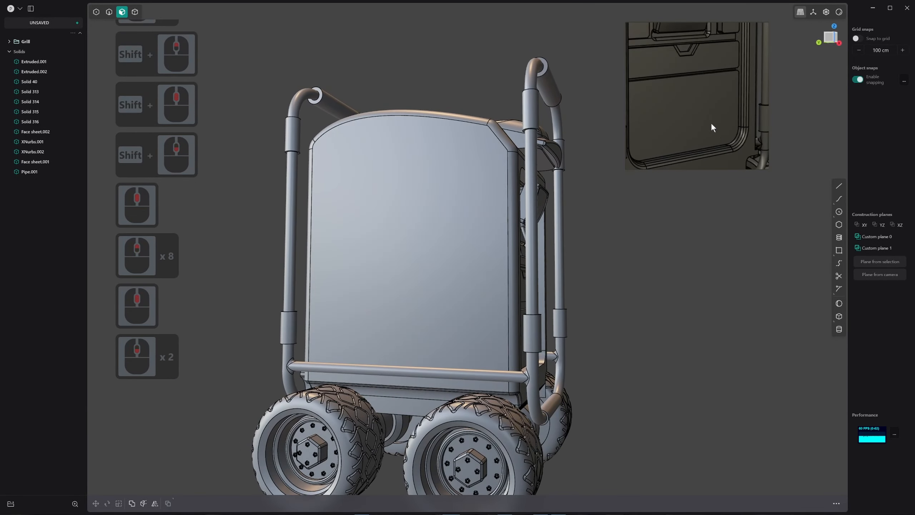
pyautogui.moveTo(577, 173); pyautogui.dragTo(417, 197, button='middle')
pyautogui.scroll(2, 617, 335)
pyautogui.moveTo(618, 335); pyautogui.dragTo(551, 359, button='middle')
pyautogui.scroll(1, 591, 326)
pyautogui.click(599, 320)
pyautogui.scroll(1, 599, 320)
pyautogui.moveTo(599, 321); pyautogui.dragTo(586, 336, button='middle')
pyautogui.scroll(-1, 586, 337)
pyautogui.press('o')
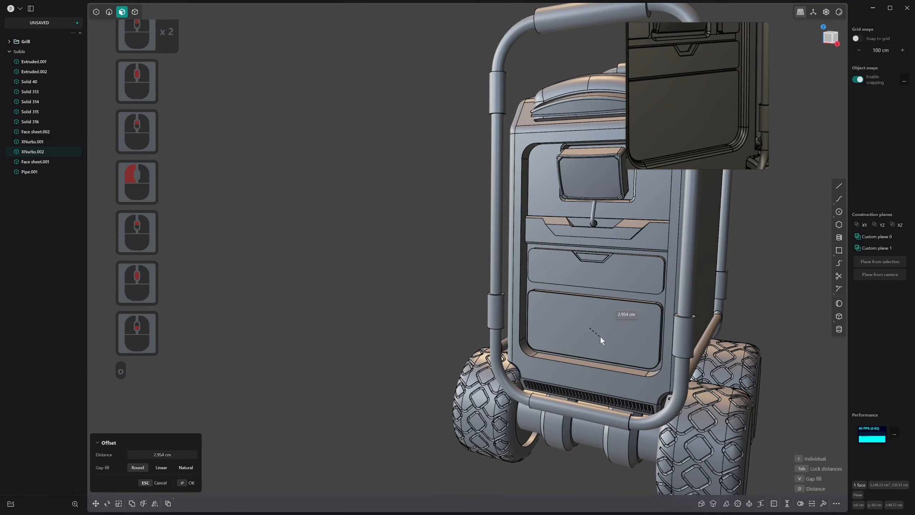
pyautogui.click(599, 336)
pyautogui.rightClick(599, 336)
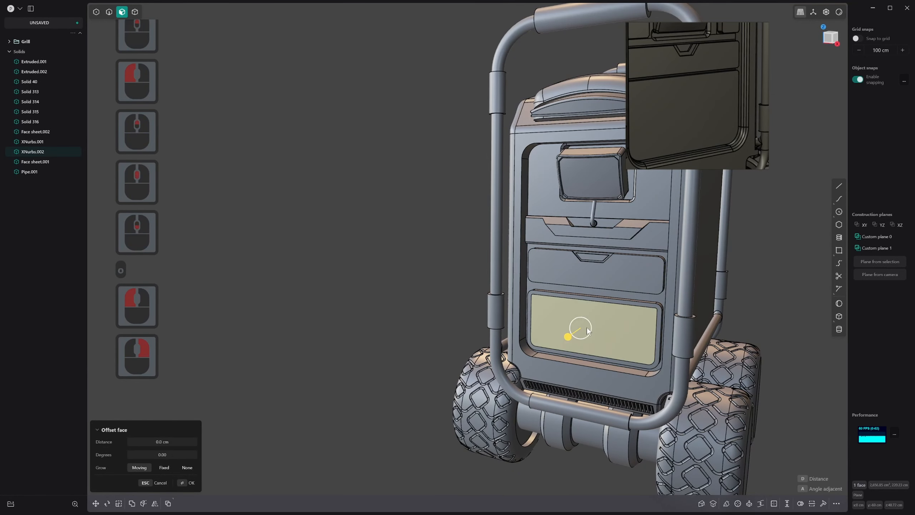
pyautogui.moveTo(578, 336); pyautogui.dragTo(581, 337)
# Undo the inset and face offset on the lower front door panel
pyautogui.hotkey('ctrl', 'z')
pyautogui.hotkey('ctrl', 'z')
pyautogui.hotkey('ctrl', 'z')
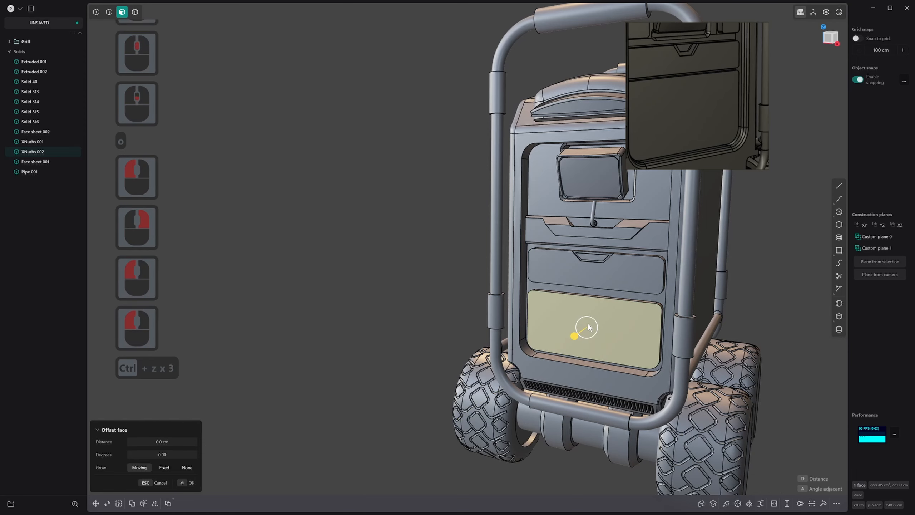
# Examine the reference image's side openings and vents and compare them with the body's plain side face
pyautogui.moveTo(525, 313); pyautogui.dragTo(546, 319, button='middle')
pyautogui.click(540, 313)
pyautogui.click(377, 328)
pyautogui.moveTo(258, 316); pyautogui.dragTo(481, 396, button='middle')
pyautogui.scroll(-8, 714, 133)
pyautogui.keyDown('shift'); pyautogui.scroll(-1, 720, 114); pyautogui.keyUp('shift')
pyautogui.keyDown('shift'); pyautogui.moveTo(720, 114); pyautogui.dragTo(708, 110, button='middle'); pyautogui.keyUp('shift')
pyautogui.keyDown('shift'); pyautogui.scroll(1, 695, 105); pyautogui.keyUp('shift')
pyautogui.scroll(1, 675, 98)
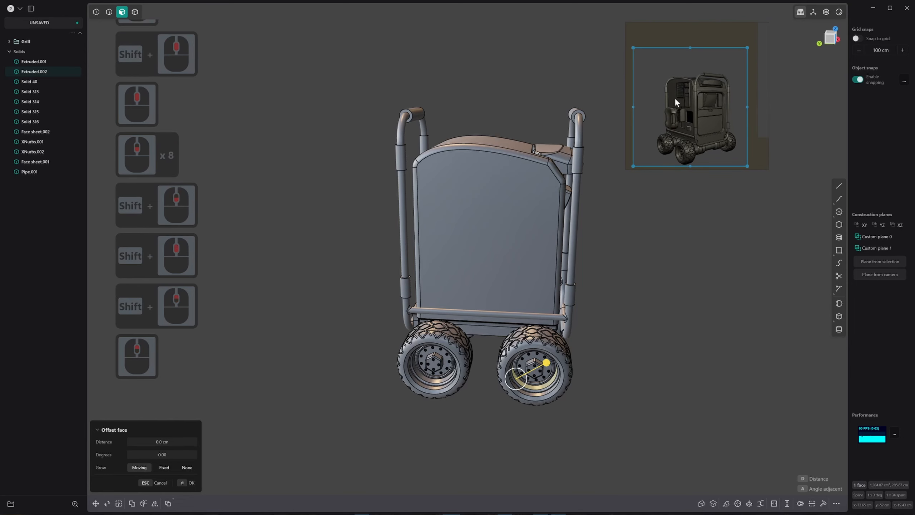
pyautogui.click(675, 97)
pyautogui.scroll(4, 681, 96)
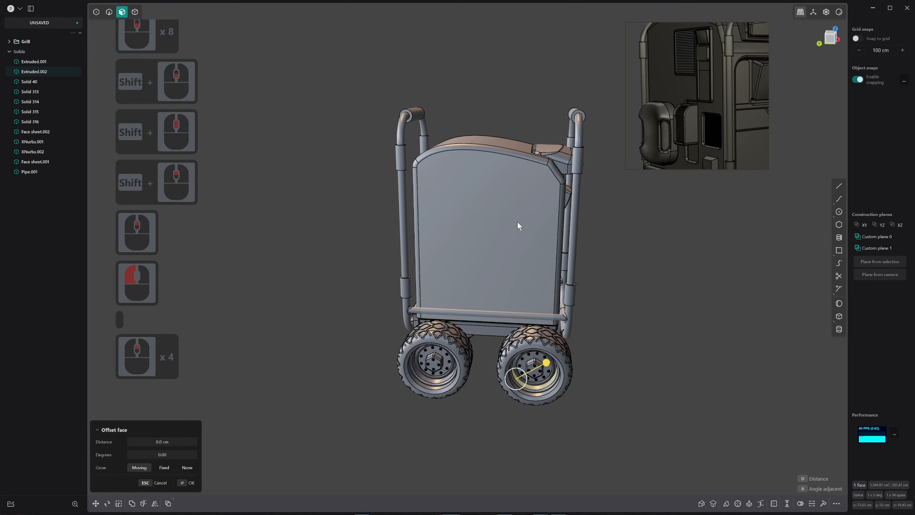
pyautogui.keyDown('shift'); pyautogui.scroll(2, 521, 215); pyautogui.keyUp('shift')
pyautogui.keyDown('shift'); pyautogui.moveTo(522, 212); pyautogui.dragTo(509, 280, button='middle'); pyautogui.keyUp('shift')
pyautogui.keyDown('shift'); pyautogui.scroll(-1, 510, 278); pyautogui.keyUp('shift')
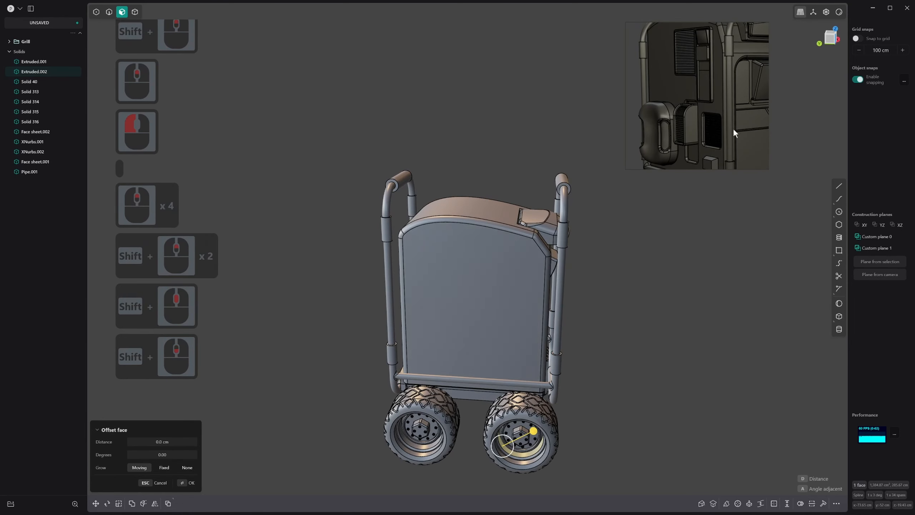
pyautogui.moveTo(510, 327); pyautogui.dragTo(498, 314, button='middle')
# Draw a small upright corner rectangle on the body's left side face, at lower-middle height near the front edge
pyautogui.press('1')
pyautogui.press('3')
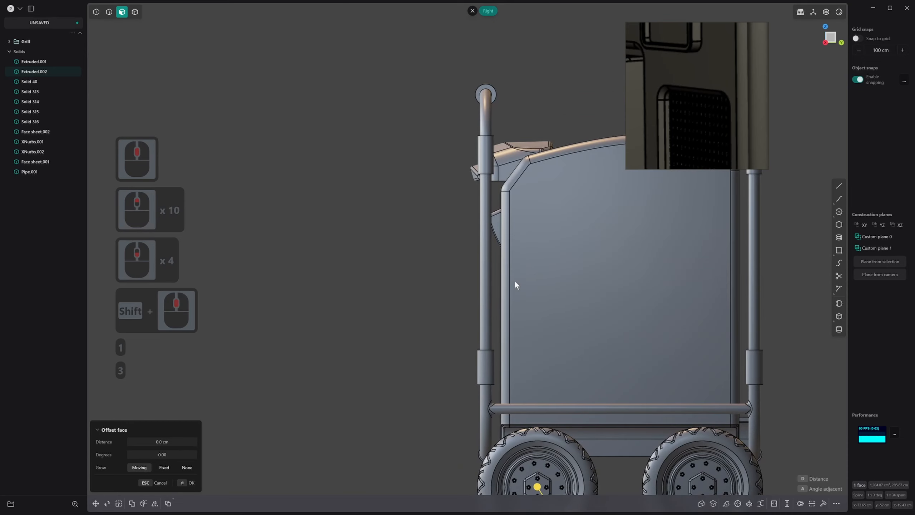
pyautogui.scroll(-3, 515, 281)
pyautogui.hotkey('ctrl', '3')
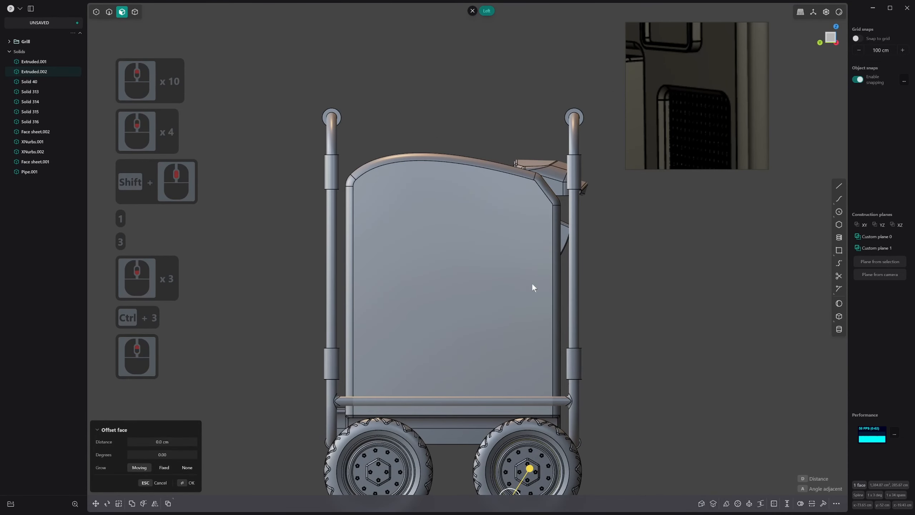
pyautogui.keyDown('shift'); pyautogui.moveTo(531, 287); pyautogui.dragTo(530, 287, button='middle'); pyautogui.keyUp('shift')
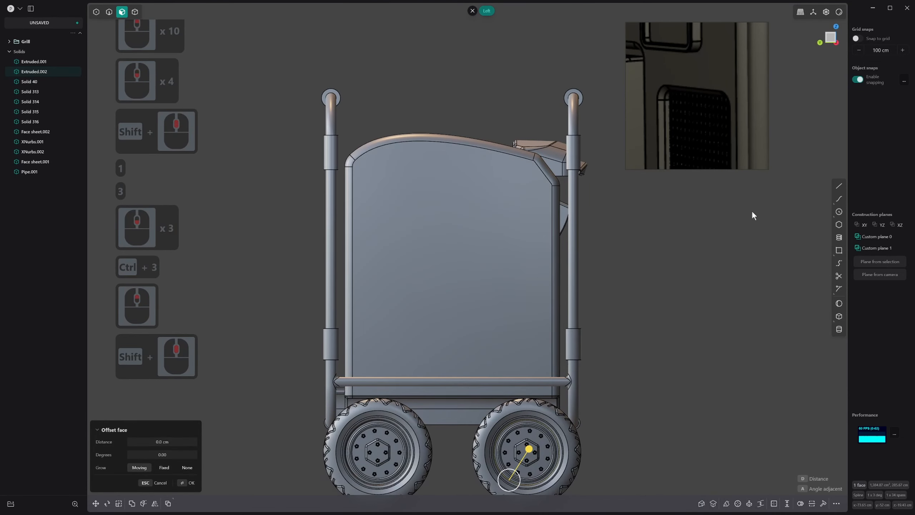
pyautogui.click(840, 250)
pyautogui.scroll(-10, 688, 105)
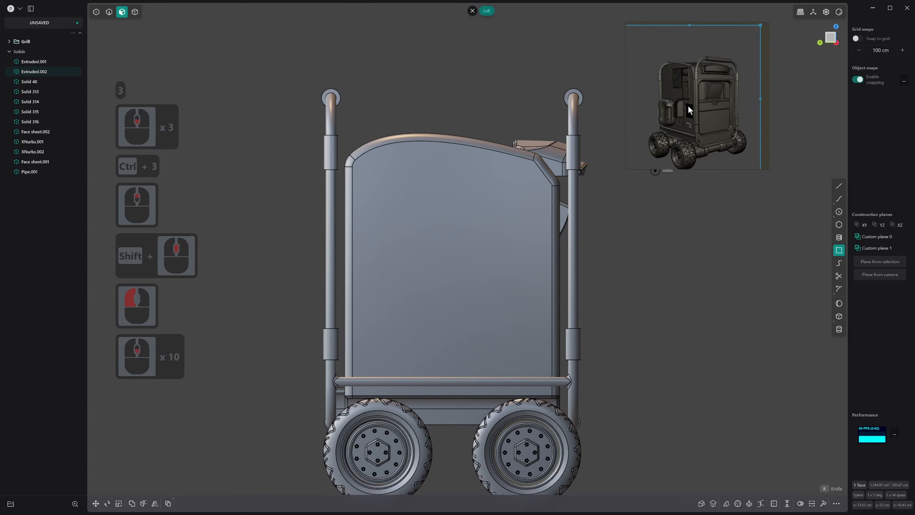
pyautogui.moveTo(688, 105); pyautogui.dragTo(696, 109, button='middle')
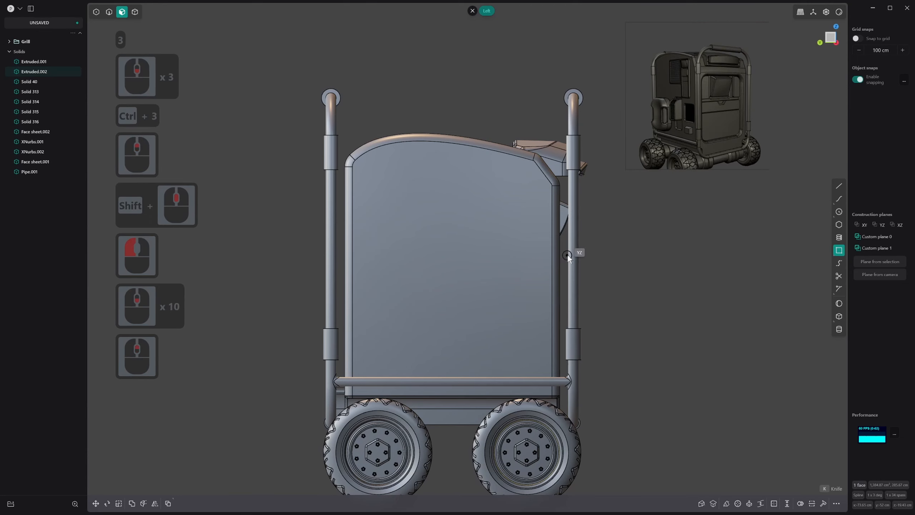
pyautogui.click(515, 283)
pyautogui.click(545, 327)
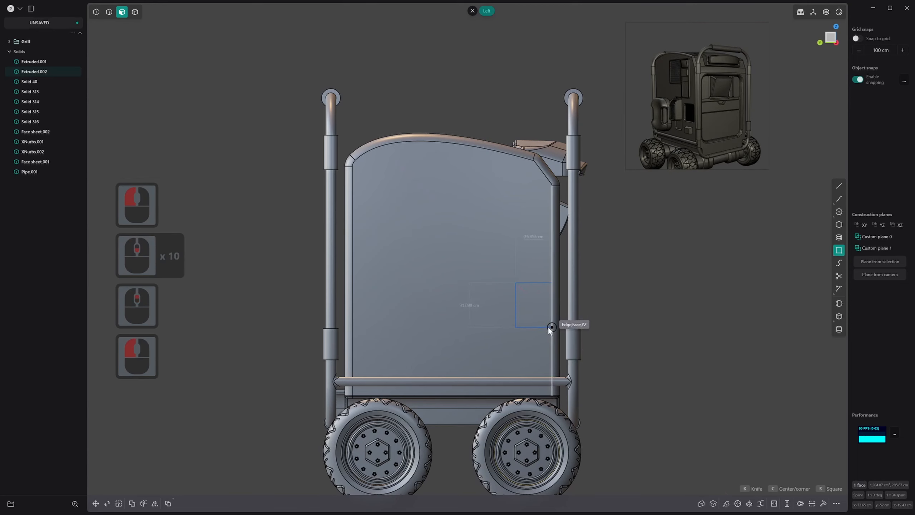
pyautogui.rightClick(544, 328)
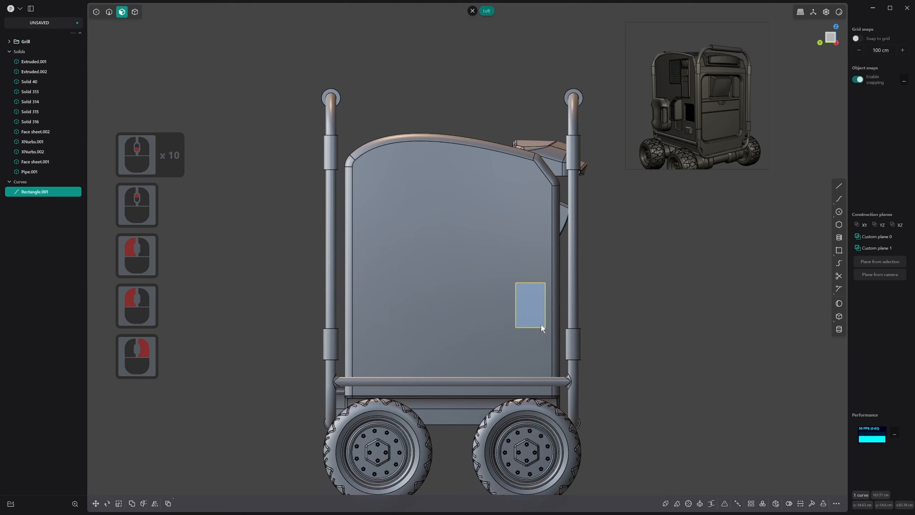
# Move the side-face rectangle freely in screen space, slightly up and away from the body's front edge
pyautogui.press('g')
pyautogui.press('g')
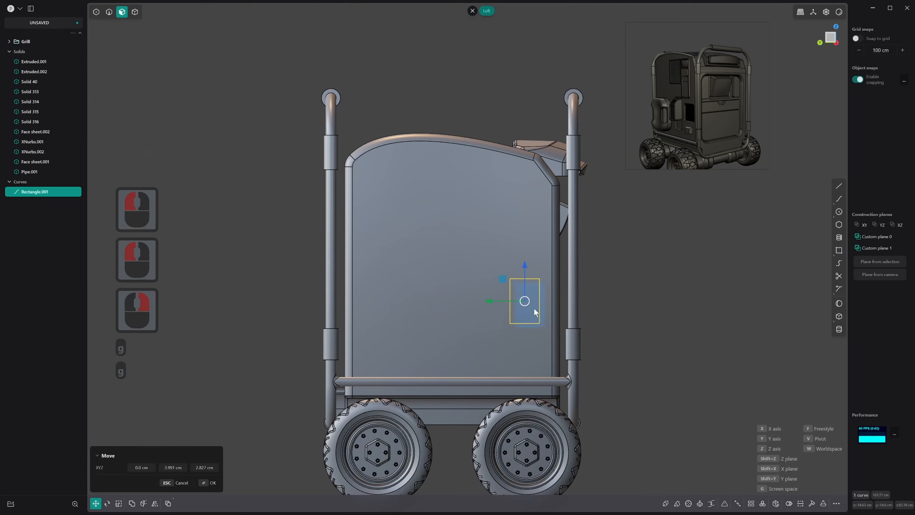
pyautogui.click(532, 306)
pyautogui.rightClick(533, 305)
# Scale the side-face rectangle up uniformly by a factor of about 1.47
pyautogui.press('s')
pyautogui.press('s')
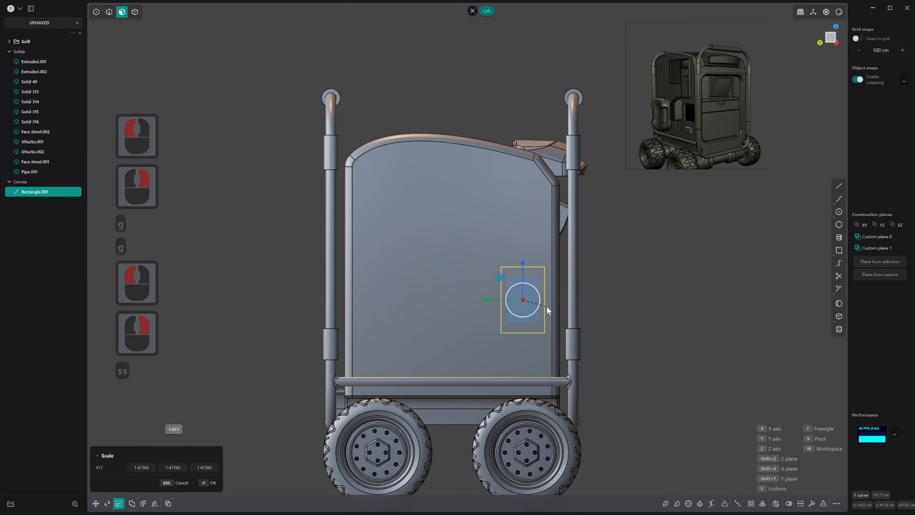
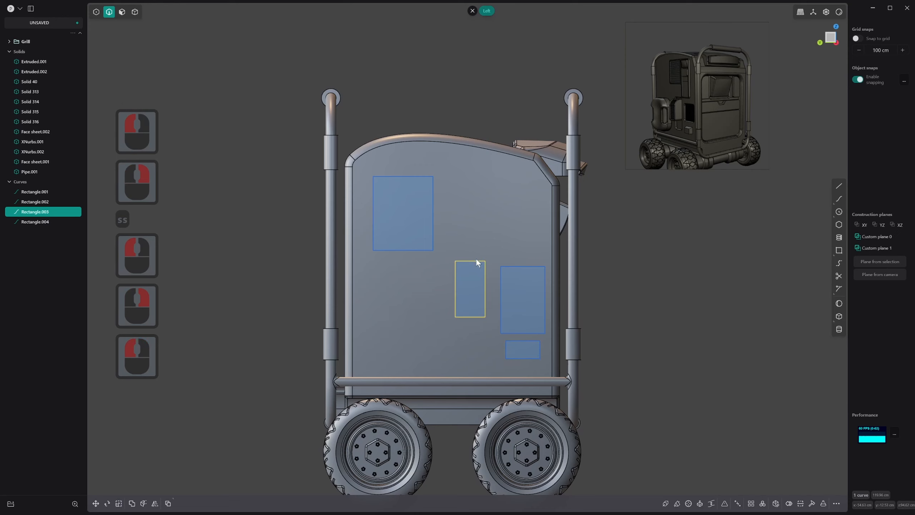
# Nudge the middle side-face rectangle toward the rear, stretch it vertically by about 1.27 and widen it slightly
pyautogui.press('g')
pyautogui.press('g')
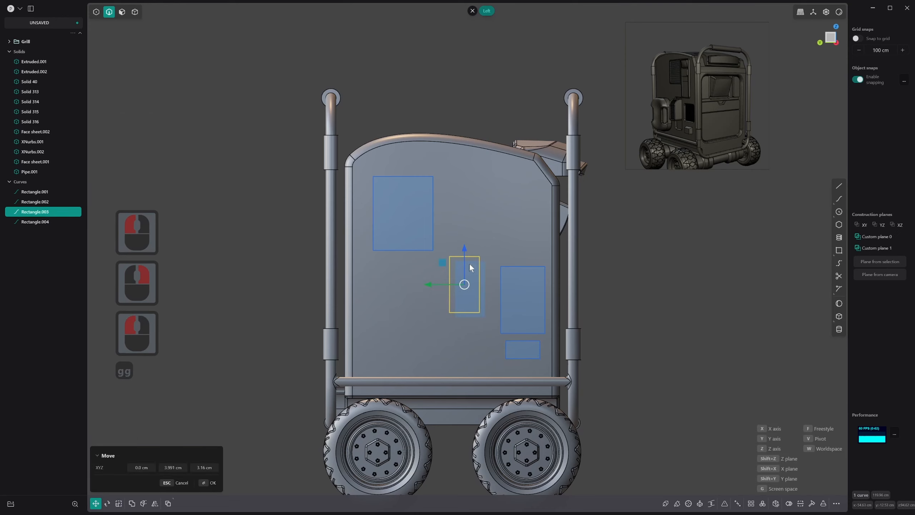
pyautogui.press('s')
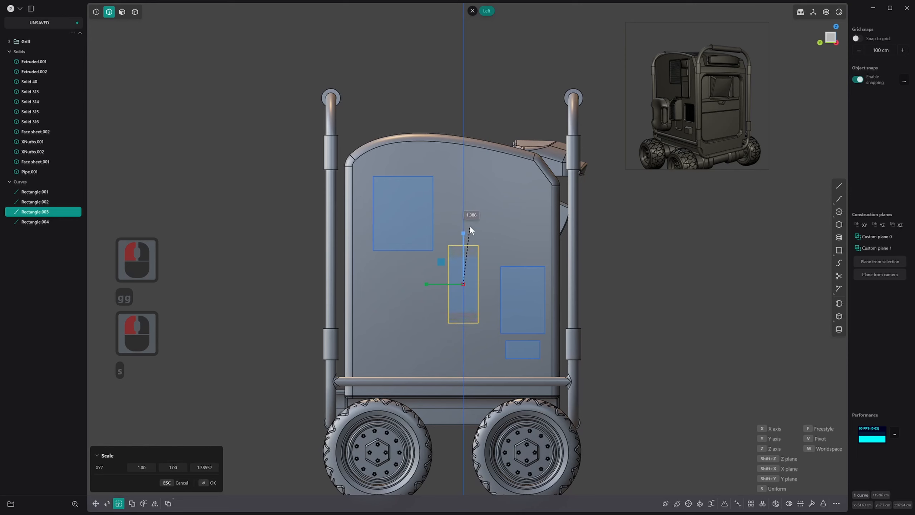
pyautogui.click(469, 231)
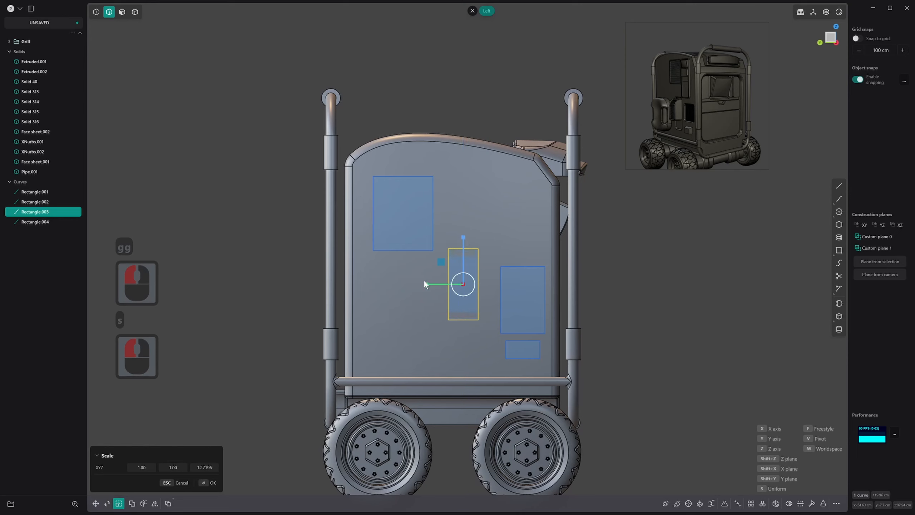
pyautogui.moveTo(424, 283); pyautogui.dragTo(414, 280)
pyautogui.rightClick(414, 280)
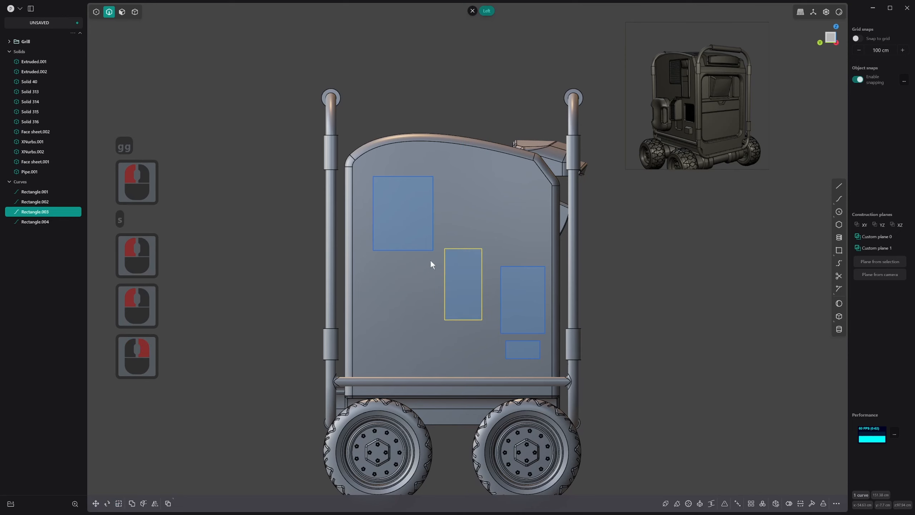
# Move the large upper rectangle up and toward the body's front edge
pyautogui.click(436, 224)
pyautogui.press('g')
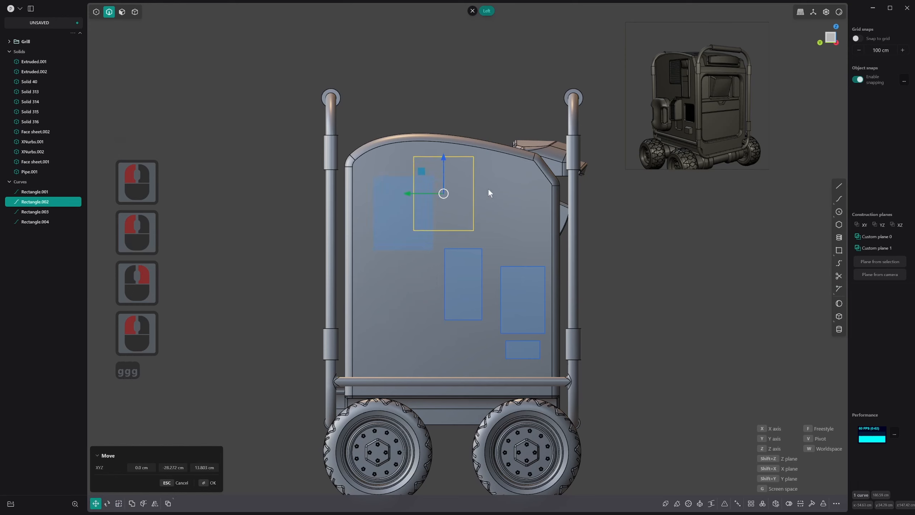
pyautogui.click(487, 191)
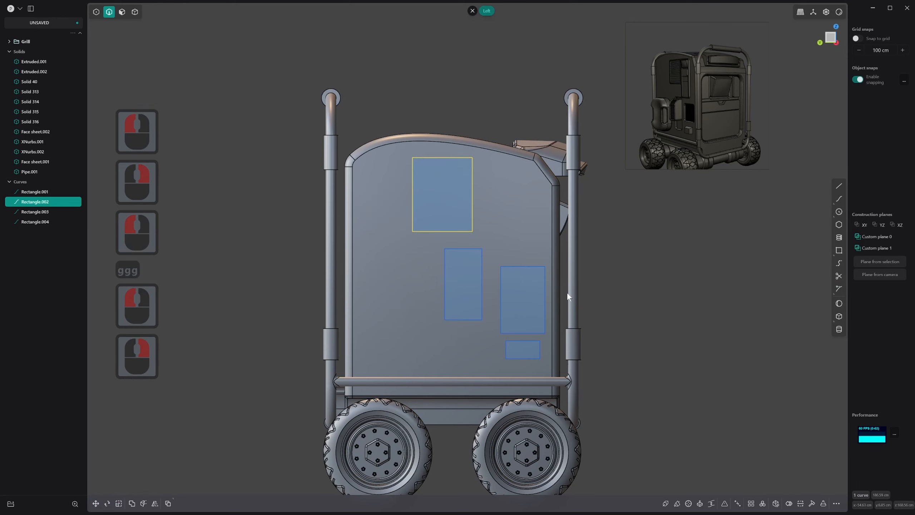
# Duplicate the middle rectangle to the side face's lower rear area and scale the copy up uniformly by about 1.44
pyautogui.click(481, 270)
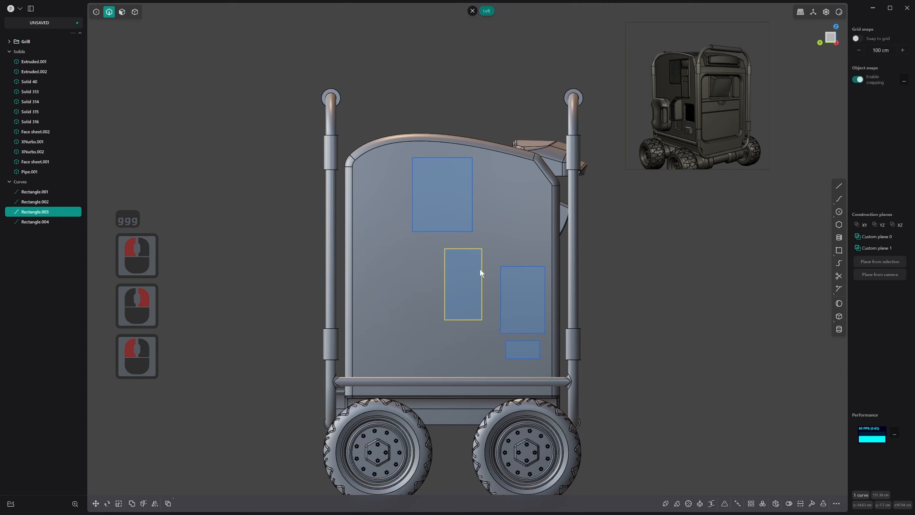
pyautogui.hotkey('shift', 'd')
pyautogui.press('g')
pyautogui.press('g')
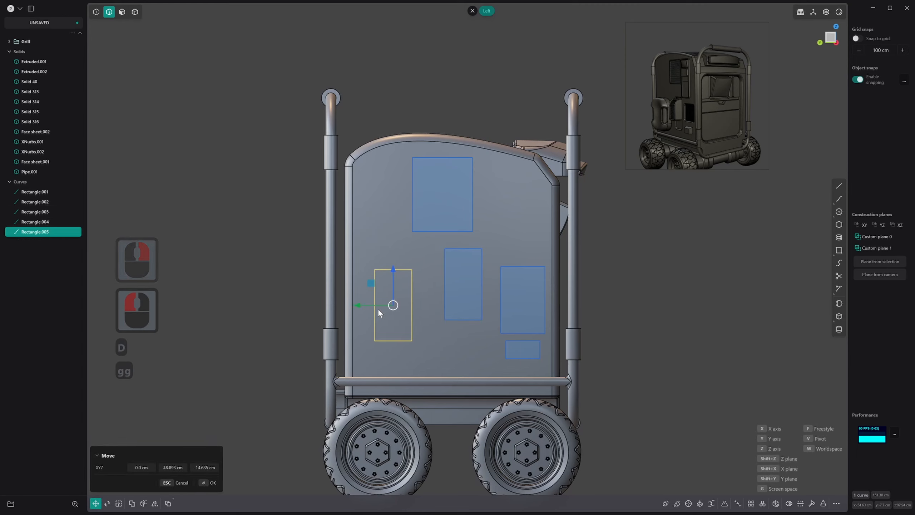
pyautogui.click(380, 309)
pyautogui.press('s')
pyautogui.press('s')
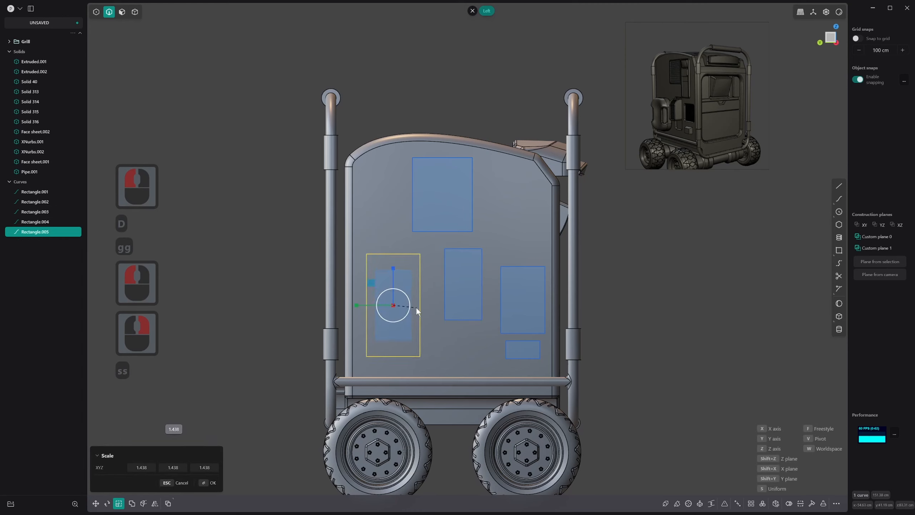
pyautogui.click(417, 306)
# Compare the side-face rectangle layout with the reference image, looking closely at its rounded, ribbed side module
pyautogui.scroll(-9, 569, 274)
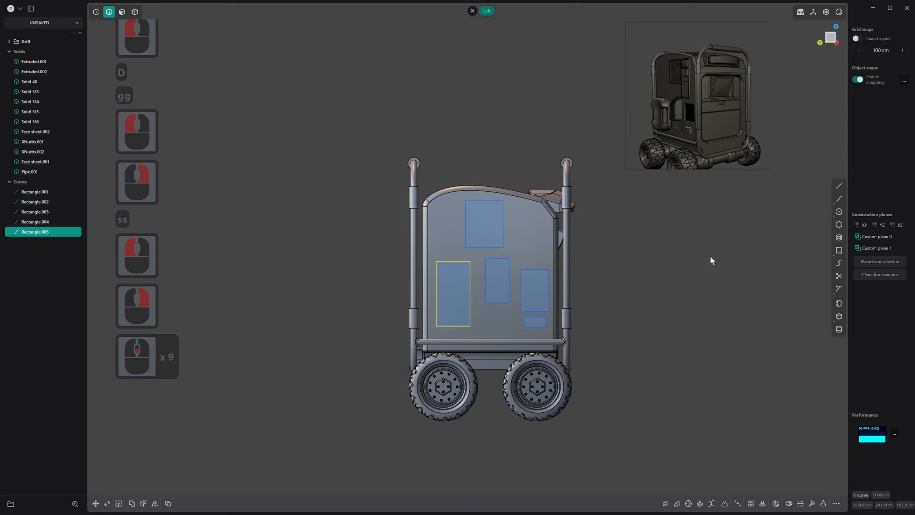
pyautogui.moveTo(754, 250); pyautogui.dragTo(679, 266, button='middle')
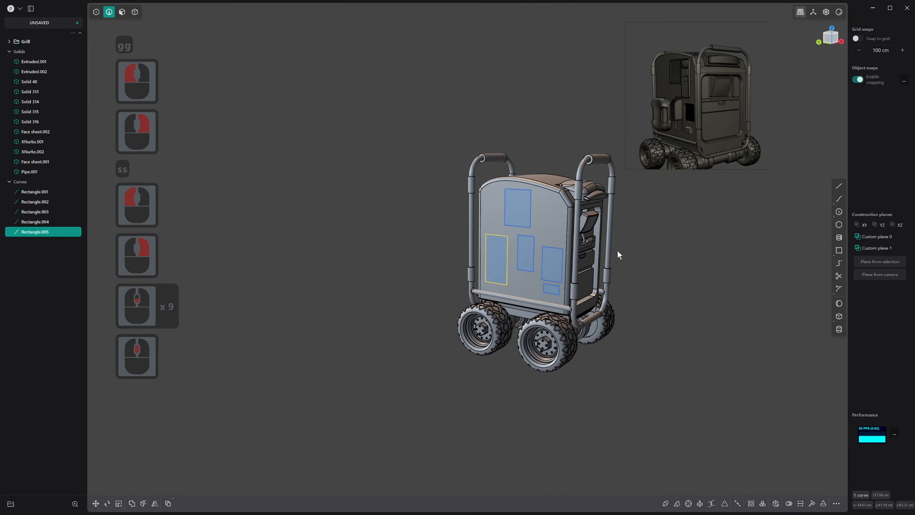
pyautogui.scroll(13, 605, 242)
pyautogui.keyDown('shift'); pyautogui.scroll(3, 595, 232); pyautogui.keyUp('shift')
pyautogui.keyDown('shift'); pyautogui.moveTo(588, 233); pyautogui.dragTo(569, 289, button='middle'); pyautogui.keyUp('shift')
pyautogui.scroll(3, 570, 288)
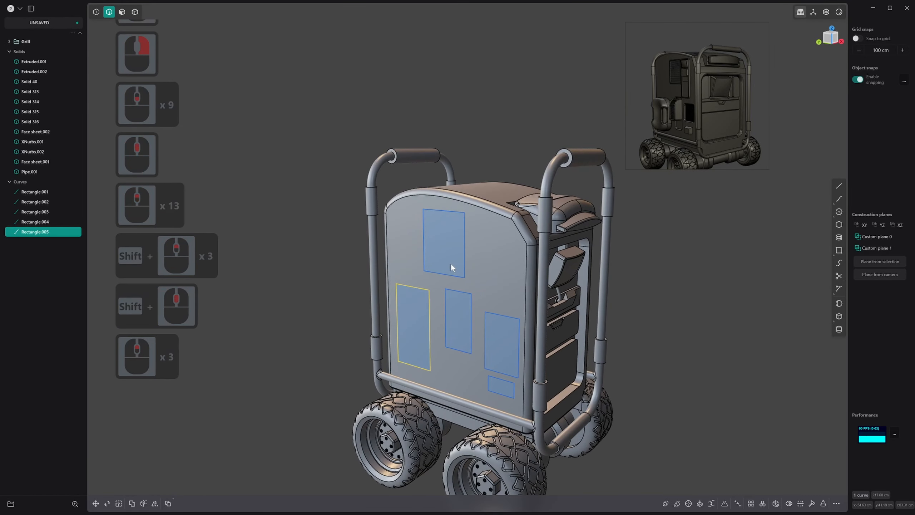
pyautogui.scroll(5, 509, 229)
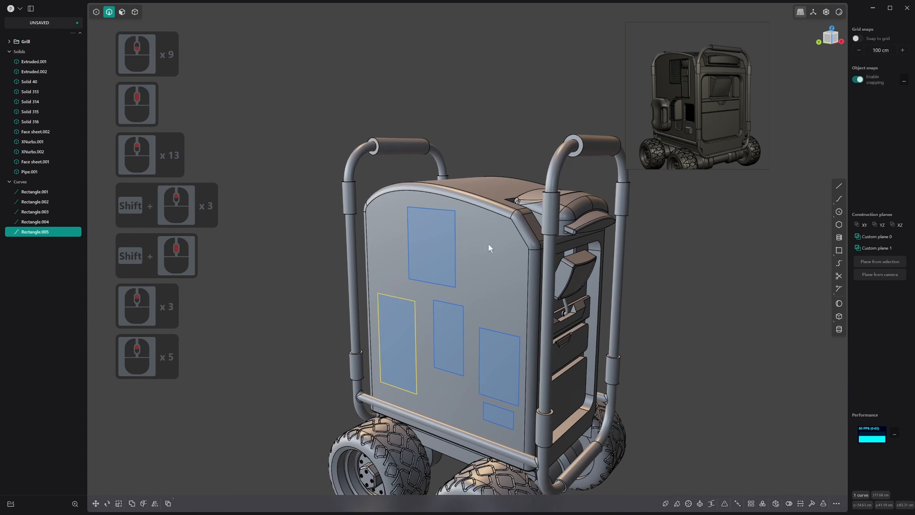
pyautogui.moveTo(564, 341); pyautogui.dragTo(541, 337, button='middle')
pyautogui.scroll(12, 484, 331)
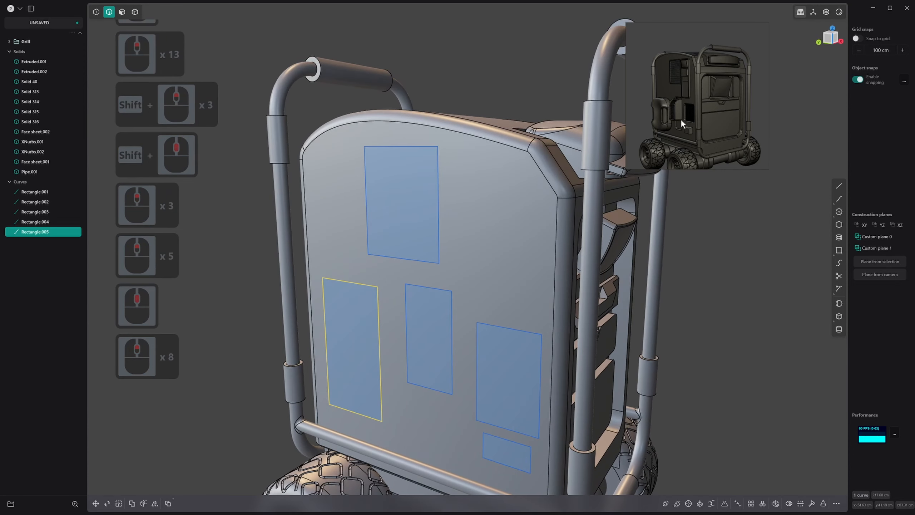
pyautogui.scroll(4, 675, 123)
pyautogui.keyDown('shift'); pyautogui.moveTo(682, 124); pyautogui.dragTo(652, 140, button='middle'); pyautogui.keyUp('shift')
pyautogui.scroll(-2, 415, 320)
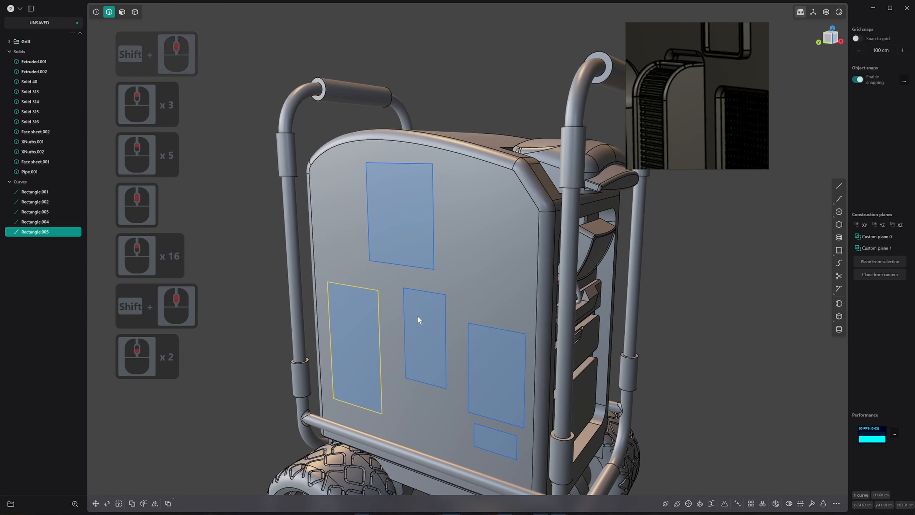
# Extrude the middle rectangle's region about 24 cm outward from the side face into a box
pyautogui.press('3')
pyautogui.click(431, 310)
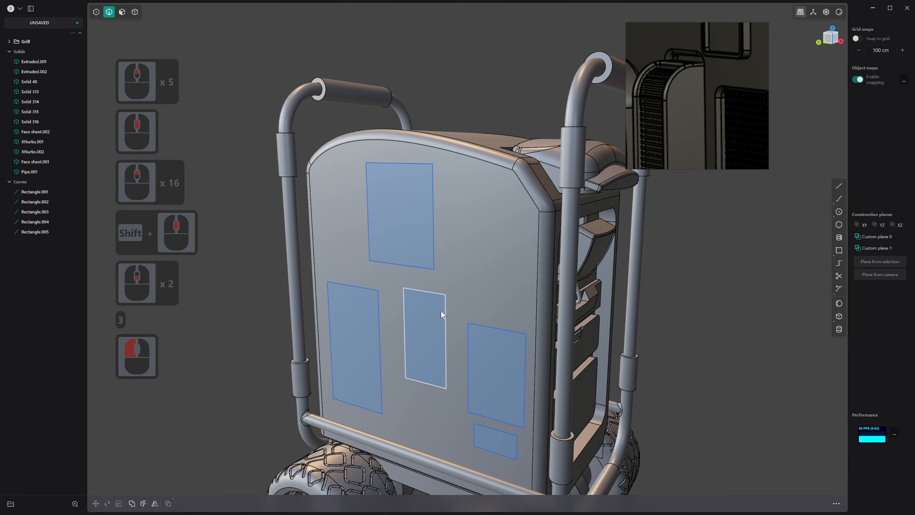
pyautogui.press('3')
pyautogui.click(442, 314)
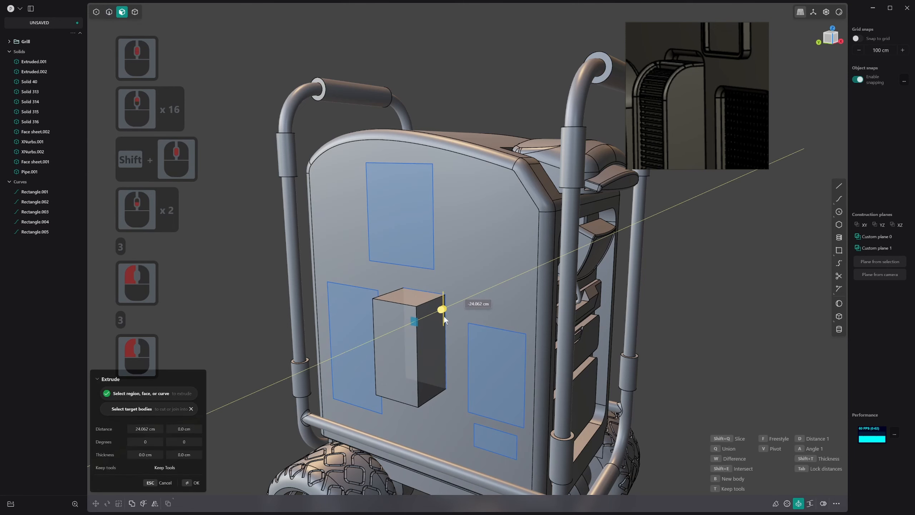
pyautogui.click(445, 317)
pyautogui.moveTo(445, 317); pyautogui.dragTo(442, 317, button='right')
# Fillet the box's upper outer edge with a large radius to give it a rounded top
pyautogui.scroll(-3, 441, 317)
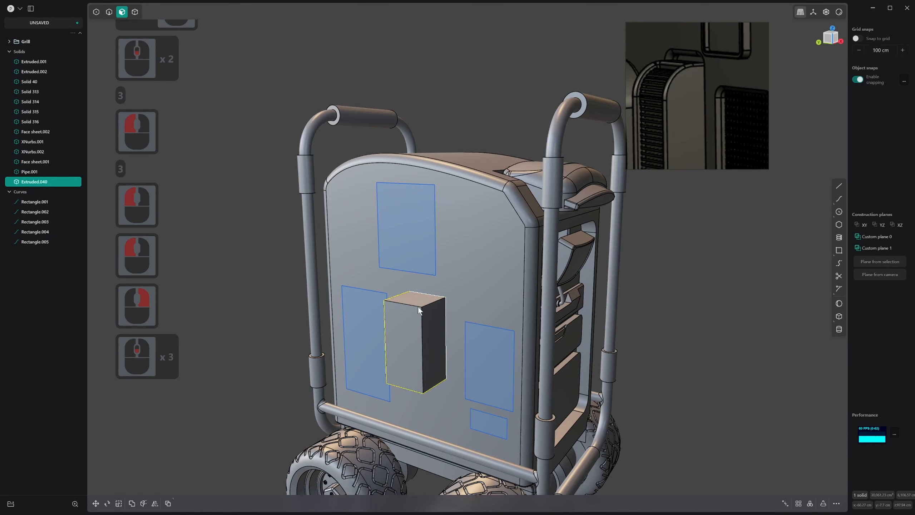
pyautogui.press('2')
pyautogui.moveTo(414, 305); pyautogui.dragTo(423, 269)
pyautogui.rightClick(424, 269)
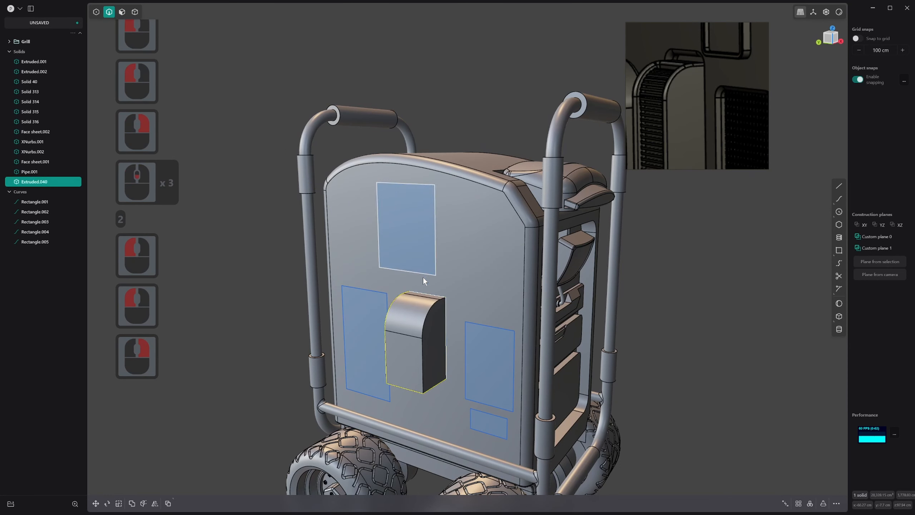
# Offset the outline of the box's rounded and flat outer faces inward by about 2.28 cm
pyautogui.keyDown('shift'); pyautogui.click(415, 323); pyautogui.keyUp('shift')
pyautogui.press('3')
pyautogui.click(415, 324)
pyautogui.keyDown('shift'); pyautogui.click(413, 350); pyautogui.keyUp('shift')
pyautogui.moveTo(413, 351); pyautogui.dragTo(416, 351, button='middle')
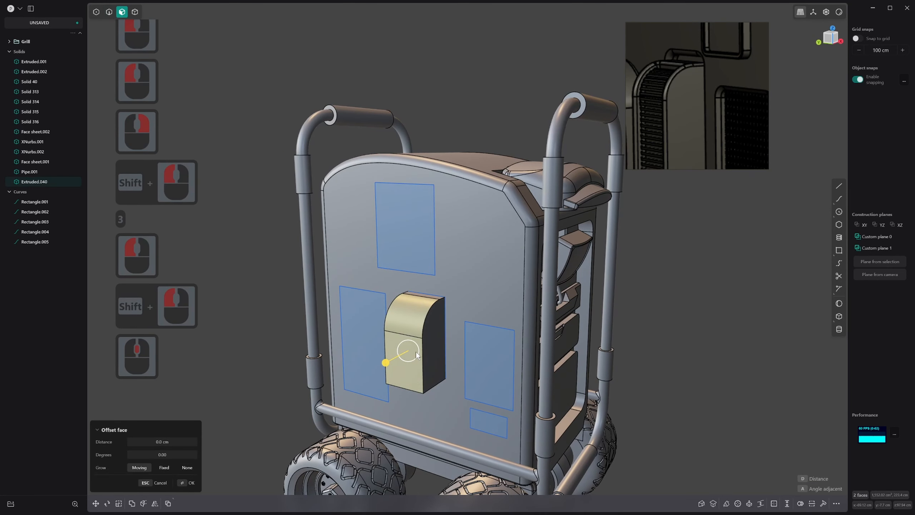
pyautogui.press('o')
pyautogui.press('i')
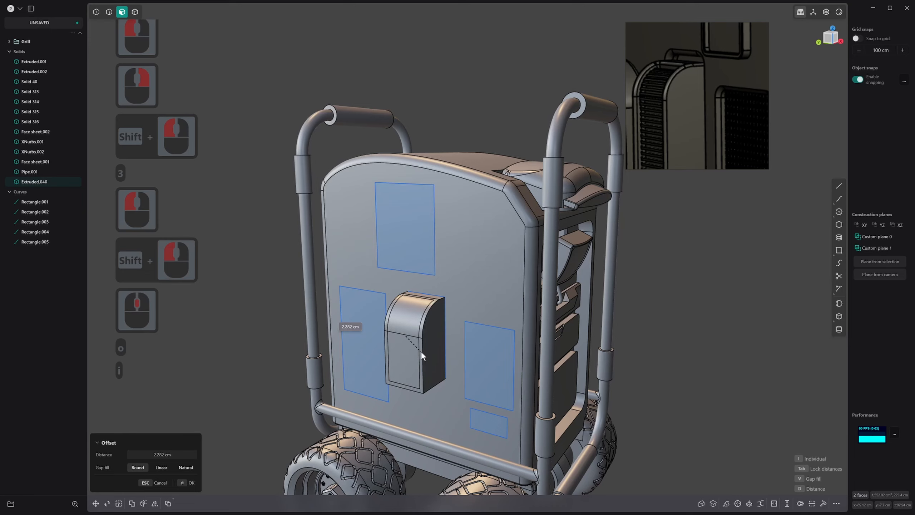
pyautogui.click(422, 353)
pyautogui.rightClick(422, 353)
# Push the two inset outer faces into the box to form a framed recess
pyautogui.click(410, 325)
pyautogui.keyDown('shift'); pyautogui.click(406, 359); pyautogui.keyUp('shift')
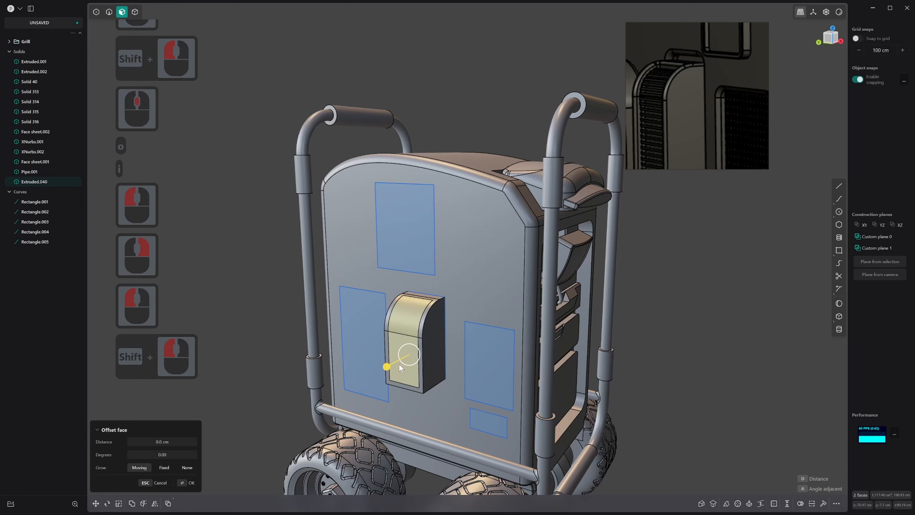
pyautogui.moveTo(386, 367); pyautogui.dragTo(398, 365)
pyautogui.click(398, 367)
pyautogui.rightClick(398, 367)
# Duplicate the curved and straight inner rim edges on the recess's rear side as a separate curve
pyautogui.scroll(17, 405, 307)
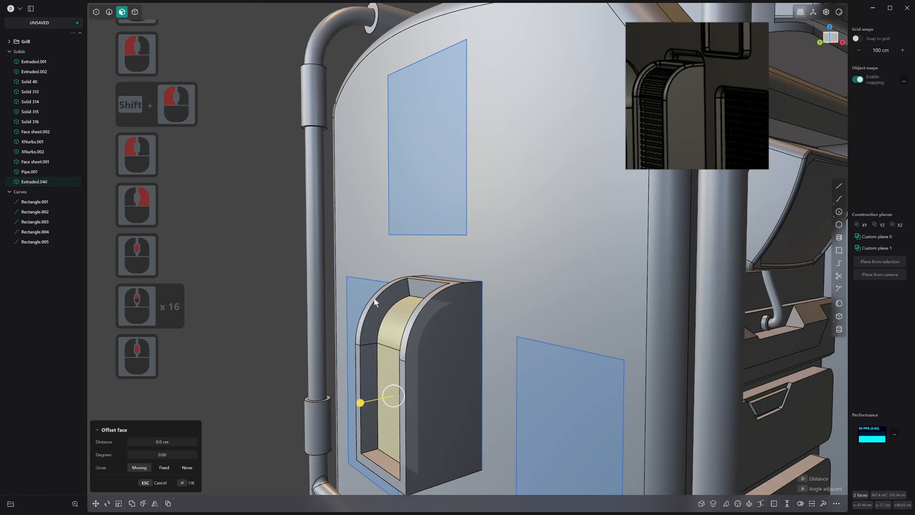
pyautogui.press('2')
pyautogui.click(390, 288)
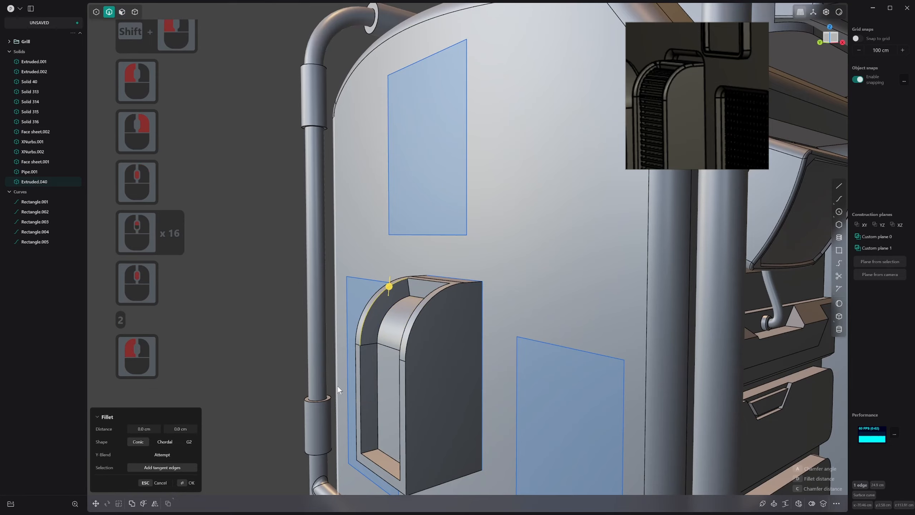
pyautogui.keyDown('shift'); pyautogui.click(363, 368); pyautogui.keyUp('shift')
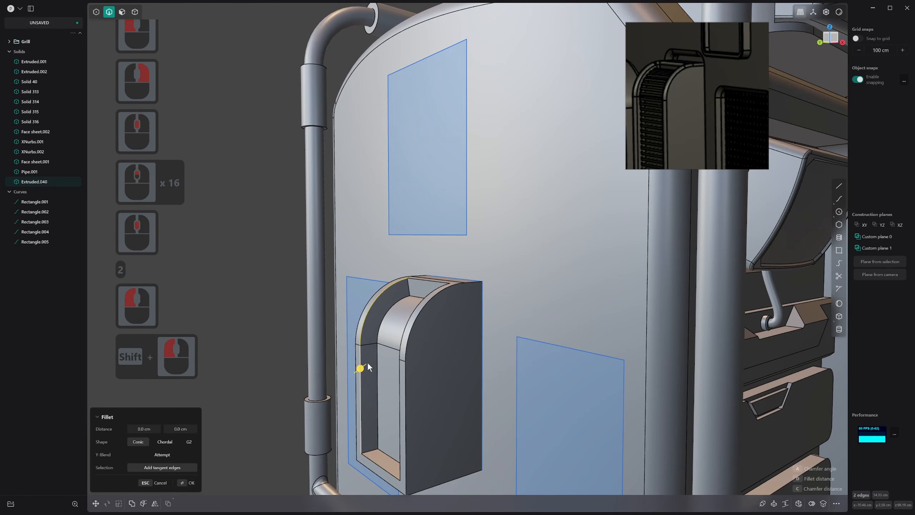
pyautogui.press('d')
pyautogui.moveTo(370, 359); pyautogui.dragTo(368, 240, button='middle')
pyautogui.rightClick(343, 284)
pyautogui.press('2')
pyautogui.click(372, 304)
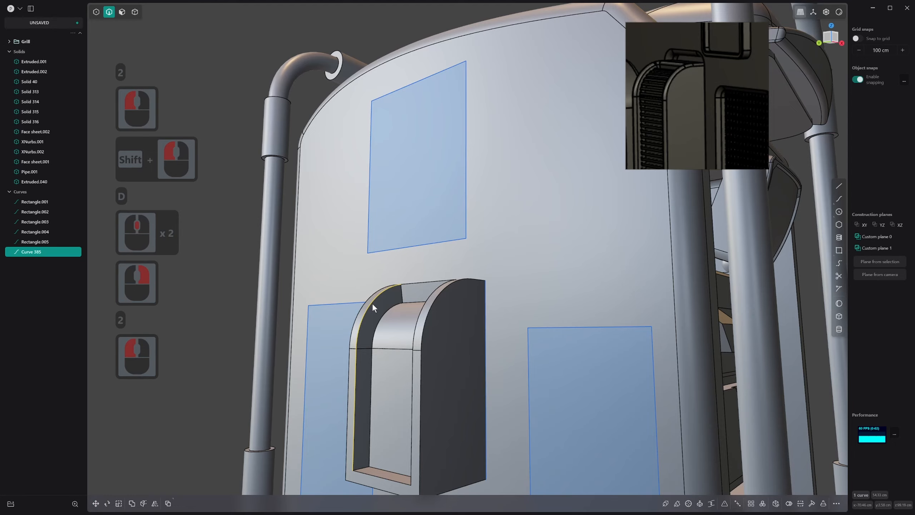
pyautogui.press('g')
pyautogui.press('g')
pyautogui.press('Escape')
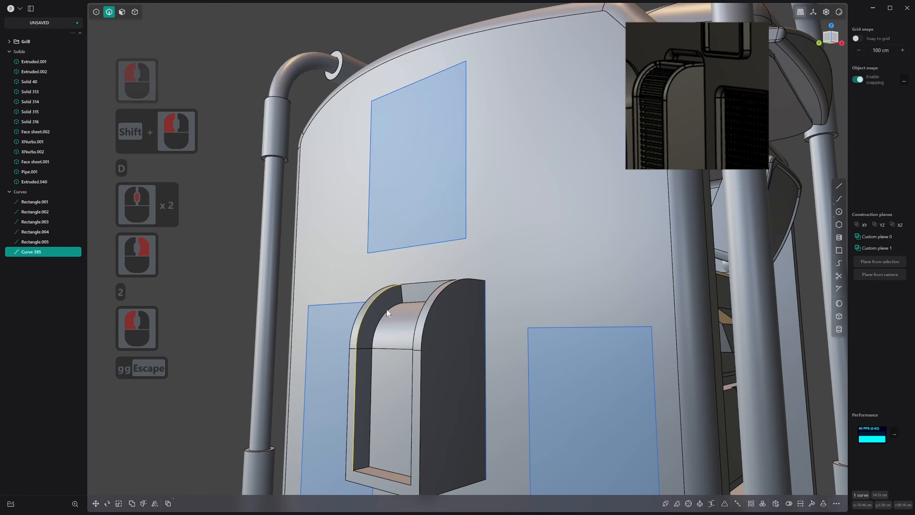
# Duplicate the recess's top inner rim edge as a separate curve
pyautogui.scroll(1, 412, 326)
pyautogui.moveTo(386, 309); pyautogui.dragTo(428, 339, button='middle')
pyautogui.scroll(20, 403, 291)
pyautogui.moveTo(403, 292); pyautogui.dragTo(442, 311, button='middle')
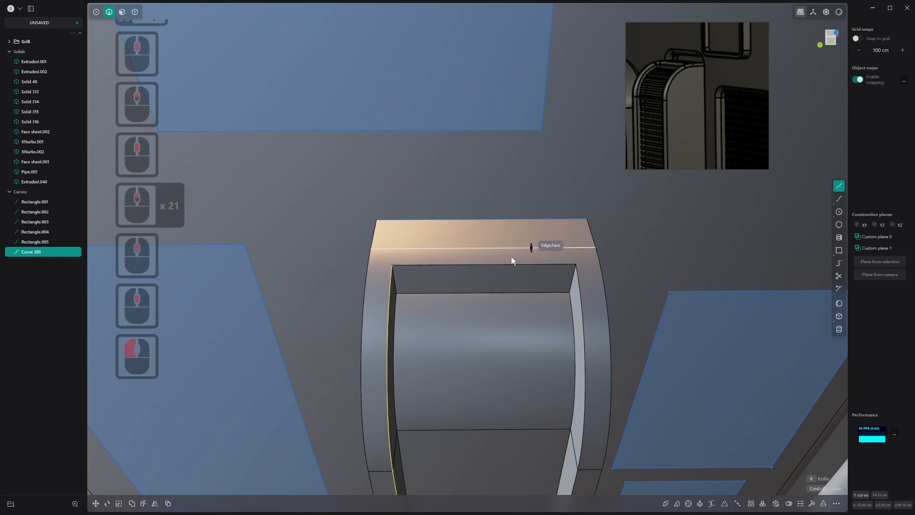
pyautogui.click(437, 269)
pyautogui.press('Escape')
pyautogui.click(443, 265)
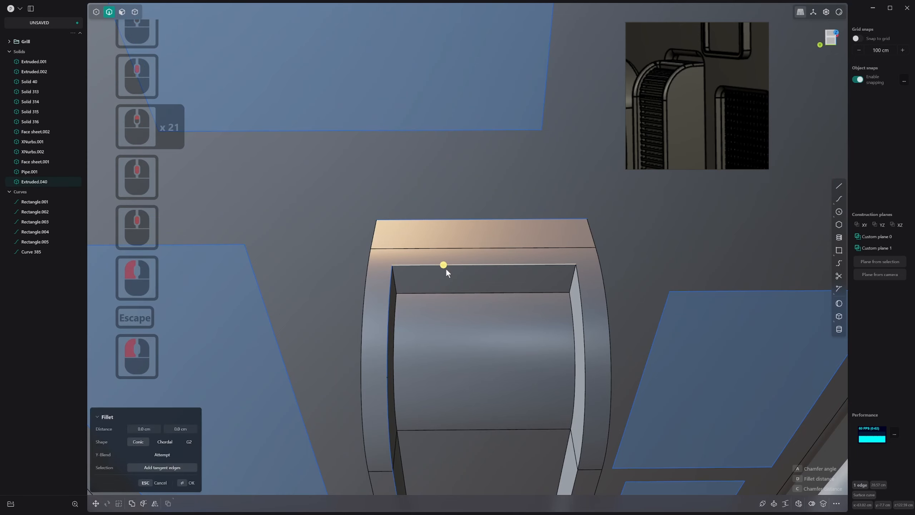
pyautogui.press('d')
# Extrude the copied top rim edge a very short distance into a narrow sheet
pyautogui.press('e')
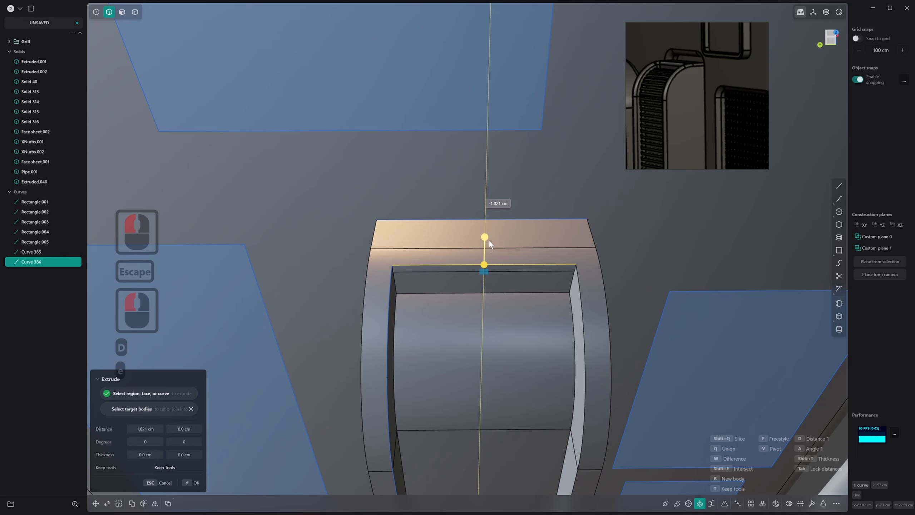
pyautogui.click(517, 239)
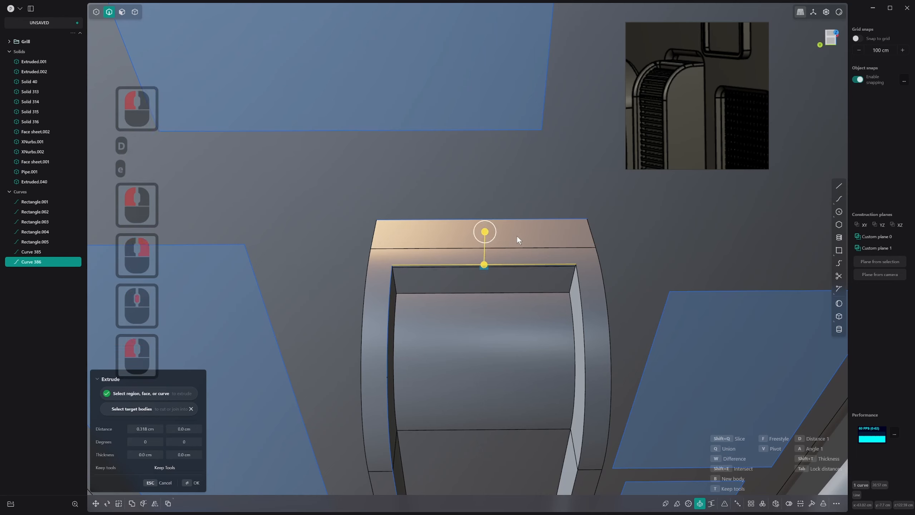
pyautogui.rightClick(517, 239)
# Thicken the narrow sheet by about 1.07 cm into a thin slat at the recess's top
pyautogui.click(799, 503)
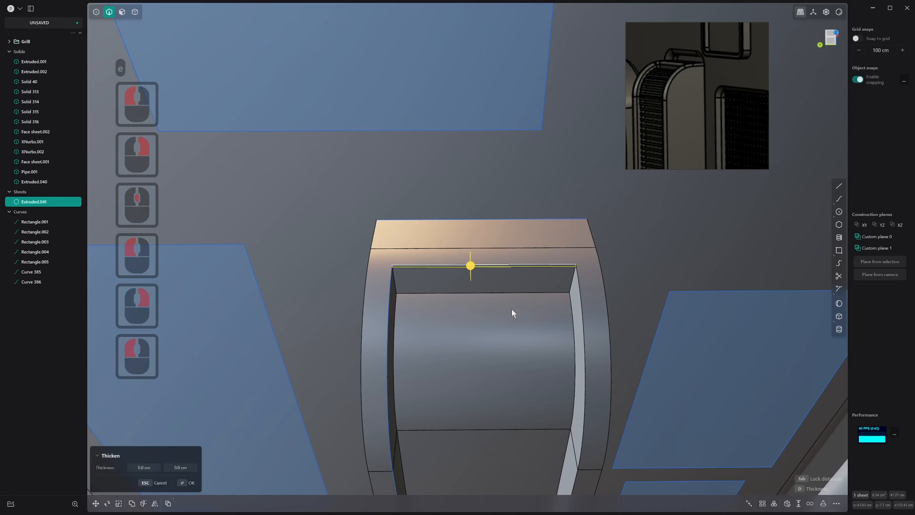
pyautogui.moveTo(472, 264); pyautogui.dragTo(476, 270)
pyautogui.rightClick(476, 270)
pyautogui.middleClick(462, 268)
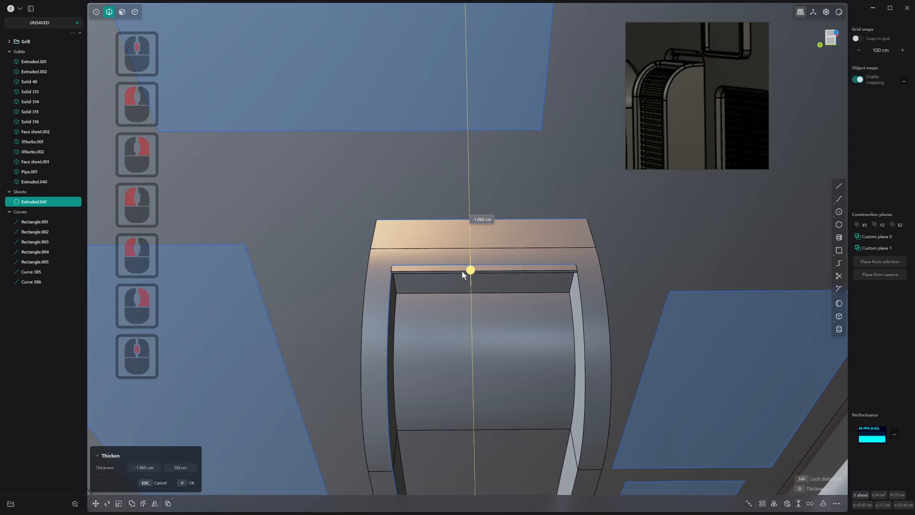
pyautogui.click(463, 272)
pyautogui.rightClick(464, 272)
# Chamfer the long outer lower edge of the thin slat at the recess's top
pyautogui.moveTo(464, 272); pyautogui.dragTo(448, 261, button='middle')
pyautogui.scroll(11, 451, 256)
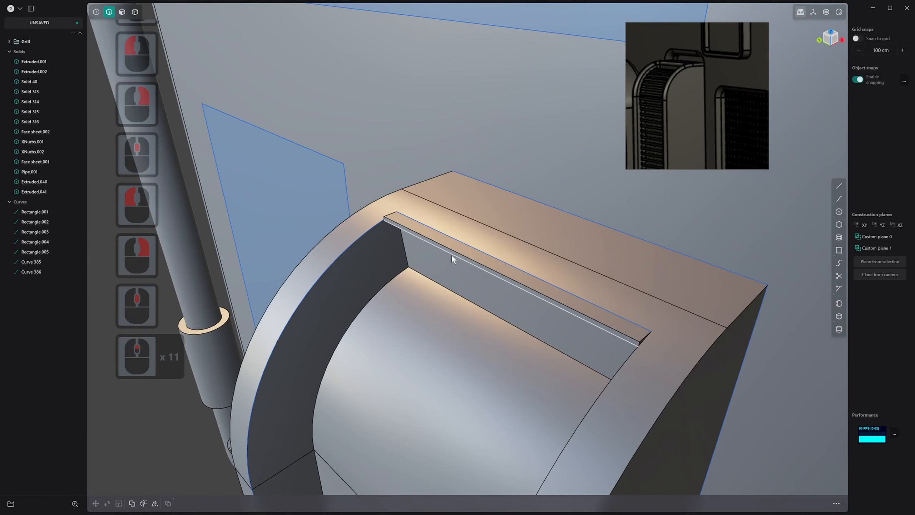
pyautogui.press('3')
pyautogui.press('2')
pyautogui.click(459, 253)
pyautogui.press('f')
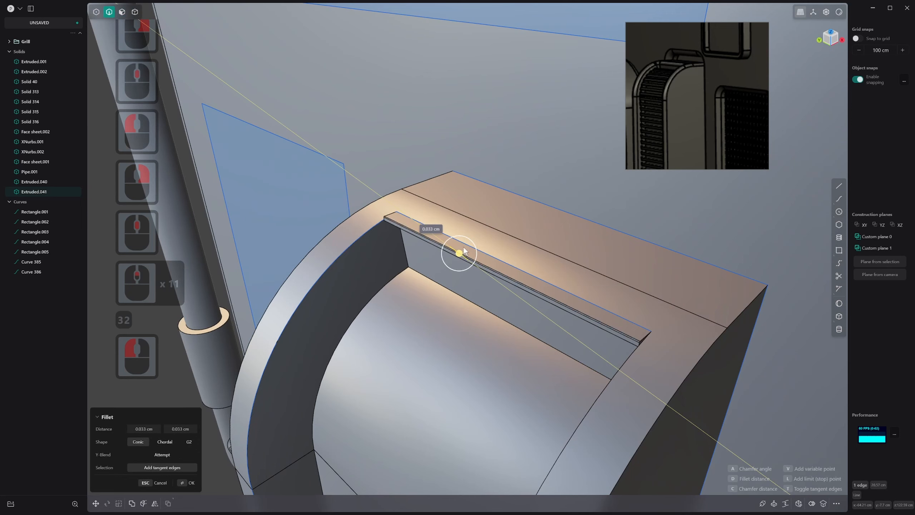
pyautogui.moveTo(466, 243)
pyautogui.mouseDown()
pyautogui.moveTo(481, 244)
pyautogui.moveTo(463, 259)
pyautogui.mouseUp()
pyautogui.rightClick(463, 259)
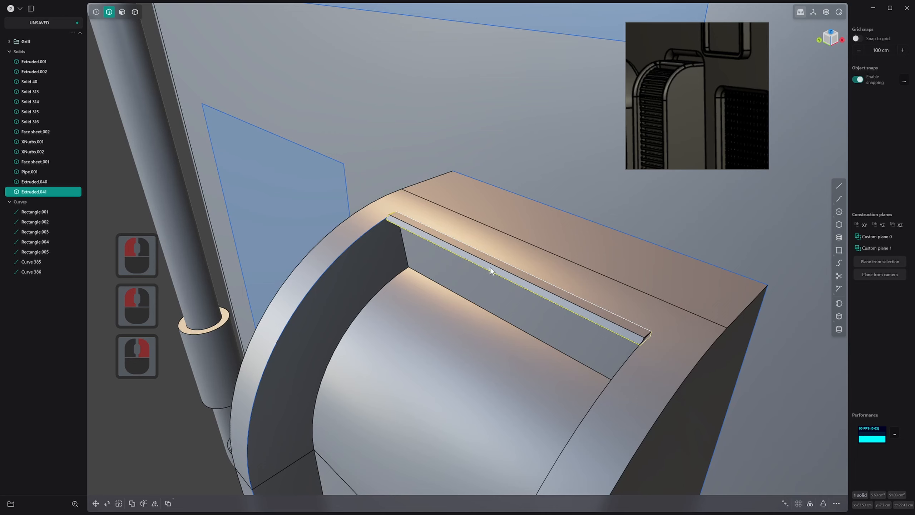
# Scale the chamfered slat up along the X axis to make it deeper
pyautogui.press('s')
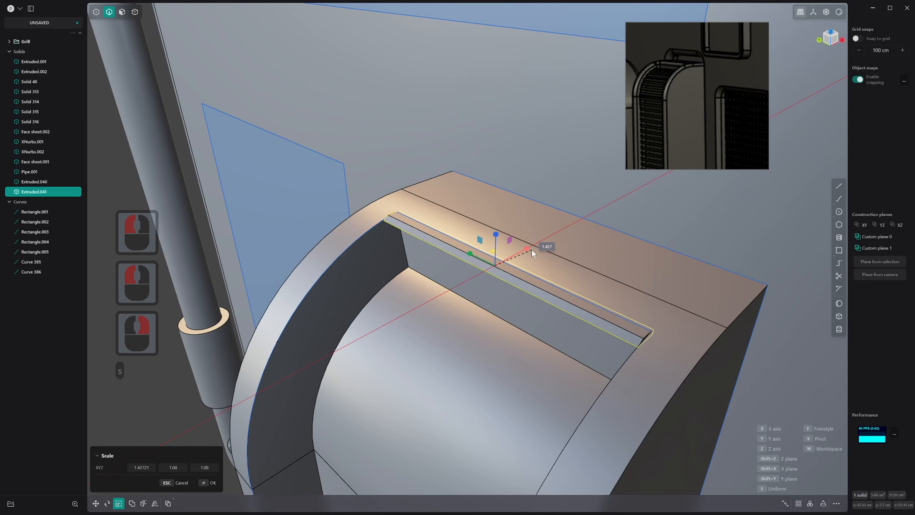
pyautogui.click(540, 246)
pyautogui.rightClick(542, 247)
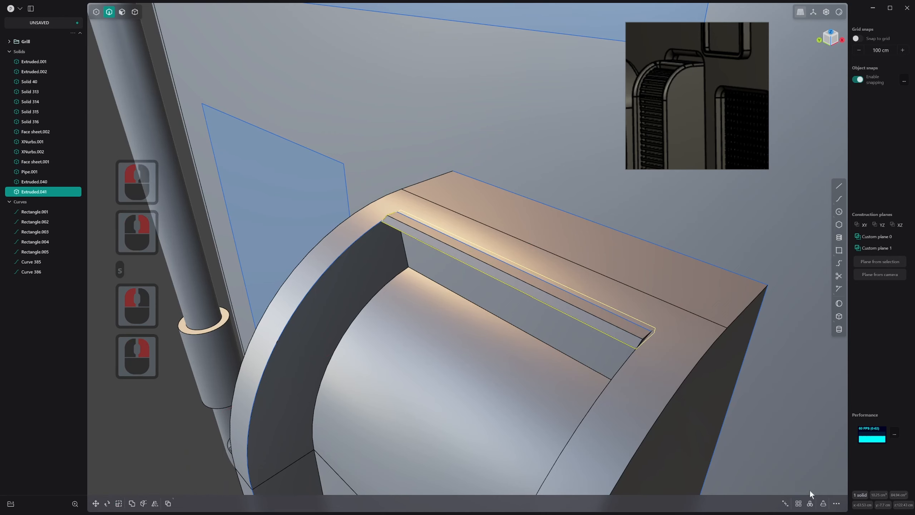
# Create a curve array of the slat along the copied side rim curve with 33 copies in total
pyautogui.moveTo(480, 270); pyautogui.dragTo(416, 273, button='middle')
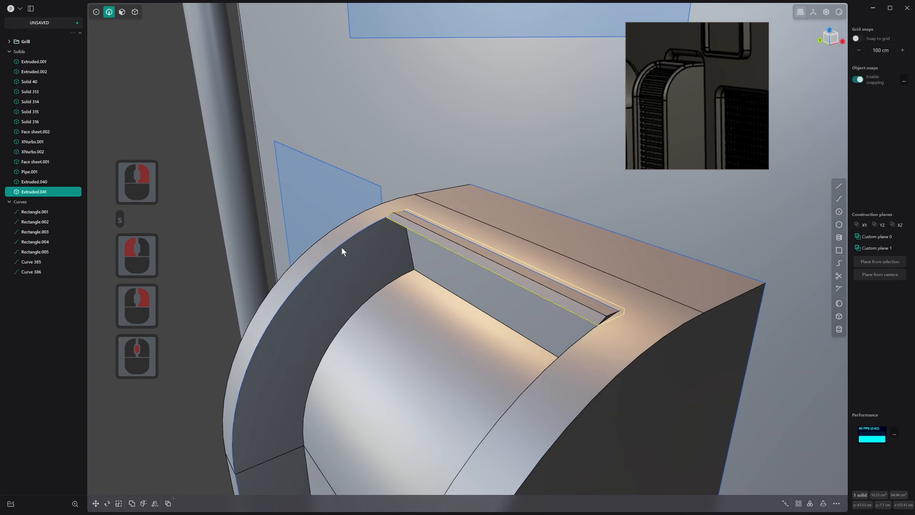
pyautogui.press('f')
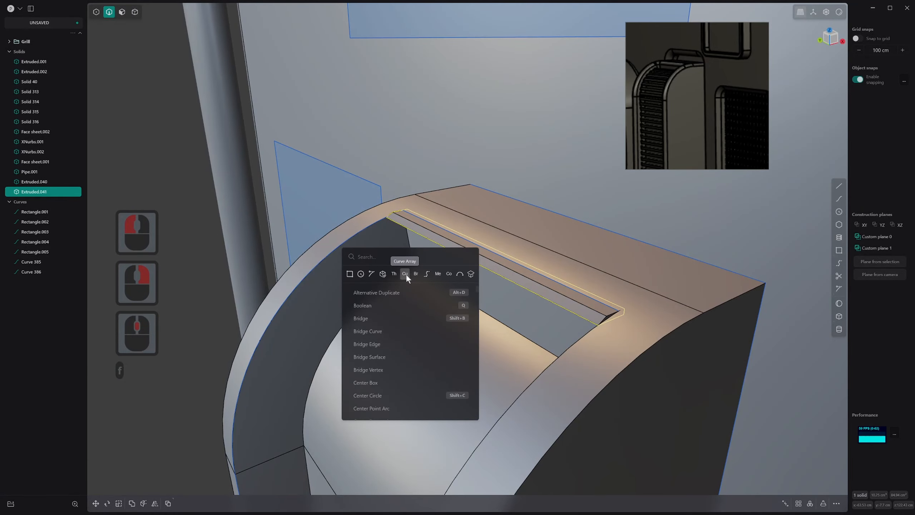
pyautogui.click(406, 273)
pyautogui.click(367, 226)
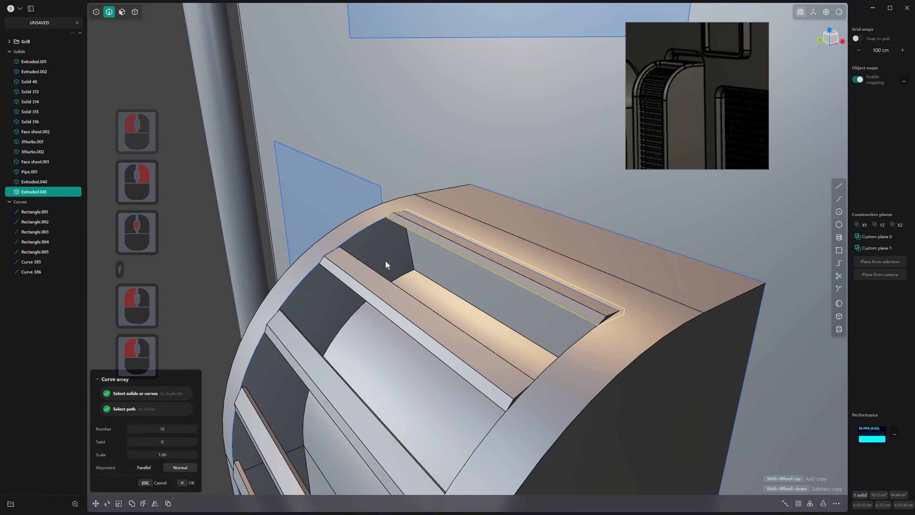
pyautogui.keyDown('shift'); pyautogui.scroll(20, 386, 263); pyautogui.keyUp('shift')
pyautogui.keyDown('shift'); pyautogui.scroll(-1, 384, 269); pyautogui.keyUp('shift')
pyautogui.scroll(-20, 387, 276)
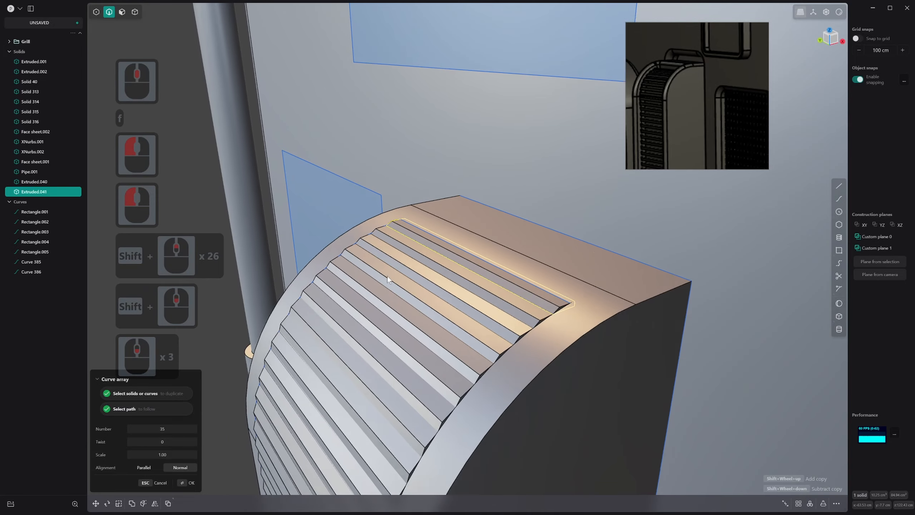
pyautogui.moveTo(397, 343); pyautogui.dragTo(427, 251, button='middle')
pyautogui.keyDown('shift'); pyautogui.scroll(-5, 445, 215); pyautogui.keyUp('shift')
pyautogui.keyDown('shift'); pyautogui.scroll(-2, 443, 217); pyautogui.keyUp('shift')
pyautogui.keyDown('shift'); pyautogui.scroll(3, 428, 250); pyautogui.keyUp('shift')
pyautogui.keyDown('shift'); pyautogui.scroll(1, 428, 249); pyautogui.keyUp('shift')
pyautogui.keyDown('shift'); pyautogui.scroll(-2, 428, 249); pyautogui.keyUp('shift')
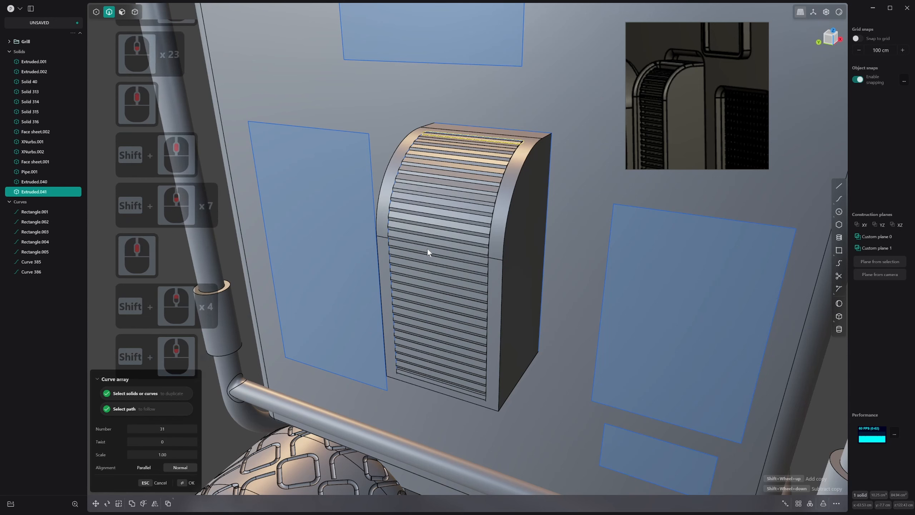
pyautogui.keyDown('shift'); pyautogui.scroll(3, 427, 249); pyautogui.keyUp('shift')
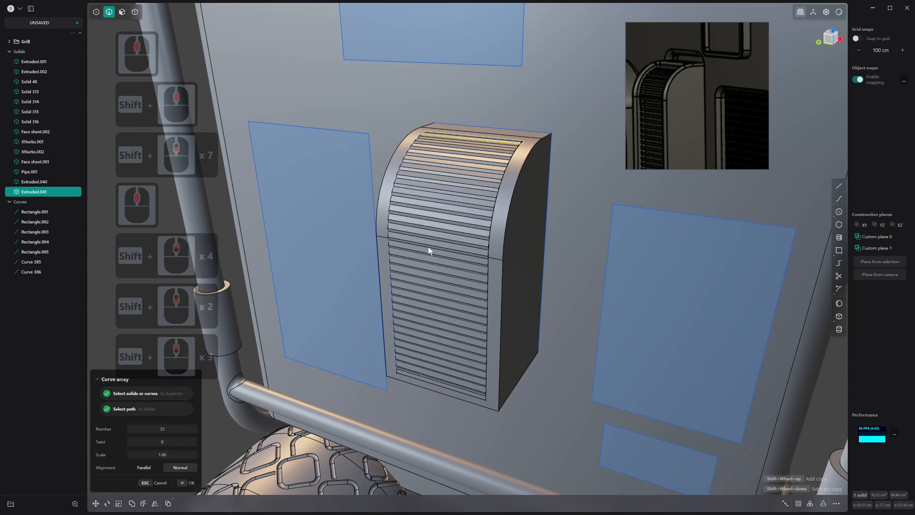
pyautogui.rightClick(428, 247)
# Scale all arrayed slats slightly wider along the Y axis so their ends reach into the side rims
pyautogui.press('s')
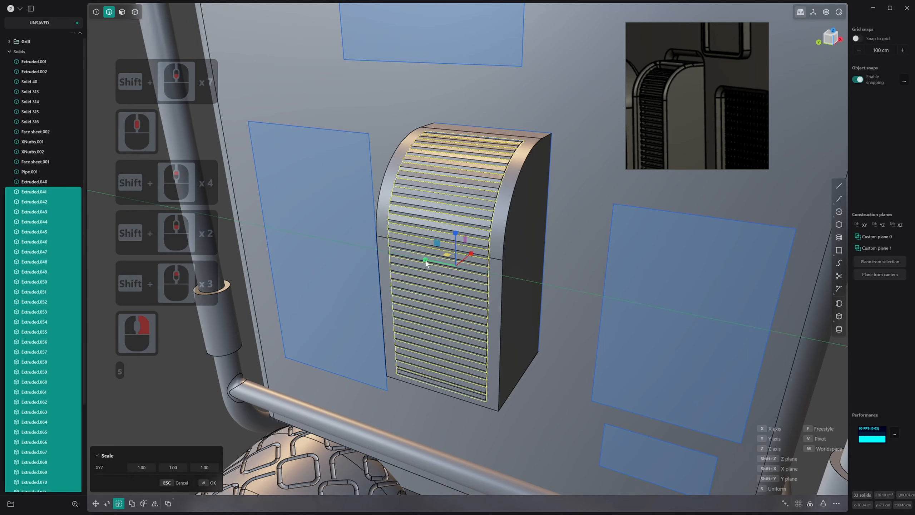
pyautogui.click(425, 259)
pyautogui.rightClick(451, 253)
# Boolean the widened slats with the rounded module body using Union
pyautogui.press('q')
pyautogui.click(505, 210)
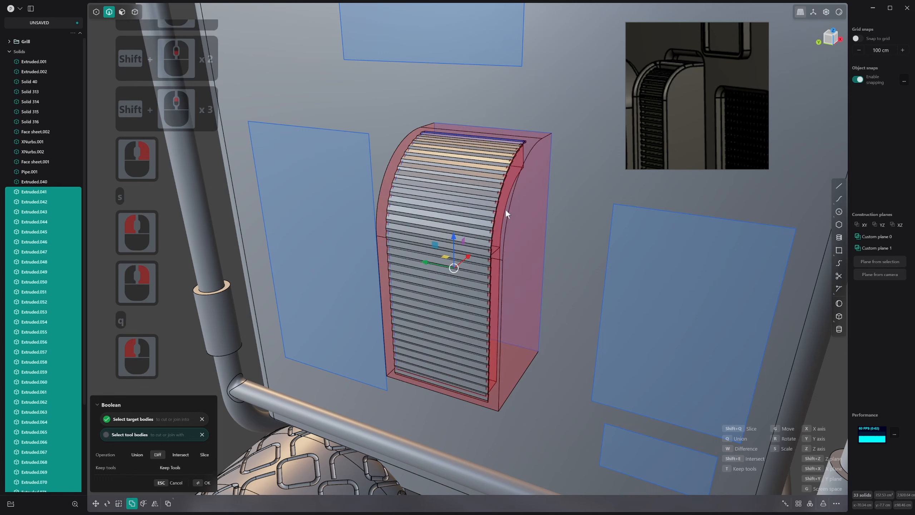
pyautogui.press('q')
pyautogui.rightClick(505, 211)
# Try a second Boolean Union to merge the module body and every slat into one solid
pyautogui.press('q')
pyautogui.press('q')
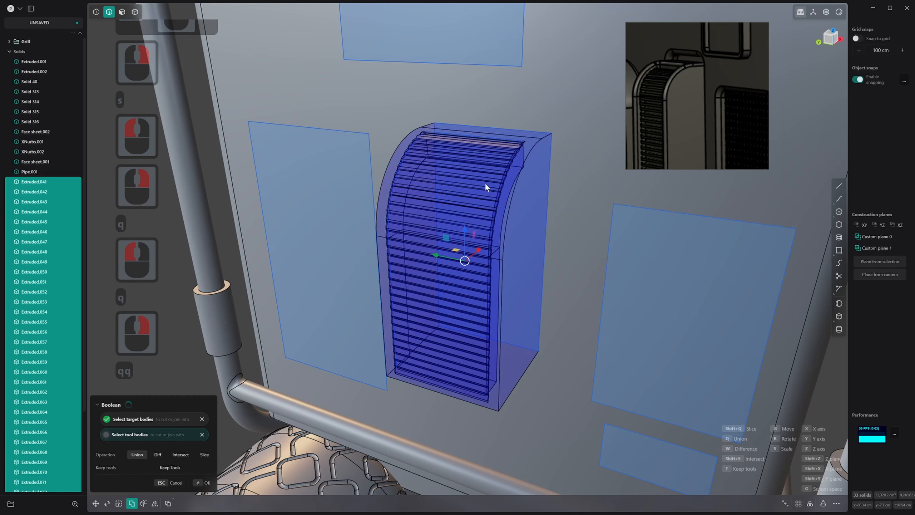
pyautogui.rightClick(506, 188)
pyautogui.scroll(-6, 504, 223)
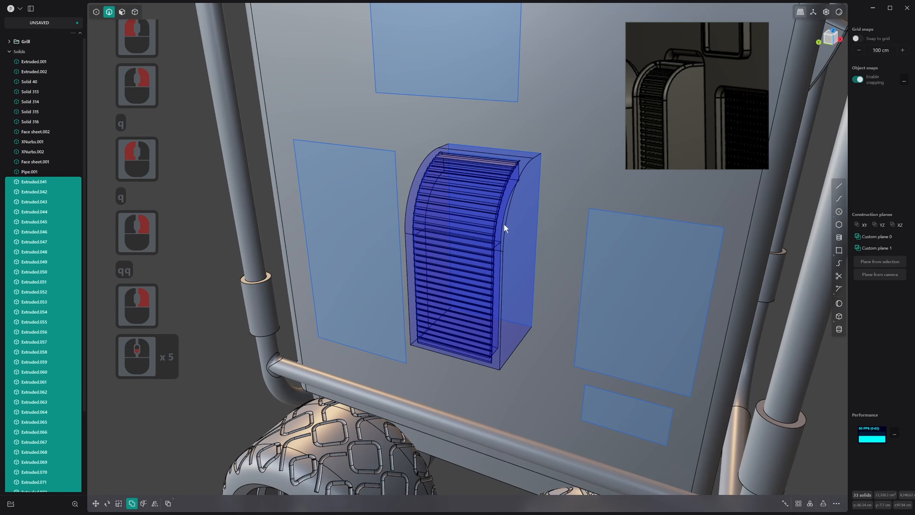
pyautogui.moveTo(504, 223); pyautogui.dragTo(528, 232, button='middle')
pyautogui.rightClick(525, 210)
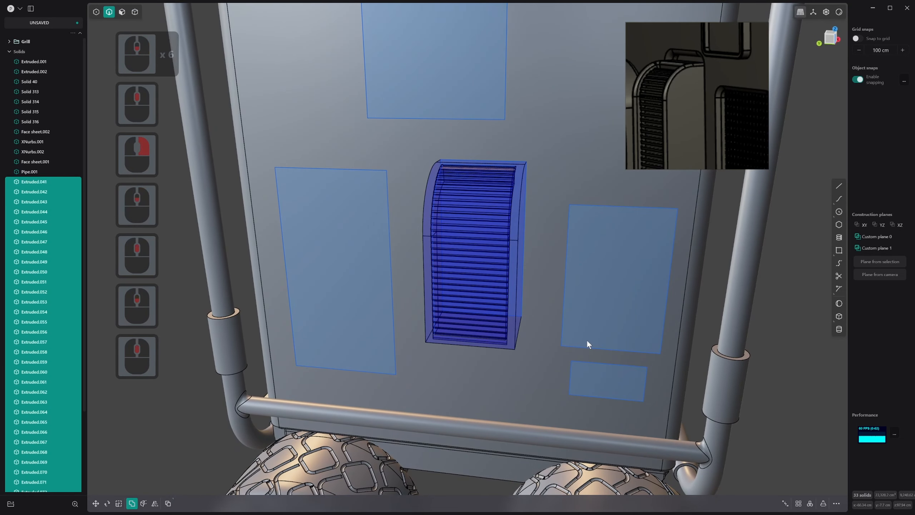
pyautogui.moveTo(585, 336); pyautogui.dragTo(574, 330, button='middle')
pyautogui.press('Escape')
pyautogui.click(535, 202)
pyautogui.press('Escape')
pyautogui.press('Escape')
pyautogui.moveTo(535, 202)
pyautogui.mouseDown(button='middle')
pyautogui.moveTo(503, 247)
pyautogui.moveTo(506, 205)
pyautogui.moveTo(526, 211)
pyautogui.mouseUp(button='middle')
pyautogui.click(506, 205)
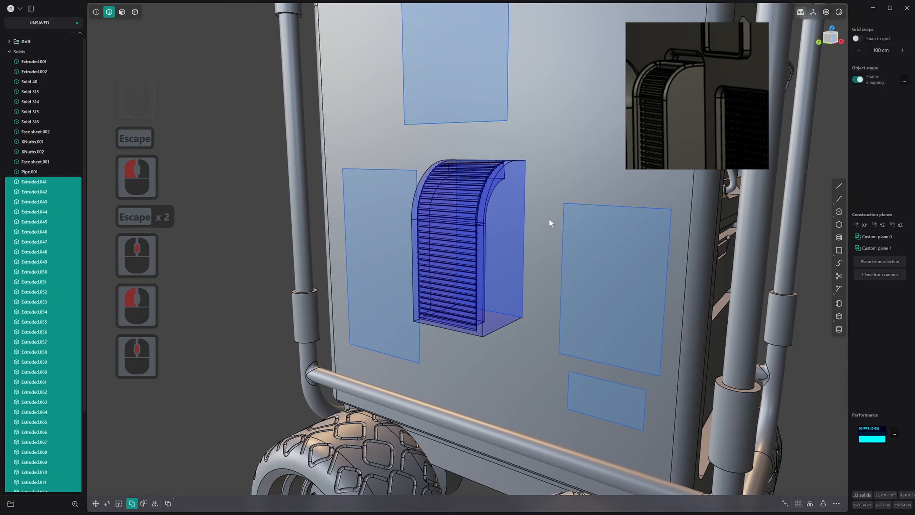
pyautogui.click(692, 235)
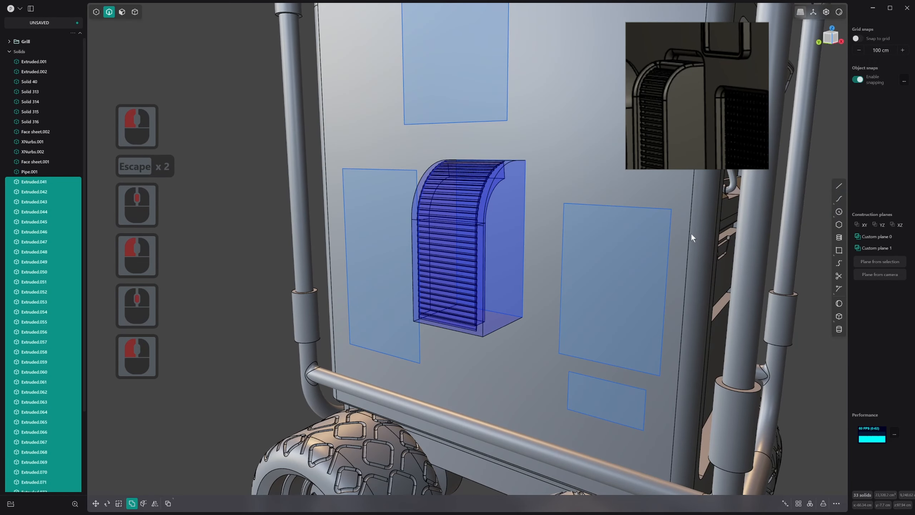
pyautogui.press('3')
pyautogui.press('4')
pyautogui.click(670, 214)
pyautogui.scroll(-17, 671, 214)
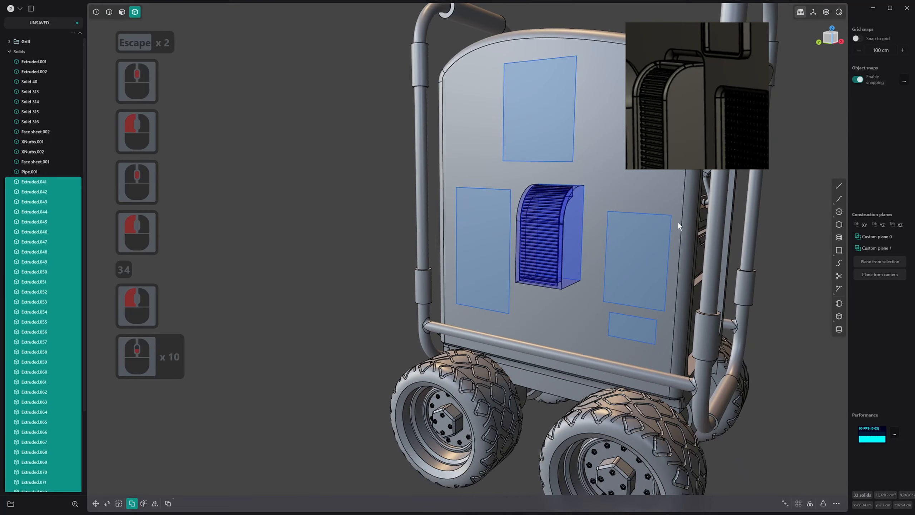
pyautogui.keyDown('shift'); pyautogui.scroll(-4, 678, 221); pyautogui.keyUp('shift')
pyautogui.keyDown('shift'); pyautogui.moveTo(678, 222); pyautogui.dragTo(586, 287, button='middle'); pyautogui.keyUp('shift')
pyautogui.rightClick(747, 238)
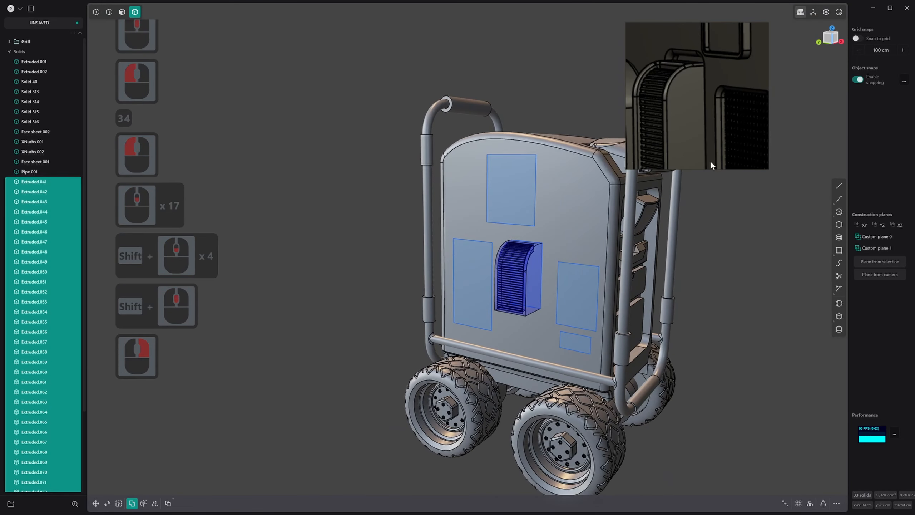
pyautogui.rightClick(723, 157)
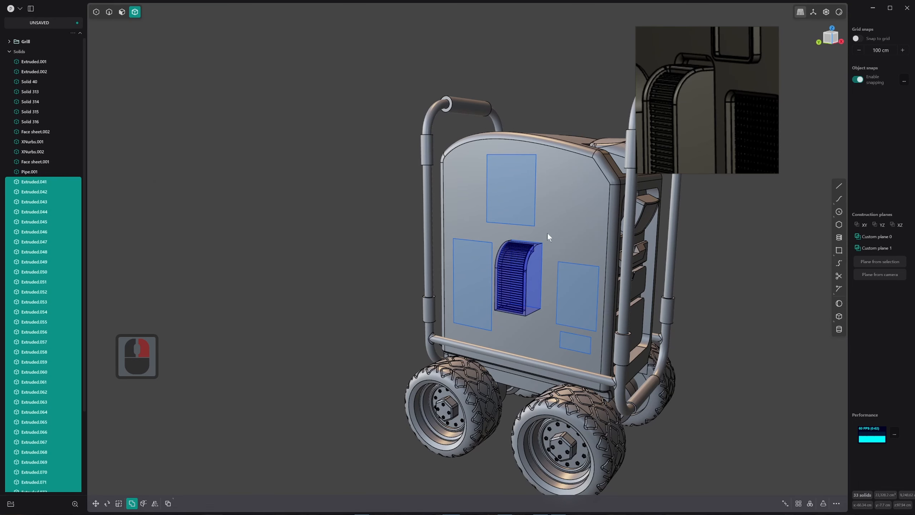
pyautogui.hotkey('ctrl', 'shift', 'r')
pyautogui.scroll(-2, 545, 243)
pyautogui.scroll(1, 545, 243)
pyautogui.scroll(-9, 545, 244)
pyautogui.moveTo(901, 129); pyautogui.dragTo(914, 130, button='right')
pyautogui.scroll(-1, 911, 130)
pyautogui.click(911, 130)
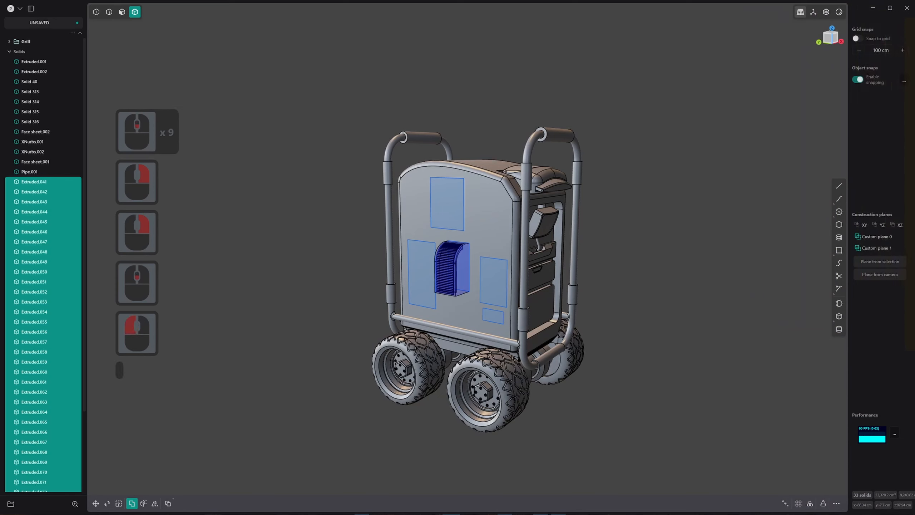
# Reload the modeling program to drop the running Boolean, and return the view to the ribbed module
pyautogui.click(373, 179)
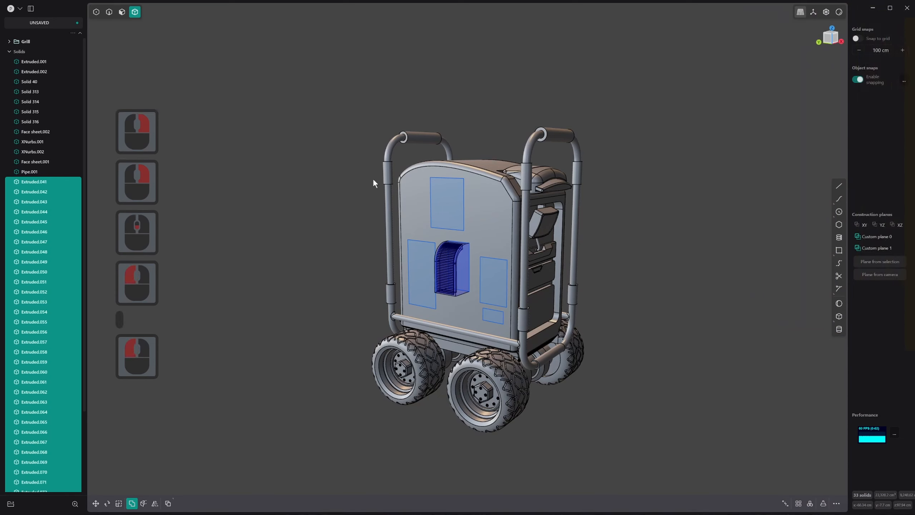
pyautogui.hotkey('ctrl', 'shift', 'r')
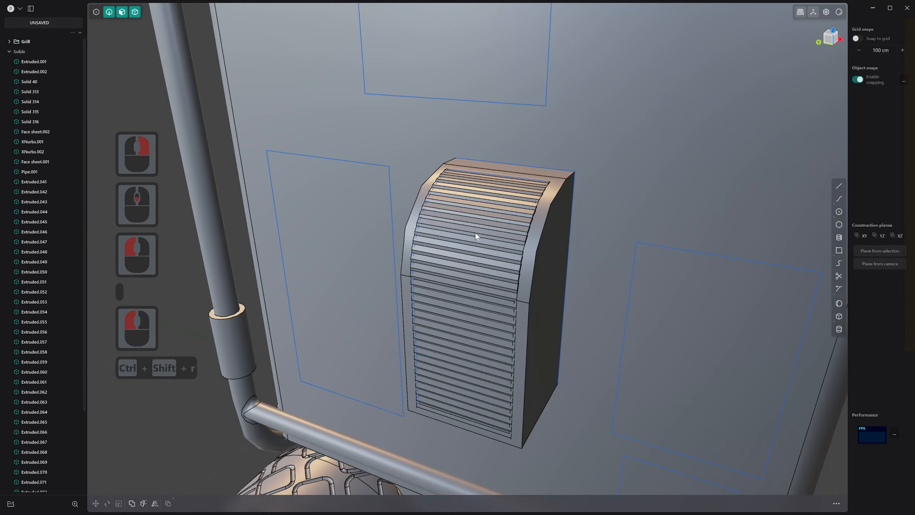
pyautogui.scroll(-3, 470, 259)
pyautogui.scroll(1, 470, 259)
pyautogui.moveTo(470, 259); pyautogui.dragTo(438, 232, button='middle')
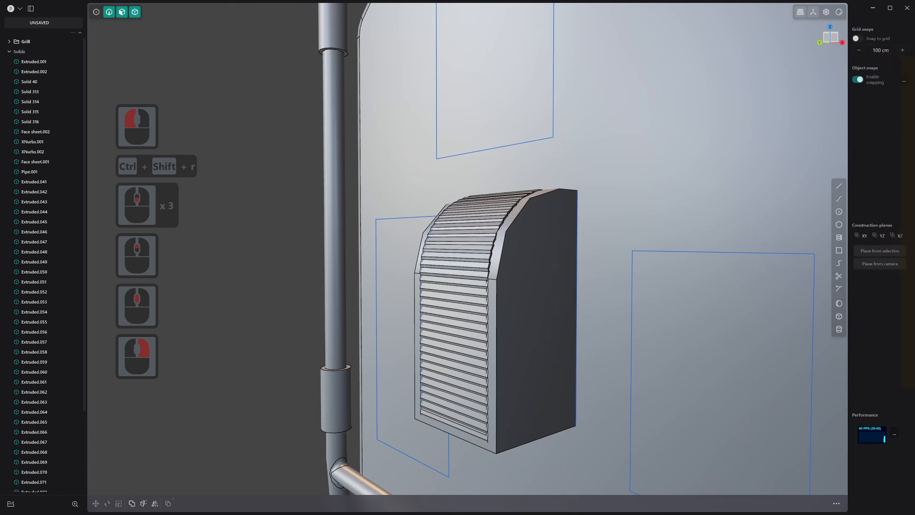
# Bring the floating reference picture of the whole four-wheeled vehicle back over the viewport
pyautogui.rightClick(573, 142)
pyautogui.rightClick(573, 143)
pyautogui.rightClick(468, 249)
pyautogui.scroll(-3, 467, 249)
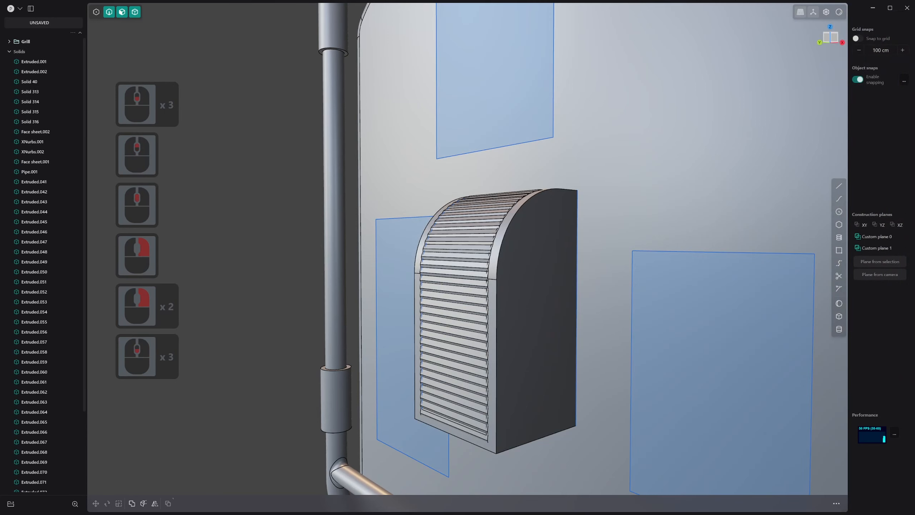
pyautogui.click(467, 249)
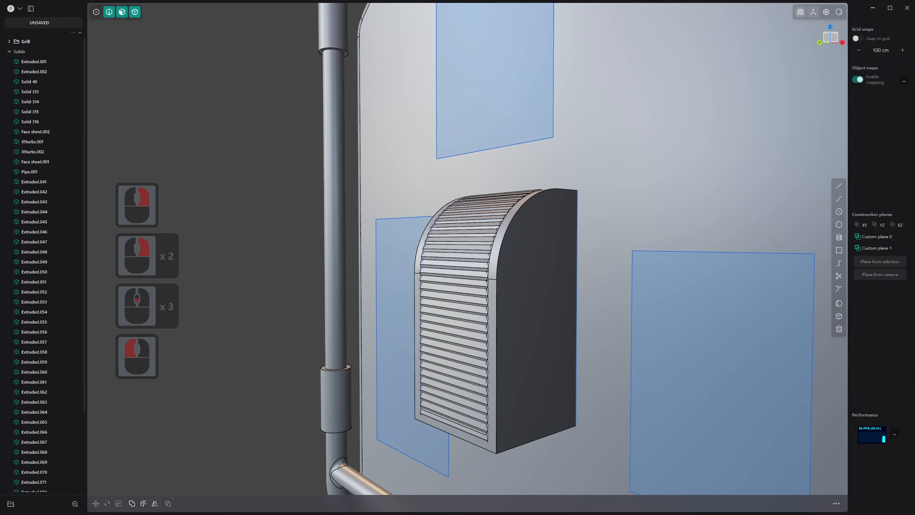
pyautogui.click(467, 249)
pyautogui.rightClick(467, 248)
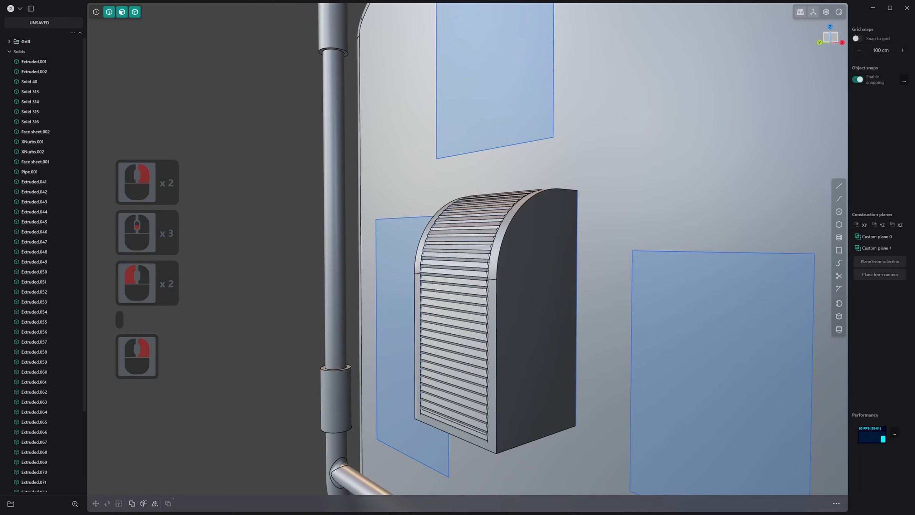
pyautogui.moveTo(914, 270); pyautogui.dragTo(669, 48, button='right')
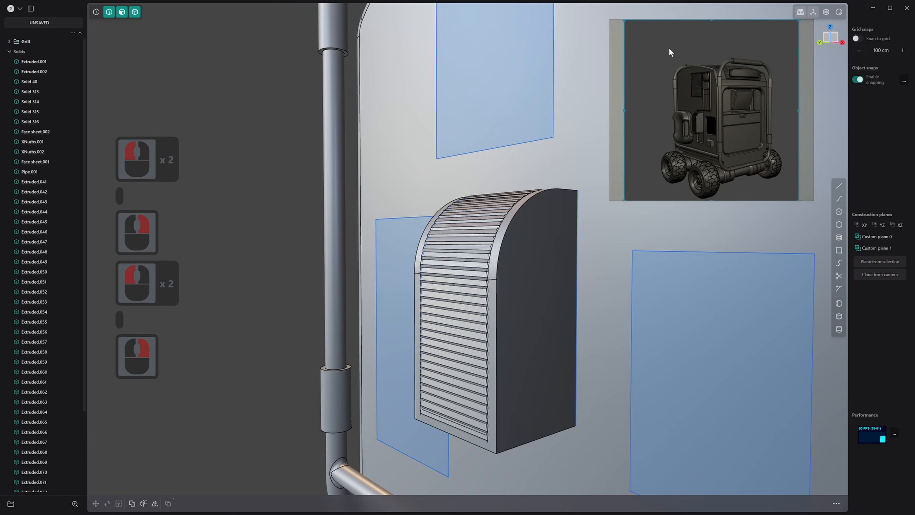
# Delete all separate arrayed slat solids, keeping the module body with its topmost slat
pyautogui.scroll(-5, 534, 231)
pyautogui.keyDown('shift'); pyautogui.moveTo(494, 228); pyautogui.dragTo(416, 240, button='middle'); pyautogui.keyUp('shift')
pyautogui.moveTo(416, 240); pyautogui.dragTo(456, 228, button='middle')
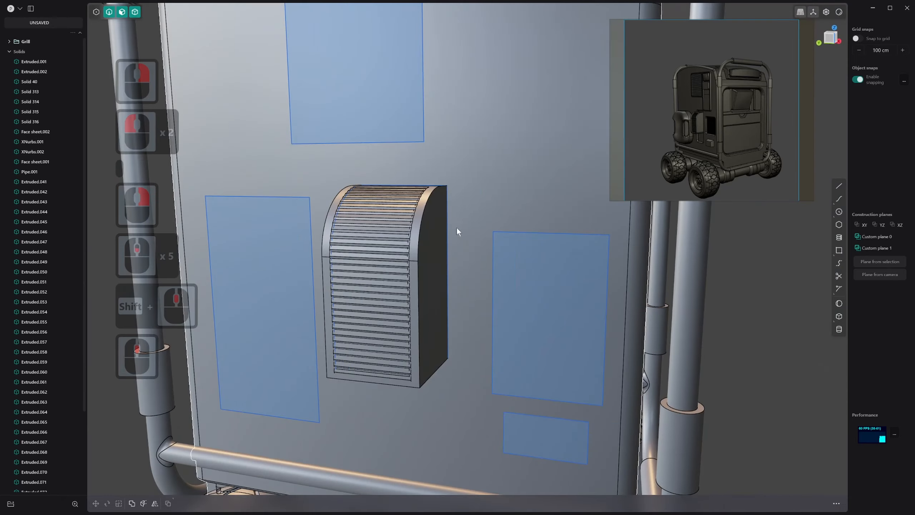
pyautogui.press('3')
pyautogui.scroll(6, 400, 246)
pyautogui.moveTo(397, 245)
pyautogui.mouseDown(button='middle')
pyautogui.moveTo(390, 230)
pyautogui.moveTo(391, 246)
pyautogui.mouseUp(button='middle')
pyautogui.press('3')
pyautogui.click(433, 154)
pyautogui.press('4')
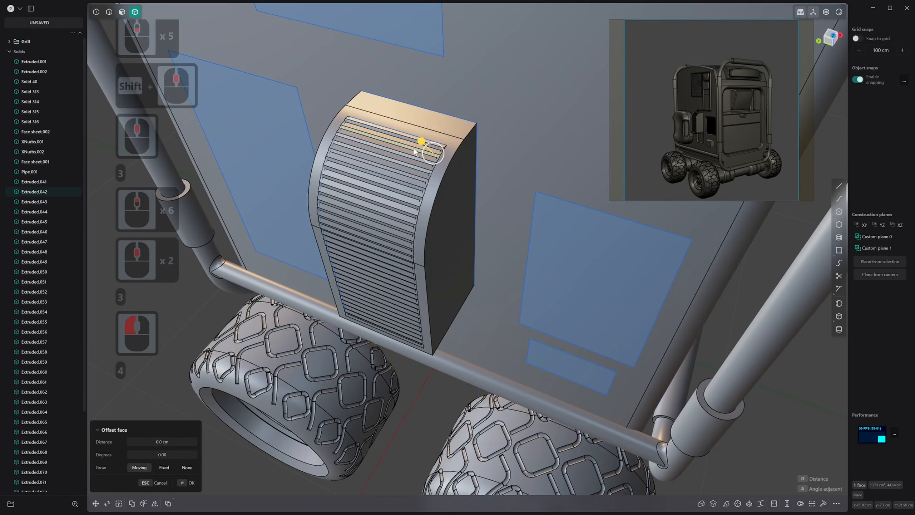
pyautogui.click(412, 147)
pyautogui.keyDown('shift'); pyautogui.click(399, 148); pyautogui.keyUp('shift')
pyautogui.keyDown('shift'); pyautogui.click(399, 153); pyautogui.keyUp('shift')
pyautogui.scroll(-2, 400, 159)
pyautogui.moveTo(404, 180); pyautogui.dragTo(405, 166, button='middle')
pyautogui.keyDown('shift'); pyautogui.moveTo(301, 135); pyautogui.dragTo(456, 364); pyautogui.keyUp('shift')
pyautogui.moveTo(415, 213); pyautogui.dragTo(414, 180, button='middle')
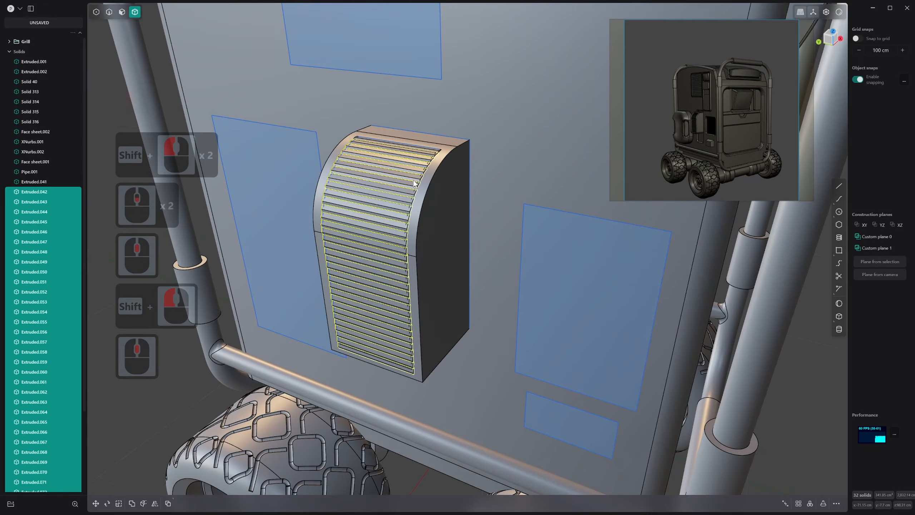
pyautogui.press('x')
# Examine the topmost slat and its ends where they meet the module's recess
pyautogui.click(404, 146)
pyautogui.scroll(-16, 403, 146)
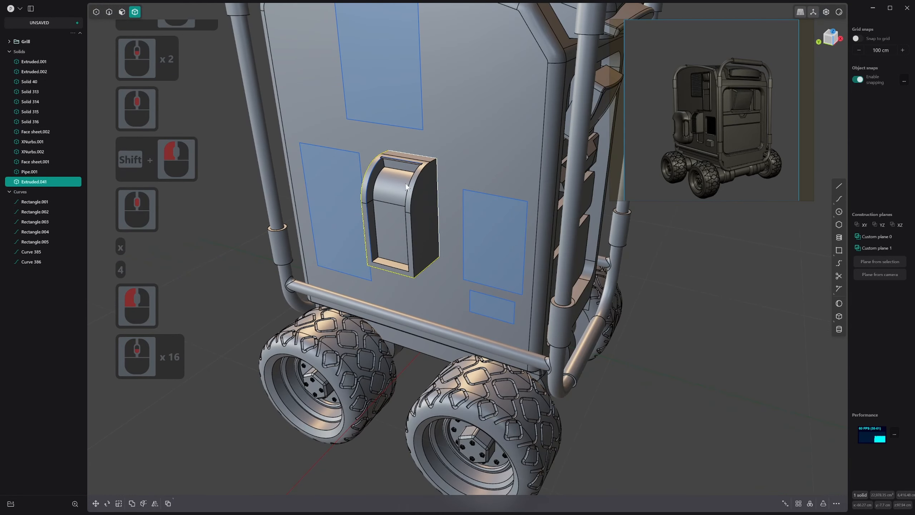
pyautogui.scroll(20, 392, 159)
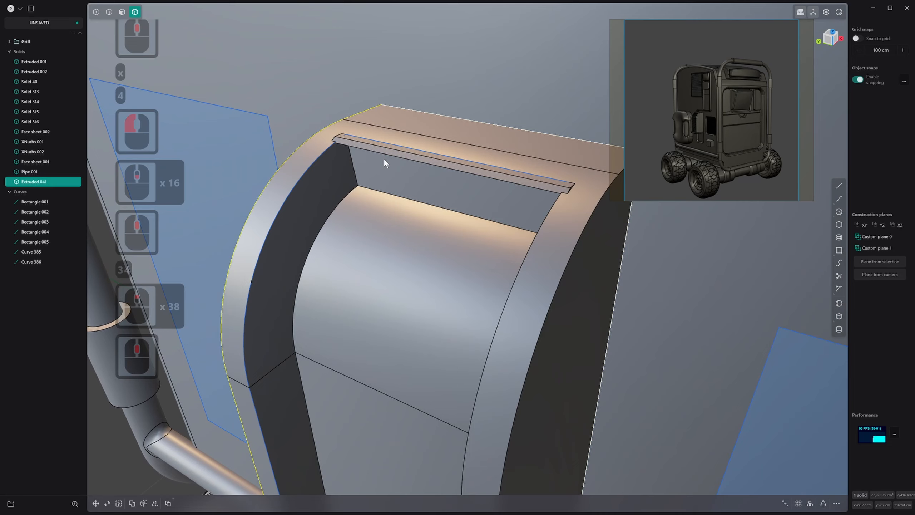
pyautogui.press('4')
pyautogui.click(392, 152)
pyautogui.rightClick(390, 152)
pyautogui.click(390, 150)
pyautogui.moveTo(390, 150); pyautogui.dragTo(613, 211, button='middle')
pyautogui.press('2')
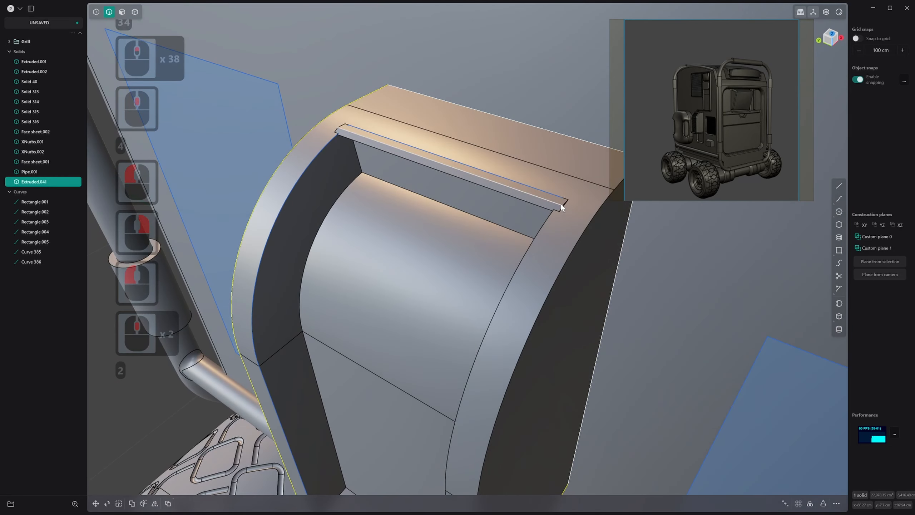
pyautogui.click(561, 205)
pyautogui.press('4')
pyautogui.scroll(6, 544, 203)
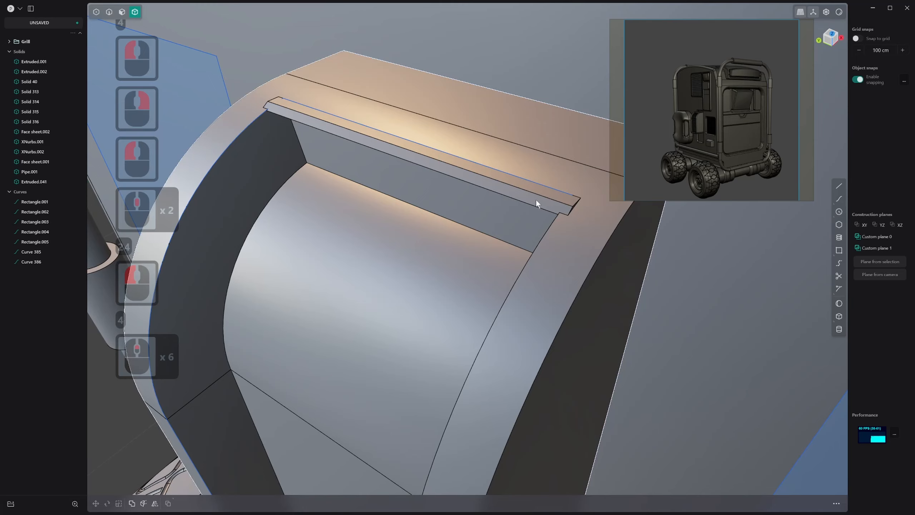
pyautogui.press('3')
pyautogui.moveTo(495, 193); pyautogui.dragTo(488, 184, button='middle')
# Undo the slat deletion to restore the arrayed slat solids
pyautogui.hotkey('ctrl', 'z')
pyautogui.hotkey('ctrl', 'z')
pyautogui.hotkey('ctrl', 'z')
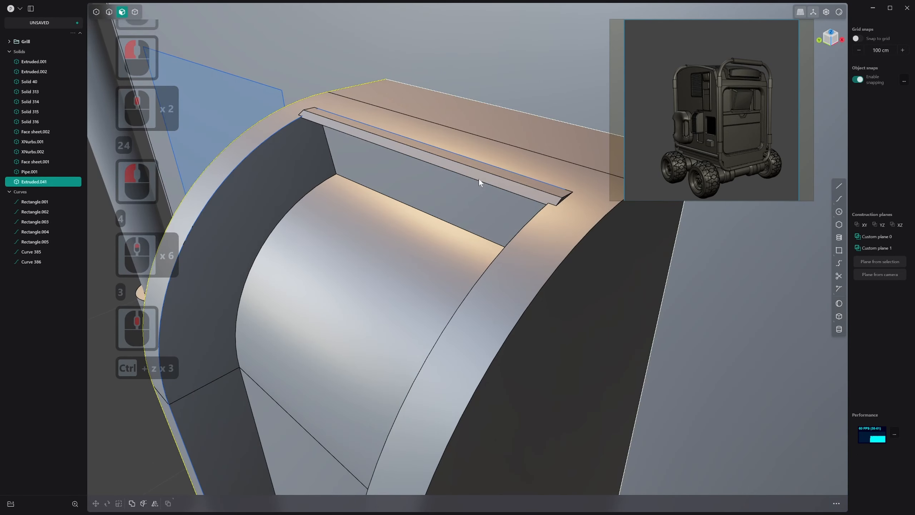
pyautogui.hotkey('ctrl', 'z')
pyautogui.hotkey('ctrl', 'z')
pyautogui.press('ctrl')
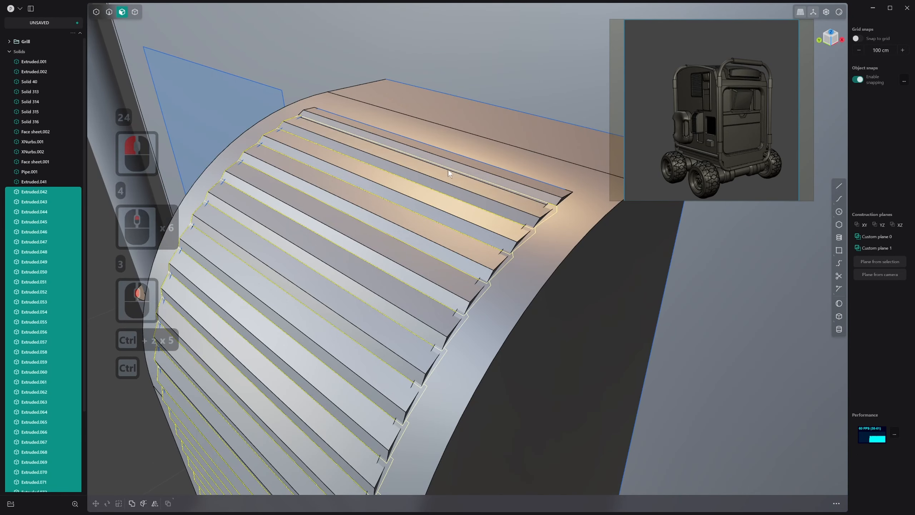
# Delete the rounded module body, leaving the separate slats in place
pyautogui.press('3')
pyautogui.click(586, 248)
pyautogui.scroll(-3, 585, 250)
pyautogui.press('4')
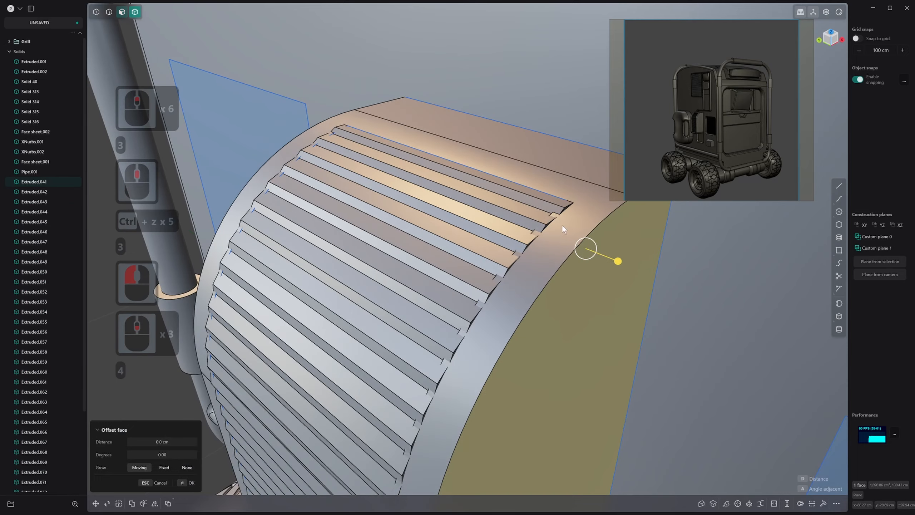
pyautogui.click(566, 221)
pyautogui.click(564, 251)
pyautogui.press('x')
# Delete all slat solids in front of the vehicle's body panel
pyautogui.scroll(-20, 526, 242)
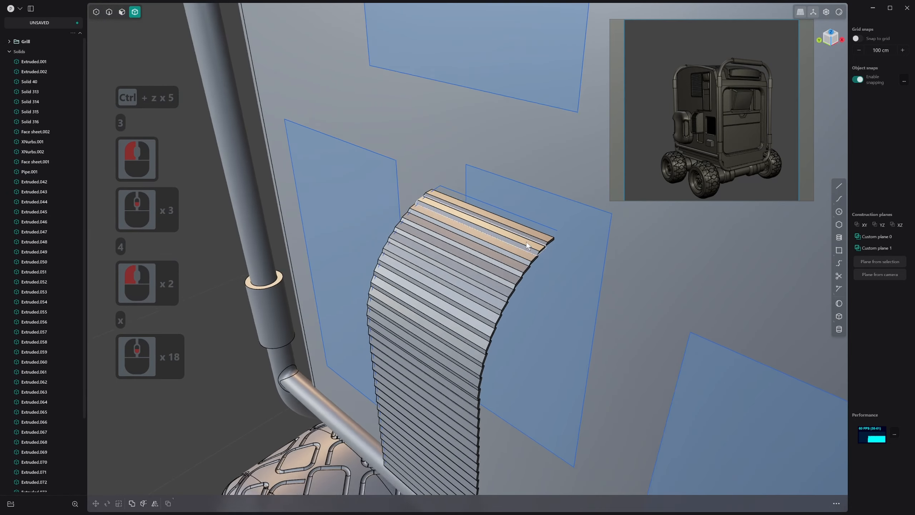
pyautogui.press('3')
pyautogui.click(519, 239)
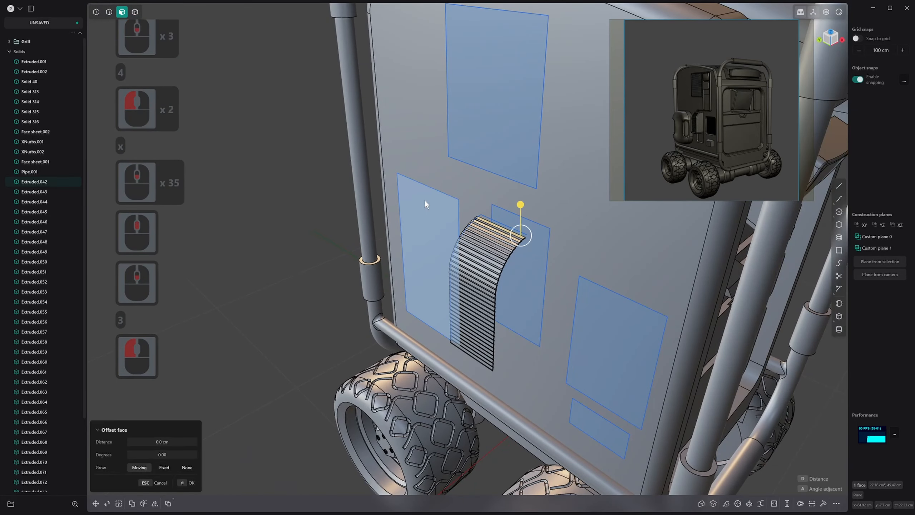
pyautogui.moveTo(425, 200); pyautogui.dragTo(547, 400)
pyautogui.click(523, 313)
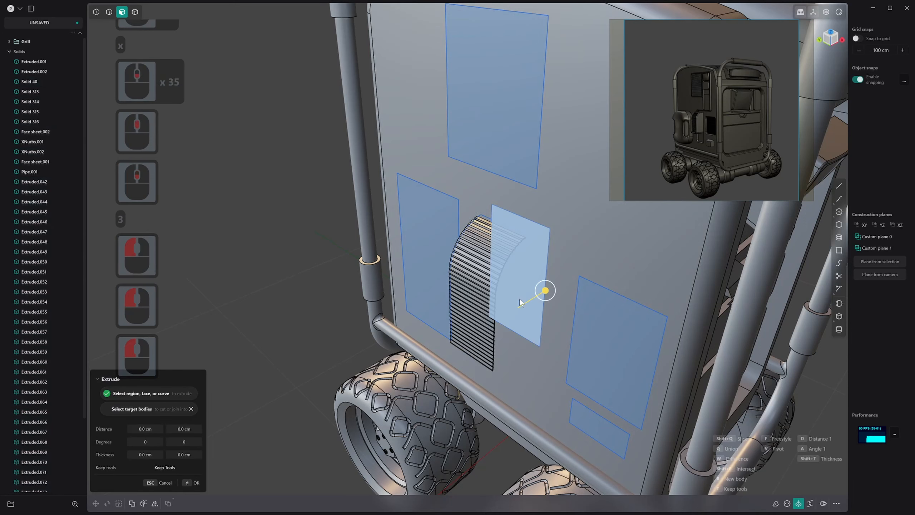
pyautogui.press('4')
pyautogui.moveTo(420, 194); pyautogui.dragTo(546, 372)
pyautogui.press('x')
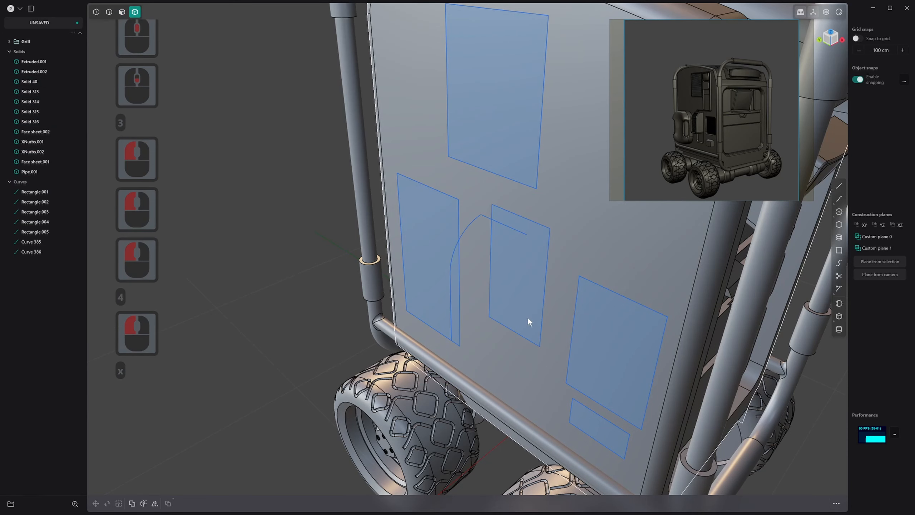
# Delete the two leftover slat guide curves, keeping the panel rectangles
pyautogui.press('2')
pyautogui.click(504, 225)
pyautogui.press('x')
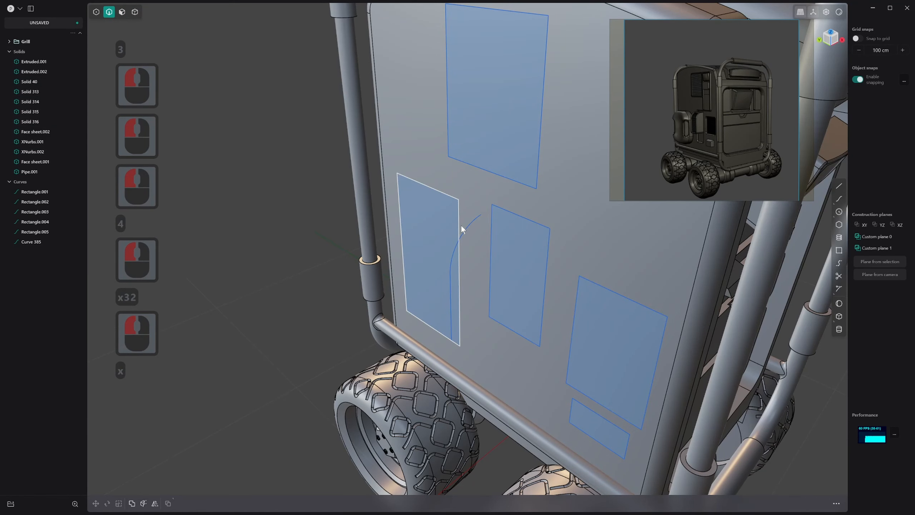
pyautogui.click(466, 229)
pyautogui.press('x')
# Extrude the middle rectangle outward from the vehicle's body panel into a solid block
pyautogui.press('3')
pyautogui.click(518, 227)
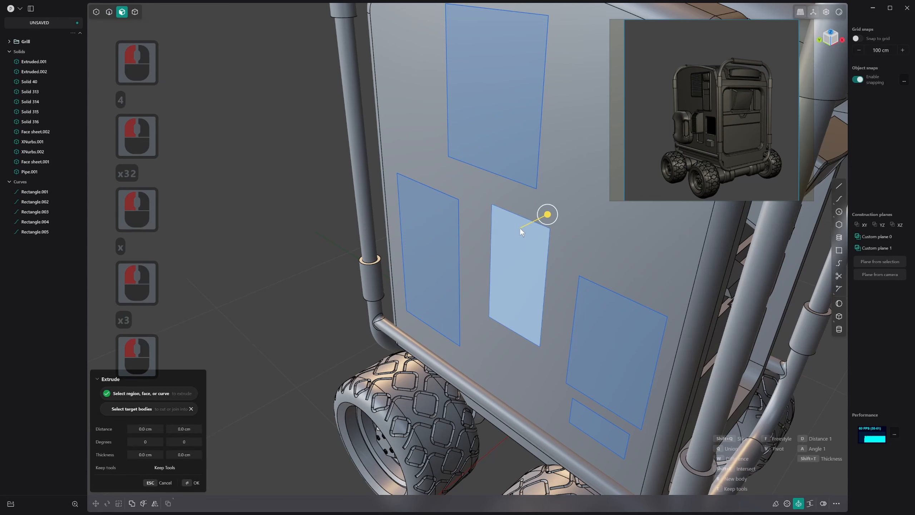
pyautogui.scroll(1, 521, 227)
pyautogui.moveTo(546, 217); pyautogui.dragTo(475, 203)
pyautogui.rightClick(505, 235)
# Fillet the block's upper front edge with a large radius
pyautogui.press('2')
pyautogui.click(485, 239)
pyautogui.rightClick(479, 207)
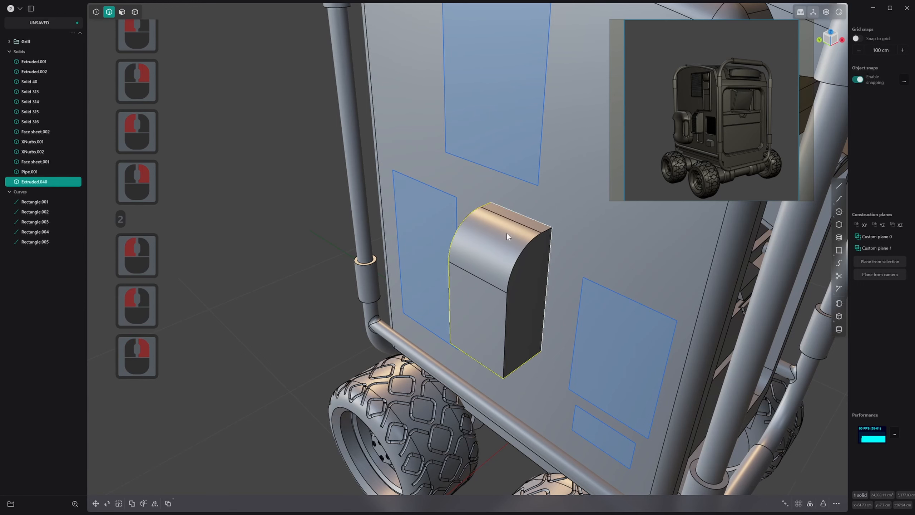
# Offset the shared outline of the block's curved and flat front faces inward by about 3 cm
pyautogui.press('3')
pyautogui.press('4')
pyautogui.press('4')
pyautogui.click(502, 241)
pyautogui.press('3')
pyautogui.click(491, 242)
pyautogui.keyDown('shift'); pyautogui.click(483, 301); pyautogui.keyUp('shift')
pyautogui.press('o')
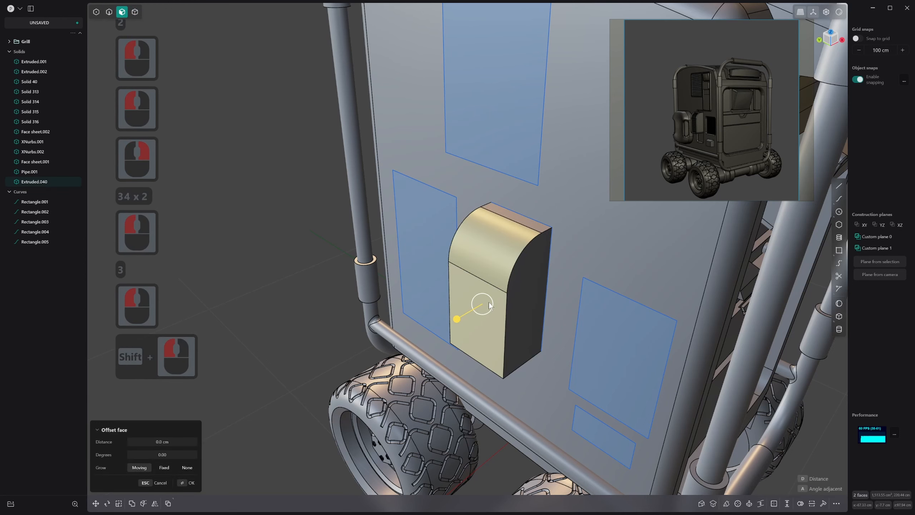
pyautogui.moveTo(483, 303); pyautogui.dragTo(494, 304, button='middle')
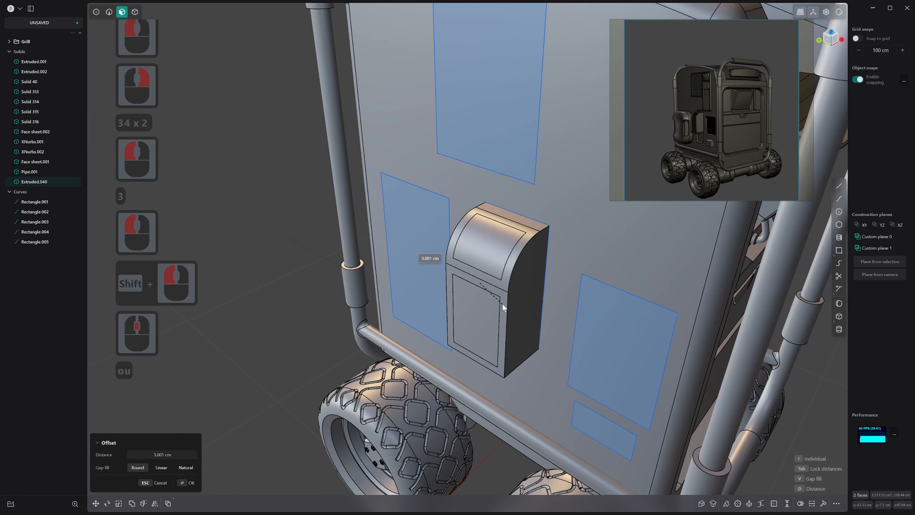
pyautogui.press('i')
pyautogui.click(502, 302)
pyautogui.rightClick(502, 302)
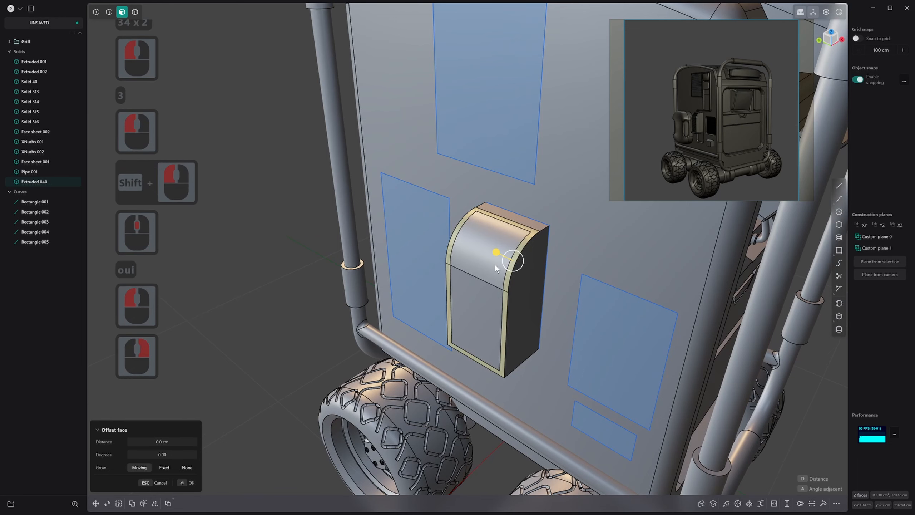
# Offset the inner curved and flat front faces about 6 cm into the block to form a recess
pyautogui.click(495, 264)
pyautogui.keyDown('shift'); pyautogui.click(477, 307); pyautogui.keyUp('shift')
pyautogui.moveTo(462, 317); pyautogui.dragTo(475, 318)
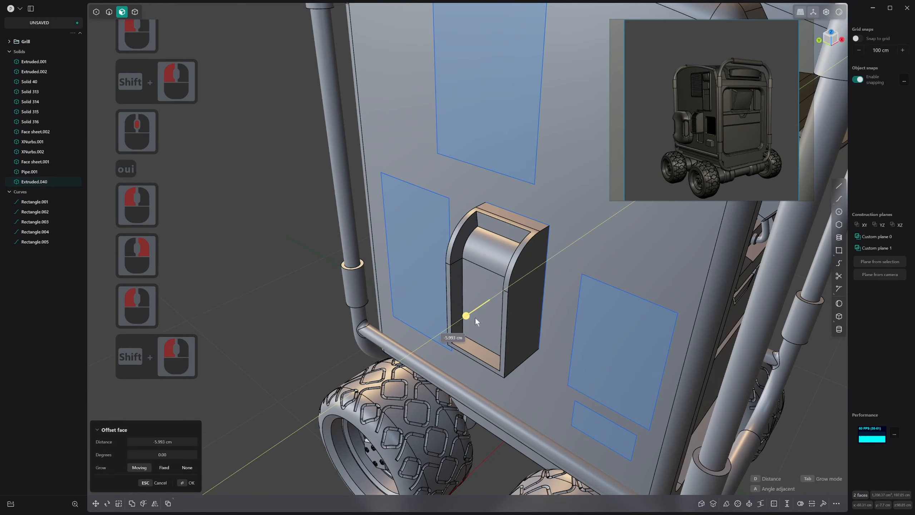
pyautogui.rightClick(476, 319)
pyautogui.scroll(10, 493, 232)
pyautogui.press('2')
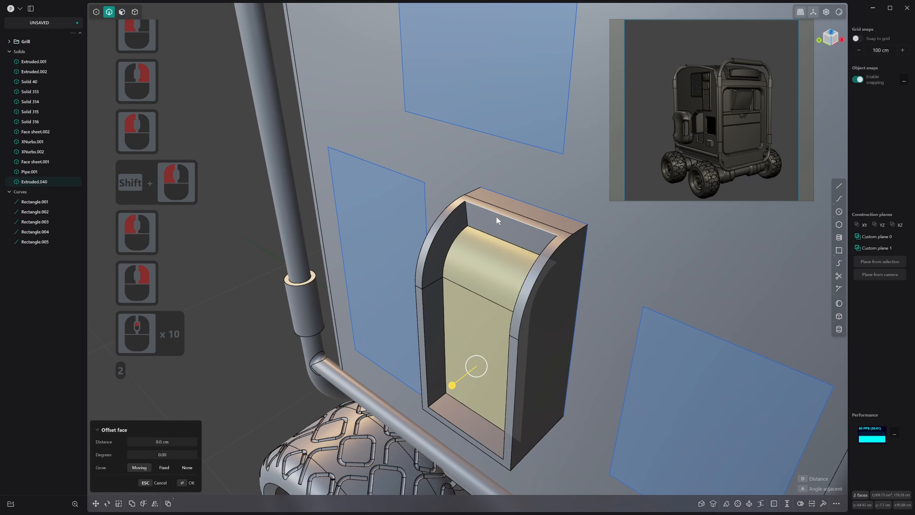
pyautogui.click(497, 215)
pyautogui.press('s')
pyautogui.moveTo(541, 225); pyautogui.dragTo(535, 242, button='middle')
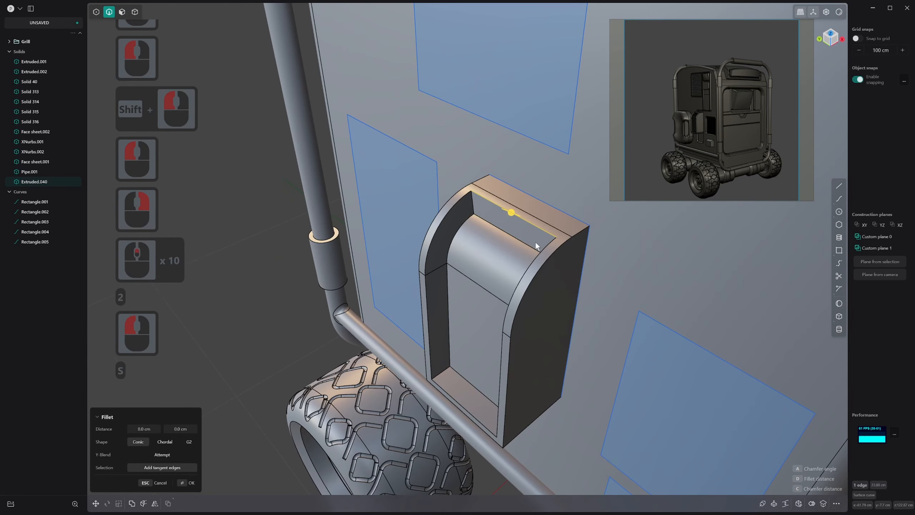
pyautogui.press('e')
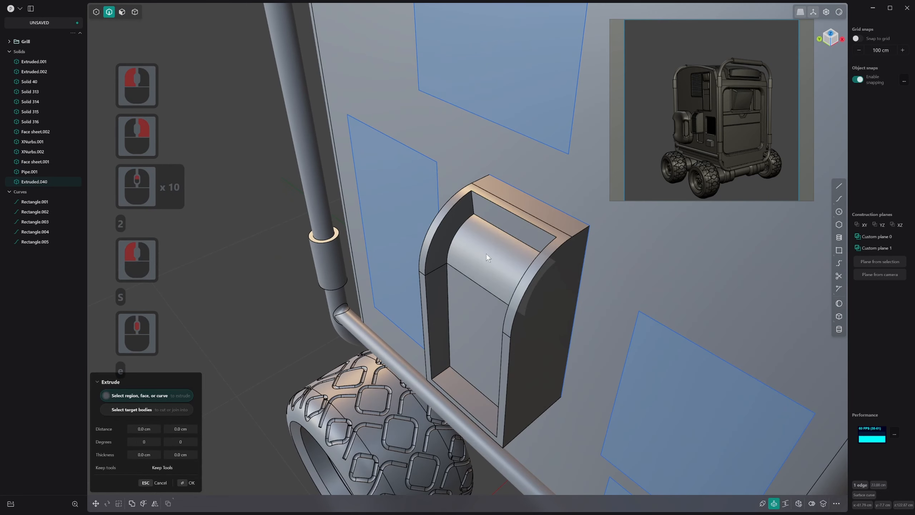
pyautogui.press('2')
pyautogui.click(521, 216)
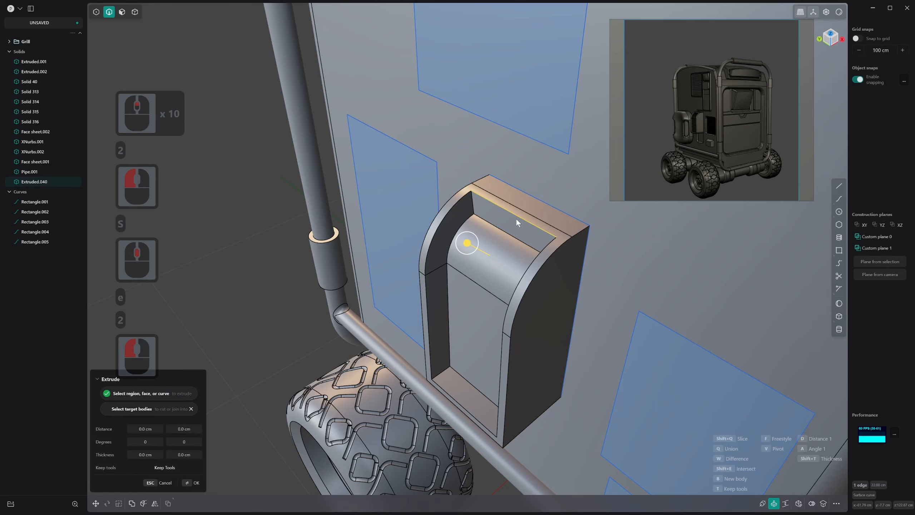
pyautogui.click(507, 234)
pyautogui.press('Escape')
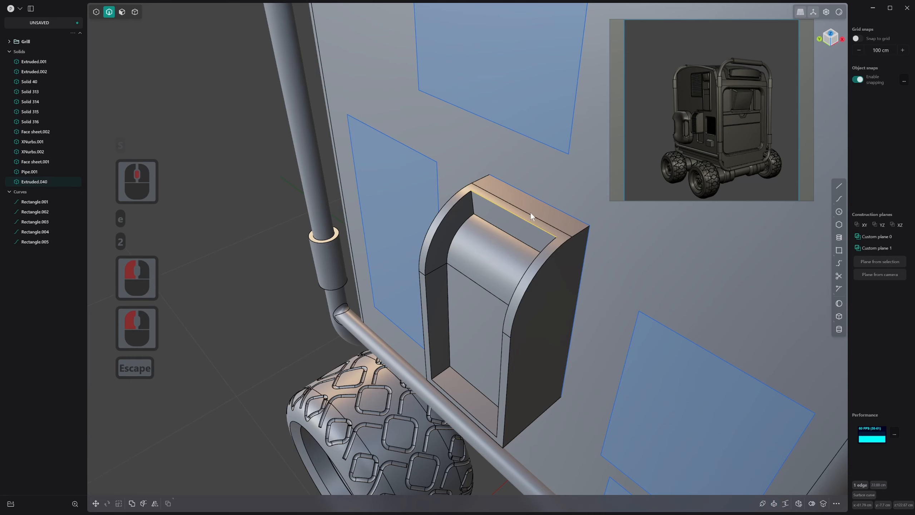
# Duplicate the upper front edge of the recess as a separate curve in place
pyautogui.click(517, 218)
pyautogui.click(517, 218)
pyautogui.press('d')
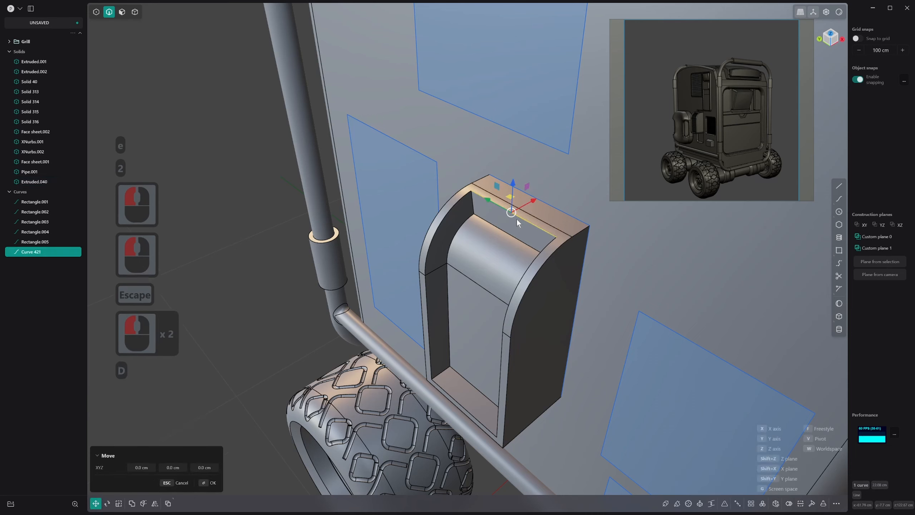
pyautogui.rightClick(528, 234)
# Extrude the duplicated edge curve into a narrow sheet and thicken it into a thin slat solid
pyautogui.press('e')
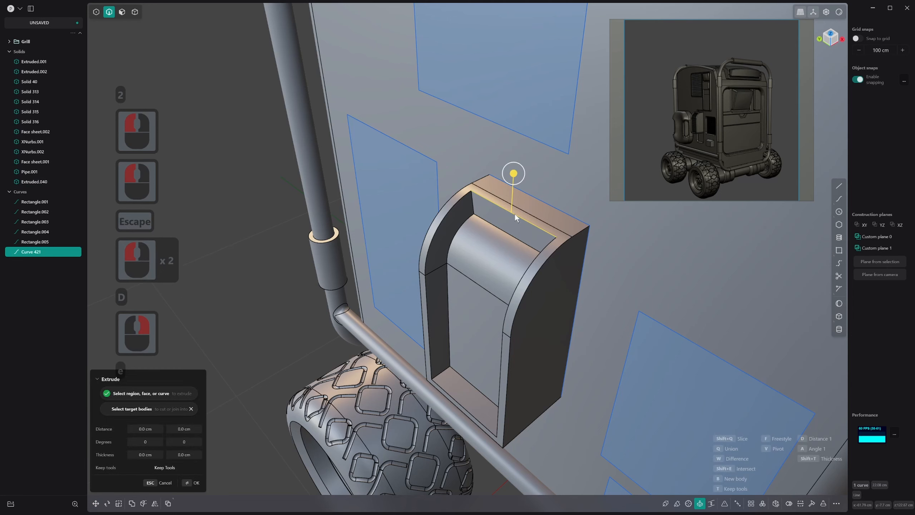
pyautogui.click(514, 186)
pyautogui.rightClick(525, 219)
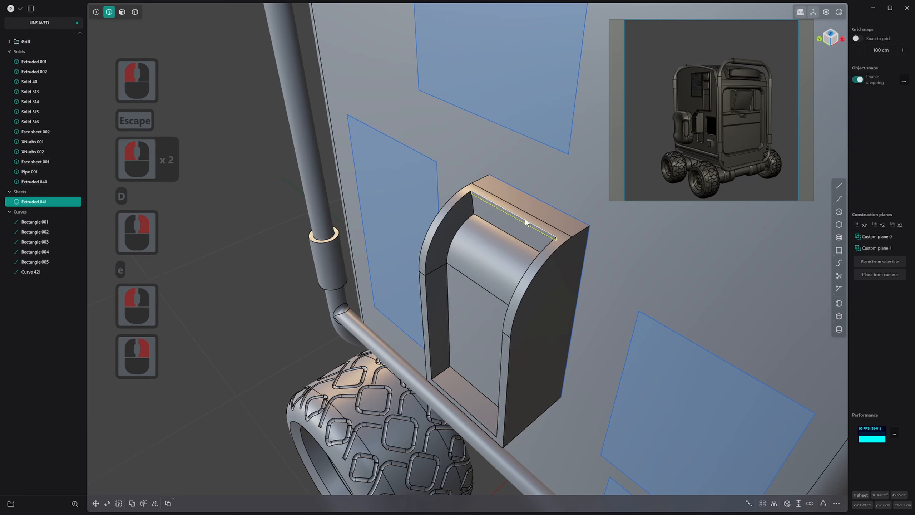
pyautogui.click(801, 502)
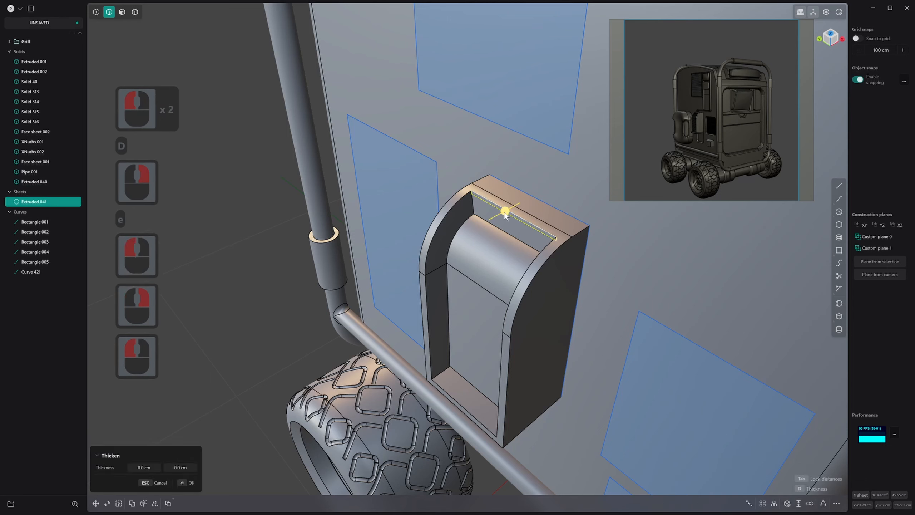
pyautogui.moveTo(499, 216); pyautogui.dragTo(496, 216)
pyautogui.rightClick(484, 217)
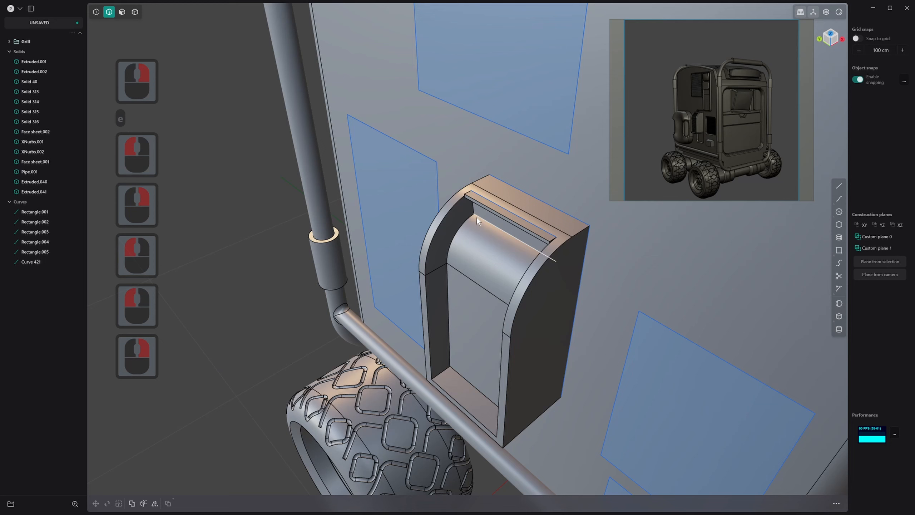
# Duplicate the curved and straight front edges along one side of the recess as a path curve in place
pyautogui.click(449, 212)
pyautogui.keyDown('shift'); pyautogui.click(428, 294); pyautogui.keyUp('shift')
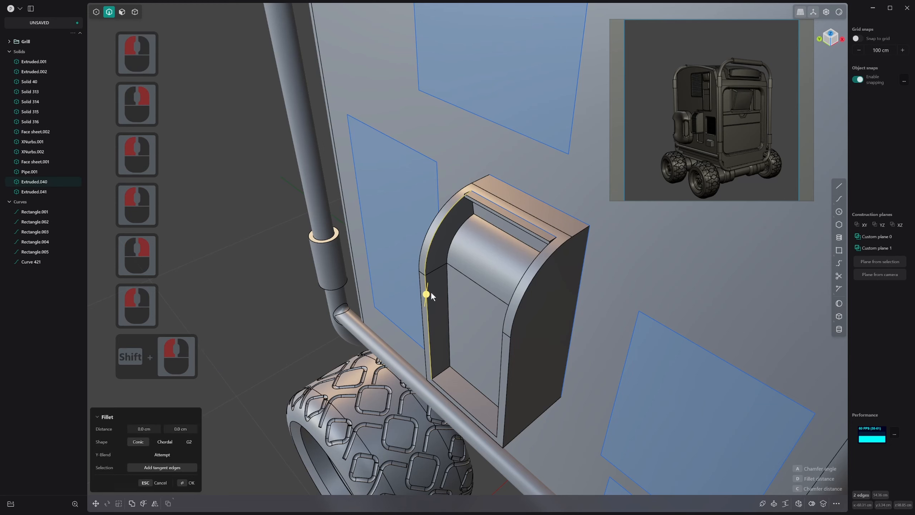
pyautogui.press('d')
pyautogui.rightClick(487, 262)
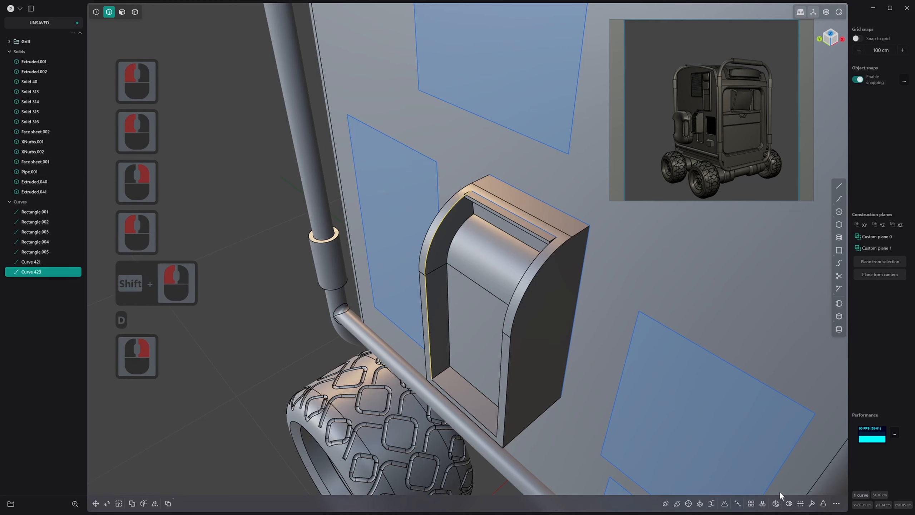
pyautogui.write('f')
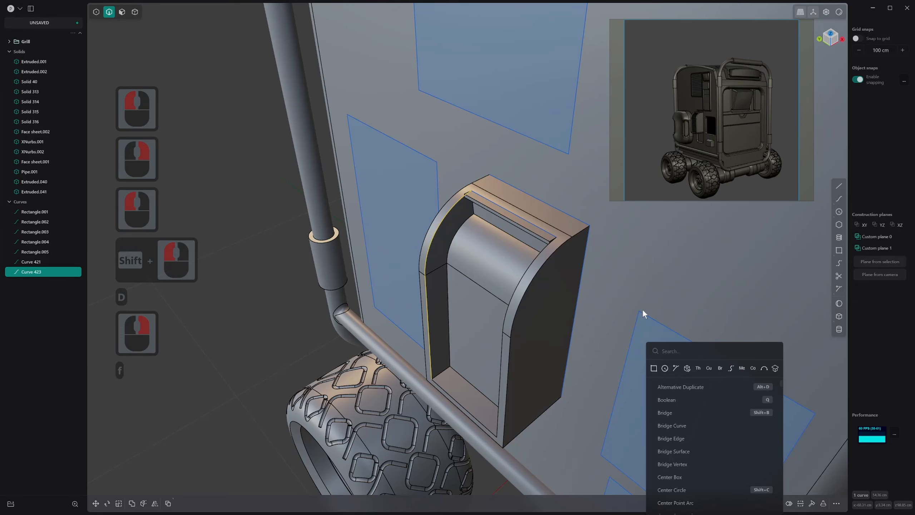
pyautogui.write('cur')
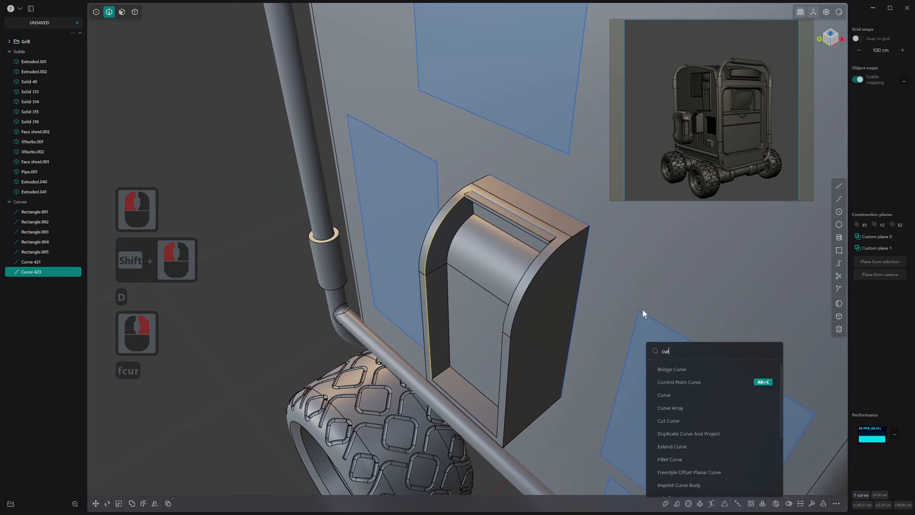
pyautogui.click(669, 406)
pyautogui.click(451, 208)
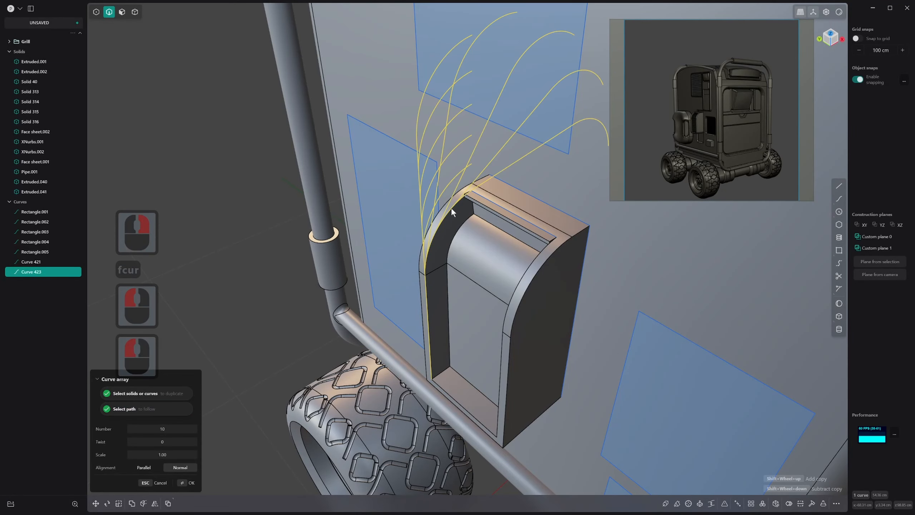
pyautogui.press('Escape')
pyautogui.press('Escape')
pyautogui.press('Escape')
# Array the thin slat solid along the duplicated side path curve as 24 copies with Normal alignment
pyautogui.press('4')
pyautogui.click(475, 213)
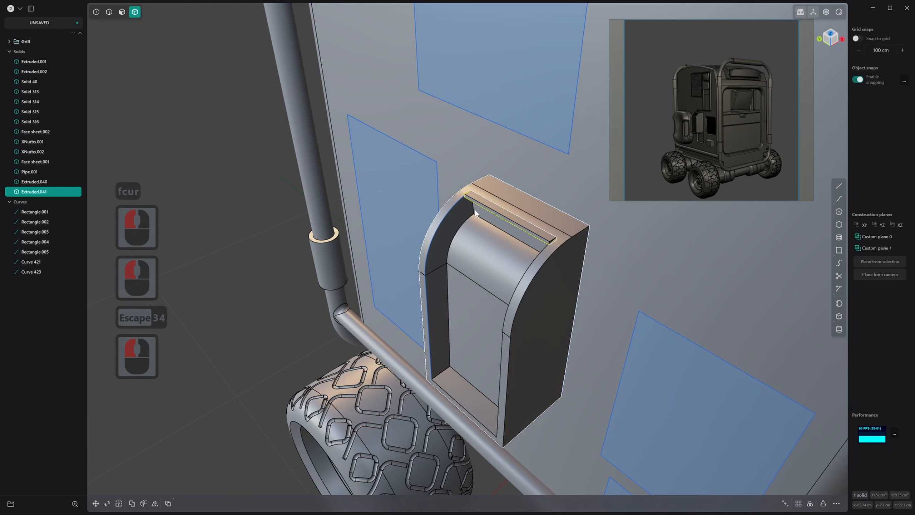
pyautogui.press('f')
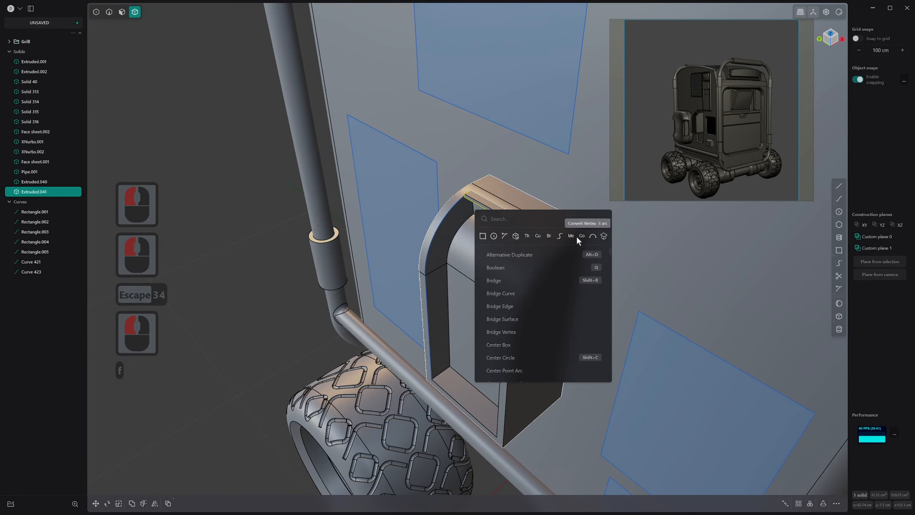
pyautogui.click(538, 236)
pyautogui.click(455, 204)
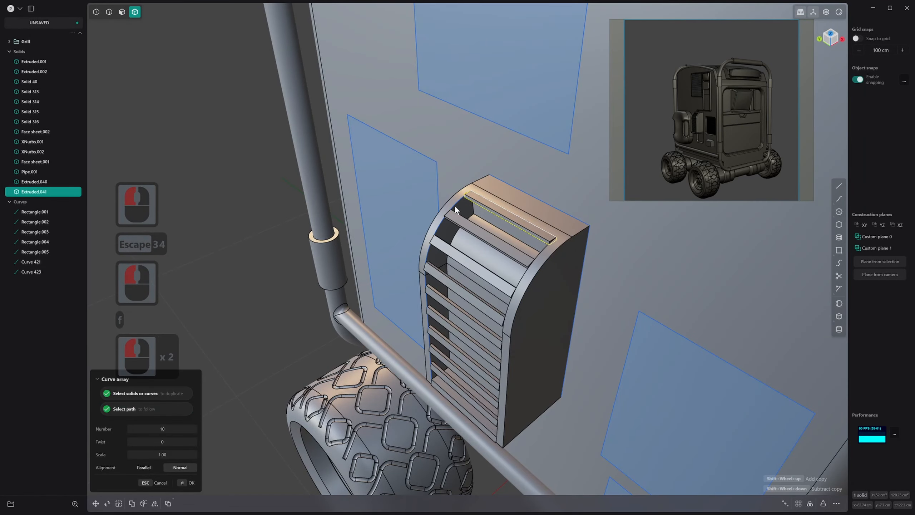
pyautogui.keyDown('shift'); pyautogui.scroll(14, 463, 231); pyautogui.keyUp('shift')
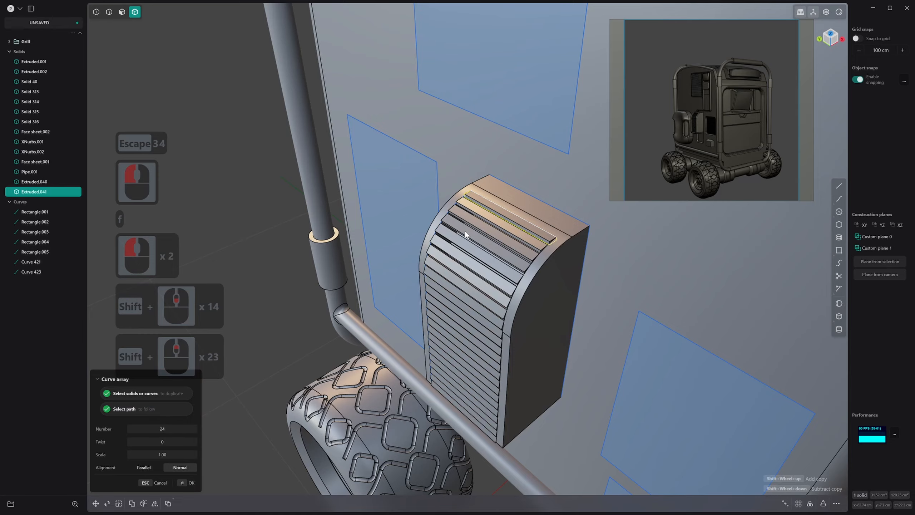
pyautogui.moveTo(471, 214); pyautogui.dragTo(506, 265, button='middle')
pyautogui.rightClick(421, 168)
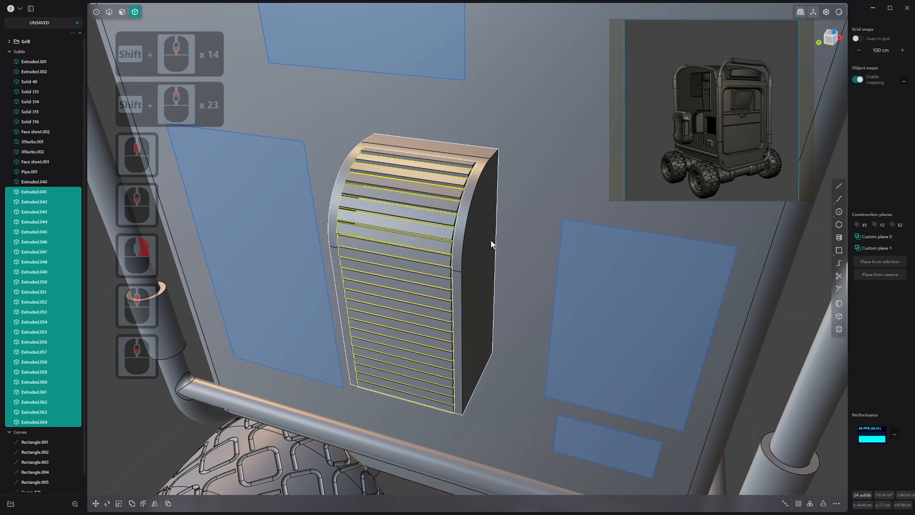
# Group all the slats together with their recessed block and name the group Box Exterior
pyautogui.press('4')
pyautogui.keyDown('shift'); pyautogui.click(481, 226); pyautogui.keyUp('shift')
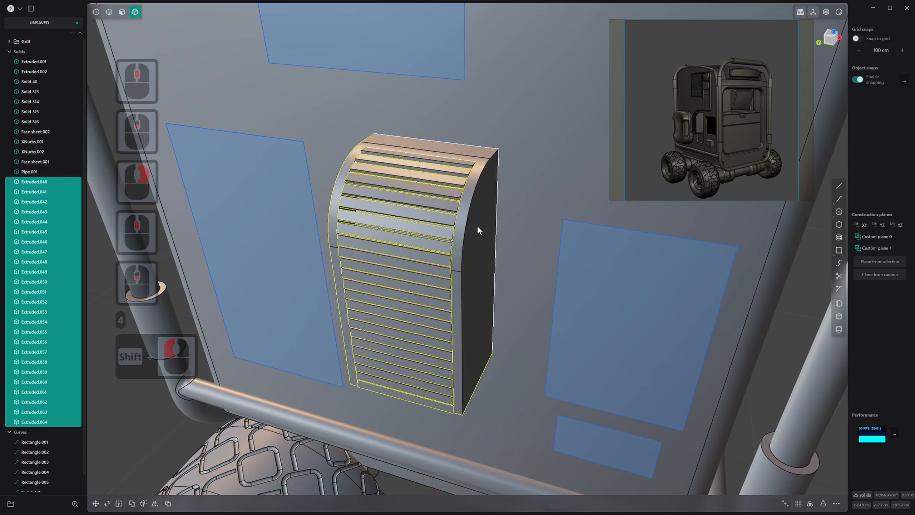
pyautogui.hotkey('ctrl', 'g')
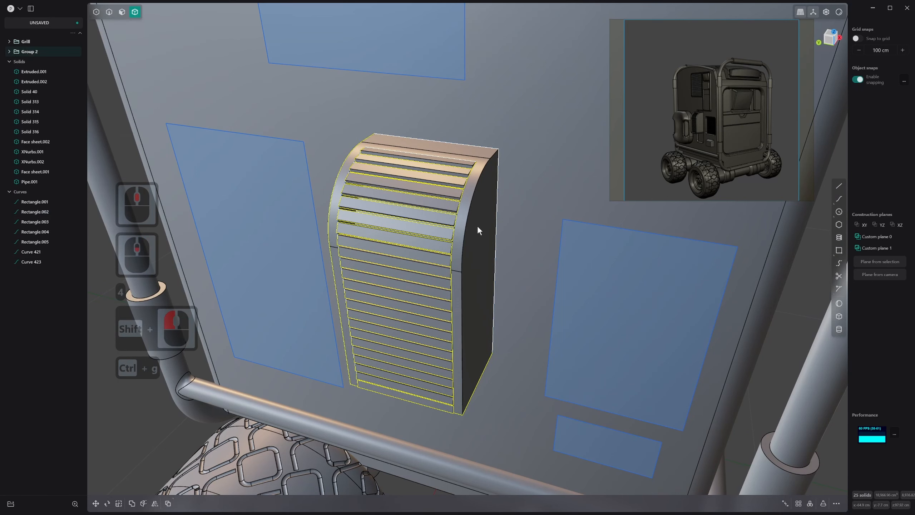
pyautogui.click(27, 52)
pyautogui.doubleClick(28, 51)
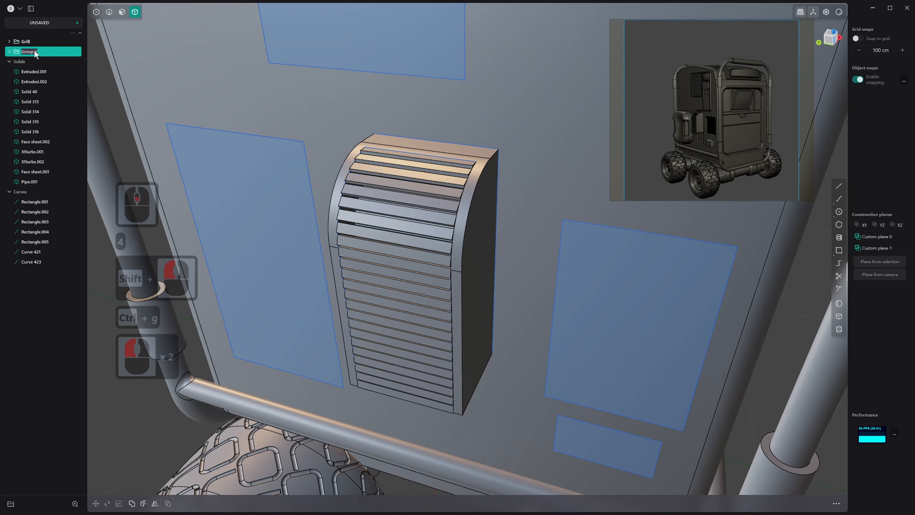
pyautogui.write('Box ')
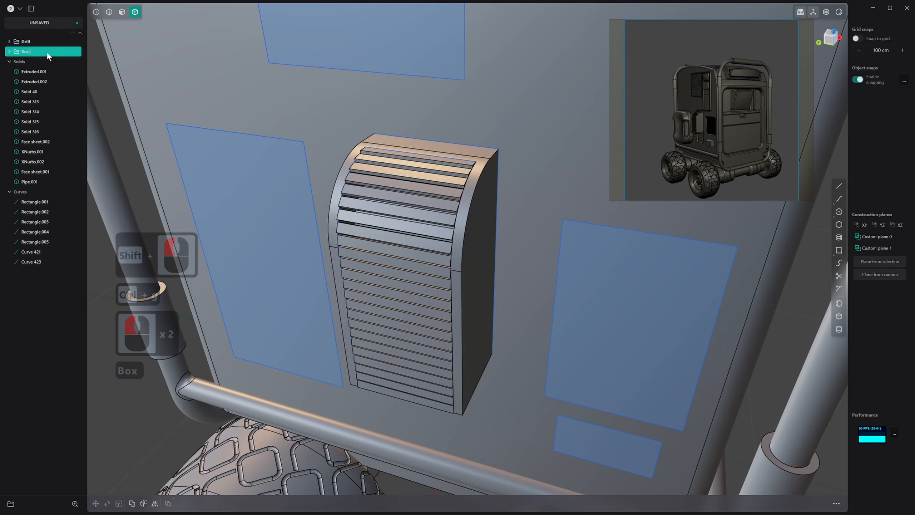
pyautogui.write('E')
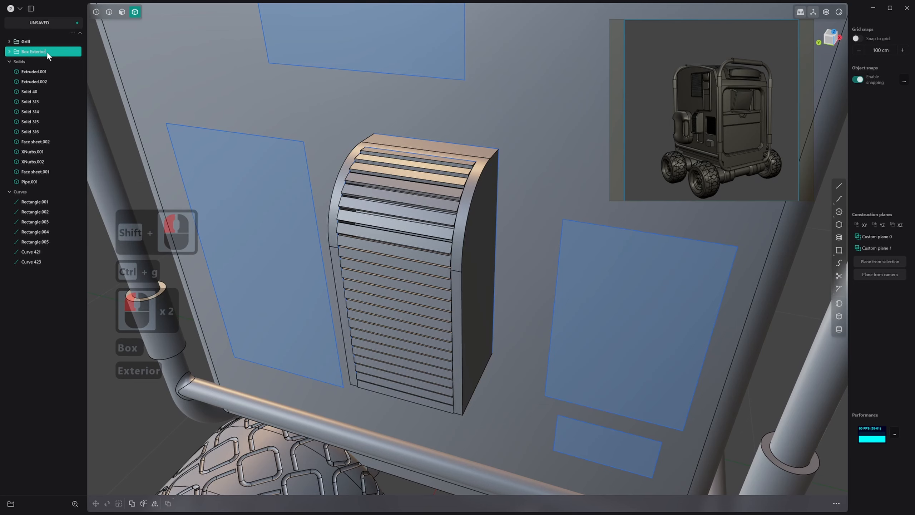
pyautogui.write('xterior')
pyautogui.press('Return')
# Delete the two leftover slat construction curves and the rectangle behind the slatted box
pyautogui.moveTo(427, 156); pyautogui.dragTo(346, 181, button='middle')
pyautogui.press('2')
pyautogui.click(35, 202)
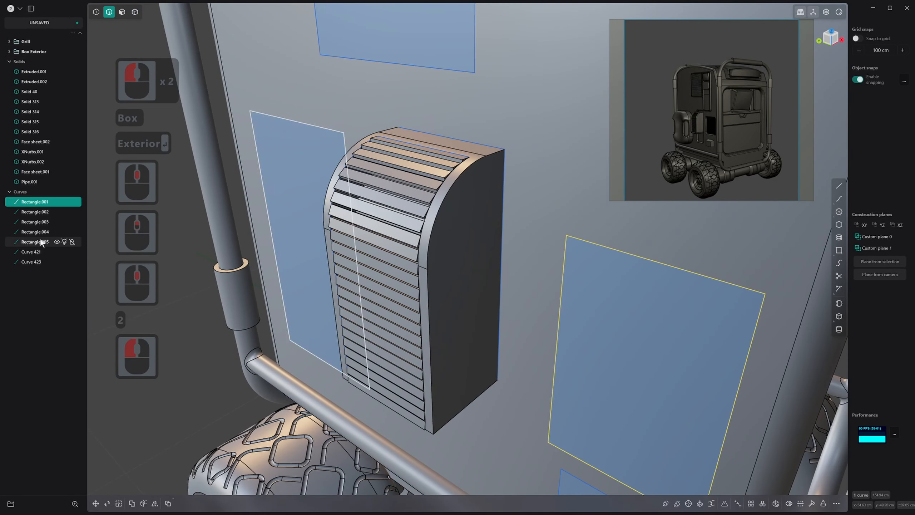
pyautogui.click(34, 252)
pyautogui.keyDown('shift'); pyautogui.click(36, 262); pyautogui.keyUp('shift')
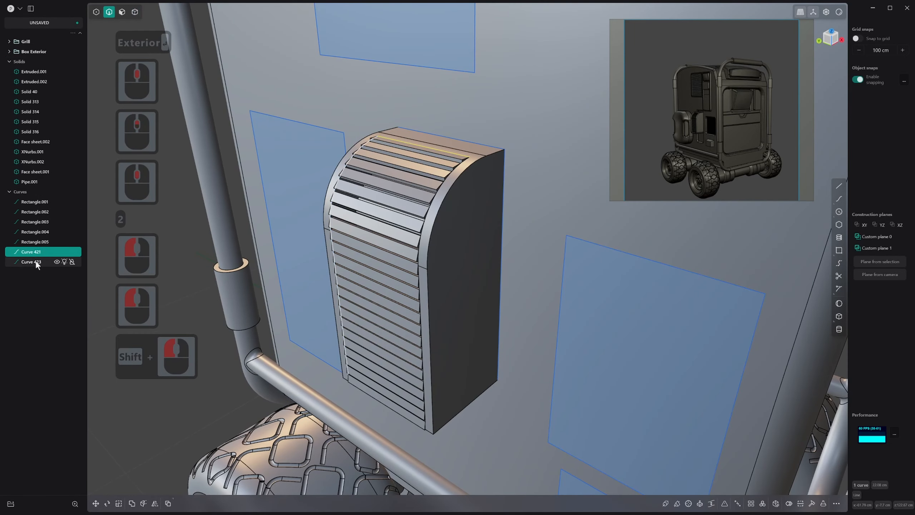
pyautogui.press('x')
pyautogui.moveTo(224, 212); pyautogui.dragTo(448, 137, button='middle')
pyautogui.click(443, 146)
pyautogui.press('x')
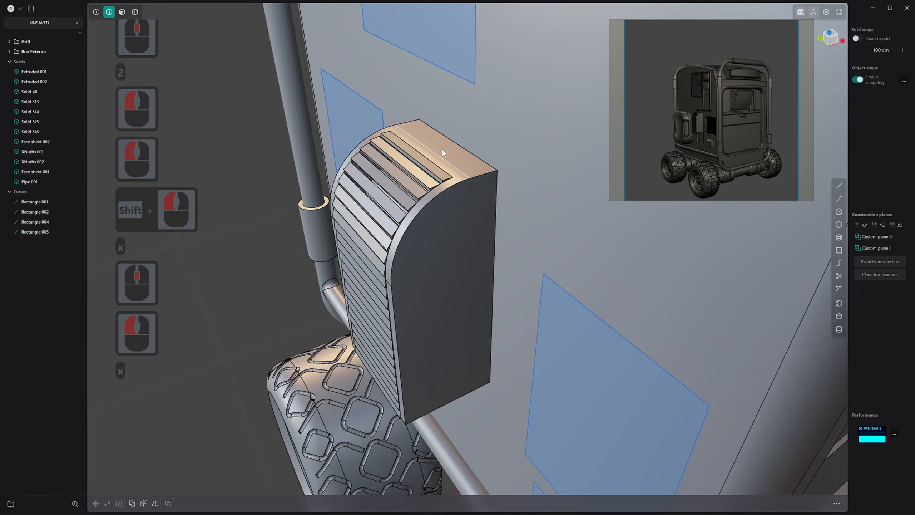
# Fillet the two parallel bottom side edges of the slatted box about 1.2 cm
pyautogui.moveTo(487, 173); pyautogui.dragTo(436, 197, button='middle')
pyautogui.scroll(5, 484, 205)
pyautogui.press('3')
pyautogui.click(476, 173)
pyautogui.scroll(3, 451, 297)
pyautogui.keyDown('shift'); pyautogui.moveTo(450, 297); pyautogui.dragTo(453, 228, button='middle'); pyautogui.keyUp('shift')
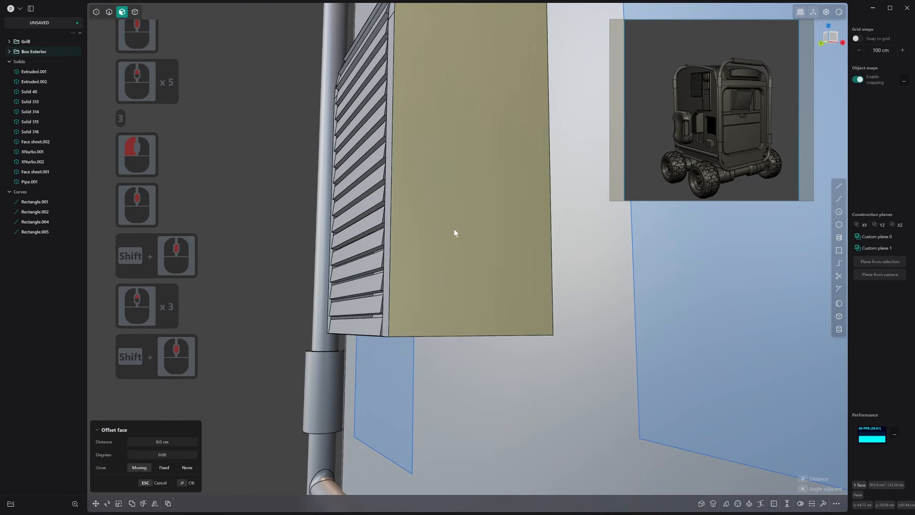
pyautogui.press('2')
pyautogui.click(443, 336)
pyautogui.moveTo(394, 332); pyautogui.dragTo(190, 304, button='middle')
pyautogui.keyDown('shift'); pyautogui.moveTo(238, 322); pyautogui.dragTo(445, 345, button='middle'); pyautogui.keyUp('shift')
pyautogui.keyDown('shift'); pyautogui.click(449, 343); pyautogui.keyUp('shift')
pyautogui.moveTo(449, 343); pyautogui.dragTo(445, 351)
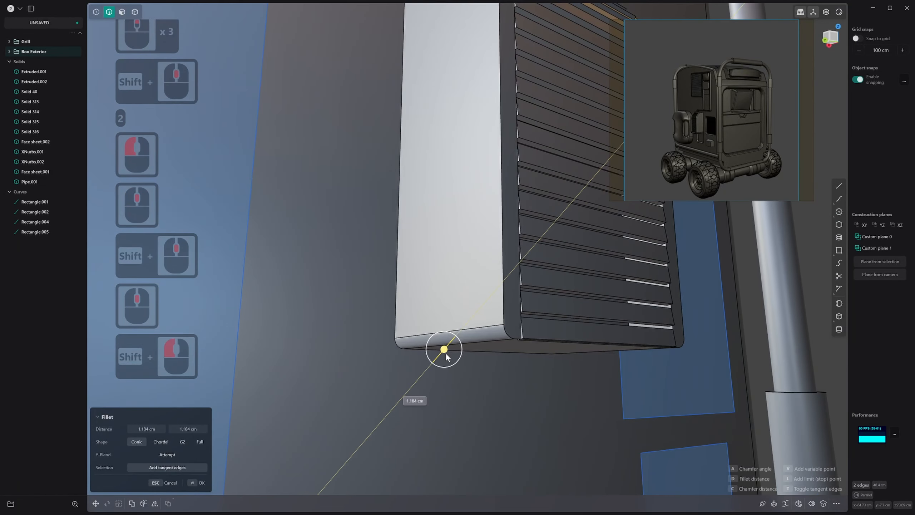
pyautogui.rightClick(446, 352)
# Fillet the slatted box's outer curved front edge about 1.05 cm with the G2 shape
pyautogui.scroll(-5, 454, 339)
pyautogui.keyDown('shift'); pyautogui.moveTo(465, 326); pyautogui.dragTo(363, 267, button='middle'); pyautogui.keyUp('shift')
pyautogui.moveTo(364, 267); pyautogui.dragTo(340, 244, button='middle')
pyautogui.click(518, 286)
pyautogui.click(514, 286)
pyautogui.scroll(-13, 512, 301)
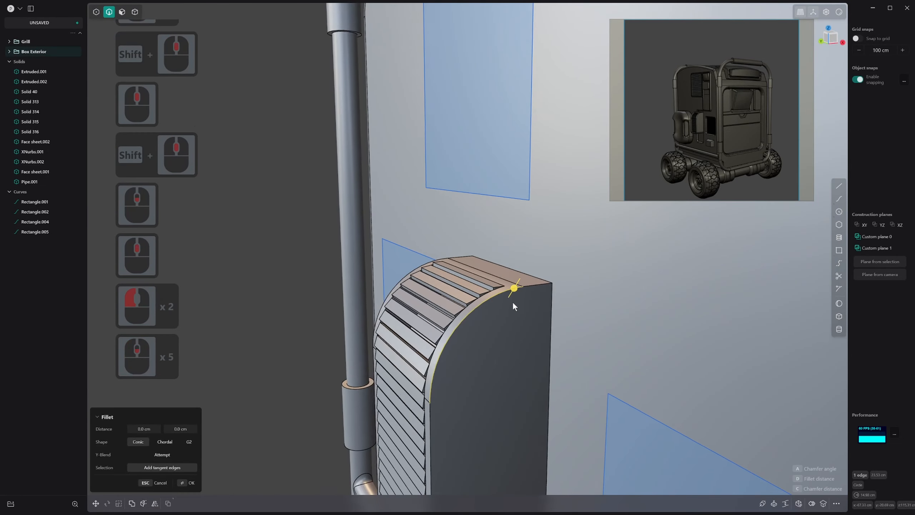
pyautogui.keyDown('shift'); pyautogui.scroll(-5, 512, 300); pyautogui.keyUp('shift')
pyautogui.keyDown('shift'); pyautogui.moveTo(512, 299); pyautogui.dragTo(513, 168, button='middle'); pyautogui.keyUp('shift')
pyautogui.moveTo(521, 170); pyautogui.dragTo(530, 162)
pyautogui.moveTo(476, 403); pyautogui.dragTo(493, 317, button='middle')
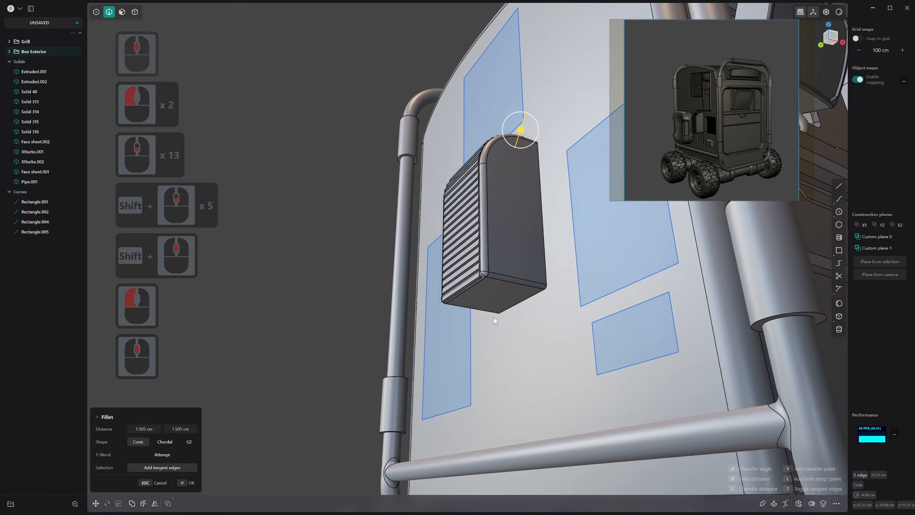
pyautogui.click(502, 278)
pyautogui.scroll(3, 462, 275)
pyautogui.moveTo(463, 275); pyautogui.dragTo(493, 318, button='middle')
pyautogui.scroll(-1, 493, 318)
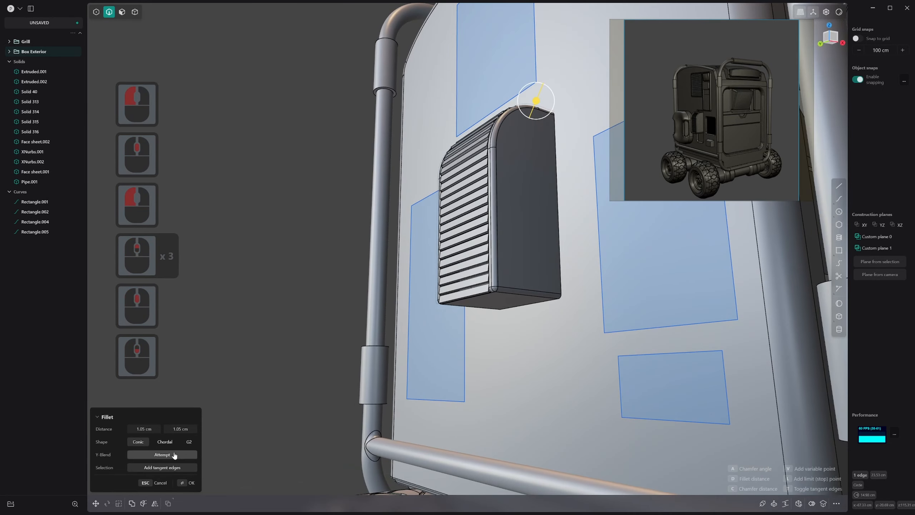
pyautogui.click(188, 444)
pyautogui.scroll(1, 397, 311)
pyautogui.rightClick(434, 323)
# Round the four corners of the large rectangle curve beside the slatted box
pyautogui.moveTo(397, 310); pyautogui.dragTo(445, 350, button='middle')
pyautogui.scroll(4, 540, 351)
pyautogui.moveTo(568, 358); pyautogui.dragTo(551, 321, button='middle')
pyautogui.scroll(-7, 550, 321)
pyautogui.scroll(3, 510, 252)
pyautogui.keyDown('shift'); pyautogui.moveTo(512, 261); pyautogui.dragTo(534, 260, button='middle'); pyautogui.keyUp('shift')
pyautogui.scroll(-20, 576, 245)
pyautogui.scroll(13, 576, 280)
pyautogui.keyDown('shift'); pyautogui.moveTo(575, 281); pyautogui.dragTo(483, 292, button='middle'); pyautogui.keyUp('shift')
pyautogui.click(471, 239)
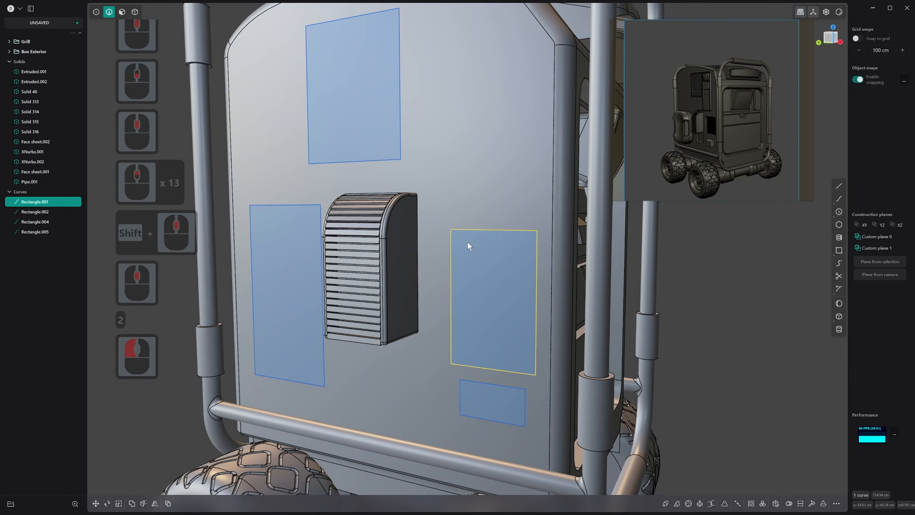
pyautogui.press('1')
pyautogui.click(543, 381)
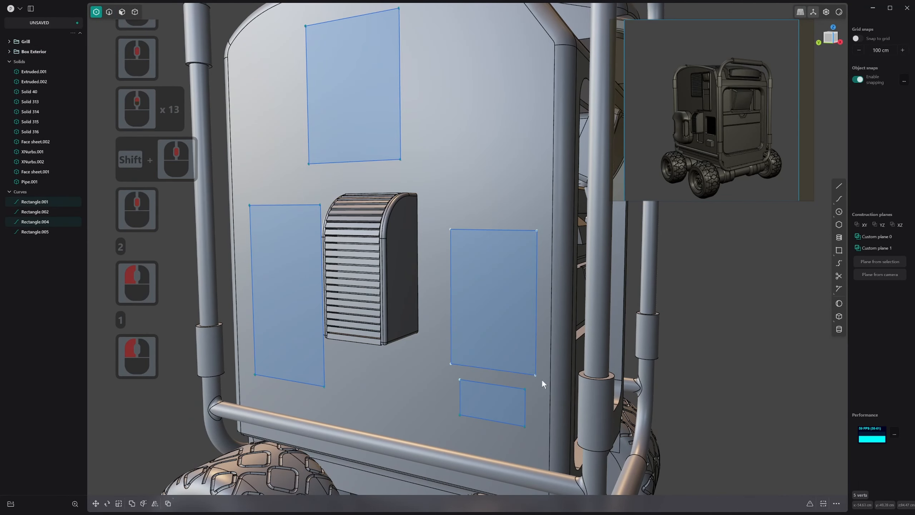
pyautogui.keyDown('ctrl'); pyautogui.click(460, 380); pyautogui.keyUp('ctrl')
pyautogui.press('b')
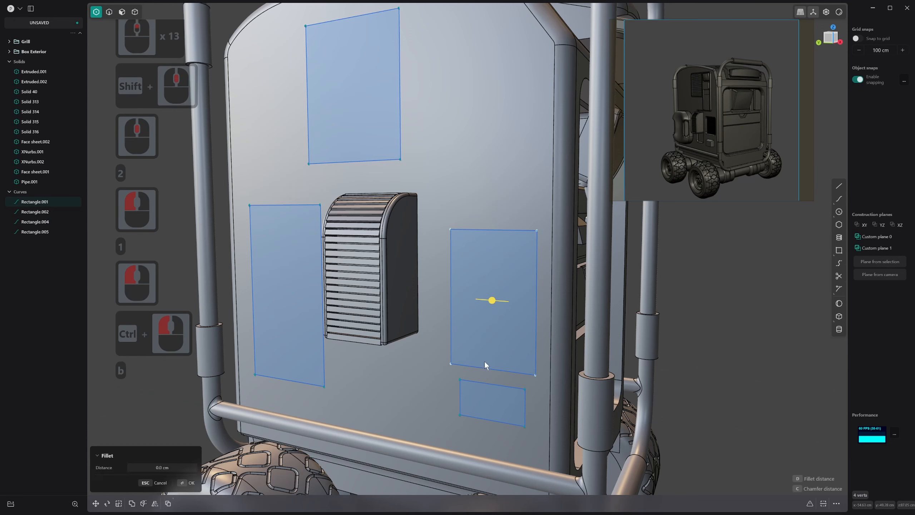
pyautogui.moveTo(493, 301)
pyautogui.mouseDown()
pyautogui.moveTo(501, 302)
pyautogui.moveTo(491, 291)
pyautogui.mouseUp()
pyautogui.rightClick(490, 291)
# Extrude the rounded rectangle into the body panel to cut a deep recess
pyautogui.press('3')
pyautogui.click(508, 255)
pyautogui.moveTo(509, 258); pyautogui.dragTo(481, 304, button='middle')
pyautogui.moveTo(528, 249); pyautogui.dragTo(548, 243)
pyautogui.press('w')
pyautogui.click(523, 172)
pyautogui.moveTo(508, 275); pyautogui.dragTo(529, 261, button='middle')
pyautogui.rightClick(527, 257)
pyautogui.rightClick(515, 241)
# Delete the leftover rounded rectangle curve and chamfer the front rim of the new recess
pyautogui.scroll(3, 485, 230)
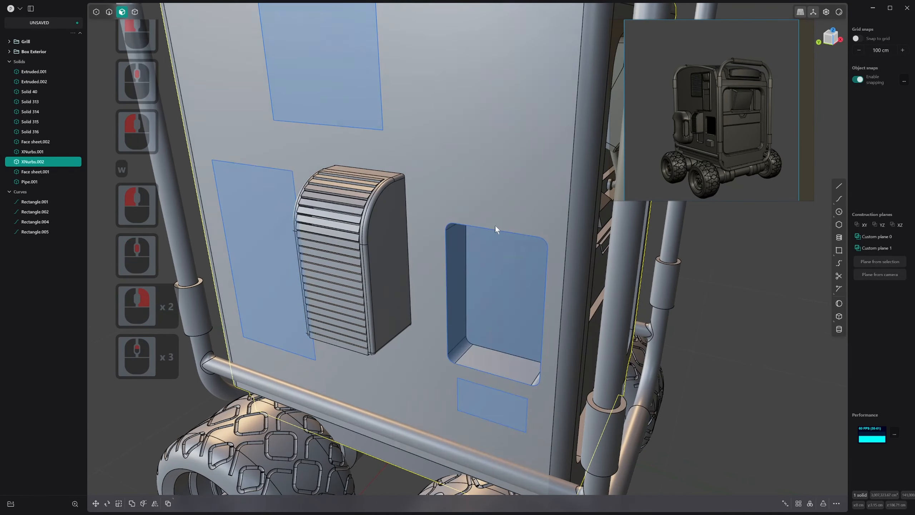
pyautogui.press('2')
pyautogui.click(496, 230)
pyautogui.press('x')
pyautogui.moveTo(495, 230); pyautogui.dragTo(494, 229, button='middle')
pyautogui.press('2')
pyautogui.click(495, 230)
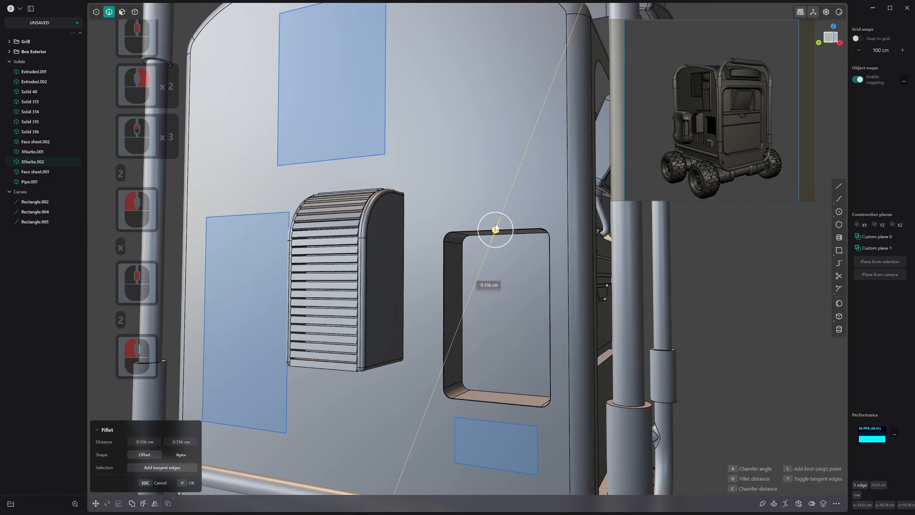
pyautogui.moveTo(495, 229); pyautogui.dragTo(496, 221)
pyautogui.rightClick(497, 227)
pyautogui.scroll(-20, 497, 236)
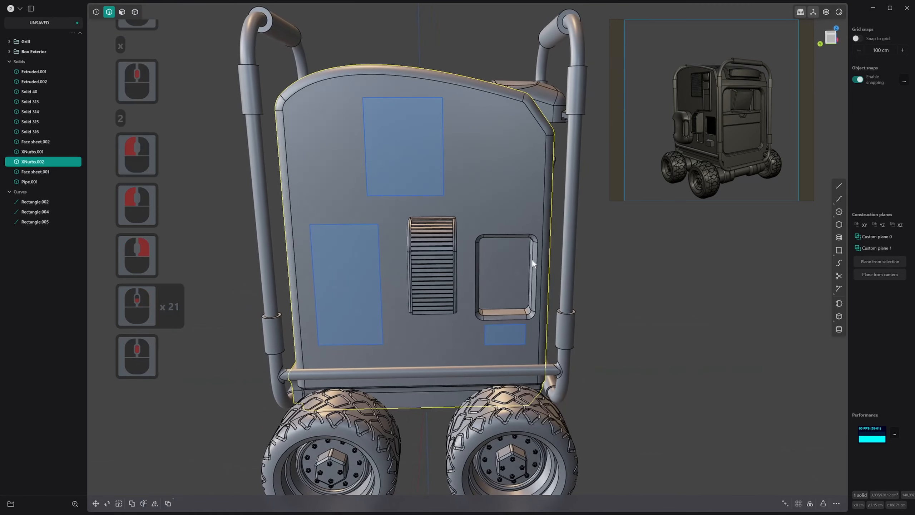
# Extrude the small rectangle below the recess outward into a separate solid block
pyautogui.scroll(3, 695, 142)
pyautogui.moveTo(522, 355); pyautogui.dragTo(498, 333, button='middle')
pyautogui.press('3')
pyautogui.moveTo(505, 331)
pyautogui.mouseDown()
pyautogui.moveTo(499, 337)
pyautogui.moveTo(514, 320)
pyautogui.mouseUp()
pyautogui.click(504, 340)
pyautogui.rightClick(515, 321)
pyautogui.scroll(5, 517, 335)
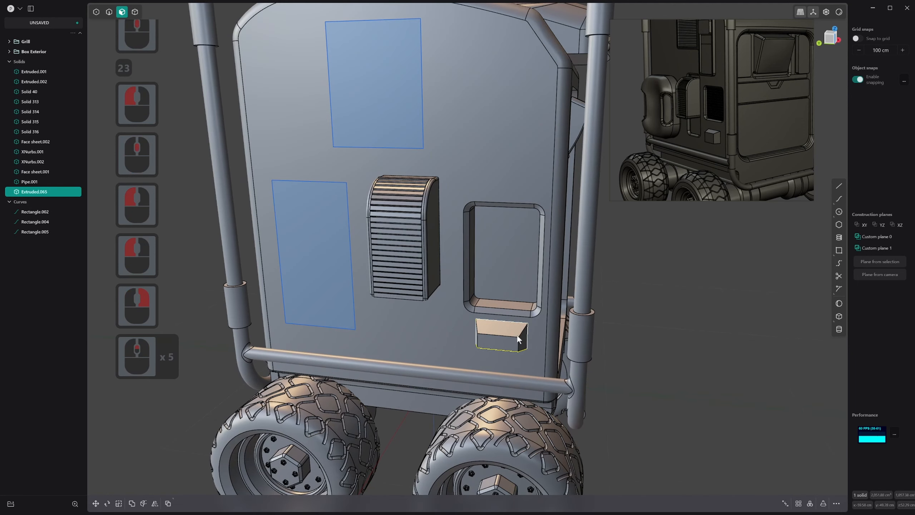
# Chamfer the corner edges of the small block that run outward from the body panel
pyautogui.press('2')
pyautogui.click(522, 331)
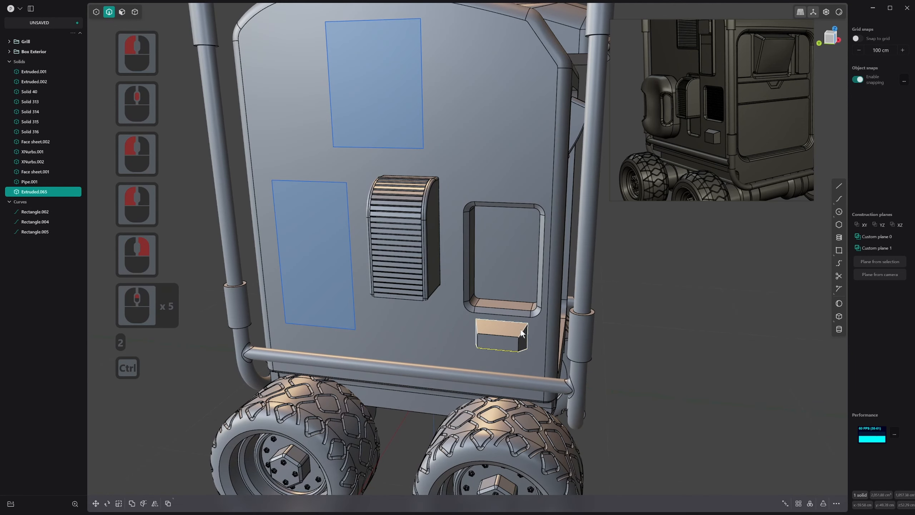
pyautogui.press('f')
pyautogui.moveTo(484, 332); pyautogui.dragTo(485, 331)
pyautogui.rightClick(484, 331)
# Turn the small block's front face into an editable surface and show its control points
pyautogui.press('3')
pyautogui.click(500, 342)
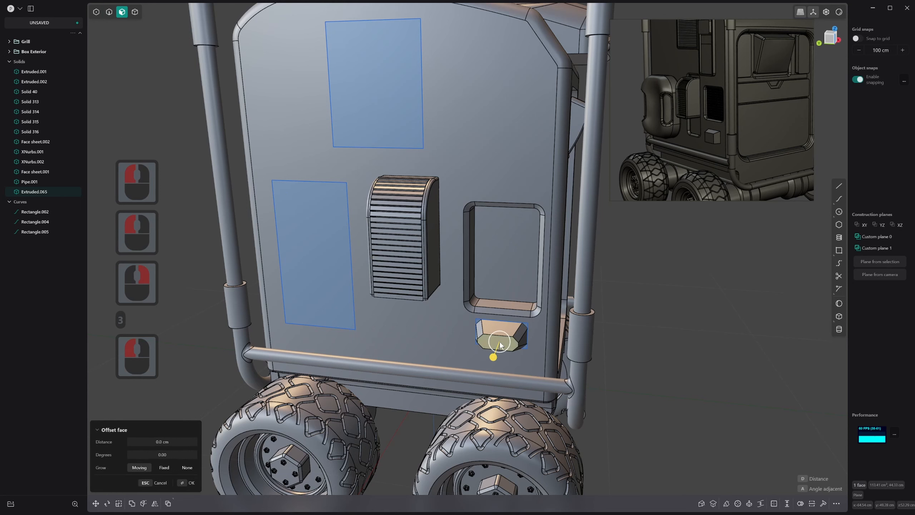
pyautogui.press('s')
pyautogui.click(504, 355)
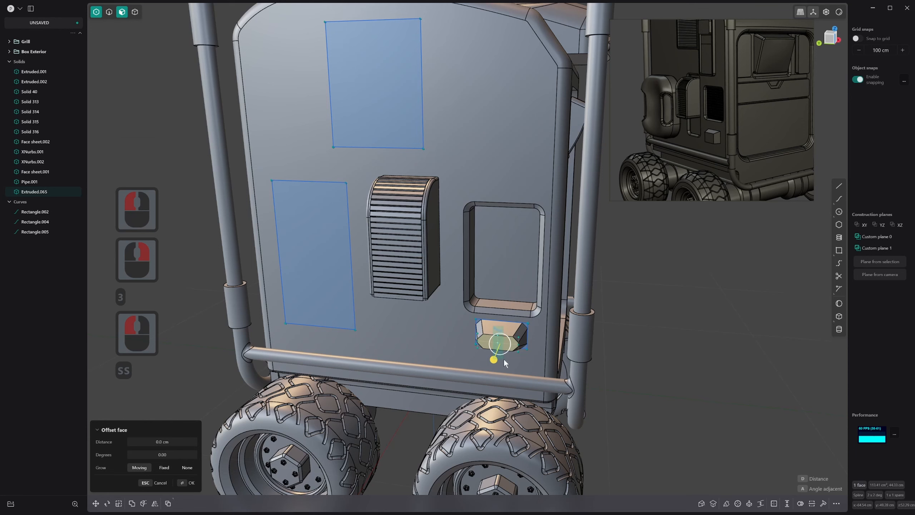
pyautogui.moveTo(508, 344); pyautogui.dragTo(501, 335, button='middle')
pyautogui.click(496, 333)
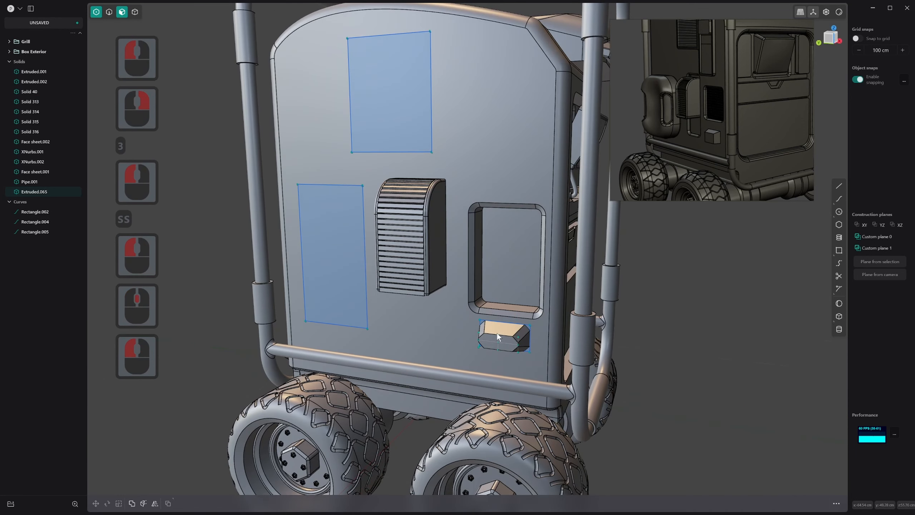
pyautogui.click(495, 329)
pyautogui.click(480, 354)
pyautogui.doubleClick(613, 341)
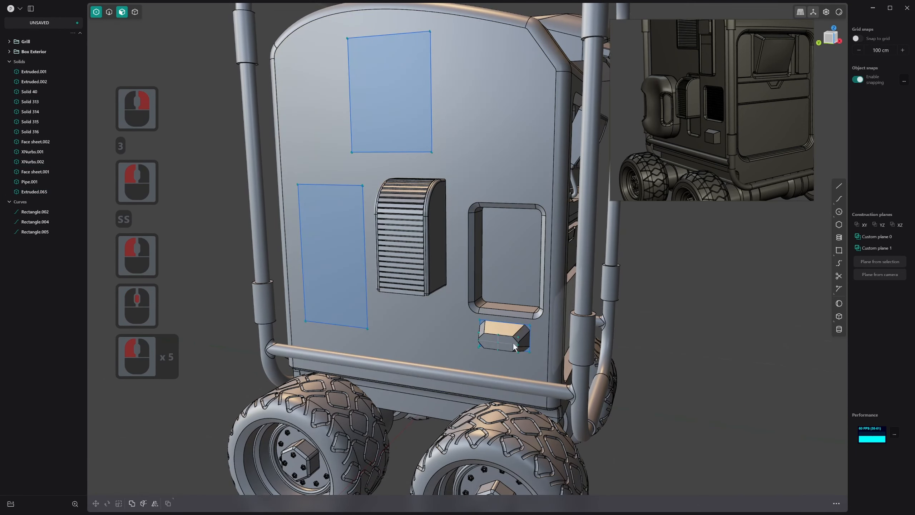
# Move the lower control points of the small block's front face about 6.7 cm along X toward the body
pyautogui.press('1')
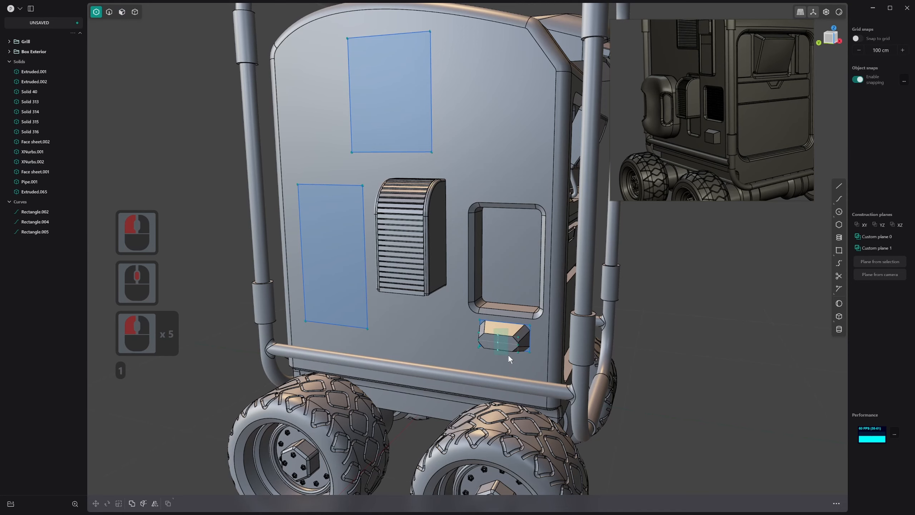
pyautogui.moveTo(508, 354); pyautogui.dragTo(509, 355)
pyautogui.scroll(-1, 503, 352)
pyautogui.moveTo(506, 347); pyautogui.dragTo(489, 331, button='middle')
pyautogui.press('b')
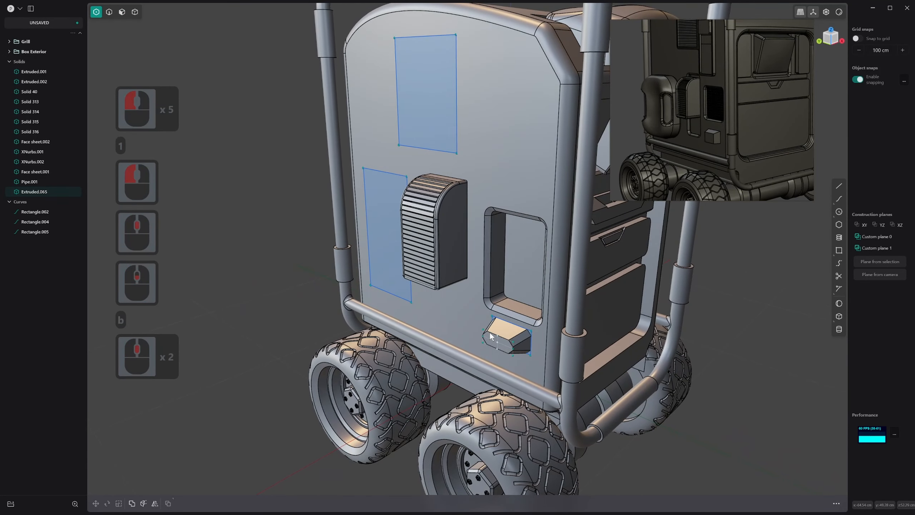
pyautogui.press('g')
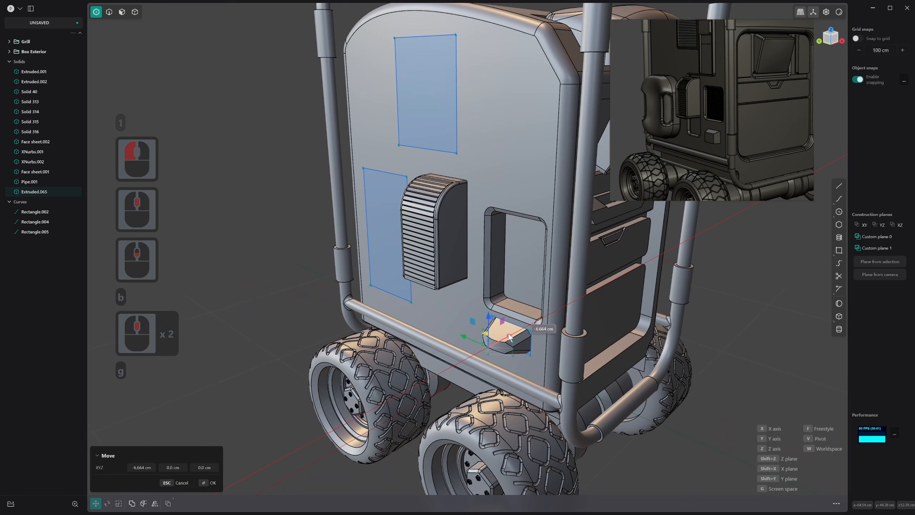
pyautogui.click(509, 337)
pyautogui.rightClick(510, 337)
# Try to fillet the upper edge of the small block's front face by 0.67 cm with the Chordal shape
pyautogui.press('2')
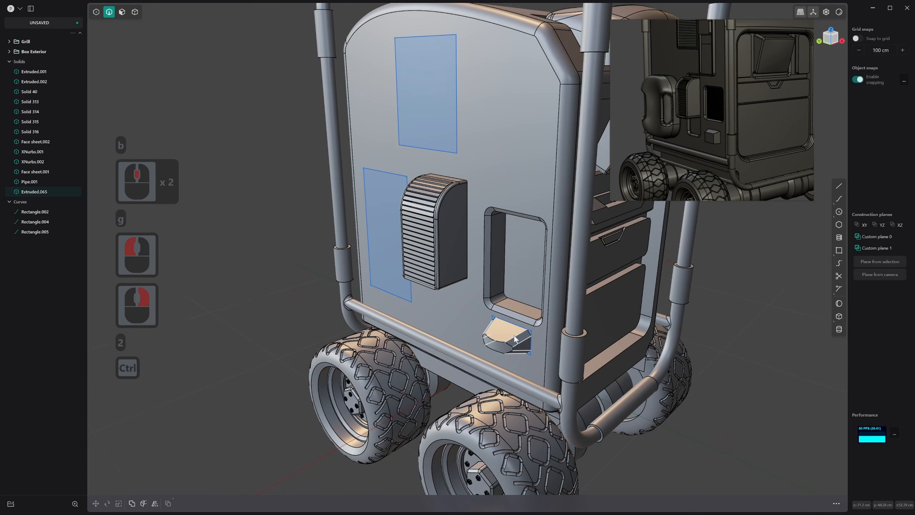
pyautogui.keyDown('ctrl'); pyautogui.click(514, 336); pyautogui.keyUp('ctrl')
pyautogui.moveTo(514, 336); pyautogui.dragTo(500, 339)
pyautogui.rightClick(512, 334)
pyautogui.click(498, 340)
pyautogui.click(173, 445)
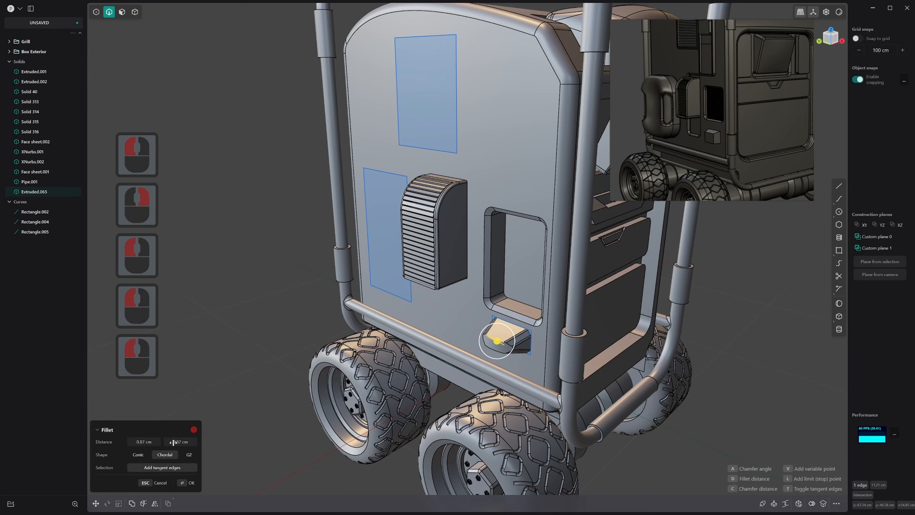
pyautogui.scroll(20, 432, 347)
pyautogui.keyDown('shift'); pyautogui.scroll(4, 557, 324); pyautogui.keyUp('shift')
pyautogui.scroll(9, 389, 335)
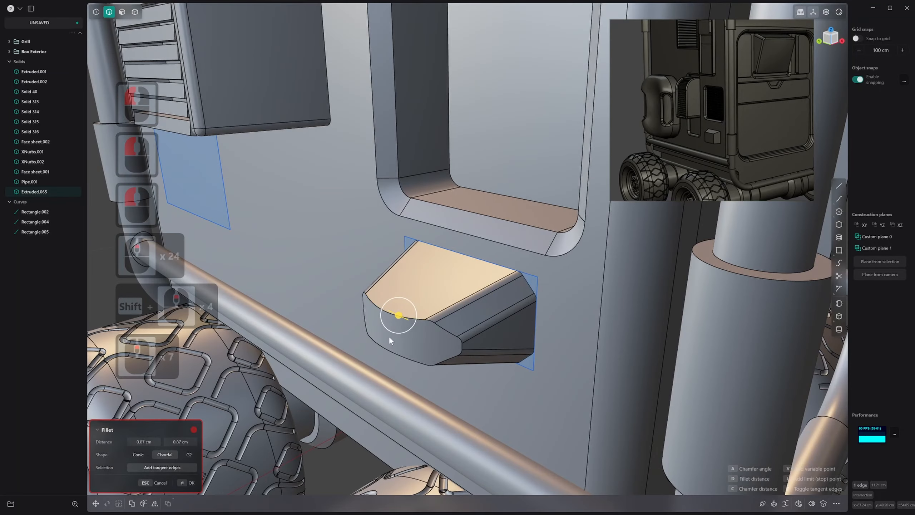
# Fillet the edges around the small block's front face with the Chordal shape at about 0.46 cm
pyautogui.press('2')
pyautogui.click(430, 314)
pyautogui.rightClick(425, 318)
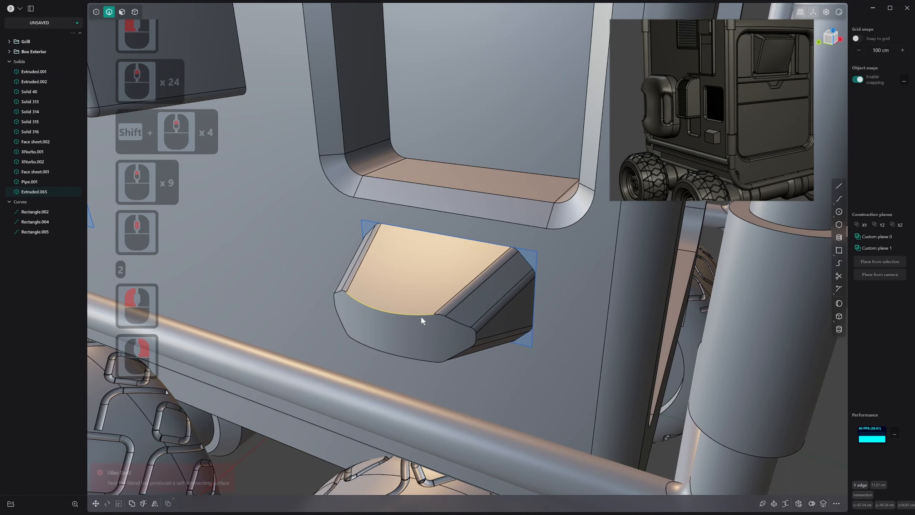
pyautogui.click(421, 317)
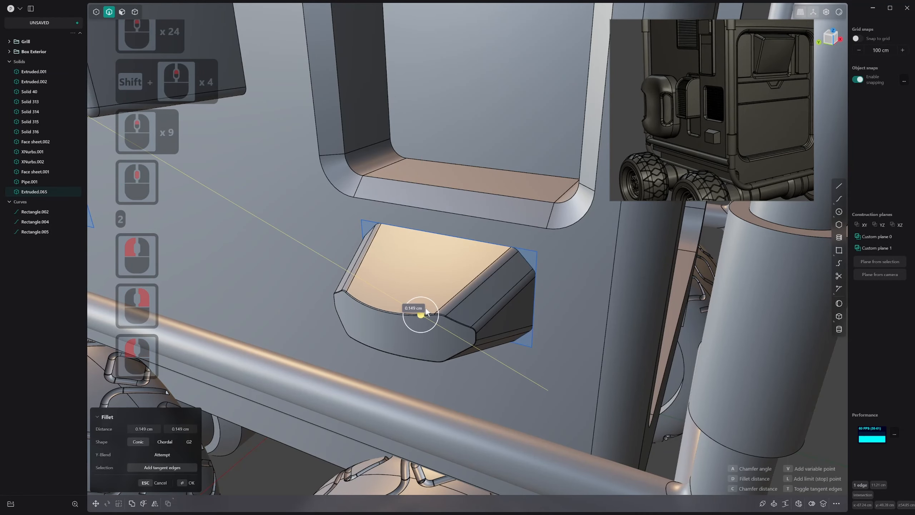
pyautogui.moveTo(426, 307); pyautogui.dragTo(424, 309)
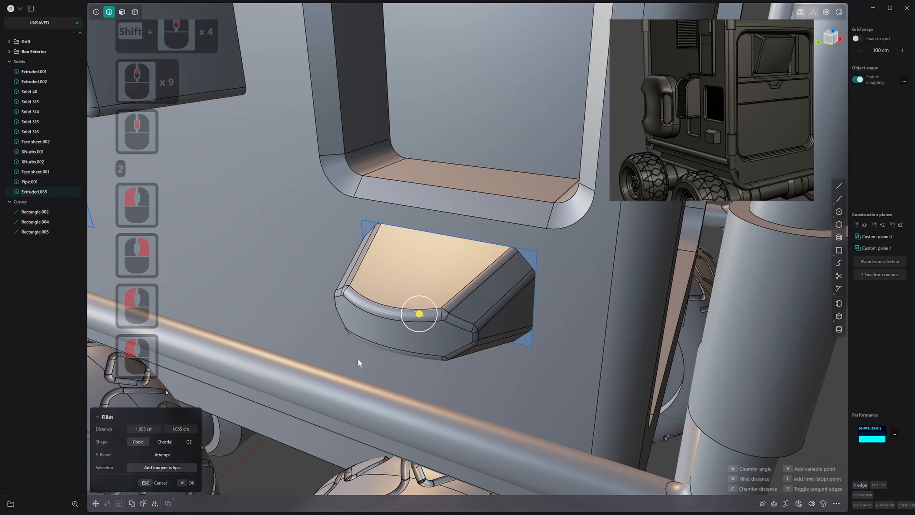
pyautogui.click(170, 442)
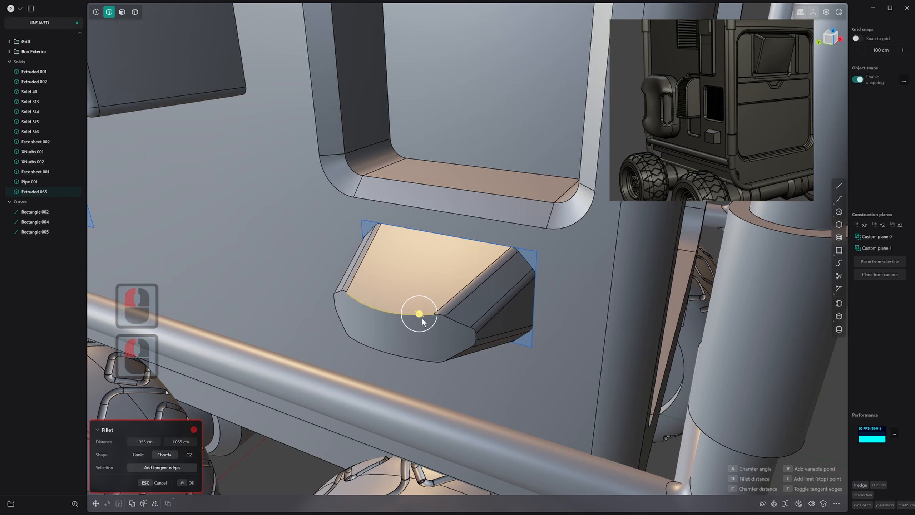
pyautogui.moveTo(422, 315); pyautogui.dragTo(425, 315)
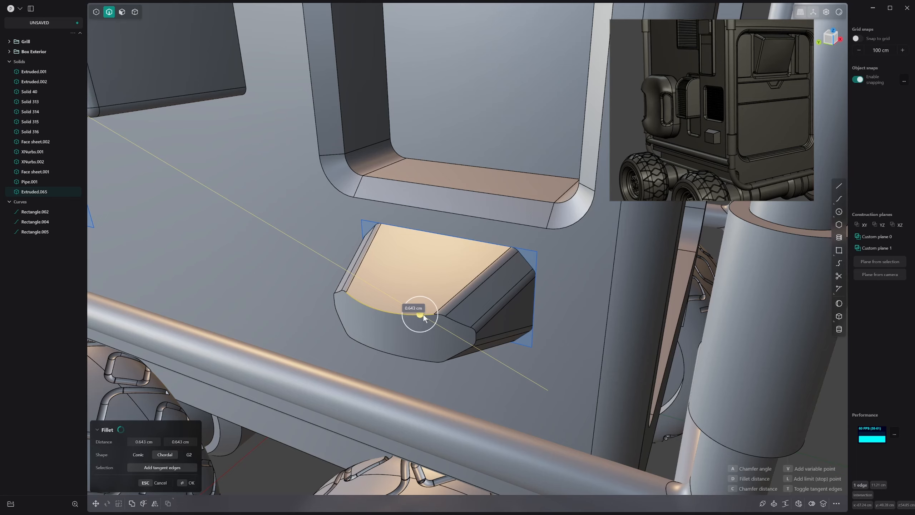
pyautogui.moveTo(422, 314); pyautogui.dragTo(424, 316)
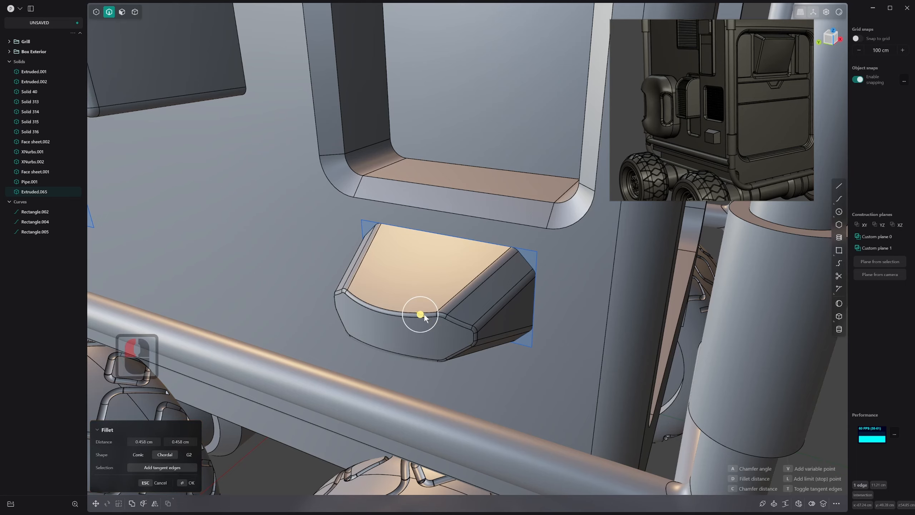
pyautogui.scroll(-1, 425, 317)
pyautogui.moveTo(425, 317); pyautogui.dragTo(431, 295, button='middle')
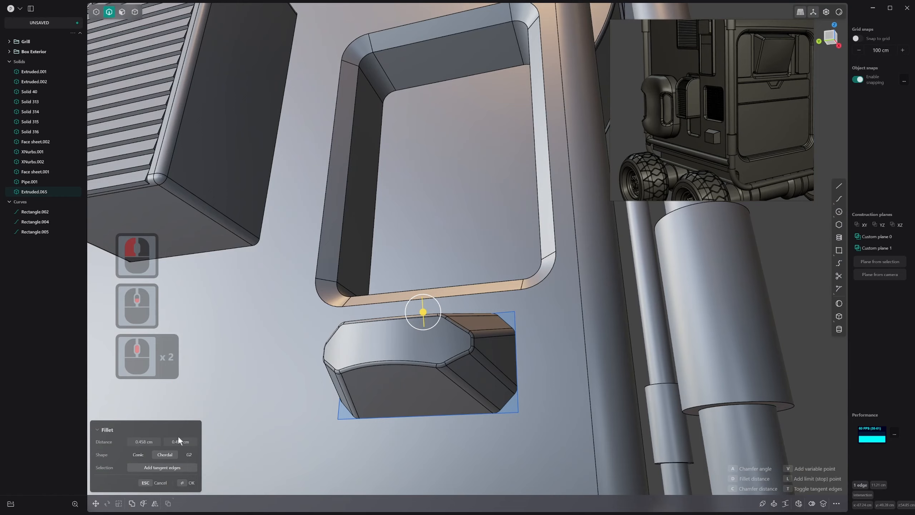
pyautogui.rightClick(437, 381)
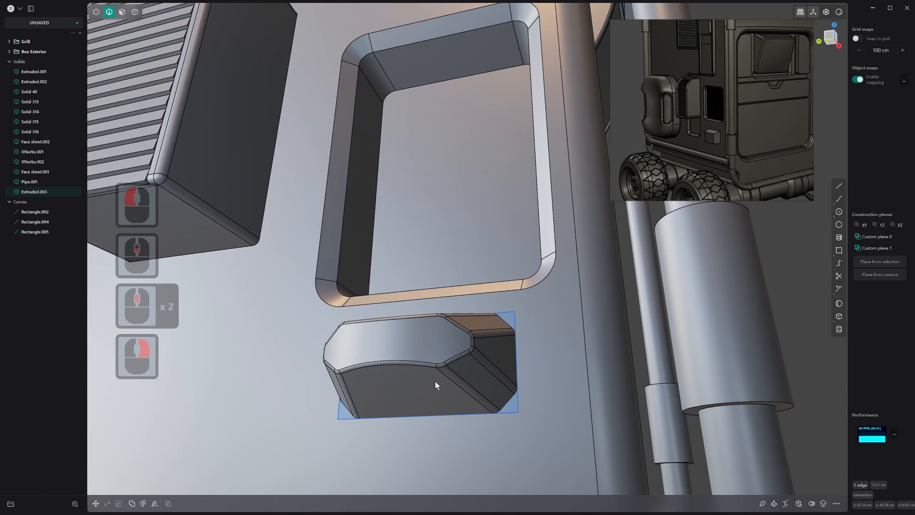
# Delete the leftover rectangle curve behind the small block
pyautogui.moveTo(437, 382); pyautogui.dragTo(497, 338, button='middle')
pyautogui.click(515, 308)
pyautogui.press('x')
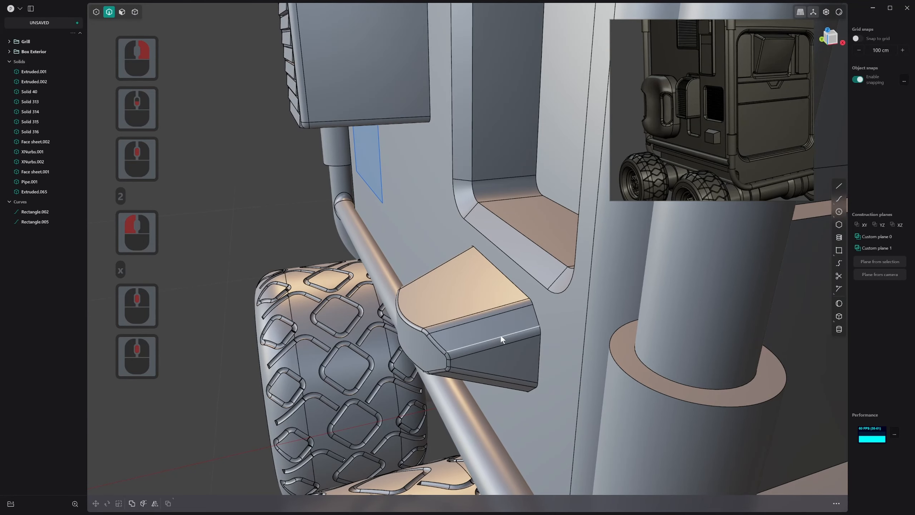
# Scale the small block to about 0.34 along X, pivoting on its back edge against the body panel
pyautogui.press('4')
pyautogui.click(470, 317)
pyautogui.press('s')
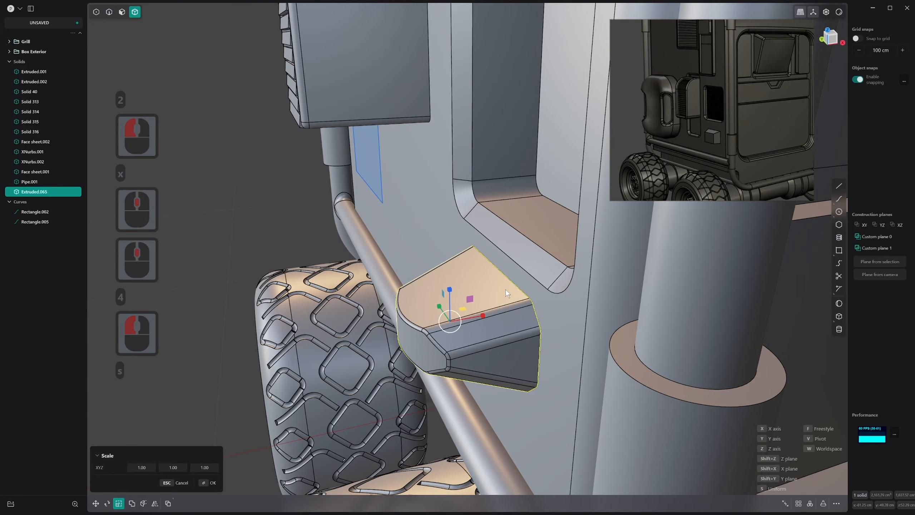
pyautogui.press('v')
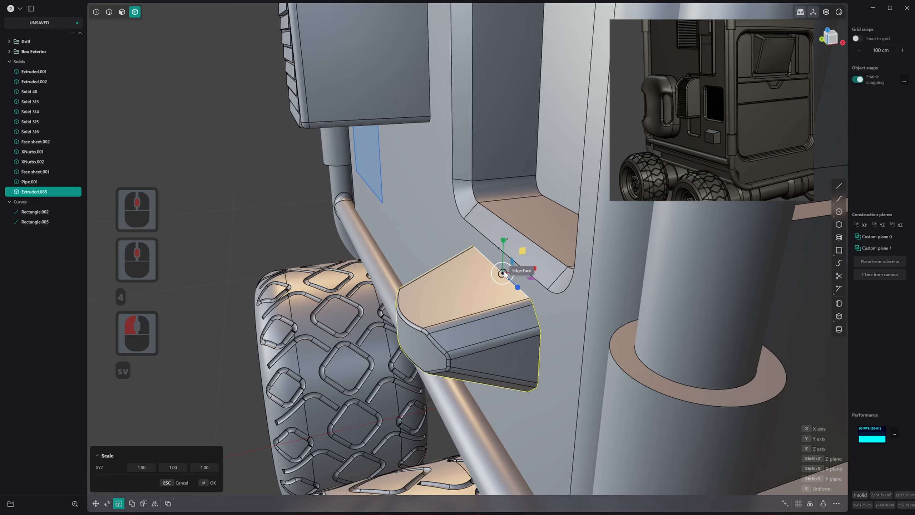
pyautogui.moveTo(503, 272); pyautogui.dragTo(509, 273)
pyautogui.click(510, 273)
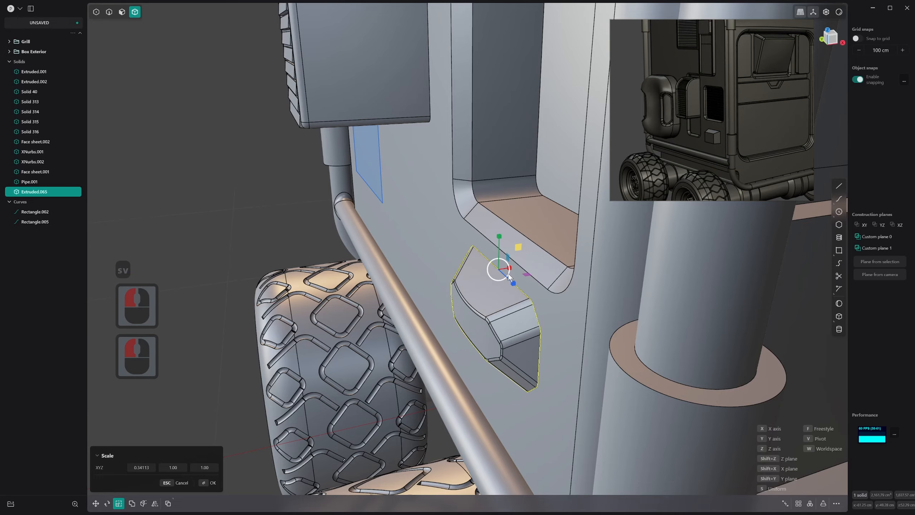
# Merge the small block with the vehicle body using a Boolean union
pyautogui.moveTo(509, 273); pyautogui.dragTo(444, 359, button='right')
pyautogui.moveTo(444, 359); pyautogui.dragTo(451, 347, button='middle')
pyautogui.scroll(2, 596, 276)
pyautogui.keyDown('shift'); pyautogui.moveTo(597, 277); pyautogui.dragTo(478, 357, button='middle'); pyautogui.keyUp('shift')
pyautogui.scroll(-1, 422, 375)
pyautogui.moveTo(422, 375); pyautogui.dragTo(533, 358, button='middle')
pyautogui.press('q')
pyautogui.click(593, 341)
pyautogui.press('q')
pyautogui.rightClick(593, 340)
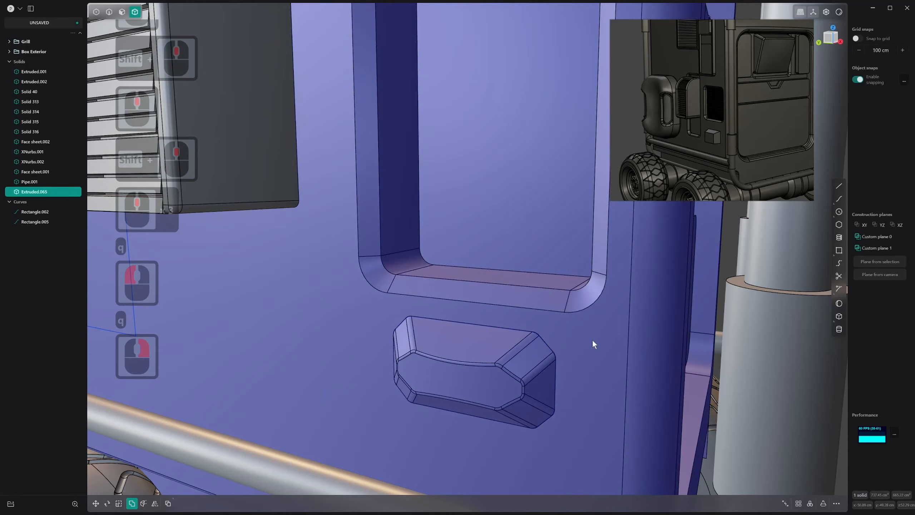
# Fillet the seam where the small block meets the body panel by about 1 cm with the G2 shape
pyautogui.press('2')
pyautogui.click(515, 330)
pyautogui.moveTo(514, 330); pyautogui.dragTo(514, 329)
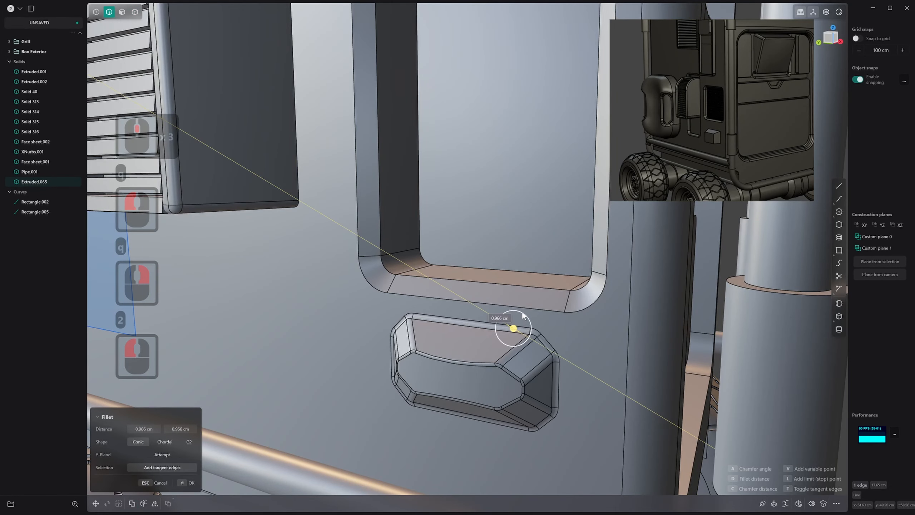
pyautogui.click(195, 447)
pyautogui.scroll(-5, 450, 353)
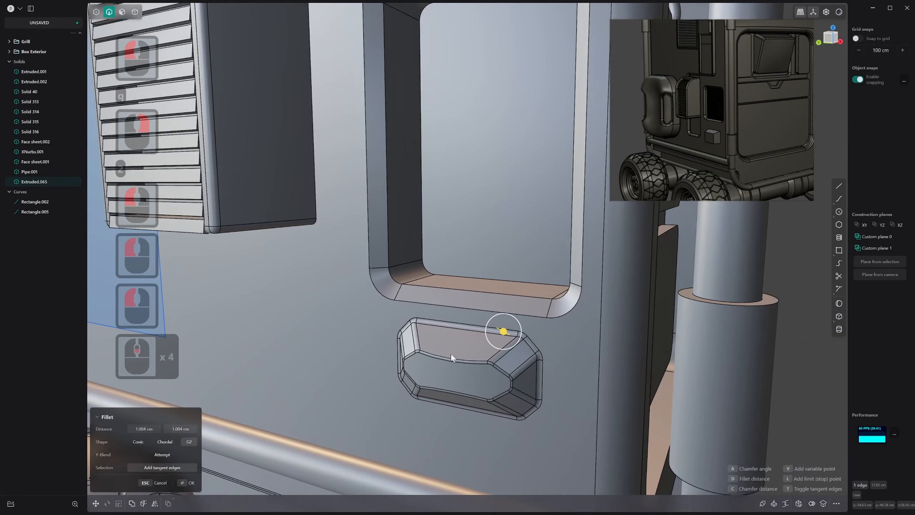
pyautogui.moveTo(451, 353); pyautogui.dragTo(513, 397, button='middle')
pyautogui.rightClick(503, 359)
# Hide the edge lines and examine the blended block, recess and slatted box from several angles
pyautogui.scroll(-7, 522, 384)
pyautogui.scroll(-8, 522, 385)
pyautogui.hotkey('alt', 'q')
pyautogui.scroll(5, 418, 376)
pyautogui.scroll(15, 509, 400)
pyautogui.scroll(-6, 499, 366)
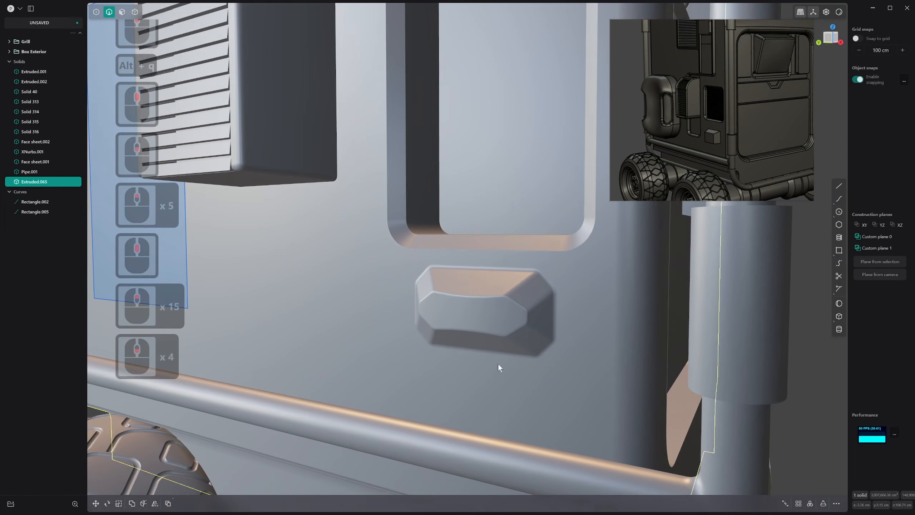
pyautogui.moveTo(499, 365); pyautogui.dragTo(675, 360, button='middle')
pyautogui.scroll(-2, 674, 360)
pyautogui.scroll(-8, 605, 363)
pyautogui.moveTo(604, 364); pyautogui.dragTo(649, 308, button='middle')
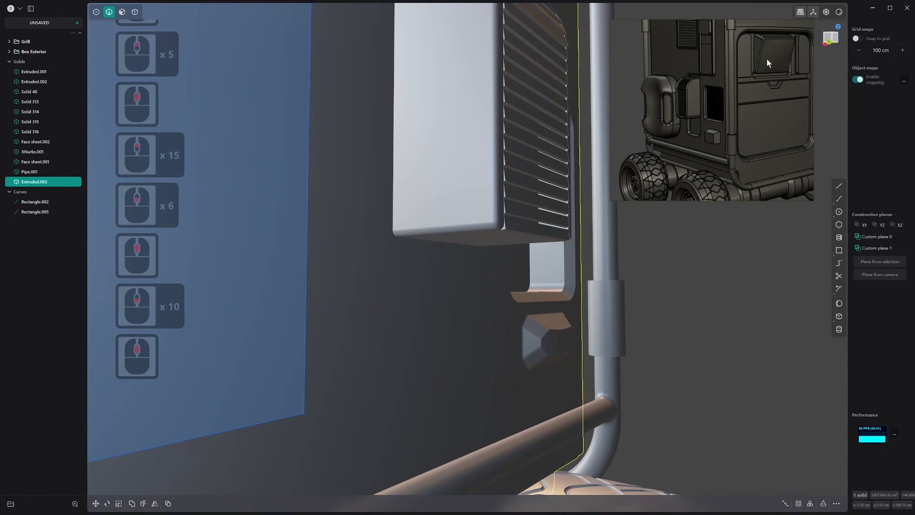
# Display the model in a plain black material and examine its silhouette from the front and the side panel
pyautogui.rightClick(838, 13)
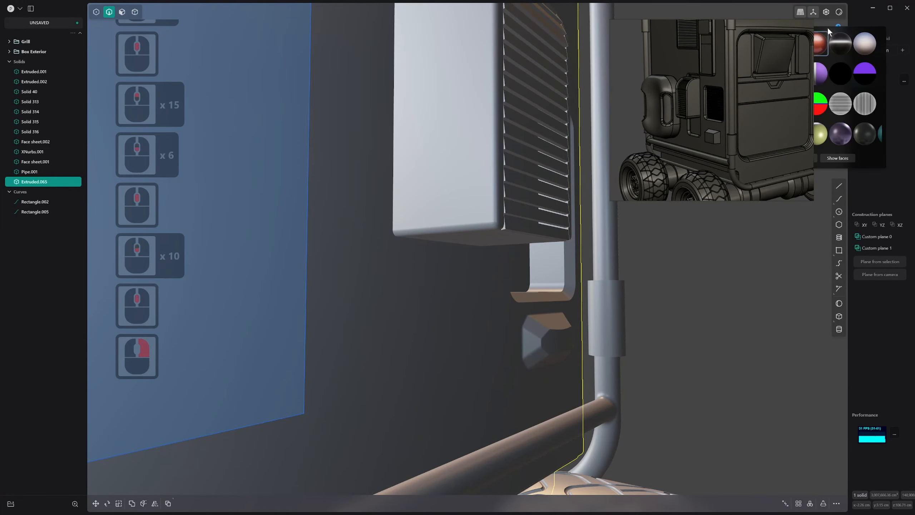
pyautogui.click(840, 70)
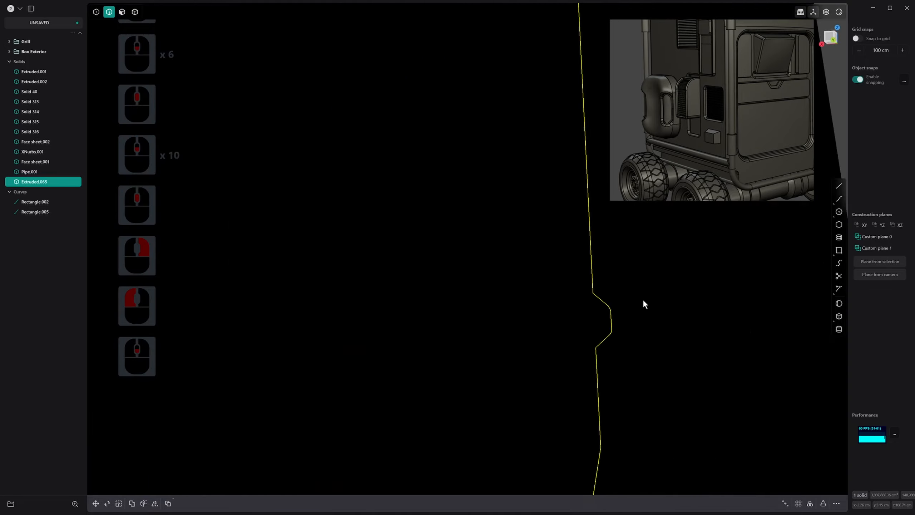
pyautogui.scroll(-6, 637, 278)
pyautogui.moveTo(644, 298); pyautogui.dragTo(576, 318, button='middle')
pyautogui.scroll(-20, 638, 323)
pyautogui.keyDown('shift'); pyautogui.scroll(-7, 577, 317); pyautogui.keyUp('shift')
pyautogui.keyDown('shift'); pyautogui.moveTo(577, 317); pyautogui.dragTo(127, 309, button='middle'); pyautogui.keyUp('shift')
pyautogui.click(705, 296)
pyautogui.moveTo(704, 296); pyautogui.dragTo(537, 284, button='middle')
pyautogui.moveTo(537, 284)
pyautogui.keyDown('shift'); pyautogui.mouseDown(button='middle')
pyautogui.moveTo(508, 287)
pyautogui.moveTo(519, 286)
pyautogui.mouseUp(button='middle'); pyautogui.keyUp('shift')
pyautogui.moveTo(519, 286); pyautogui.dragTo(528, 284, button='middle')
pyautogui.press('1')
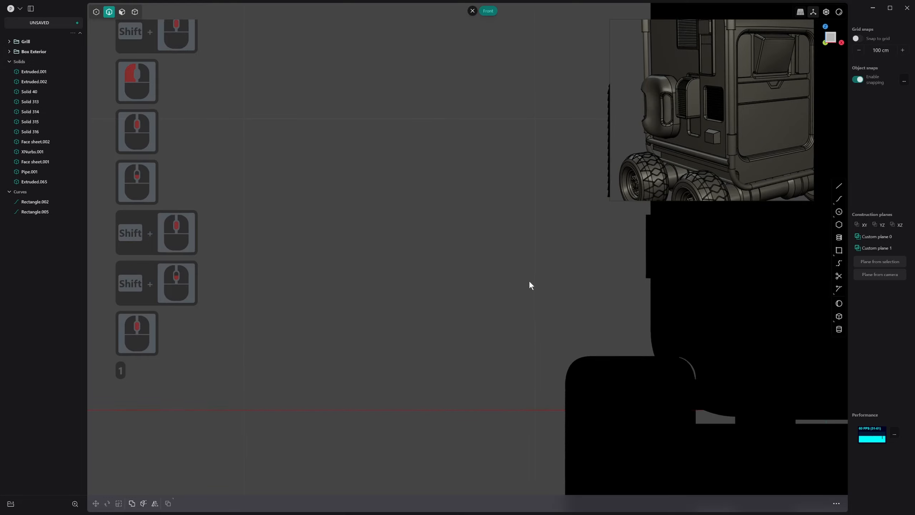
pyautogui.scroll(4, 576, 306)
pyautogui.keyDown('shift'); pyautogui.moveTo(576, 306); pyautogui.dragTo(505, 297, button='middle'); pyautogui.keyUp('shift')
pyautogui.scroll(3, 458, 372)
pyautogui.scroll(3, 493, 346)
pyautogui.moveTo(493, 346)
pyautogui.mouseDown(button='middle')
pyautogui.moveTo(511, 353)
pyautogui.moveTo(482, 354)
pyautogui.mouseUp(button='middle')
pyautogui.press('1')
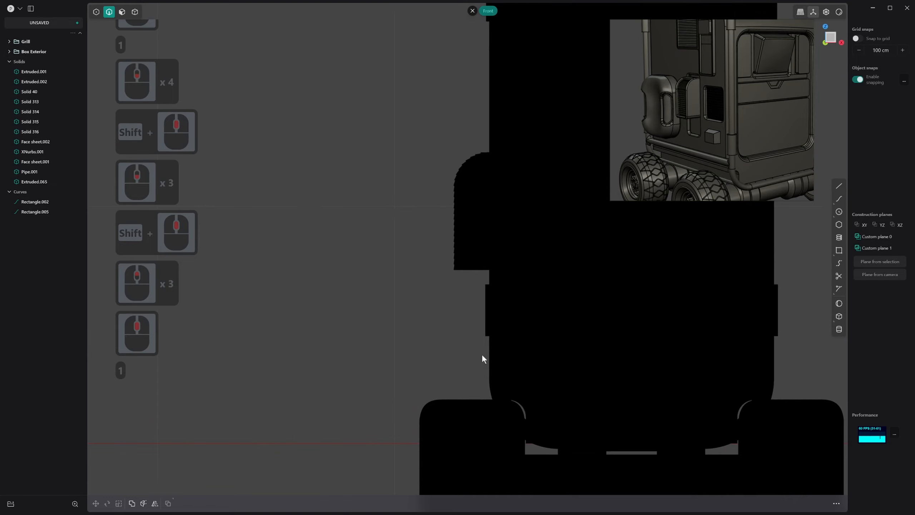
pyautogui.moveTo(472, 264); pyautogui.dragTo(625, 191, button='middle')
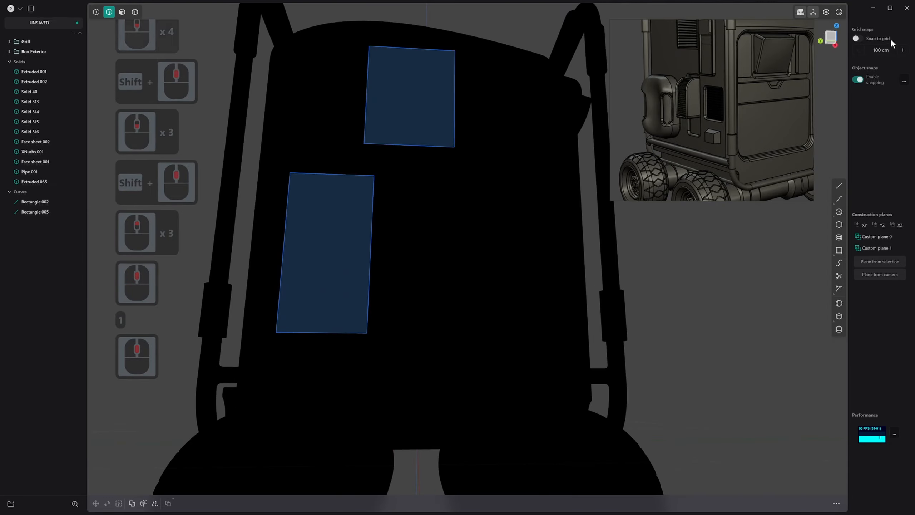
# Move the reference image clear of the material choices and restore the grey shaded material
pyautogui.rightClick(840, 14)
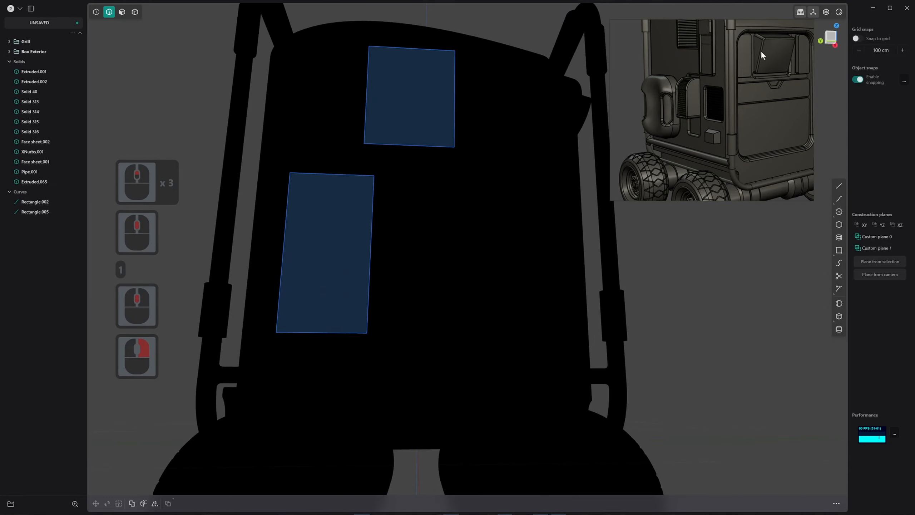
pyautogui.moveTo(762, 56); pyautogui.dragTo(655, 57, button='right')
pyautogui.rightClick(839, 14)
pyautogui.click(791, 43)
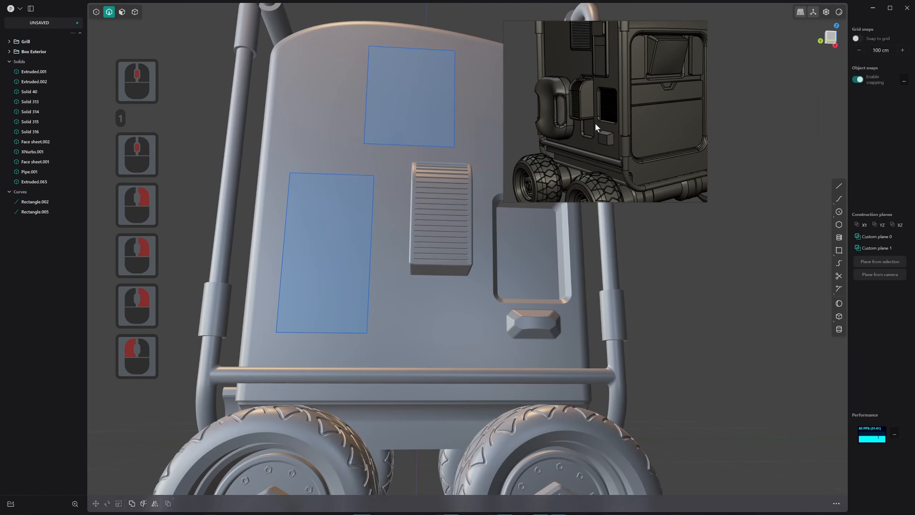
# Fit the whole robot in the reference image view and compare it with the modelled side panel
pyautogui.click(595, 122)
pyautogui.press('space')
pyautogui.scroll(1, 379, 289)
pyautogui.scroll(-1, 379, 289)
pyautogui.moveTo(418, 278); pyautogui.dragTo(385, 293, button='middle')
pyautogui.keyDown('shift'); pyautogui.moveTo(451, 258); pyautogui.dragTo(399, 270, button='middle'); pyautogui.keyUp('shift')
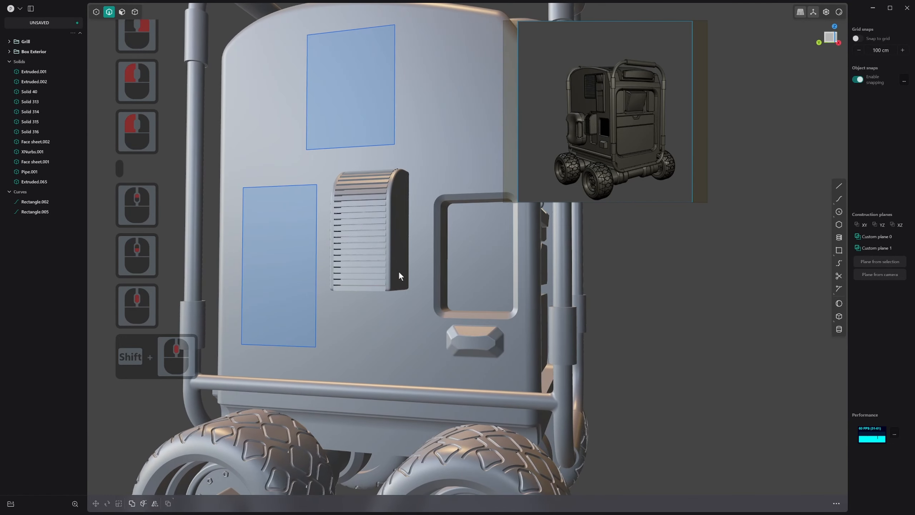
# Fillet the outer and inner edges of the recess's chamfered rim by about 0.66 cm with edge lines shown
pyautogui.scroll(1, 569, 195)
pyautogui.scroll(3, 500, 254)
pyautogui.moveTo(487, 255); pyautogui.dragTo(443, 223, button='middle')
pyautogui.scroll(2, 444, 181)
pyautogui.scroll(8, 444, 182)
pyautogui.press('2')
pyautogui.click(450, 185)
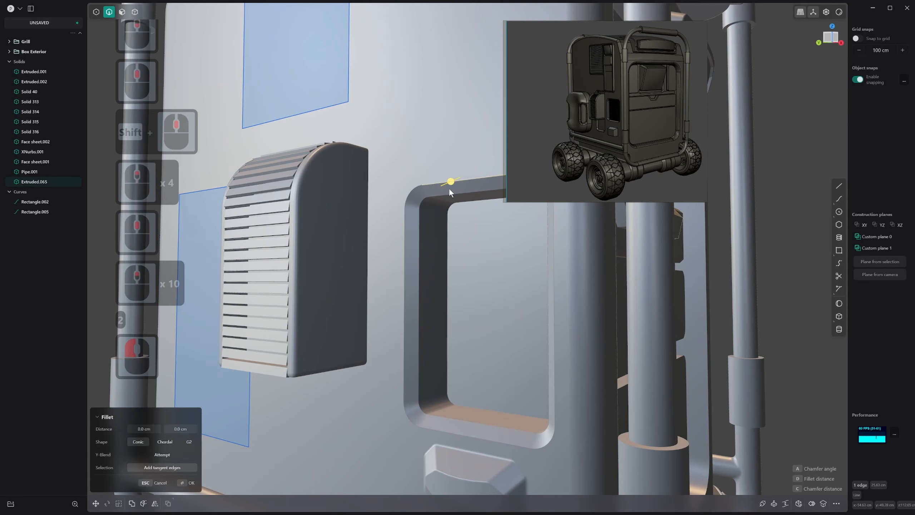
pyautogui.keyDown('shift'); pyautogui.click(448, 195); pyautogui.keyUp('shift')
pyautogui.hotkey('alt', 'q')
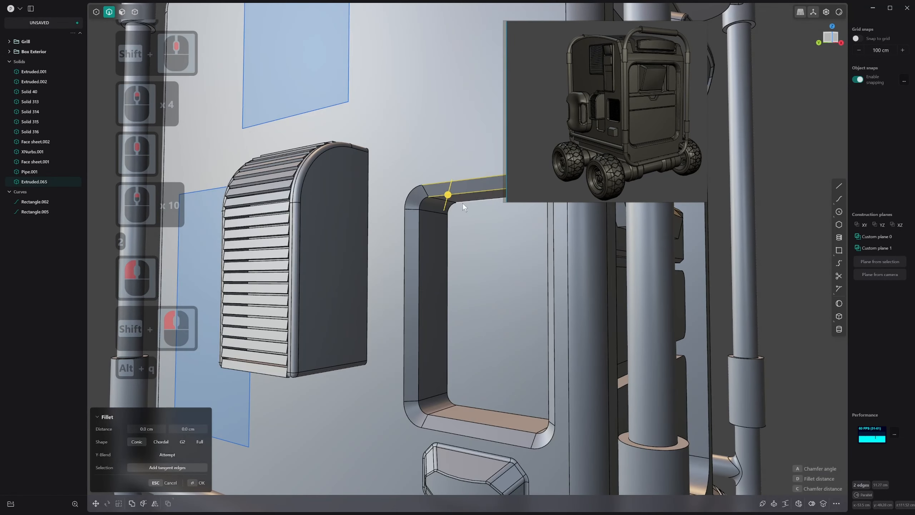
pyautogui.moveTo(448, 195); pyautogui.dragTo(446, 197)
# Compare the recess rim fillet with edge lines hidden and shown, and increase it to about 1.02 cm
pyautogui.hotkey('alt', 'q')
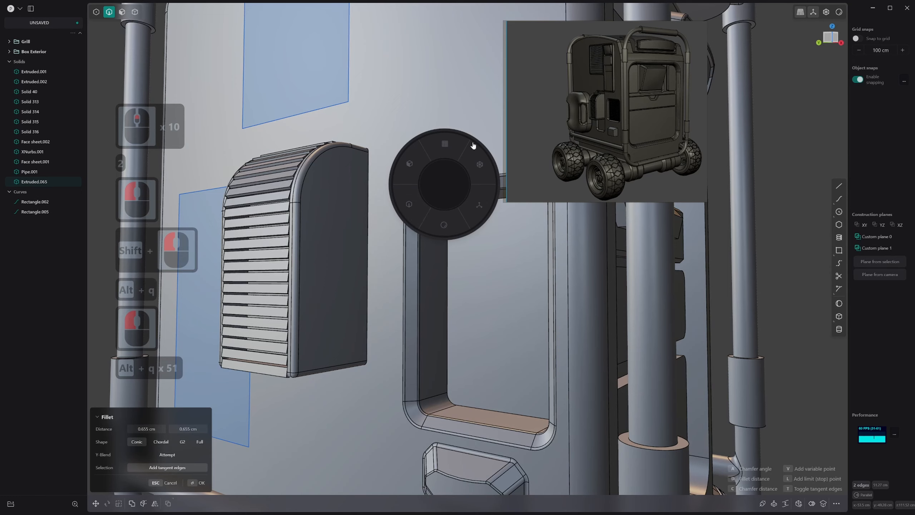
pyautogui.hotkey('alt', 'q')
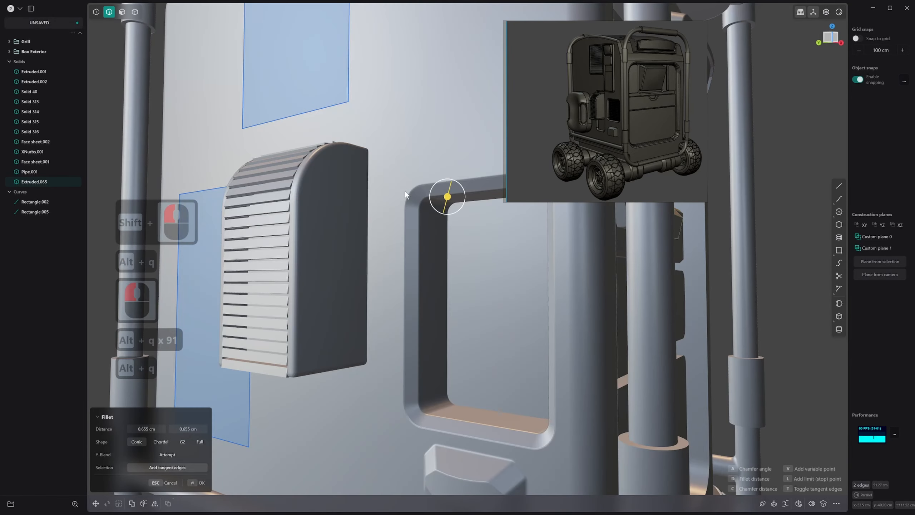
pyautogui.moveTo(437, 213); pyautogui.dragTo(418, 222, button='middle')
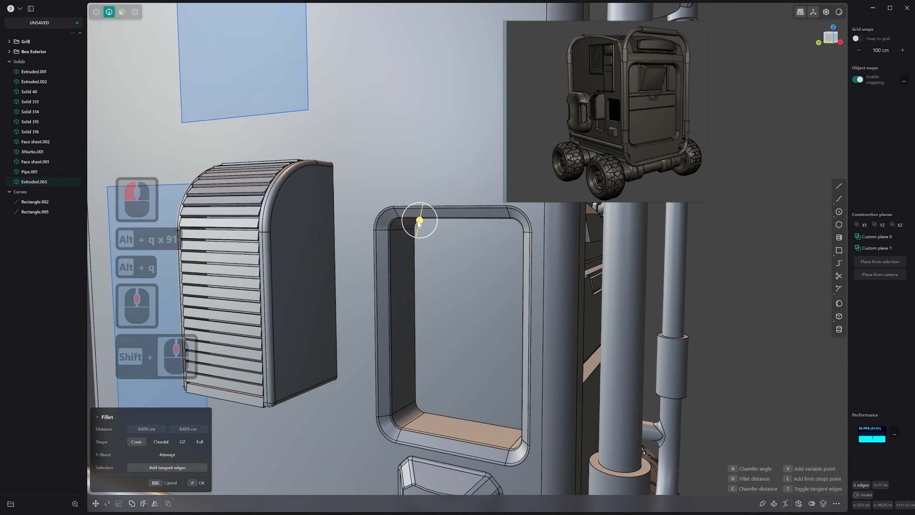
pyautogui.moveTo(419, 221); pyautogui.dragTo(420, 222)
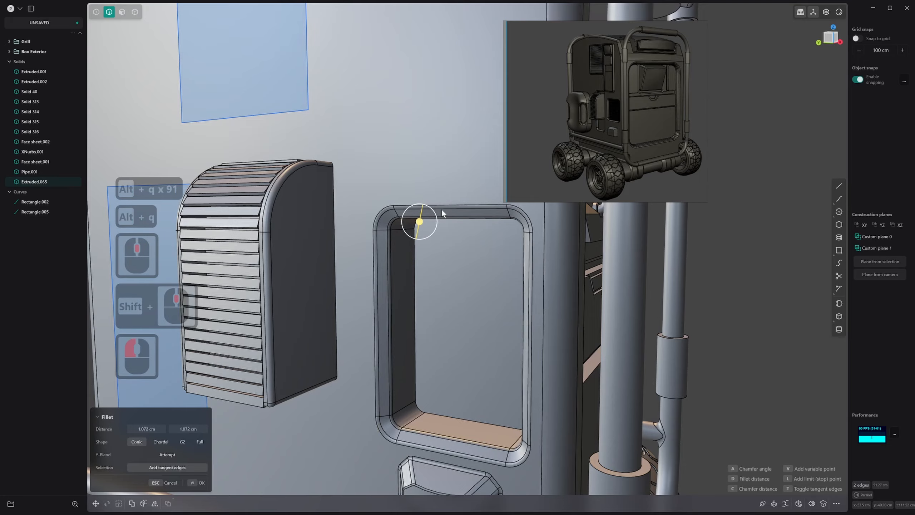
pyautogui.scroll(3, 471, 200)
pyautogui.rightClick(475, 206)
# Move the reference image farther away from the modelled recess and block
pyautogui.moveTo(474, 199); pyautogui.dragTo(472, 284, button='middle')
pyautogui.keyDown('shift'); pyautogui.moveTo(471, 284); pyautogui.dragTo(387, 211, button='middle'); pyautogui.keyUp('shift')
pyautogui.keyDown('shift'); pyautogui.scroll(-1, 422, 166); pyautogui.keyUp('shift')
# Examine the dark perforated insert inside the recess in the reference image and compare it with the modelled recess
pyautogui.scroll(-1, 423, 166)
pyautogui.moveTo(585, 137); pyautogui.dragTo(638, 122)
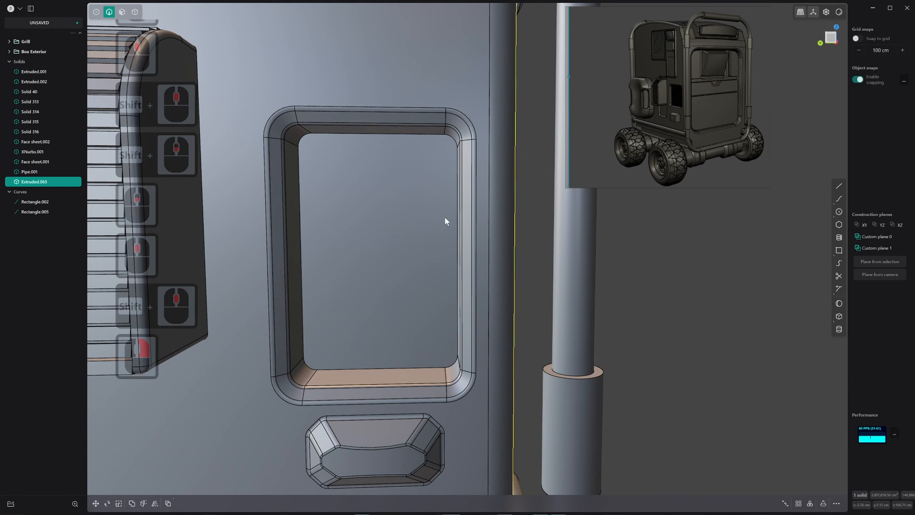
pyautogui.moveTo(445, 216); pyautogui.dragTo(379, 164, button='middle')
pyautogui.scroll(2, 413, 205)
pyautogui.scroll(1, 402, 202)
pyautogui.scroll(-1, 402, 202)
pyautogui.scroll(5, 718, 100)
pyautogui.moveTo(610, 87); pyautogui.dragTo(626, 120, button='middle')
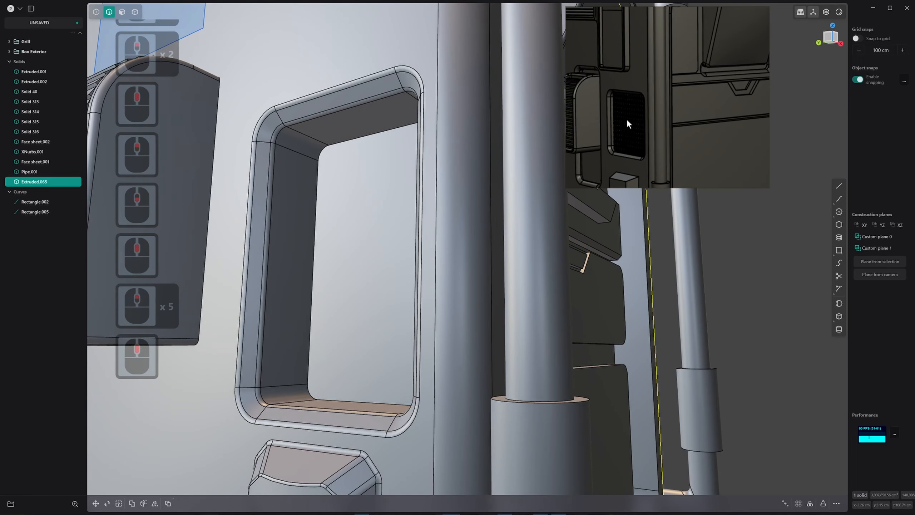
pyautogui.scroll(7, 626, 119)
pyautogui.scroll(-5, 627, 119)
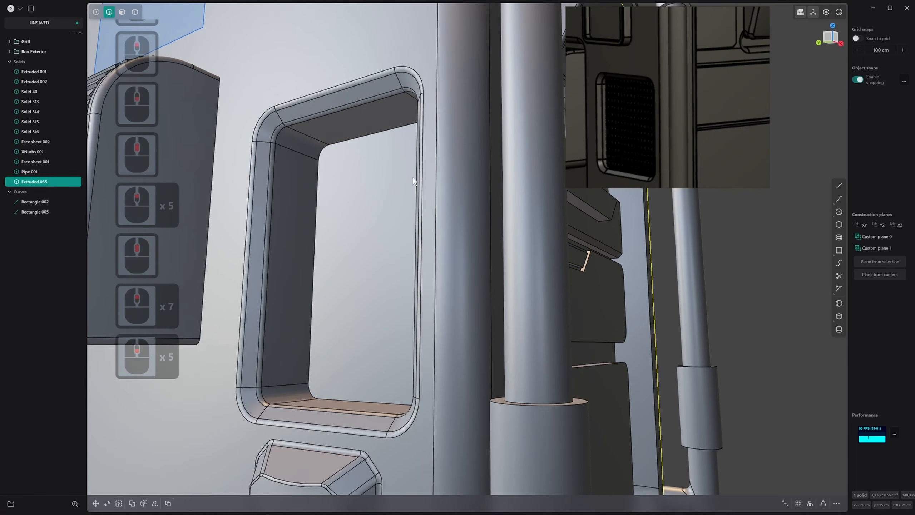
pyautogui.moveTo(413, 178); pyautogui.dragTo(420, 198, button='middle')
pyautogui.scroll(-3, 665, 114)
pyautogui.scroll(1, 658, 116)
pyautogui.press('3')
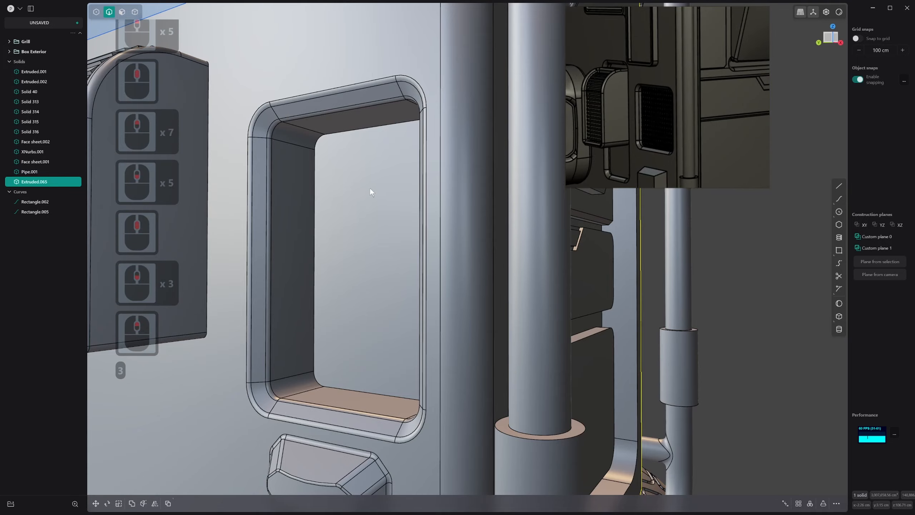
pyautogui.moveTo(341, 179)
pyautogui.mouseDown()
pyautogui.moveTo(367, 186)
pyautogui.moveTo(325, 176)
pyautogui.mouseUp()
pyautogui.moveTo(324, 176); pyautogui.dragTo(333, 190, button='right')
pyautogui.scroll(-15, 333, 191)
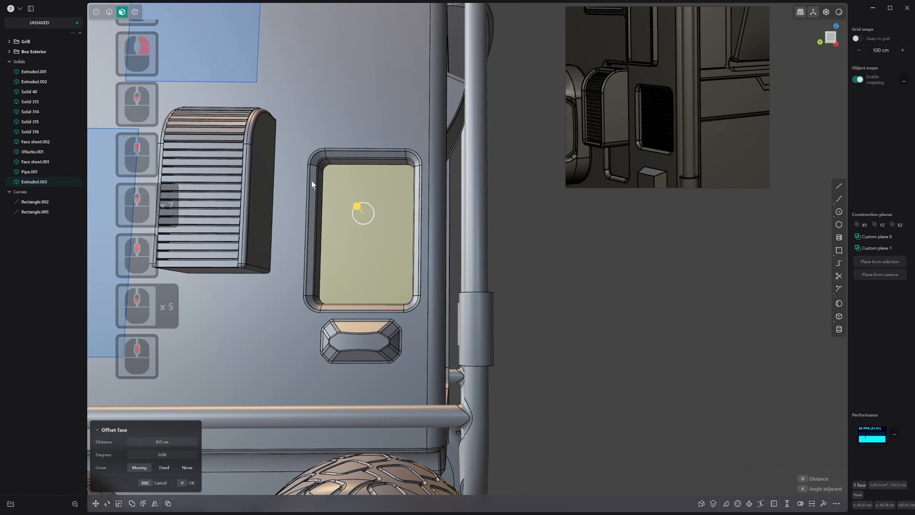
pyautogui.moveTo(300, 136); pyautogui.dragTo(425, 183)
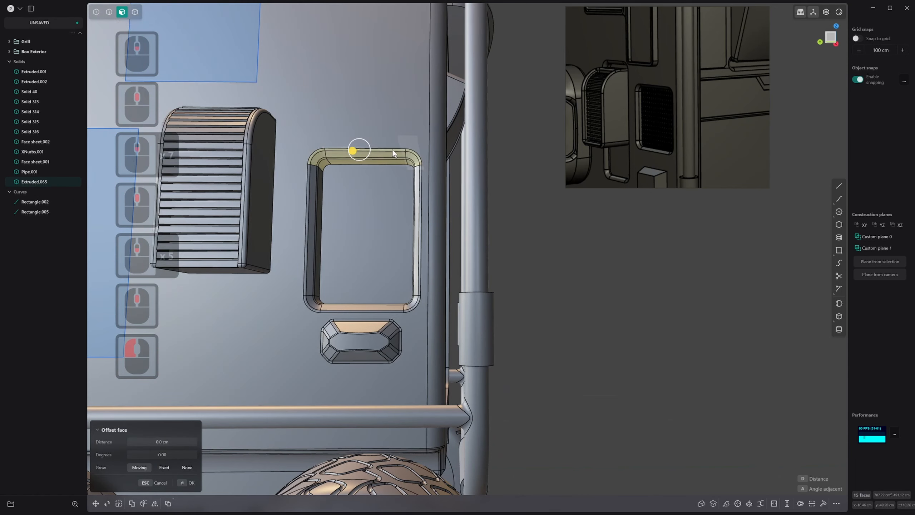
pyautogui.press('g')
pyautogui.moveTo(377, 132); pyautogui.dragTo(379, 134)
pyautogui.press('Escape')
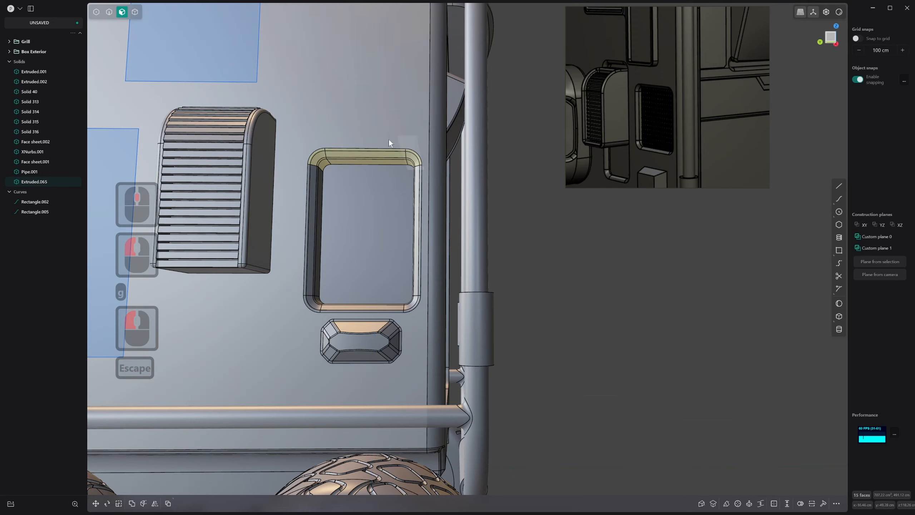
pyautogui.moveTo(390, 140); pyautogui.dragTo(364, 184, button='middle')
pyautogui.scroll(3, 407, 144)
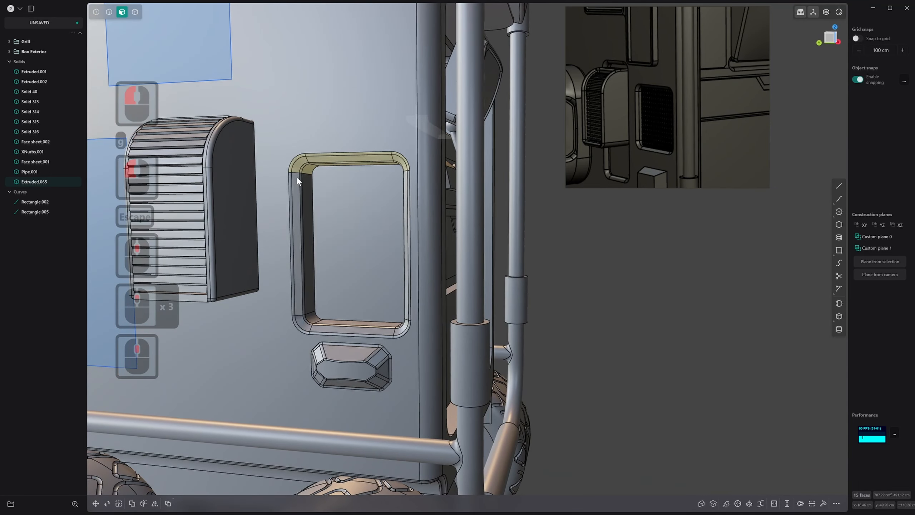
pyautogui.press('s')
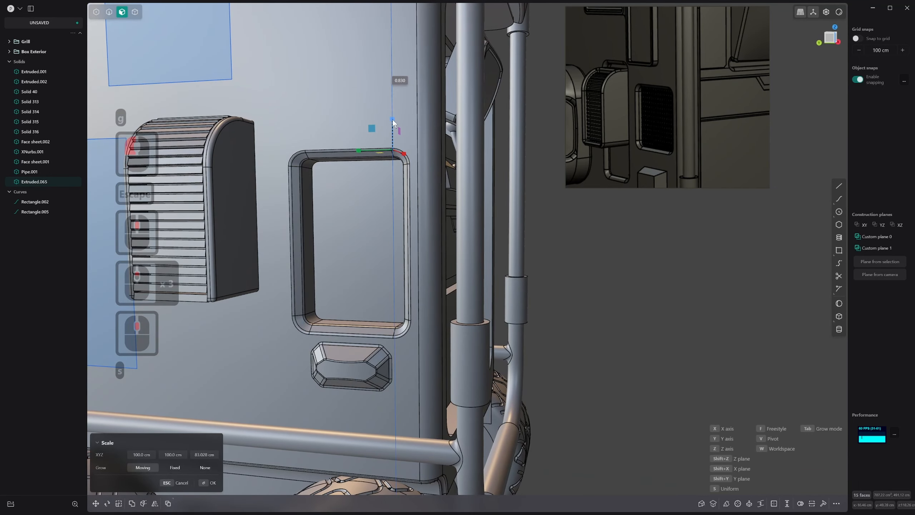
pyautogui.press('Escape')
# Shorten the side panel recess by moving its upper rim faces downward, keeping the lower rim in place
pyautogui.click(296, 180)
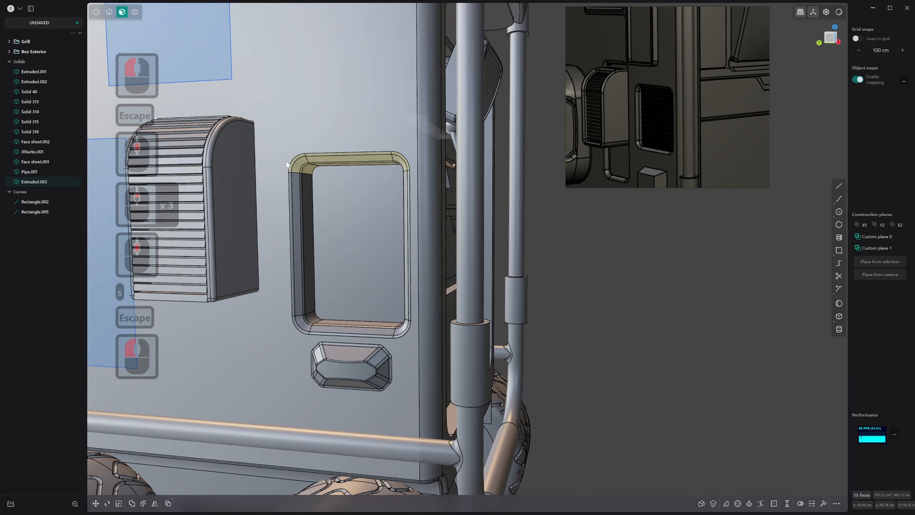
pyautogui.keyDown('shift'); pyautogui.doubleClick(277, 148); pyautogui.keyUp('shift')
pyautogui.moveTo(281, 139); pyautogui.dragTo(417, 320)
pyautogui.moveTo(416, 321); pyautogui.dragTo(365, 223, button='middle')
pyautogui.press('g')
pyautogui.moveTo(355, 161); pyautogui.dragTo(362, 208)
pyautogui.rightClick(363, 210)
pyautogui.scroll(-6, 367, 212)
pyautogui.moveTo(376, 216)
pyautogui.mouseDown(button='middle')
pyautogui.moveTo(396, 154)
pyautogui.moveTo(370, 213)
pyautogui.mouseUp(button='middle')
pyautogui.click(508, 259)
# Draw a narrow upright rectangle on the recess floor, starting from the centre of the floor face
pyautogui.scroll(3, 496, 286)
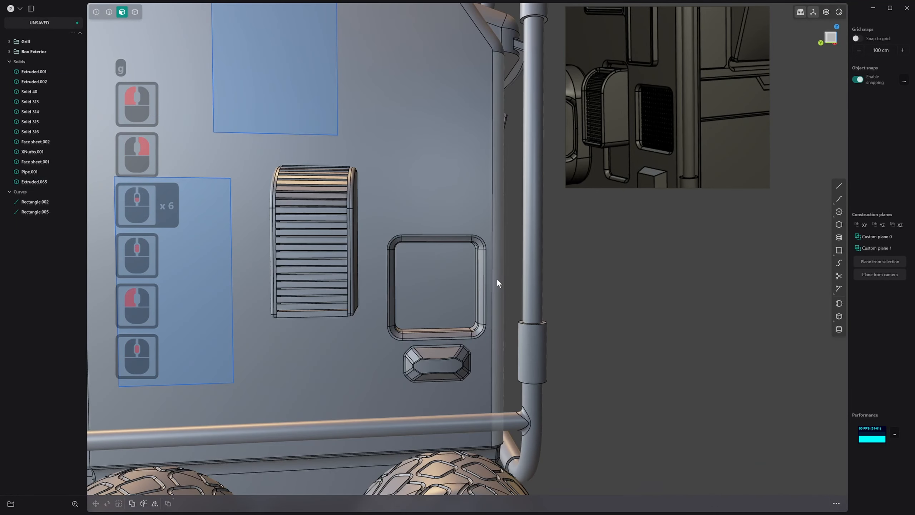
pyautogui.scroll(4, 451, 263)
pyautogui.scroll(2, 427, 283)
pyautogui.keyDown('shift'); pyautogui.moveTo(427, 284); pyautogui.dragTo(401, 279, button='middle'); pyautogui.keyUp('shift')
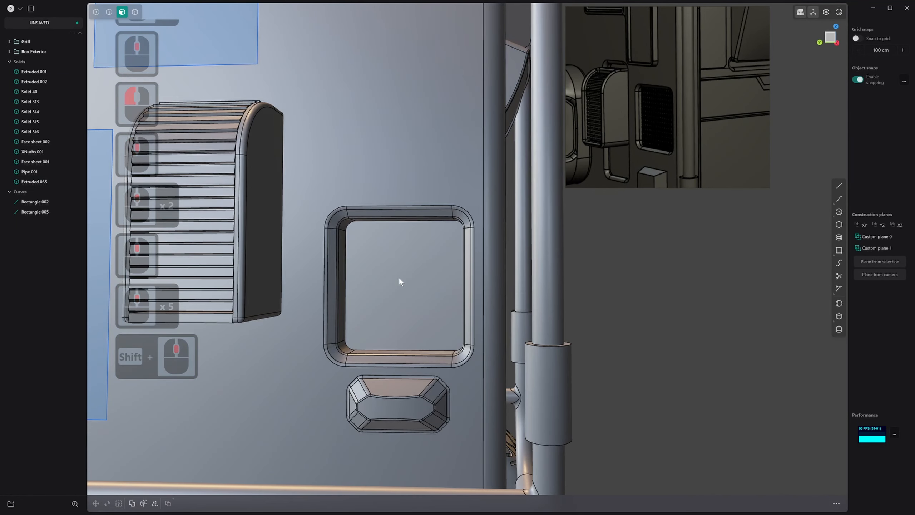
pyautogui.scroll(4, 420, 280)
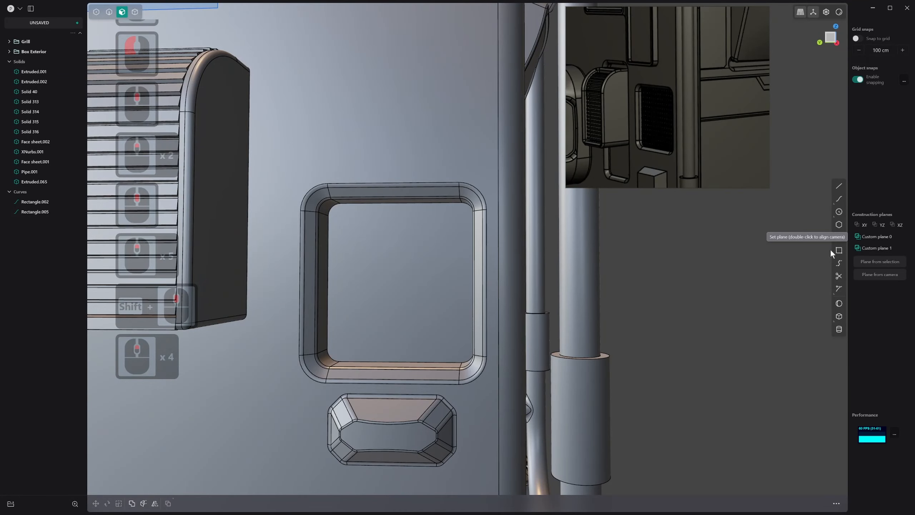
pyautogui.click(839, 252)
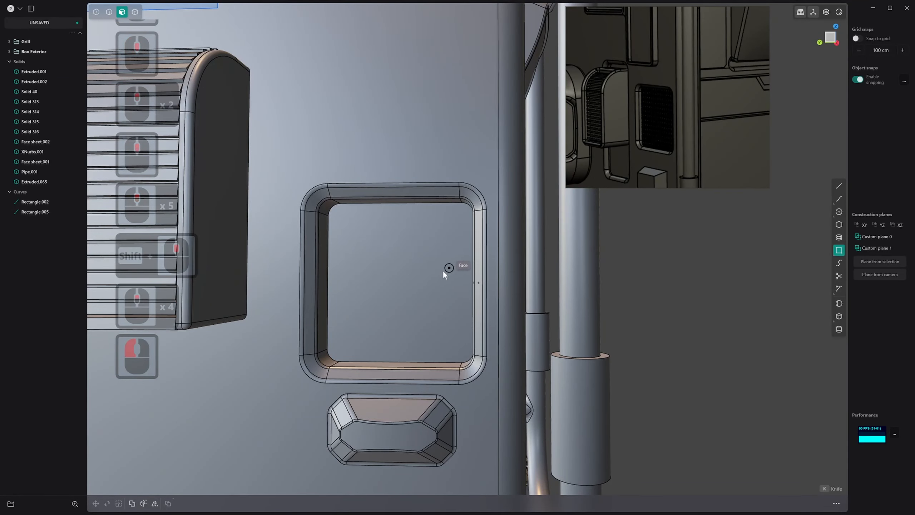
pyautogui.click(404, 280)
pyautogui.click(428, 226)
pyautogui.rightClick(412, 227)
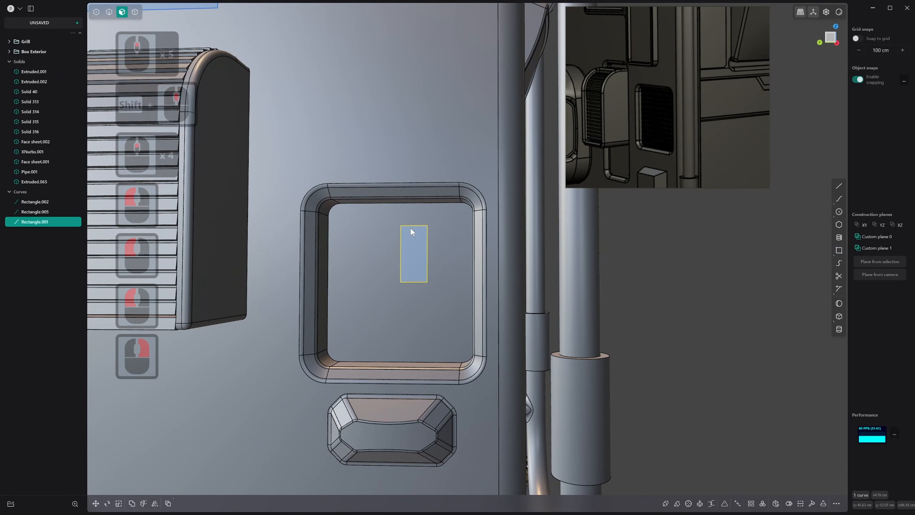
# Fillet the rectangle's upper outer corner by about 4.5 cm
pyautogui.press('1')
pyautogui.moveTo(398, 220); pyautogui.dragTo(437, 234)
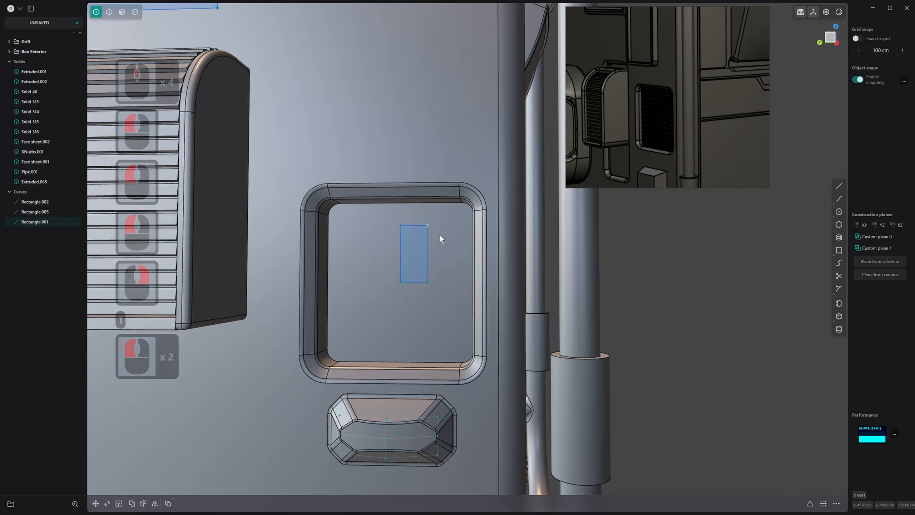
pyautogui.press('b')
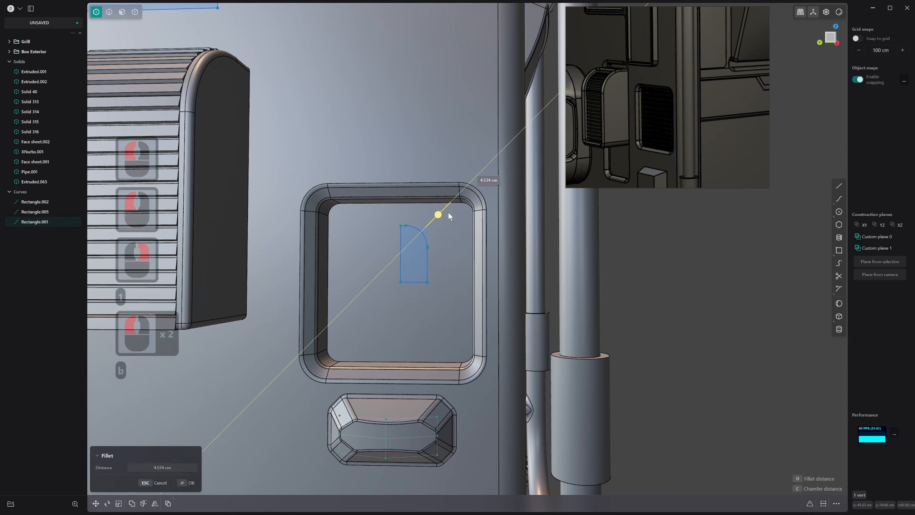
pyautogui.click(404, 222)
pyautogui.rightClick(403, 221)
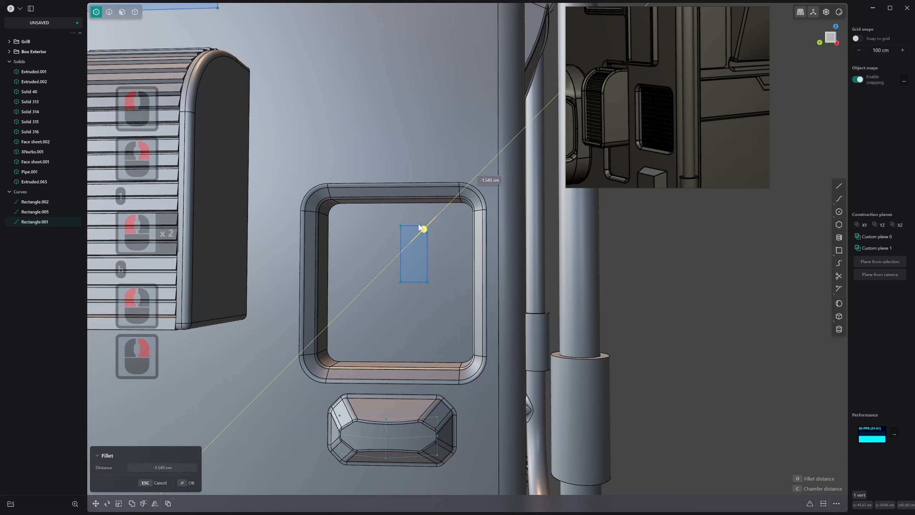
pyautogui.click(432, 219)
pyautogui.rightClick(437, 214)
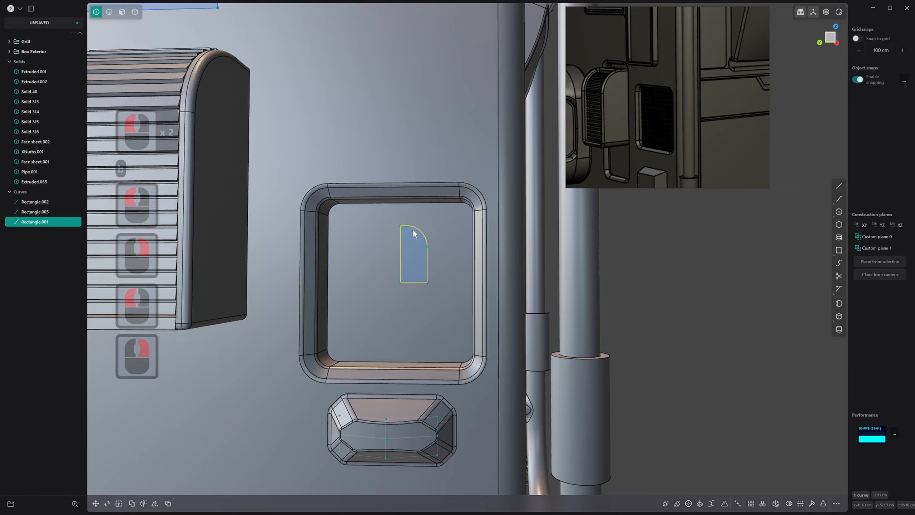
# Move the rounded profile curve outward along the X axis, off the recess floor
pyautogui.moveTo(414, 233)
pyautogui.mouseDown(button='middle')
pyautogui.moveTo(393, 245)
pyautogui.moveTo(409, 242)
pyautogui.moveTo(396, 246)
pyautogui.moveTo(392, 214)
pyautogui.moveTo(411, 249)
pyautogui.mouseUp(button='middle')
pyautogui.click(401, 222)
pyautogui.press('2')
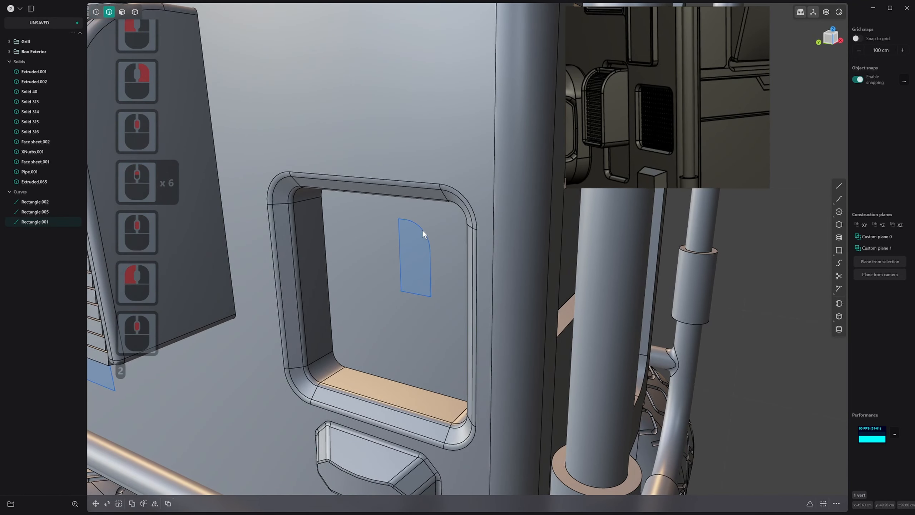
pyautogui.press('3')
pyautogui.click(424, 230)
pyautogui.press('2')
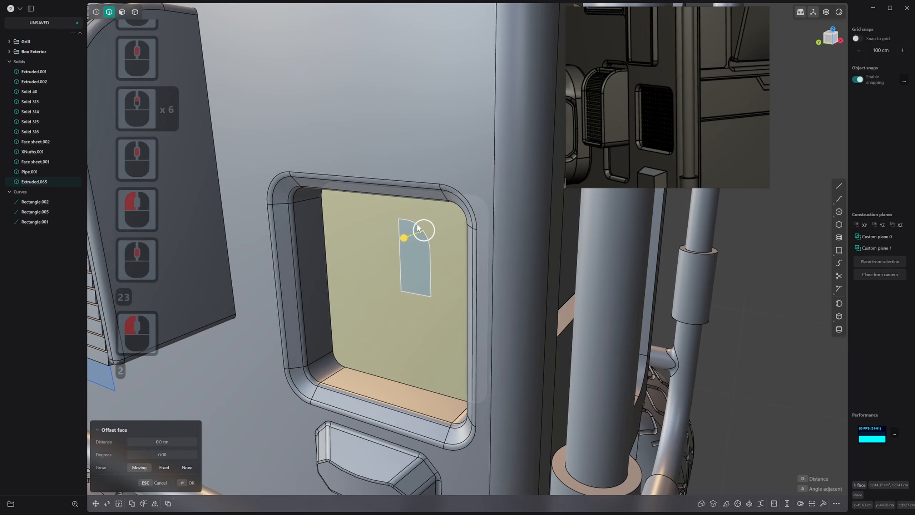
pyautogui.click(426, 231)
pyautogui.moveTo(426, 231); pyautogui.dragTo(425, 268, button='middle')
pyautogui.click(410, 227)
pyautogui.press('g')
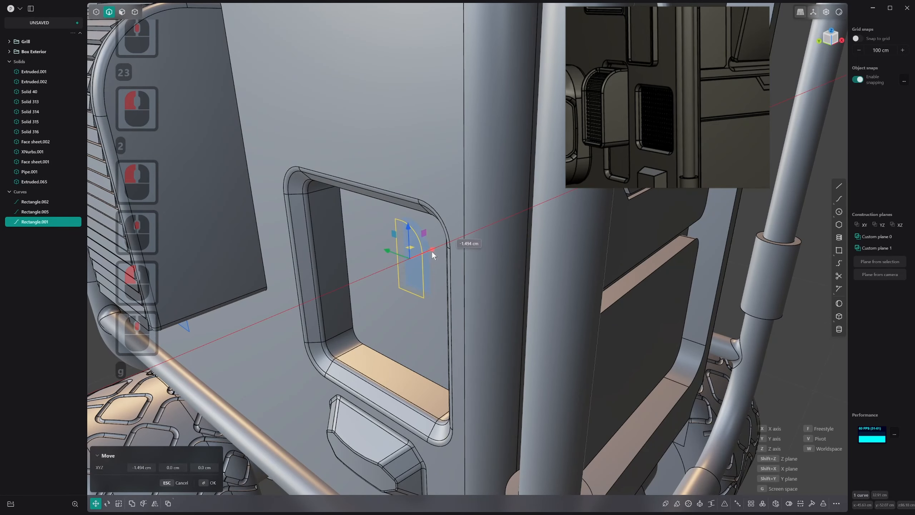
pyautogui.moveTo(432, 252); pyautogui.dragTo(423, 256)
pyautogui.rightClick(419, 257)
# View the side panel squarely and shift the profile curve upward and toward the panel's outer edge within the recess
pyautogui.moveTo(375, 304); pyautogui.dragTo(401, 286, button='middle')
pyautogui.keyDown('shift'); pyautogui.moveTo(344, 324); pyautogui.dragTo(411, 325, button='middle'); pyautogui.keyUp('shift')
pyautogui.press('1')
pyautogui.hotkey('ctrl', '3')
pyautogui.scroll(-3, 418, 278)
pyautogui.scroll(-1, 447, 308)
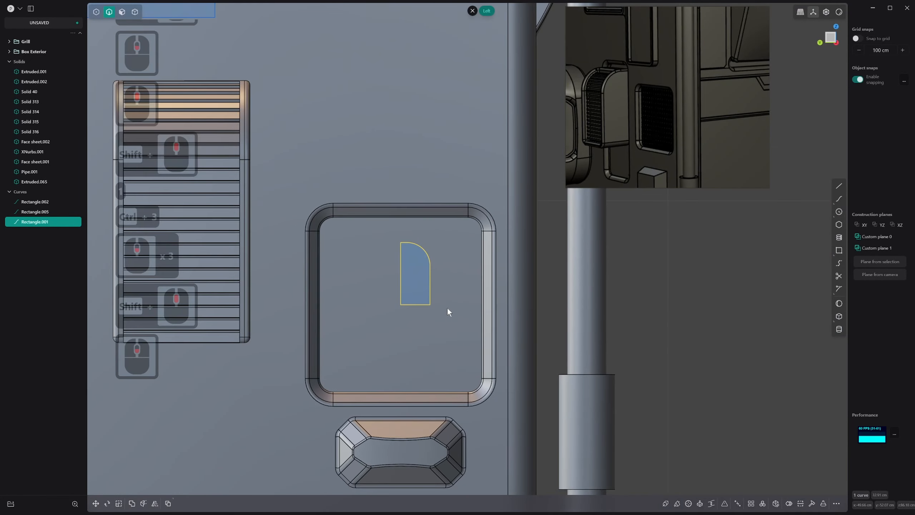
pyautogui.press('g')
pyautogui.click(461, 294)
pyautogui.rightClick(461, 294)
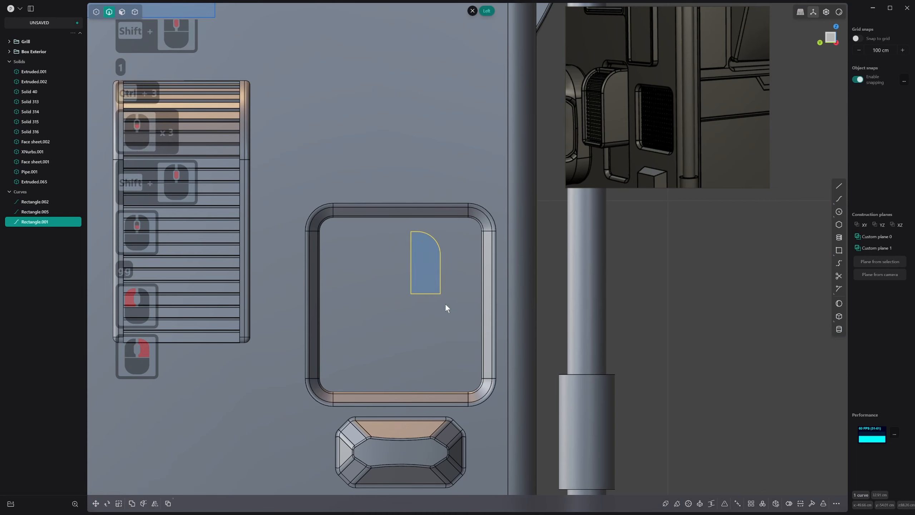
# Fillet the profile curve's lower outer corner by about 2.5 cm
pyautogui.press('1')
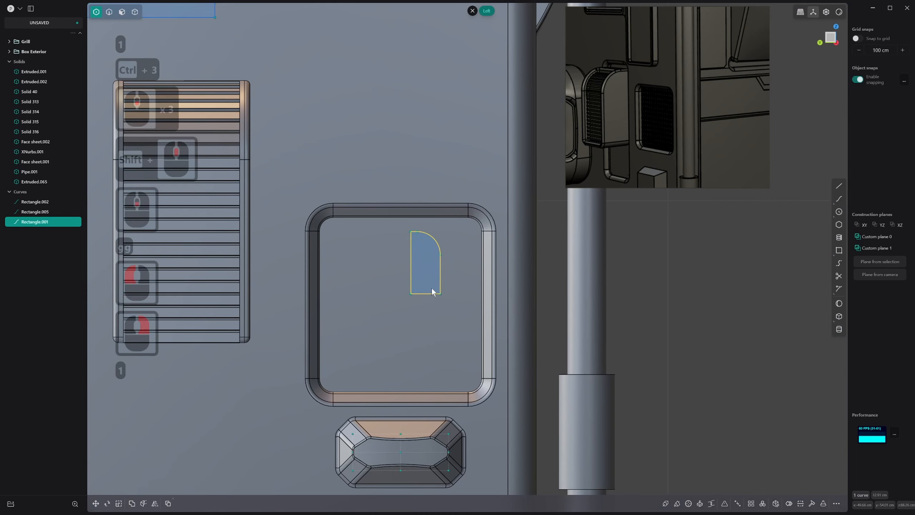
pyautogui.click(441, 294)
pyautogui.press('b')
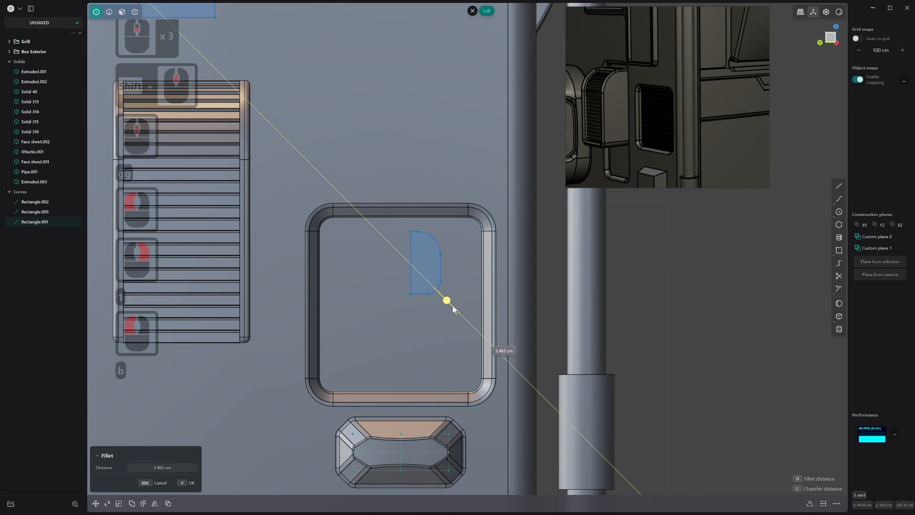
pyautogui.click(453, 305)
pyautogui.rightClick(452, 302)
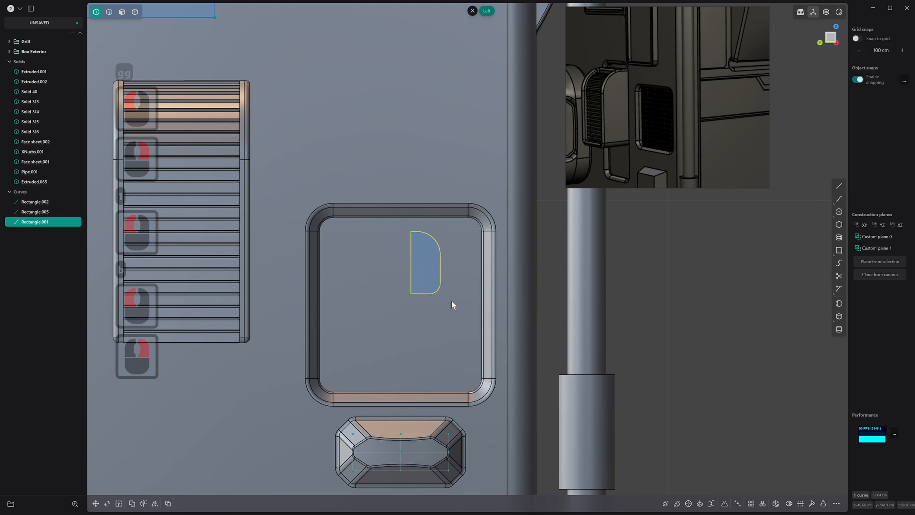
# Try to fillet the profile curve's remaining upper corner by about 1.2 cm
pyautogui.click(411, 231)
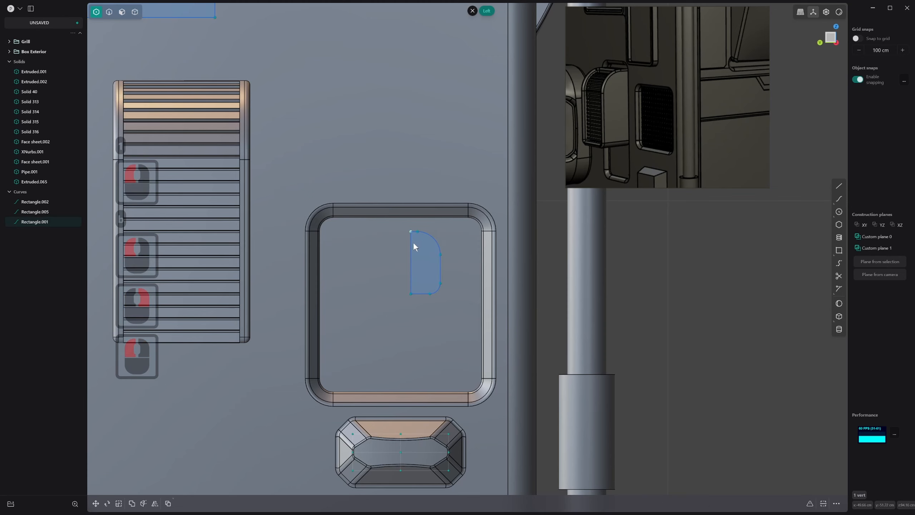
pyautogui.press('b')
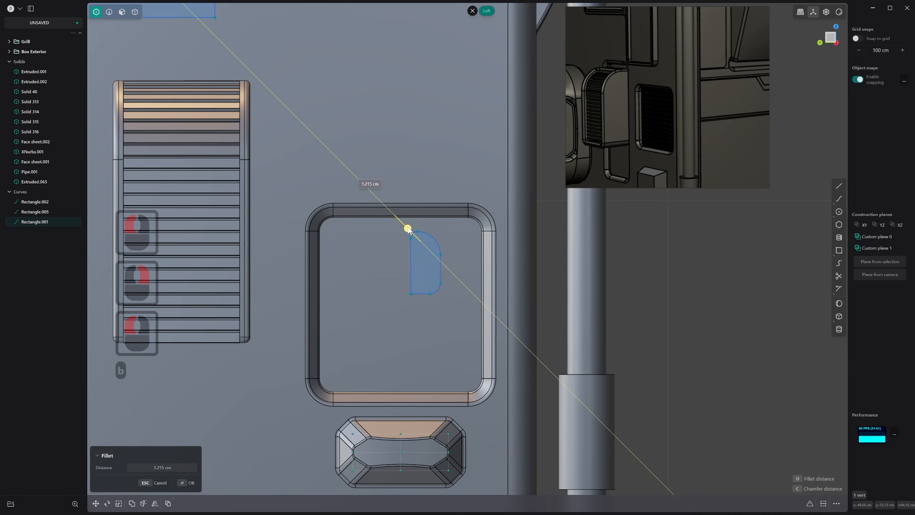
pyautogui.click(408, 228)
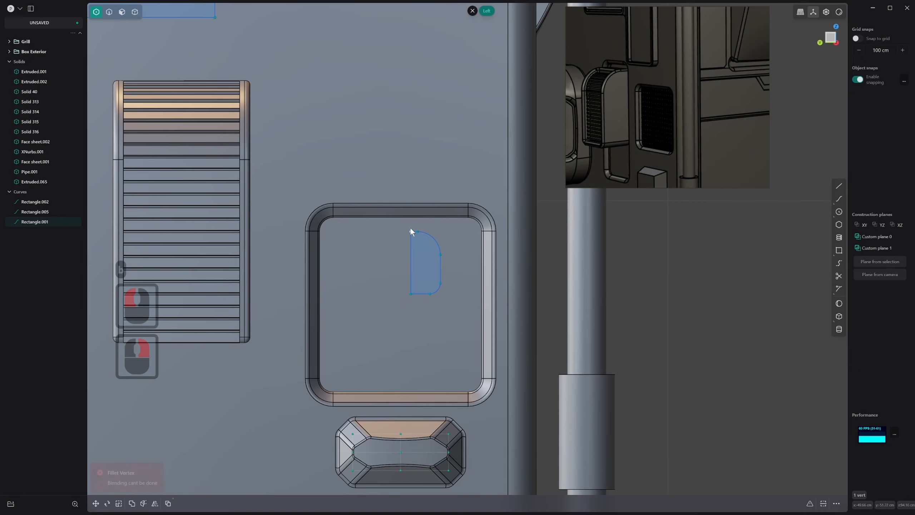
pyautogui.click(424, 239)
pyautogui.moveTo(424, 239); pyautogui.dragTo(434, 272, button='middle')
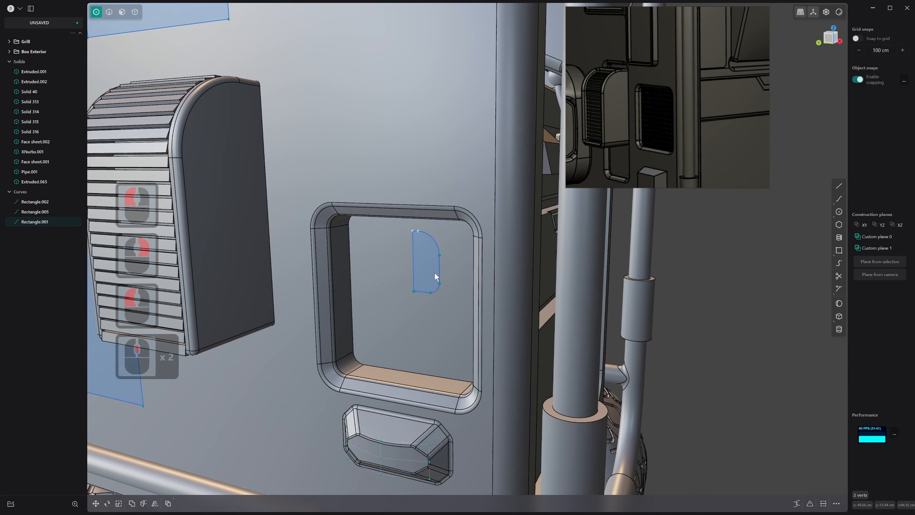
pyautogui.press('g')
pyautogui.click(427, 237)
pyautogui.press('Escape')
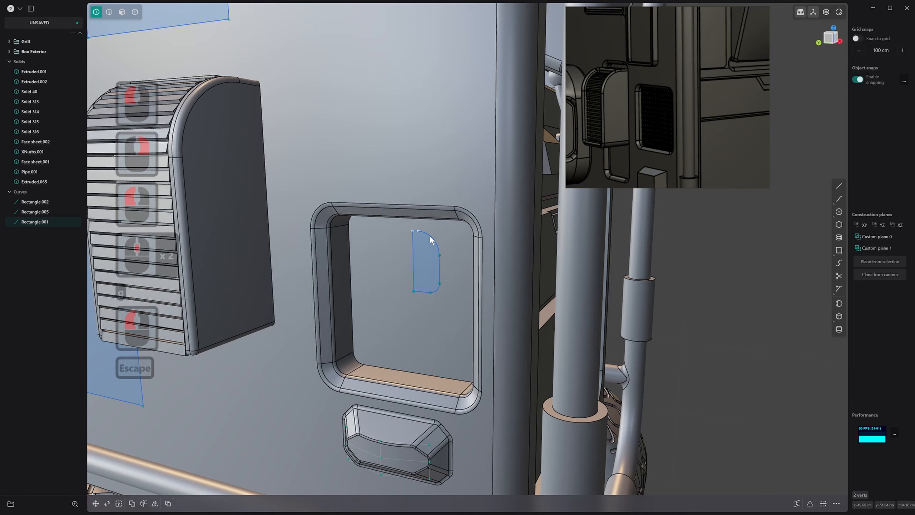
pyautogui.press('3')
pyautogui.click(429, 235)
pyautogui.moveTo(429, 235); pyautogui.dragTo(432, 277, button='middle')
# Undo the latest edits to the rounded profile curve and delete it from the recess
pyautogui.hotkey('ctrl', 'z')
pyautogui.hotkey('ctrl', 'z')
pyautogui.hotkey('ctrl', 'z')
pyautogui.hotkey('ctrl', 'z')
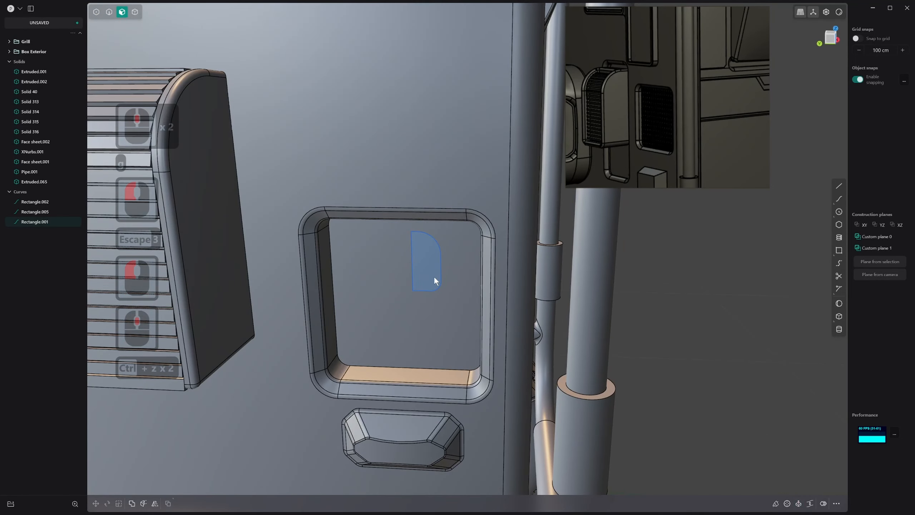
pyautogui.hotkey('ctrl', 'z')
pyautogui.hotkey('ctrl', 'z')
pyautogui.press('x')
# View the side panel squarely and draw a closed five-sided slanted polyline on the recess's back face, toward its upper outer area
pyautogui.press('1')
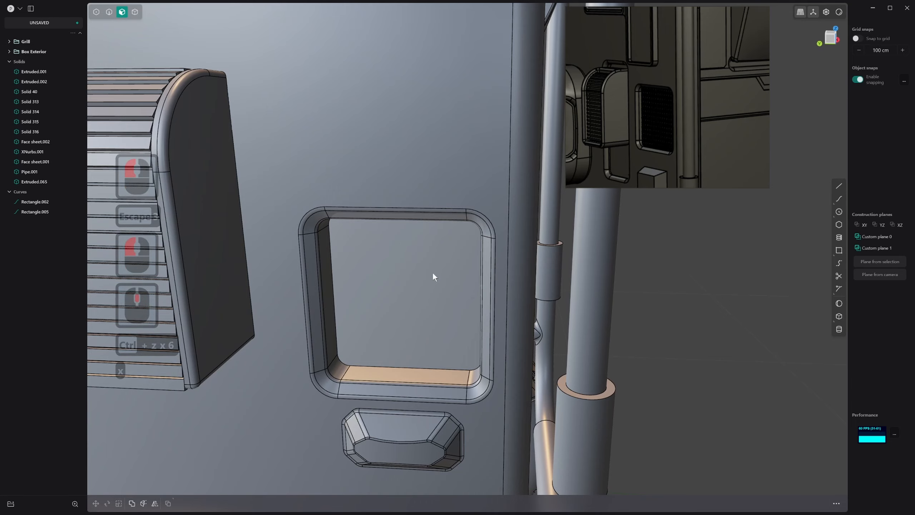
pyautogui.hotkey('ctrl', '1')
pyautogui.hotkey('ctrl', '3')
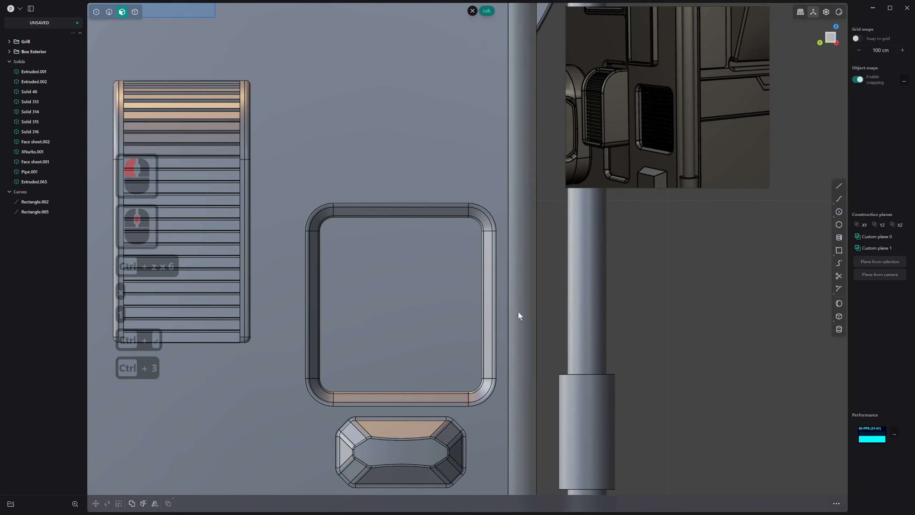
pyautogui.scroll(-2, 518, 310)
pyautogui.keyDown('shift'); pyautogui.moveTo(517, 310); pyautogui.dragTo(520, 217, button='middle'); pyautogui.keyUp('shift')
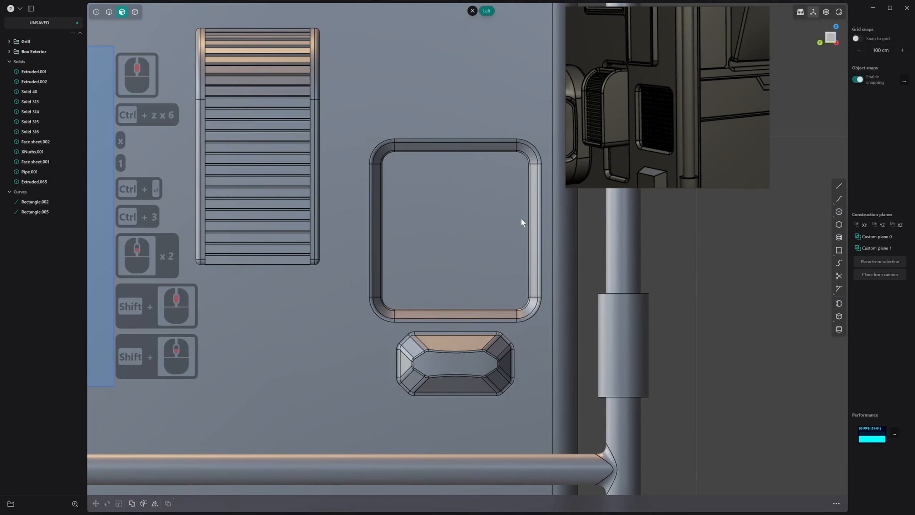
pyautogui.click(839, 251)
pyautogui.press('Escape')
pyautogui.click(839, 185)
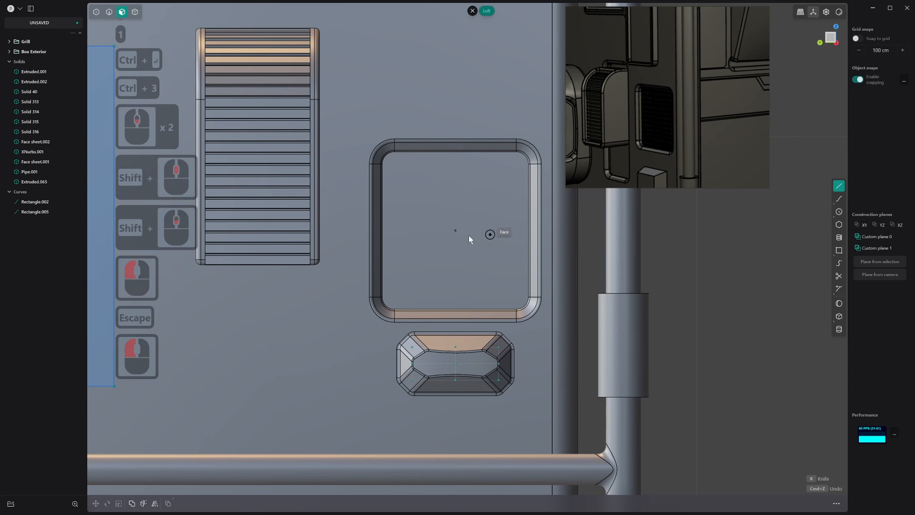
pyautogui.click(455, 230)
pyautogui.click(475, 231)
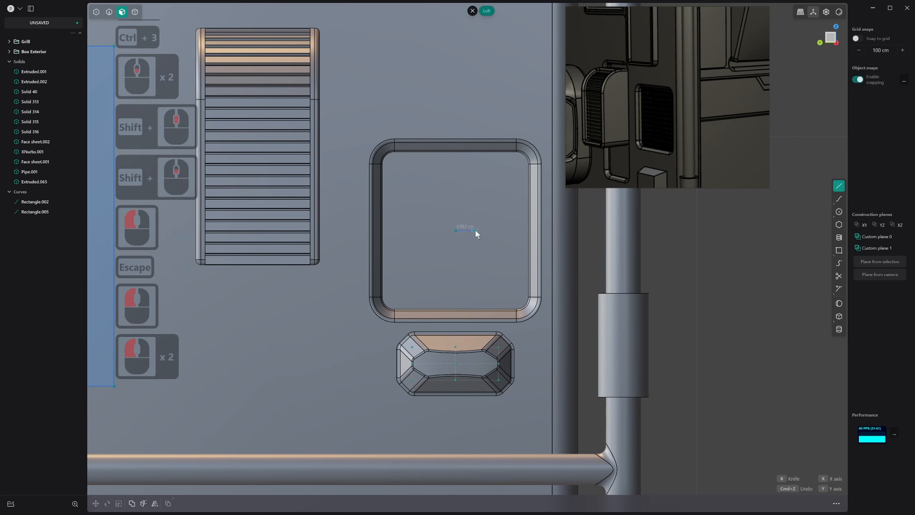
pyautogui.click(499, 188)
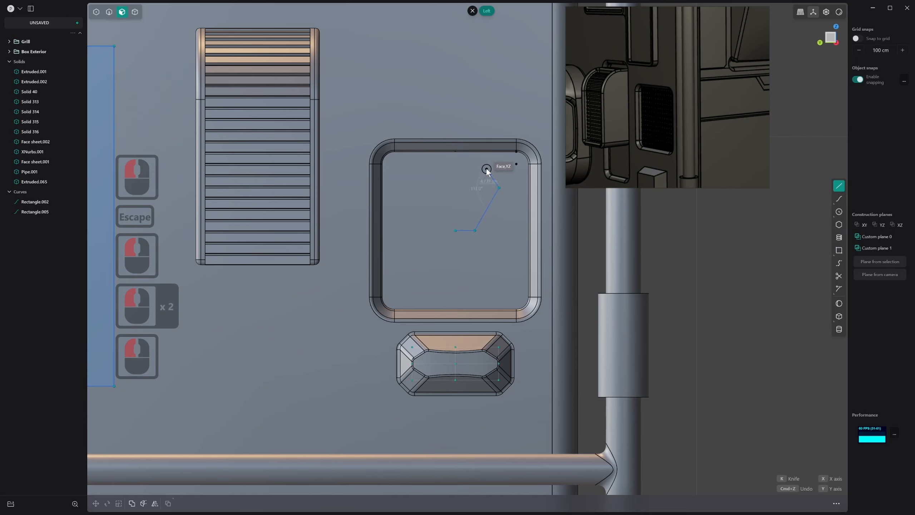
pyautogui.click(481, 163)
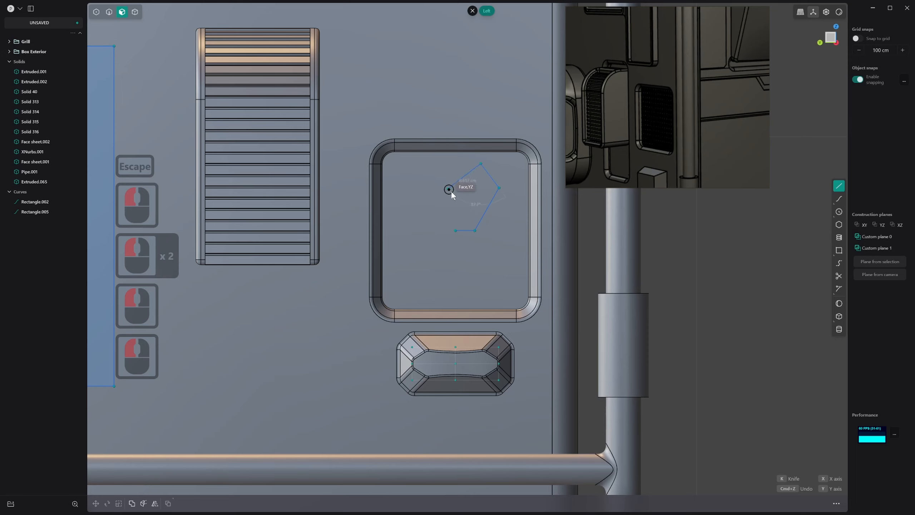
pyautogui.click(450, 217)
pyautogui.click(455, 231)
pyautogui.keyDown('shift'); pyautogui.moveTo(477, 230); pyautogui.dragTo(449, 281, button='middle'); pyautogui.keyUp('shift')
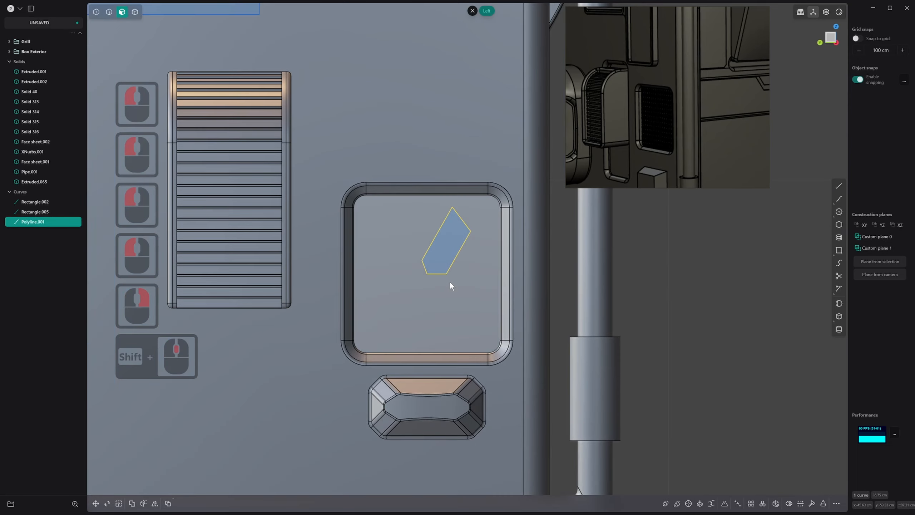
# Fillet all five vertices of the slanted polyline by about 2.1 cm
pyautogui.press('1')
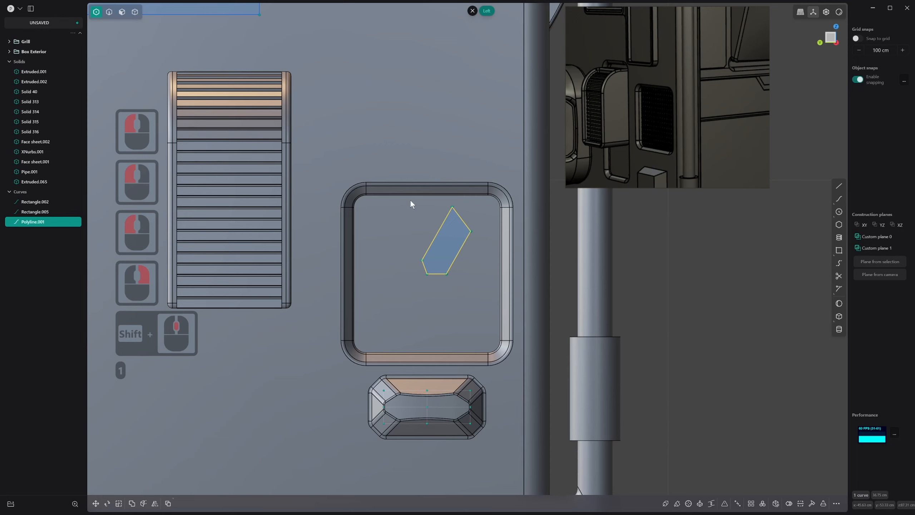
pyautogui.moveTo(410, 204); pyautogui.dragTo(467, 287)
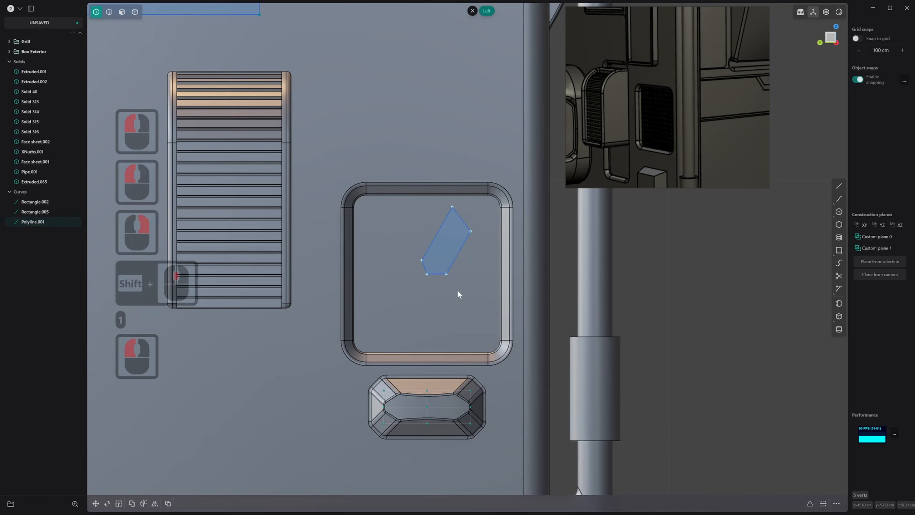
pyautogui.press('b')
pyautogui.moveTo(445, 243)
pyautogui.mouseDown()
pyautogui.moveTo(447, 237)
pyautogui.moveTo(453, 257)
pyautogui.mouseUp()
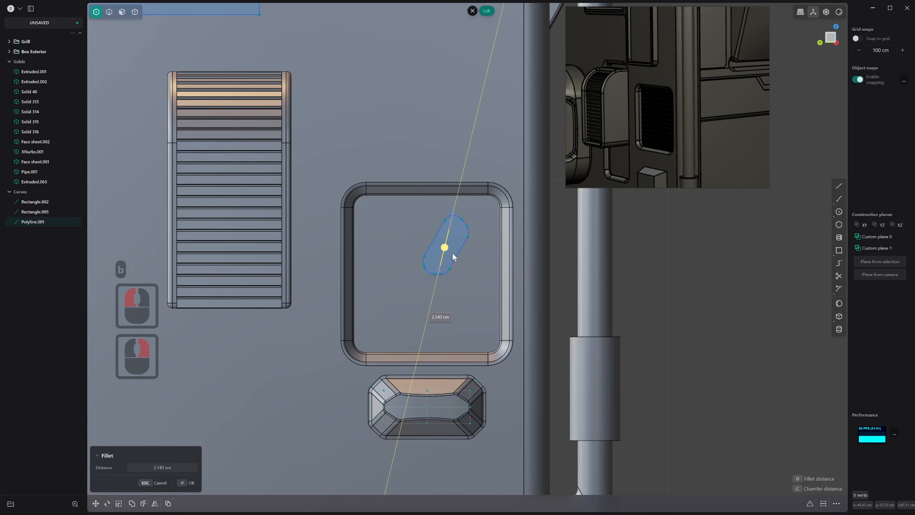
pyautogui.click(451, 255)
pyautogui.rightClick(451, 255)
pyautogui.keyDown('shift'); pyautogui.moveTo(453, 266); pyautogui.dragTo(454, 277, button='middle'); pyautogui.keyUp('shift')
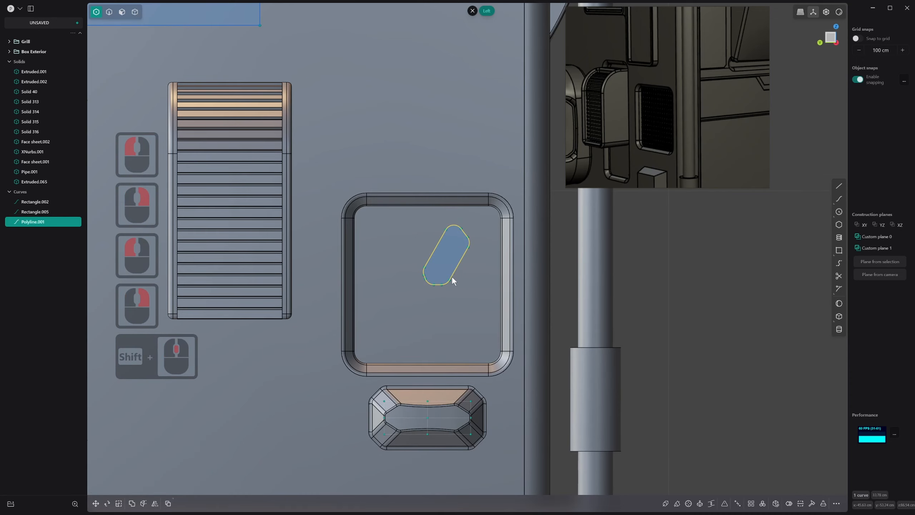
# Undo the fillet on the slanted polyline's corners
pyautogui.press('f')
pyautogui.press('Escape')
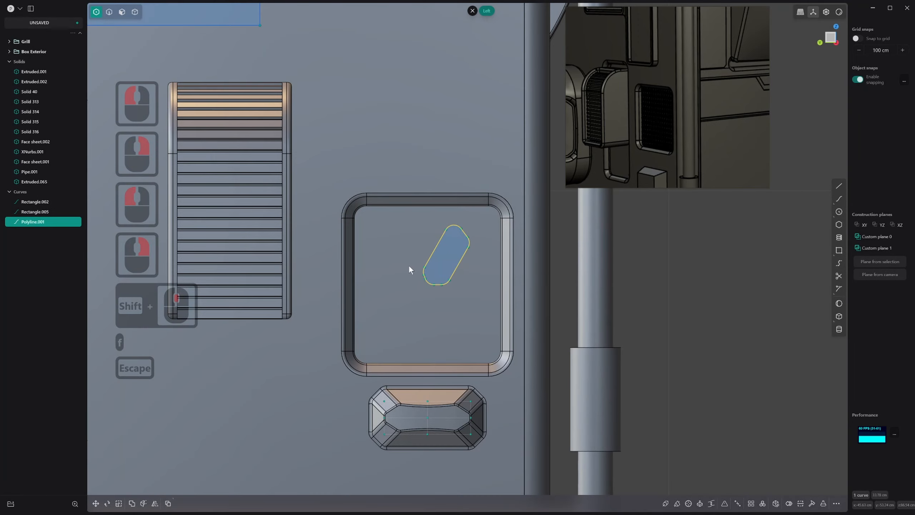
pyautogui.moveTo(409, 265); pyautogui.dragTo(408, 264, button='middle')
pyautogui.hotkey('ctrl', 'z')
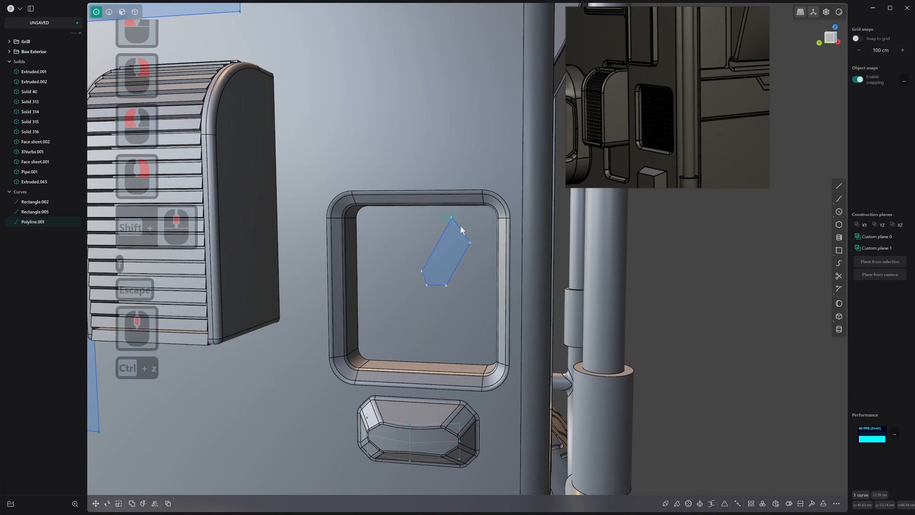
# Try to pull the polyline's top vertex outward from the recess along the X axis, and undo the move
pyautogui.click(461, 229)
pyautogui.moveTo(460, 228); pyautogui.dragTo(453, 233, button='middle')
pyautogui.press('g')
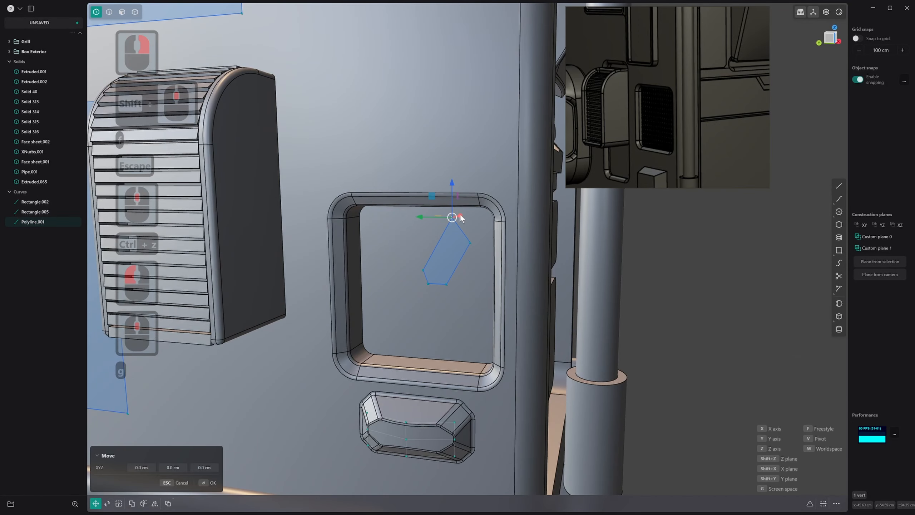
pyautogui.moveTo(461, 216); pyautogui.dragTo(449, 219)
pyautogui.rightClick(460, 232)
pyautogui.moveTo(460, 233); pyautogui.dragTo(464, 240, button='middle')
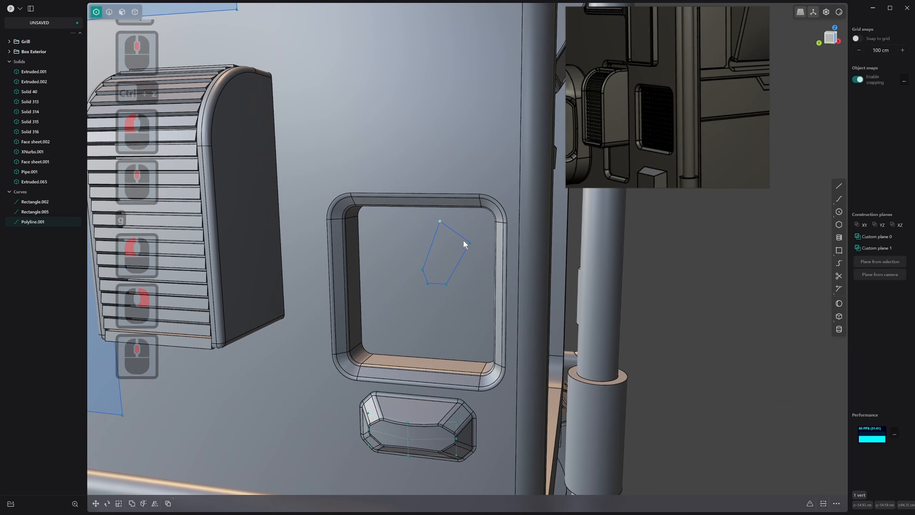
pyautogui.click(423, 271)
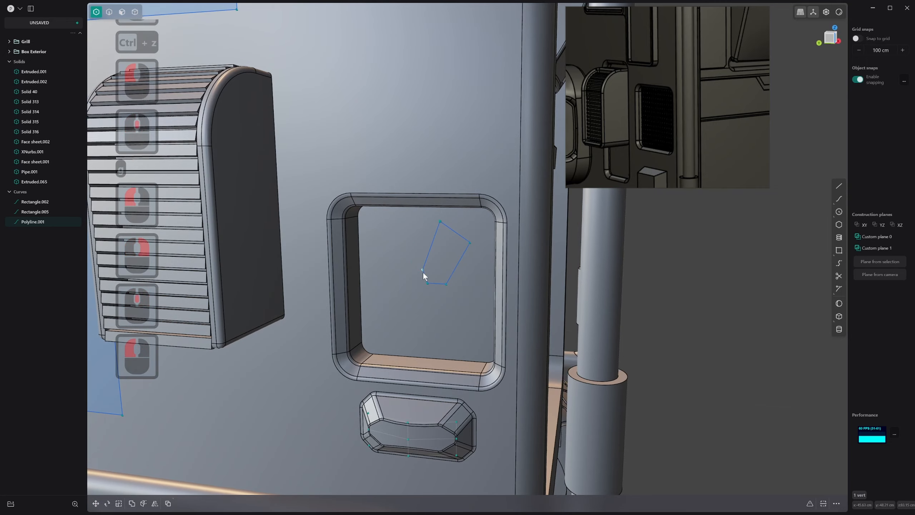
pyautogui.moveTo(423, 271); pyautogui.dragTo(408, 284, button='middle')
pyautogui.moveTo(433, 243); pyautogui.dragTo(409, 252, button='middle')
pyautogui.hotkey('ctrl', 'z')
pyautogui.hotkey('ctrl', 'z')
# Move the polyline's top vertex about -1.6 cm along X, and shift the adjacent lower vertex slightly outward along X
pyautogui.press('g')
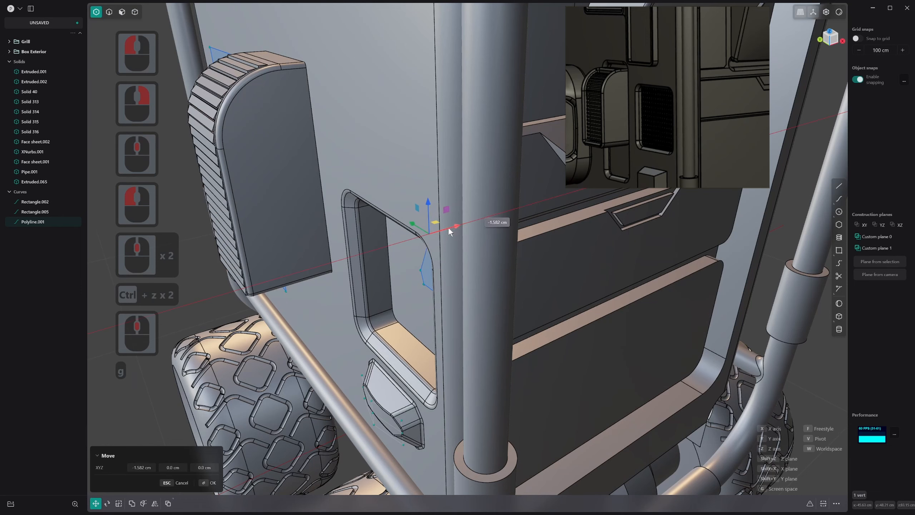
pyautogui.click(447, 227)
pyautogui.rightClick(447, 228)
pyautogui.click(423, 275)
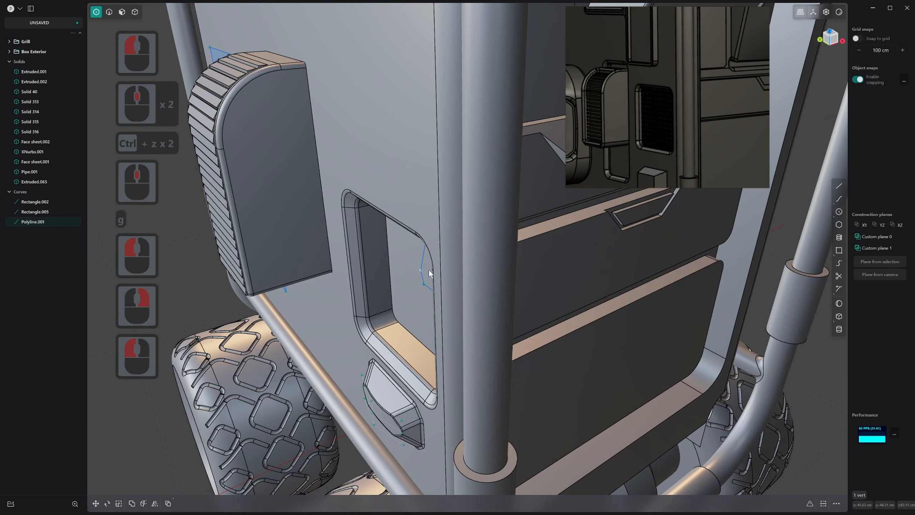
pyautogui.press('g')
pyautogui.click(445, 259)
pyautogui.rightClick(445, 261)
pyautogui.moveTo(445, 260); pyautogui.dragTo(475, 212, button='middle')
pyautogui.rightClick(478, 231)
# Select all five vertices of the polyline and round them with a small fillet
pyautogui.press('2')
pyautogui.press('2')
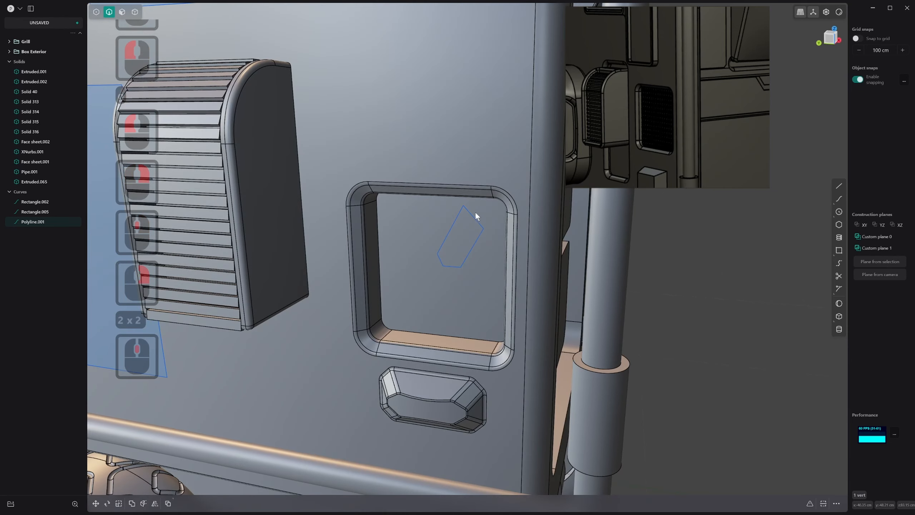
pyautogui.press('2')
pyautogui.click(471, 212)
pyautogui.rightClick(470, 215)
pyautogui.press('1')
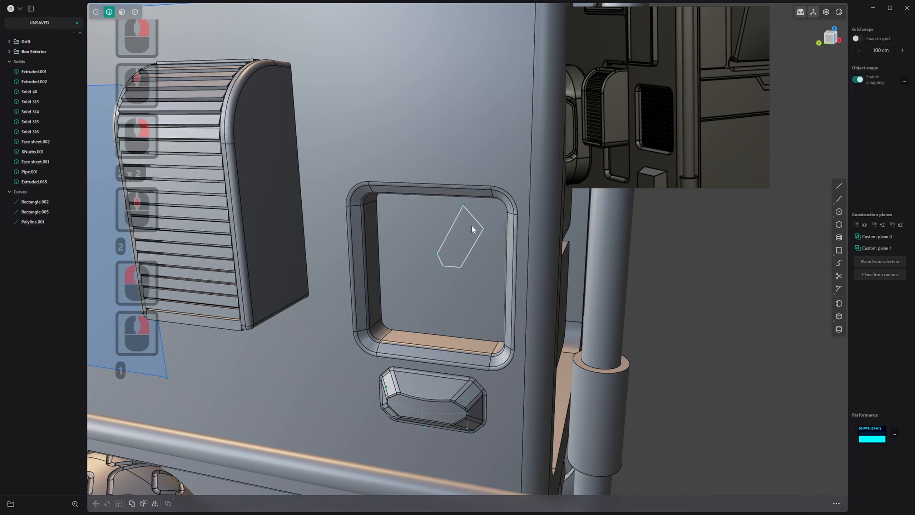
pyautogui.moveTo(477, 256); pyautogui.dragTo(491, 271)
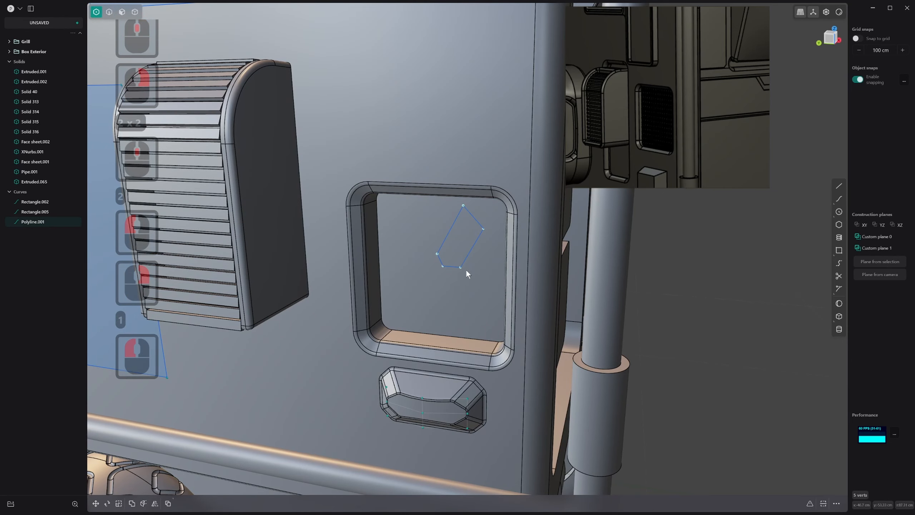
pyautogui.press('b')
pyautogui.moveTo(462, 238); pyautogui.dragTo(462, 239)
pyautogui.rightClick(463, 240)
# Patch the rounded polyline into a sheet and thicken it into a thin solid slat
pyautogui.hotkey('alt', 'f')
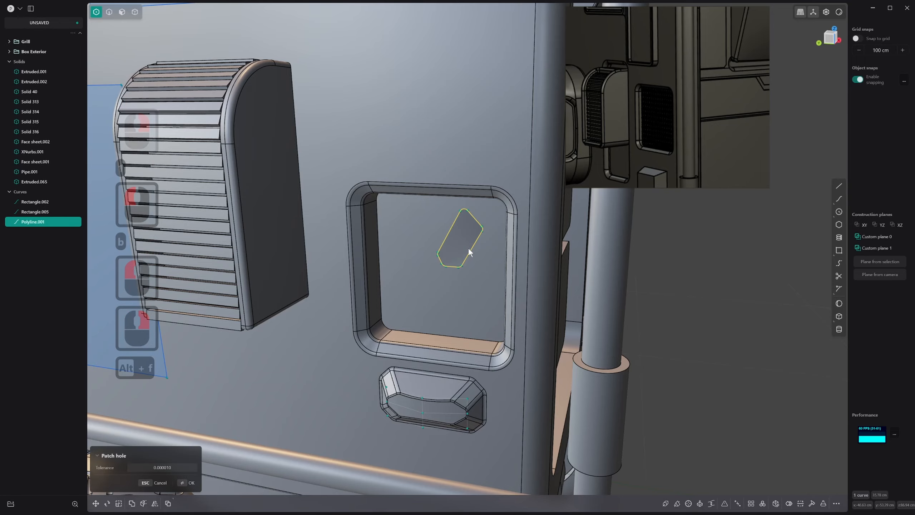
pyautogui.scroll(-1, 458, 267)
pyautogui.moveTo(468, 248)
pyautogui.mouseDown(button='middle')
pyautogui.moveTo(458, 267)
pyautogui.moveTo(495, 268)
pyautogui.moveTo(480, 242)
pyautogui.mouseUp(button='middle')
pyautogui.rightClick(458, 267)
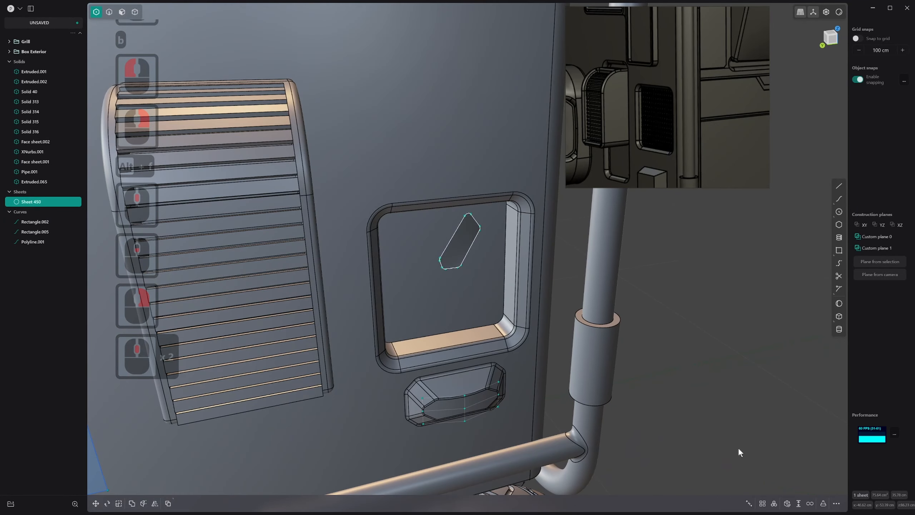
pyautogui.click(798, 504)
pyautogui.moveTo(470, 240); pyautogui.dragTo(467, 234)
pyautogui.rightClick(466, 233)
# Delete the source polyline left around the slat
pyautogui.press('2')
pyautogui.click(463, 223)
pyautogui.press('x')
pyautogui.moveTo(463, 223); pyautogui.dragTo(451, 250, button='middle')
# Try to fillet the slat's long upper edge by about 0.4 cm, and undo it
pyautogui.scroll(20, 451, 249)
pyautogui.press('2')
pyautogui.moveTo(453, 197); pyautogui.dragTo(452, 194)
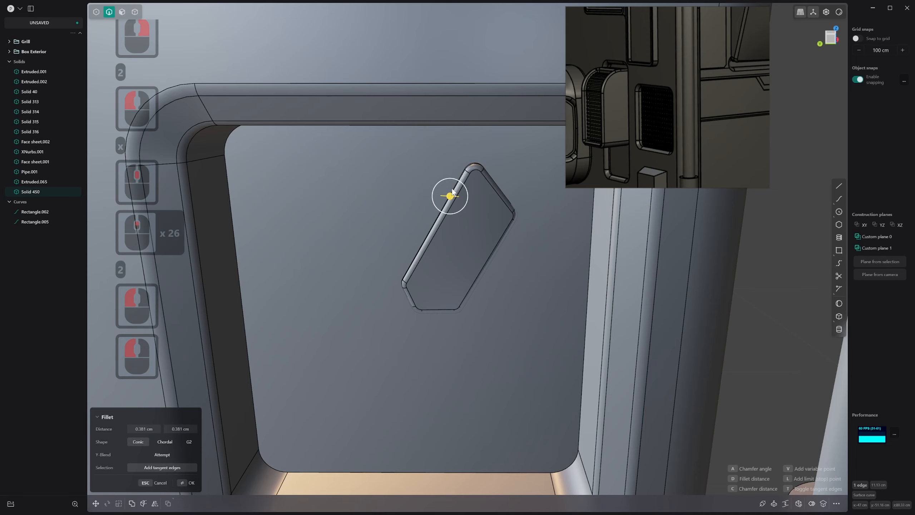
pyautogui.rightClick(496, 226)
pyautogui.hotkey('ctrl', 'z')
# Rotate the slat's front face slightly about a pivot placed on its long upper edge
pyautogui.press('3')
pyautogui.click(489, 230)
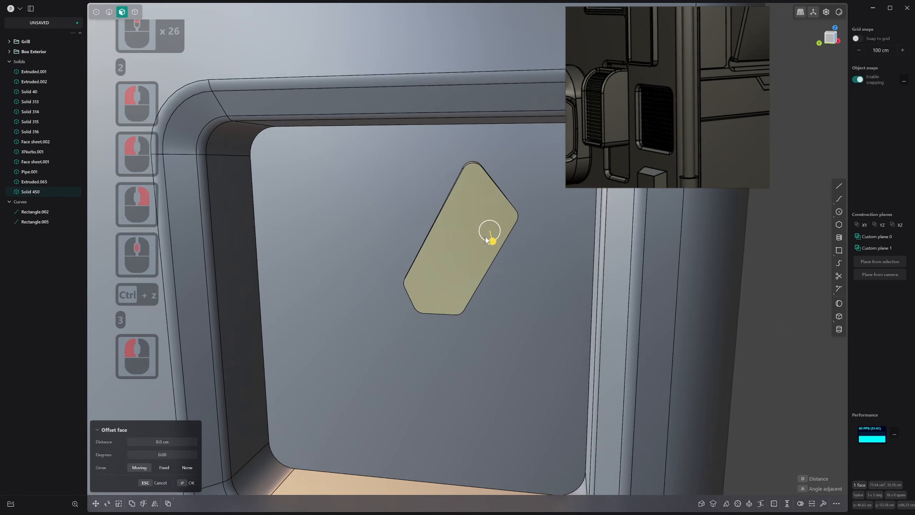
pyautogui.moveTo(489, 230); pyautogui.dragTo(468, 244, button='middle')
pyautogui.press('r')
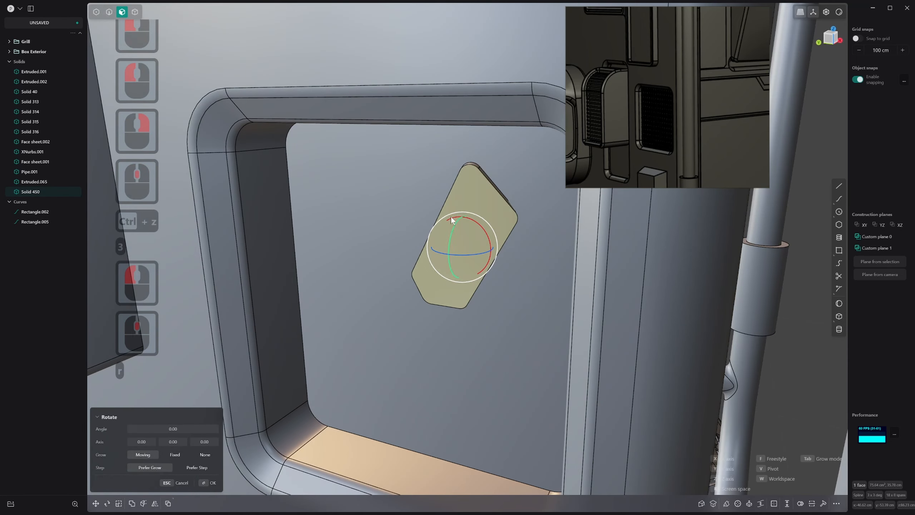
pyautogui.press('v')
pyautogui.click(447, 200)
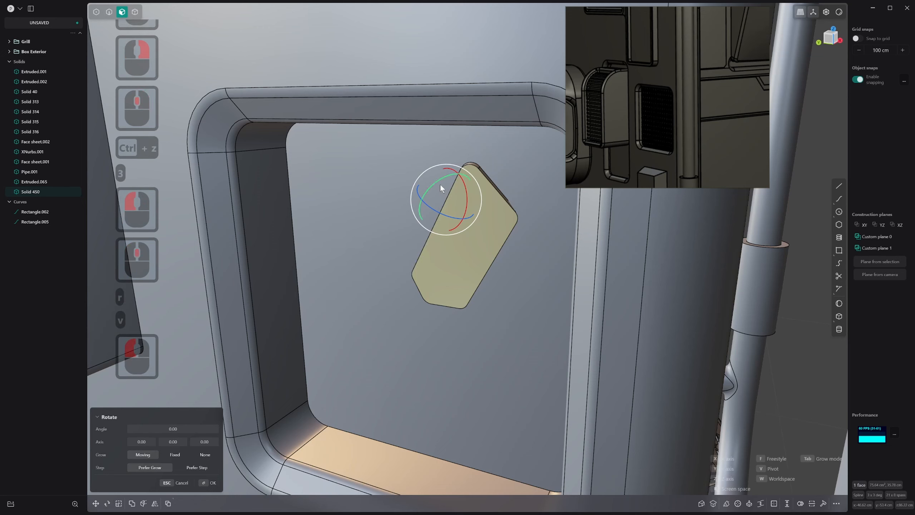
pyautogui.moveTo(437, 210); pyautogui.dragTo(434, 209)
pyautogui.rightClick(434, 211)
# Move the whole slat solid slightly outward from the recess's back face along the X axis
pyautogui.moveTo(434, 212); pyautogui.dragTo(455, 220, button='middle')
pyautogui.press('4')
pyautogui.click(478, 183)
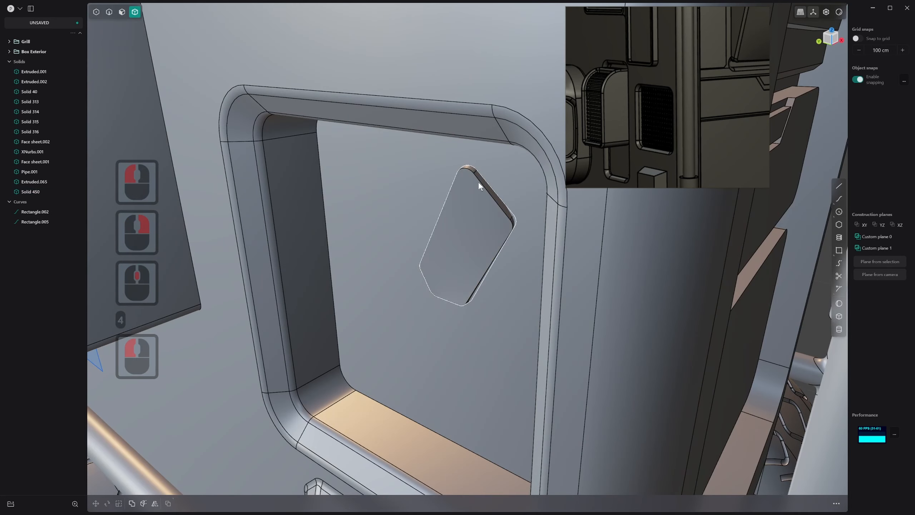
pyautogui.press('3')
pyautogui.click(479, 182)
pyautogui.press('4')
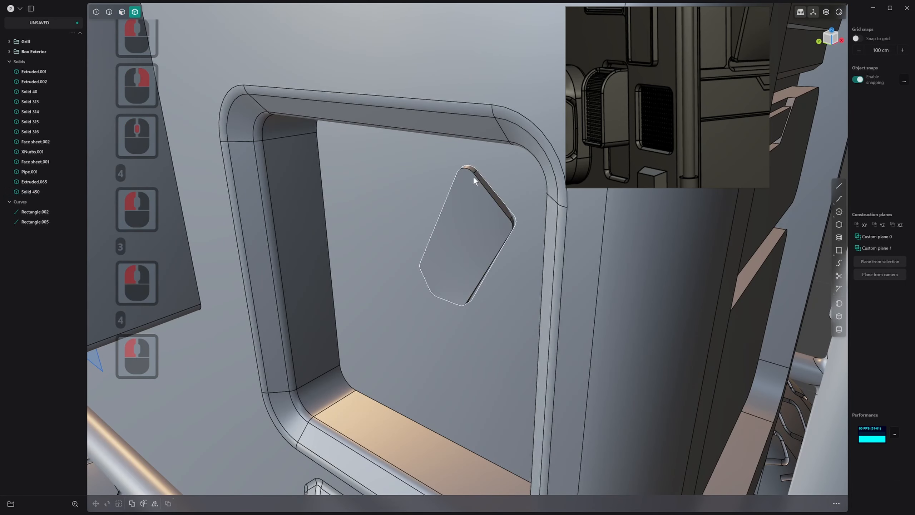
pyautogui.doubleClick(472, 175)
pyautogui.press('g')
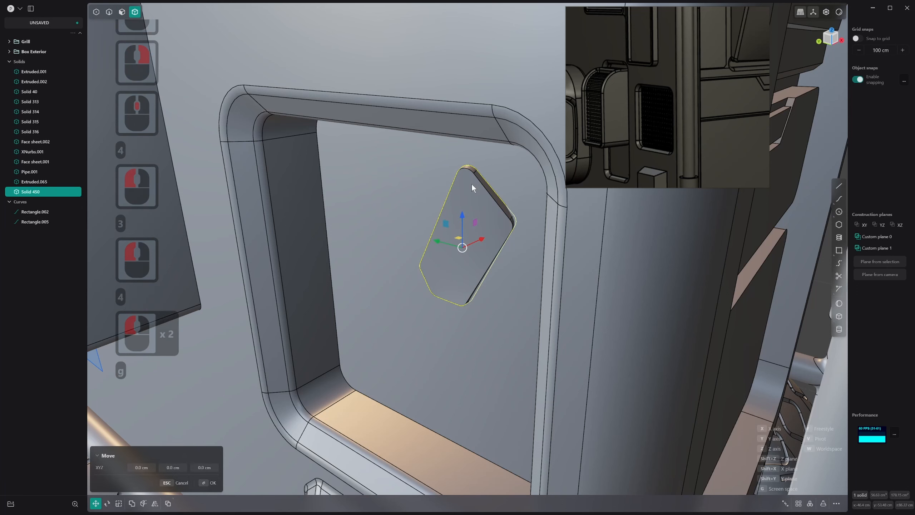
pyautogui.click(467, 241)
pyautogui.rightClick(468, 241)
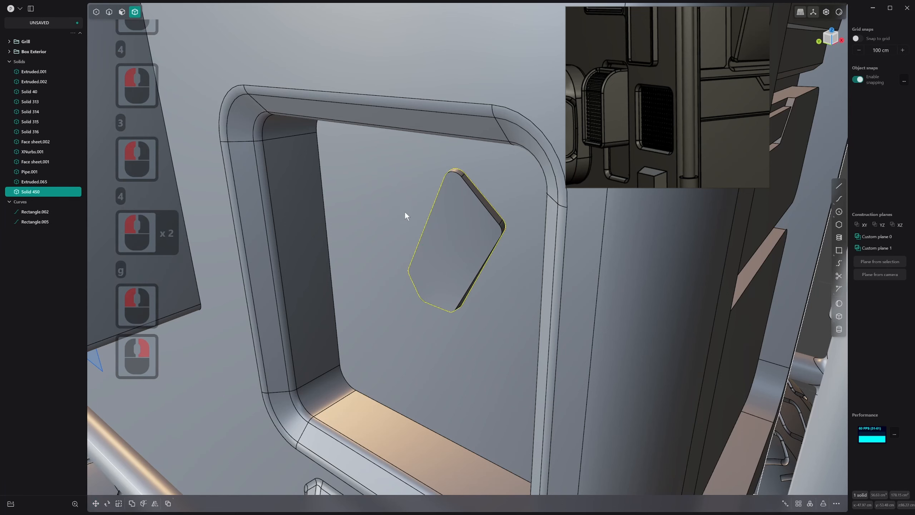
# Offset the outline of the recess's back face inward by about 2.3 cm
pyautogui.press('3')
pyautogui.click(402, 195)
pyautogui.moveTo(402, 192); pyautogui.dragTo(419, 196, button='middle')
pyautogui.press('o')
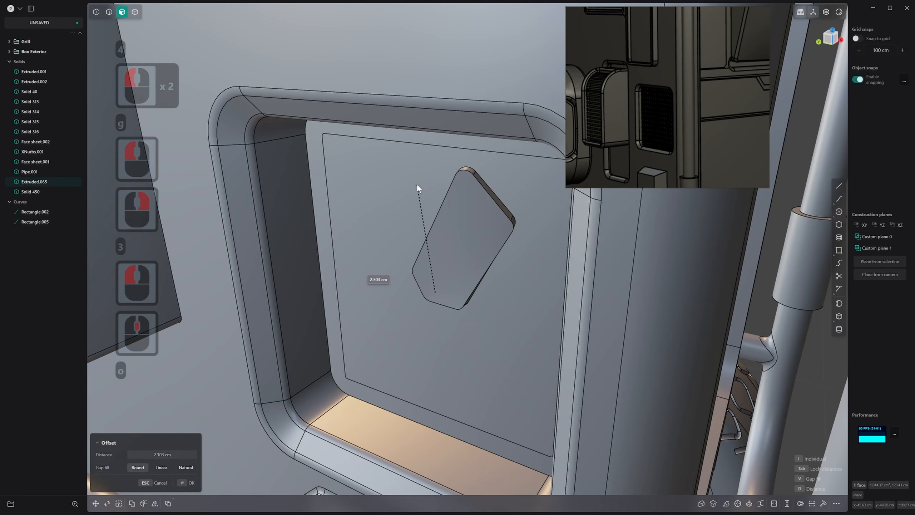
pyautogui.click(418, 183)
pyautogui.rightClick(417, 183)
# Push the inner offset face deep into the body to form a pocket behind the slat
pyautogui.click(418, 183)
pyautogui.moveTo(346, 200); pyautogui.dragTo(437, 181)
pyautogui.rightClick(435, 184)
pyautogui.scroll(-1, 420, 226)
pyautogui.scroll(-3, 457, 246)
pyautogui.moveTo(420, 226); pyautogui.dragTo(494, 257, button='middle')
pyautogui.scroll(-5, 456, 246)
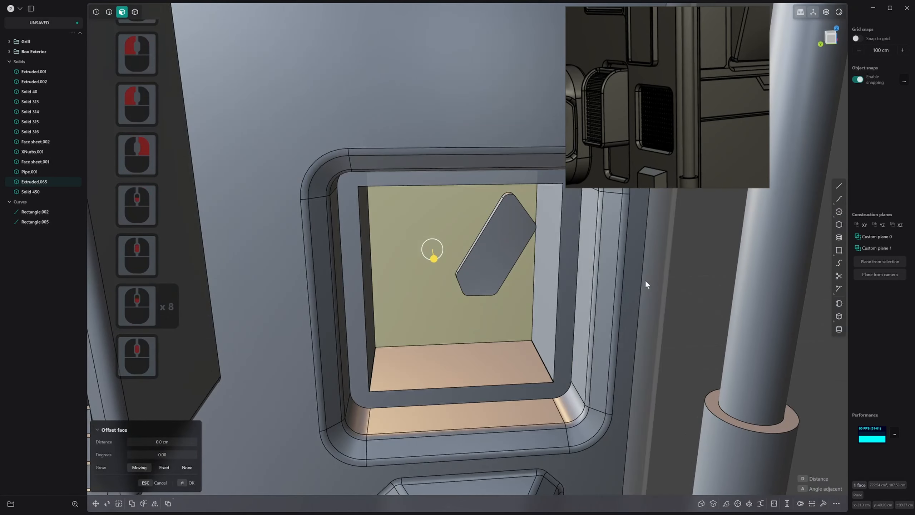
pyautogui.click(668, 282)
pyautogui.moveTo(414, 285)
pyautogui.mouseDown(button='middle')
pyautogui.moveTo(469, 293)
pyautogui.moveTo(417, 297)
pyautogui.mouseUp(button='middle')
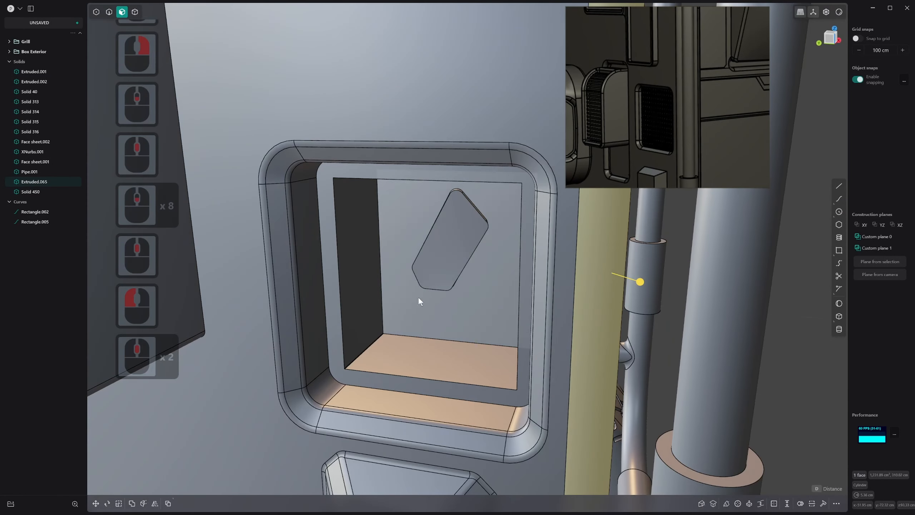
pyautogui.hotkey('ctrl', 'z')
# Offset the pocket's back face outward by about 15.7 cm
pyautogui.click(412, 232)
pyautogui.moveTo(401, 241); pyautogui.dragTo(363, 282)
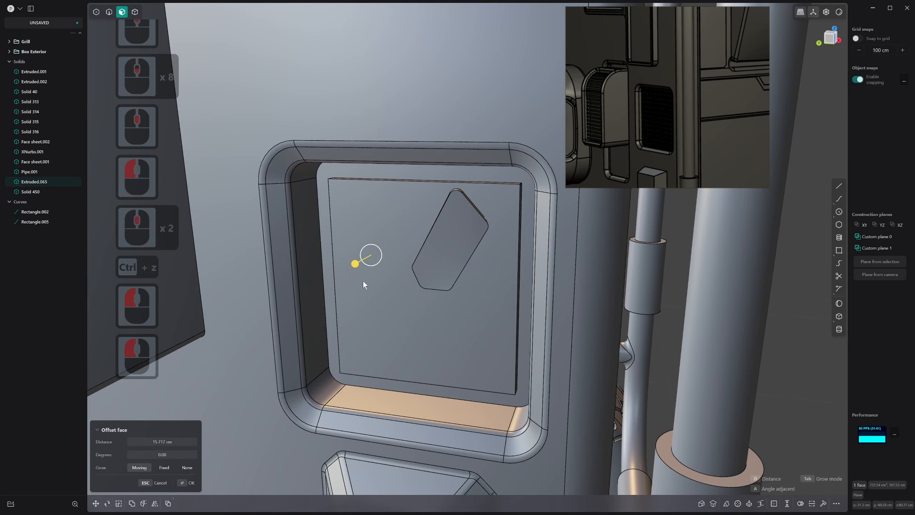
pyautogui.rightClick(363, 282)
pyautogui.moveTo(363, 281); pyautogui.dragTo(410, 292, button='middle')
pyautogui.scroll(5, 444, 262)
pyautogui.scroll(1, 373, 285)
pyautogui.moveTo(444, 263); pyautogui.dragTo(362, 271, button='middle')
pyautogui.scroll(-1, 363, 271)
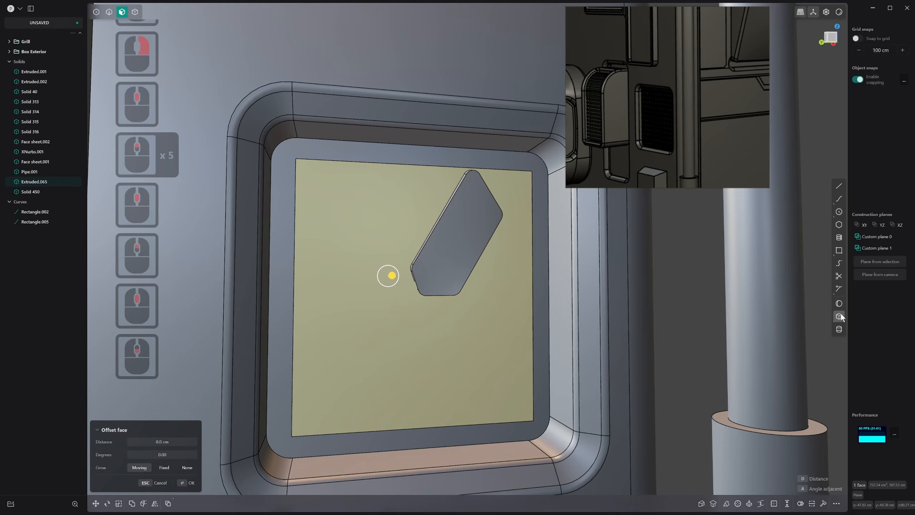
# Draw a centre-based circle on the recess's back face at the lower end of the slanted blade
pyautogui.click(841, 212)
pyautogui.moveTo(402, 343); pyautogui.dragTo(408, 314, button='middle')
pyautogui.click(420, 304)
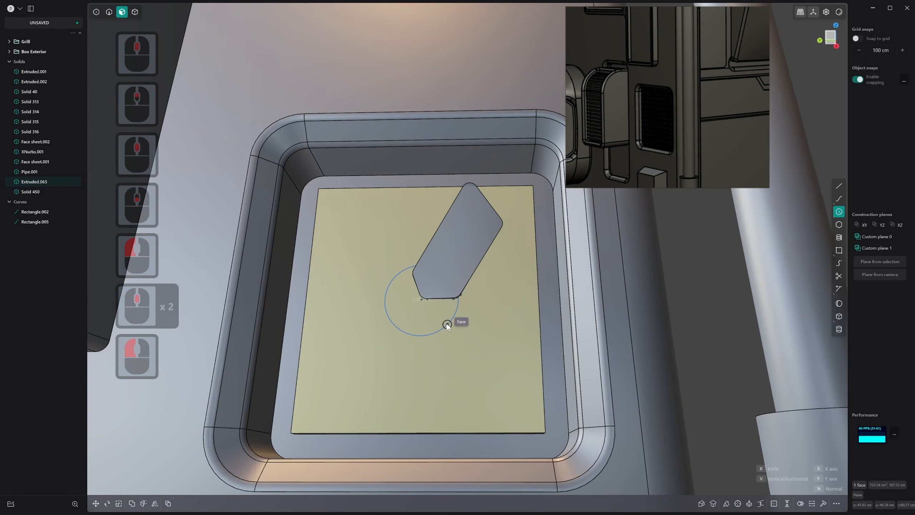
pyautogui.click(444, 321)
pyautogui.moveTo(442, 320); pyautogui.dragTo(419, 311, button='middle')
# Scale the circle down uniformly to a radius of about 2.4 cm
pyautogui.press('3')
pyautogui.click(425, 306)
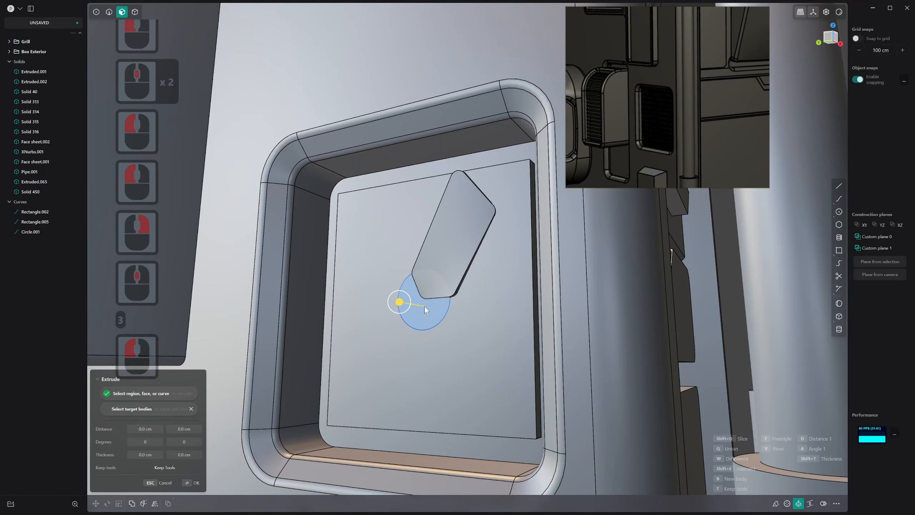
pyautogui.press('2')
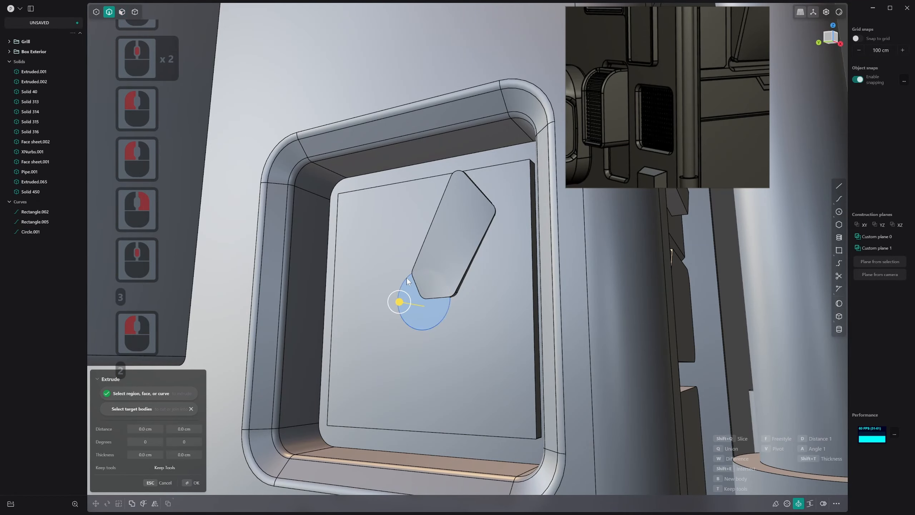
pyautogui.click(449, 306)
pyautogui.press('s')
pyautogui.press('s')
pyautogui.click(440, 303)
pyautogui.rightClick(432, 305)
# Extrude the circular region slightly outward from the recess's back face as a separate hub solid
pyautogui.press('3')
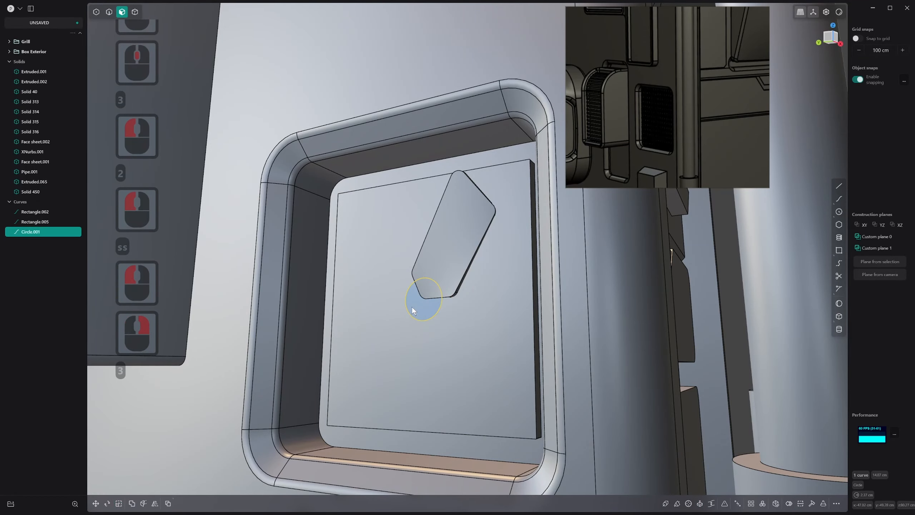
pyautogui.click(412, 307)
pyautogui.moveTo(412, 306); pyautogui.dragTo(394, 318, button='middle')
pyautogui.press('3')
pyautogui.click(416, 303)
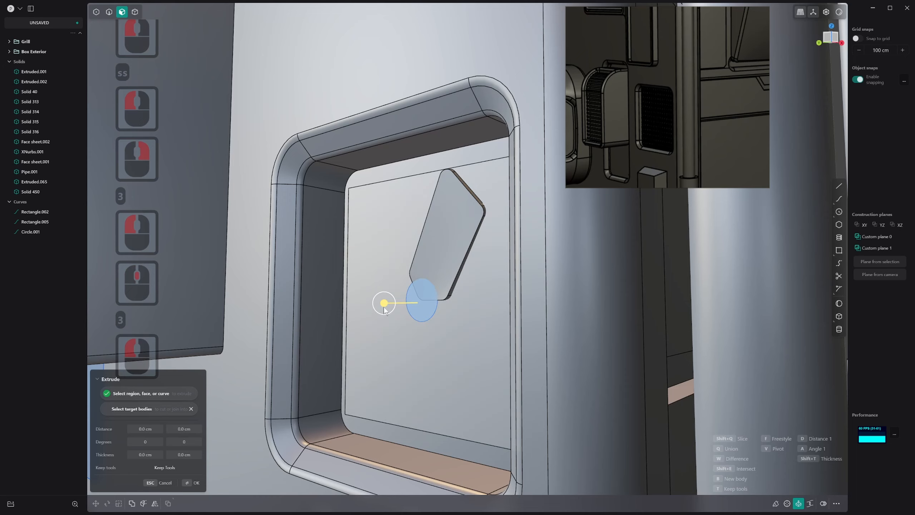
pyautogui.moveTo(379, 307); pyautogui.dragTo(380, 310)
pyautogui.rightClick(378, 308)
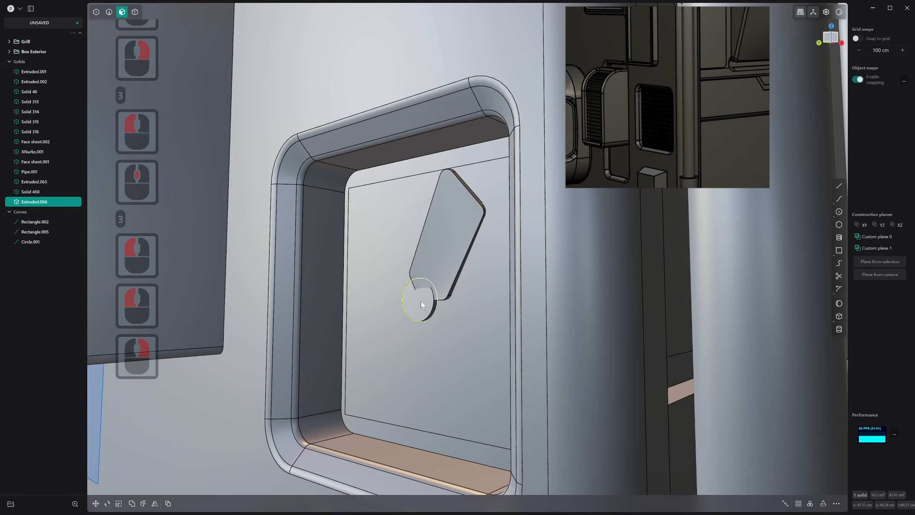
# Offset the hub's front face further outward to thicken the hub
pyautogui.moveTo(421, 300); pyautogui.dragTo(404, 312, button='middle')
pyautogui.press('4')
pyautogui.click(436, 242)
pyautogui.moveTo(437, 243); pyautogui.dragTo(446, 258, button='middle')
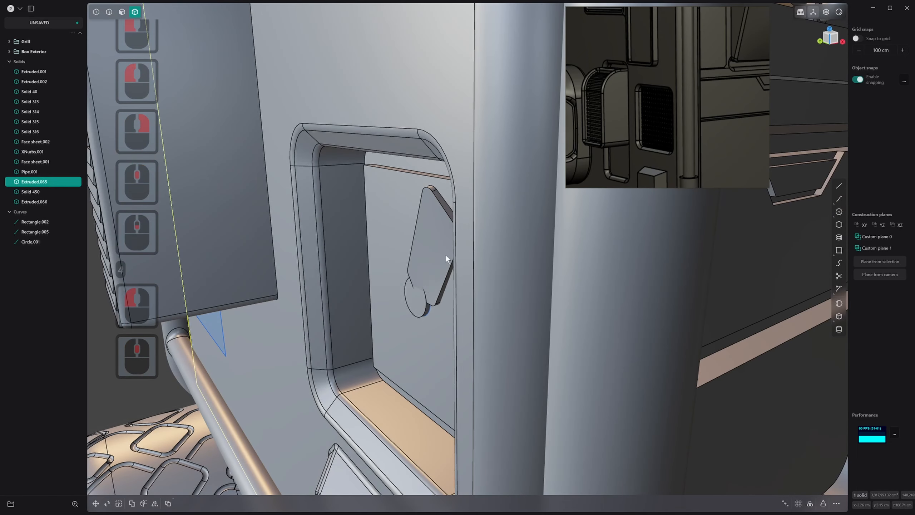
pyautogui.click(420, 305)
pyautogui.press('3')
pyautogui.click(421, 305)
pyautogui.moveTo(421, 304); pyautogui.dragTo(376, 310)
pyautogui.rightClick(376, 310)
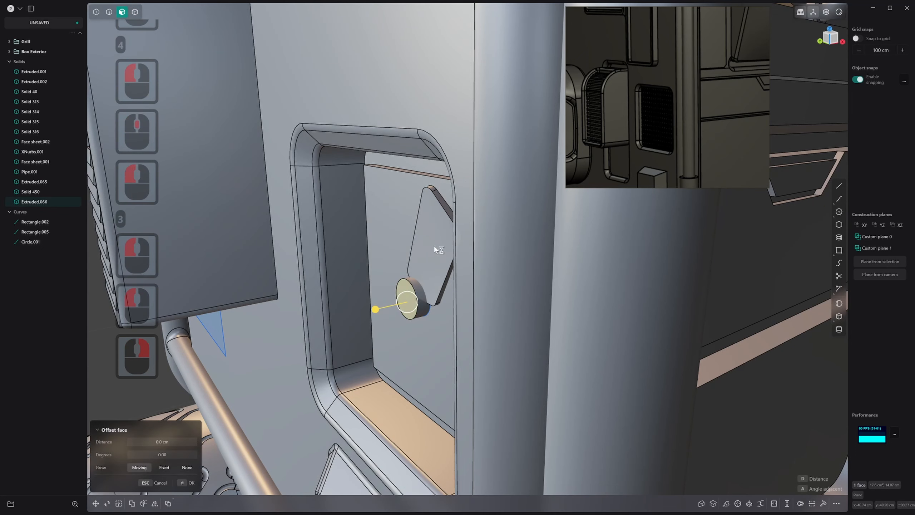
# Move the blade solid about -0.7 cm along the X axis
pyautogui.press('4')
pyautogui.click(434, 217)
pyautogui.moveTo(435, 217)
pyautogui.mouseDown(button='middle')
pyautogui.moveTo(426, 226)
pyautogui.moveTo(434, 228)
pyautogui.mouseUp(button='middle')
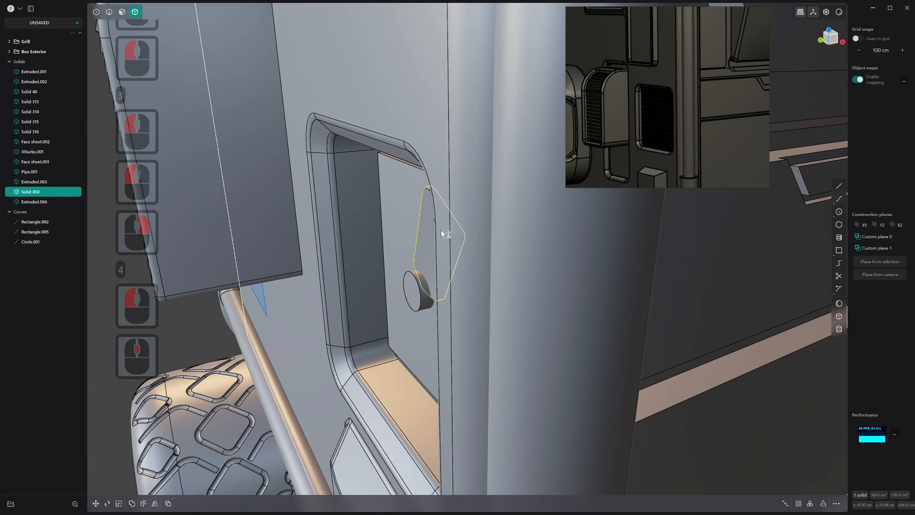
pyautogui.press('g')
pyautogui.moveTo(462, 250); pyautogui.dragTo(456, 247)
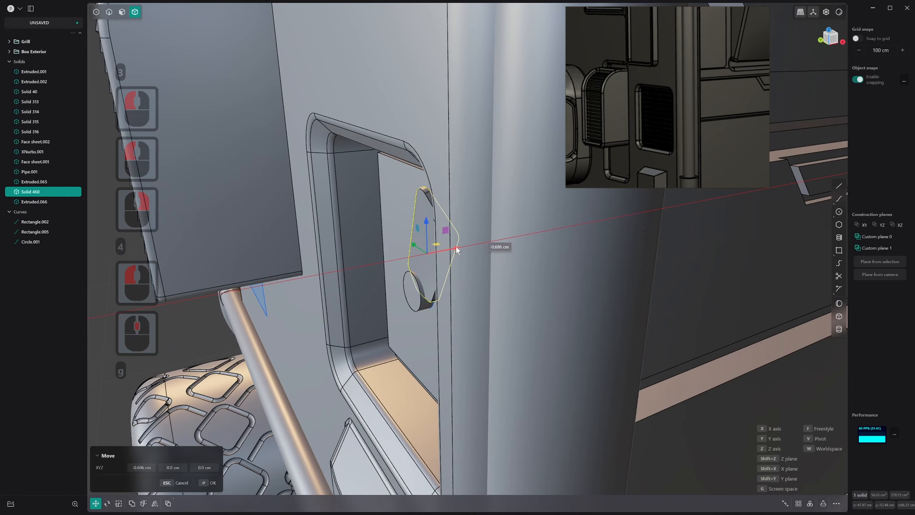
pyautogui.rightClick(456, 246)
# Set up a 360-degree radial array of the blade around the centre of the hub's front face
pyautogui.moveTo(355, 320); pyautogui.dragTo(429, 271, button='middle')
pyautogui.click(445, 261)
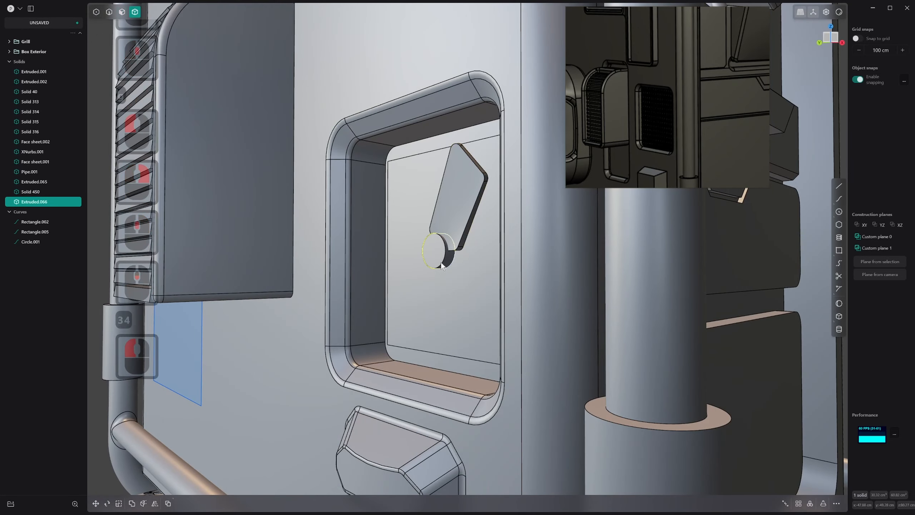
pyautogui.keyDown('shift'); pyautogui.click(465, 225); pyautogui.keyUp('shift')
pyautogui.moveTo(465, 225); pyautogui.dragTo(463, 269, button='middle')
pyautogui.click(474, 214)
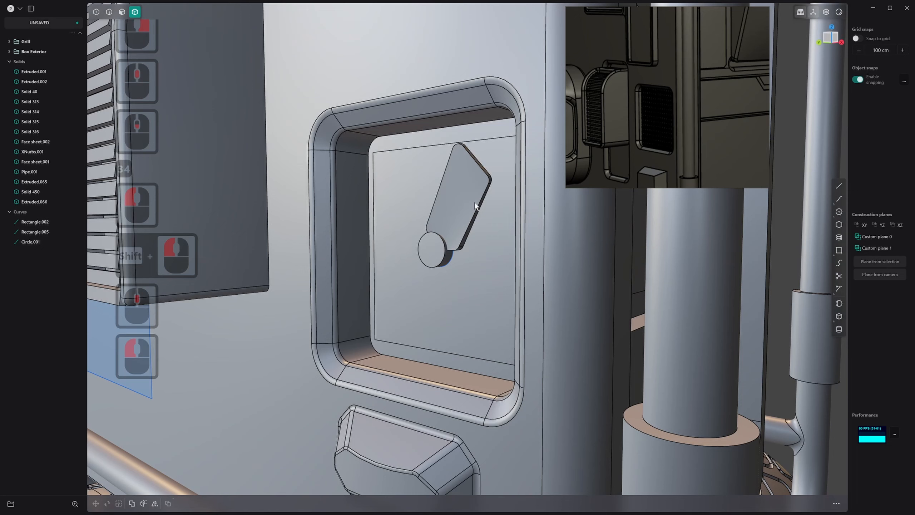
pyautogui.click(475, 203)
pyautogui.click(810, 504)
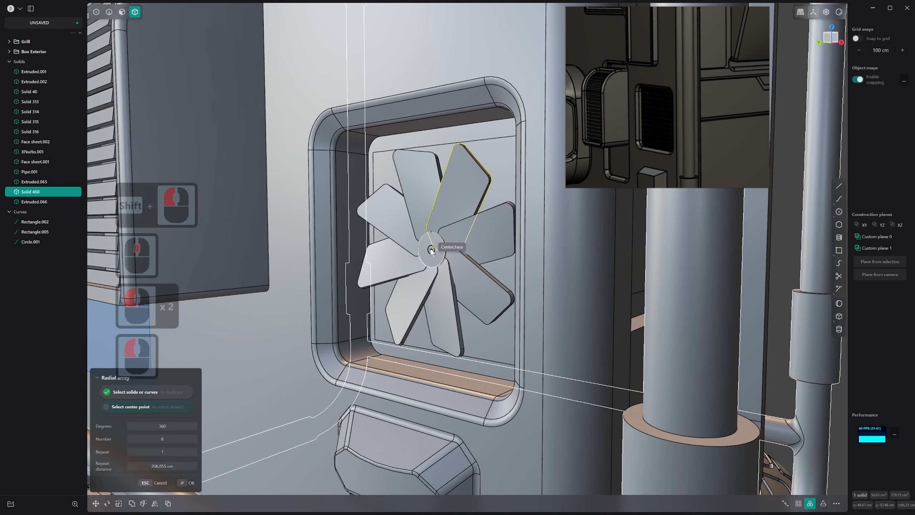
pyautogui.keyDown('shift'); pyautogui.middleClick(430, 250); pyautogui.keyUp('shift')
pyautogui.click(430, 250)
# Try different blade counts for the radial array and confirm it with 5 blades
pyautogui.keyDown('shift'); pyautogui.scroll(-5, 430, 250); pyautogui.keyUp('shift')
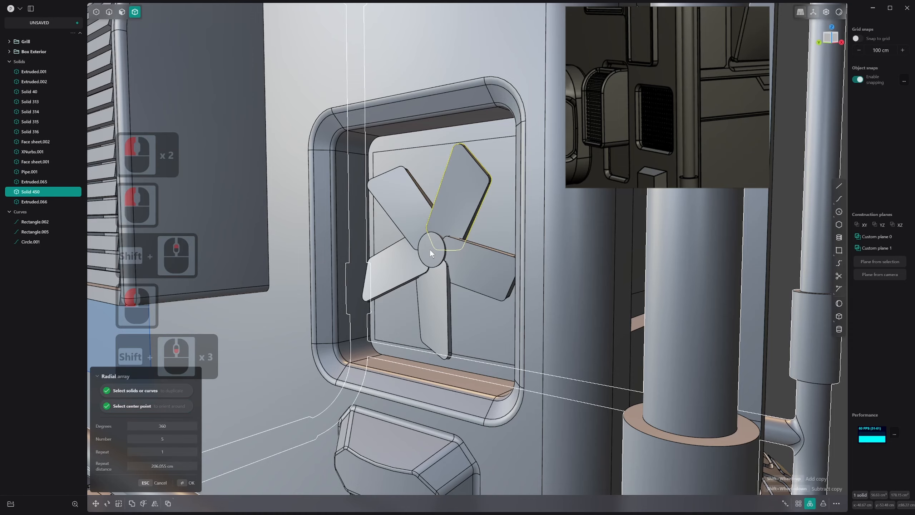
pyautogui.keyDown('shift'); pyautogui.scroll(1, 431, 250); pyautogui.keyUp('shift')
pyautogui.moveTo(430, 250); pyautogui.dragTo(474, 261, button='middle')
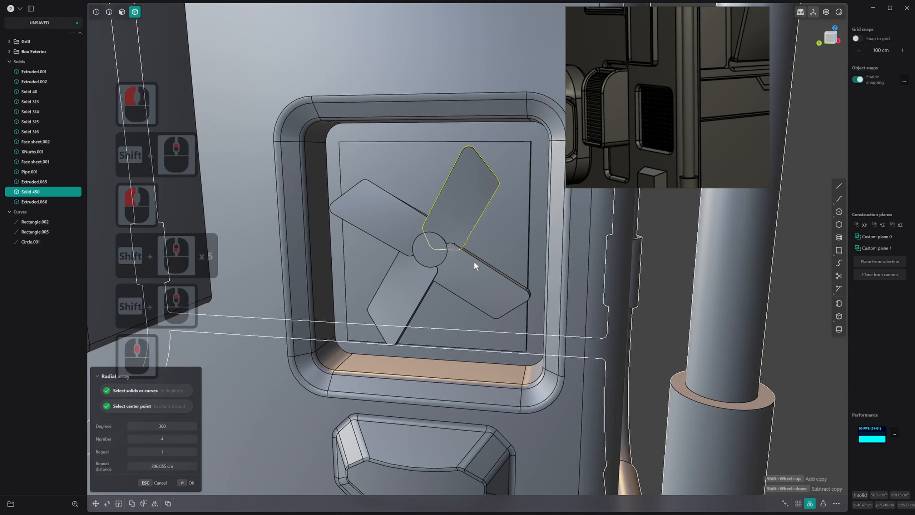
pyautogui.keyDown('shift'); pyautogui.scroll(-2, 473, 261); pyautogui.keyUp('shift')
pyautogui.keyDown('shift'); pyautogui.scroll(1, 474, 260); pyautogui.keyUp('shift')
pyautogui.keyDown('shift'); pyautogui.scroll(2, 473, 260); pyautogui.keyUp('shift')
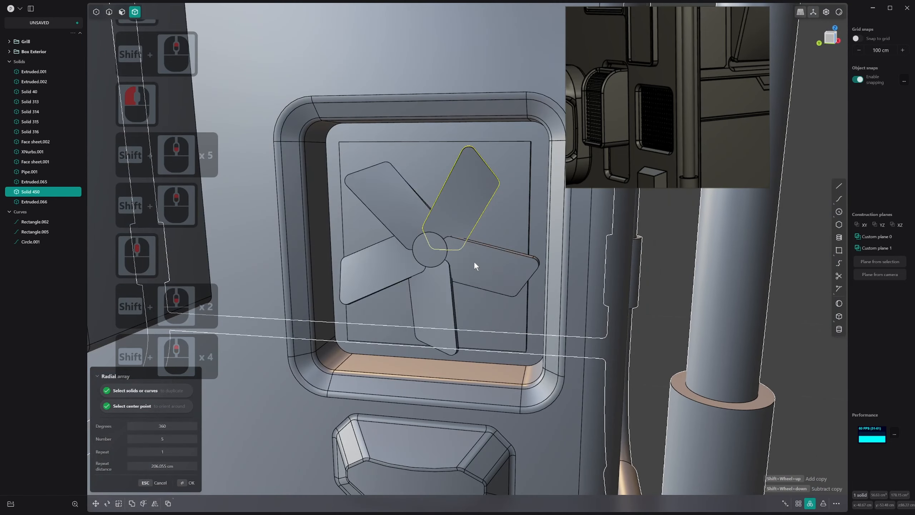
pyautogui.moveTo(474, 261); pyautogui.dragTo(444, 275, button='middle')
pyautogui.keyDown('shift'); pyautogui.scroll(-2, 450, 256); pyautogui.keyUp('shift')
pyautogui.keyDown('shift'); pyautogui.scroll(-1, 459, 274); pyautogui.keyUp('shift')
pyautogui.keyDown('shift'); pyautogui.scroll(1, 461, 276); pyautogui.keyUp('shift')
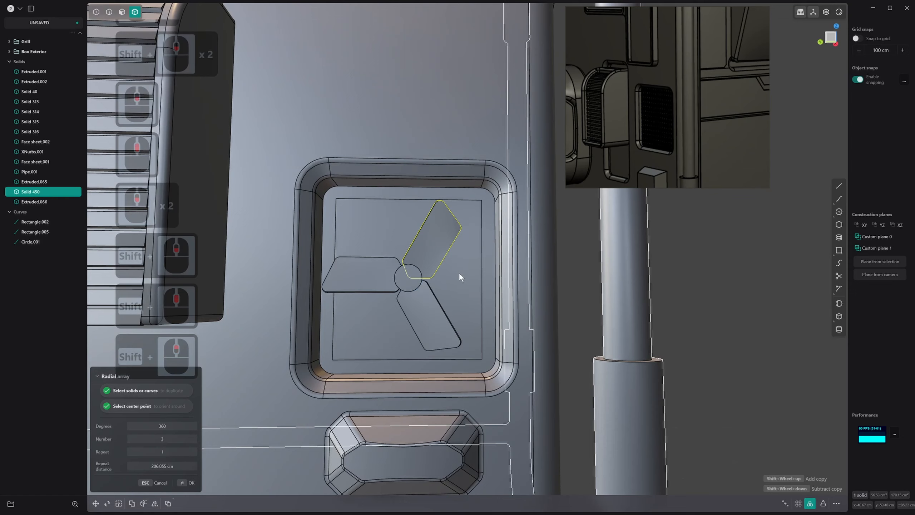
pyautogui.scroll(1, 459, 276)
pyautogui.keyDown('shift'); pyautogui.scroll(2, 460, 277); pyautogui.keyUp('shift')
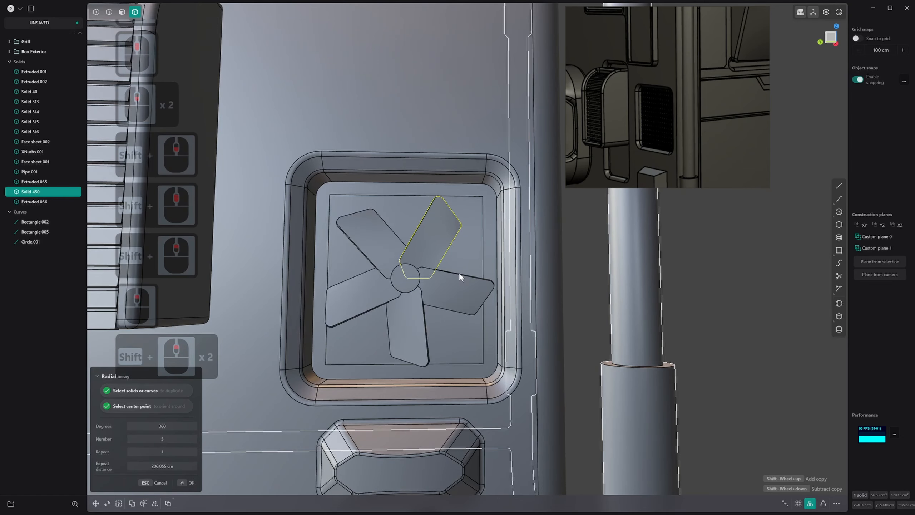
pyautogui.click(459, 272)
pyautogui.moveTo(459, 272); pyautogui.dragTo(404, 300, button='middle')
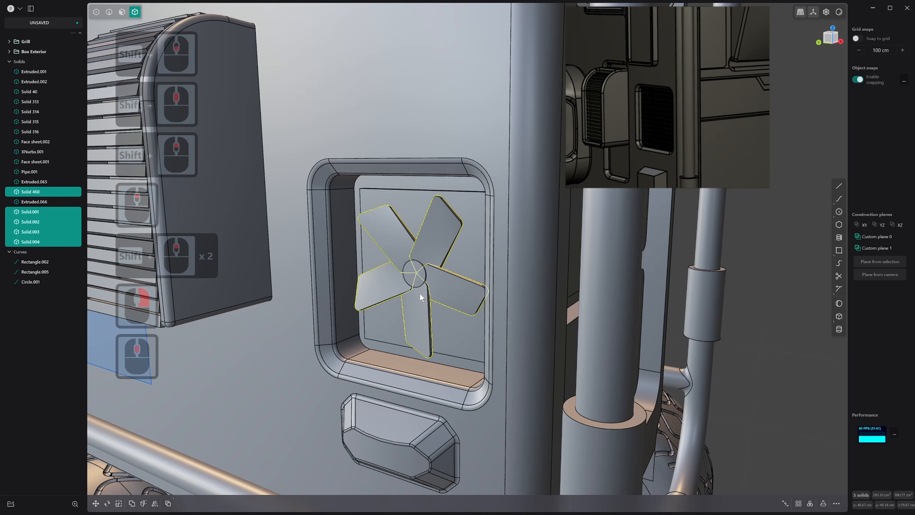
pyautogui.press('s')
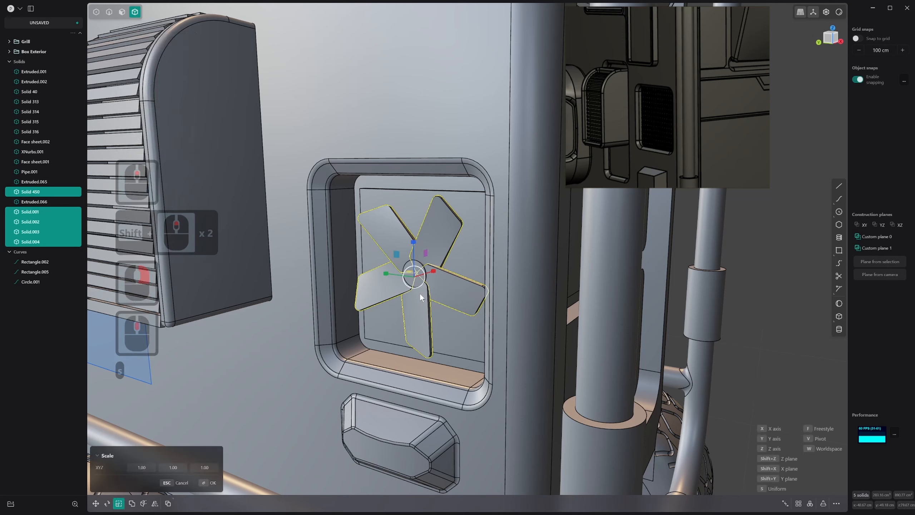
pyautogui.write('x100')
pyautogui.press('Escape')
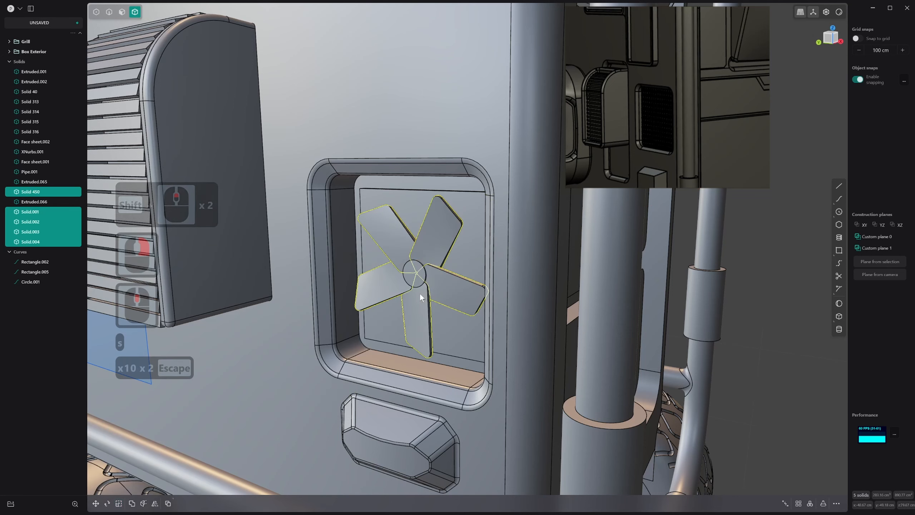
pyautogui.press('s')
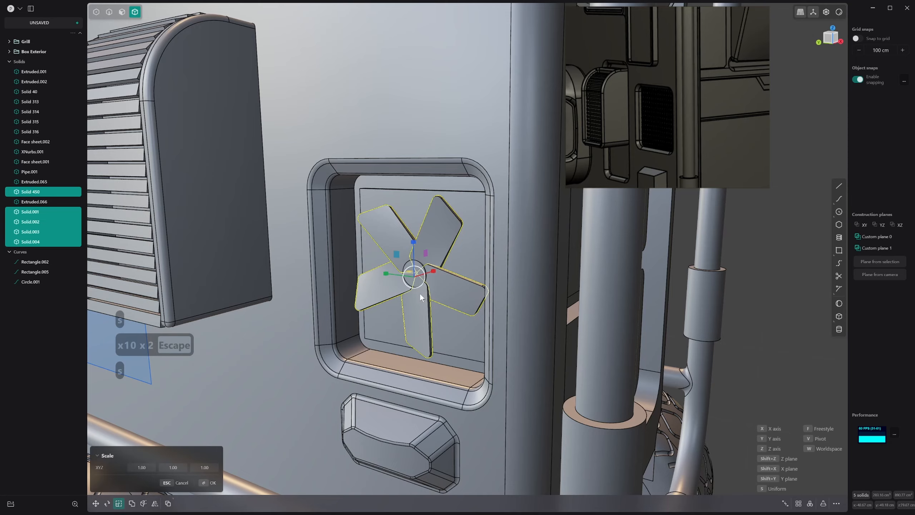
pyautogui.press('*')
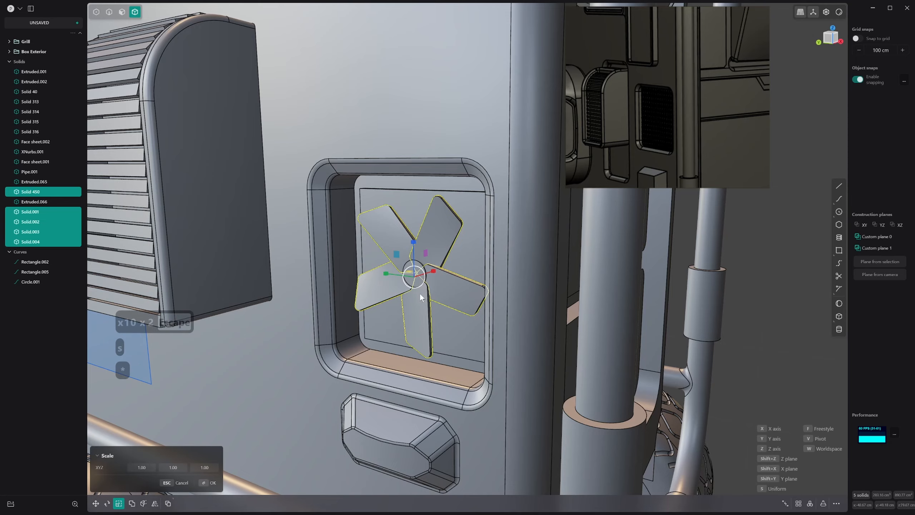
pyautogui.press('-')
pyautogui.press('1')
pyautogui.press('Escape')
pyautogui.scroll(3, 401, 227)
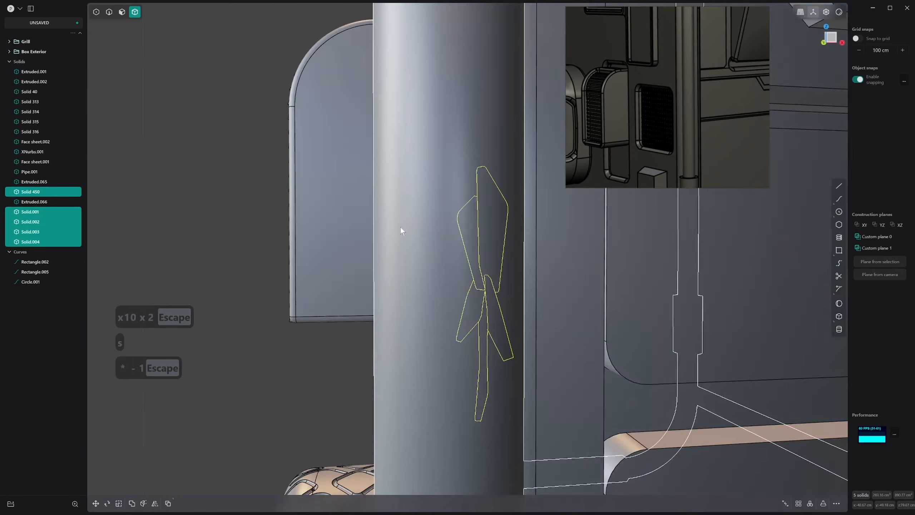
# Flip the arrayed blades by scaling them by -1 along the X axis
pyautogui.moveTo(400, 227); pyautogui.dragTo(557, 267, button='middle')
pyautogui.scroll(-2, 558, 267)
pyautogui.press('s')
pyautogui.press('s')
pyautogui.press('x')
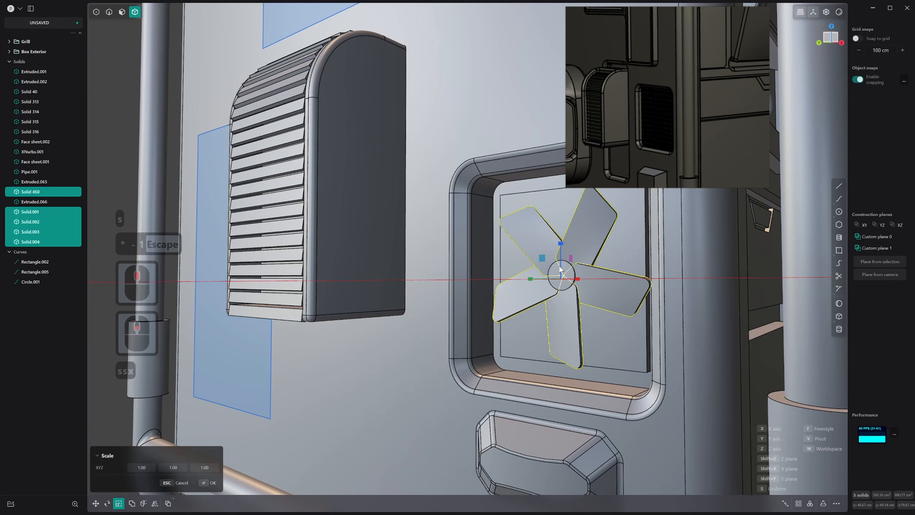
pyautogui.press('1')
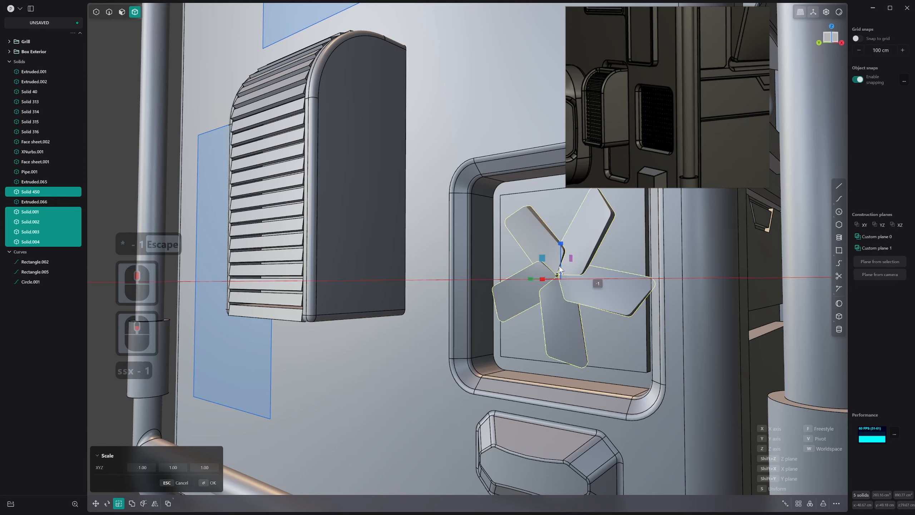
pyautogui.press('Return')
pyautogui.rightClick(583, 240)
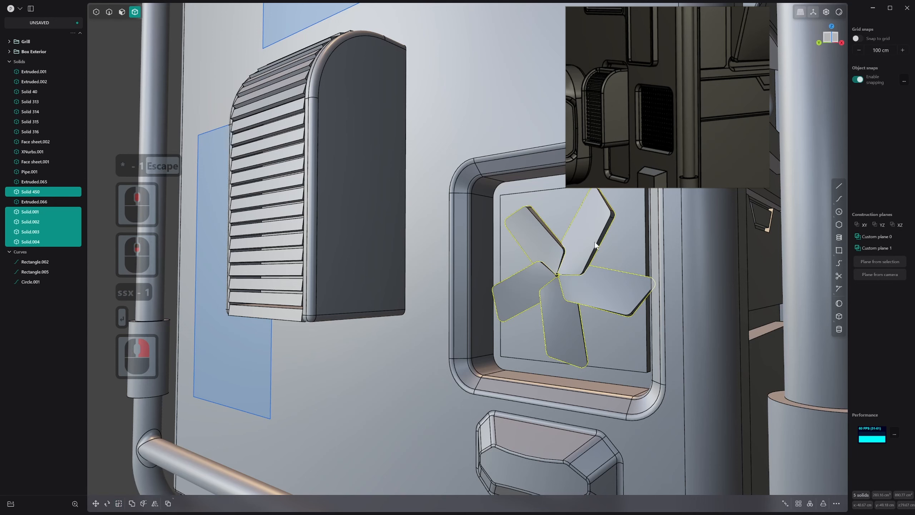
# Delete the four arrayed blade copies, keeping only the original blade and the hub
pyautogui.press('2')
pyautogui.press('3')
pyautogui.click(548, 251)
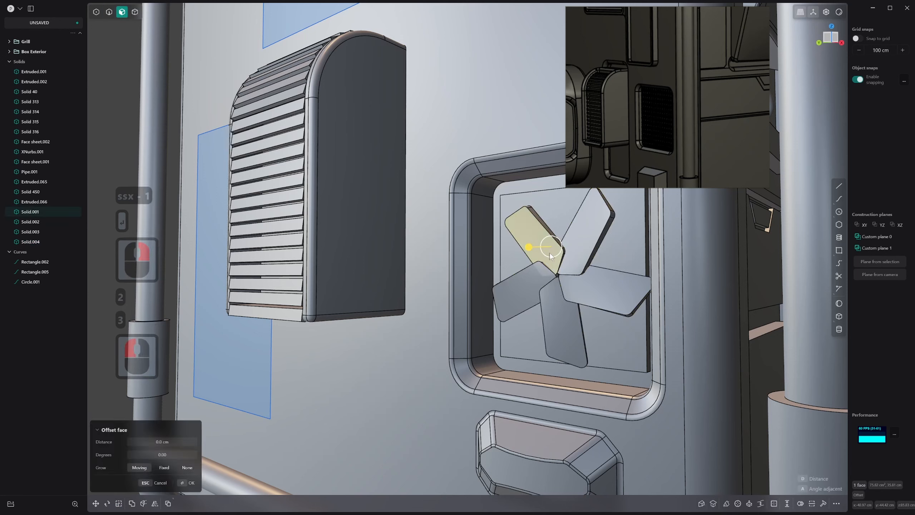
pyautogui.keyDown('shift'); pyautogui.click(533, 284); pyautogui.keyUp('shift')
pyautogui.press('4')
pyautogui.click(522, 261)
pyautogui.click(544, 232)
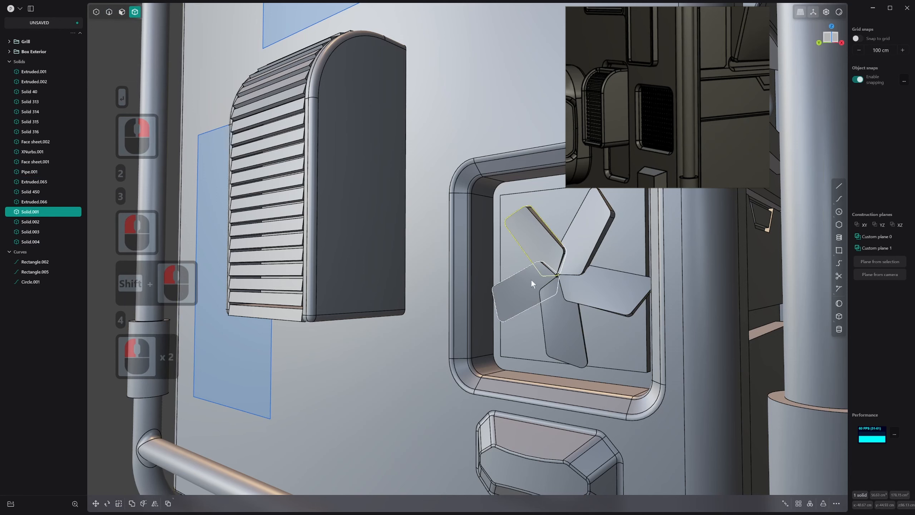
pyautogui.keyDown('shift'); pyautogui.click(531, 279); pyautogui.keyUp('shift')
pyautogui.keyDown('shift'); pyautogui.click(559, 317); pyautogui.keyUp('shift')
pyautogui.click(626, 291)
pyautogui.press('x')
pyautogui.click(529, 289)
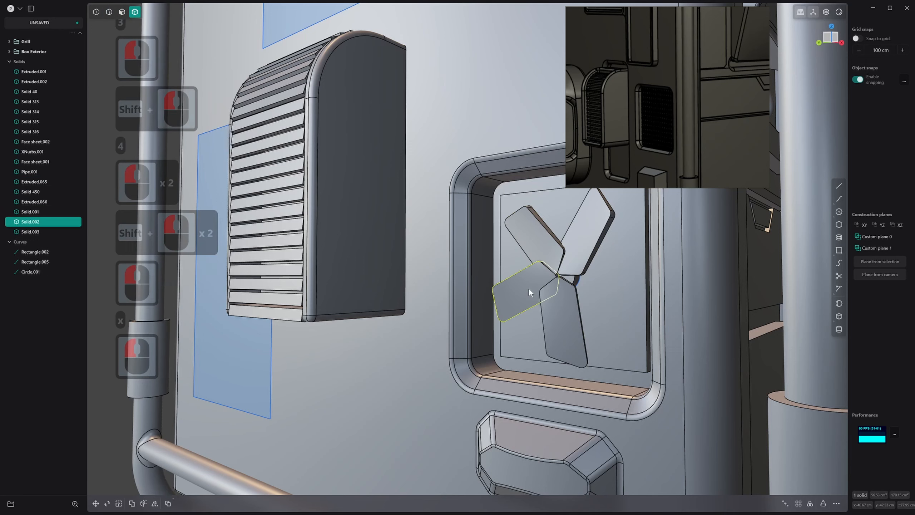
pyautogui.keyDown('shift'); pyautogui.click(539, 245); pyautogui.keyUp('shift')
pyautogui.keyDown('shift'); pyautogui.click(558, 301); pyautogui.keyUp('shift')
pyautogui.press('x')
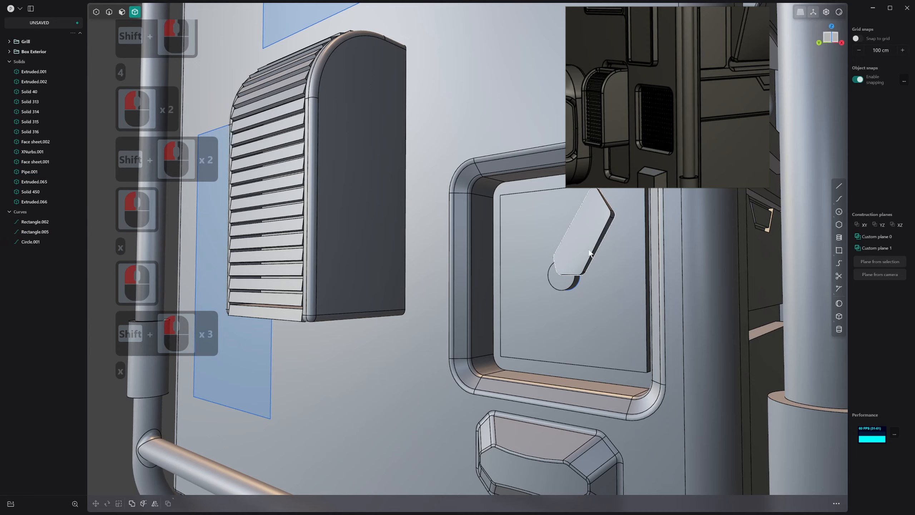
# Create a 360-degree radial array of 3 blades around the centre of the hub
pyautogui.press('4')
pyautogui.click(589, 254)
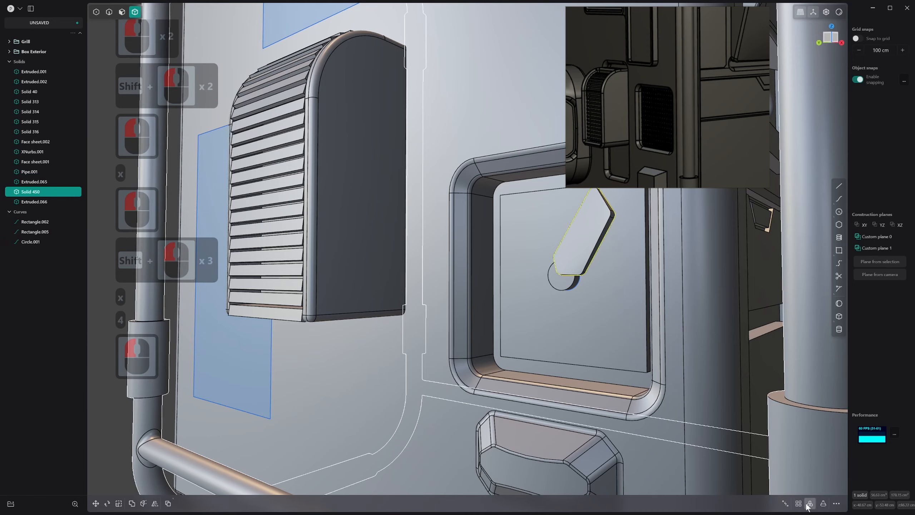
pyautogui.click(810, 503)
pyautogui.scroll(3, 562, 270)
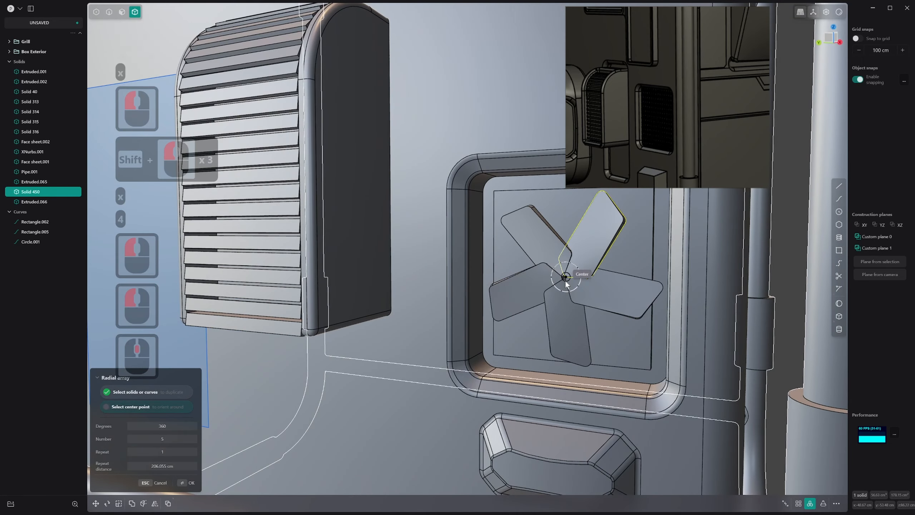
pyautogui.keyDown('shift'); pyautogui.scroll(-2, 566, 283); pyautogui.keyUp('shift')
pyautogui.click(565, 277)
pyautogui.keyDown('shift'); pyautogui.scroll(-2, 567, 281); pyautogui.keyUp('shift')
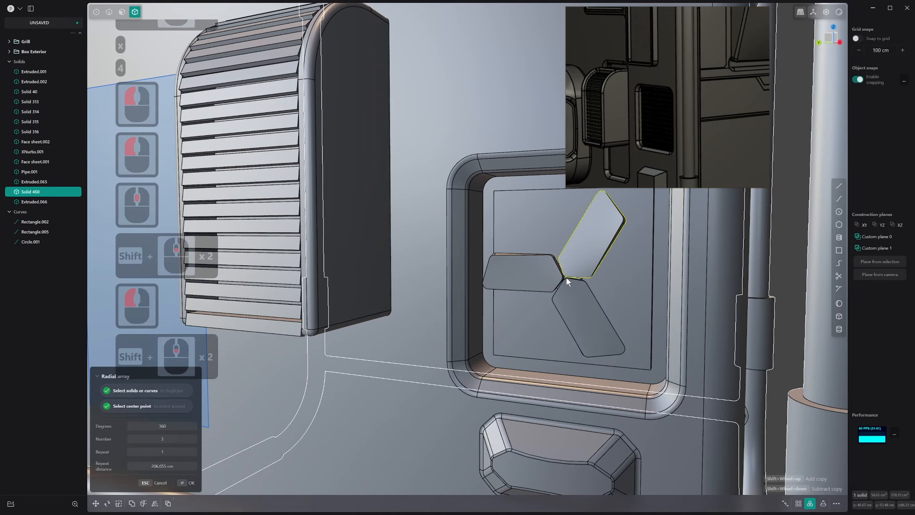
pyautogui.moveTo(566, 276); pyautogui.dragTo(539, 255, button='middle')
pyautogui.rightClick(561, 305)
pyautogui.scroll(19, 567, 268)
pyautogui.press('2')
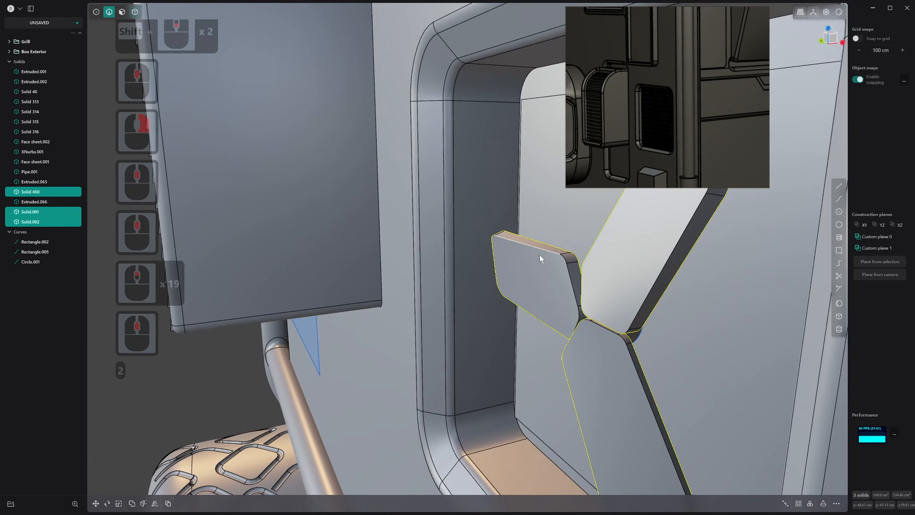
pyautogui.click(539, 254)
pyautogui.keyDown('shift'); pyautogui.click(649, 297); pyautogui.keyUp('shift')
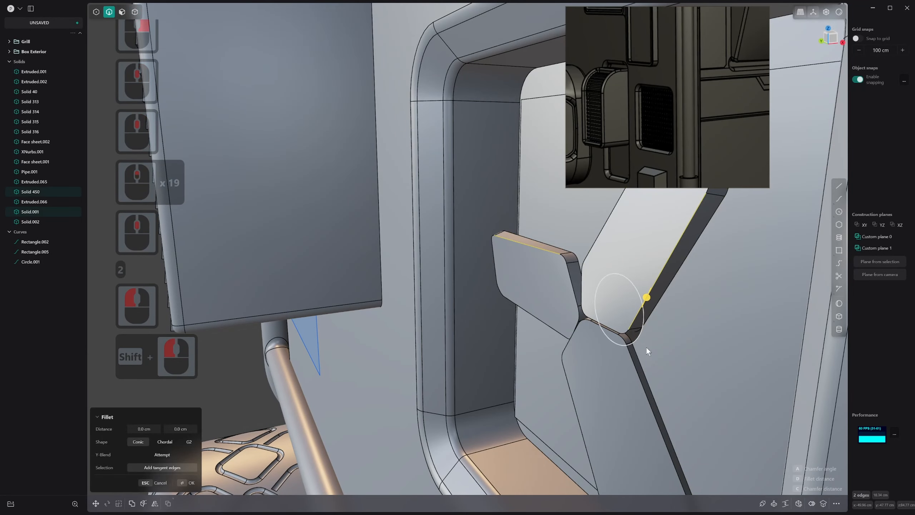
pyautogui.keyDown('shift'); pyautogui.click(636, 365); pyautogui.keyUp('shift')
pyautogui.moveTo(637, 366); pyautogui.dragTo(644, 366)
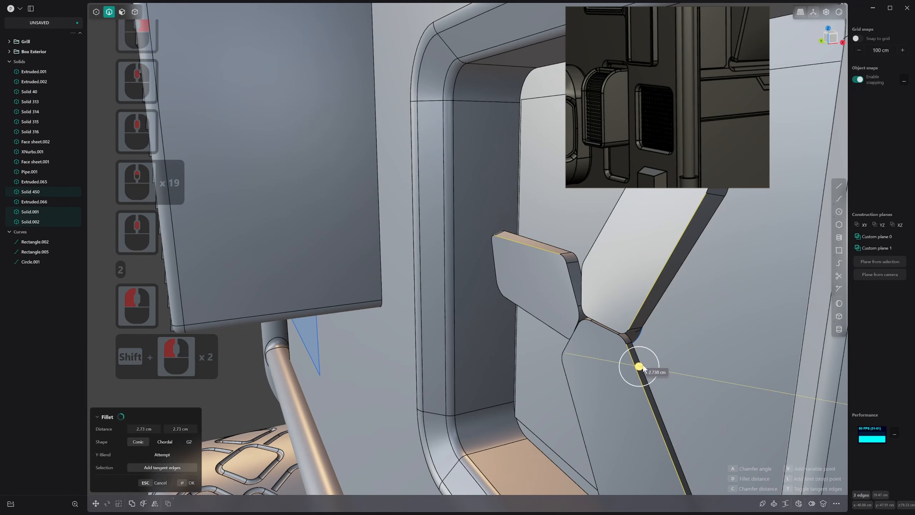
pyautogui.press('Escape')
# Fillet the front outline edge of the original blade with distances of 0.461 cm and 0.781 cm
pyautogui.click(640, 307)
pyautogui.click(639, 307)
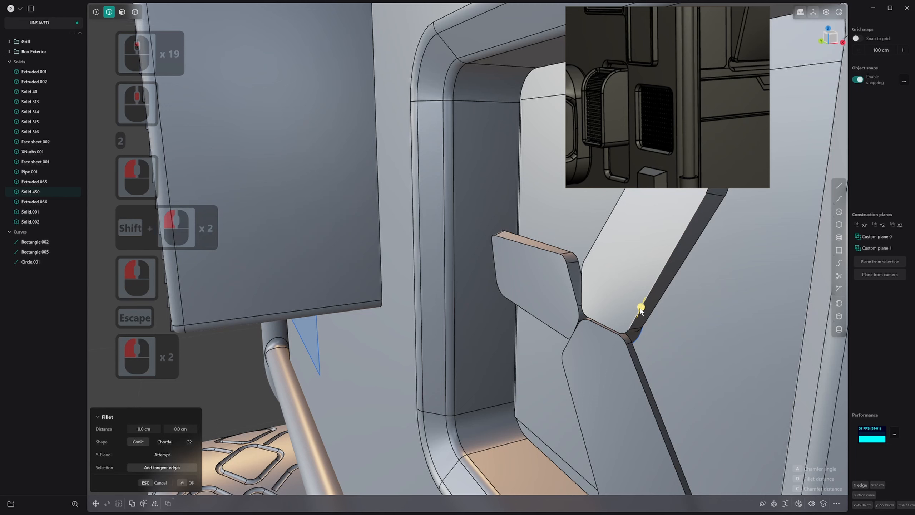
pyautogui.moveTo(641, 309); pyautogui.dragTo(646, 318)
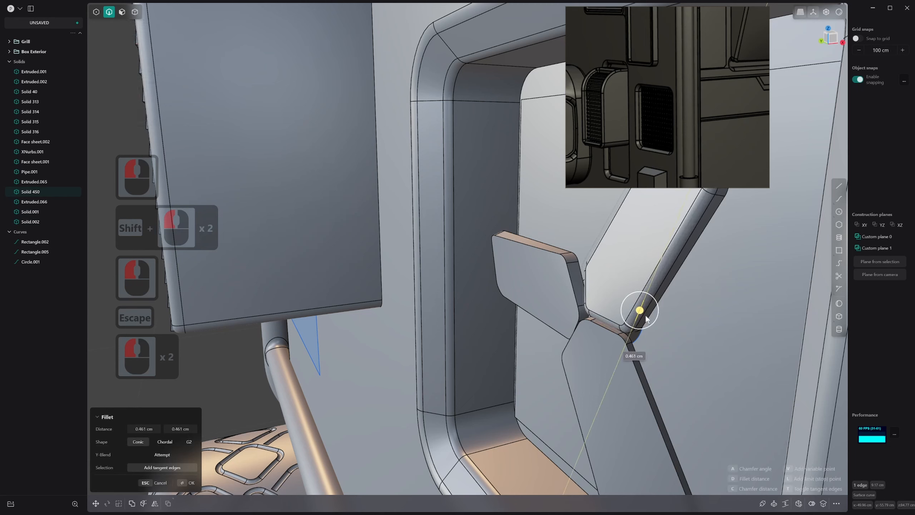
pyautogui.moveTo(646, 319); pyautogui.dragTo(653, 301)
pyautogui.click(644, 309)
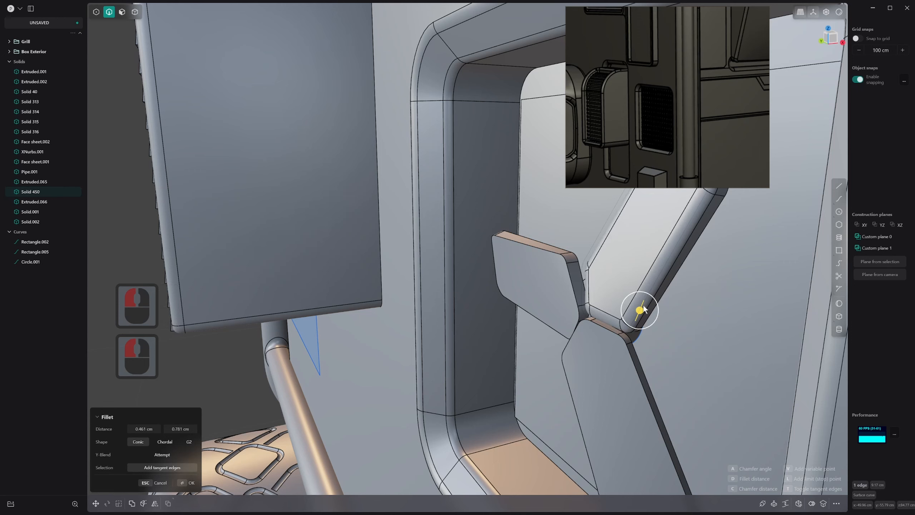
pyautogui.rightClick(526, 265)
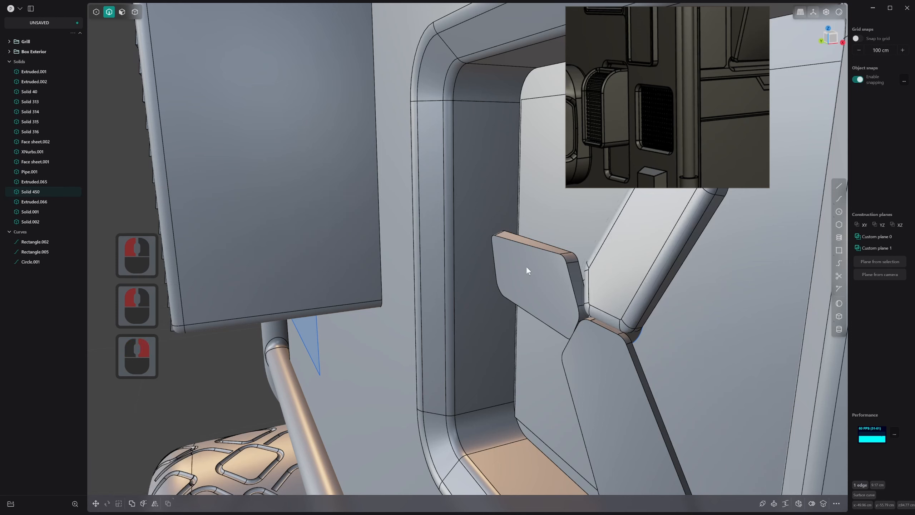
# Delete the two unfilleted blade copies, keeping only the filleted original blade and the hub
pyautogui.press('3')
pyautogui.click(549, 261)
pyautogui.press('4')
pyautogui.click(566, 266)
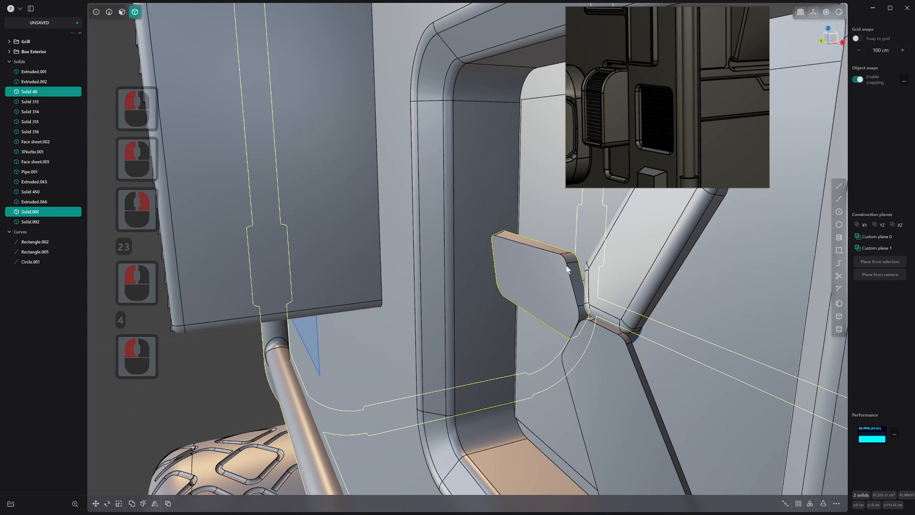
pyautogui.press('4')
pyautogui.click(566, 264)
pyautogui.press('x')
pyautogui.click(616, 361)
pyautogui.press('x')
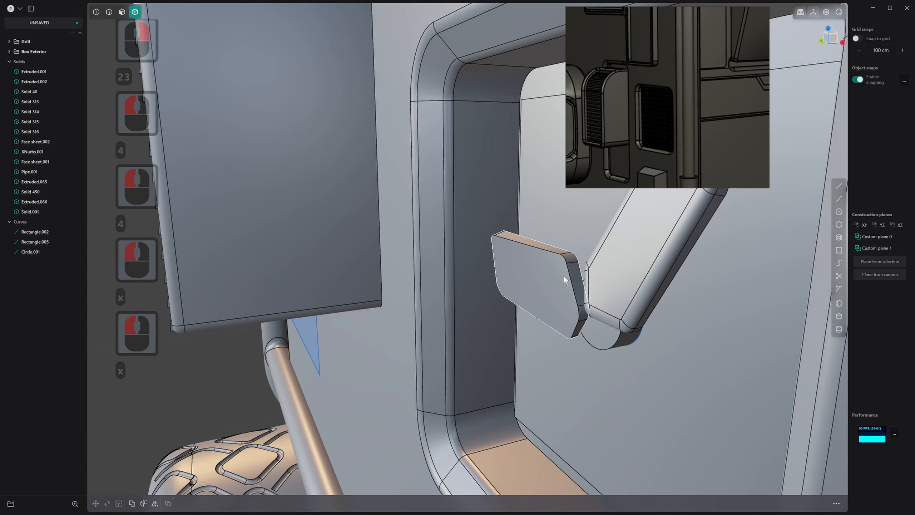
pyautogui.click(564, 274)
pyautogui.click(565, 269)
pyautogui.press('x')
pyautogui.click(548, 251)
pyautogui.press('x')
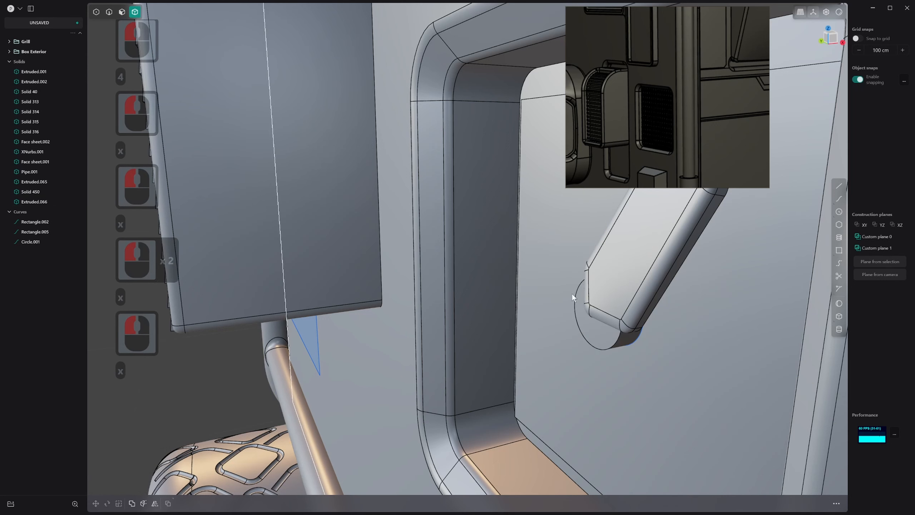
# Extend the hub outward past the blade by offsetting its front circular face
pyautogui.moveTo(572, 293); pyautogui.dragTo(634, 286, button='middle')
pyautogui.press('3')
pyautogui.doubleClick(628, 285)
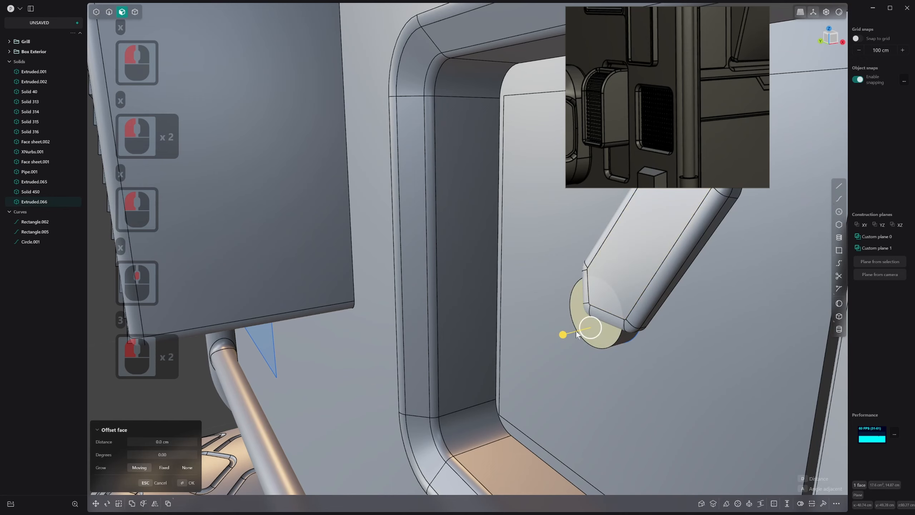
pyautogui.moveTo(562, 335); pyautogui.dragTo(523, 345)
pyautogui.rightClick(531, 343)
# Fillet the hub's front circular edge until the end of the hub forms a full dome
pyautogui.press('2')
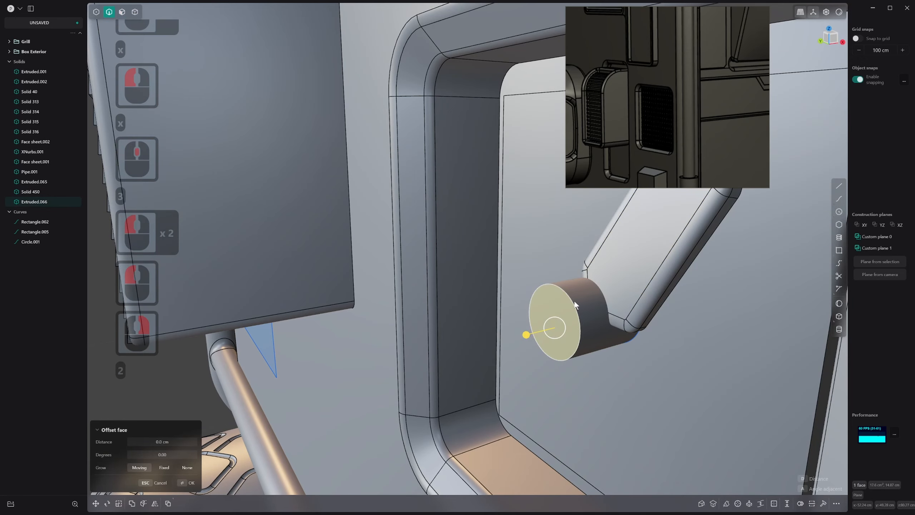
pyautogui.click(574, 302)
pyautogui.moveTo(573, 302); pyautogui.dragTo(600, 312)
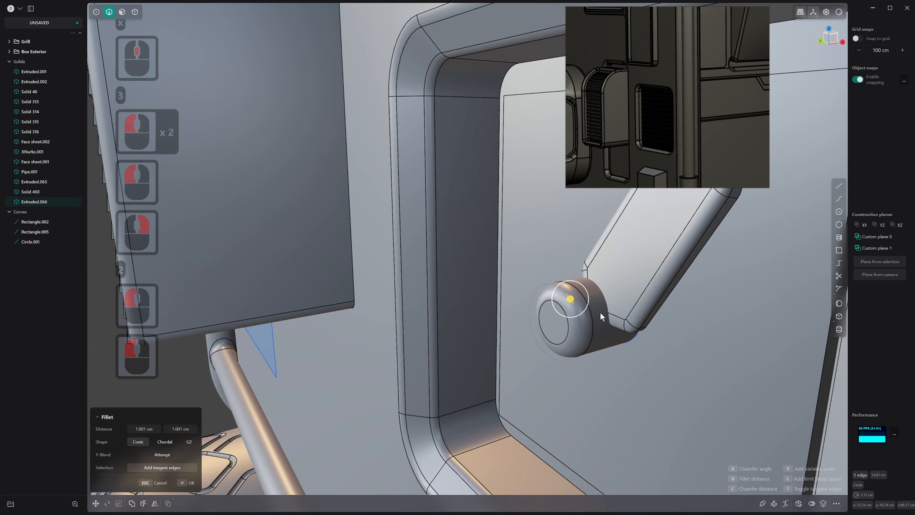
pyautogui.moveTo(597, 313); pyautogui.dragTo(645, 265, button='middle')
pyautogui.rightClick(587, 330)
pyautogui.scroll(-1, 645, 264)
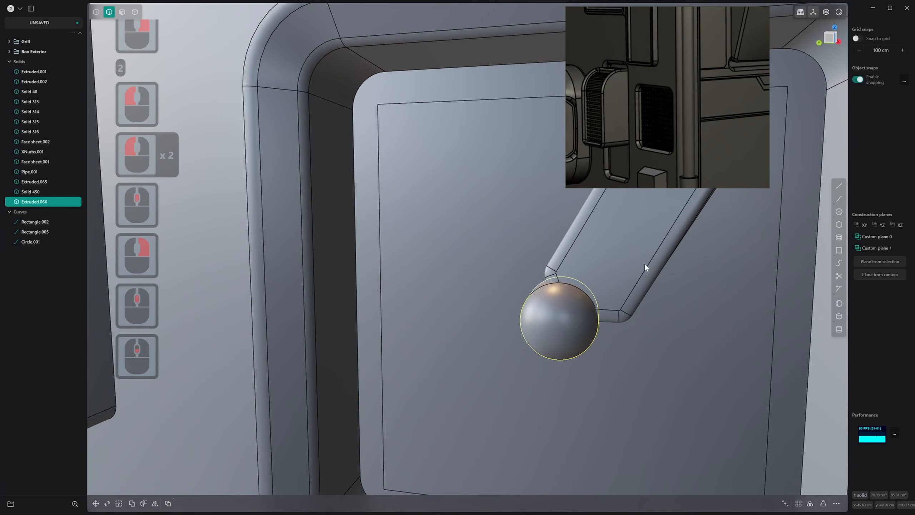
# Create a 360-degree radial array of 3 filleted blades around the centre of the domed hub
pyautogui.click(635, 265)
pyautogui.press('4')
pyautogui.click(621, 260)
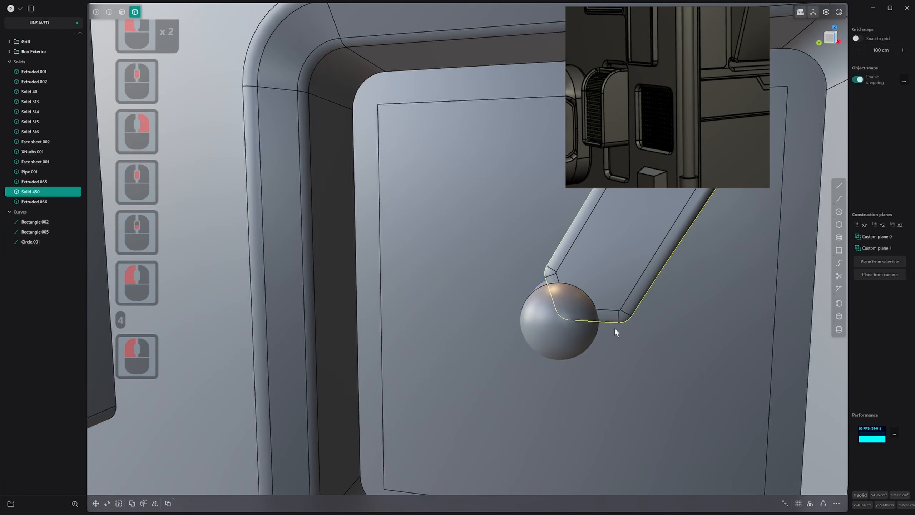
pyautogui.scroll(-14, 612, 327)
pyautogui.keyDown('shift'); pyautogui.scroll(-6, 595, 327); pyautogui.keyUp('shift')
pyautogui.keyDown('shift'); pyautogui.moveTo(591, 326); pyautogui.dragTo(547, 364, button='middle'); pyautogui.keyUp('shift')
pyautogui.scroll(-2, 558, 355)
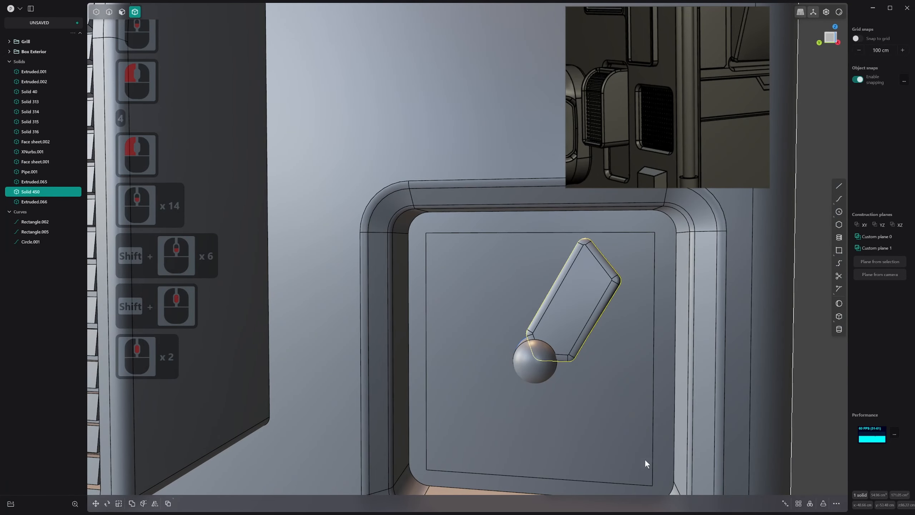
pyautogui.click(810, 504)
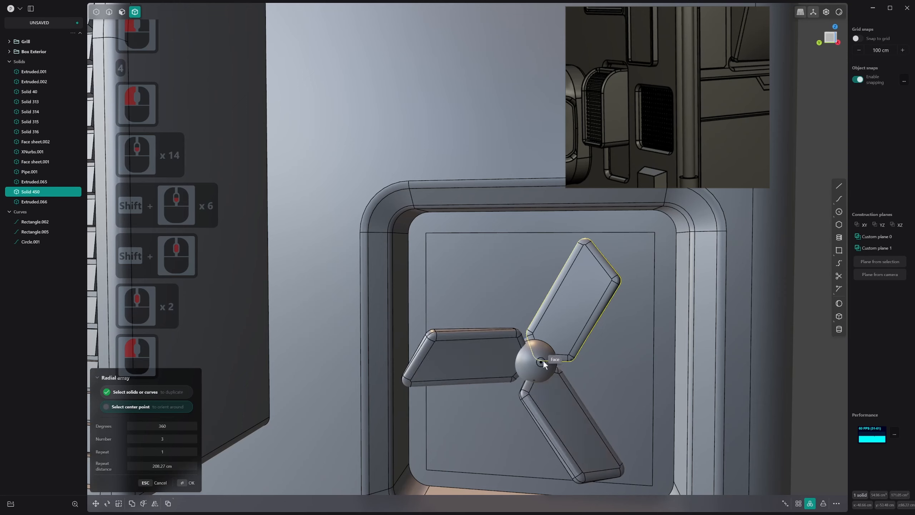
pyautogui.hotkey('ctrl', '3')
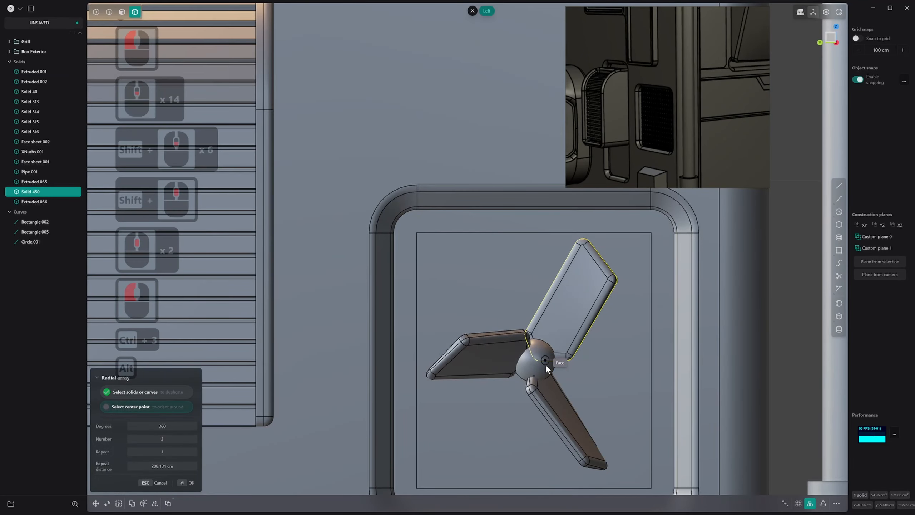
pyautogui.hotkey('alt', 'z')
pyautogui.click(534, 360)
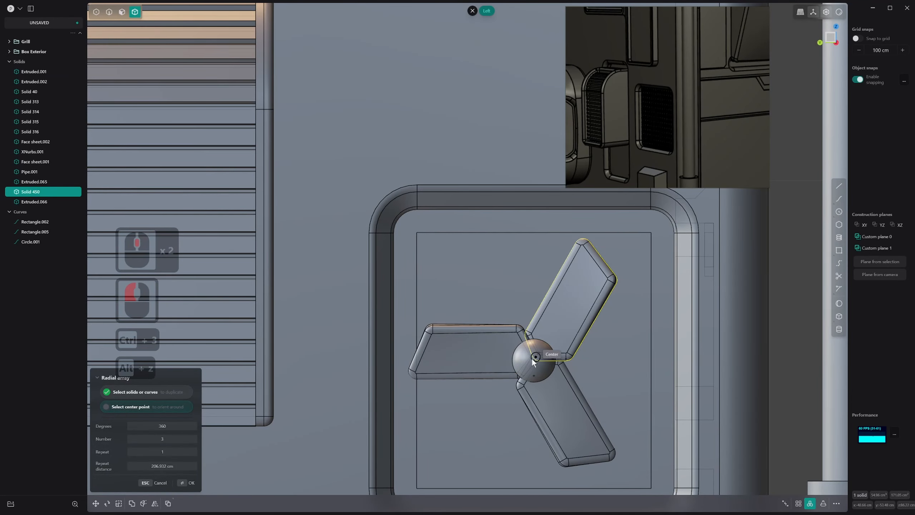
pyautogui.rightClick(537, 355)
# Delete the two arrayed copies of the filleted blade, keeping the original
pyautogui.click(576, 309)
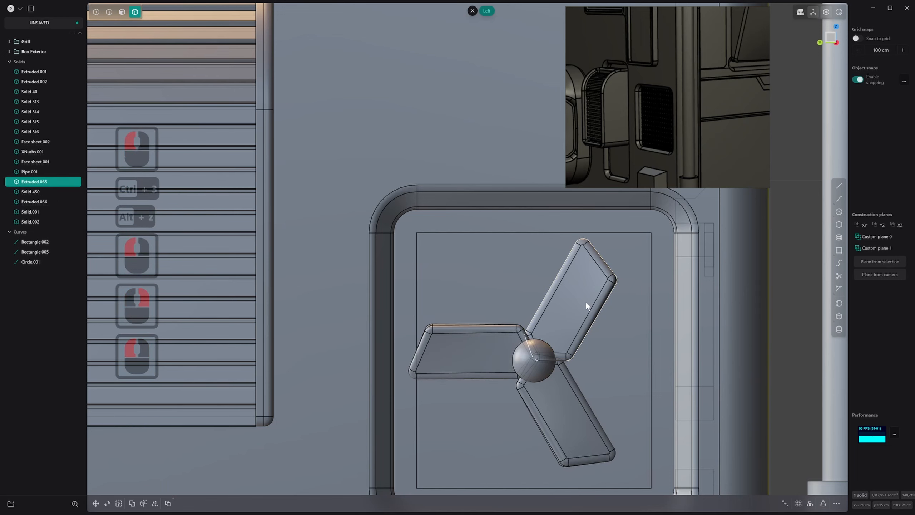
pyautogui.click(587, 301)
pyautogui.click(471, 365)
pyautogui.keyDown('shift'); pyautogui.click(539, 417); pyautogui.keyUp('shift')
pyautogui.press('x')
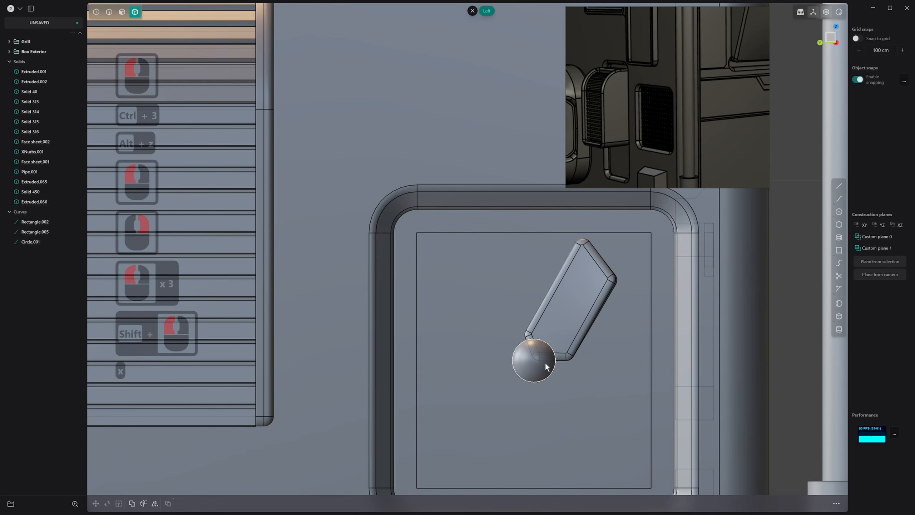
# Move the blade away from the hub in screen space by about -0.994 cm in Y and 1.151 cm in Z
pyautogui.click(567, 336)
pyautogui.press('g')
pyautogui.press('g')
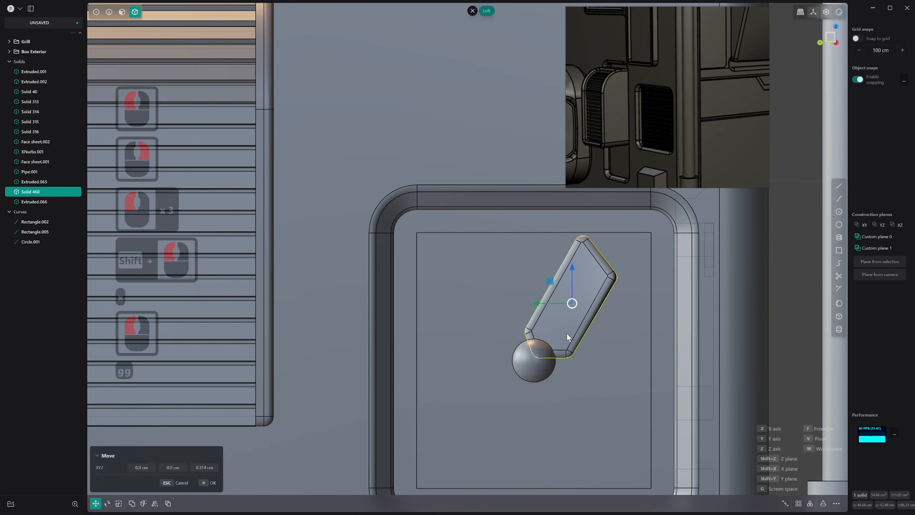
pyautogui.click(575, 325)
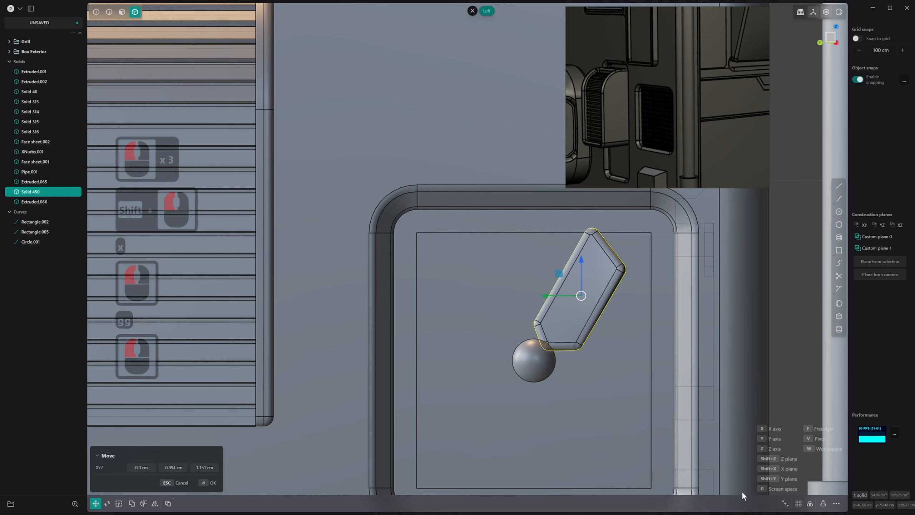
# Try a 360-degree radial array of 3 blades around the hub's centre, then undo it
pyautogui.click(809, 503)
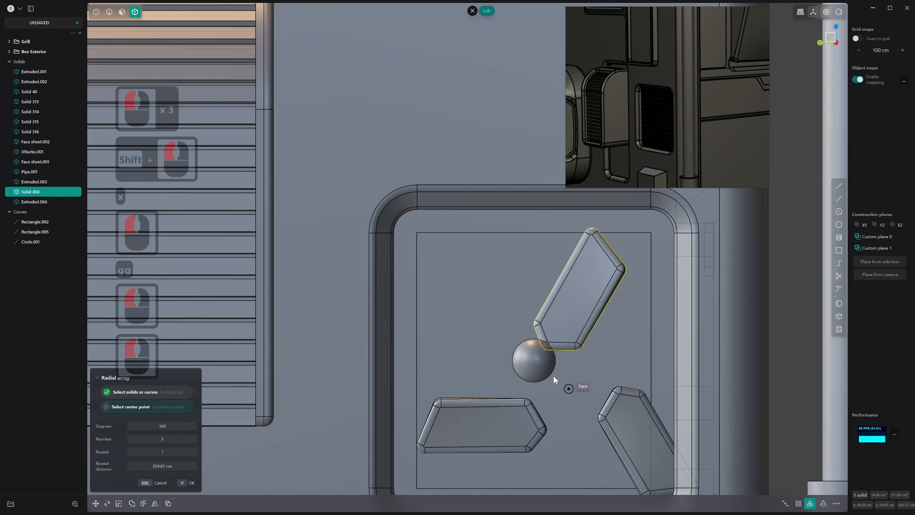
pyautogui.click(534, 360)
pyautogui.hotkey('ctrl', 'z')
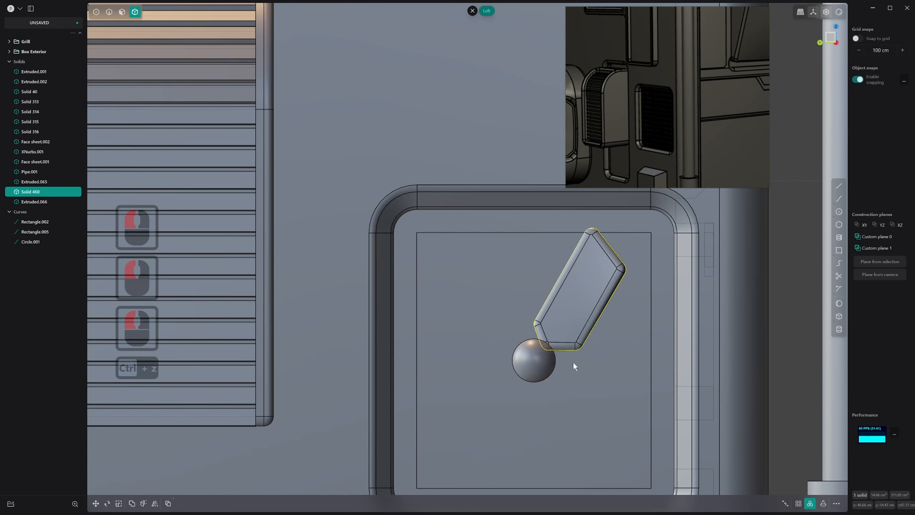
# Move the blade back down towards the hub in screen space so that its inner end overlaps the hub
pyautogui.press('g')
pyautogui.press('g')
pyautogui.click(570, 349)
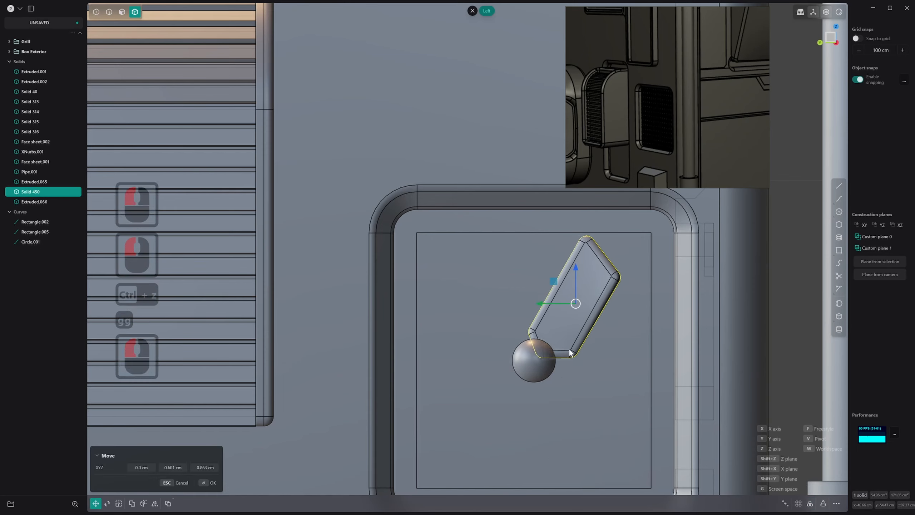
pyautogui.rightClick(570, 349)
# Scale the blade down uniformly to about 0.905 and narrow it along the Y axis
pyautogui.press('s')
pyautogui.press('s')
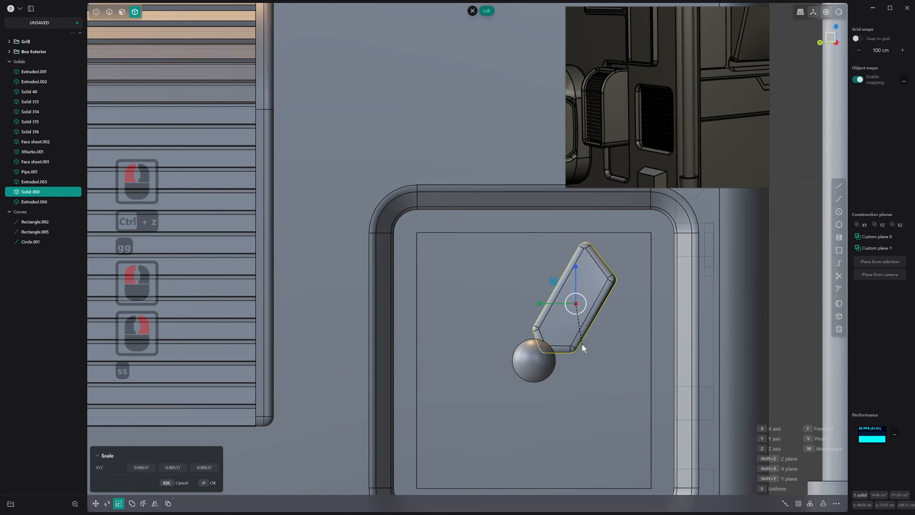
pyautogui.moveTo(540, 304); pyautogui.dragTo(546, 305)
pyautogui.rightClick(546, 306)
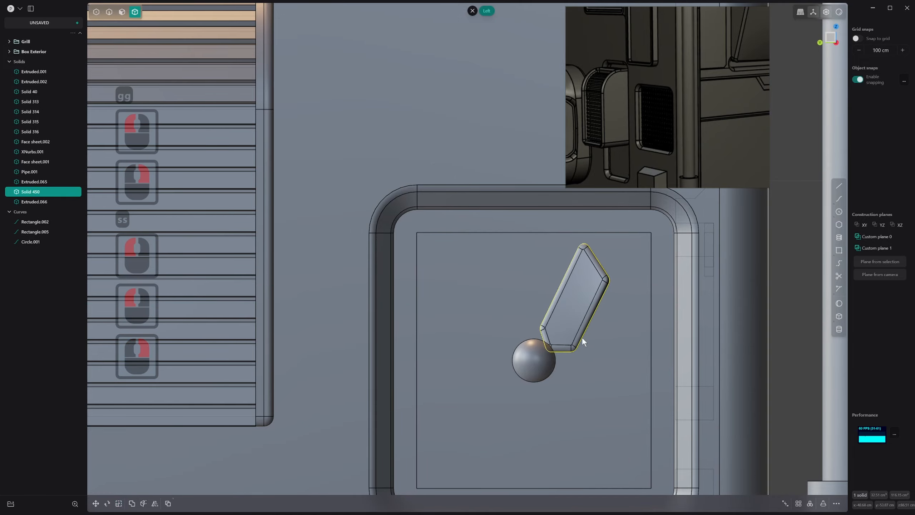
# Thin the blade by scaling it down along the X axis
pyautogui.moveTo(583, 341); pyautogui.dragTo(548, 333, button='middle')
pyautogui.press('s')
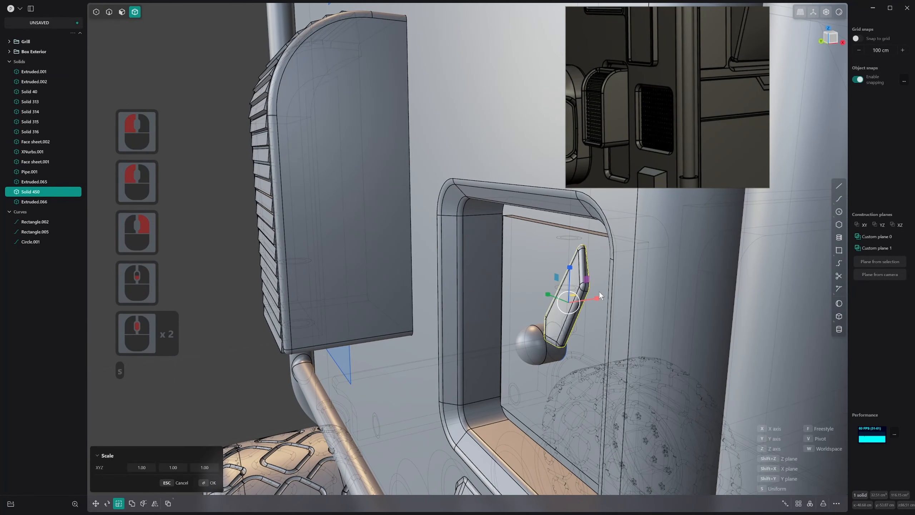
pyautogui.moveTo(599, 293); pyautogui.dragTo(562, 307)
pyautogui.rightClick(563, 308)
# Create a 360-degree radial array of 3 of the resized blade around the hub's centre
pyautogui.moveTo(562, 307); pyautogui.dragTo(756, 268, button='middle')
pyautogui.scroll(-4, 585, 312)
pyautogui.click(757, 281)
pyautogui.keyDown('shift'); pyautogui.moveTo(760, 329); pyautogui.dragTo(465, 325, button='middle'); pyautogui.keyUp('shift')
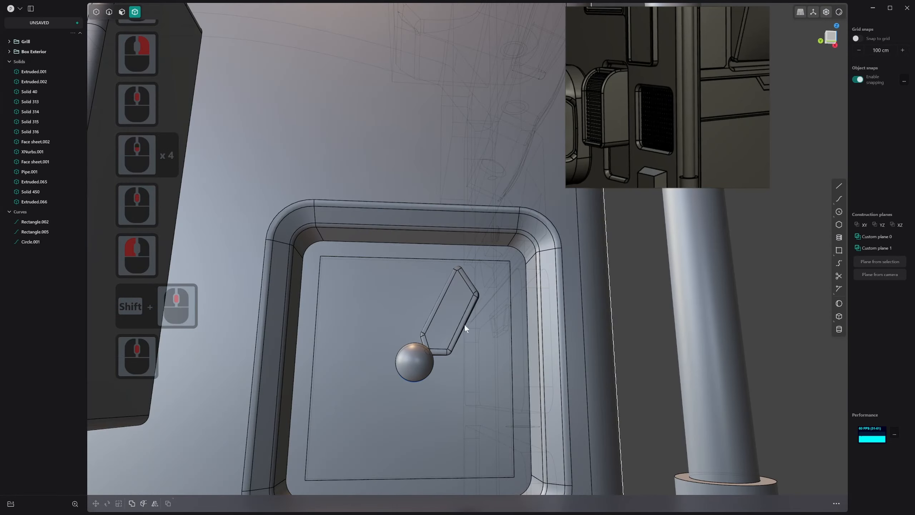
pyautogui.click(456, 312)
pyautogui.click(811, 503)
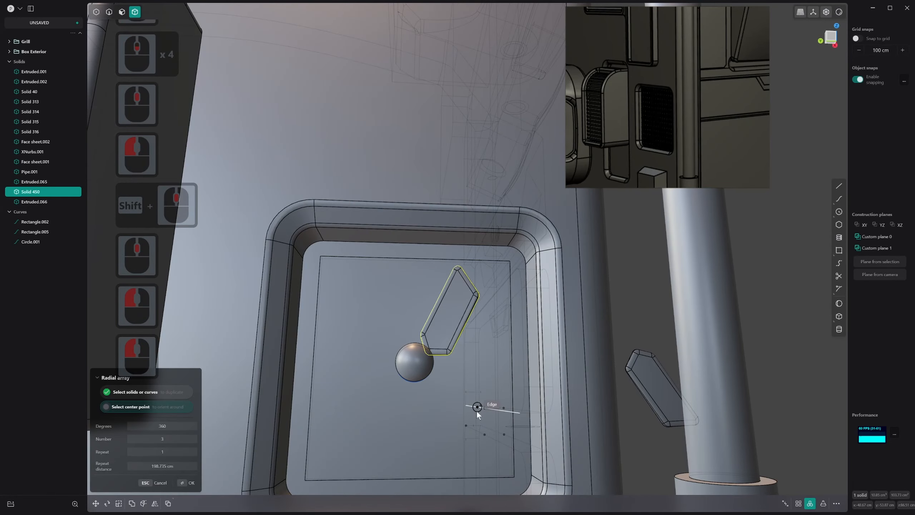
pyautogui.press('3')
pyautogui.press('2')
pyautogui.press('1')
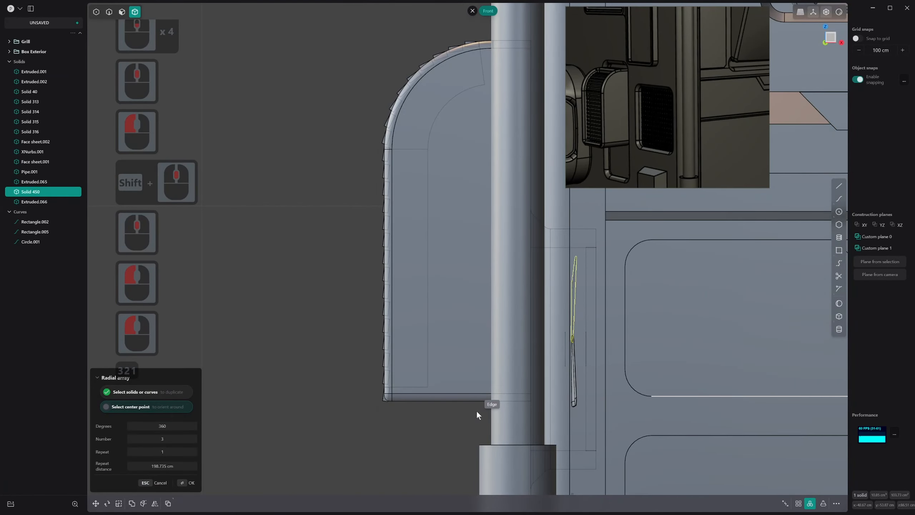
pyautogui.hotkey('ctrl', '1')
pyautogui.hotkey('ctrl', '3')
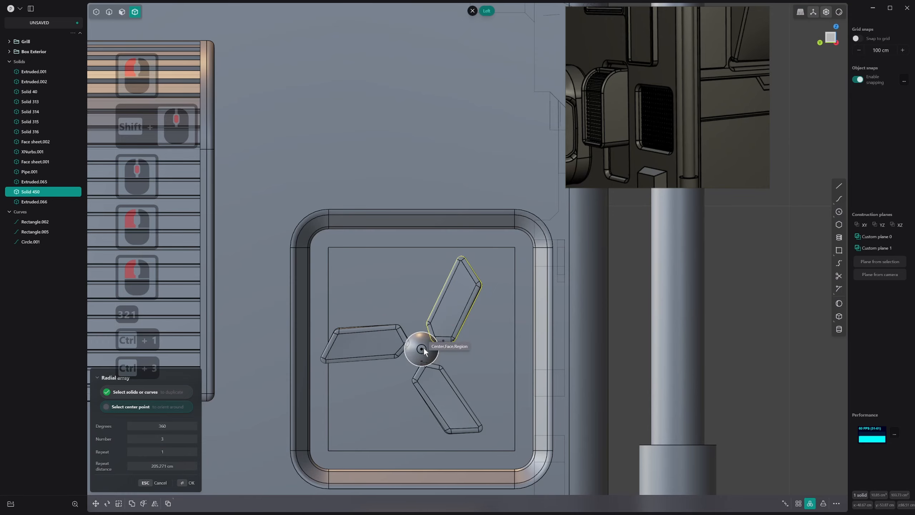
pyautogui.click(422, 349)
pyautogui.press('q')
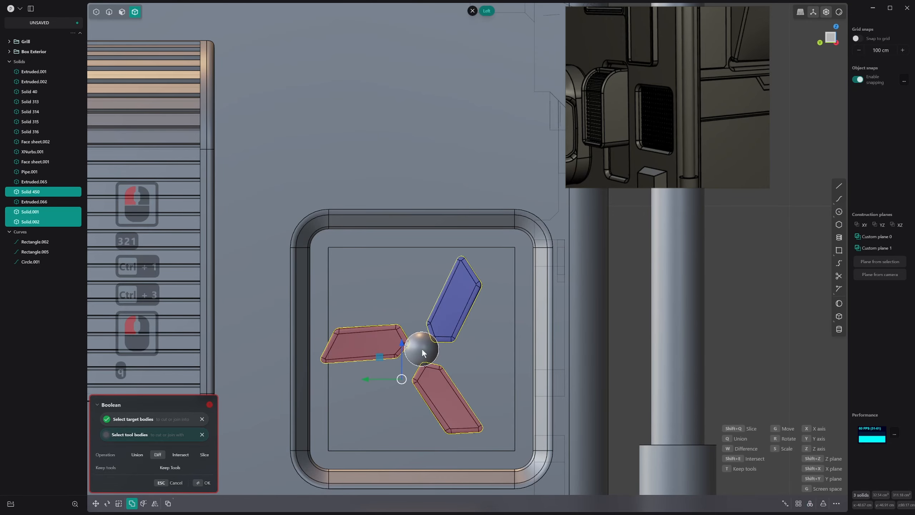
pyautogui.click(422, 347)
pyautogui.press('q')
pyautogui.click(383, 344)
pyautogui.keyDown('shift'); pyautogui.click(425, 385); pyautogui.keyUp('shift')
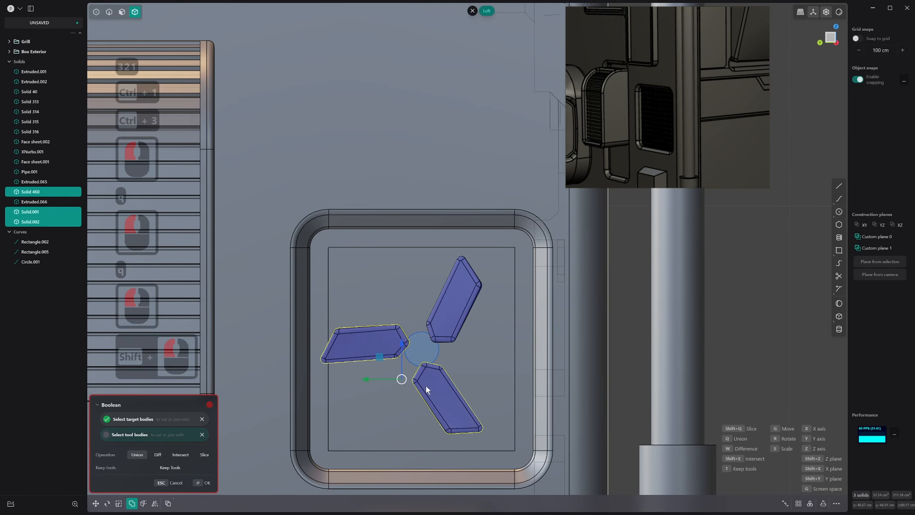
pyautogui.moveTo(426, 385); pyautogui.dragTo(409, 368, button='middle')
pyautogui.press('Escape')
# Join the three fan blades and the domed hub into one body with a Boolean union
pyautogui.press('shift')
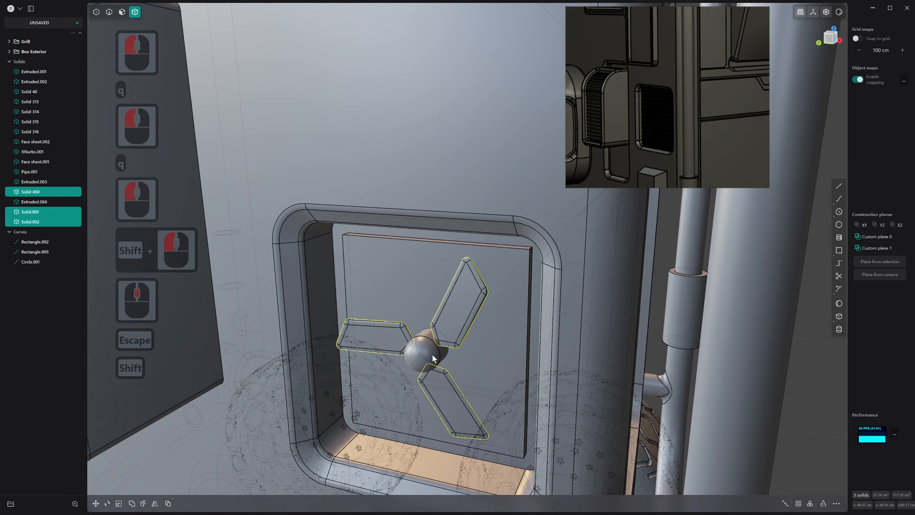
pyautogui.keyDown('shift'); pyautogui.click(457, 329); pyautogui.keyUp('shift')
pyautogui.press('q')
pyautogui.press('q')
pyautogui.rightClick(435, 348)
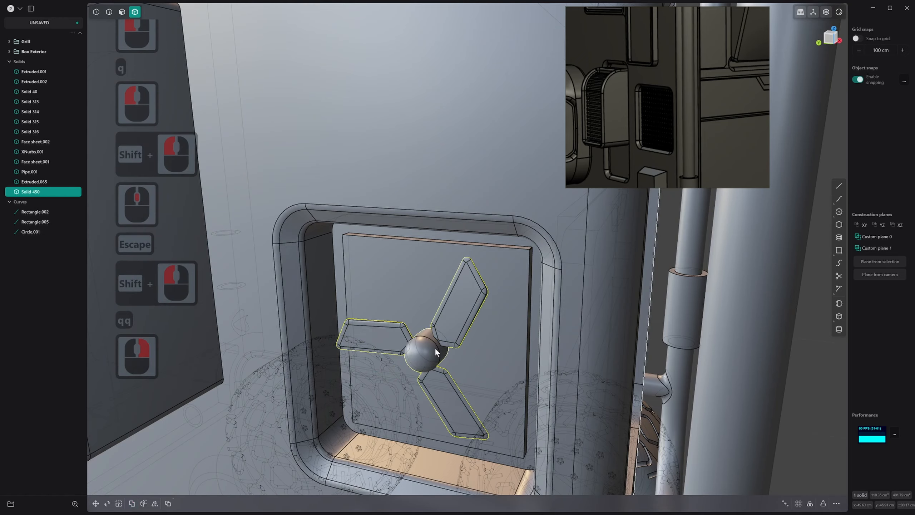
# Rotate the whole fan slightly around the centre of its hub so the upper blade stands more upright
pyautogui.moveTo(434, 347); pyautogui.dragTo(477, 360, button='middle')
pyautogui.press('3')
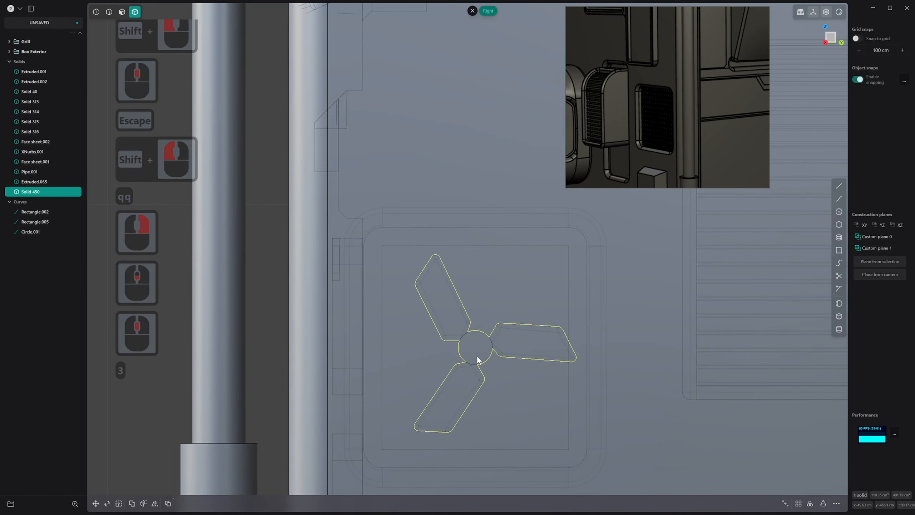
pyautogui.hotkey('ctrl', '3')
pyautogui.press('r')
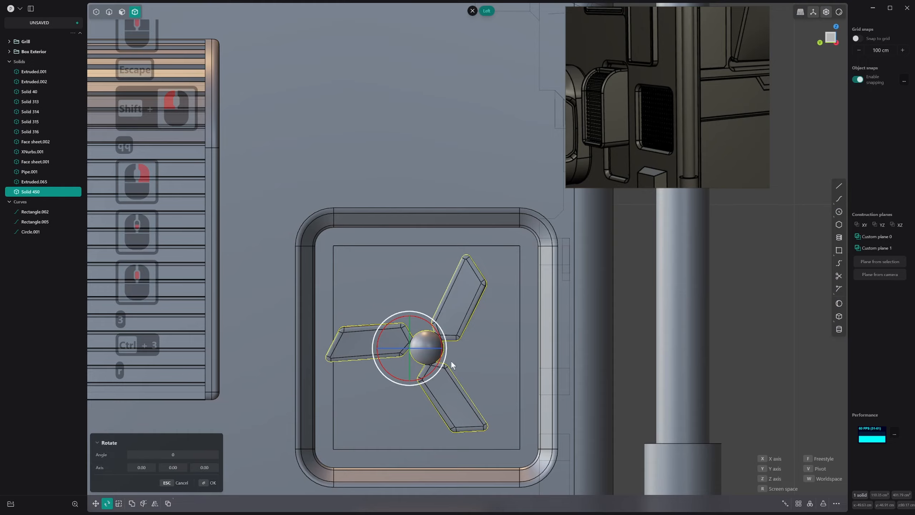
pyautogui.press('v')
pyautogui.click(431, 350)
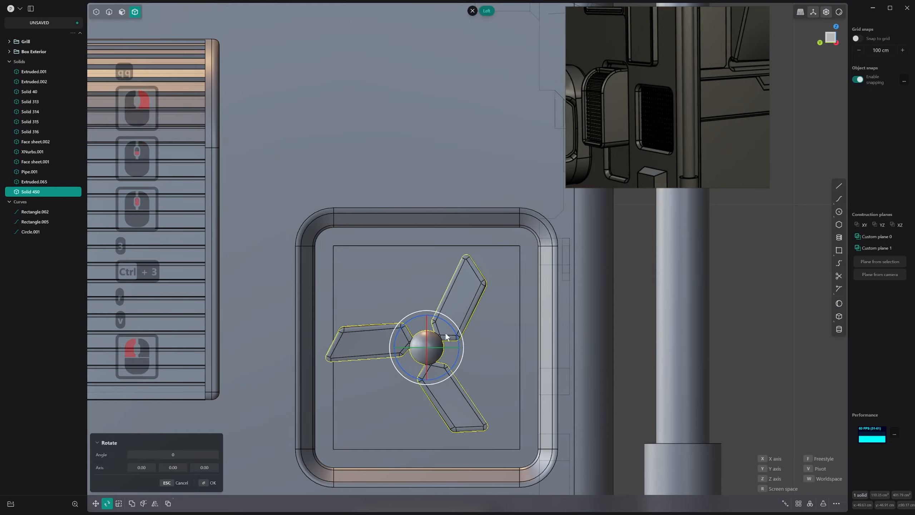
pyautogui.moveTo(450, 327); pyautogui.dragTo(438, 302)
pyautogui.click(485, 309)
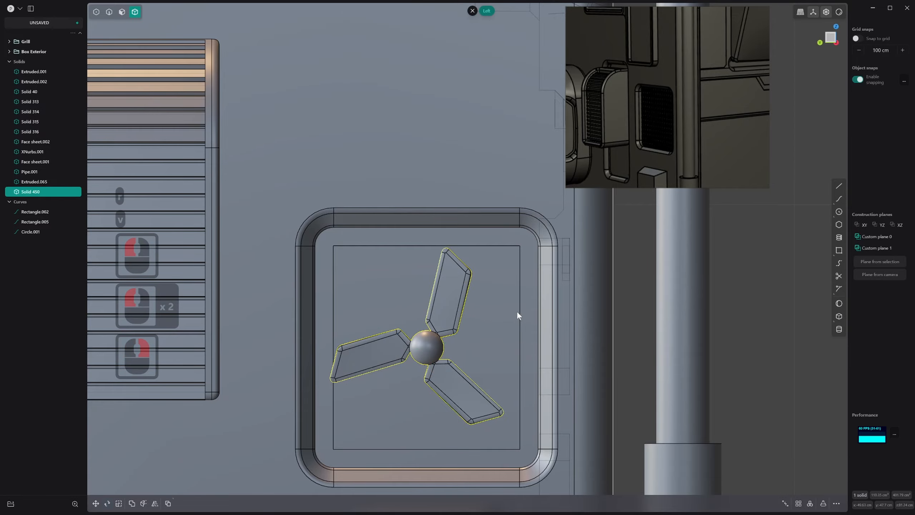
pyautogui.moveTo(517, 310); pyautogui.dragTo(461, 322, button='right')
pyautogui.click(482, 306)
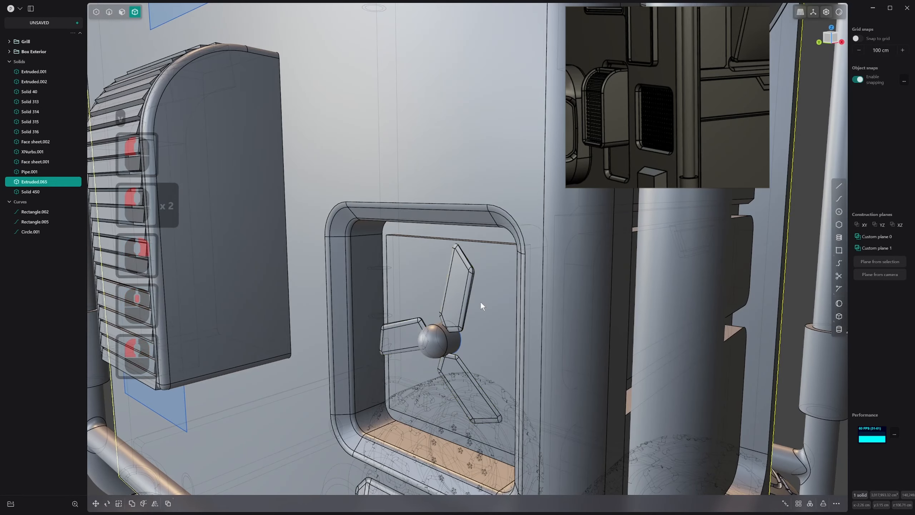
pyautogui.press('3')
pyautogui.click(491, 279)
pyautogui.moveTo(490, 280); pyautogui.dragTo(498, 298, button='middle')
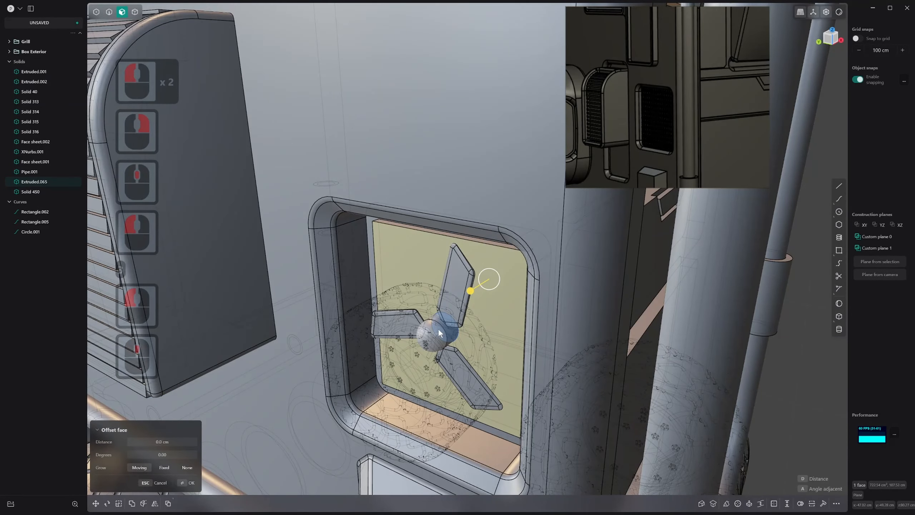
pyautogui.press('4')
pyautogui.click(450, 334)
pyautogui.click(492, 310)
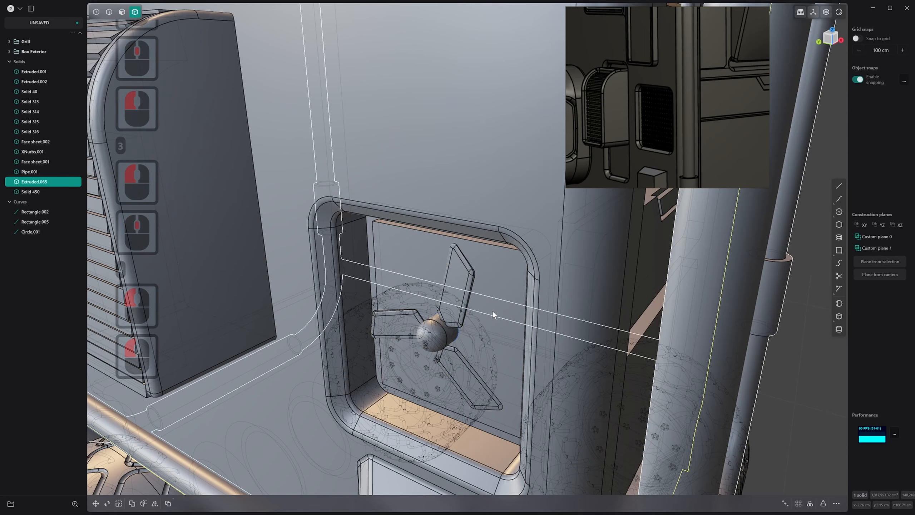
pyautogui.press('3')
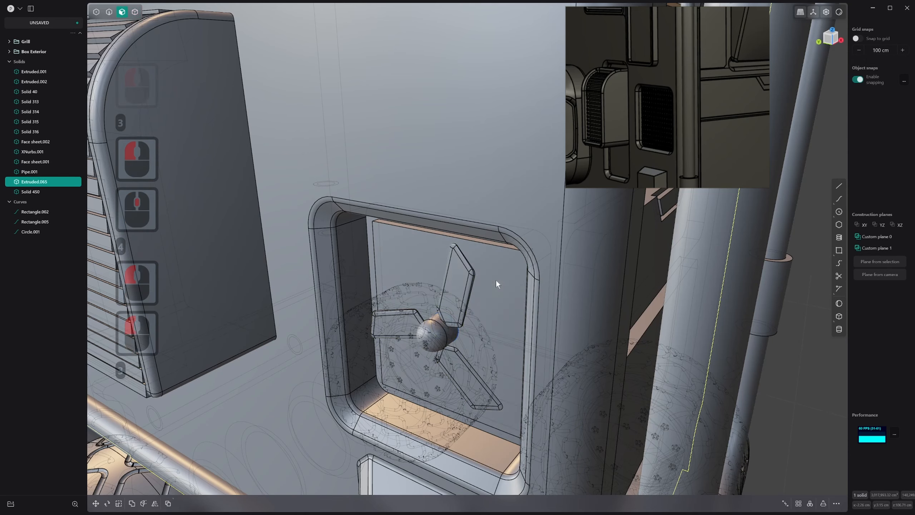
pyautogui.click(496, 281)
pyautogui.moveTo(496, 282); pyautogui.dragTo(497, 289, button='middle')
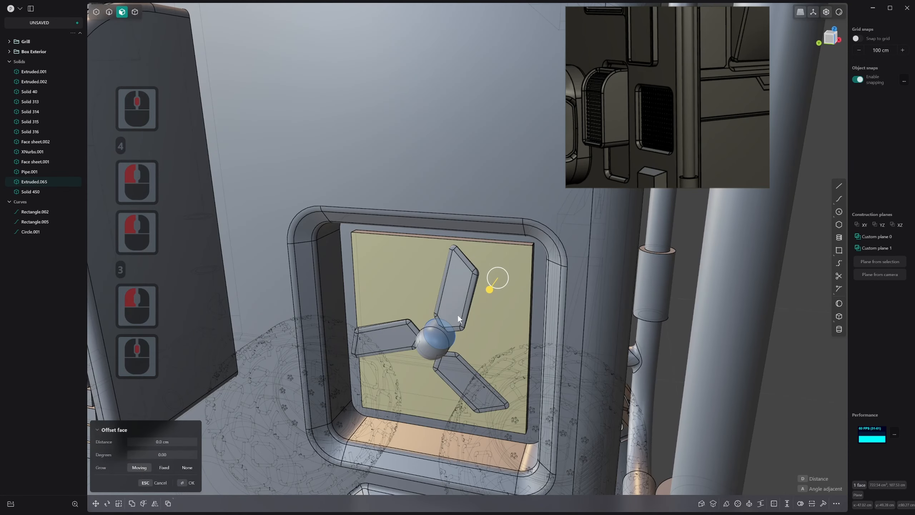
# Turn off the X-ray display and hide the fan to expose the circle on the recess's back panel
pyautogui.hotkey('alt', 'z')
pyautogui.moveTo(458, 313); pyautogui.dragTo(445, 309, button='middle')
pyautogui.press('4')
pyautogui.click(446, 309)
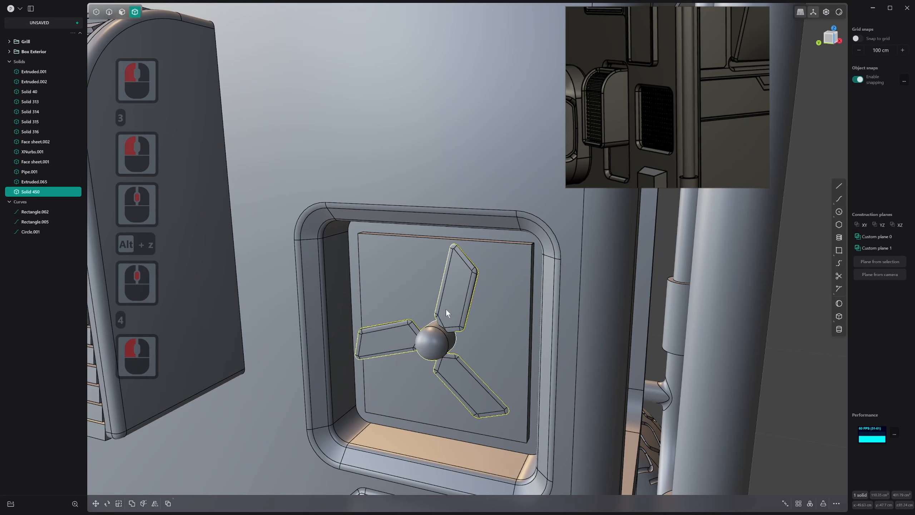
pyautogui.press('h')
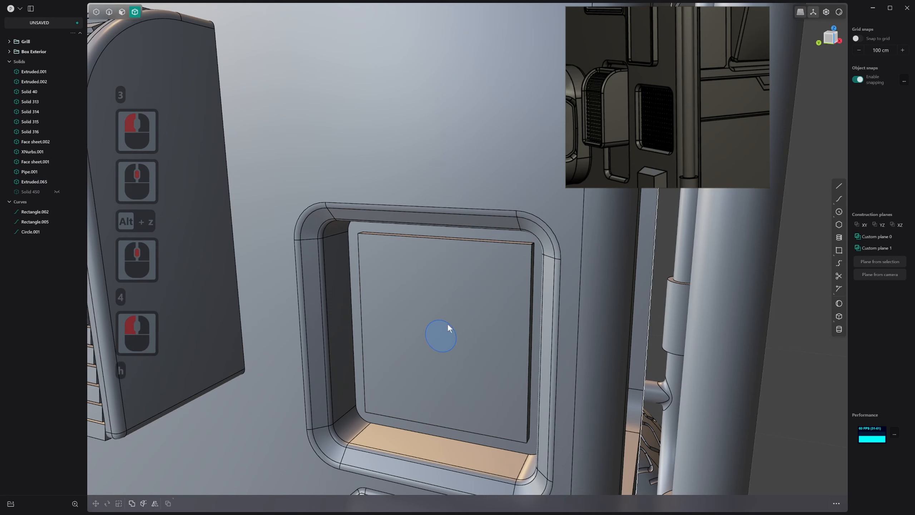
# Extrude the circular region at the back panel's centre inward by about 3.37 cm as a separate shaft body
pyautogui.press('3')
pyautogui.click(448, 325)
pyautogui.press('2')
pyautogui.click(447, 326)
pyautogui.press('3')
pyautogui.click(441, 333)
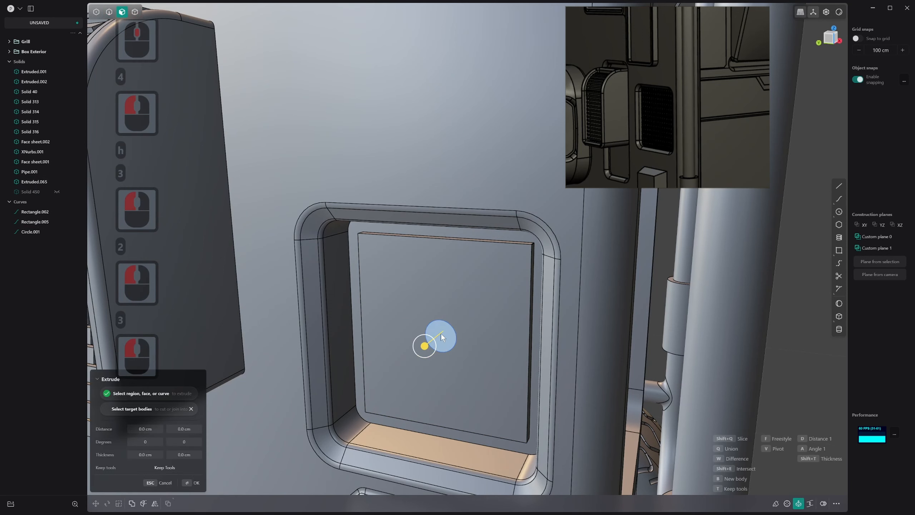
pyautogui.moveTo(425, 346); pyautogui.dragTo(435, 338)
pyautogui.press('q')
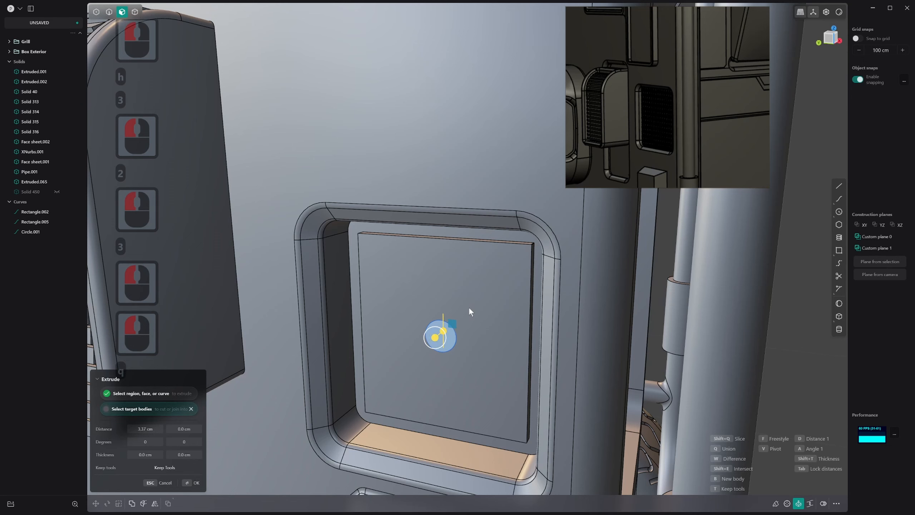
pyautogui.click(469, 309)
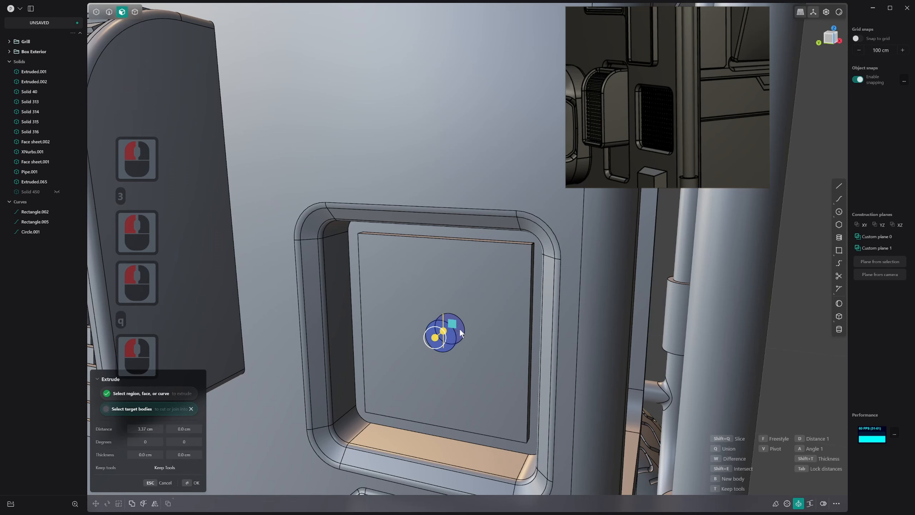
pyautogui.press('w')
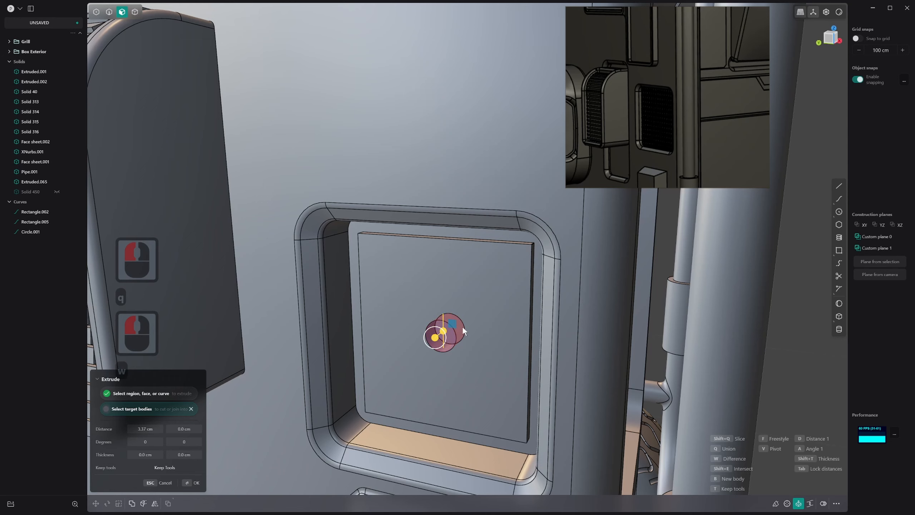
pyautogui.rightClick(462, 326)
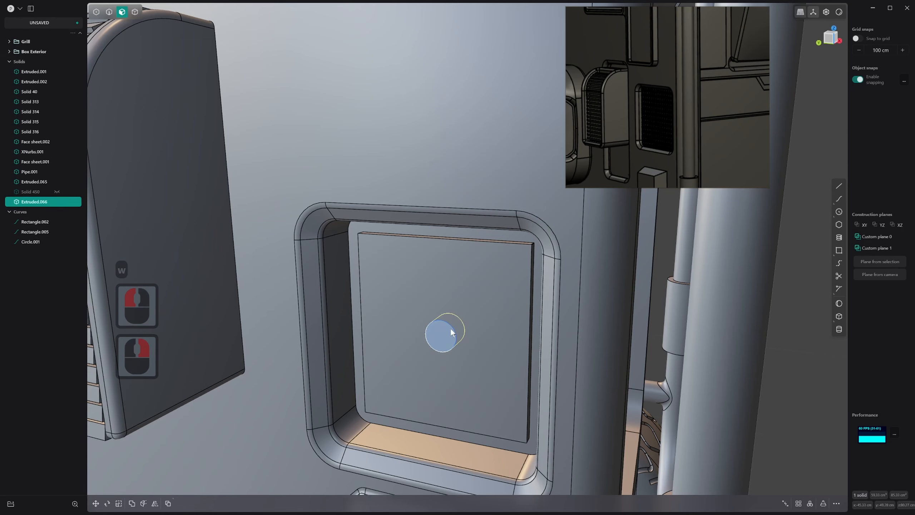
# Delete the leftover circle curve from the back panel
pyautogui.click(450, 328)
pyautogui.press('2')
pyautogui.click(454, 331)
pyautogui.press('x')
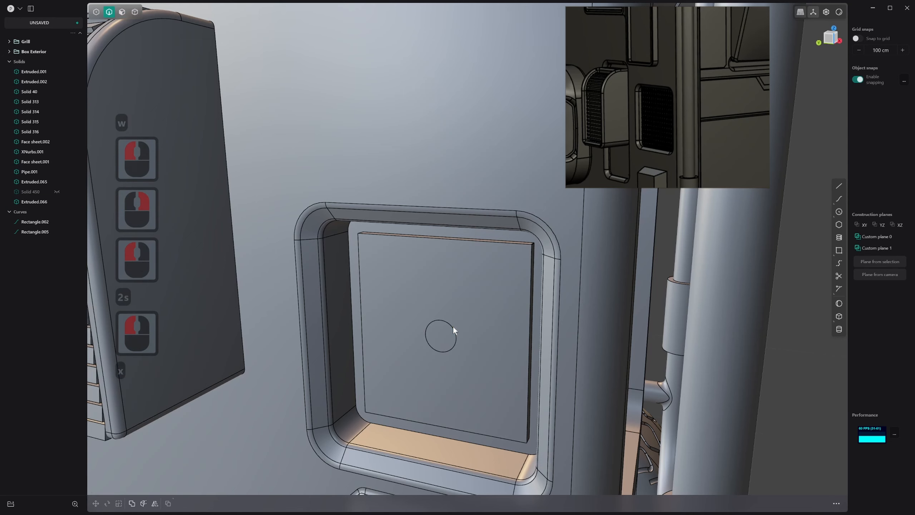
# Offset the square back panel face inward to deepen the recess around the shaft
pyautogui.press('3')
pyautogui.click(445, 336)
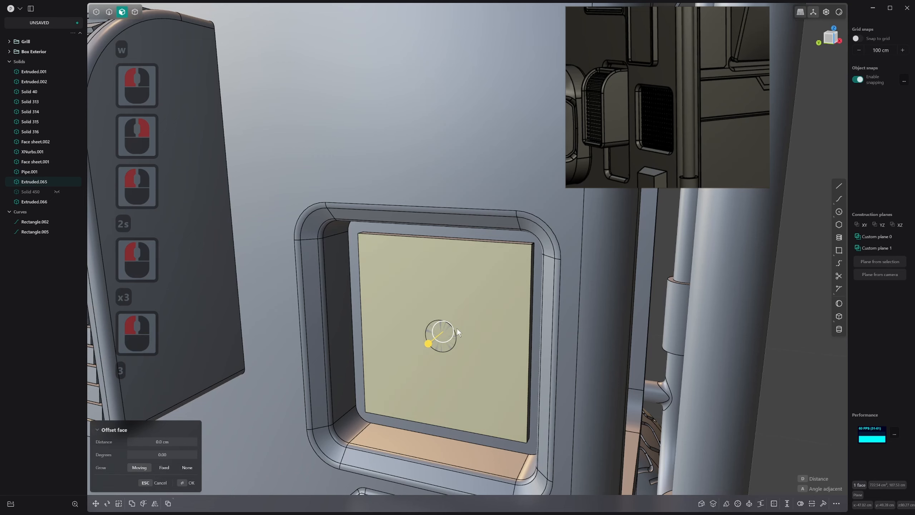
pyautogui.moveTo(434, 340); pyautogui.dragTo(450, 328)
pyautogui.rightClick(451, 339)
# Fillet the front circular edge of the shaft and unhide the fan
pyautogui.press('2')
pyautogui.click(450, 326)
pyautogui.rightClick(450, 327)
pyautogui.hotkey('alt', 'h')
# Examine the fan and its shaft in the deepened recess from several angles
pyautogui.scroll(-3, 503, 350)
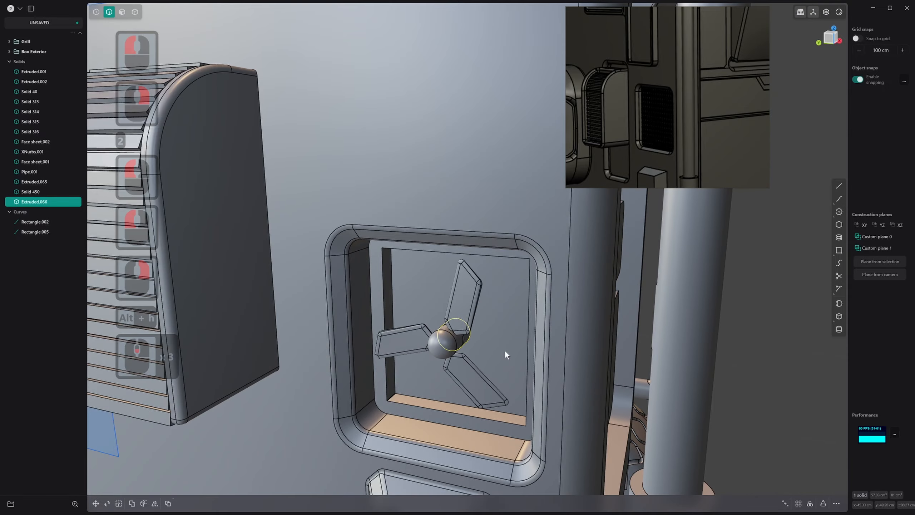
pyautogui.click(522, 344)
pyautogui.scroll(-1, 522, 343)
pyautogui.moveTo(521, 340); pyautogui.dragTo(422, 302, button='middle')
pyautogui.moveTo(481, 335); pyautogui.dragTo(486, 334, button='middle')
pyautogui.scroll(-1, 454, 297)
pyautogui.moveTo(423, 350); pyautogui.dragTo(459, 281, button='middle')
pyautogui.scroll(1, 415, 280)
# Duplicate the recess's upper inner edge as a separate curve and move it slightly
pyautogui.press('2')
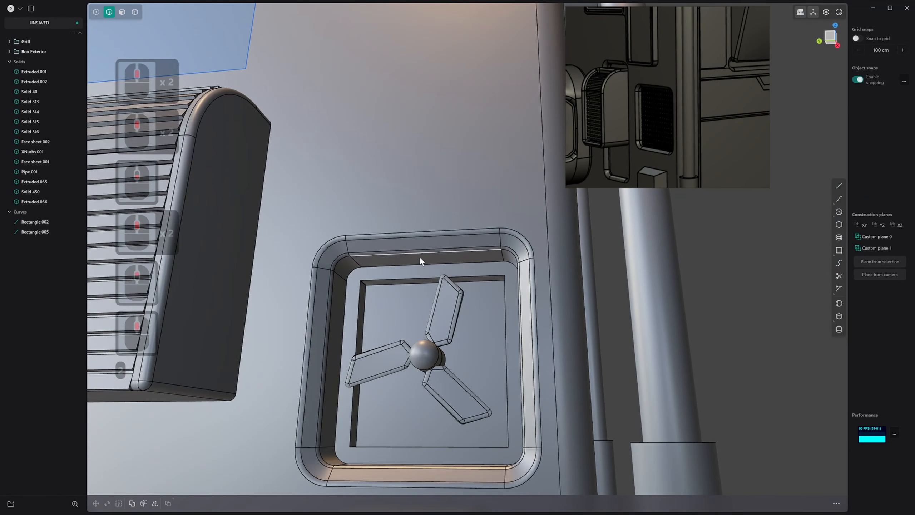
pyautogui.click(419, 256)
pyautogui.press('f')
pyautogui.press('d')
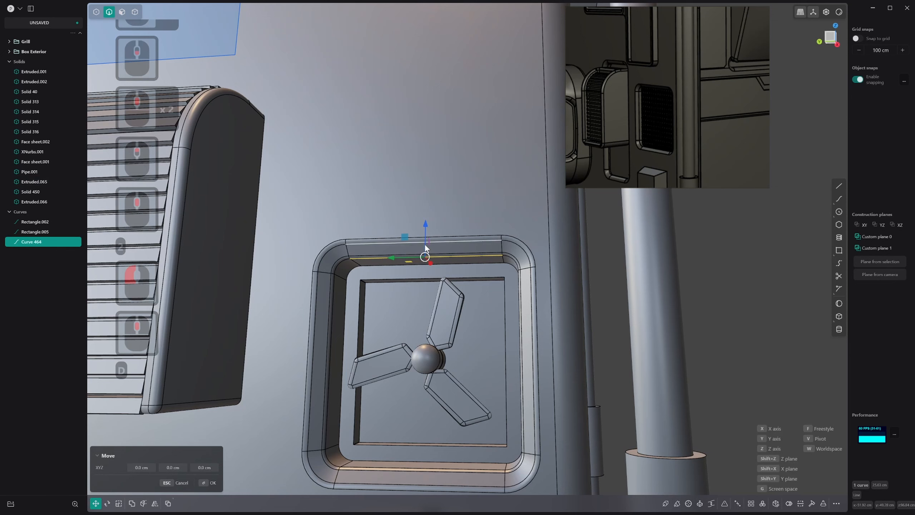
pyautogui.moveTo(425, 233); pyautogui.dragTo(433, 228)
# Extrude the duplicated curve into a narrow horizontal sheet and stretch it lengthwise beyond both sides of the recess opening
pyautogui.press('e')
pyautogui.rightClick(433, 228)
pyautogui.press('s')
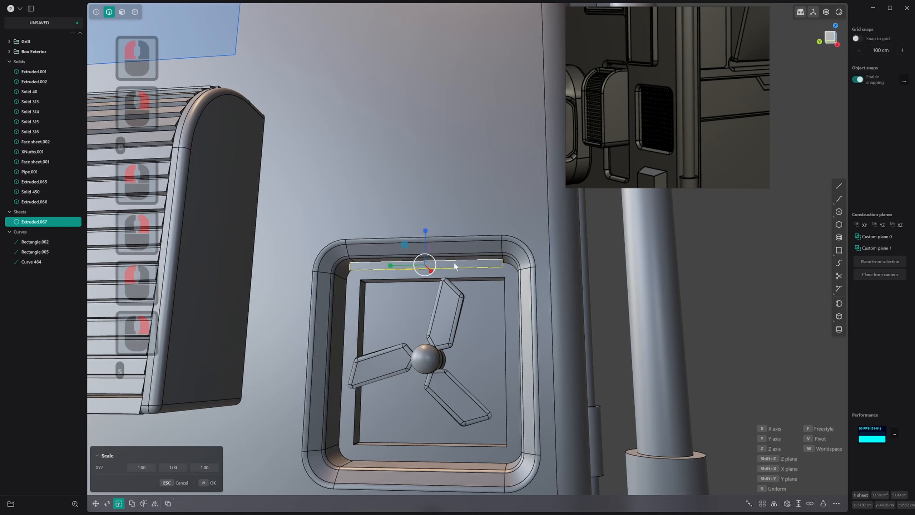
pyautogui.rightClick(379, 271)
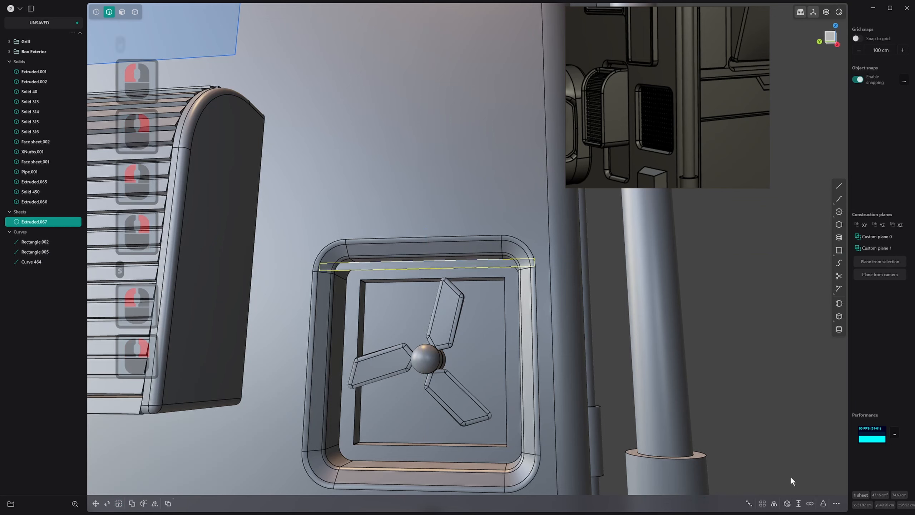
# Thicken the narrow sheet by about 0.525 cm to form a solid slat
pyautogui.click(798, 504)
pyautogui.moveTo(524, 333); pyautogui.dragTo(466, 281, button='middle')
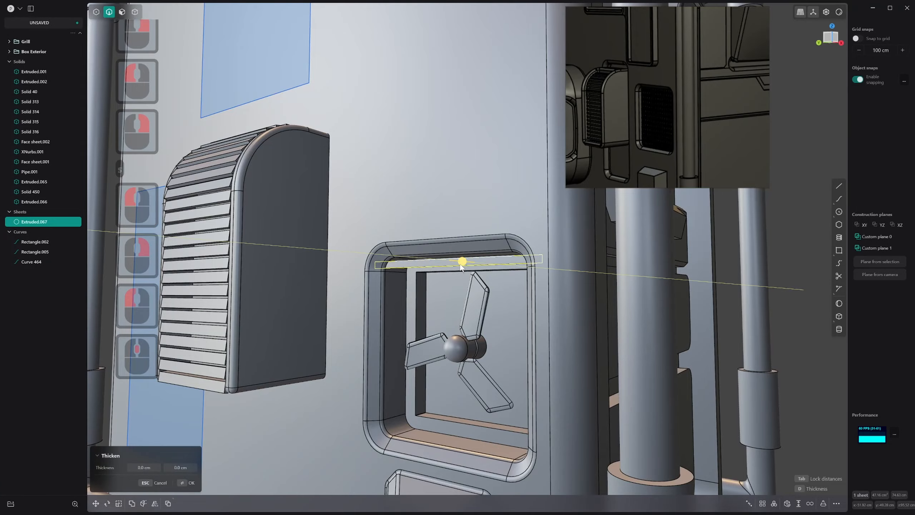
pyautogui.scroll(13, 450, 267)
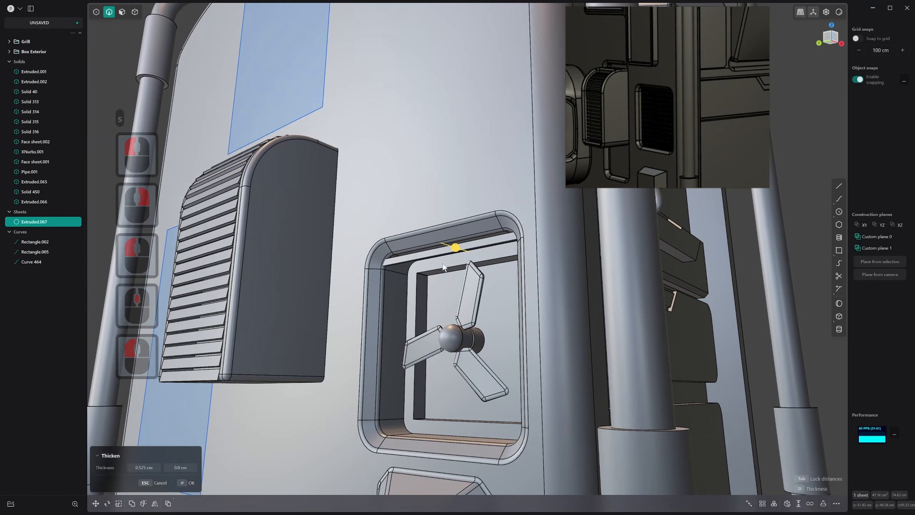
pyautogui.moveTo(437, 264)
pyautogui.mouseDown(button='middle')
pyautogui.moveTo(413, 249)
pyautogui.moveTo(392, 302)
pyautogui.moveTo(450, 306)
pyautogui.moveTo(442, 278)
pyautogui.mouseUp(button='middle')
pyautogui.rightClick(413, 248)
# Rotate the slat slightly to tilt it within the recess opening
pyautogui.scroll(-13, 450, 306)
pyautogui.keyDown('shift'); pyautogui.scroll(-2, 451, 306); pyautogui.keyUp('shift')
pyautogui.keyDown('shift'); pyautogui.scroll(-1, 441, 278); pyautogui.keyUp('shift')
pyautogui.moveTo(441, 278); pyautogui.dragTo(432, 223, button='middle')
pyautogui.press('3')
pyautogui.click(440, 226)
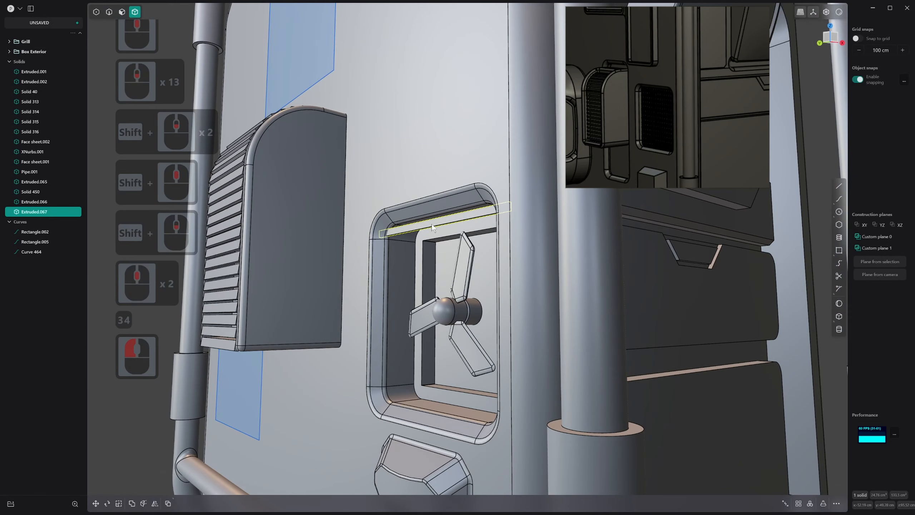
pyautogui.press('r')
pyautogui.moveTo(415, 205); pyautogui.dragTo(419, 194)
pyautogui.rightClick(419, 194)
# Fillet the long front edge of the slat and clear the selection
pyautogui.press('3')
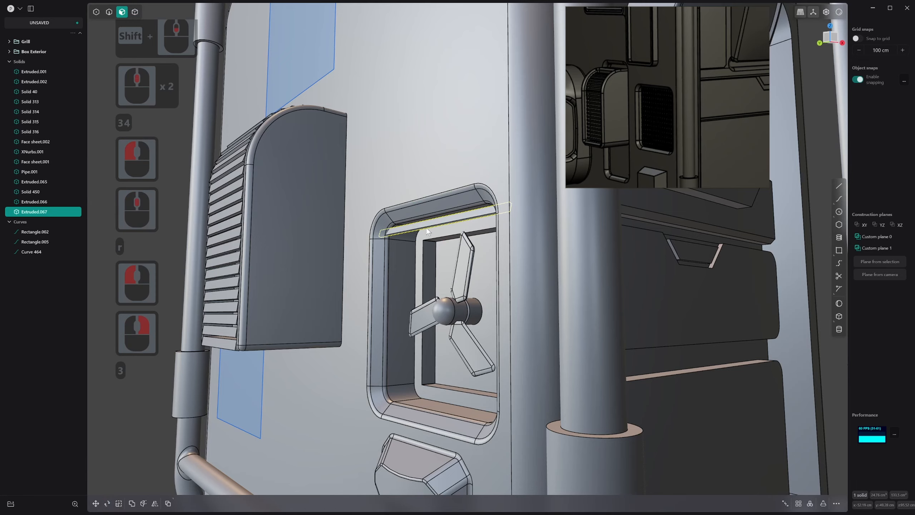
pyautogui.click(430, 225)
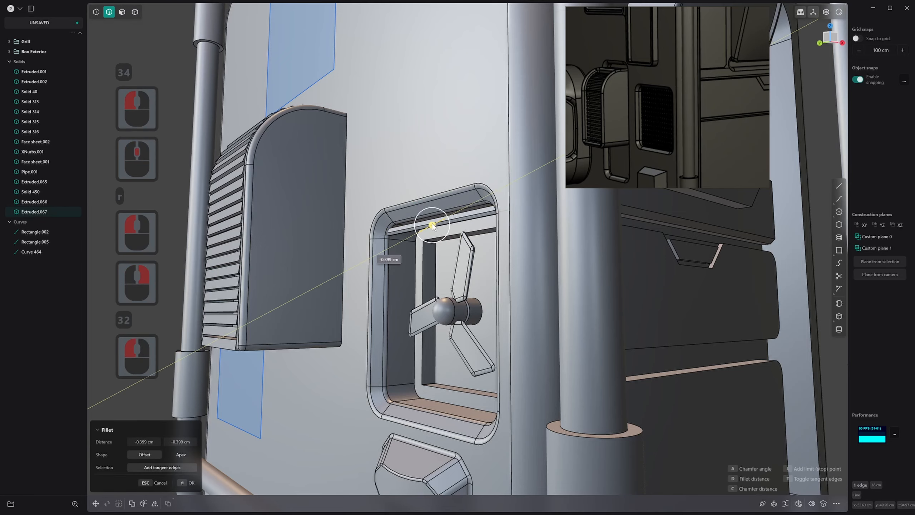
pyautogui.moveTo(432, 226); pyautogui.dragTo(432, 232)
pyautogui.rightClick(432, 241)
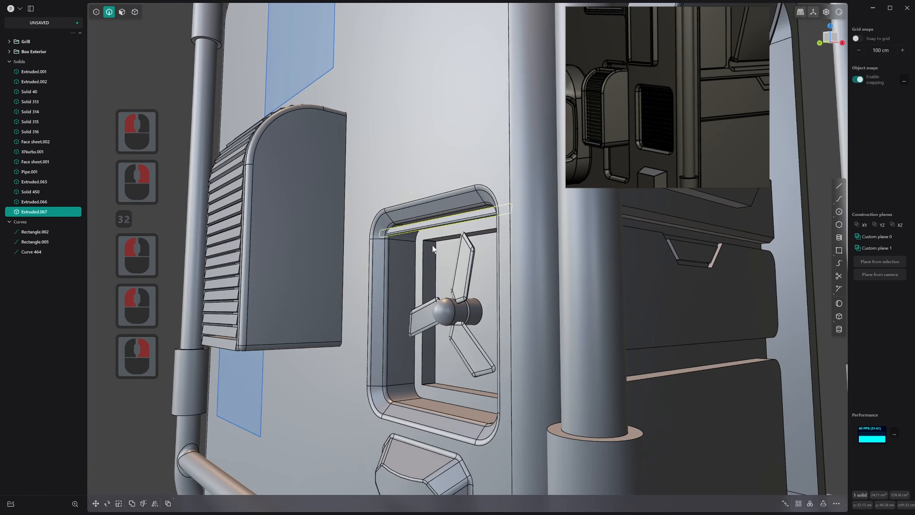
pyautogui.scroll(-1, 451, 254)
pyautogui.moveTo(432, 245); pyautogui.dragTo(460, 248, button='middle')
pyautogui.click(778, 277)
# Create a rectangular array of the slat down the recess opening, with 11 slats over a distance of about 30.4 cm
pyautogui.scroll(2, 523, 274)
pyautogui.moveTo(482, 282); pyautogui.dragTo(494, 245, button='middle')
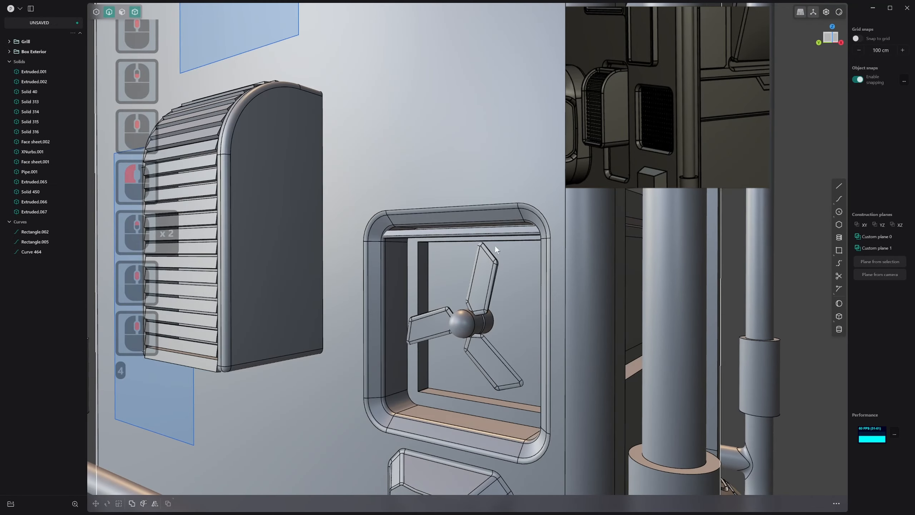
pyautogui.press('4')
pyautogui.click(504, 233)
pyautogui.click(798, 504)
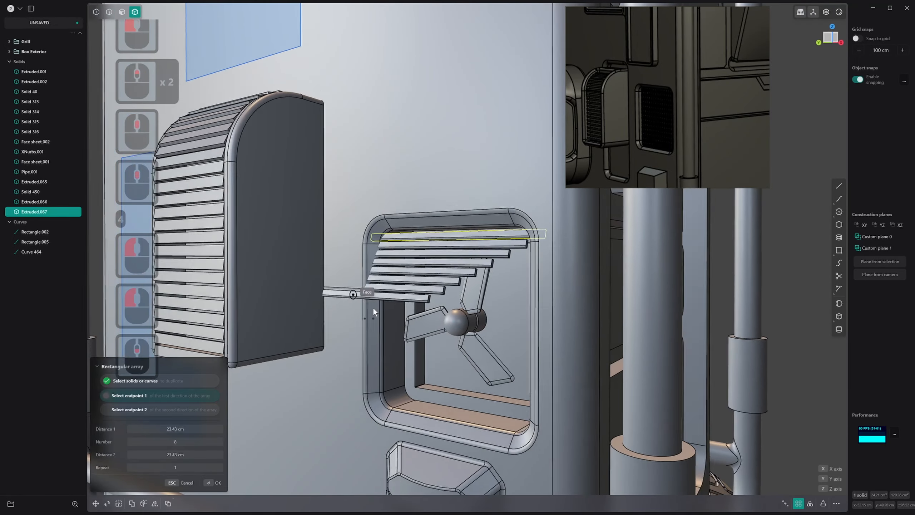
pyautogui.press('1')
pyautogui.press('3')
pyautogui.hotkey('ctrl', '3')
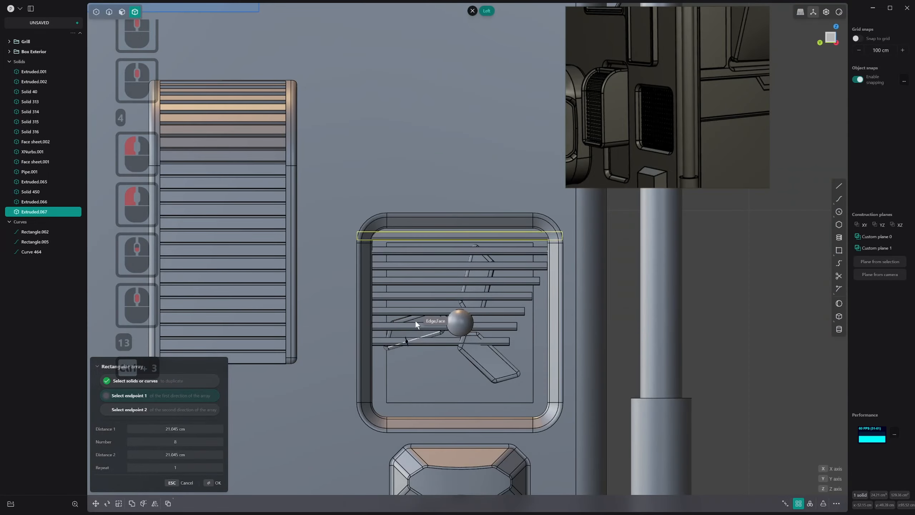
pyautogui.click(466, 410)
pyautogui.keyDown('shift'); pyautogui.scroll(-3, 466, 409); pyautogui.keyUp('shift')
pyautogui.keyDown('shift'); pyautogui.scroll(4, 467, 410); pyautogui.keyUp('shift')
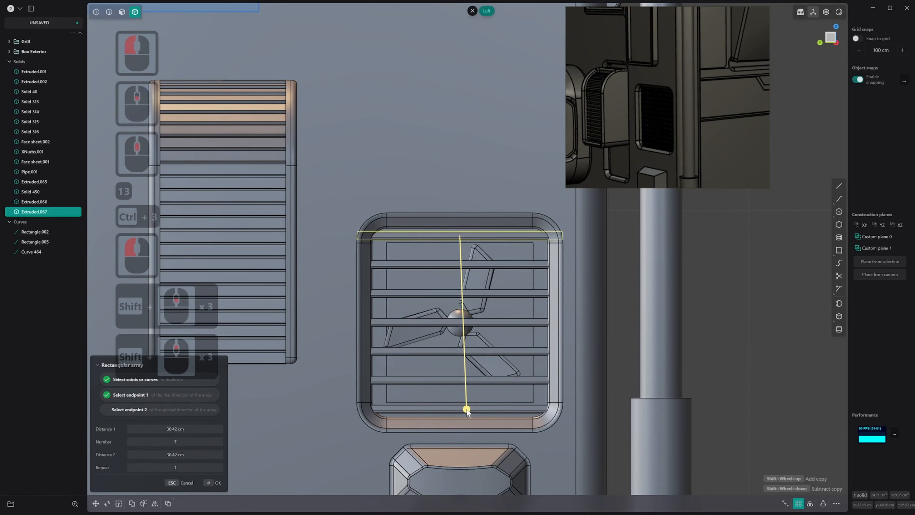
pyautogui.keyDown('shift'); pyautogui.scroll(3, 466, 409); pyautogui.keyUp('shift')
pyautogui.keyDown('shift'); pyautogui.scroll(-1, 467, 409); pyautogui.keyUp('shift')
pyautogui.moveTo(467, 409); pyautogui.dragTo(364, 410, button='middle')
pyautogui.rightClick(363, 411)
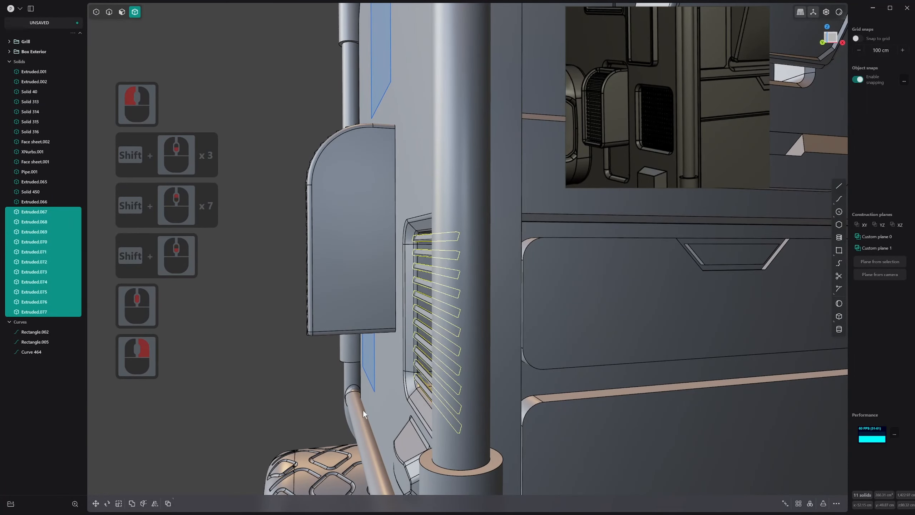
# Try to join the arrayed slats to the main vehicle body with a Boolean union
pyautogui.scroll(5, 363, 411)
pyautogui.scroll(-6, 459, 395)
pyautogui.keyDown('shift'); pyautogui.moveTo(456, 374); pyautogui.dragTo(379, 366, button='middle'); pyautogui.keyUp('shift')
pyautogui.moveTo(450, 343); pyautogui.dragTo(435, 334, button='middle')
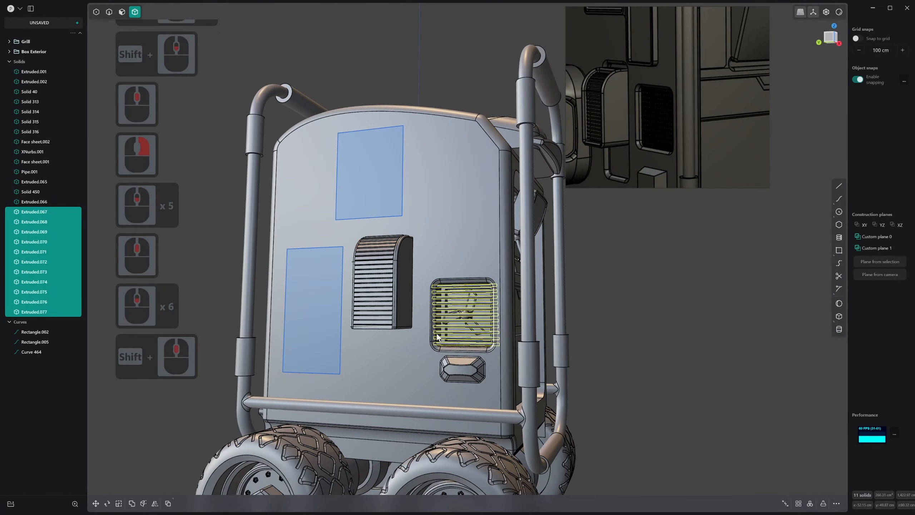
pyautogui.scroll(2, 695, 286)
pyautogui.press('q')
pyautogui.press('q')
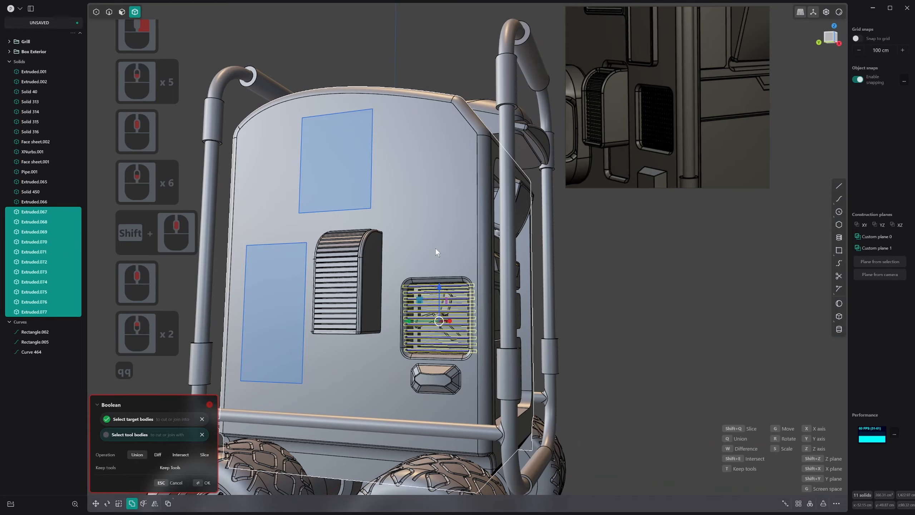
pyautogui.keyDown('shift'); pyautogui.click(436, 249); pyautogui.keyUp('shift')
pyautogui.rightClick(439, 249)
pyautogui.scroll(13, 437, 269)
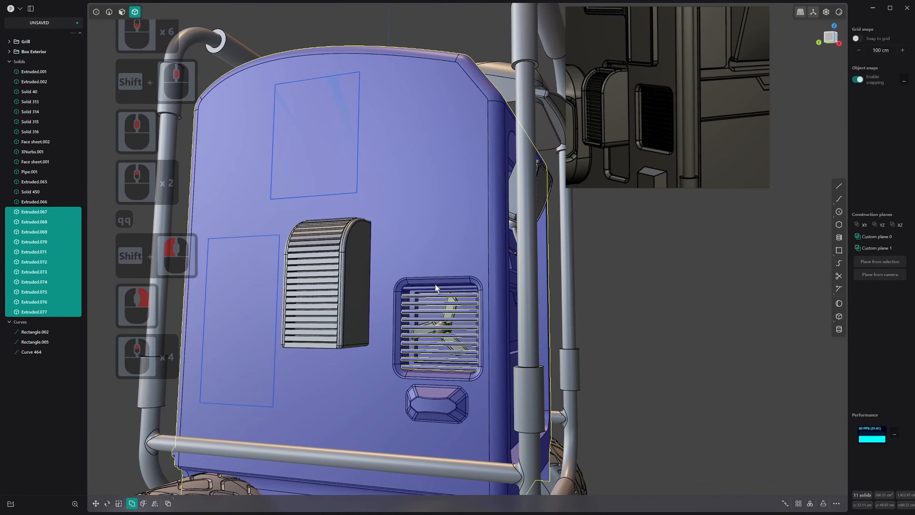
pyautogui.scroll(3, 419, 288)
pyautogui.moveTo(424, 297); pyautogui.dragTo(439, 303, button='middle')
pyautogui.scroll(-5, 439, 302)
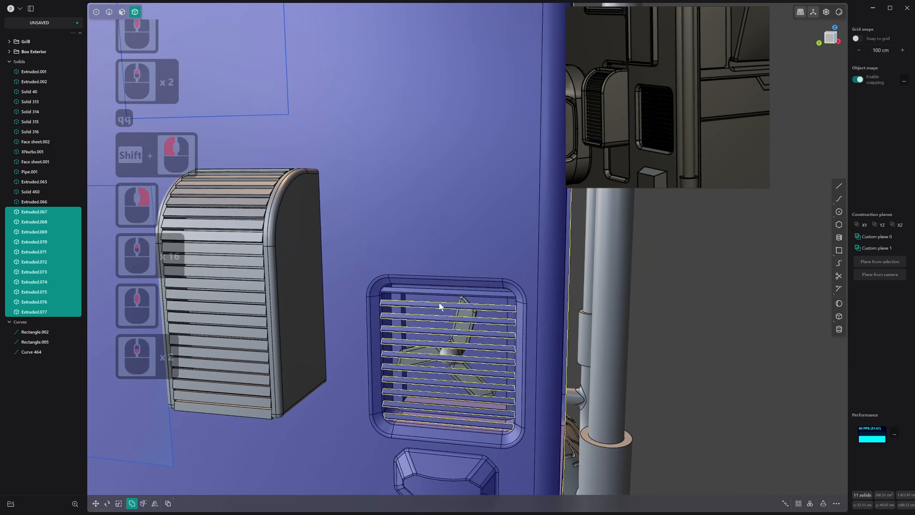
pyautogui.click(300, 247)
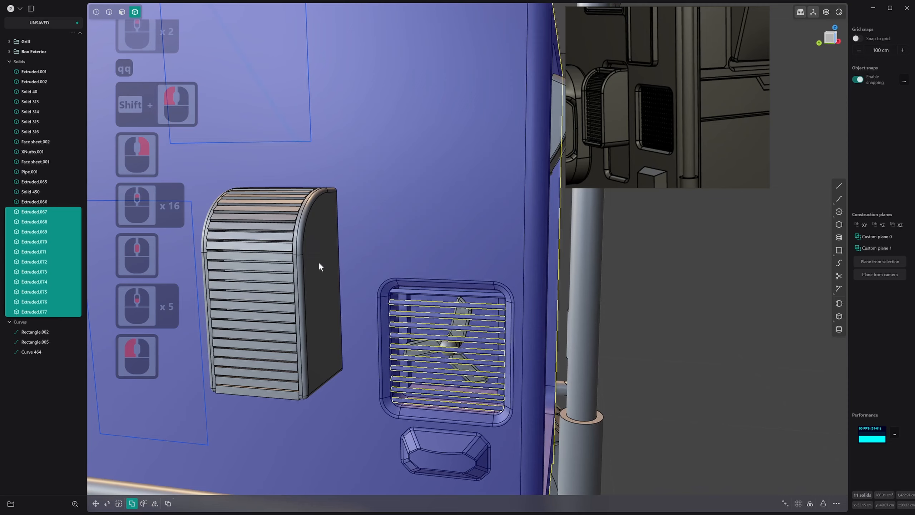
pyautogui.click(501, 253)
pyautogui.moveTo(499, 265); pyautogui.dragTo(476, 269, button='middle')
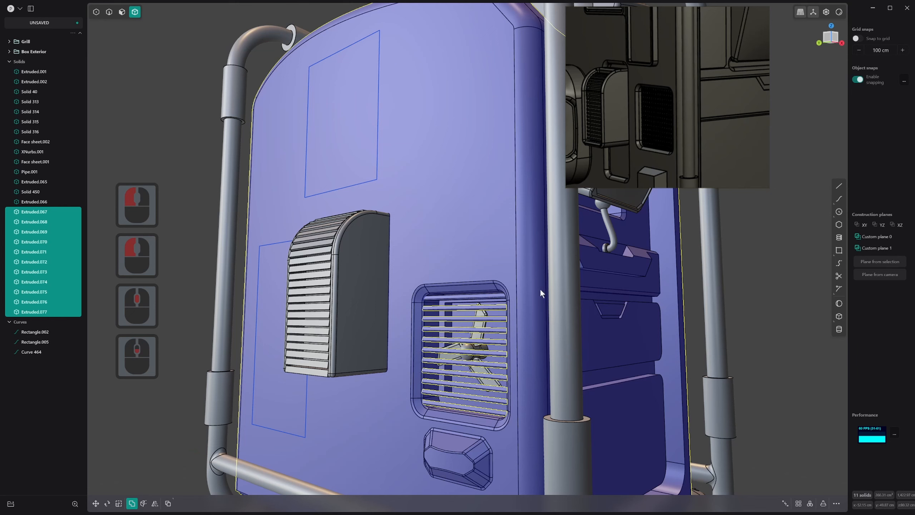
pyautogui.click(503, 251)
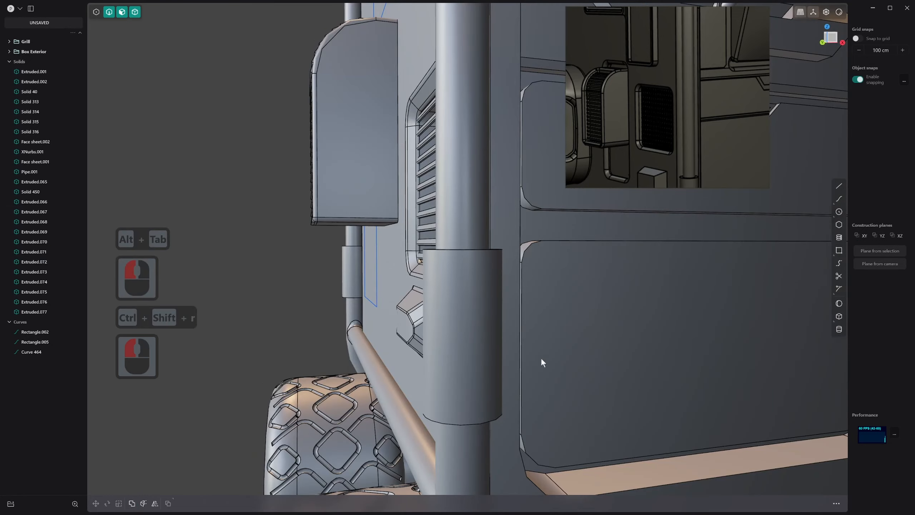
# Group all the slats covering the recess together with the fan blades and hub behind them
pyautogui.scroll(-2, 460, 286)
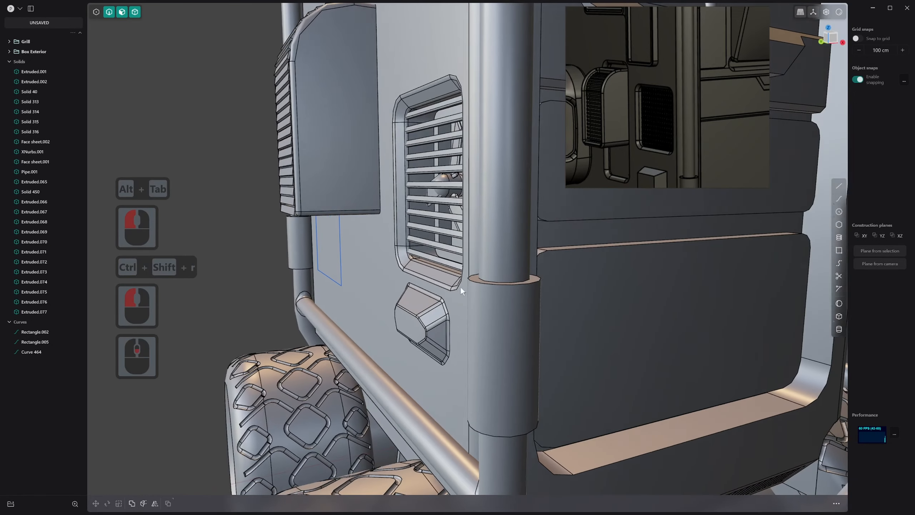
pyautogui.scroll(-3, 489, 294)
pyautogui.moveTo(460, 287); pyautogui.dragTo(471, 207, button='middle')
pyautogui.press('3')
pyautogui.press('4')
pyautogui.click(461, 133)
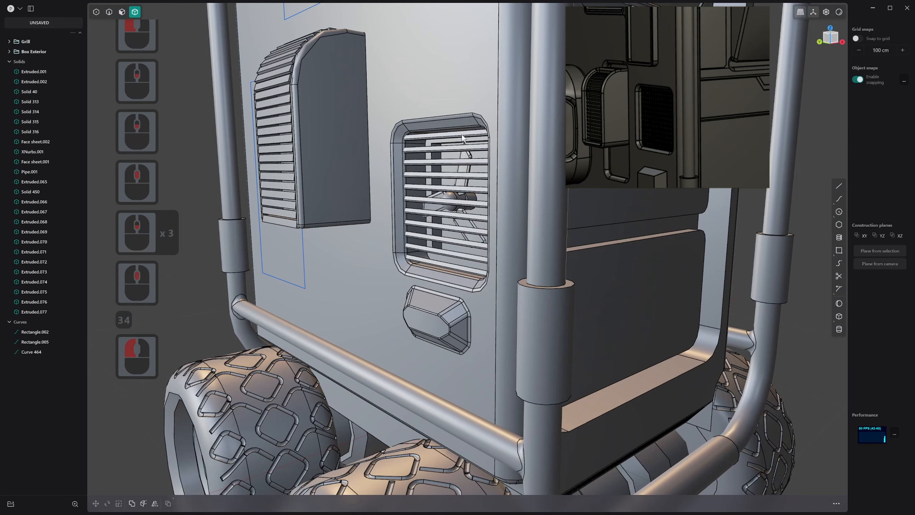
pyautogui.click(461, 136)
pyautogui.rightClick(445, 149)
pyautogui.moveTo(302, 211); pyautogui.dragTo(426, 135, button='middle')
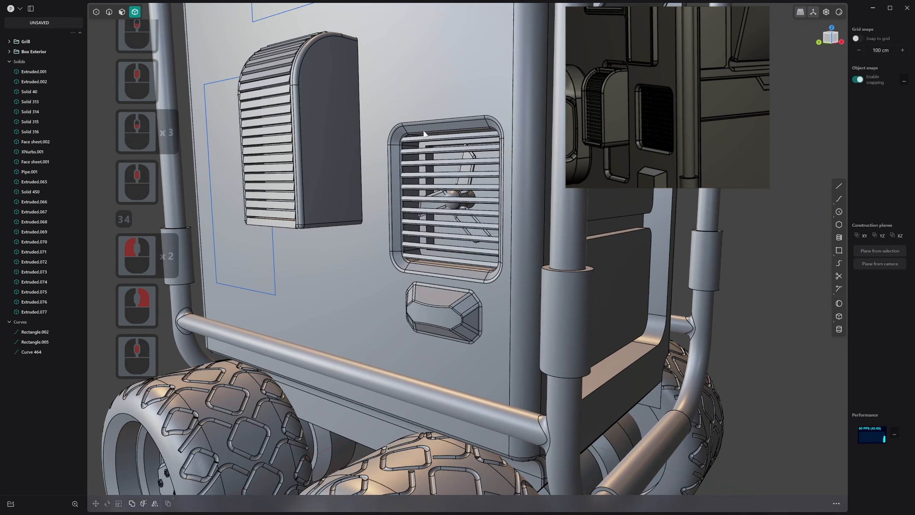
pyautogui.press('3')
pyautogui.press('4')
pyautogui.click(426, 141)
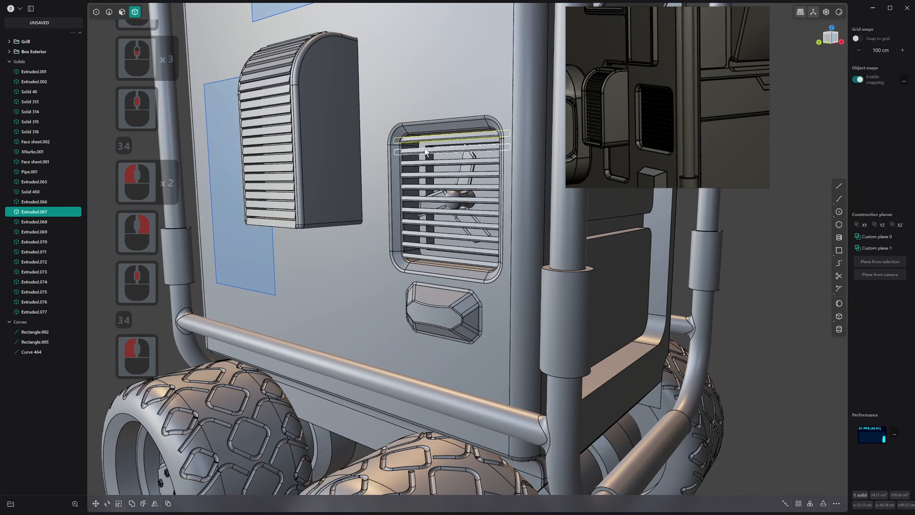
pyautogui.keyDown('shift'); pyautogui.click(425, 151); pyautogui.keyUp('shift')
pyautogui.keyDown('shift'); pyautogui.click(425, 163); pyautogui.keyUp('shift')
pyautogui.keyDown('shift'); pyautogui.click(422, 175); pyautogui.keyUp('shift')
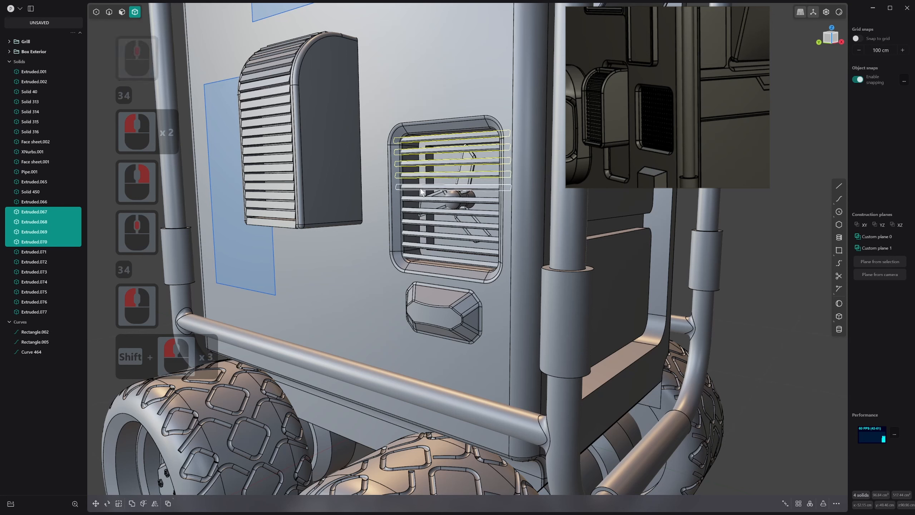
pyautogui.keyDown('shift'); pyautogui.click(420, 187); pyautogui.keyUp('shift')
pyautogui.keyDown('shift'); pyautogui.click(420, 199); pyautogui.keyUp('shift')
pyautogui.keyDown('shift'); pyautogui.click(420, 211); pyautogui.keyUp('shift')
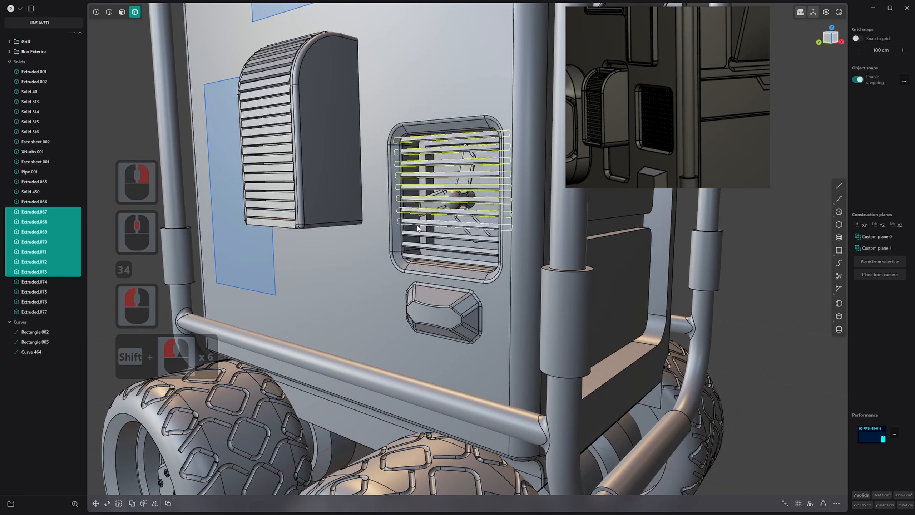
pyautogui.keyDown('shift'); pyautogui.click(419, 223); pyautogui.keyUp('shift')
pyautogui.keyDown('shift'); pyautogui.click(420, 235); pyautogui.keyUp('shift')
pyautogui.keyDown('shift'); pyautogui.click(421, 246); pyautogui.keyUp('shift')
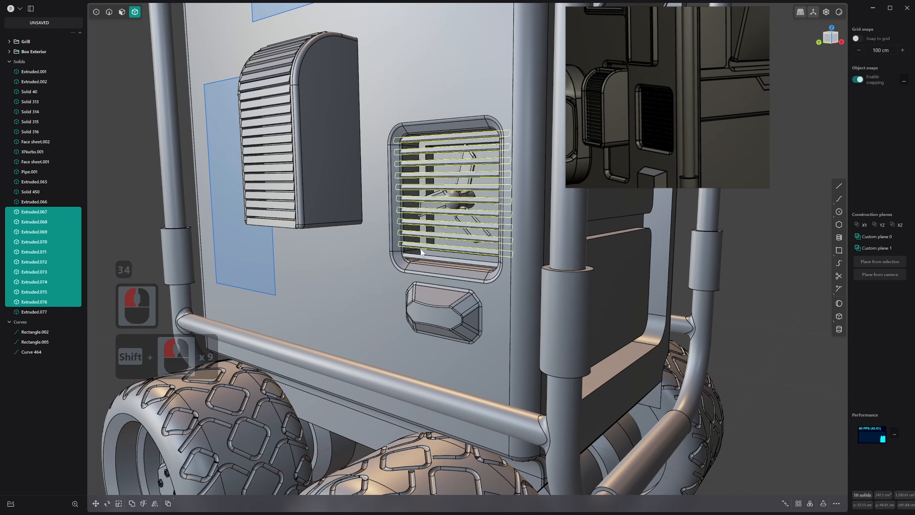
pyautogui.keyDown('shift'); pyautogui.click(455, 200); pyautogui.keyUp('shift')
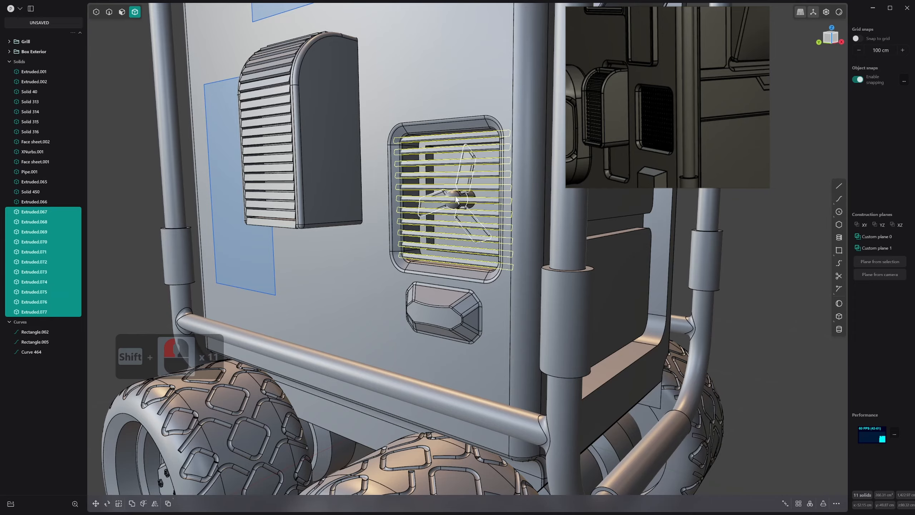
pyautogui.keyDown('shift'); pyautogui.click(476, 198); pyautogui.keyUp('shift')
pyautogui.scroll(-4, 478, 201)
pyautogui.scroll(1, 476, 209)
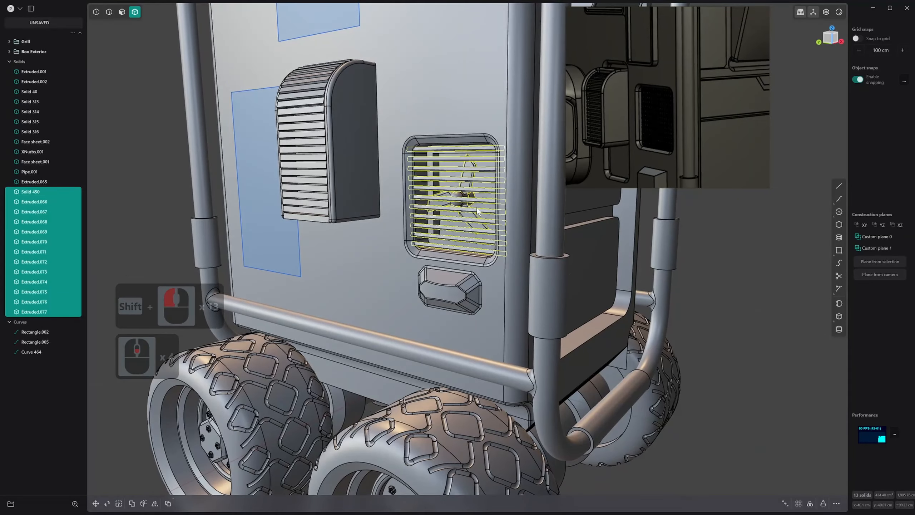
pyautogui.hotkey('ctrl', 'g')
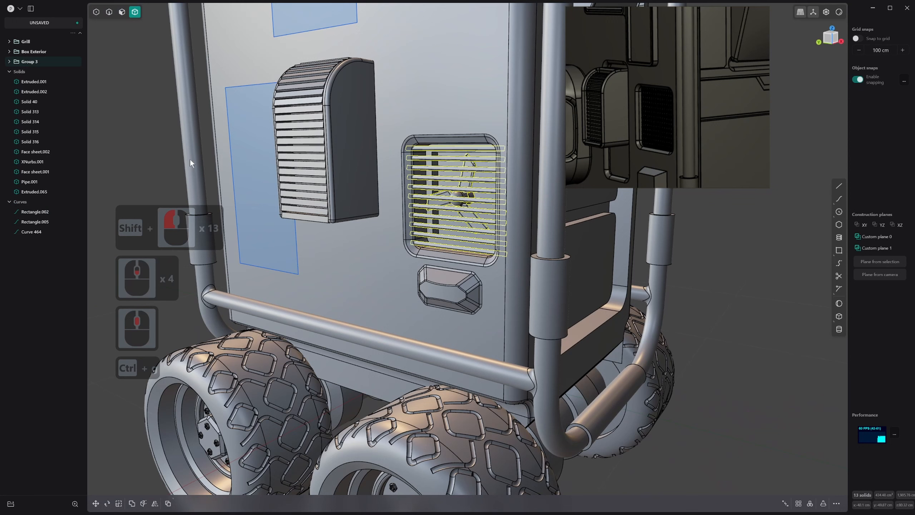
# Rename the new group as Side Fan
pyautogui.doubleClick(40, 61)
pyautogui.write('Side Fan')
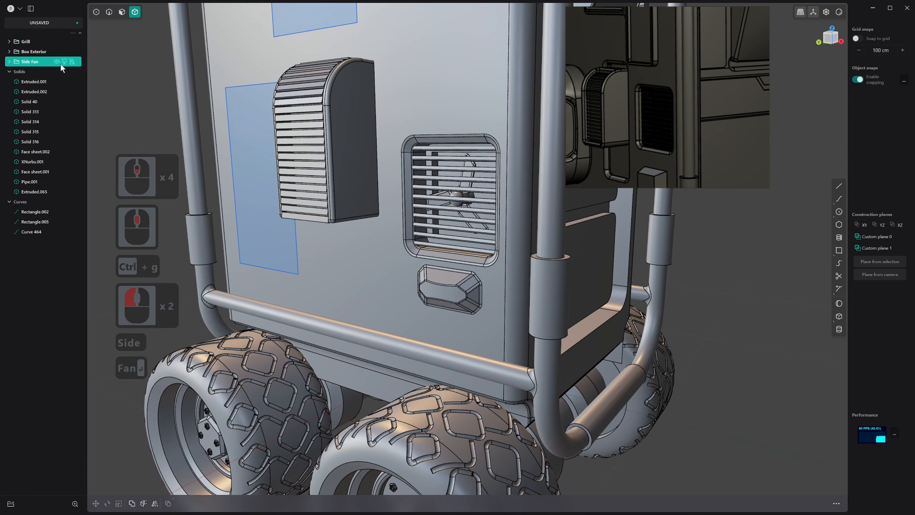
pyautogui.press('Return')
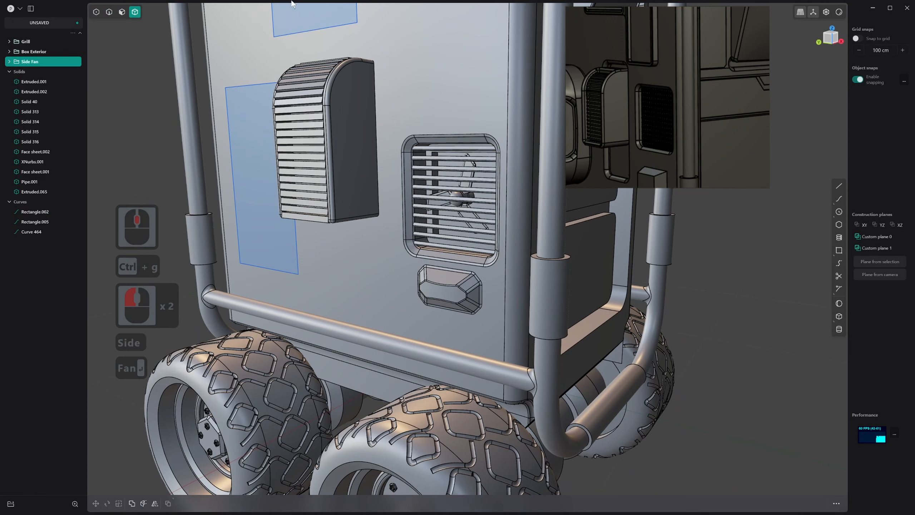
# Examine the whole vehicle from several sides, including the slatted fan recess and the surrounding side panel
pyautogui.scroll(-13, 508, 241)
pyautogui.click(718, 261)
pyautogui.scroll(-1, 661, 244)
pyautogui.moveTo(718, 261); pyautogui.dragTo(577, 300, button='middle')
pyautogui.moveTo(327, 313); pyautogui.dragTo(525, 316, button='middle')
pyautogui.scroll(2, 565, 316)
pyautogui.scroll(-1, 558, 334)
pyautogui.scroll(2, 528, 342)
pyautogui.scroll(1, 496, 366)
pyautogui.keyDown('shift'); pyautogui.moveTo(568, 393); pyautogui.dragTo(603, 388, button='middle'); pyautogui.keyUp('shift')
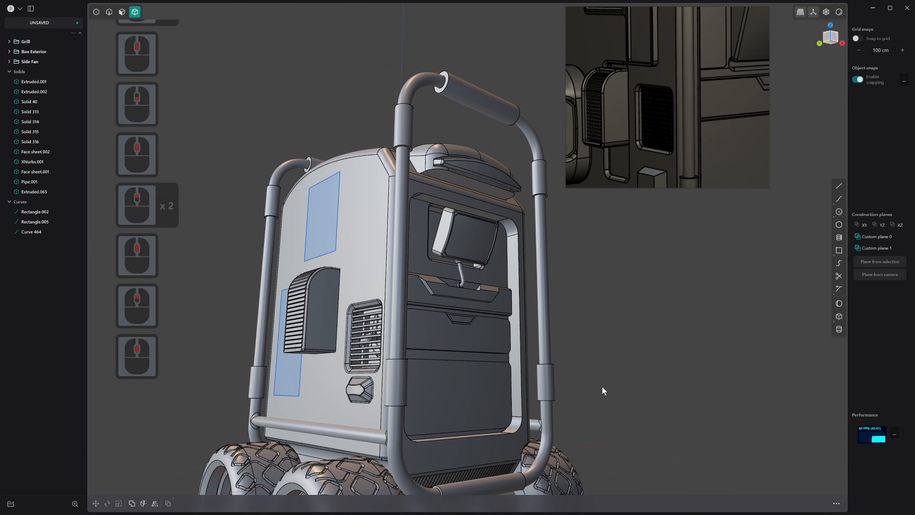
pyautogui.press('capslock')
pyautogui.keyDown('shift'); pyautogui.moveTo(494, 319); pyautogui.dragTo(620, 380, button='middle'); pyautogui.keyUp('shift')
pyautogui.press('capslock')
pyautogui.press('capslock')
pyautogui.click(619, 342)
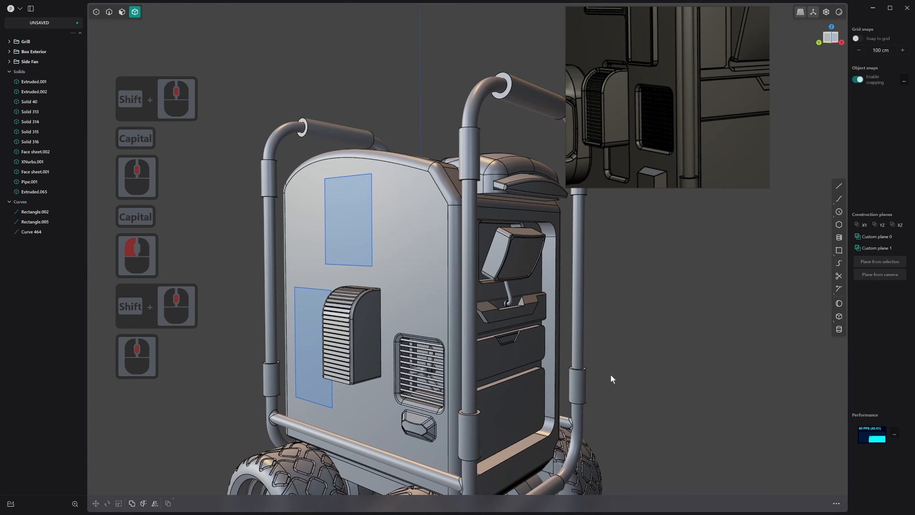
pyautogui.click(432, 358)
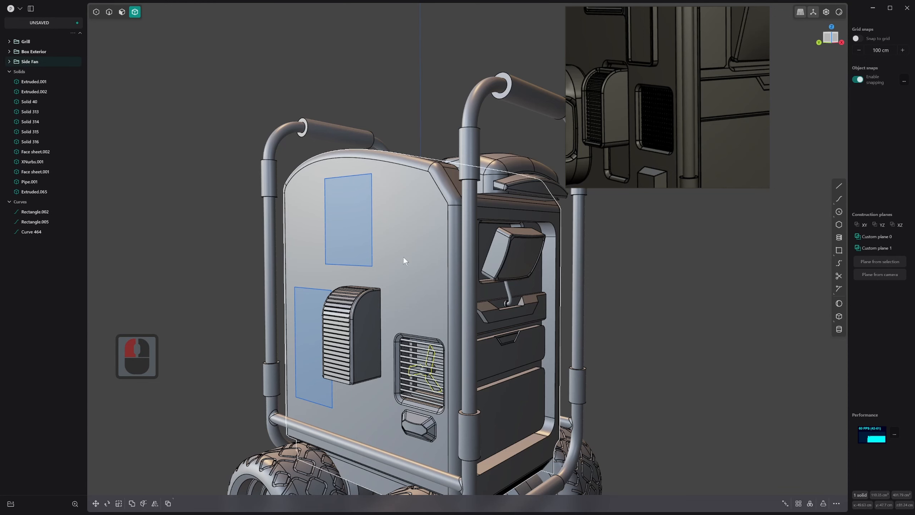
pyautogui.scroll(-8, 502, 361)
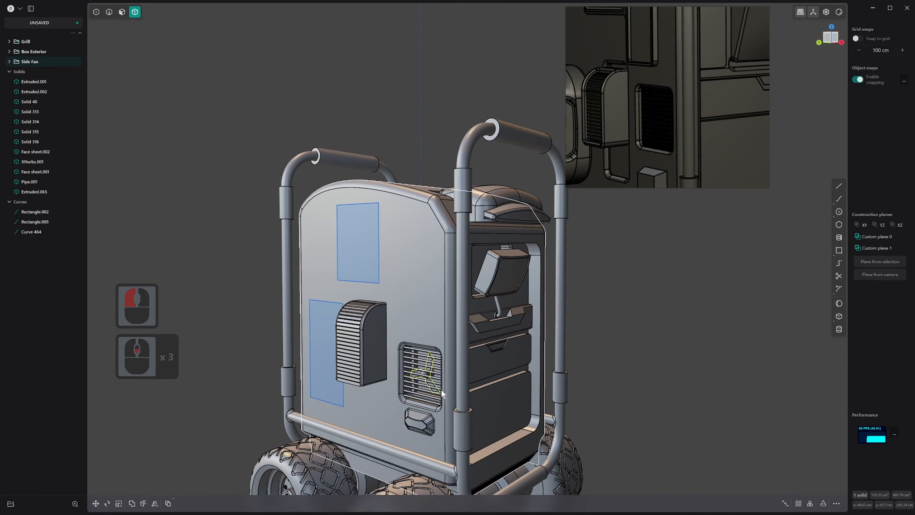
# Examine the upper part of the side panel in the reference image, comparing it with the modelled side
pyautogui.keyDown('shift'); pyautogui.moveTo(478, 355); pyautogui.dragTo(481, 325, button='middle'); pyautogui.keyUp('shift')
pyautogui.scroll(-12, 733, 162)
pyautogui.keyDown('shift'); pyautogui.middleClick(696, 153); pyautogui.keyUp('shift')
pyautogui.moveTo(337, 215); pyautogui.dragTo(393, 259, button='middle')
pyautogui.scroll(5, 682, 112)
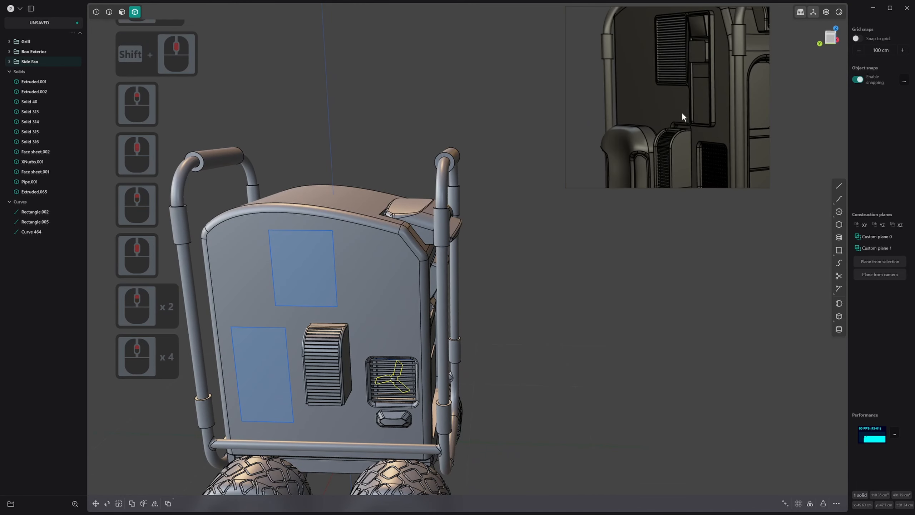
pyautogui.moveTo(687, 103); pyautogui.dragTo(685, 100, button='middle')
pyautogui.scroll(-1, 684, 101)
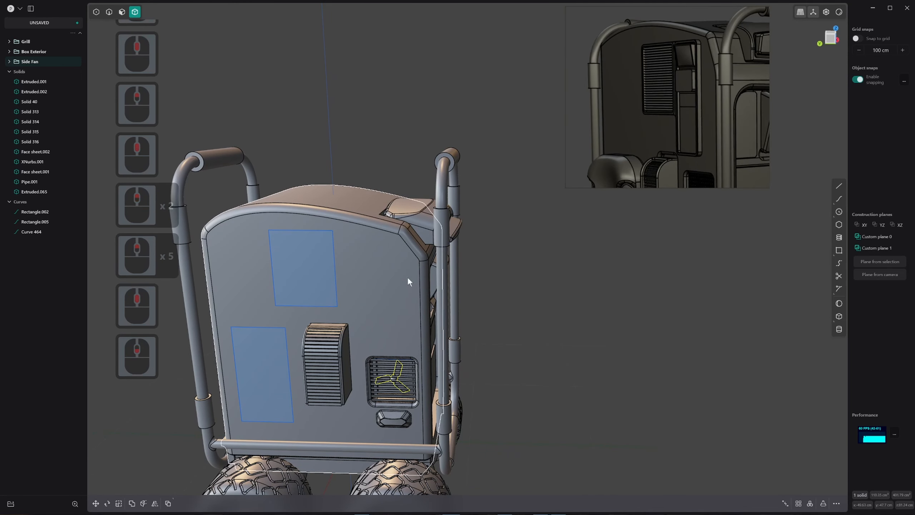
# In the left view, draw a tall narrow rectangle on the side panel above the fan recess
pyautogui.moveTo(408, 276); pyautogui.dragTo(423, 254, button='middle')
pyautogui.click(839, 250)
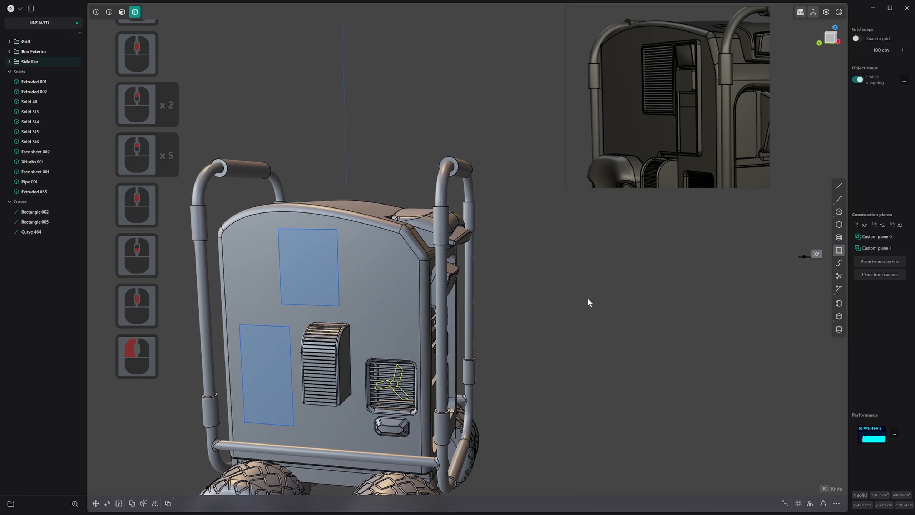
pyautogui.hotkey('ctrl', '3')
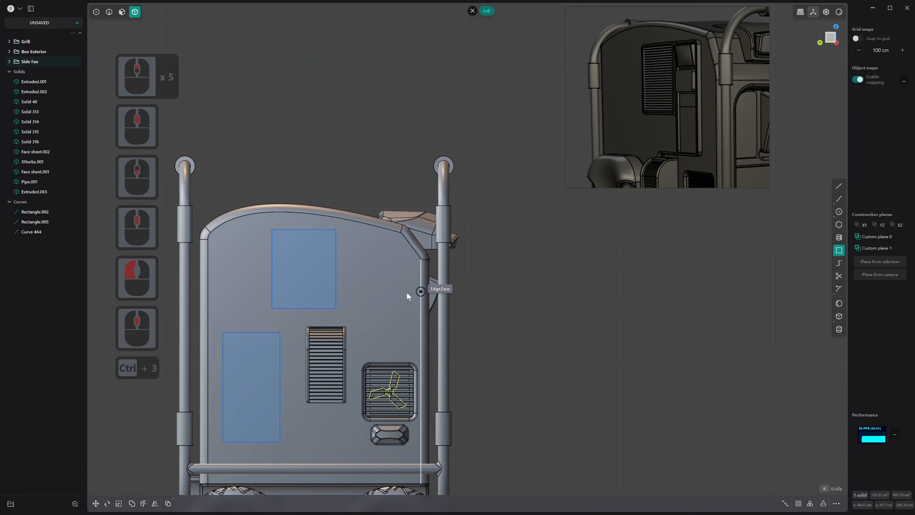
pyautogui.click(382, 258)
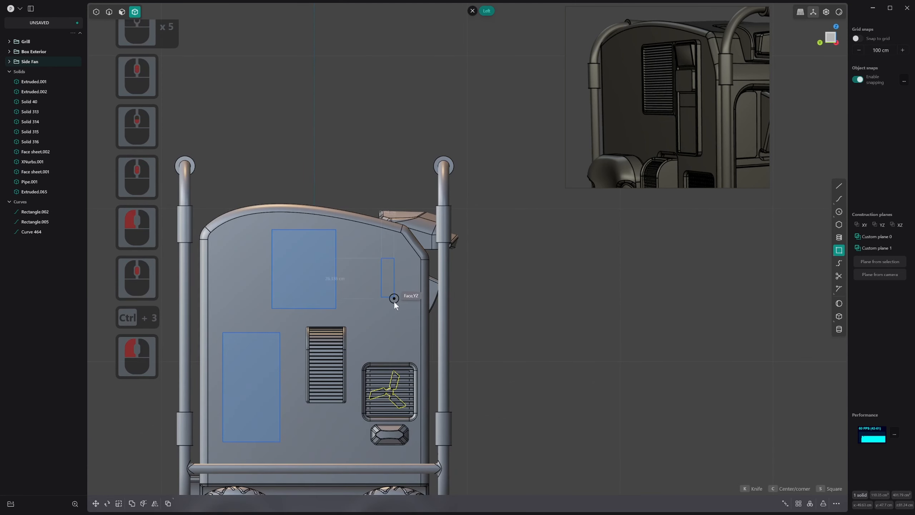
pyautogui.click(413, 350)
pyautogui.rightClick(412, 350)
# Move the tall rectangle up and slightly toward the middle of the side panel
pyautogui.press('g')
pyautogui.press('g')
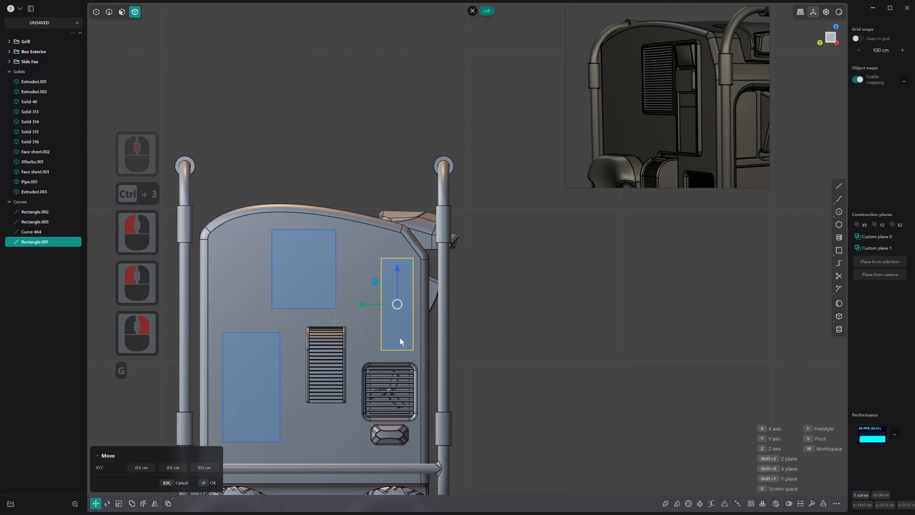
pyautogui.click(385, 320)
pyautogui.rightClick(385, 320)
# Delete the wide rectangle from the upper part of the side panel
pyautogui.press('2')
pyautogui.click(333, 235)
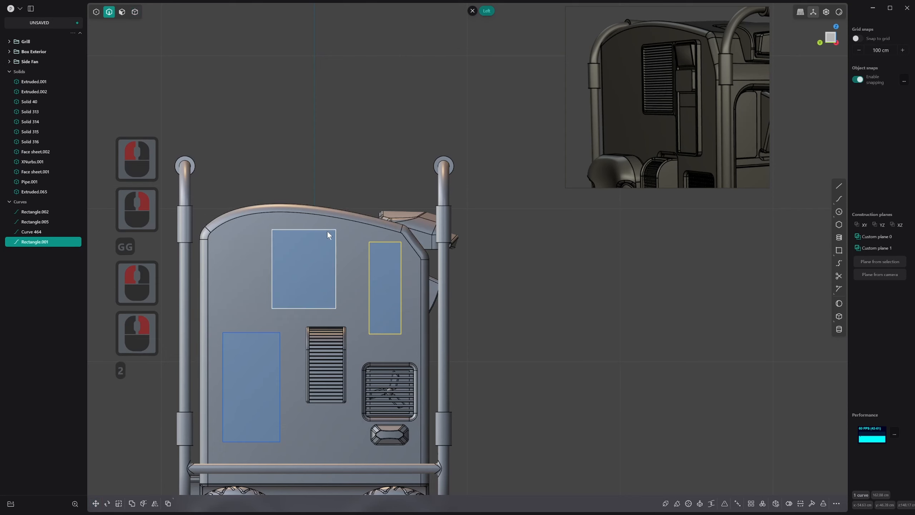
pyautogui.press('x')
# Duplicate the tall narrow rectangle and move the copy about 48 cm horizontally across the side panel
pyautogui.click(368, 258)
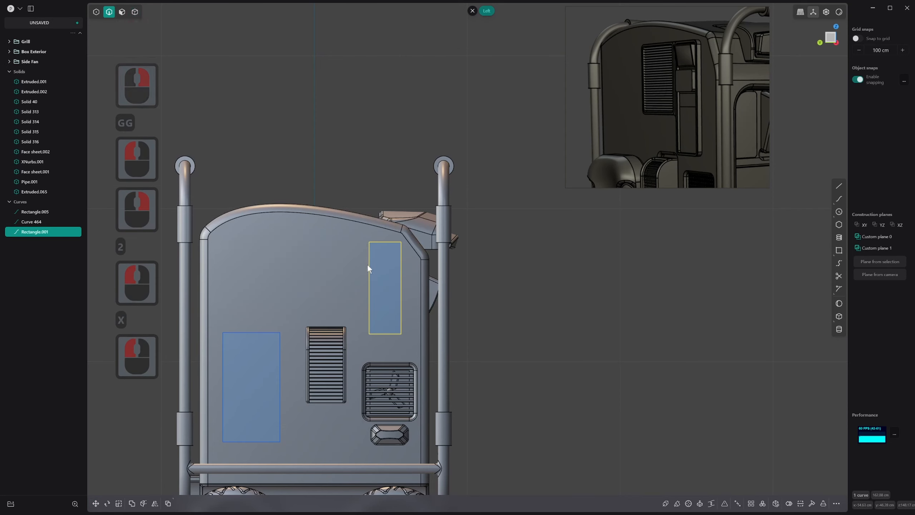
pyautogui.press('d')
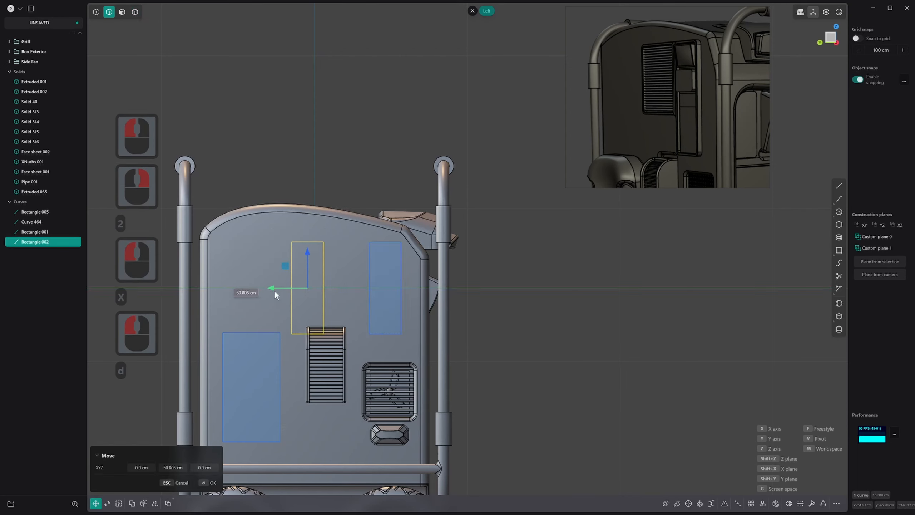
pyautogui.click(281, 293)
pyautogui.press('1')
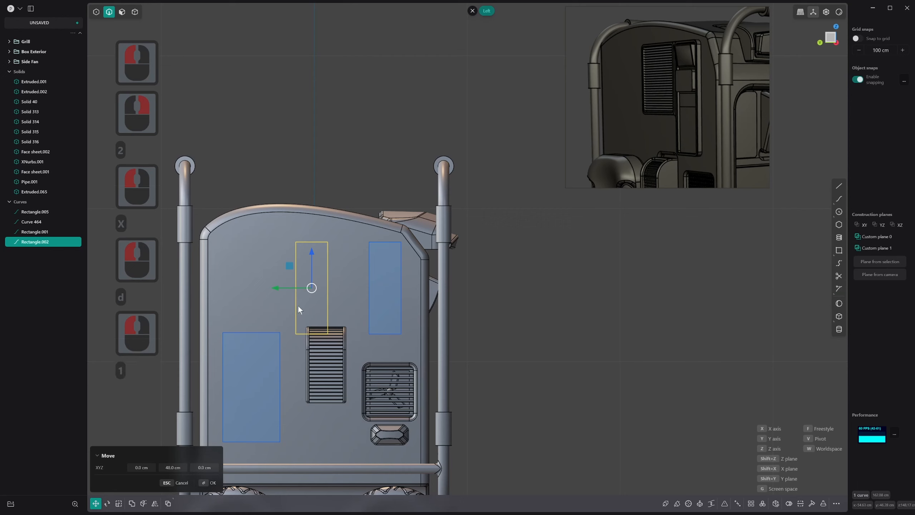
pyautogui.click(319, 324)
pyautogui.rightClick(307, 318)
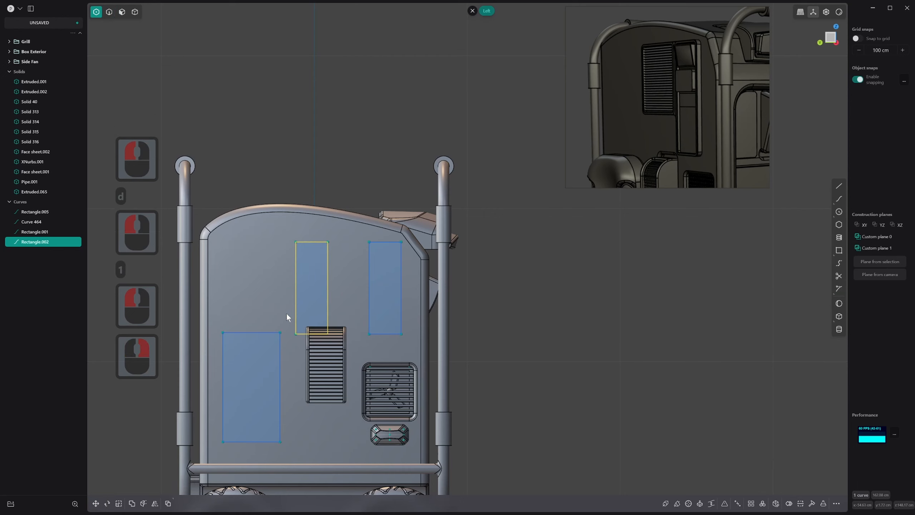
# Shorten the copied rectangle by raising its two bottom corner points above the curved louvre
pyautogui.click(333, 338)
pyautogui.press('g')
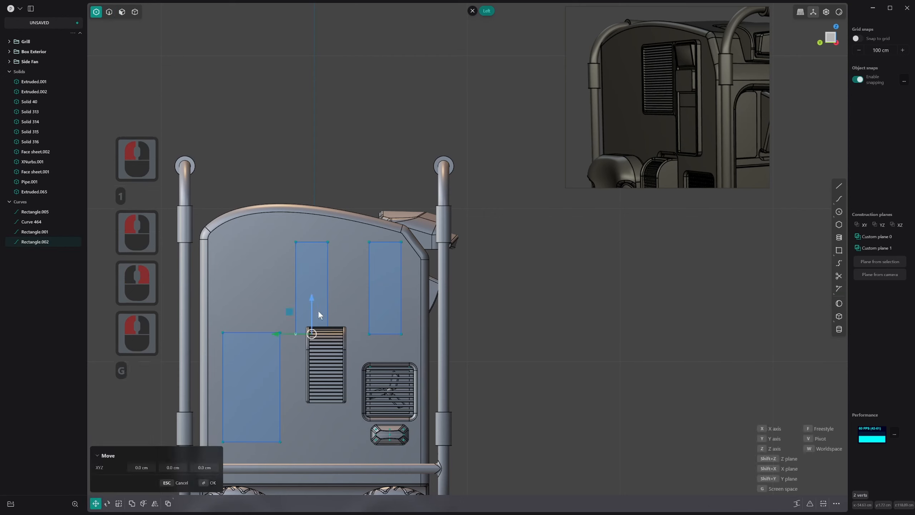
pyautogui.moveTo(315, 274); pyautogui.dragTo(314, 275)
pyautogui.rightClick(315, 272)
pyautogui.press('2')
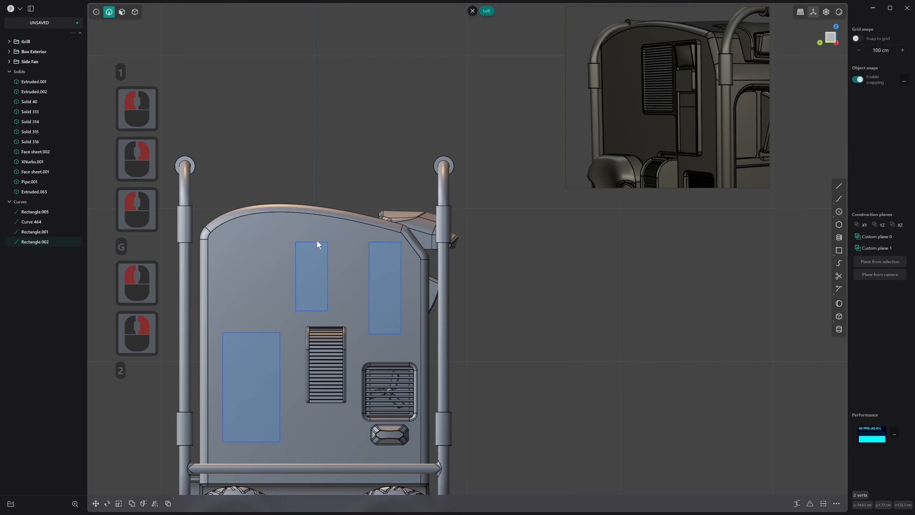
# Widen the shortened rectangle by scaling it about 2.04 times along the Y axis
pyautogui.click(317, 242)
pyautogui.rightClick(318, 245)
pyautogui.click(319, 243)
pyautogui.press('s')
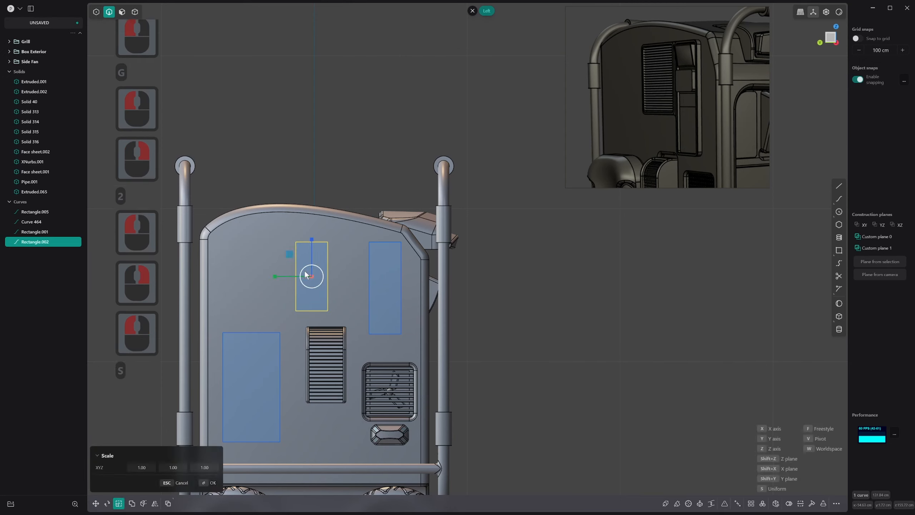
pyautogui.click(232, 277)
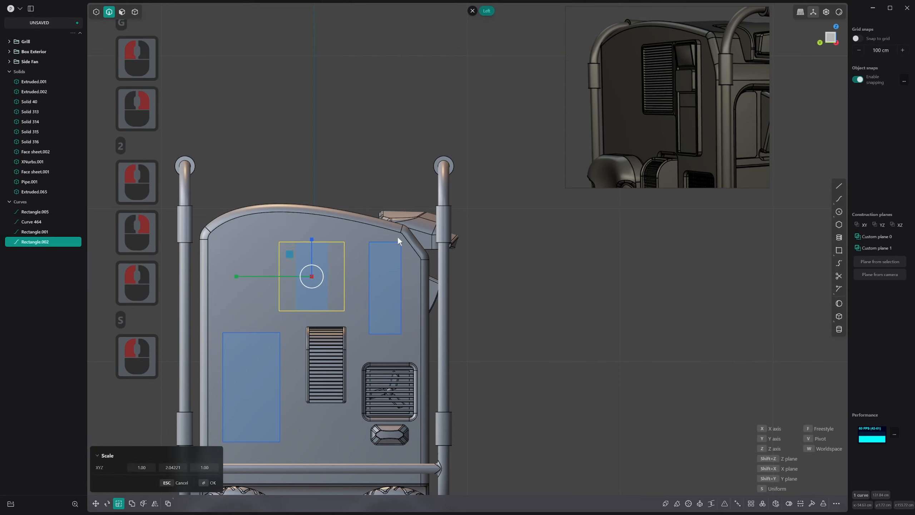
pyautogui.rightClick(405, 246)
# Move the tall narrow rectangle slightly along the Y axis toward the widened rectangle
pyautogui.press('2')
pyautogui.click(390, 243)
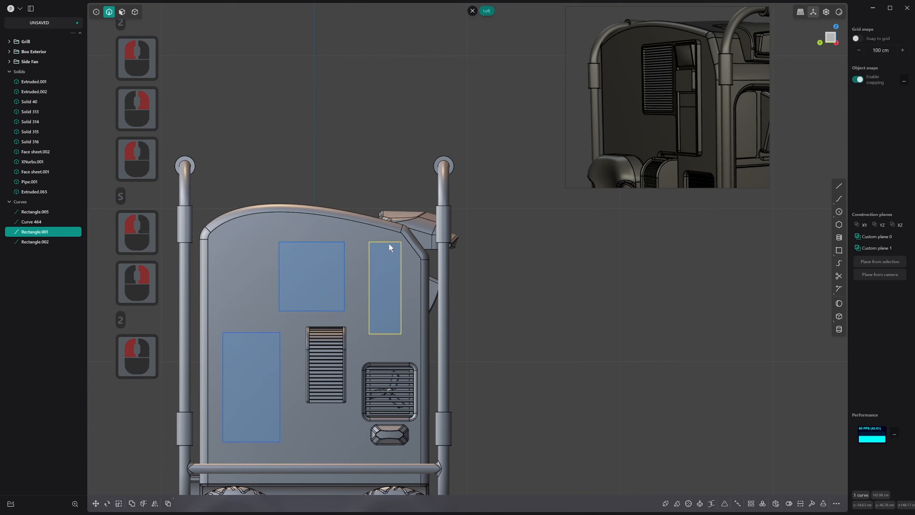
pyautogui.press('g')
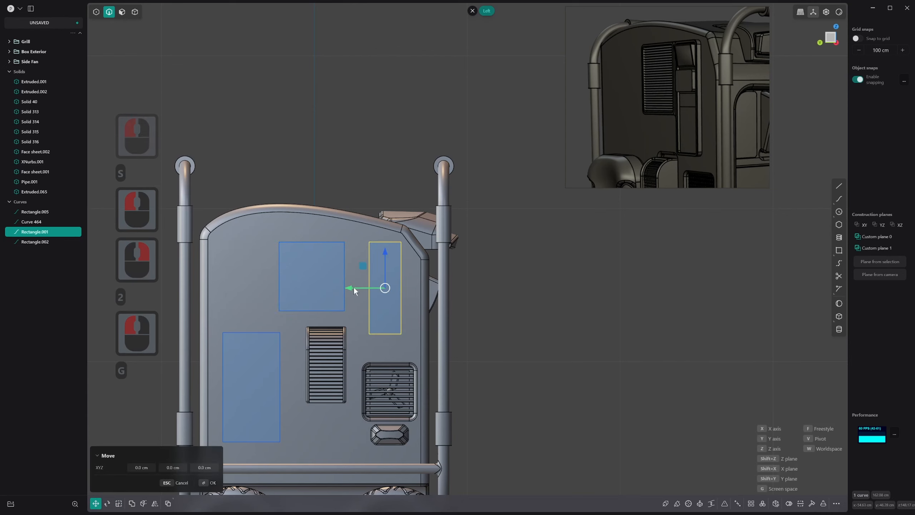
pyautogui.moveTo(354, 288); pyautogui.dragTo(347, 288)
pyautogui.rightClick(347, 288)
pyautogui.scroll(1, 392, 260)
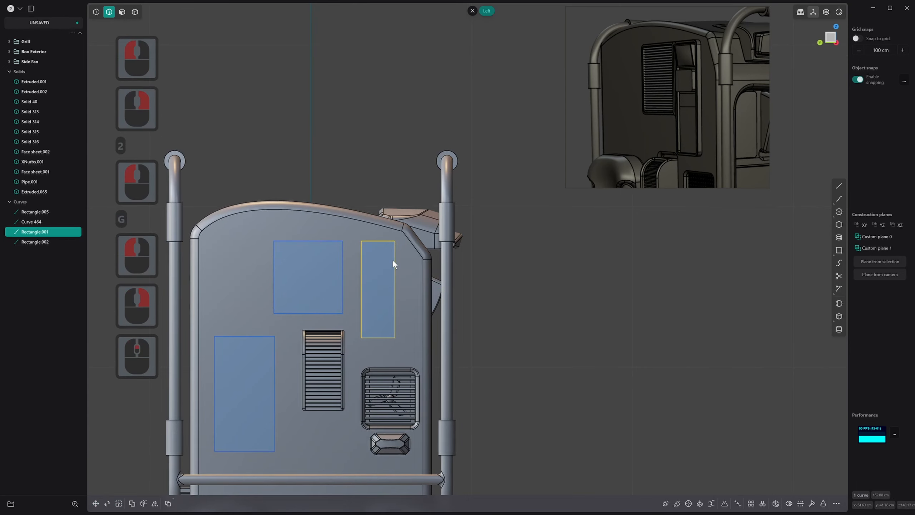
pyautogui.scroll(1, 382, 285)
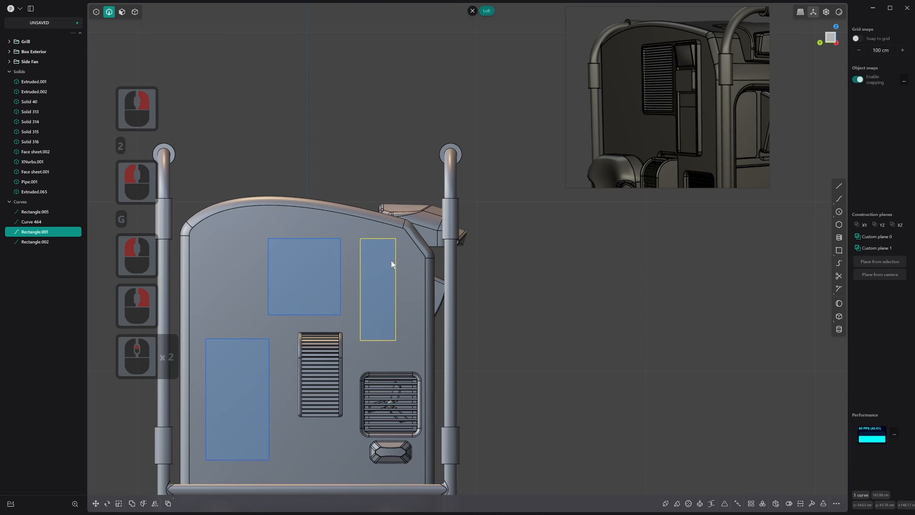
pyautogui.moveTo(392, 262); pyautogui.dragTo(367, 286, button='middle')
pyautogui.press('3')
pyautogui.click(388, 254)
pyautogui.press('e')
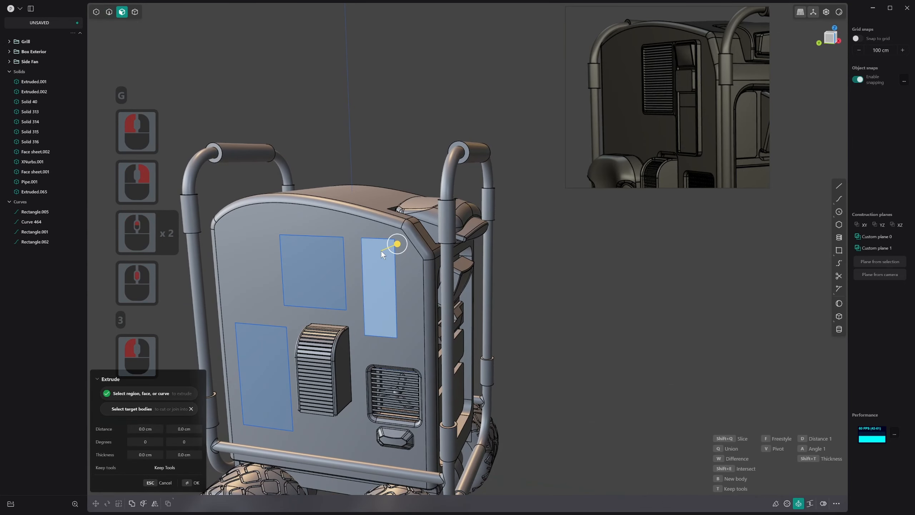
# Round all the corners of the two upper side-panel rectangles with a small fillet
pyautogui.press('1')
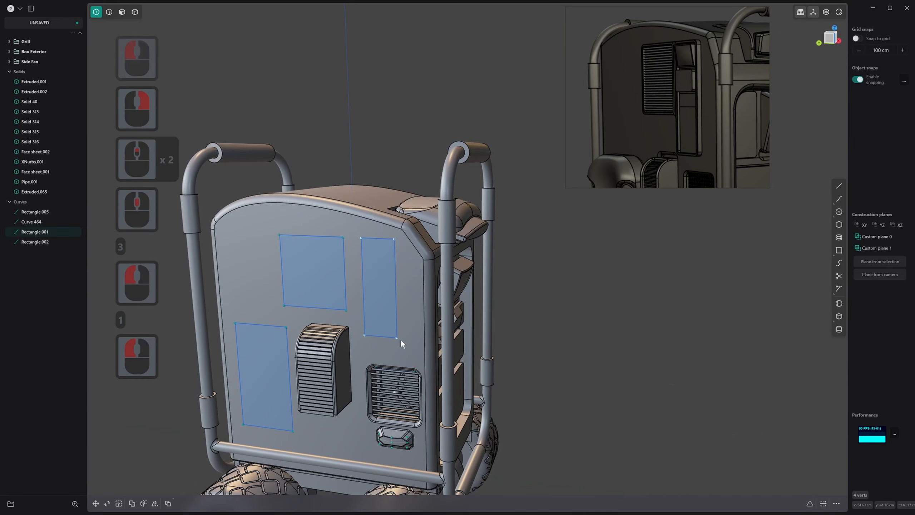
pyautogui.click(396, 321)
pyautogui.press('b')
pyautogui.moveTo(263, 226); pyautogui.dragTo(345, 226, button='middle')
pyautogui.press('Escape')
pyautogui.keyDown('shift'); pyautogui.click(377, 316); pyautogui.keyUp('shift')
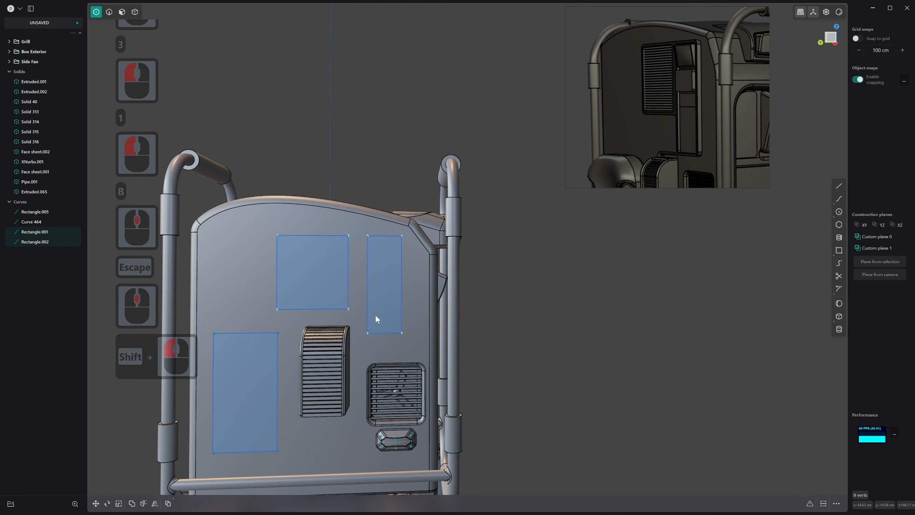
pyautogui.press('b')
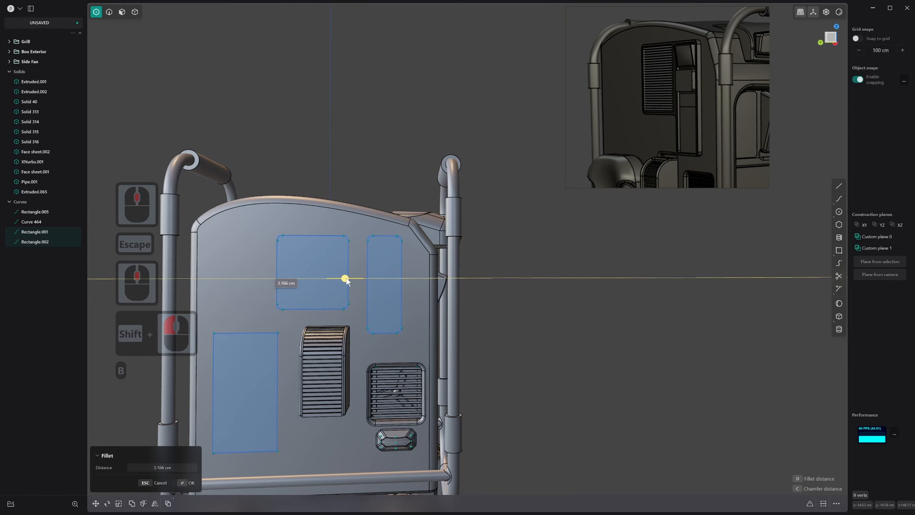
pyautogui.click(348, 277)
pyautogui.rightClick(385, 256)
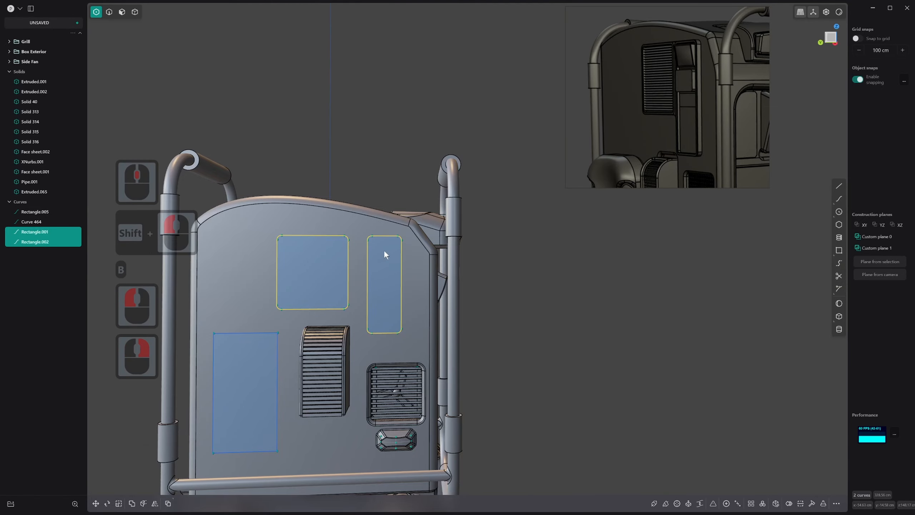
# Extrude the tall rounded rectangle about 4.4 cm outward from the side panel
pyautogui.moveTo(383, 250); pyautogui.dragTo(416, 252, button='middle')
pyautogui.scroll(8, 417, 252)
pyautogui.scroll(13, 415, 253)
pyautogui.press('3')
pyautogui.click(355, 228)
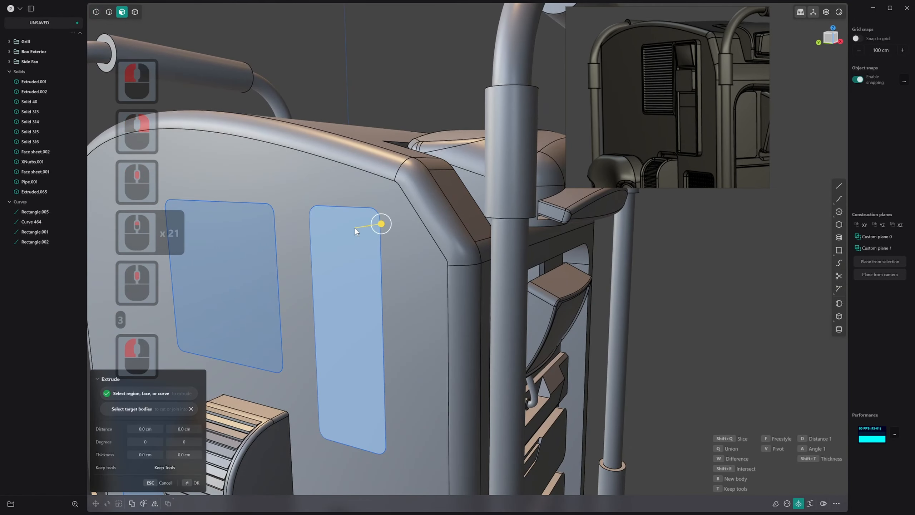
pyautogui.moveTo(379, 225); pyautogui.dragTo(369, 229)
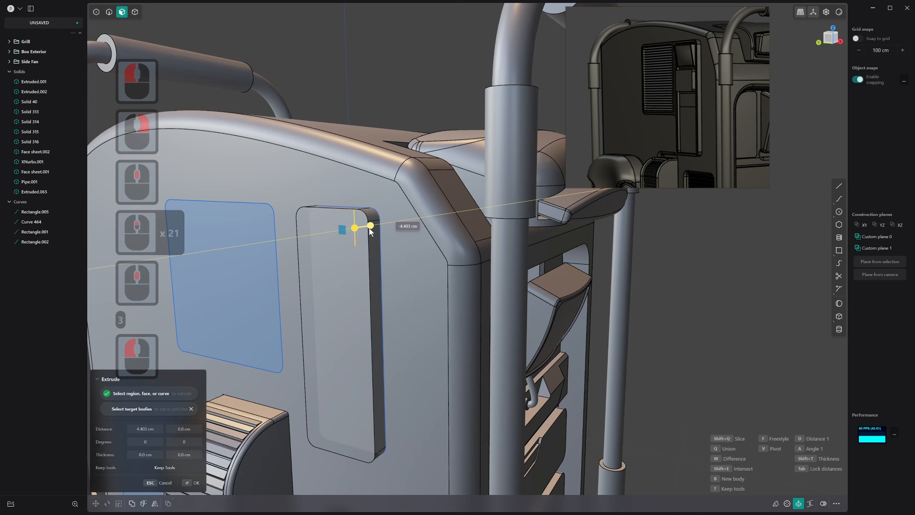
pyautogui.rightClick(369, 230)
# Inset the tall plate's front face to leave a thin rim, and push the inner face back to form a recess
pyautogui.click(356, 232)
pyautogui.press('o')
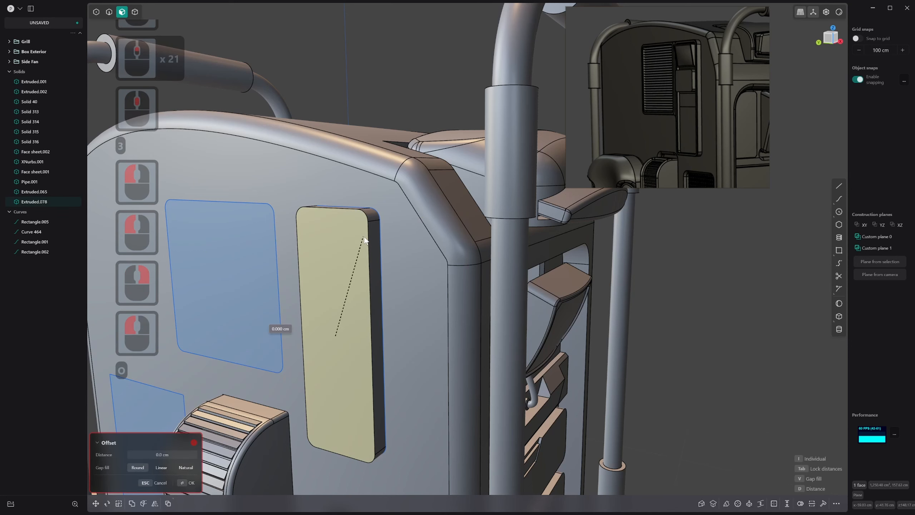
pyautogui.click(360, 236)
pyautogui.rightClick(359, 234)
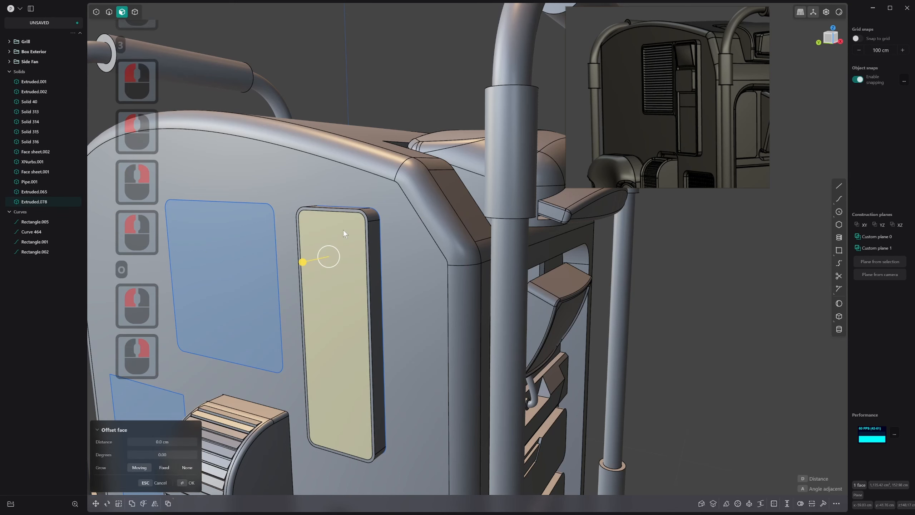
pyautogui.click(342, 231)
pyautogui.moveTo(317, 235); pyautogui.dragTo(325, 236)
pyautogui.rightClick(327, 236)
# Divide the recessed face of the tall plate into three equal stacked sections with two horizontal cuts
pyautogui.moveTo(333, 235); pyautogui.dragTo(375, 240, button='middle')
pyautogui.keyDown('shift'); pyautogui.moveTo(334, 284); pyautogui.dragTo(359, 237, button='middle'); pyautogui.keyUp('shift')
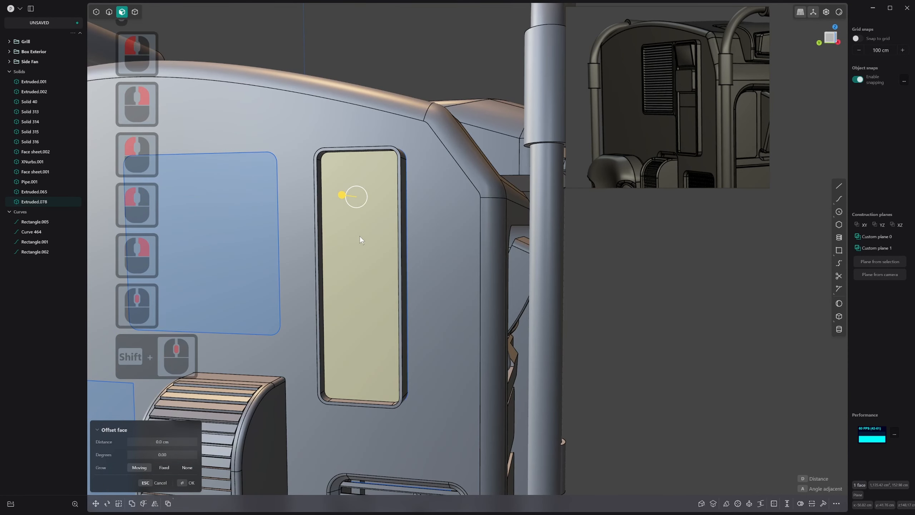
pyautogui.hotkey('ctrl', 'r')
pyautogui.keyDown('shift'); pyautogui.scroll(1, 361, 276); pyautogui.keyUp('shift')
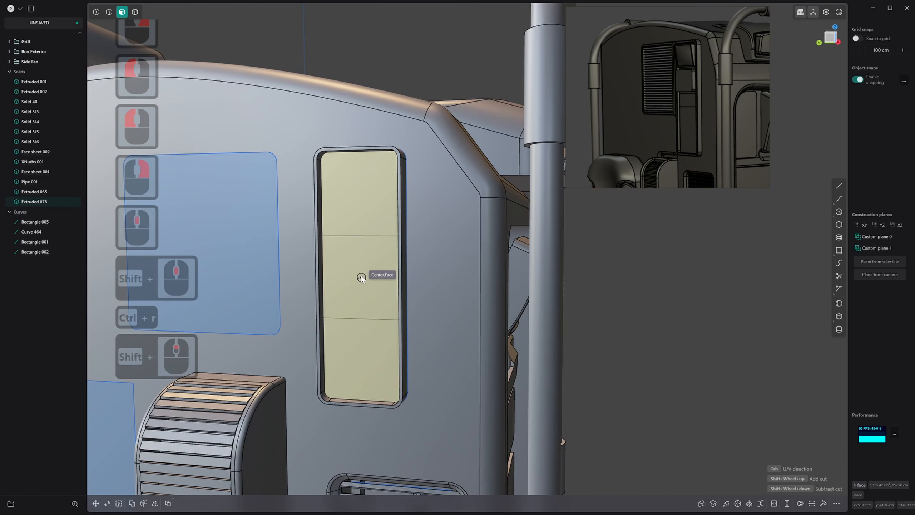
pyautogui.keyDown('shift'); pyautogui.click(361, 275); pyautogui.keyUp('shift')
pyautogui.keyDown('shift'); pyautogui.rightClick(361, 275); pyautogui.keyUp('shift')
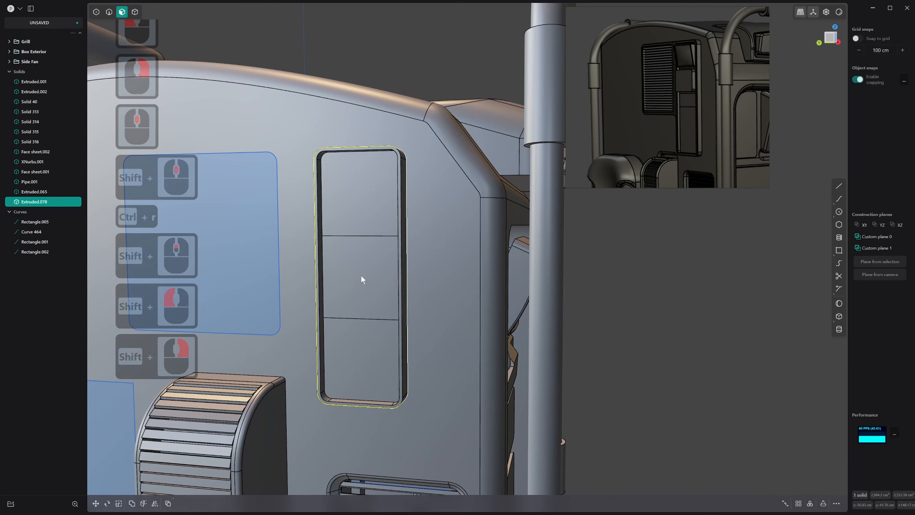
# Try to push the top section of the recessed face further inward
pyautogui.scroll(-3, 361, 275)
pyautogui.moveTo(361, 275); pyautogui.dragTo(356, 315, button='middle')
pyautogui.scroll(1, 363, 221)
pyautogui.click(368, 210)
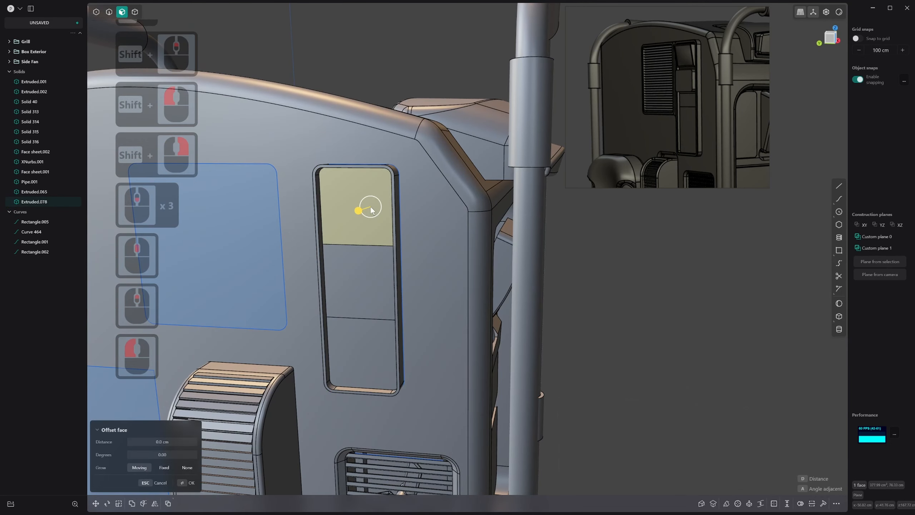
pyautogui.press('3')
pyautogui.click(357, 213)
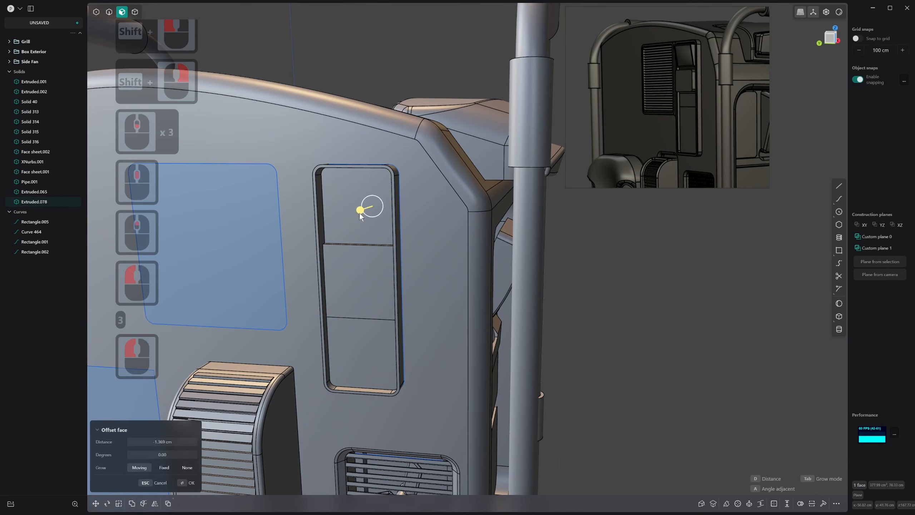
pyautogui.hotkey('ctrl', 'z')
# Inset the recess's top section slightly and pull the inner face outward into a block protruding beyond the rim
pyautogui.press('o')
pyautogui.click(373, 212)
pyautogui.rightClick(373, 211)
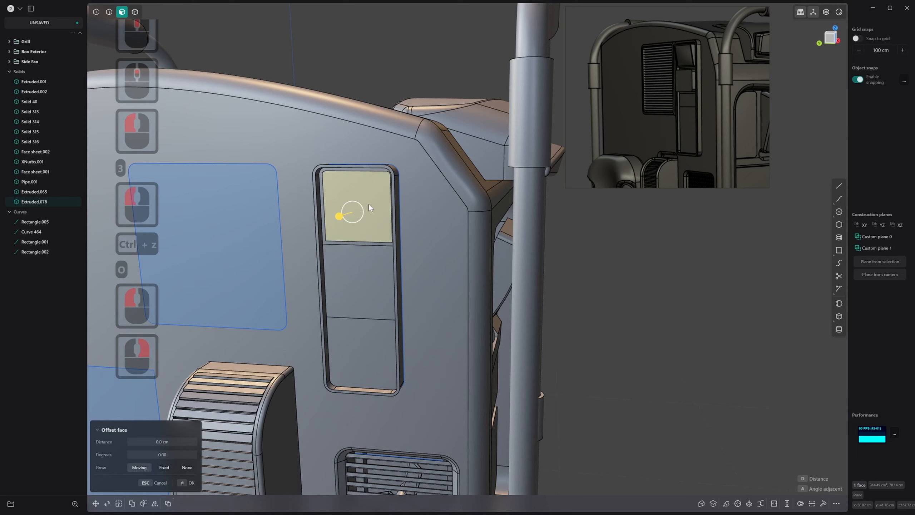
pyautogui.moveTo(353, 212); pyautogui.dragTo(342, 214)
pyautogui.moveTo(361, 210); pyautogui.dragTo(352, 217, button='right')
pyautogui.scroll(1, 352, 218)
# Round the protruding block's corner edges with a small fillet
pyautogui.press('2')
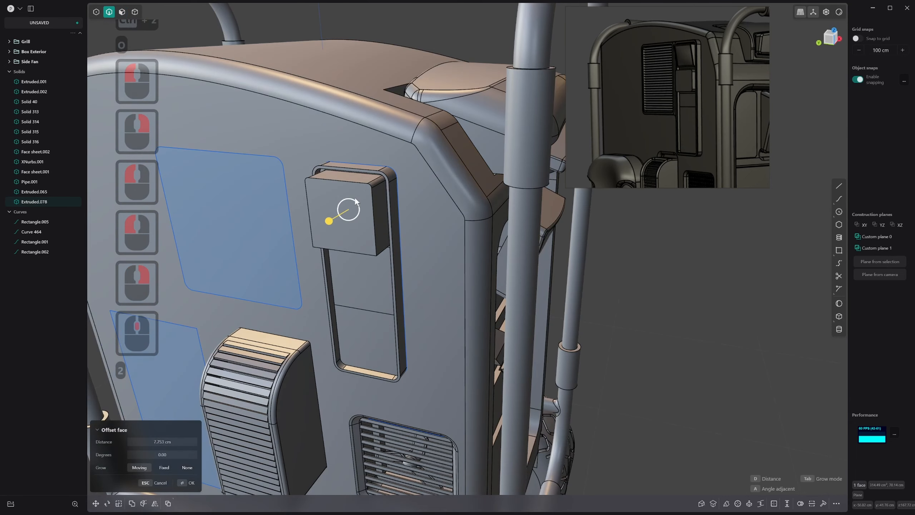
pyautogui.moveTo(355, 202); pyautogui.dragTo(351, 196)
pyautogui.press('3')
pyautogui.moveTo(368, 228); pyautogui.dragTo(367, 206, button='middle')
pyautogui.press('2')
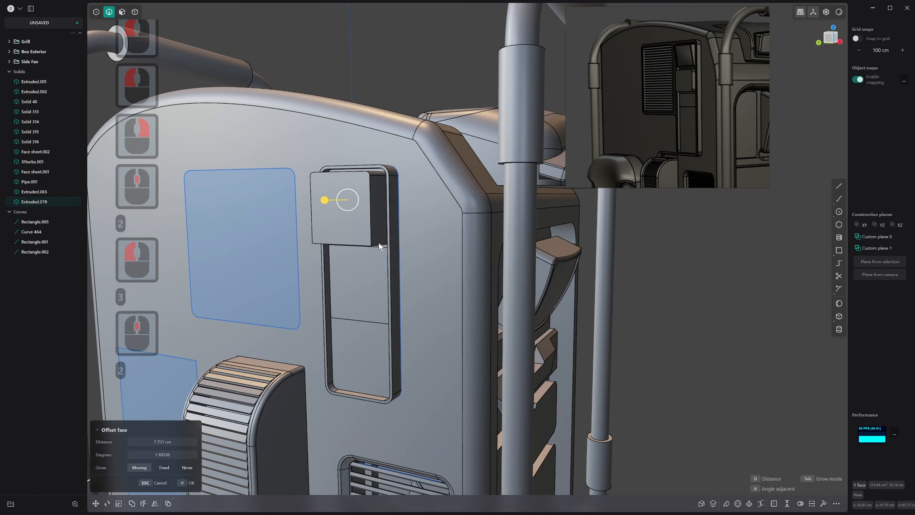
pyautogui.moveTo(379, 244); pyautogui.dragTo(380, 259, button='right')
pyautogui.moveTo(380, 259); pyautogui.dragTo(340, 251, button='middle')
pyautogui.scroll(-1, 379, 247)
pyautogui.press('2')
pyautogui.click(376, 244)
pyautogui.keyDown('shift'); pyautogui.click(335, 251); pyautogui.keyUp('shift')
pyautogui.moveTo(335, 249); pyautogui.dragTo(337, 253)
pyautogui.rightClick(337, 253)
# Inset the protruding block's front face by about 0.94 cm to outline a thin rim
pyautogui.moveTo(338, 255); pyautogui.dragTo(345, 276, button='middle')
pyautogui.press('2')
pyautogui.click(348, 227)
pyautogui.press('3')
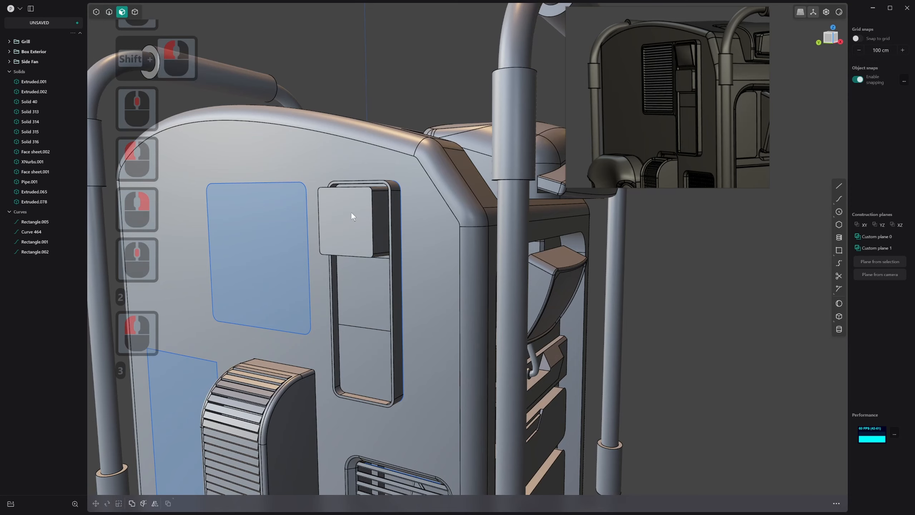
pyautogui.click(351, 213)
pyautogui.moveTo(351, 213); pyautogui.dragTo(338, 235, button='middle')
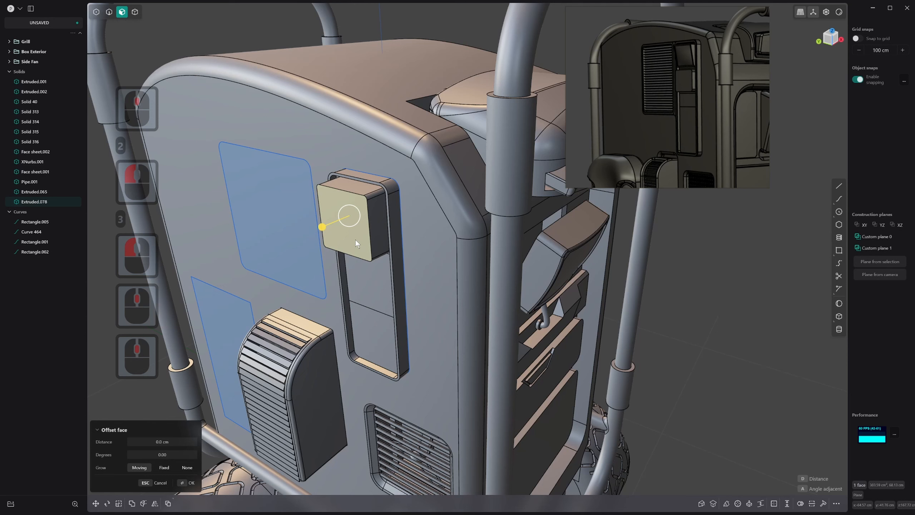
pyautogui.press('o')
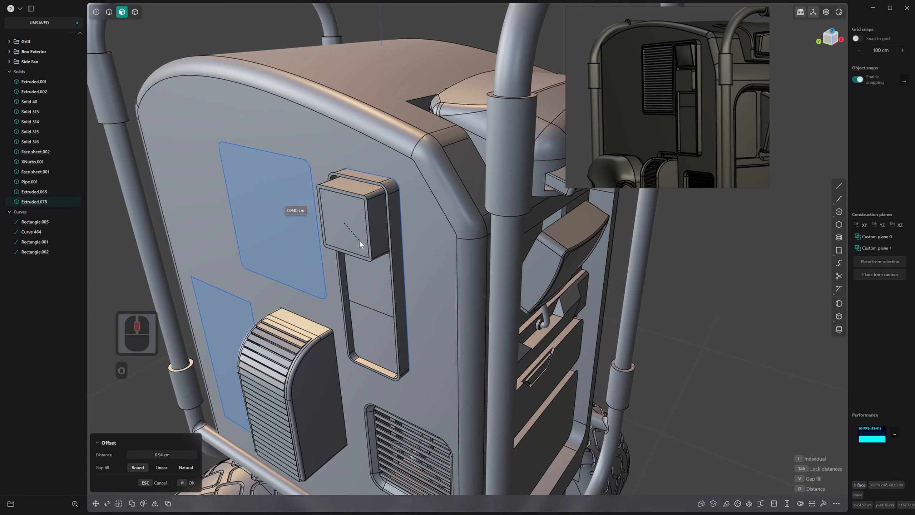
pyautogui.click(359, 241)
pyautogui.rightClick(359, 240)
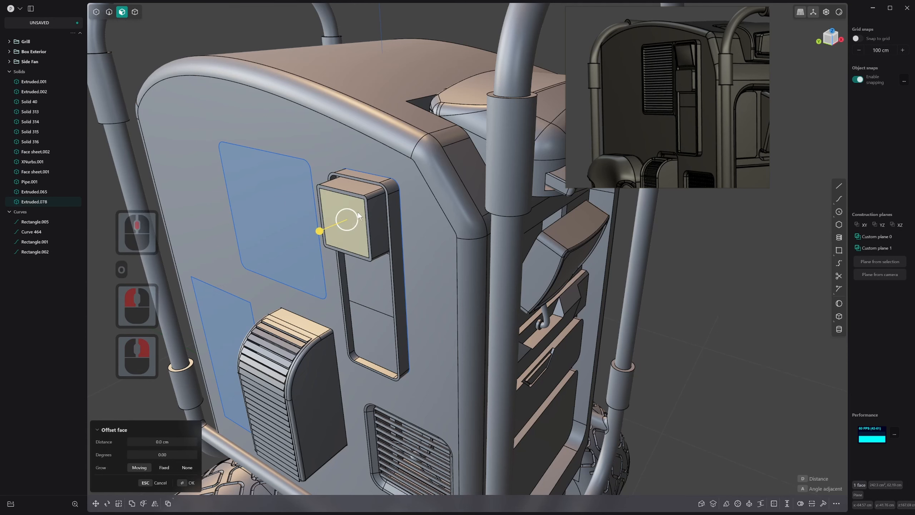
# Push the block's inset front face slightly inward to form a shallow recess
pyautogui.moveTo(357, 212); pyautogui.dragTo(346, 218, button='middle')
pyautogui.moveTo(322, 229); pyautogui.dragTo(328, 229)
pyautogui.rightClick(327, 229)
# Inset the block's recessed front face by about 0.28 cm and pull the inner face outward into a smaller block
pyautogui.press('o')
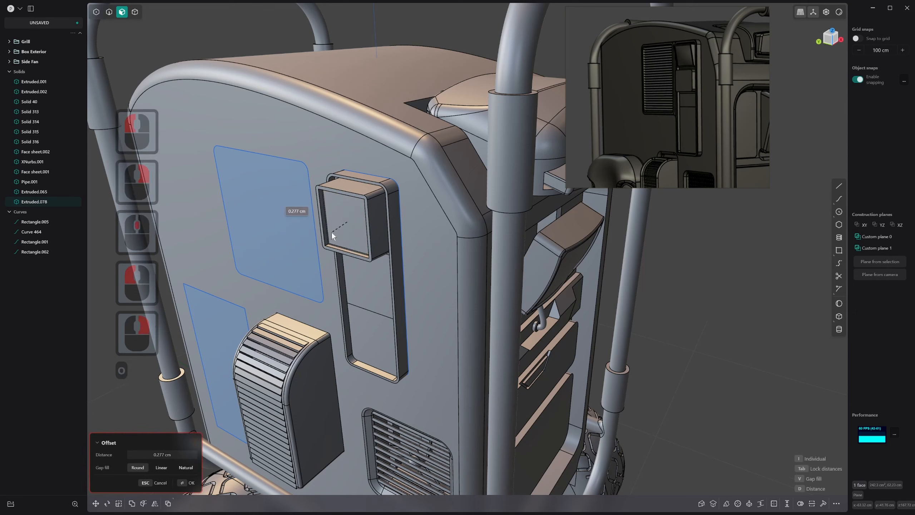
pyautogui.click(332, 233)
pyautogui.rightClick(331, 233)
pyautogui.moveTo(321, 235); pyautogui.dragTo(310, 240)
pyautogui.click(310, 240)
pyautogui.rightClick(312, 240)
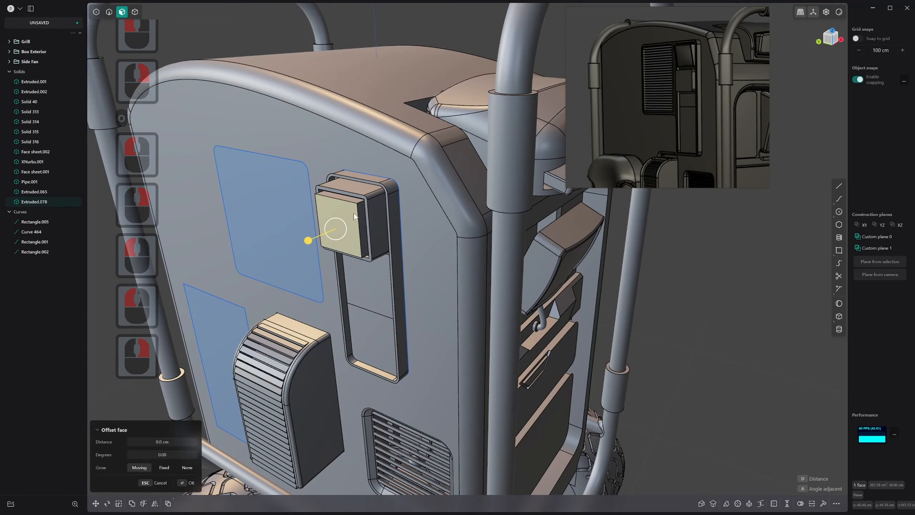
# Round the four corner edges of the smaller inner block with a fillet
pyautogui.press('2')
pyautogui.click(361, 201)
pyautogui.moveTo(276, 234); pyautogui.dragTo(360, 218, button='middle')
pyautogui.scroll(16, 395, 186)
pyautogui.keyDown('shift'); pyautogui.scroll(4, 379, 171); pyautogui.keyUp('shift')
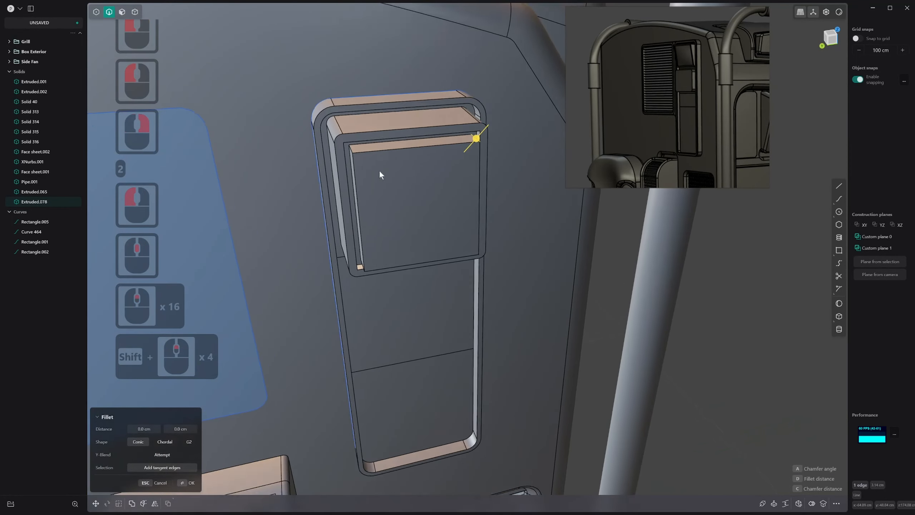
pyautogui.keyDown('shift'); pyautogui.moveTo(379, 171); pyautogui.dragTo(364, 225, button='middle'); pyautogui.keyUp('shift')
pyautogui.moveTo(364, 225); pyautogui.dragTo(384, 197, button='middle')
pyautogui.keyDown('shift'); pyautogui.click(350, 225); pyautogui.keyUp('shift')
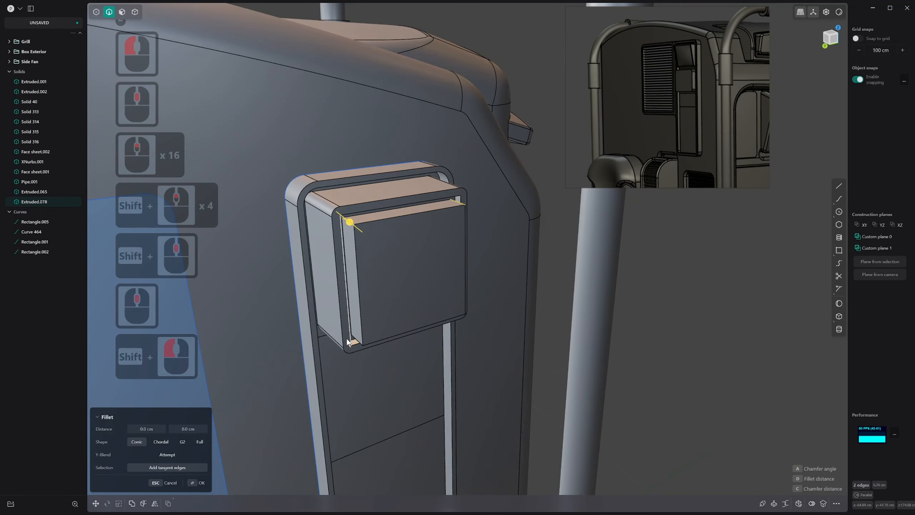
pyautogui.moveTo(346, 338); pyautogui.dragTo(365, 338, button='middle')
pyautogui.keyDown('shift'); pyautogui.click(359, 342); pyautogui.keyUp('shift')
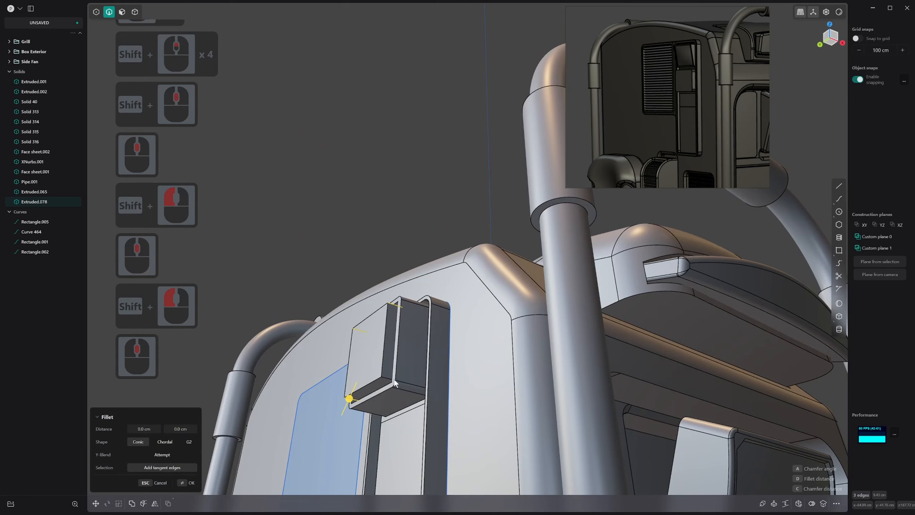
pyautogui.keyDown('shift'); pyautogui.click(386, 378); pyautogui.keyUp('shift')
pyautogui.moveTo(387, 380); pyautogui.dragTo(390, 384)
pyautogui.rightClick(388, 383)
# Bulge the inner block's front face outward by selecting and moving its control points
pyautogui.press('3')
pyautogui.click(370, 344)
pyautogui.moveTo(370, 344); pyautogui.dragTo(344, 359, button='middle')
pyautogui.press('s')
pyautogui.press('s')
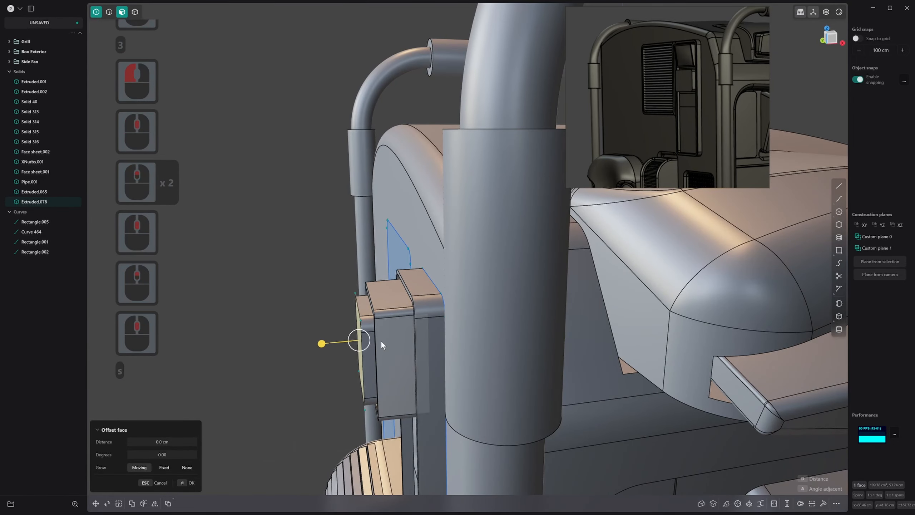
pyautogui.moveTo(377, 332); pyautogui.dragTo(263, 357, button='middle')
pyautogui.click(292, 335)
pyautogui.click(319, 423)
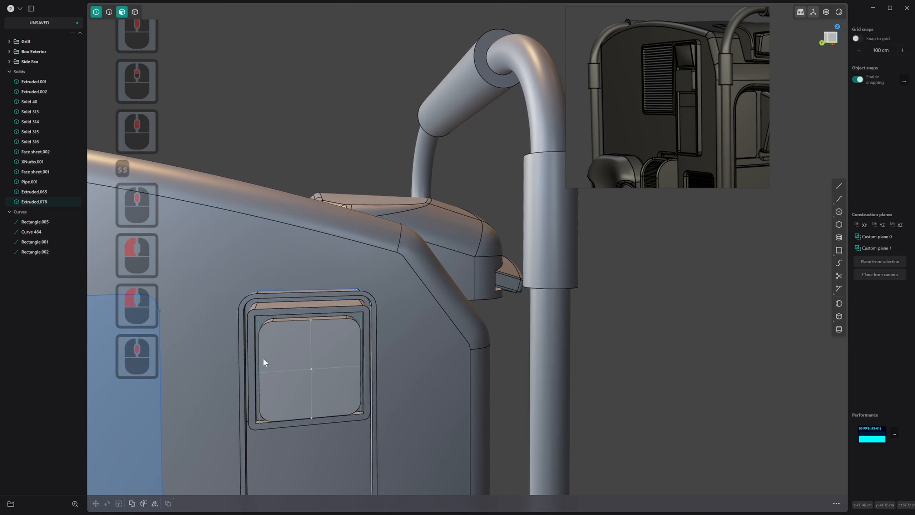
pyautogui.keyDown('shift'); pyautogui.click(361, 377); pyautogui.keyUp('shift')
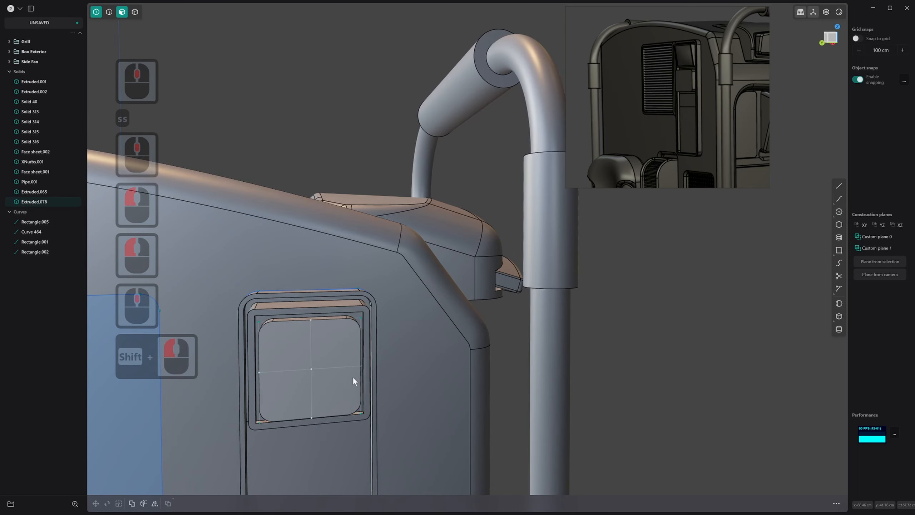
pyautogui.moveTo(353, 379)
pyautogui.mouseDown(button='middle')
pyautogui.moveTo(395, 382)
pyautogui.moveTo(348, 381)
pyautogui.mouseUp(button='middle')
pyautogui.press('g')
pyautogui.moveTo(303, 370); pyautogui.dragTo(309, 378)
pyautogui.rightClick(309, 377)
# Inset the bulged front face by about 0.47 cm and push the inner face slightly inward to form a shallow recess
pyautogui.press('2')
pyautogui.press('3')
pyautogui.click(314, 351)
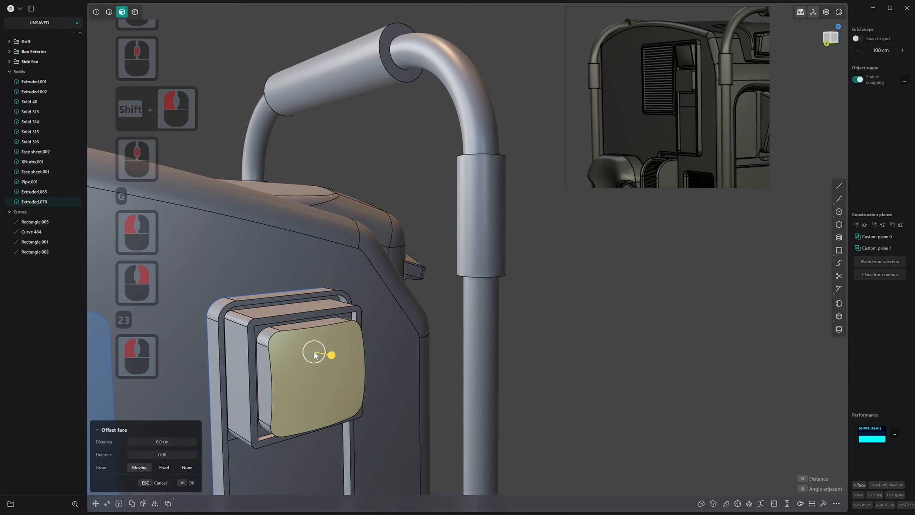
pyautogui.moveTo(314, 351); pyautogui.dragTo(317, 353, button='middle')
pyautogui.press('o')
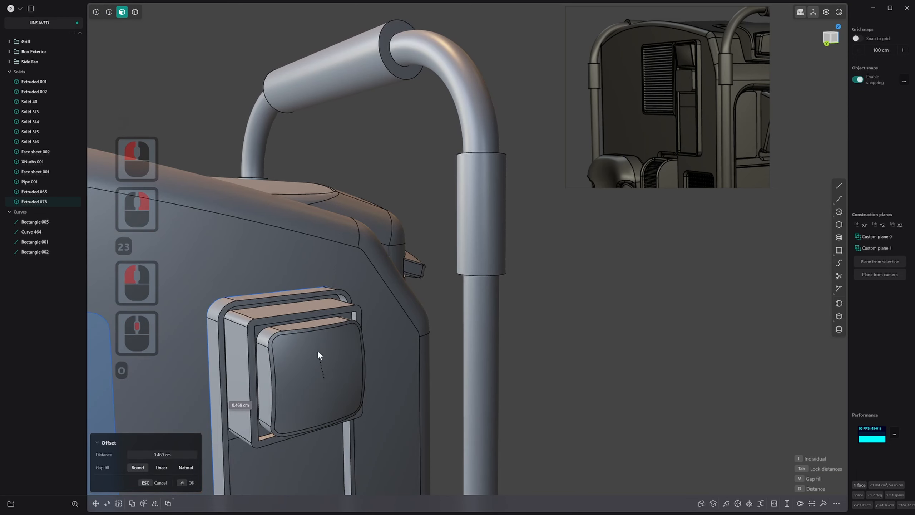
pyautogui.click(318, 351)
pyautogui.rightClick(319, 351)
pyautogui.click(325, 352)
pyautogui.moveTo(340, 355); pyautogui.dragTo(339, 356)
pyautogui.rightClick(338, 357)
pyautogui.moveTo(334, 361); pyautogui.dragTo(269, 362, button='middle')
pyautogui.press('2')
pyautogui.click(270, 315)
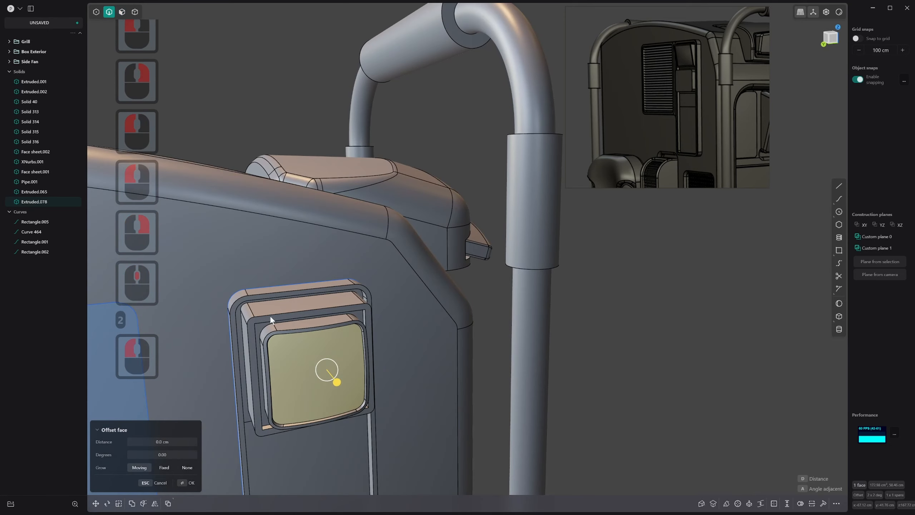
pyautogui.moveTo(271, 315); pyautogui.dragTo(272, 315)
pyautogui.hotkey('ctrl', 'z')
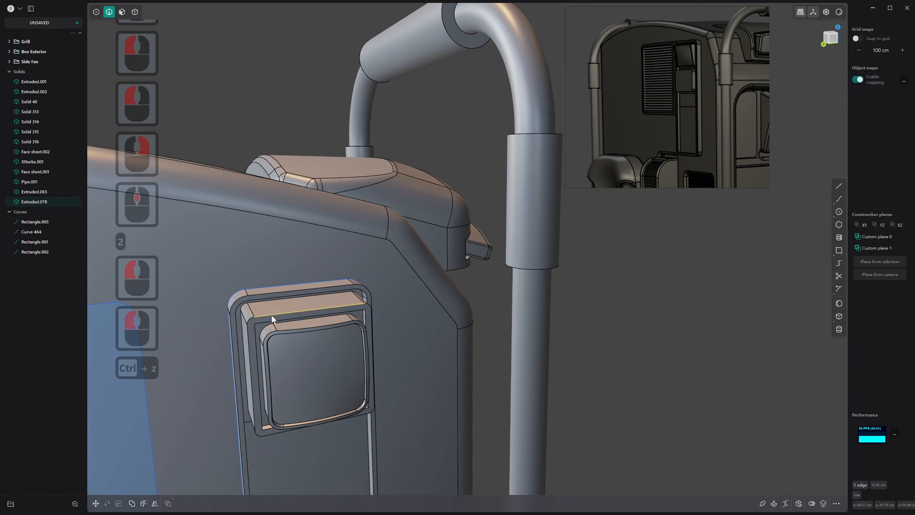
# Select all faces of the inner bulged block and rotate them about the center of its underside to tilt the front downward
pyautogui.moveTo(271, 315); pyautogui.dragTo(363, 366, button='middle')
pyautogui.scroll(2, 287, 325)
pyautogui.press('3')
pyautogui.doubleClick(326, 363)
pyautogui.click(310, 334)
pyautogui.click(347, 329)
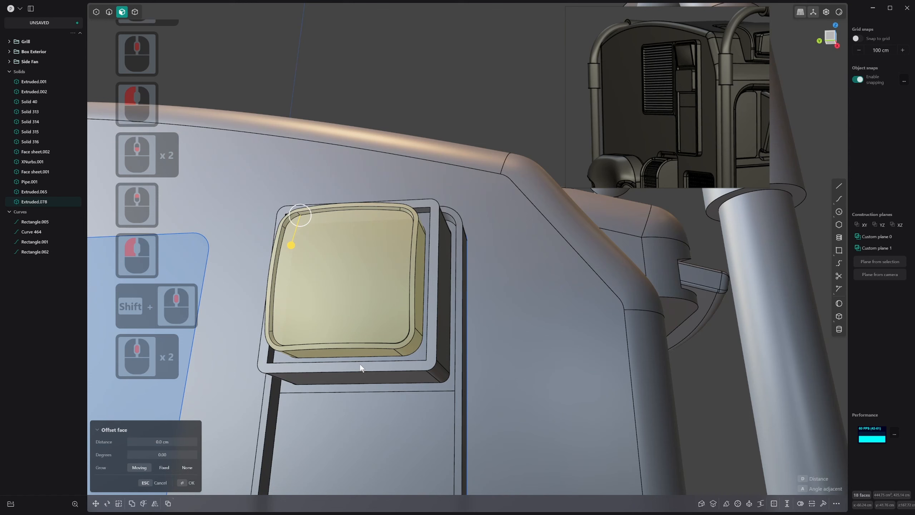
pyautogui.press('r')
pyautogui.press('v')
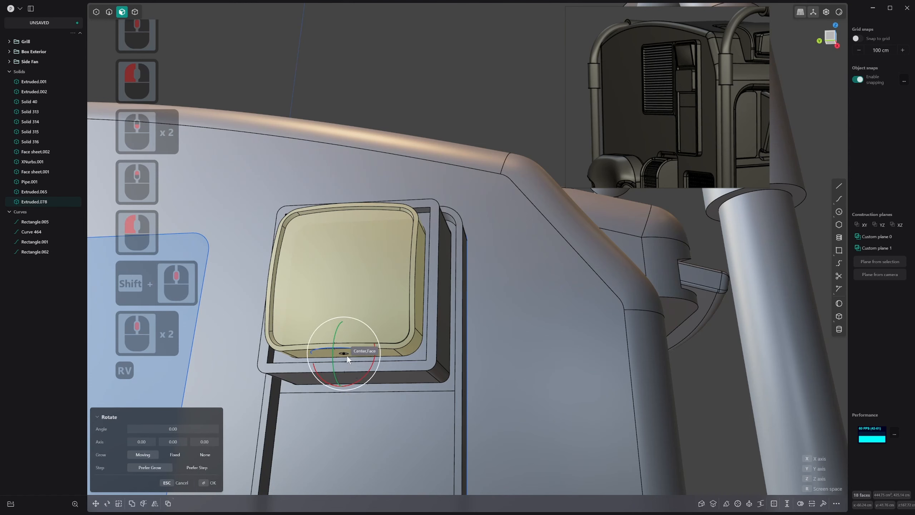
pyautogui.click(348, 357)
pyautogui.moveTo(343, 345); pyautogui.dragTo(342, 348)
pyautogui.scroll(-5, 375, 381)
pyautogui.moveTo(341, 348); pyautogui.dragTo(425, 352, button='middle')
pyautogui.rightClick(257, 246)
# Offset the outer block's rim face outward by about 2.3 cm around the tilted inner block
pyautogui.press('2')
pyautogui.press('3')
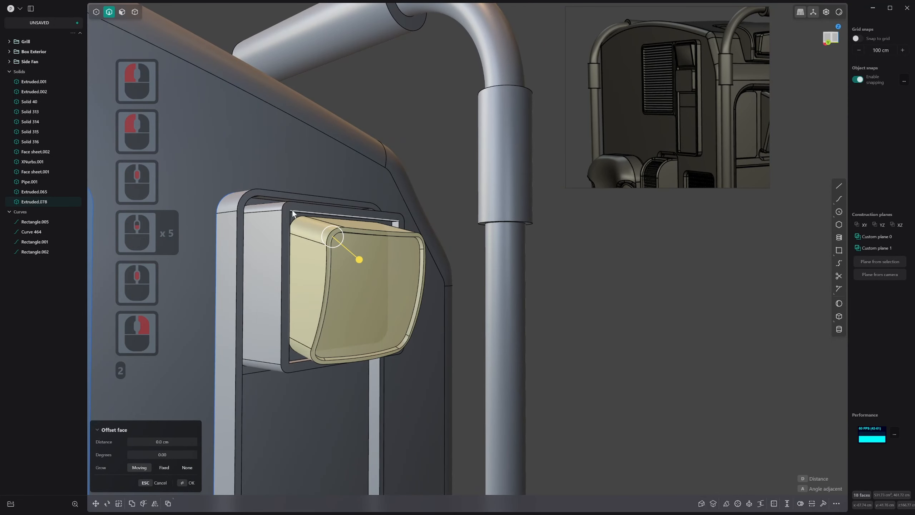
pyautogui.click(295, 213)
pyautogui.moveTo(294, 213); pyautogui.dragTo(301, 213, button='middle')
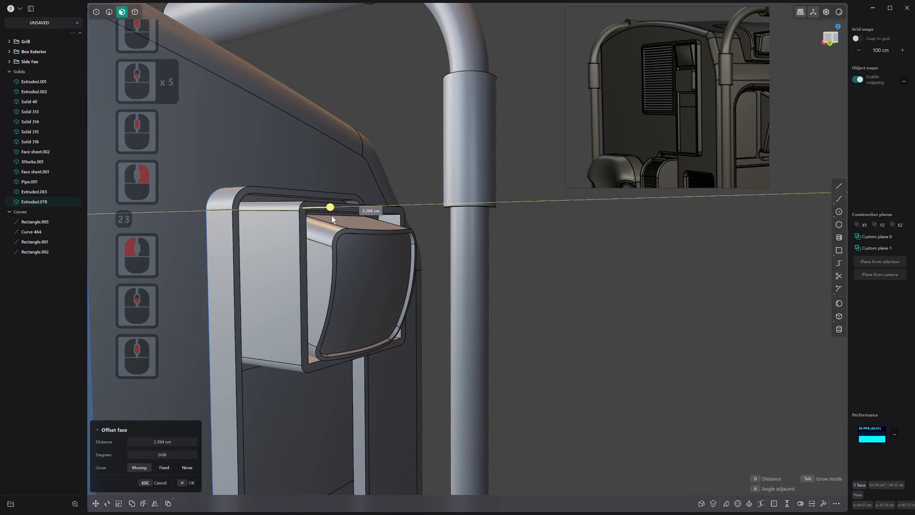
pyautogui.moveTo(335, 220); pyautogui.dragTo(329, 218)
pyautogui.rightClick(339, 296)
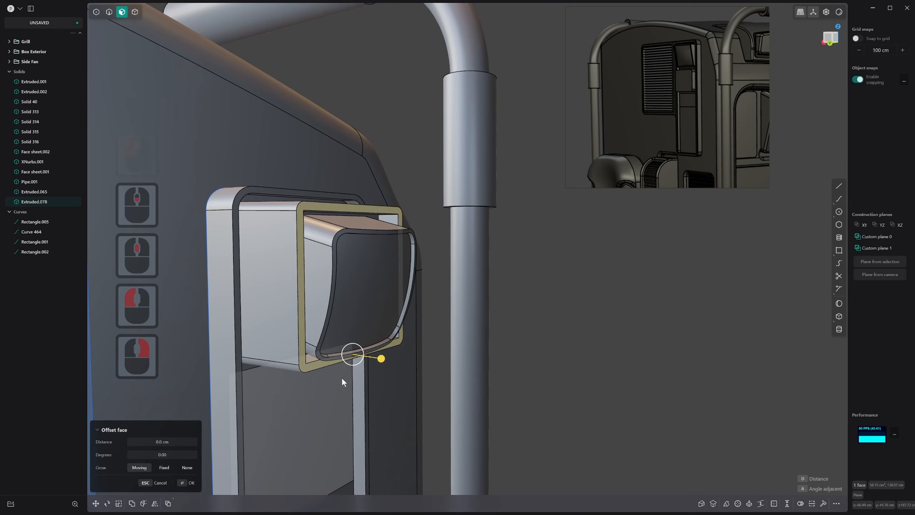
# Rotate the rim face about the midpoint of its lower edge so the rim slants outward at its upper end
pyautogui.press('r')
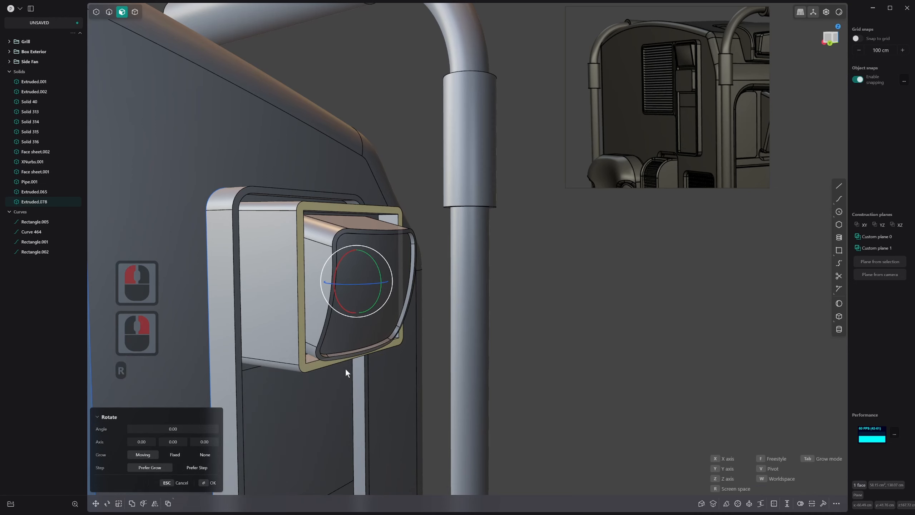
pyautogui.press('v')
pyautogui.moveTo(344, 366); pyautogui.dragTo(345, 341, button='middle')
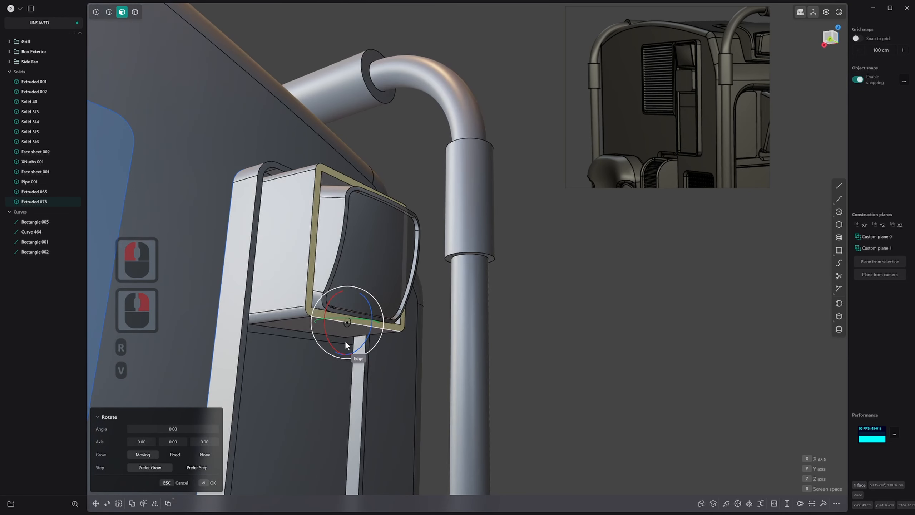
pyautogui.click(360, 325)
pyautogui.moveTo(380, 310); pyautogui.dragTo(389, 316)
pyautogui.moveTo(389, 317); pyautogui.dragTo(404, 302, button='middle')
pyautogui.rightClick(444, 350)
# Select all faces of the slanted block in the X-ray front view and move them about 5.95 cm along X toward the body
pyautogui.click(500, 302)
pyautogui.moveTo(499, 302); pyautogui.dragTo(493, 241, button='middle')
pyautogui.scroll(-6, 406, 346)
pyautogui.scroll(-4, 406, 346)
pyautogui.keyDown('shift'); pyautogui.scroll(1, 456, 318); pyautogui.keyUp('shift')
pyautogui.press('1')
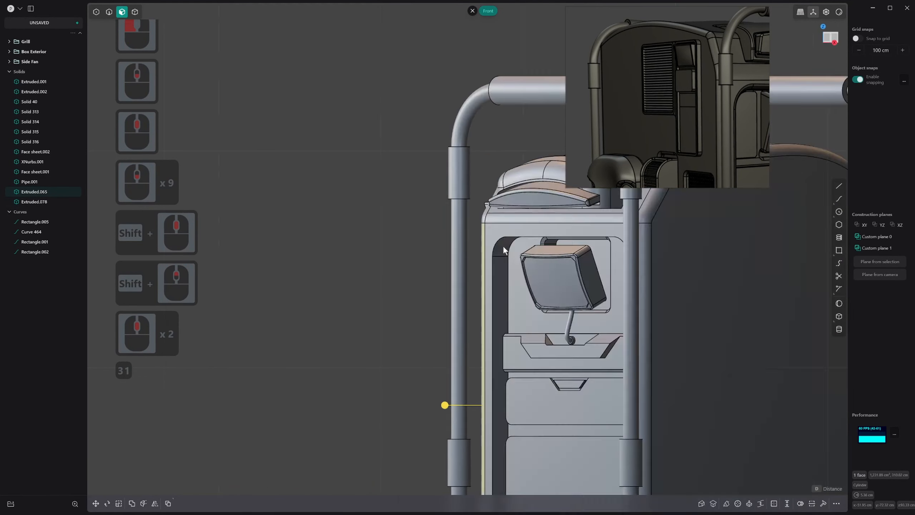
pyautogui.keyDown('shift'); pyautogui.moveTo(512, 244); pyautogui.dragTo(422, 248, button='middle'); pyautogui.keyUp('shift')
pyautogui.hotkey('alt', 'z')
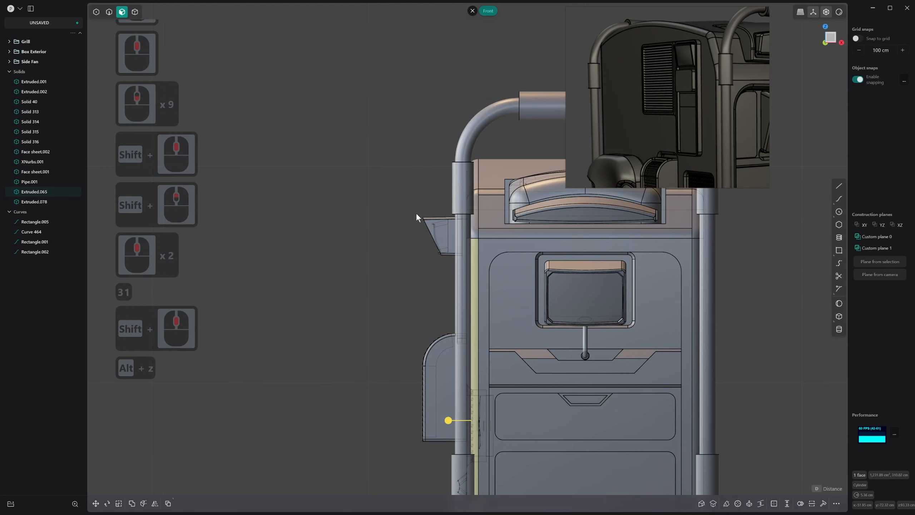
pyautogui.click(451, 259)
pyautogui.scroll(1, 452, 263)
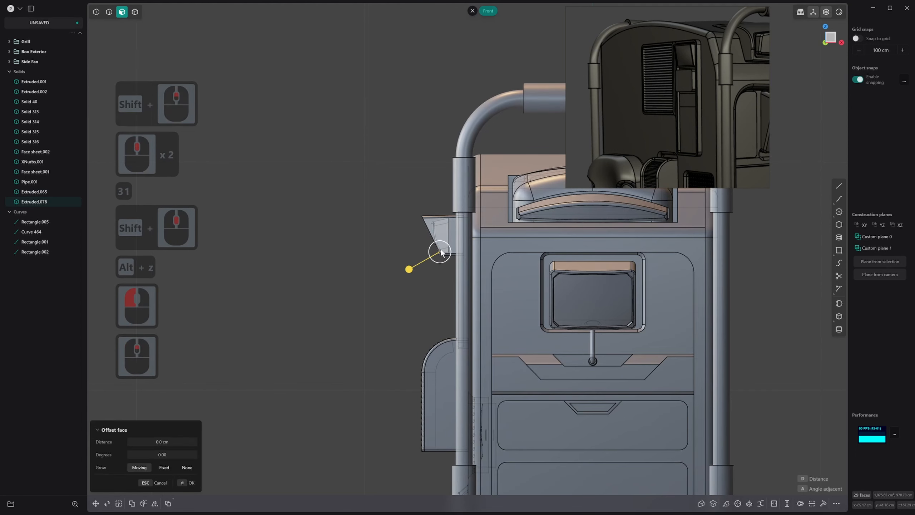
pyautogui.press('g')
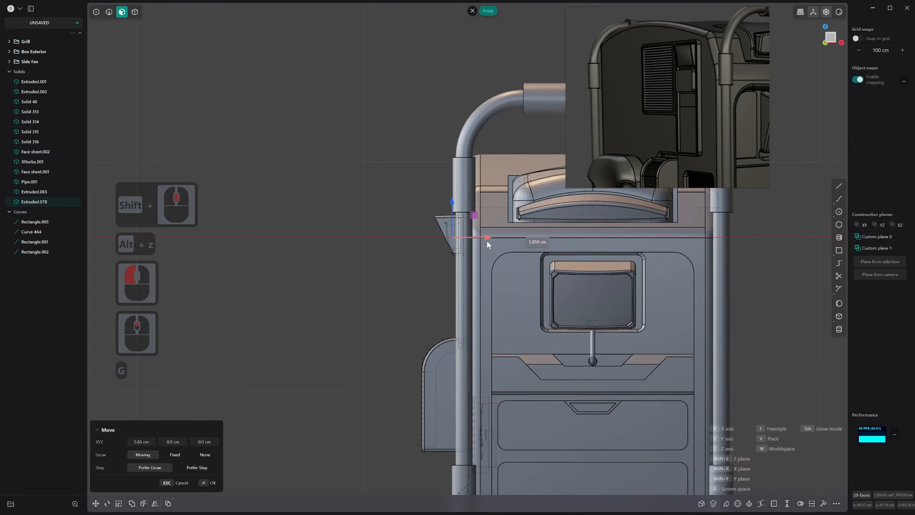
pyautogui.moveTo(488, 242); pyautogui.dragTo(487, 242)
pyautogui.moveTo(406, 252); pyautogui.dragTo(470, 263, button='middle')
pyautogui.scroll(2, 465, 258)
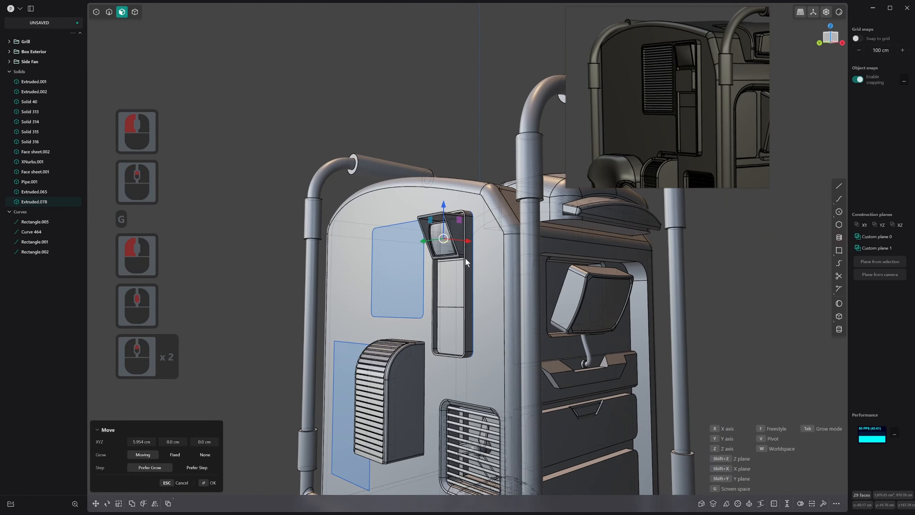
pyautogui.click(225, 195)
pyautogui.rightClick(230, 196)
# Scale the slanted block's faces along X by a factor of about 0.73 to make the block shallower
pyautogui.moveTo(380, 206); pyautogui.dragTo(347, 215, button='middle')
pyautogui.scroll(5, 348, 215)
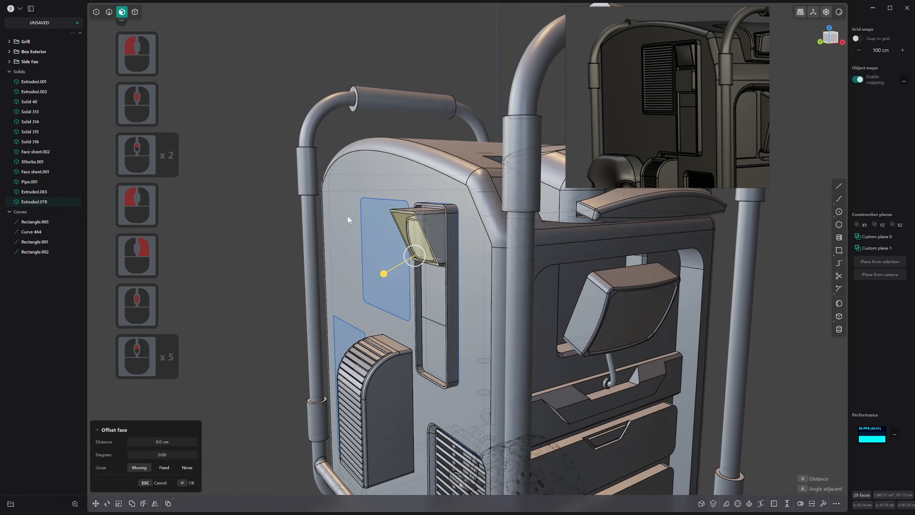
pyautogui.scroll(-1, 393, 235)
pyautogui.moveTo(407, 232); pyautogui.dragTo(390, 232, button='middle')
pyautogui.press('s')
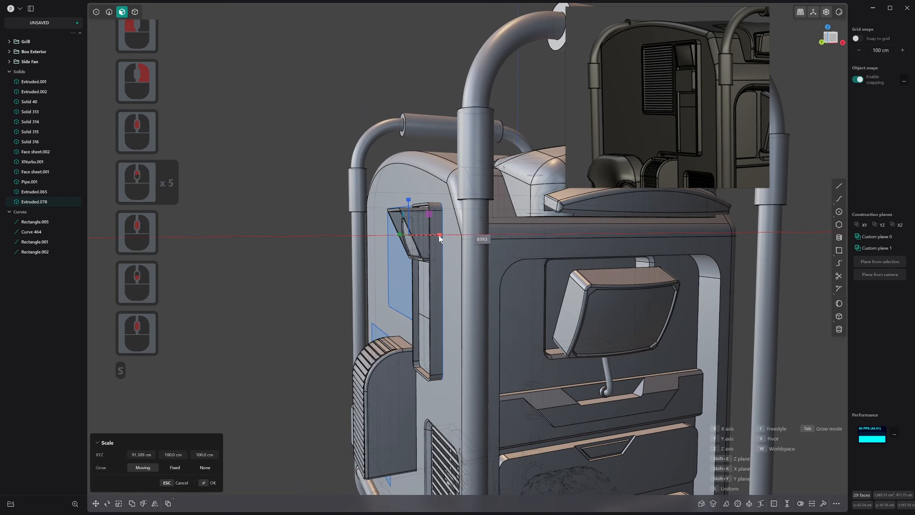
pyautogui.doubleClick(432, 234)
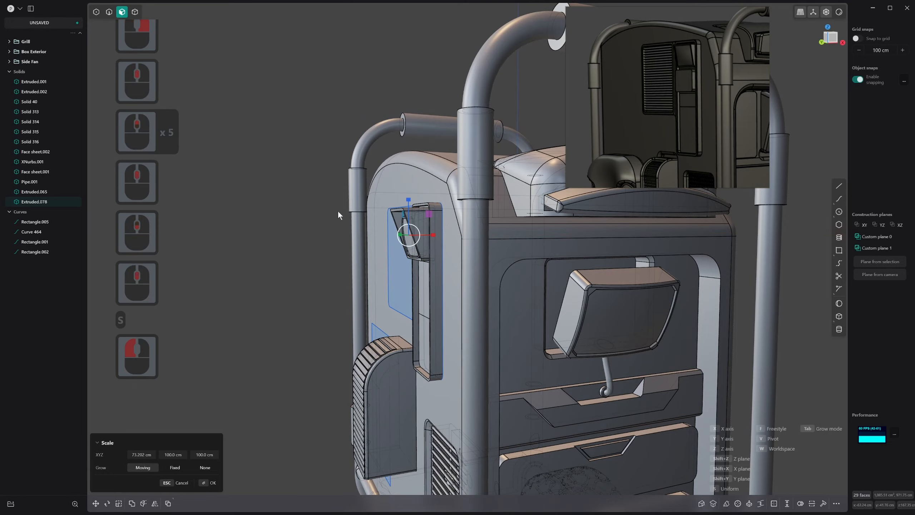
pyautogui.rightClick(268, 202)
# Turn off X-ray display and inset the recess's middle section below the slanted block to outline a thin border
pyautogui.moveTo(269, 202); pyautogui.dragTo(512, 257, button='middle')
pyautogui.click(267, 225)
pyautogui.scroll(-1, 272, 240)
pyautogui.hotkey('alt', 'z')
pyautogui.scroll(-1, 413, 215)
pyautogui.scroll(-4, 736, 427)
pyautogui.scroll(-5, 736, 426)
pyautogui.keyDown('shift'); pyautogui.scroll(-3, 735, 427); pyautogui.keyUp('shift')
pyautogui.scroll(14, 607, 395)
pyautogui.scroll(4, 564, 311)
pyautogui.scroll(13, 526, 280)
pyautogui.keyDown('shift'); pyautogui.scroll(1, 526, 282); pyautogui.keyUp('shift')
pyautogui.click(509, 280)
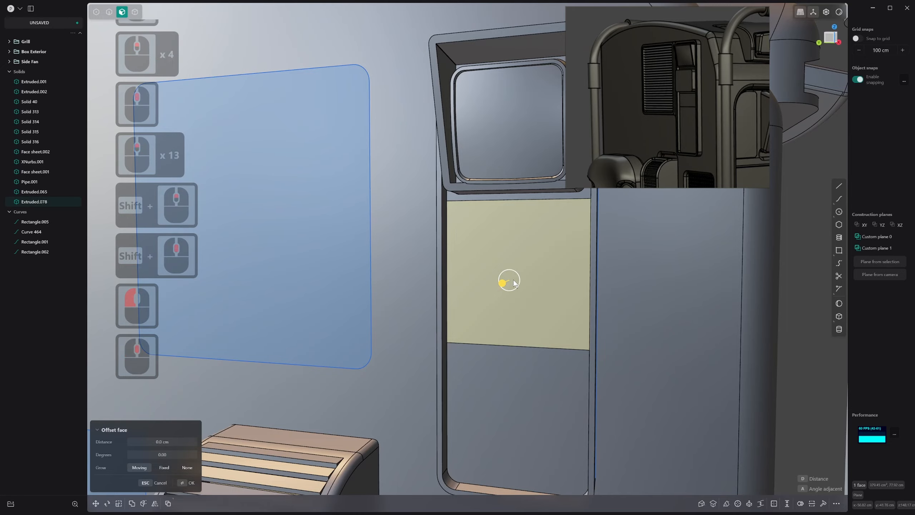
pyautogui.press('o')
pyautogui.click(519, 282)
pyautogui.rightClick(520, 282)
# Pull the middle section's inset face slightly outward to form a raised panel
pyautogui.click(518, 263)
pyautogui.moveTo(518, 263); pyautogui.dragTo(507, 271, button='middle')
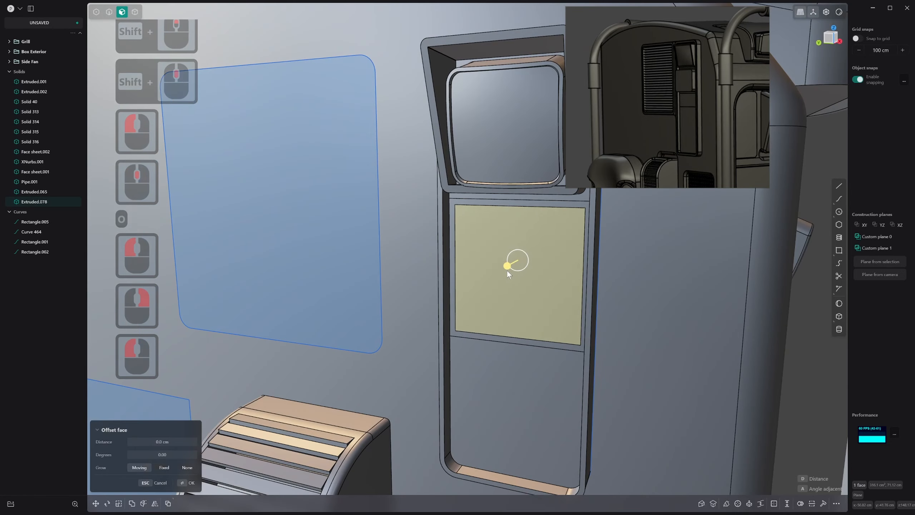
pyautogui.moveTo(507, 269); pyautogui.dragTo(501, 267)
pyautogui.rightClick(502, 268)
# Try to rotate the raised panel's front face about its lower edge, and undo the rotation
pyautogui.moveTo(492, 230); pyautogui.dragTo(465, 196, button='middle')
pyautogui.scroll(5, 472, 196)
pyautogui.scroll(1, 531, 394)
pyautogui.moveTo(533, 427); pyautogui.dragTo(526, 379, button='middle')
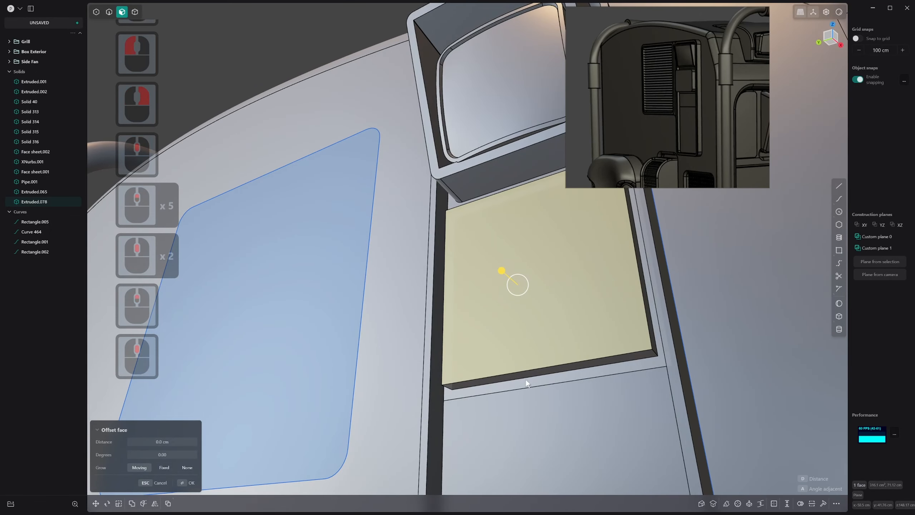
pyautogui.press('r')
pyautogui.press('v')
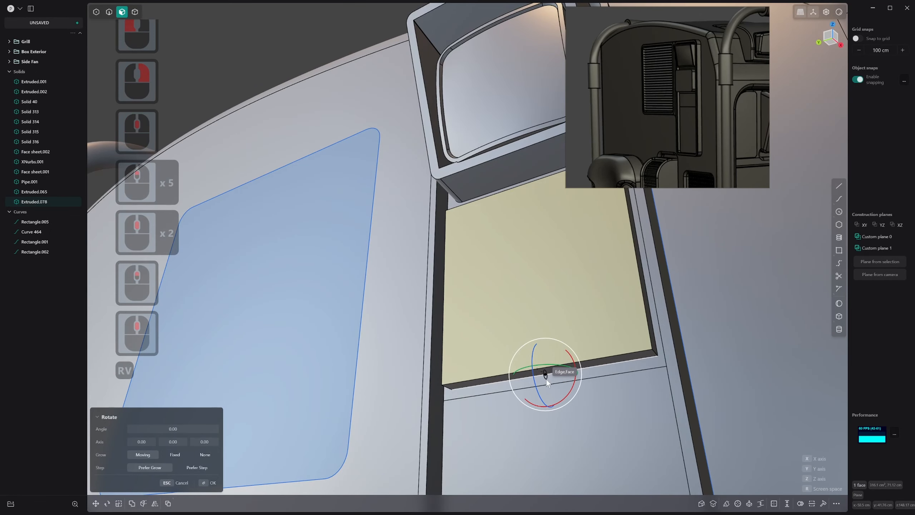
pyautogui.moveTo(545, 380); pyautogui.dragTo(531, 363)
pyautogui.scroll(-3, 421, 310)
pyautogui.keyDown('shift'); pyautogui.moveTo(421, 310); pyautogui.dragTo(379, 393, button='middle'); pyautogui.keyUp('shift')
pyautogui.scroll(-1, 379, 391)
pyautogui.hotkey('ctrl', 'z')
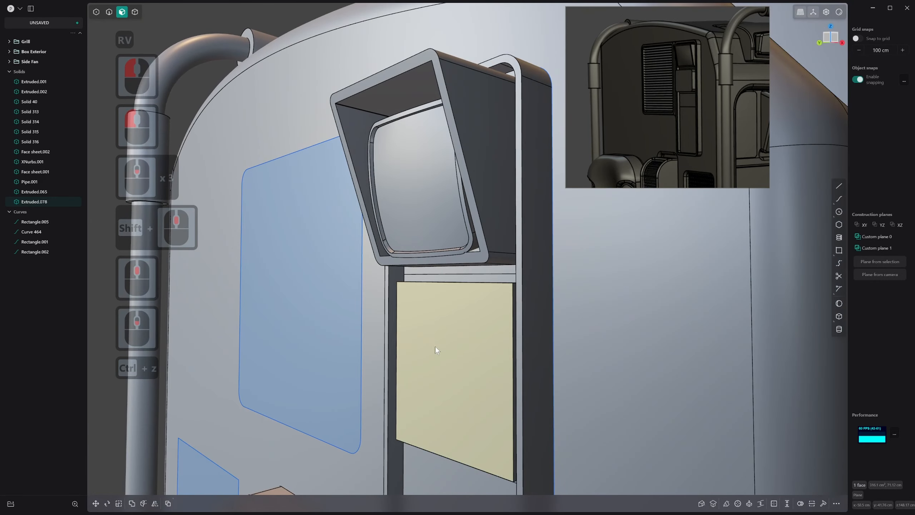
# Match the raised panel's front face to the slanted rim face of the block above it
pyautogui.click(439, 341)
pyautogui.moveTo(439, 341); pyautogui.dragTo(436, 342)
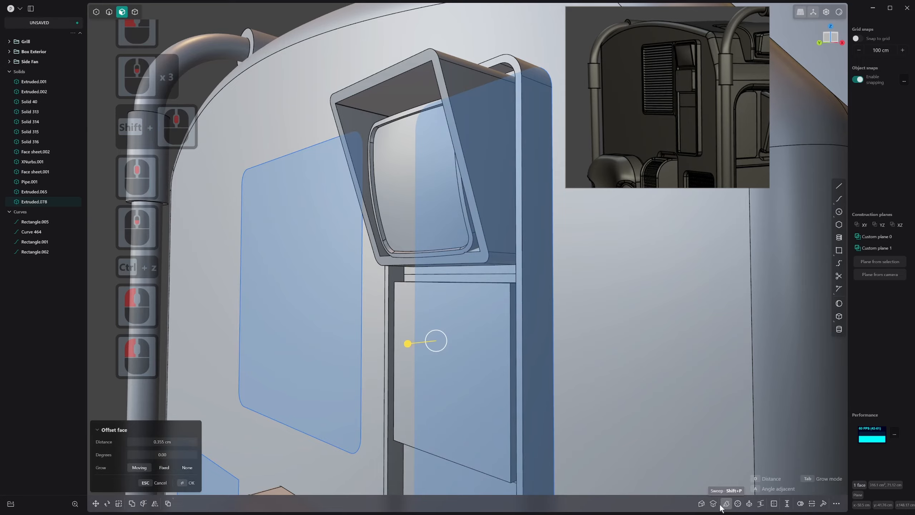
pyautogui.click(714, 503)
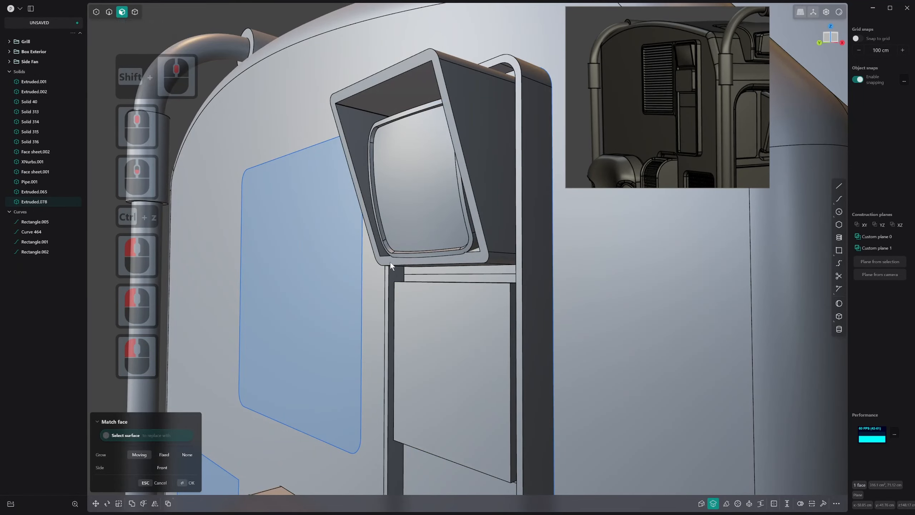
pyautogui.click(390, 262)
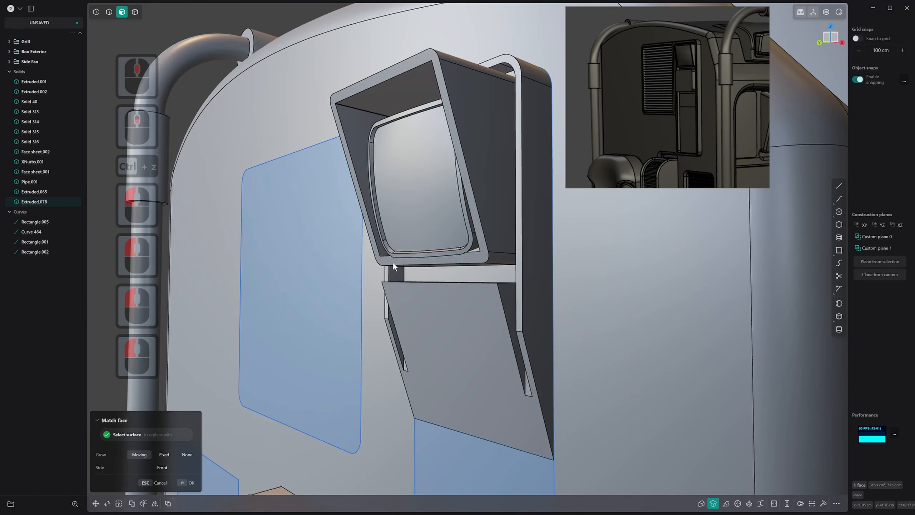
pyautogui.scroll(-1, 452, 311)
pyautogui.moveTo(452, 312); pyautogui.dragTo(541, 359, button='middle')
pyautogui.scroll(-4, 541, 359)
pyautogui.keyDown('shift'); pyautogui.moveTo(389, 362); pyautogui.dragTo(433, 253, button='middle'); pyautogui.keyUp('shift')
pyautogui.scroll(-2, 458, 332)
pyautogui.rightClick(434, 246)
pyautogui.press('3')
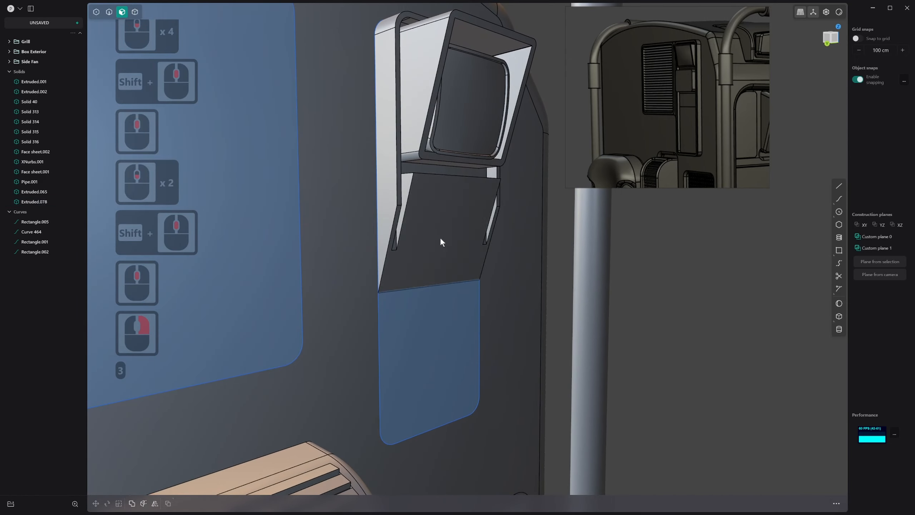
# Delete the leftover rounded rectangle curve around the hooded block and the panel below it
pyautogui.click(440, 238)
pyautogui.press('2')
pyautogui.click(380, 307)
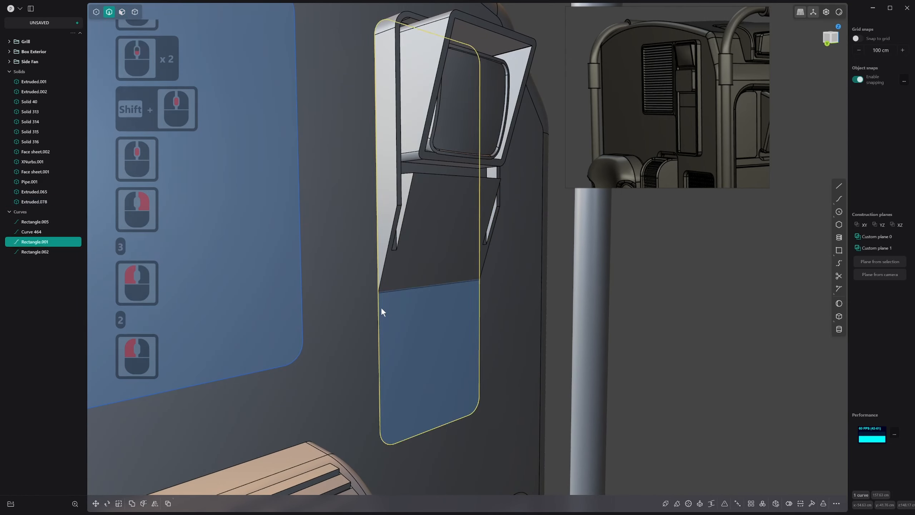
pyautogui.press('x')
# Fillet the two upper corner edges of the raised panel below the hooded block by about 0.98 cm
pyautogui.moveTo(380, 307); pyautogui.dragTo(408, 194, button='middle')
pyautogui.scroll(5, 421, 184)
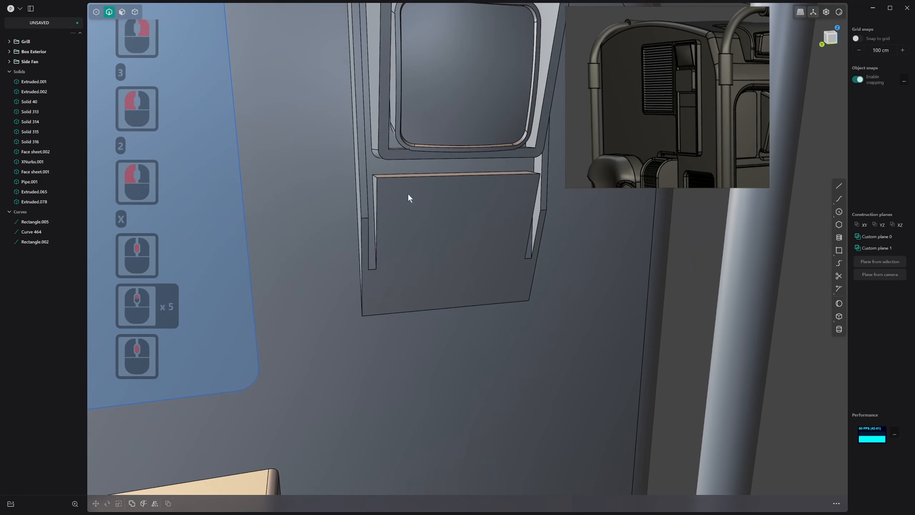
pyautogui.press('2')
pyautogui.click(379, 176)
pyautogui.moveTo(486, 182); pyautogui.dragTo(420, 213, button='middle')
pyautogui.moveTo(420, 214); pyautogui.dragTo(369, 227, button='middle')
pyautogui.keyDown('shift'); pyautogui.click(458, 217); pyautogui.keyUp('shift')
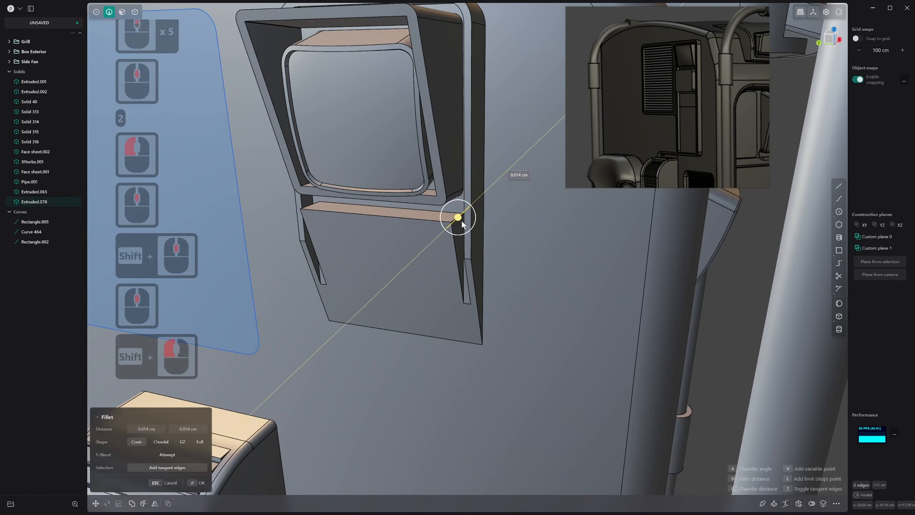
pyautogui.moveTo(458, 217); pyautogui.dragTo(462, 213)
pyautogui.moveTo(461, 212); pyautogui.dragTo(442, 33, button='middle')
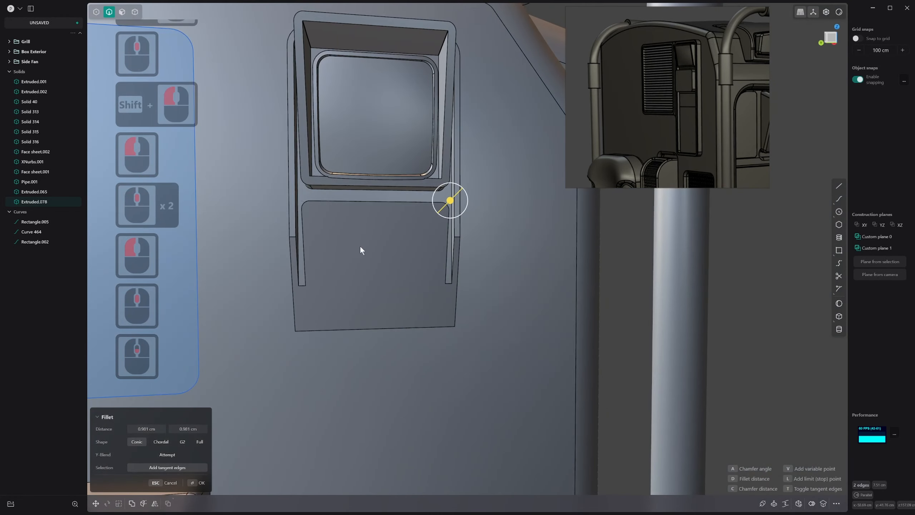
pyautogui.moveTo(335, 249); pyautogui.dragTo(292, 198, button='middle')
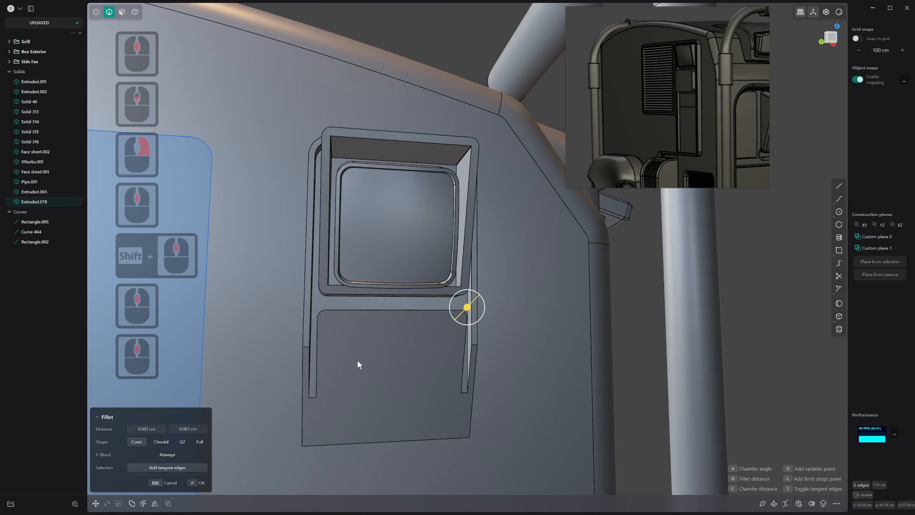
pyautogui.keyDown('shift'); pyautogui.moveTo(358, 359); pyautogui.dragTo(381, 314, button='middle'); pyautogui.keyUp('shift')
pyautogui.press('2')
pyautogui.press('3')
pyautogui.click(415, 233)
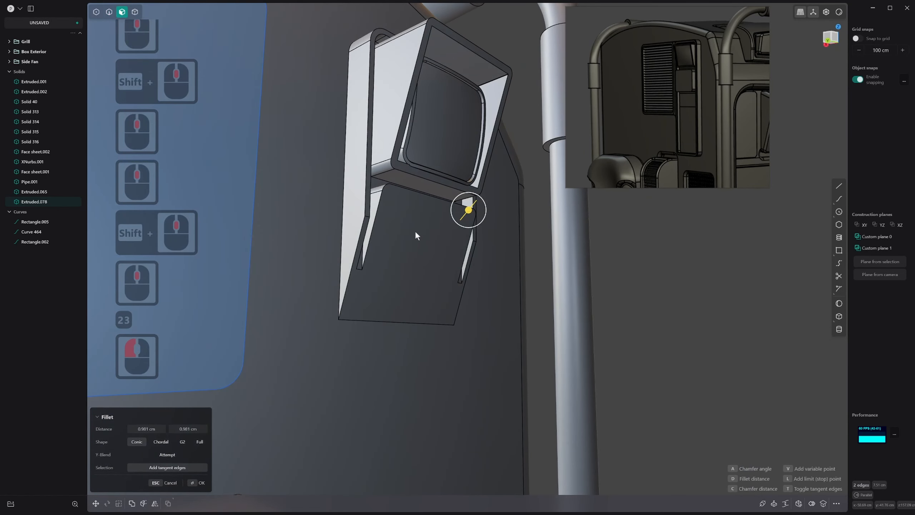
pyautogui.rightClick(413, 235)
# Offset the raised panel's sloped front face further outward to thicken the panel
pyautogui.press('4')
pyautogui.click(405, 234)
pyautogui.press('3')
pyautogui.click(408, 239)
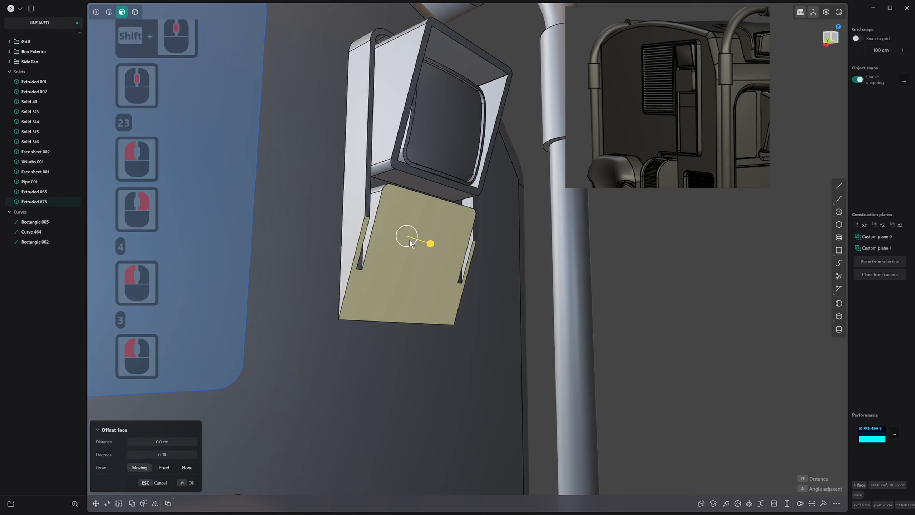
pyautogui.hotkey('ctrl', 'z')
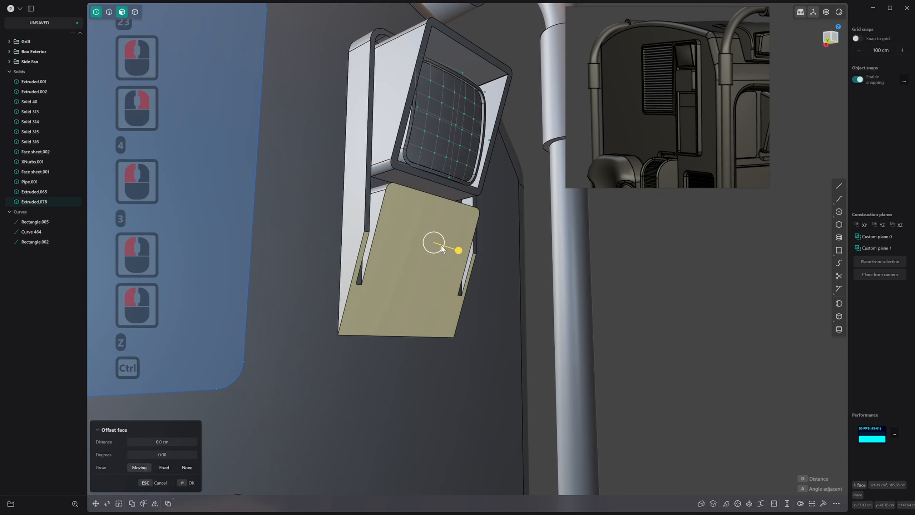
pyautogui.hotkey('ctrl', 'z')
pyautogui.moveTo(458, 250); pyautogui.dragTo(463, 257)
pyautogui.rightClick(463, 257)
# Fillet the two short kink edges on the frame's side rims beside the panel by about 34.5 cm
pyautogui.moveTo(383, 312); pyautogui.dragTo(368, 298, button='middle')
pyautogui.press('2')
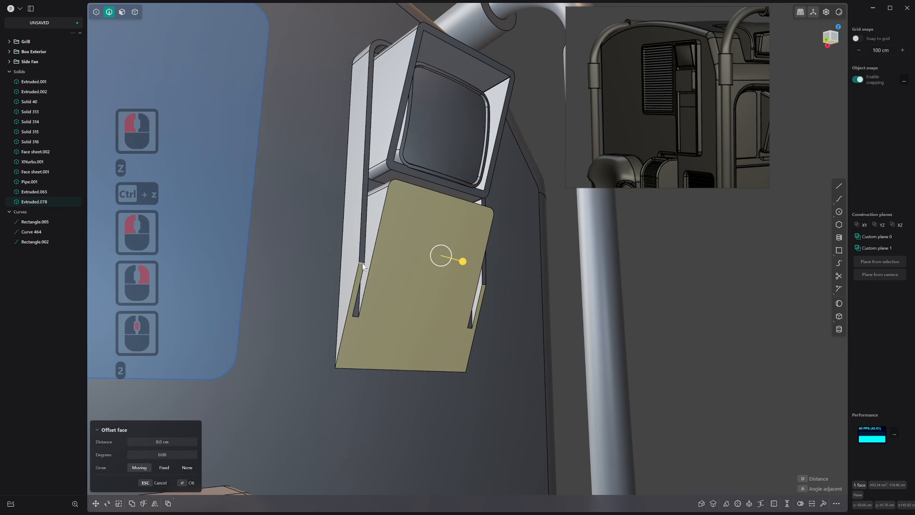
pyautogui.click(363, 264)
pyautogui.middleClick(462, 273)
pyautogui.middleClick(483, 276)
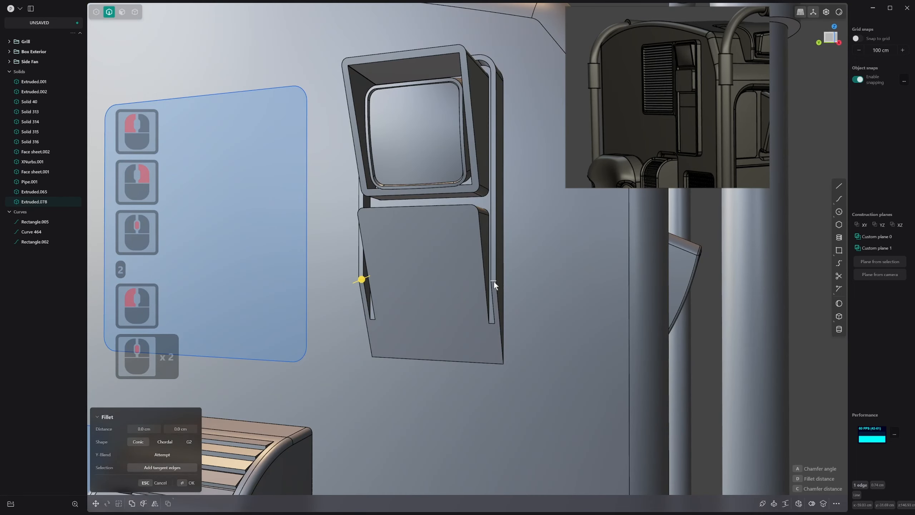
pyautogui.keyDown('shift'); pyautogui.click(493, 281); pyautogui.keyUp('shift')
pyautogui.moveTo(493, 280); pyautogui.dragTo(395, 376)
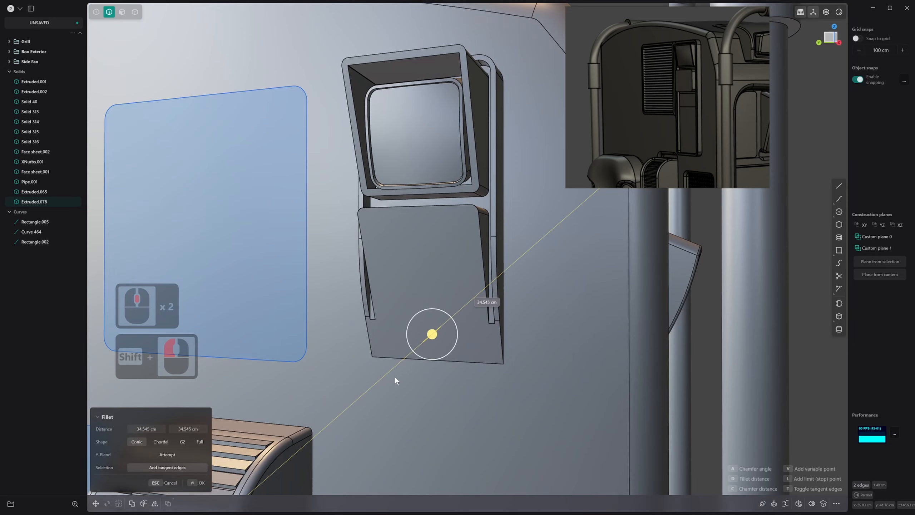
pyautogui.click(395, 376)
pyautogui.rightClick(394, 375)
# Cut a horizontal edge across the panel's sloped front face at the lower end of the side slots
pyautogui.moveTo(395, 374)
pyautogui.mouseDown(button='middle')
pyautogui.moveTo(352, 371)
pyautogui.moveTo(379, 372)
pyautogui.mouseUp(button='middle')
pyautogui.scroll(-3, 381, 372)
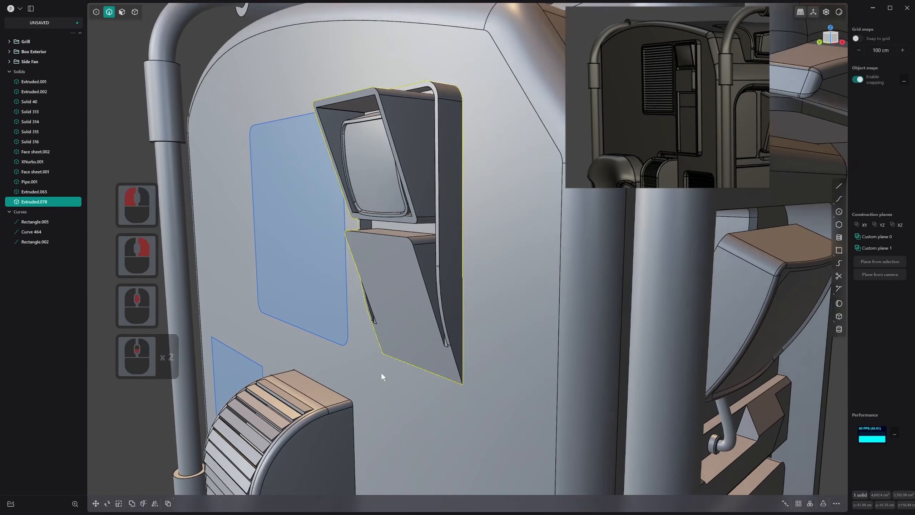
pyautogui.moveTo(356, 315); pyautogui.dragTo(395, 315, button='middle')
pyautogui.press('w')
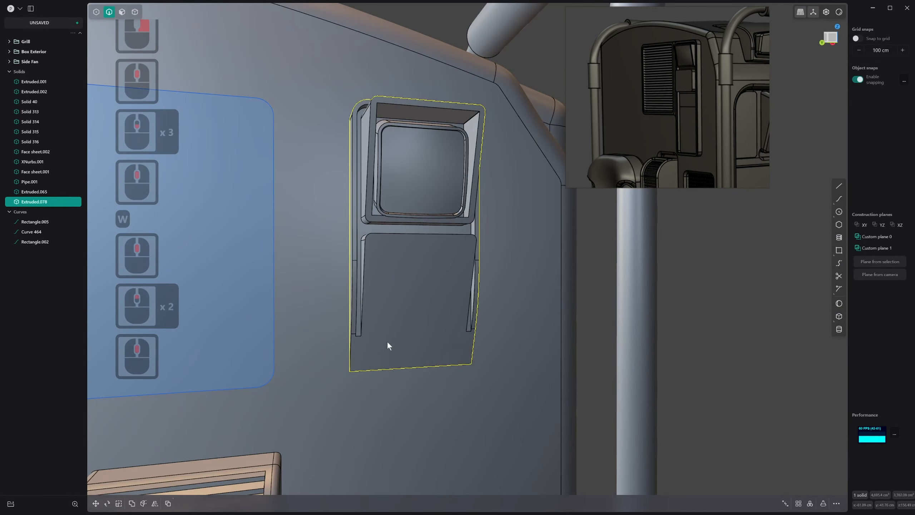
pyautogui.hotkey('ctrl', 'r')
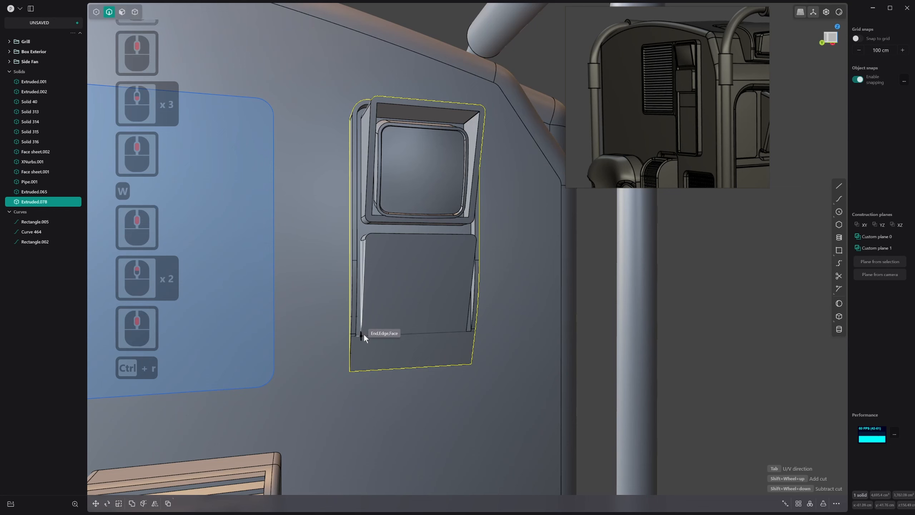
pyautogui.click(364, 334)
pyautogui.rightClick(382, 321)
# Inset the outline of the front face above the new cut by about 1.14 cm to form a border
pyautogui.press('4')
pyautogui.click(414, 276)
pyautogui.press('5')
pyautogui.click(413, 258)
pyautogui.press('3')
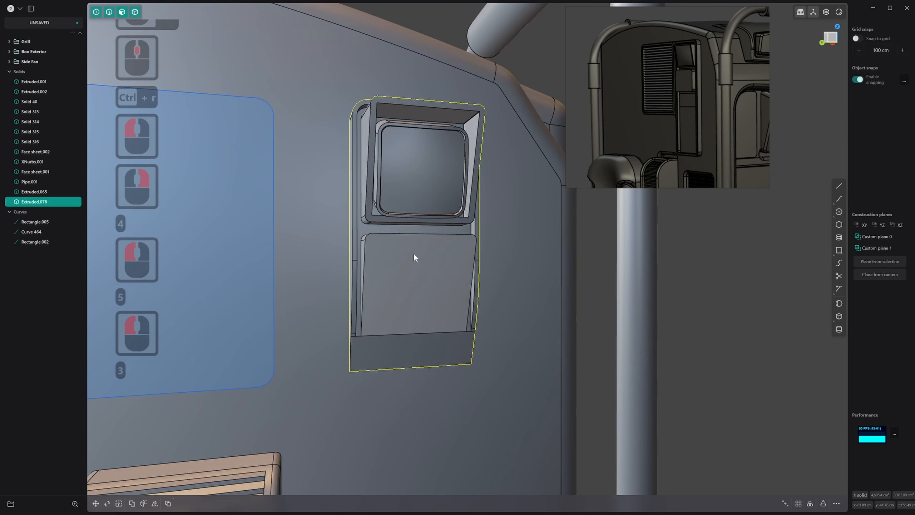
pyautogui.click(414, 254)
pyautogui.press('o')
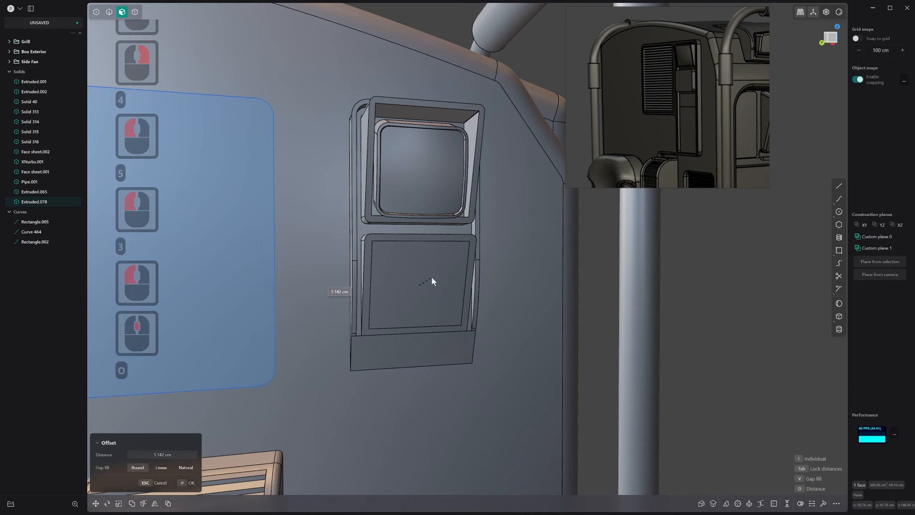
pyautogui.click(432, 277)
pyautogui.rightClick(431, 277)
# Push the panel's inset face slightly inward to form a shallow recess
pyautogui.click(420, 269)
pyautogui.moveTo(426, 281); pyautogui.dragTo(425, 282)
pyautogui.rightClick(425, 282)
pyautogui.moveTo(425, 282); pyautogui.dragTo(365, 346, button='middle')
pyautogui.scroll(2, 407, 312)
pyautogui.scroll(-1, 473, 261)
pyautogui.scroll(-12, 491, 289)
pyautogui.scroll(12, 364, 253)
pyautogui.scroll(15, 383, 270)
pyautogui.scroll(-1, 386, 345)
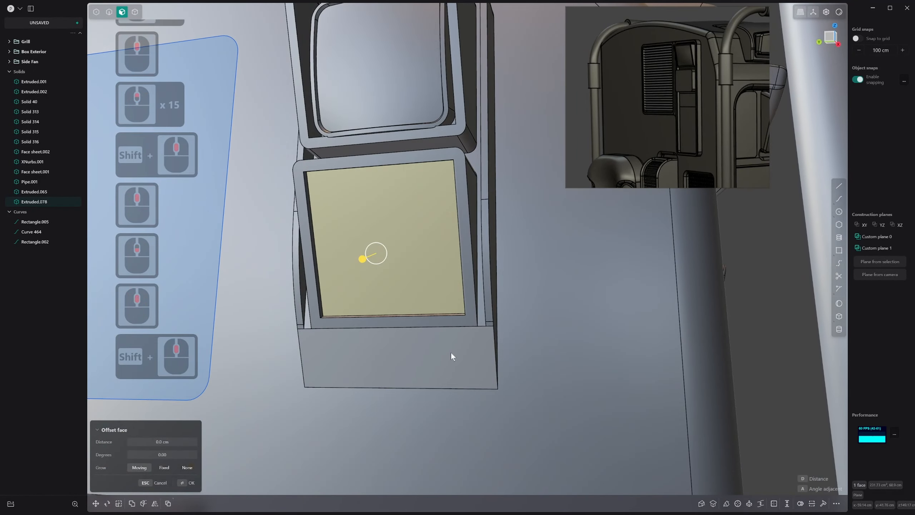
# Save a custom construction plane from the recessed face and the strip face below it, and align the view to it
pyautogui.click(452, 354)
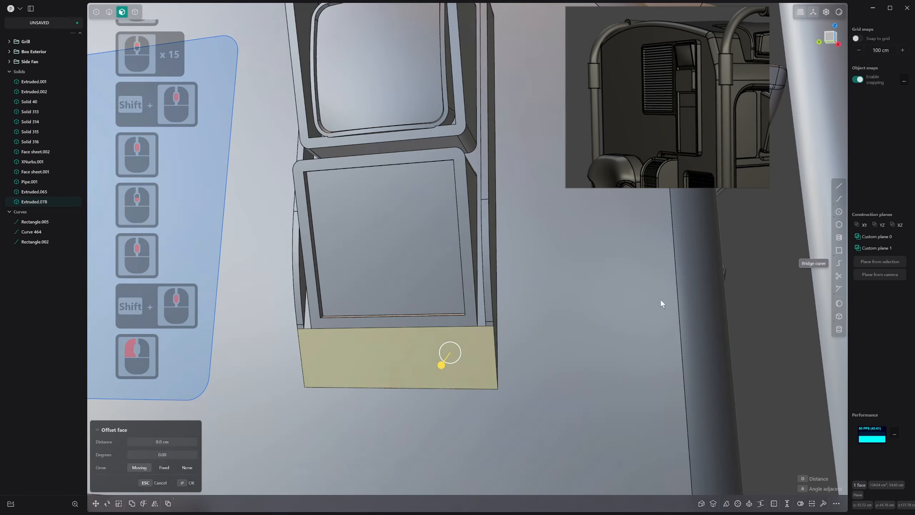
pyautogui.keyDown('shift'); pyautogui.click(385, 269); pyautogui.keyUp('shift')
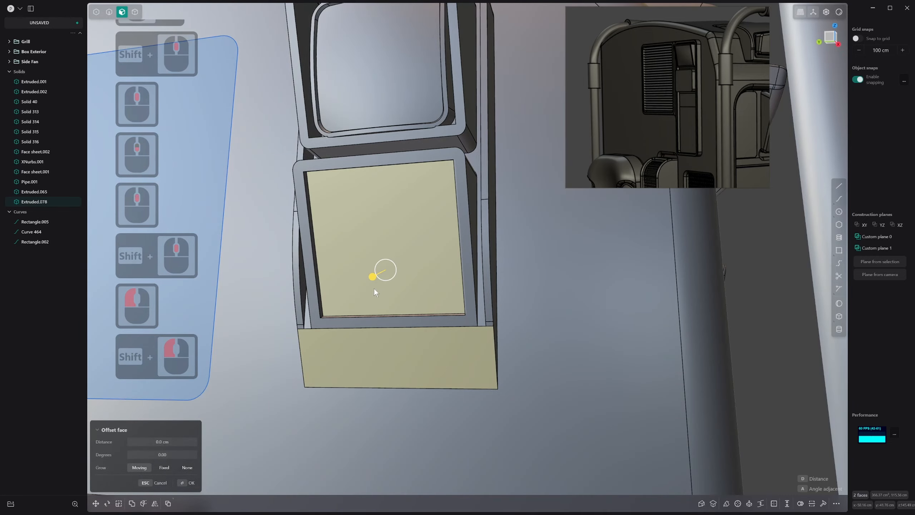
pyautogui.moveTo(374, 289); pyautogui.dragTo(379, 311, button='middle')
pyautogui.press('space')
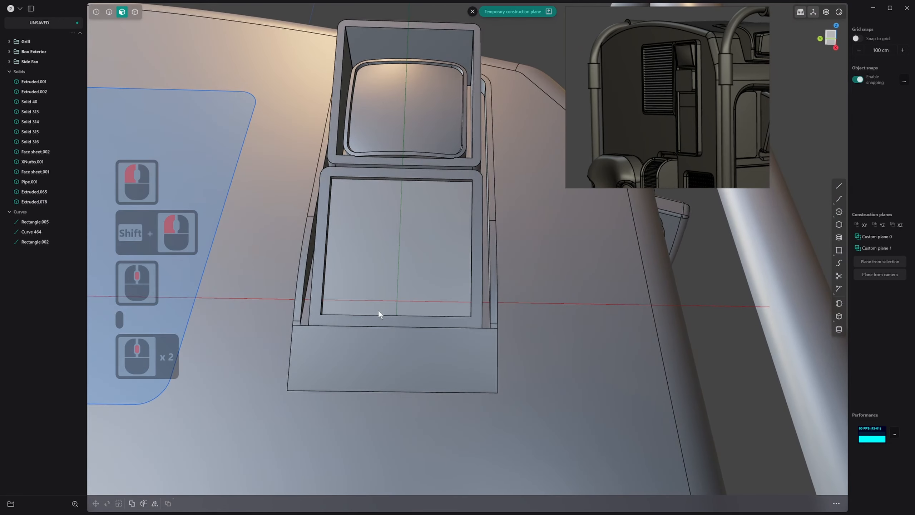
pyautogui.moveTo(403, 358); pyautogui.dragTo(394, 352, button='middle')
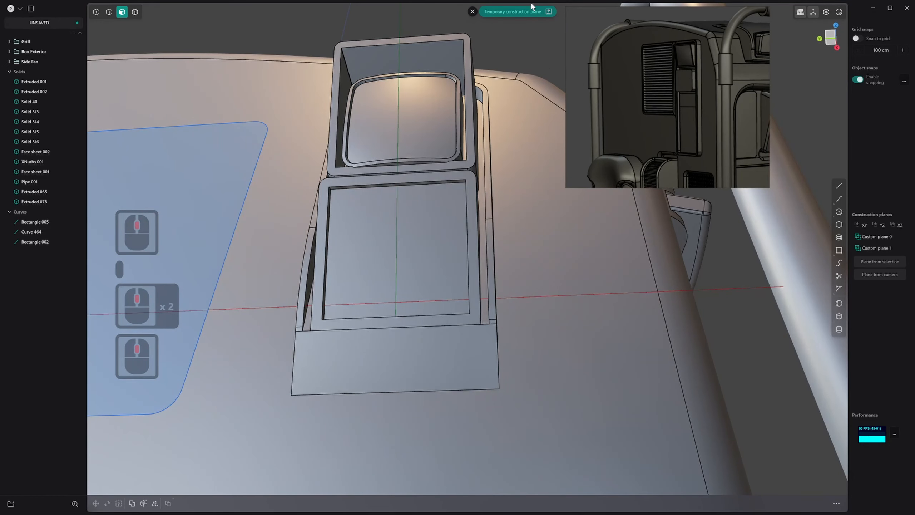
pyautogui.click(534, 11)
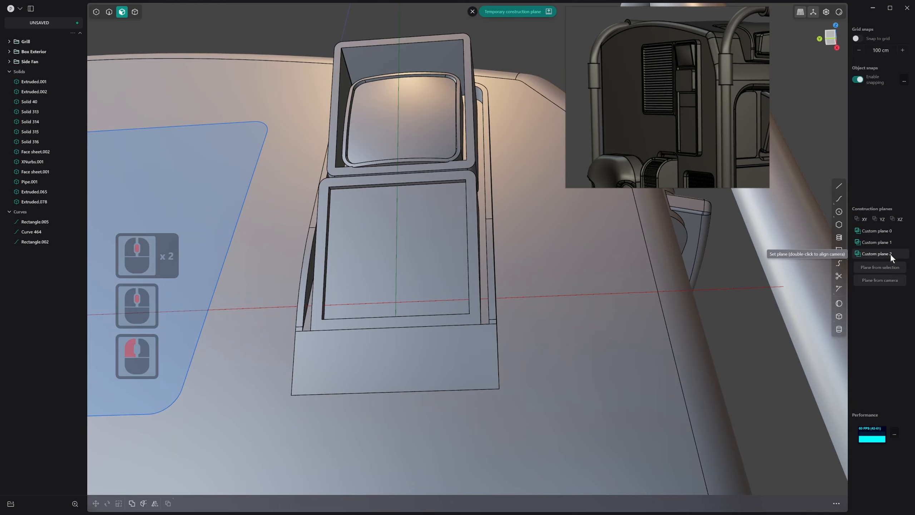
pyautogui.doubleClick(891, 253)
pyautogui.keyDown('shift'); pyautogui.moveTo(658, 272); pyautogui.dragTo(539, 295, button='middle'); pyautogui.keyUp('shift')
pyautogui.scroll(3, 497, 325)
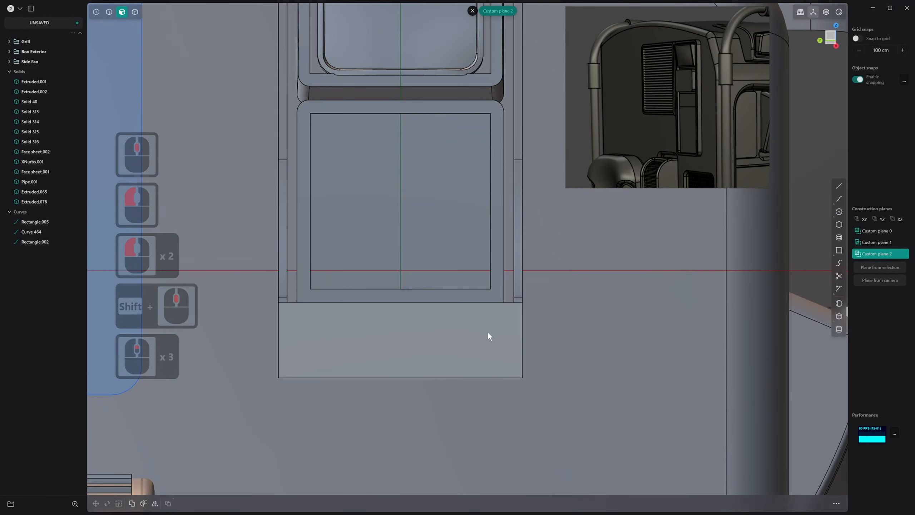
pyautogui.keyDown('shift'); pyautogui.moveTo(488, 332); pyautogui.dragTo(501, 365, button='middle'); pyautogui.keyUp('shift')
# Set a temporary construction plane on the panel's recessed face and start a corner rectangle on it
pyautogui.click(842, 252)
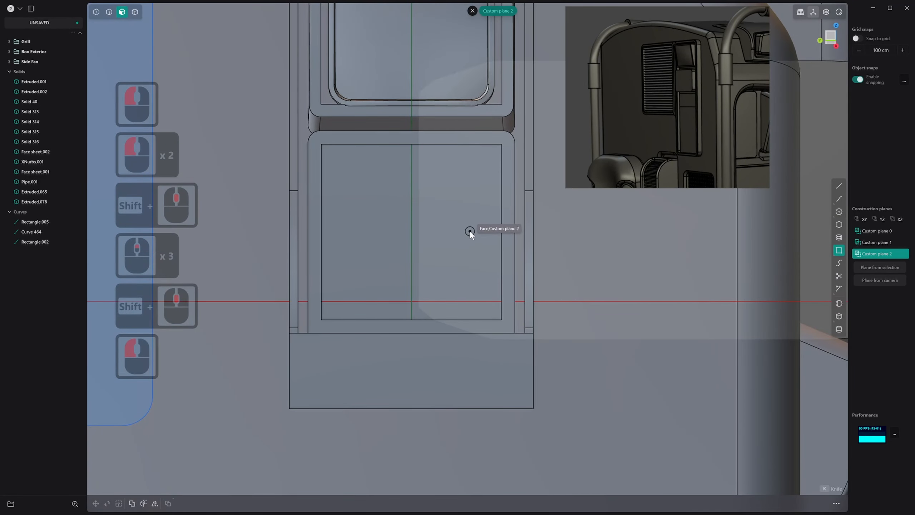
pyautogui.press('Escape')
pyautogui.click(418, 208)
pyautogui.press('space')
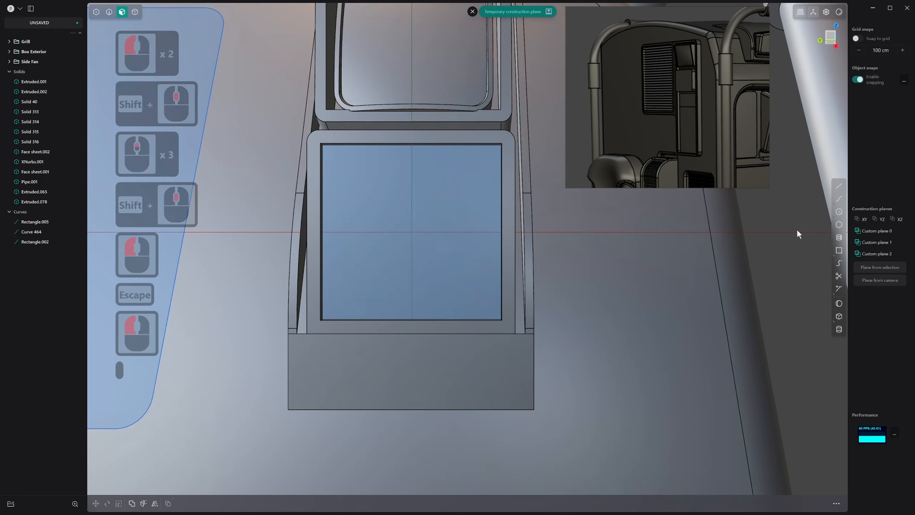
pyautogui.click(839, 250)
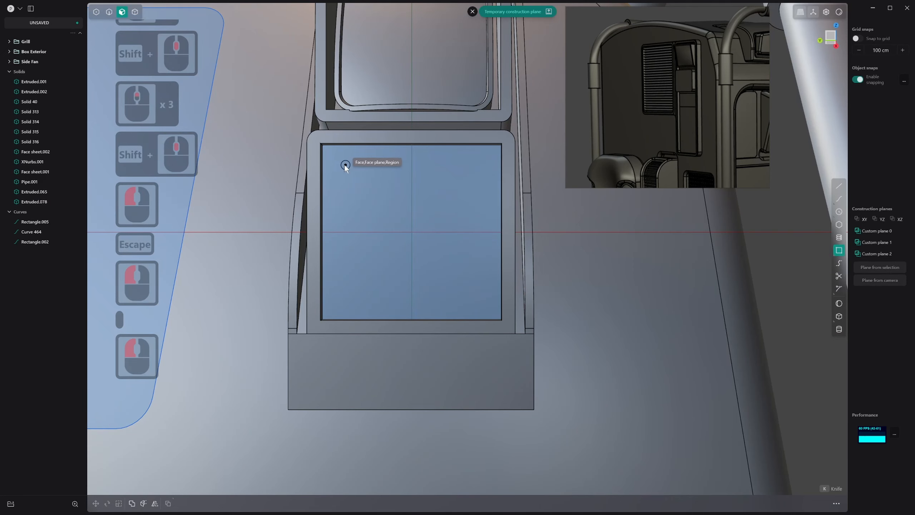
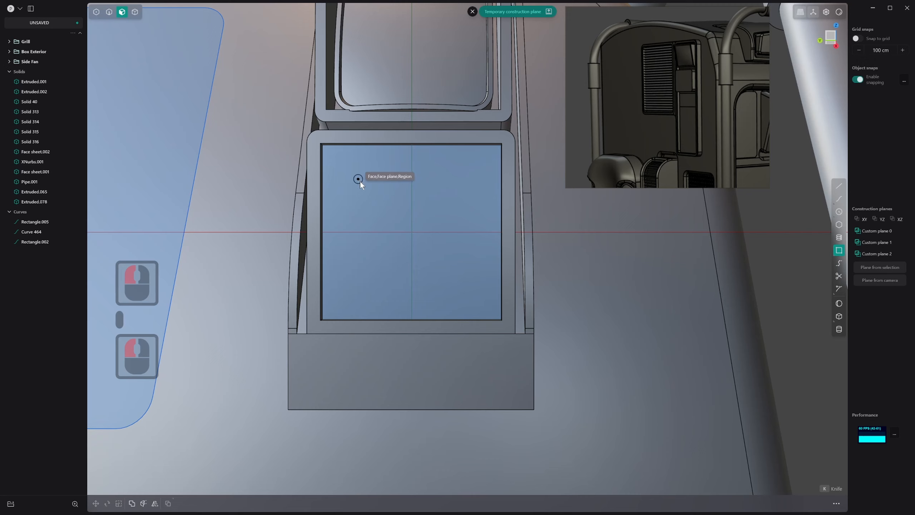
# Draw a centred square about 3.8 cm wide on the panel's recessed face and move it to the face's upper-left area
pyautogui.click(411, 231)
pyautogui.press('c')
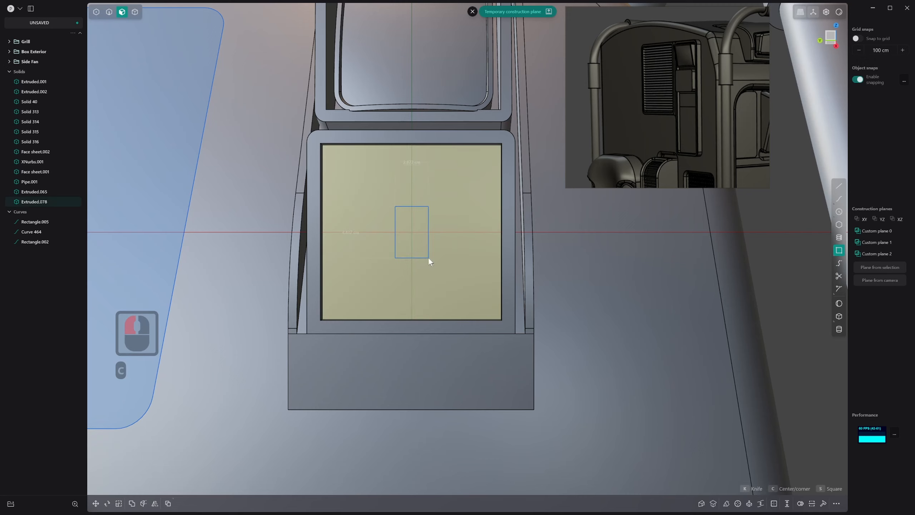
pyautogui.click(434, 255)
pyautogui.rightClick(433, 256)
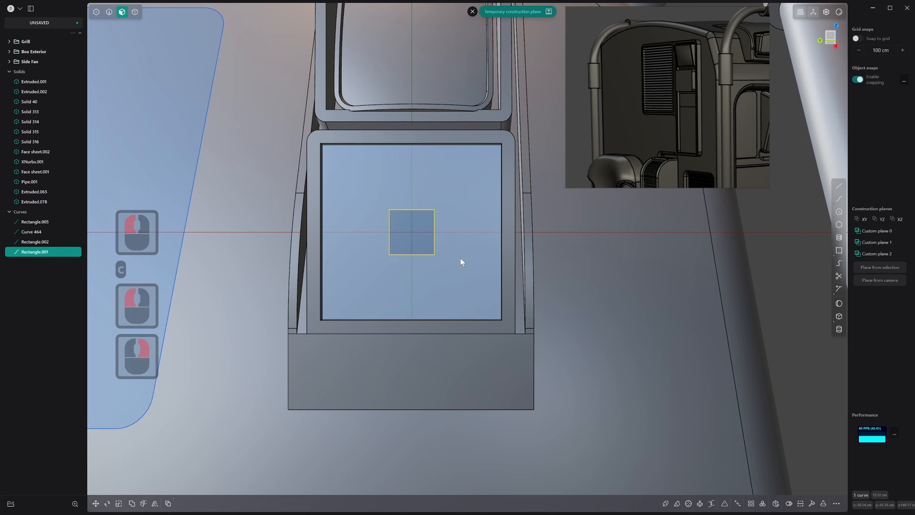
pyautogui.press('g')
pyautogui.press('g')
pyautogui.rightClick(397, 222)
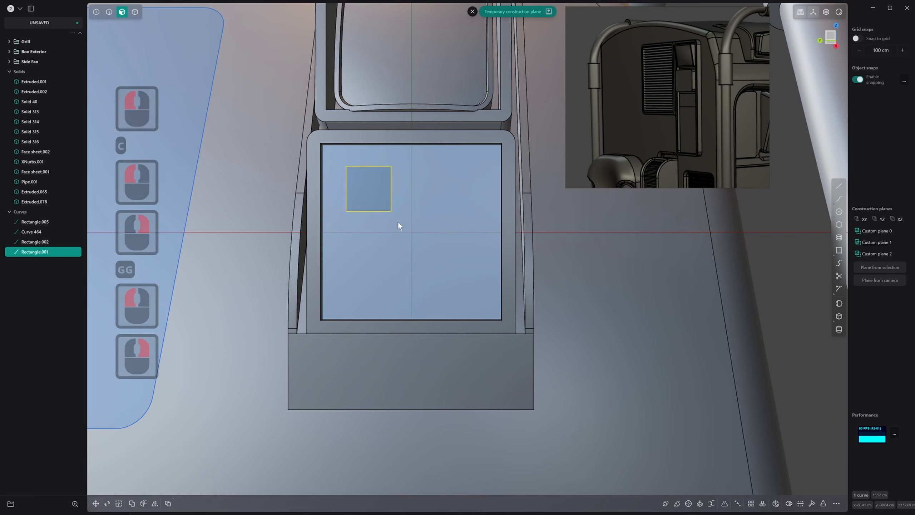
# Try to mirror the small square to the other side of the panel's vertical centreline
pyautogui.hotkey('alt', 'x')
pyautogui.click(397, 220)
pyautogui.rightClick(398, 235)
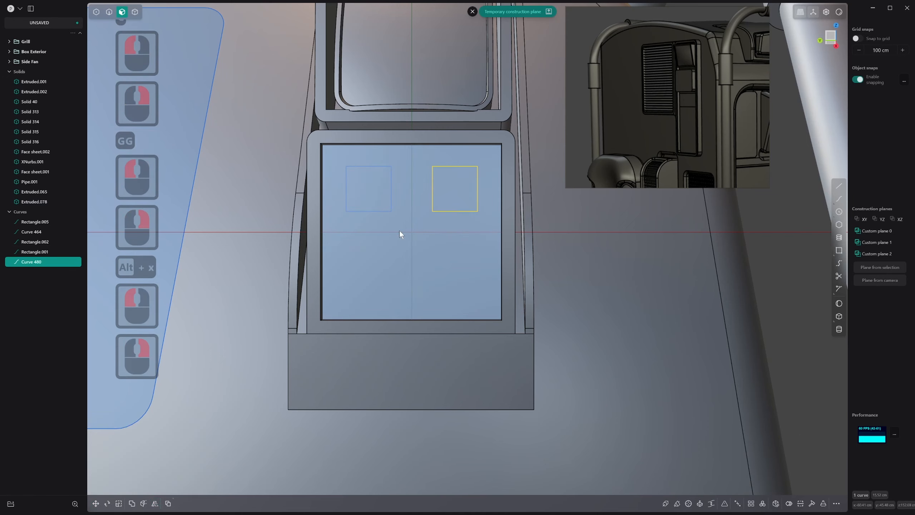
pyautogui.hotkey('ctrl', 'z')
# Extrude the square outward from the recessed face into a small separate block
pyautogui.moveTo(393, 190); pyautogui.dragTo(353, 206, button='middle')
pyautogui.press('3')
pyautogui.click(374, 187)
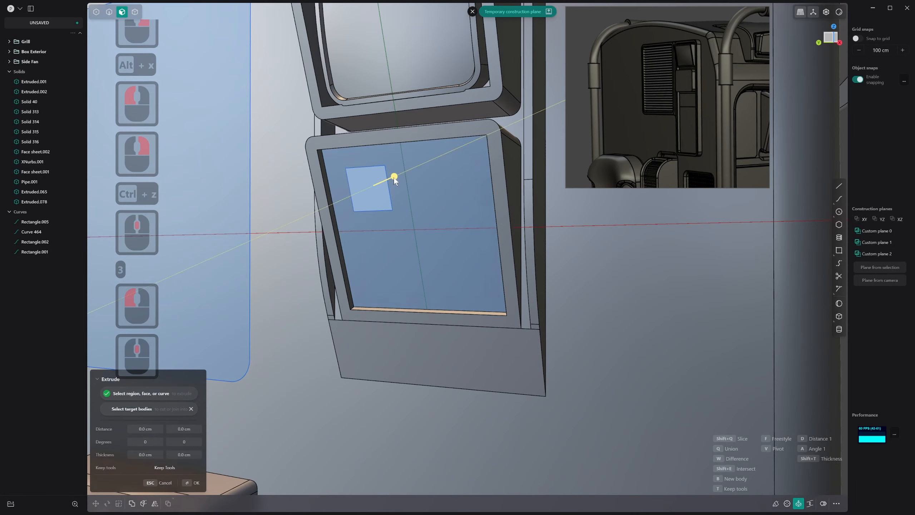
pyautogui.moveTo(393, 177); pyautogui.dragTo(385, 184)
pyautogui.rightClick(384, 184)
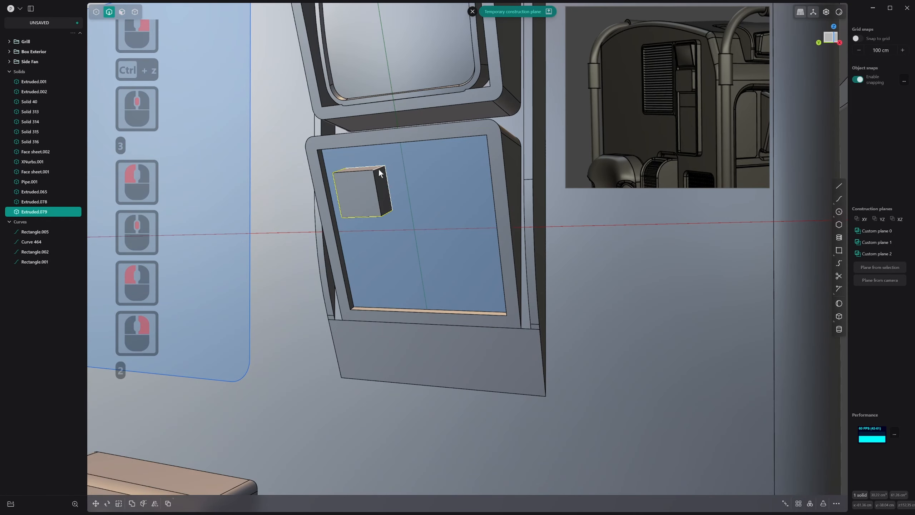
# Fillet the four corner edges of the small block
pyautogui.press('2')
pyautogui.click(378, 167)
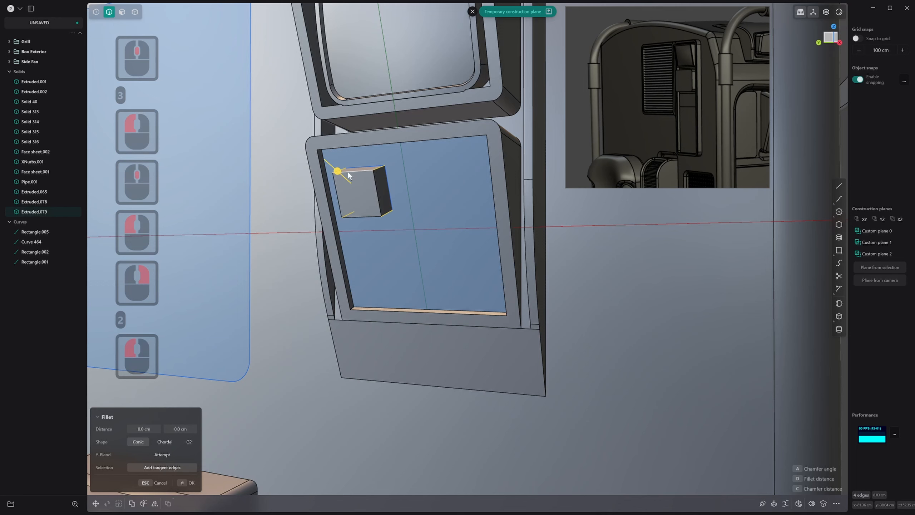
pyautogui.moveTo(337, 171); pyautogui.dragTo(336, 161)
pyautogui.rightClick(338, 164)
# Bulge the small block's front face by pulling its centre control point outward
pyautogui.press('3')
pyautogui.click(362, 188)
pyautogui.moveTo(362, 188); pyautogui.dragTo(354, 205, button='middle')
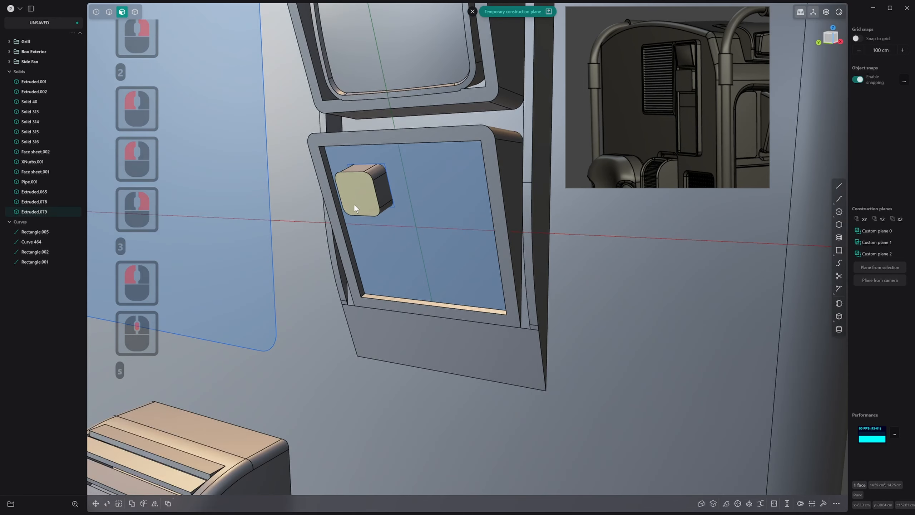
pyautogui.hotkey('shift', '1')
pyautogui.click(429, 66)
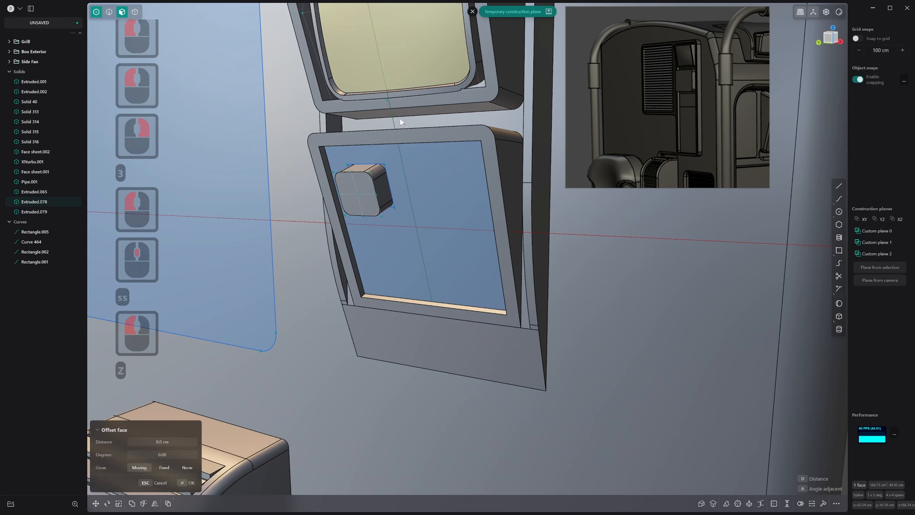
pyautogui.press('z')
pyautogui.click(362, 204)
pyautogui.moveTo(359, 207); pyautogui.dragTo(376, 216, button='middle')
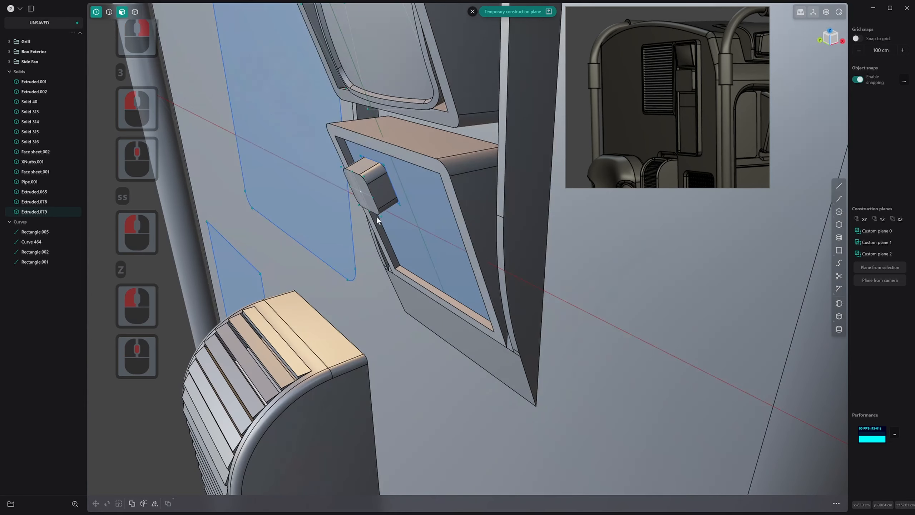
pyautogui.press('g')
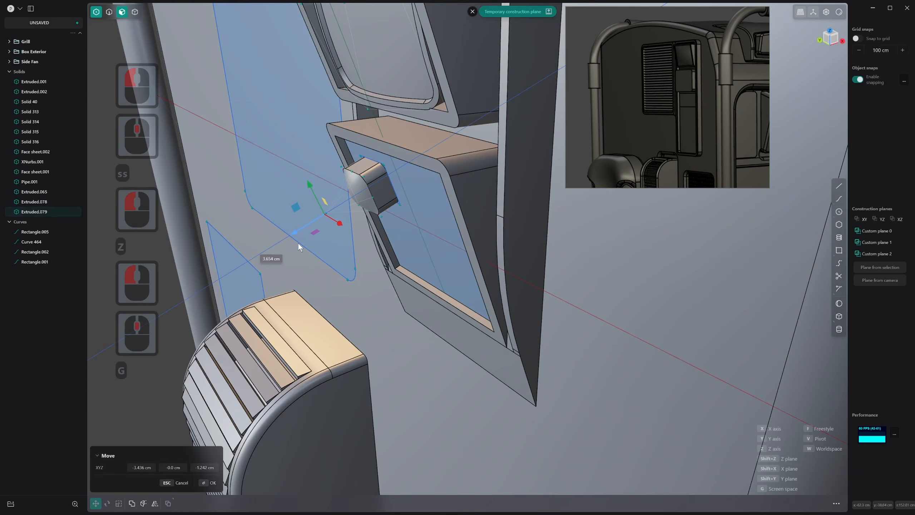
pyautogui.click(305, 242)
pyautogui.rightClick(305, 241)
# Fillet the outline edge of the block's bulged front face by about 1.1 cm
pyautogui.press('2')
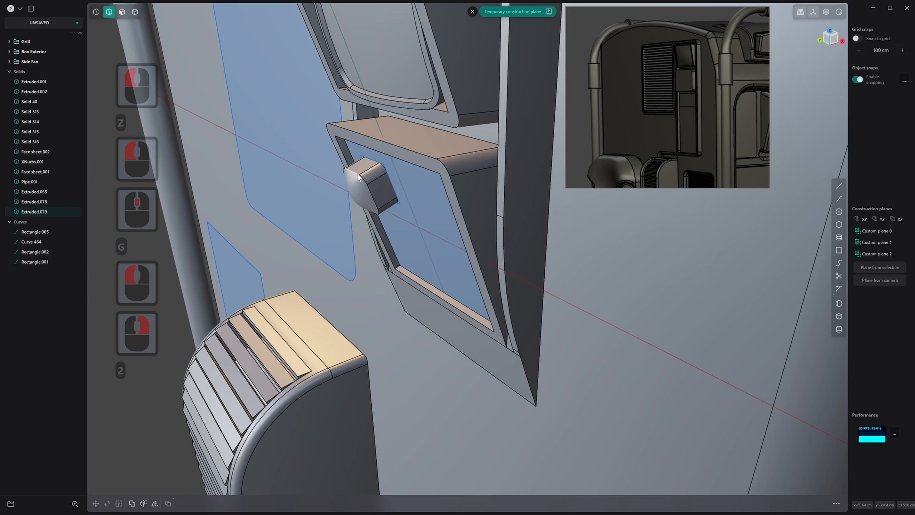
pyautogui.click(353, 172)
pyautogui.moveTo(352, 170); pyautogui.dragTo(360, 159)
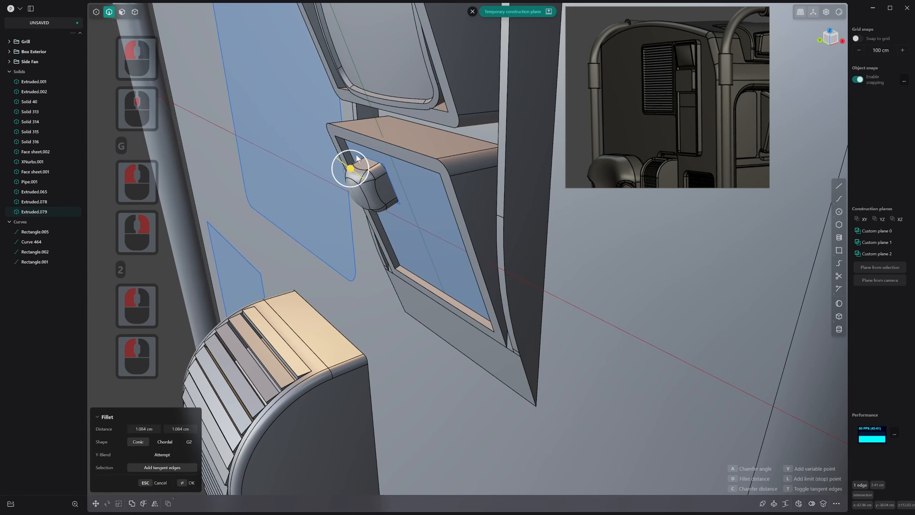
pyautogui.rightClick(360, 159)
# Scale up the square curve at the block's base to about 4.3 cm wide
pyautogui.moveTo(360, 160); pyautogui.dragTo(386, 167, button='middle')
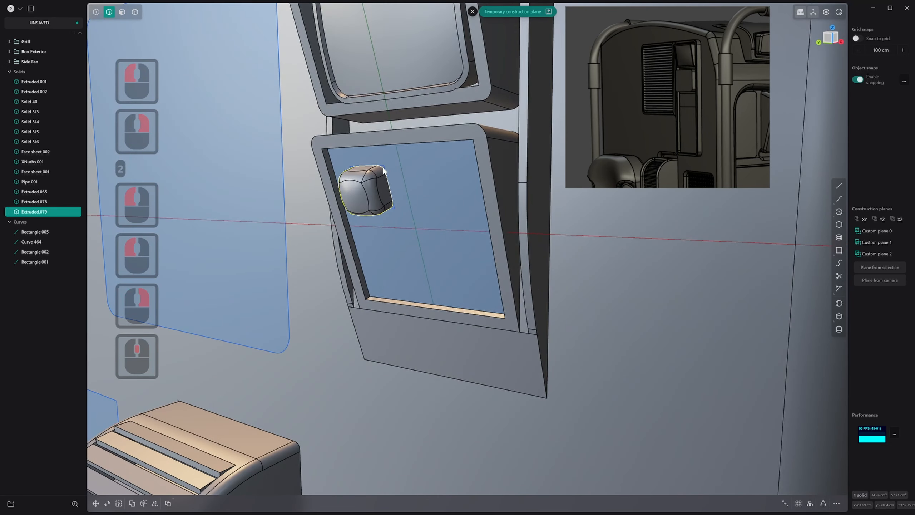
pyautogui.press('3')
pyautogui.press('2')
pyautogui.click(386, 166)
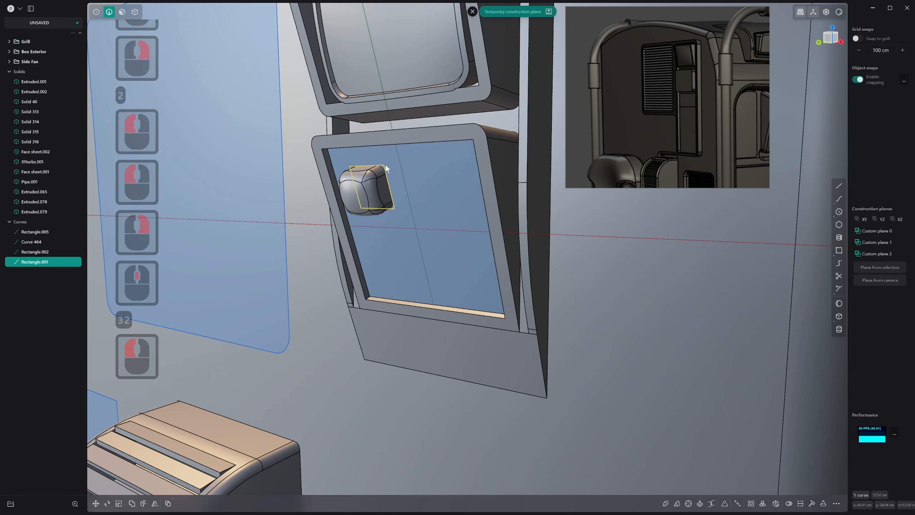
pyautogui.press('s')
pyautogui.click(395, 163)
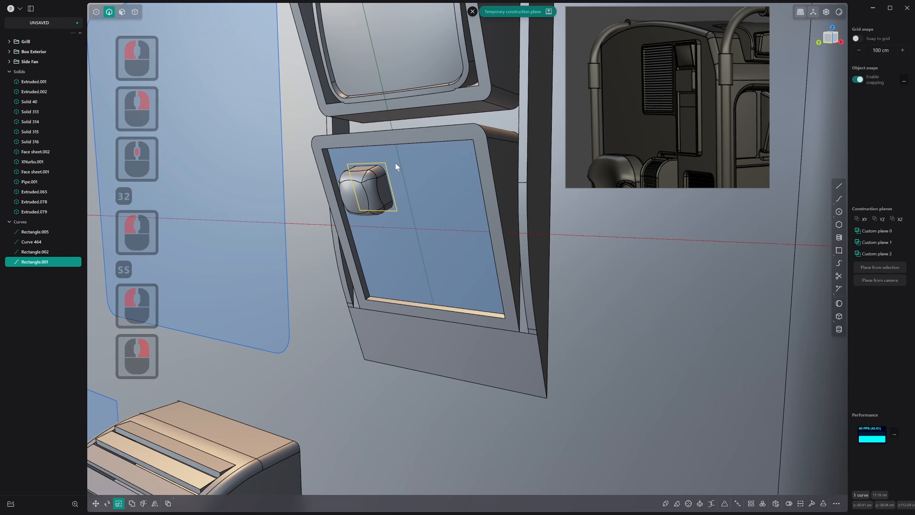
pyautogui.rightClick(391, 165)
# Cut a pocket behind the block by extruding the enlarged square about 1.27 cm inward with Difference on the panel body
pyautogui.press('3')
pyautogui.click(384, 167)
pyautogui.moveTo(409, 152); pyautogui.dragTo(417, 149)
pyautogui.press('w')
pyautogui.click(416, 166)
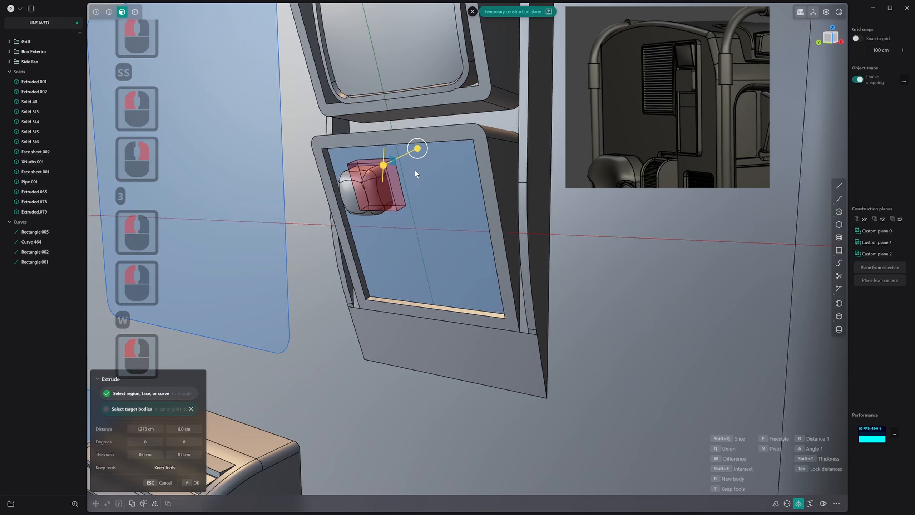
pyautogui.rightClick(415, 169)
# Examine the pocket behind the block from close up and check its inner faces
pyautogui.scroll(20, 382, 169)
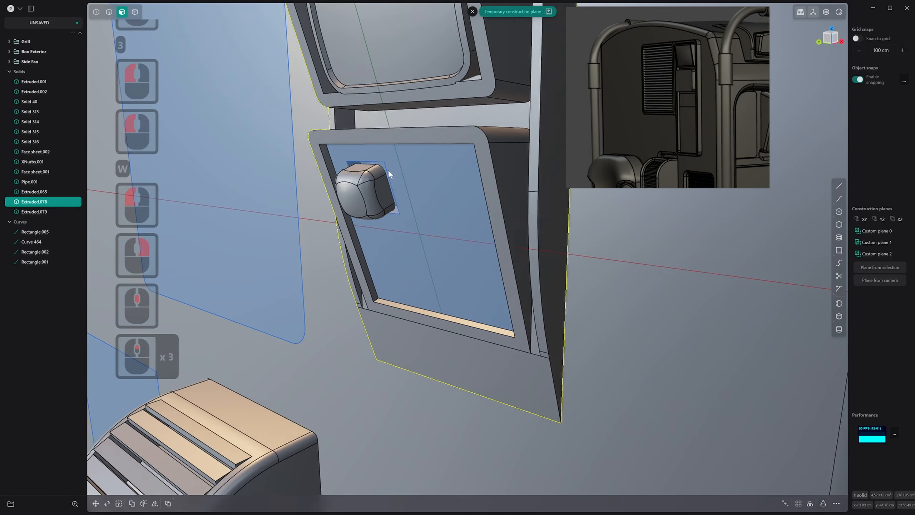
pyautogui.scroll(15, 383, 163)
pyautogui.moveTo(375, 179); pyautogui.dragTo(298, 168, button='middle')
pyautogui.press('2')
pyautogui.click(502, 132)
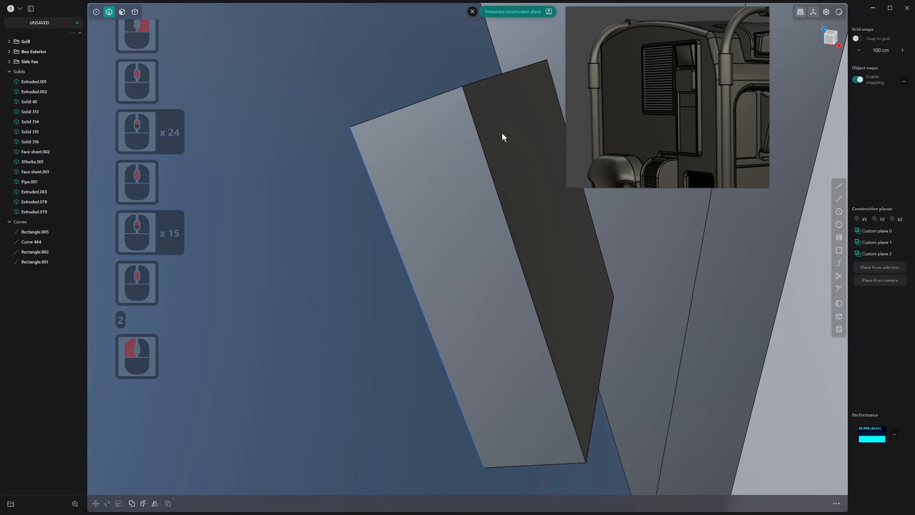
pyautogui.press('3')
pyautogui.click(500, 121)
pyautogui.moveTo(498, 123); pyautogui.dragTo(401, 150, button='middle')
pyautogui.scroll(-14, 553, 128)
pyautogui.scroll(6, 389, 162)
pyautogui.scroll(6, 384, 159)
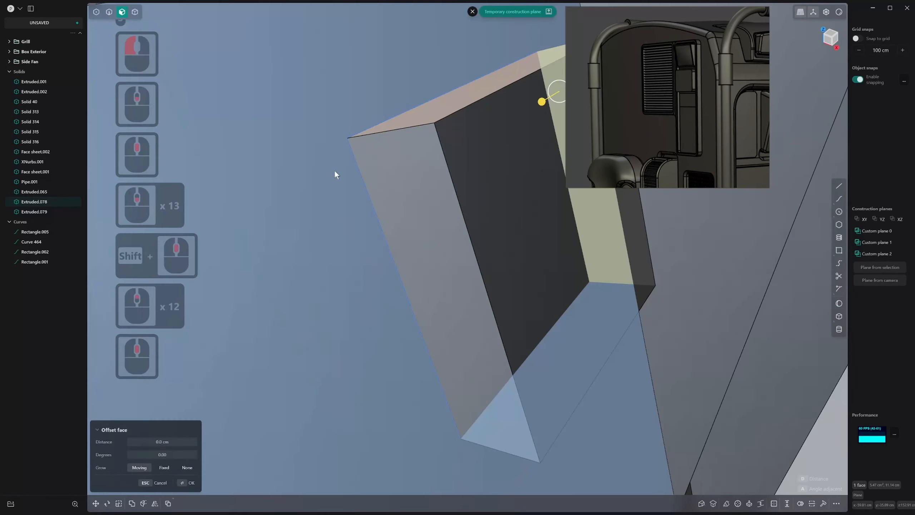
pyautogui.moveTo(335, 170); pyautogui.dragTo(343, 222, button='middle')
pyautogui.scroll(20, 343, 222)
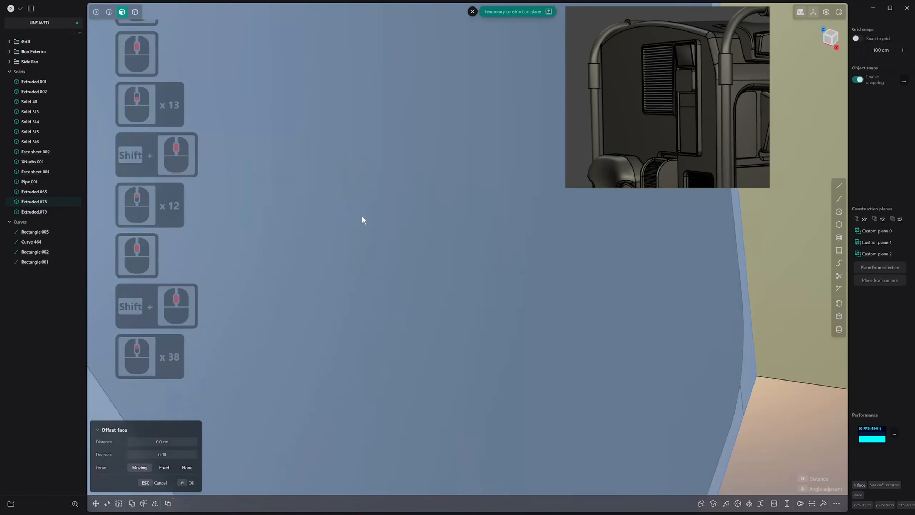
pyautogui.scroll(-7, 396, 208)
# Extrude the square region about 1.07 cm into the pocket as a separate solid
pyautogui.click(469, 211)
pyautogui.scroll(-20, 464, 214)
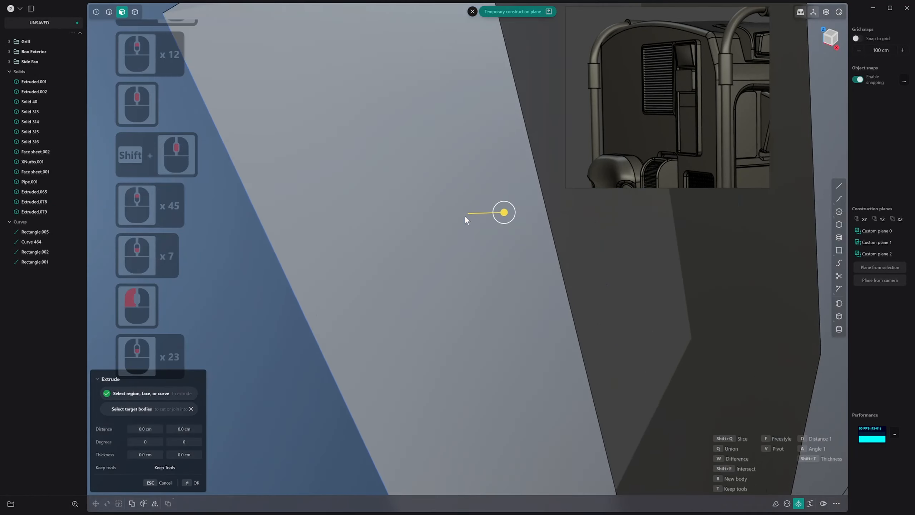
pyautogui.moveTo(465, 215); pyautogui.dragTo(613, 176, button='middle')
pyautogui.scroll(-13, 539, 193)
pyautogui.keyDown('shift'); pyautogui.moveTo(538, 193); pyautogui.dragTo(416, 247, button='middle'); pyautogui.keyUp('shift')
pyautogui.moveTo(444, 231); pyautogui.dragTo(472, 211)
pyautogui.scroll(-16, 469, 216)
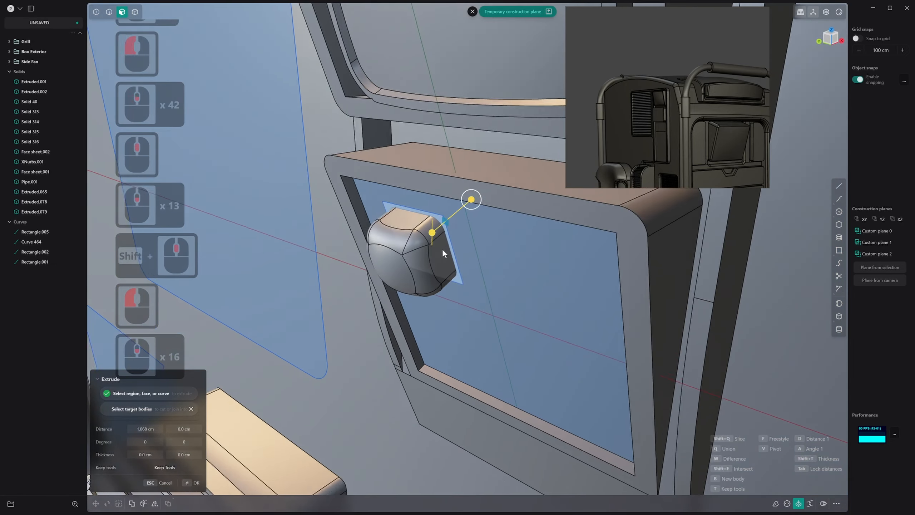
pyautogui.moveTo(442, 250); pyautogui.dragTo(392, 264, button='middle')
pyautogui.hotkey('alt', 'z')
pyautogui.moveTo(434, 207); pyautogui.dragTo(410, 295, button='middle')
pyautogui.click(395, 269)
pyautogui.hotkey('alt', 'z')
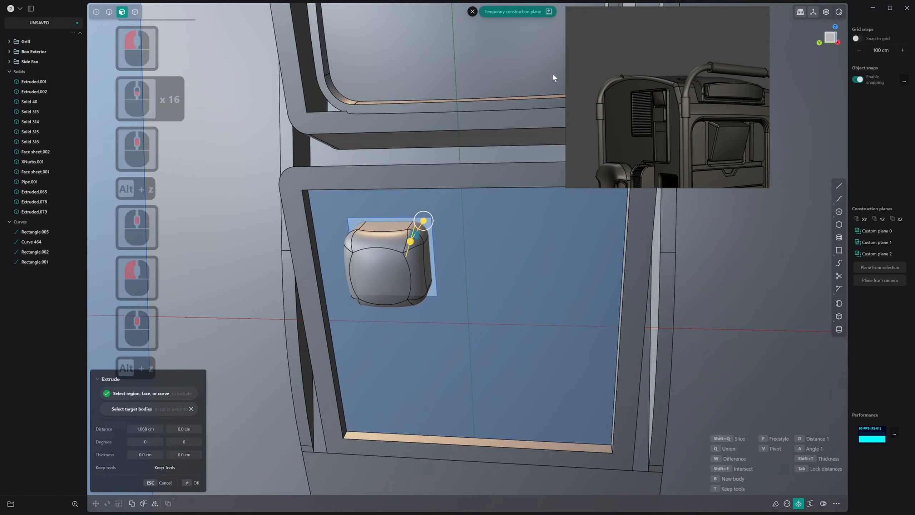
pyautogui.press('.')
pyautogui.hotkey('ctrl', 'z')
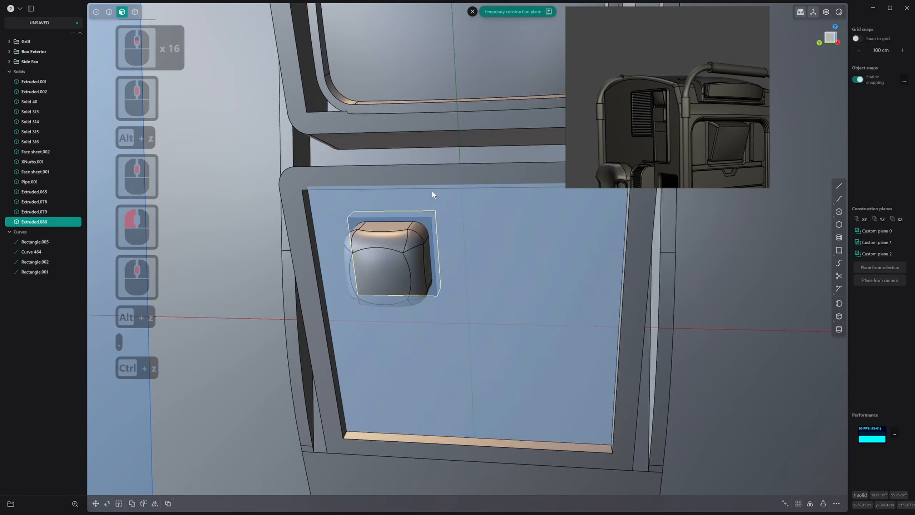
# Isolate the rounded block and try to extrude the square region behind it
pyautogui.scroll(-13, 610, 428)
pyautogui.keyDown('shift'); pyautogui.scroll(-5, 562, 344); pyautogui.keyUp('shift')
pyautogui.keyDown('shift'); pyautogui.scroll(-1, 515, 331); pyautogui.keyUp('shift')
pyautogui.click(636, 317)
pyautogui.keyDown('shift'); pyautogui.moveTo(560, 341); pyautogui.dragTo(512, 290, button='middle'); pyautogui.keyUp('shift')
pyautogui.press('4')
pyautogui.click(437, 309)
pyautogui.press('.')
pyautogui.press('3')
pyautogui.click(468, 297)
pyautogui.press('e')
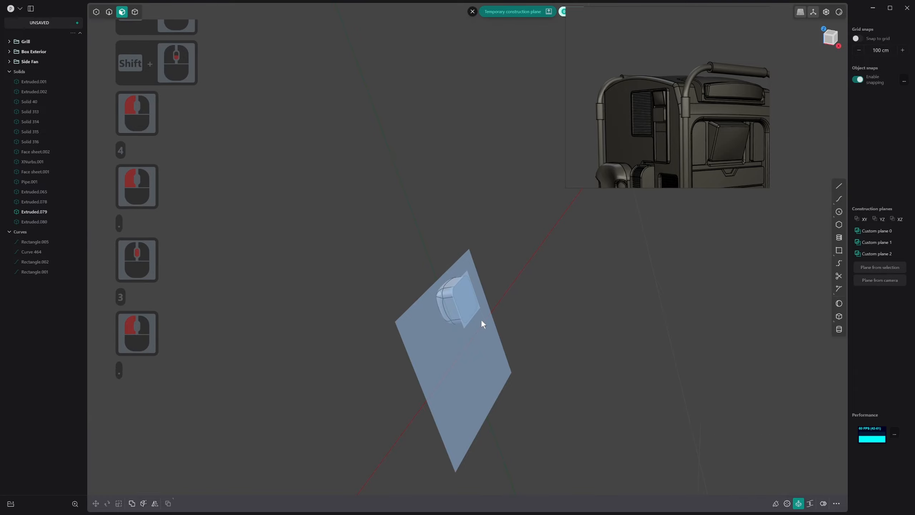
pyautogui.press('.')
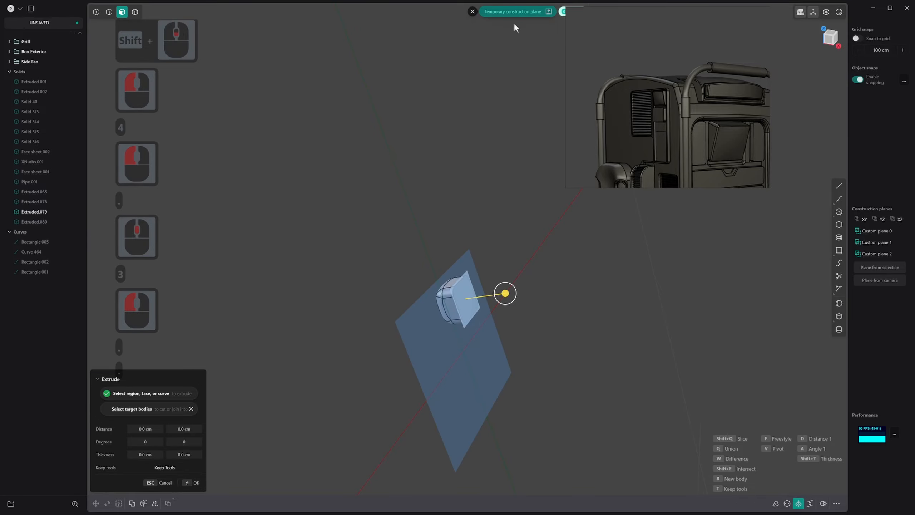
pyautogui.click(561, 13)
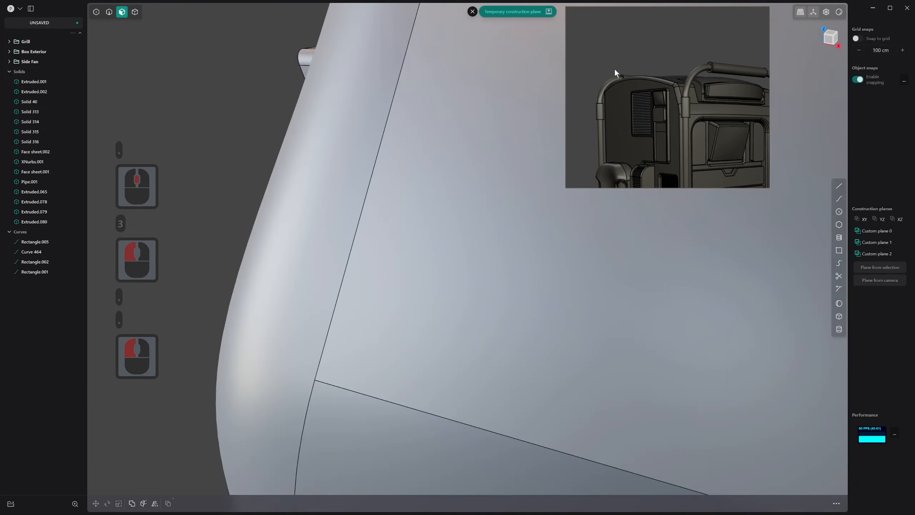
# Isolate the rounded block from the rest of the model
pyautogui.scroll(-11, 356, 325)
pyautogui.scroll(-3, 357, 323)
pyautogui.keyDown('shift'); pyautogui.scroll(-1, 357, 323); pyautogui.keyUp('shift')
pyautogui.keyDown('shift'); pyautogui.moveTo(356, 323); pyautogui.dragTo(538, 247, button='middle'); pyautogui.keyUp('shift')
pyautogui.scroll(20, 538, 247)
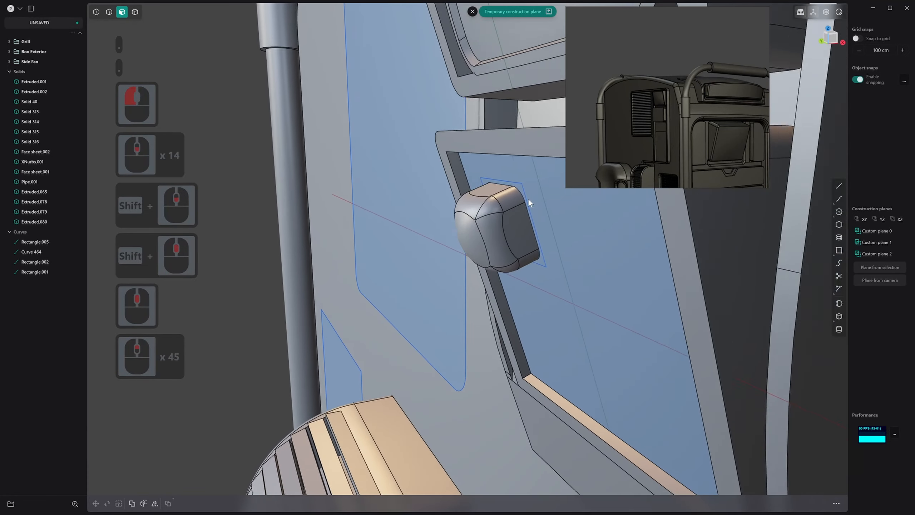
pyautogui.scroll(12, 528, 199)
pyautogui.keyDown('shift'); pyautogui.scroll(3, 528, 199); pyautogui.keyUp('shift')
pyautogui.scroll(-1, 461, 222)
pyautogui.keyDown('shift'); pyautogui.moveTo(450, 231); pyautogui.dragTo(500, 230, button='middle'); pyautogui.keyUp('shift')
pyautogui.press('g')
pyautogui.scroll(-3, 505, 219)
pyautogui.press('3')
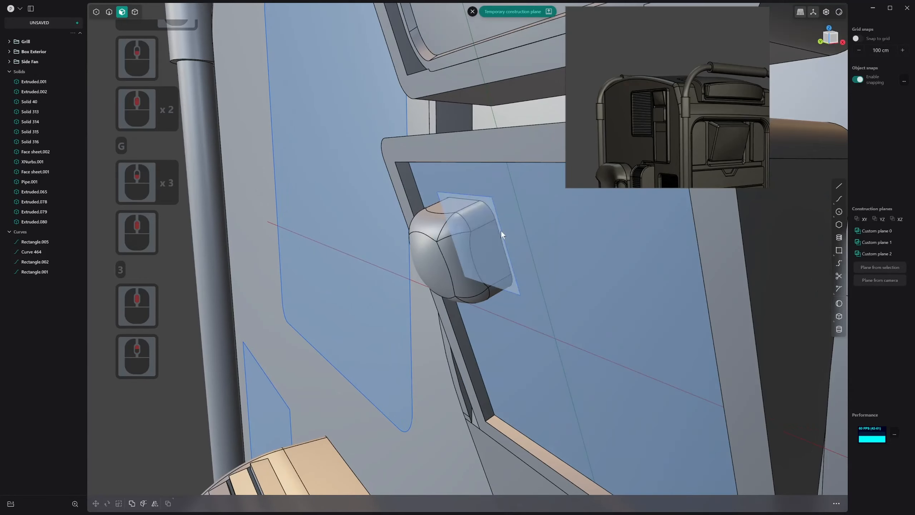
pyautogui.press('4')
pyautogui.click(469, 221)
pyautogui.press('.')
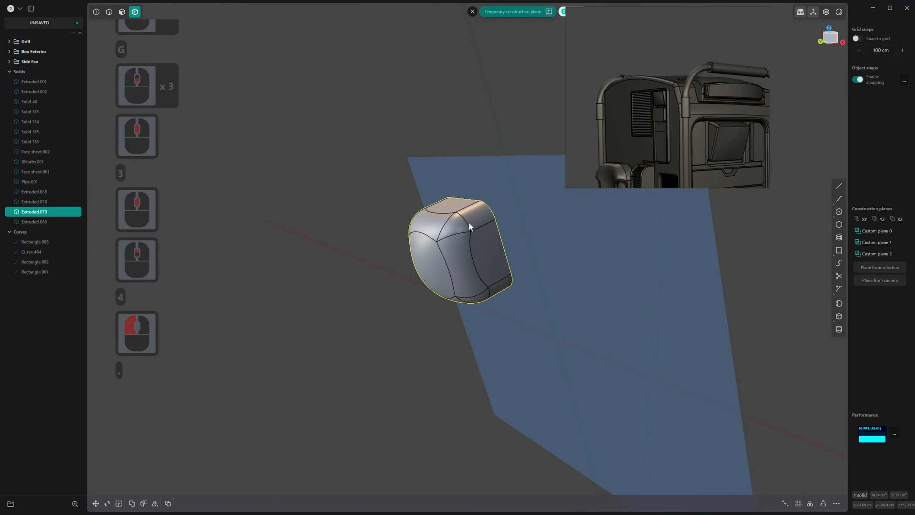
# Try to extrude from the back of the isolated block
pyautogui.moveTo(373, 251); pyautogui.dragTo(374, 251, button='middle')
pyautogui.press('3')
pyautogui.click(522, 218)
pyautogui.moveTo(563, 215); pyautogui.dragTo(615, 234)
pyautogui.moveTo(487, 246); pyautogui.dragTo(503, 217, button='middle')
pyautogui.hotkey('ctrl', 'z')
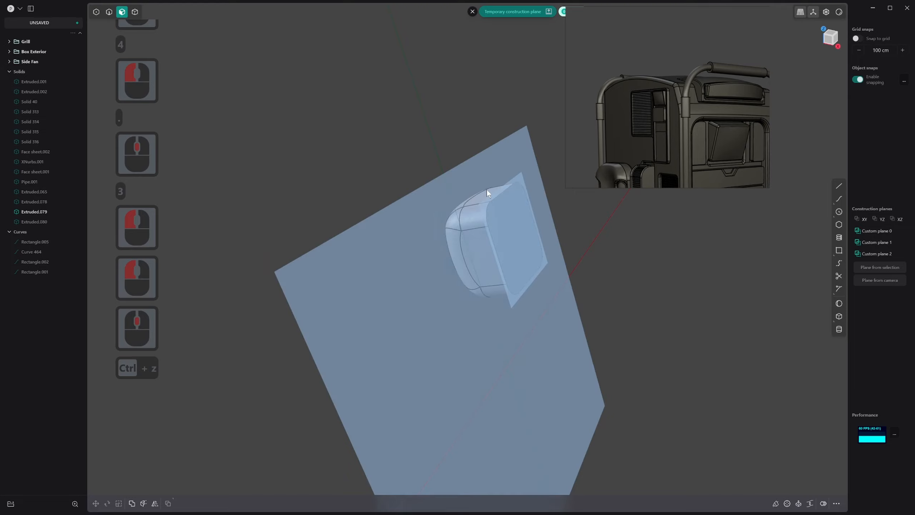
# Examine the edges at the isolated block's back and try to extend the block from there
pyautogui.press('2')
pyautogui.press('2')
pyautogui.press('alt')
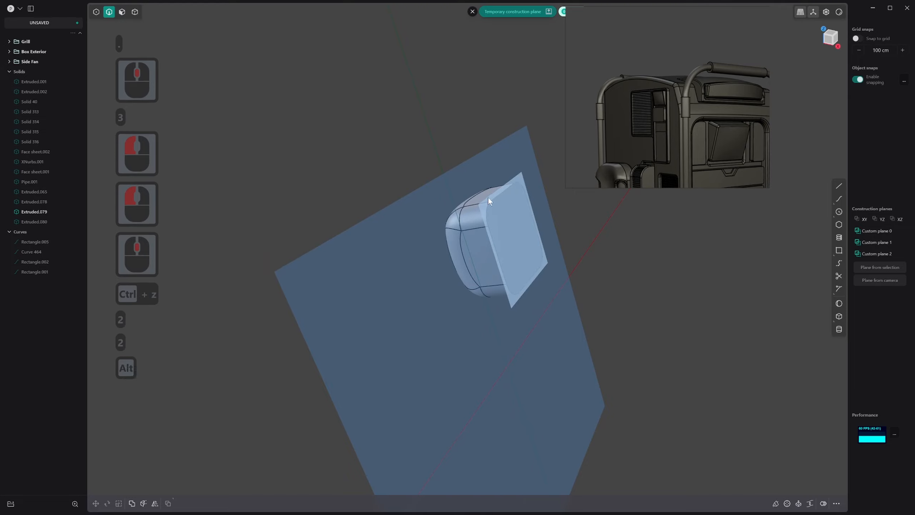
pyautogui.moveTo(482, 206); pyautogui.dragTo(384, 244, button='middle')
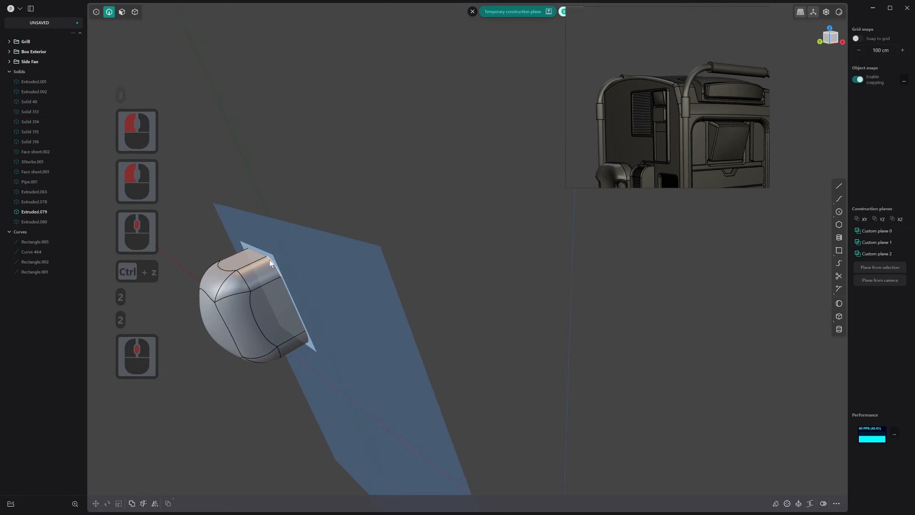
pyautogui.moveTo(270, 260); pyautogui.dragTo(222, 283, button='middle')
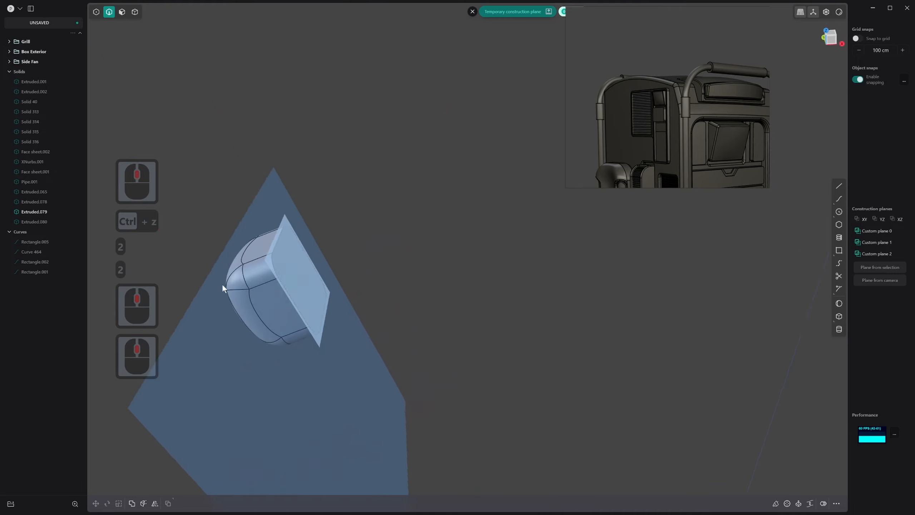
pyautogui.scroll(20, 256, 260)
pyautogui.scroll(3, 300, 281)
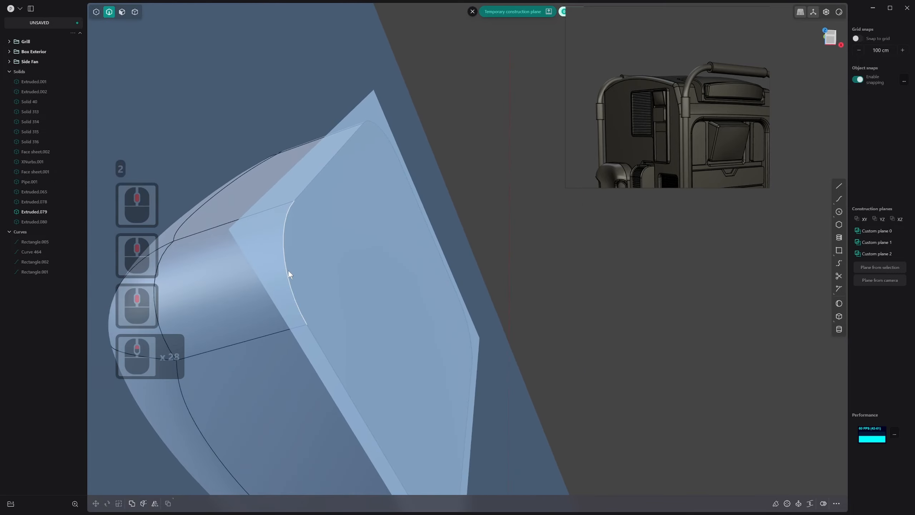
pyautogui.press('3')
pyautogui.click(293, 262)
pyautogui.moveTo(336, 250); pyautogui.dragTo(359, 244)
pyautogui.hotkey('ctrl', 'z')
pyautogui.scroll(-13, 271, 259)
pyautogui.keyDown('alt'); pyautogui.moveTo(271, 258); pyautogui.dragTo(348, 303, button='middle'); pyautogui.keyUp('alt')
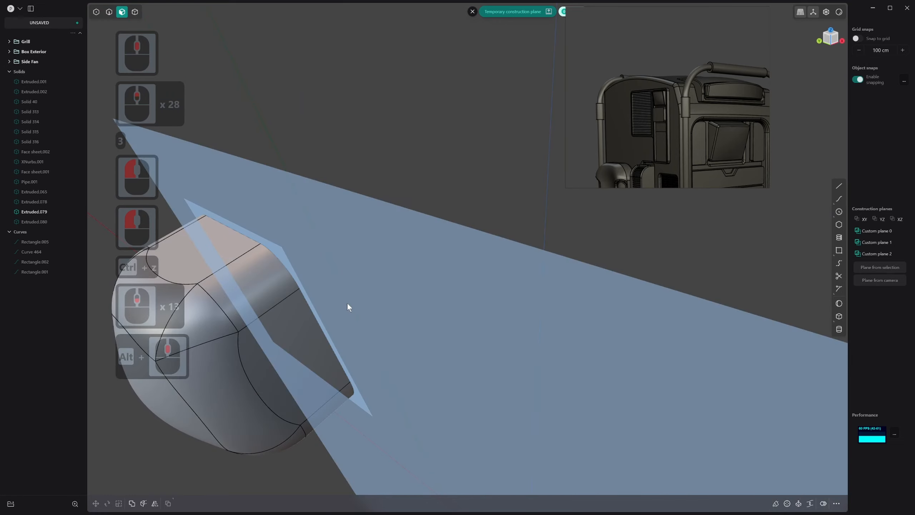
# Move the reference image clear of the isolation indicator and leave isolation to show the whole model
pyautogui.press('.')
pyautogui.scroll(-1, 339, 141)
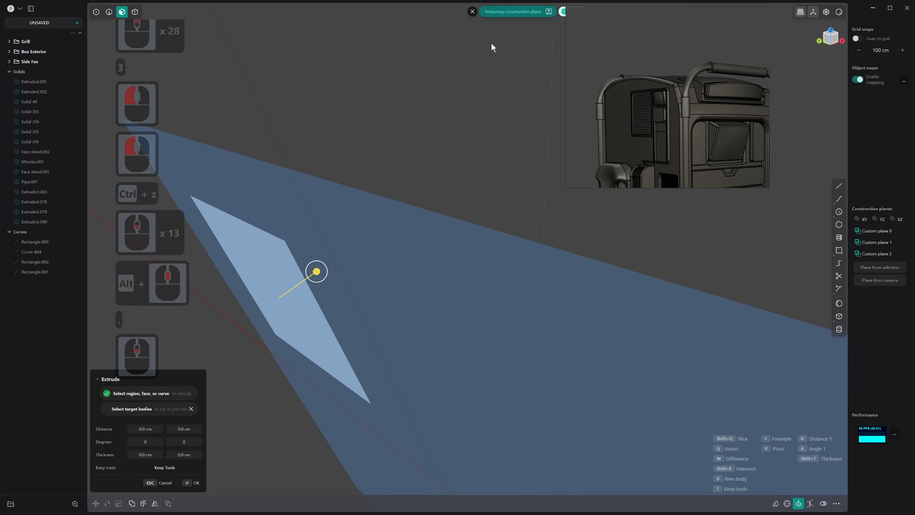
pyautogui.click(562, 13)
pyautogui.moveTo(585, 51); pyautogui.dragTo(594, 66, button='right')
pyautogui.press('2')
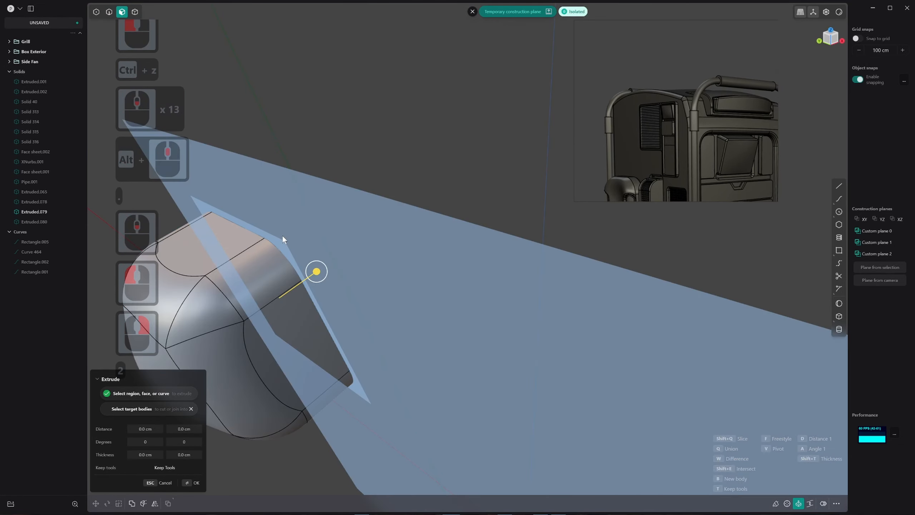
pyautogui.scroll(-1, 283, 236)
pyautogui.moveTo(283, 235); pyautogui.dragTo(313, 213, button='middle')
pyautogui.scroll(-7, 313, 213)
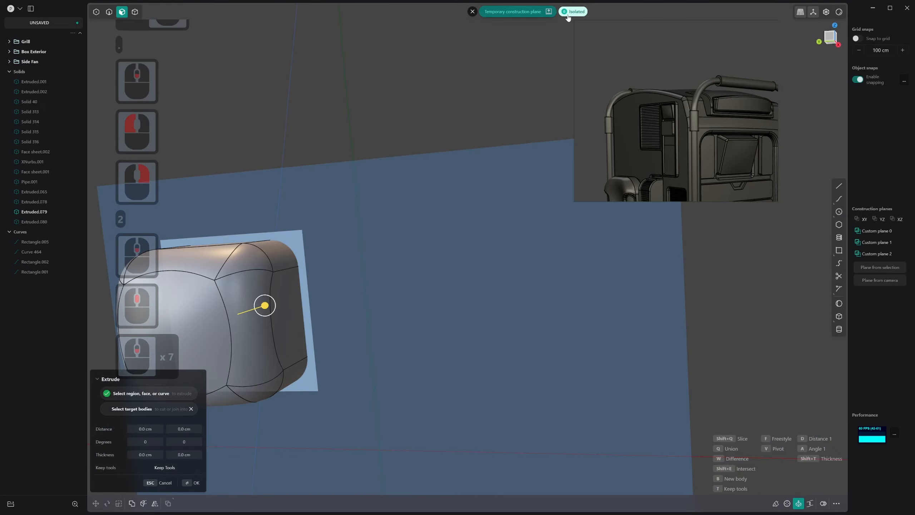
pyautogui.click(565, 14)
# Delete one of the square curves outlining the region behind the rounded block
pyautogui.press('2')
pyautogui.moveTo(362, 207); pyautogui.dragTo(305, 232, button='middle')
pyautogui.click(309, 225)
pyautogui.press('x')
# Extrude the square region behind the rounded block into the panel as a separate solid
pyautogui.press('3')
pyautogui.click(304, 232)
pyautogui.press('e')
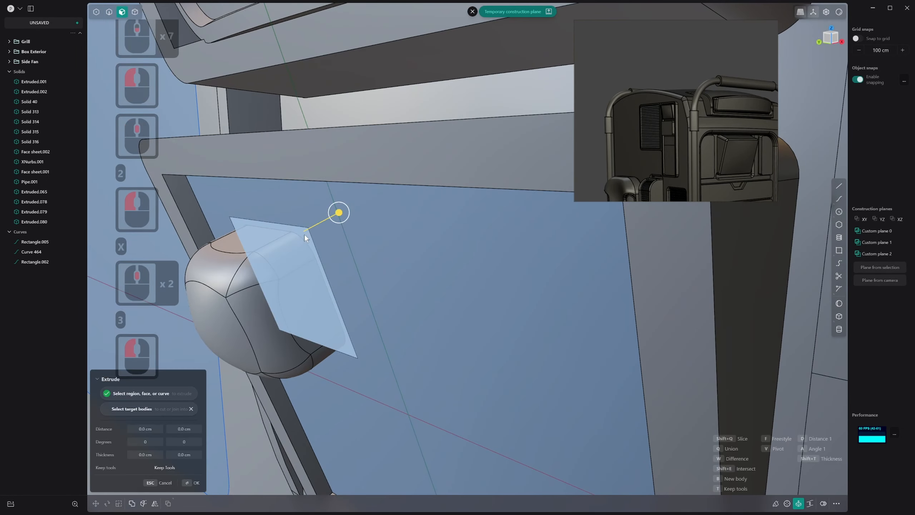
pyautogui.moveTo(340, 212); pyautogui.dragTo(368, 202)
pyautogui.rightClick(368, 203)
pyautogui.moveTo(352, 214); pyautogui.dragTo(306, 221, button='middle')
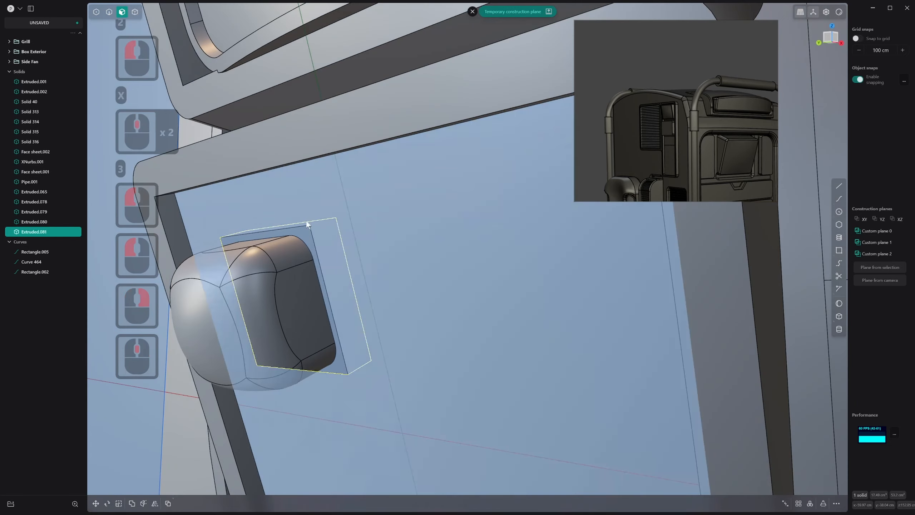
pyautogui.press('1')
pyautogui.click(329, 235)
pyautogui.moveTo(336, 175); pyautogui.dragTo(300, 229, button='middle')
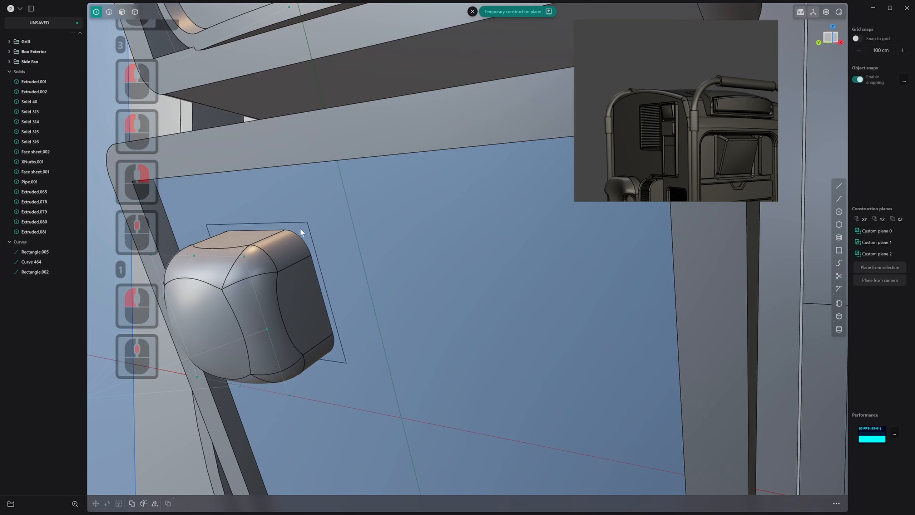
# Extrude the same square region again about 1.28 cm into the panel as another solid
pyautogui.press('3')
pyautogui.click(303, 231)
pyautogui.press('e')
pyautogui.moveTo(333, 212); pyautogui.dragTo(361, 202)
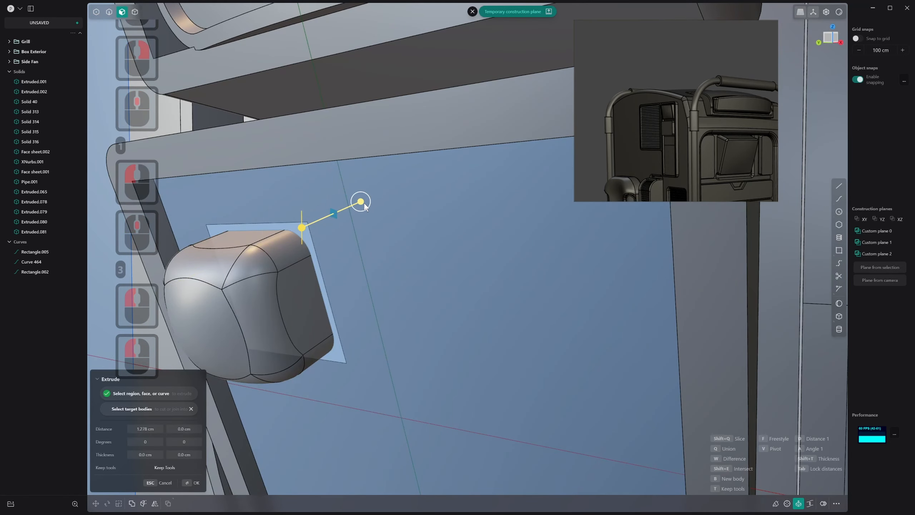
pyautogui.press('2')
pyautogui.click(330, 214)
pyautogui.moveTo(329, 213); pyautogui.dragTo(314, 228, button='middle')
pyautogui.rightClick(299, 233)
pyautogui.press('2')
pyautogui.press('1')
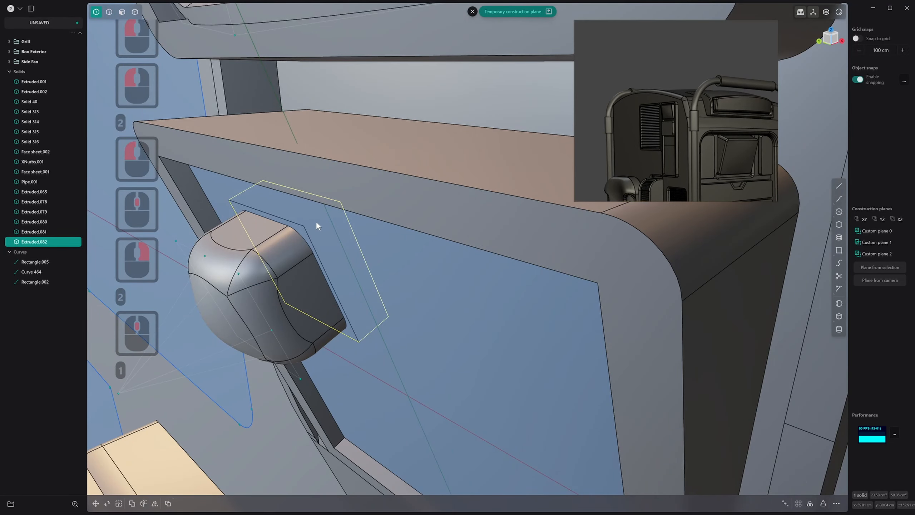
pyautogui.press('q')
pyautogui.press('w')
pyautogui.click(336, 187)
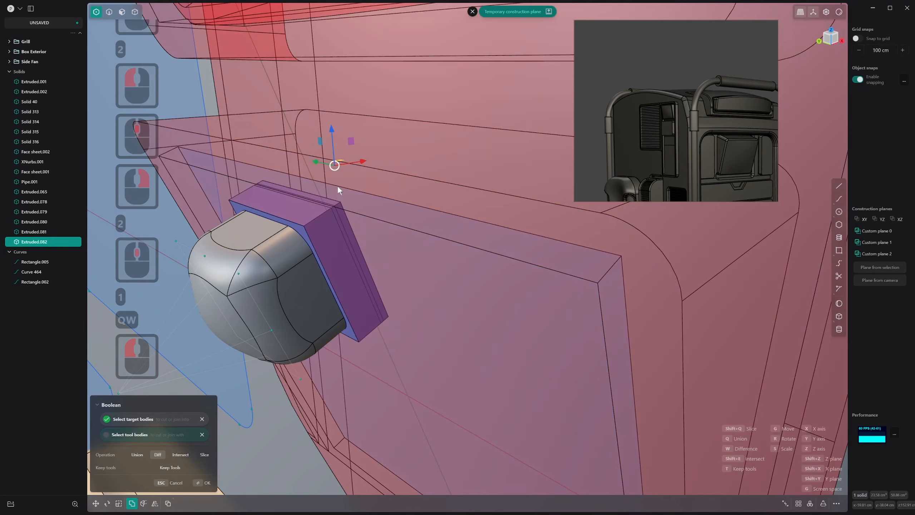
pyautogui.press('Escape')
pyautogui.click(353, 180)
pyautogui.click(357, 174)
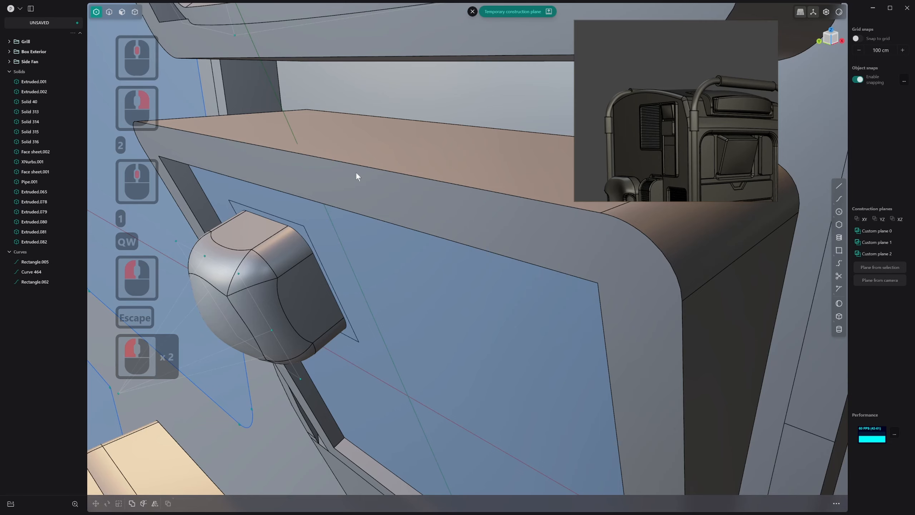
# Subtract the extruded square solid from the panel body with a Boolean difference to cut a pocket behind the block
pyautogui.press('4')
pyautogui.click(352, 173)
pyautogui.press('q')
pyautogui.click(295, 225)
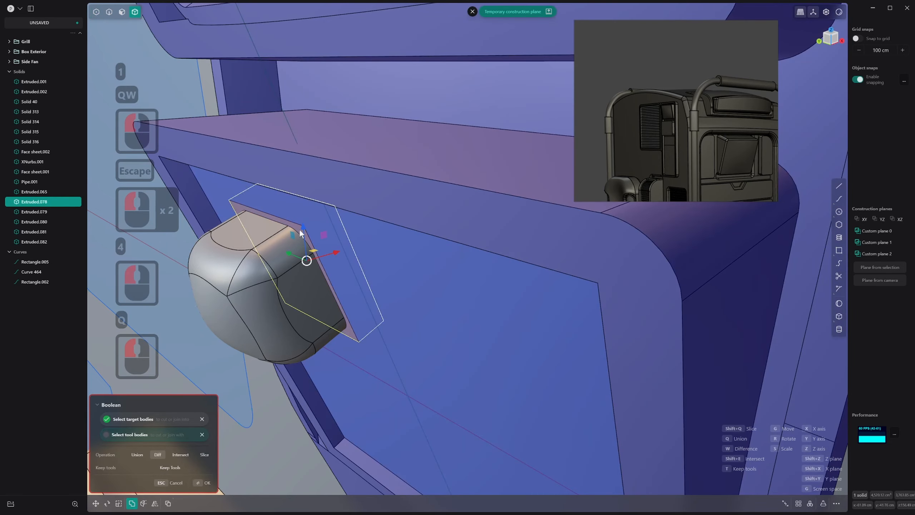
pyautogui.rightClick(294, 228)
# Delete the two leftover square solids behind the rounded block
pyautogui.moveTo(293, 229)
pyautogui.mouseDown(button='middle')
pyautogui.moveTo(299, 217)
pyautogui.moveTo(310, 221)
pyautogui.moveTo(290, 241)
pyautogui.moveTo(300, 237)
pyautogui.mouseUp(button='middle')
pyautogui.click(302, 228)
pyautogui.press('x')
pyautogui.click(303, 231)
pyautogui.press('x')
# Isolate the rounded block from the rest of the model
pyautogui.scroll(2, 300, 236)
pyautogui.press('4')
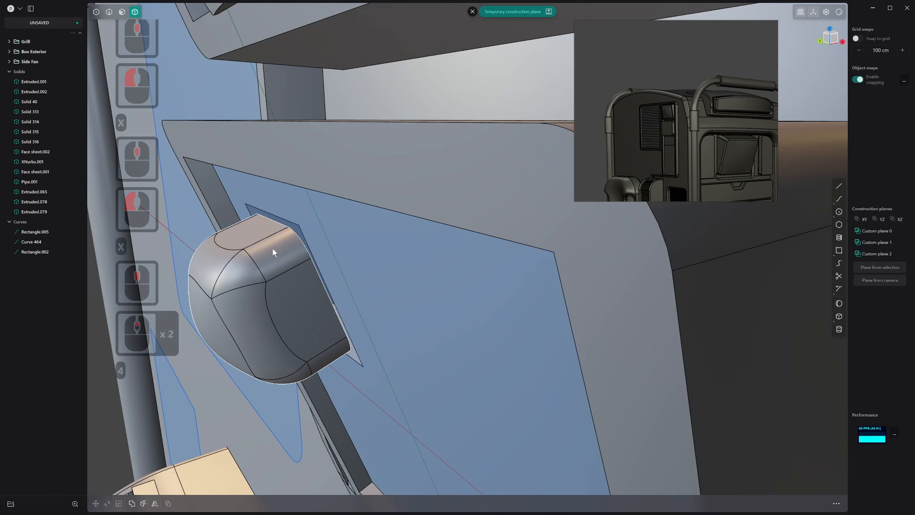
pyautogui.press('3')
pyautogui.press('4')
pyautogui.click(270, 238)
pyautogui.press('.')
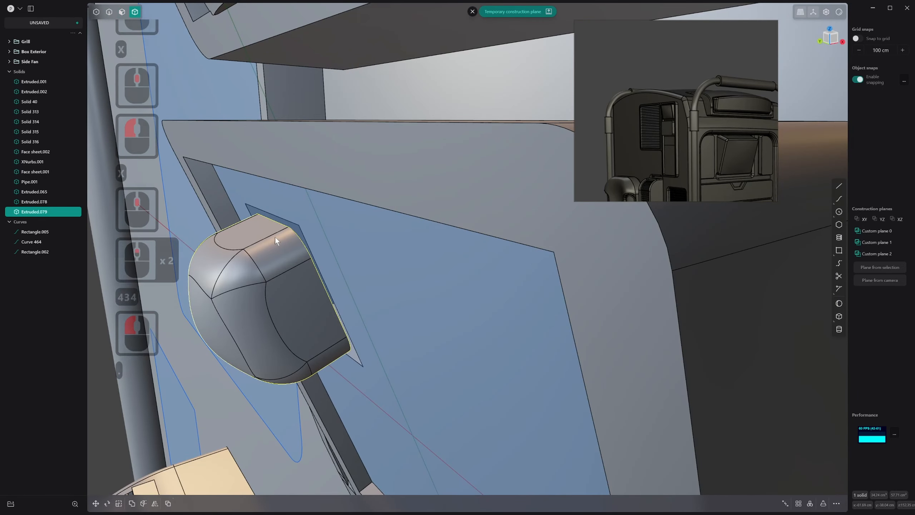
pyautogui.moveTo(283, 223); pyautogui.dragTo(351, 205, button='middle')
pyautogui.press('3')
pyautogui.click(393, 194)
pyautogui.press('e')
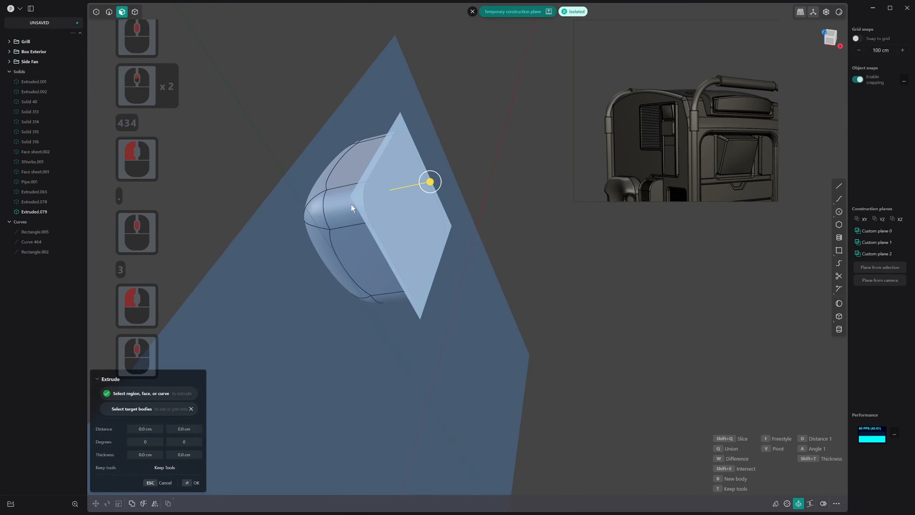
# Replace the temporary construction plane with Custom plane 2, offset the rounded block's back face outward, and leave isolation
pyautogui.click(472, 11)
pyautogui.press('3')
pyautogui.click(402, 194)
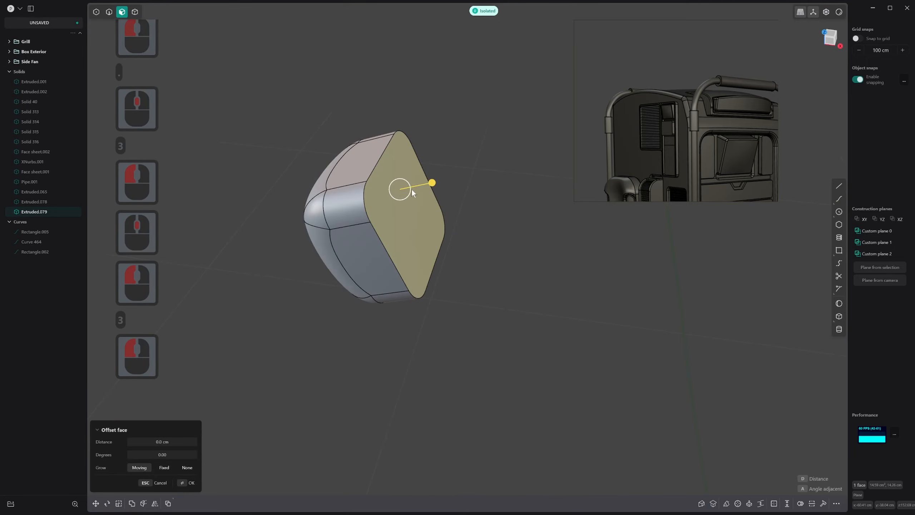
pyautogui.doubleClick(879, 254)
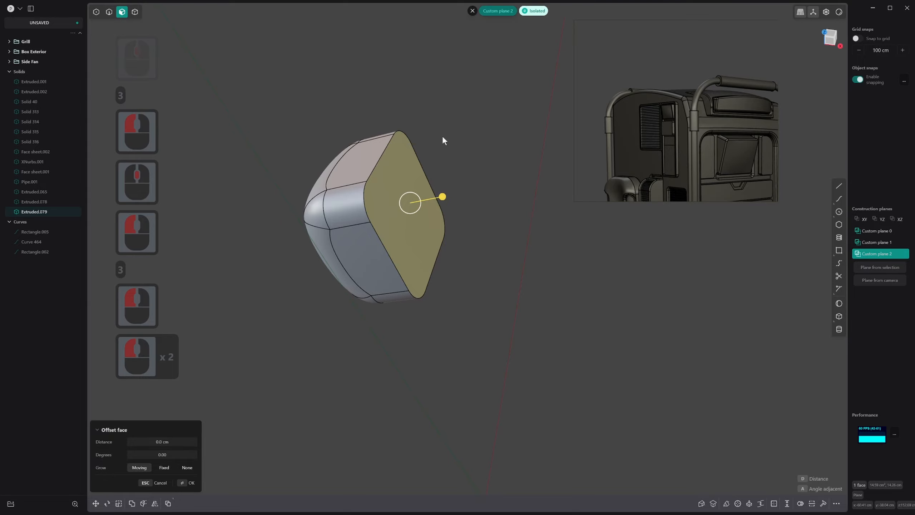
pyautogui.moveTo(442, 197); pyautogui.dragTo(462, 198)
pyautogui.press('.')
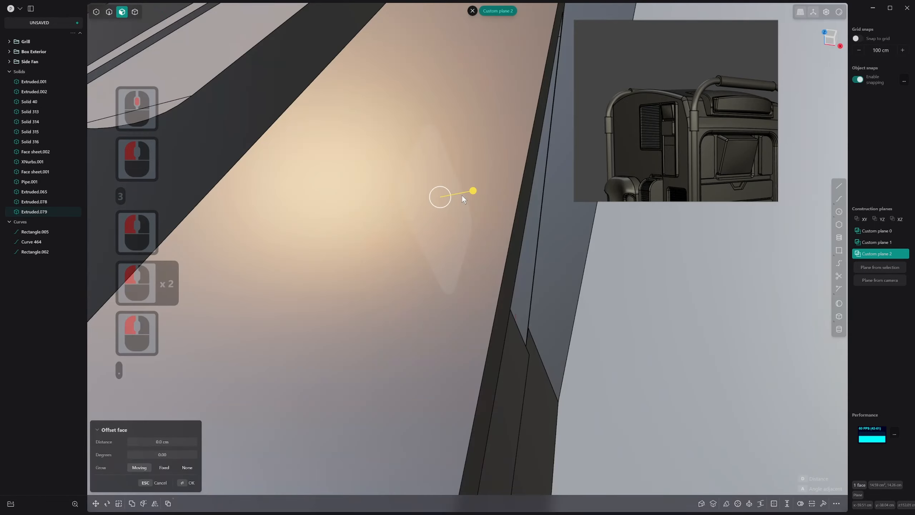
# Examine how the lengthened rounded block sits in the recessed panel's square pocket
pyautogui.scroll(-1, 495, 62)
pyautogui.moveTo(496, 62); pyautogui.dragTo(595, 42, button='middle')
pyautogui.scroll(-6, 500, 240)
pyautogui.keyDown('shift'); pyautogui.moveTo(501, 241); pyautogui.dragTo(526, 157, button='middle'); pyautogui.keyUp('shift')
pyautogui.click(400, 195)
pyautogui.press('3')
pyautogui.press('2')
pyautogui.moveTo(394, 202); pyautogui.dragTo(440, 174, button='middle')
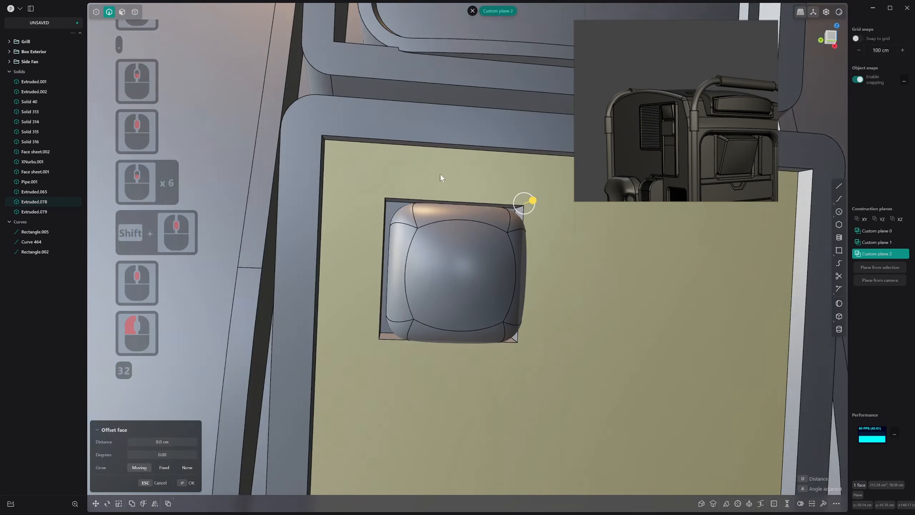
# Fillet the four corner edges of the square pocket to follow the block's rounded corners
pyautogui.scroll(-1, 395, 204)
pyautogui.scroll(14, 395, 205)
pyautogui.moveTo(395, 205); pyautogui.dragTo(387, 188, button='middle')
pyautogui.press('2')
pyautogui.click(375, 184)
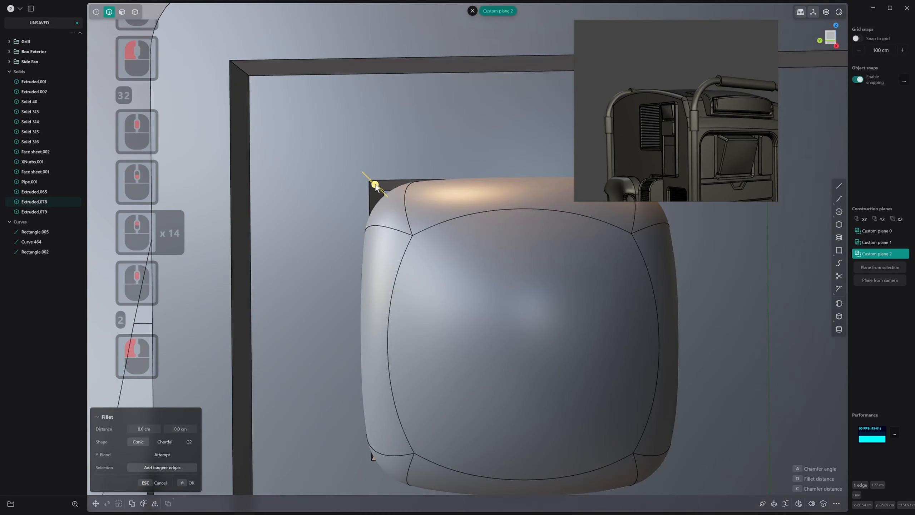
pyautogui.click(376, 190)
pyautogui.scroll(-1, 367, 220)
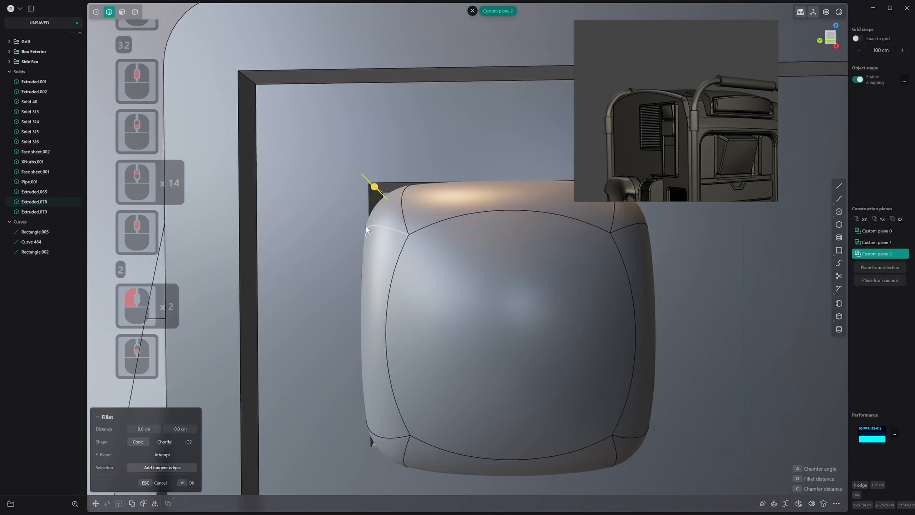
pyautogui.moveTo(367, 230); pyautogui.dragTo(341, 238, button='middle')
pyautogui.click(348, 433)
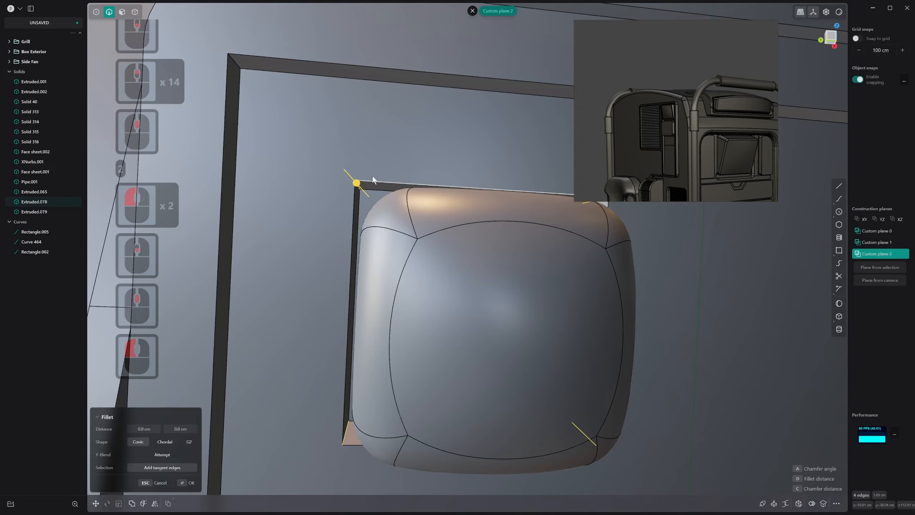
pyautogui.moveTo(357, 183); pyautogui.dragTo(361, 213)
pyautogui.rightClick(365, 213)
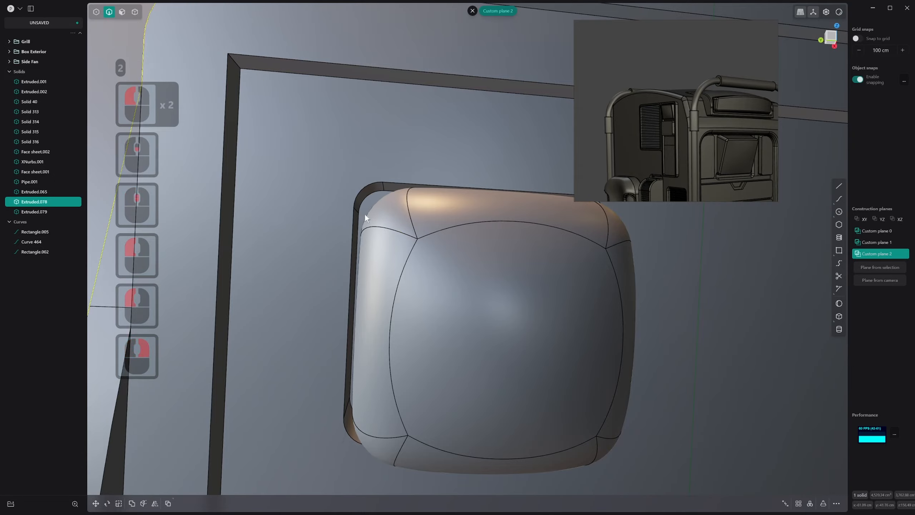
# Mirror the panel body in the X direction of Custom plane 2 with the halves merged, duplicating the rounded pocket
pyautogui.scroll(-20, 365, 213)
pyautogui.keyDown('shift'); pyautogui.scroll(-6, 364, 216); pyautogui.keyUp('shift')
pyautogui.keyDown('shift'); pyautogui.moveTo(364, 230); pyautogui.dragTo(326, 308, button='middle'); pyautogui.keyUp('shift')
pyautogui.moveTo(326, 308); pyautogui.dragTo(406, 268, button='middle')
pyautogui.scroll(-20, 409, 283)
pyautogui.scroll(-6, 414, 287)
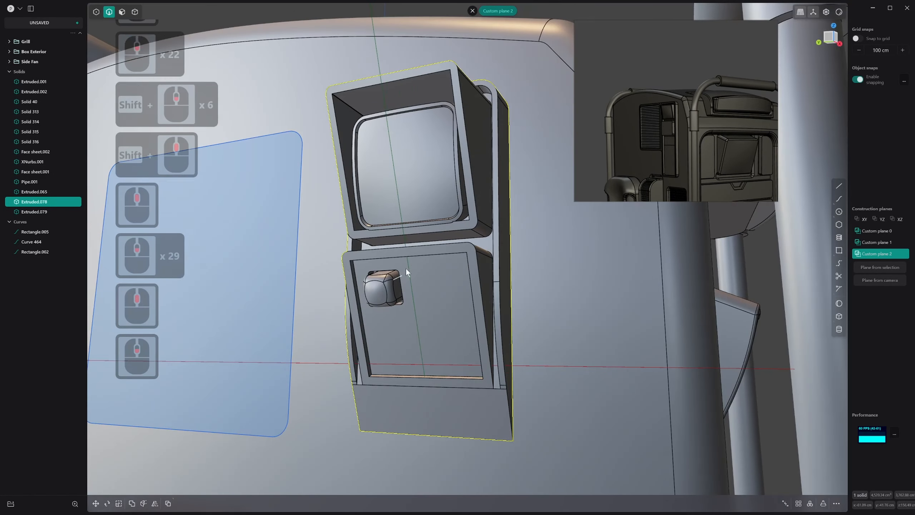
pyautogui.press('4')
pyautogui.click(425, 254)
pyautogui.click(425, 254)
pyautogui.click(422, 254)
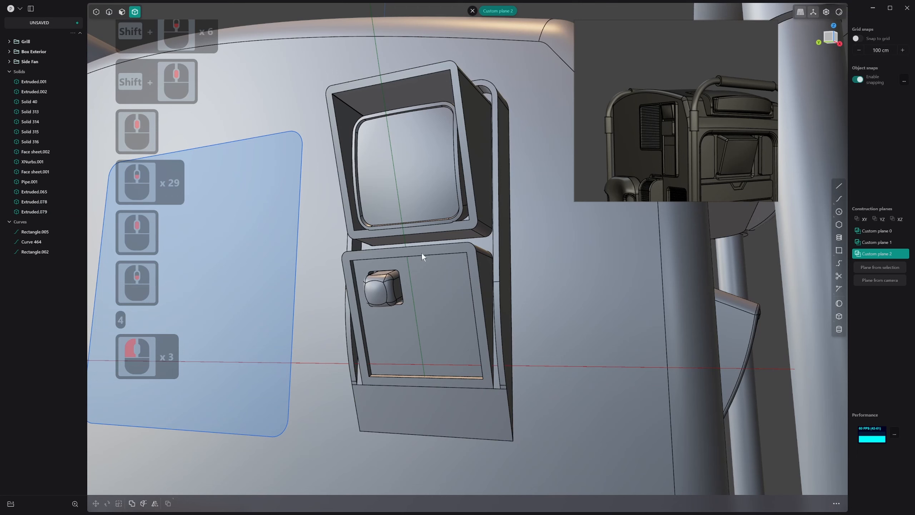
pyautogui.click(429, 241)
pyautogui.hotkey('alt', 'x')
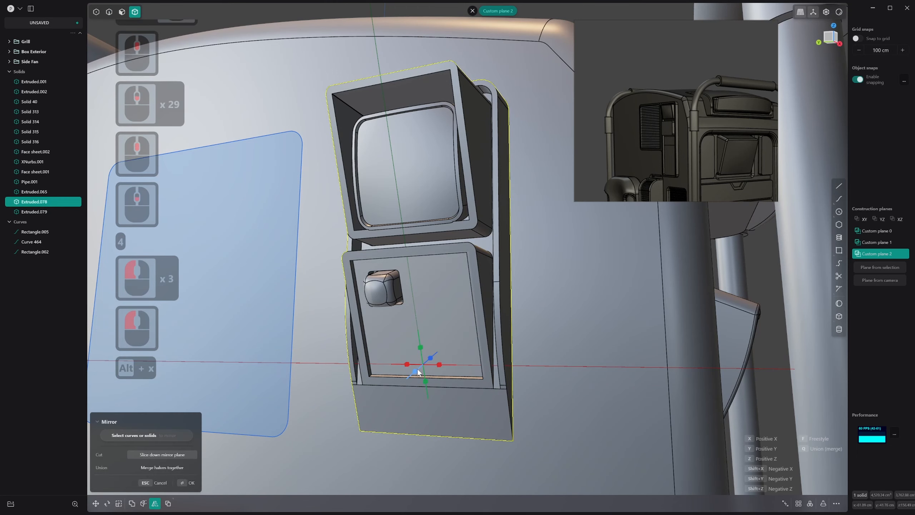
pyautogui.click(407, 363)
pyautogui.press('q')
pyautogui.middleClick(419, 355)
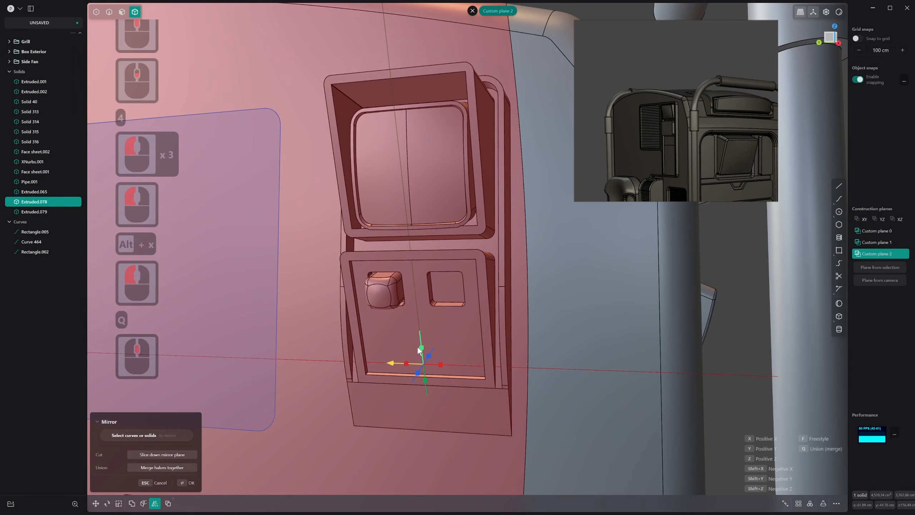
pyautogui.rightClick(419, 355)
# Select the back and side faces of the mirrored square pocket in the recessed panel
pyautogui.click(382, 295)
pyautogui.moveTo(423, 263)
pyautogui.mouseDown(button='middle')
pyautogui.moveTo(431, 290)
pyautogui.moveTo(413, 266)
pyautogui.mouseUp(button='middle')
pyautogui.press('2')
pyautogui.scroll(11, 413, 266)
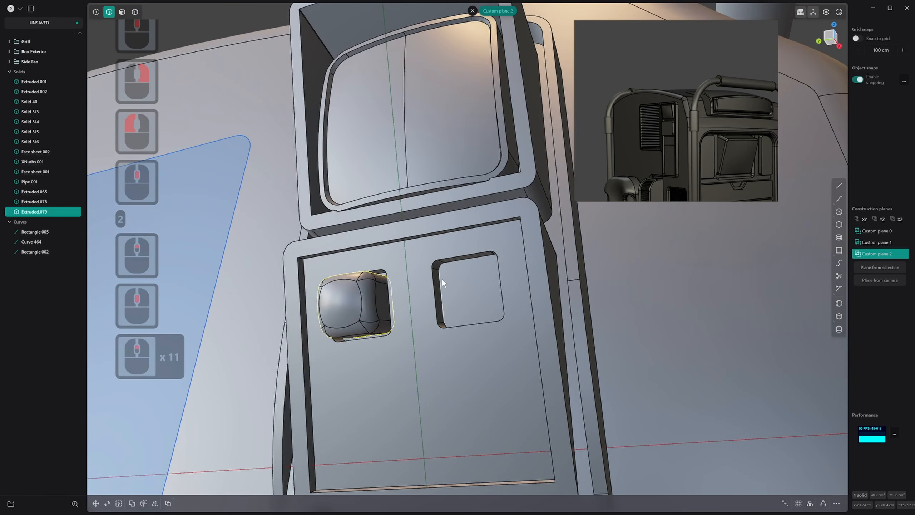
pyautogui.moveTo(415, 303); pyautogui.dragTo(488, 290, button='middle')
pyautogui.press('3')
pyautogui.click(437, 250)
pyautogui.keyDown('shift'); pyautogui.click(472, 268); pyautogui.keyUp('shift')
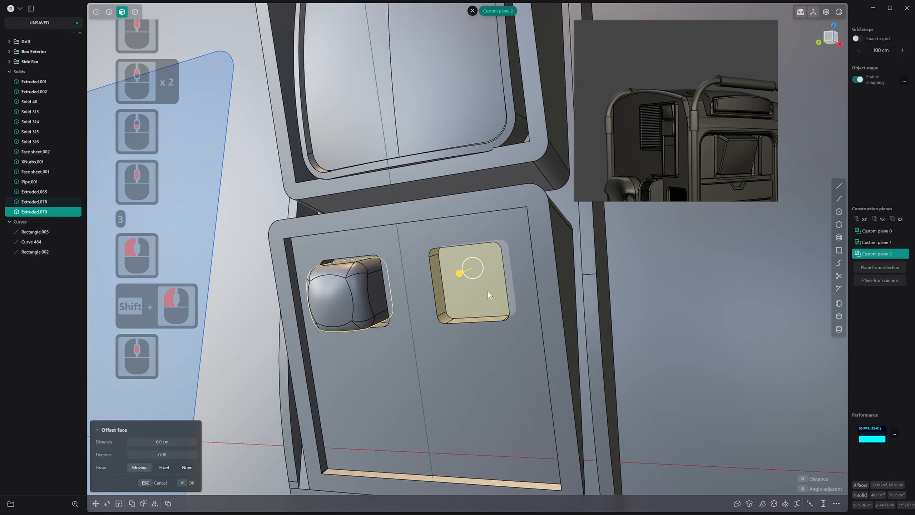
# Try duplicating the selected pocket faces as a solid and moving the copy below the pocket
pyautogui.hotkey('alt', 'd')
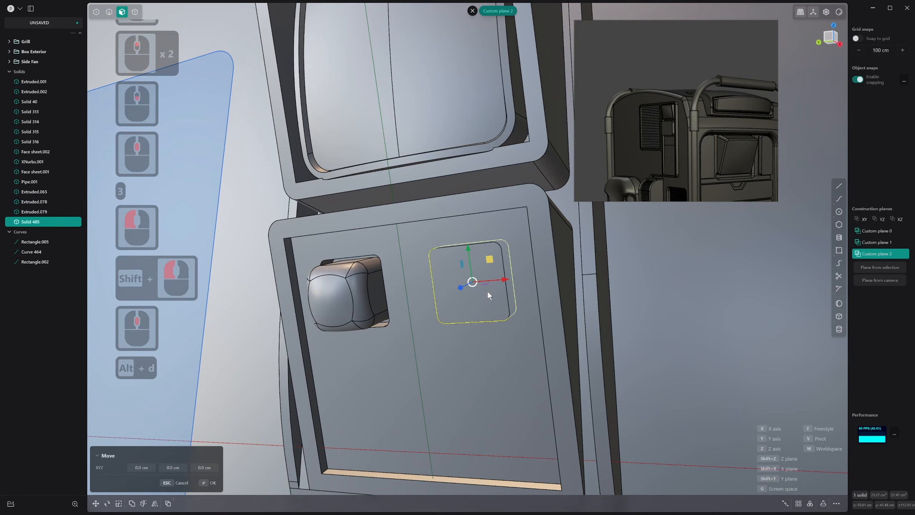
pyautogui.moveTo(487, 291)
pyautogui.mouseDown(button='middle')
pyautogui.moveTo(478, 308)
pyautogui.moveTo(480, 288)
pyautogui.mouseUp(button='middle')
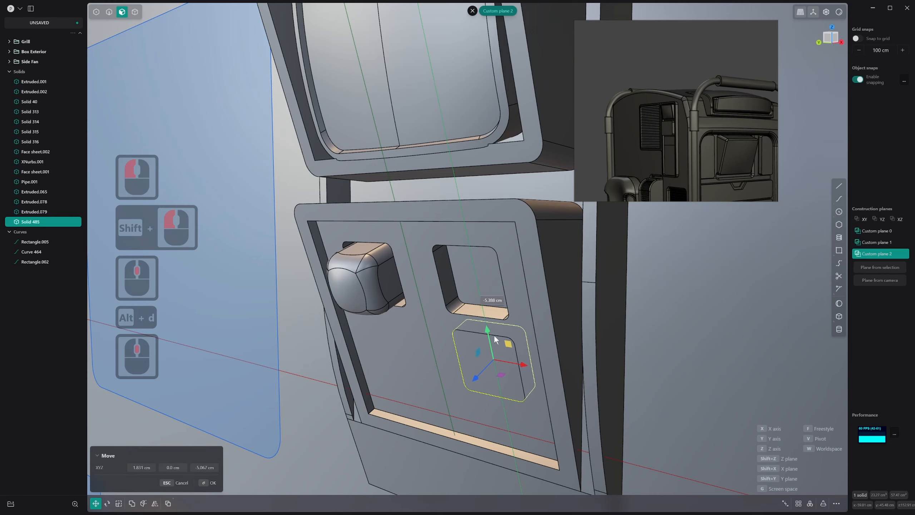
pyautogui.click(494, 341)
pyautogui.hotkey('ctrl', 'z')
pyautogui.hotkey('ctrl', 'z')
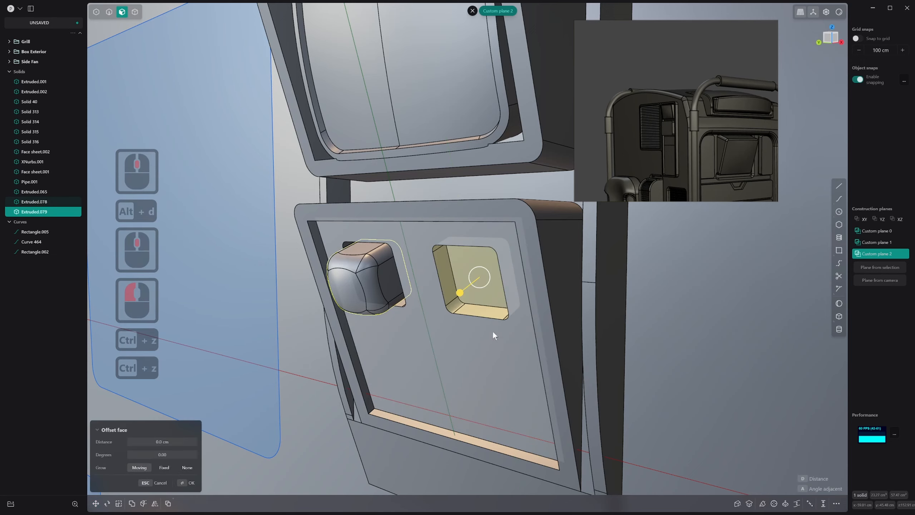
# Duplicate the selected pocket faces as a separate solid and inspect the copy in isolation
pyautogui.moveTo(492, 331); pyautogui.dragTo(489, 262, button='middle')
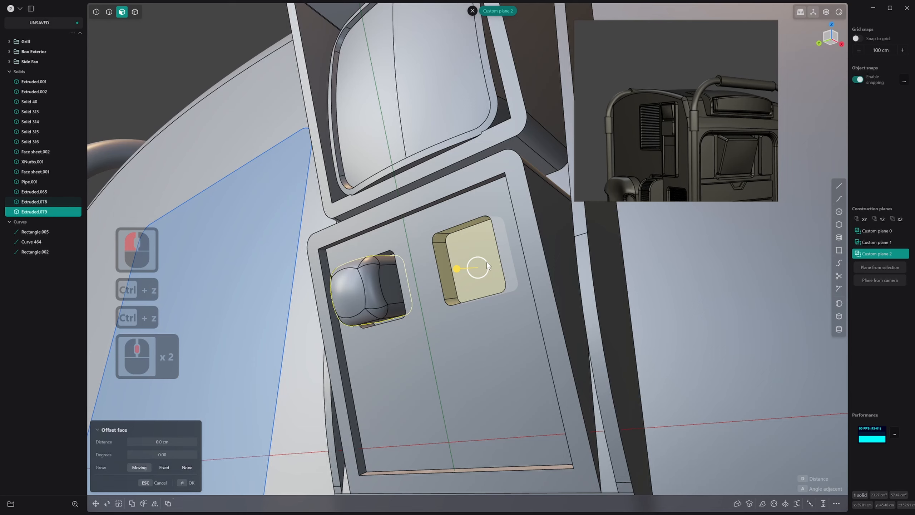
pyautogui.hotkey('alt', 'd')
pyautogui.press('.')
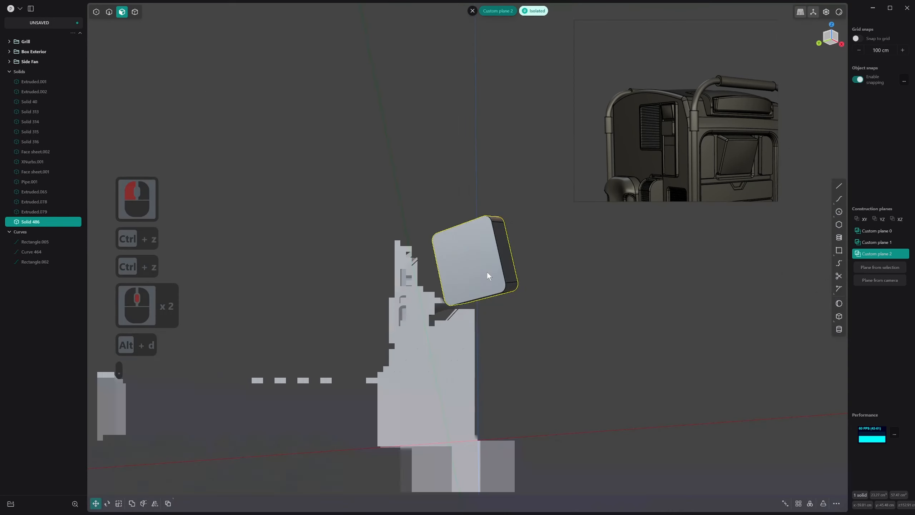
pyautogui.moveTo(487, 272); pyautogui.dragTo(579, 259, button='middle')
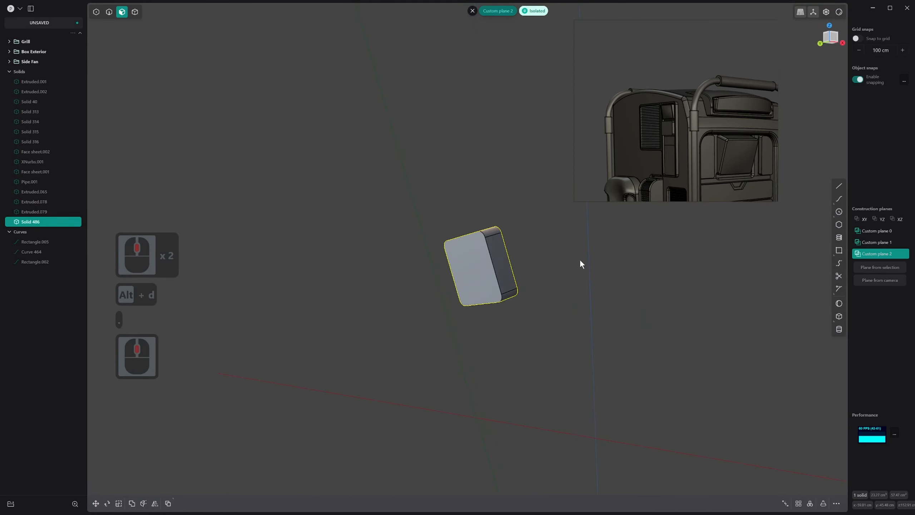
pyautogui.press('.')
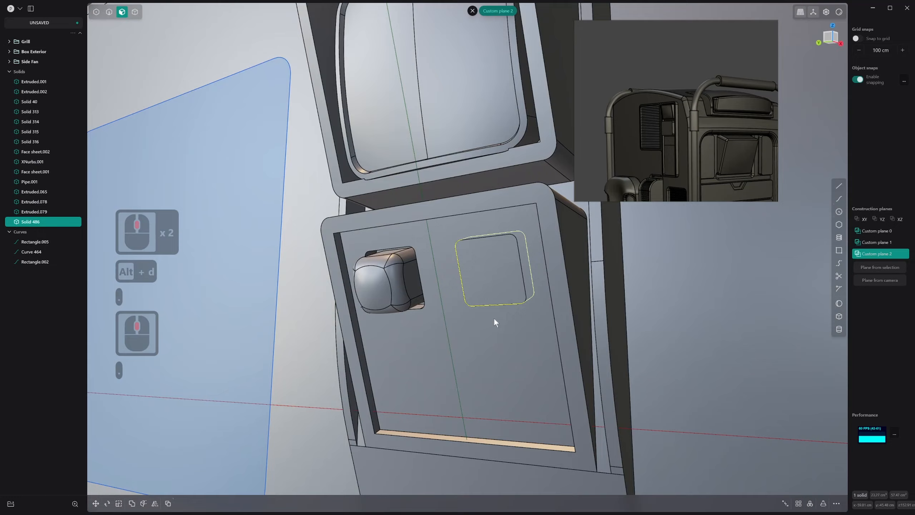
pyautogui.moveTo(494, 322); pyautogui.dragTo(512, 319, button='middle')
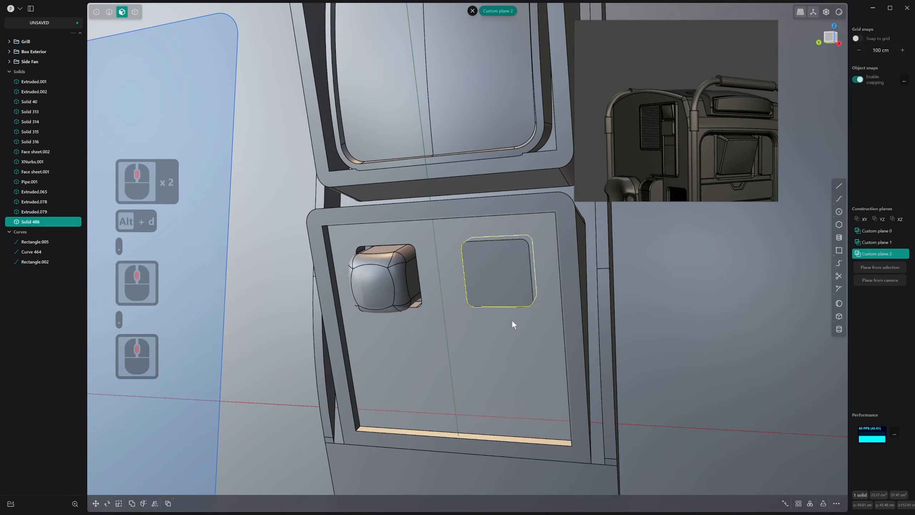
# Try to move the pocket-shaped solid straight down the recessed panel
pyautogui.press('g')
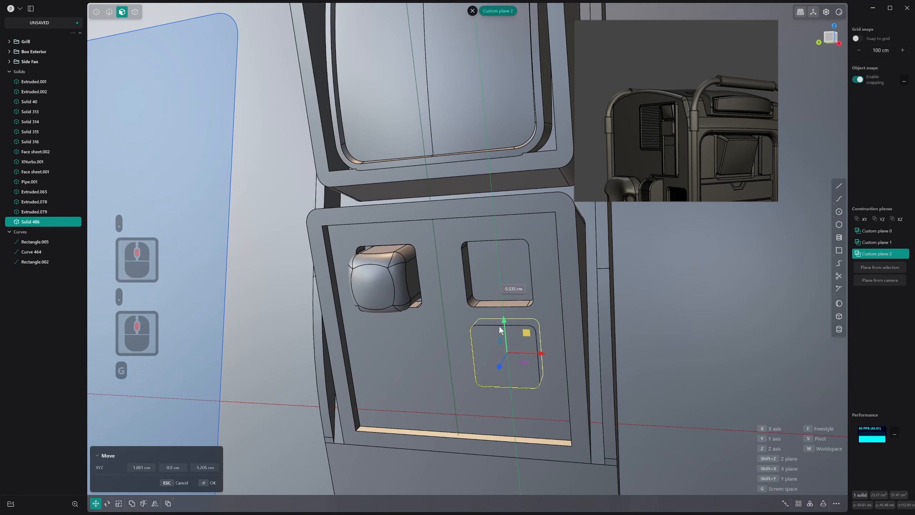
pyautogui.click(500, 335)
pyautogui.hotkey('ctrl', 'z')
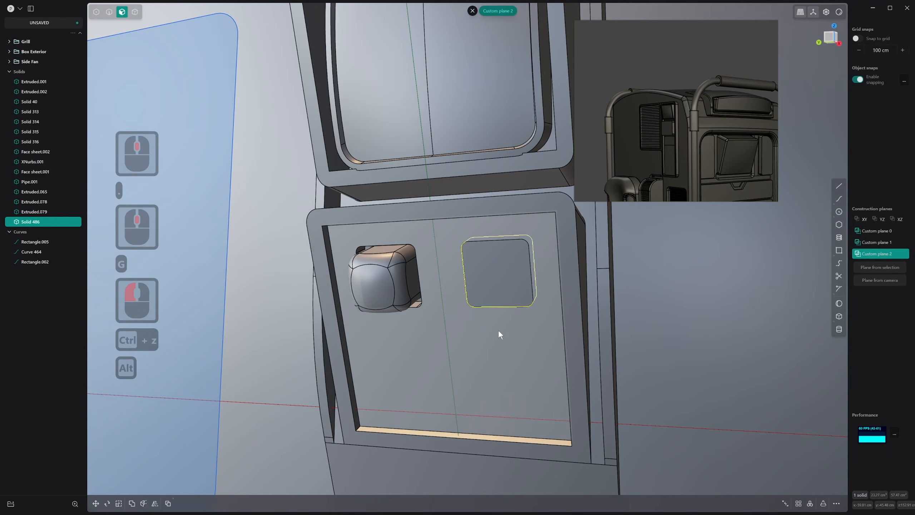
pyautogui.hotkey('alt', 'x')
pyautogui.press('Escape')
pyautogui.press('Escape')
pyautogui.press('Escape')
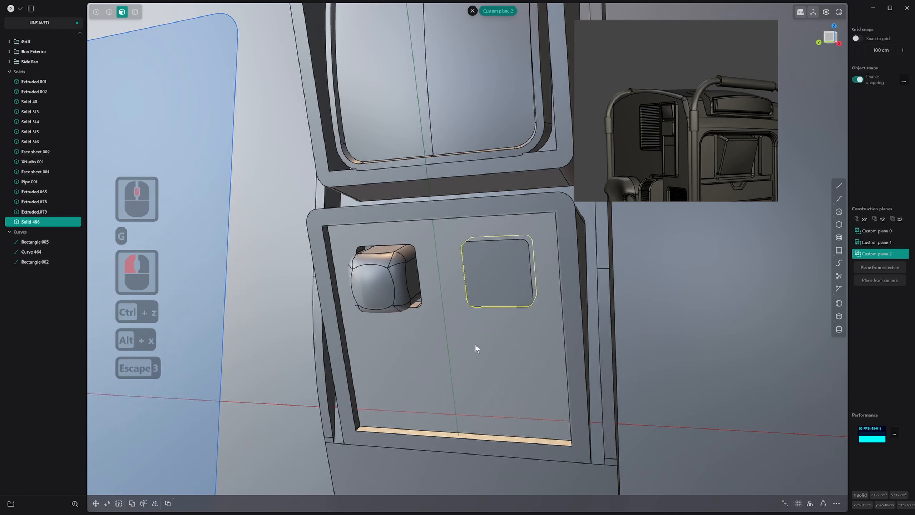
# Set a temporary construction plane on the recessed panel face and mirror the pocket-shaped solid to the panel's lower half
pyautogui.click(474, 348)
pyautogui.press('4')
pyautogui.click(502, 278)
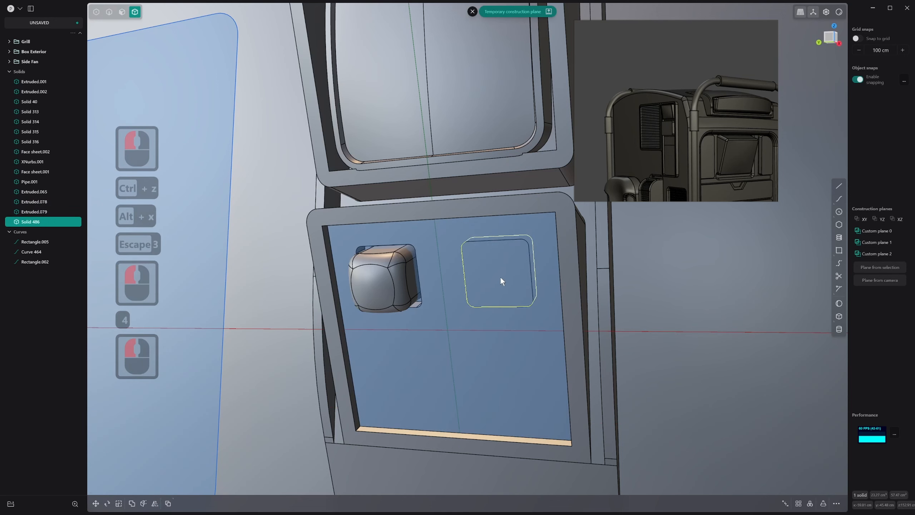
pyautogui.hotkey('alt', 'x')
pyautogui.click(445, 309)
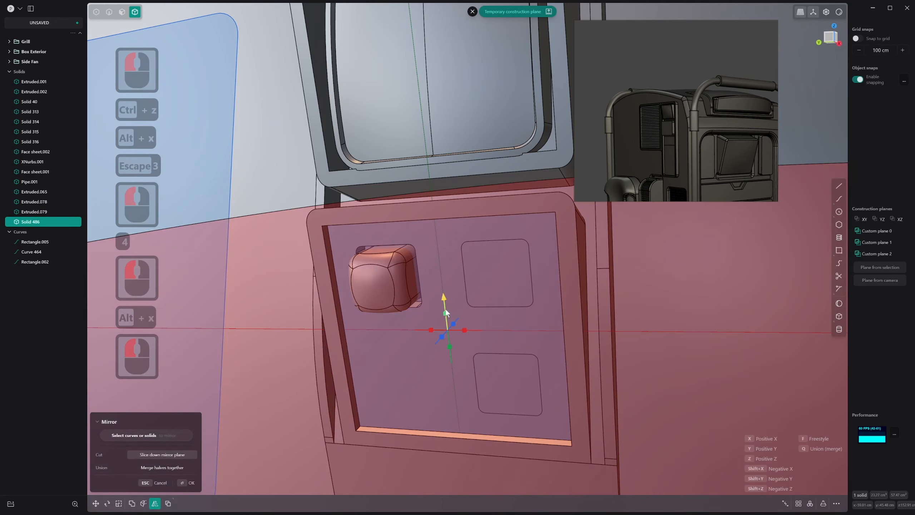
pyautogui.rightClick(458, 348)
pyautogui.hotkey('alt', 'x')
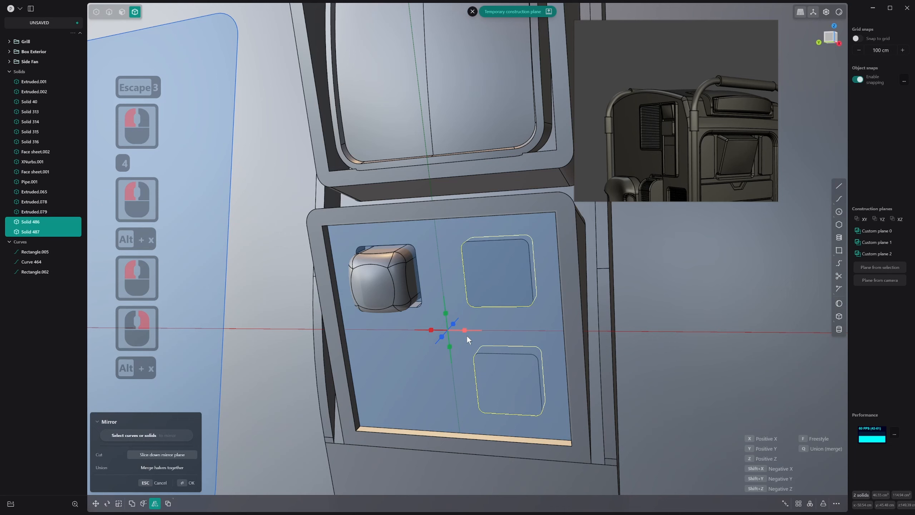
pyautogui.click(467, 335)
pyautogui.press('z')
pyautogui.press('ctrl')
pyautogui.press('Escape')
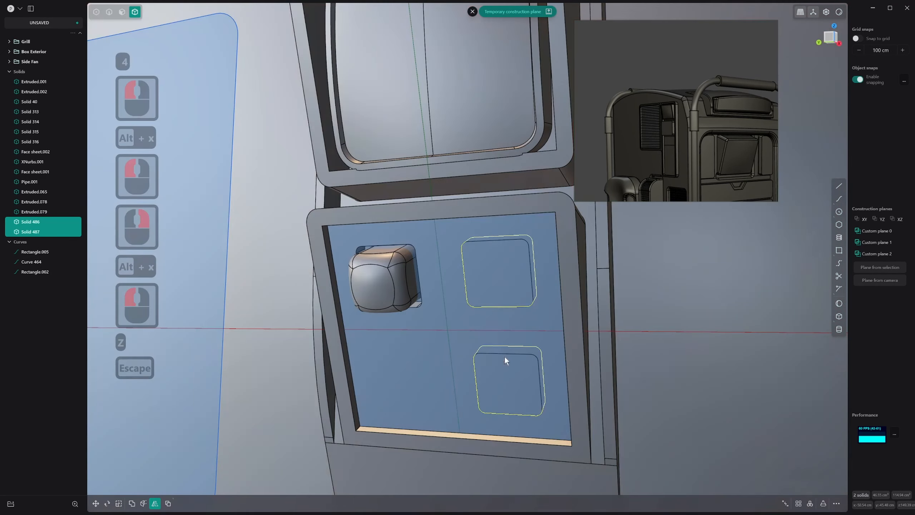
pyautogui.click(510, 363)
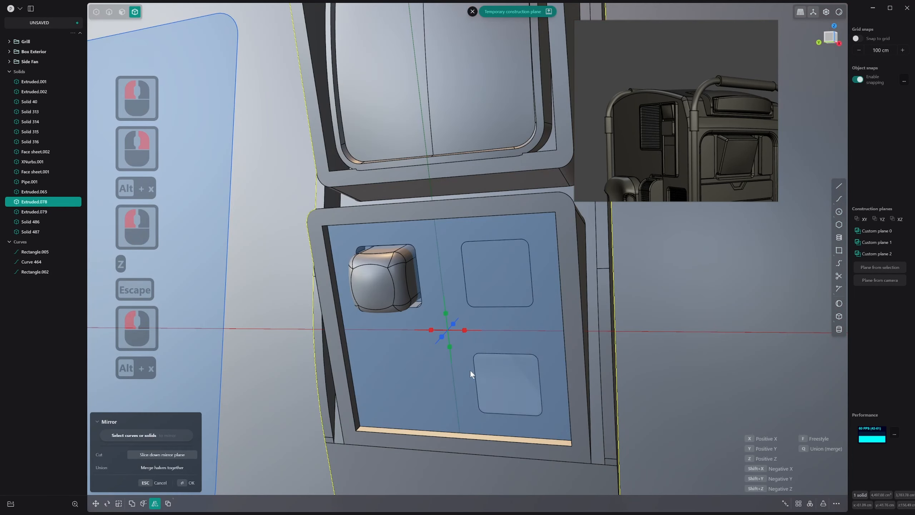
pyautogui.click(462, 331)
pyautogui.click(467, 330)
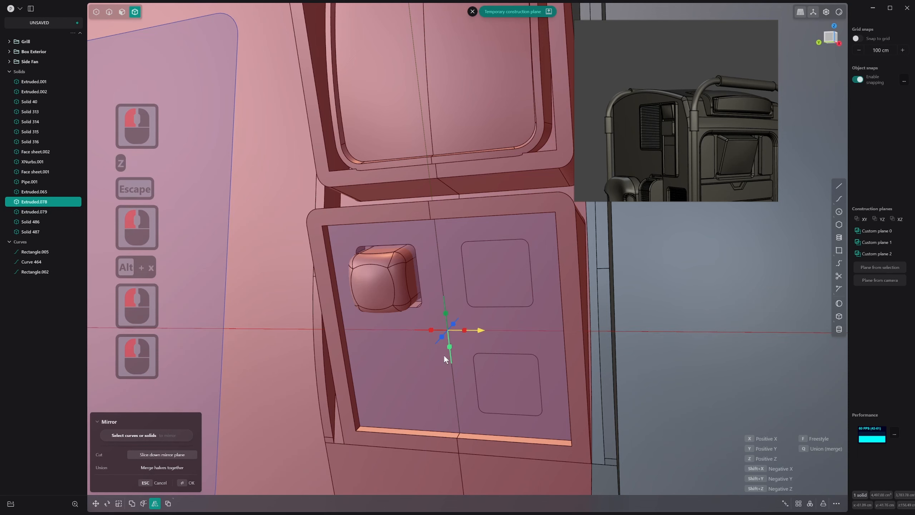
pyautogui.click(429, 331)
pyautogui.press('Escape')
# Mirror the lower pocket-shaped solid across the panel's vertical centreline to the opposite lower corner
pyautogui.click(514, 364)
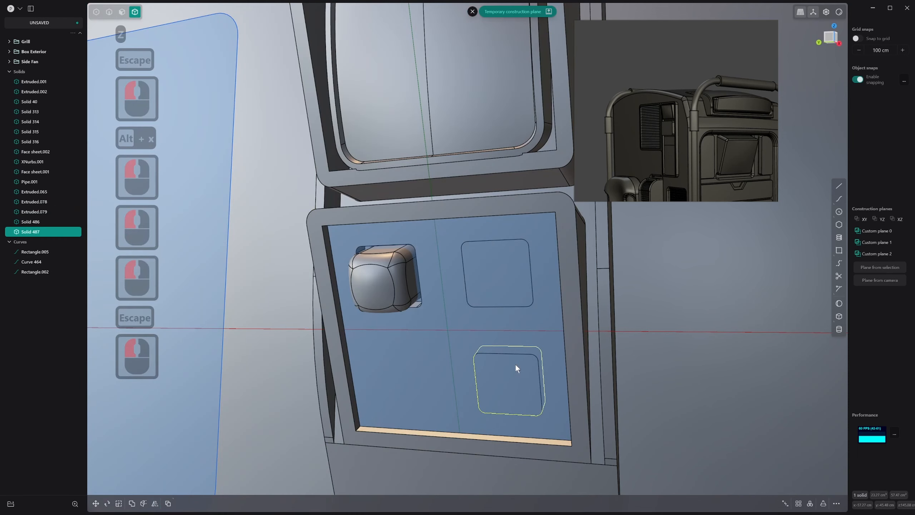
pyautogui.hotkey('alt', 'x')
pyautogui.click(465, 330)
pyautogui.rightClick(469, 333)
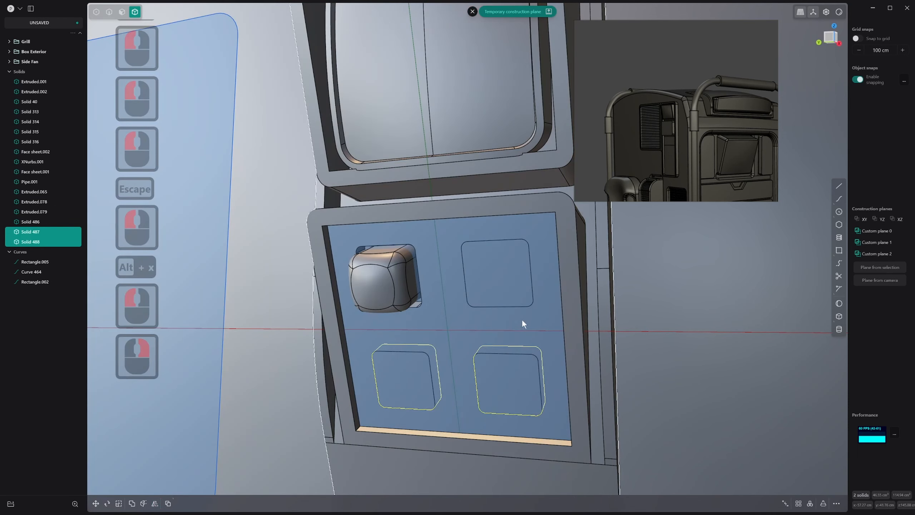
# Subtract the three pocket-shaped solids from the panel body with a Boolean difference to cut the pockets
pyautogui.click(584, 312)
pyautogui.press('4')
pyautogui.click(572, 302)
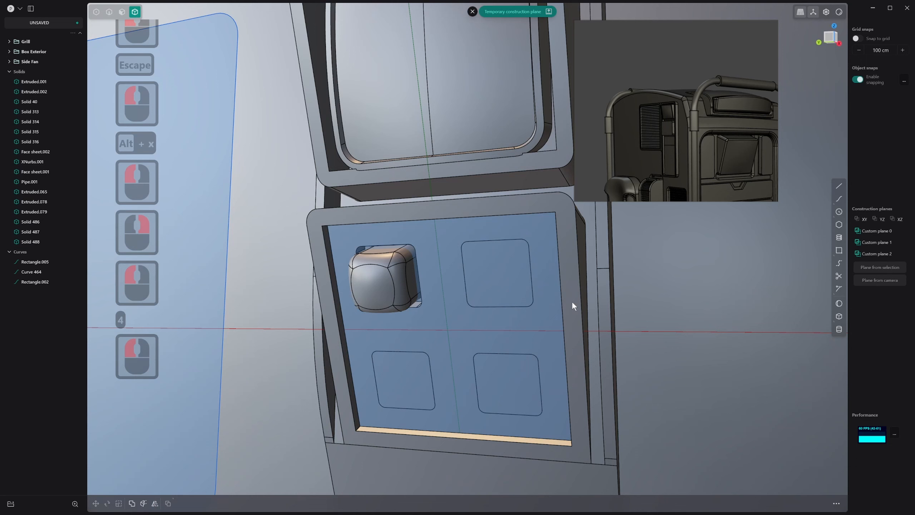
pyautogui.click(574, 264)
pyautogui.press('q')
pyautogui.click(502, 264)
pyautogui.keyDown('shift'); pyautogui.click(490, 376); pyautogui.keyUp('shift')
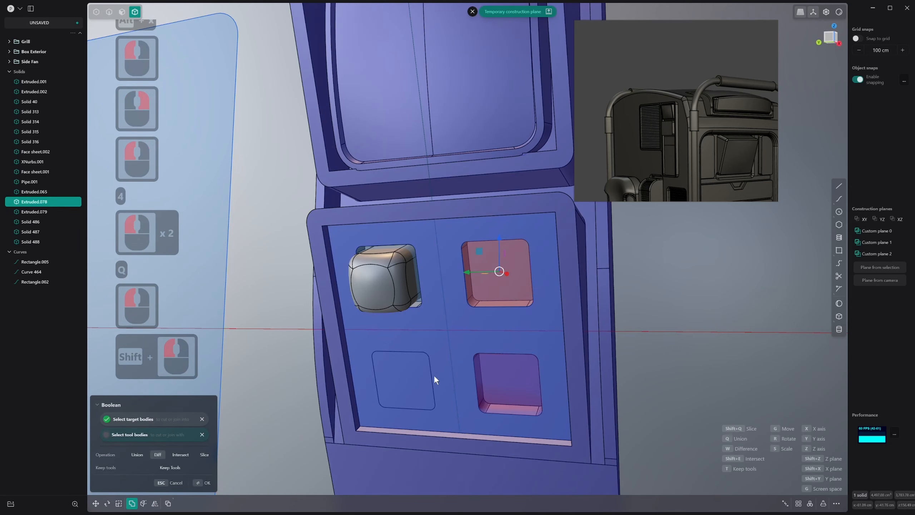
pyautogui.keyDown('shift'); pyautogui.click(421, 376); pyautogui.keyUp('shift')
pyautogui.rightClick(422, 376)
# Mirror the rounded button block sideways, and mirror both blocks downward to fill all four pockets
pyautogui.click(390, 285)
pyautogui.hotkey('alt', 'x')
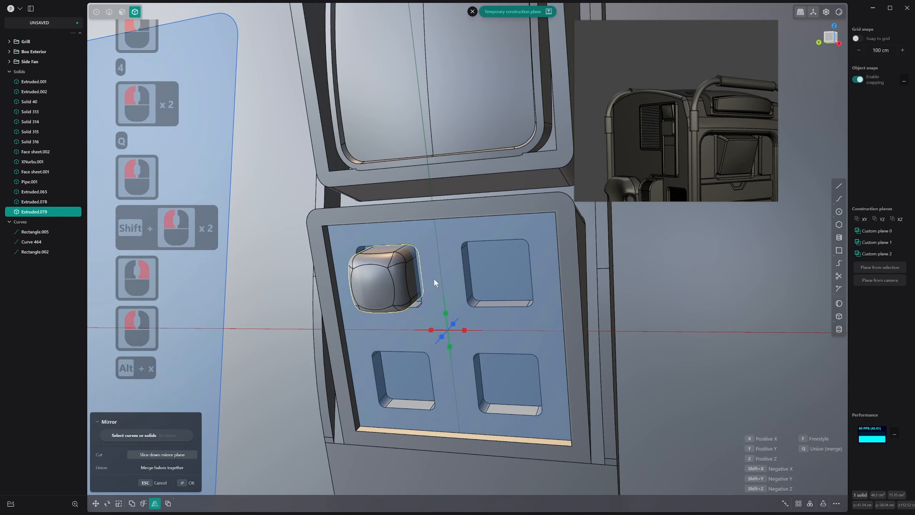
pyautogui.click(429, 330)
pyautogui.rightClick(429, 329)
pyautogui.hotkey('alt', 'x')
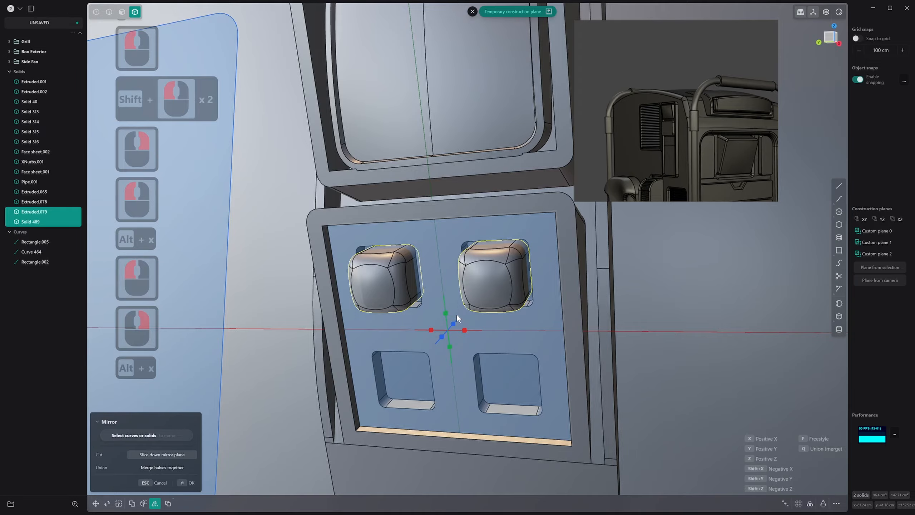
pyautogui.click(446, 313)
pyautogui.rightClick(453, 320)
# Examine the four rounded buttons and the side panel from several angles against the reference image
pyautogui.scroll(-17, 460, 329)
pyautogui.moveTo(491, 350); pyautogui.dragTo(503, 341, button='middle')
pyautogui.click(535, 310)
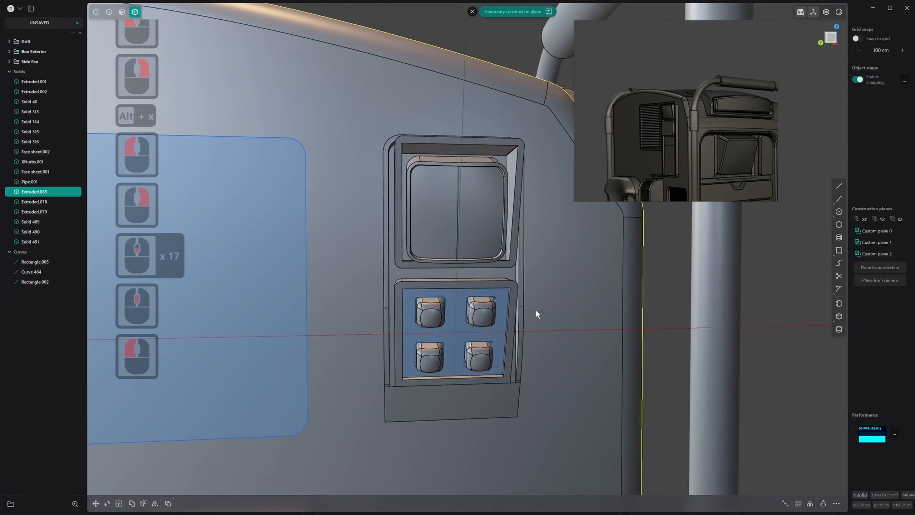
pyautogui.scroll(-1, 535, 309)
pyautogui.moveTo(536, 309); pyautogui.dragTo(508, 277, button='middle')
pyautogui.scroll(-14, 551, 296)
pyautogui.scroll(14, 531, 326)
pyautogui.click(492, 241)
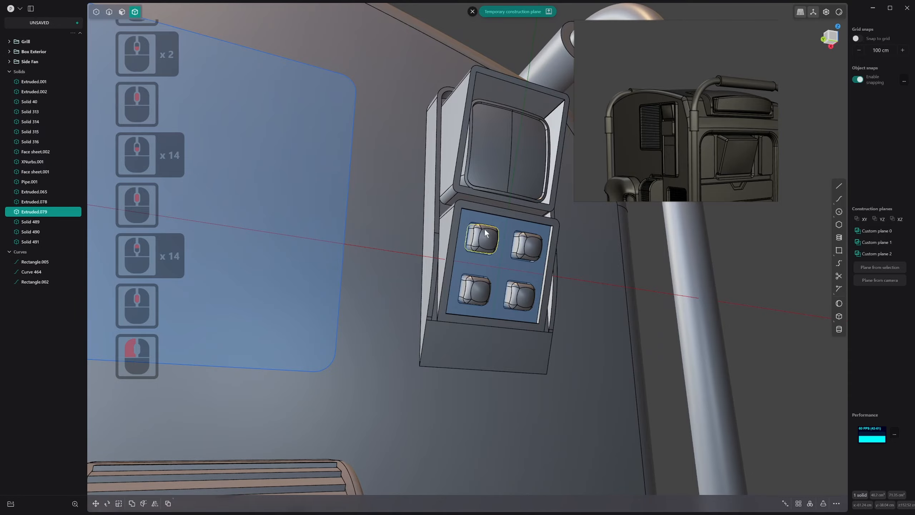
pyautogui.moveTo(483, 217)
pyautogui.mouseDown(button='middle')
pyautogui.moveTo(483, 248)
pyautogui.moveTo(481, 220)
pyautogui.mouseUp(button='middle')
pyautogui.scroll(7, 481, 220)
pyautogui.moveTo(504, 249); pyautogui.dragTo(505, 348, button='middle')
pyautogui.scroll(8, 515, 354)
pyautogui.keyDown('shift'); pyautogui.moveTo(505, 348); pyautogui.dragTo(489, 326, button='middle'); pyautogui.keyUp('shift')
# Offset the outline of the blank face below the button panel inward to imprint an inset rectangle
pyautogui.click(490, 321)
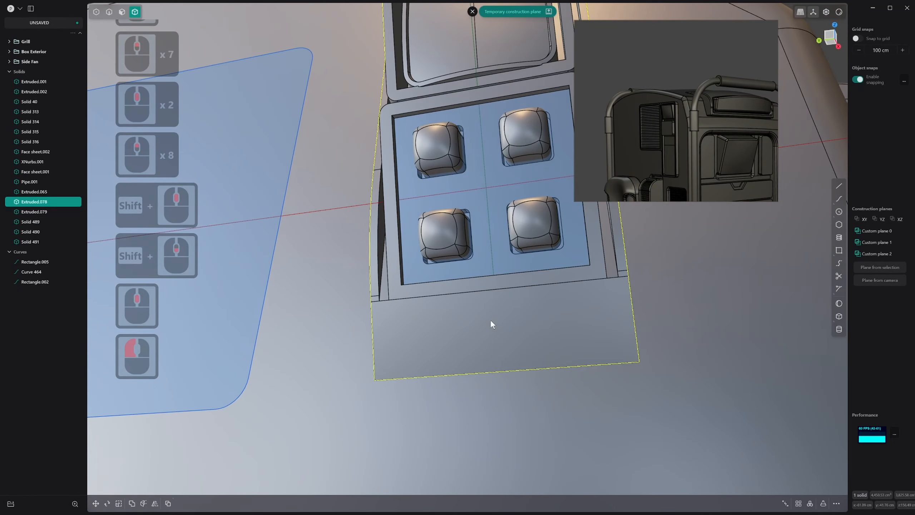
pyautogui.press('4')
pyautogui.click(439, 330)
pyautogui.press('3')
pyautogui.click(431, 319)
pyautogui.moveTo(430, 319); pyautogui.dragTo(431, 326, button='middle')
pyautogui.press('o')
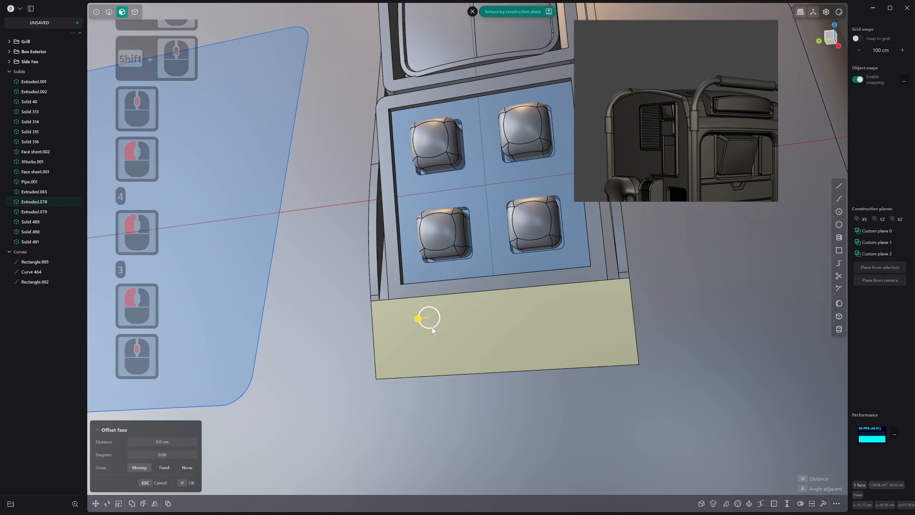
pyautogui.click(430, 318)
pyautogui.rightClick(430, 318)
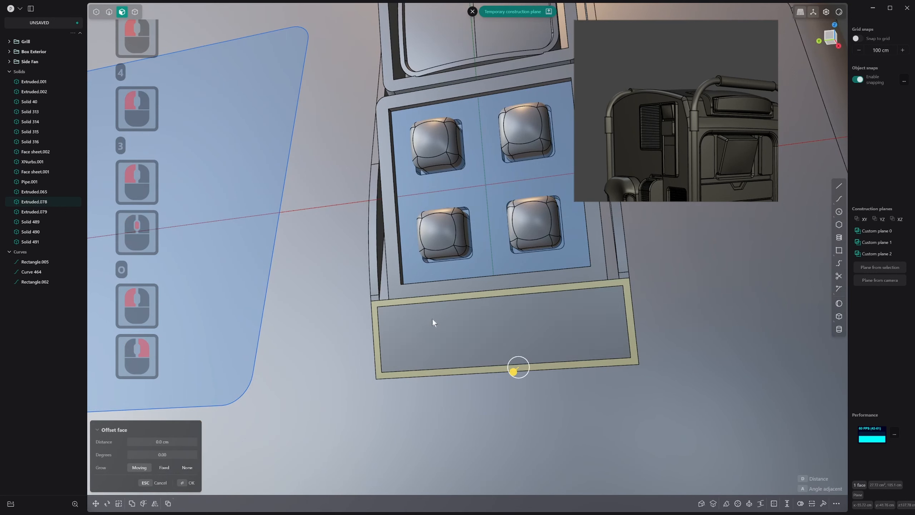
# Offset the inset rectangular face inward to form a recess below the buttons
pyautogui.click(432, 318)
pyautogui.click(421, 320)
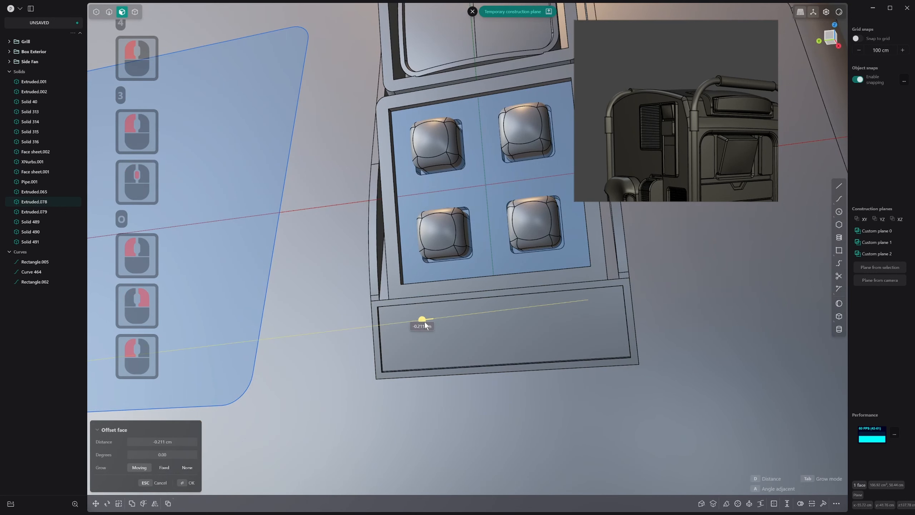
pyautogui.moveTo(425, 321); pyautogui.dragTo(427, 322)
pyautogui.rightClick(427, 323)
# Leave the temporary construction plane while keeping the lower recess's back face selected
pyautogui.moveTo(426, 322); pyautogui.dragTo(447, 330, button='middle')
pyautogui.press('3')
pyautogui.press('s')
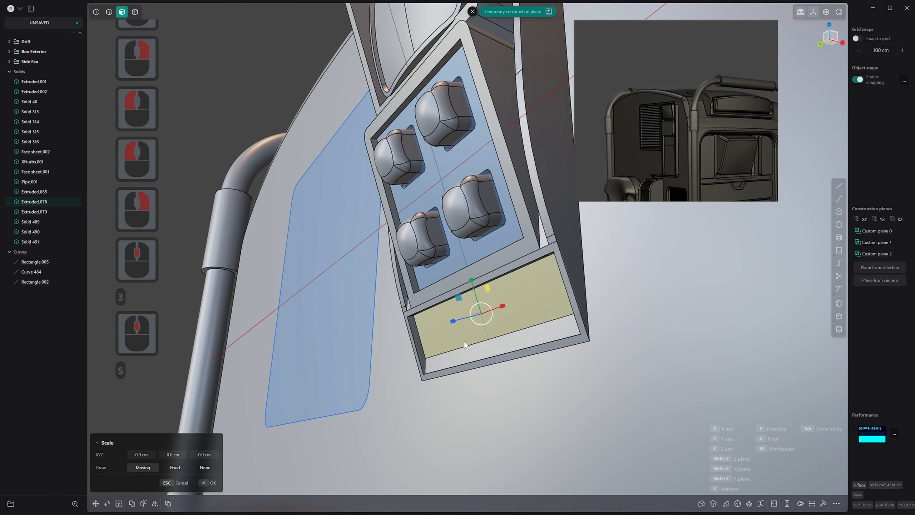
pyautogui.press('Escape')
pyautogui.click(472, 12)
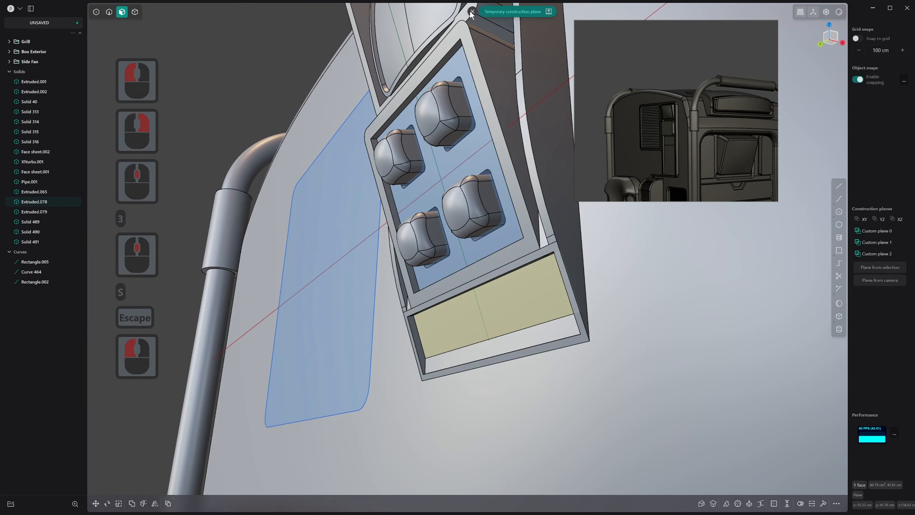
# Try to flatten the lower recess's back face by scaling it to 0 along X
pyautogui.press('s')
pyautogui.moveTo(491, 241); pyautogui.dragTo(540, 382, button='middle')
pyautogui.press('x')
pyautogui.press('0')
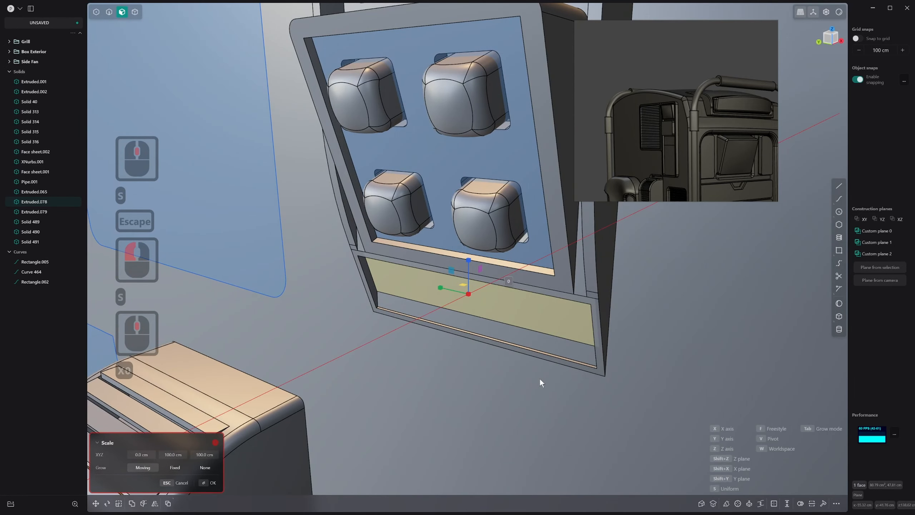
pyautogui.middleClick(411, 217)
pyautogui.rightClick(412, 233)
pyautogui.middleClick(413, 245)
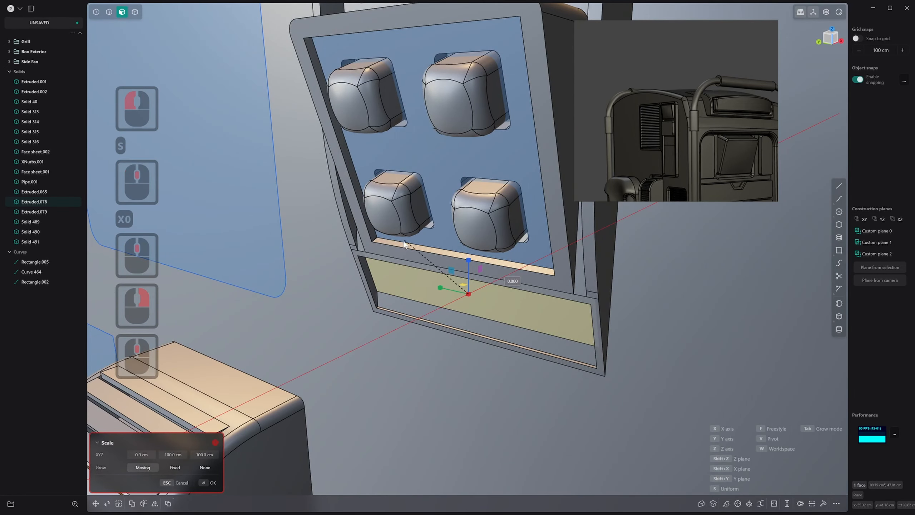
pyautogui.rightClick(408, 277)
pyautogui.click(414, 298)
pyautogui.rightClick(413, 298)
# Rotate the lower recess's back face about 16.55° around the Y axis, pivoting on its lower edge
pyautogui.moveTo(414, 298)
pyautogui.mouseDown(button='middle')
pyautogui.moveTo(385, 264)
pyautogui.moveTo(409, 281)
pyautogui.mouseUp(button='middle')
pyautogui.scroll(-1, 400, 272)
pyautogui.click(411, 280)
pyautogui.press('r')
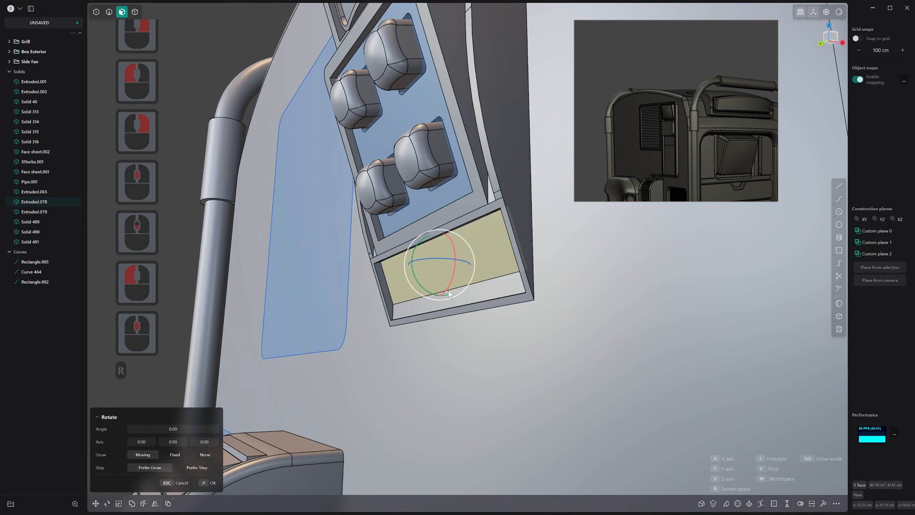
pyautogui.press('v')
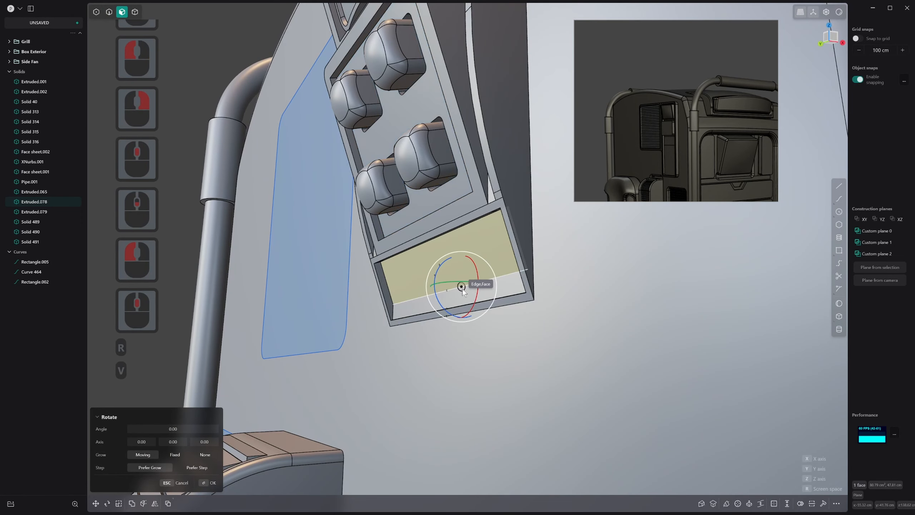
pyautogui.click(448, 288)
pyautogui.moveTo(427, 274); pyautogui.dragTo(436, 266)
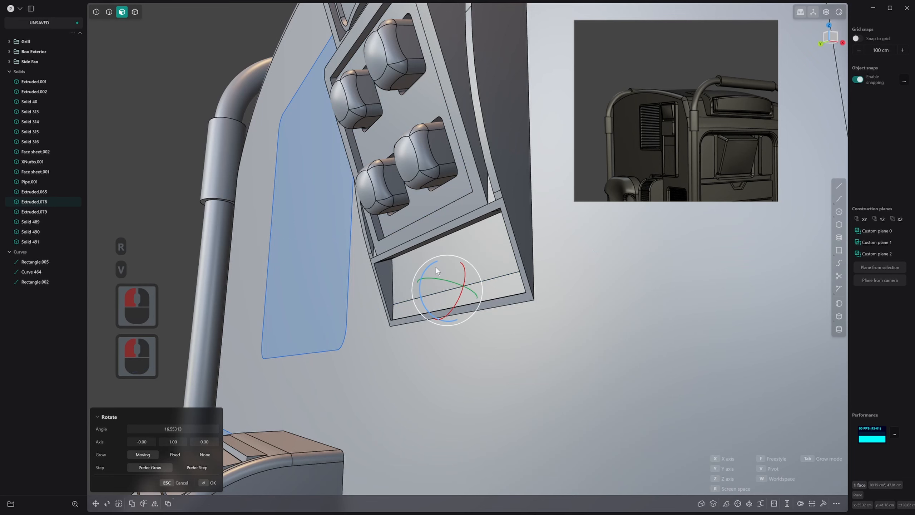
pyautogui.rightClick(436, 267)
# Delete the narrow sliver faces at one upper corner of the lower recess
pyautogui.press('3')
pyautogui.press('2')
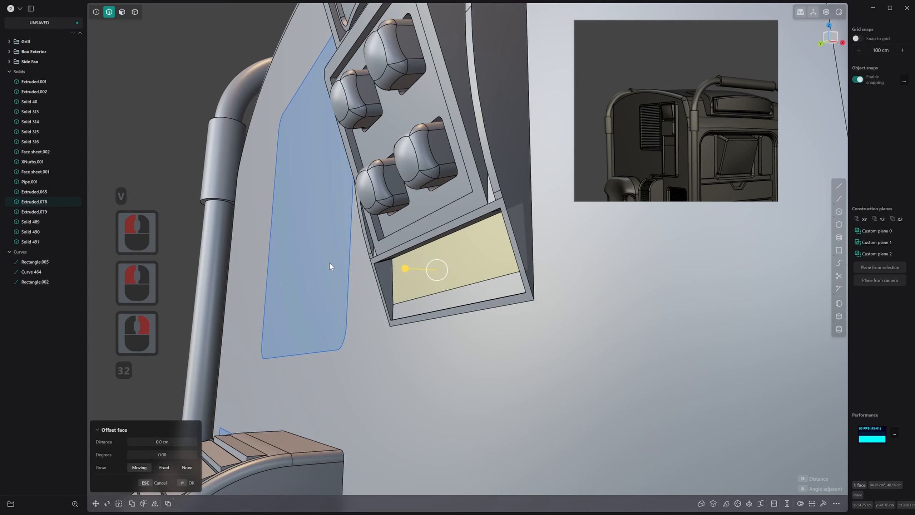
pyautogui.moveTo(329, 263); pyautogui.dragTo(375, 260, button='middle')
pyautogui.scroll(20, 385, 264)
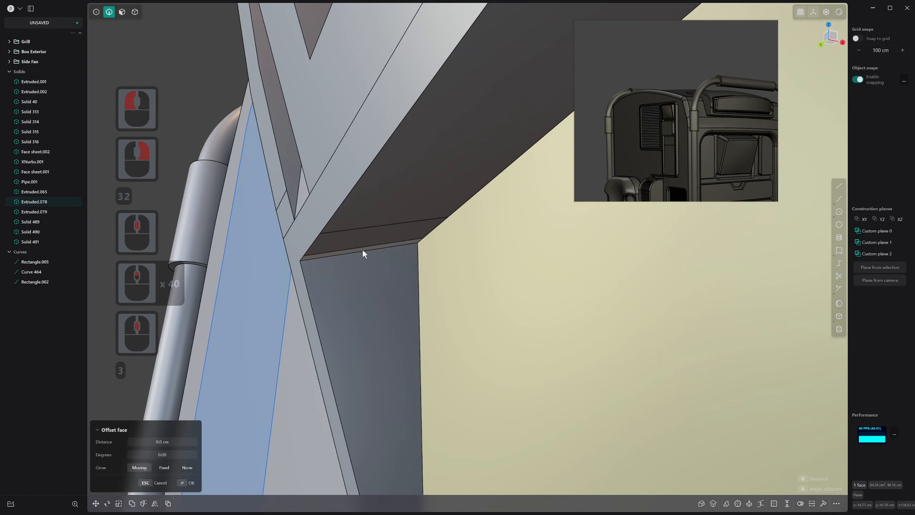
pyautogui.press('3')
pyautogui.click(362, 250)
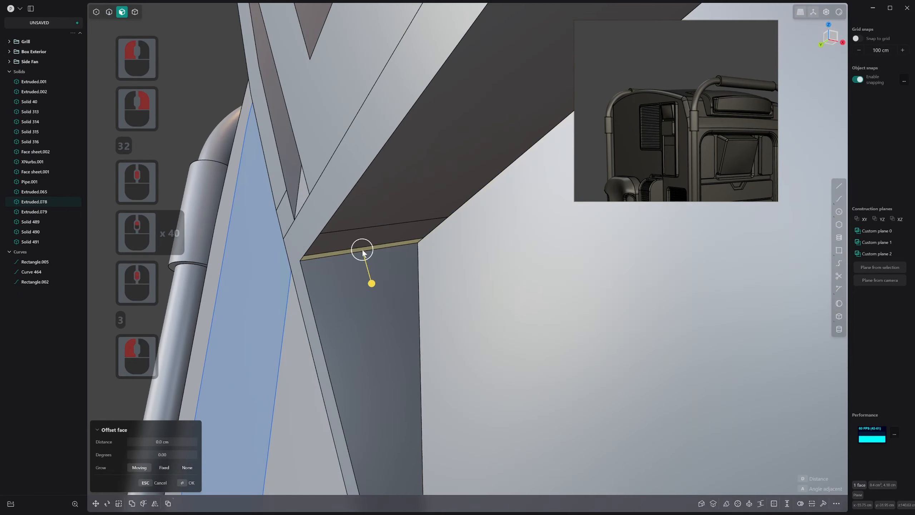
pyautogui.press('x')
pyautogui.click(376, 241)
pyautogui.press('x')
# Delete the sliver face at the opposite upper corner of the lower recess and select the recess's top inner face
pyautogui.scroll(-6, 377, 242)
pyautogui.scroll(-4, 513, 253)
pyautogui.moveTo(376, 242); pyautogui.dragTo(207, 199, button='middle')
pyautogui.keyDown('shift'); pyautogui.scroll(-5, 207, 199); pyautogui.keyUp('shift')
pyautogui.scroll(-5, 414, 245)
pyautogui.scroll(-1, 360, 291)
pyautogui.keyDown('shift'); pyautogui.moveTo(414, 245); pyautogui.dragTo(448, 280, button='middle'); pyautogui.keyUp('shift')
pyautogui.click(548, 246)
pyautogui.press('x')
pyautogui.click(552, 246)
pyautogui.scroll(-14, 514, 259)
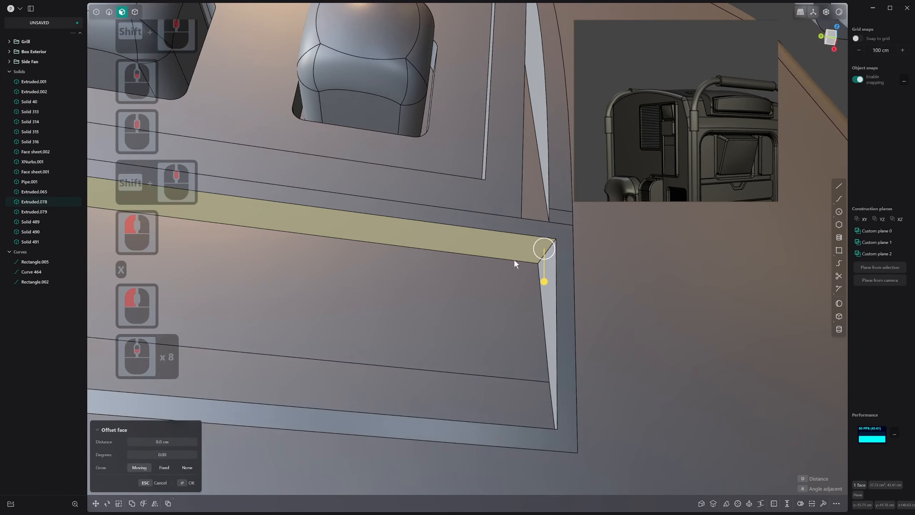
pyautogui.moveTo(513, 258); pyautogui.dragTo(219, 361, button='middle')
pyautogui.scroll(-1, 288, 368)
pyautogui.scroll(2, 237, 364)
pyautogui.scroll(2, 237, 364)
pyautogui.scroll(-1, 237, 364)
pyautogui.click(253, 383)
pyautogui.press('3')
pyautogui.moveTo(273, 373); pyautogui.dragTo(302, 396, button='middle')
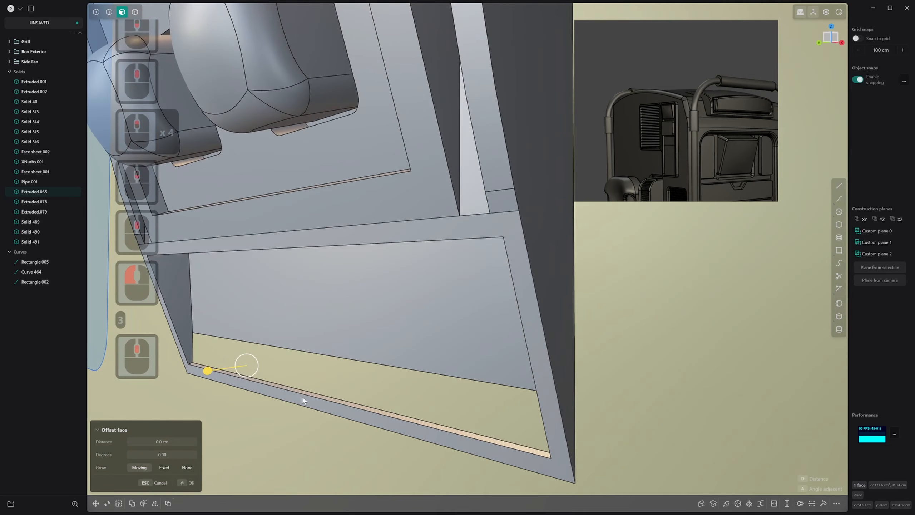
pyautogui.press('r')
pyautogui.press('v')
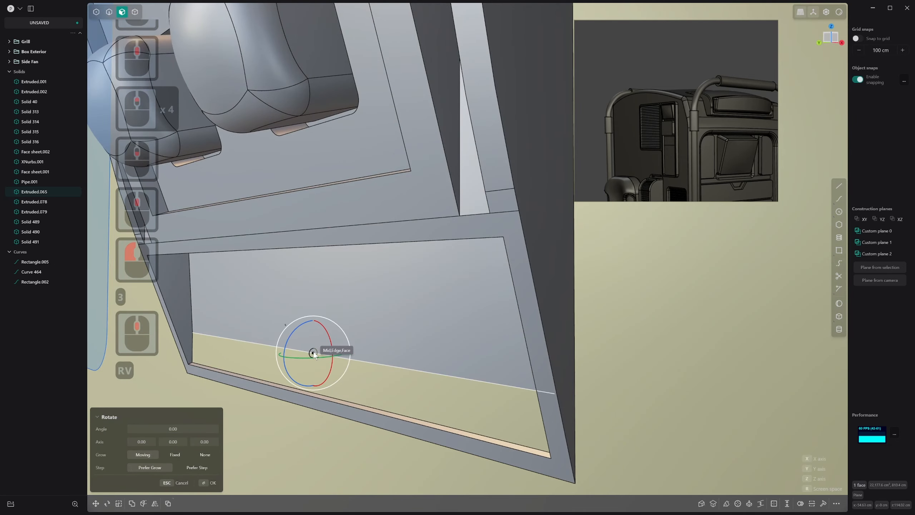
pyautogui.click(313, 352)
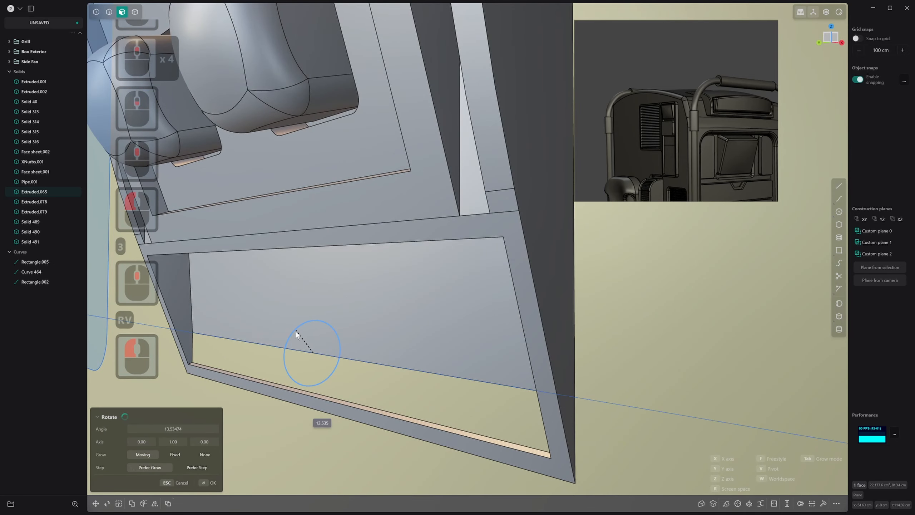
pyautogui.click(295, 337)
pyautogui.press('Escape')
pyautogui.click(325, 368)
pyautogui.scroll(-20, 395, 352)
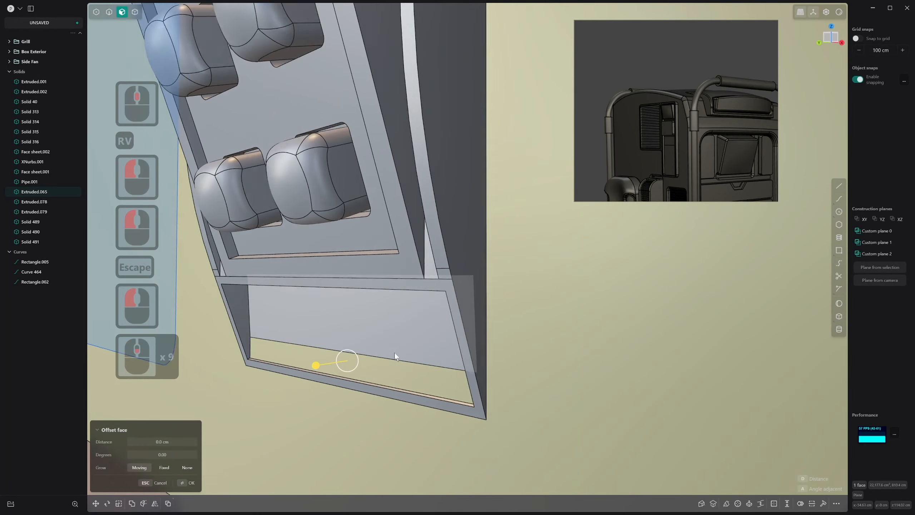
# Try to offset the lower recess's slanted back face by about 1.1 cm
pyautogui.click(446, 385)
pyautogui.press('3')
pyautogui.click(387, 350)
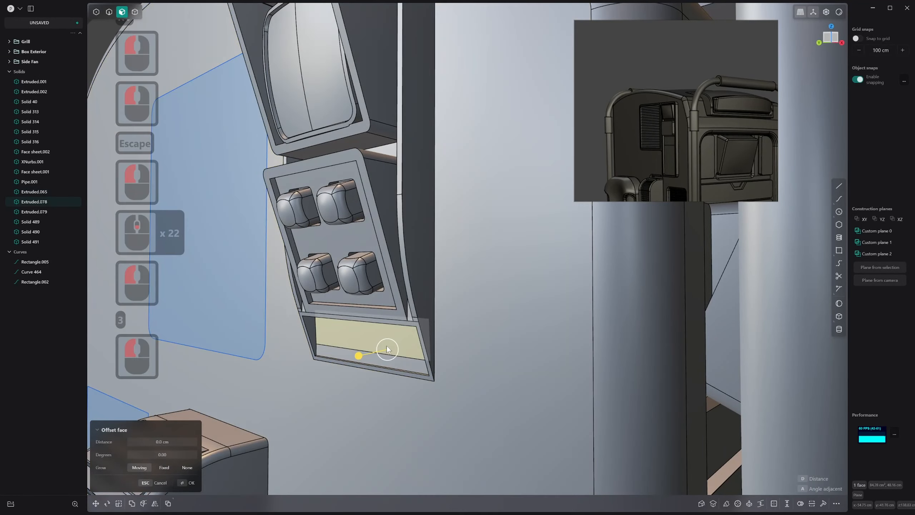
pyautogui.moveTo(358, 356); pyautogui.dragTo(354, 362)
pyautogui.click(351, 363)
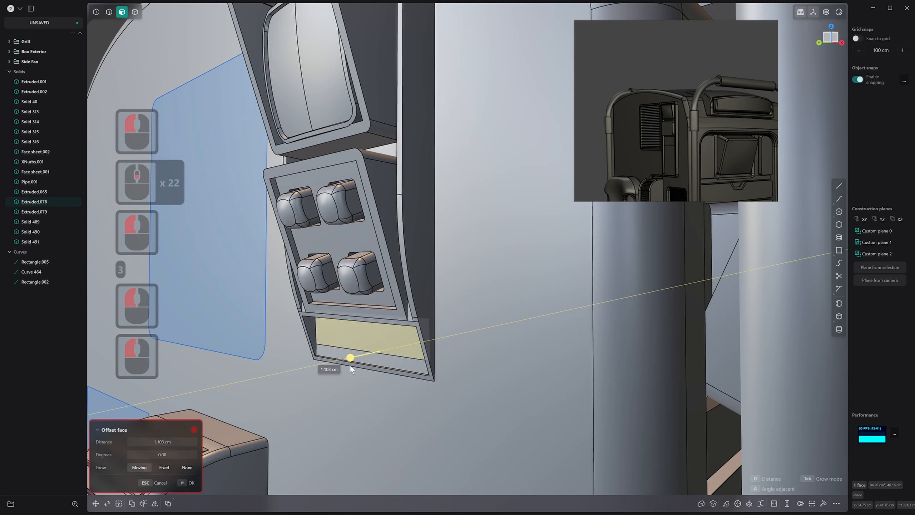
pyautogui.press('Escape')
# Offset the frame face surrounding the lower recess to reshape its depth
pyautogui.moveTo(350, 365); pyautogui.dragTo(425, 366, button='middle')
pyautogui.click(425, 363)
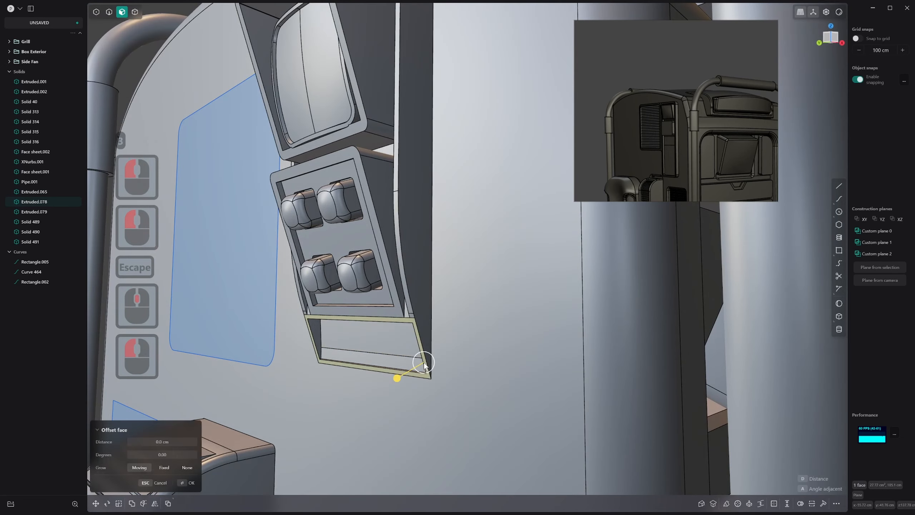
pyautogui.moveTo(404, 376); pyautogui.dragTo(414, 371)
pyautogui.rightClick(413, 371)
# Offset the lower recess's back face slightly to adjust its depth
pyautogui.moveTo(413, 371); pyautogui.dragTo(384, 337, button='middle')
pyautogui.click(380, 338)
pyautogui.click(394, 328)
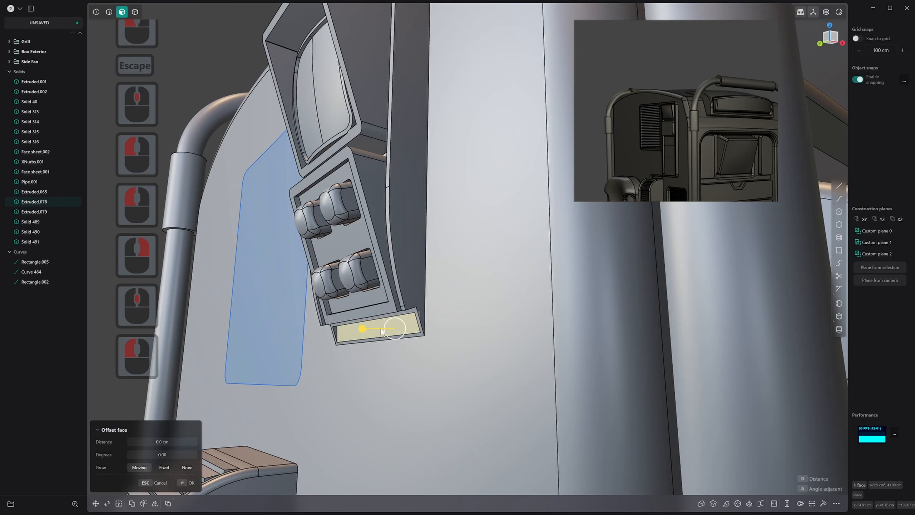
pyautogui.moveTo(368, 327); pyautogui.dragTo(365, 325)
pyautogui.rightClick(365, 325)
# Reselect the lower recess's back face and bring it into close view for sketching
pyautogui.moveTo(365, 325); pyautogui.dragTo(425, 330, button='middle')
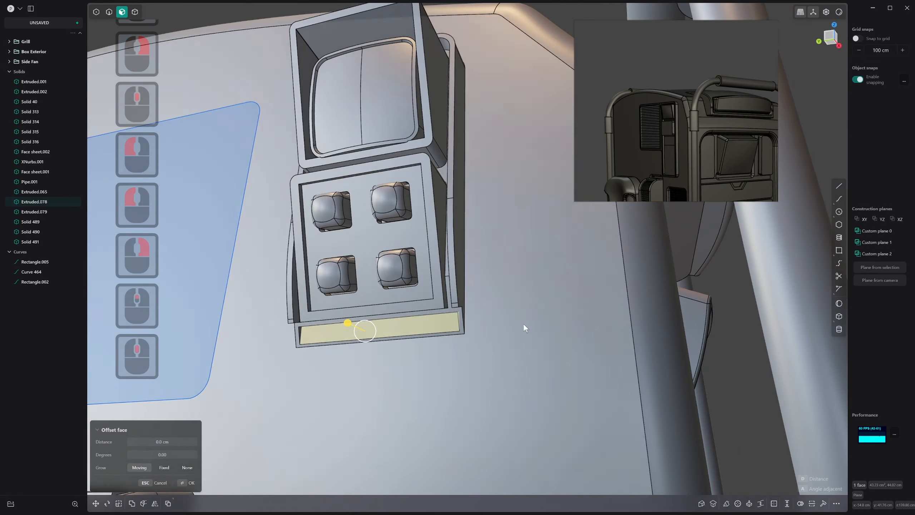
pyautogui.click(522, 324)
pyautogui.click(470, 319)
pyautogui.click(450, 319)
pyautogui.scroll(16, 375, 332)
pyautogui.moveTo(359, 349); pyautogui.dragTo(261, 281, button='middle')
pyautogui.scroll(9, 291, 310)
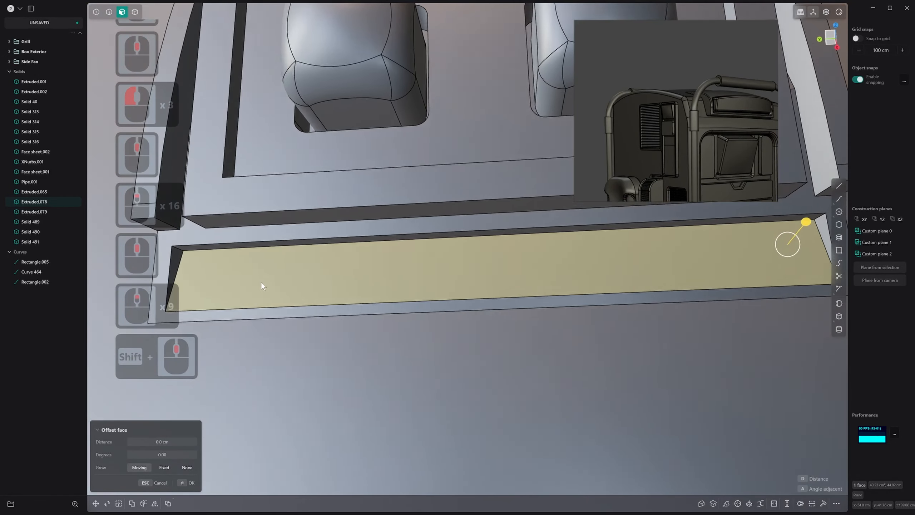
pyautogui.moveTo(547, 334); pyautogui.dragTo(539, 353, button='middle')
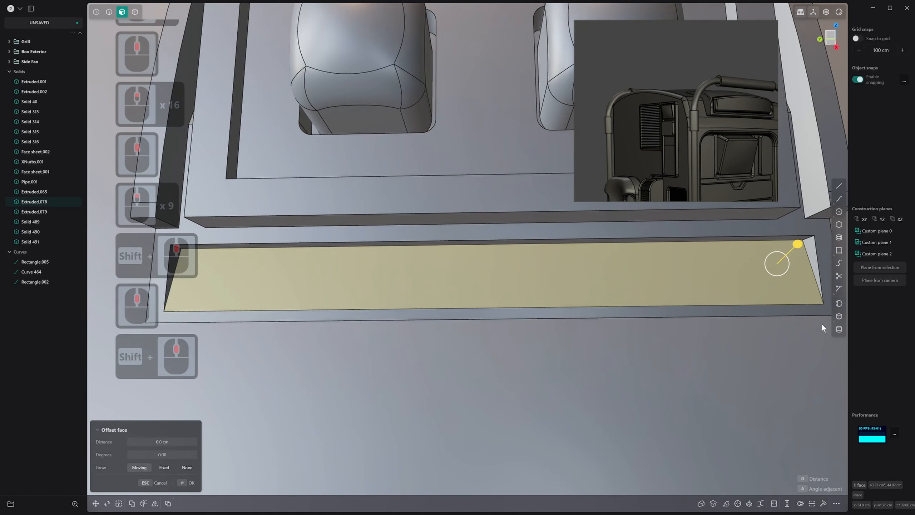
pyautogui.click(839, 250)
pyautogui.moveTo(369, 277); pyautogui.dragTo(355, 288, button='middle')
pyautogui.keyDown('shift'); pyautogui.moveTo(270, 310); pyautogui.dragTo(409, 327, button='middle'); pyautogui.keyUp('shift')
pyautogui.click(369, 293)
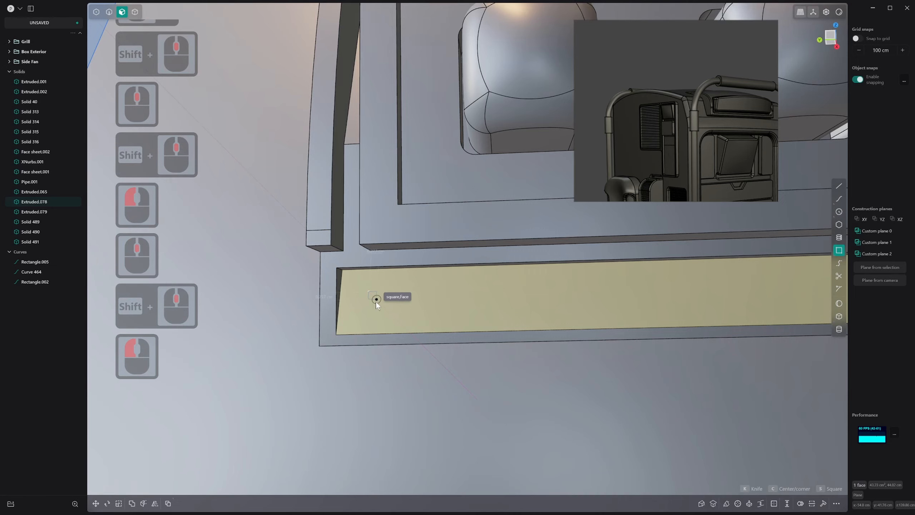
pyautogui.press('Escape')
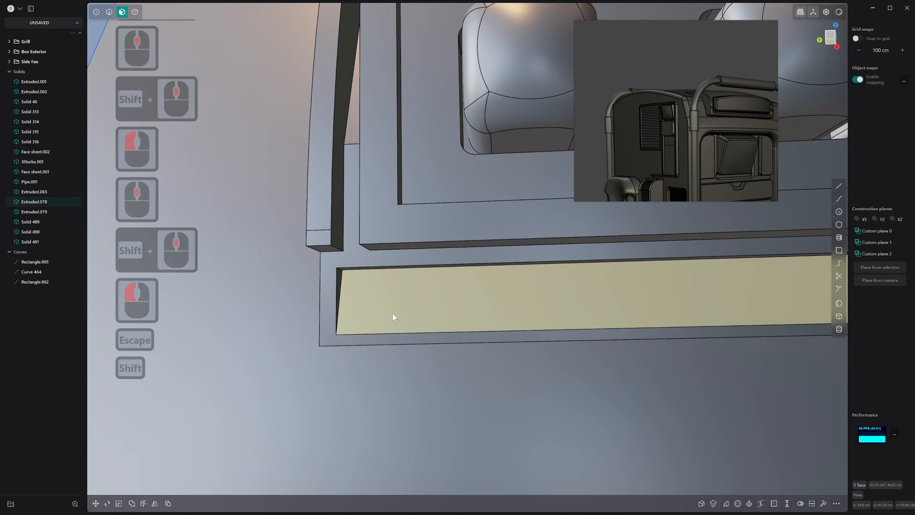
# Set a temporary construction plane on the lower recess's back face
pyautogui.hotkey('shift', 'space')
pyautogui.scroll(-3, 575, 292)
pyautogui.keyDown('shift'); pyautogui.scroll(-1, 388, 330); pyautogui.keyUp('shift')
pyautogui.keyDown('shift'); pyautogui.moveTo(575, 292); pyautogui.dragTo(539, 314, button='middle'); pyautogui.keyUp('shift')
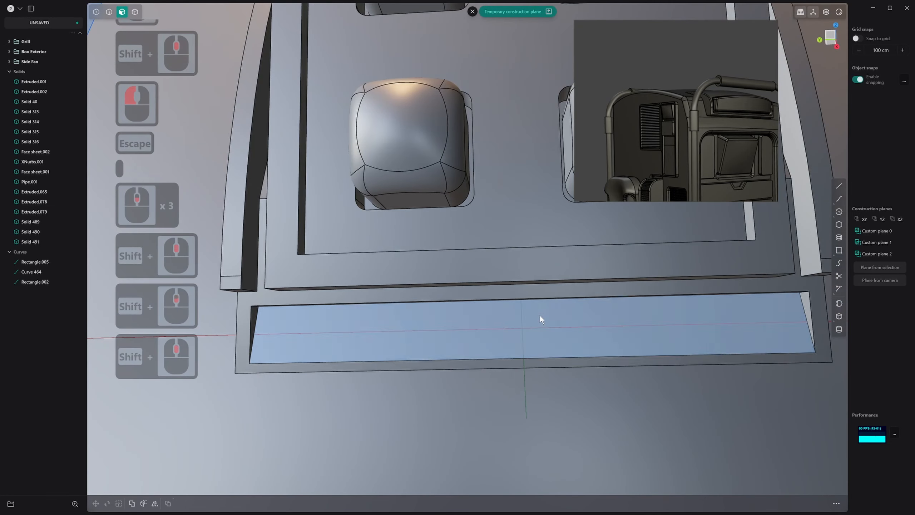
# Draw a small, nearly square corner rectangle near the left end of the lower recess's back face
pyautogui.click(839, 250)
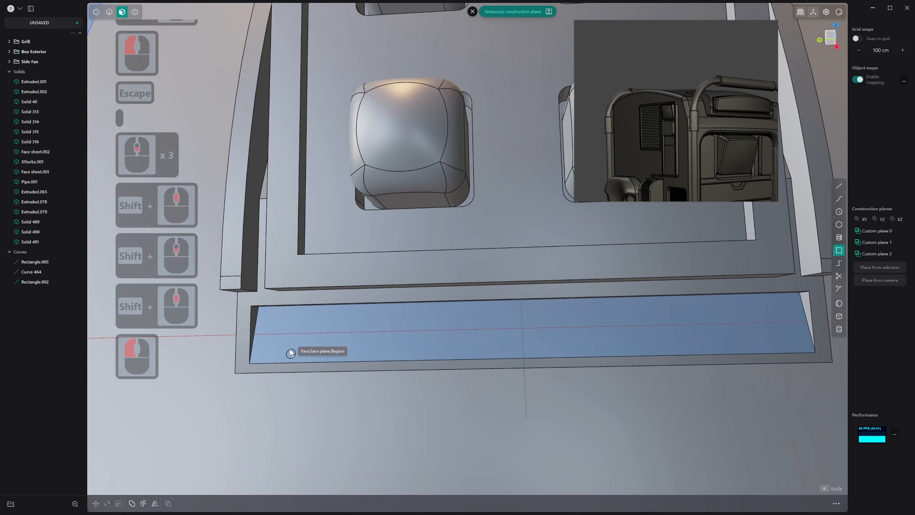
pyautogui.click(277, 316)
pyautogui.click(292, 325)
pyautogui.rightClick(294, 326)
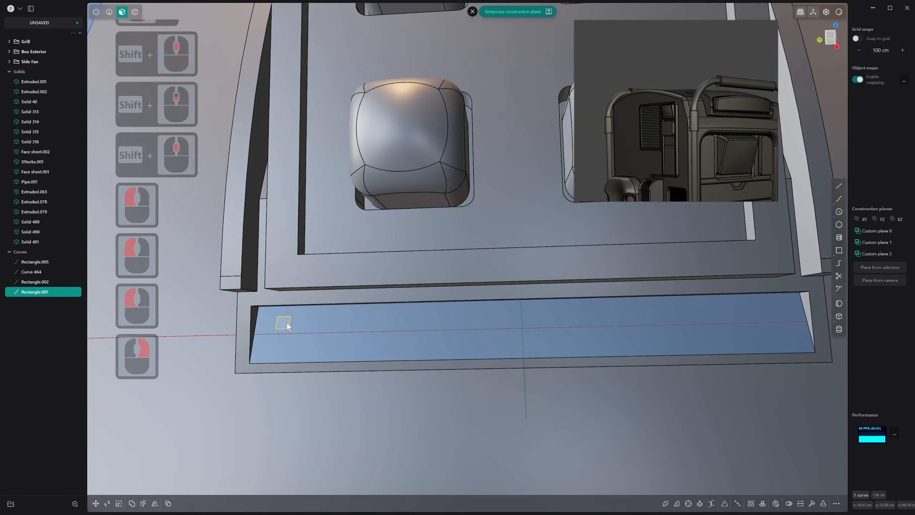
# Extrude the small square region into a thin separate solid
pyautogui.press('3')
pyautogui.click(285, 322)
pyautogui.moveTo(268, 308); pyautogui.dragTo(270, 310)
pyautogui.rightClick(270, 310)
pyautogui.press('q')
pyautogui.click(310, 325)
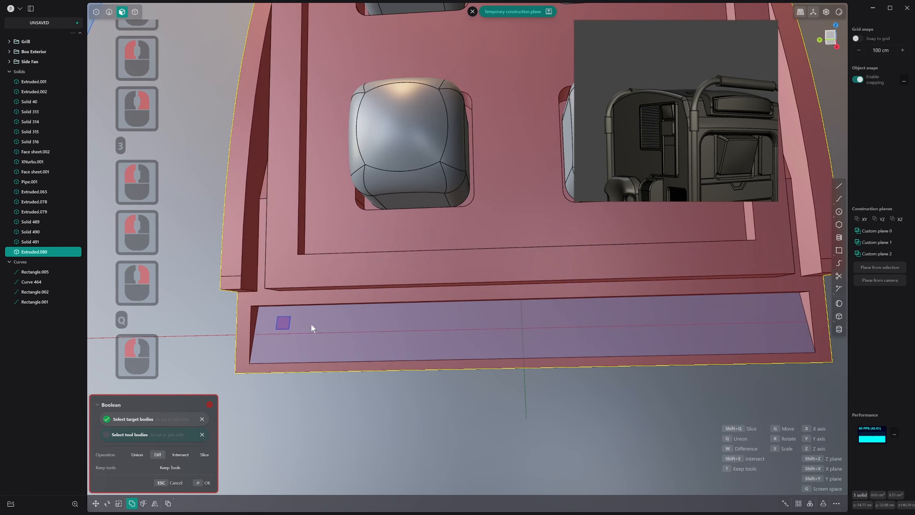
pyautogui.press('Escape')
pyautogui.click(312, 298)
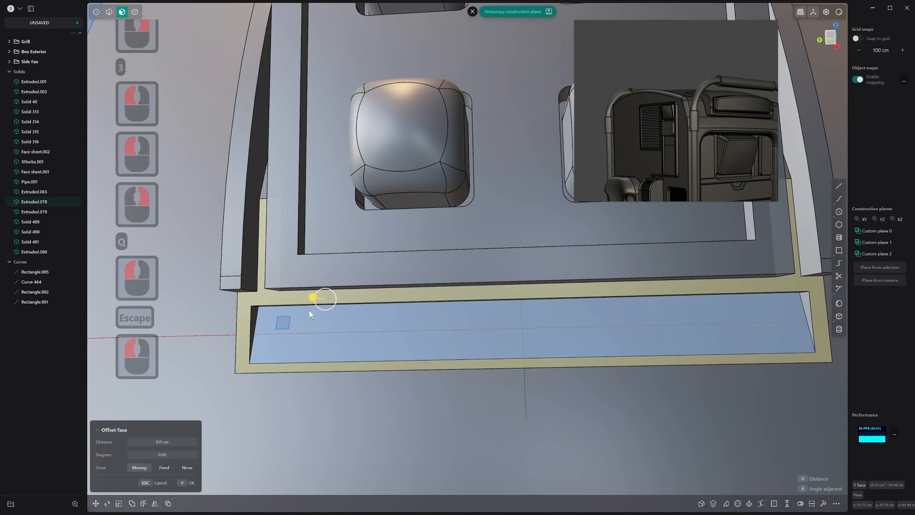
# Delete the small square's sketch curve while keeping the extruded solid
pyautogui.press('3')
pyautogui.press('4')
pyautogui.click(284, 322)
pyautogui.press('2')
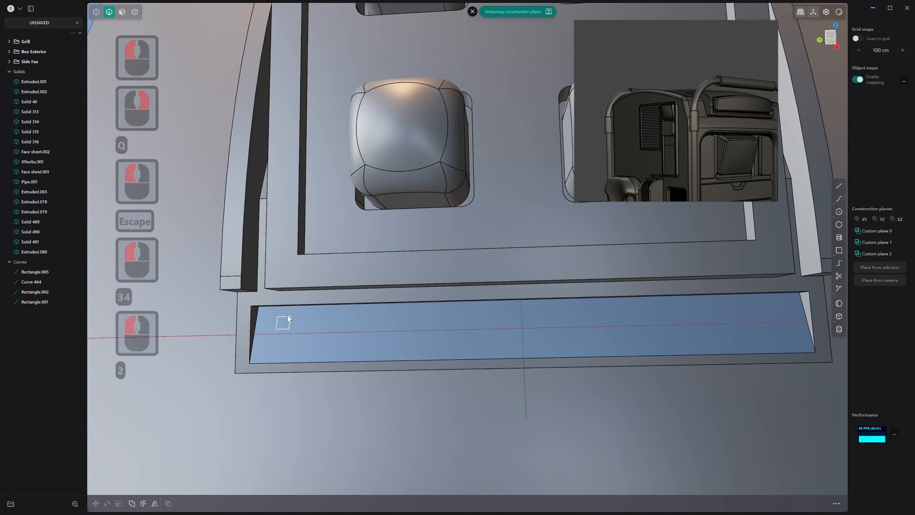
pyautogui.click(287, 315)
pyautogui.press('x')
pyautogui.press('4')
pyautogui.click(285, 323)
pyautogui.scroll(-6, 294, 329)
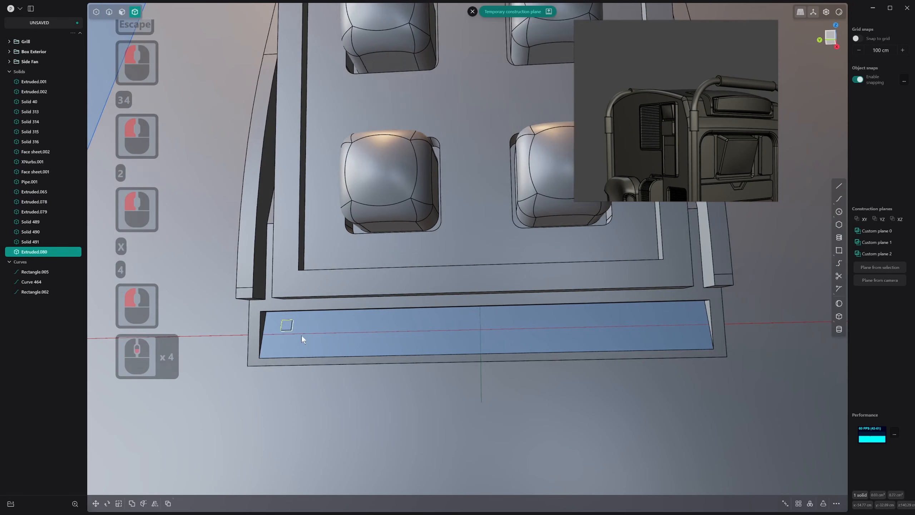
pyautogui.keyDown('shift'); pyautogui.scroll(-1, 302, 335); pyautogui.keyUp('shift')
pyautogui.keyDown('shift'); pyautogui.moveTo(301, 335); pyautogui.dragTo(298, 333, button='middle'); pyautogui.keyUp('shift')
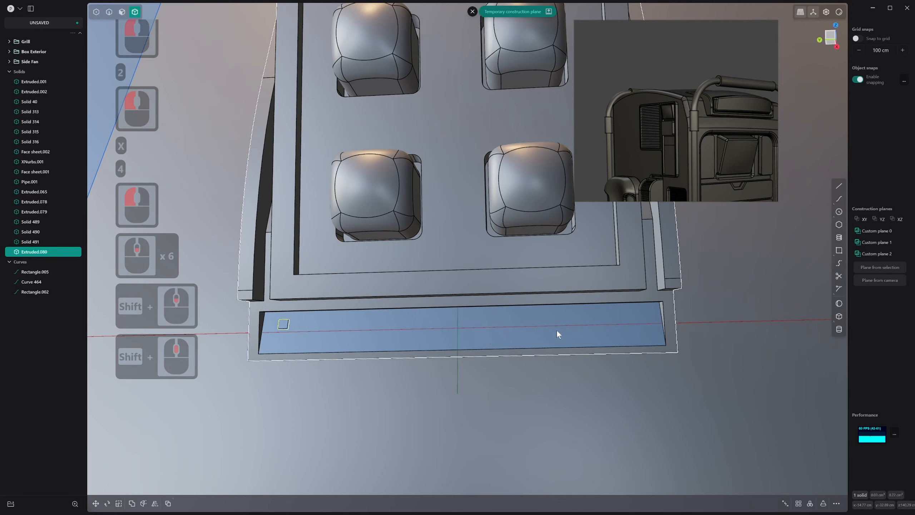
pyautogui.click(799, 504)
pyautogui.press('z')
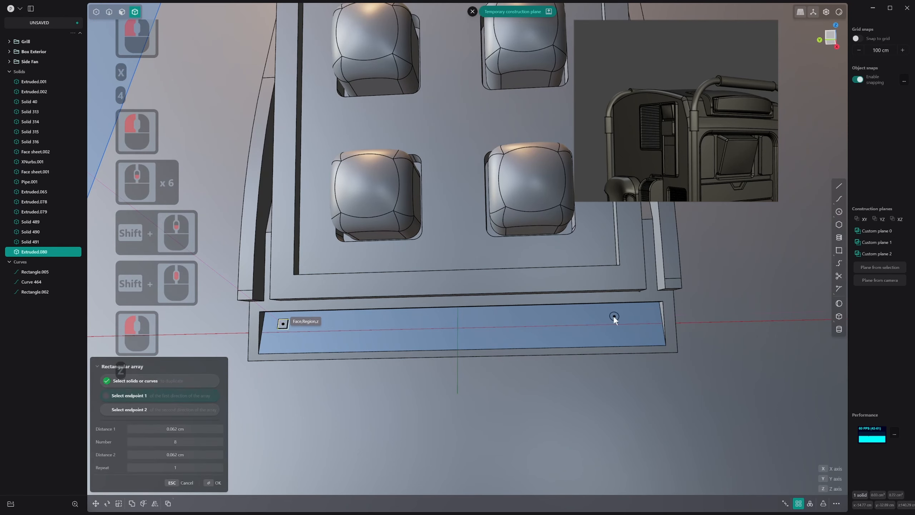
pyautogui.press('x')
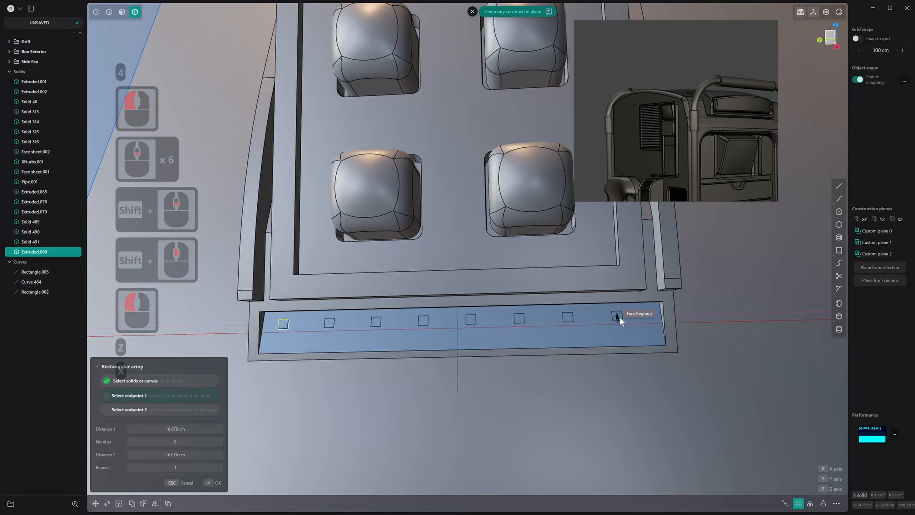
pyautogui.click(647, 315)
pyautogui.keyDown('shift'); pyautogui.scroll(-5, 647, 316); pyautogui.keyUp('shift')
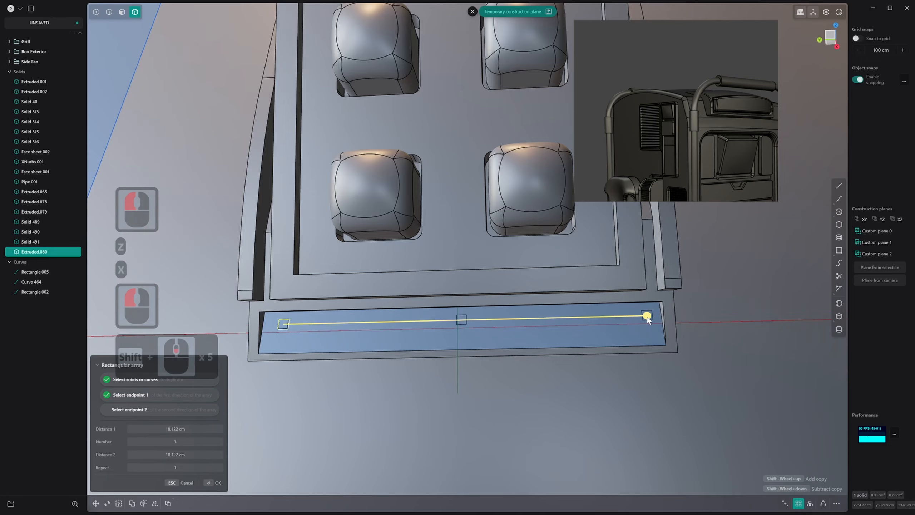
pyautogui.keyDown('shift'); pyautogui.scroll(8, 647, 316); pyautogui.keyUp('shift')
pyautogui.keyDown('shift'); pyautogui.scroll(1, 647, 316); pyautogui.keyUp('shift')
pyautogui.press('Escape')
pyautogui.scroll(19, 281, 323)
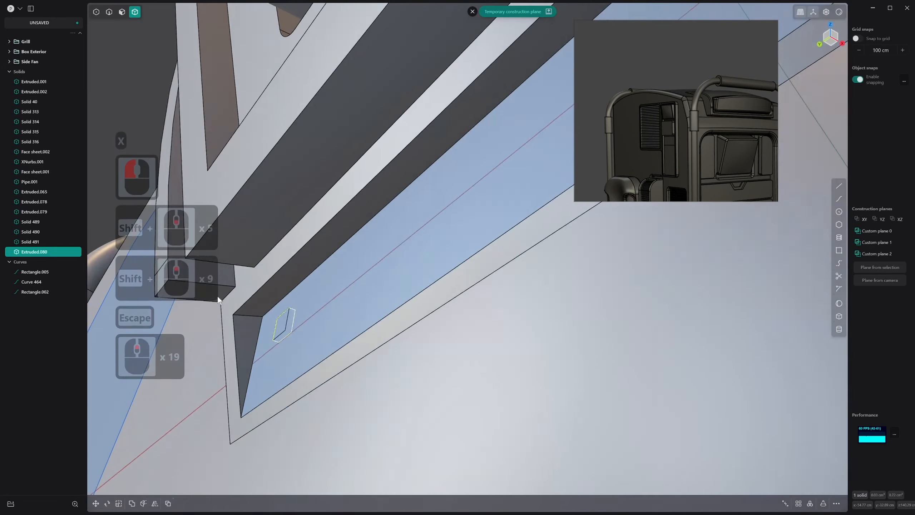
pyautogui.moveTo(218, 296); pyautogui.dragTo(216, 297, button='middle')
pyautogui.scroll(20, 282, 314)
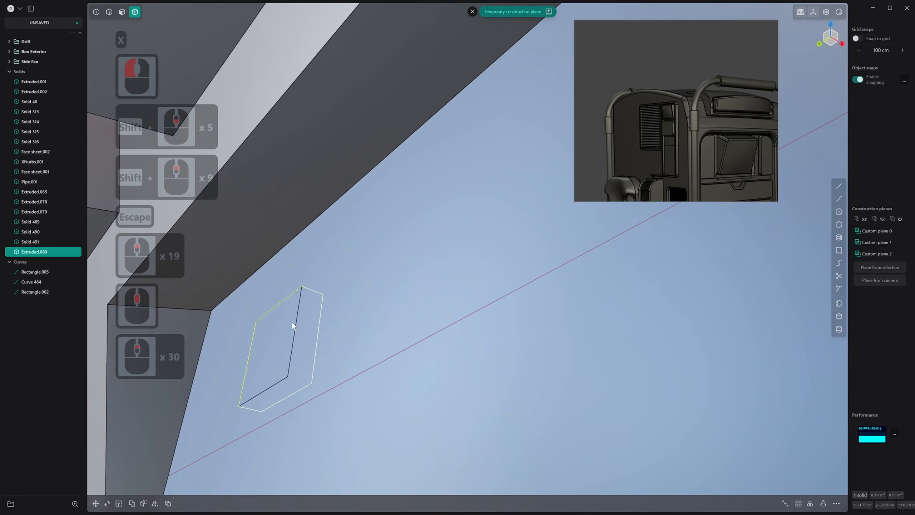
# Try to extrude the region of the lower recess's back face around the small square solid
pyautogui.press('3')
pyautogui.click(278, 323)
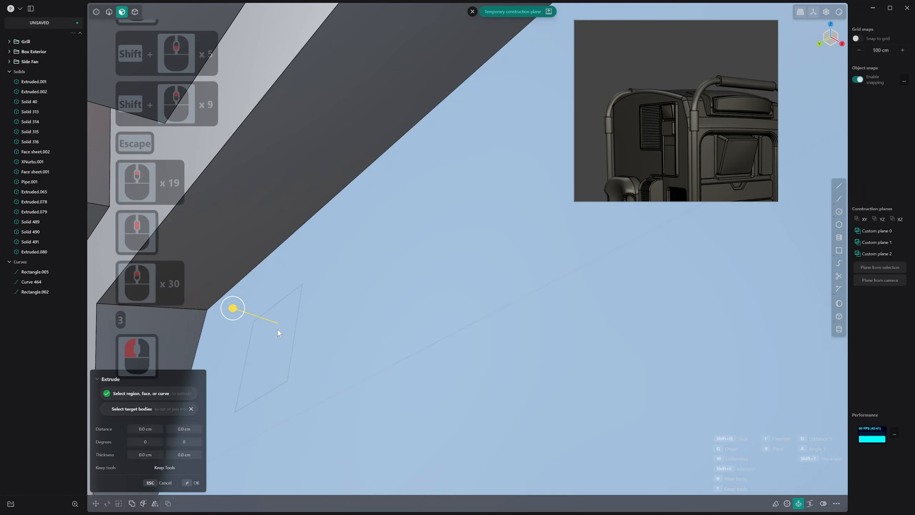
pyautogui.click(222, 307)
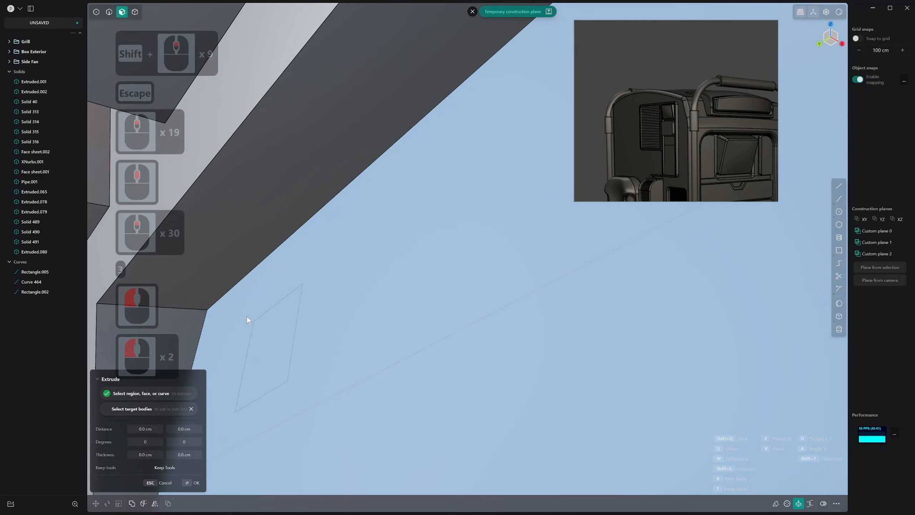
pyautogui.click(260, 326)
pyautogui.moveTo(223, 314); pyautogui.dragTo(213, 306)
pyautogui.press('z')
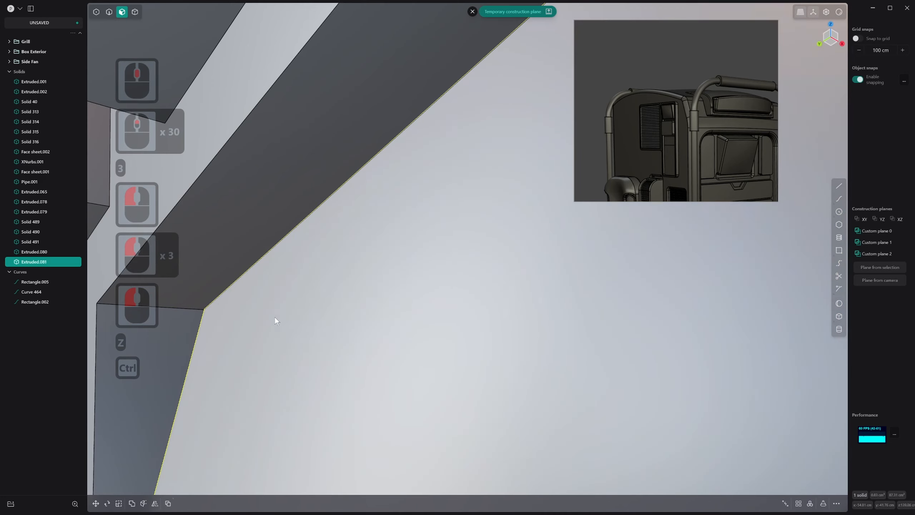
pyautogui.hotkey('ctrl', 'z')
pyautogui.hotkey('ctrl', 'z')
# Extend the small square solid so its front face protrudes slightly from the recess's back face
pyautogui.press('3')
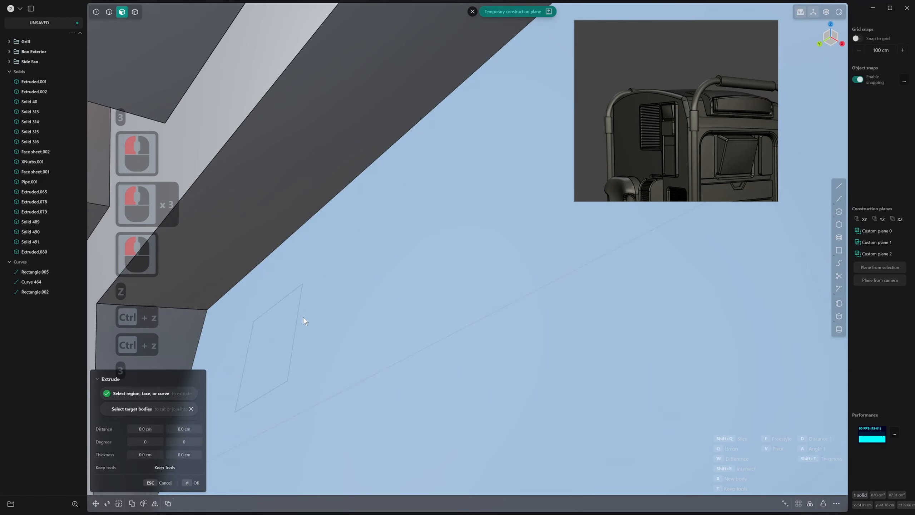
pyautogui.press('4')
pyautogui.click(299, 319)
pyautogui.click(283, 324)
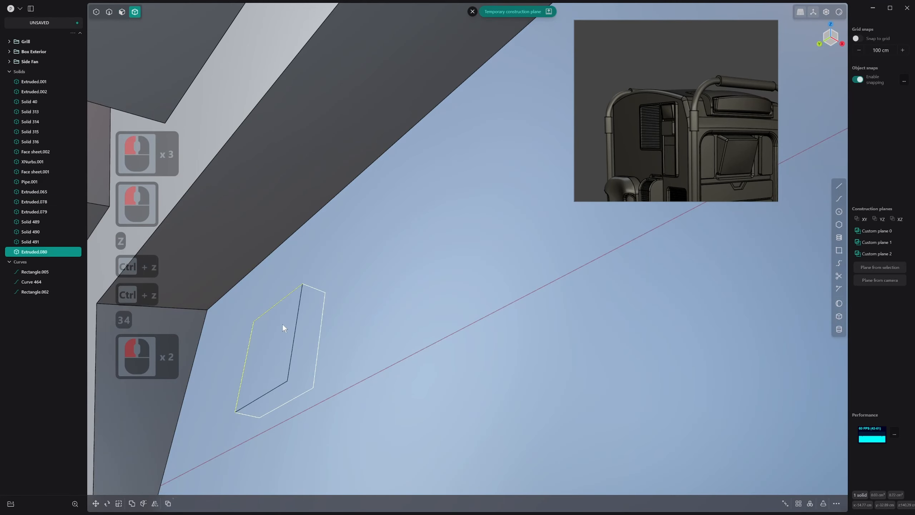
pyautogui.press('s')
pyautogui.moveTo(245, 341); pyautogui.dragTo(228, 300)
pyautogui.rightClick(262, 329)
pyautogui.press('3')
pyautogui.click(275, 321)
pyautogui.rightClick(231, 301)
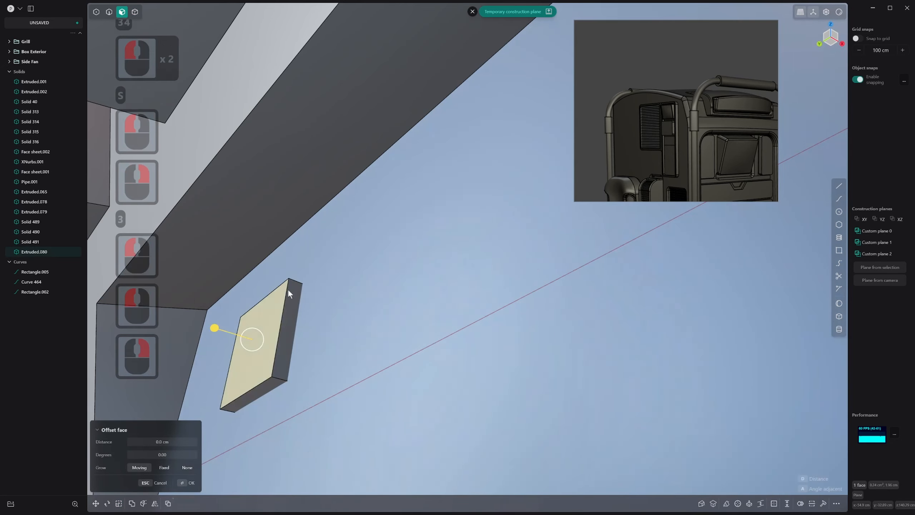
# Fillet the four short corner edges of the small square solid
pyautogui.press('2')
pyautogui.keyDown('ctrl'); pyautogui.click(296, 280); pyautogui.keyUp('ctrl')
pyautogui.scroll(-3, 281, 300)
pyautogui.moveTo(282, 300); pyautogui.dragTo(287, 344, button='middle')
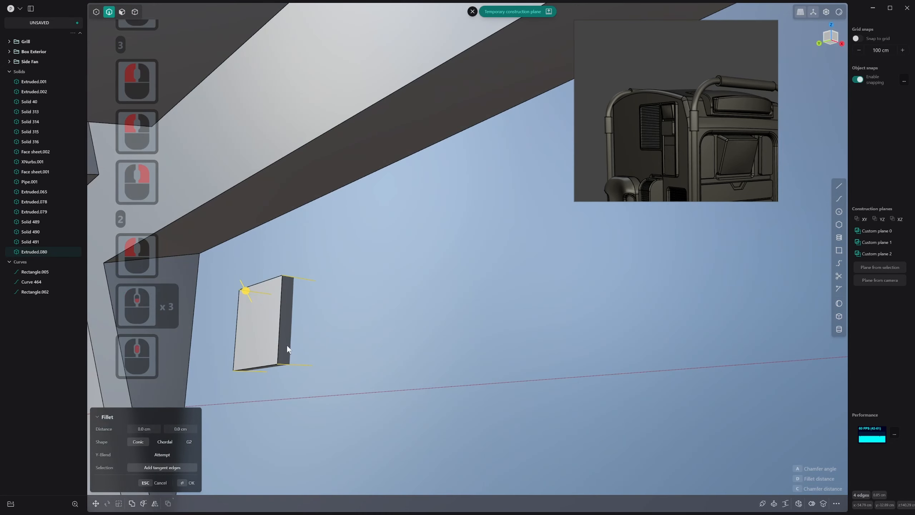
pyautogui.moveTo(249, 289); pyautogui.dragTo(240, 284)
pyautogui.rightClick(253, 291)
pyautogui.scroll(-20, 355, 347)
# Mirror the rounded square solid across the recess's lengthwise centre line to form a second one below it
pyautogui.keyDown('shift'); pyautogui.scroll(-5, 367, 350); pyautogui.keyUp('shift')
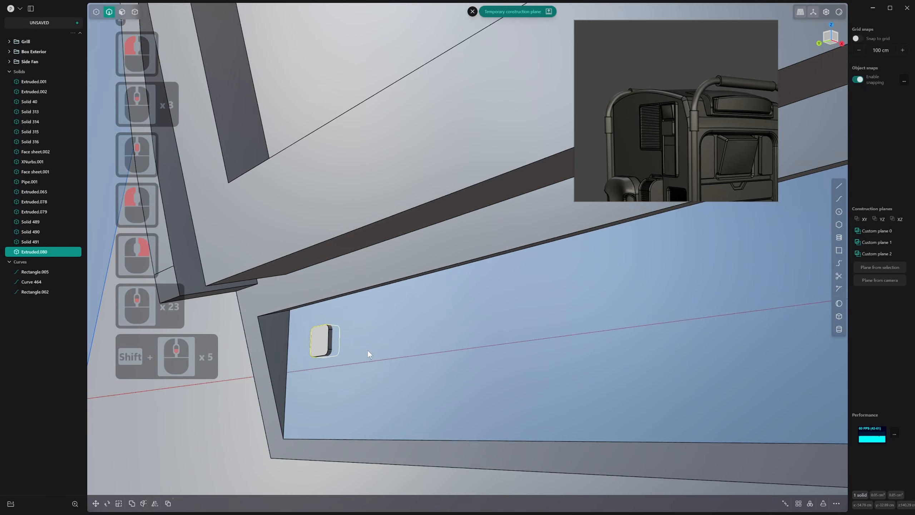
pyautogui.keyDown('shift'); pyautogui.moveTo(368, 350); pyautogui.dragTo(462, 394, button='middle'); pyautogui.keyUp('shift')
pyautogui.scroll(-3, 406, 366)
pyautogui.scroll(-4, 456, 397)
pyautogui.scroll(-1, 462, 395)
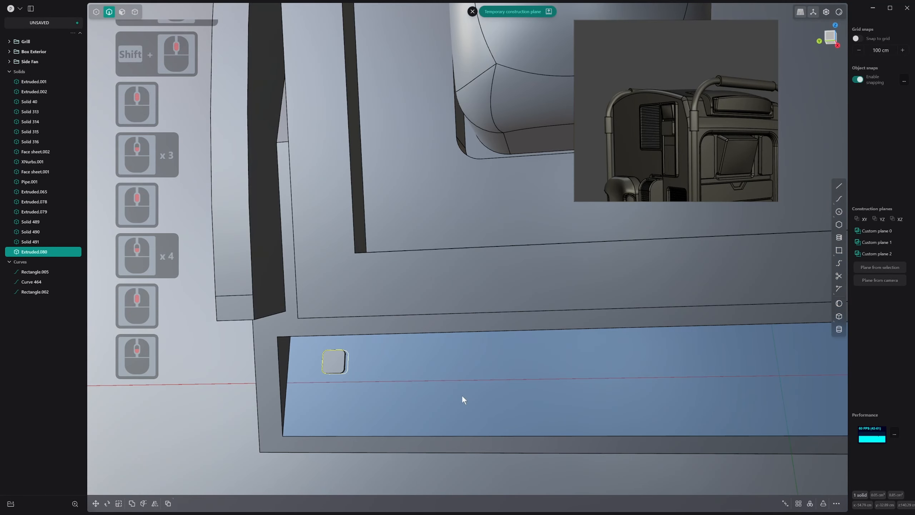
pyautogui.rightClick(468, 396)
# Array the pair of rounded square solids along the recess into 15 columns with a rectangular array spanning about 18.25 cm
pyautogui.scroll(-2, 476, 399)
pyautogui.hotkey('alt', 'x')
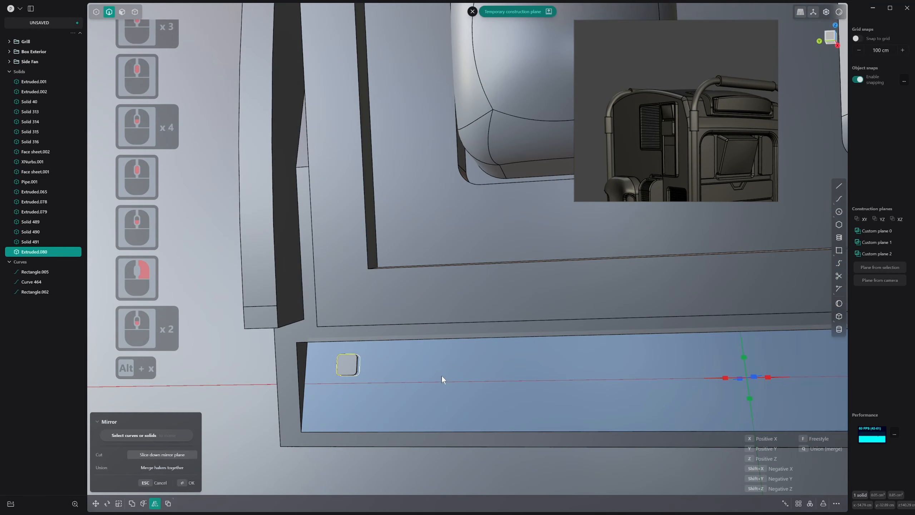
pyautogui.click(745, 354)
pyautogui.rightClick(744, 355)
pyautogui.scroll(-9, 696, 375)
pyautogui.keyDown('shift'); pyautogui.scroll(-3, 673, 377); pyautogui.keyUp('shift')
pyautogui.keyDown('shift'); pyautogui.moveTo(670, 377); pyautogui.dragTo(465, 350, button='middle'); pyautogui.keyUp('shift')
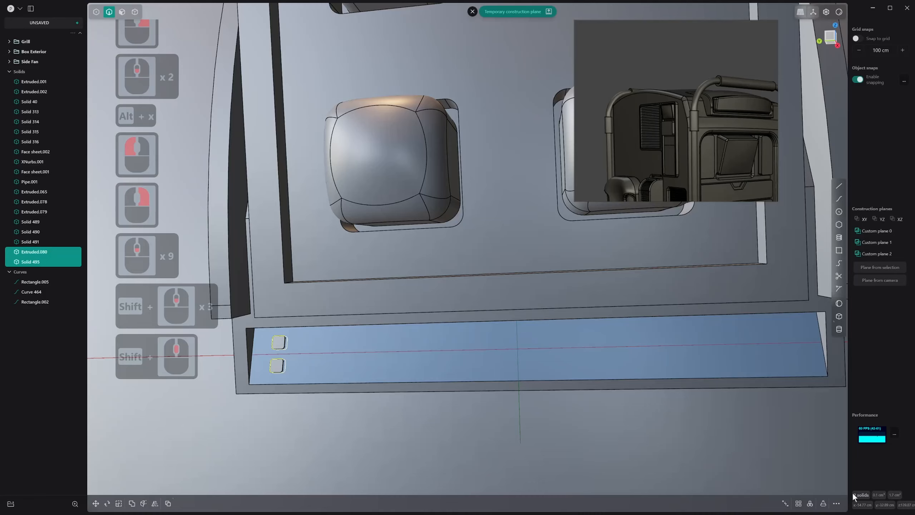
pyautogui.click(798, 504)
pyautogui.keyDown('shift'); pyautogui.scroll(3, 724, 348); pyautogui.keyUp('shift')
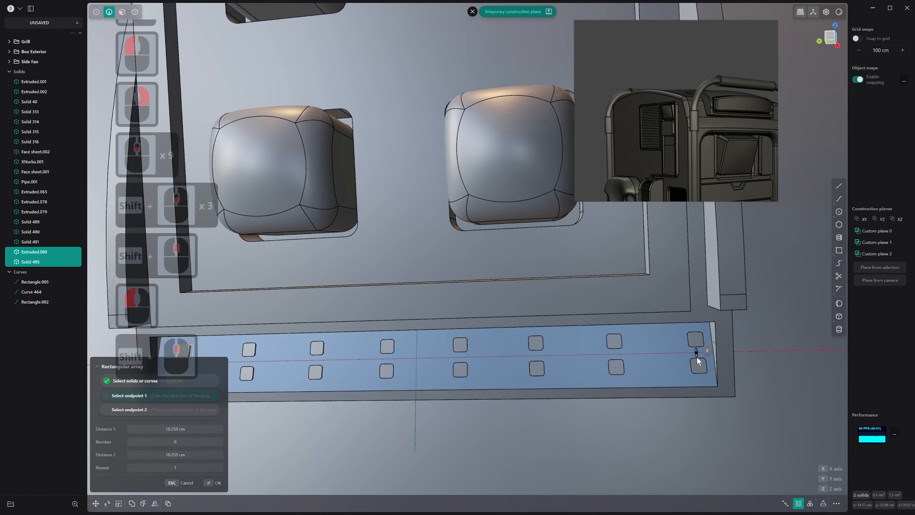
pyautogui.click(697, 353)
pyautogui.keyDown('shift'); pyautogui.scroll(7, 696, 354); pyautogui.keyUp('shift')
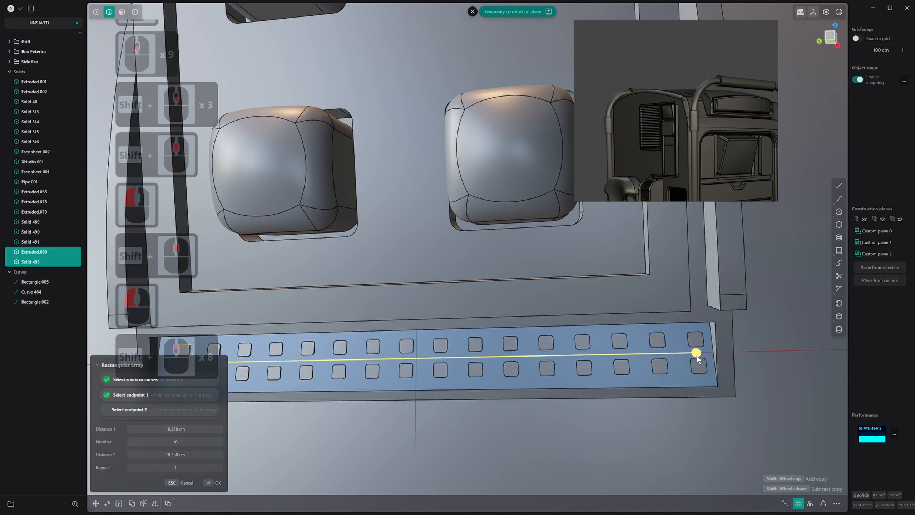
pyautogui.click(696, 355)
pyautogui.rightClick(697, 360)
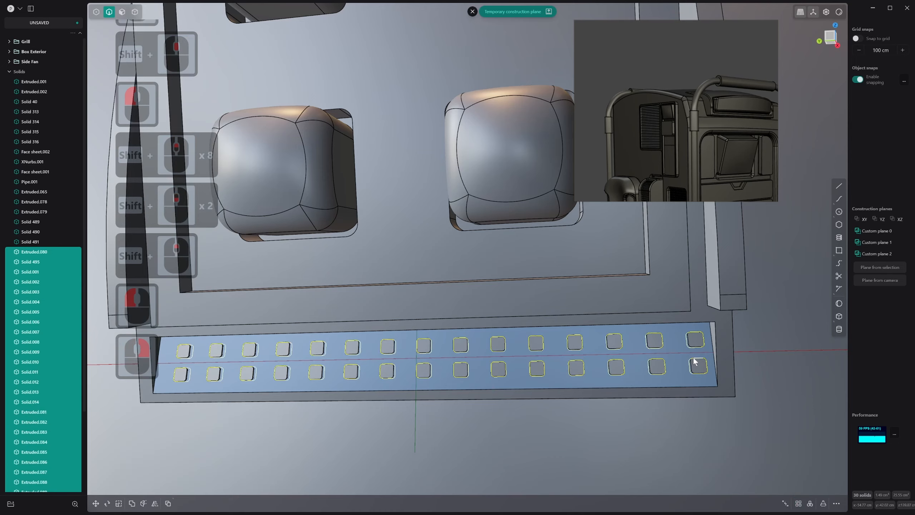
# Subtract all the arrayed rounded square solids from the side panel body with a Boolean difference
pyautogui.scroll(-1, 696, 361)
pyautogui.moveTo(695, 361); pyautogui.dragTo(630, 372, button='middle')
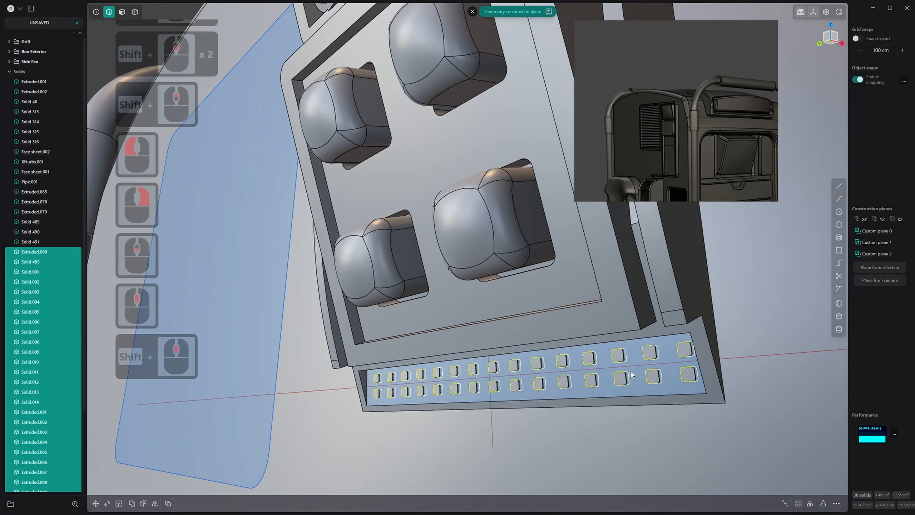
pyautogui.press('4')
pyautogui.click(684, 328)
pyautogui.press('q')
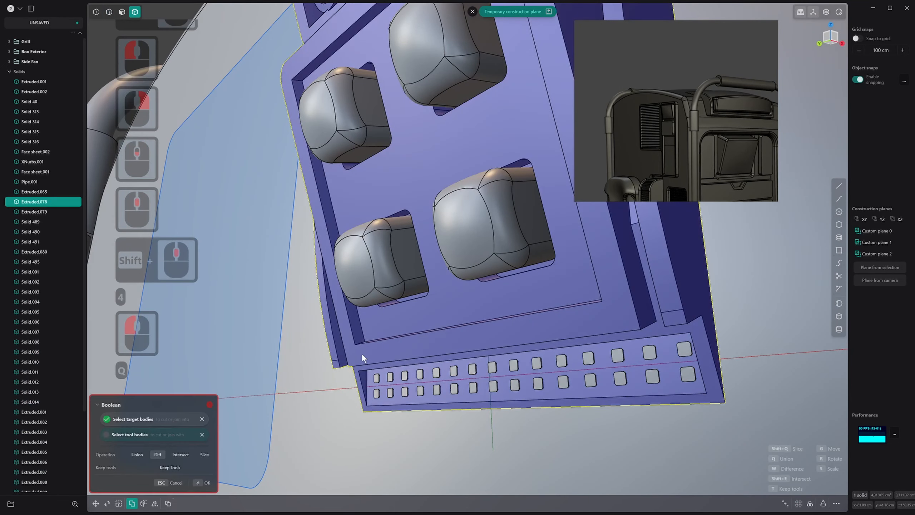
pyautogui.moveTo(362, 353); pyautogui.dragTo(715, 403)
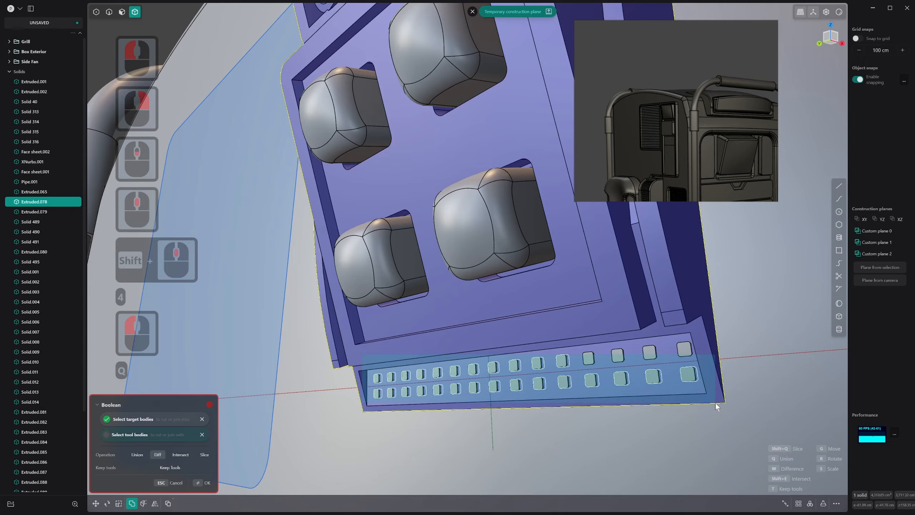
pyautogui.keyDown('shift'); pyautogui.click(723, 371); pyautogui.keyUp('shift')
pyautogui.rightClick(573, 372)
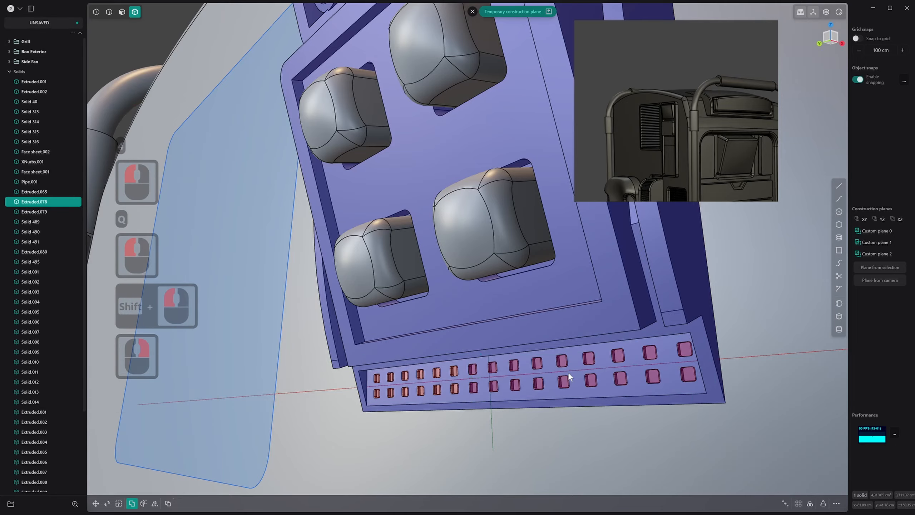
# Clear the temporary construction plane from the recess's back face
pyautogui.moveTo(567, 372); pyautogui.dragTo(518, 382, button='middle')
pyautogui.scroll(14, 340, 368)
pyautogui.press('3')
pyautogui.scroll(20, 321, 357)
pyautogui.scroll(3, 262, 352)
pyautogui.click(262, 352)
pyautogui.scroll(2, 265, 353)
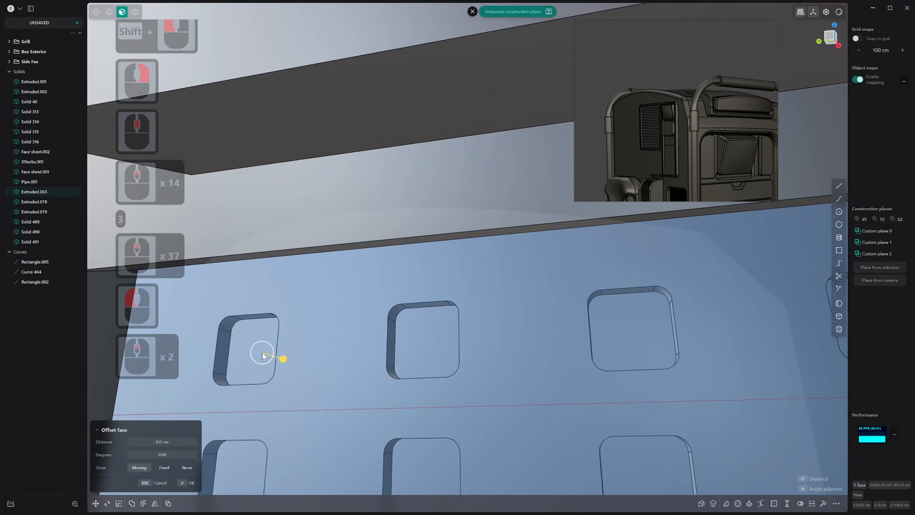
pyautogui.scroll(-17, 310, 353)
pyautogui.click(470, 12)
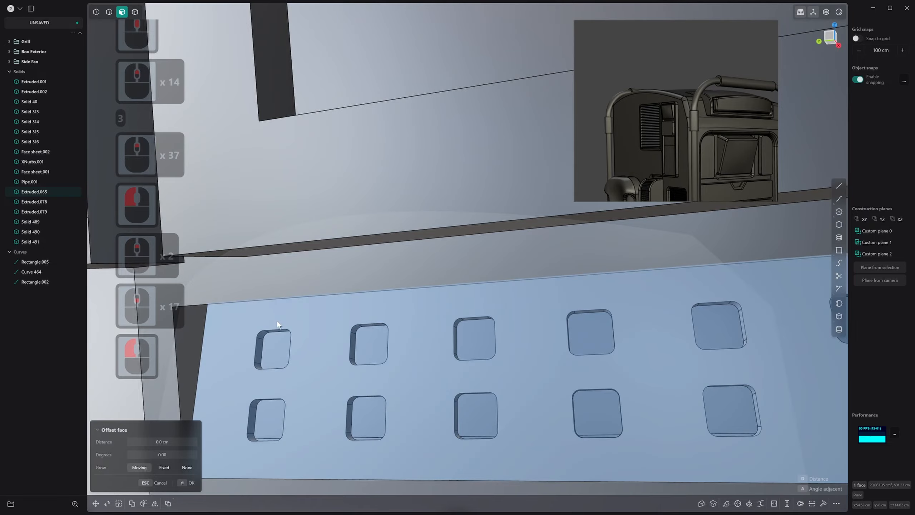
# Examine the side panel and its recess of square pockets in the context of the whole vehicle body
pyautogui.scroll(-13, 417, 273)
pyautogui.moveTo(418, 273); pyautogui.dragTo(410, 277, button='middle')
pyautogui.click(410, 277)
pyautogui.scroll(-16, 407, 287)
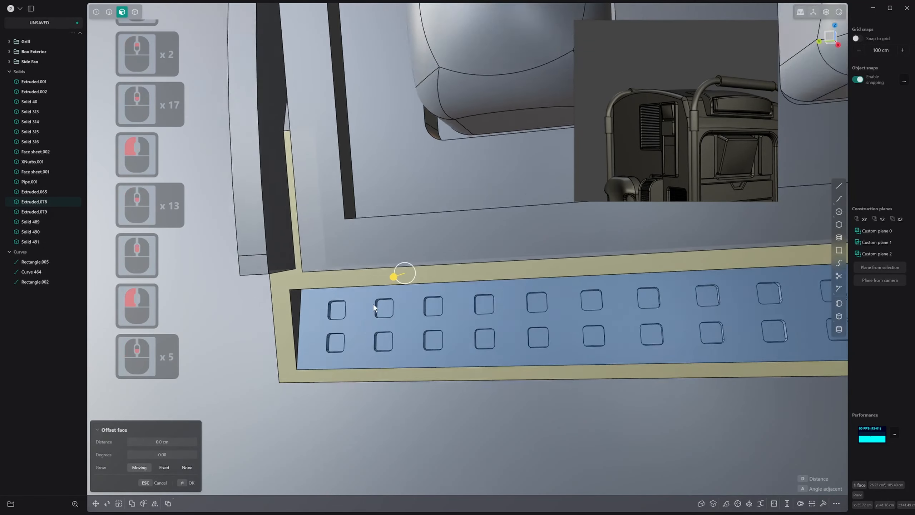
pyautogui.press('1')
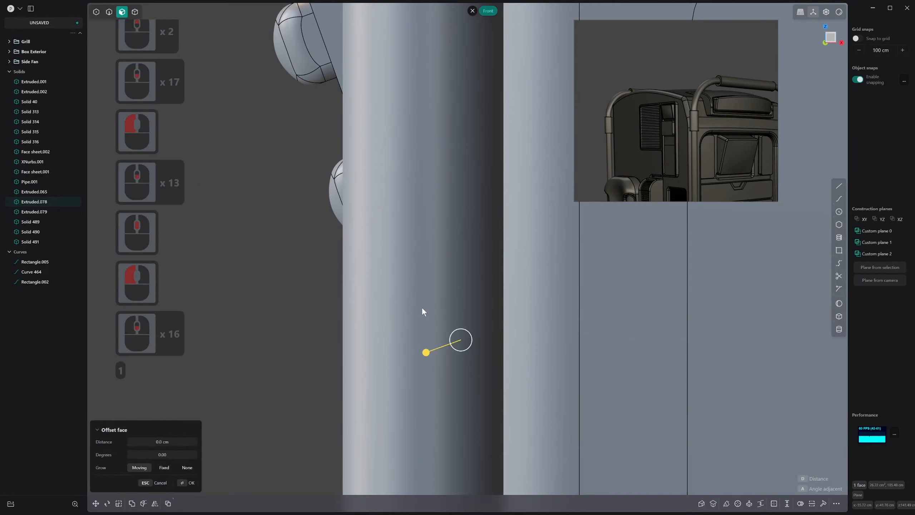
pyautogui.scroll(-1, 422, 306)
pyautogui.moveTo(422, 306); pyautogui.dragTo(458, 299, button='middle')
pyautogui.scroll(-14, 458, 298)
pyautogui.scroll(-1, 458, 298)
pyautogui.click(635, 316)
pyautogui.scroll(-17, 591, 319)
pyautogui.keyDown('shift'); pyautogui.scroll(-6, 500, 326); pyautogui.keyUp('shift')
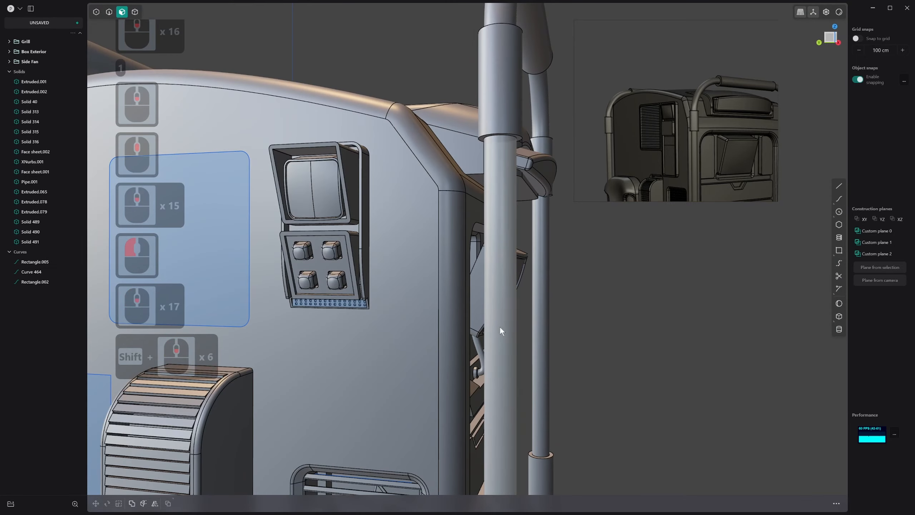
# Bevel the upper front edge of the recess with the square pockets using a flat chamfer
pyautogui.keyDown('shift'); pyautogui.moveTo(499, 326); pyautogui.dragTo(498, 325, button='middle'); pyautogui.keyUp('shift')
pyautogui.click(372, 291)
pyautogui.moveTo(403, 283); pyautogui.dragTo(288, 323, button='middle')
pyautogui.scroll(20, 273, 282)
pyautogui.press('2')
pyautogui.scroll(15, 273, 344)
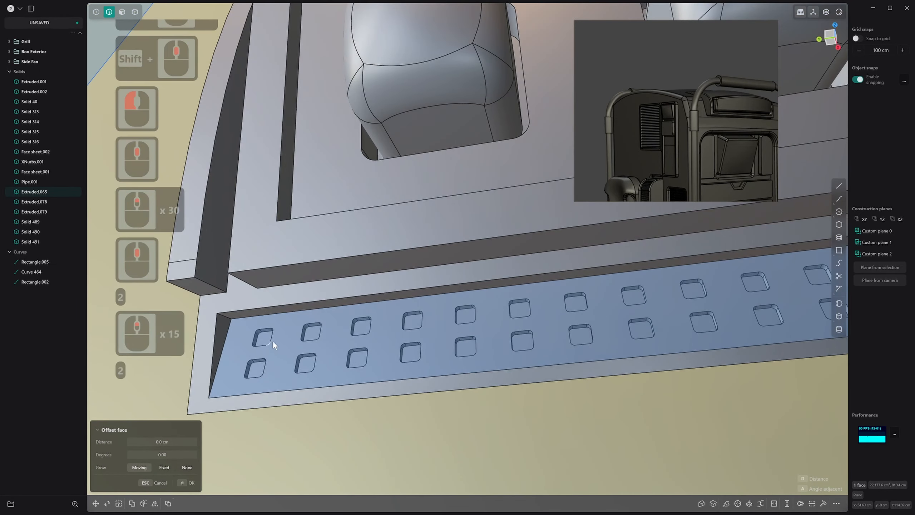
pyautogui.press('2')
pyautogui.click(283, 305)
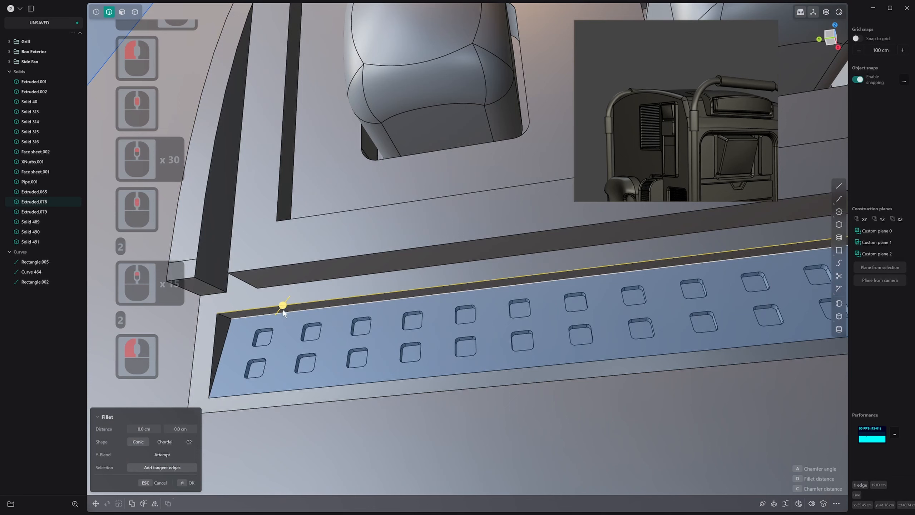
pyautogui.moveTo(283, 305); pyautogui.dragTo(293, 289)
pyautogui.hotkey('ctrl', 'z')
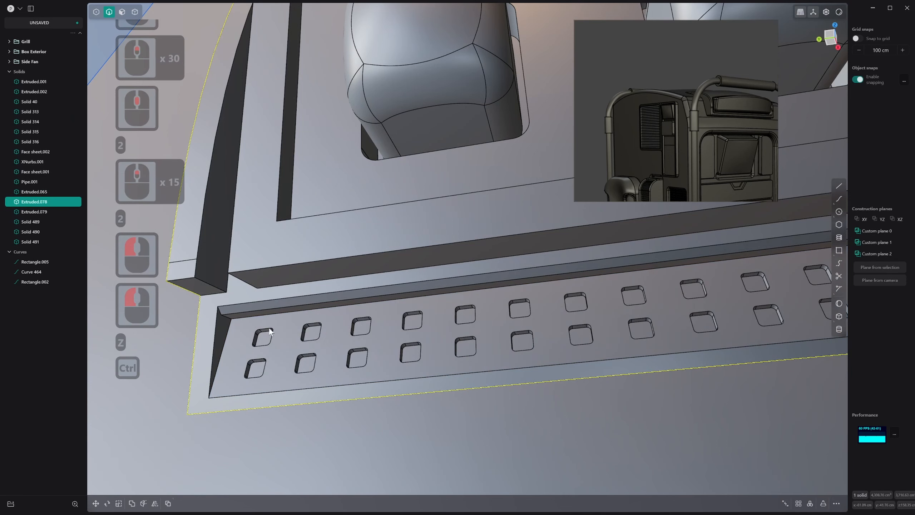
pyautogui.scroll(-2, 275, 328)
pyautogui.scroll(1, 270, 307)
pyautogui.press('2')
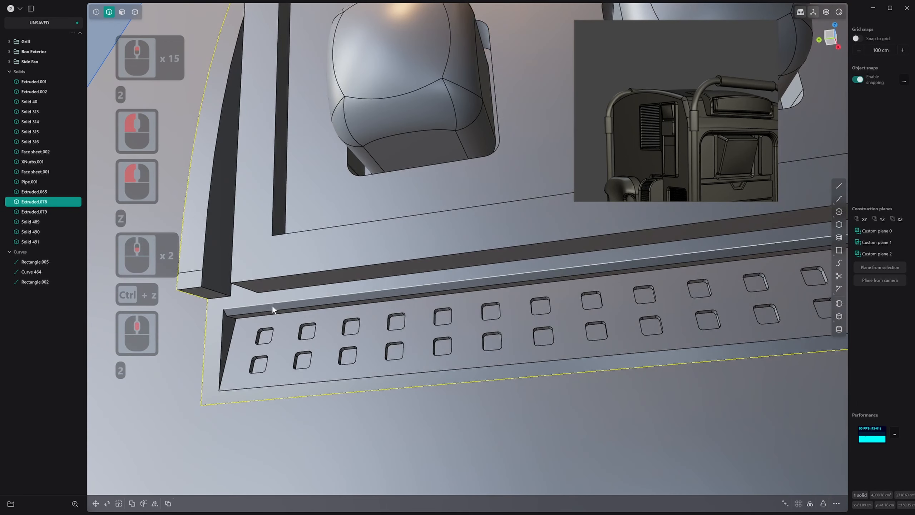
pyautogui.hotkey('ctrl', 'z')
pyautogui.moveTo(275, 309); pyautogui.dragTo(278, 302)
pyautogui.click(277, 299)
pyautogui.rightClick(273, 305)
# Select the floor faces of the square pockets in the first four columns, starting from the recess's left end
pyautogui.moveTo(260, 339); pyautogui.dragTo(260, 360, button='middle')
pyautogui.press('3')
pyautogui.click(264, 337)
pyautogui.keyDown('shift'); pyautogui.click(261, 364); pyautogui.keyUp('shift')
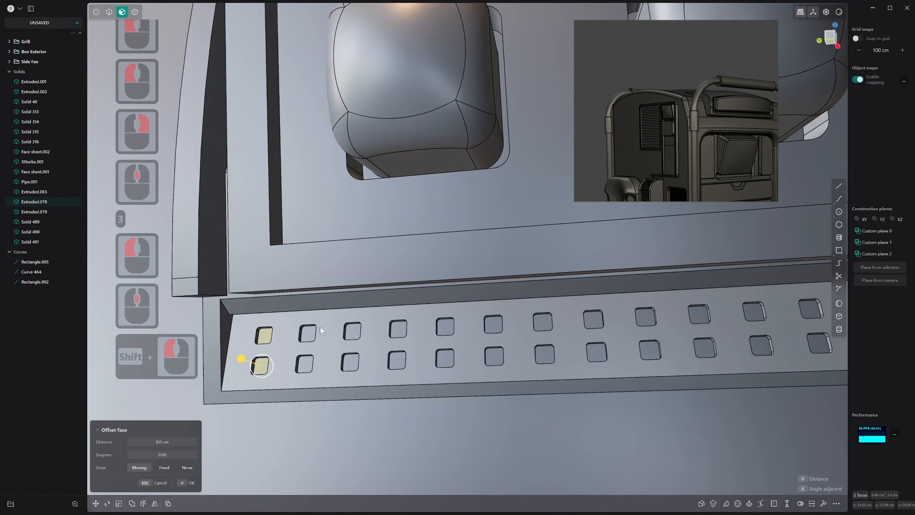
pyautogui.keyDown('shift'); pyautogui.click(309, 334); pyautogui.keyUp('shift')
pyautogui.keyDown('shift'); pyautogui.click(305, 364); pyautogui.keyUp('shift')
pyautogui.keyDown('shift'); pyautogui.click(353, 331); pyautogui.keyUp('shift')
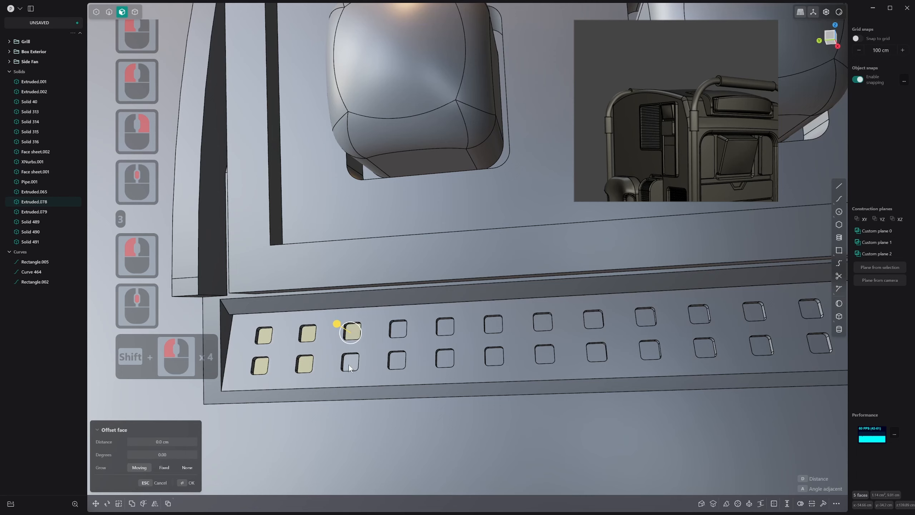
pyautogui.keyDown('shift'); pyautogui.click(351, 362); pyautogui.keyUp('shift')
pyautogui.keyDown('shift'); pyautogui.click(399, 327); pyautogui.keyUp('shift')
pyautogui.keyDown('shift'); pyautogui.click(401, 362); pyautogui.keyUp('shift')
# Add the floor faces of the square pockets in the fifth to tenth columns to the selection
pyautogui.scroll(-8, 425, 361)
pyautogui.keyDown('shift'); pyautogui.scroll(-3, 428, 355); pyautogui.keyUp('shift')
pyautogui.keyDown('shift'); pyautogui.moveTo(433, 350); pyautogui.dragTo(401, 360, button='middle'); pyautogui.keyUp('shift')
pyautogui.keyDown('shift'); pyautogui.scroll(2, 401, 359); pyautogui.keyUp('shift')
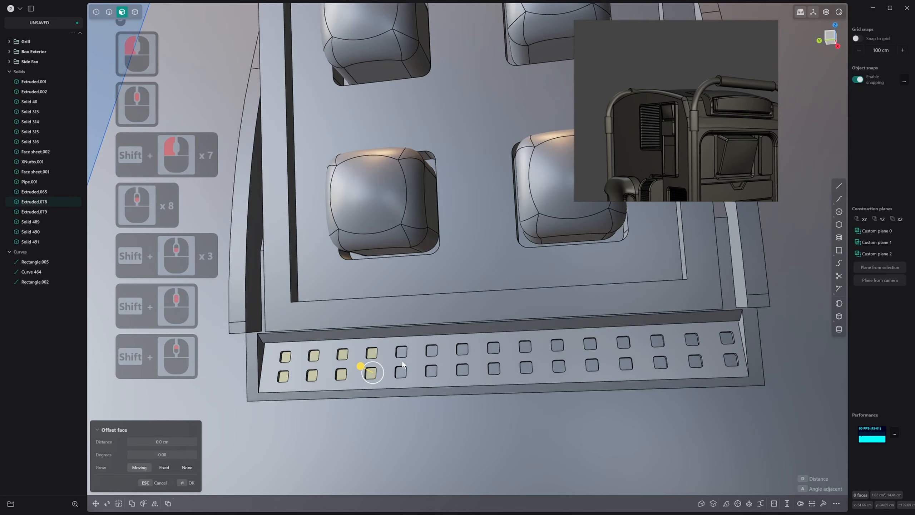
pyautogui.keyDown('shift'); pyautogui.click(402, 353); pyautogui.keyUp('shift')
pyautogui.keyDown('shift'); pyautogui.click(402, 373); pyautogui.keyUp('shift')
pyautogui.keyDown('shift'); pyautogui.click(432, 350); pyautogui.keyUp('shift')
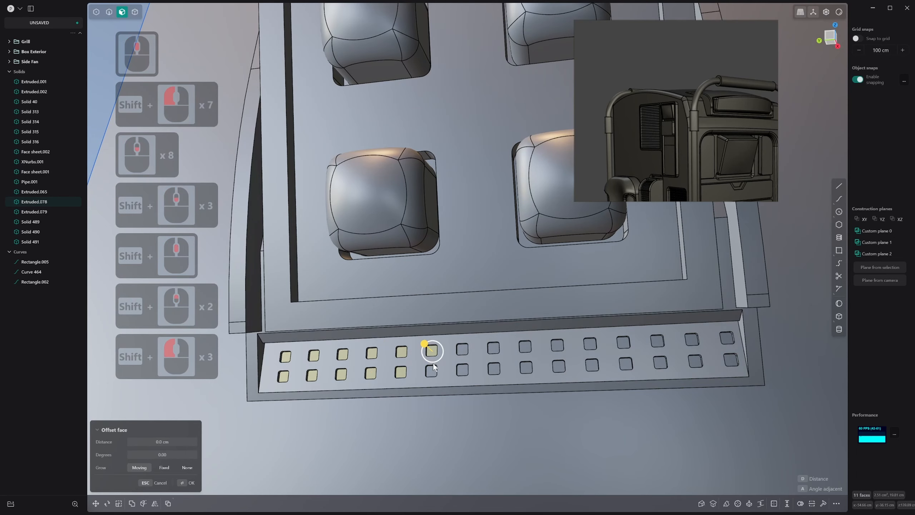
pyautogui.keyDown('shift'); pyautogui.click(431, 371); pyautogui.keyUp('shift')
pyautogui.keyDown('shift'); pyautogui.click(463, 370); pyautogui.keyUp('shift')
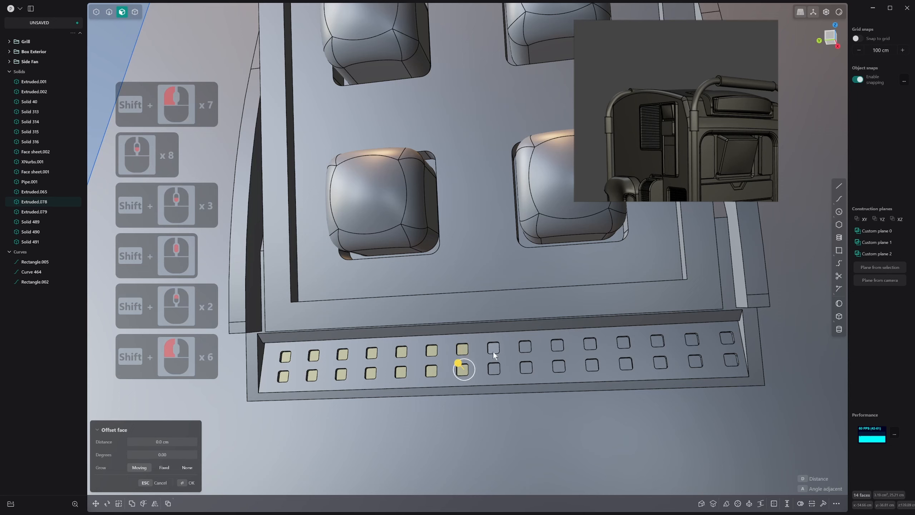
pyautogui.keyDown('shift'); pyautogui.click(494, 347); pyautogui.keyUp('shift')
pyautogui.keyDown('shift'); pyautogui.click(493, 369); pyautogui.keyUp('shift')
pyautogui.keyDown('shift'); pyautogui.click(524, 347); pyautogui.keyUp('shift')
pyautogui.keyDown('shift'); pyautogui.click(526, 366); pyautogui.keyUp('shift')
pyautogui.keyDown('shift'); pyautogui.click(557, 344); pyautogui.keyUp('shift')
pyautogui.keyDown('shift'); pyautogui.click(559, 367); pyautogui.keyUp('shift')
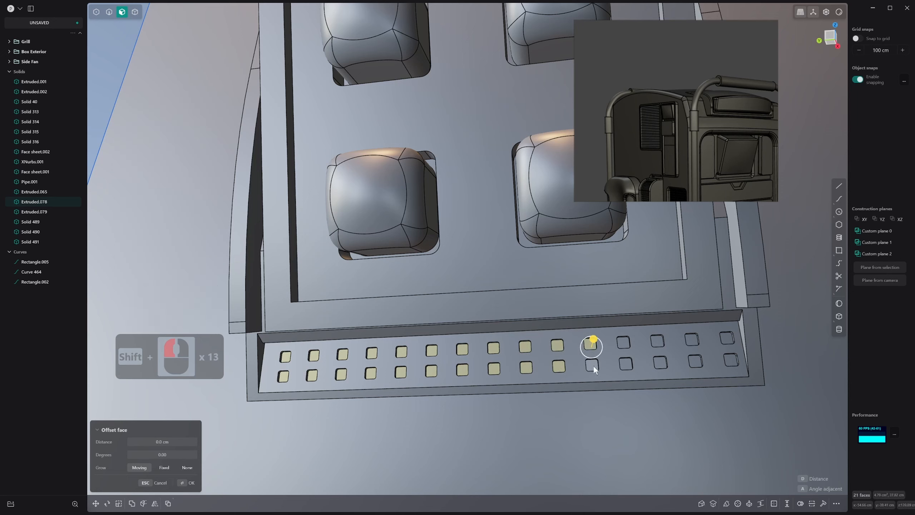
# Add the pocket floor faces in the remaining five columns, up to the recess's right end, to the selection
pyautogui.keyDown('shift'); pyautogui.click(592, 365); pyautogui.keyUp('shift')
pyautogui.keyDown('shift'); pyautogui.click(624, 342); pyautogui.keyUp('shift')
pyautogui.keyDown('shift'); pyautogui.click(626, 364); pyautogui.keyUp('shift')
pyautogui.keyDown('shift'); pyautogui.click(658, 341); pyautogui.keyUp('shift')
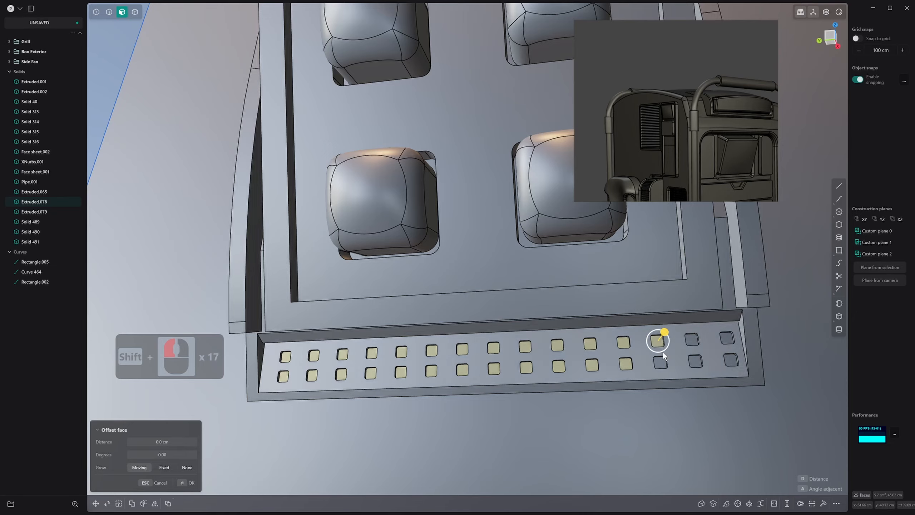
pyautogui.keyDown('shift'); pyautogui.click(661, 362); pyautogui.keyUp('shift')
pyautogui.keyDown('shift'); pyautogui.click(692, 338); pyautogui.keyUp('shift')
pyautogui.keyDown('shift'); pyautogui.click(696, 360); pyautogui.keyUp('shift')
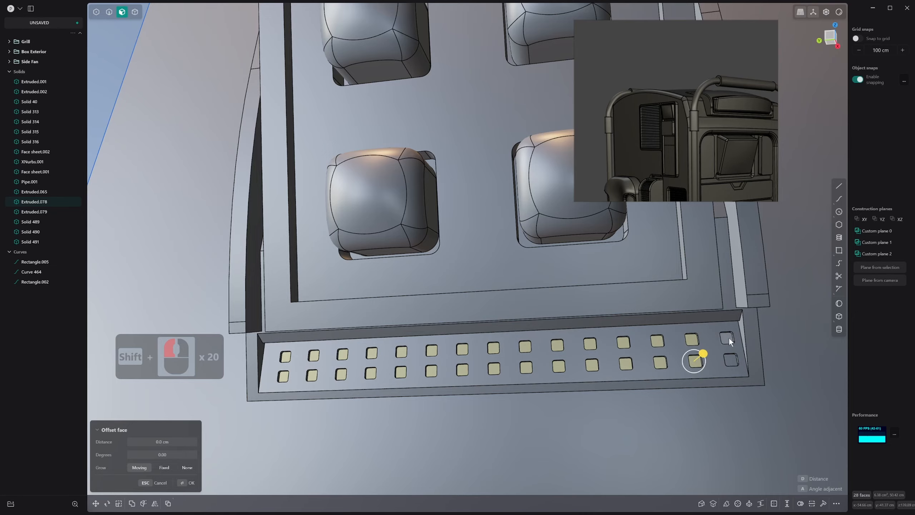
pyautogui.keyDown('shift'); pyautogui.click(726, 338); pyautogui.keyUp('shift')
pyautogui.keyDown('shift'); pyautogui.click(731, 359); pyautogui.keyUp('shift')
pyautogui.scroll(10, 731, 360)
pyautogui.moveTo(731, 360); pyautogui.dragTo(644, 339, button='middle')
pyautogui.moveTo(645, 339); pyautogui.dragTo(645, 340, button='middle')
pyautogui.press('o')
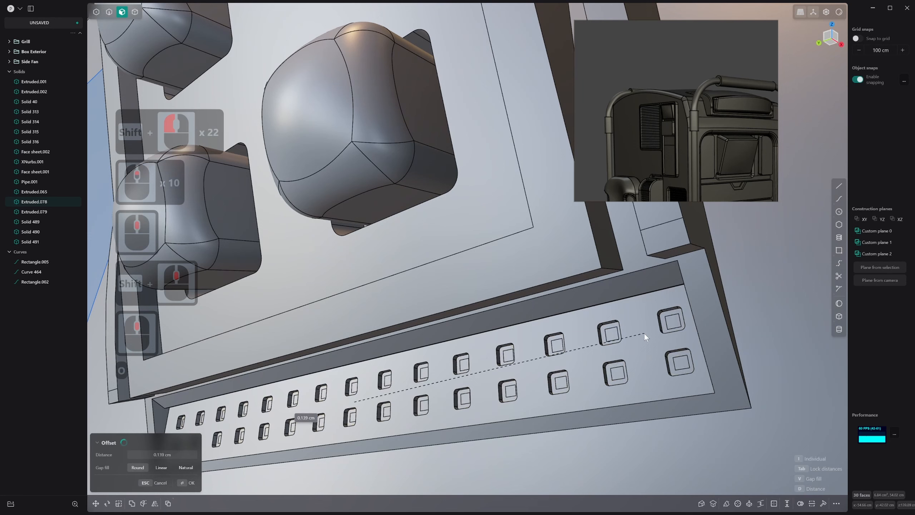
pyautogui.click(640, 333)
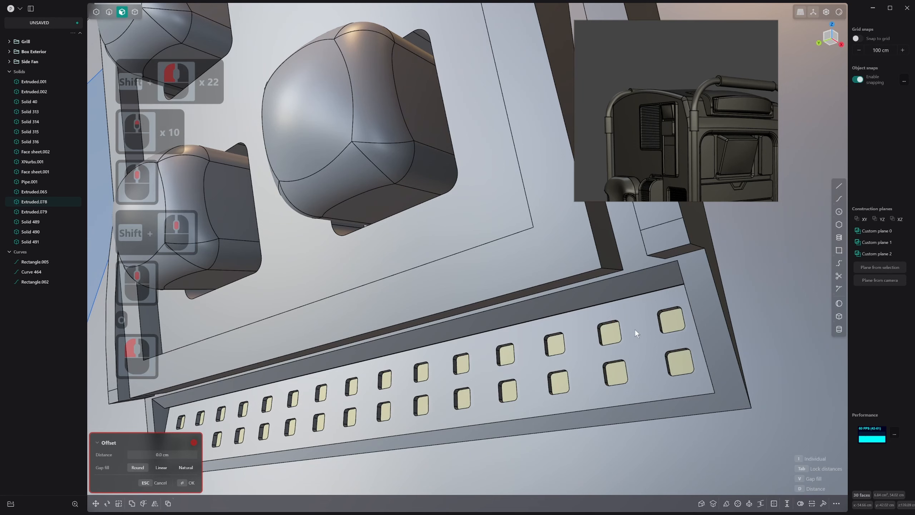
pyautogui.hotkey('ctrl', 'z')
pyautogui.press('o')
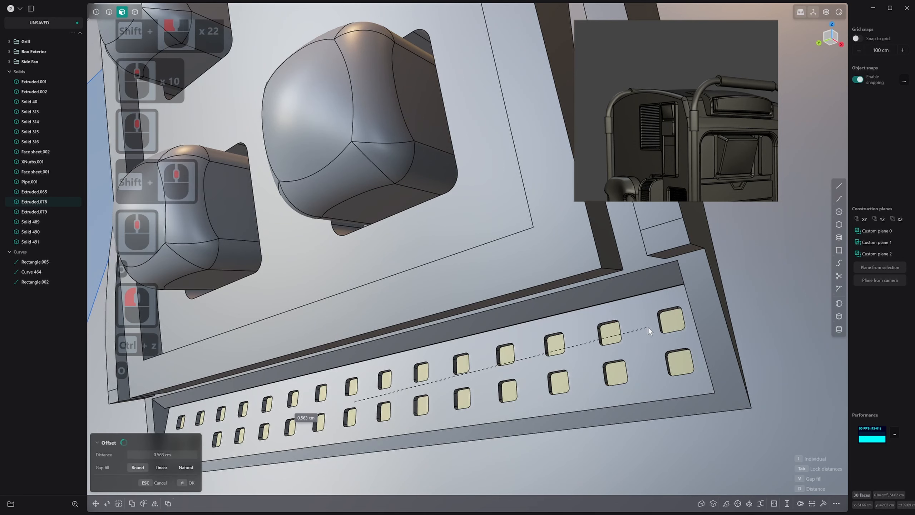
pyautogui.press('Escape')
# Offset the outlines of all selected pocket floors inward by about 0.04 cm
pyautogui.scroll(-4, 620, 333)
pyautogui.scroll(1, 618, 334)
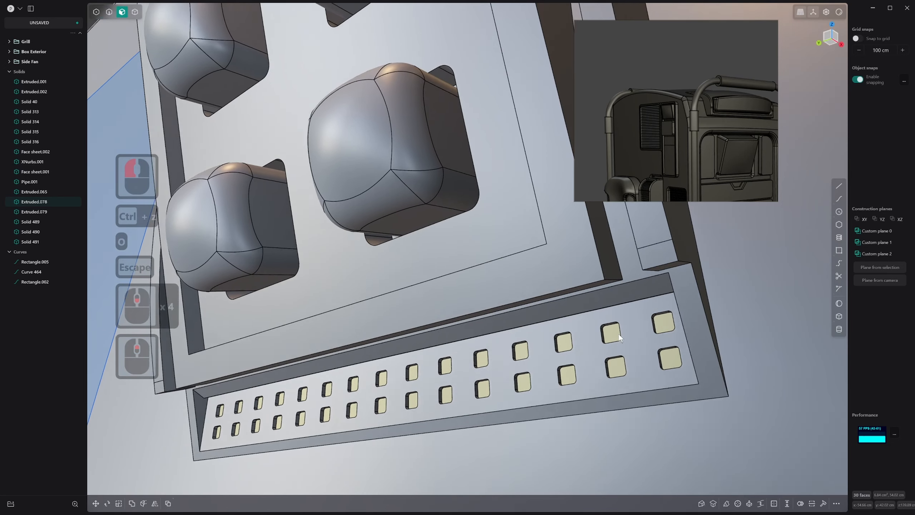
pyautogui.moveTo(619, 334); pyautogui.dragTo(618, 340, button='middle')
pyautogui.press('o')
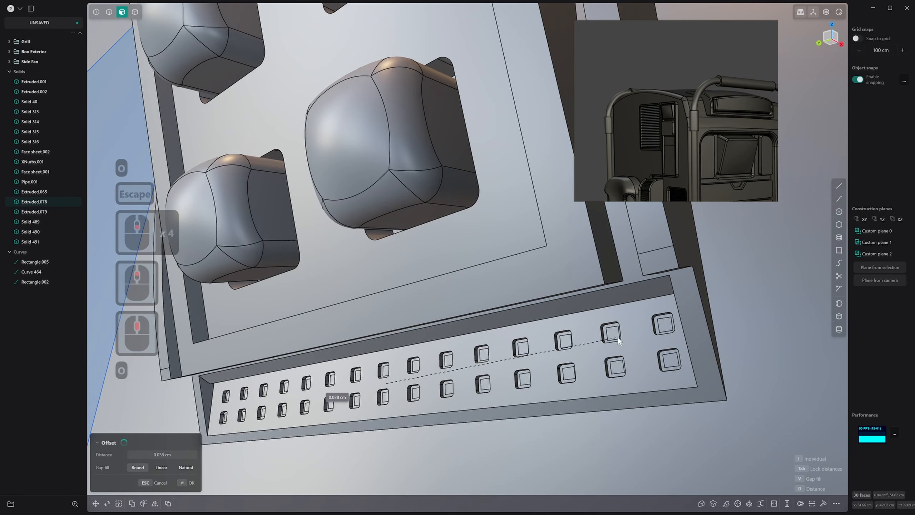
pyautogui.click(617, 338)
pyautogui.rightClick(618, 338)
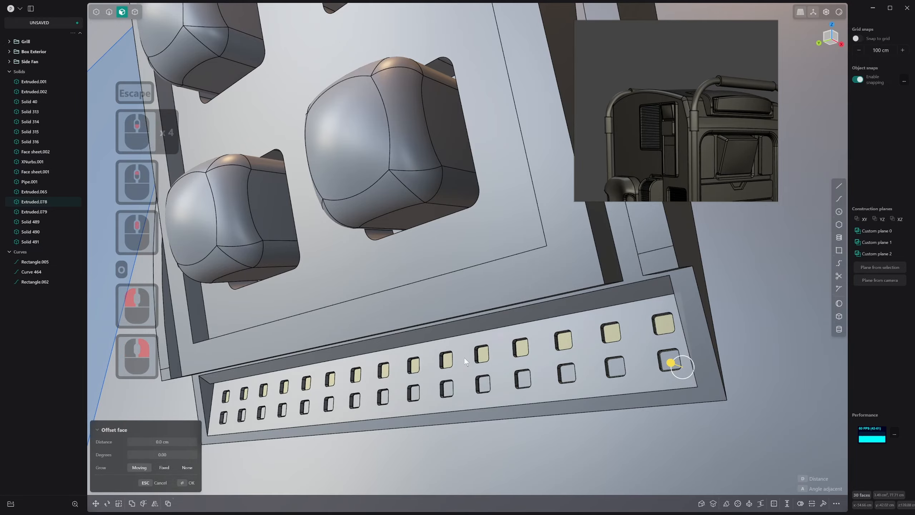
# Select the inset inner faces of the pockets in the last three columns at the recess's right end
pyautogui.moveTo(464, 358); pyautogui.dragTo(353, 372, button='middle')
pyautogui.scroll(14, 441, 402)
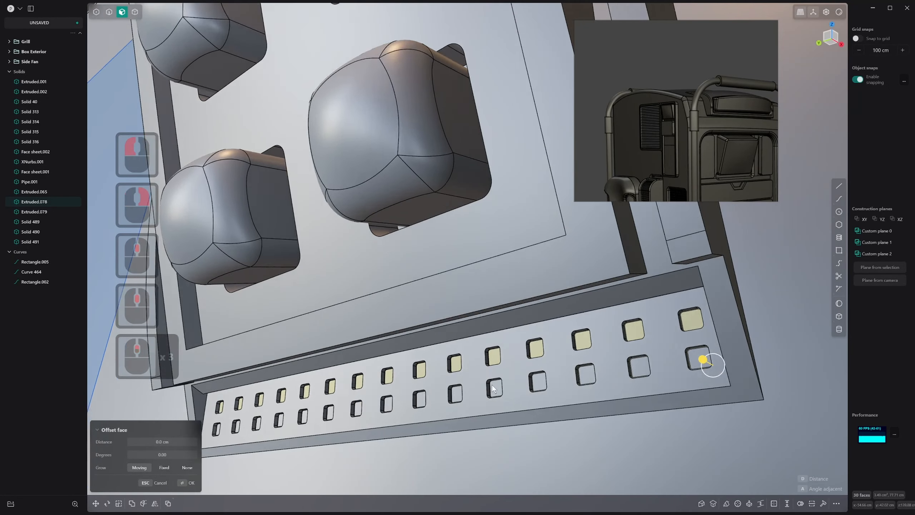
pyautogui.keyDown('shift'); pyautogui.scroll(1, 444, 406); pyautogui.keyUp('shift')
pyautogui.keyDown('shift'); pyautogui.moveTo(612, 361); pyautogui.dragTo(541, 335, button='middle'); pyautogui.keyUp('shift')
pyautogui.scroll(-1, 503, 353)
pyautogui.scroll(-4, 625, 313)
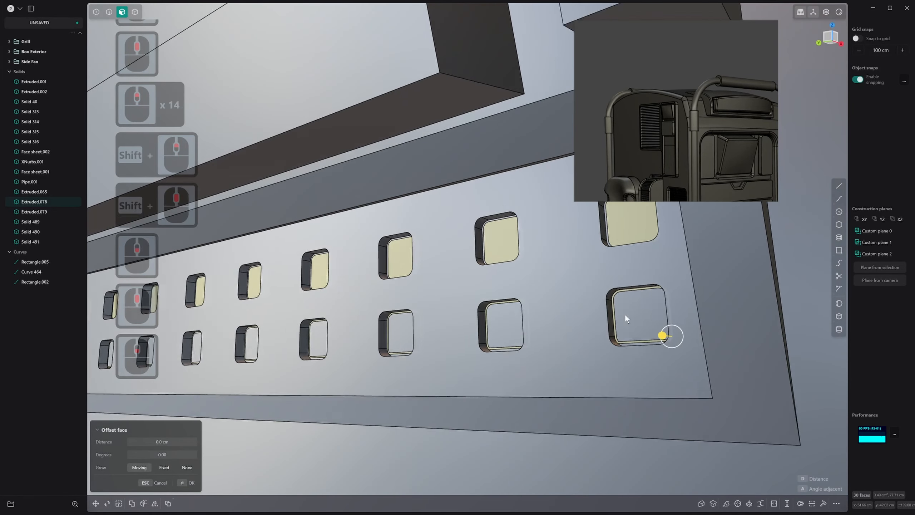
pyautogui.middleClick(625, 318)
pyautogui.click(627, 316)
pyautogui.keyDown('shift'); pyautogui.click(631, 250); pyautogui.keyUp('shift')
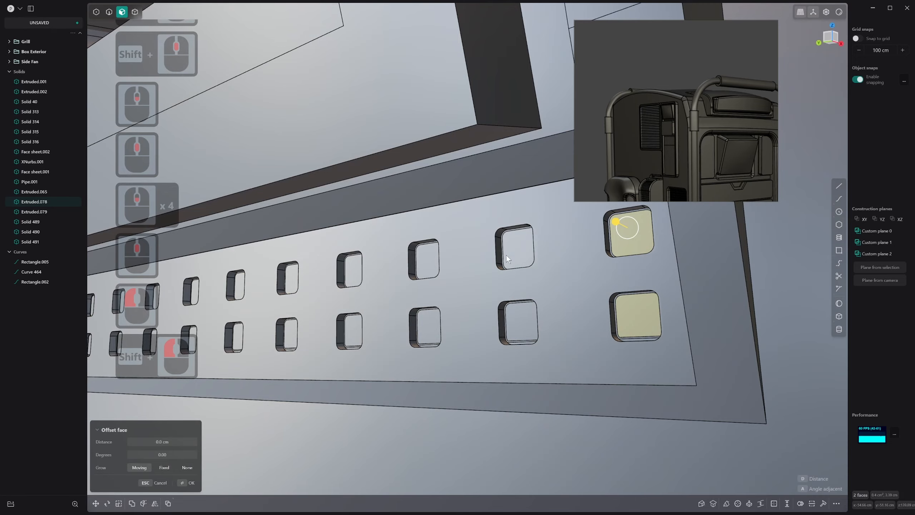
pyautogui.keyDown('shift'); pyautogui.click(513, 327); pyautogui.keyUp('shift')
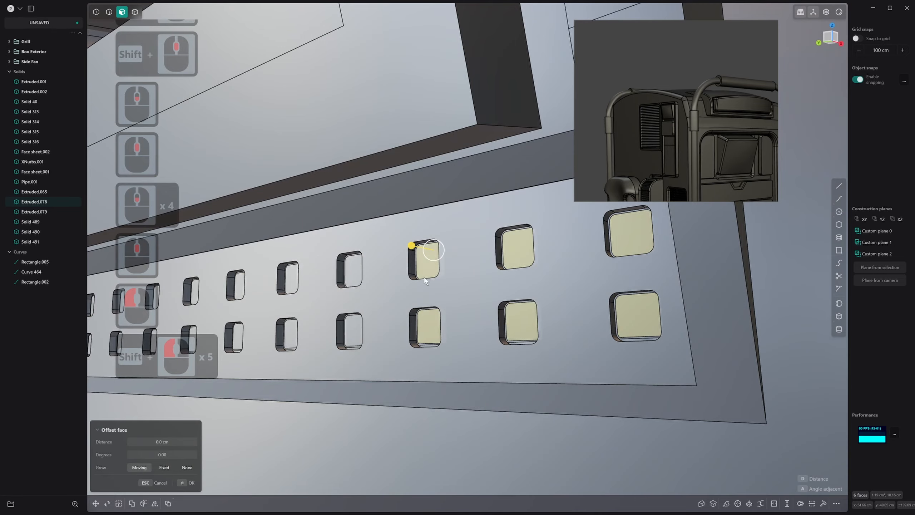
# Extend the selection leftward with the inset inner faces of the pockets in the next six columns
pyautogui.moveTo(424, 277); pyautogui.dragTo(460, 247, button='middle')
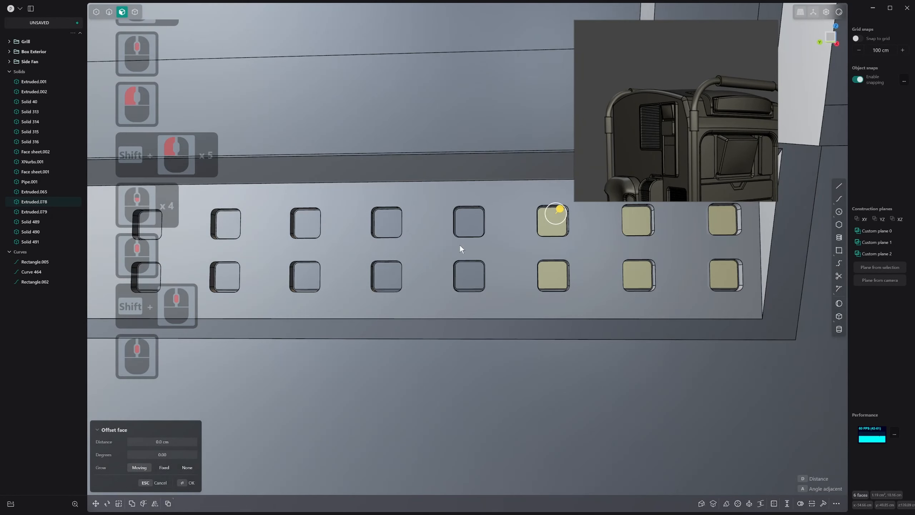
pyautogui.keyDown('shift'); pyautogui.click(465, 227); pyautogui.keyUp('shift')
pyautogui.keyDown('shift'); pyautogui.click(375, 271); pyautogui.keyUp('shift')
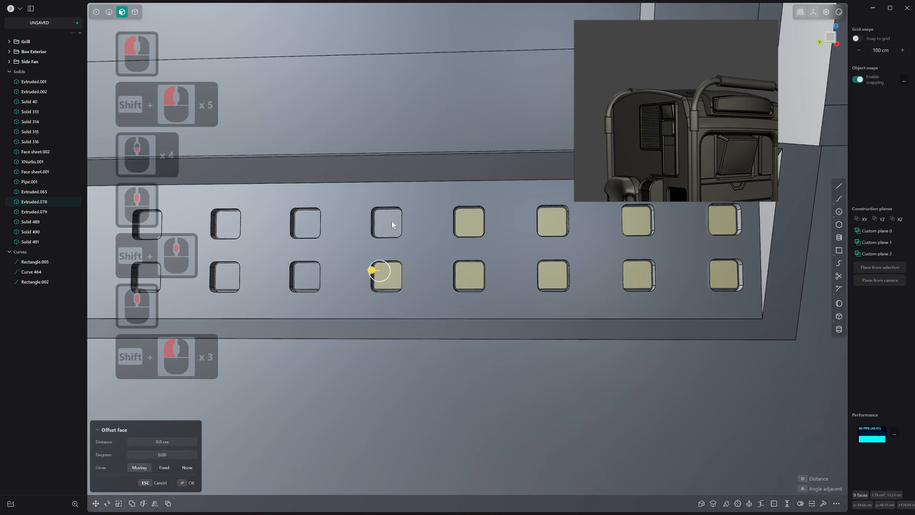
pyautogui.keyDown('shift'); pyautogui.moveTo(298, 271); pyautogui.dragTo(419, 281, button='middle'); pyautogui.keyUp('shift')
pyautogui.keyDown('shift'); pyautogui.click(386, 278); pyautogui.keyUp('shift')
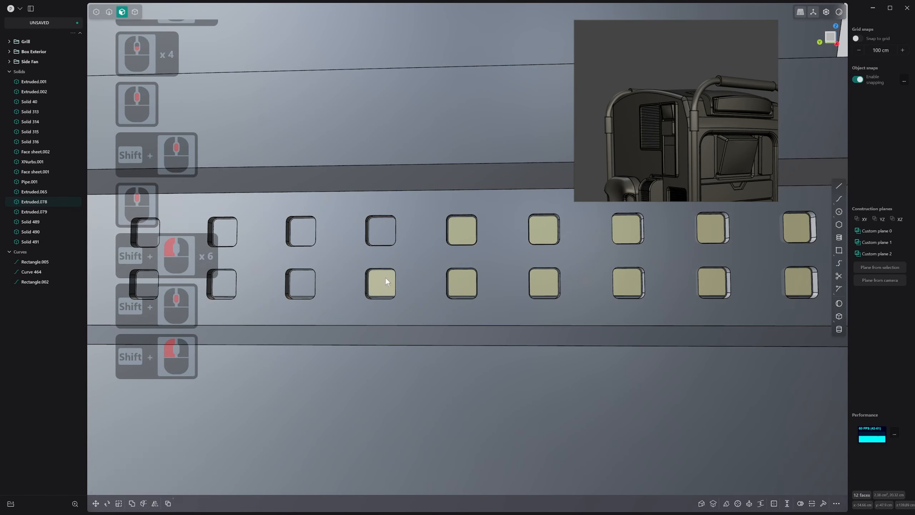
pyautogui.keyDown('shift'); pyautogui.click(378, 225); pyautogui.keyUp('shift')
pyautogui.keyDown('shift'); pyautogui.click(307, 232); pyautogui.keyUp('shift')
pyautogui.keyDown('shift'); pyautogui.moveTo(296, 276); pyautogui.dragTo(512, 252, button='middle'); pyautogui.keyUp('shift')
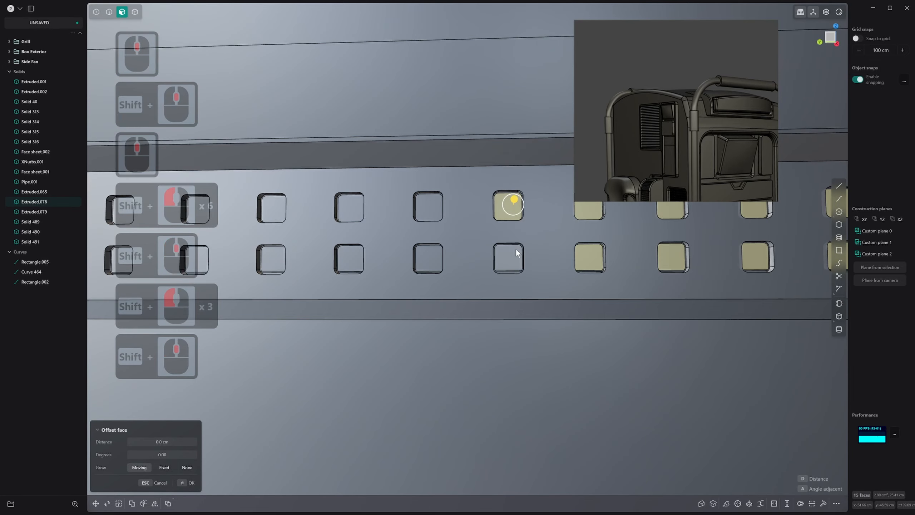
pyautogui.keyDown('shift'); pyautogui.click(513, 254); pyautogui.keyUp('shift')
pyautogui.keyDown('shift'); pyautogui.click(429, 207); pyautogui.keyUp('shift')
pyautogui.keyDown('shift'); pyautogui.moveTo(416, 263); pyautogui.dragTo(540, 305, button='middle'); pyautogui.keyUp('shift')
pyautogui.keyDown('shift'); pyautogui.click(542, 305); pyautogui.keyUp('shift')
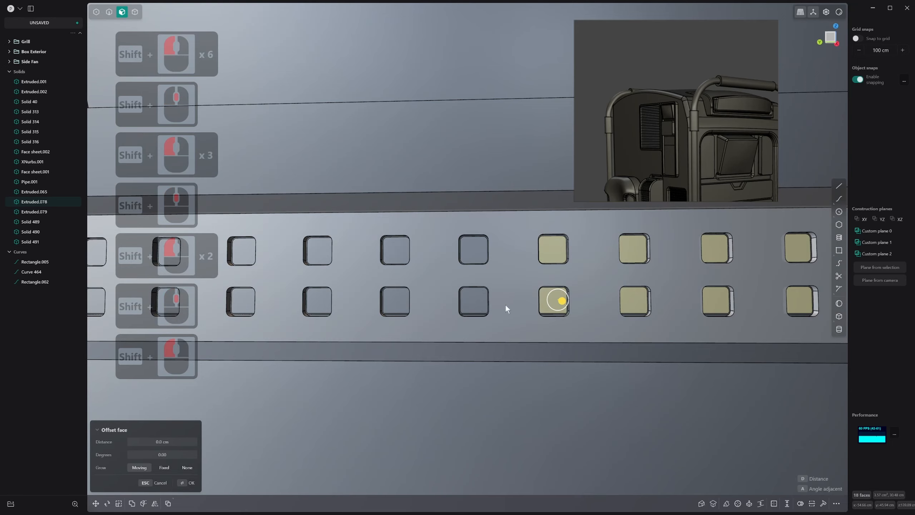
# Add the inset inner faces of the last six pocket columns, up to the recess's left end, to the selection
pyautogui.keyDown('shift'); pyautogui.click(455, 305); pyautogui.keyUp('shift')
pyautogui.hotkey('ctrl', 'z')
pyautogui.keyDown('shift'); pyautogui.click(473, 301); pyautogui.keyUp('shift')
pyautogui.keyDown('shift'); pyautogui.click(473, 250); pyautogui.keyUp('shift')
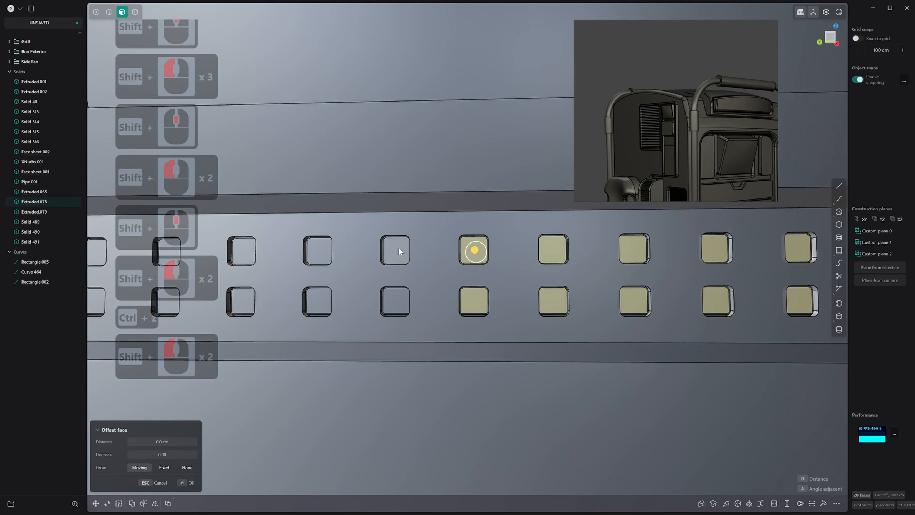
pyautogui.keyDown('shift'); pyautogui.click(395, 249); pyautogui.keyUp('shift')
pyautogui.keyDown('shift'); pyautogui.click(392, 303); pyautogui.keyUp('shift')
pyautogui.keyDown('shift'); pyautogui.click(318, 300); pyautogui.keyUp('shift')
pyautogui.keyDown('shift'); pyautogui.moveTo(320, 295); pyautogui.dragTo(571, 301, button='middle'); pyautogui.keyUp('shift')
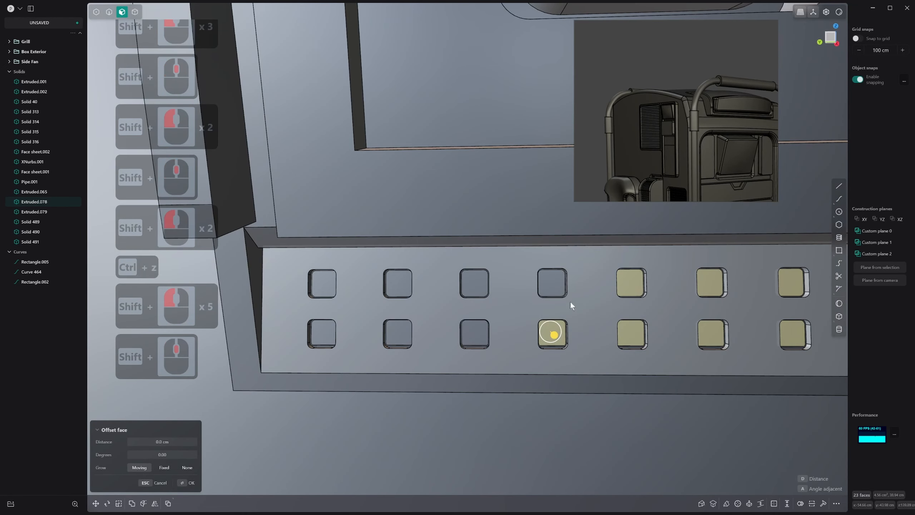
pyautogui.keyDown('shift'); pyautogui.click(552, 281); pyautogui.keyUp('shift')
pyautogui.keyDown('shift'); pyautogui.click(468, 282); pyautogui.keyUp('shift')
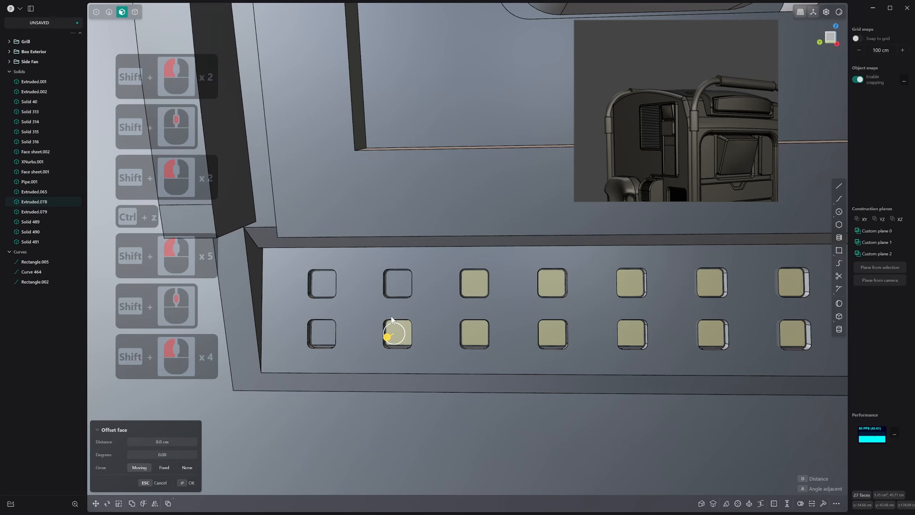
pyautogui.keyDown('shift'); pyautogui.click(397, 284); pyautogui.keyUp('shift')
pyautogui.keyDown('shift'); pyautogui.click(323, 283); pyautogui.keyUp('shift')
pyautogui.keyDown('shift'); pyautogui.click(322, 332); pyautogui.keyUp('shift')
# Offset all selected inset faces outward so they form raised square pads standing out of the pockets
pyautogui.scroll(-10, 401, 359)
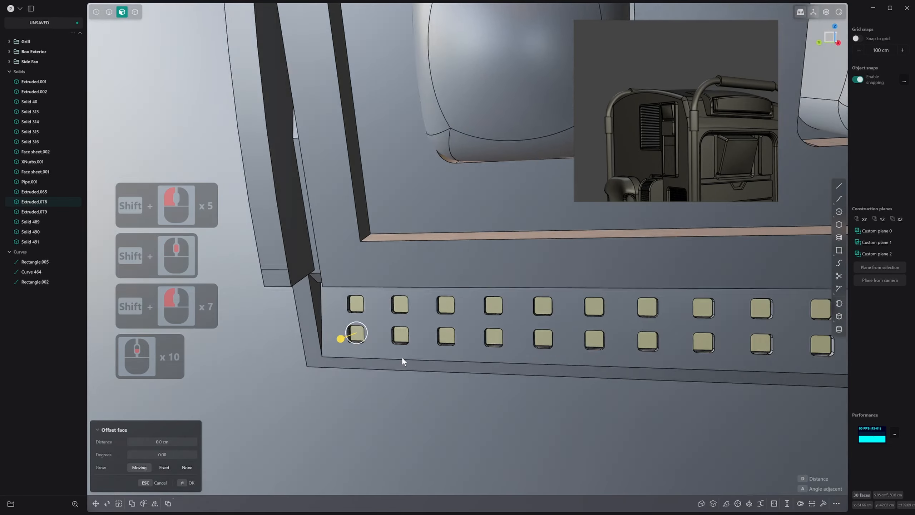
pyautogui.moveTo(403, 358); pyautogui.dragTo(360, 349, button='middle')
pyautogui.scroll(-1, 362, 342)
pyautogui.moveTo(355, 334); pyautogui.dragTo(344, 337)
pyautogui.rightClick(345, 336)
pyautogui.moveTo(346, 336); pyautogui.dragTo(394, 305, button='middle')
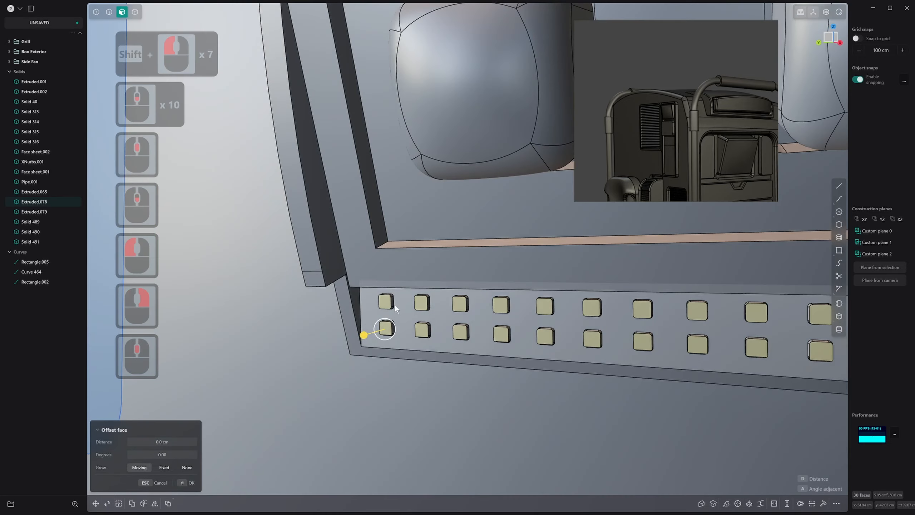
pyautogui.scroll(2, 393, 309)
pyautogui.press('2')
pyautogui.click(380, 293)
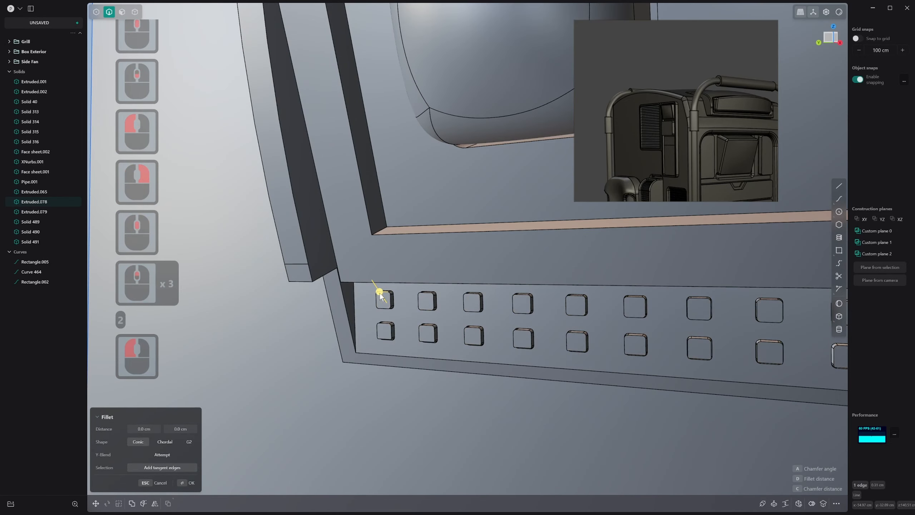
pyautogui.keyDown('shift'); pyautogui.click(433, 304); pyautogui.keyUp('shift')
pyautogui.keyDown('shift'); pyautogui.click(479, 305); pyautogui.keyUp('shift')
pyautogui.moveTo(479, 305)
pyautogui.mouseDown(button='middle')
pyautogui.moveTo(573, 306)
pyautogui.moveTo(473, 308)
pyautogui.mouseUp(button='middle')
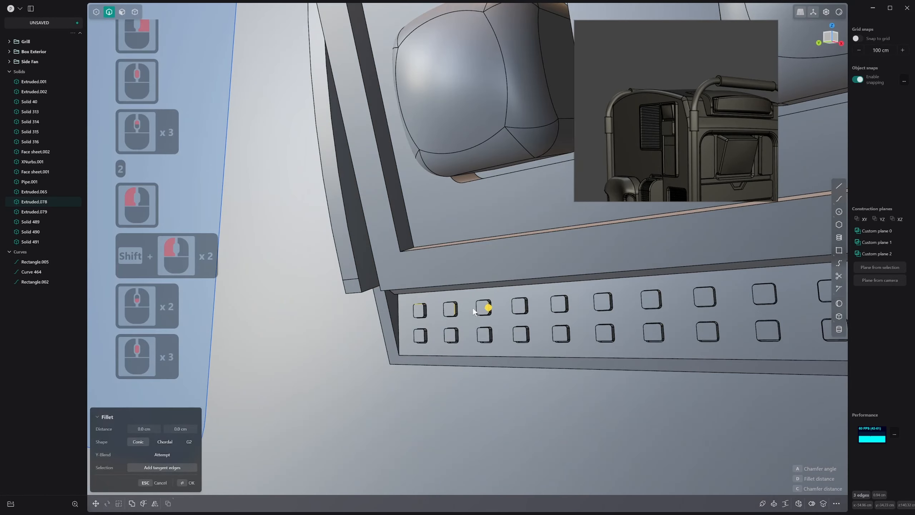
# Isolate the side panel solid and show it from the front with X-ray display on
pyautogui.press('4')
pyautogui.click(495, 278)
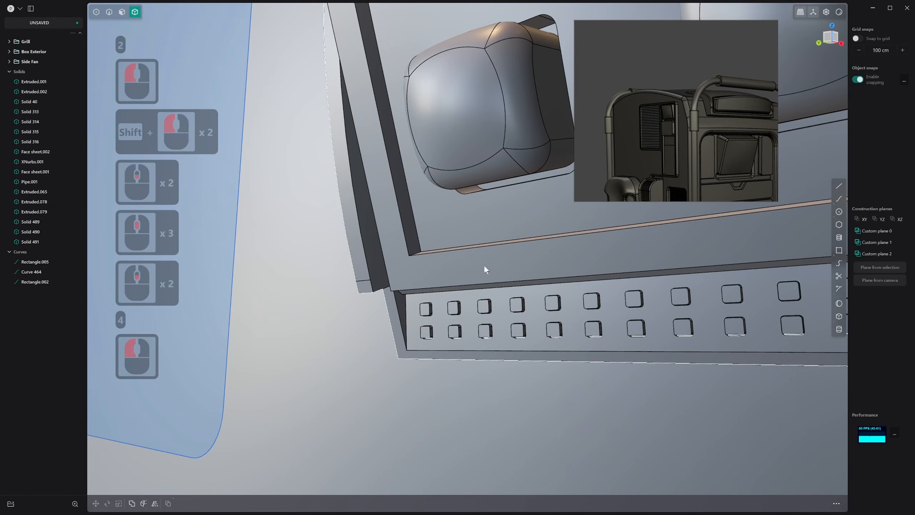
pyautogui.press('.')
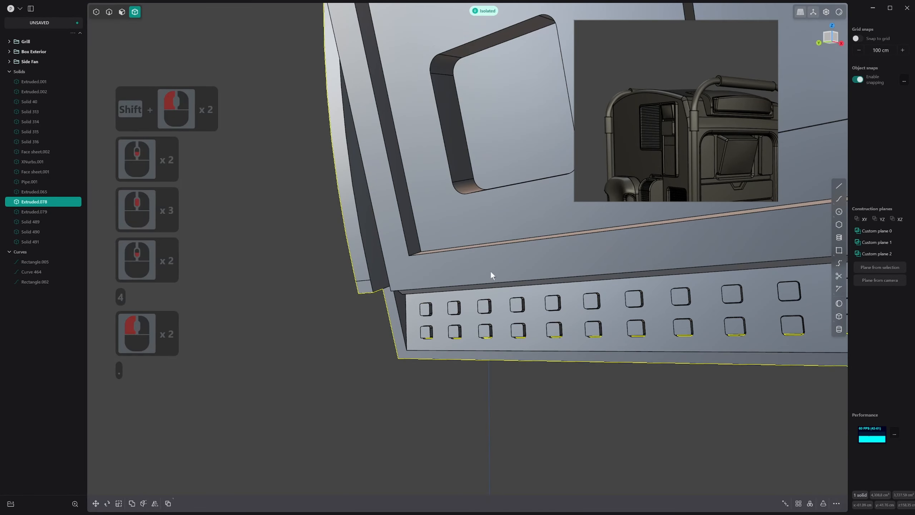
pyautogui.press('3')
pyautogui.press('1')
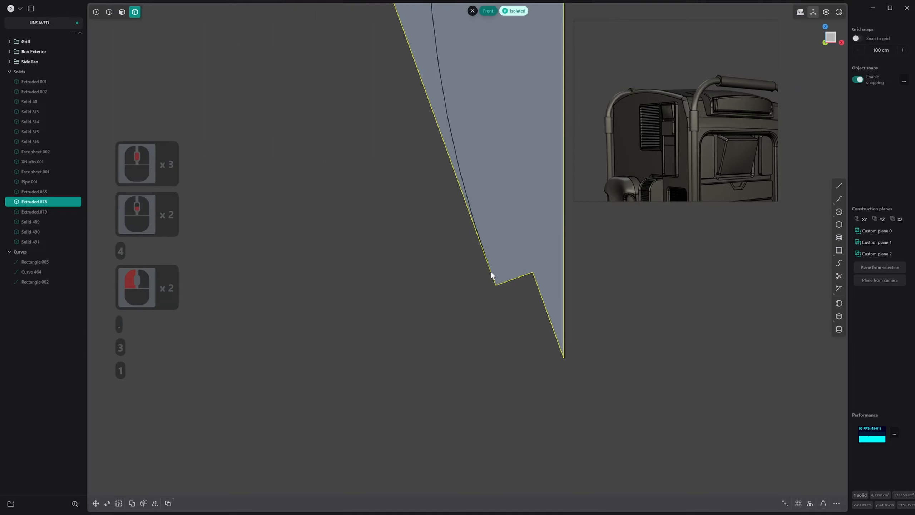
pyautogui.hotkey('alt', 'z')
# Box-select the outer face edges of all square pads in both rows
pyautogui.scroll(15, 546, 315)
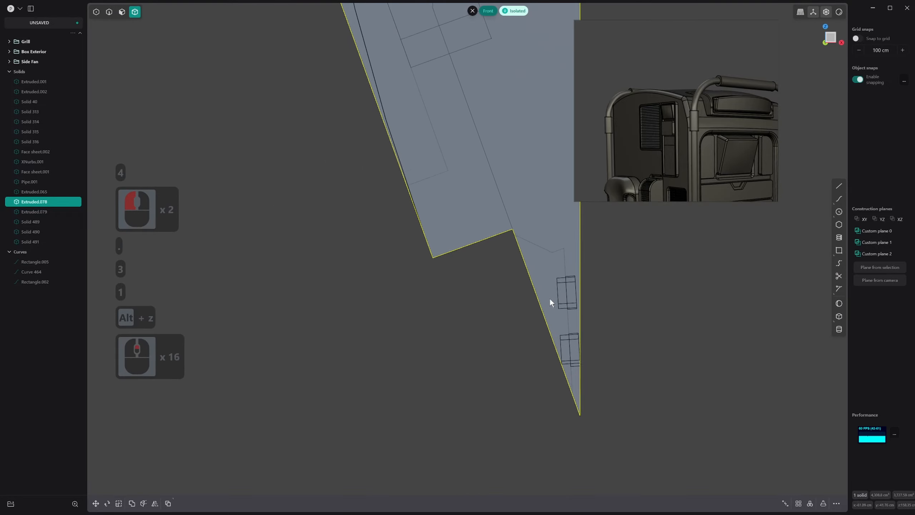
pyautogui.keyDown('shift'); pyautogui.moveTo(549, 293); pyautogui.dragTo(547, 248, button='middle'); pyautogui.keyUp('shift')
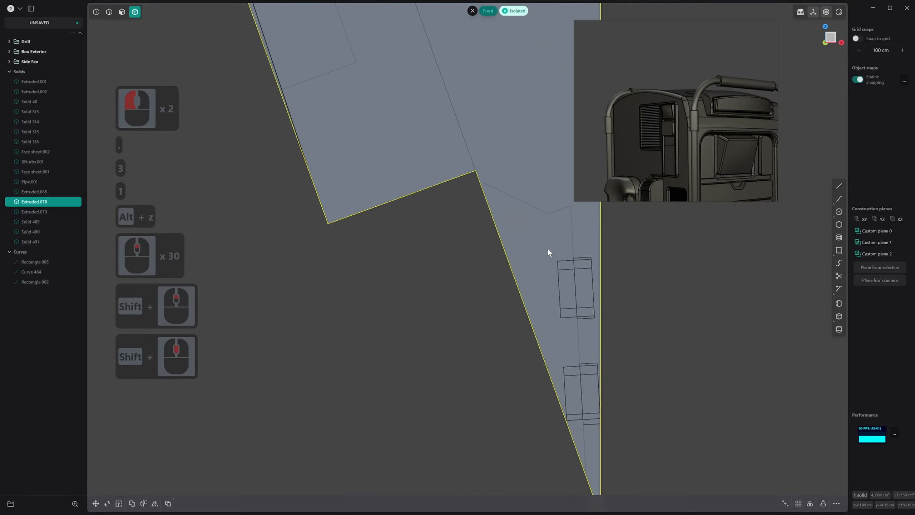
pyautogui.click(577, 411)
pyautogui.press('2')
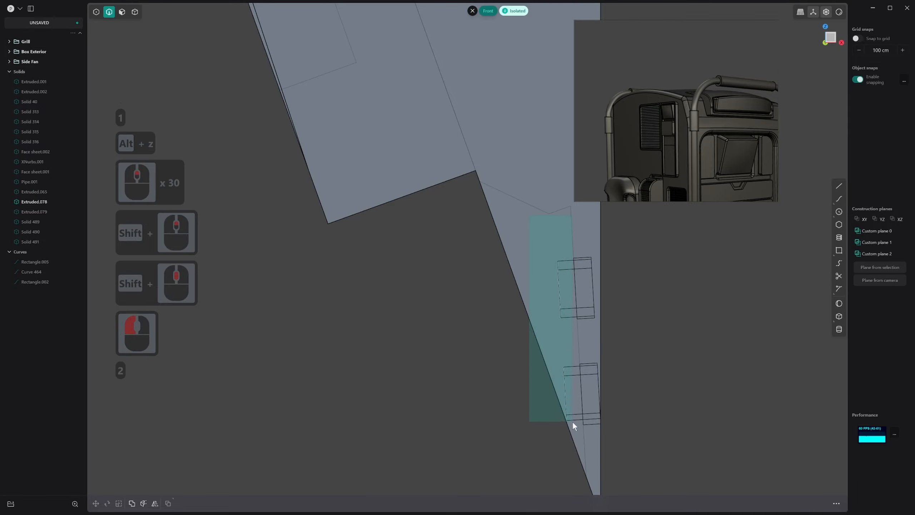
pyautogui.moveTo(573, 422); pyautogui.dragTo(573, 425)
# Fillet the selected outer face edges of all square pads in both rows by about 0.041 cm
pyautogui.scroll(-5, 569, 423)
pyautogui.moveTo(569, 423); pyautogui.dragTo(478, 337, button='middle')
pyautogui.scroll(-9, 601, 396)
pyautogui.keyDown('shift'); pyautogui.scroll(-3, 466, 315); pyautogui.keyUp('shift')
pyautogui.scroll(-13, 466, 315)
pyautogui.scroll(-17, 466, 315)
pyautogui.keyDown('shift'); pyautogui.scroll(-5, 466, 314); pyautogui.keyUp('shift')
pyautogui.press('b')
pyautogui.scroll(8, 485, 322)
pyautogui.scroll(9, 477, 338)
pyautogui.hotkey('alt', 'z')
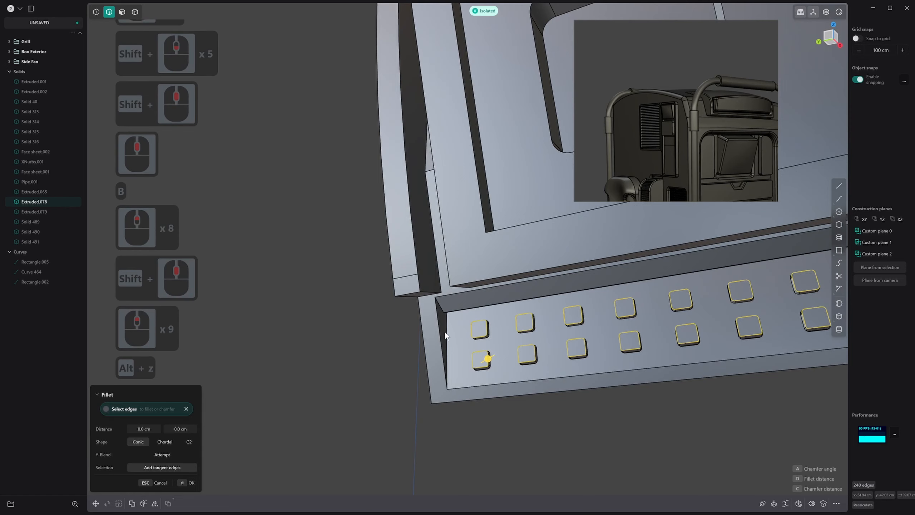
pyautogui.scroll(12, 492, 359)
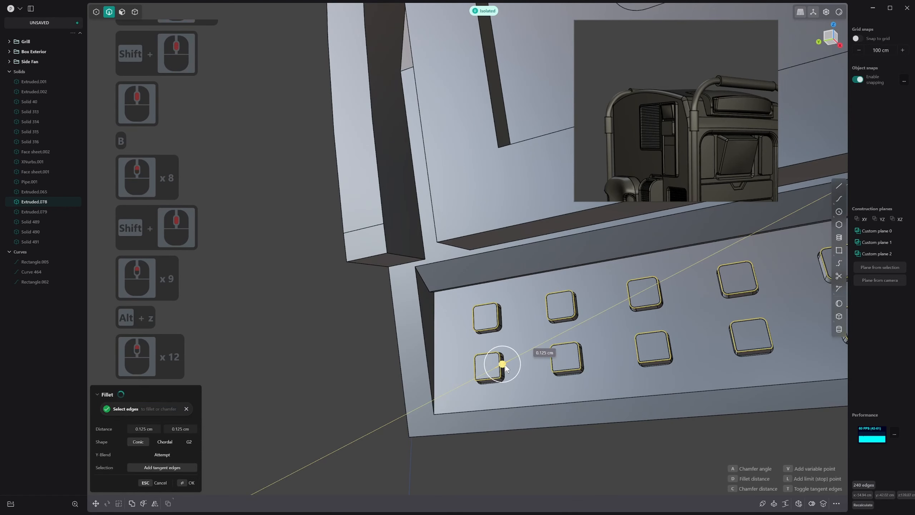
pyautogui.click(503, 365)
pyautogui.scroll(13, 503, 366)
pyautogui.moveTo(503, 365); pyautogui.dragTo(503, 365)
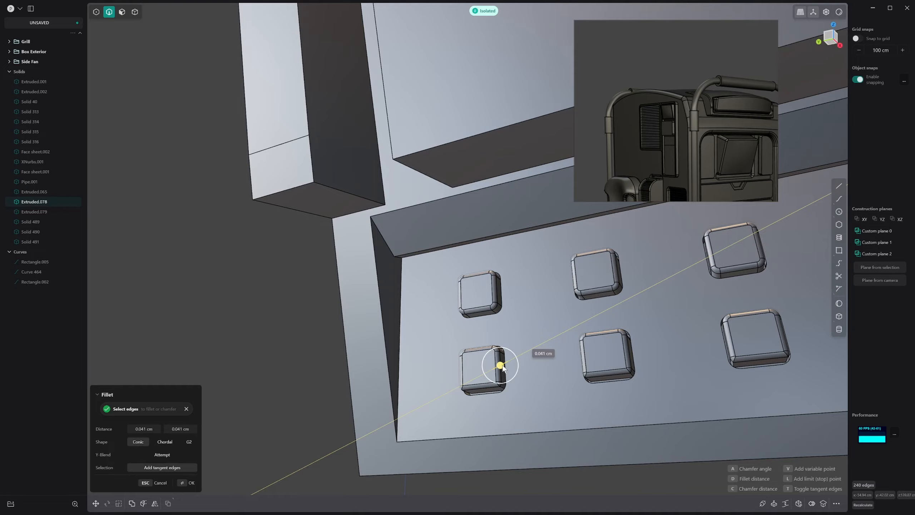
pyautogui.click(502, 365)
pyautogui.rightClick(502, 363)
# End the isolation so the side panel shows together with the whole body and its buttons
pyautogui.scroll(-20, 506, 360)
pyautogui.keyDown('shift'); pyautogui.scroll(-6, 592, 323); pyautogui.keyUp('shift')
pyautogui.keyDown('shift'); pyautogui.scroll(-1, 592, 323); pyautogui.keyUp('shift')
pyautogui.scroll(-2, 391, 366)
pyautogui.keyDown('shift'); pyautogui.moveTo(592, 323); pyautogui.dragTo(361, 271, button='middle'); pyautogui.keyUp('shift')
pyautogui.scroll(-4, 375, 377)
pyautogui.scroll(-1, 368, 385)
pyautogui.press('.')
# Fillet the two upper inner corner edges of the recess around the four buttons
pyautogui.press('2')
pyautogui.click(440, 162)
pyautogui.moveTo(440, 163); pyautogui.dragTo(384, 157, button='middle')
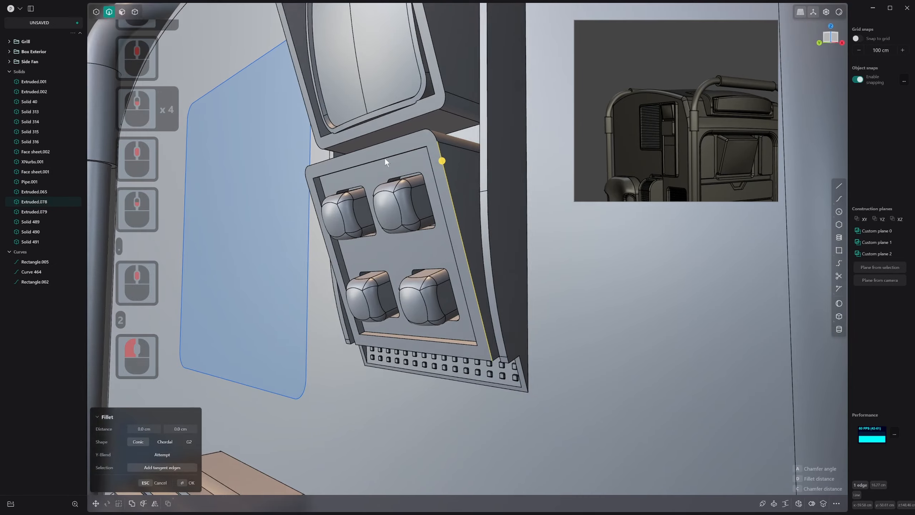
pyautogui.scroll(14, 321, 172)
pyautogui.click(314, 202)
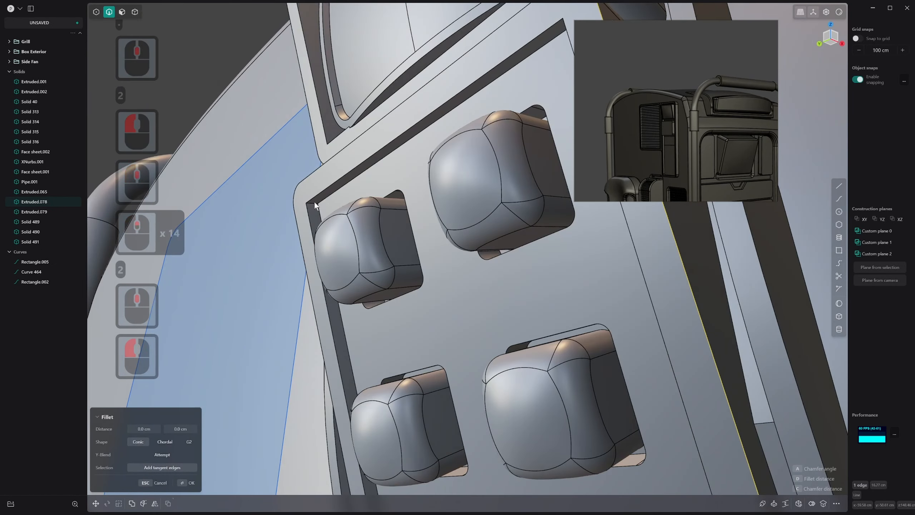
pyautogui.moveTo(315, 202); pyautogui.dragTo(488, 223, button='middle')
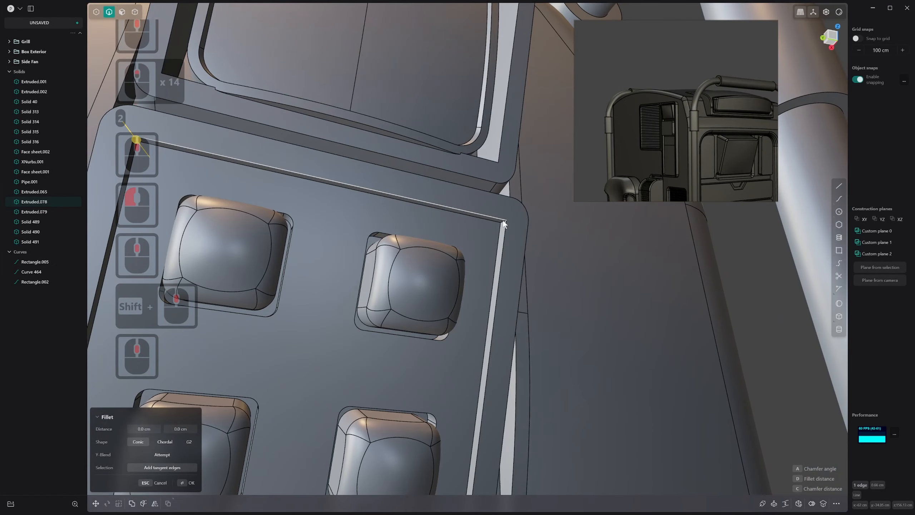
pyautogui.keyDown('shift'); pyautogui.click(505, 224); pyautogui.keyUp('shift')
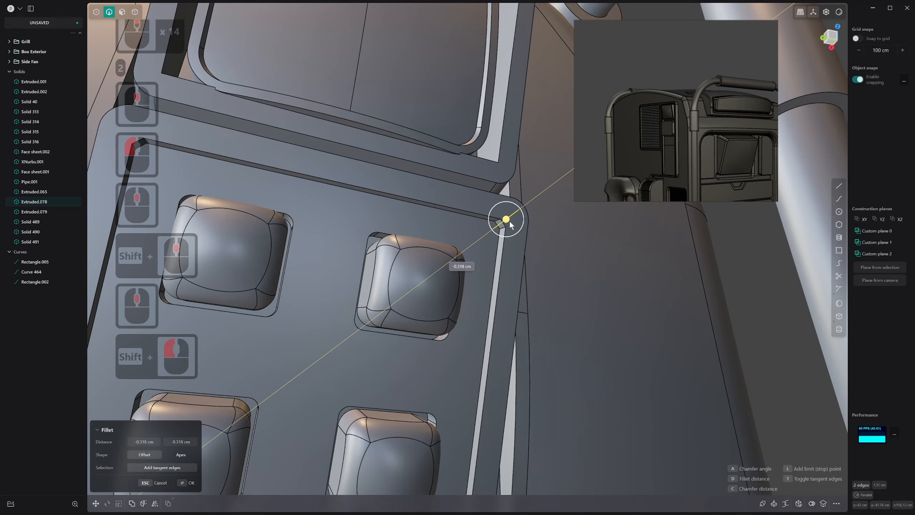
pyautogui.moveTo(494, 235); pyautogui.dragTo(495, 234)
pyautogui.rightClick(495, 234)
pyautogui.scroll(-1, 494, 236)
pyautogui.scroll(-10, 477, 266)
pyautogui.moveTo(493, 236); pyautogui.dragTo(463, 274, button='middle')
pyautogui.press('2')
pyautogui.click(463, 275)
pyautogui.keyDown('shift'); pyautogui.click(446, 265); pyautogui.keyUp('shift')
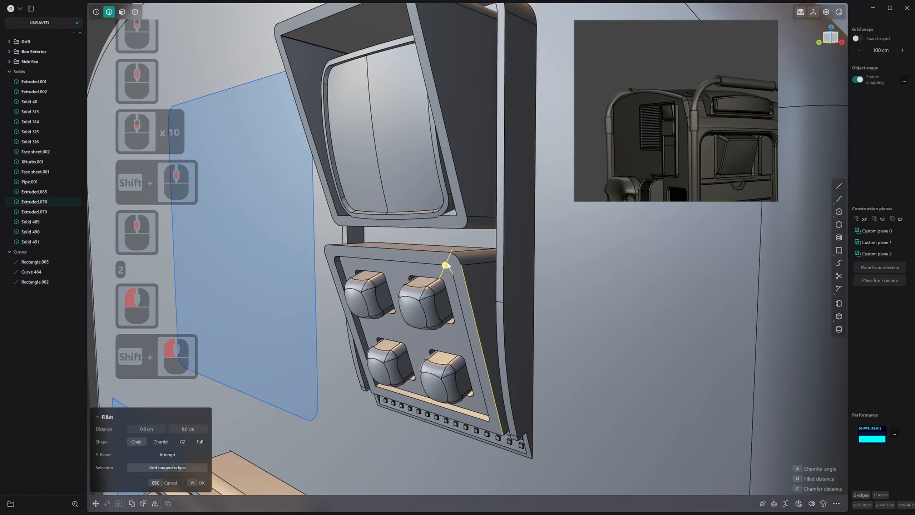
pyautogui.keyDown('shift'); pyautogui.click(461, 200); pyautogui.keyUp('shift')
pyautogui.moveTo(468, 196); pyautogui.dragTo(298, 251, button='middle')
# Try to move the upper screen frame's front rim and bottom faces down along Z by about 0.562 cm
pyautogui.press('3')
pyautogui.click(454, 227)
pyautogui.keyDown('shift'); pyautogui.click(461, 231); pyautogui.keyUp('shift')
pyautogui.keyDown('shift'); pyautogui.click(354, 226); pyautogui.keyUp('shift')
pyautogui.keyDown('shift'); pyautogui.click(342, 229); pyautogui.keyUp('shift')
pyautogui.press('g')
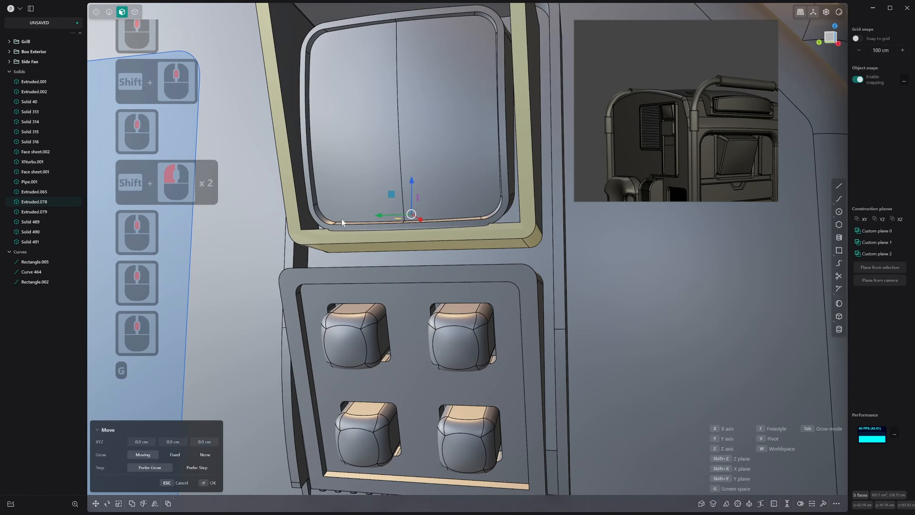
pyautogui.moveTo(415, 181); pyautogui.dragTo(419, 186)
pyautogui.moveTo(419, 186); pyautogui.dragTo(442, 201, button='middle')
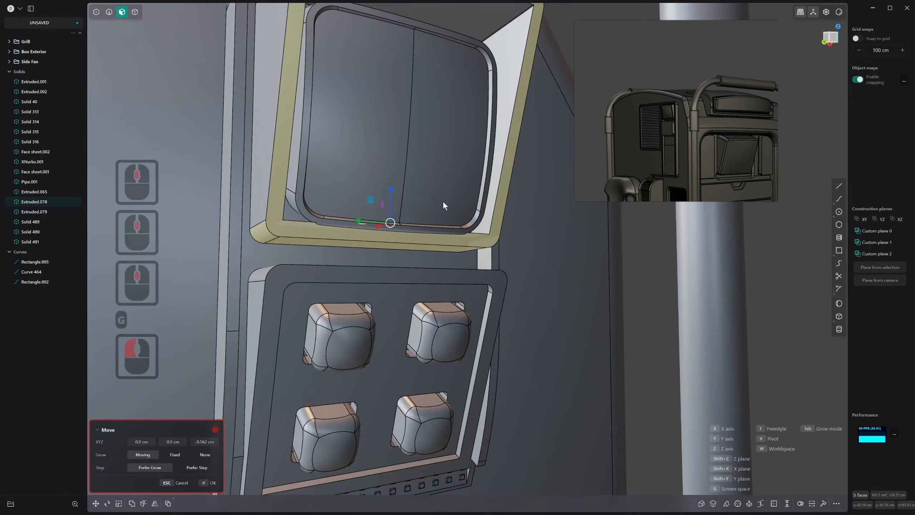
pyautogui.rightClick(267, 178)
# Try to move the upper frame's rim faces together with its inner and outer side faces along Z
pyautogui.keyDown('shift'); pyautogui.click(266, 176); pyautogui.keyUp('shift')
pyautogui.moveTo(293, 179); pyautogui.dragTo(317, 256, button='middle')
pyautogui.keyDown('shift'); pyautogui.click(490, 194); pyautogui.keyUp('shift')
pyautogui.keyDown('shift'); pyautogui.click(462, 212); pyautogui.keyUp('shift')
pyautogui.keyDown('shift'); pyautogui.click(225, 216); pyautogui.keyUp('shift')
pyautogui.press('g')
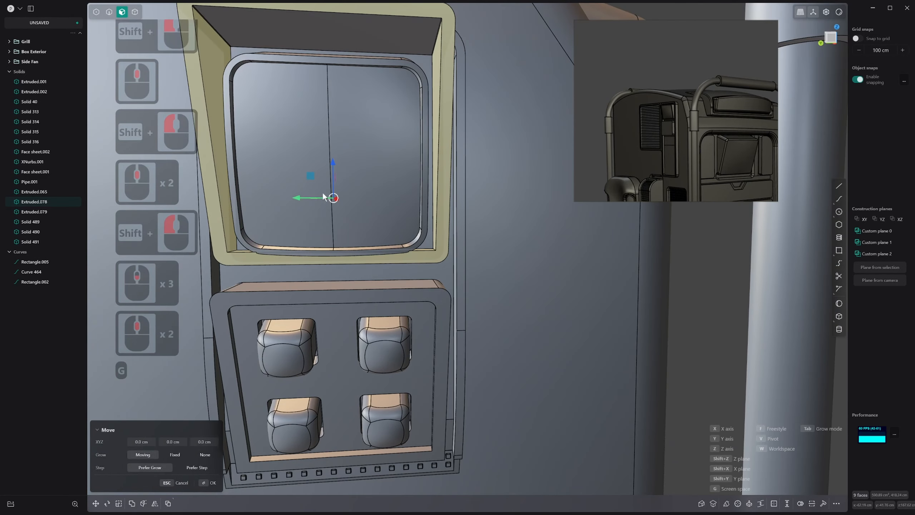
pyautogui.click(333, 177)
pyautogui.press('Escape')
pyautogui.moveTo(333, 176); pyautogui.dragTo(249, 238, button='middle')
pyautogui.moveTo(225, 206); pyautogui.dragTo(470, 290)
pyautogui.moveTo(467, 278); pyautogui.dragTo(388, 159, button='middle')
pyautogui.click(454, 270)
pyautogui.press('4')
pyautogui.press('5')
pyautogui.click(428, 193)
pyautogui.press('4')
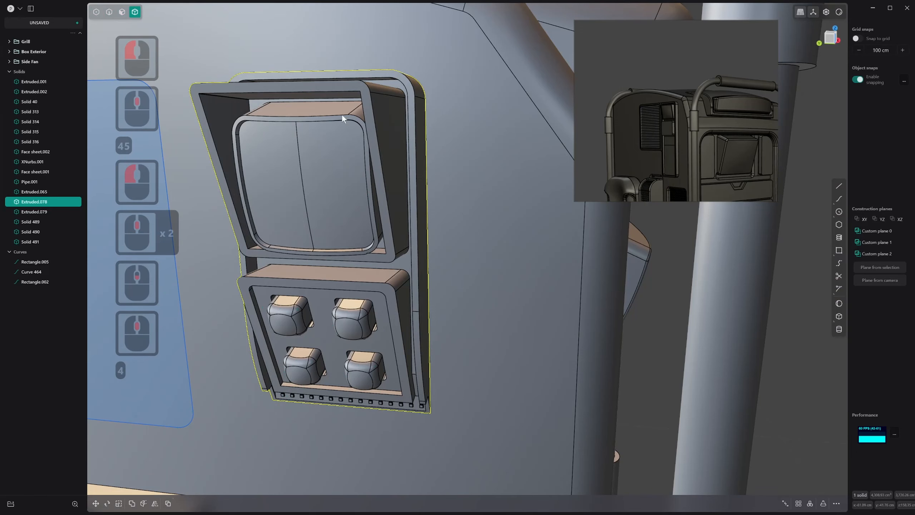
pyautogui.press('5')
pyautogui.click(322, 111)
pyautogui.press('6')
pyautogui.click(346, 110)
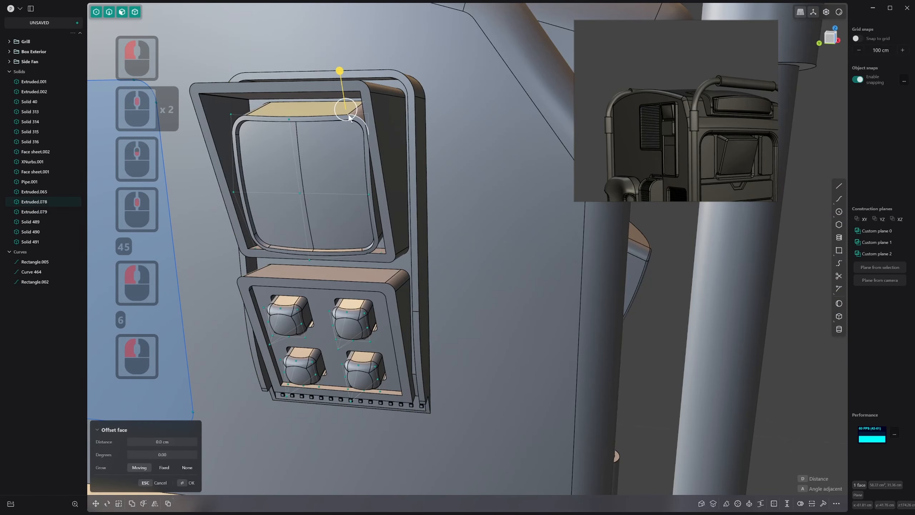
pyautogui.press('6')
pyautogui.click(362, 115)
pyautogui.moveTo(404, 178); pyautogui.dragTo(413, 170, button='middle')
pyautogui.click(410, 165)
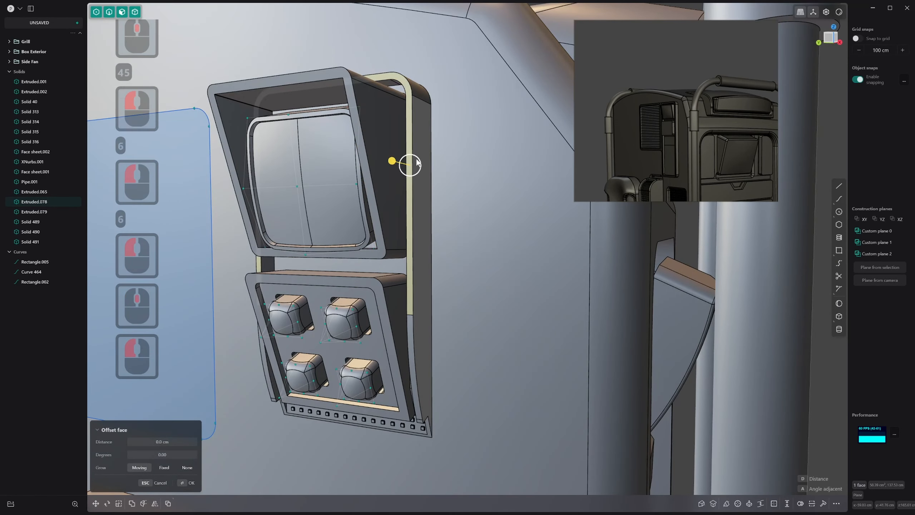
# Isolate the side panel solid and get close to the lower edge of the upper screen frame in face selection
pyautogui.press('5')
pyautogui.press('4')
pyautogui.click(417, 161)
pyautogui.click(422, 138)
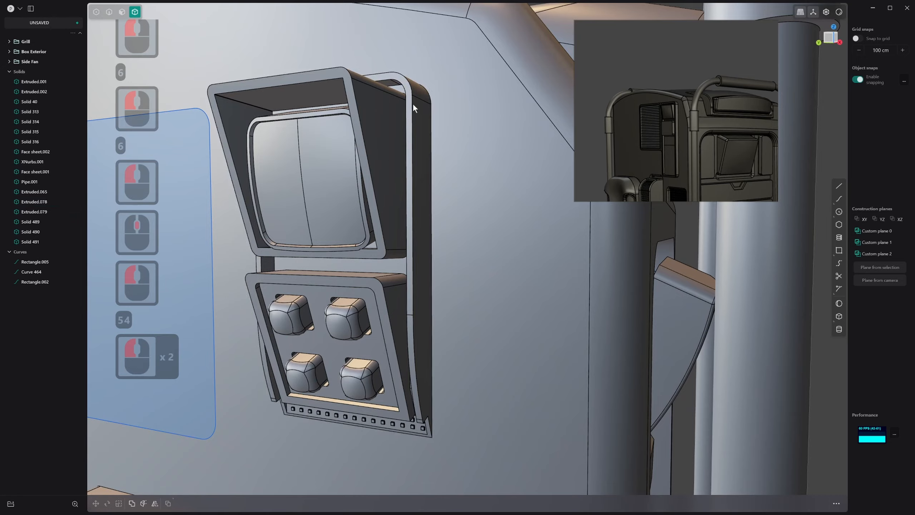
pyautogui.click(416, 108)
pyautogui.press('/')
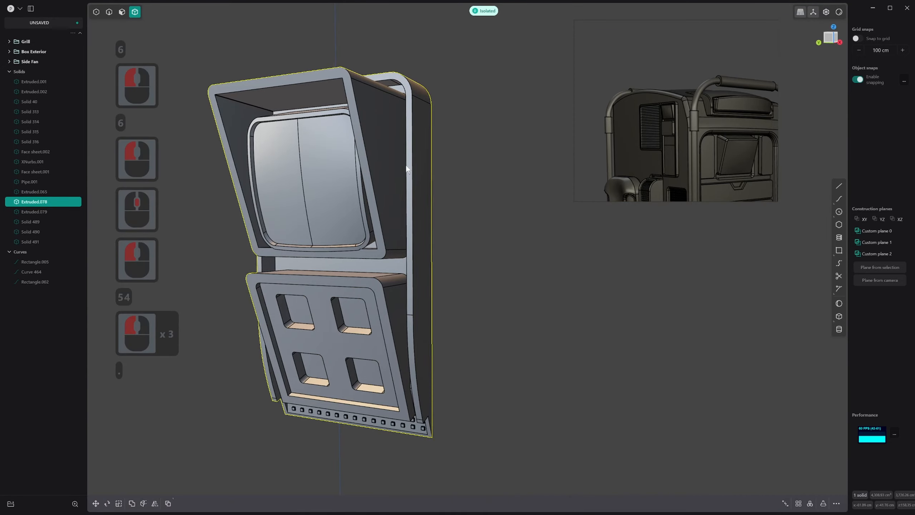
pyautogui.moveTo(407, 165); pyautogui.dragTo(353, 176, button='middle')
pyautogui.scroll(12, 393, 278)
pyautogui.moveTo(393, 278); pyautogui.dragTo(480, 295, button='middle')
pyautogui.press('3')
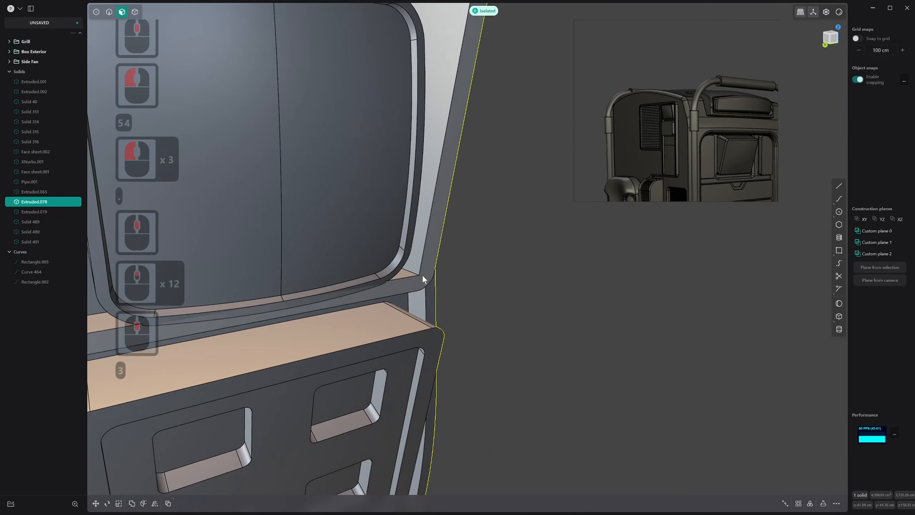
# Try to offset and extrude the inner ledge face at the bottom of the upper screen frame
pyautogui.click(406, 273)
pyautogui.moveTo(406, 273); pyautogui.dragTo(386, 275, button='middle')
pyautogui.moveTo(405, 244); pyautogui.dragTo(406, 256)
pyautogui.hotkey('ctrl', 'z')
pyautogui.moveTo(407, 256); pyautogui.dragTo(391, 248, button='middle')
pyautogui.press('e')
pyautogui.moveTo(413, 234); pyautogui.dragTo(398, 238)
pyautogui.rightClick(398, 239)
pyautogui.moveTo(397, 246); pyautogui.dragTo(537, 239, button='middle')
pyautogui.hotkey('ctrl', 'z')
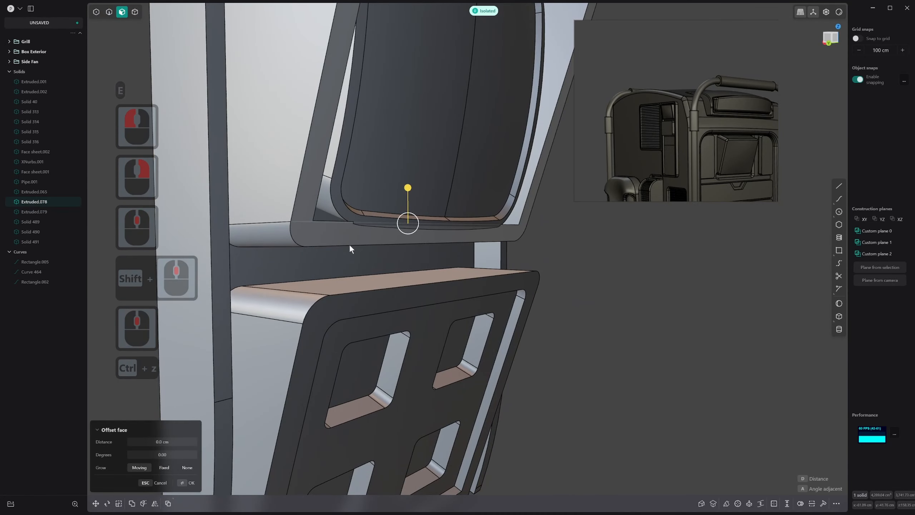
# Try offsetting the inner ledge face beside the screen's lower corner, and undo it
pyautogui.moveTo(348, 245); pyautogui.dragTo(362, 217, button='middle')
pyautogui.press('3')
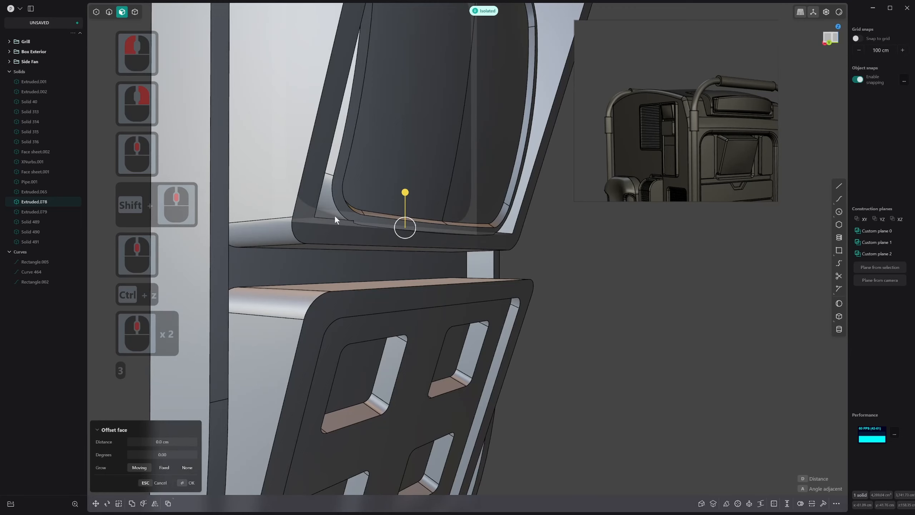
pyautogui.click(334, 214)
pyautogui.moveTo(362, 215); pyautogui.dragTo(364, 215)
pyautogui.hotkey('ctrl', 'z')
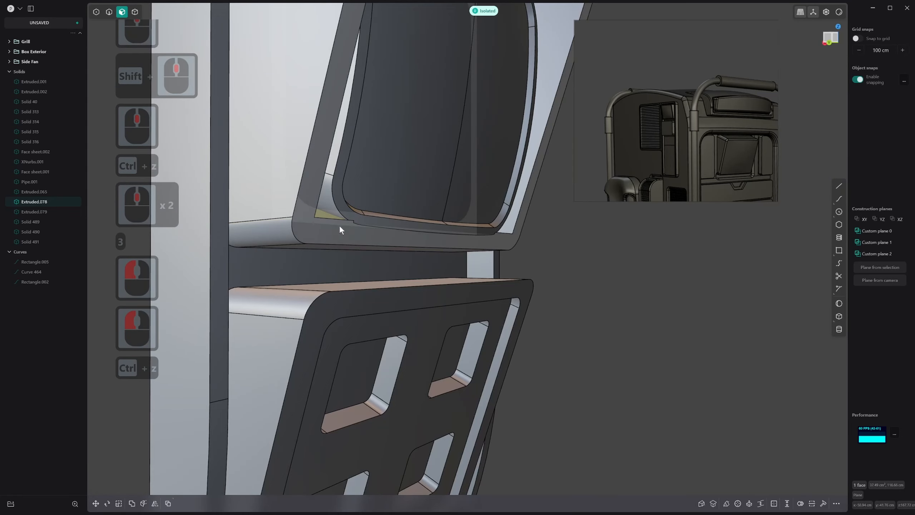
# Move the upper frame's inner ledge face and front rim face slightly down along Z
pyautogui.moveTo(338, 225)
pyautogui.mouseDown(button='middle')
pyautogui.moveTo(326, 233)
pyautogui.moveTo(343, 227)
pyautogui.mouseUp(button='middle')
pyautogui.press('3')
pyautogui.click(336, 216)
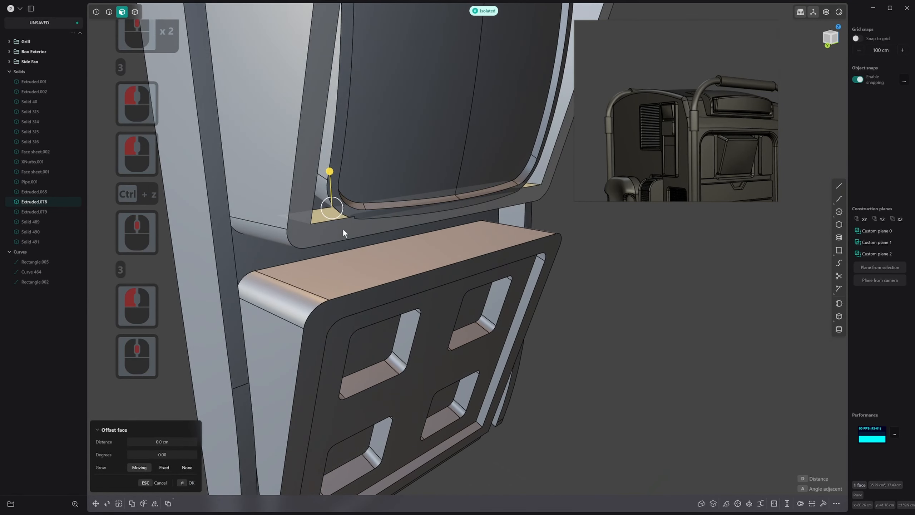
pyautogui.keyDown('shift'); pyautogui.click(343, 228); pyautogui.keyUp('shift')
pyautogui.press('g')
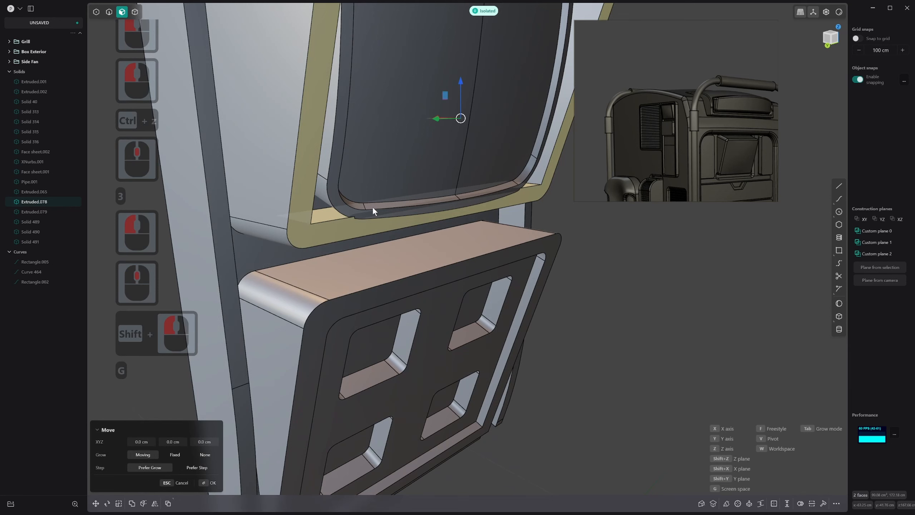
pyautogui.moveTo(457, 87); pyautogui.dragTo(462, 91)
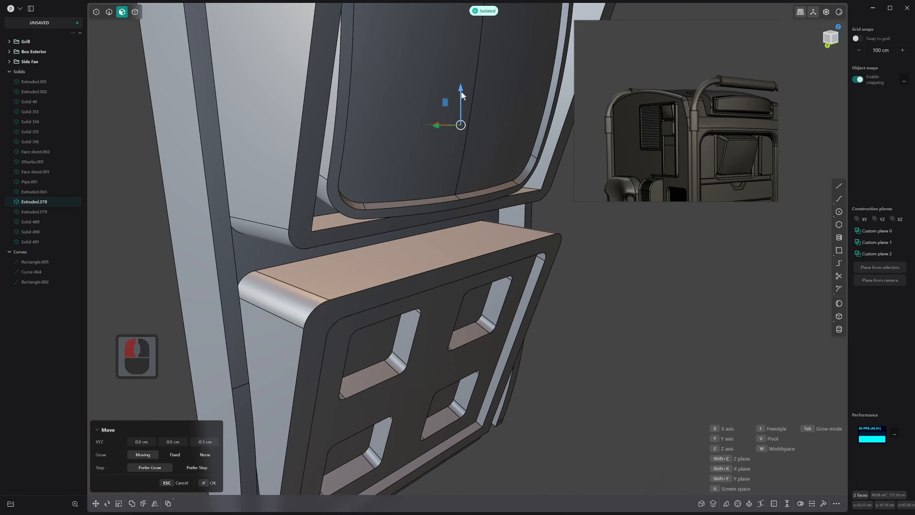
pyautogui.rightClick(462, 92)
# Move the screen housing's underside face and its two rounded corner faces up along Z by about 0.16 cm
pyautogui.moveTo(442, 189); pyautogui.dragTo(413, 153, button='right')
pyautogui.moveTo(414, 153); pyautogui.dragTo(426, 173, button='middle')
pyautogui.scroll(1, 417, 168)
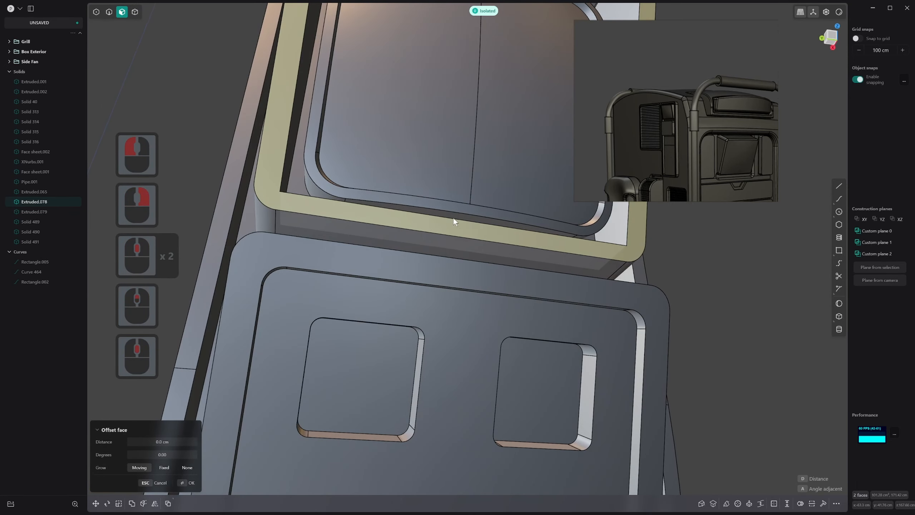
pyautogui.press('3')
pyautogui.click(459, 214)
pyautogui.moveTo(356, 215); pyautogui.dragTo(333, 202, button='middle')
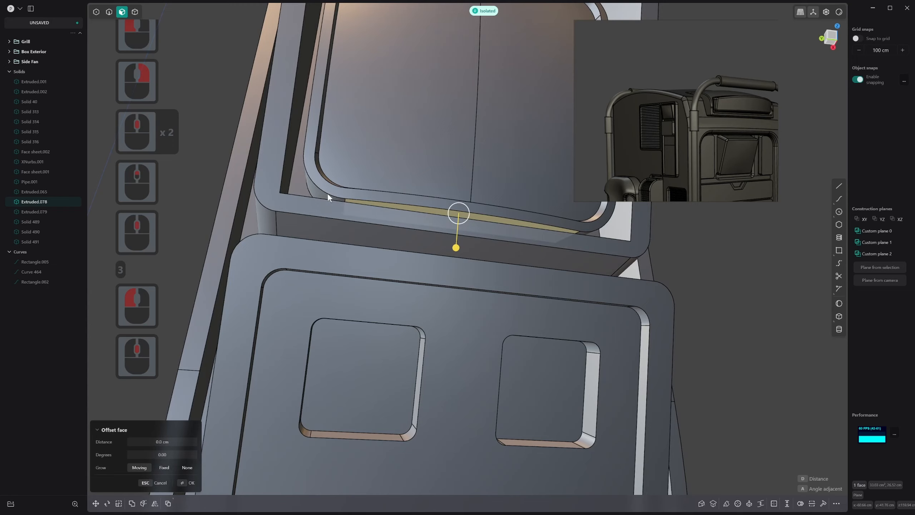
pyautogui.keyDown('shift'); pyautogui.click(327, 192); pyautogui.keyUp('shift')
pyautogui.keyDown('shift'); pyautogui.click(587, 232); pyautogui.keyUp('shift')
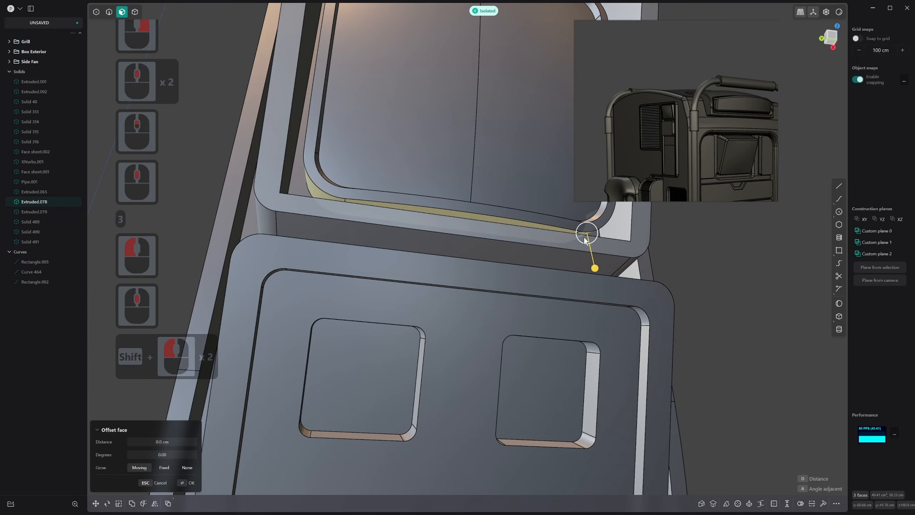
pyautogui.press('g')
pyautogui.moveTo(462, 196); pyautogui.dragTo(462, 191)
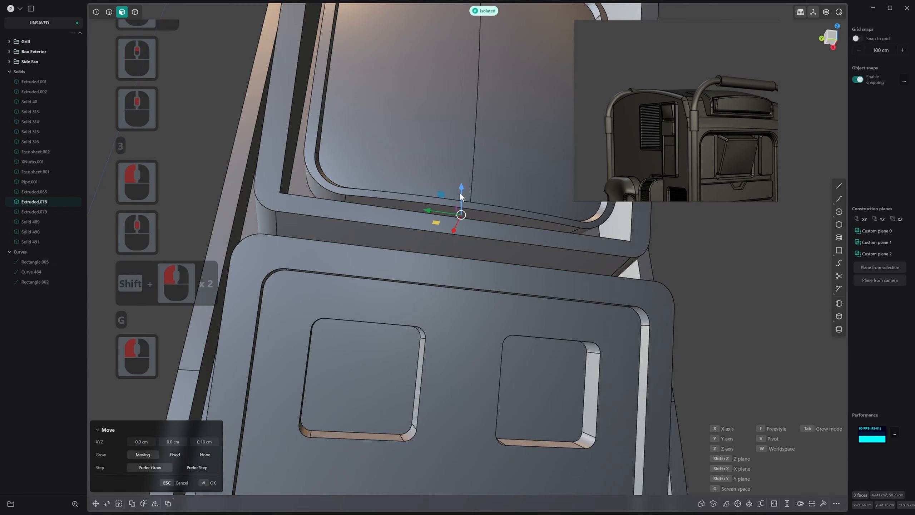
pyautogui.rightClick(474, 199)
# Clear the selection and end the isolation of the side panel to show the full body
pyautogui.scroll(-1, 474, 200)
pyautogui.moveTo(474, 199); pyautogui.dragTo(466, 255, button='middle')
pyautogui.scroll(-1, 466, 255)
pyautogui.scroll(-15, 466, 255)
pyautogui.keyDown('shift'); pyautogui.moveTo(419, 312); pyautogui.dragTo(384, 331, button='middle'); pyautogui.keyUp('shift')
pyautogui.click(615, 301)
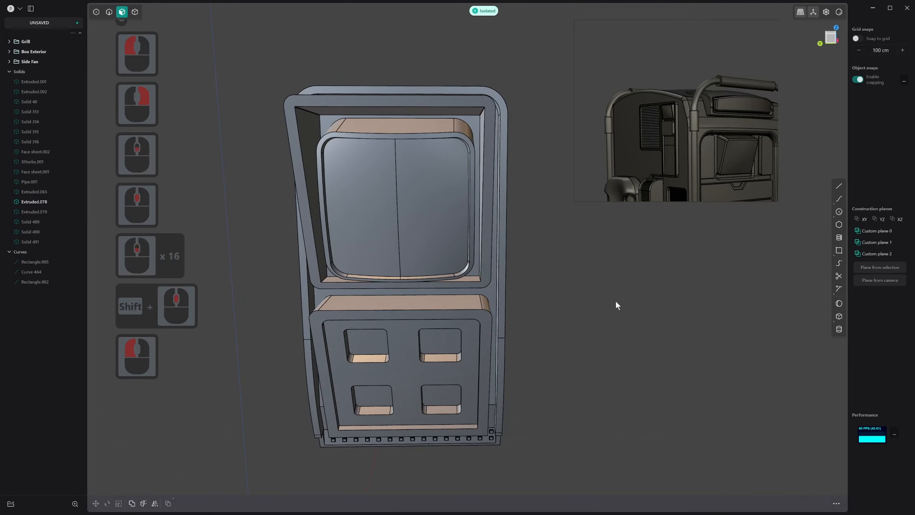
pyautogui.press('.')
# Hide the two blue rectangle curves on the robot body's side face
pyautogui.scroll(-1, 593, 255)
pyautogui.moveTo(593, 254); pyautogui.dragTo(557, 290, button='middle')
pyautogui.scroll(-15, 557, 290)
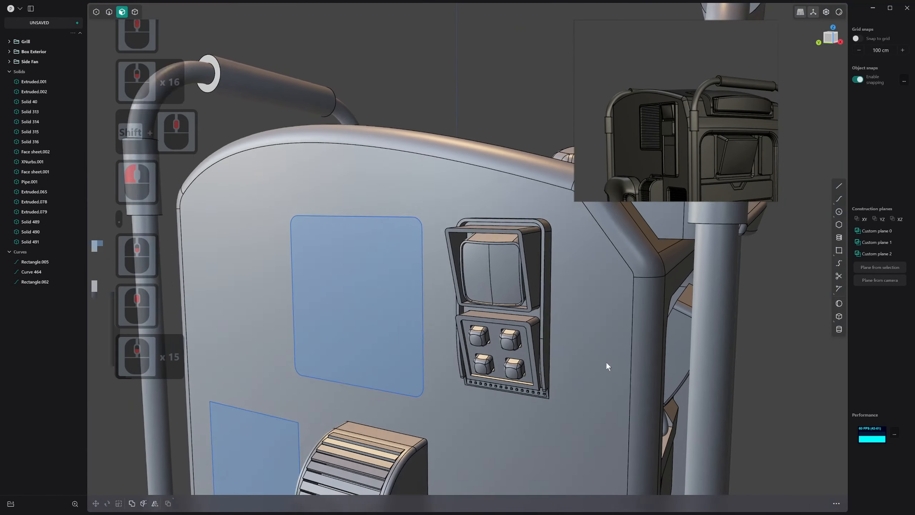
pyautogui.keyDown('shift'); pyautogui.scroll(-6, 607, 362); pyautogui.keyUp('shift')
pyautogui.keyDown('shift'); pyautogui.moveTo(607, 362); pyautogui.dragTo(519, 330, button='middle'); pyautogui.keyUp('shift')
pyautogui.scroll(-1, 502, 340)
pyautogui.scroll(-5, 459, 340)
pyautogui.scroll(-3, 459, 340)
pyautogui.scroll(-17, 522, 330)
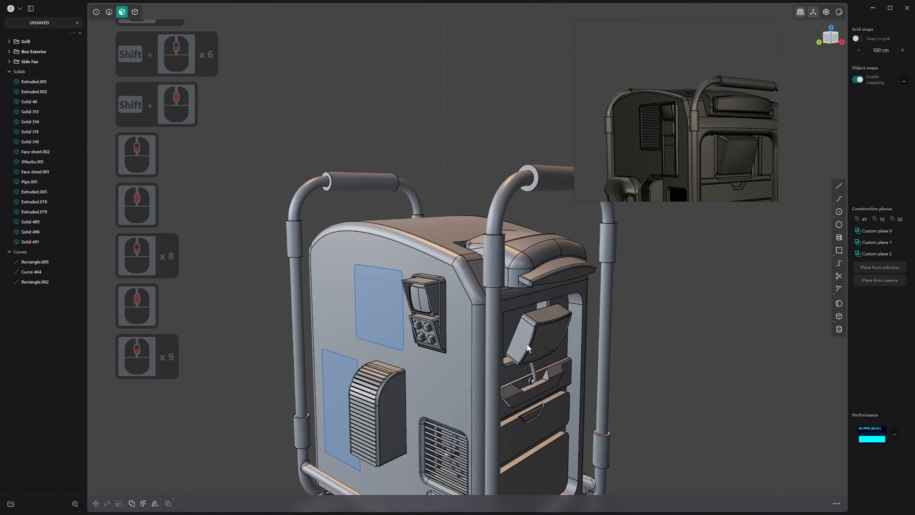
pyautogui.keyDown('shift'); pyautogui.moveTo(457, 338); pyautogui.dragTo(457, 327, button='middle'); pyautogui.keyUp('shift')
pyautogui.press('2')
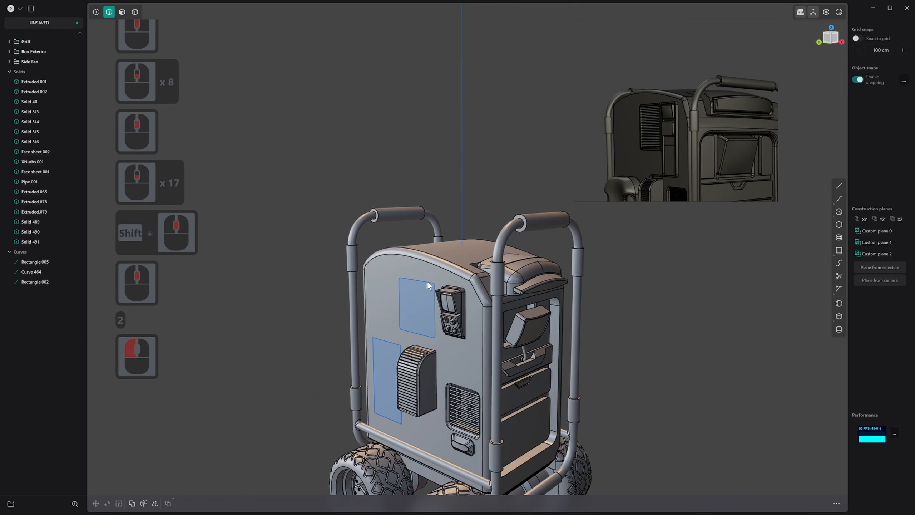
pyautogui.click(428, 282)
pyautogui.click(392, 342)
pyautogui.press('h')
pyautogui.scroll(-4, 399, 342)
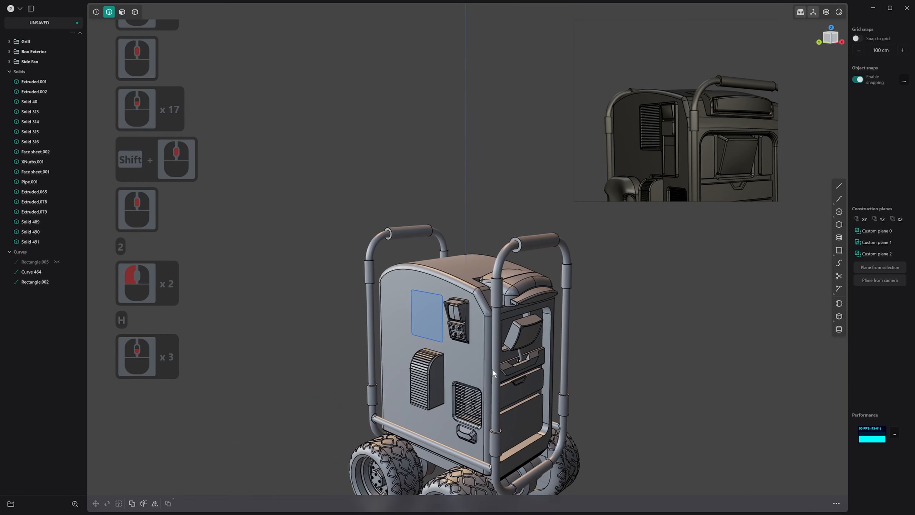
pyautogui.click(433, 295)
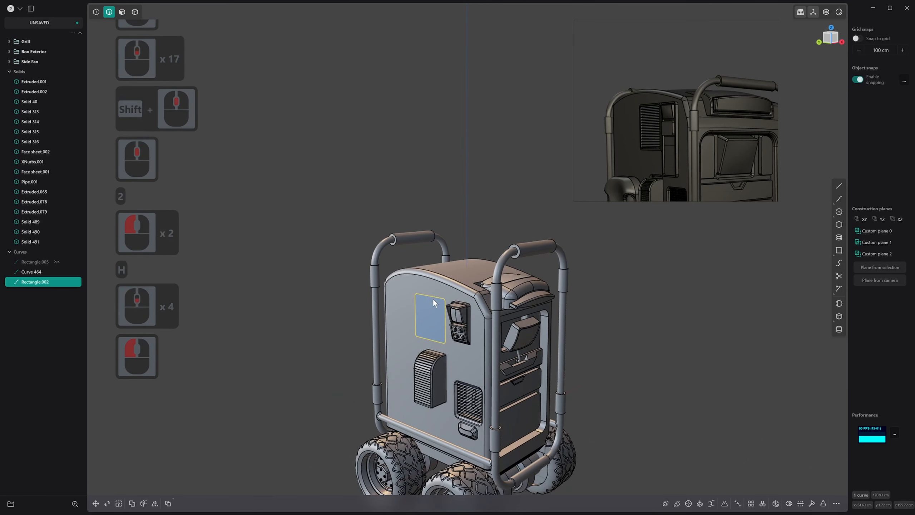
pyautogui.press('h')
pyautogui.moveTo(493, 338)
pyautogui.mouseDown(button='middle')
pyautogui.moveTo(471, 320)
pyautogui.moveTo(513, 303)
pyautogui.moveTo(499, 320)
pyautogui.mouseUp(button='middle')
pyautogui.scroll(-5, 478, 354)
pyautogui.keyDown('shift'); pyautogui.moveTo(478, 353); pyautogui.dragTo(476, 314, button='middle'); pyautogui.keyUp('shift')
pyautogui.moveTo(476, 346); pyautogui.dragTo(454, 356, button='middle')
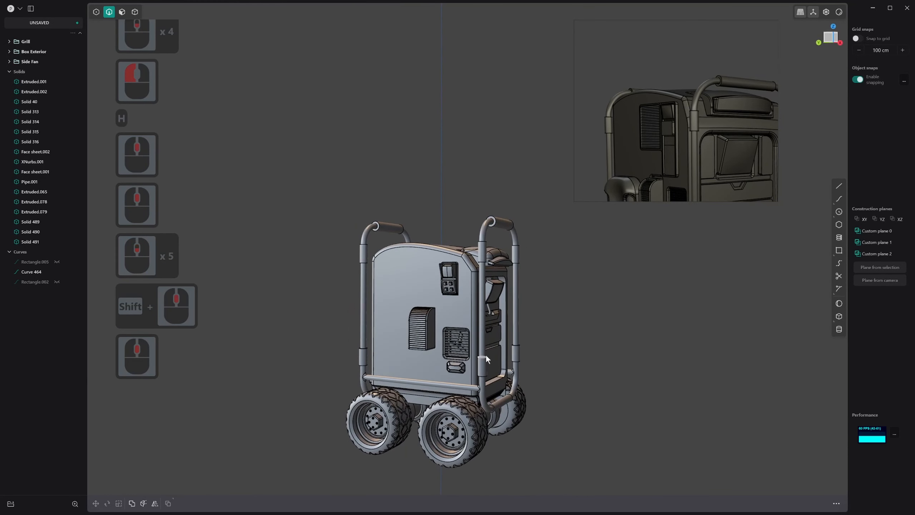
pyautogui.scroll(3, 486, 351)
pyautogui.scroll(2, 501, 325)
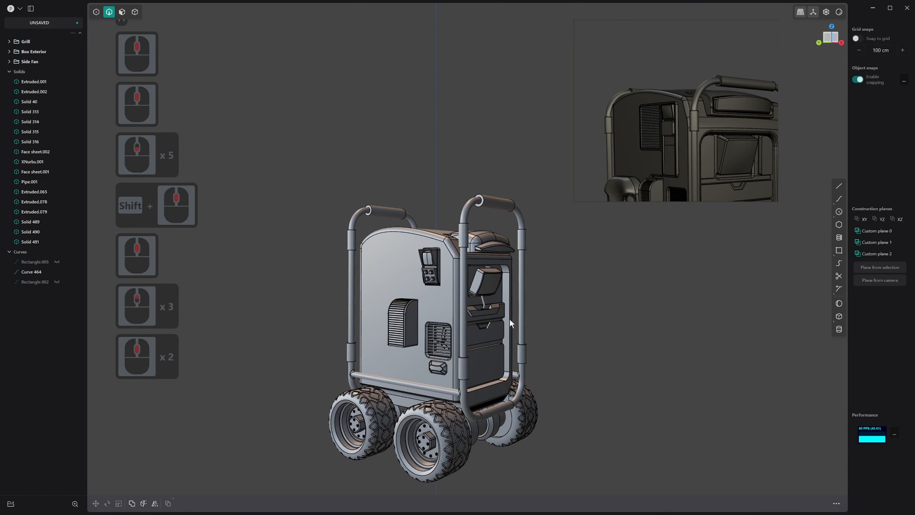
# Apply a dark olive matcap to the viewport and inspect the body's side panel with it
pyautogui.click(839, 13)
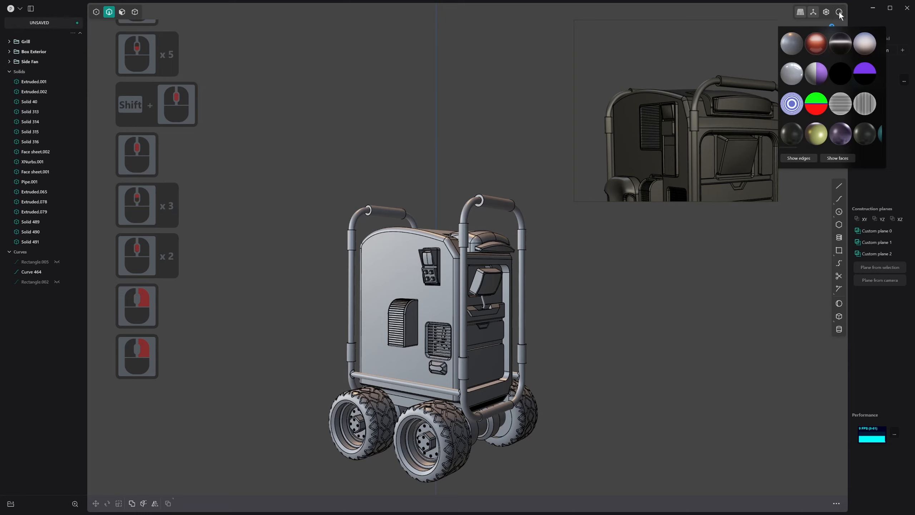
pyautogui.keyDown('shift'); pyautogui.scroll(-20, 849, 132); pyautogui.keyUp('shift')
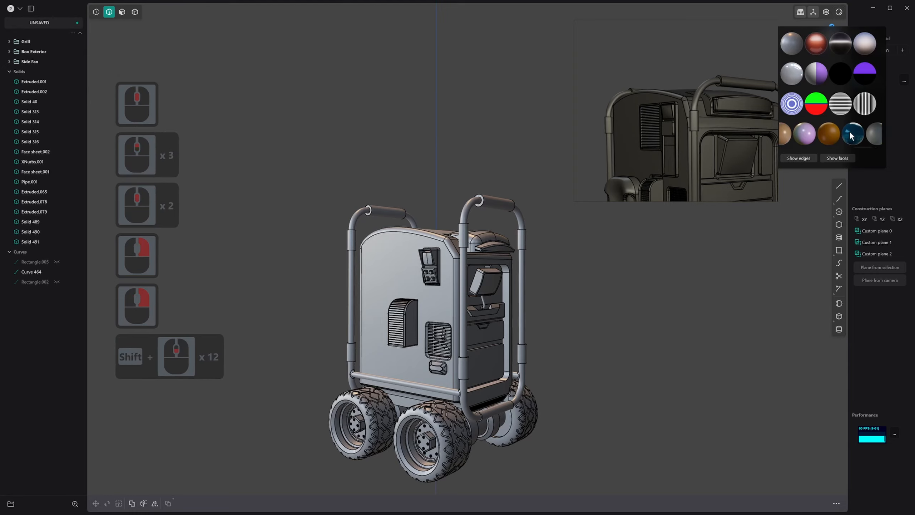
pyautogui.scroll(-3, 868, 129)
pyautogui.scroll(-3, 869, 129)
pyautogui.click(869, 129)
pyautogui.moveTo(680, 261); pyautogui.dragTo(674, 325, button='middle')
pyautogui.scroll(18, 579, 329)
pyautogui.keyDown('shift'); pyautogui.scroll(3, 578, 329); pyautogui.keyUp('shift')
pyautogui.keyDown('shift'); pyautogui.scroll(-1, 578, 329); pyautogui.keyUp('shift')
pyautogui.scroll(1, 352, 307)
pyautogui.moveTo(352, 307); pyautogui.dragTo(423, 284, button='middle')
pyautogui.scroll(-1, 424, 285)
pyautogui.scroll(9, 342, 277)
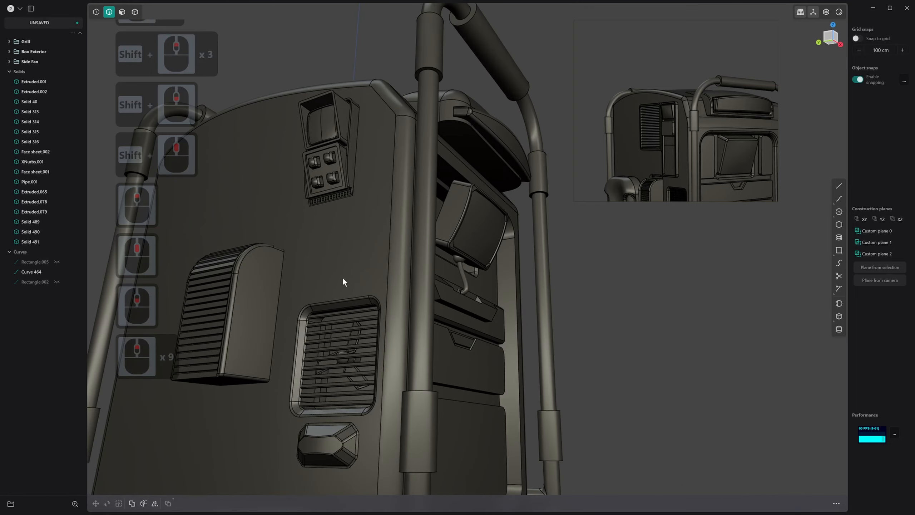
pyautogui.moveTo(342, 277); pyautogui.dragTo(351, 347, button='middle')
# Delete the leftover Curve 464 from the scene
pyautogui.press('3')
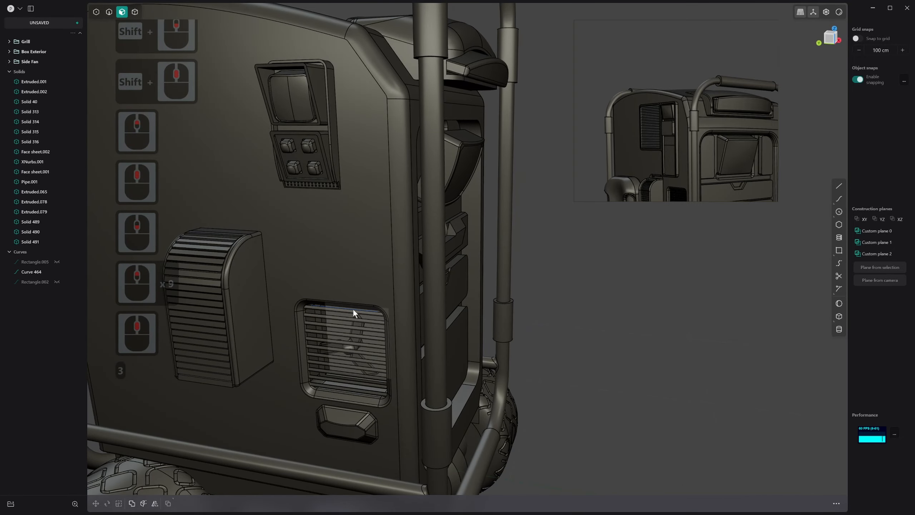
pyautogui.press('2')
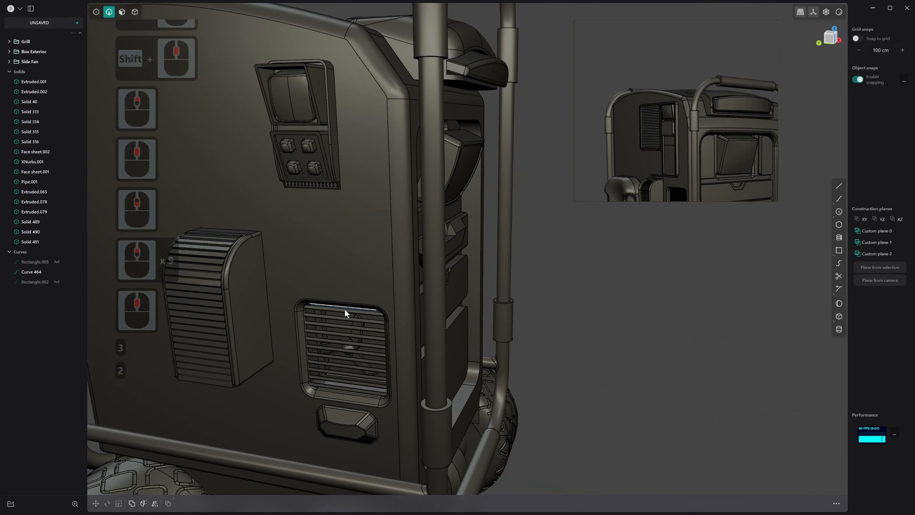
pyautogui.click(33, 270)
pyautogui.press('x')
pyautogui.press('x')
pyautogui.scroll(-1, 425, 310)
pyautogui.moveTo(425, 310); pyautogui.dragTo(316, 290, button='middle')
pyautogui.scroll(-9, 316, 294)
pyautogui.moveTo(455, 306); pyautogui.dragTo(498, 344, button='middle')
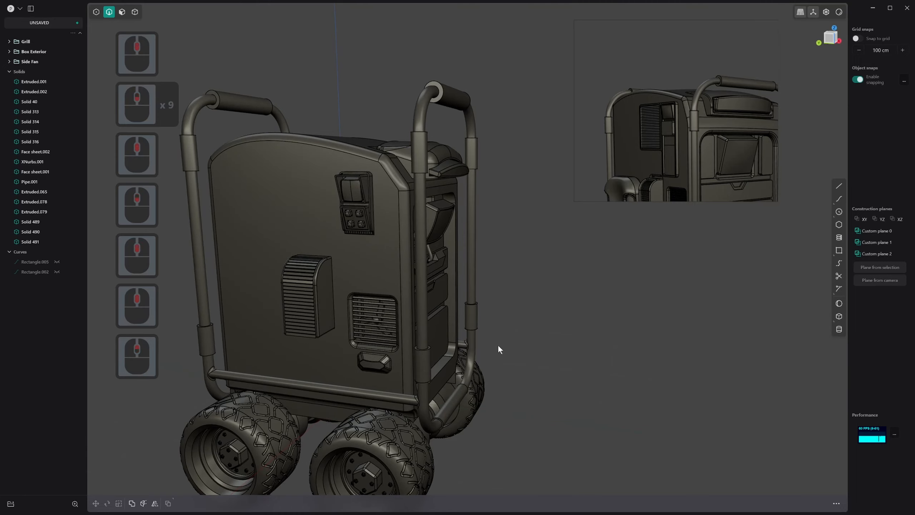
pyautogui.moveTo(516, 310); pyautogui.dragTo(538, 245, button='middle')
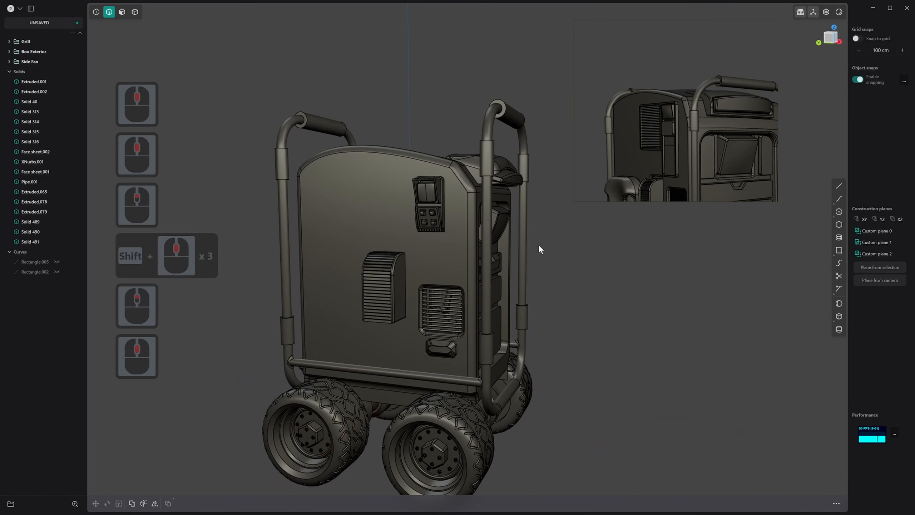
# Unhide the two rectangle curves on the body's side and restore the grey metallic matcap
pyautogui.hotkey('alt', 'g')
pyautogui.hotkey('alt', 'h')
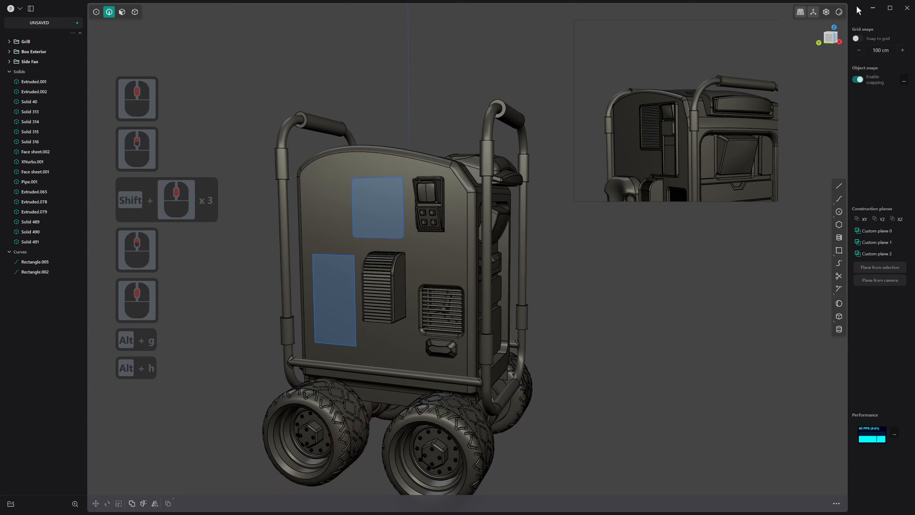
pyautogui.moveTo(839, 12)
pyautogui.rightClick(785, 54)
pyautogui.rightClick(838, 13)
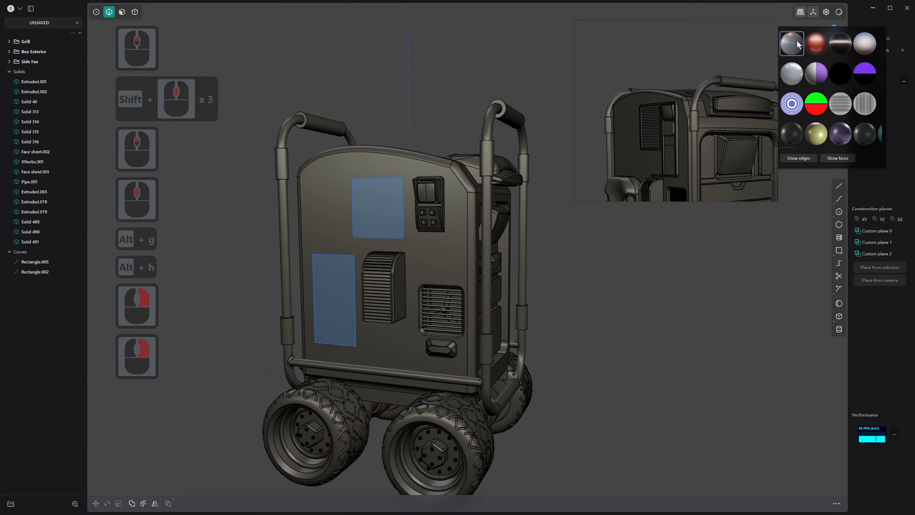
pyautogui.click(792, 43)
# Compare the side panel's screen and button area with an enlarged view of the reference image
pyautogui.moveTo(390, 297); pyautogui.dragTo(500, 285, button='middle')
pyautogui.scroll(1, 644, 142)
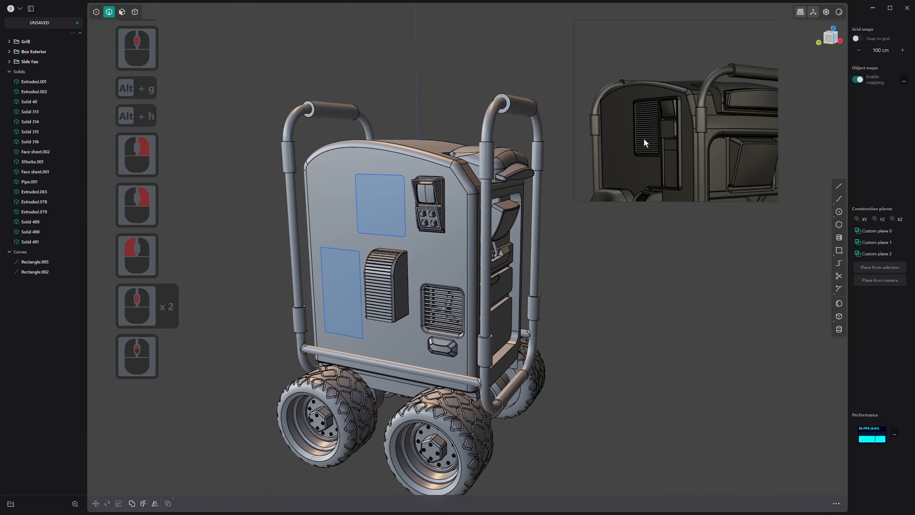
pyautogui.scroll(3, 636, 119)
pyautogui.moveTo(440, 165); pyautogui.dragTo(483, 155, button='middle')
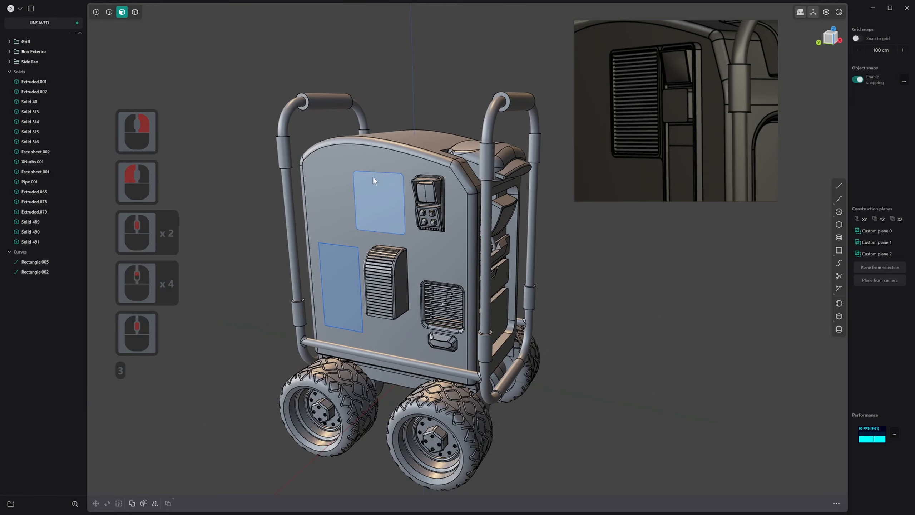
pyautogui.click(382, 182)
pyautogui.moveTo(382, 180); pyautogui.dragTo(475, 241, button='middle')
pyautogui.scroll(17, 475, 240)
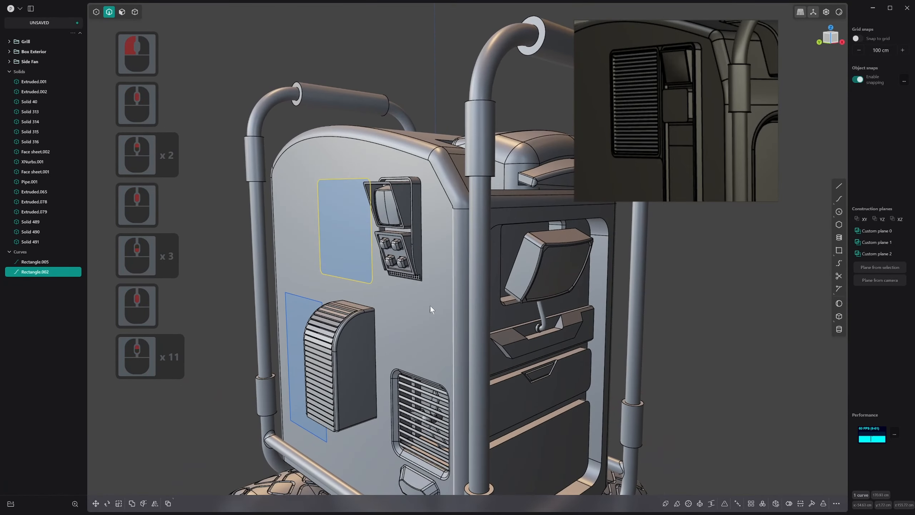
pyautogui.scroll(20, 388, 215)
pyautogui.moveTo(389, 215); pyautogui.dragTo(416, 210, button='middle')
pyautogui.scroll(-5, 416, 211)
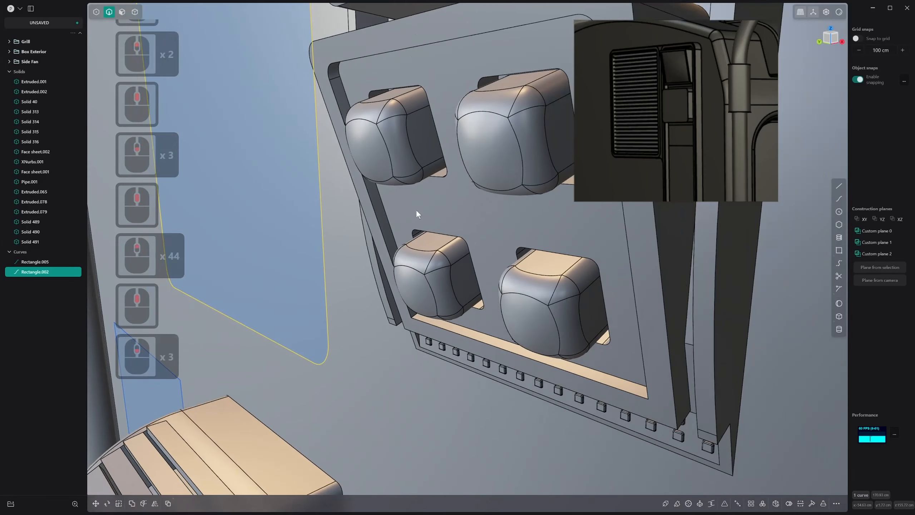
# Fillet the rim edges of the four button recesses on the side panel
pyautogui.keyDown('shift'); pyautogui.moveTo(410, 109); pyautogui.dragTo(400, 148, button='middle'); pyautogui.keyUp('shift')
pyautogui.press('2')
pyautogui.click(399, 140)
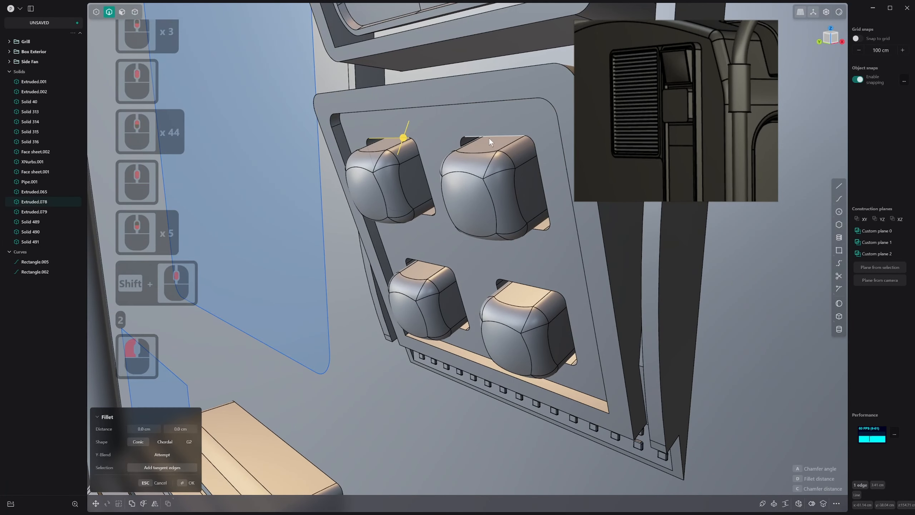
pyautogui.keyDown('shift'); pyautogui.click(489, 137); pyautogui.keyUp('shift')
pyautogui.keyDown('shift'); pyautogui.click(426, 262); pyautogui.keyUp('shift')
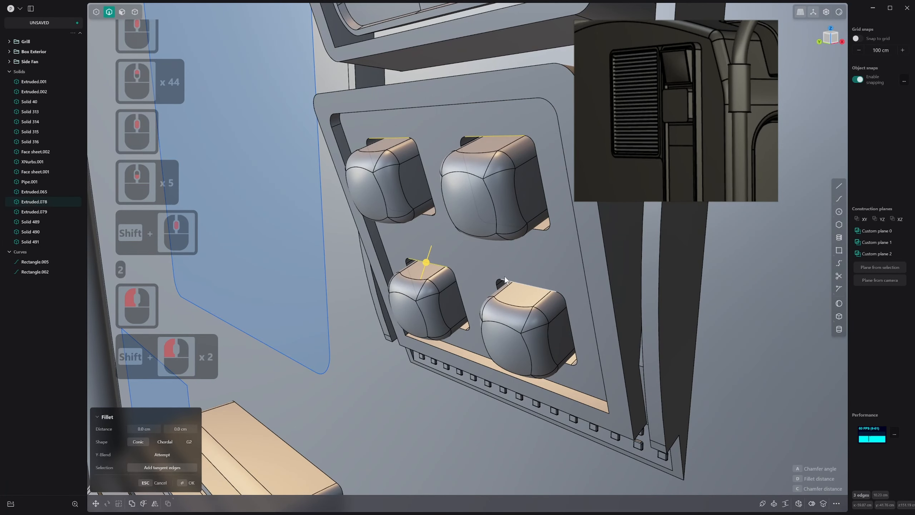
pyautogui.keyDown('shift'); pyautogui.click(509, 278); pyautogui.keyUp('shift')
pyautogui.moveTo(509, 278); pyautogui.dragTo(510, 292)
pyautogui.rightClick(510, 292)
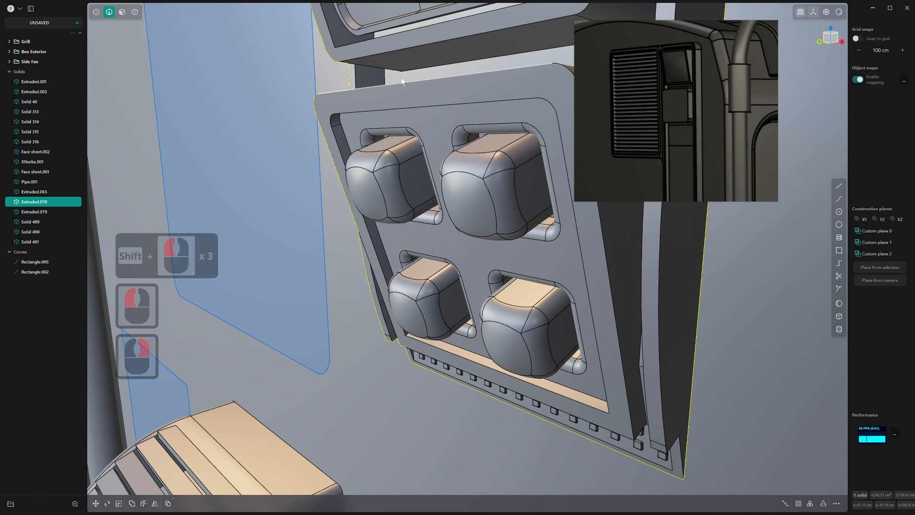
# Round the button frame's front rim by filleting its inner and outer edges with the Full shape
pyautogui.press('2')
pyautogui.click(399, 110)
pyautogui.keyDown('shift'); pyautogui.click(407, 82); pyautogui.keyUp('shift')
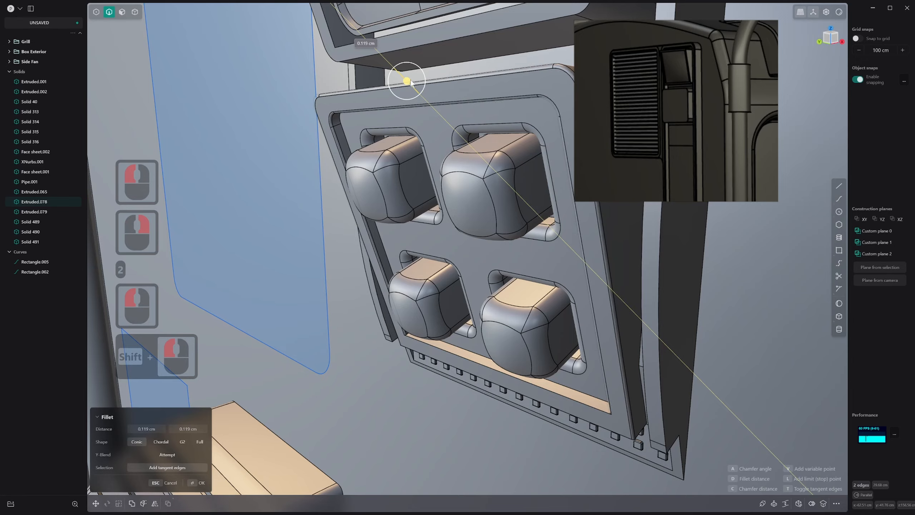
pyautogui.click(200, 441)
pyautogui.scroll(-10, 204, 433)
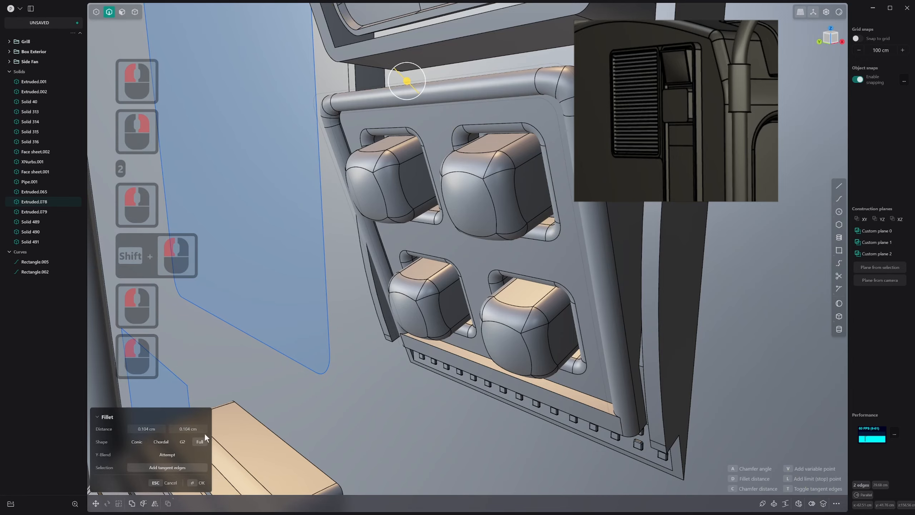
pyautogui.scroll(3, 397, 270)
pyautogui.moveTo(354, 291); pyautogui.dragTo(429, 283, button='middle')
pyautogui.rightClick(430, 287)
# Offset the narrow ledge face below the four buttons slightly
pyautogui.press('3')
pyautogui.moveTo(436, 293); pyautogui.dragTo(438, 307)
pyautogui.rightClick(439, 308)
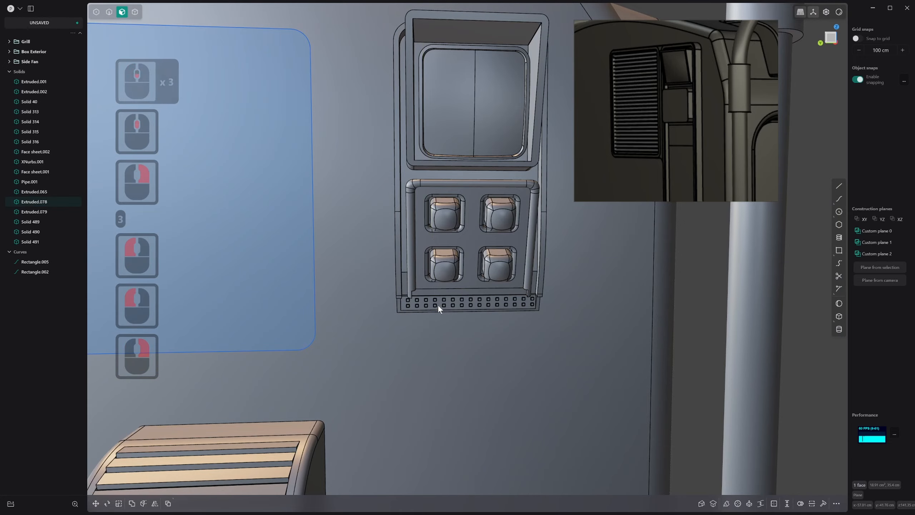
# Try to chamfer the lower end edge of the button frame's left rod and undo it
pyautogui.moveTo(437, 306); pyautogui.dragTo(417, 291, button='middle')
pyautogui.scroll(20, 417, 292)
pyautogui.press('2')
pyautogui.click(421, 304)
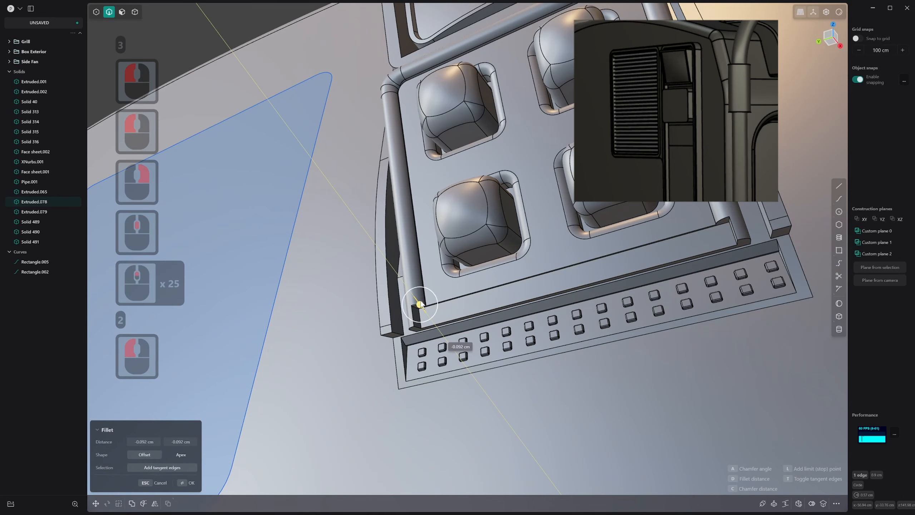
pyautogui.moveTo(422, 305); pyautogui.dragTo(421, 300)
pyautogui.rightClick(658, 262)
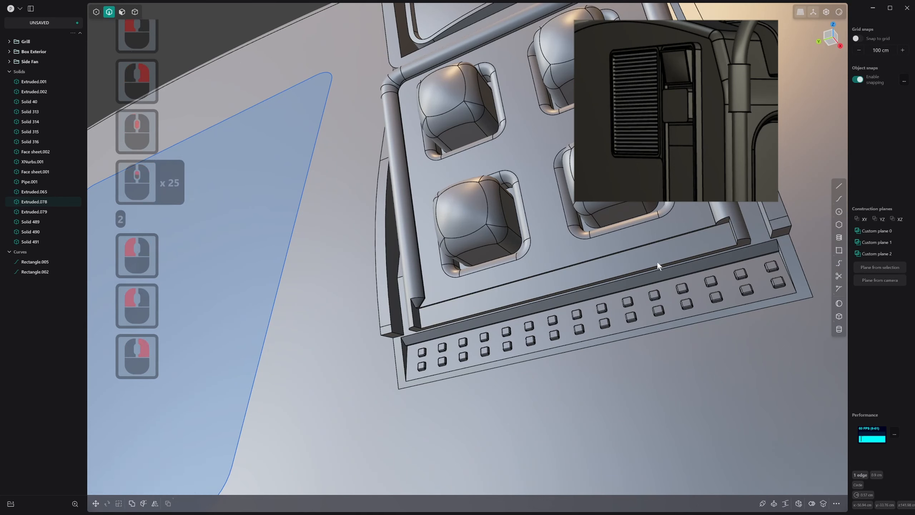
pyautogui.hotkey('ctrl', 'z')
# Fillet the lower end edges of both side rods on the button frame and the short corner edges just below them
pyautogui.press('shift')
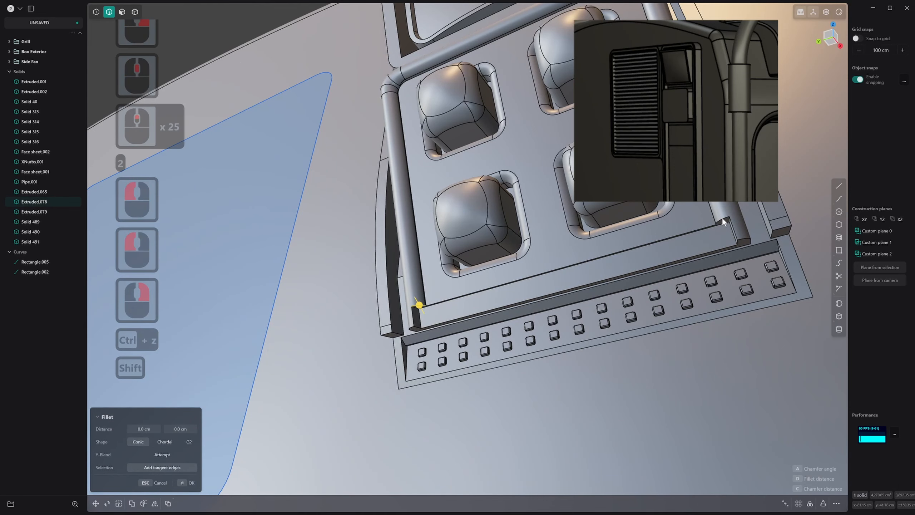
pyautogui.keyDown('shift'); pyautogui.moveTo(722, 217); pyautogui.dragTo(725, 226); pyautogui.keyUp('shift')
pyautogui.rightClick(591, 264)
pyautogui.press('2')
pyautogui.click(413, 313)
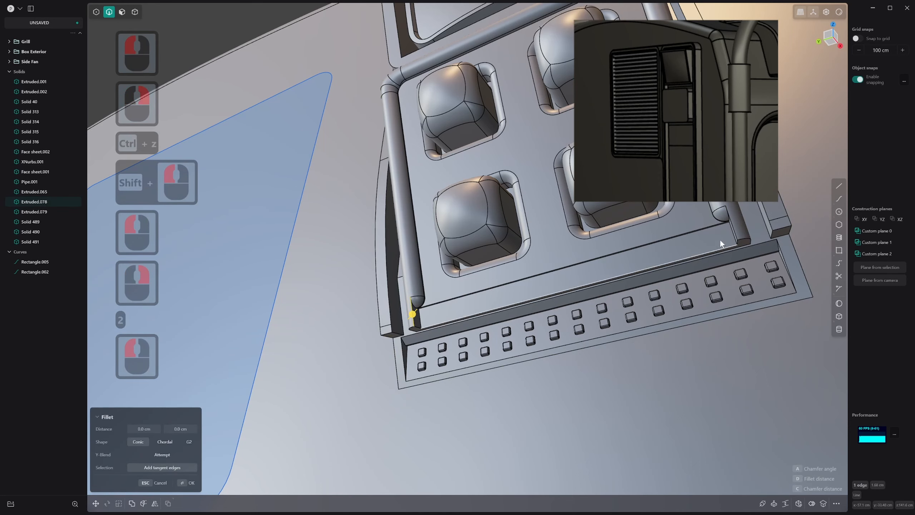
pyautogui.keyDown('shift'); pyautogui.click(735, 228); pyautogui.keyUp('shift')
pyautogui.moveTo(737, 229); pyautogui.dragTo(738, 229)
pyautogui.rightClick(577, 277)
pyautogui.scroll(-13, 529, 291)
pyautogui.scroll(-9, 600, 327)
pyautogui.moveTo(532, 293); pyautogui.dragTo(370, 377, button='middle')
pyautogui.keyDown('shift'); pyautogui.scroll(-1, 601, 327); pyautogui.keyUp('shift')
pyautogui.press('2')
pyautogui.click(370, 148)
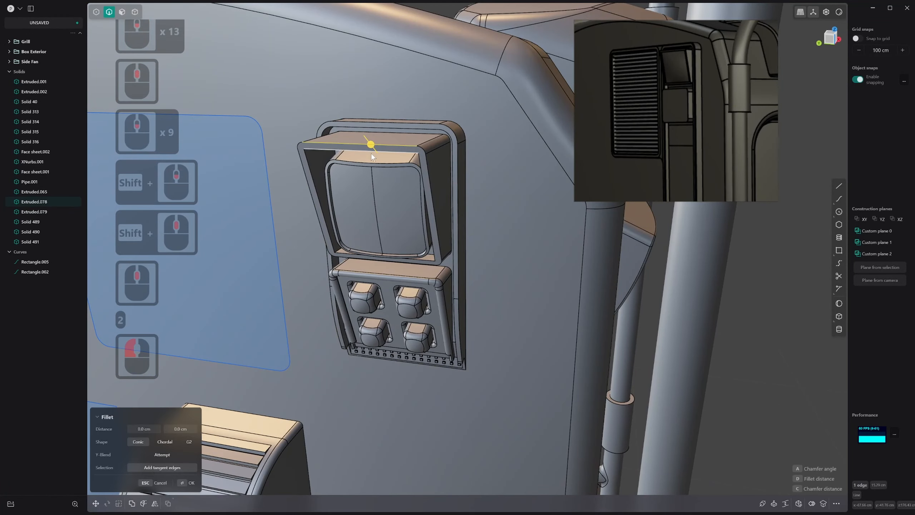
pyautogui.keyDown('shift'); pyautogui.click(371, 154); pyautogui.keyUp('shift')
pyautogui.moveTo(372, 154); pyautogui.dragTo(373, 154)
pyautogui.press('Escape')
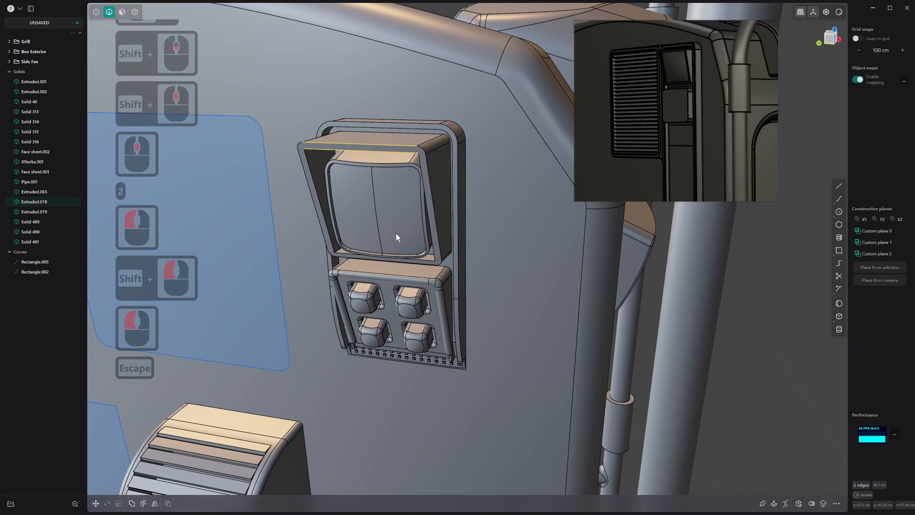
pyautogui.click(428, 180)
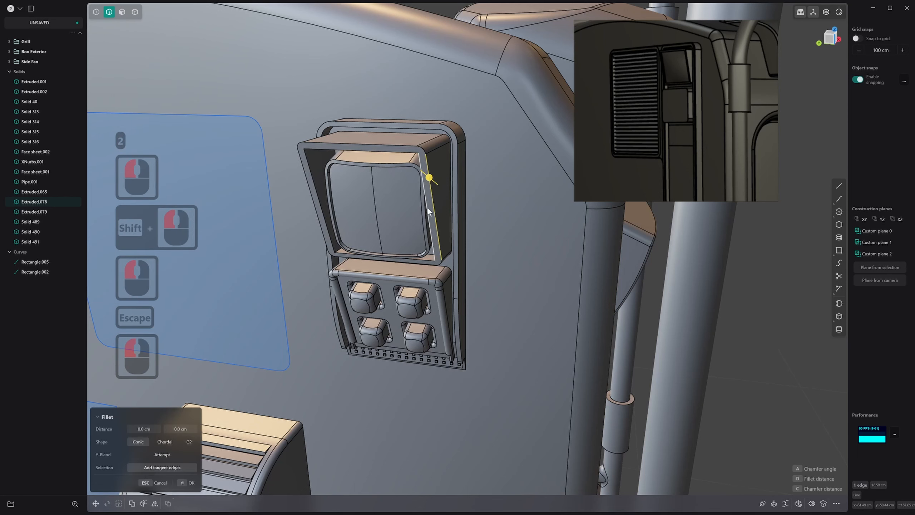
pyautogui.keyDown('shift'); pyautogui.click(425, 209); pyautogui.keyUp('shift')
pyautogui.moveTo(429, 208); pyautogui.dragTo(427, 209)
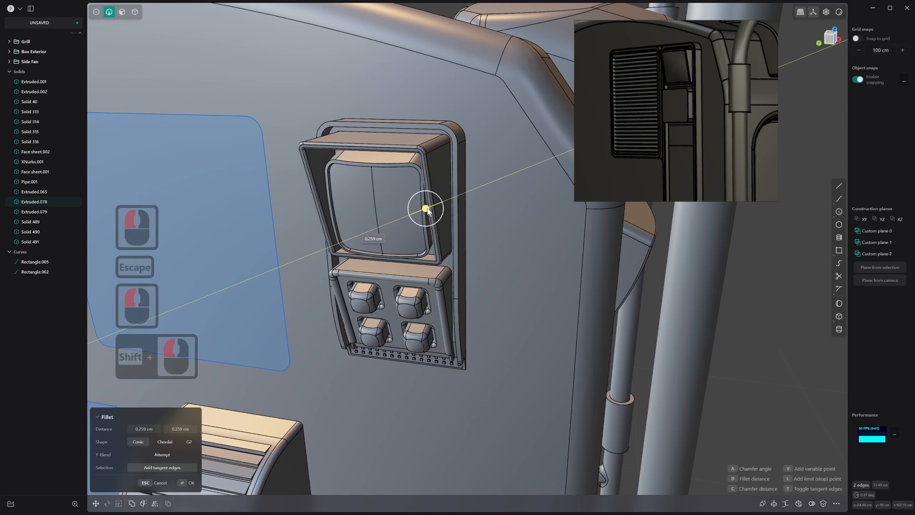
pyautogui.click(427, 211)
pyautogui.press('Escape')
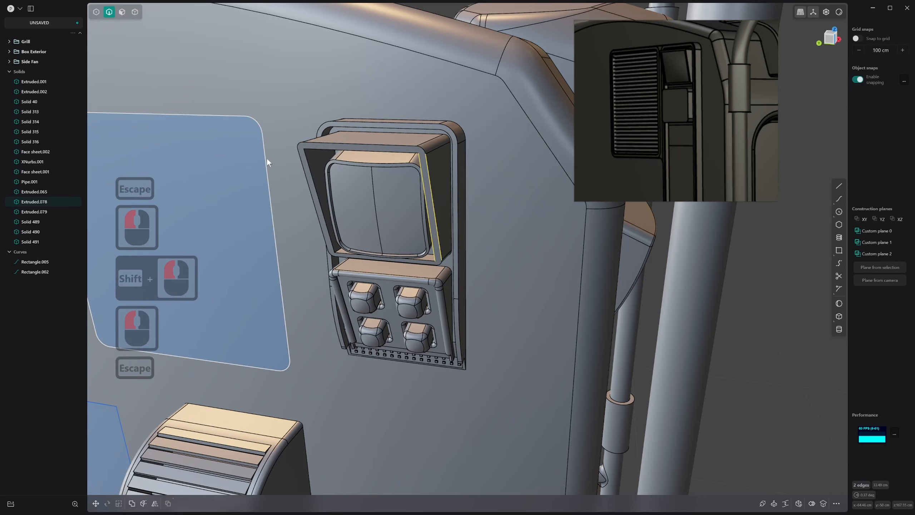
# Delete the tiny fillet face at the screen frame's inner upper-left corner
pyautogui.moveTo(267, 158); pyautogui.dragTo(314, 127, button='middle')
pyautogui.scroll(13, 324, 123)
pyautogui.press('2')
pyautogui.scroll(7, 355, 111)
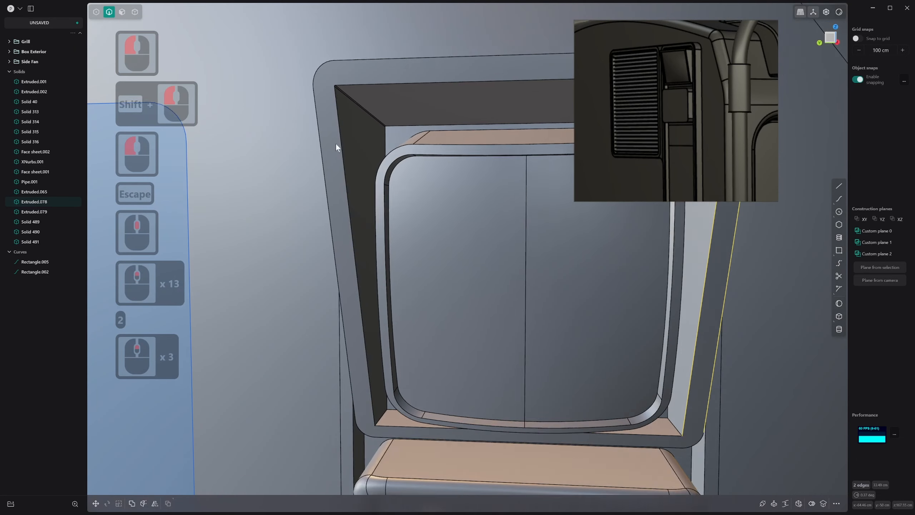
pyautogui.moveTo(378, 50); pyautogui.dragTo(247, 43, button='middle')
pyautogui.press('3')
pyautogui.click(373, 76)
pyautogui.press('x')
# Delete the tiny fillet face at the screen frame's inner upper-right corner
pyautogui.scroll(-3, 384, 86)
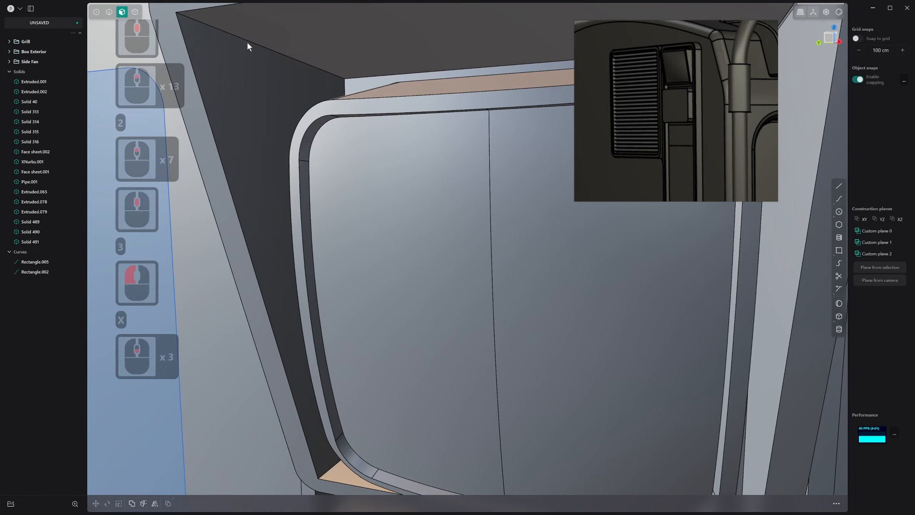
pyautogui.scroll(2, 357, 96)
pyautogui.keyDown('shift'); pyautogui.moveTo(357, 95); pyautogui.dragTo(416, 92, button='middle'); pyautogui.keyUp('shift')
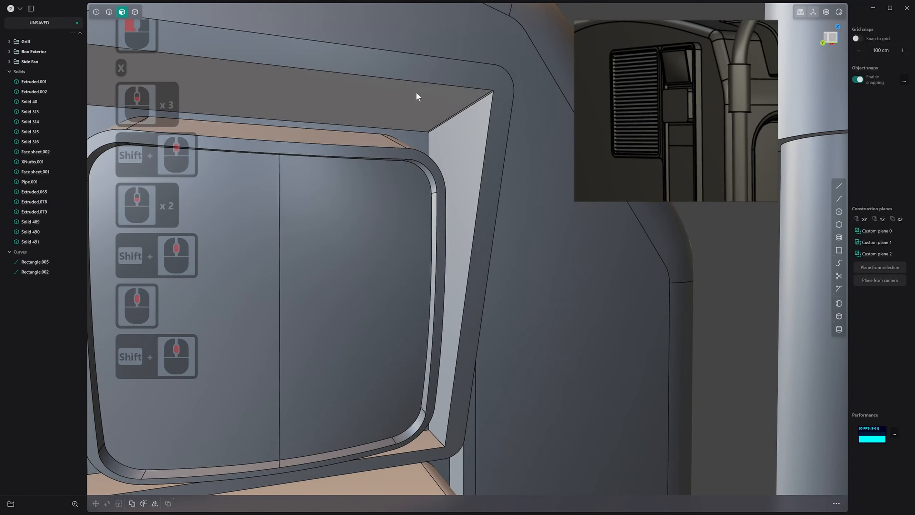
pyautogui.scroll(10, 484, 96)
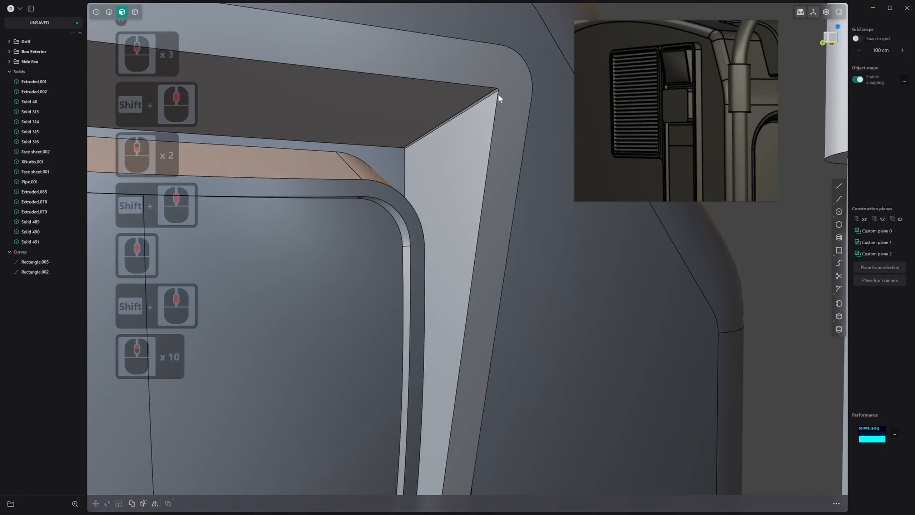
pyautogui.click(497, 90)
pyautogui.press('x')
# Fillet the four inner corner edges of the screen frame by about 1.01 cm
pyautogui.moveTo(496, 90); pyautogui.dragTo(457, 262, button='middle')
pyautogui.press('2')
pyautogui.press('ctrl')
pyautogui.click(481, 99)
pyautogui.scroll(-20, 469, 105)
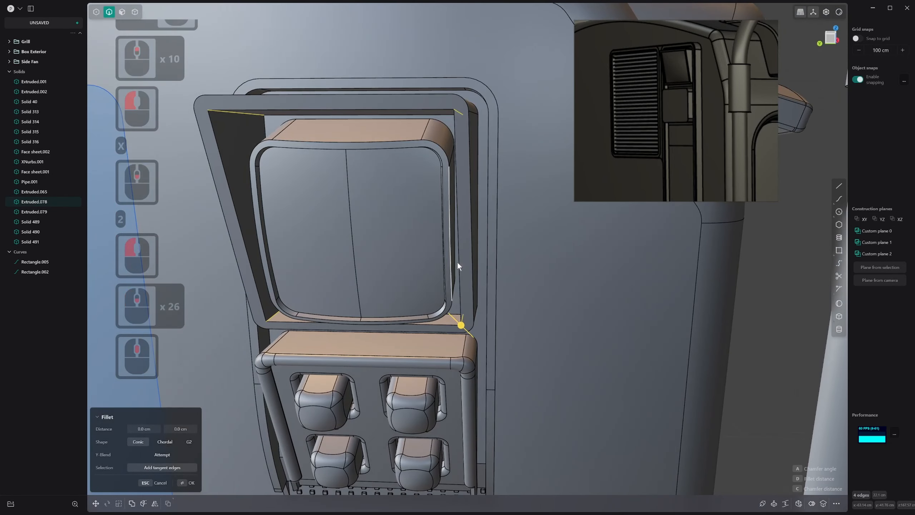
pyautogui.moveTo(462, 321); pyautogui.dragTo(452, 313)
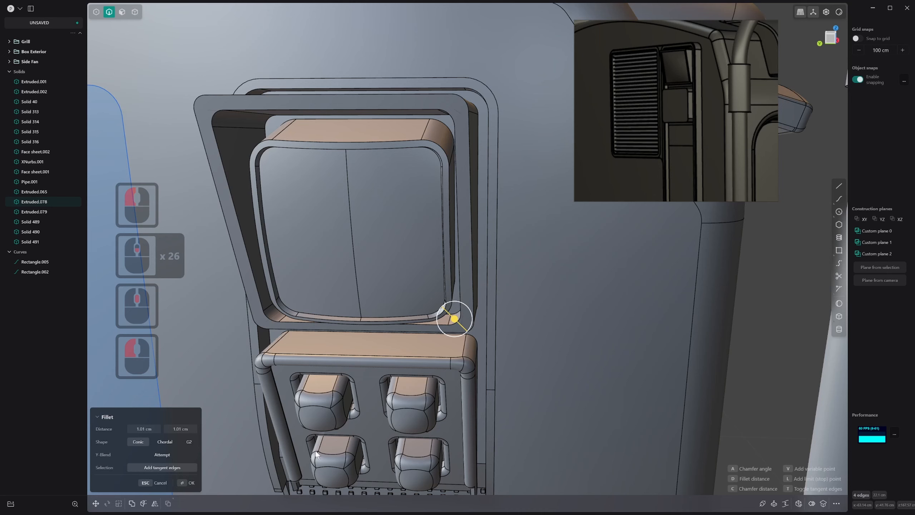
pyautogui.moveTo(270, 277); pyautogui.dragTo(240, 279, button='middle')
pyautogui.rightClick(240, 280)
pyautogui.press('2')
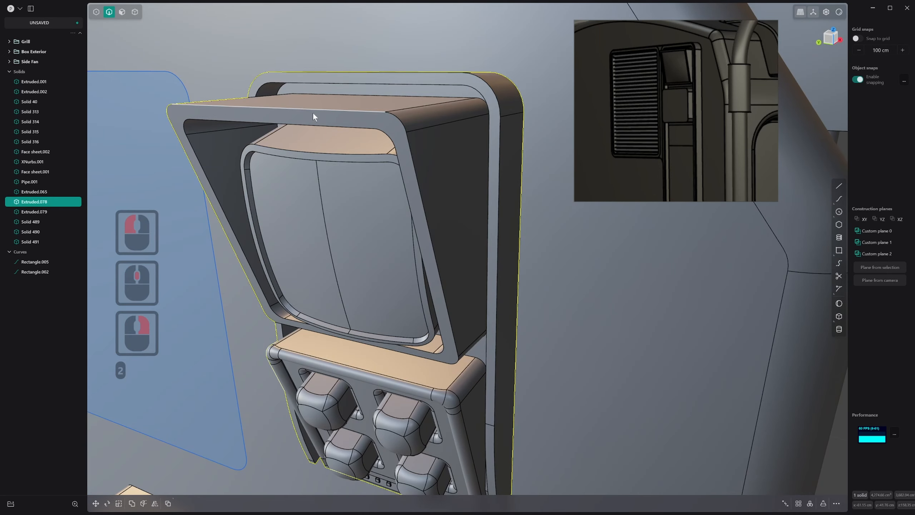
# Fillet the outer and inner front edges of the screen frame by about 0.284 cm using the Full shape
pyautogui.click(314, 114)
pyautogui.keyDown('shift'); pyautogui.click(308, 123); pyautogui.keyUp('shift')
pyautogui.click(304, 166)
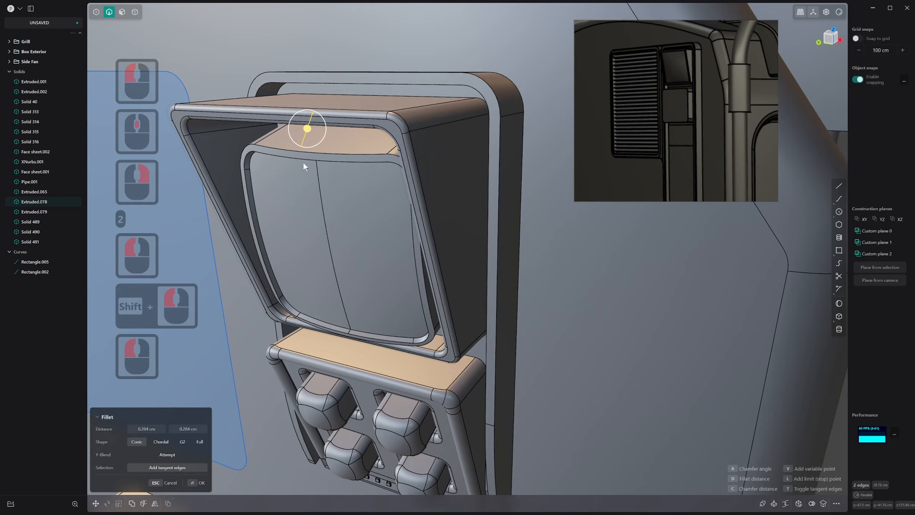
pyautogui.click(200, 441)
pyautogui.moveTo(294, 357); pyautogui.dragTo(461, 289, button='middle')
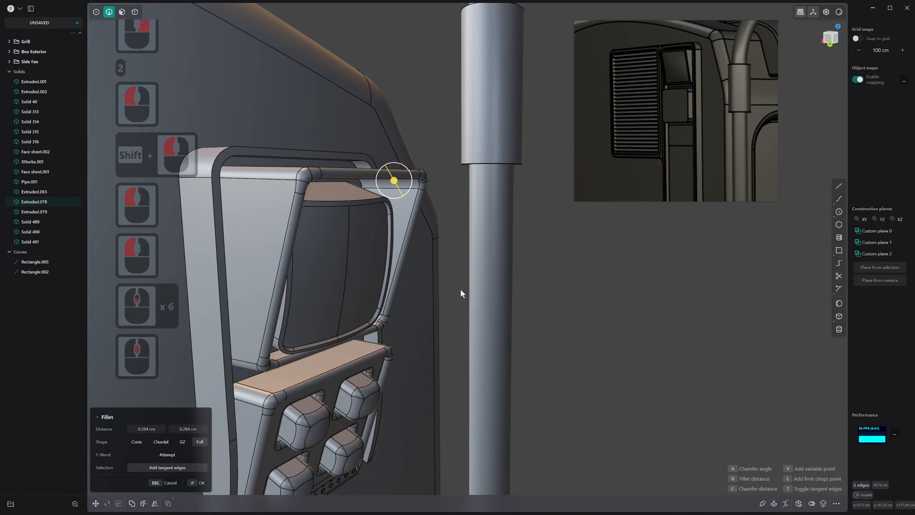
pyautogui.scroll(1, 461, 289)
pyautogui.rightClick(458, 286)
# Inspect the rounded screen frame from the front and above with the edge lines hidden, and show the edges again
pyautogui.scroll(1, 287, 134)
pyautogui.scroll(-1, 287, 133)
pyautogui.moveTo(287, 133); pyautogui.dragTo(288, 144, button='middle')
pyautogui.hotkey('alt', 'q')
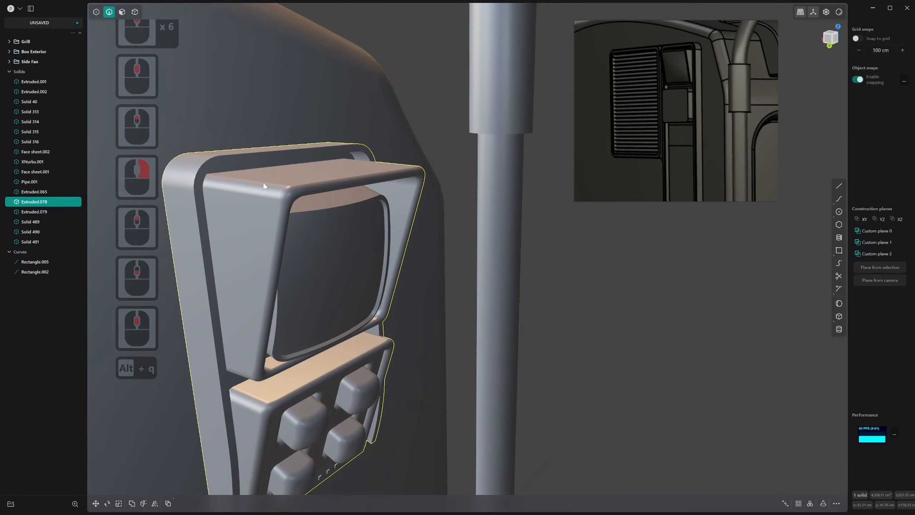
pyautogui.moveTo(263, 182); pyautogui.dragTo(251, 241, button='middle')
pyautogui.scroll(1, 252, 241)
pyautogui.hotkey('alt', 'q')
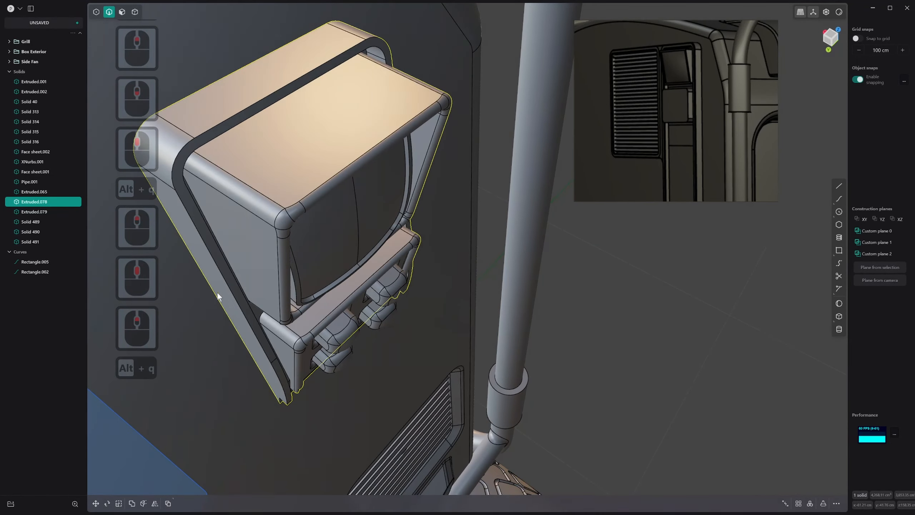
# Delete the small fillet faces at the screen frame's upper-left front corner
pyautogui.scroll(3, 269, 206)
pyautogui.moveTo(269, 207); pyautogui.dragTo(276, 219, button='middle')
pyautogui.press('3')
pyautogui.click(294, 210)
pyautogui.keyDown('shift'); pyautogui.click(278, 217); pyautogui.keyUp('shift')
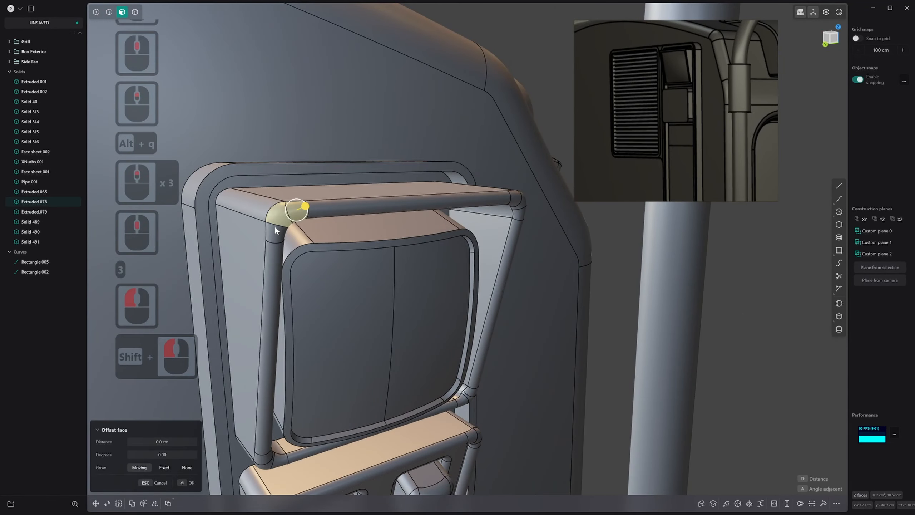
pyautogui.keyDown('shift'); pyautogui.click(274, 228); pyautogui.keyUp('shift')
pyautogui.press('x')
# Patch the open upper-left corner of the screen frame with an XNurbs surface using G2 continuity on its boundary edges
pyautogui.press('2')
pyautogui.click(276, 207)
pyautogui.hotkey('alt', 'v')
pyautogui.press('Tab')
pyautogui.press('Tab')
pyautogui.moveTo(276, 207); pyautogui.dragTo(284, 180, button='middle')
pyautogui.scroll(20, 277, 213)
pyautogui.moveTo(277, 213); pyautogui.dragTo(267, 202, button='middle')
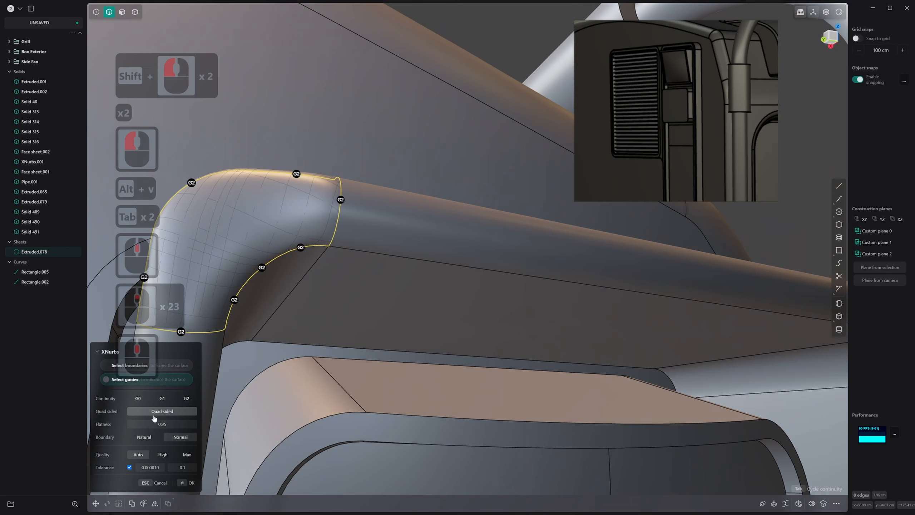
# Set the corner patch's boundary to Natural and its flatness to 0.53, and finish the XNurbs surface
pyautogui.click(154, 439)
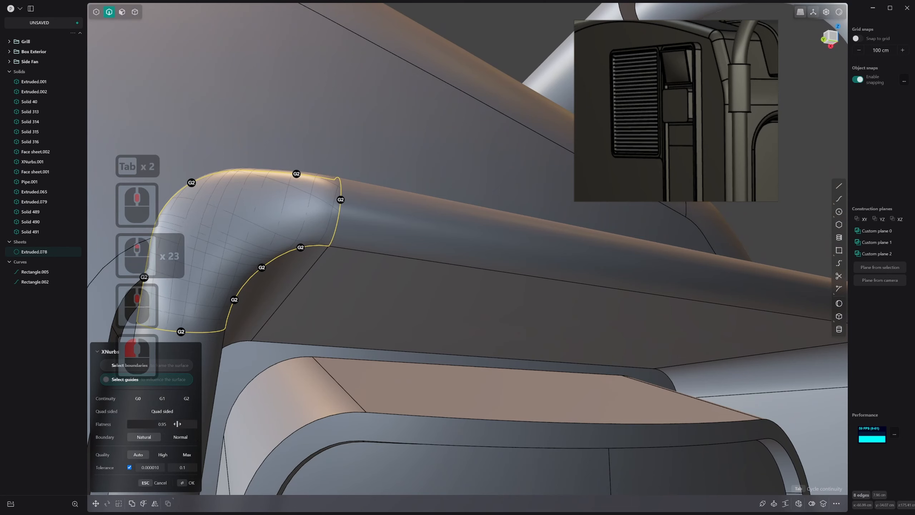
pyautogui.moveTo(180, 424); pyautogui.dragTo(169, 423)
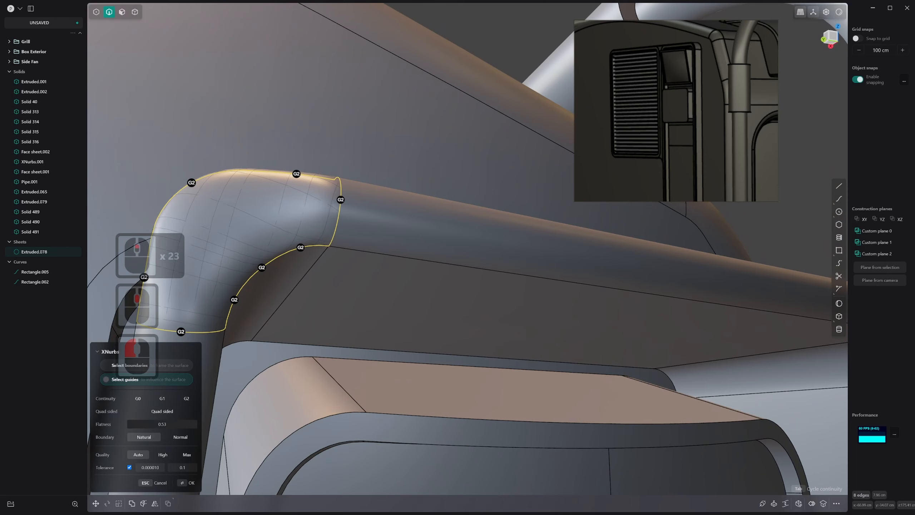
pyautogui.scroll(-1, 609, 218)
pyautogui.moveTo(609, 217); pyautogui.dragTo(555, 235, button='middle')
pyautogui.scroll(-14, 511, 265)
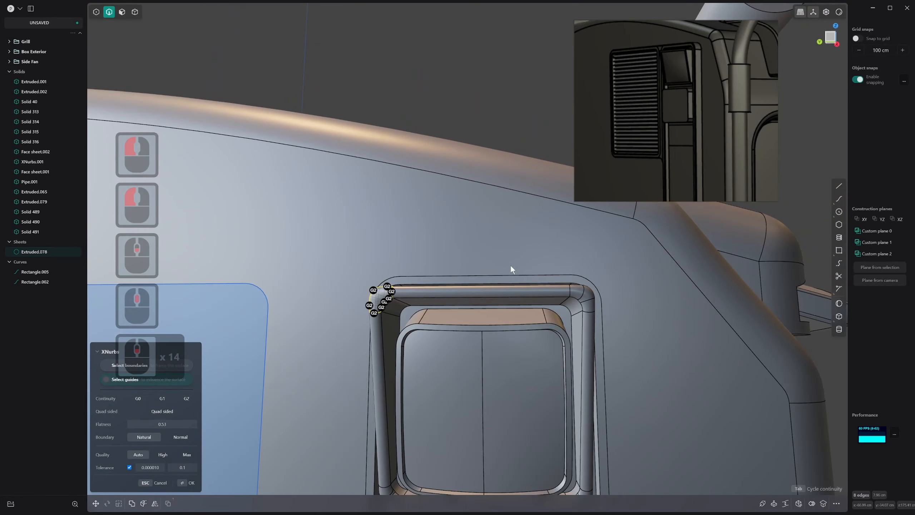
pyautogui.scroll(1, 422, 311)
pyautogui.rightClick(409, 296)
# Join the new corner patch with the screen frame body and check the blend with the edge lines hidden
pyautogui.scroll(20, 397, 294)
pyautogui.scroll(-1, 398, 291)
pyautogui.moveTo(396, 293); pyautogui.dragTo(415, 284, button='middle')
pyautogui.press('j')
pyautogui.click(410, 237)
pyautogui.scroll(-10, 417, 268)
pyautogui.hotkey('alt', 'q')
pyautogui.moveTo(354, 333); pyautogui.dragTo(379, 307, button='middle')
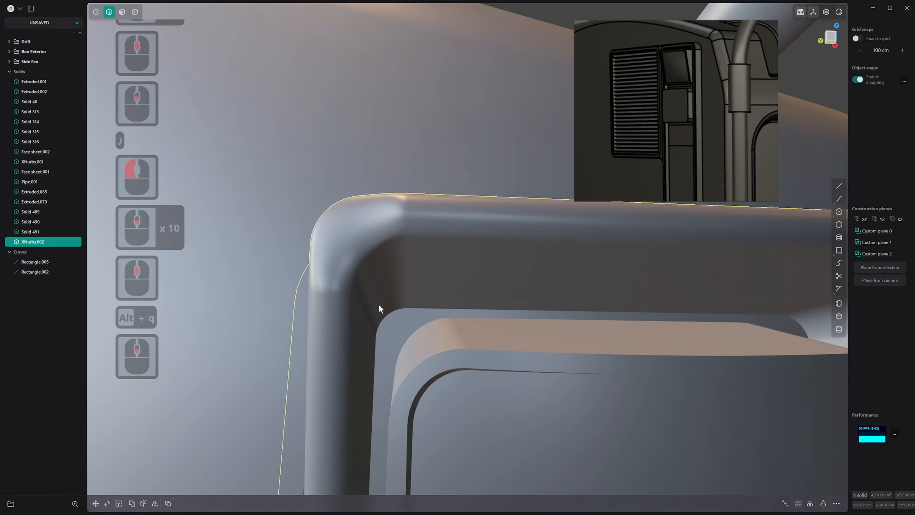